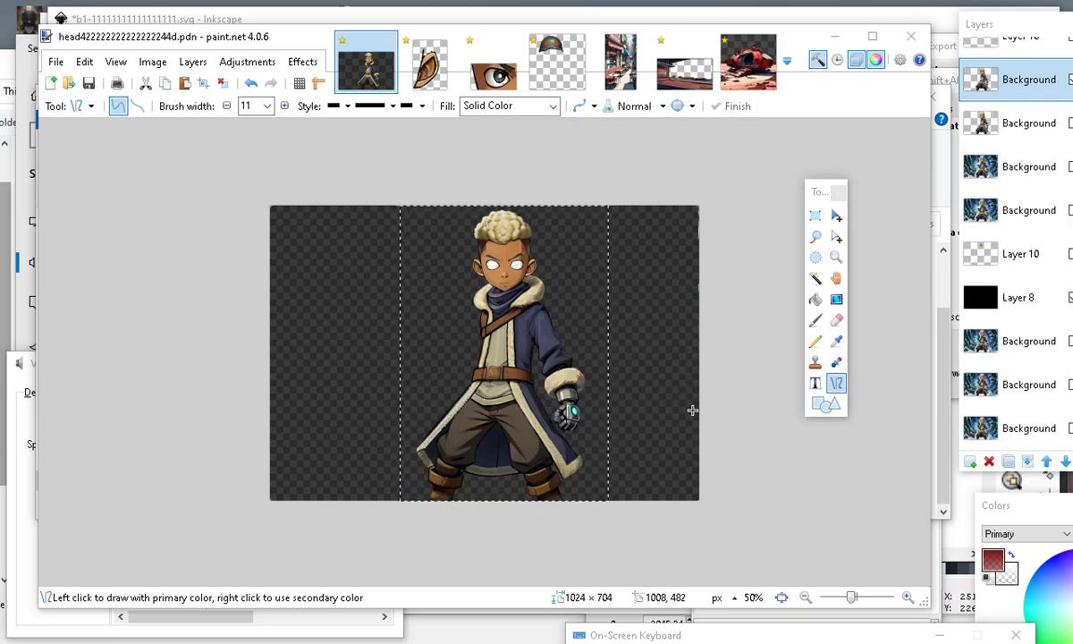
Draw a rectangular selection about 519 × 704 pixels around the whole coat-wearing character.
key("F5")
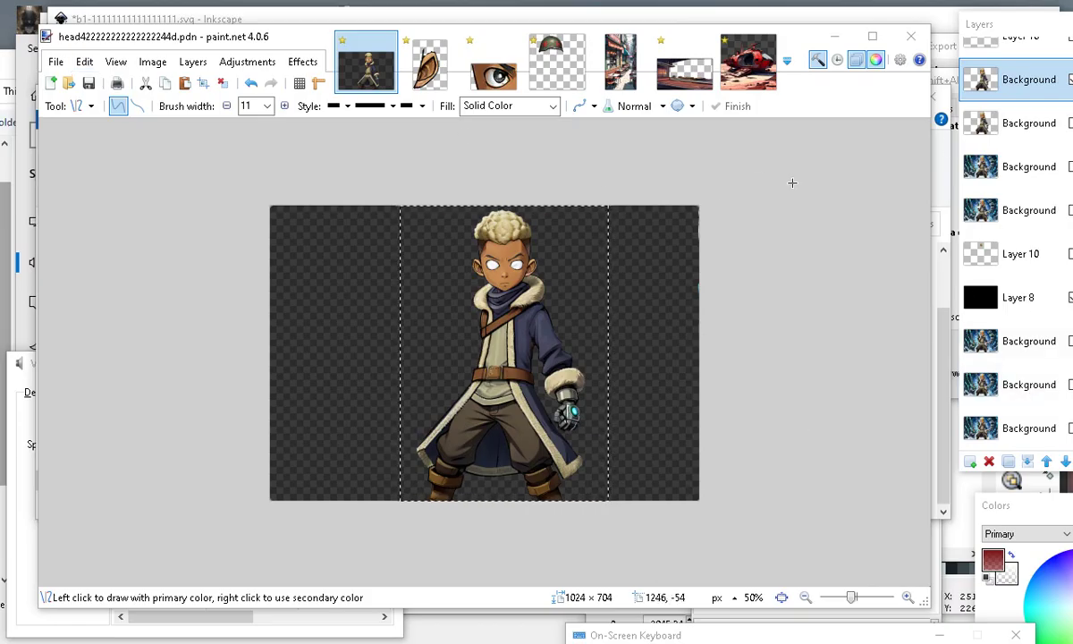
mouse_move(205, 46)
left_mouse_down()
mouse_move(201, 79)
mouse_move(188, 70)
left_mouse_up()
left_click(810, 107)
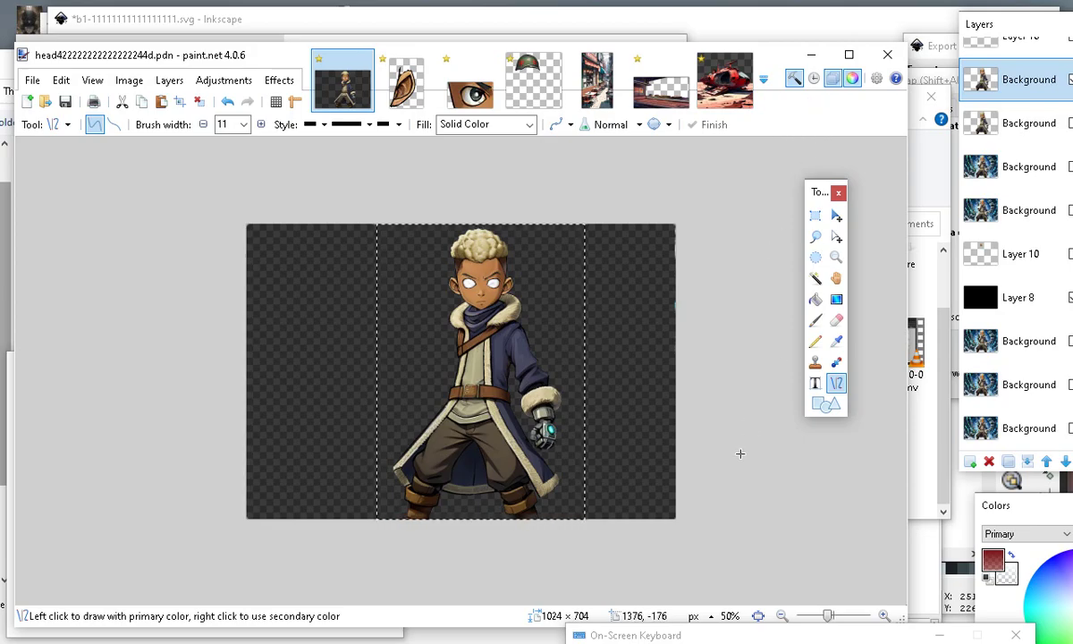
left_click(815, 215)
left_click(431, 256)
left_click_drag(369, 204, 588, 613)
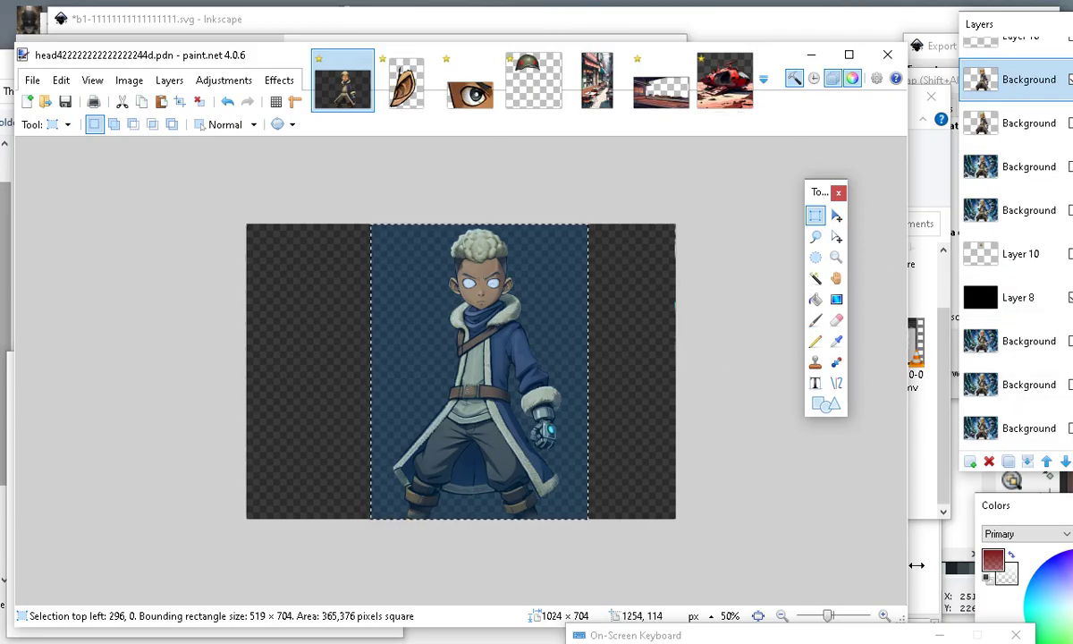
left_click_drag(94, 56, 102, 32)
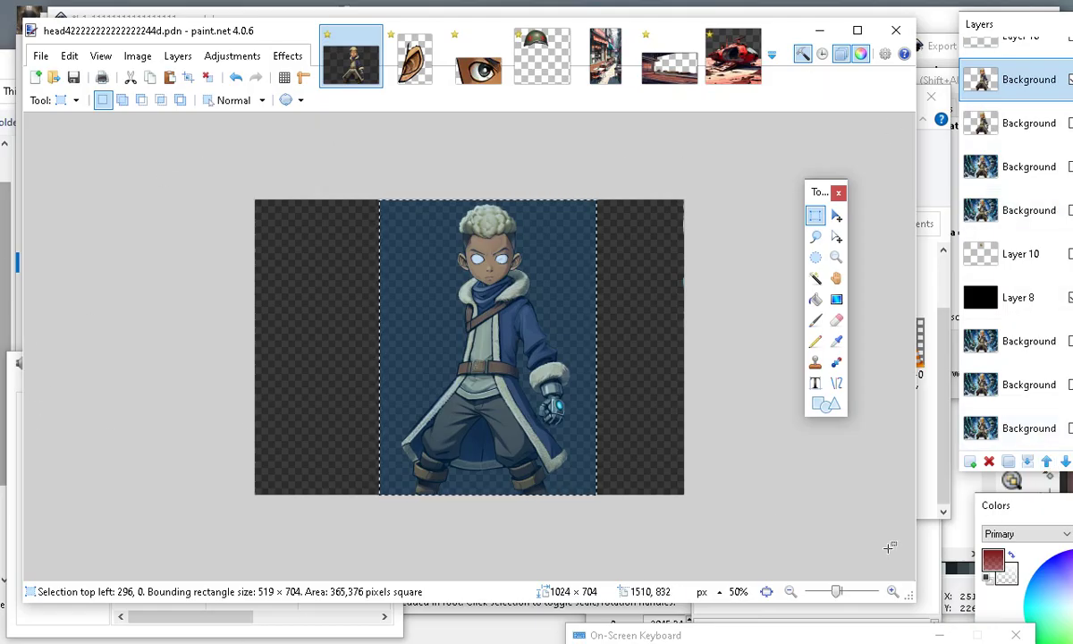
left_click(892, 591)
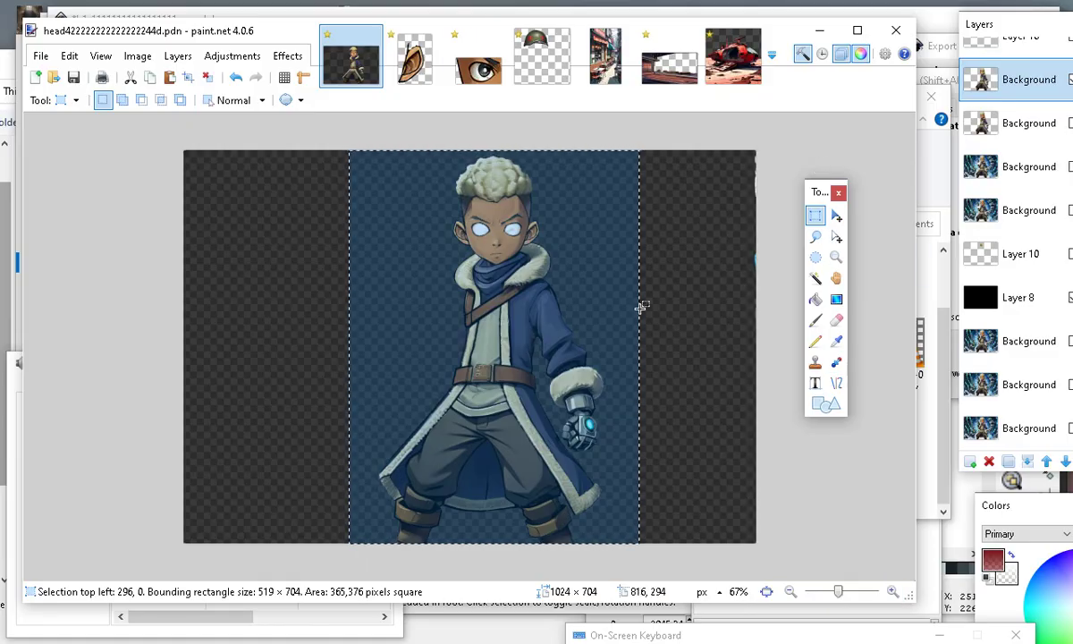
Activate the Move Selected Pixels tool on the selected character, undo the stray change and clear the selection.
left_click(836, 215)
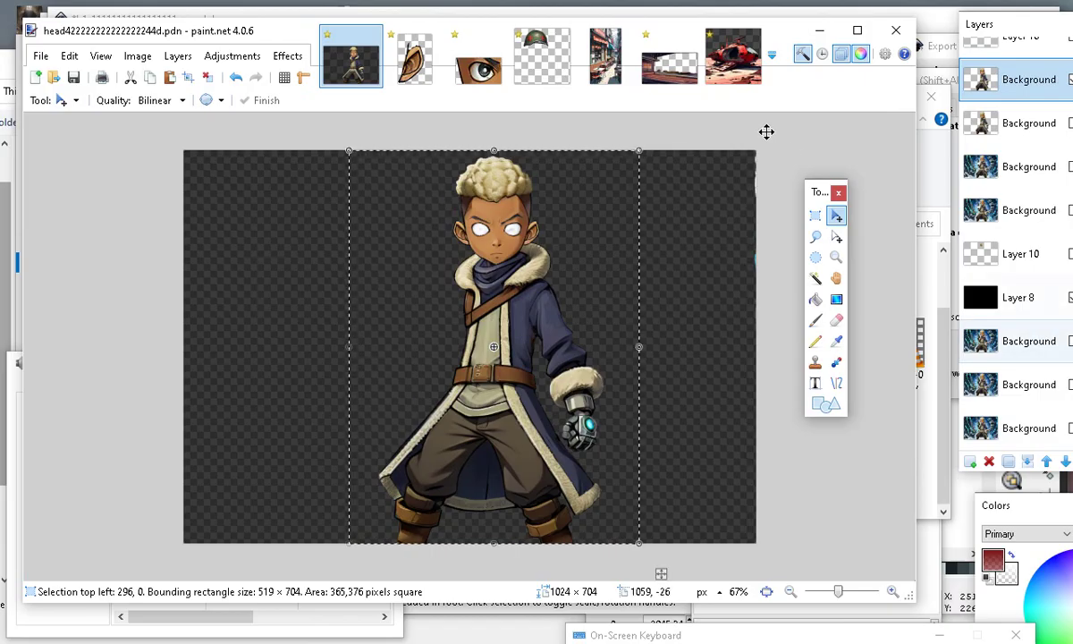
left_click(838, 217)
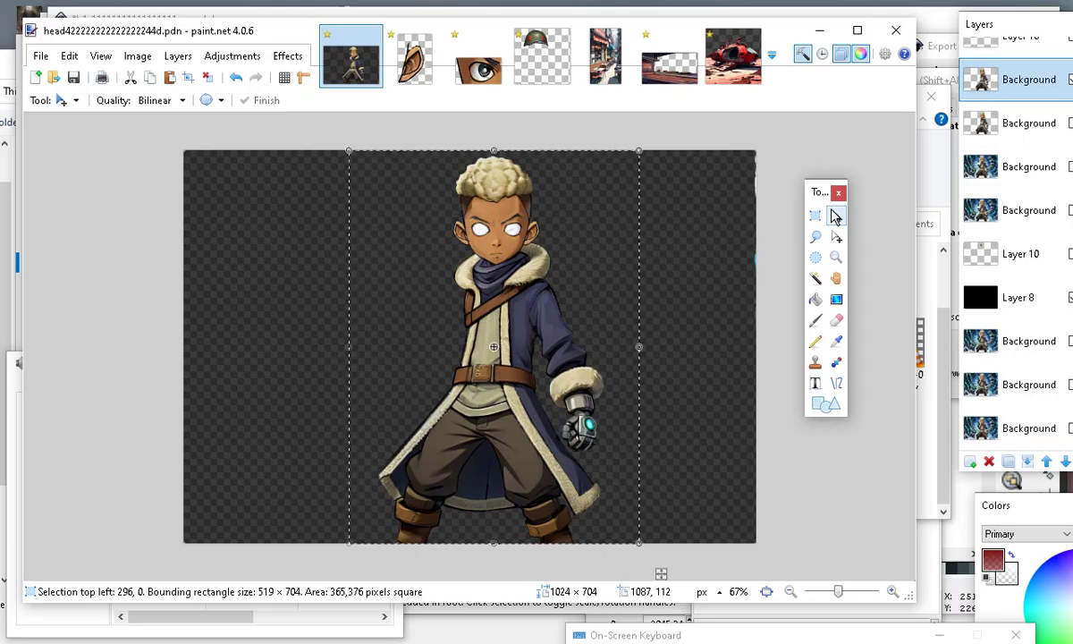
left_click(834, 216)
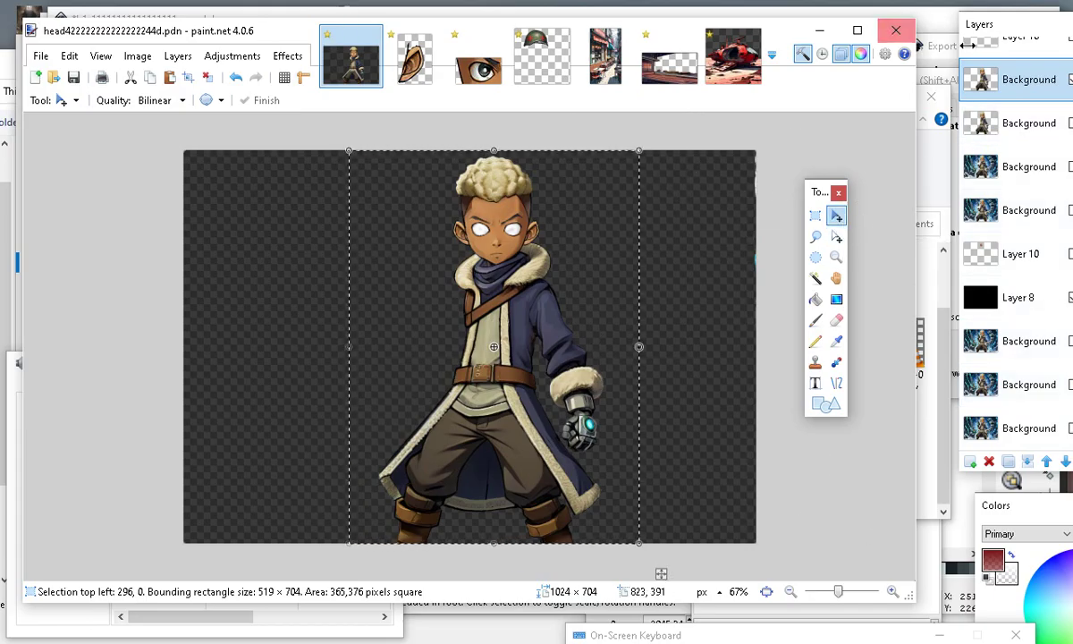
left_click_drag(1001, 25, 920, 101)
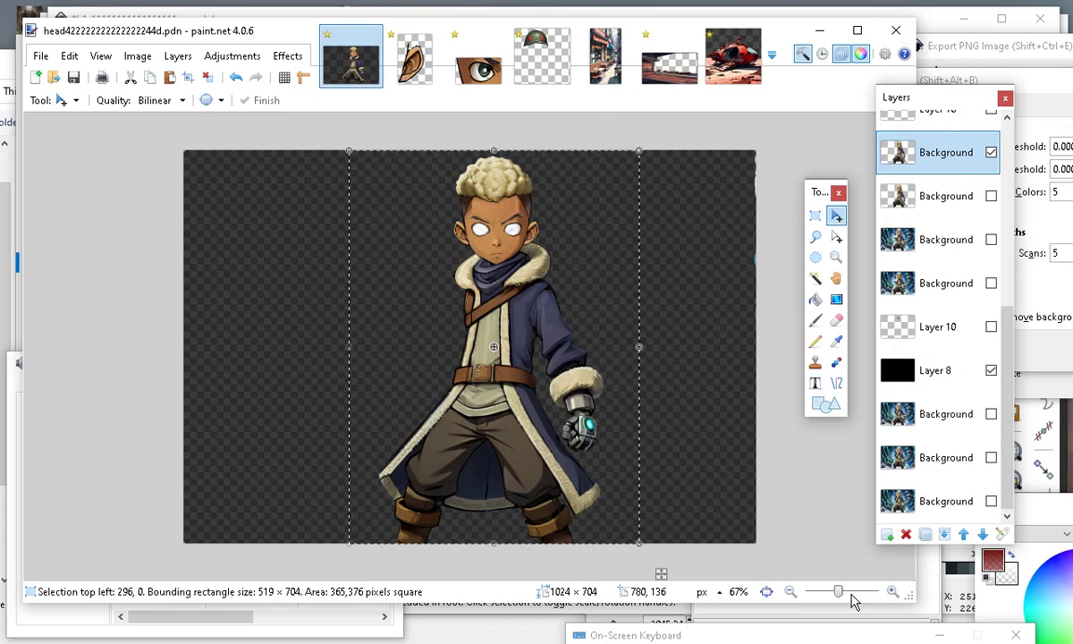
left_click(791, 592)
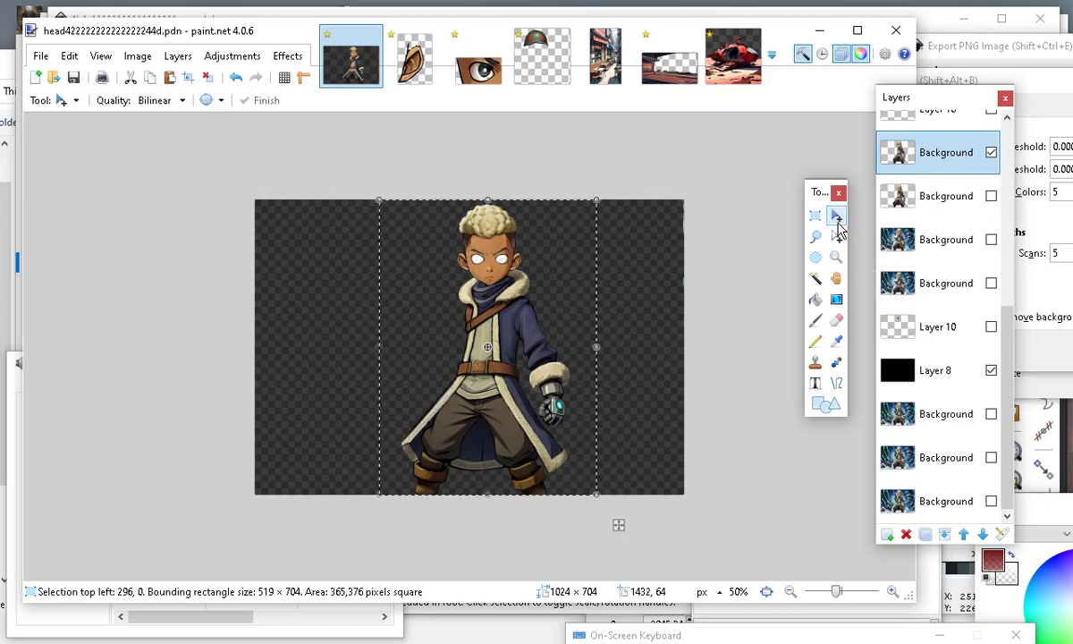
left_click(892, 591)
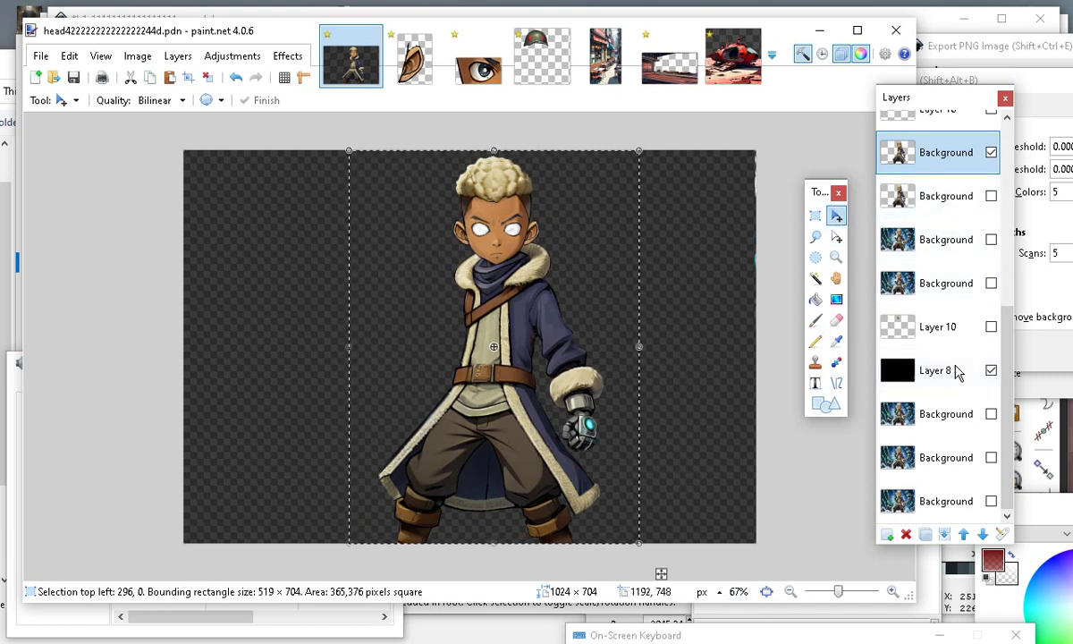
left_click(803, 497)
key("ctrl+z")
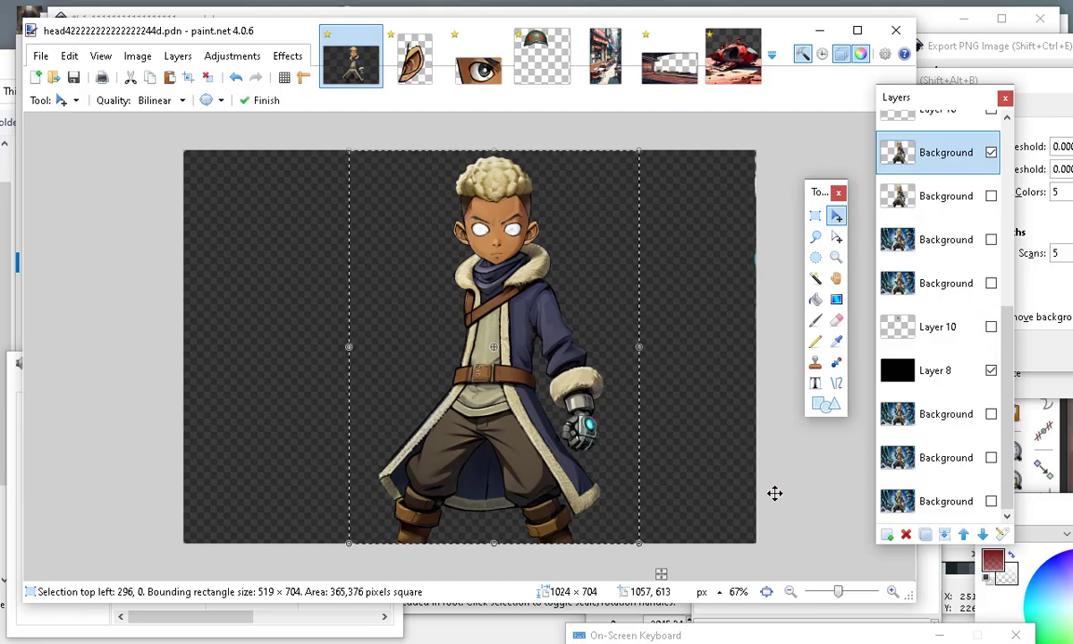
key("ctrl+d")
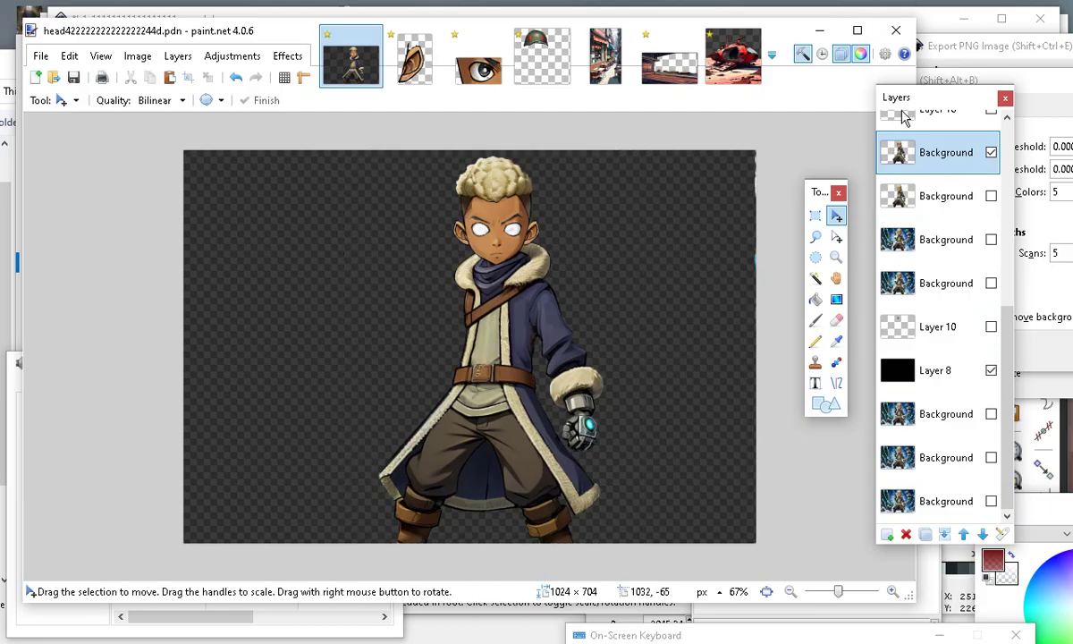
Select the whole character with a rectangle about 511 × 704 pixels and copy it.
left_click(814, 216)
left_click_drag(365, 141, 650, 547)
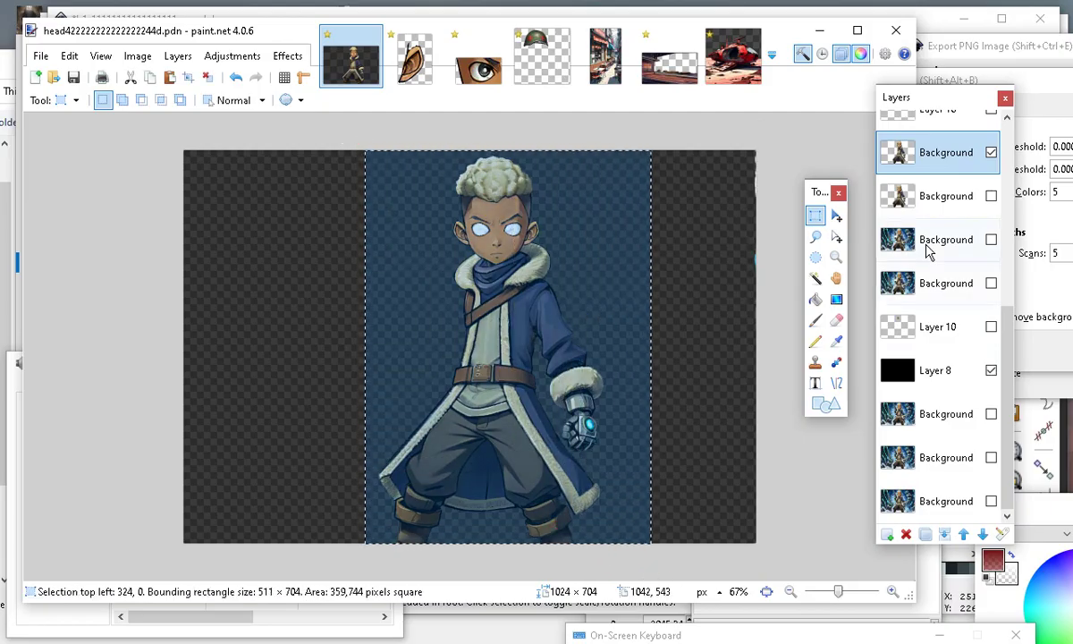
left_click(836, 216)
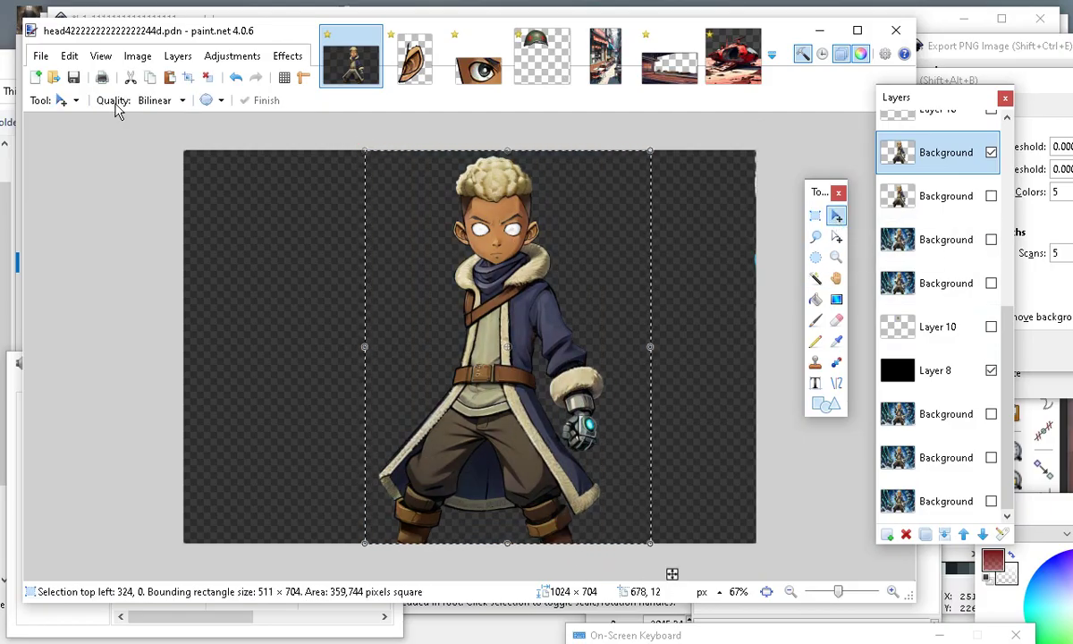
left_click(72, 56)
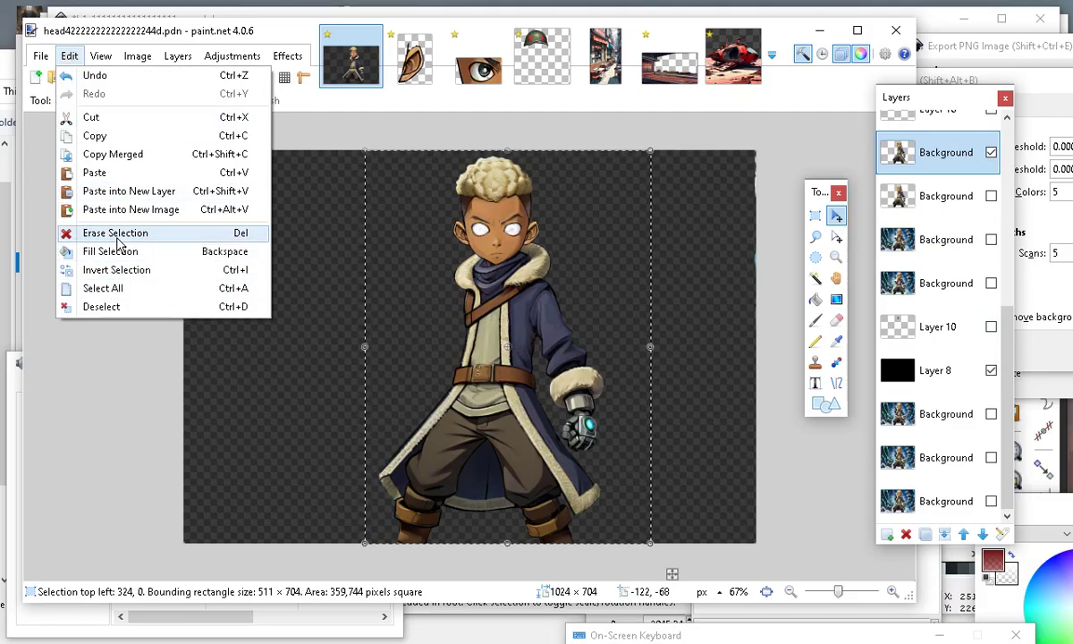
left_click(116, 136)
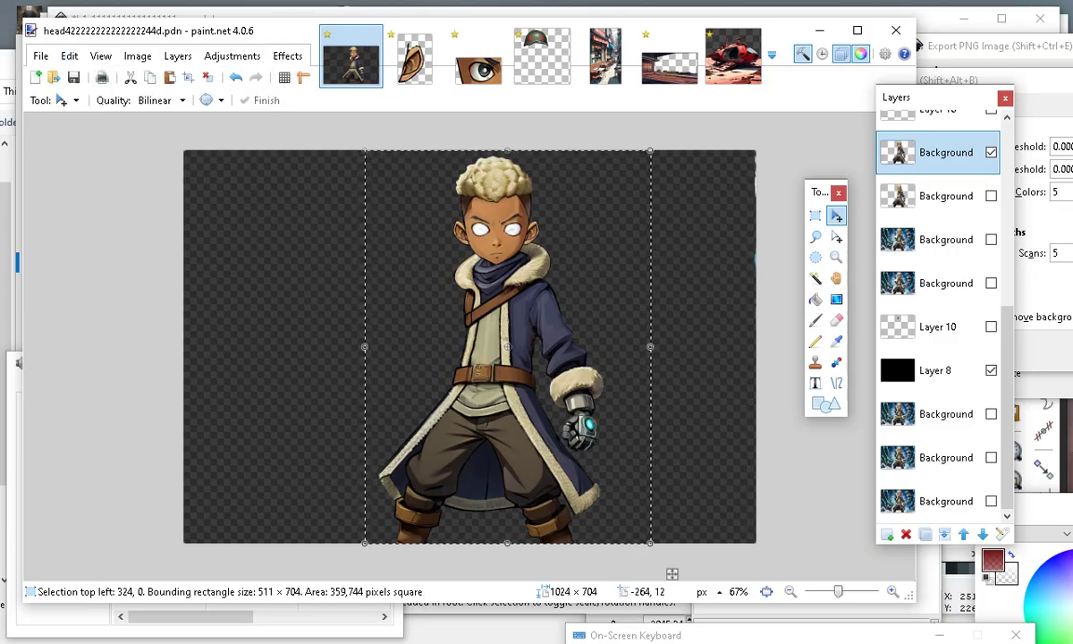
Switch to the Inkscape document 6b16ee28c2e442cfb94417fbb72f16e8.png.svg that holds the helmet and the character heads.
key("ctrl+n")
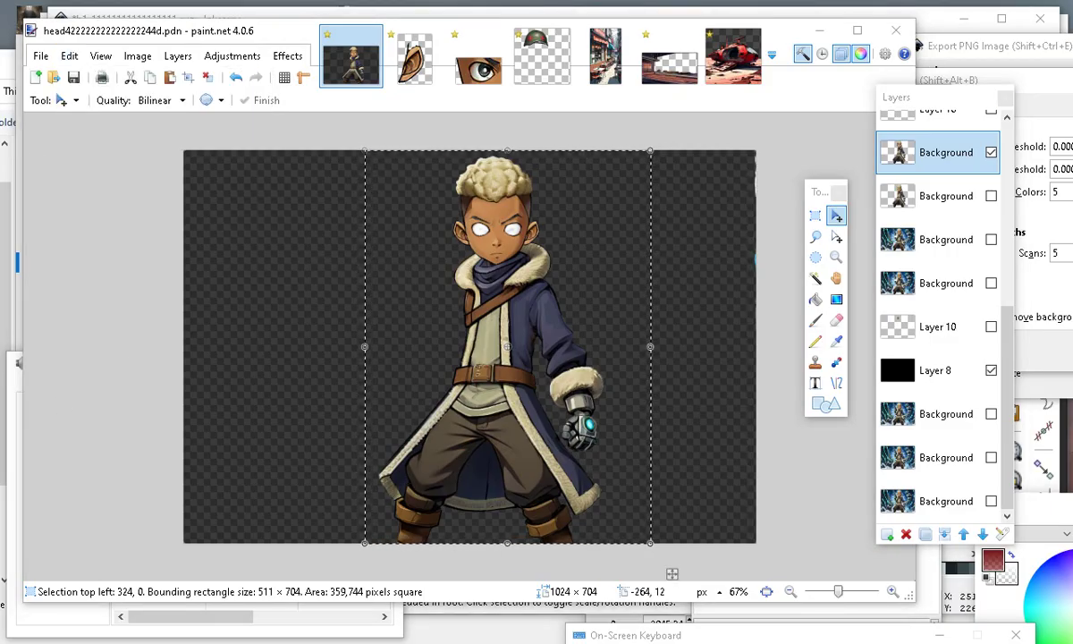
key("alt+Tab")
key("alt+Tab")
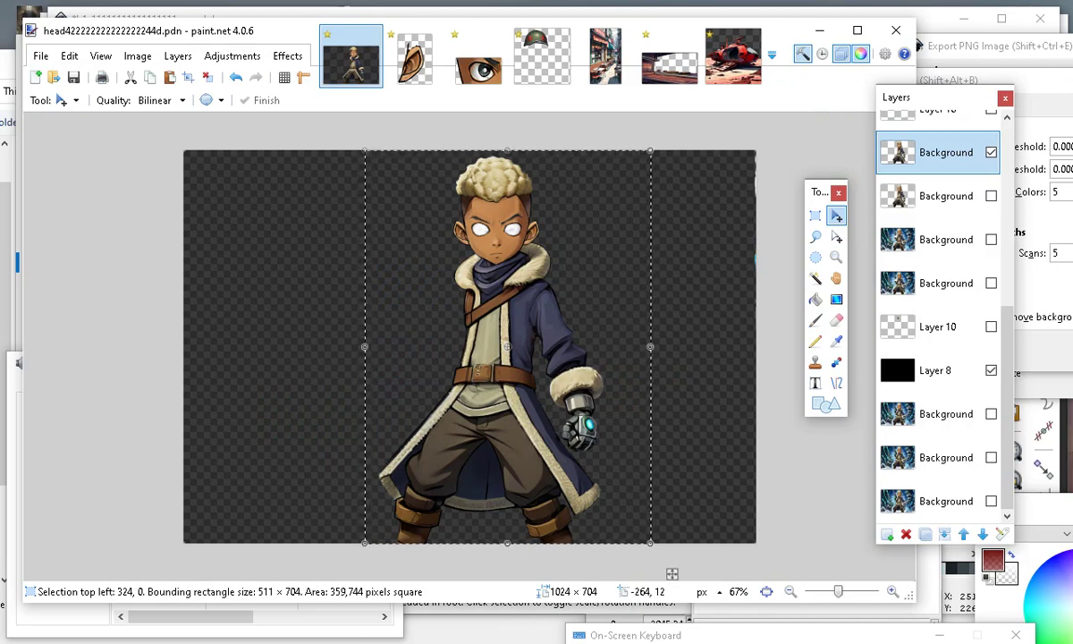
key("alt+Tab")
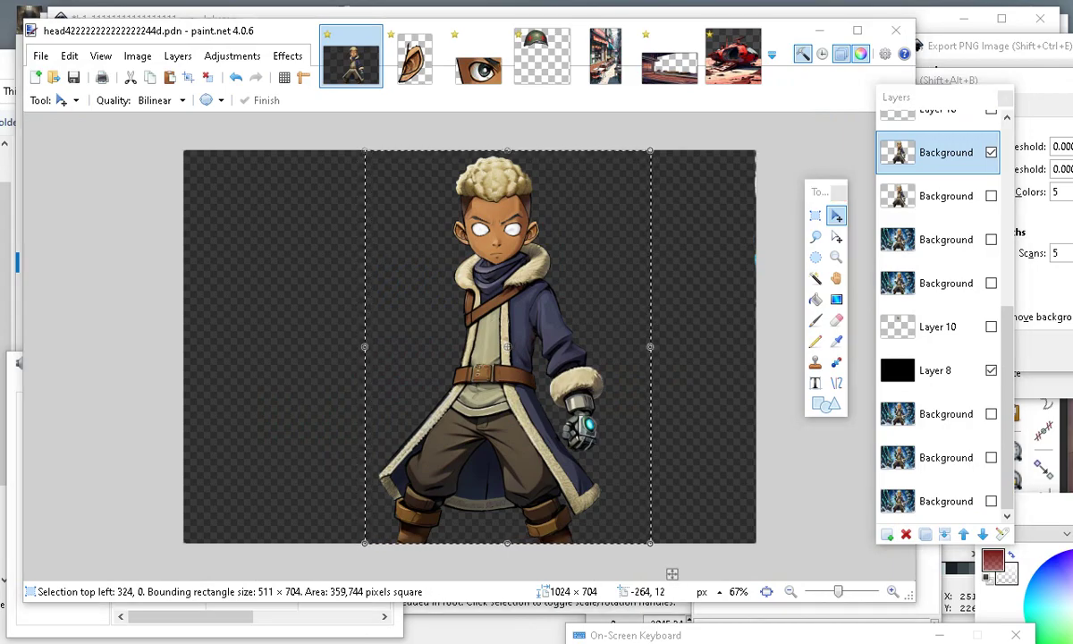
key("alt+Tab")
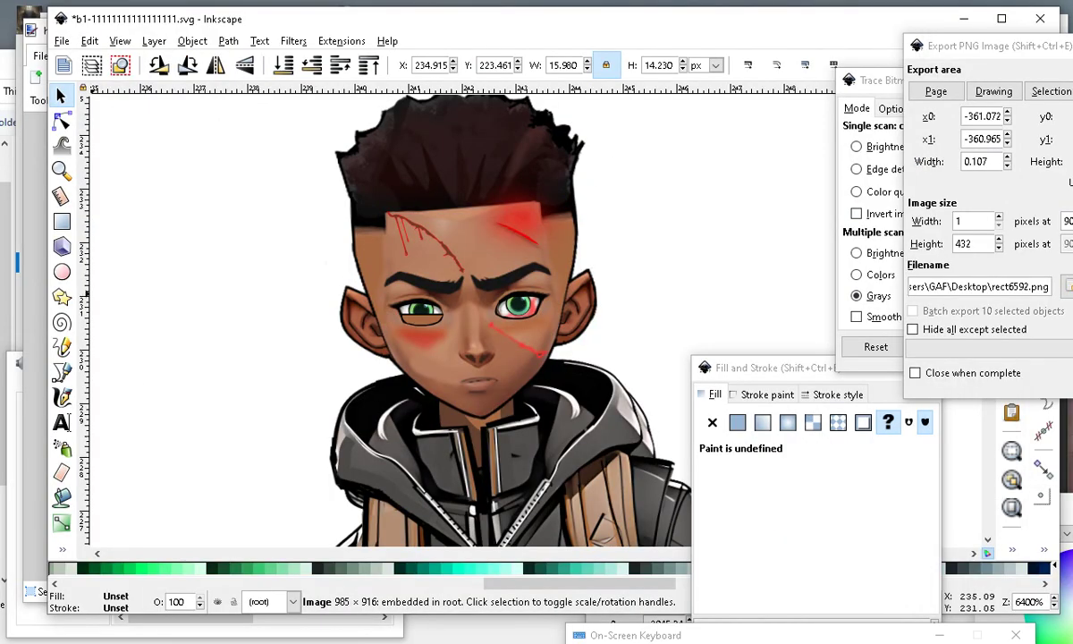
key("alt+Tab")
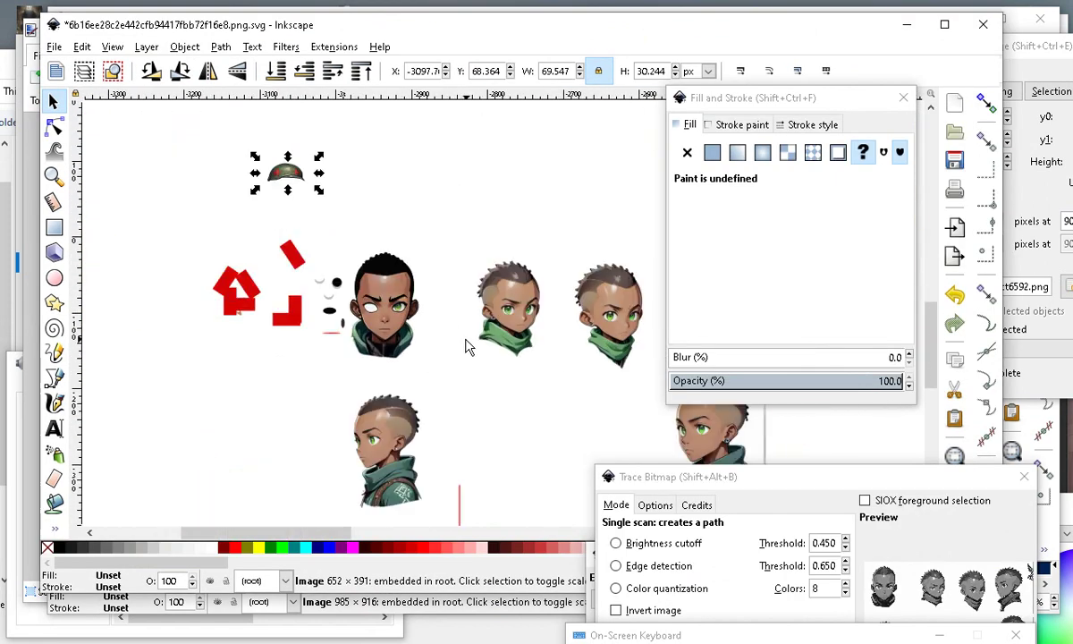
Paste the copied character image onto the canvas beside the green helmet.
scroll(465, 347, "down", 2)
scroll(215, 148, "up", 4)
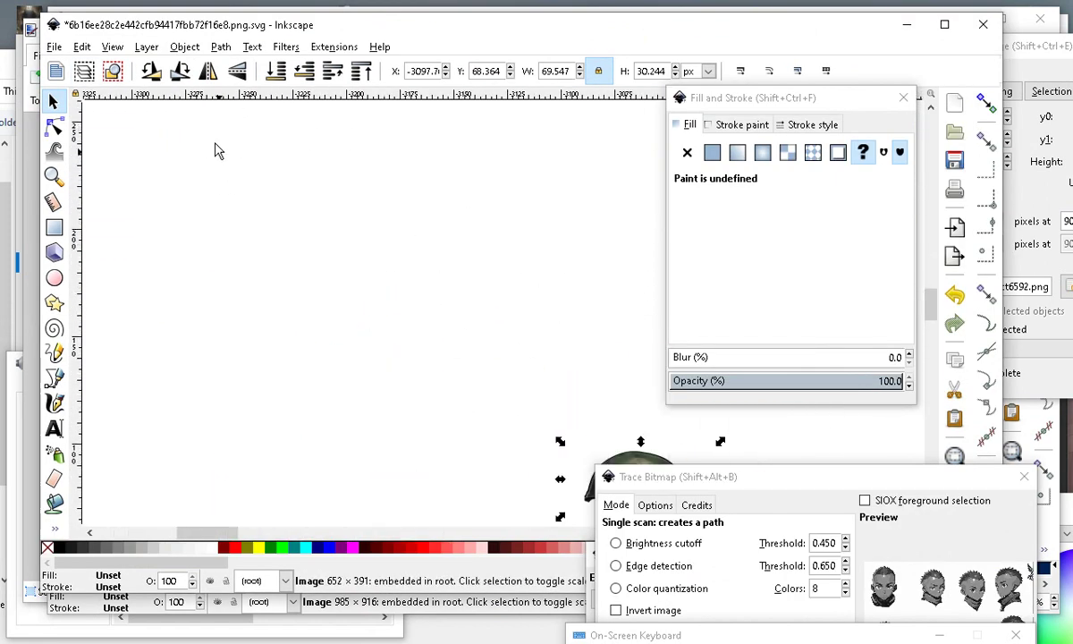
scroll(422, 244, "down", 2)
scroll(458, 301, "up", 2)
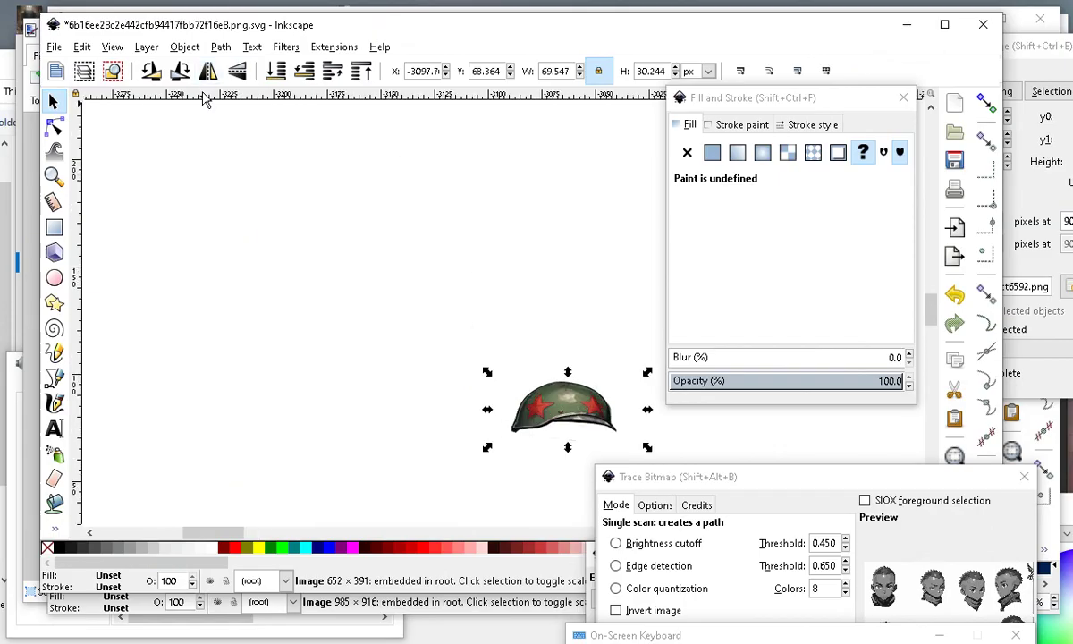
scroll(192, 93, "down", 1)
scroll(539, 416, "up", 2)
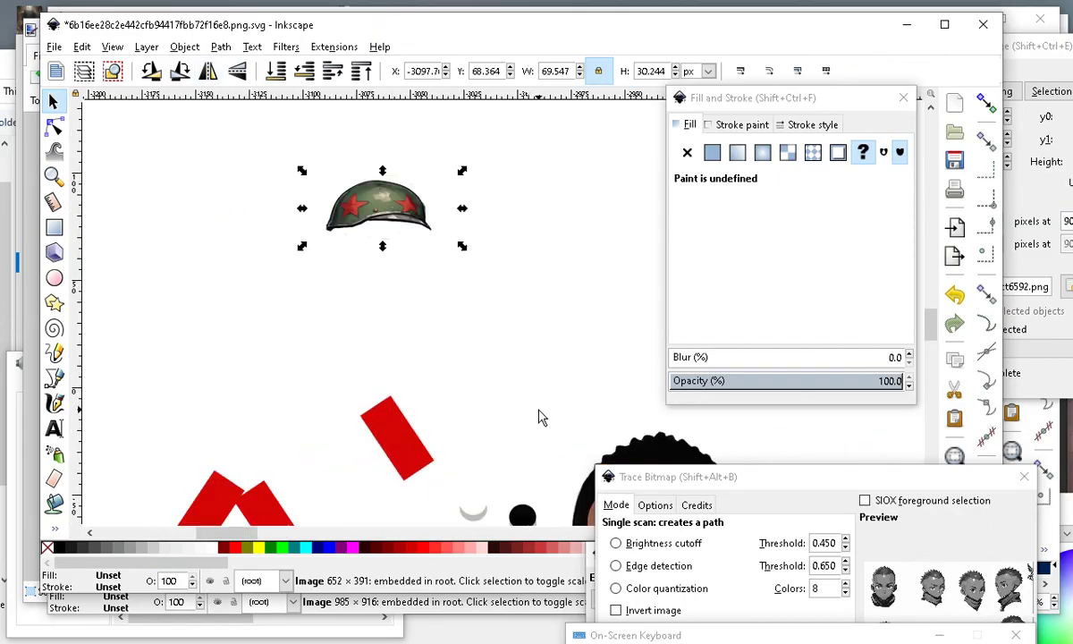
left_click(82, 47)
left_click(154, 161)
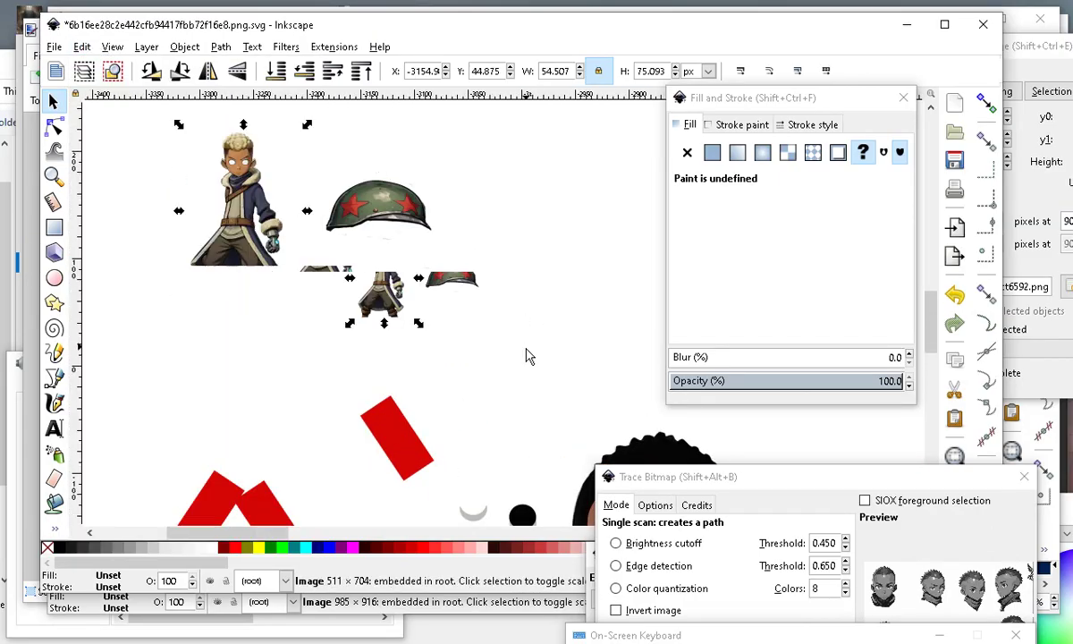
Move the pasted character onto empty canvas, away from the helmet, to about X -3329.6, Y -15.479, and deselect it.
left_click_drag(437, 295, 266, 386)
scroll(205, 284, "up", 3)
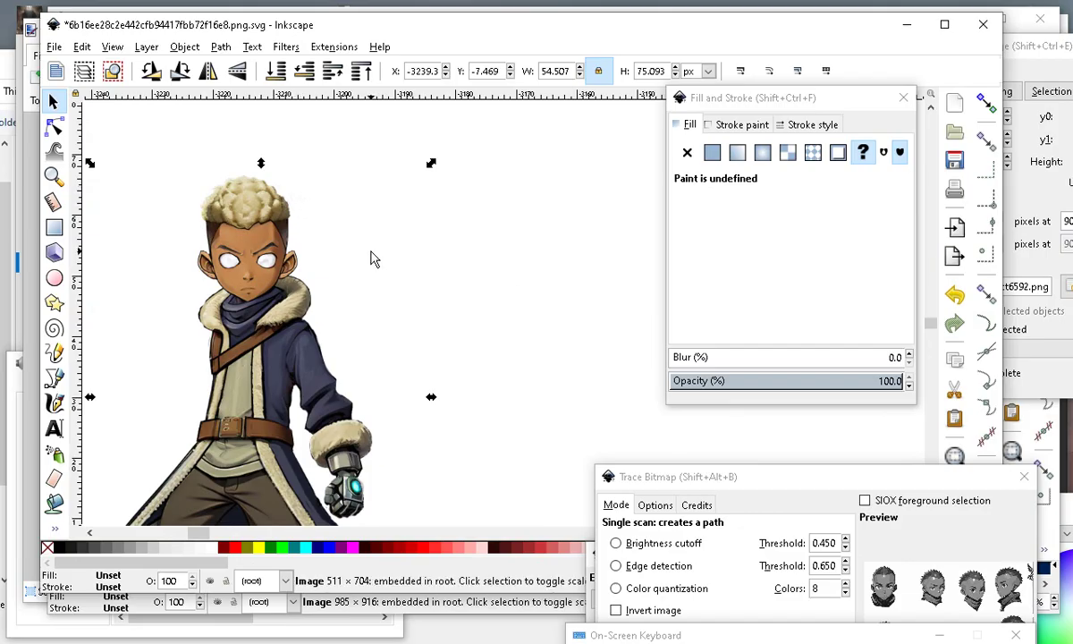
scroll(399, 292, "down", 2)
left_click_drag(418, 322, 296, 315)
left_click(371, 312)
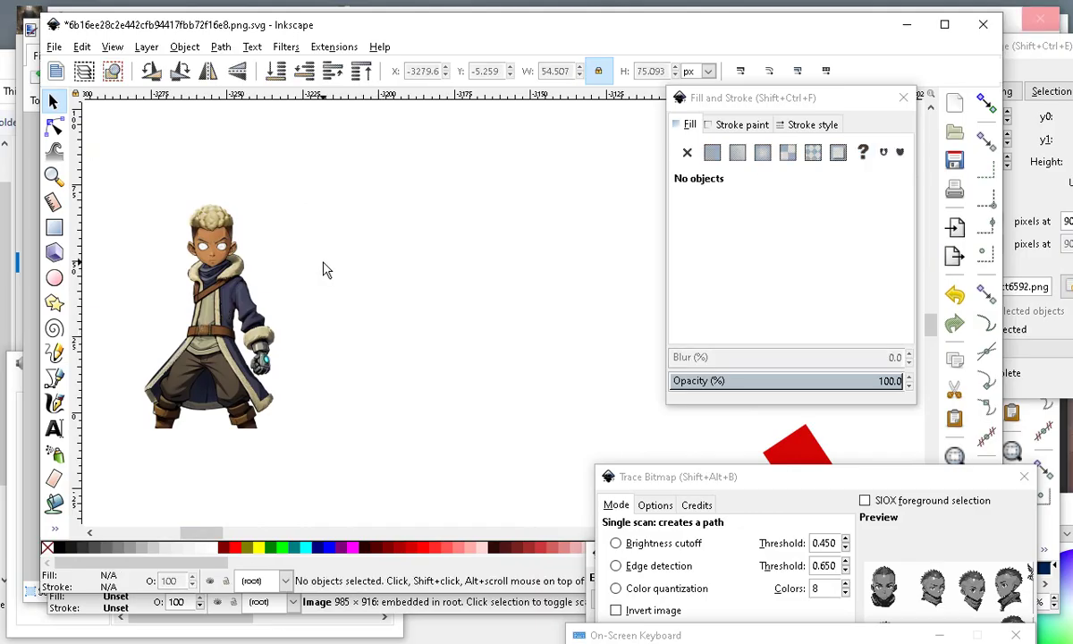
scroll(290, 275, "down", 3)
scroll(296, 287, "up", 5)
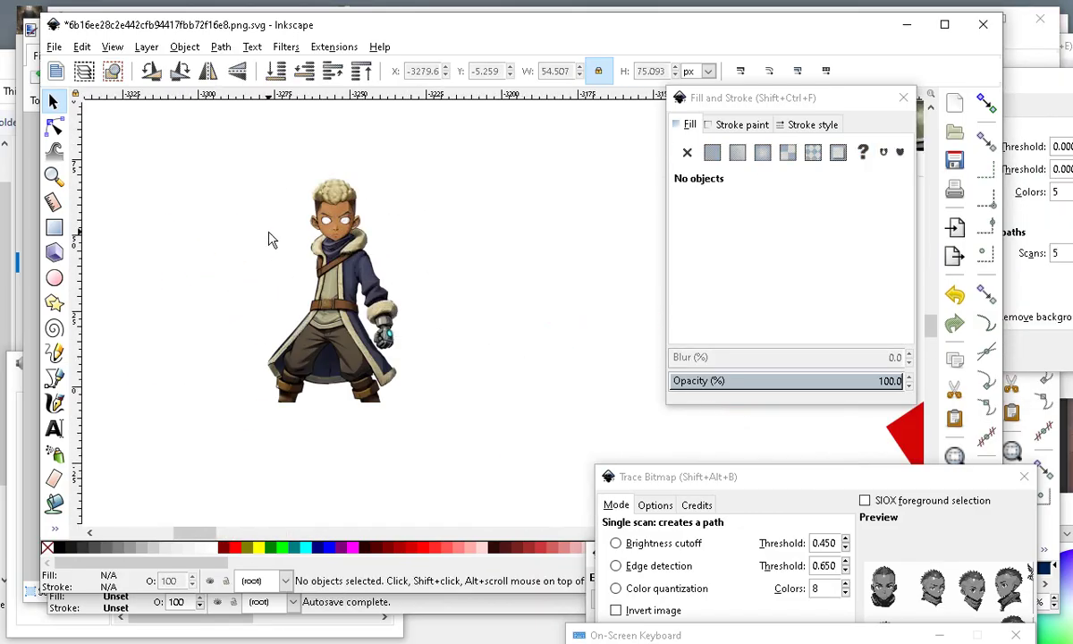
left_click_drag(344, 286, 192, 317)
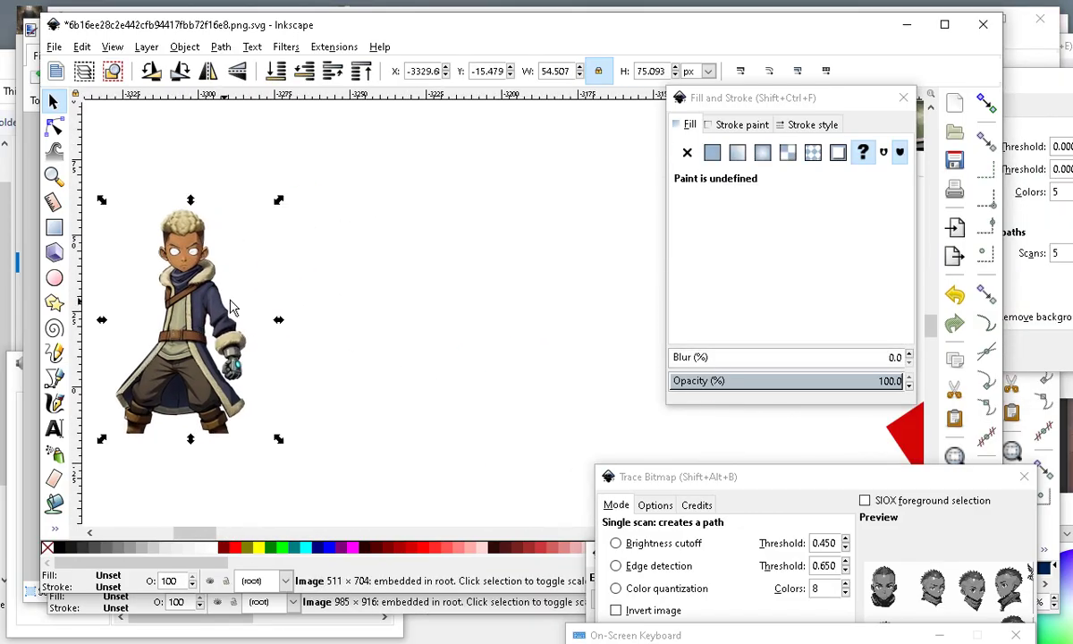
left_click(416, 283)
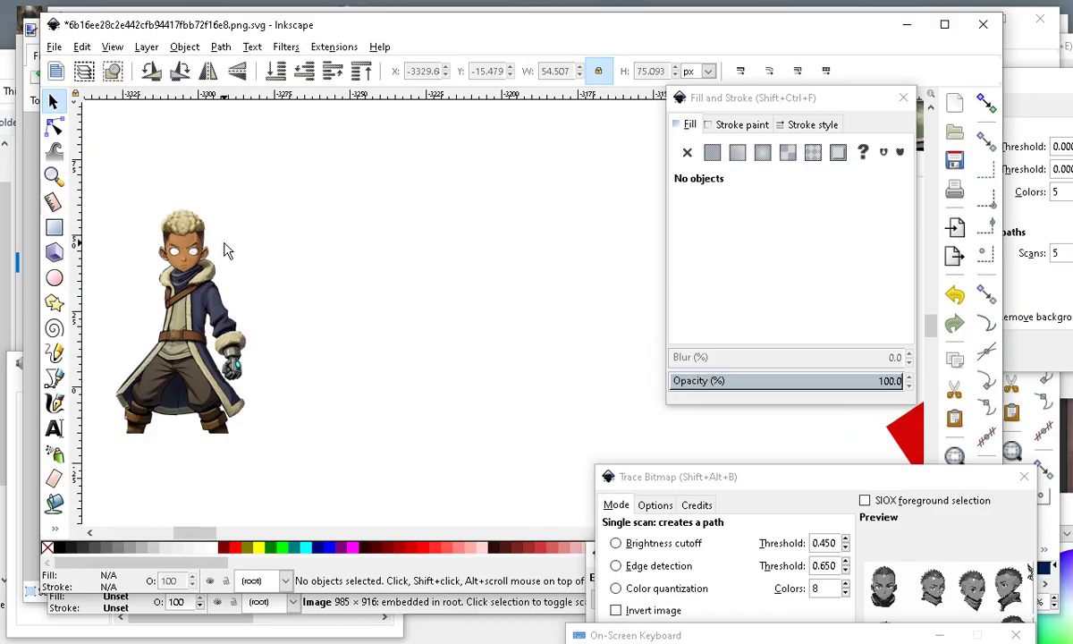
right_click(244, 145)
left_click(302, 460)
right_click(241, 197)
left_click(349, 457)
right_click(406, 467)
left_click(263, 464)
right_click(377, 265)
left_click(288, 165)
Switch to Filmora9 and play back the timeline with the battle droid image and the spark effect clip from the start.
key("alt+Tab")
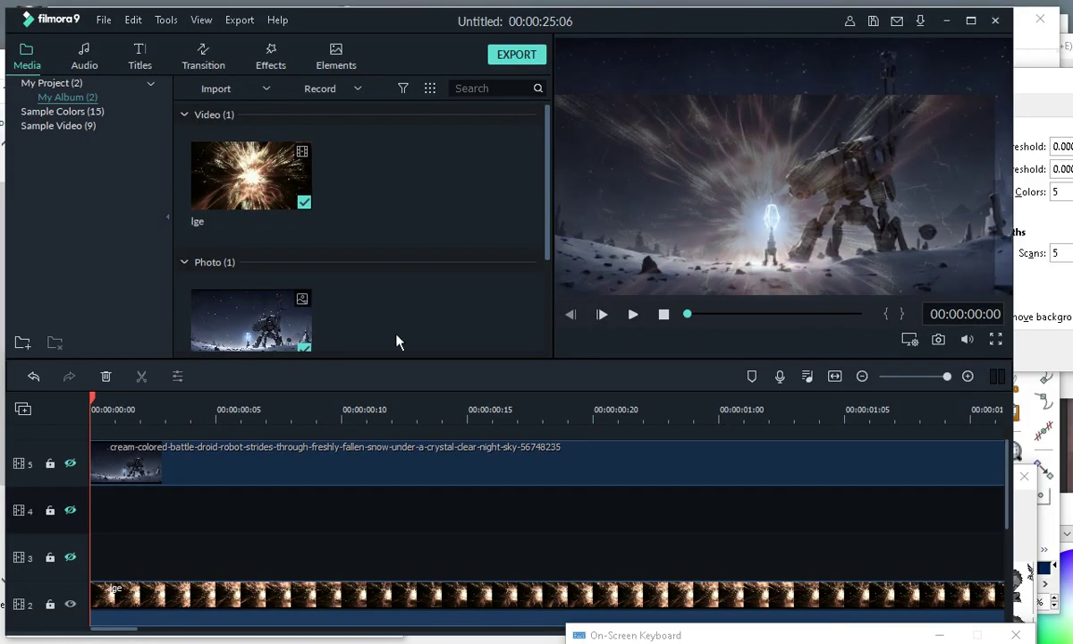
left_click(633, 314)
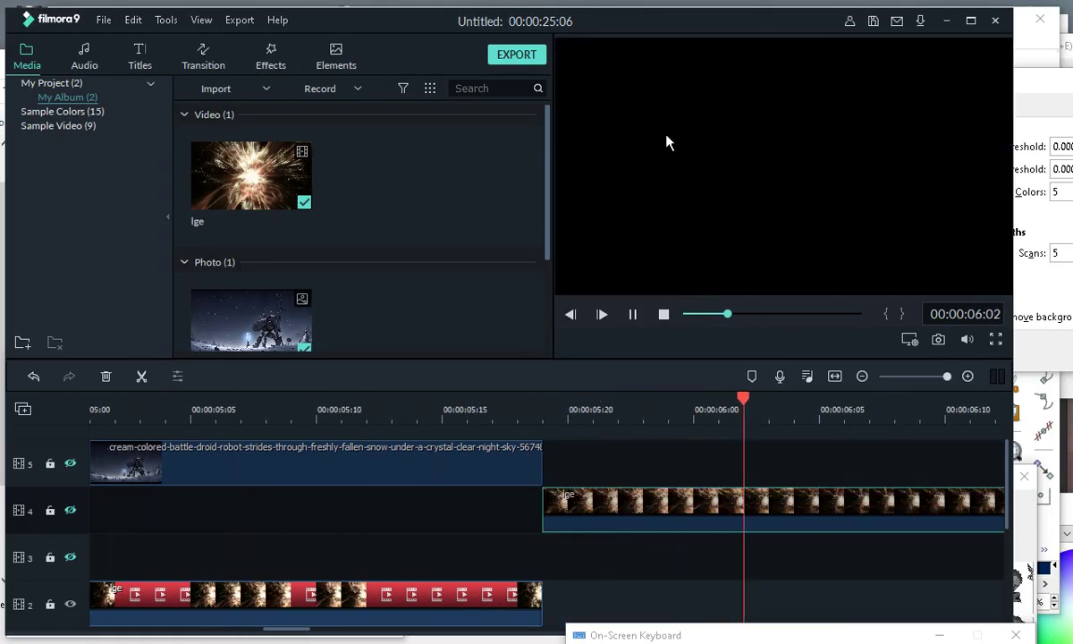
left_click(665, 315)
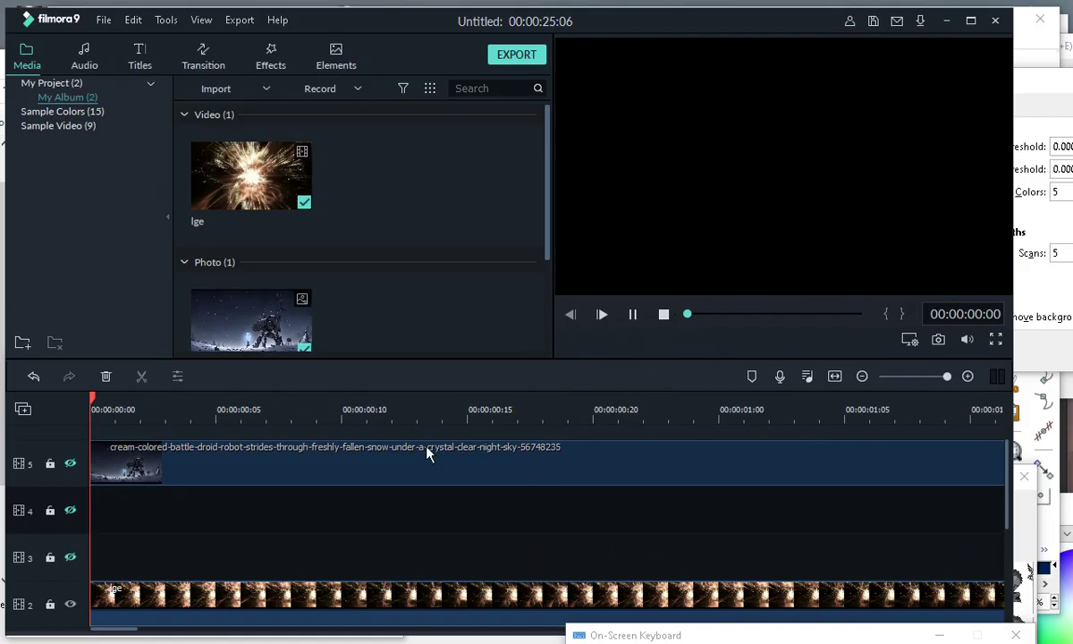
left_click_drag(197, 415, 139, 402)
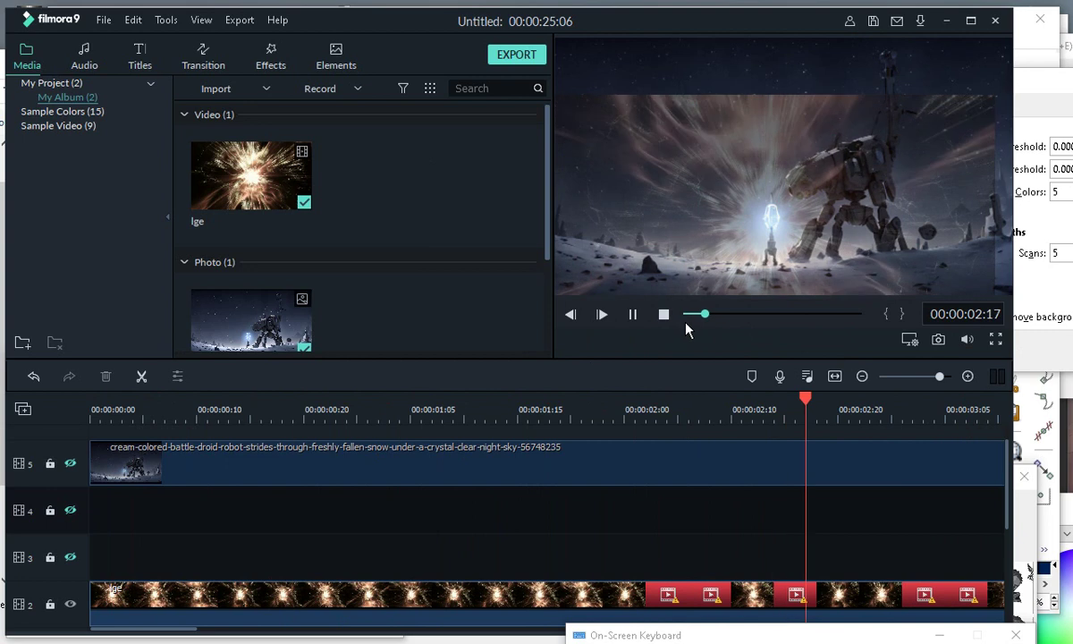
Stop the preview, select the lge spark clip on track 2, and replay the timeline from the start before pausing at 00:00:07:04.
left_click(664, 315)
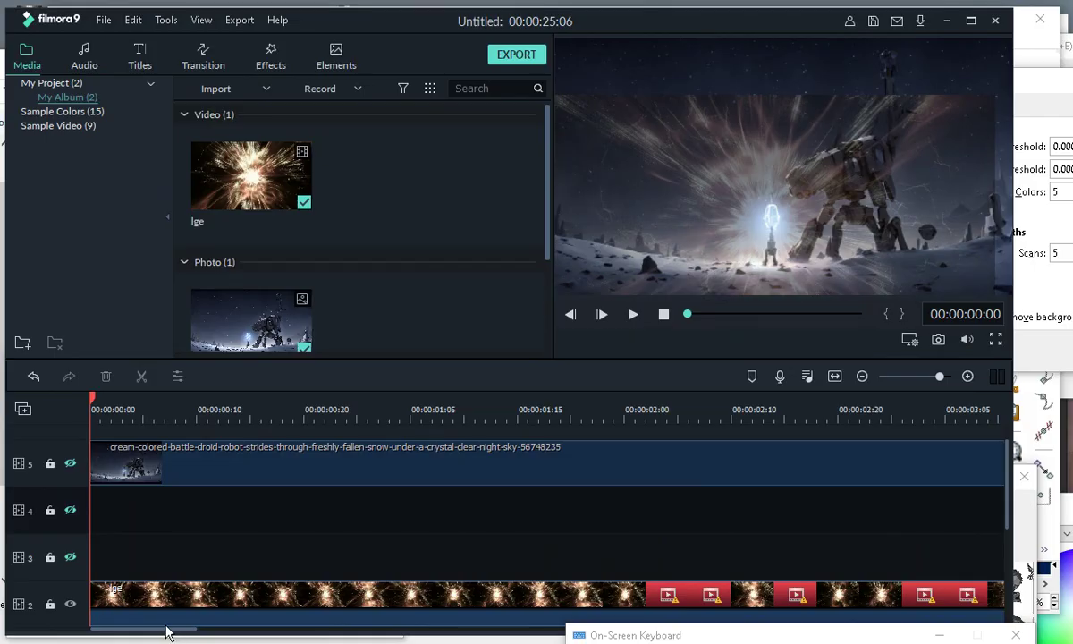
left_click(172, 630)
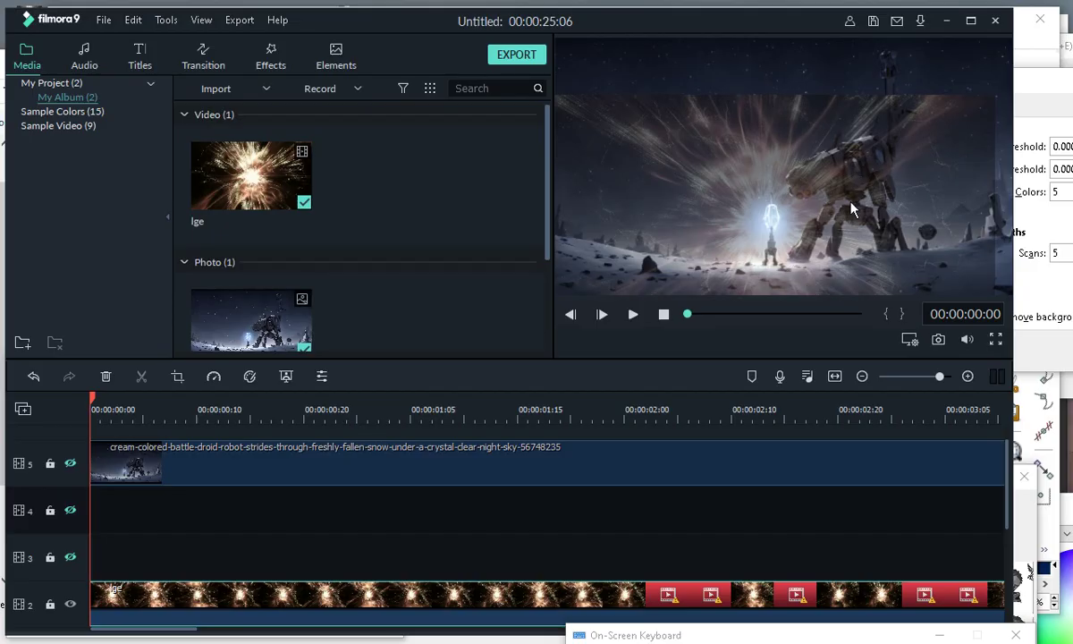
right_click(637, 314)
left_click(588, 348)
left_click(632, 315)
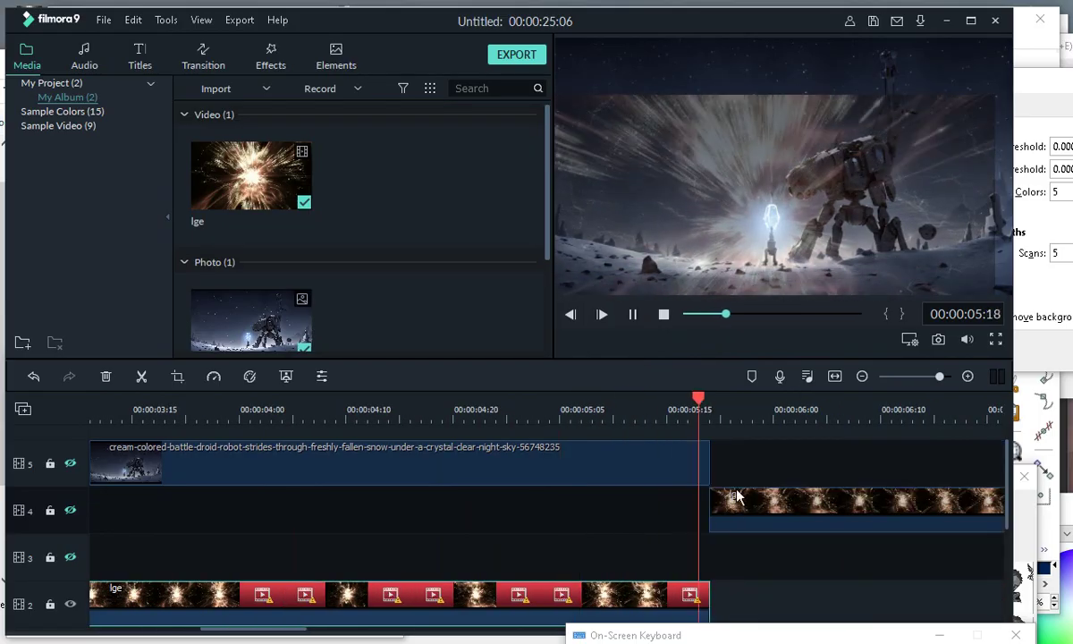
left_click(632, 314)
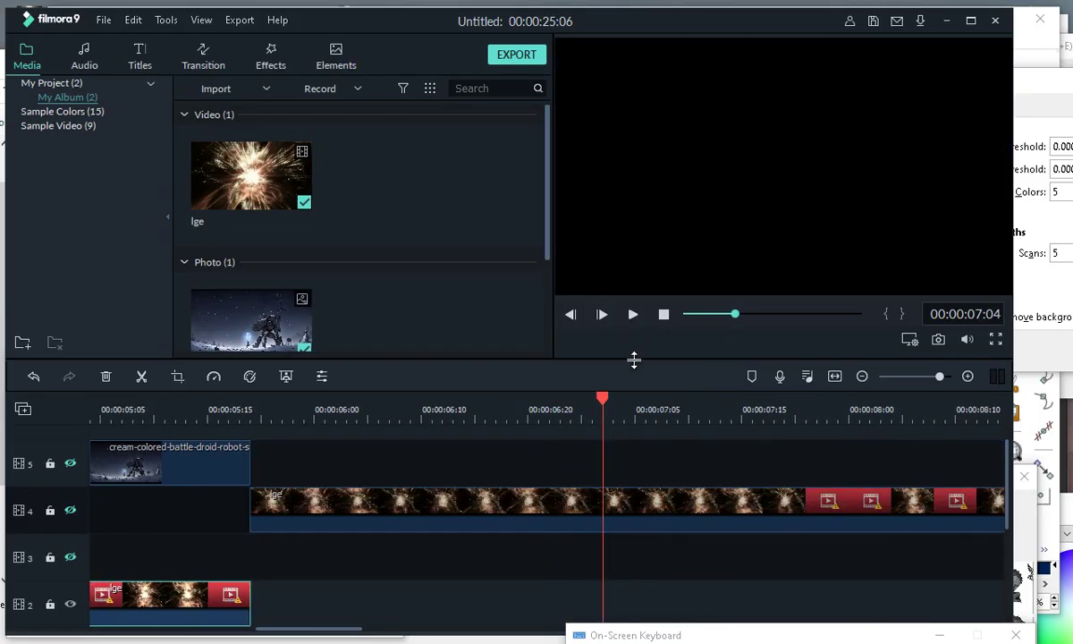
Return the playhead to the start of the timeline and watch the battle-droid composite again past the end of the image clip.
left_click_drag(601, 404, 26, 554)
left_click_drag(19, 508, 17, 536)
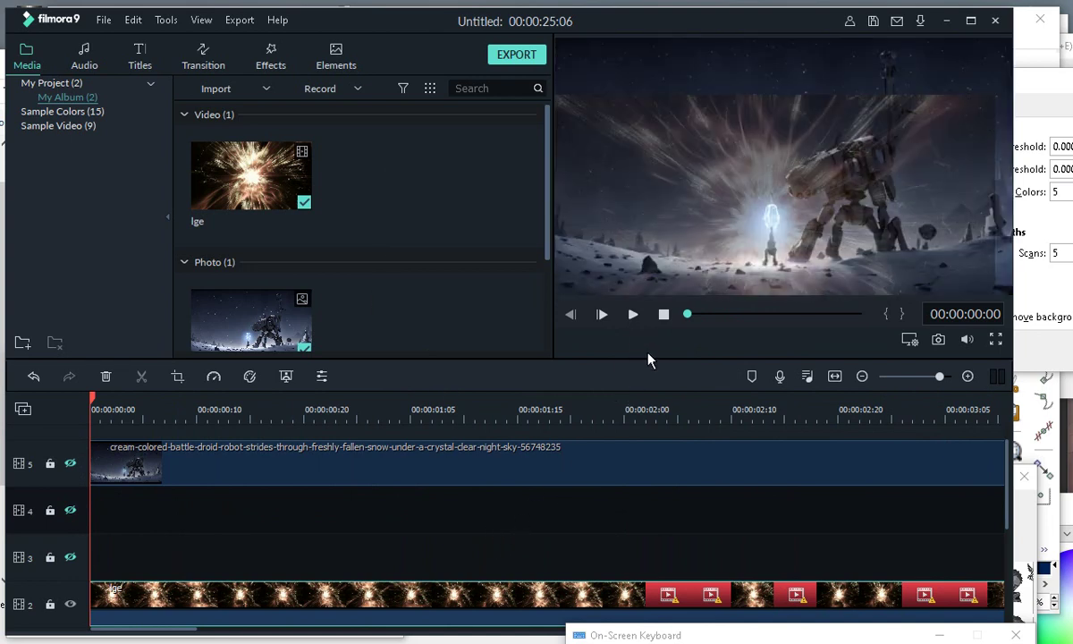
right_click(575, 354)
left_click(630, 370)
right_click(630, 356)
left_click(646, 344)
left_click(633, 315)
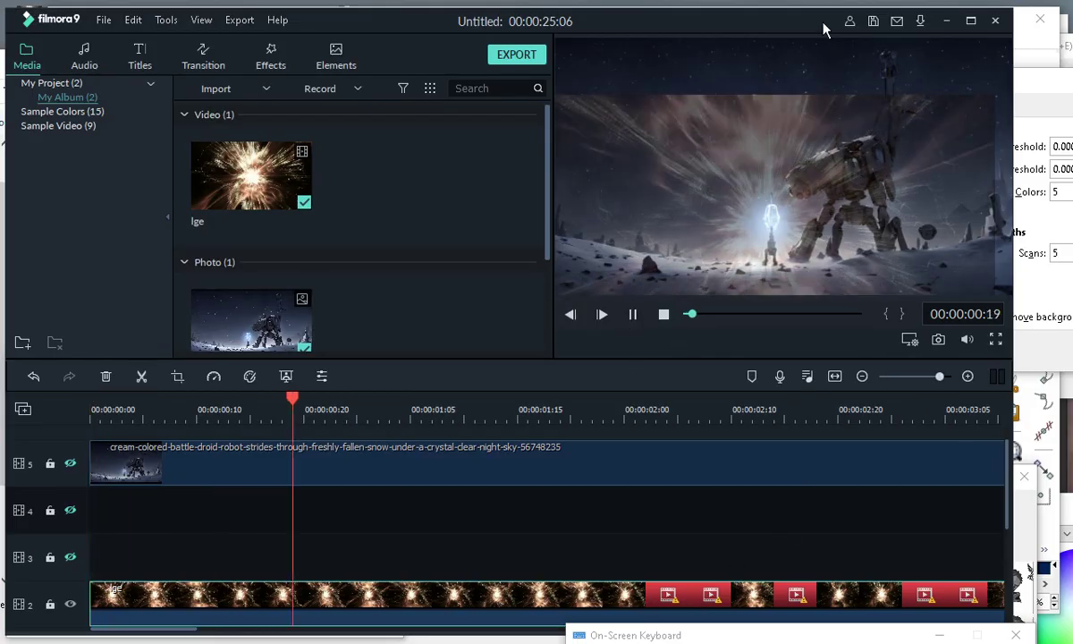
left_click_drag(679, 29, 637, 20)
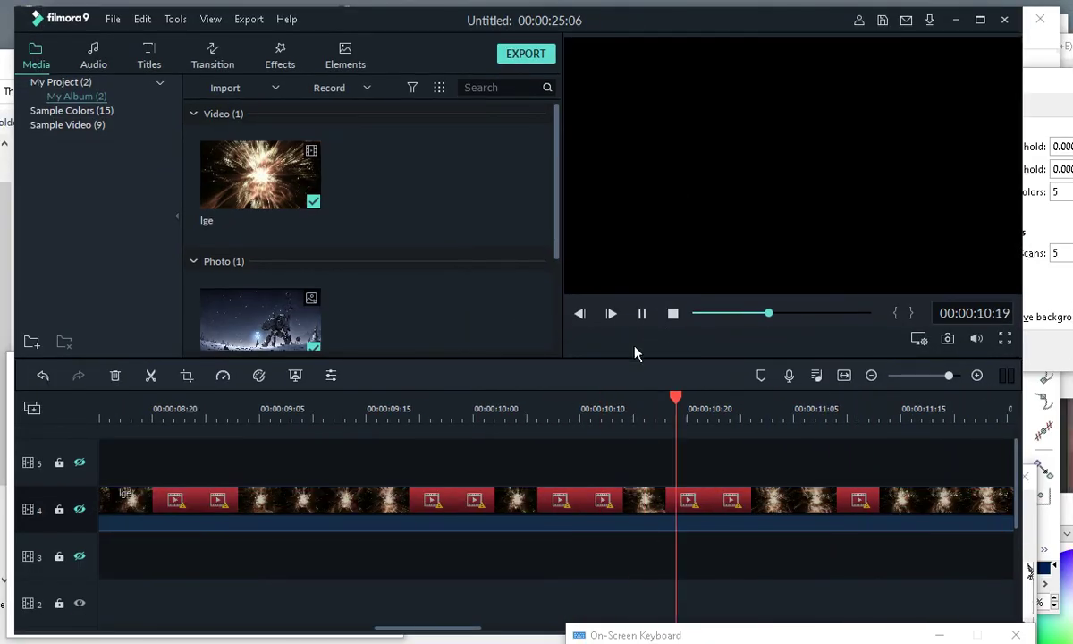
left_click(641, 313)
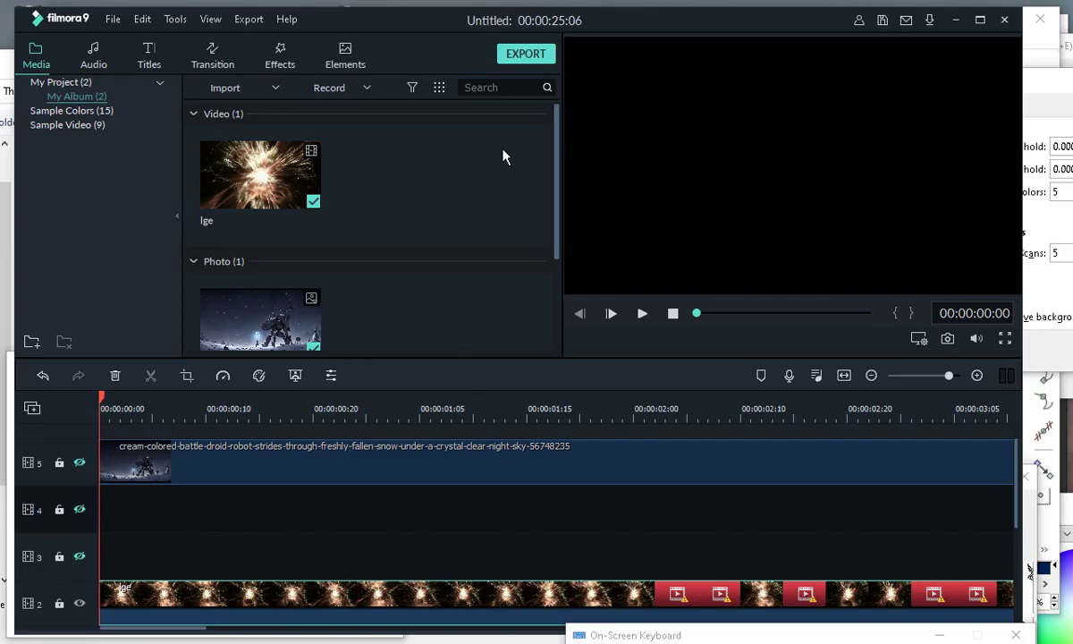
Switch back to the Inkscape document with the pasted character and leave nothing selected.
right_click(443, 299)
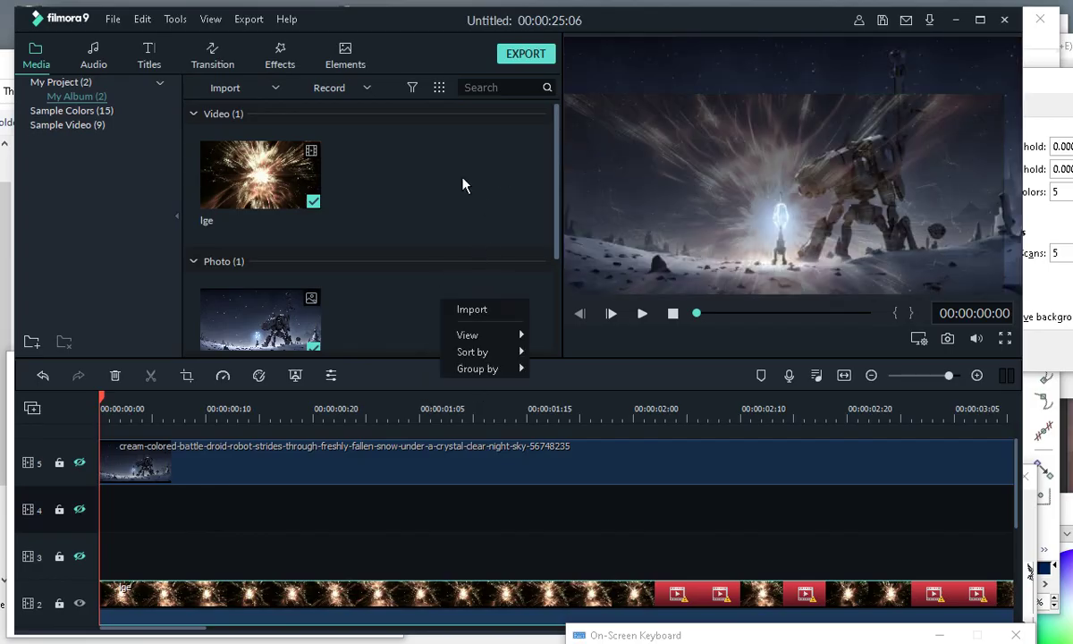
left_click(400, 327)
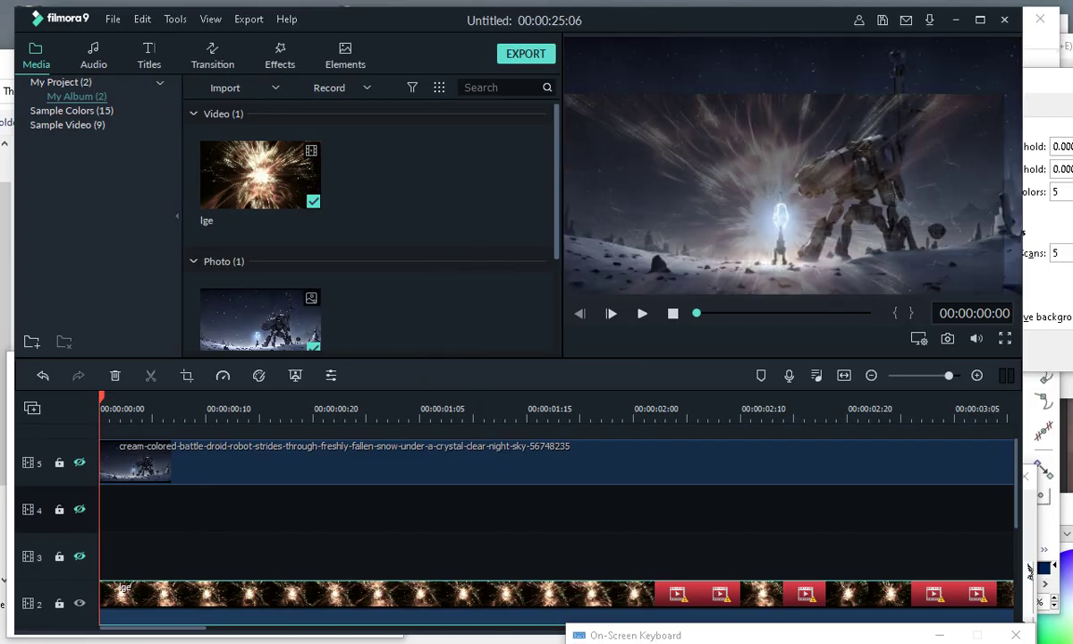
left_click(954, 19)
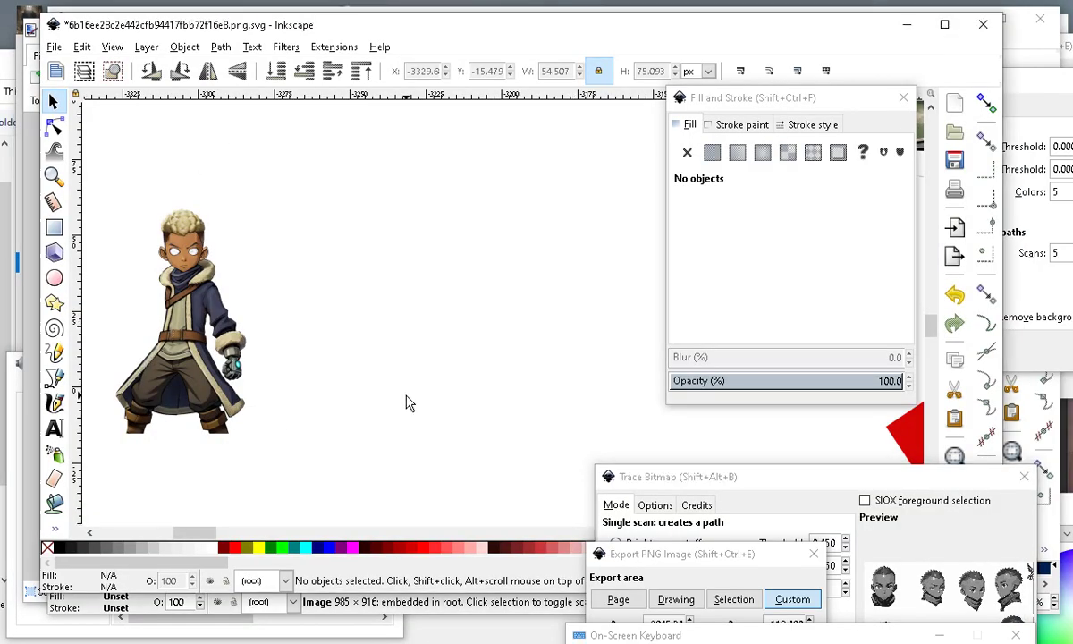
left_click(192, 330)
left_click(488, 396)
scroll(381, 270, "down", 2)
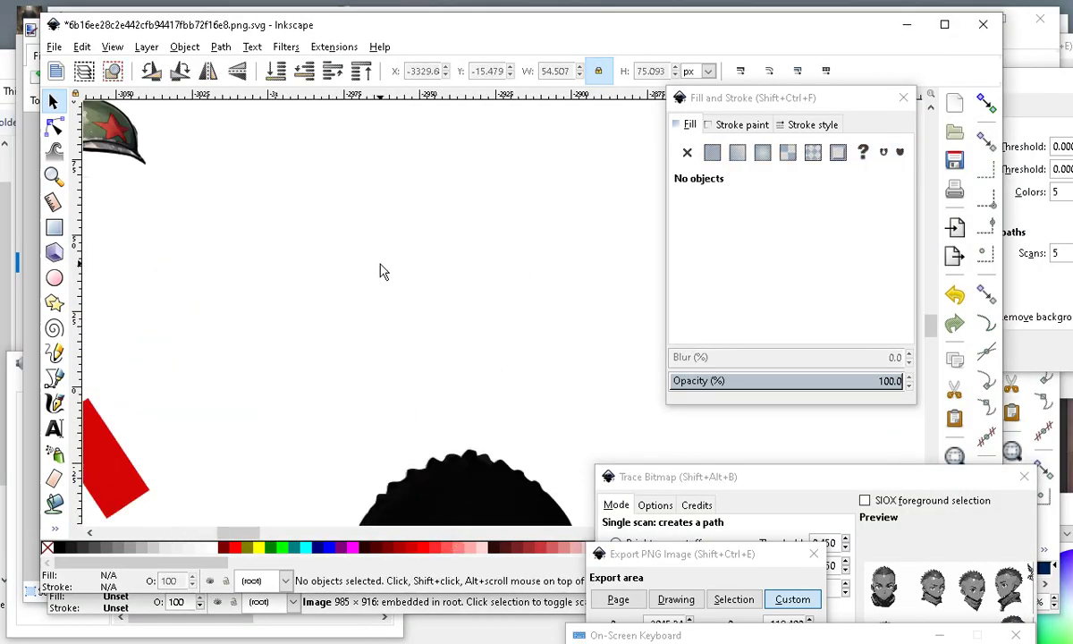
Examine the front-facing head with the blank white eye and the loose eye shapes beside it.
scroll(416, 362, "down", 3)
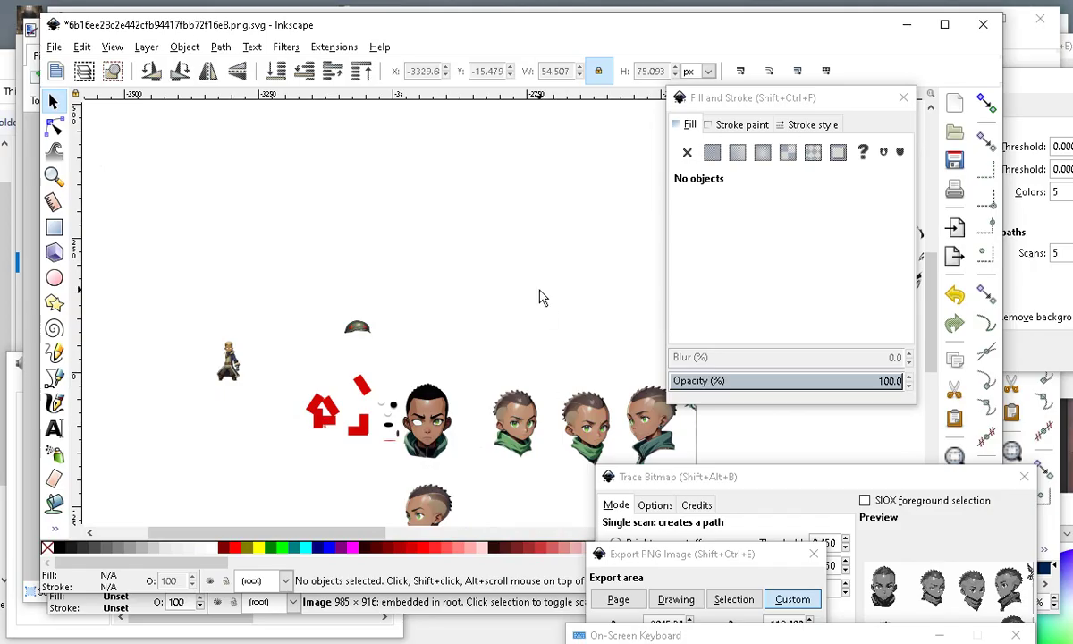
scroll(377, 483, "up", 3)
scroll(491, 175, "up", 2)
scroll(515, 249, "down", 3)
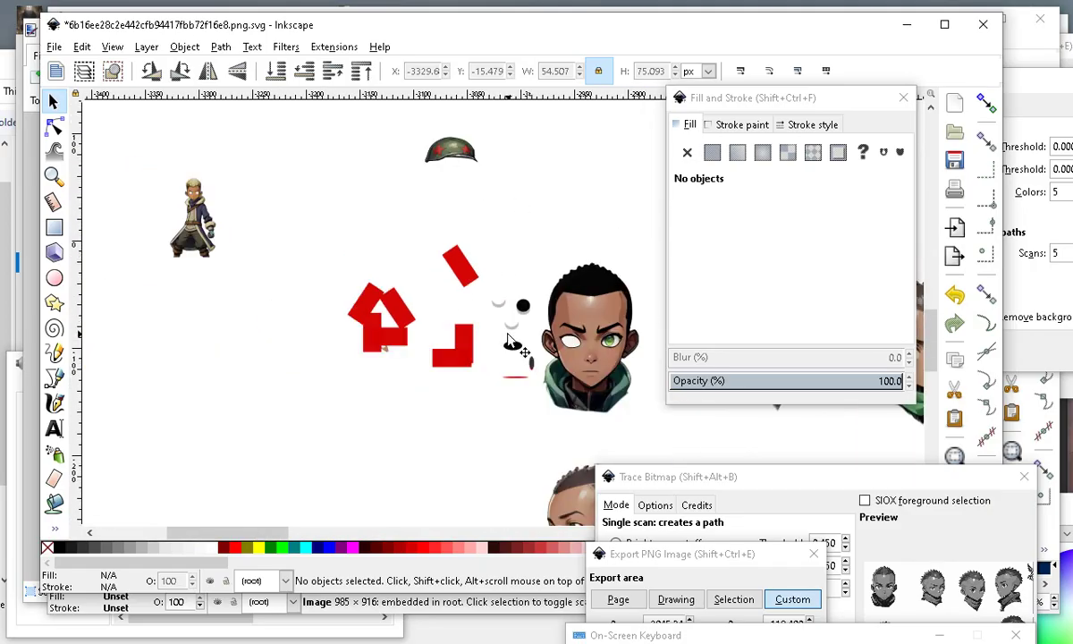
scroll(642, 352, "up", 2)
scroll(455, 192, "up", 1)
scroll(323, 391, "down", 2)
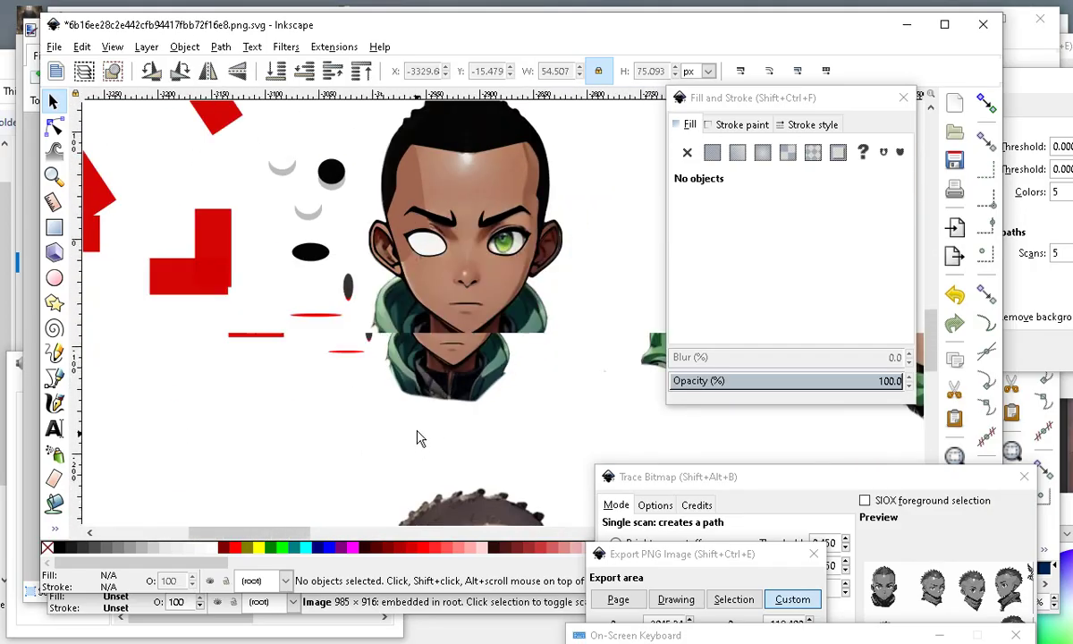
scroll(353, 361, "down", 1)
scroll(410, 366, "up", 2)
scroll(358, 295, "up", 1)
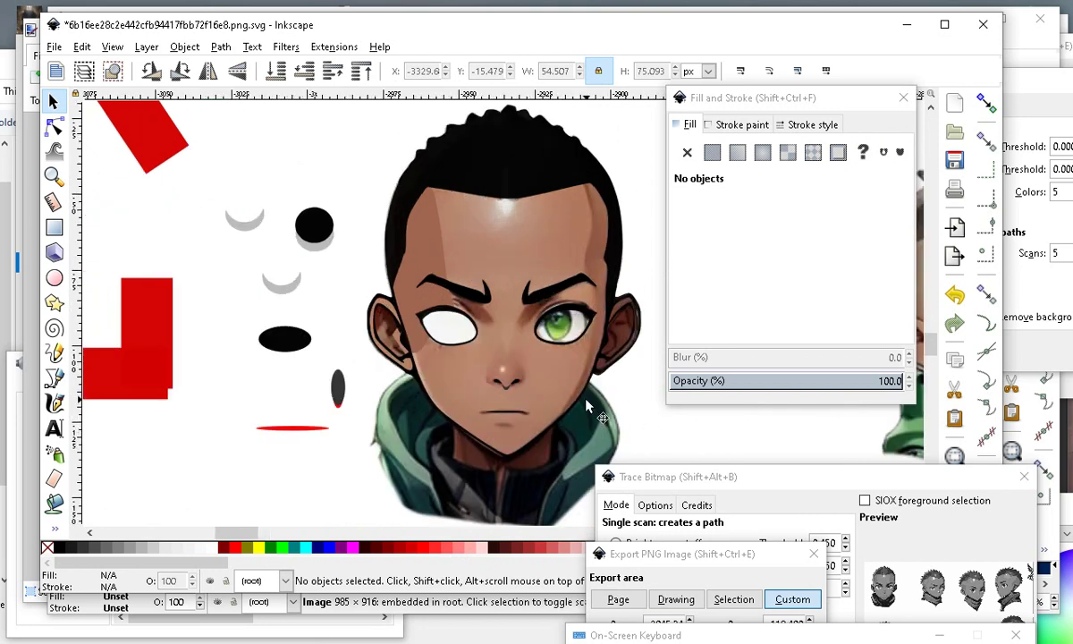
scroll(468, 232, "down", 2)
scroll(268, 152, "up", 3)
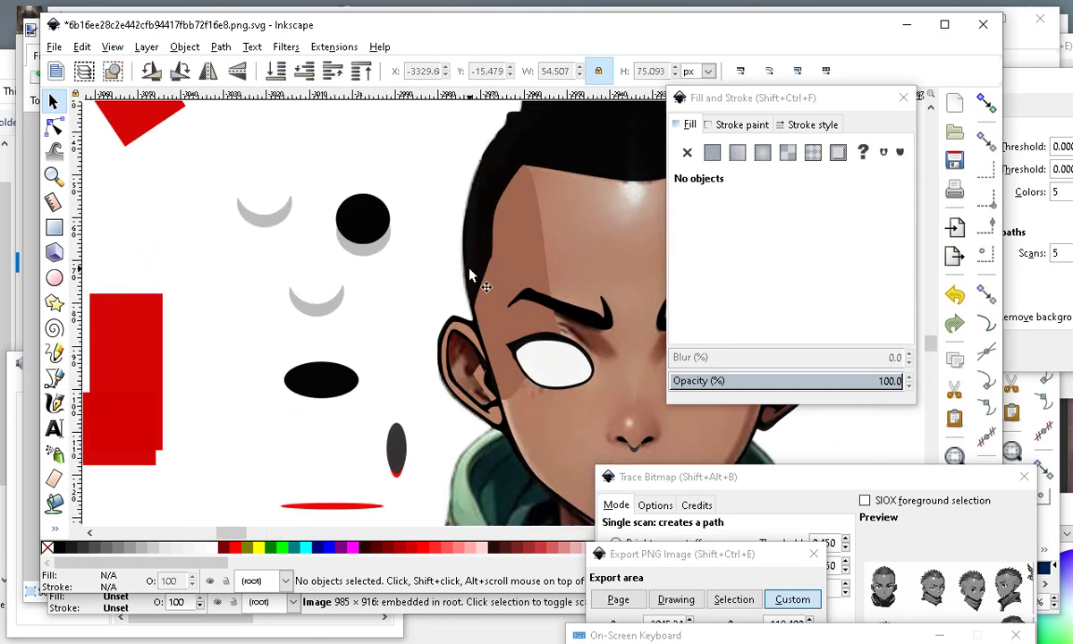
Move the black circle off the grey ellipse to about X -2992.7, Y -56.951 and narrow it to about 11.929 px.
left_click(353, 264)
left_click_drag(353, 263, 425, 174)
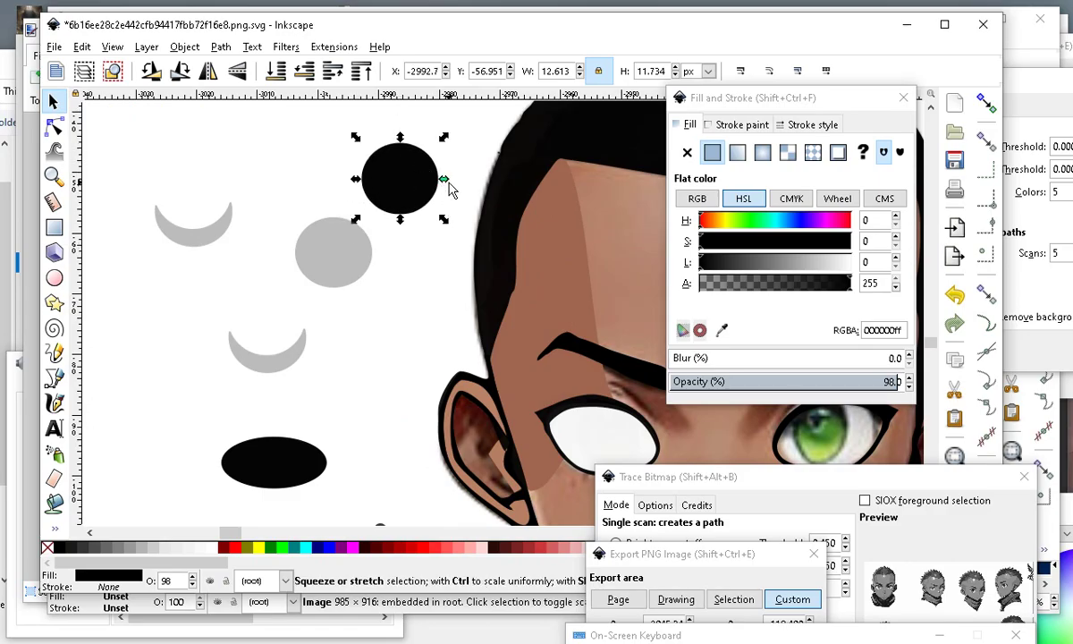
scroll(444, 187, "up", 1)
left_click_drag(439, 178, 433, 186)
scroll(300, 141, "down", 2)
scroll(287, 249, "up", 1)
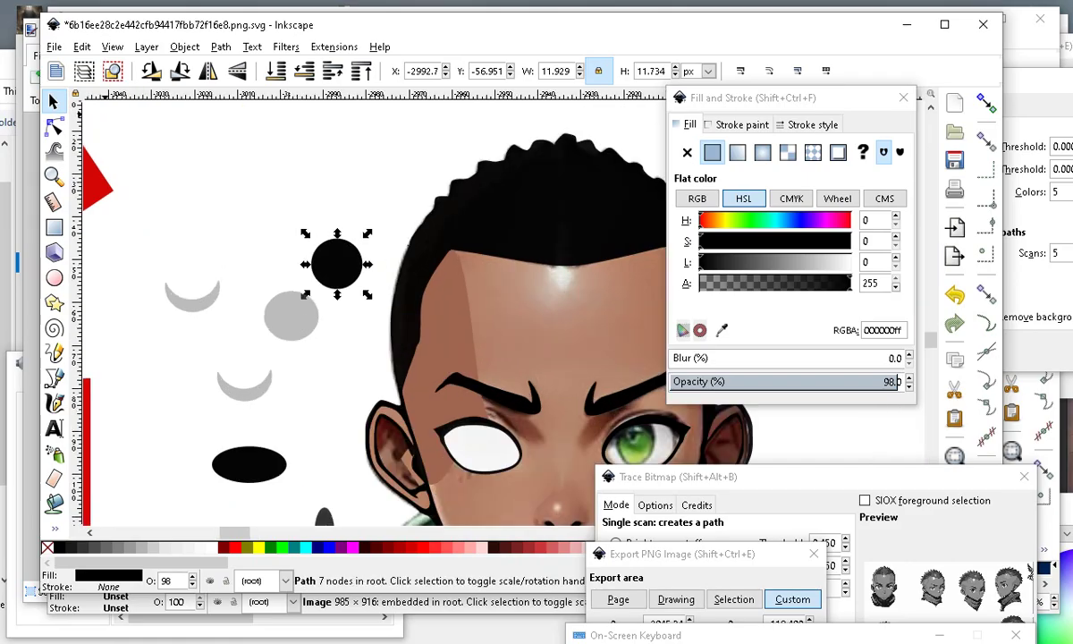
Move the grey ellipse to about X -3000.4, Y -71.299 and place the lower grey crescent above it, beside the black circle.
scroll(308, 302, "up", 1)
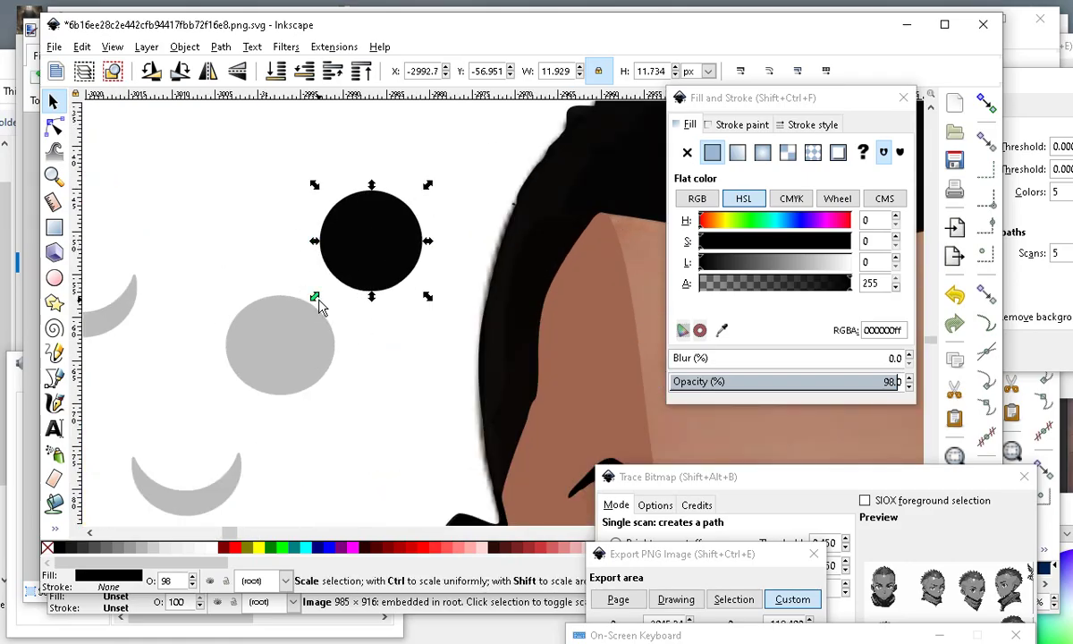
left_click(304, 373)
left_click_drag(292, 367, 317, 390)
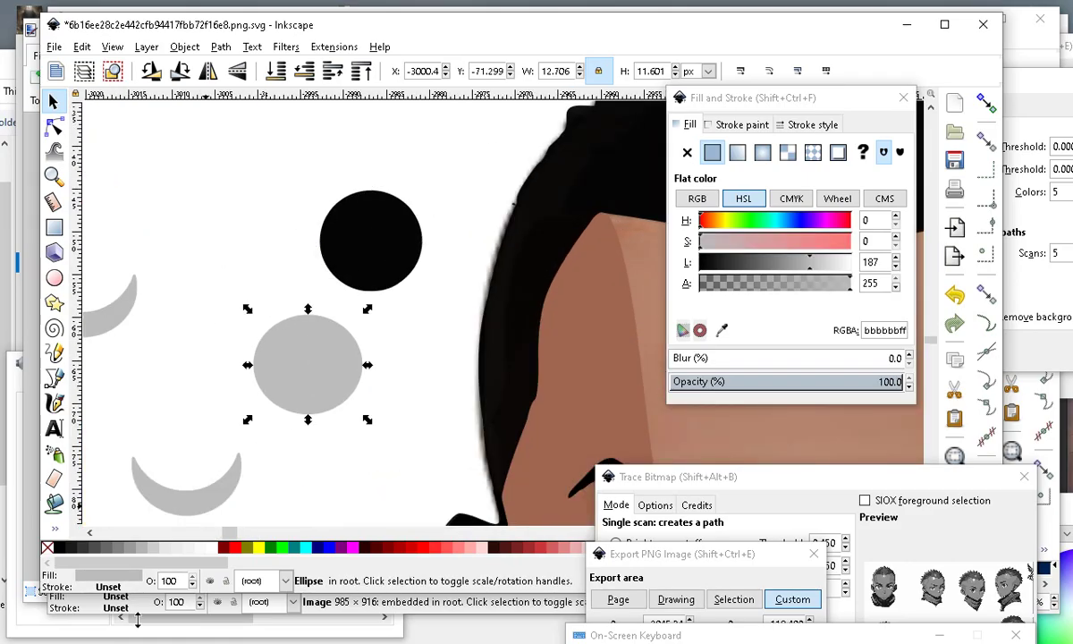
left_click_drag(177, 514, 226, 274)
Shrink the grey ellipse to a near-circle of about 9.63 by 9.686 px, move it to about X -3003, Y -65.294, and deselect it.
left_click(300, 373)
left_click_drag(367, 365, 359, 371)
scroll(248, 202, "up", 2)
scroll(361, 264, "down", 2)
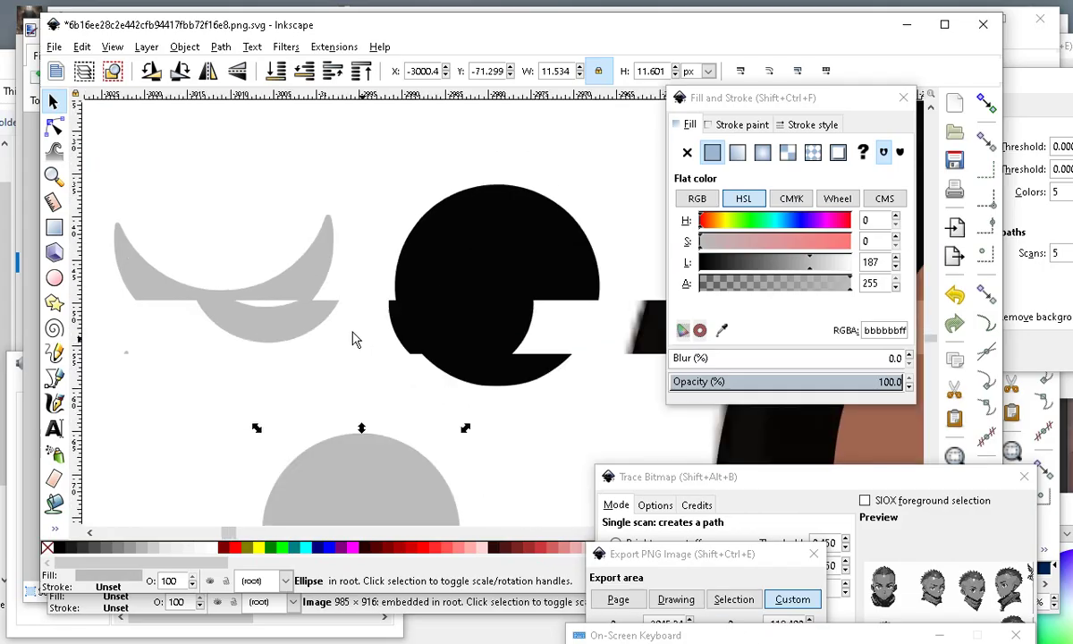
scroll(386, 434, "up", 1)
scroll(315, 336, "down", 2)
scroll(360, 362, "up", 2)
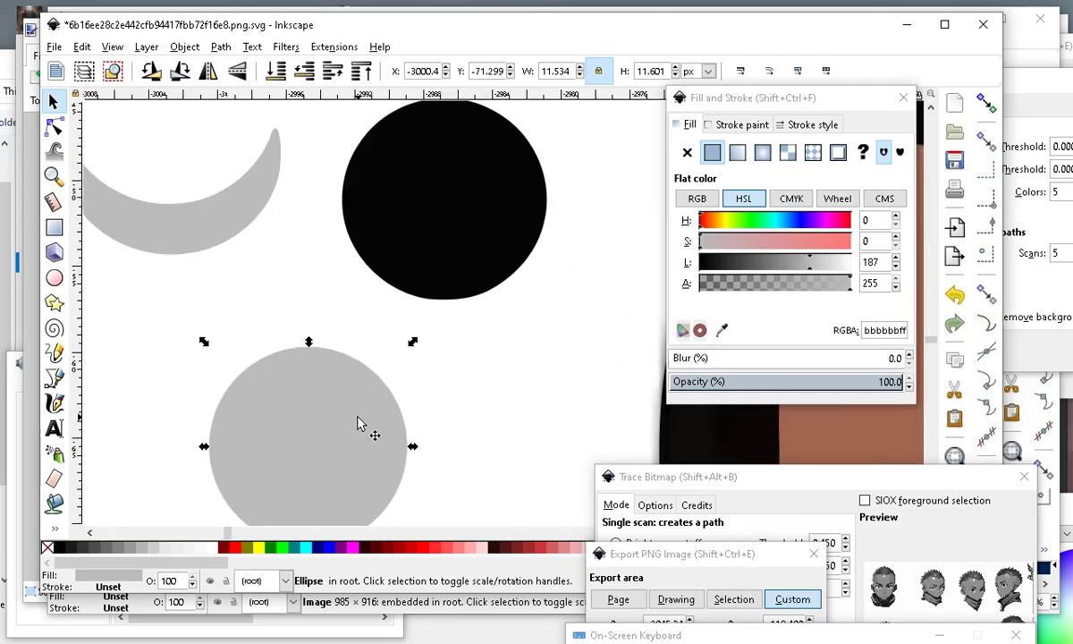
left_click_drag(203, 342, 235, 374)
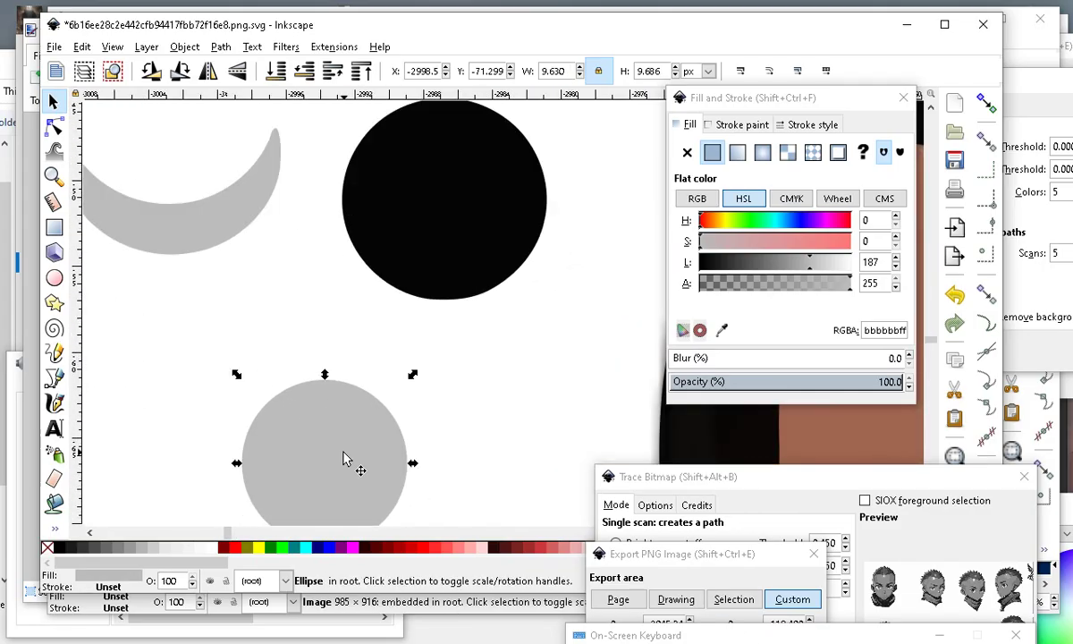
left_click_drag(325, 500, 249, 383)
left_click(556, 166)
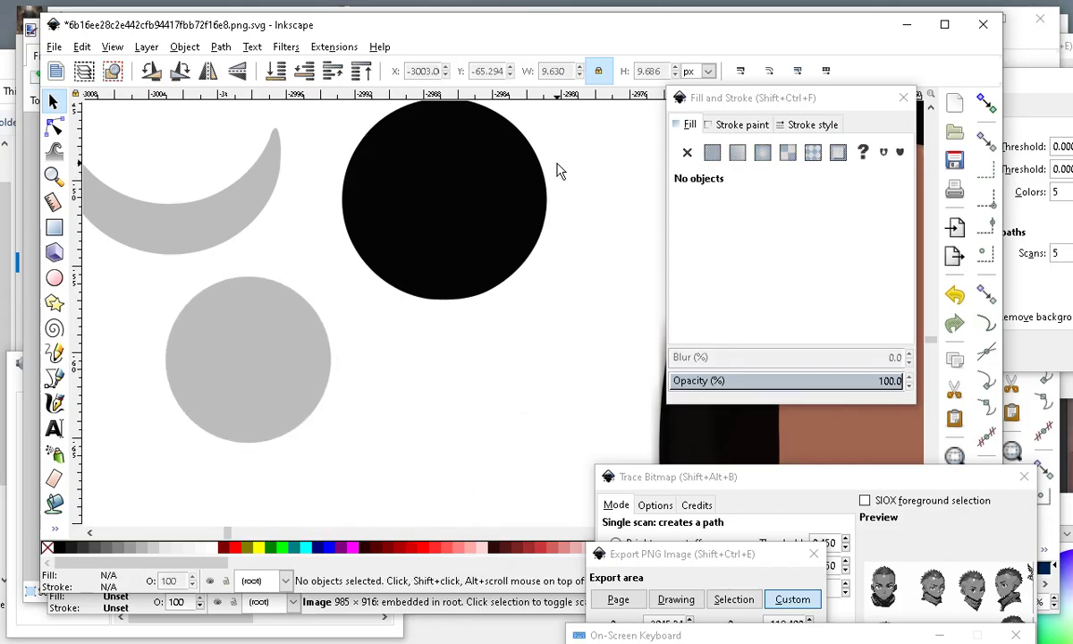
Move the grey crescent away from the black circle towards the other crescent and the grey circle to about X -3004.9, Y -60.253.
scroll(514, 308, "down", 3)
scroll(271, 354, "up", 1)
scroll(371, 340, "up", 1)
scroll(232, 398, "down", 3)
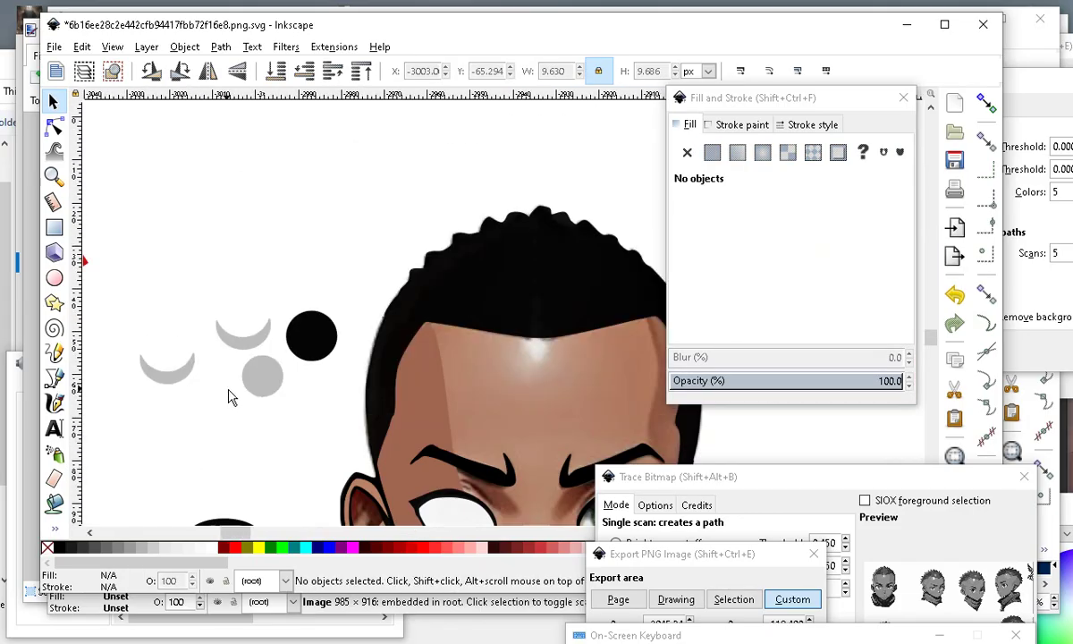
scroll(228, 331, "up", 3)
scroll(313, 349, "up", 1)
scroll(300, 297, "down", 2)
scroll(326, 349, "up", 2)
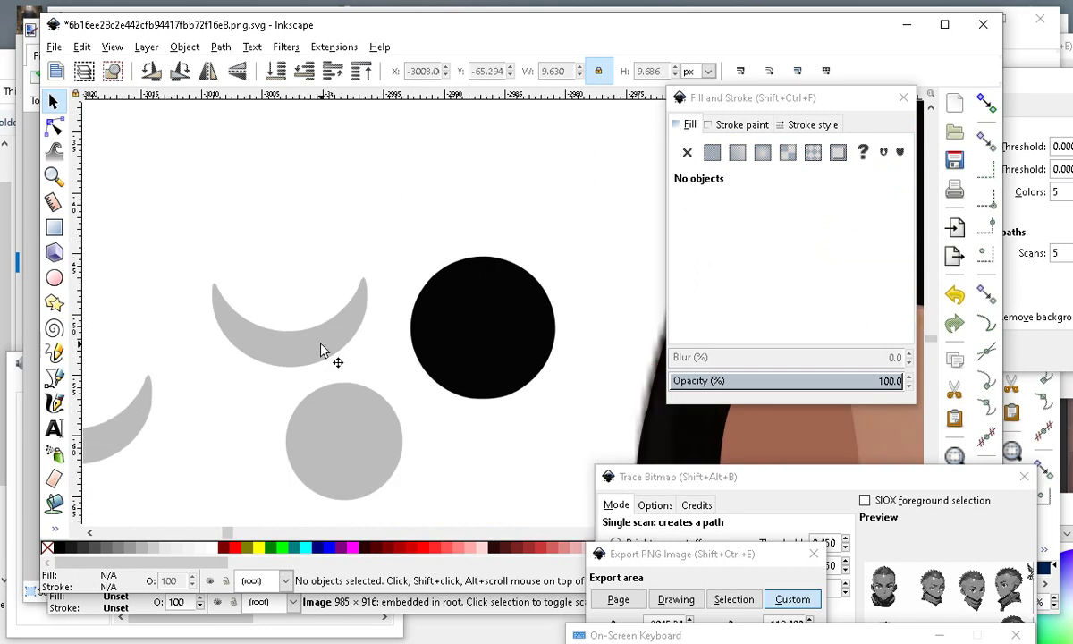
left_click(292, 358)
left_click_drag(293, 358, 145, 295)
left_click(337, 421)
left_click_drag(371, 448, 398, 373)
Move the grey circle above the two crescents, to about X -3019.9, Y -37.051.
scroll(268, 322, "down", 1)
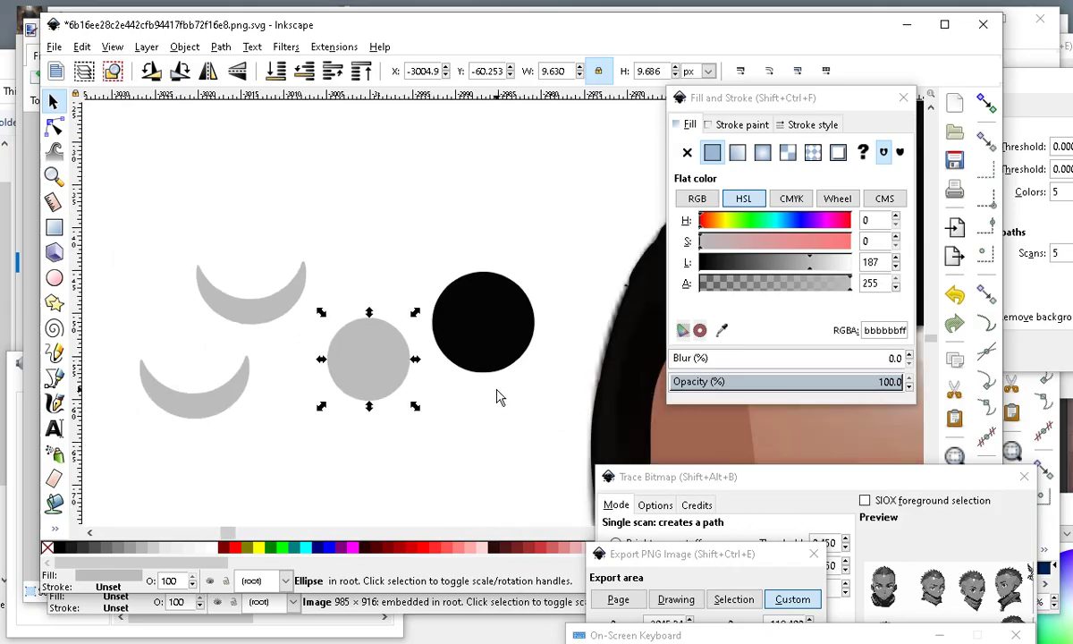
scroll(391, 358, "down", 3)
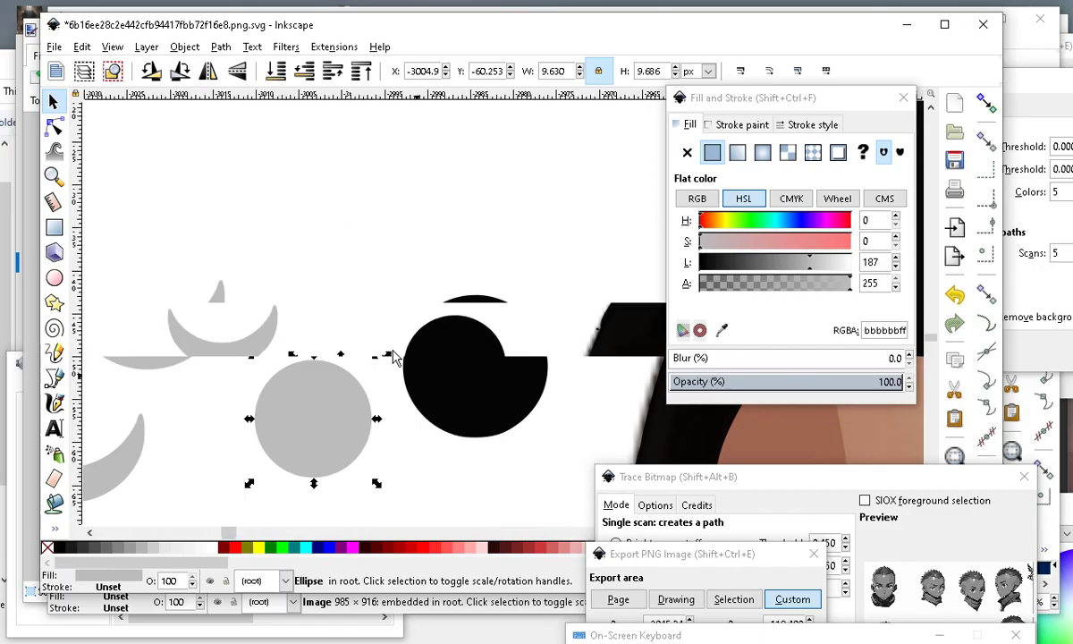
scroll(377, 302, "up", 2)
left_click_drag(340, 397, 247, 261)
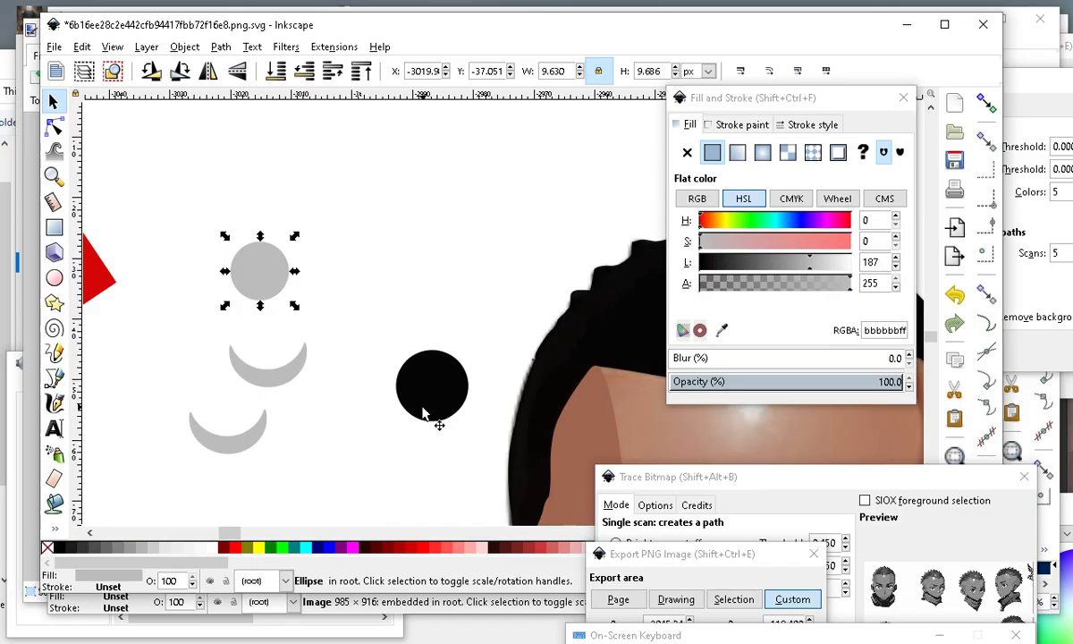
Move the black circle up to about X -2995, Y -27.672 and place the grey circle beneath it at about X -2992.7, Y -43.818.
scroll(778, 390, "down", 2)
scroll(405, 298, "down", 2)
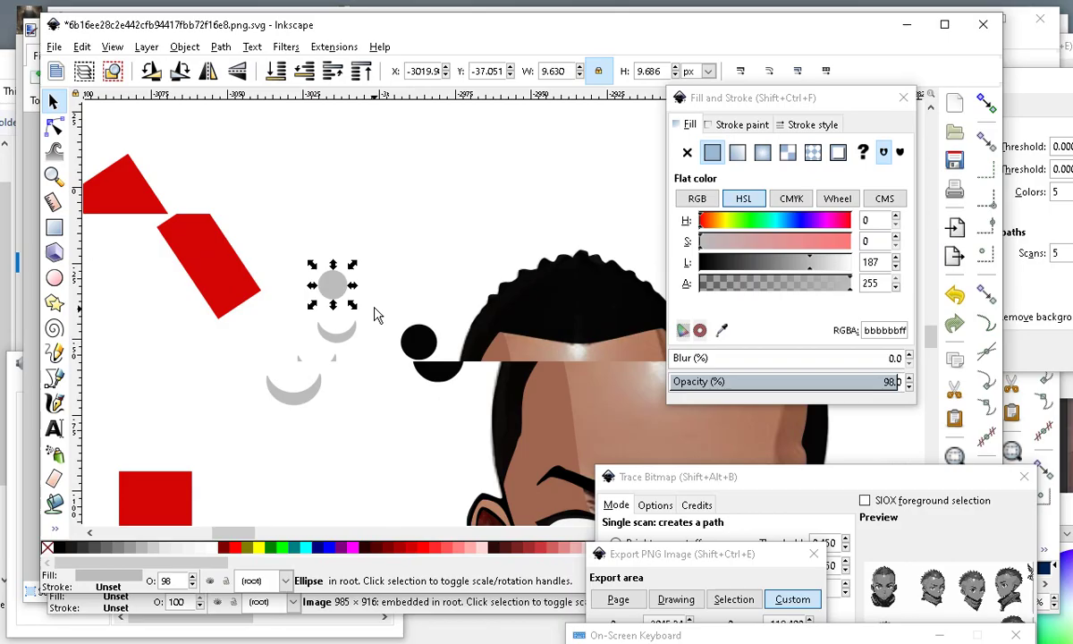
scroll(430, 291, "up", 4)
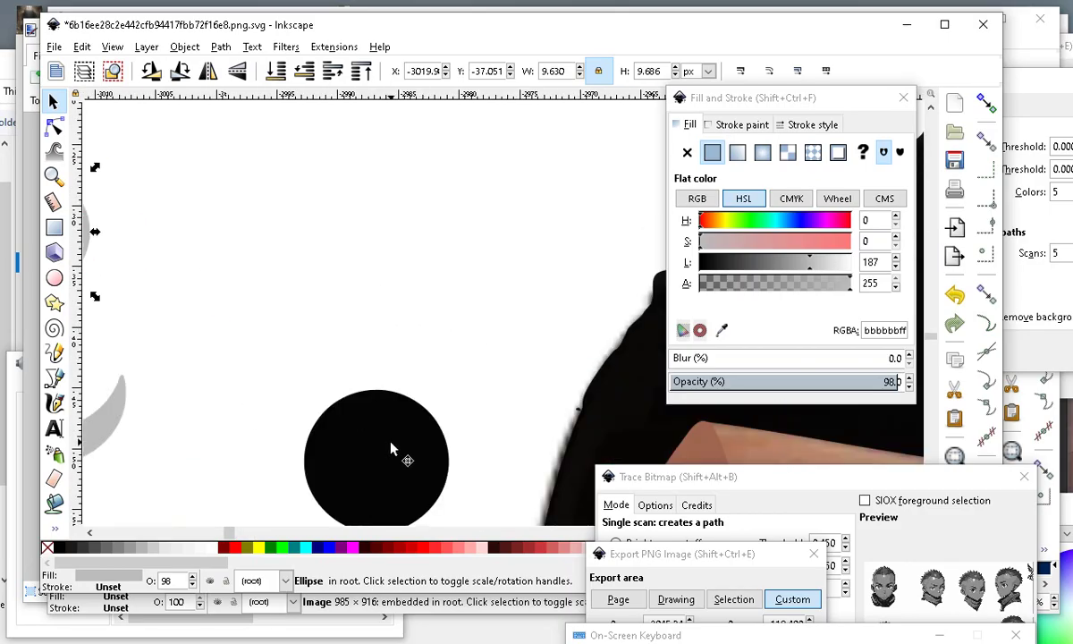
left_click(391, 449)
scroll(568, 430, "down", 2)
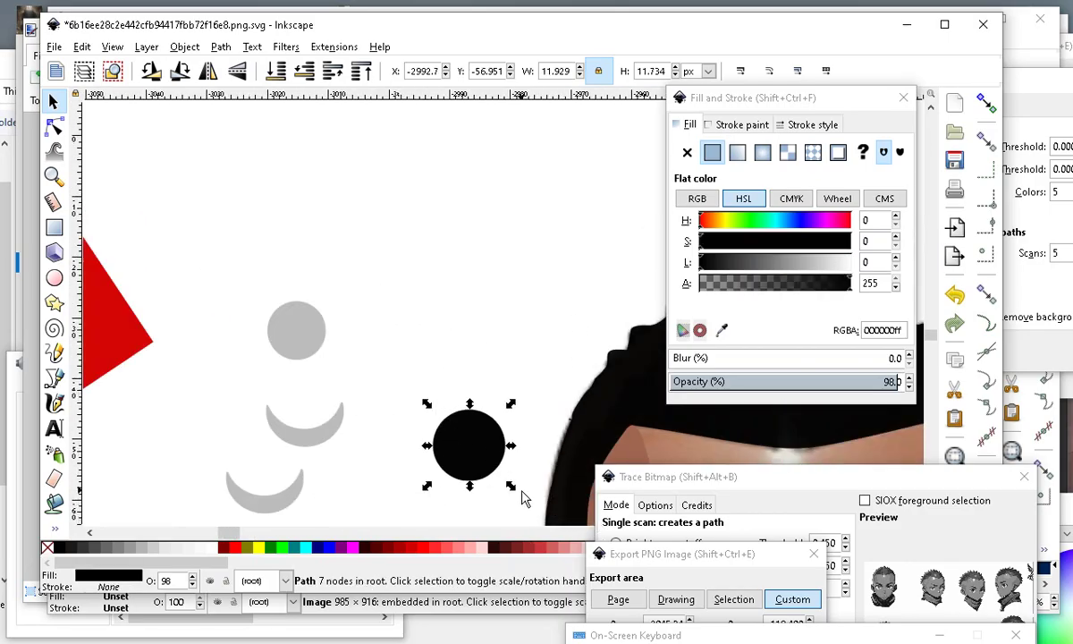
left_click_drag(501, 471, 488, 301)
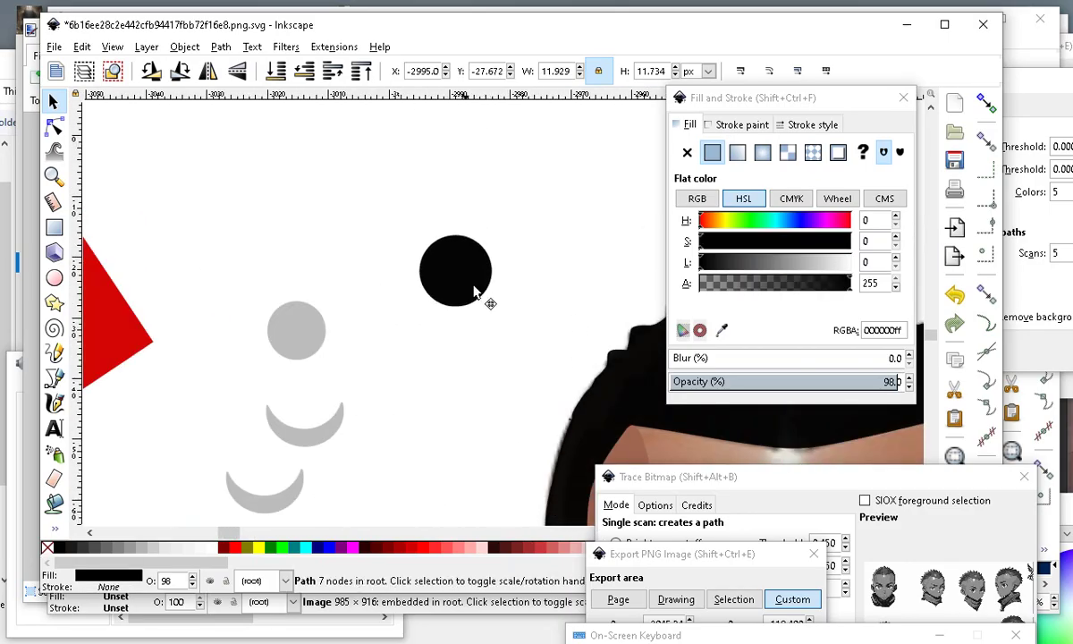
left_click(282, 352)
left_click_drag(282, 352, 453, 370)
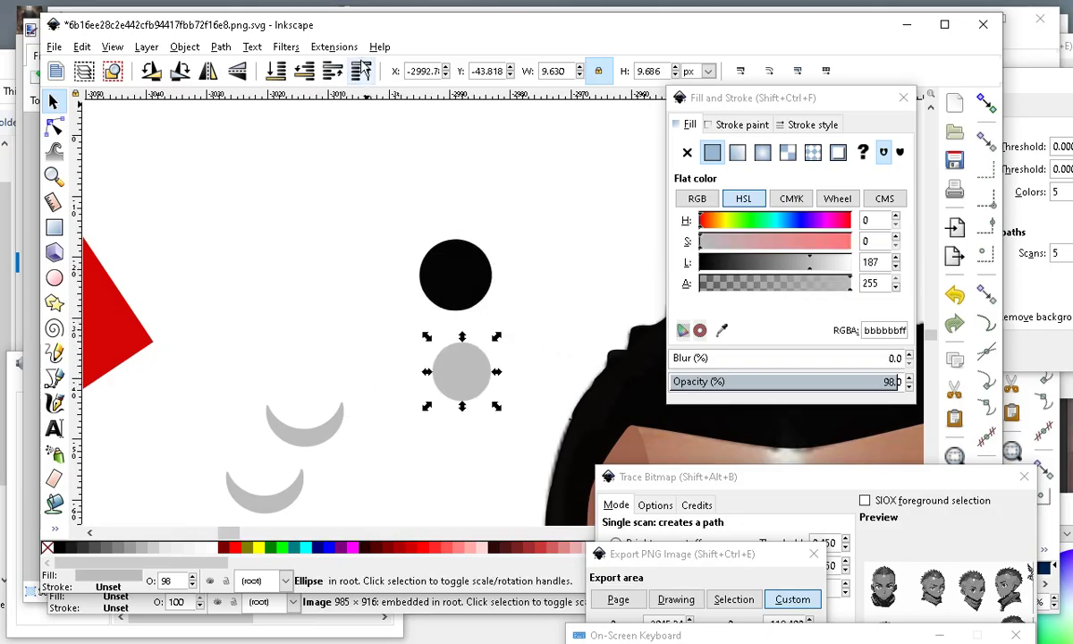
Place the grey circle over the black circle and enlarge it to about 11.094 by 11.159 px.
scroll(489, 375, "up", 1, "ctrl")
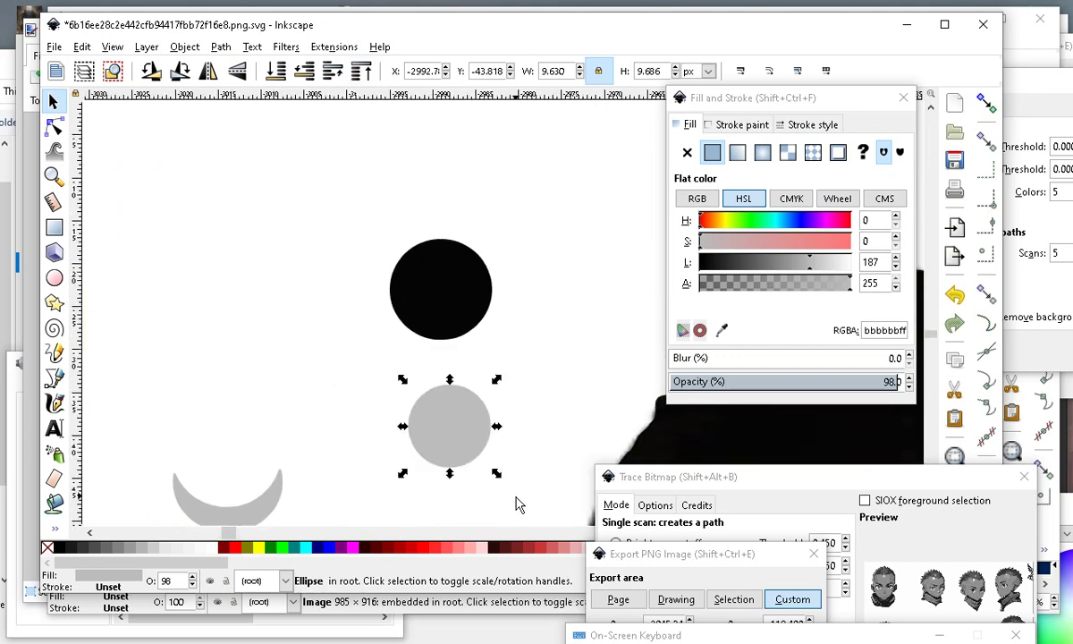
left_click(503, 486)
mouse_move(451, 431)
left_mouse_down()
mouse_move(455, 242)
mouse_move(454, 328)
mouse_move(447, 297)
mouse_move(440, 304)
left_mouse_up()
scroll(503, 319, "up", 2, "ctrl")
left_click_drag(460, 356, 484, 381)
left_click_drag(427, 312, 410, 268)
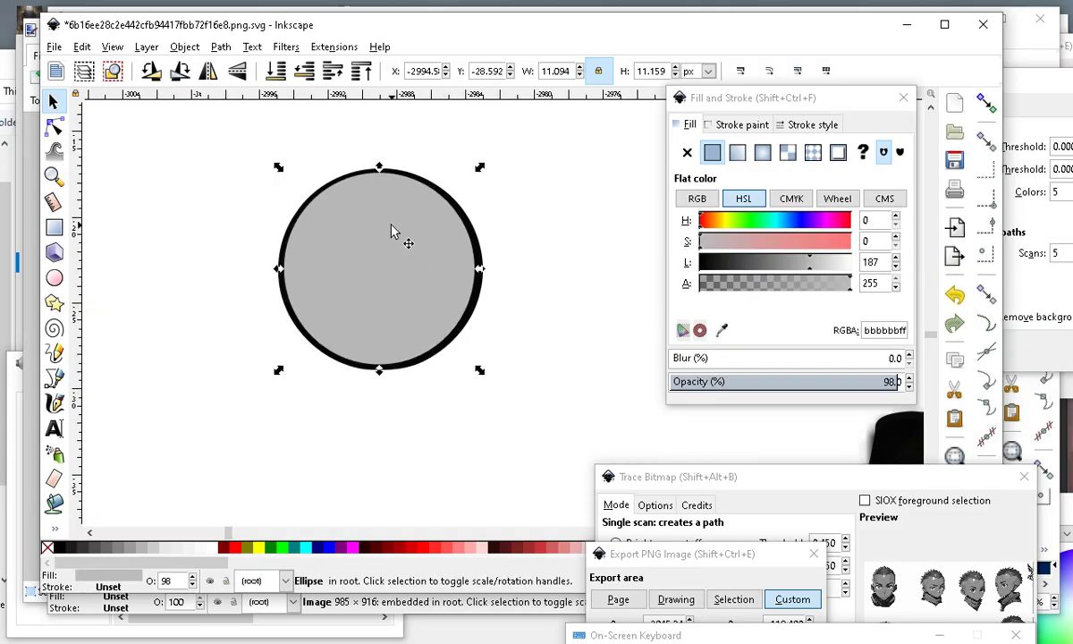
Shrink the grey circle to about 10.560 by 10.622 px, centre it inside the black circle, and deselect it.
mouse_move(278, 168)
left_mouse_down()
mouse_move(289, 184)
mouse_move(278, 180)
mouse_move(287, 176)
left_mouse_up()
left_click_drag(435, 303, 415, 274)
scroll(413, 253, "down", 2)
left_click(443, 412)
scroll(415, 295, "down", 1)
scroll(417, 299, "down", 2)
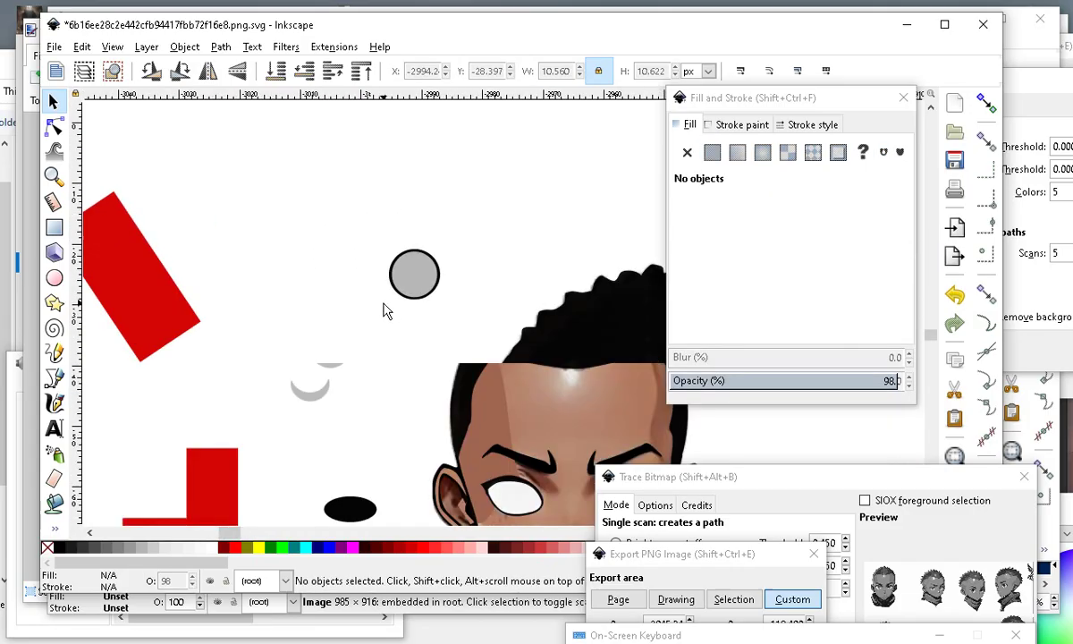
Move the upper grey crescent directly beneath the black-ringed circle, to about X -2995.6, Y -38.511.
scroll(383, 309, "up", 1)
left_click(292, 426)
left_click_drag(290, 428, 444, 311)
scroll(433, 299, "up", 3)
scroll(342, 223, "up", 1)
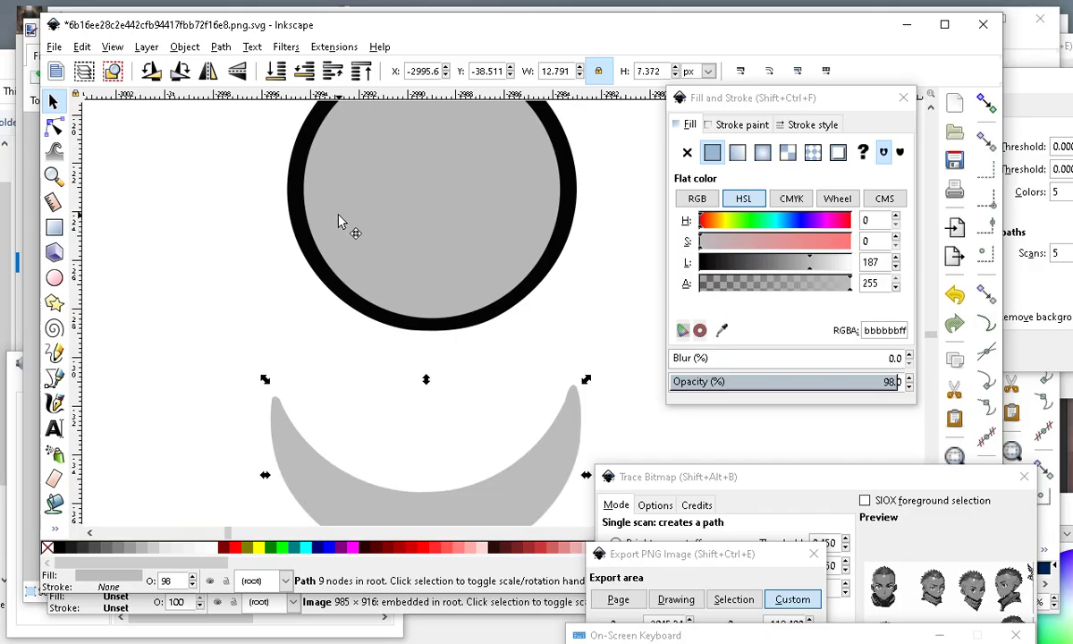
left_click(343, 222)
scroll(342, 223, "down", 2)
scroll(384, 344, "up", 2)
left_click(482, 374)
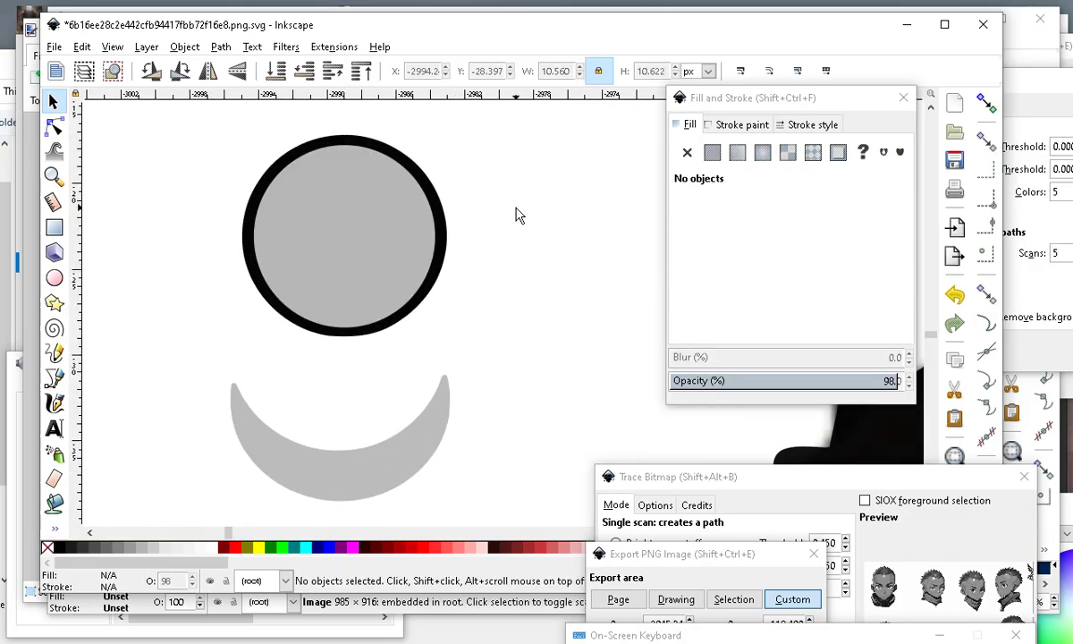
left_click(291, 172)
left_click(458, 368)
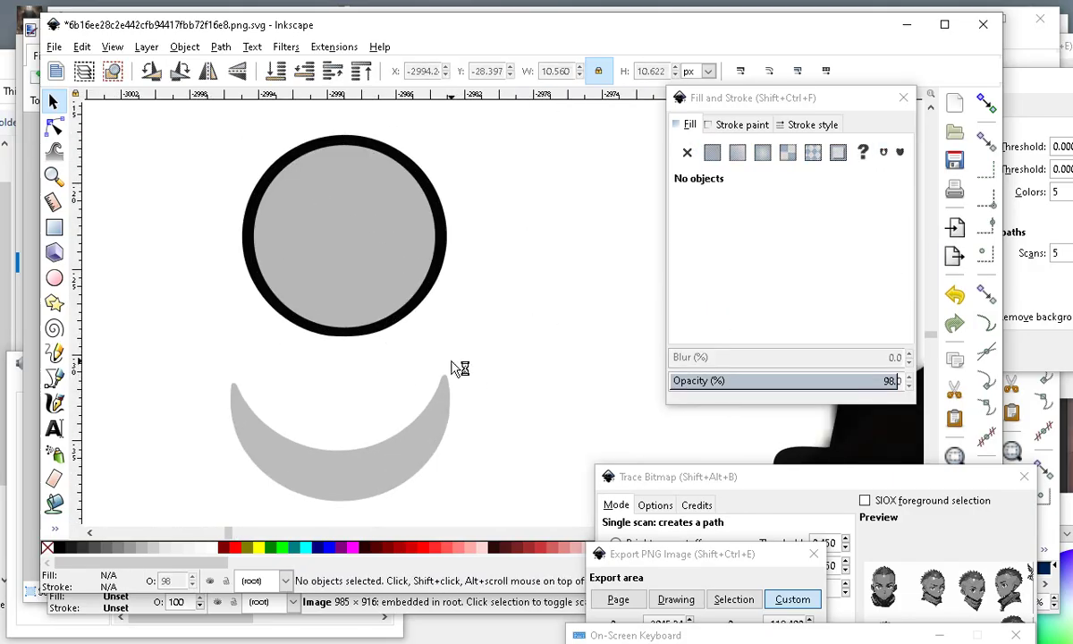
left_click(353, 223)
left_click(516, 314)
scroll(294, 277, "down", 2)
scroll(354, 268, "up", 2)
scroll(355, 251, "up", 1)
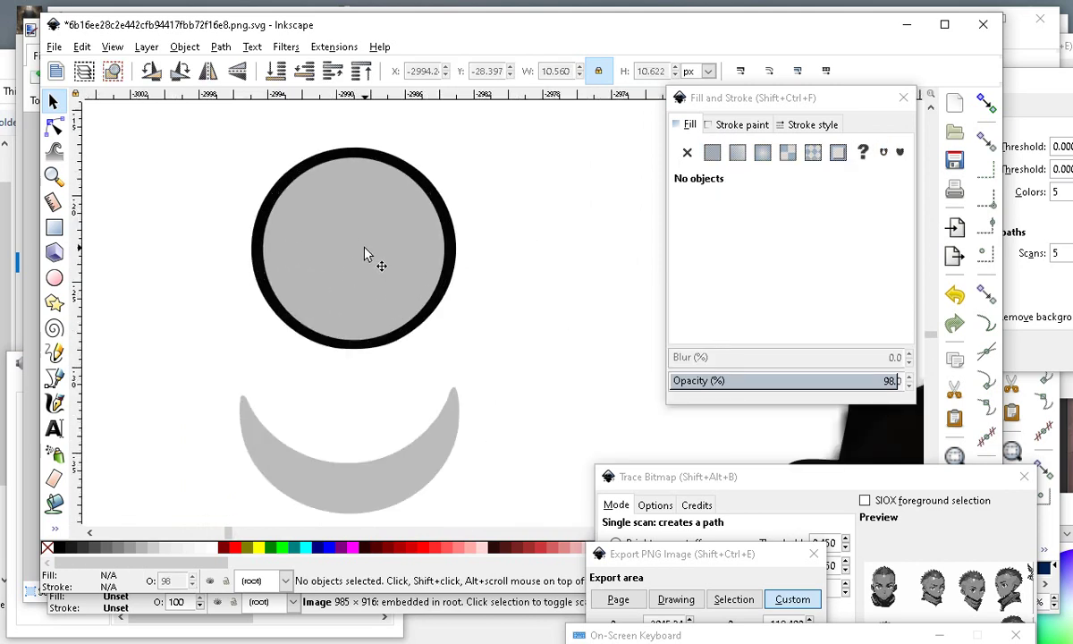
Set the opacity of the grey circle inside the black circle to 100%.
left_click(364, 254)
scroll(381, 288, "down", 1)
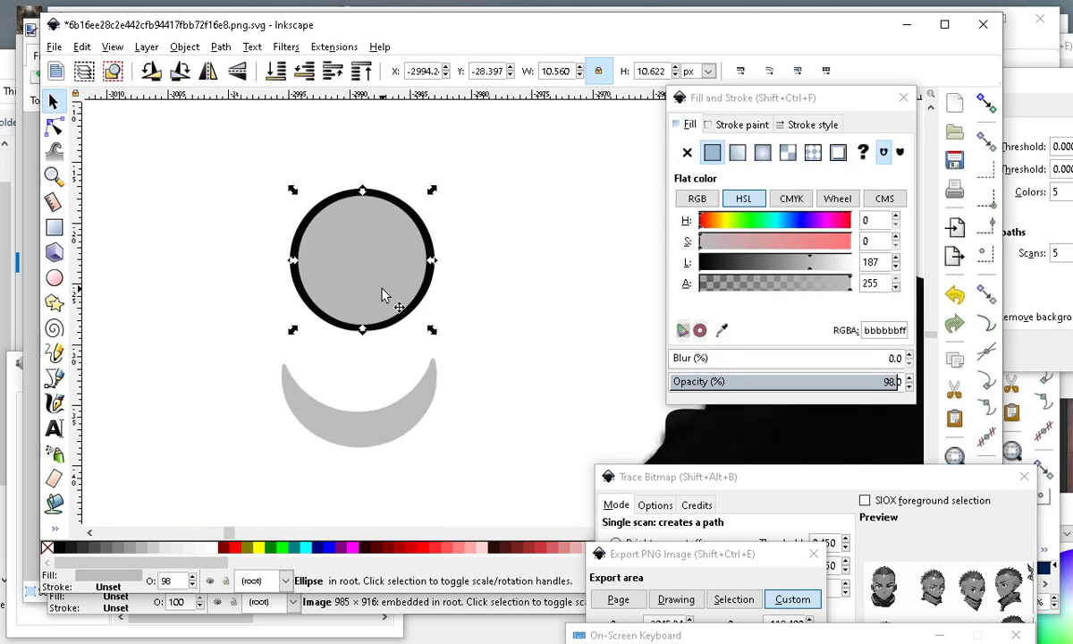
scroll(481, 277, "down", 2)
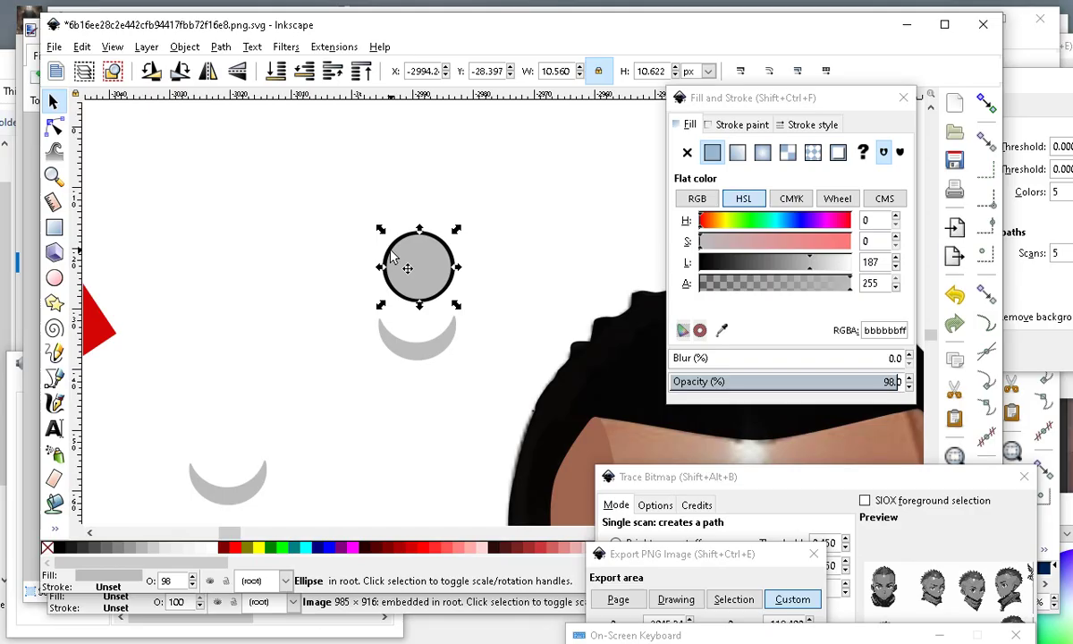
scroll(405, 213, "down", 1)
scroll(726, 460, "down", 3)
key("ctrl+z")
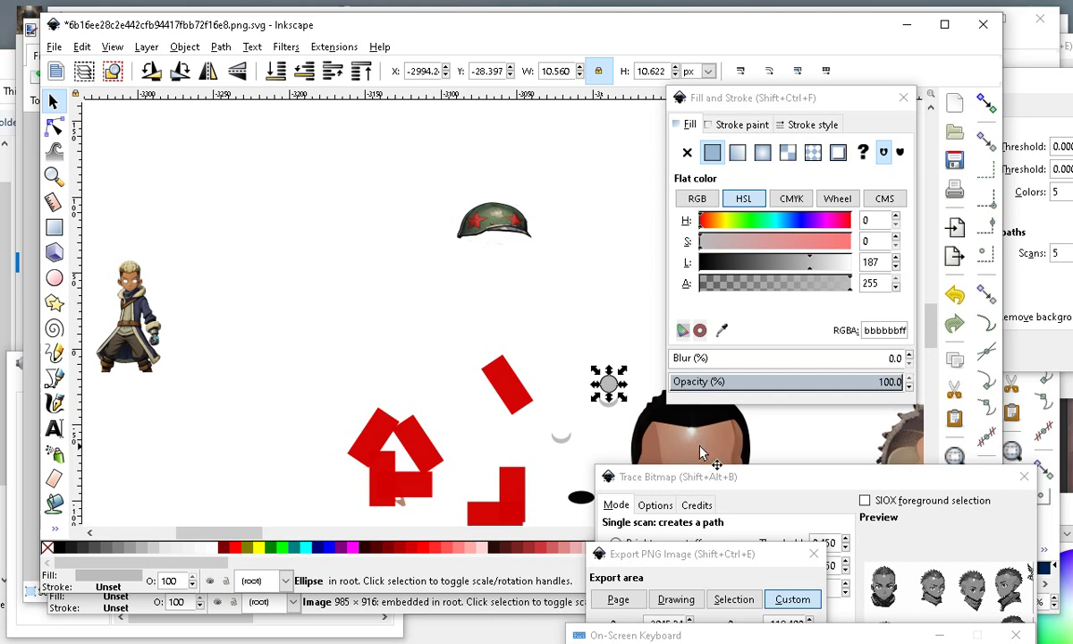
scroll(644, 402, "up", 5)
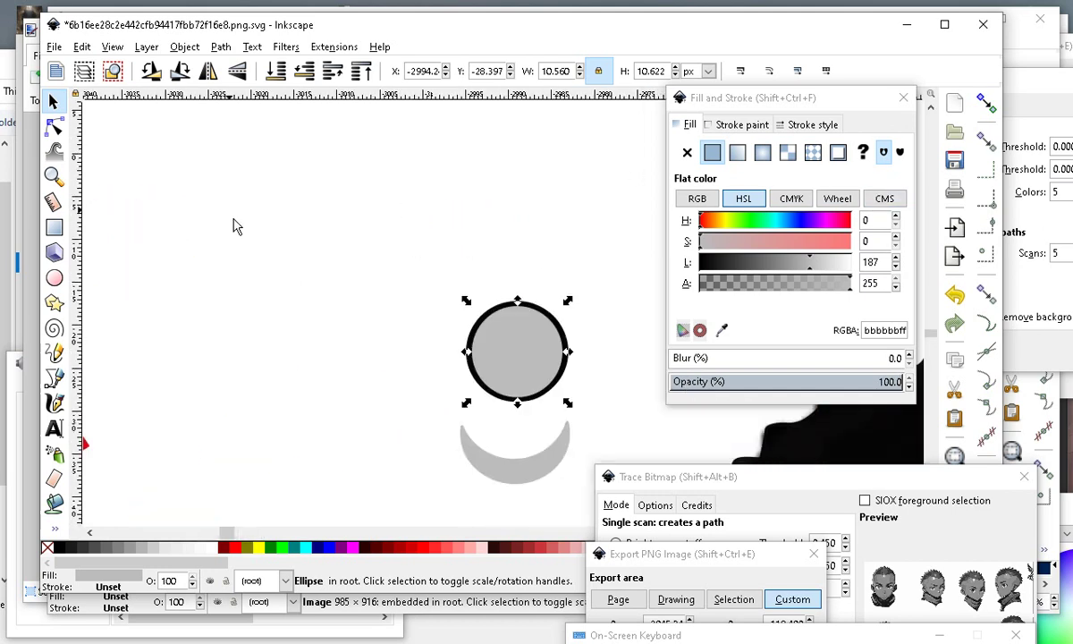
scroll(393, 295, "down", 2)
scroll(313, 236, "up", 3)
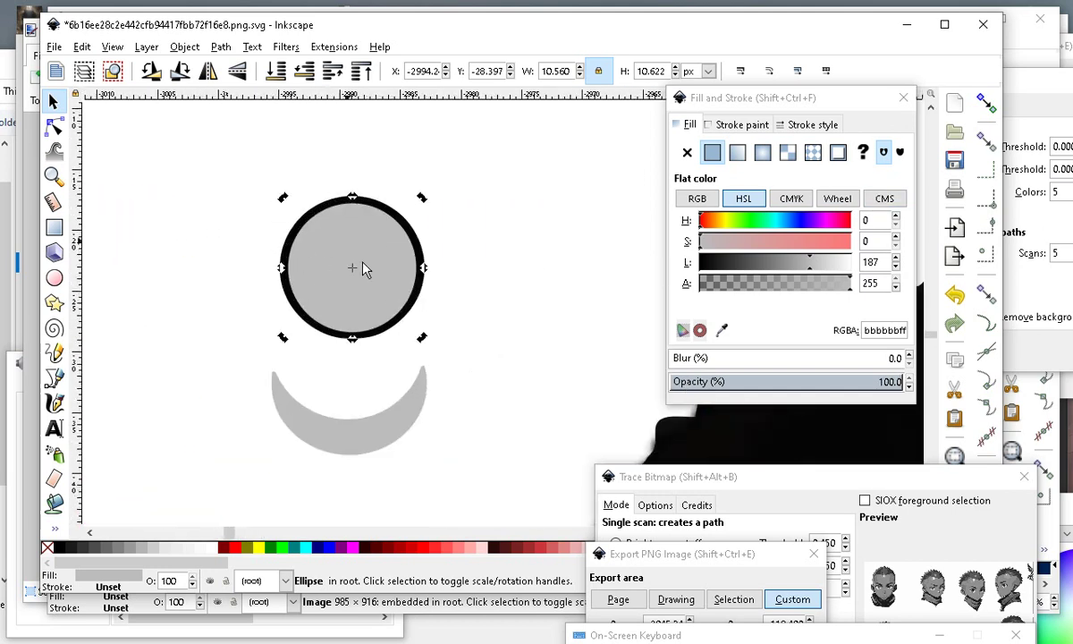
Recolour the grey circle light purple with hue 173 and saturation 150.
left_click(361, 232)
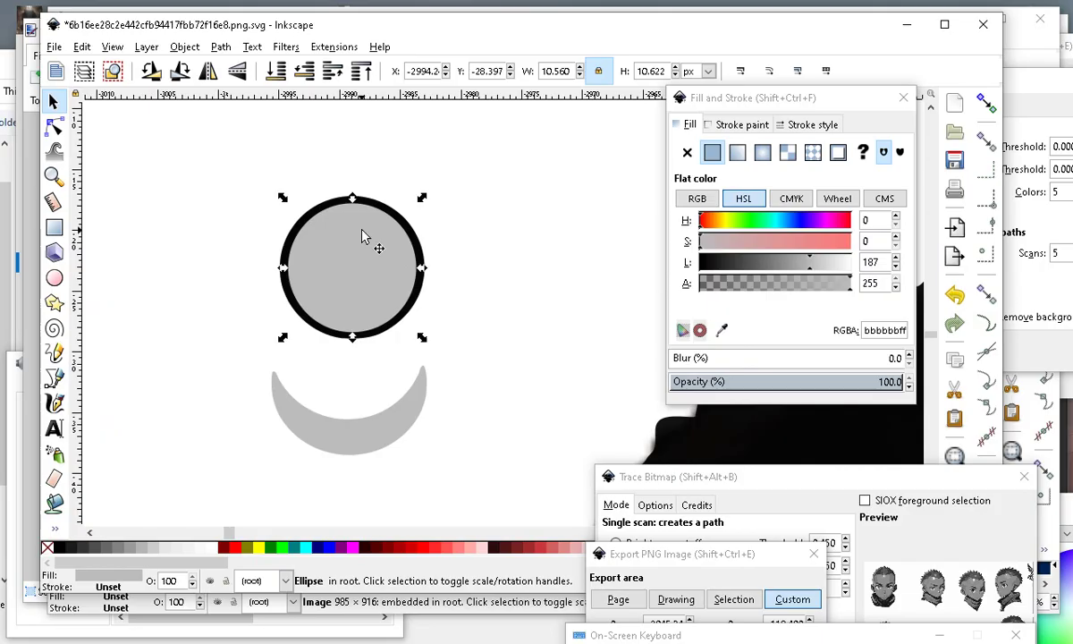
left_click(803, 222)
left_click_drag(807, 239, 790, 252)
scroll(352, 277, "down", 3)
scroll(322, 240, "up", 3)
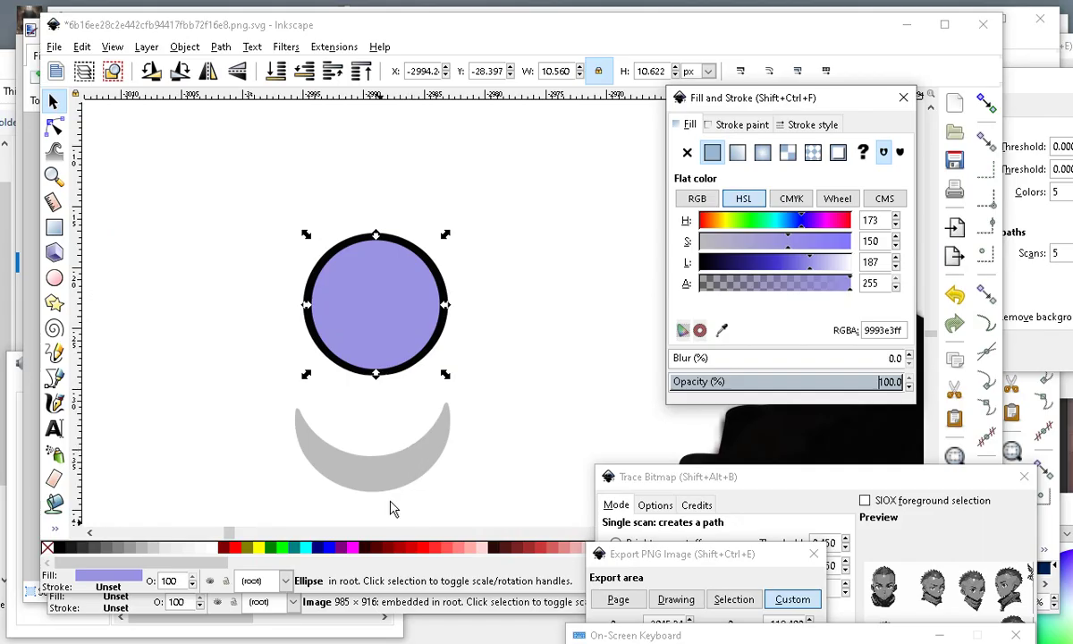
Nudge the purple circle vertically within the black circle until it sits centred at about Y -28.446.
left_click(508, 256)
left_click(380, 331)
left_click(487, 295)
left_click(423, 335)
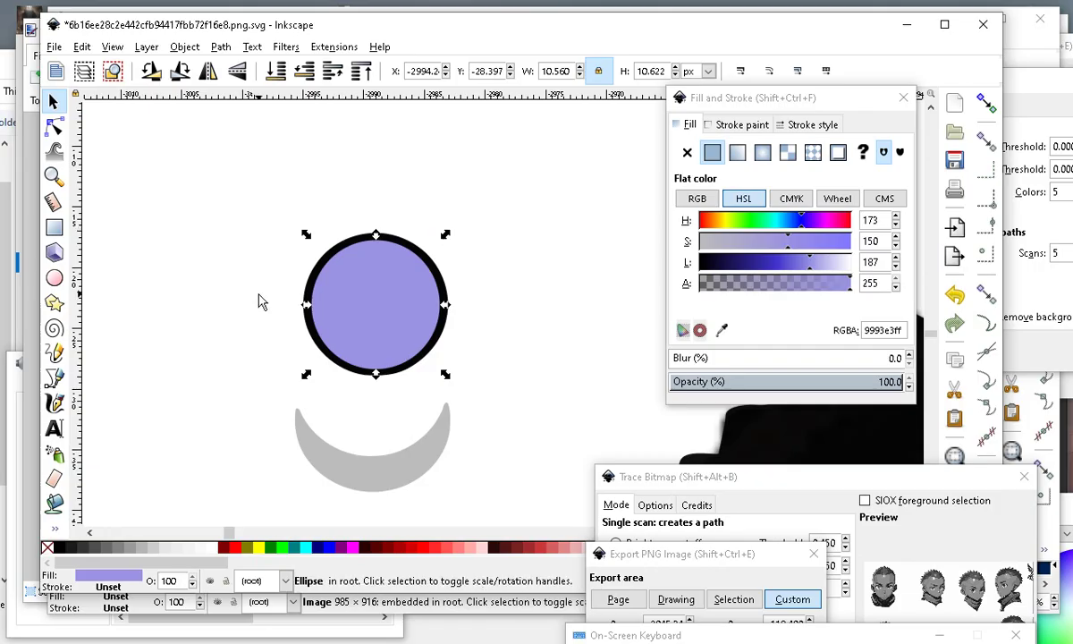
scroll(434, 340, "up", 1)
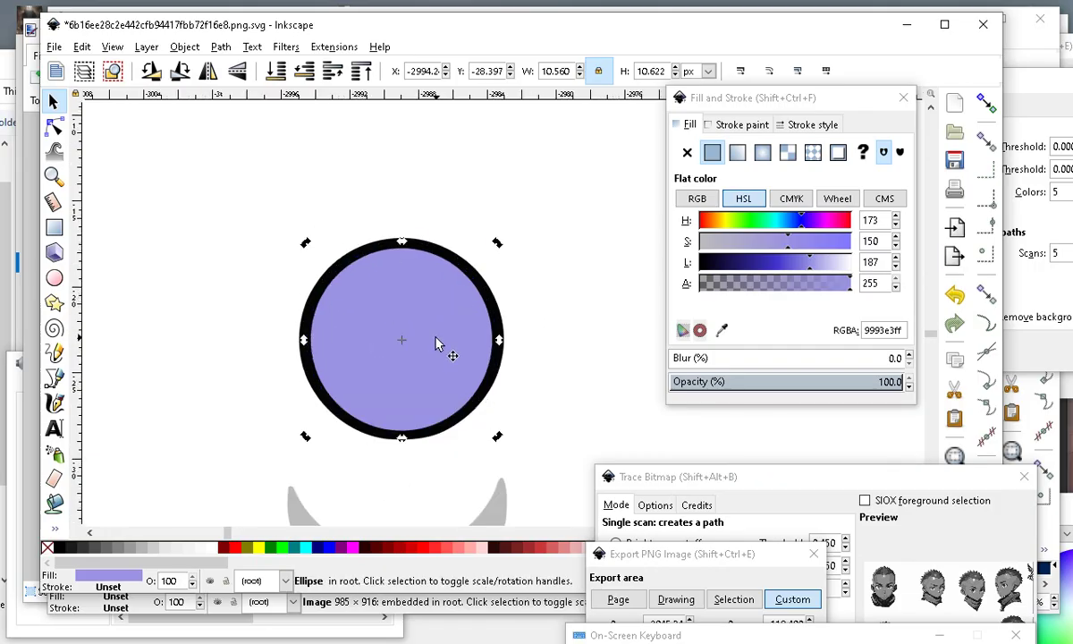
left_click_drag(402, 278, 402, 282)
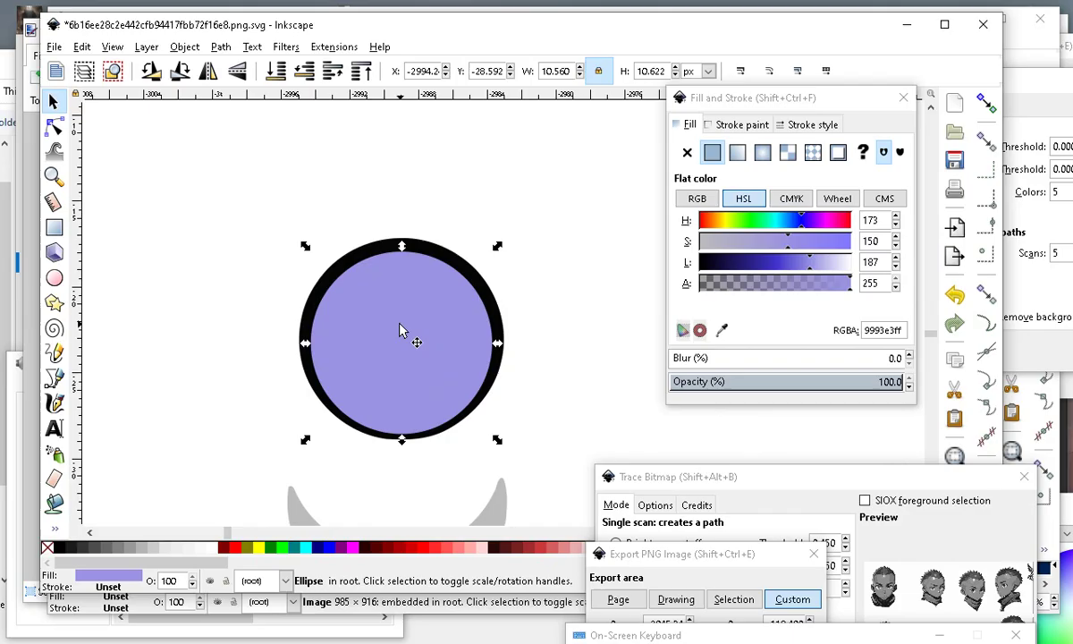
left_click_drag(413, 361, 413, 357)
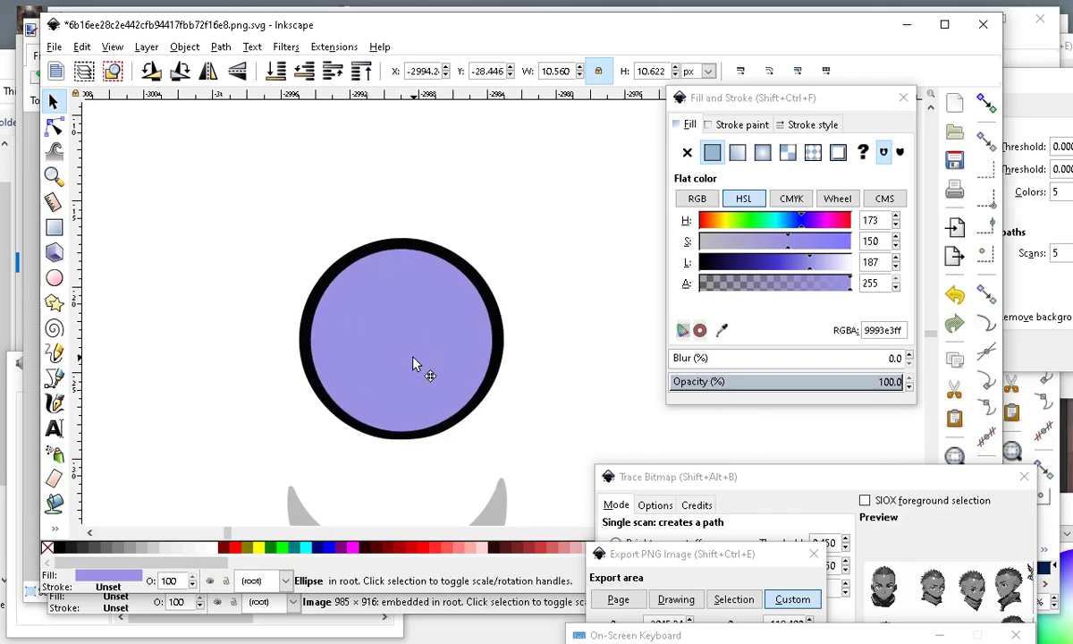
Blur the purple circle by 14.7% and deselect it.
left_click(557, 258)
left_click(440, 340)
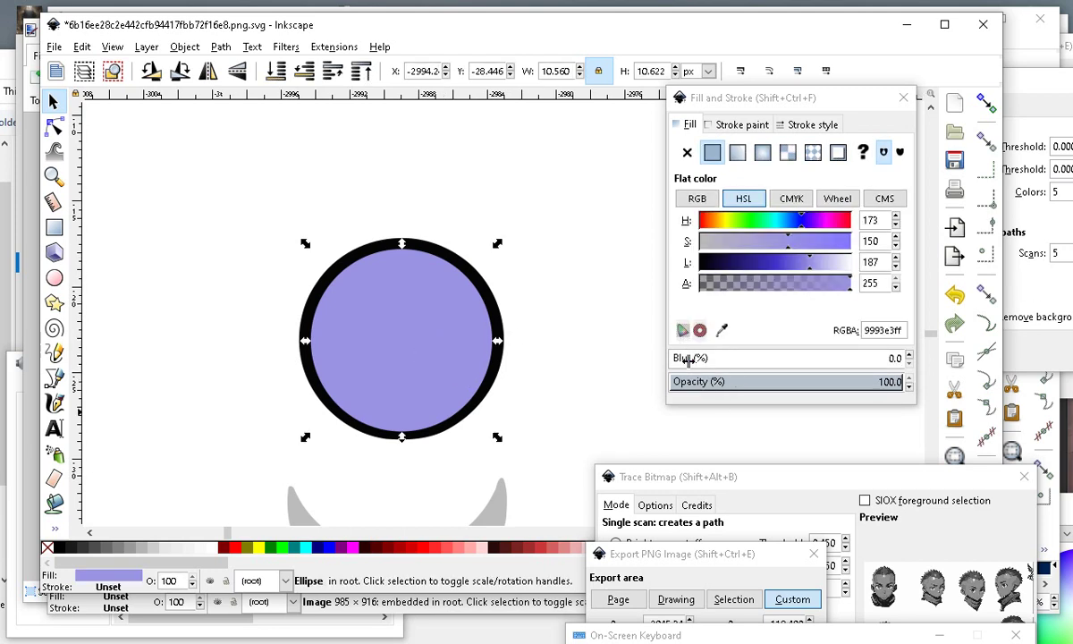
left_click_drag(687, 357, 703, 357)
left_click(579, 231)
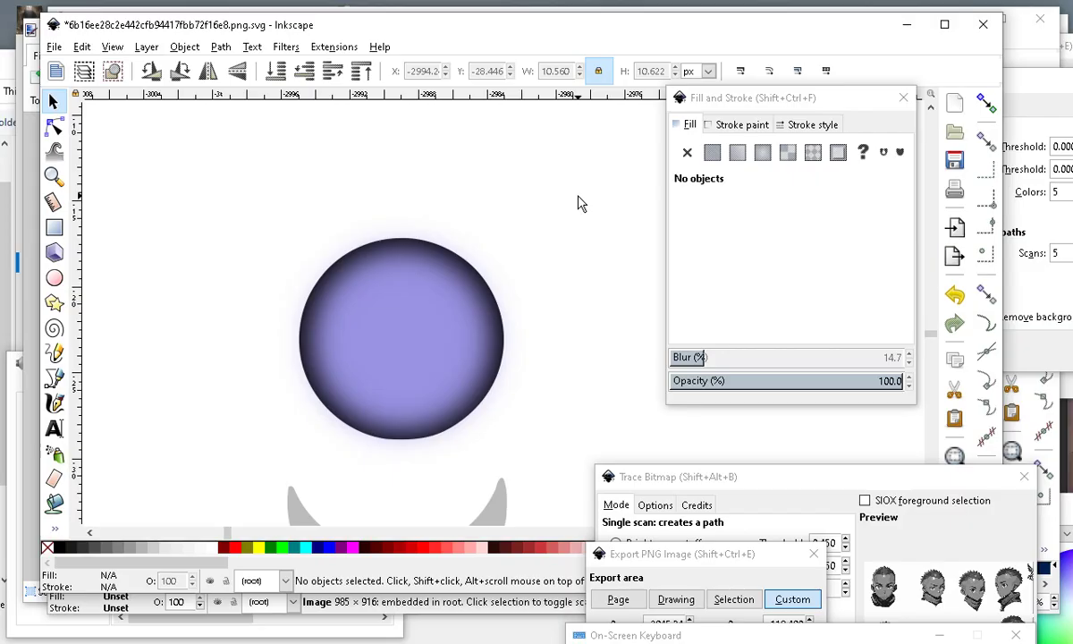
scroll(459, 233, "down", 3)
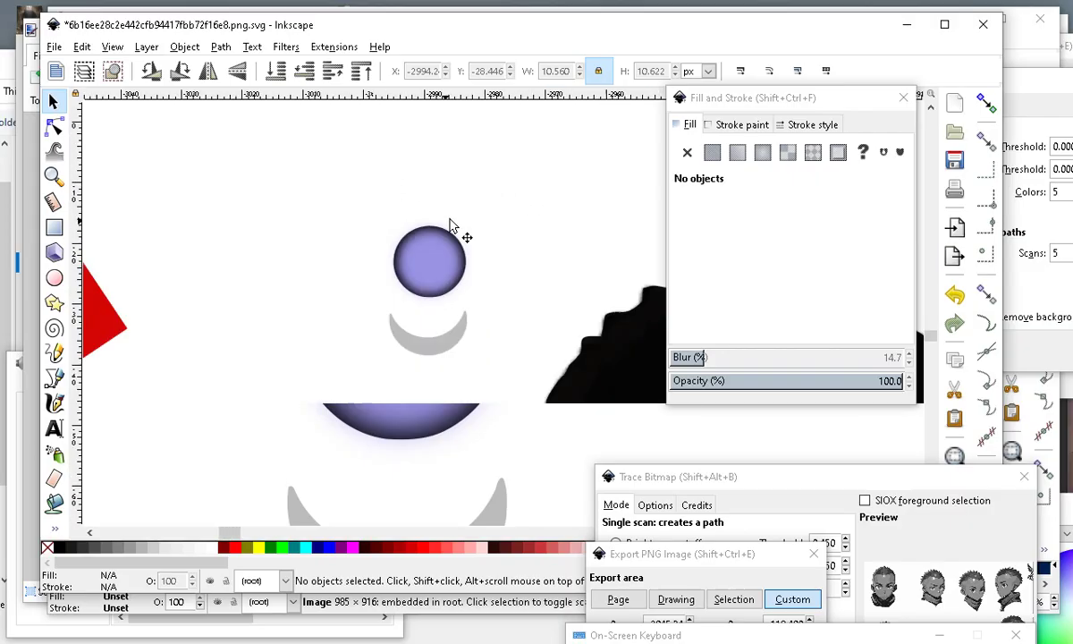
scroll(421, 240, "up", 4)
Shrink the blurred purple circle to about 8.424 by 8.473 px and centre it in the black circle at about X -2993.2, Y -27.469.
left_click(436, 273)
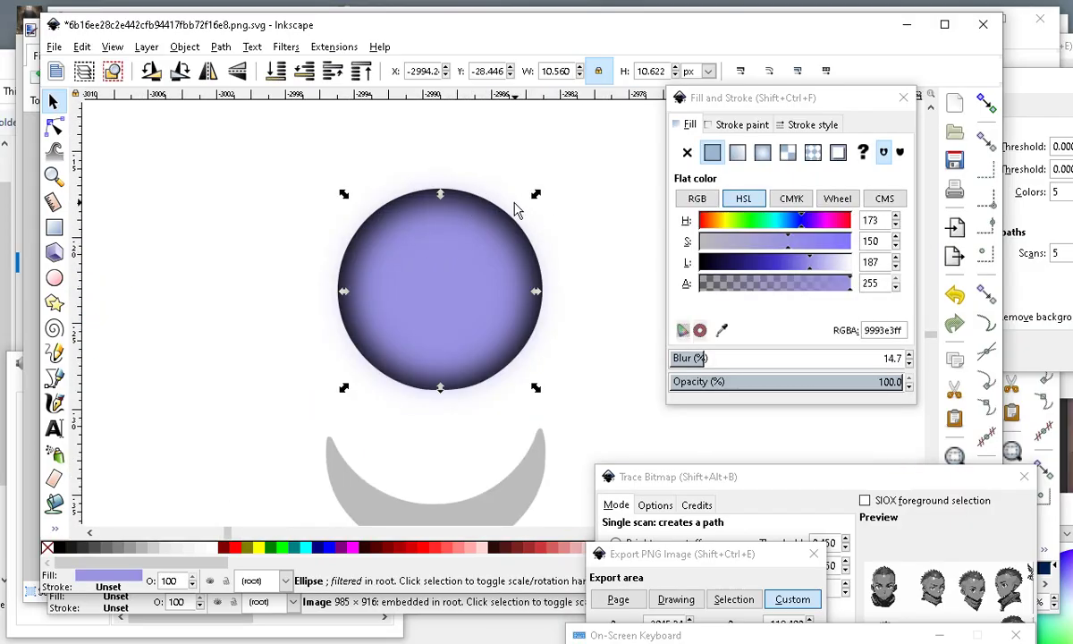
left_click_drag(539, 198, 524, 239)
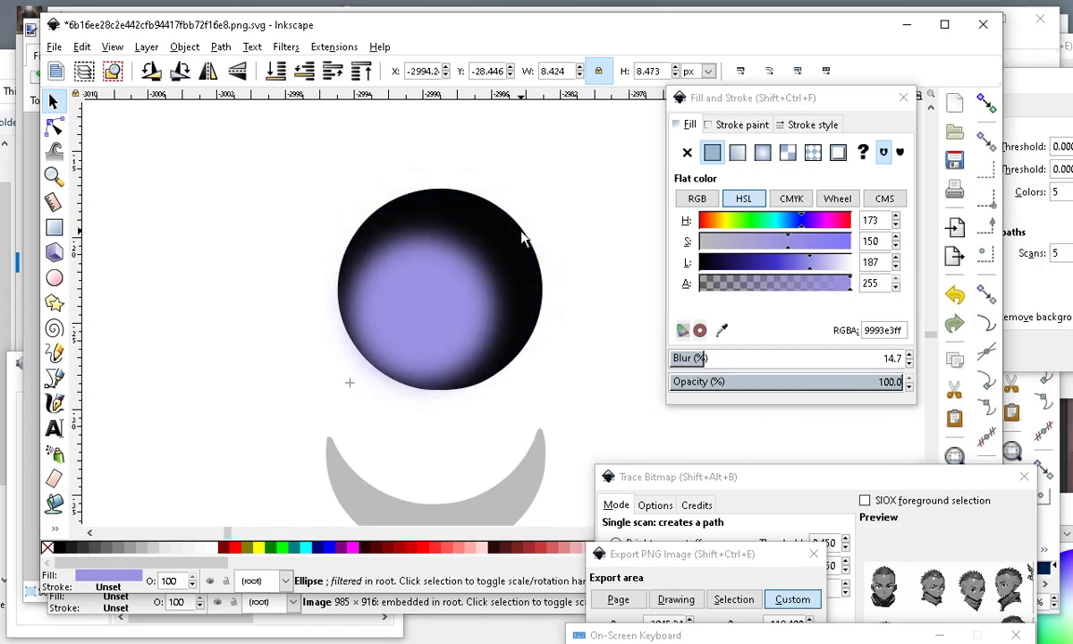
left_click_drag(457, 311, 406, 288)
scroll(395, 342, "down", 5)
scroll(399, 256, "up", 4)
scroll(554, 410, "down", 3)
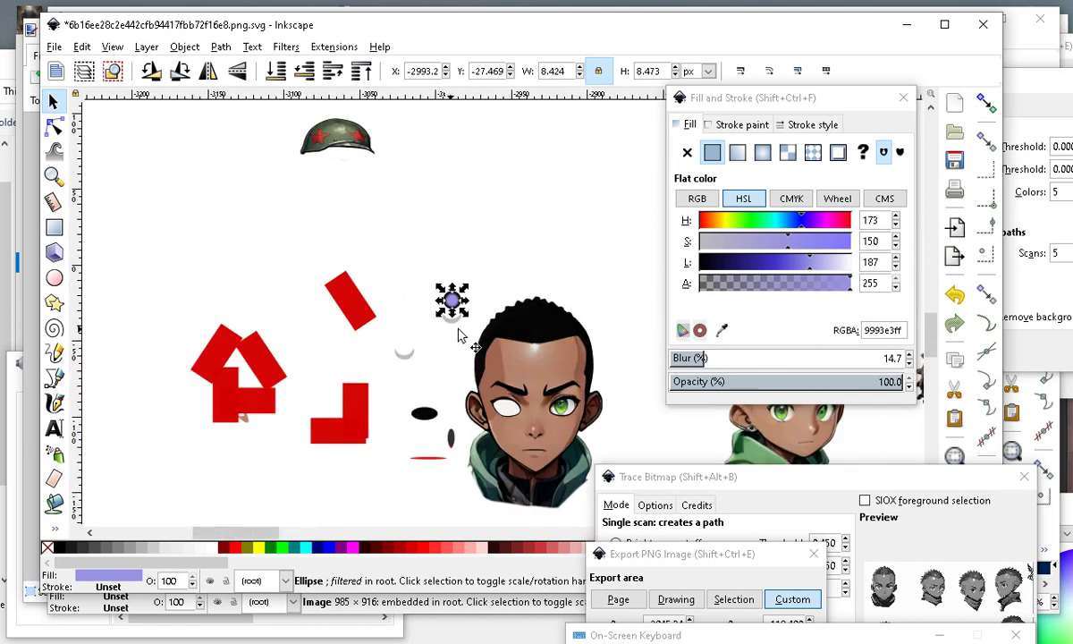
Bring the flat black ellipse up beside the eye and stretch it into a near-circle of about 17.369 by 16.883 px.
scroll(462, 335, "up", 2)
left_click(411, 490)
left_click_drag(411, 490, 395, 261)
scroll(372, 351, "up", 3)
scroll(331, 402, "up", 1)
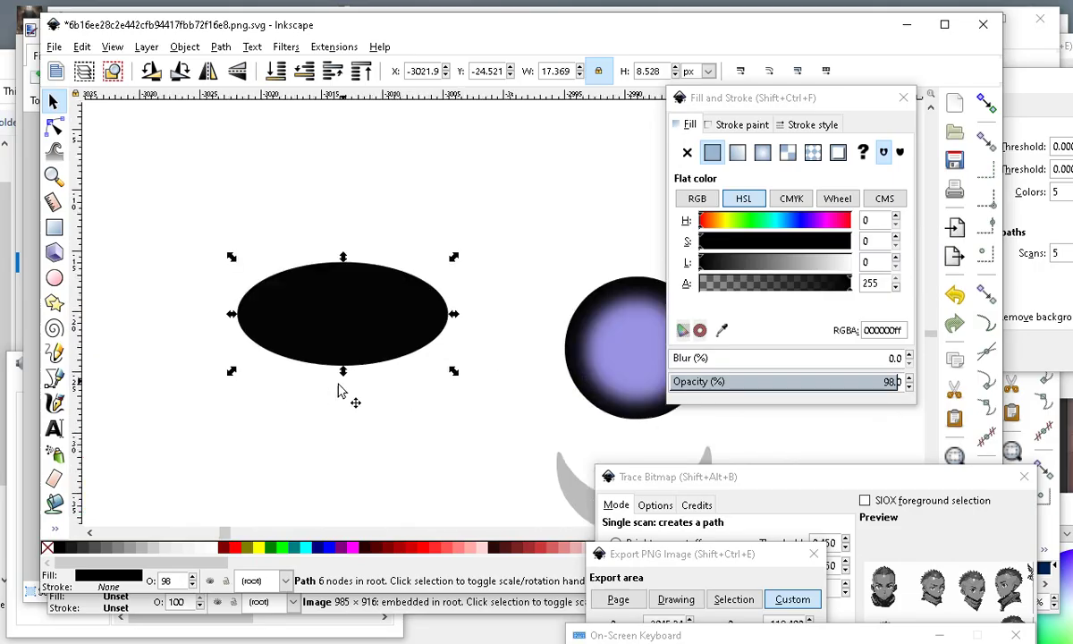
left_click_drag(347, 375, 335, 474)
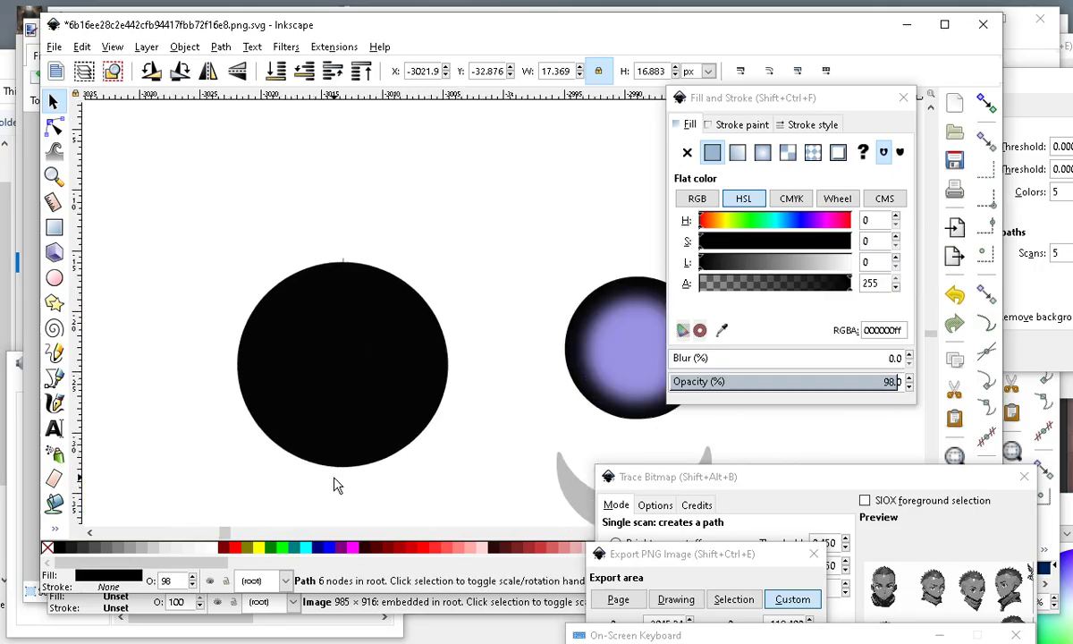
Move the large black circle above the tilted red rectangle, to about X -3038.3, Y -11.685.
scroll(503, 492, "down", 3)
scroll(473, 451, "up", 2)
left_click_drag(430, 431, 304, 299)
scroll(347, 279, "down", 2)
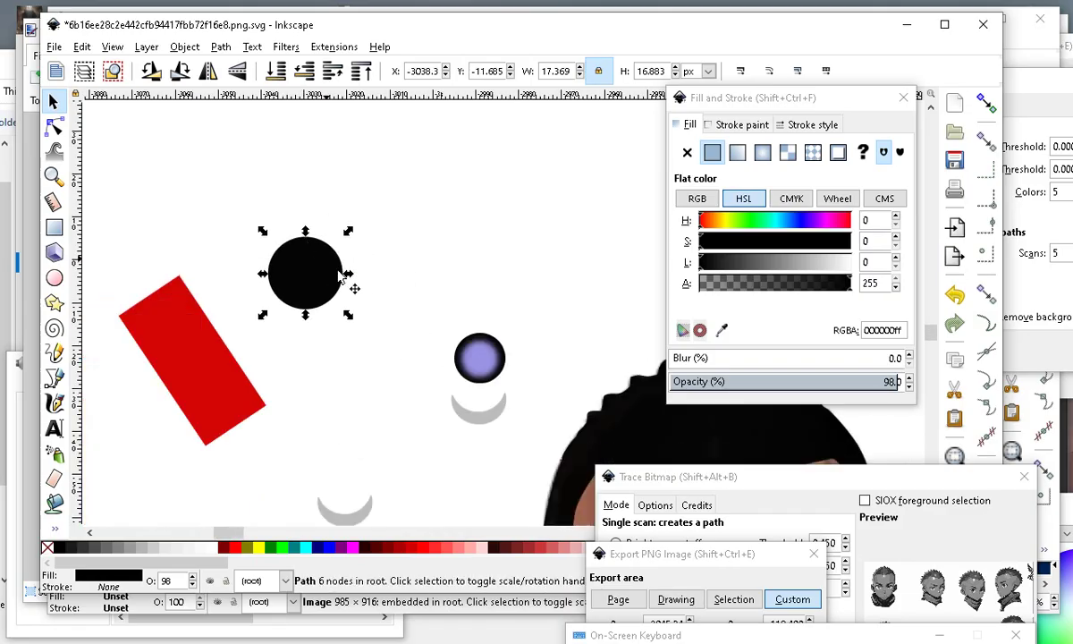
Enlarge the blurred purple circle to about 16.435 by 16.530 px and place it beside the large black circle.
scroll(335, 314, "up", 1)
left_click_drag(536, 378, 498, 398)
left_click_drag(412, 271, 418, 225)
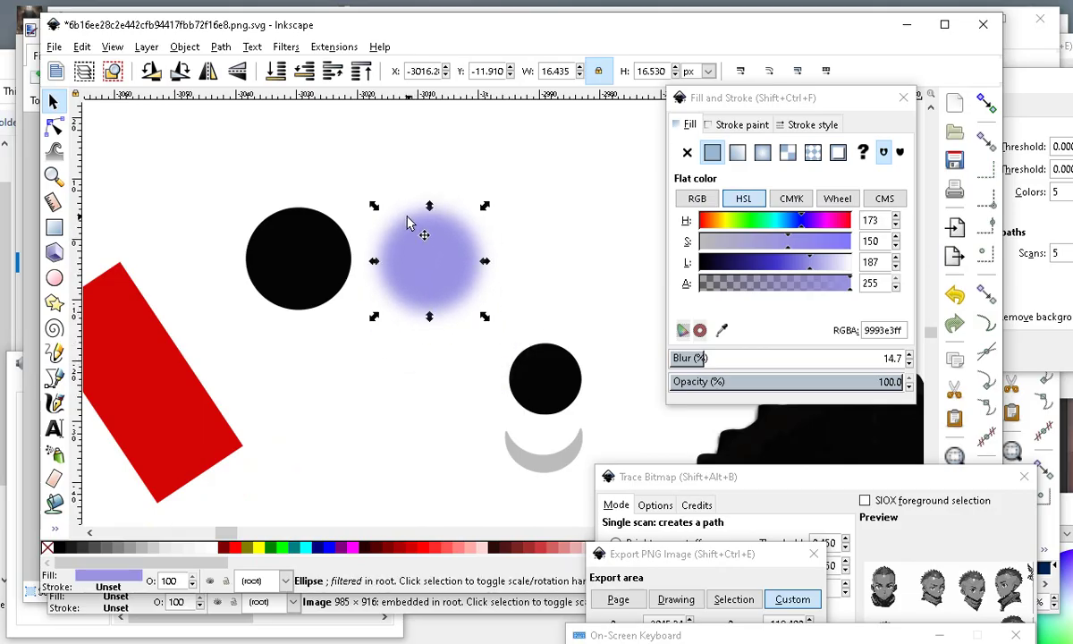
Move the small black circle below the large black circle, and shift the blurred purple circle to about X -3013.5, Y -13.014.
left_click_drag(533, 372, 358, 491)
mouse_move(444, 261)
left_mouse_down()
mouse_move(477, 282)
mouse_move(448, 261)
left_mouse_up()
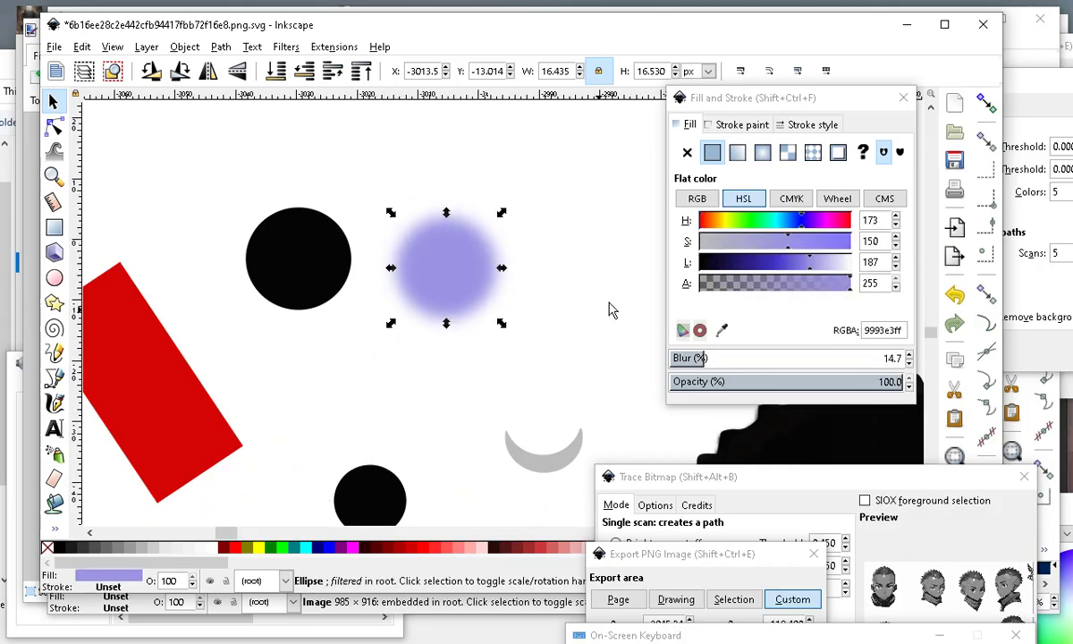
scroll(356, 312, "down", 2)
scroll(375, 322, "up", 2)
left_click(362, 492)
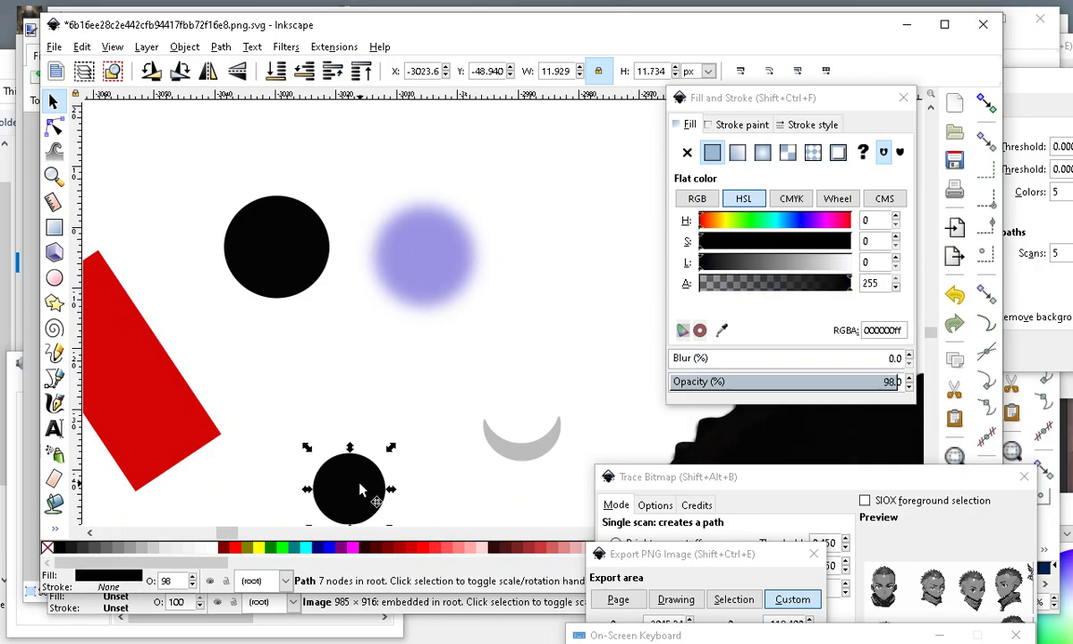
left_click_drag(362, 491, 320, 382)
Bucket-fill the small black circle's area with purple and move the filled copy to about X -2988.3, Y -12.377.
left_click(53, 504)
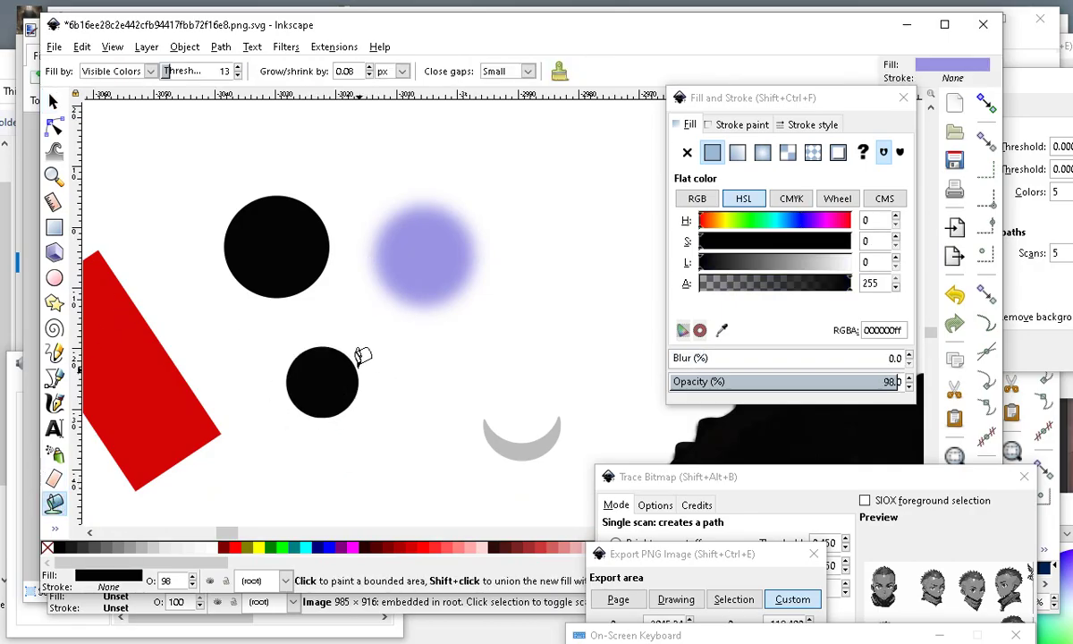
left_click(340, 358)
left_click(53, 101)
left_click_drag(323, 387, 574, 277)
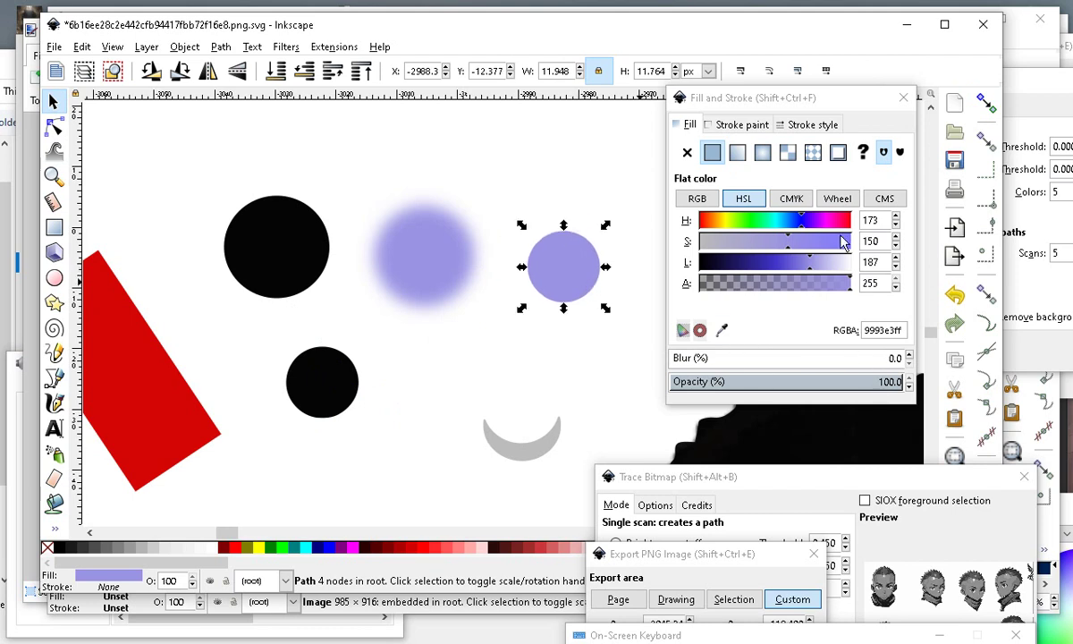
Set the new purple circle's fill alpha to 115 and enlarge it to about 13.771 by 13.559 px.
left_click(757, 286)
left_click_drag(757, 286, 774, 286)
scroll(487, 183, "down", 3)
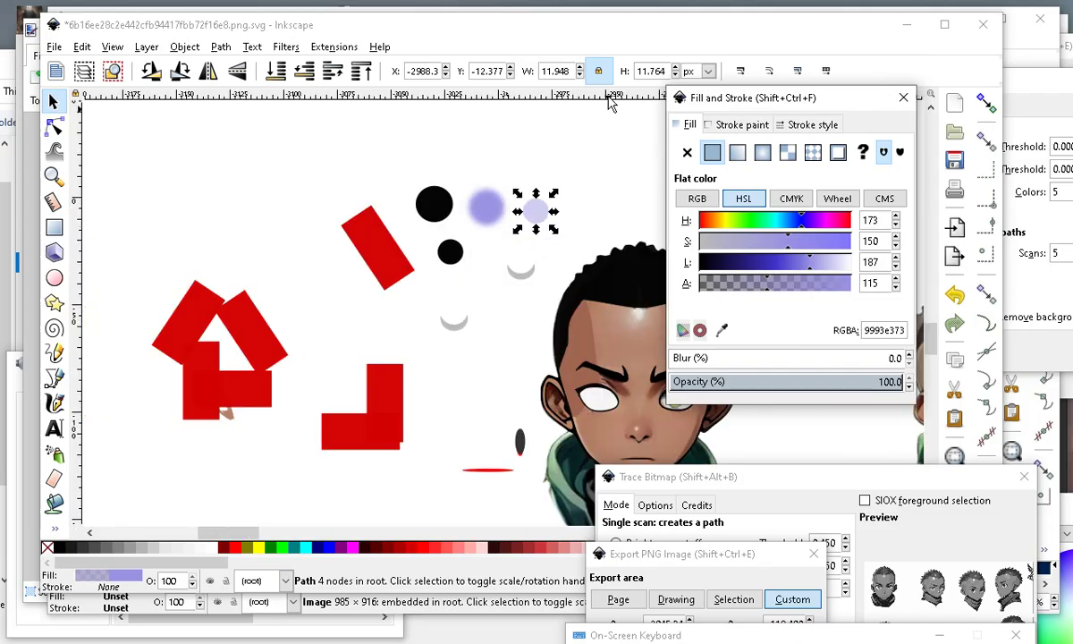
scroll(503, 247, "up", 3)
left_click_drag(519, 281, 541, 279)
scroll(333, 386, "down", 2)
scroll(411, 357, "up", 2)
scroll(500, 384, "up", 2)
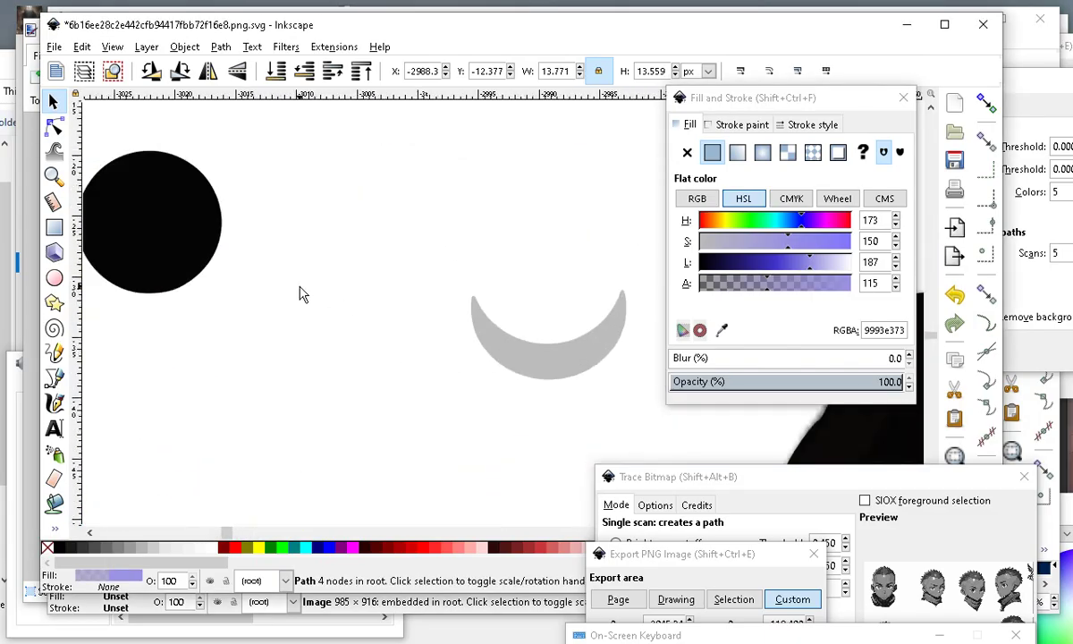
Move the small black circle down near the lower crescent, and place the upper crescent under the translucent circle at about X -2989.1, Y -22.076.
left_click_drag(168, 189, 168, 412)
scroll(408, 397, "down", 4)
scroll(433, 488, "up", 2)
left_click_drag(475, 407, 527, 321)
scroll(482, 370, "down", 3)
scroll(408, 456, "up", 4)
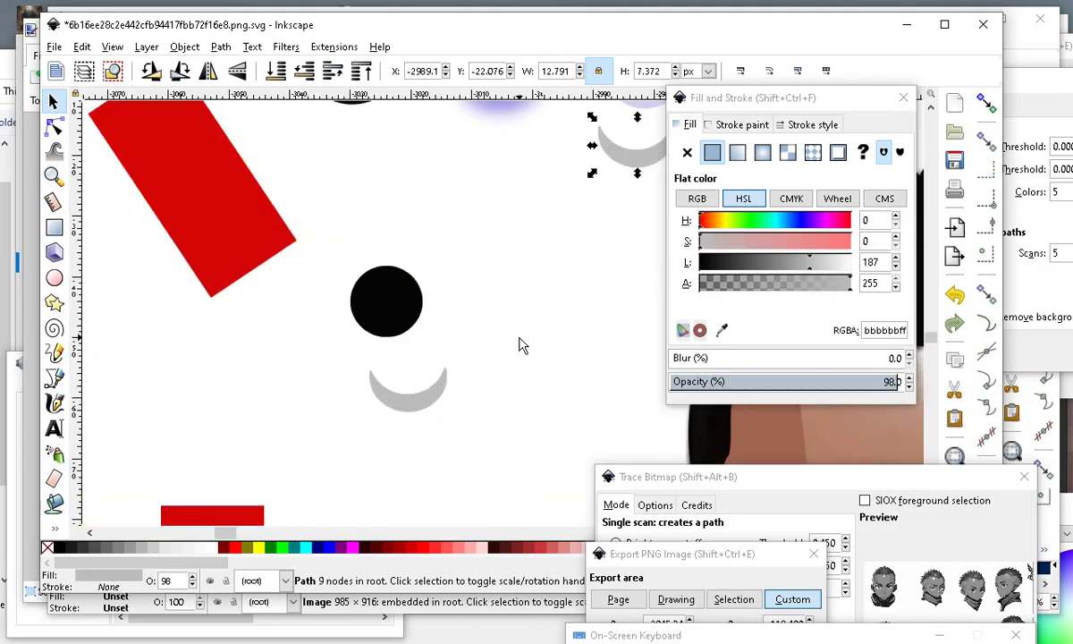
Move the lower grey crescent up beneath the blurred purple circle at about X -3013.0, Y -23.871.
left_click_drag(365, 437, 520, 172)
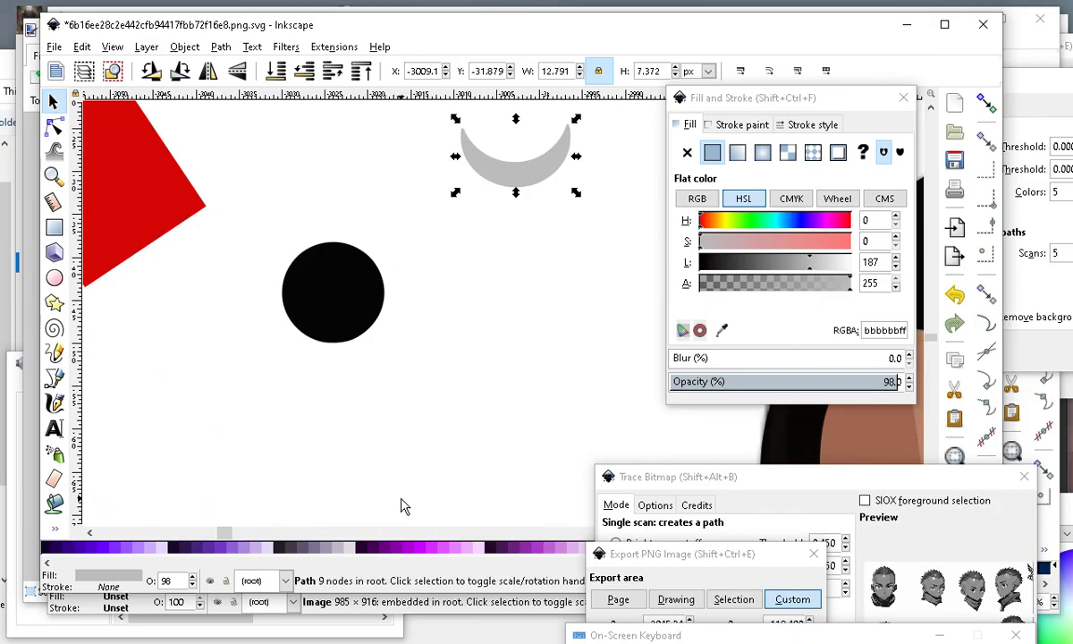
scroll(444, 407, "down", 3)
scroll(539, 221, "up", 2)
scroll(474, 359, "down", 3)
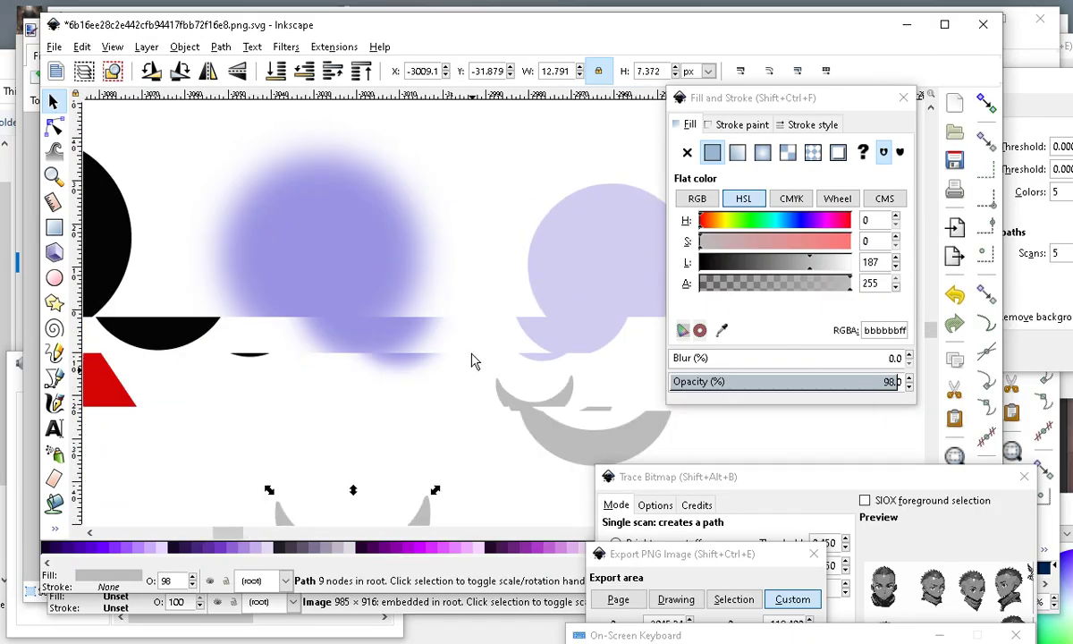
mouse_move(422, 433)
left_mouse_down()
mouse_move(431, 438)
mouse_move(424, 411)
left_mouse_up()
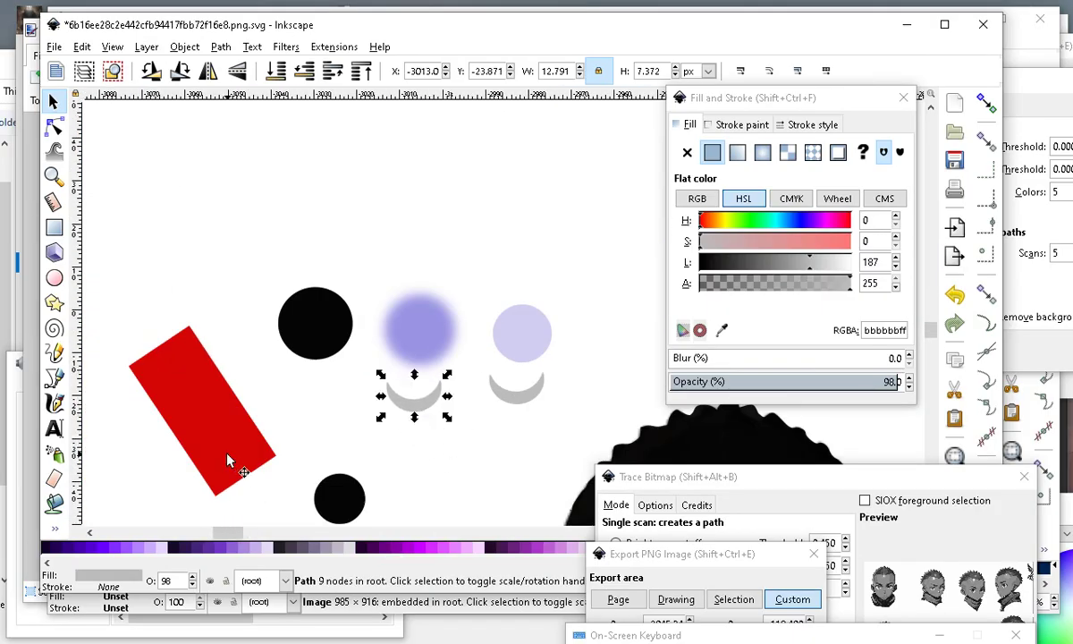
Move the red rectangle farther away from the eye parts to about X -3101.4, Y -41.760.
left_click_drag(223, 404, 102, 398)
scroll(281, 491, "up", 1)
scroll(424, 296, "down", 1)
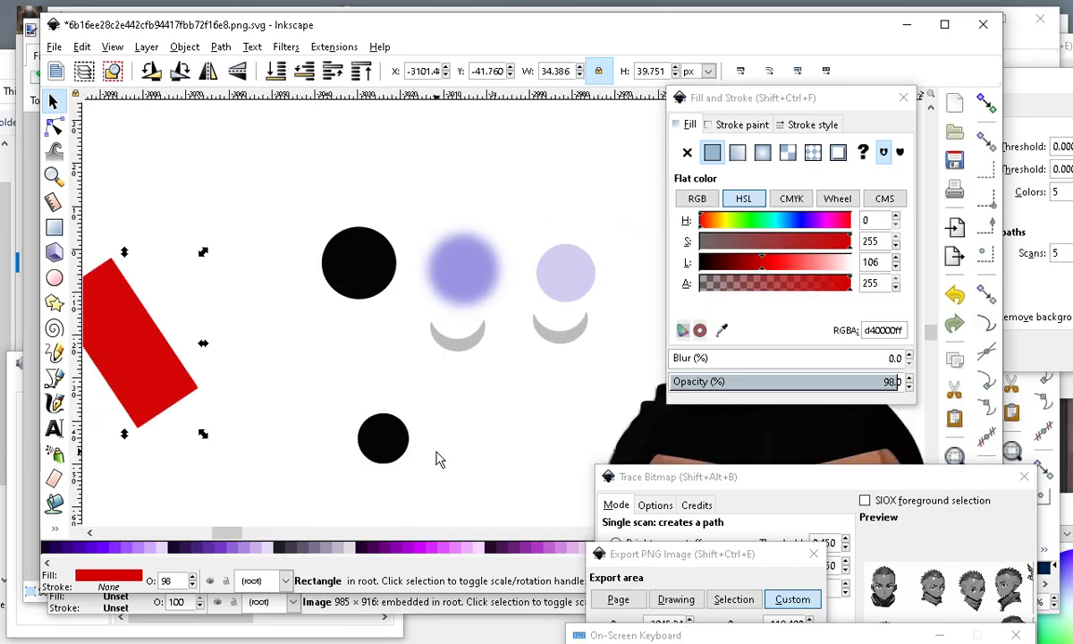
Place the small black circle under the large black circle at about X -3034.4, Y -28.882, and set its fill alpha to 163.
left_click(397, 445)
left_click(407, 432)
left_click(386, 431)
left_click_drag(391, 434, 374, 356)
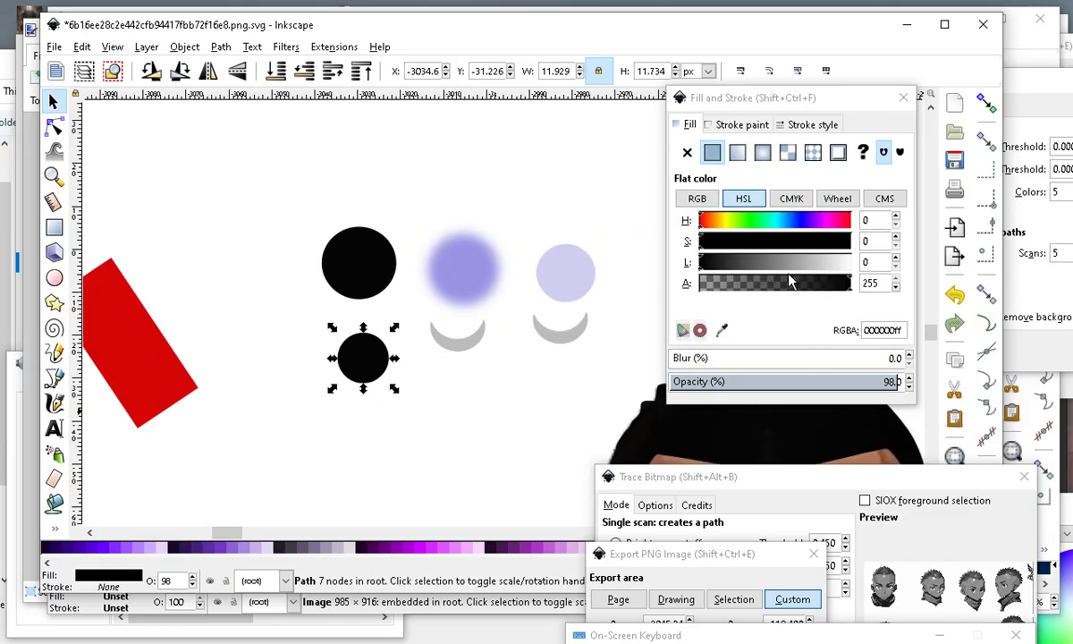
mouse_move(782, 290)
left_mouse_down()
mouse_move(753, 302)
mouse_move(764, 292)
mouse_move(749, 294)
mouse_move(771, 287)
left_mouse_up()
mouse_move(374, 362)
left_mouse_down()
mouse_move(371, 302)
mouse_move(374, 352)
left_mouse_up()
mouse_move(786, 280)
left_mouse_down()
mouse_move(778, 287)
mouse_move(798, 296)
left_mouse_up()
scroll(407, 323, "up", 2)
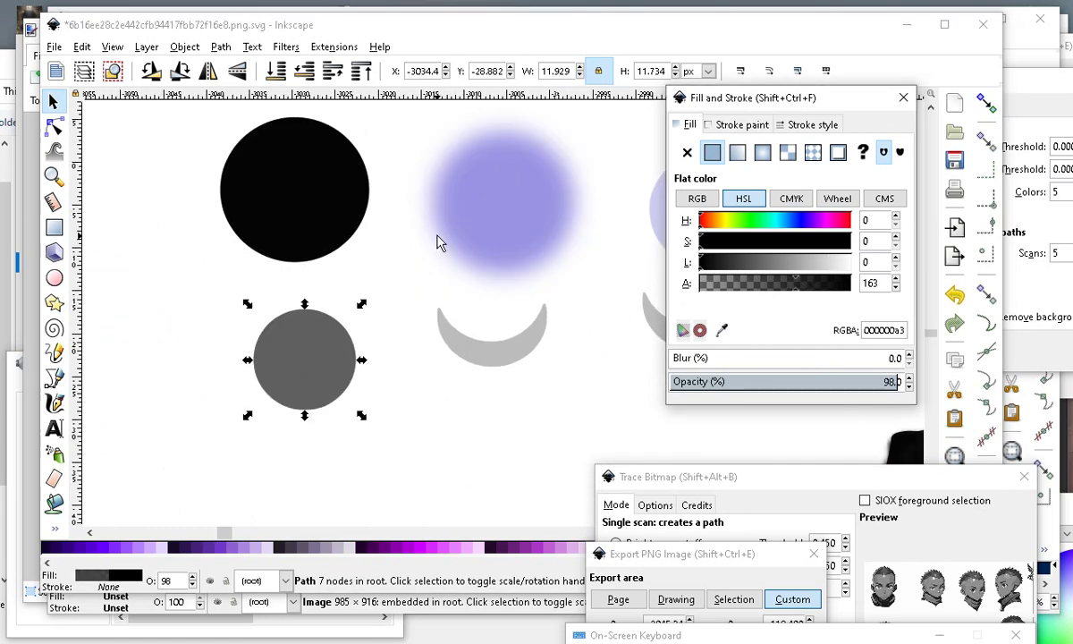
Shrink the blurred purple circle to about 13.328 by 13.405 px and centre it on the large black circle.
scroll(438, 268, "down", 4)
scroll(467, 366, "up", 3)
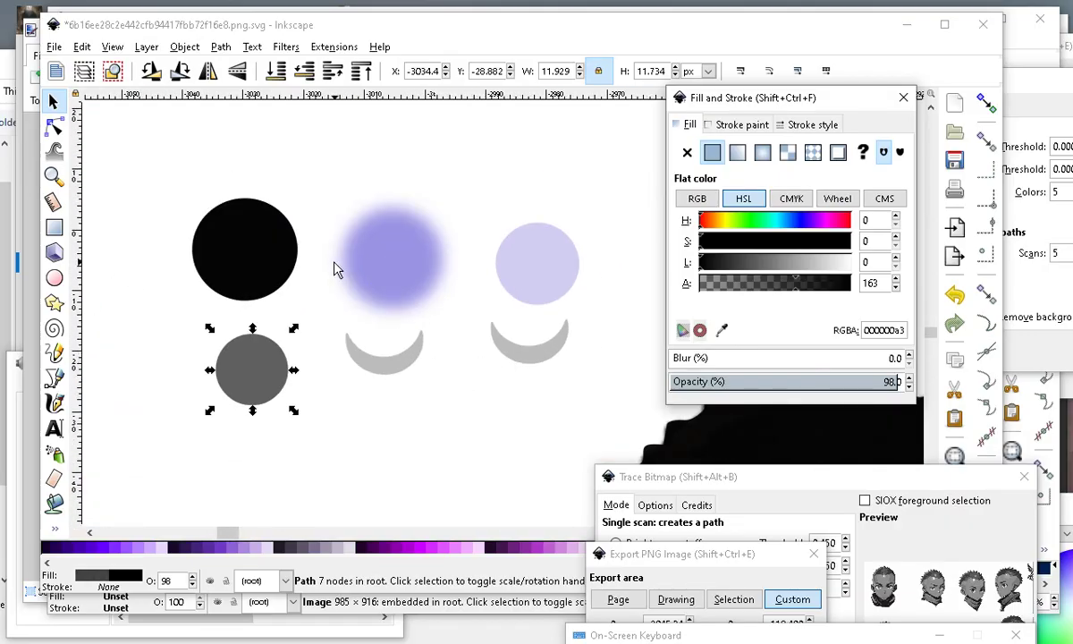
scroll(579, 314, "up", 1)
scroll(515, 364, "down", 1)
scroll(474, 447, "up", 1)
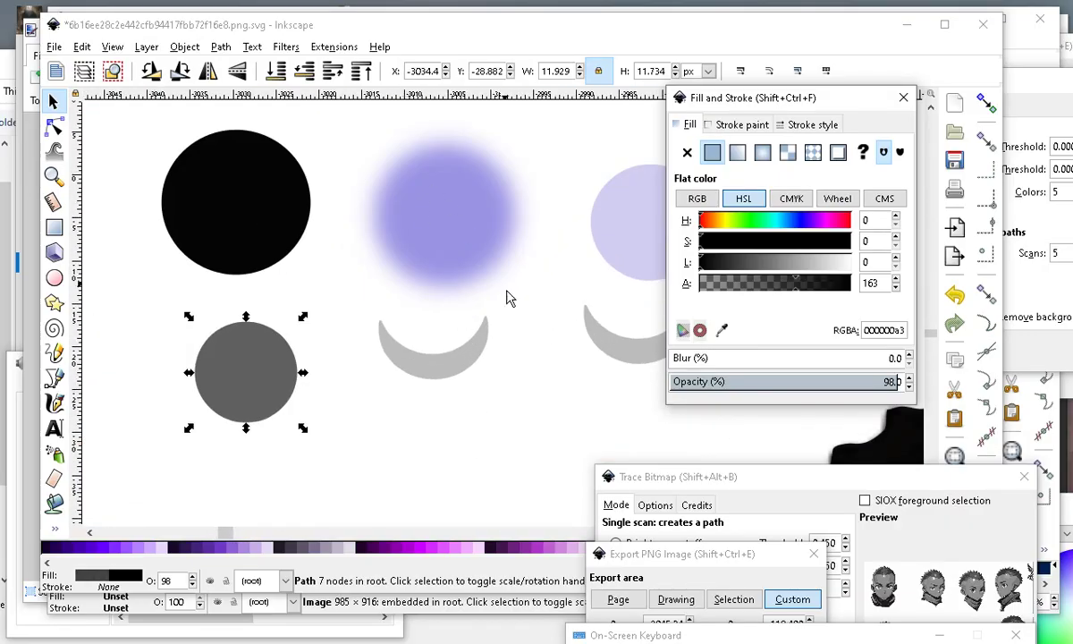
scroll(506, 298, "down", 2)
scroll(487, 206, "up", 2)
left_click_drag(482, 358, 289, 343)
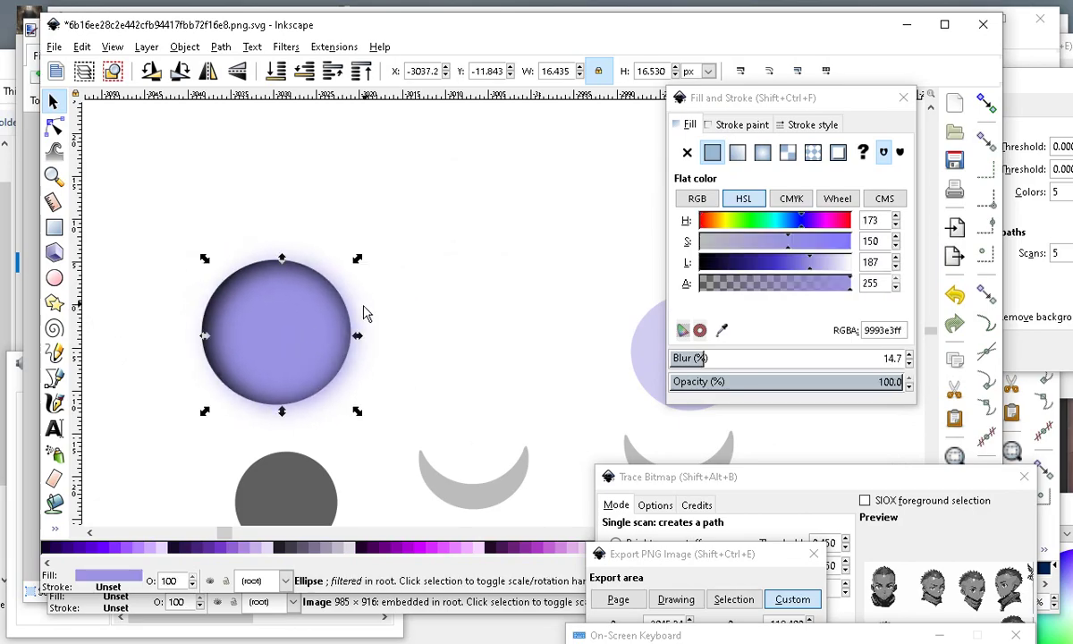
left_click_drag(357, 259, 339, 285)
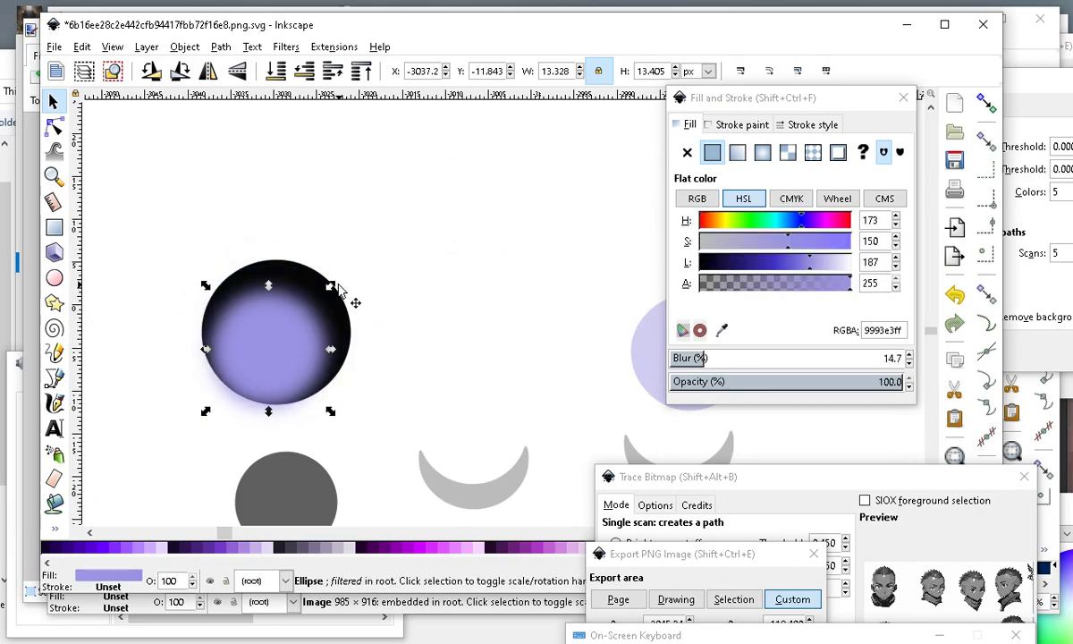
left_click_drag(290, 345, 310, 323)
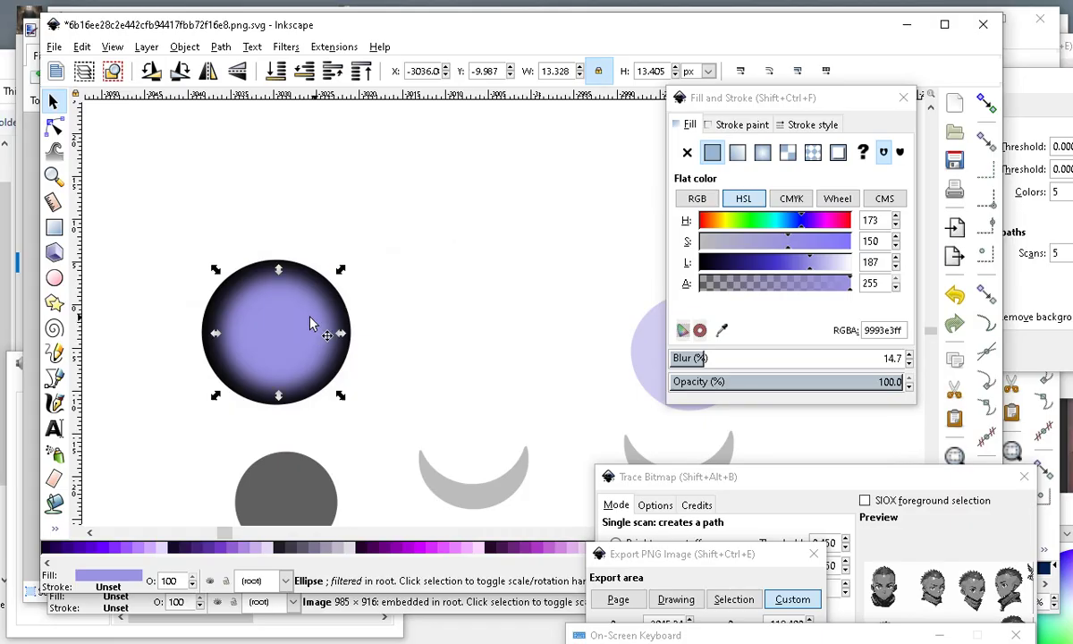
Move the translucent dark circle farther below the eye to about X -3034.8, Y -32.789.
scroll(438, 313, "down", 3)
left_click(466, 347)
scroll(376, 364, "up", 3)
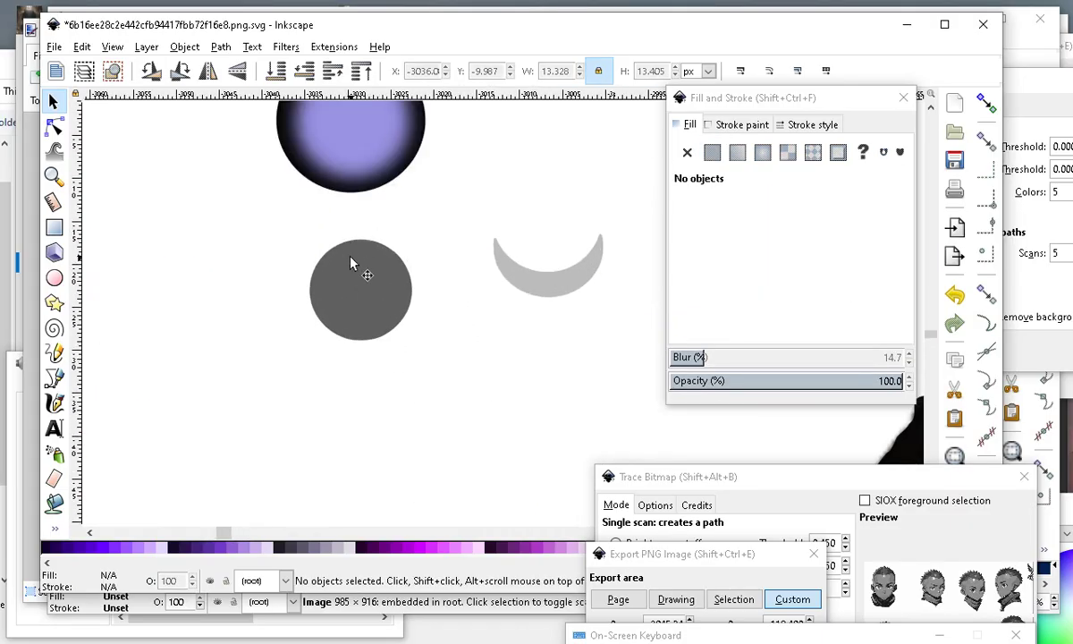
left_click(351, 263)
left_click_drag(349, 297, 345, 331)
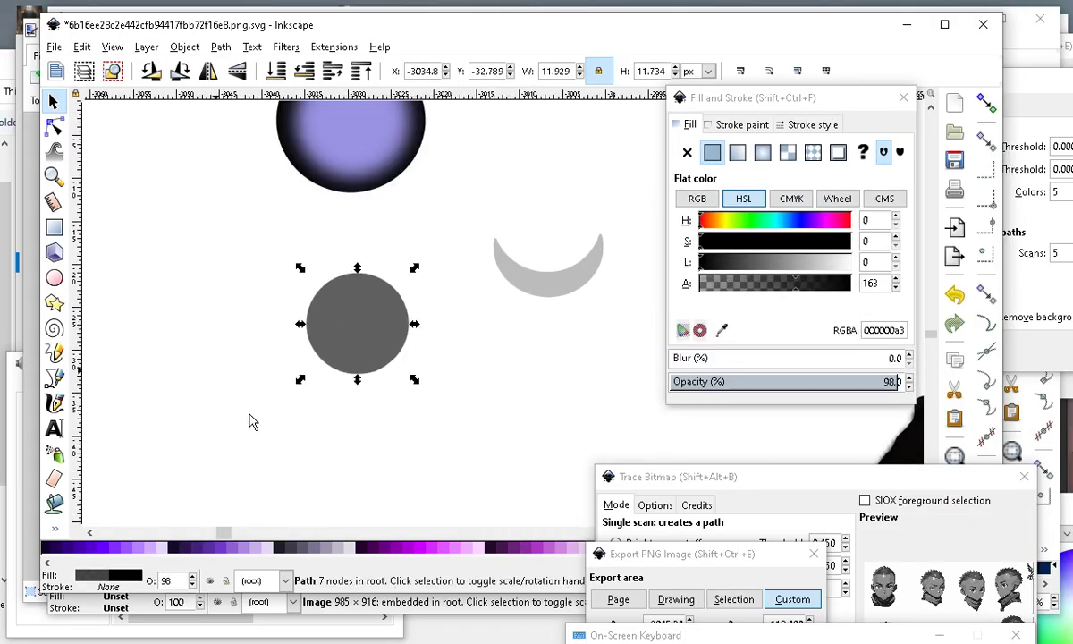
Draw a red ellipse over the translucent dark circle, sized about 8.425 by 8.009 px and roughly centred on it.
left_click(54, 278)
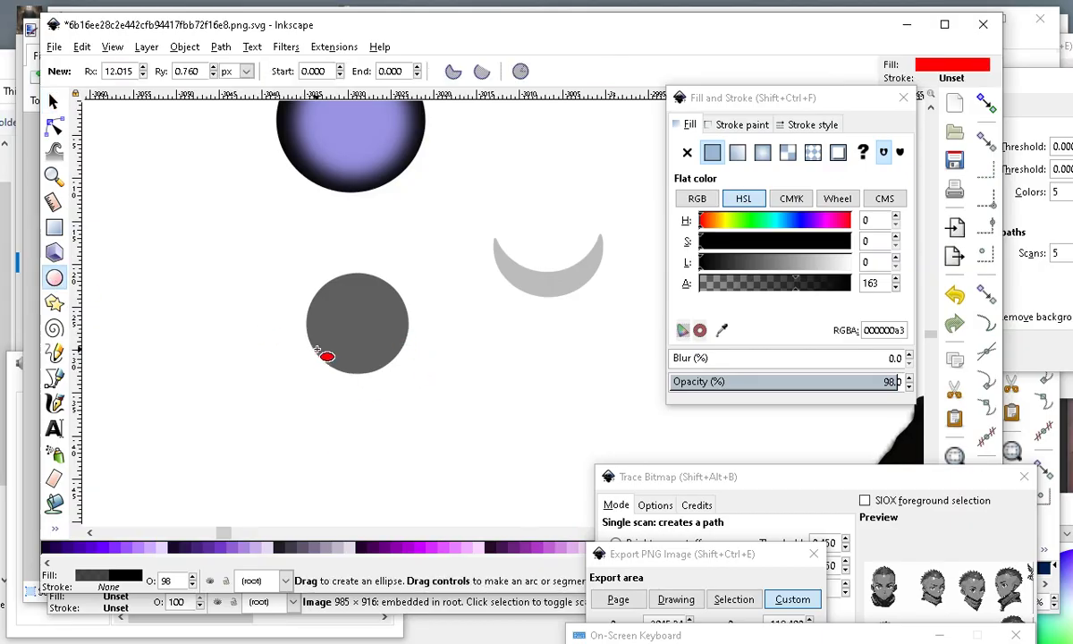
scroll(331, 331, "up", 3, "ctrl")
left_click_drag(320, 224, 512, 407)
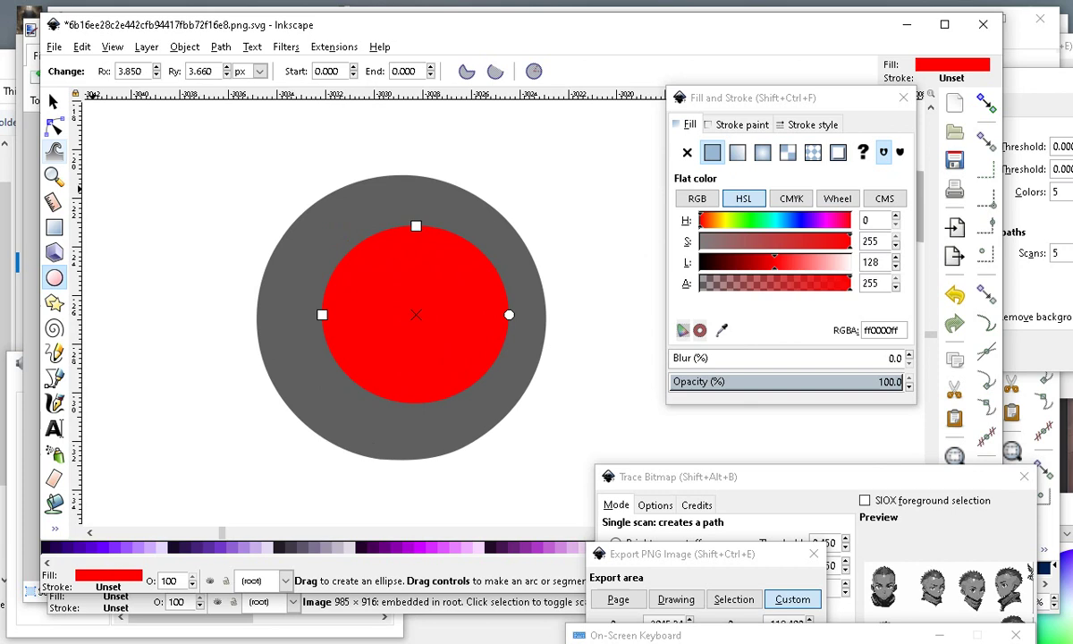
left_click(53, 101)
left_click_drag(316, 411, 298, 429)
mouse_move(450, 345)
left_mouse_down()
mouse_move(442, 336)
mouse_move(452, 354)
left_mouse_up()
scroll(570, 325, "down", 2)
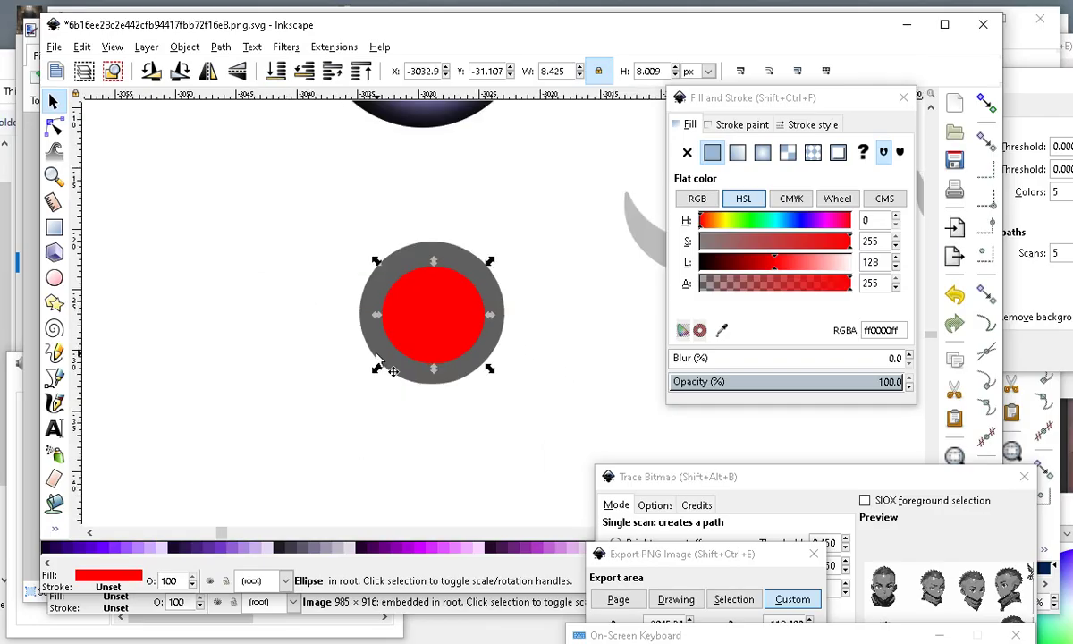
scroll(375, 350, "up", 1)
left_click(460, 491)
scroll(459, 489, "up", 1)
scroll(578, 264, "down", 2)
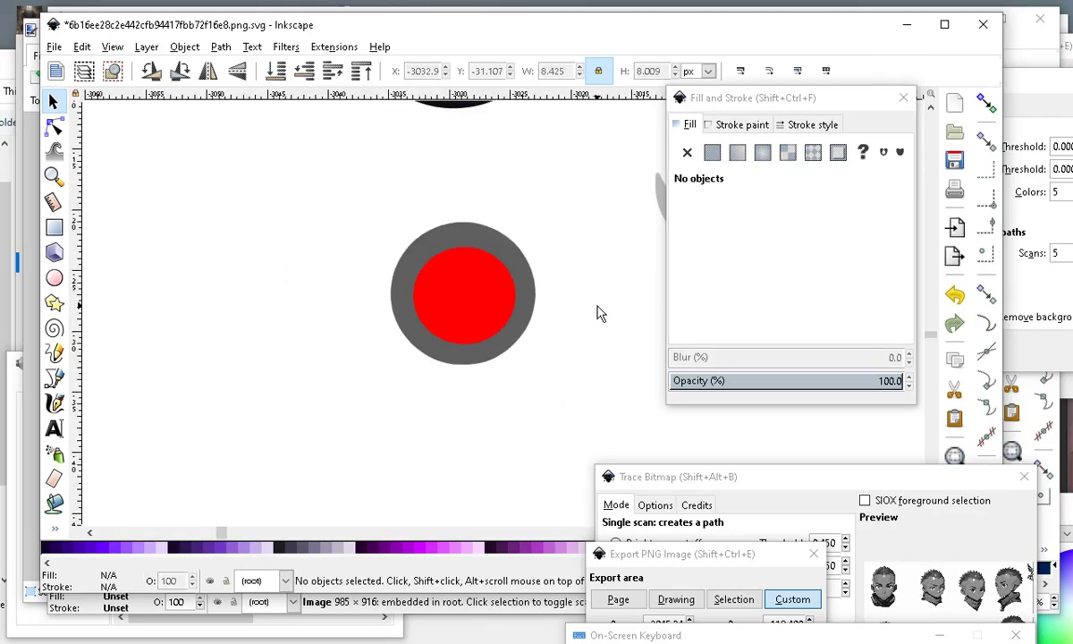
scroll(502, 232, "up", 1)
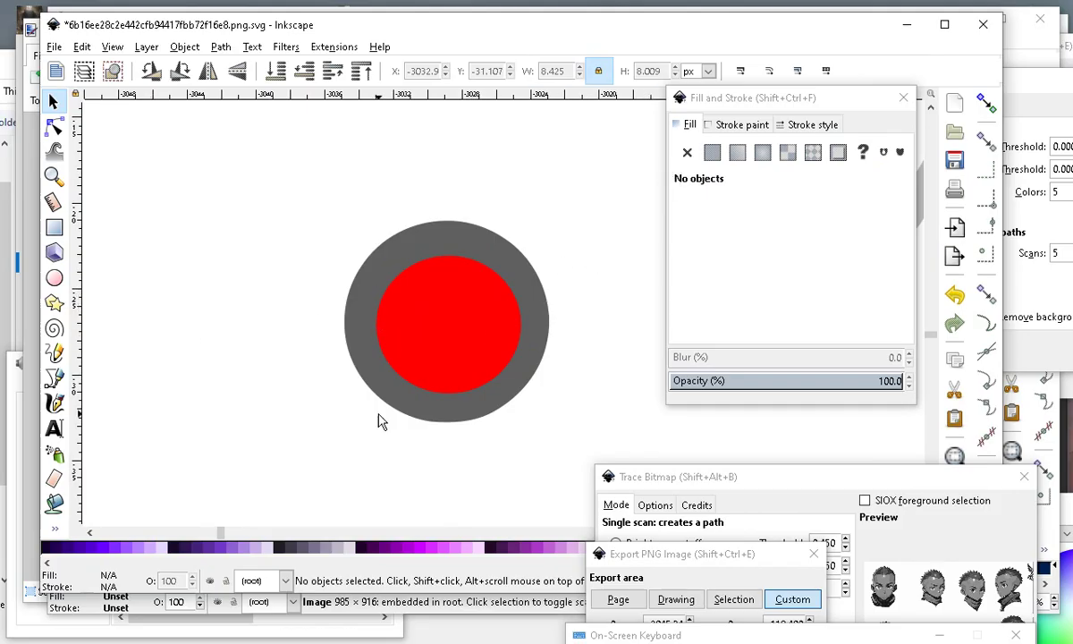
scroll(495, 388, "down", 1)
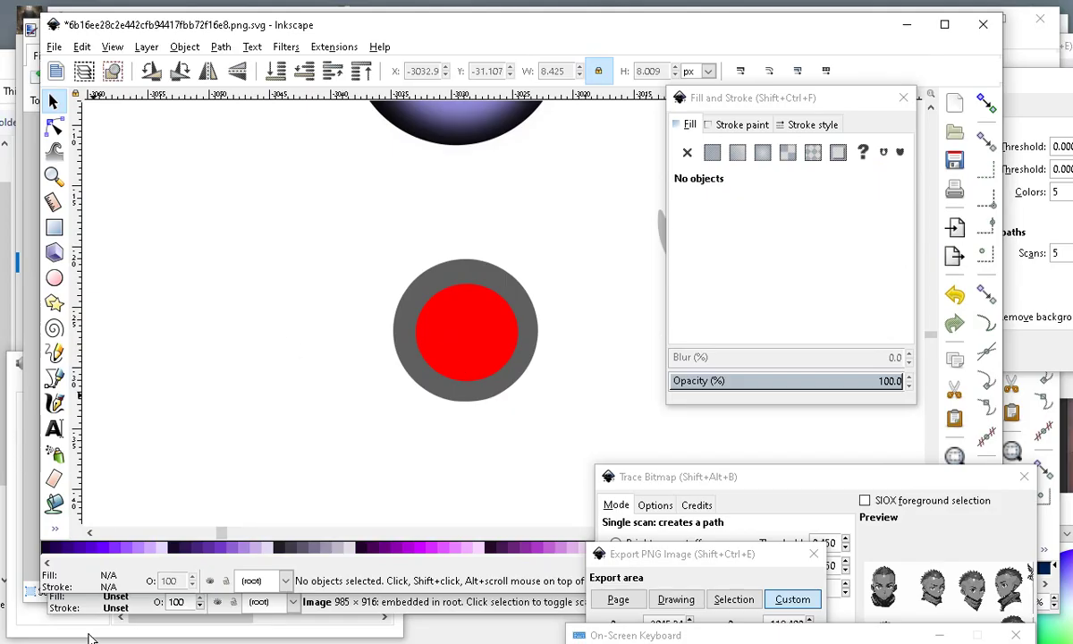
Try the red circle beside and back over the dark grey circle, and set it aside at about X -3061.2, Y -29.055.
mouse_move(480, 374)
left_mouse_down()
mouse_move(242, 337)
mouse_move(248, 359)
left_mouse_up()
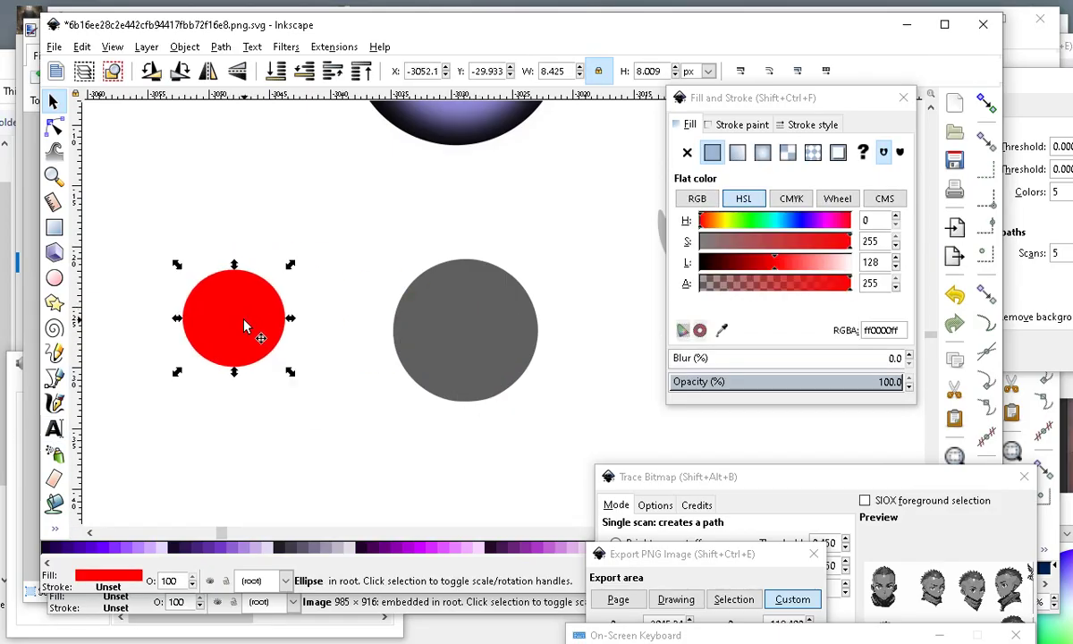
left_click(54, 503)
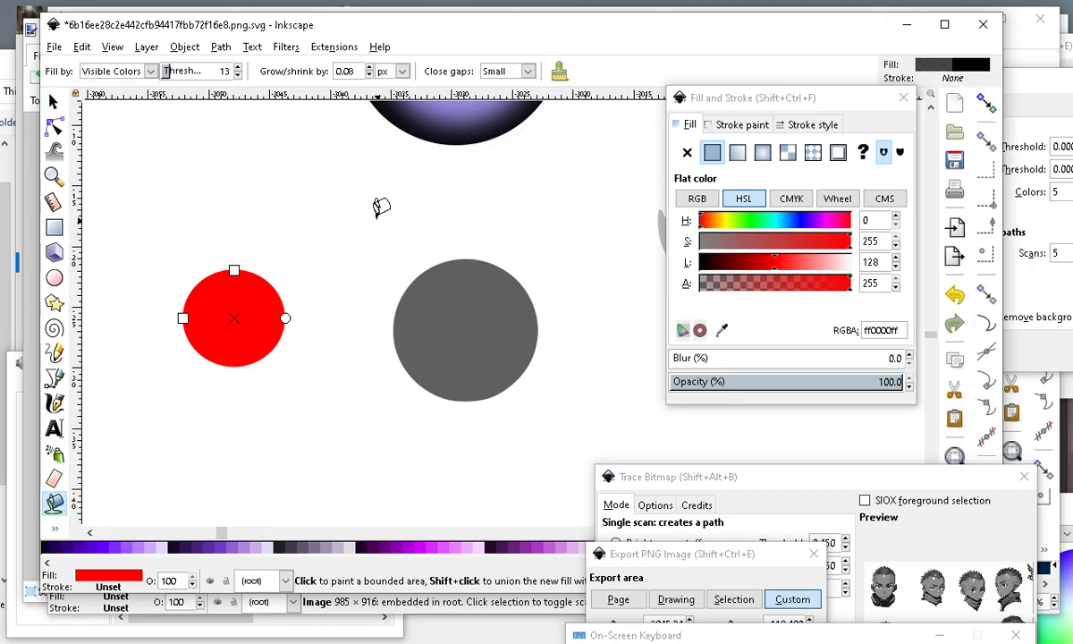
scroll(250, 362, "down", 2)
scroll(151, 293, "up", 3)
left_click(53, 101)
left_click_drag(193, 395, 530, 403)
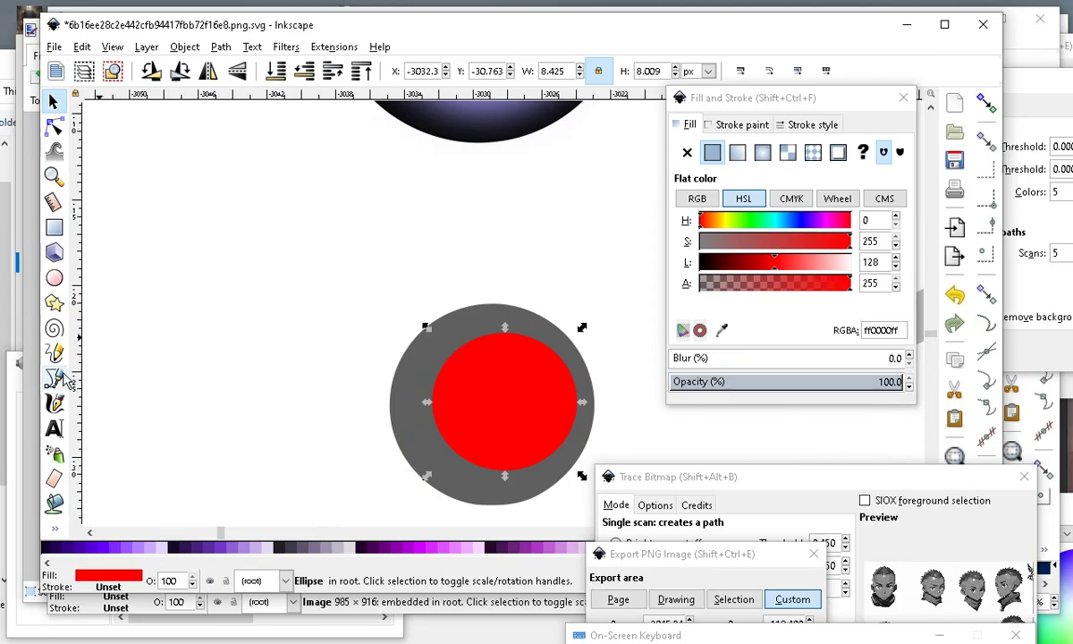
scroll(421, 343, "down", 1)
scroll(474, 478, "up", 3)
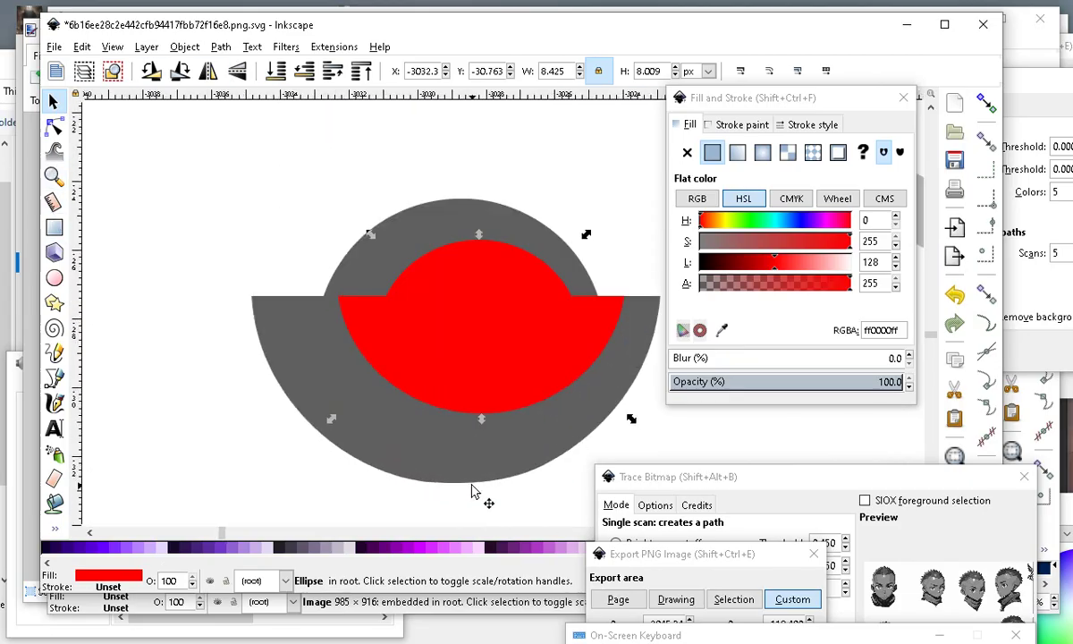
scroll(480, 440, "down", 5)
scroll(474, 447, "up", 3)
left_click_drag(481, 426, 396, 340)
scroll(358, 357, "left", 8)
scroll(201, 297, "down", 3)
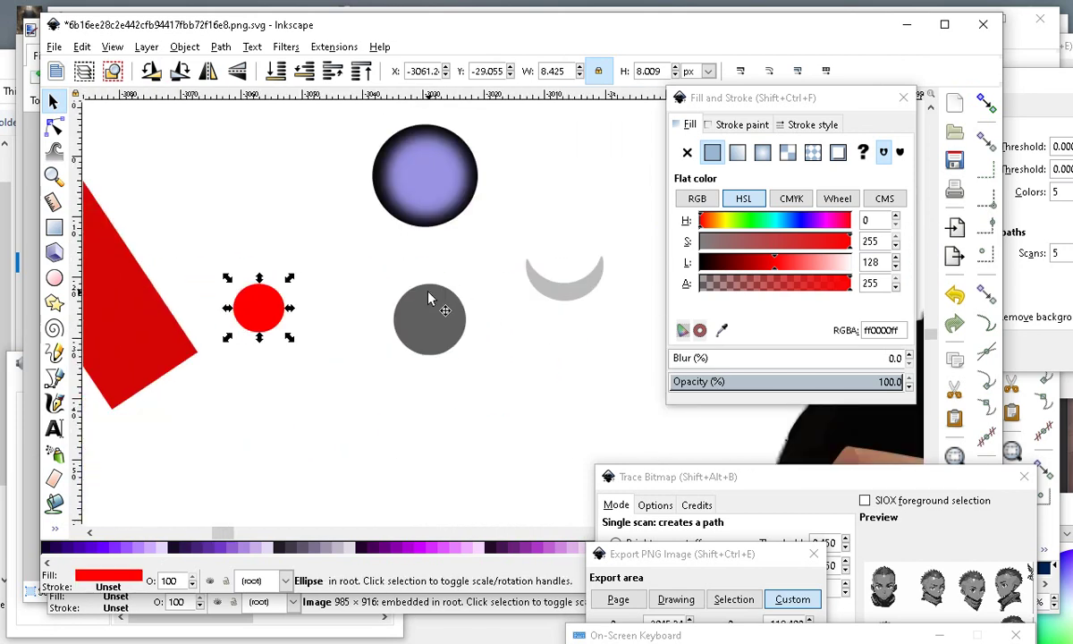
Centre the red circle on the dark grey circle and enlarge it to about 9.696 by 9.217 px.
scroll(428, 293, "up", 2)
left_click_drag(104, 323, 451, 352)
scroll(451, 352, "up", 2)
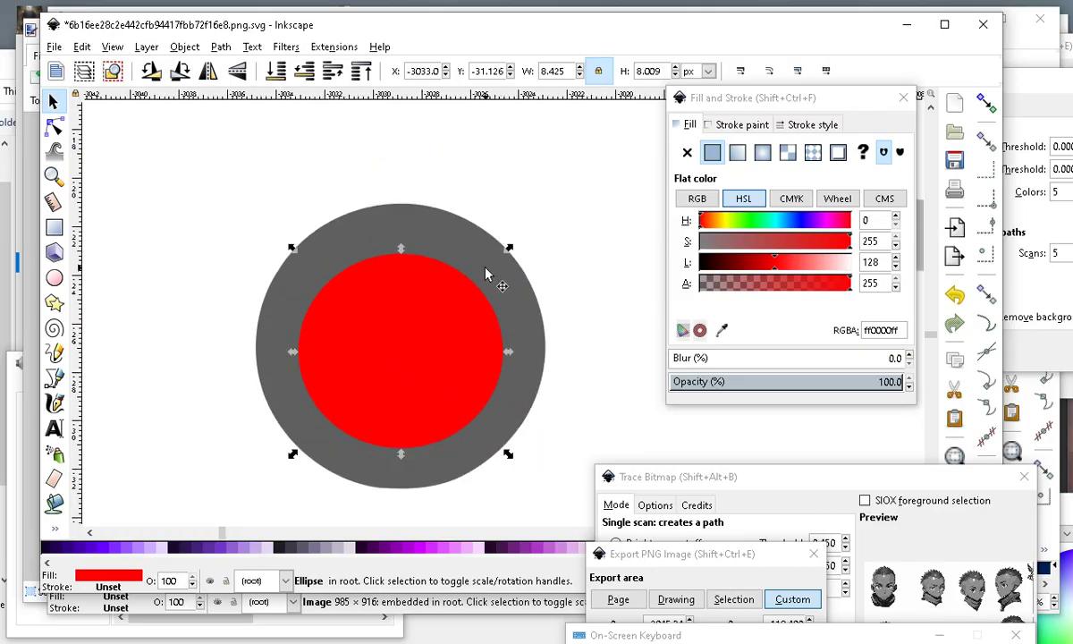
left_click_drag(294, 248, 190, 229)
left_click_drag(481, 350, 491, 358)
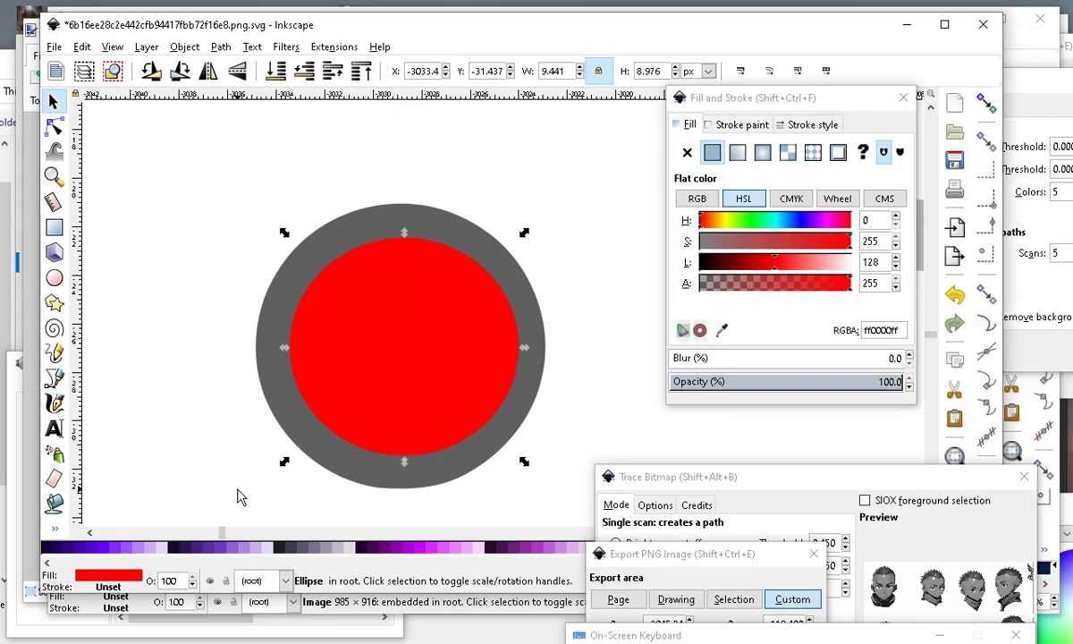
left_click_drag(283, 464, 272, 475)
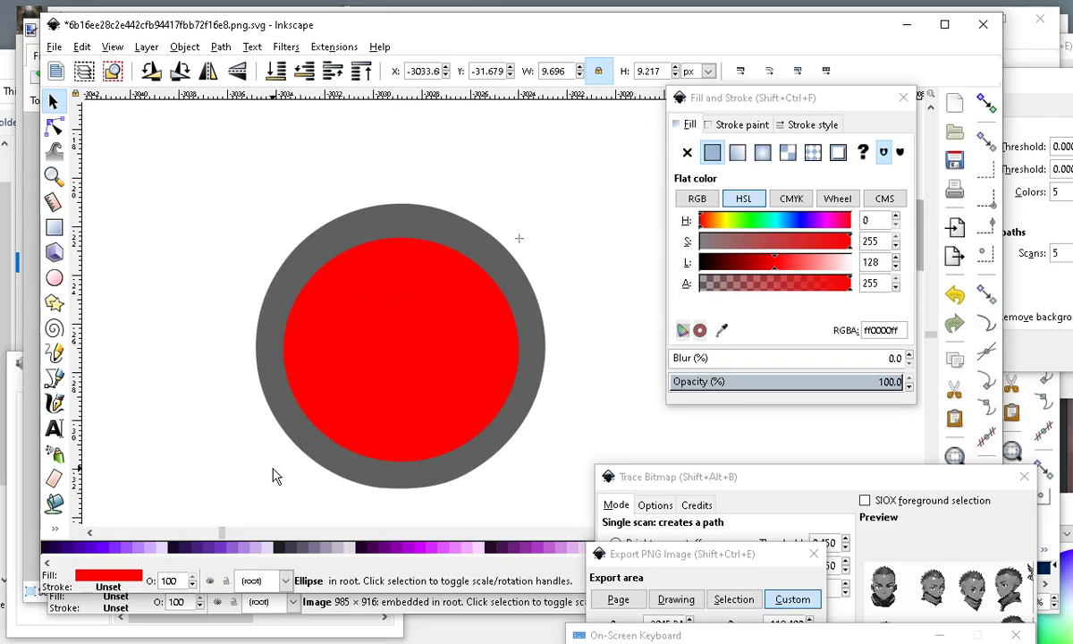
left_click_drag(383, 401, 371, 374)
Bucket-fill the grey ring around the red circle and move the filled ring out to about X -3052.2, Y -24.486.
left_click(55, 503)
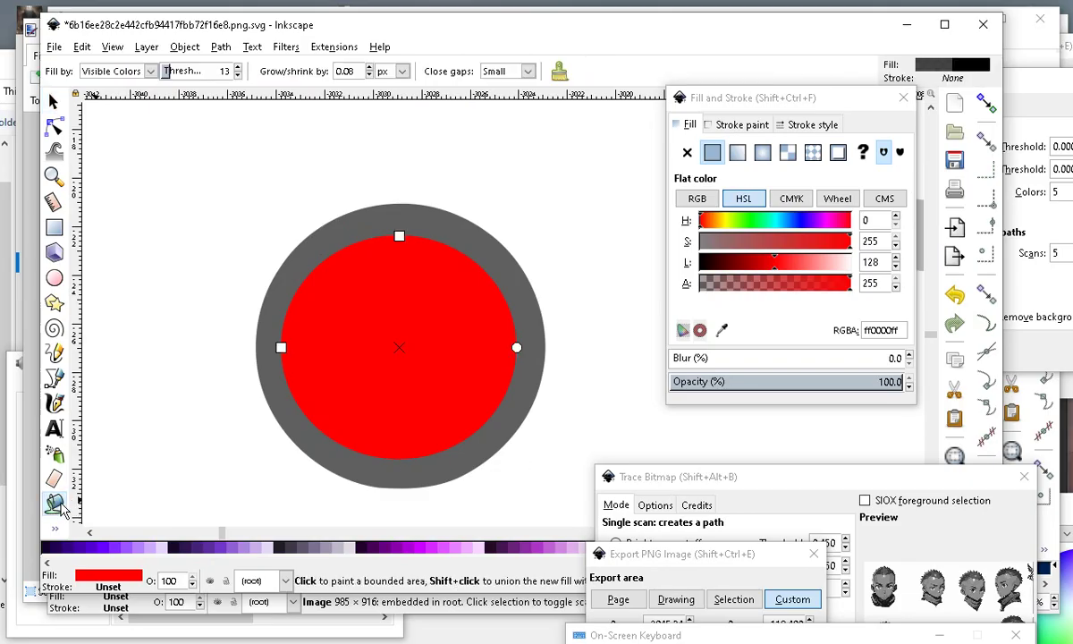
scroll(569, 268, "down", 3)
scroll(480, 355, "up", 2)
scroll(523, 347, "down", 3)
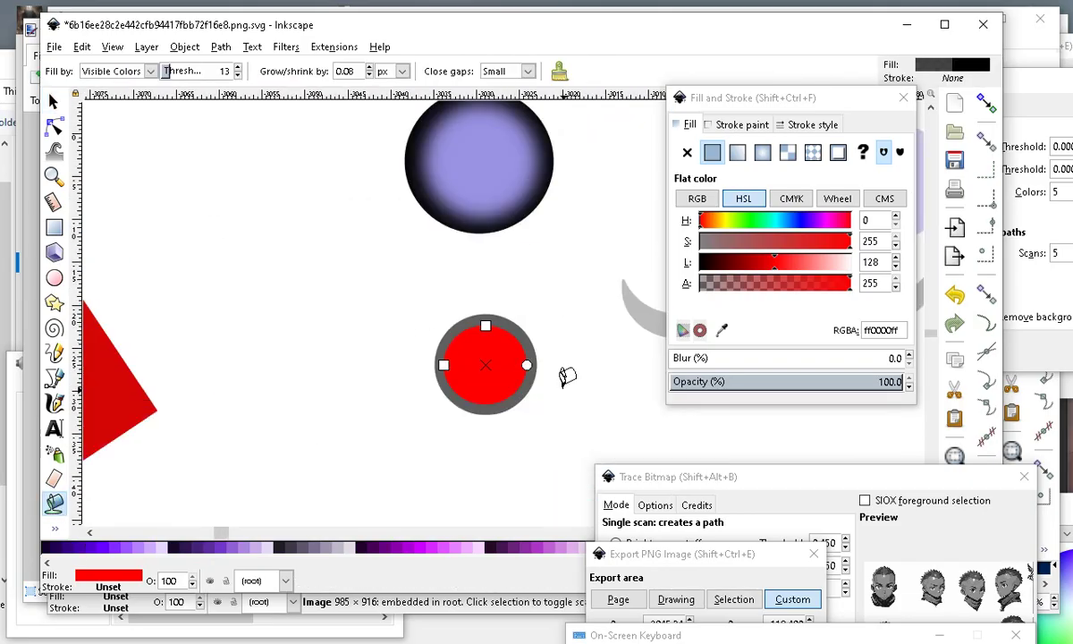
scroll(527, 367, "up", 2)
left_click(481, 283)
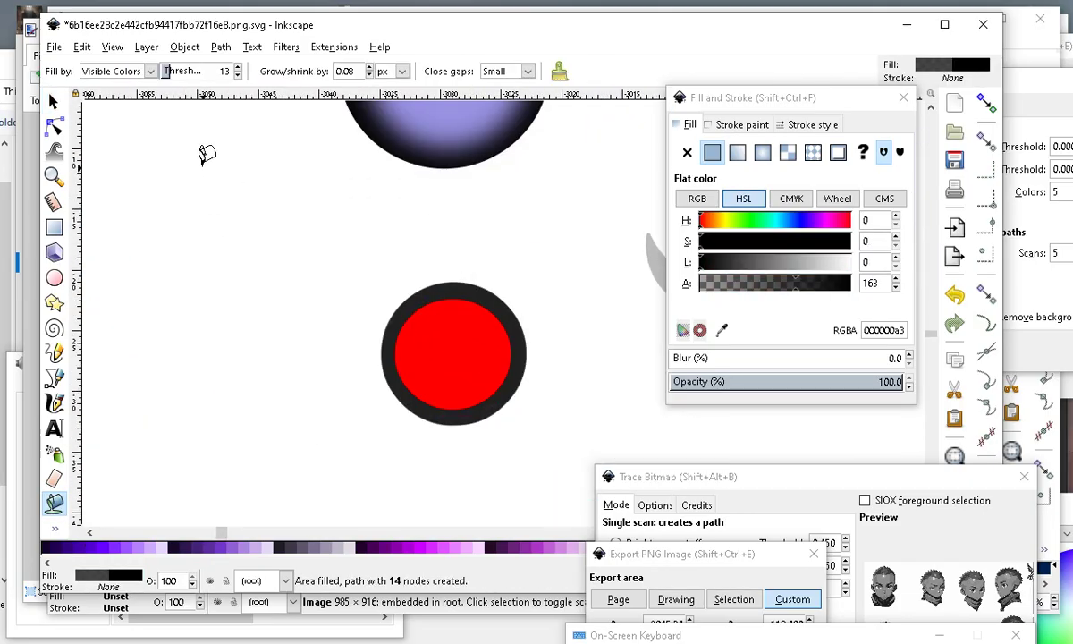
left_click(52, 101)
left_click_drag(481, 302, 269, 204)
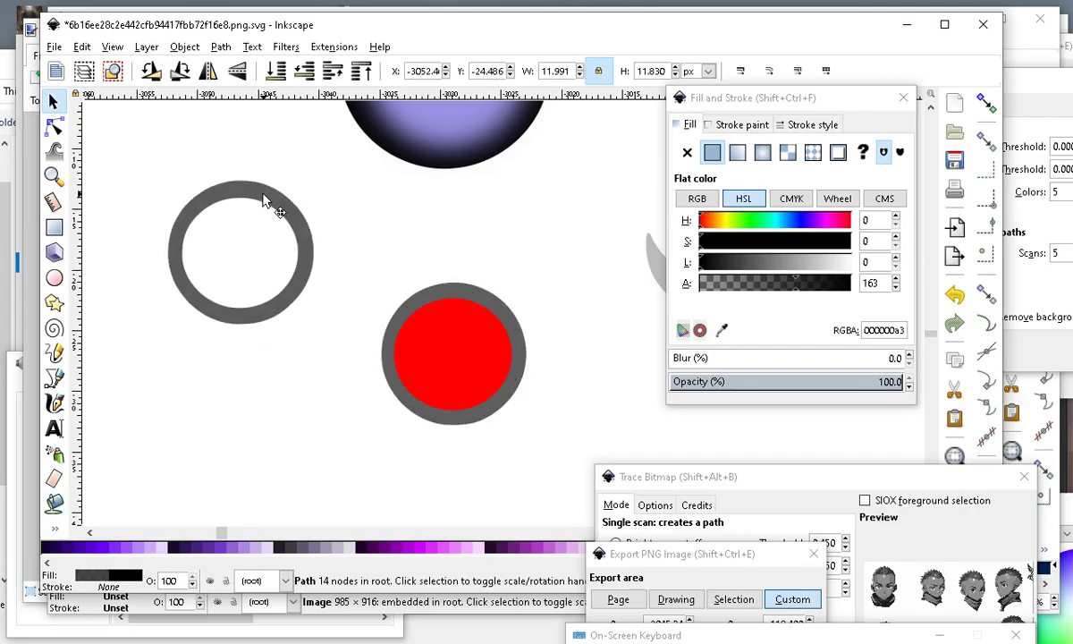
Move the ring beside the purple-and-black eye to about X -3066.4, Y -7.085, and set its fill alpha to 255.
scroll(393, 384, "down", 3)
scroll(384, 420, "up", 3)
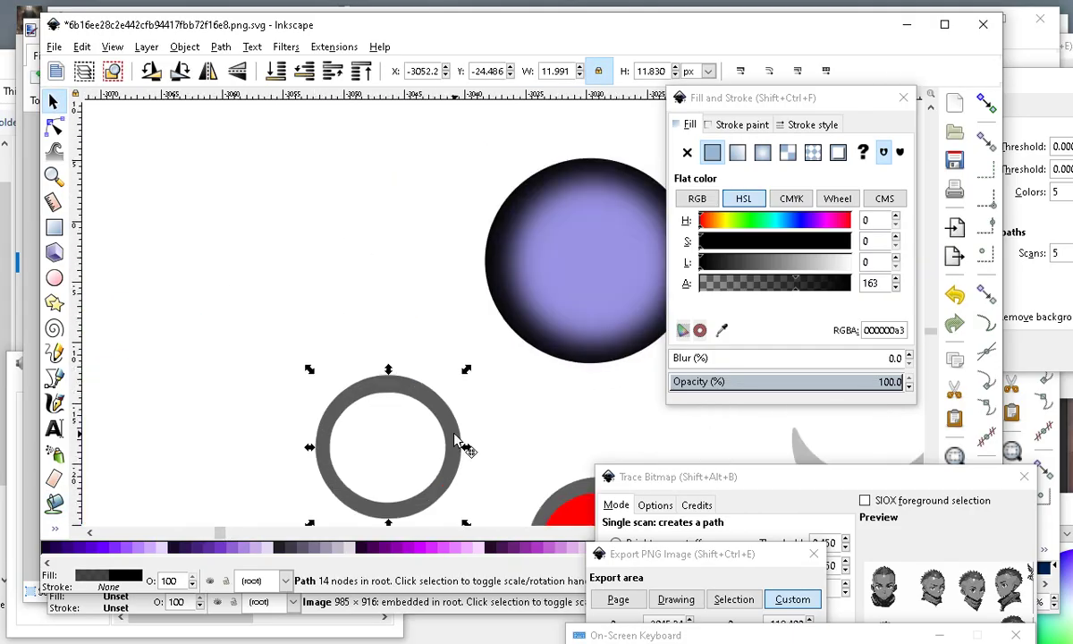
left_click_drag(456, 443, 300, 246)
left_click_drag(795, 295, 853, 284)
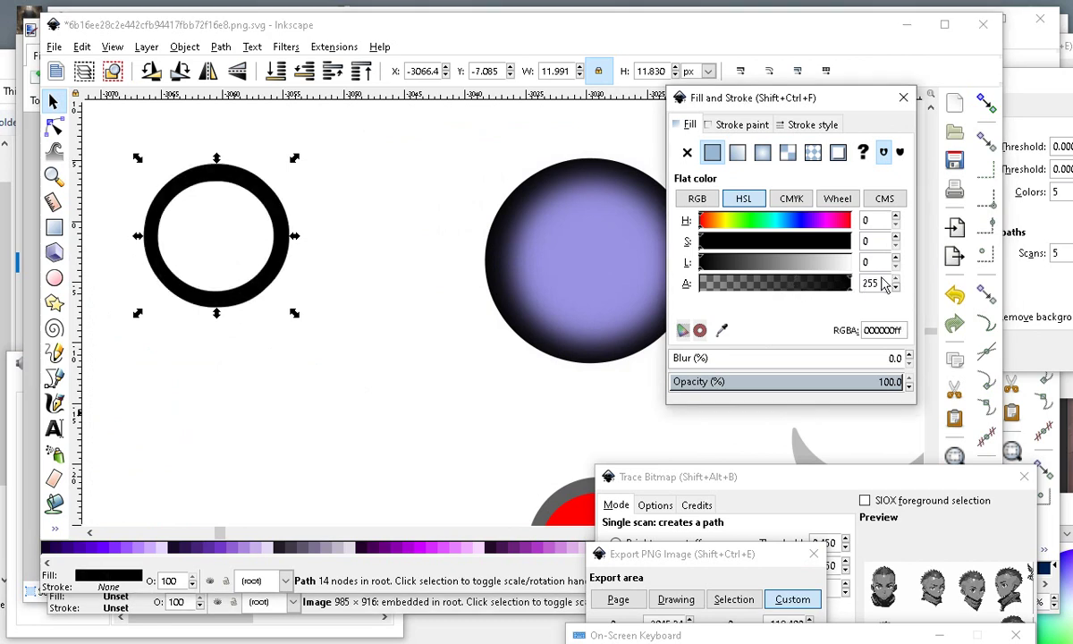
Enlarge the black ring to about 15.116 by 14.914 px.
scroll(175, 311, "down", 1)
left_click_drag(257, 317, 287, 359)
scroll(341, 383, "down", 2)
scroll(349, 366, "up", 1)
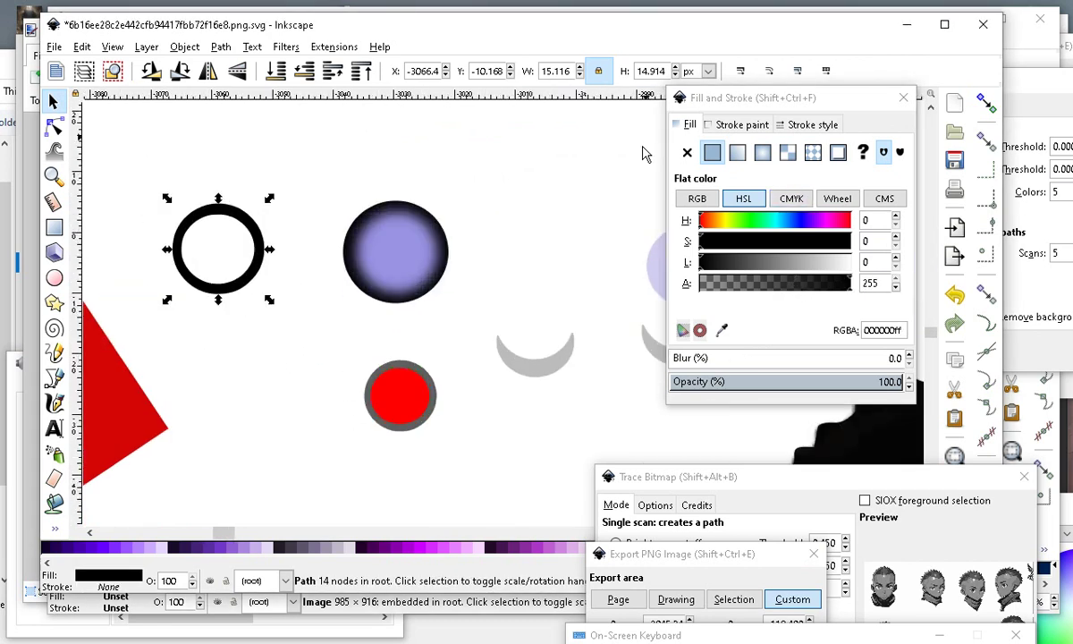
Move the translucent purple circle next to the purple-and-black eye at about X -3018.4, Y -10.581.
scroll(641, 146, "up", 1)
scroll(499, 226, "down", 1)
left_click_drag(646, 303, 451, 296)
scroll(384, 295, "up", 1)
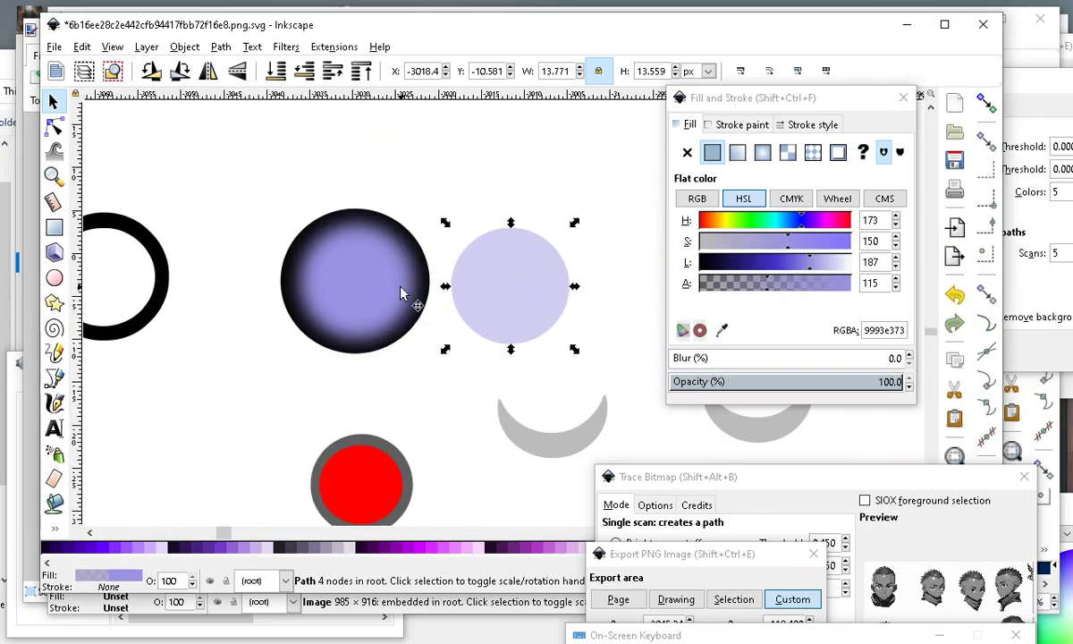
Set the fill hue of the translucent purple circle beside the eye to 87, turning it pale green.
left_click(364, 251)
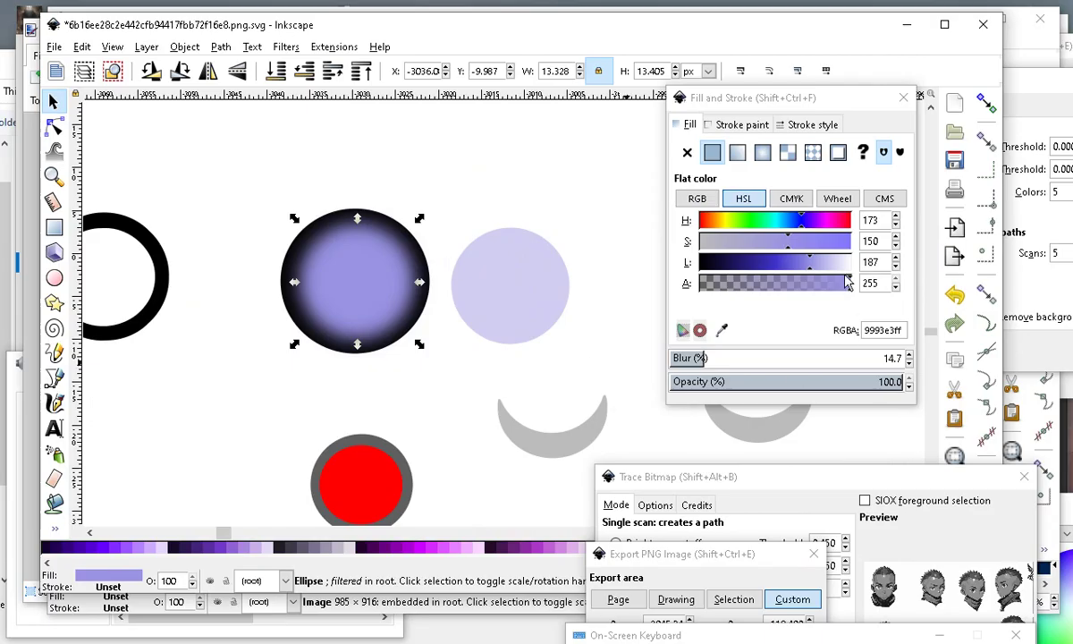
left_click(509, 298)
left_click_drag(807, 230, 763, 232)
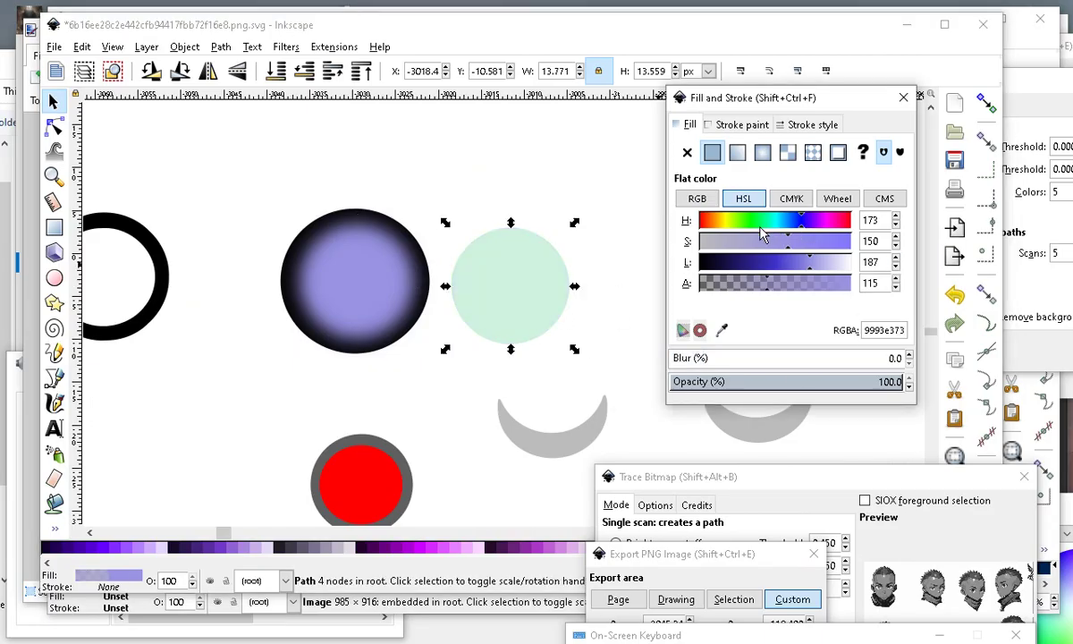
key("n")
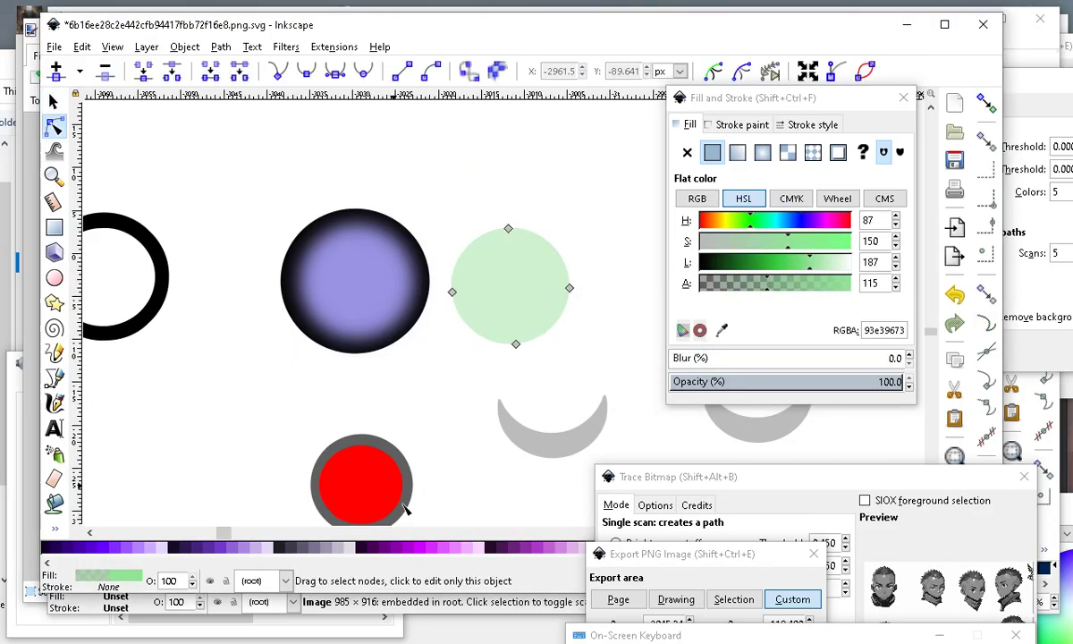
Move the pale green circle onto the purple-and-black eye and shrink it to about 12.754 by 12.558 px.
left_click(57, 100)
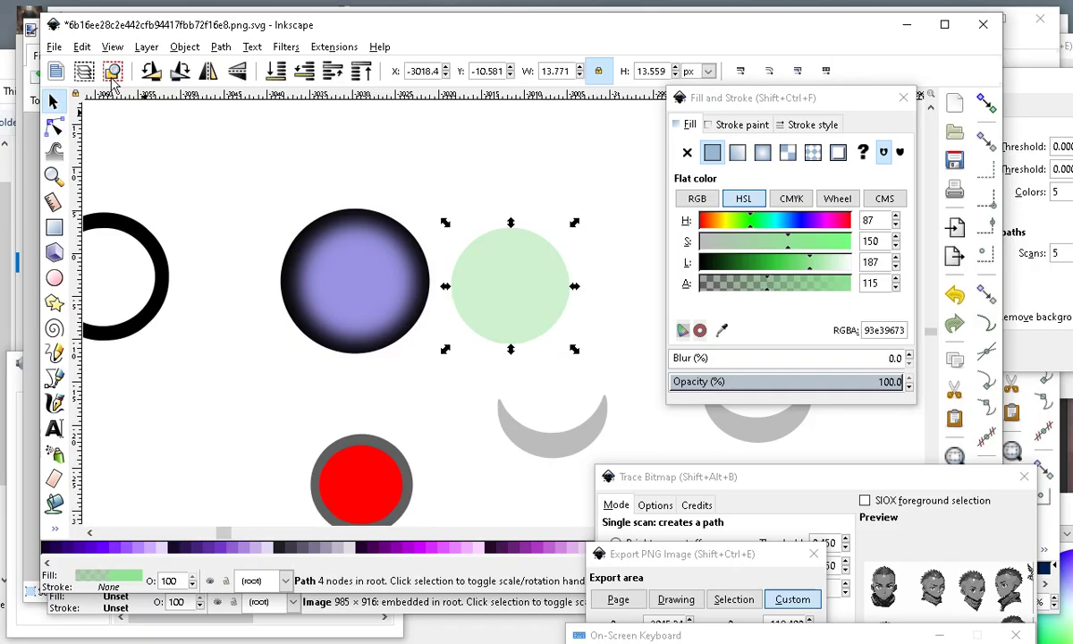
left_click_drag(531, 340, 366, 311)
scroll(424, 279, "up", 3)
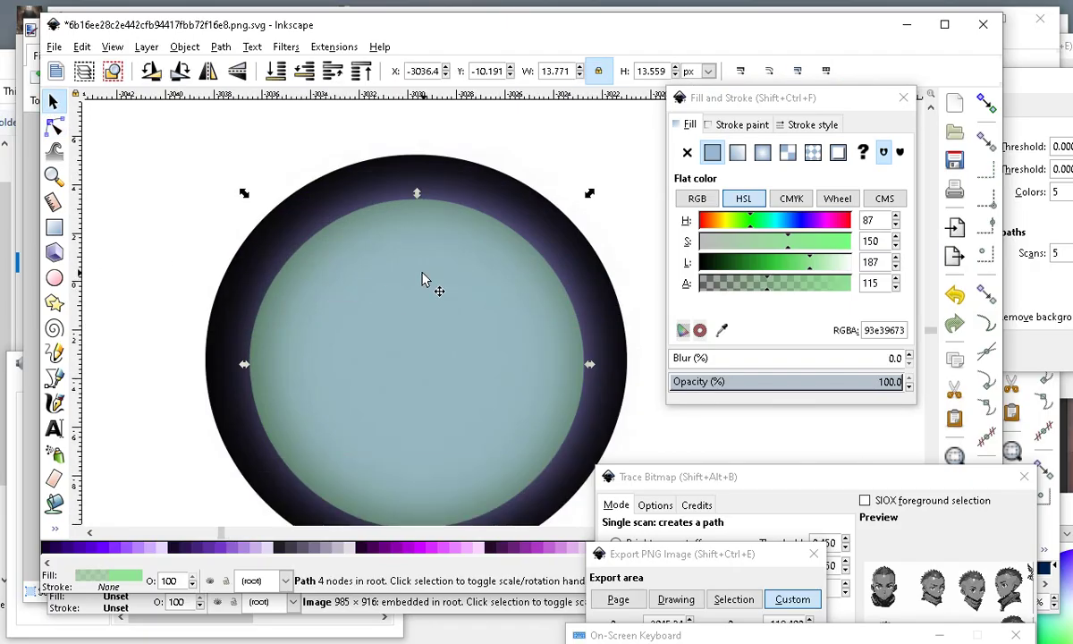
left_click_drag(244, 194, 213, 219)
mouse_move(440, 385)
left_mouse_down()
mouse_move(421, 381)
mouse_move(437, 382)
left_mouse_up()
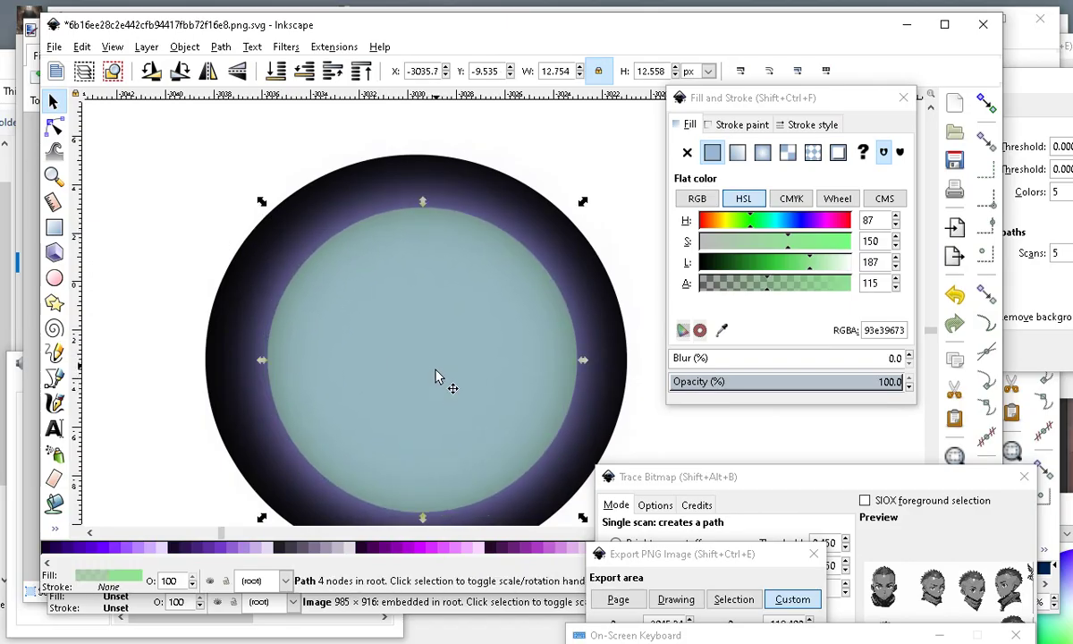
Bring both grey crescents closer to the eye and rotate the upper one 90° clockwise.
scroll(436, 382, "down", 4)
scroll(421, 242, "down", 2)
scroll(523, 432, "up", 3)
left_click_drag(539, 479, 505, 389)
left_click_drag(731, 459, 471, 270)
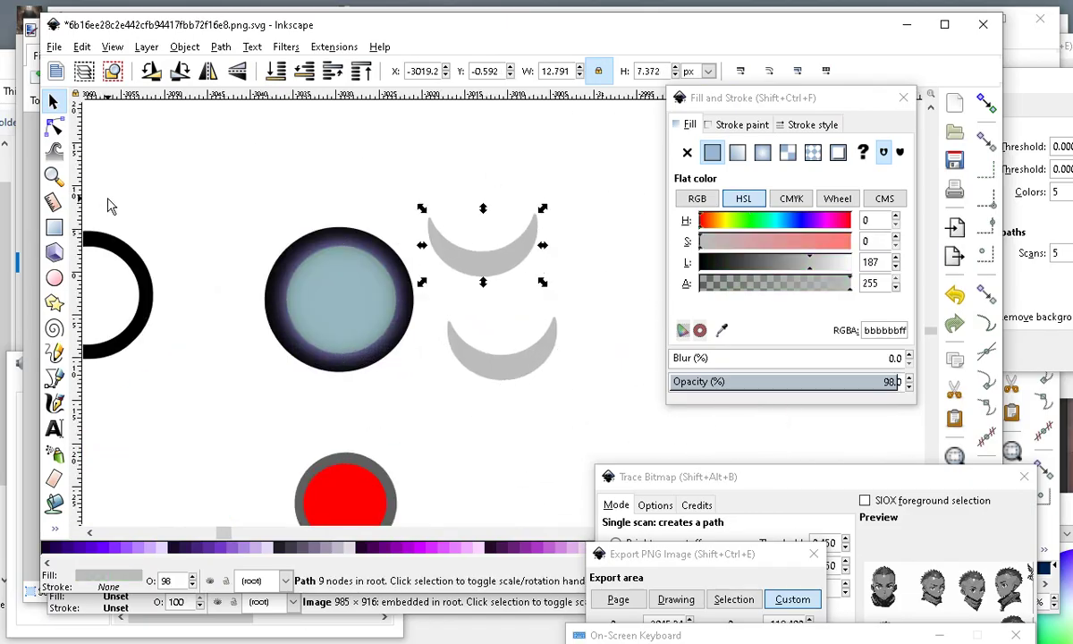
left_click(179, 70)
left_click_drag(465, 216, 508, 206)
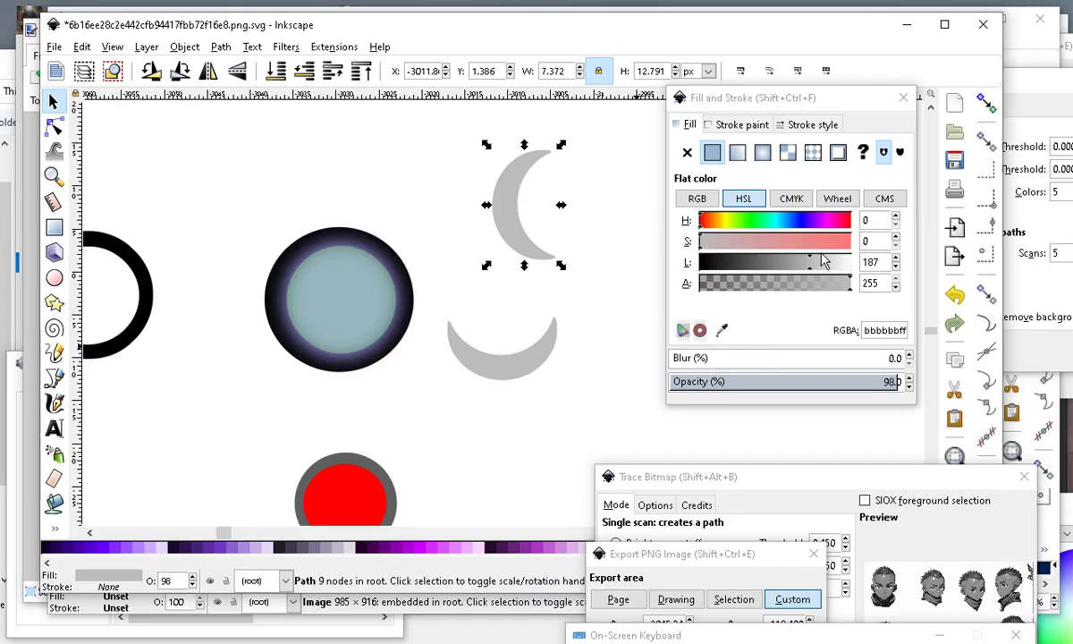
Set the rotated crescent's fill saturation to 120 and place it on the eye's left side at about X -3036.2, Y -9.551.
left_click(795, 242)
left_click_drag(539, 237, 308, 331)
scroll(380, 322, "up", 1)
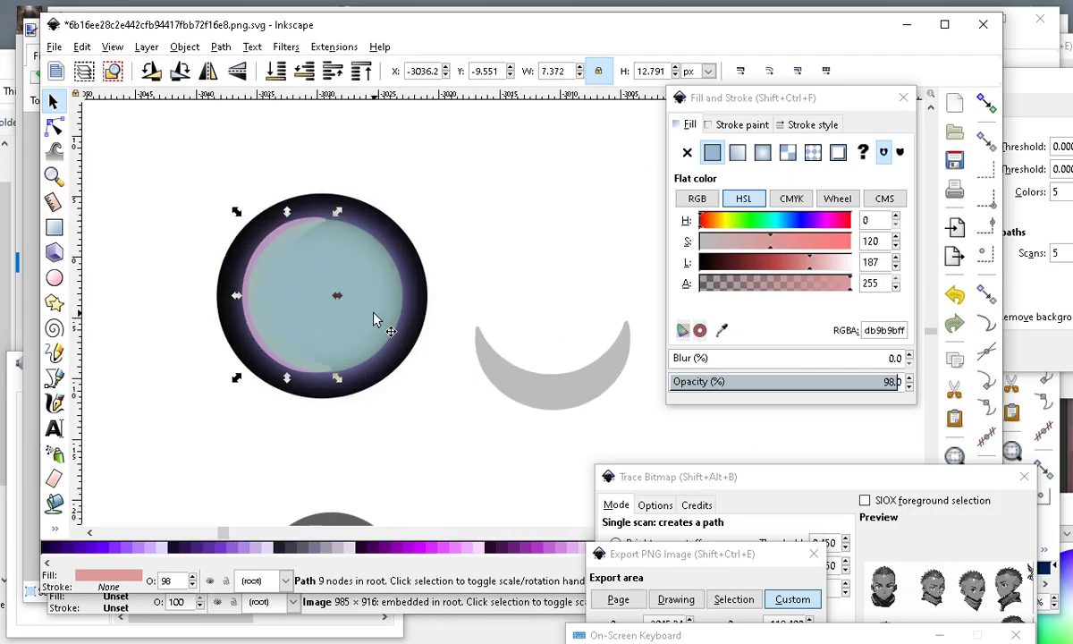
Move the pale green circle off the eye and set the blurred purple circle's fill alpha to 198.
scroll(331, 326, "down", 1)
left_click_drag(347, 263, 519, 114)
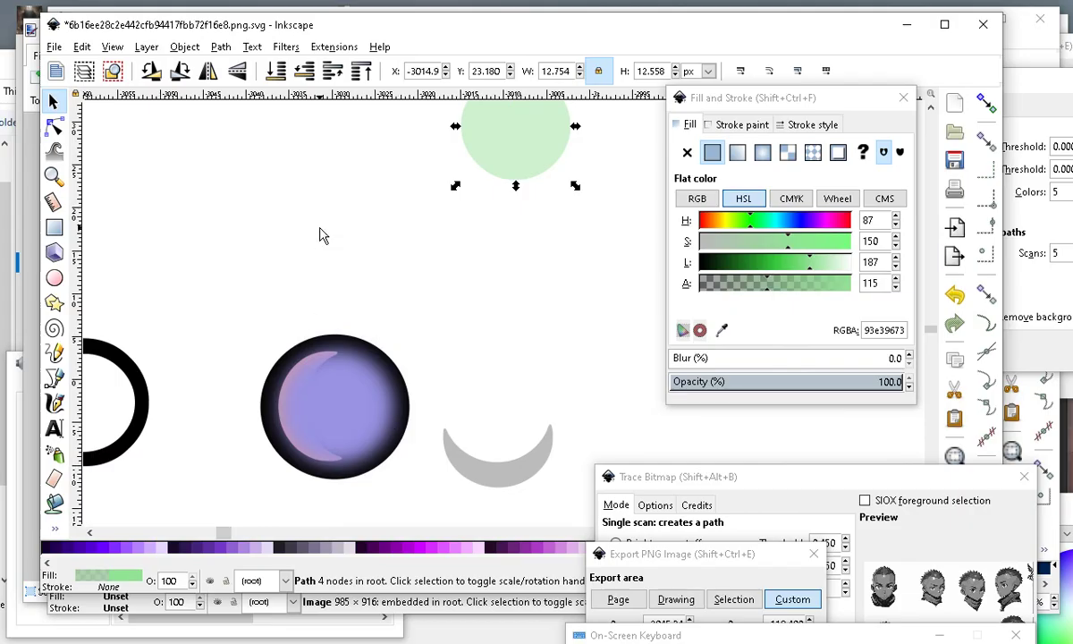
scroll(328, 354, "down", 2)
scroll(314, 323, "up", 2)
left_click_drag(314, 324, 336, 300)
mouse_move(823, 283)
left_mouse_down()
mouse_move(771, 285)
mouse_move(816, 287)
left_mouse_up()
scroll(471, 416, "down", 2)
Move the pale green circle back onto the eye at about X -3035.8, Y -9.584 and set its fill alpha to 28.
left_click_drag(496, 232, 383, 372)
scroll(407, 360, "up", 2)
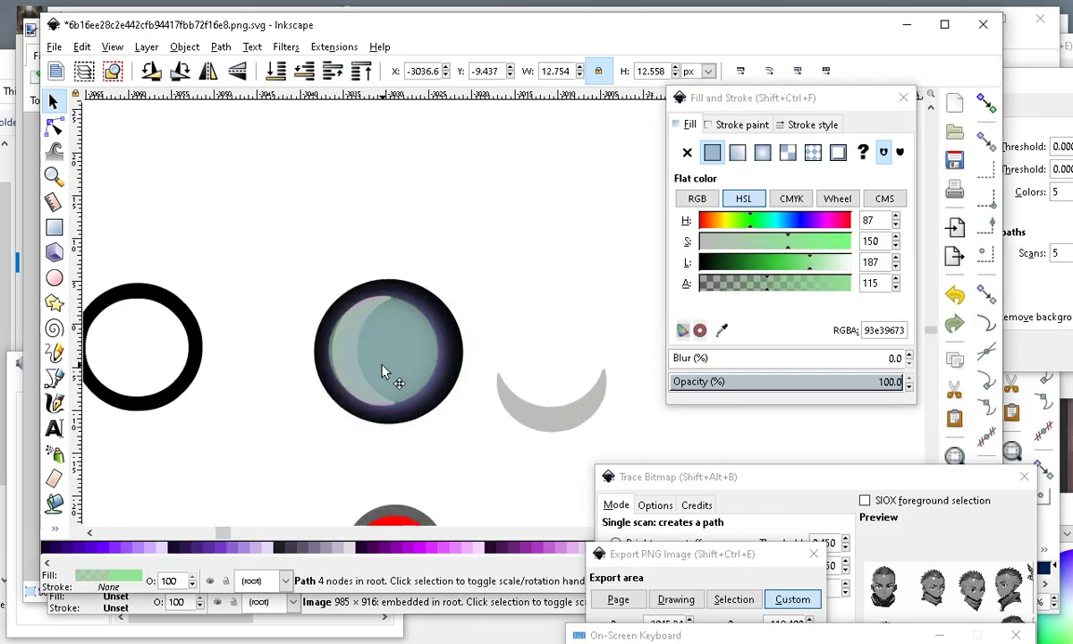
scroll(403, 407, "up", 3)
left_click_drag(375, 279, 371, 242)
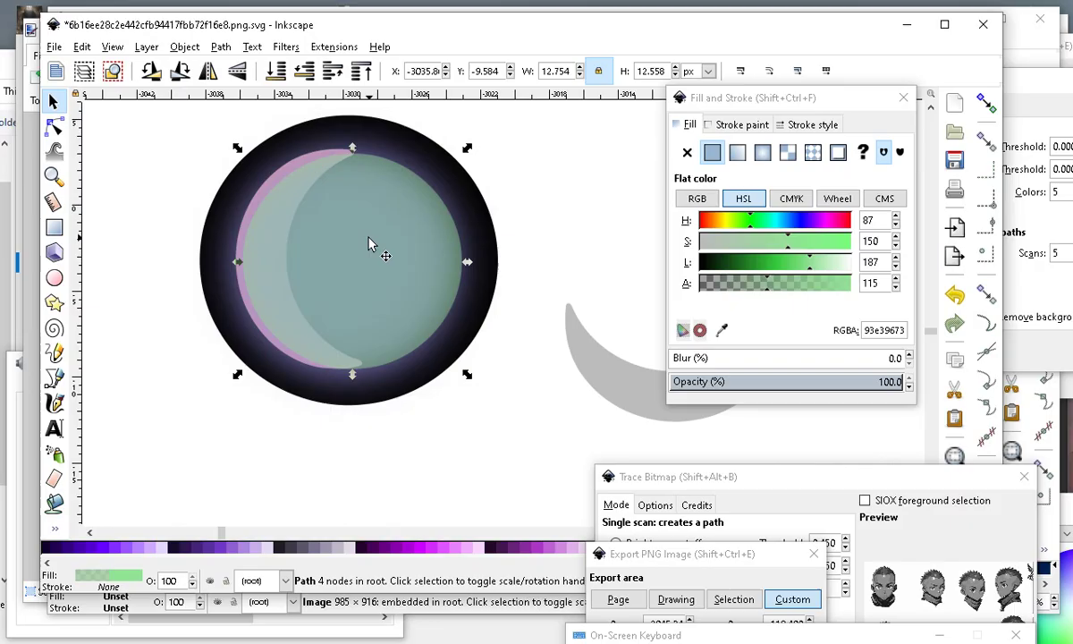
mouse_move(758, 286)
left_mouse_down()
mouse_move(688, 294)
mouse_move(742, 284)
mouse_move(711, 284)
mouse_move(730, 287)
mouse_move(720, 295)
left_mouse_up()
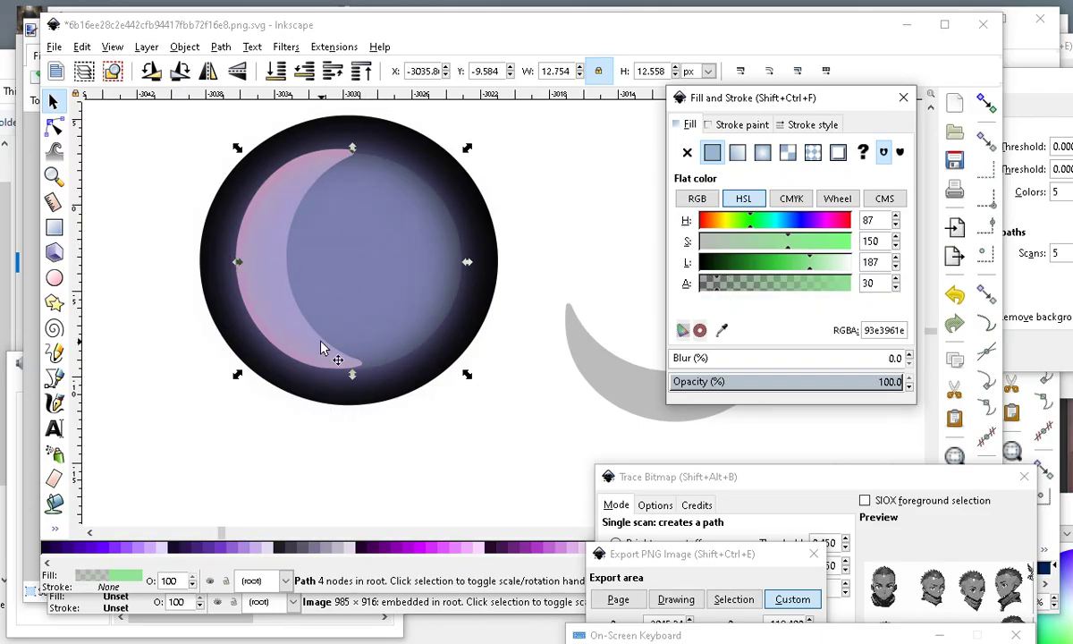
Raise the pale green circle one level and reposition the blurred purple circle in the eye at about X -3037.3, Y -10.499.
left_click(252, 411)
scroll(286, 295, "down", 1)
scroll(268, 304, "up", 2)
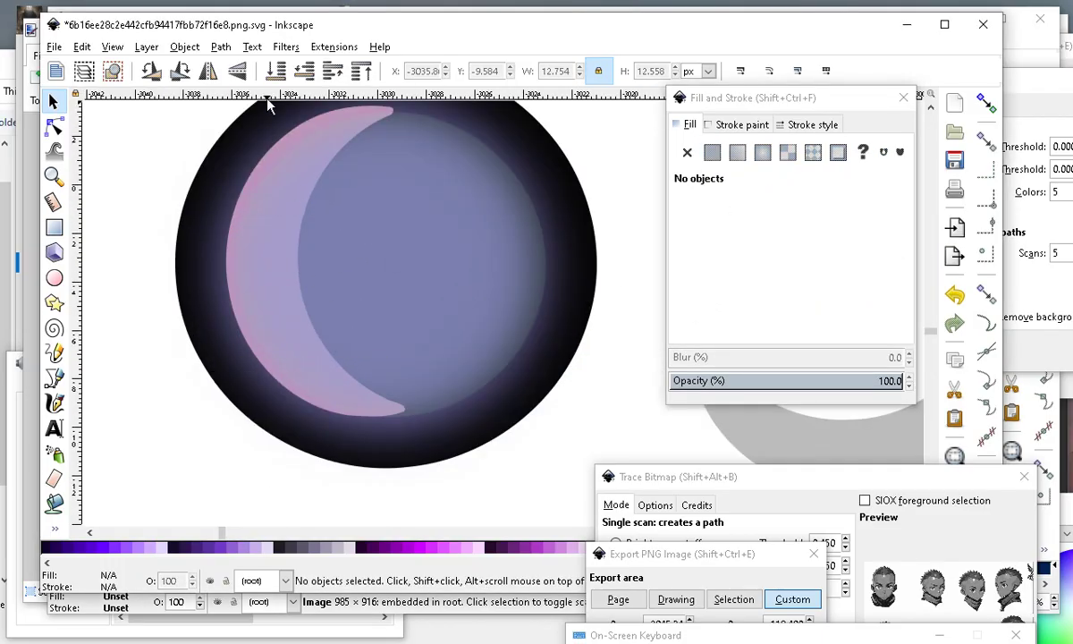
left_click(277, 157)
left_click_drag(336, 115, 363, 269)
left_click(277, 171)
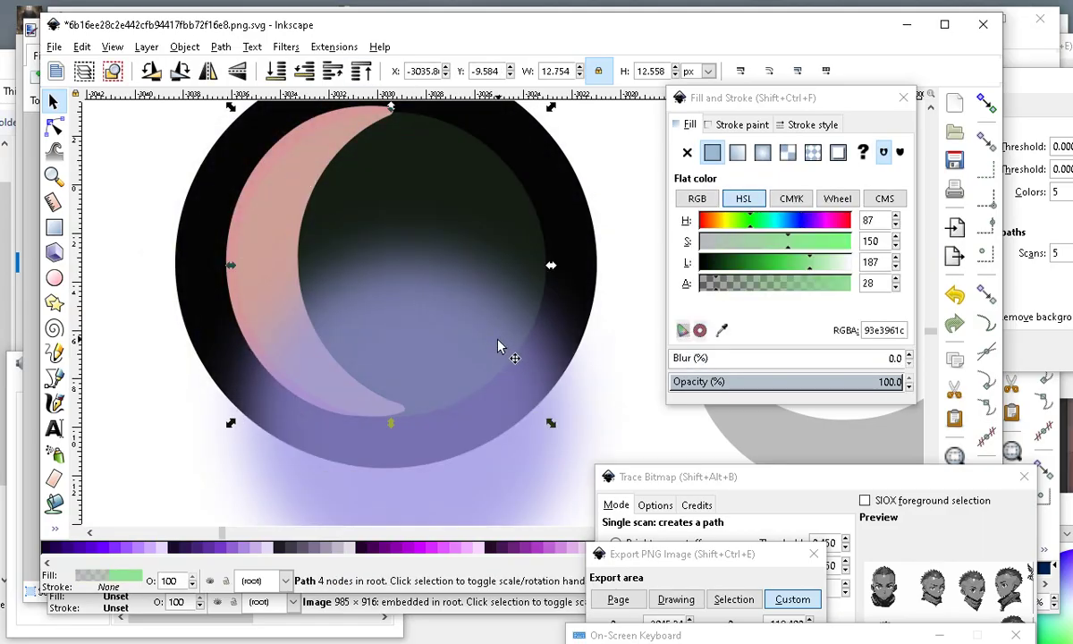
left_click(338, 71)
left_click_drag(460, 442, 421, 289)
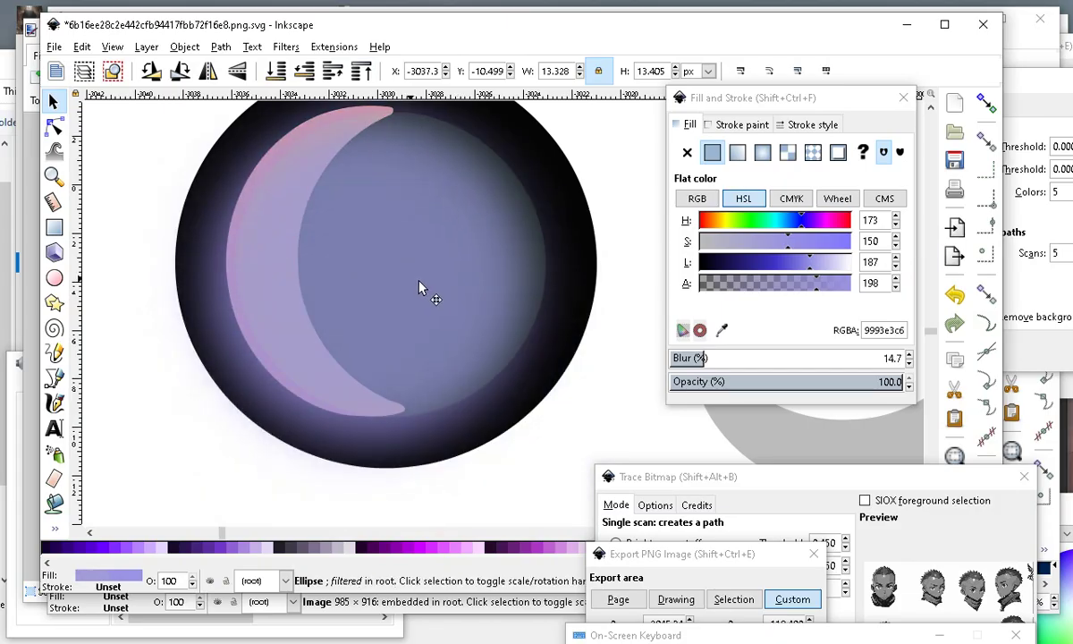
Darken the pink crescent to lightness 86 and set its fill alpha to 207.
left_click(331, 117)
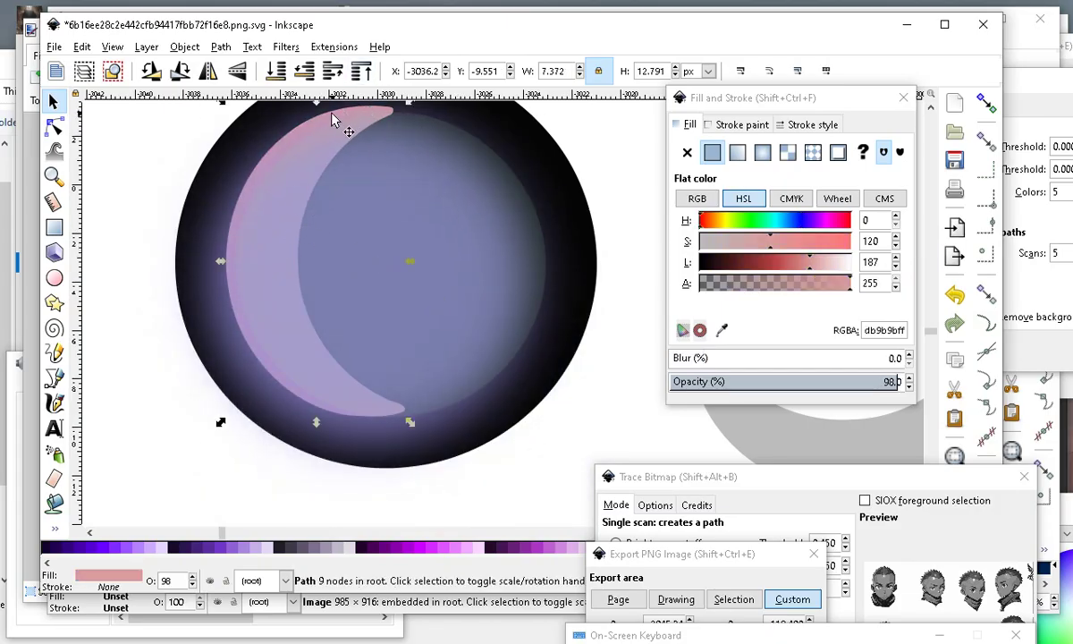
left_click_drag(796, 268, 750, 264)
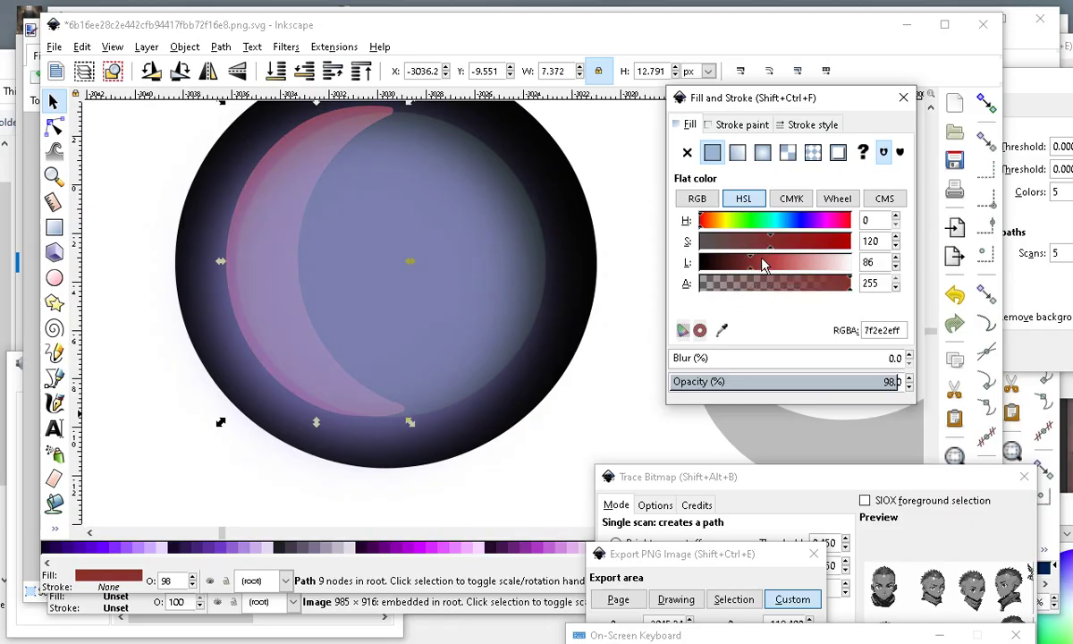
left_click_drag(846, 285, 824, 288)
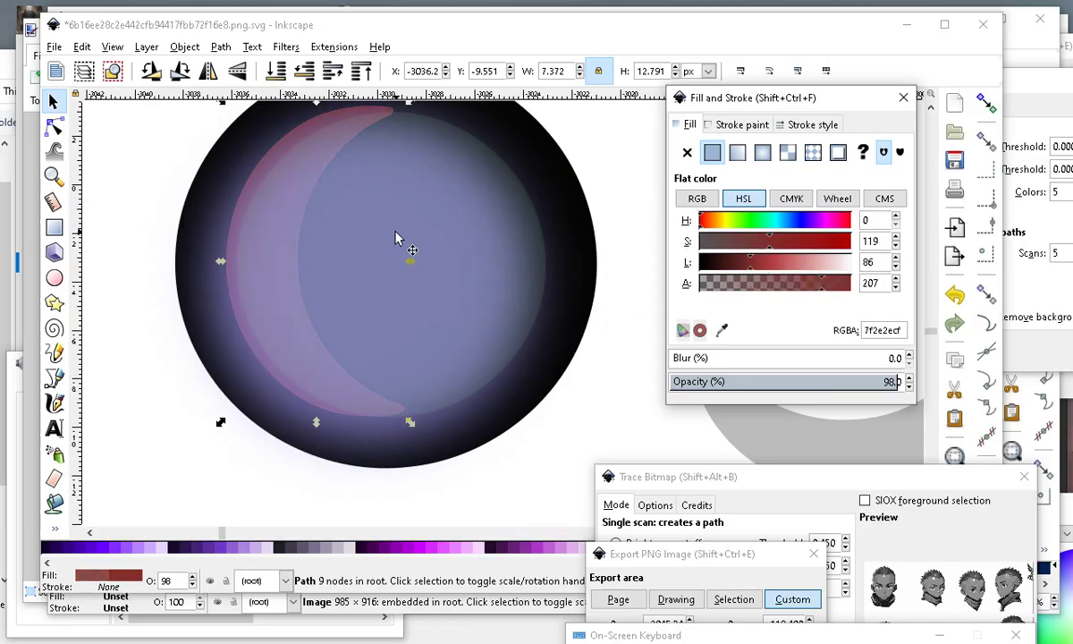
Adjust the overlapping circles in the eye, placing the pale green one at about X -3035.8, Y -9.687.
left_click_drag(267, 238, 352, 257)
left_click(240, 198)
left_click_drag(259, 197, 278, 226)
left_click(357, 234)
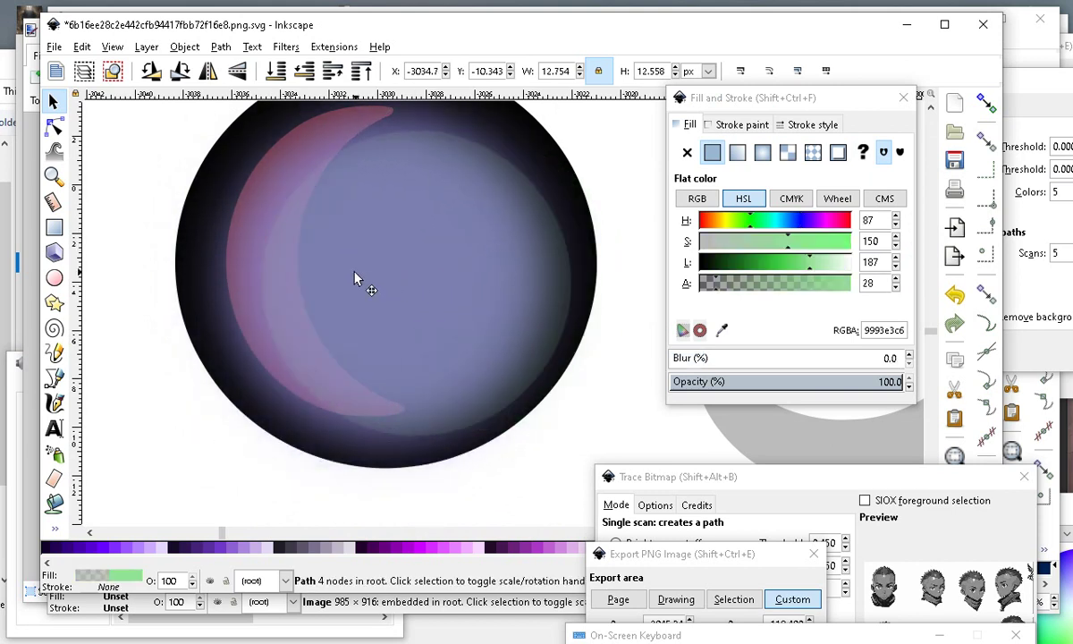
left_click_drag(328, 261, 330, 255)
scroll(374, 271, "down", 2)
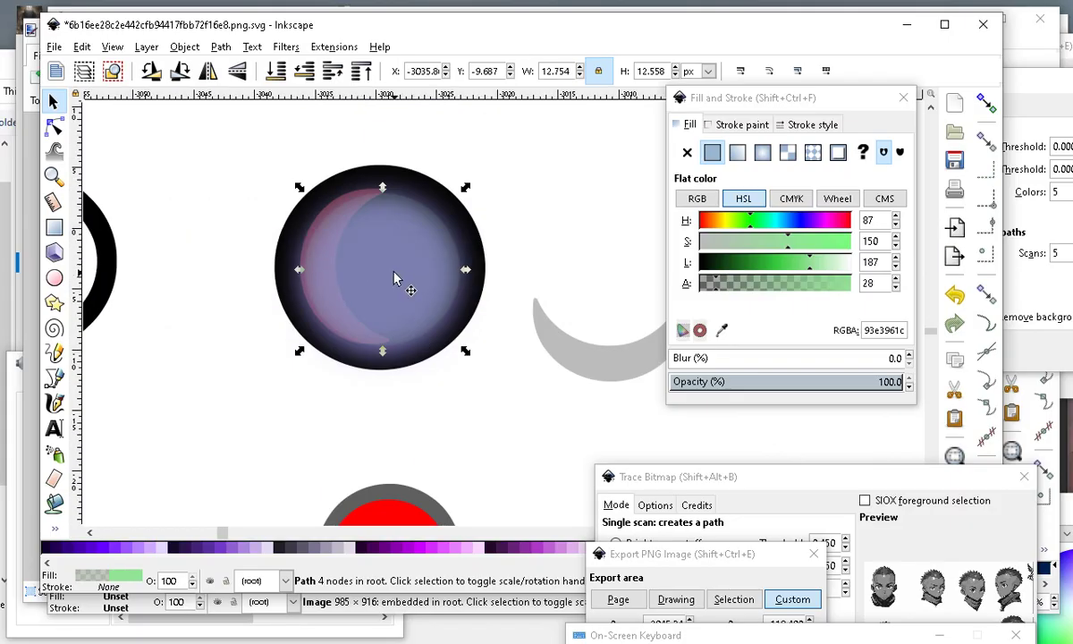
Move the remaining grey crescent onto the eye at about X -3036.1, Y -9.948 and rotate it 90° counterclockwise.
left_click_drag(559, 357, 386, 322)
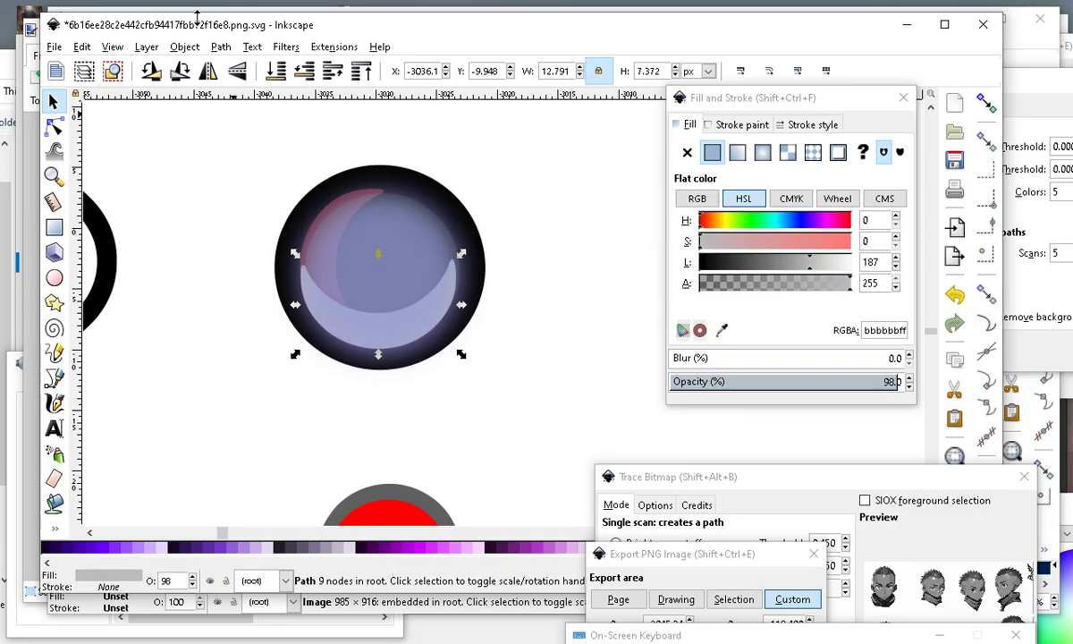
left_click(151, 71)
Move the green and blurred purple circles aside and fit the grey crescent opposite the red one at about X -3030.1, Y -9.757.
left_click_drag(387, 279, 348, 390)
mouse_move(403, 249)
left_mouse_down()
mouse_move(429, 249)
mouse_move(416, 258)
mouse_move(399, 247)
left_mouse_up()
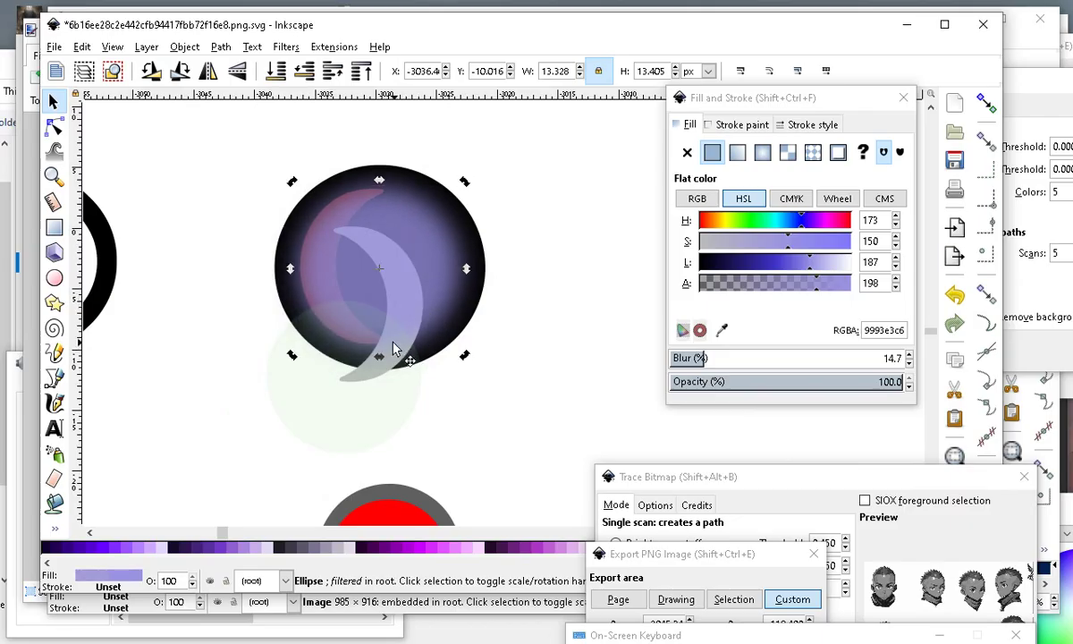
left_click(394, 351, "alt")
left_click_drag(406, 371, 351, 248)
left_click(402, 303)
left_click_drag(406, 304, 447, 246)
left_click_drag(398, 275, 444, 250)
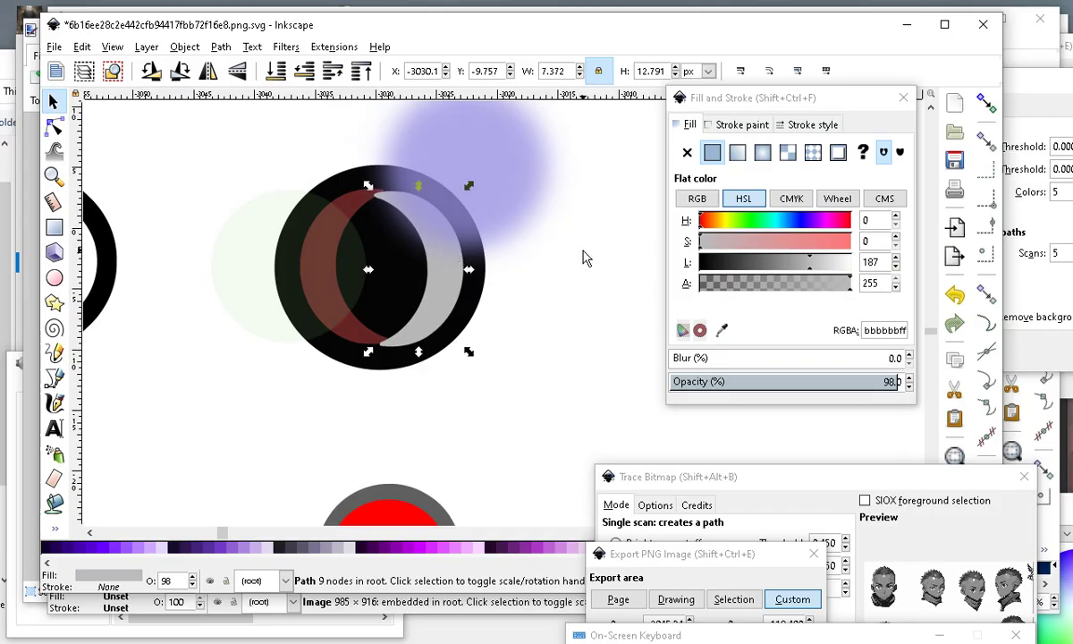
Set the grey crescent's fill hue to 55 and increase its saturation to make it pale yellow-green.
left_click(438, 319)
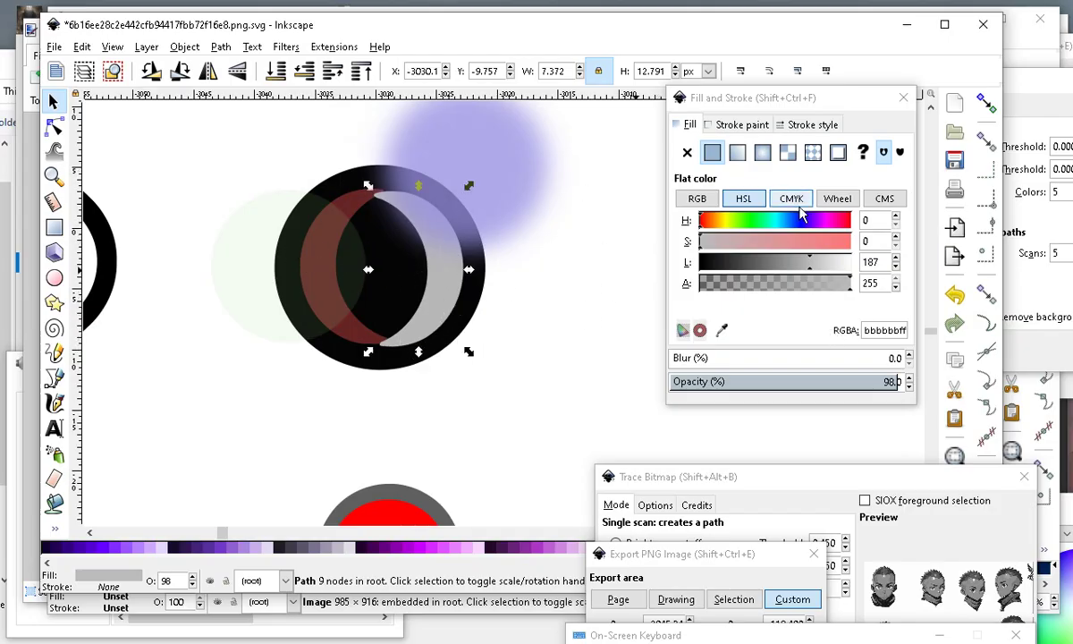
left_click(731, 224)
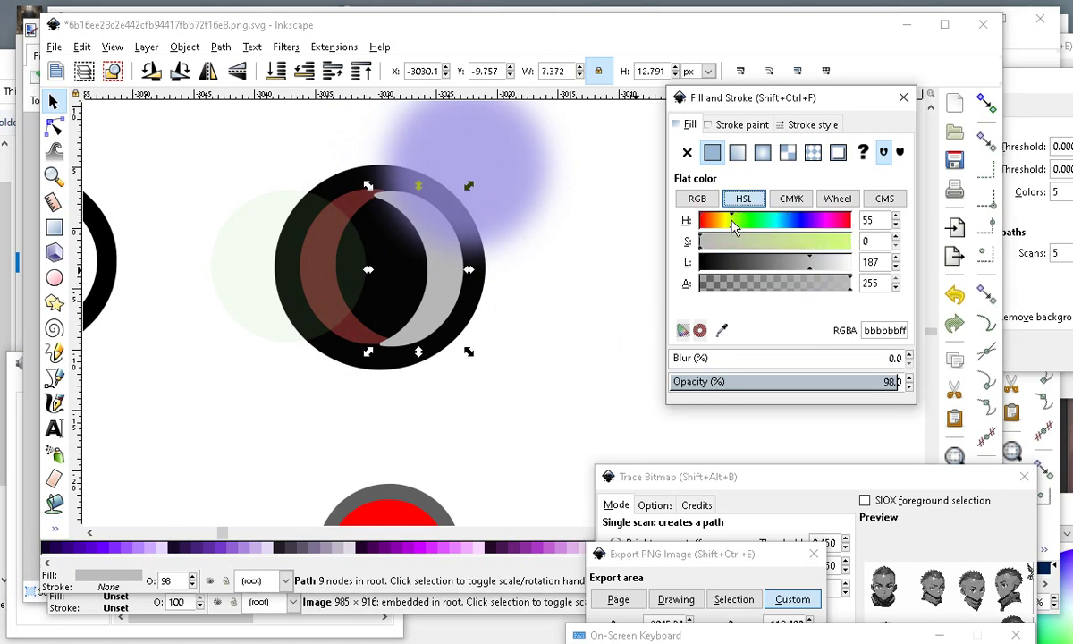
left_click_drag(815, 251, 787, 243)
Move the blurred purple circle to the eye's lower right and the pale green circle over the crescents at about X -3036.0, Y -9.135.
left_click_drag(491, 134, 505, 344)
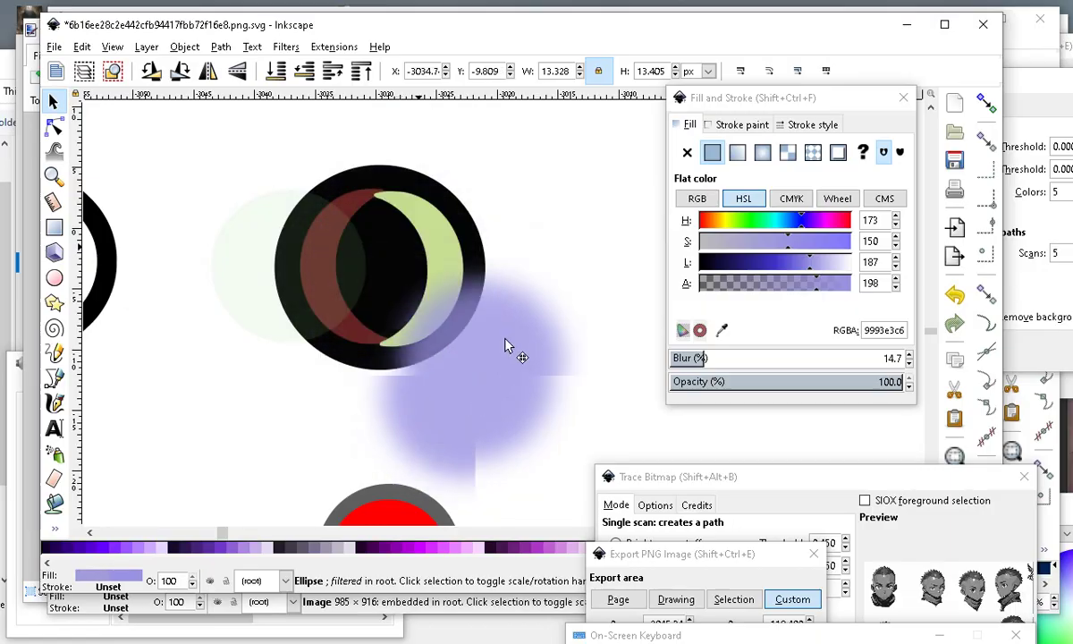
left_click_drag(254, 247, 338, 233)
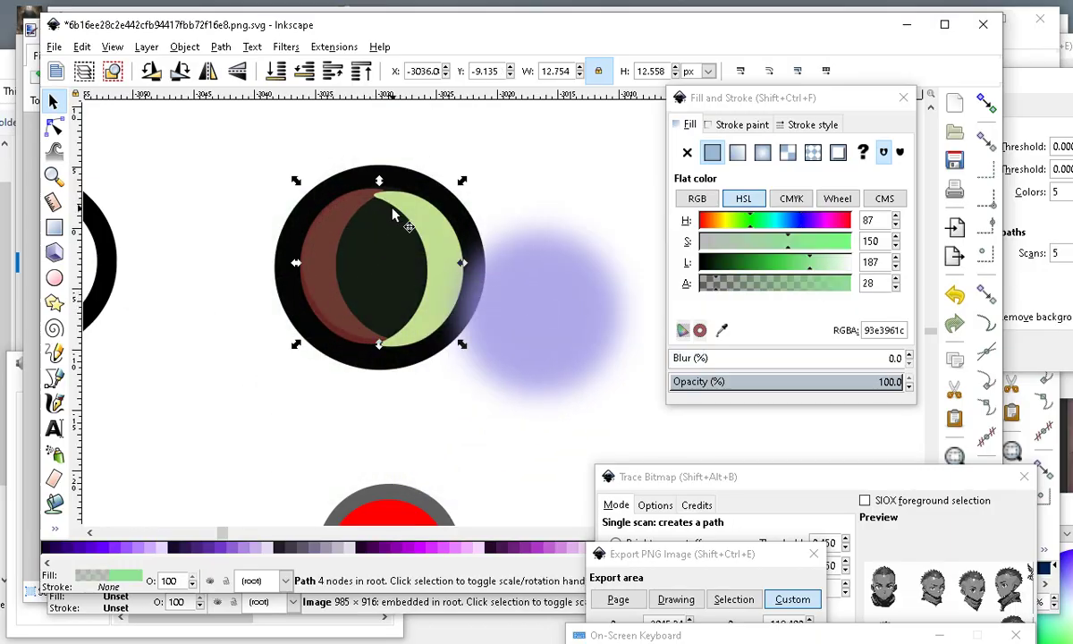
Move the solid black disc out from behind the crescents to the empty area at their lower left.
left_click(337, 182)
left_click_drag(327, 183, 241, 302)
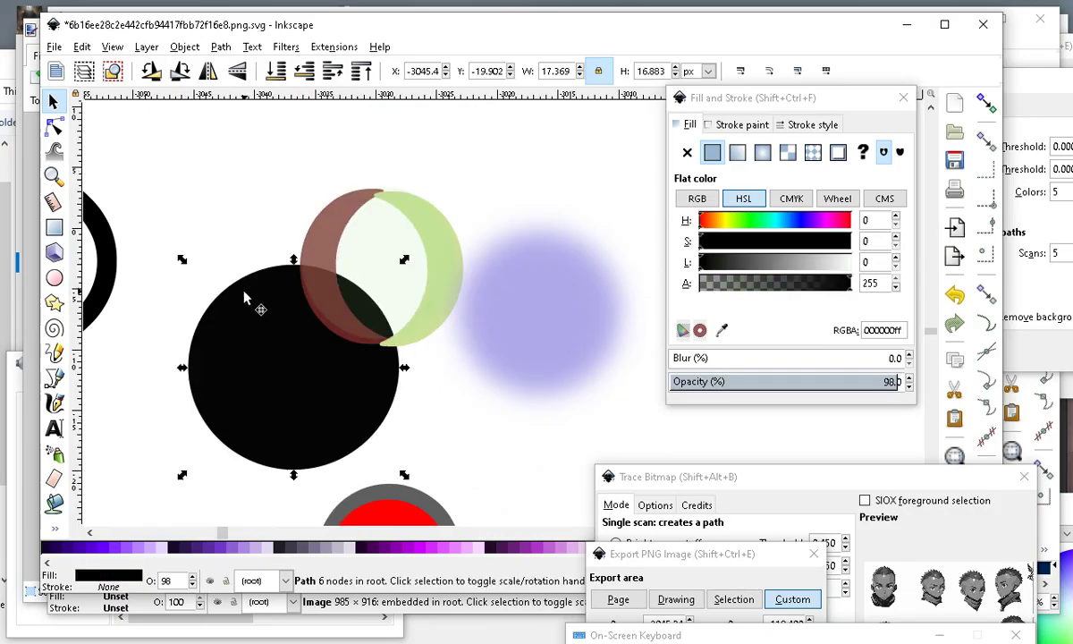
scroll(285, 352, "down", 3)
scroll(294, 349, "up", 5)
scroll(477, 332, "down", 4)
left_click_drag(384, 322, 268, 460)
scroll(545, 295, "up", 1)
Move the blurred purple circle and the pale green circle to the empty area above and right of the crescents.
left_click_drag(550, 300, 575, 132)
left_click(514, 317)
left_click_drag(389, 252, 417, 309)
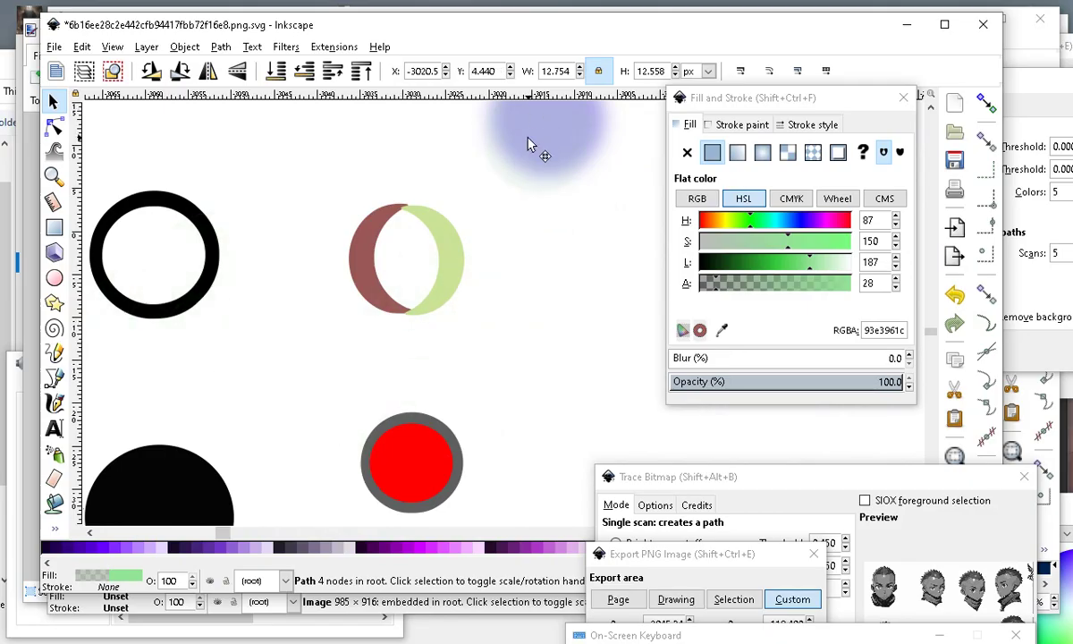
Place the pale green circle at about X -3018.4, Y -0.639 and set its fill lightness to 58 and alpha to 48.
left_click_drag(527, 145, 548, 176)
mouse_move(746, 262)
left_mouse_down()
mouse_move(733, 262)
mouse_move(755, 286)
mouse_move(731, 286)
left_mouse_up()
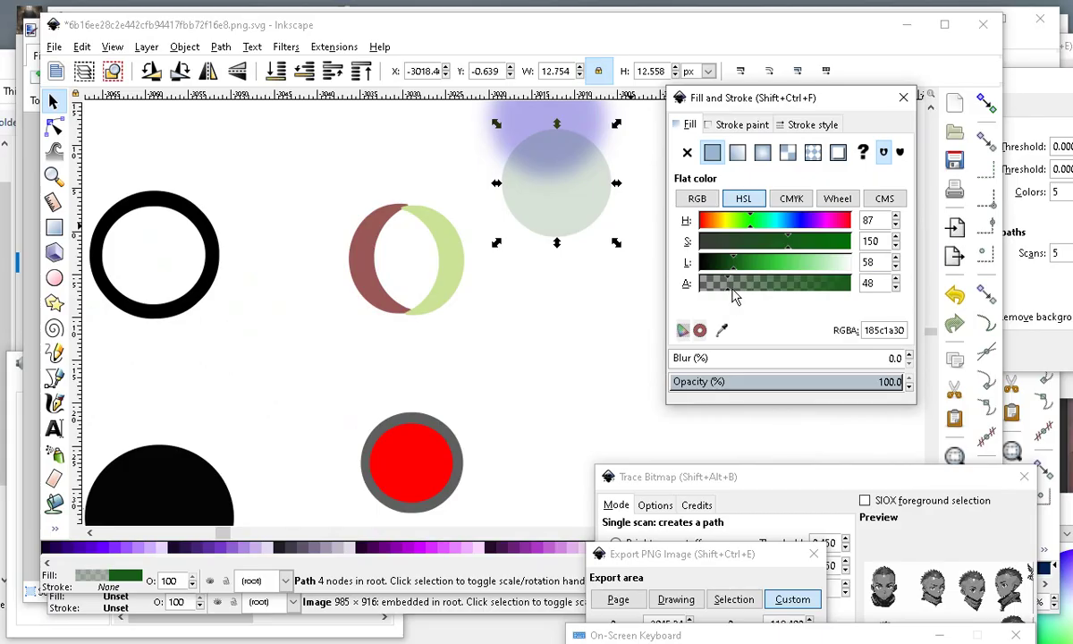
Move the black ring around the red and yellow-green crescents at about X -3036.9, Y -10.852.
left_click_drag(188, 299, 442, 257)
scroll(445, 319, "up", 1, "ctrl")
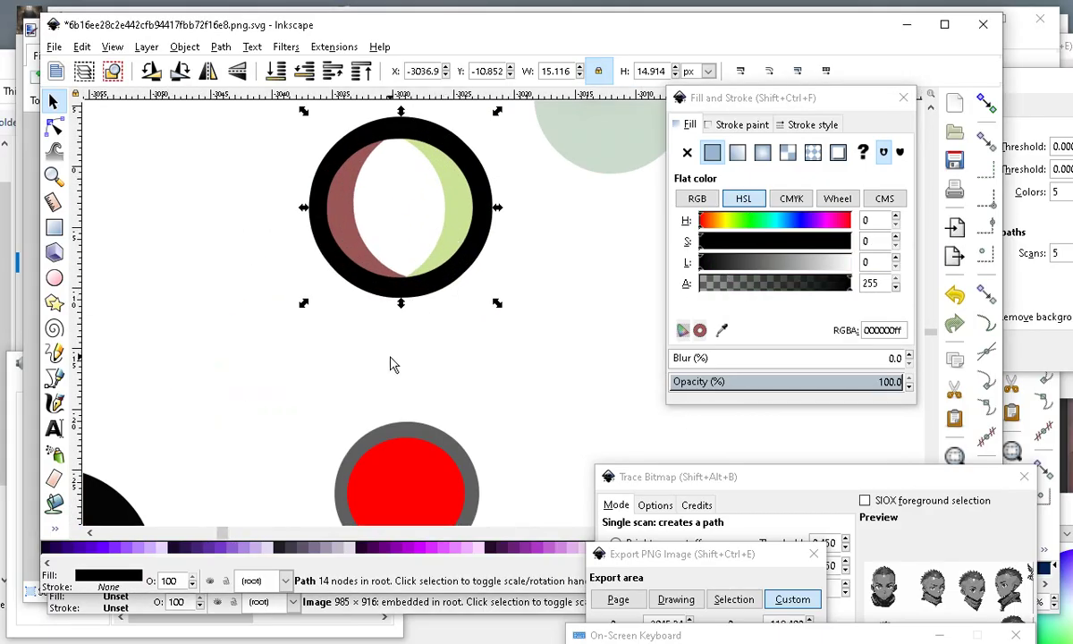
Place the blurred purple circle inside the black ring at about X -3035.3, Y -10.407 and lower it one level.
scroll(394, 340, "down", 2, "ctrl")
left_click_drag(473, 183, 408, 246)
scroll(398, 248, "up", 2, "ctrl")
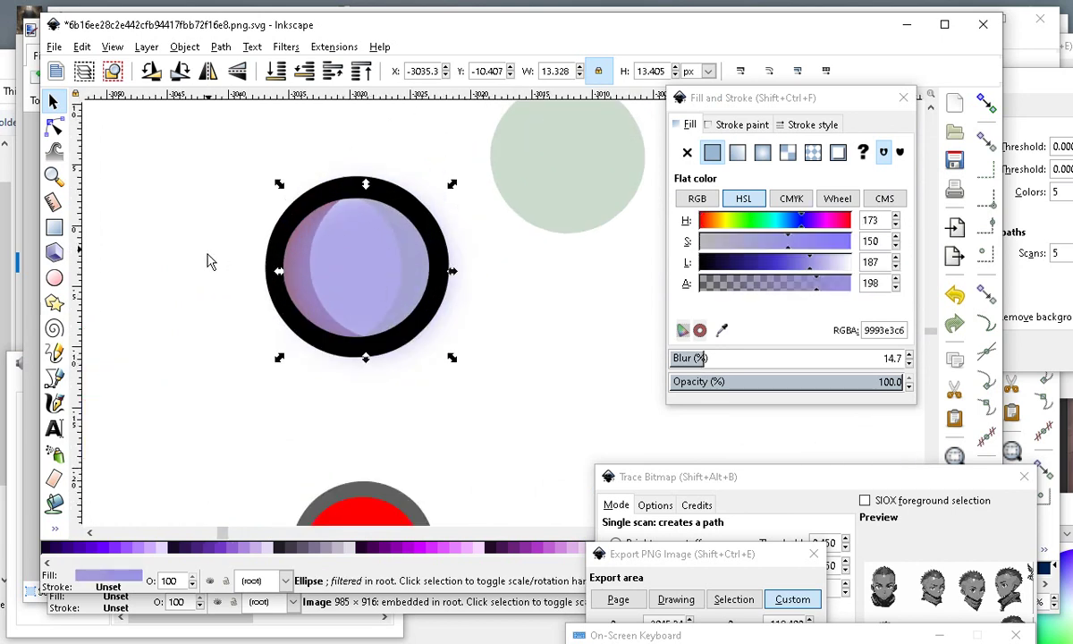
scroll(351, 257, "up", 2, "ctrl")
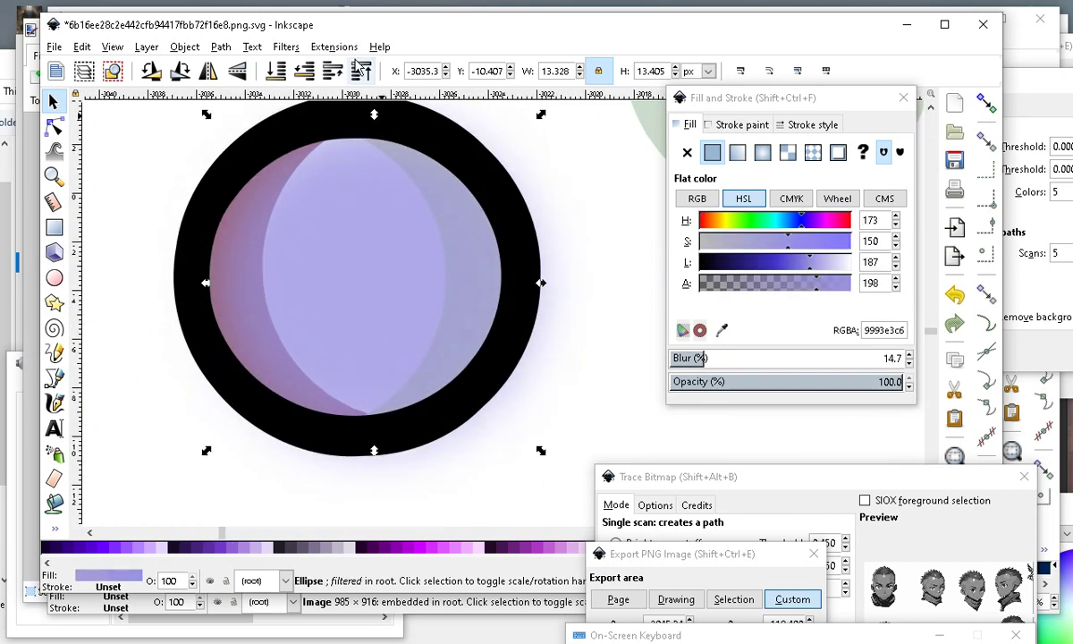
left_click(301, 74)
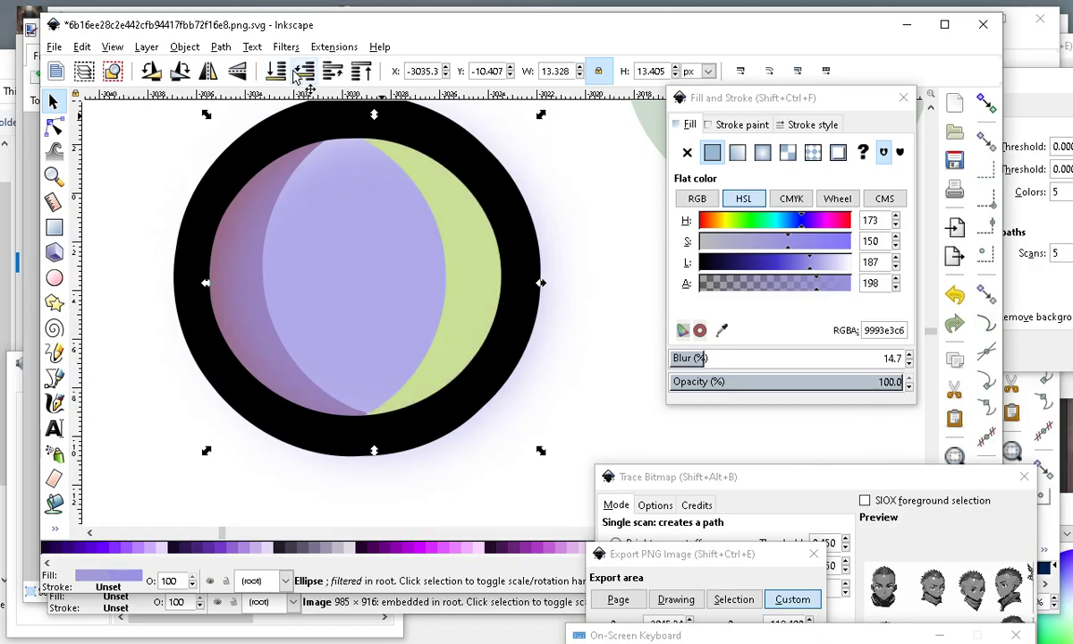
Blur the yellow-green crescent inside the black ring by 11.5%.
left_click(465, 289)
scroll(456, 277, "down", 3, "ctrl")
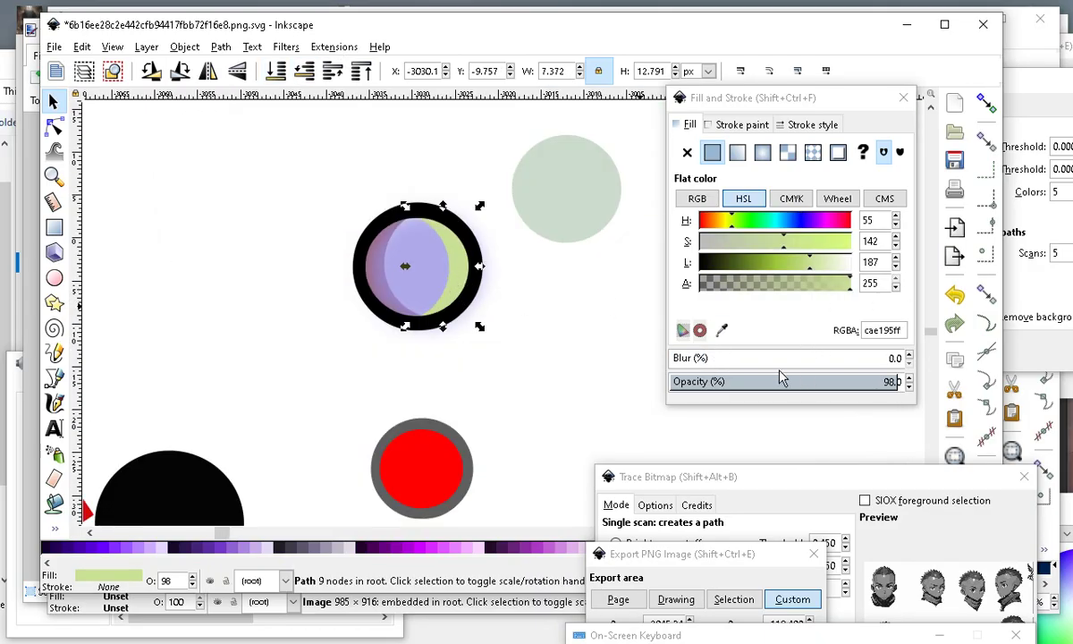
left_click(696, 357)
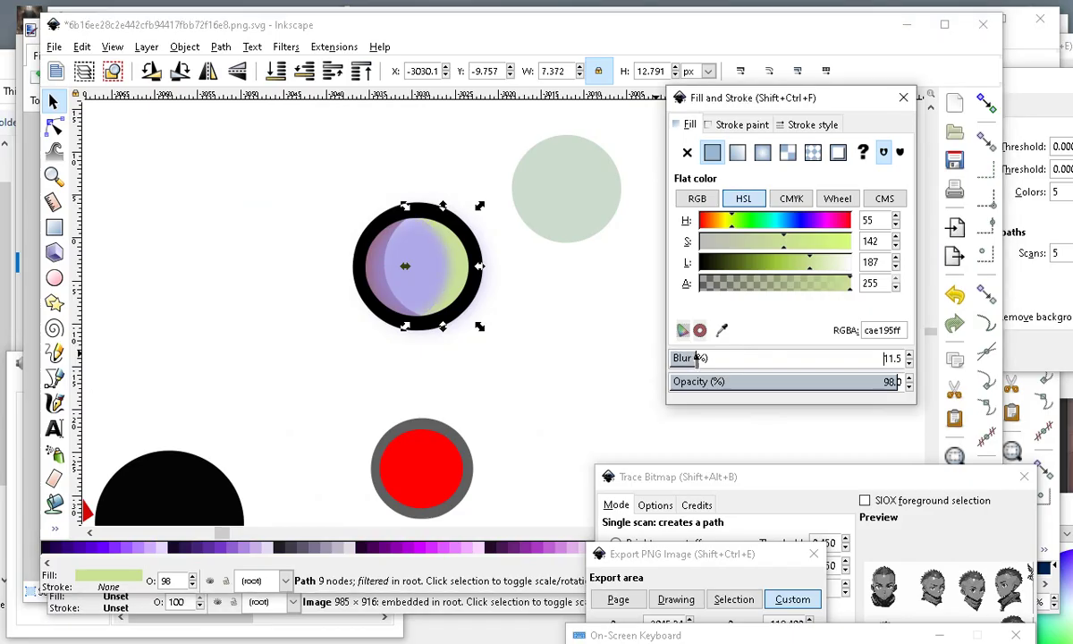
Shift the blurred purple circle down and right out of the ring, and blur the red crescent by 12.2%.
scroll(411, 277, "up", 3, "ctrl")
left_click(328, 211)
left_click_drag(347, 228, 403, 339)
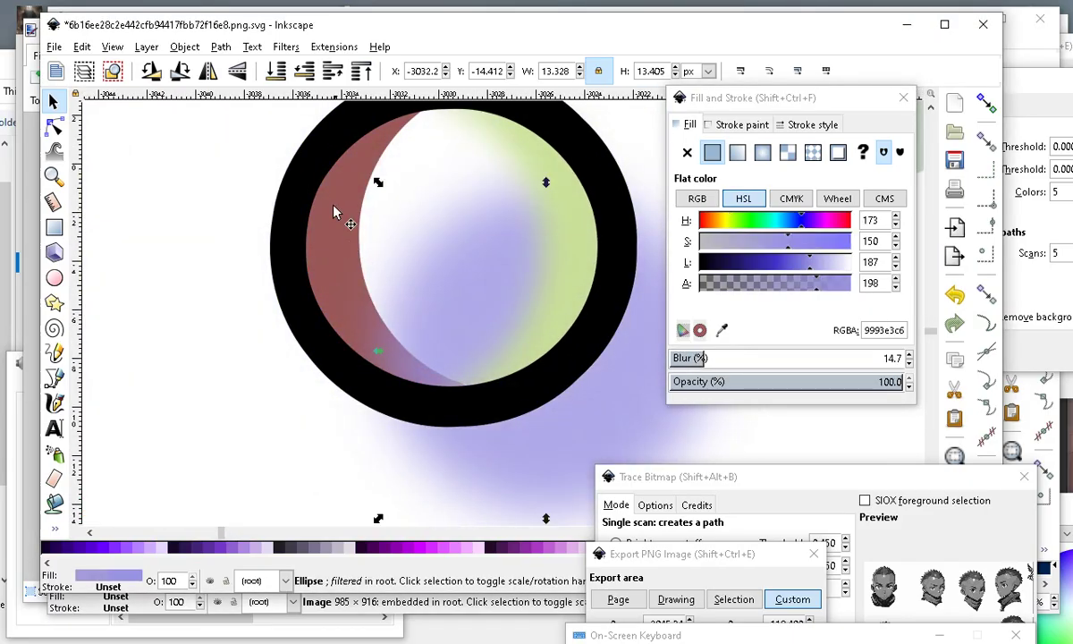
left_click(349, 243)
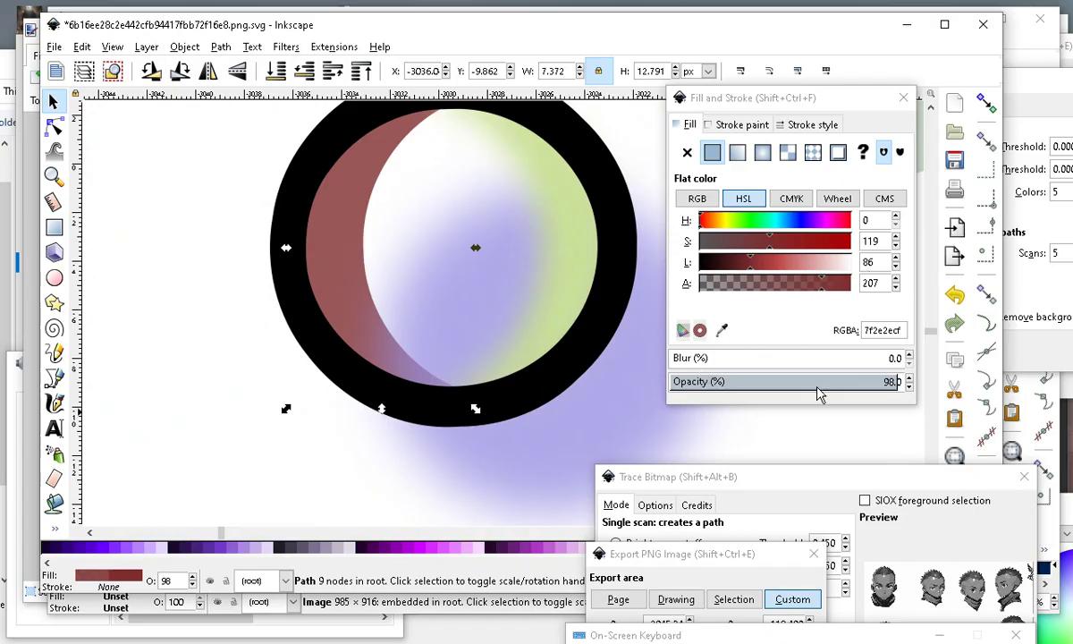
left_click(679, 357)
scroll(426, 294, "down", 2, "ctrl")
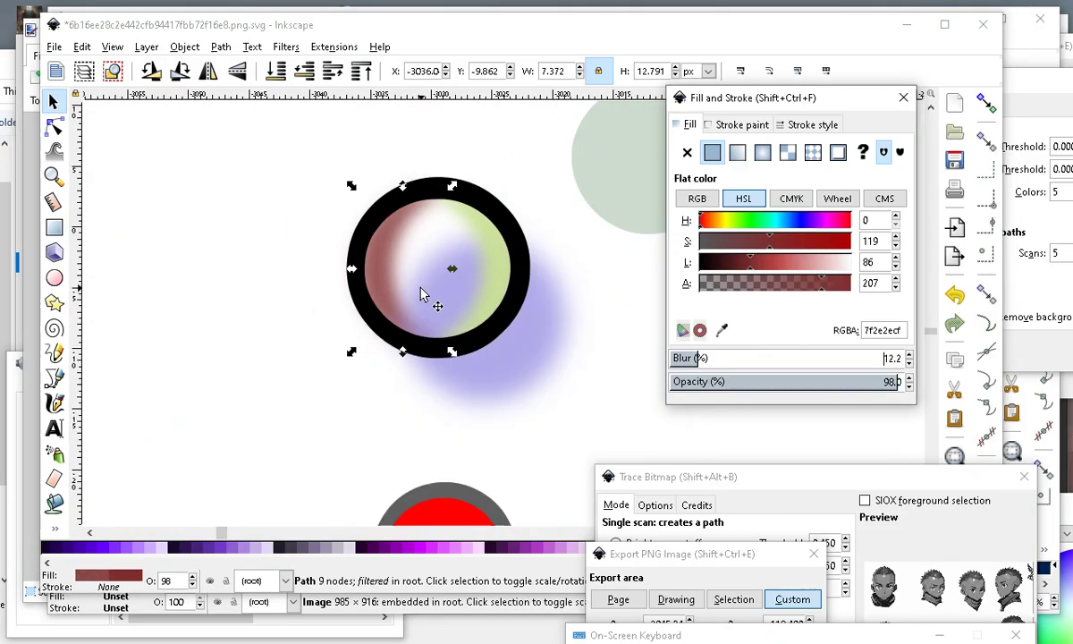
Move the blurred purple circle back between the two crescents and send it to the bottom of the stack.
scroll(467, 371, "up", 2, "ctrl")
scroll(451, 345, "down", 1, "ctrl")
left_click(451, 344, "alt")
left_click_drag(452, 344, 448, 271)
left_click(276, 71)
scroll(395, 373, "down", 3, "ctrl")
scroll(508, 287, "up", 4, "ctrl")
left_click_drag(440, 309, 466, 371)
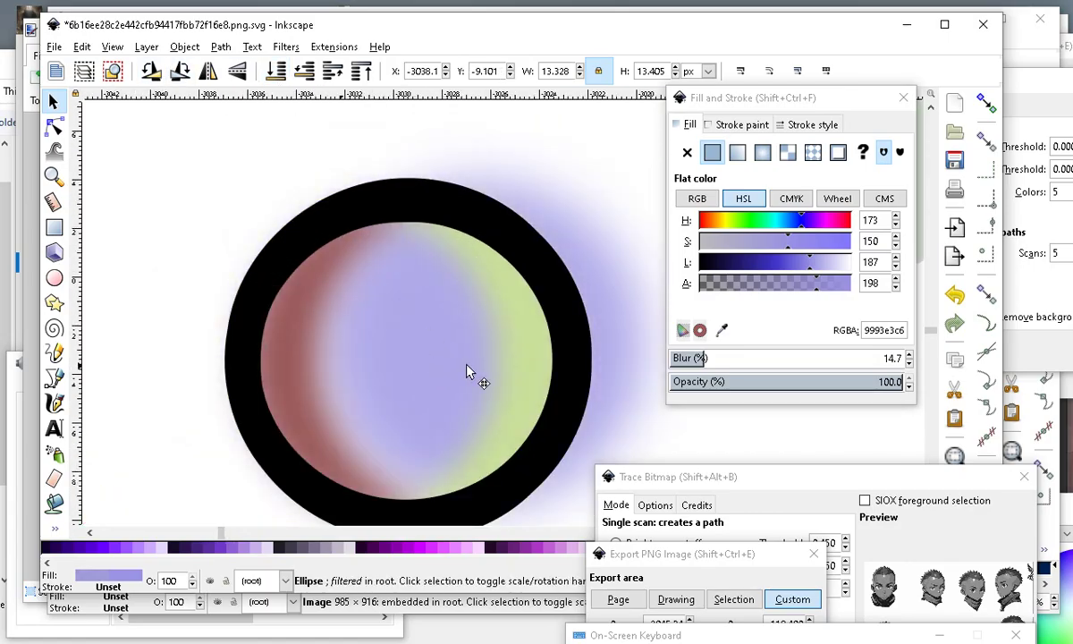
Nudge the red crescent to about X -3036.4, Y -10.138 and the yellow-green one to X -3029.7, Y -10.309, blurring the latter by 12.6%.
left_click(318, 342)
left_click_drag(320, 344, 292, 347)
left_click_drag(540, 365, 549, 402)
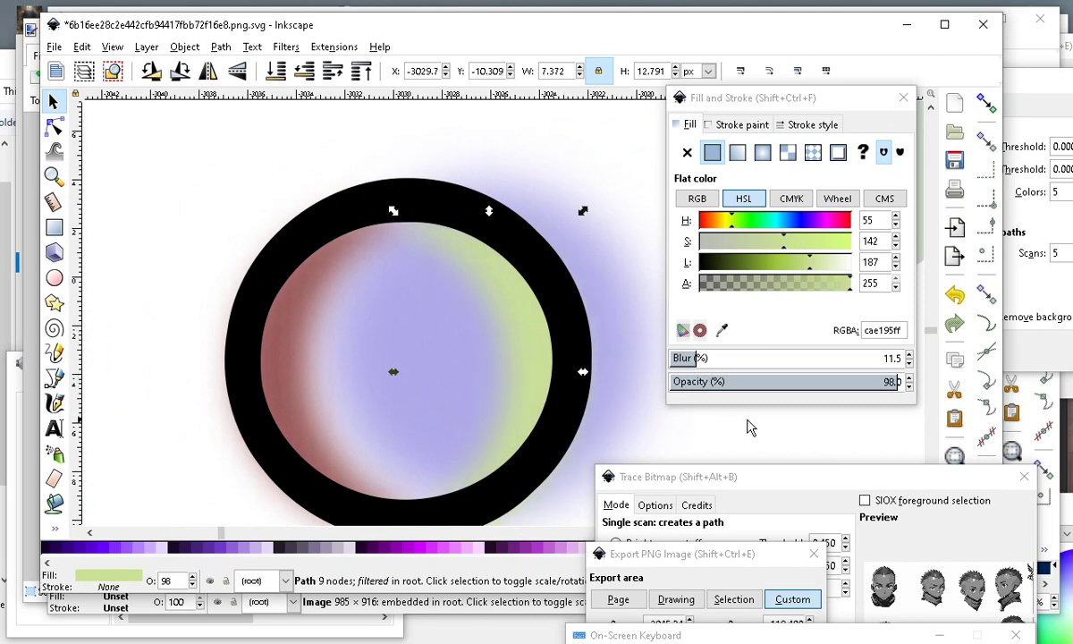
mouse_move(700, 358)
left_mouse_down()
mouse_move(736, 358)
mouse_move(666, 359)
mouse_move(700, 361)
left_mouse_up()
scroll(396, 300, "down", 3)
scroll(441, 345, "up", 1)
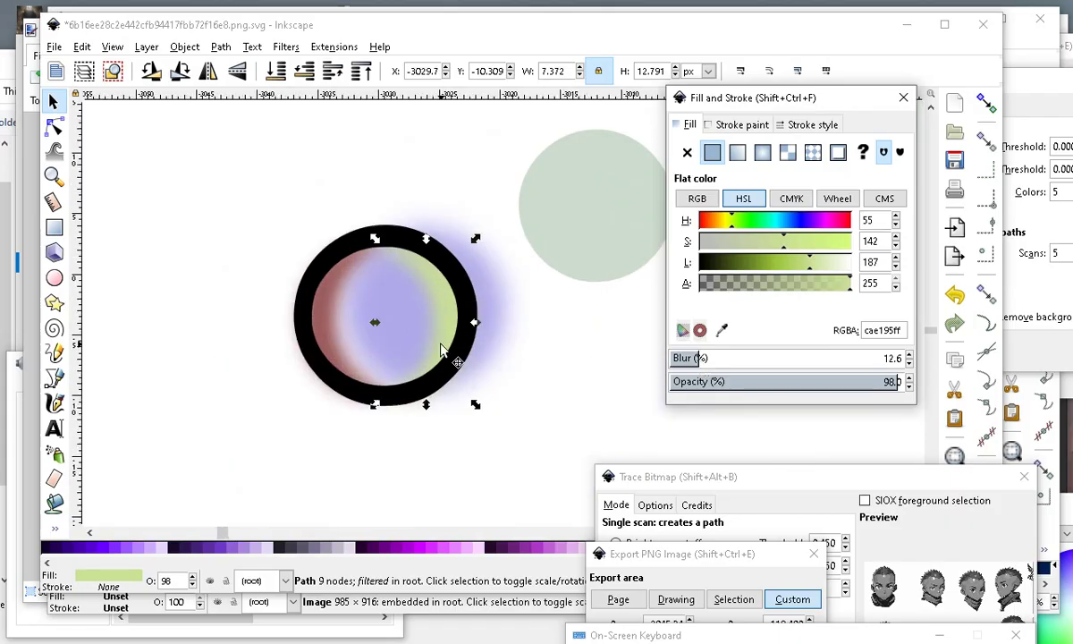
Shrink and reposition the blurred purple circle so its glow stays within the black ring.
left_click(497, 283)
left_click_drag(495, 282, 470, 297)
scroll(386, 222, "up", 1)
left_click_drag(533, 235, 504, 265)
left_click_drag(339, 441, 356, 378)
Centre the pale green circle inside the black ring and scale it down to about 9.516 × 9.370 px.
left_click_drag(627, 211, 326, 362)
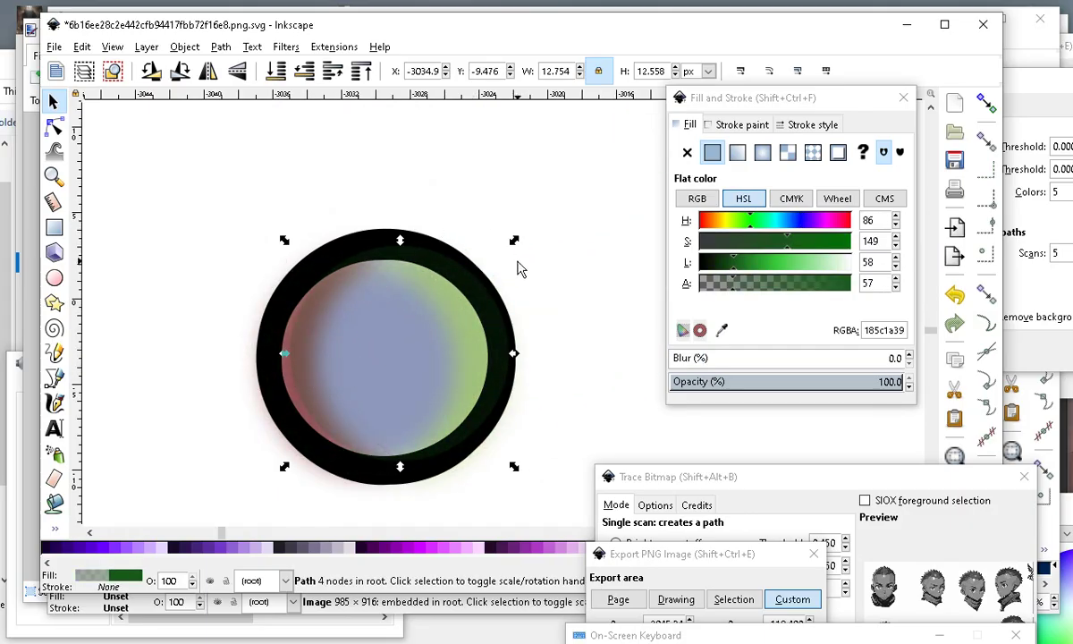
left_click_drag(511, 236, 471, 277)
mouse_move(372, 344)
left_mouse_down()
mouse_move(386, 328)
mouse_move(362, 332)
mouse_move(386, 338)
left_mouse_up()
left_click_drag(489, 267, 469, 282)
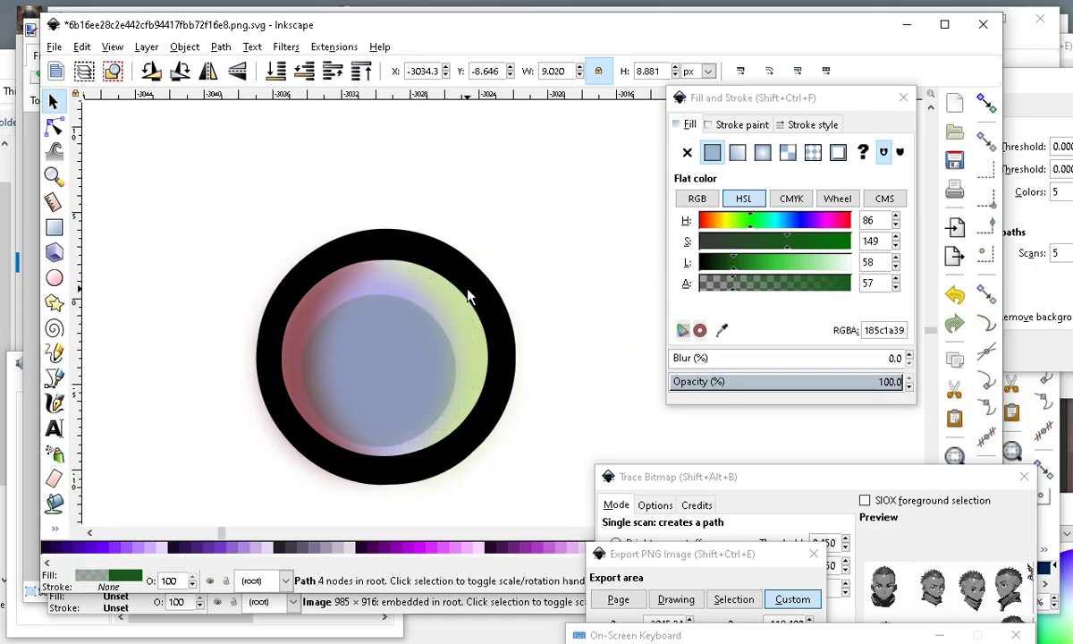
left_click_drag(382, 374, 389, 362)
scroll(464, 379, "down", 4)
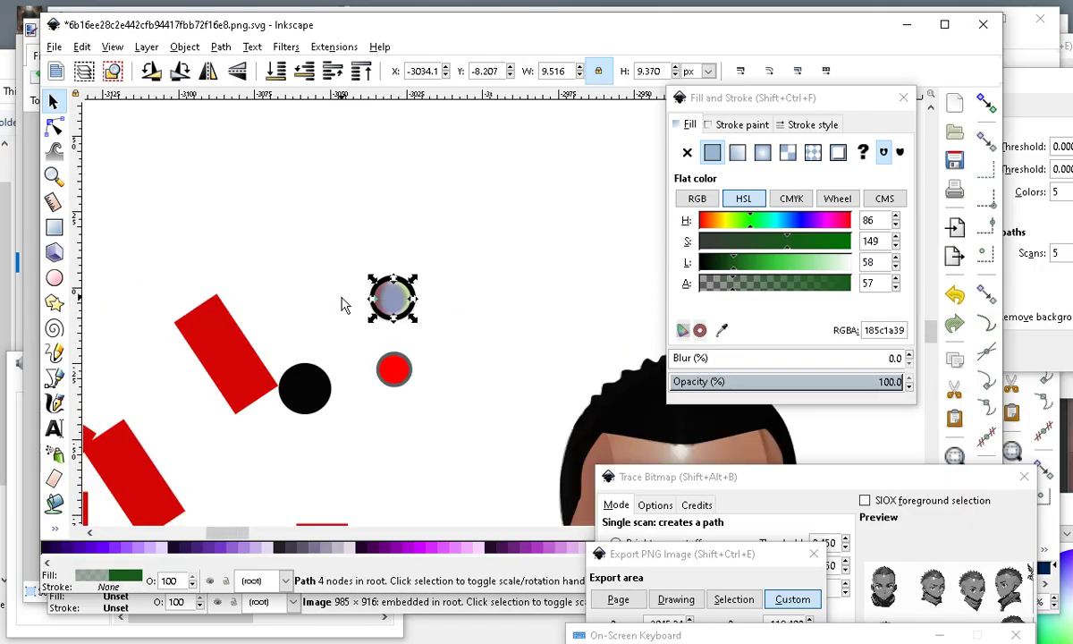
scroll(371, 295, "up", 3)
scroll(388, 460, "up", 1)
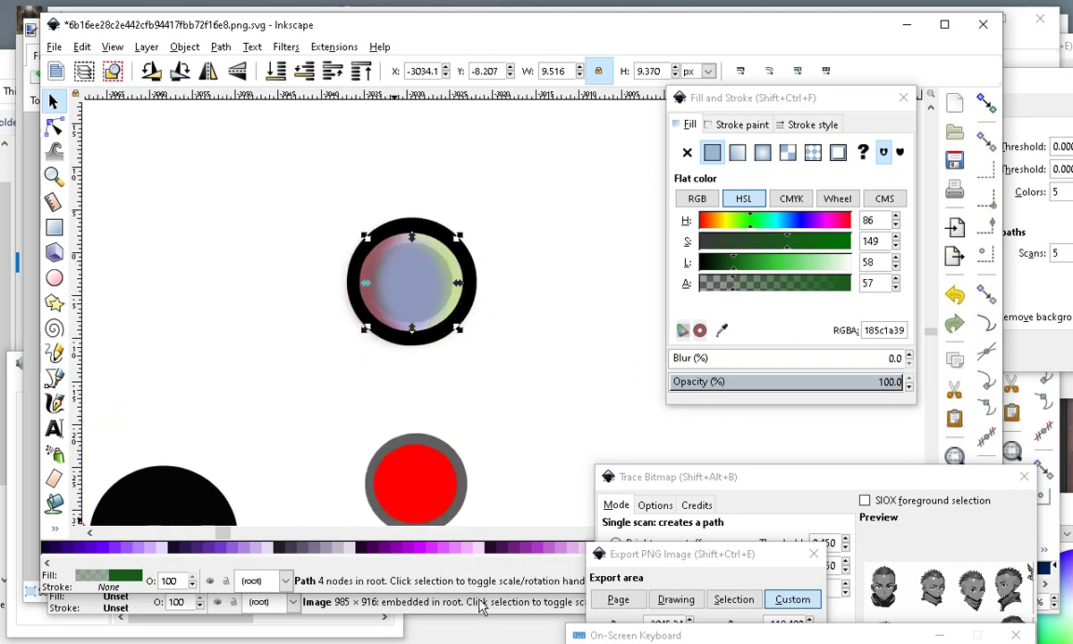
Move the red circle off the grey one to about X -3018.2, Y -9.700, beside the ring, and blur it by 44.2%.
left_click(436, 512)
left_click_drag(429, 471, 568, 280)
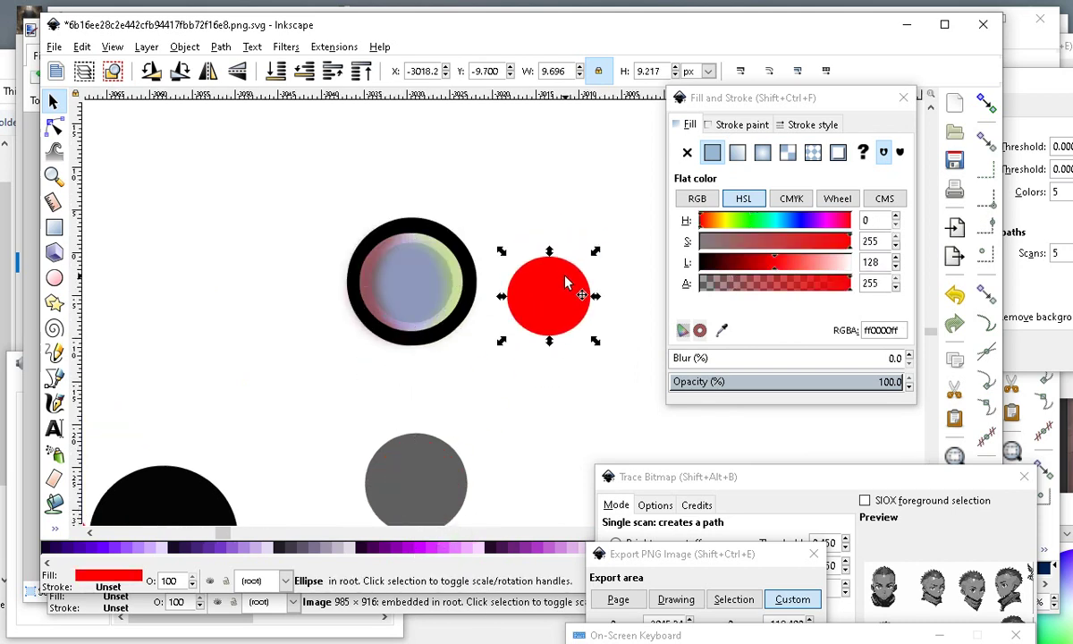
scroll(417, 244, "up", 2)
scroll(432, 291, "down", 3)
scroll(510, 322, "up", 2)
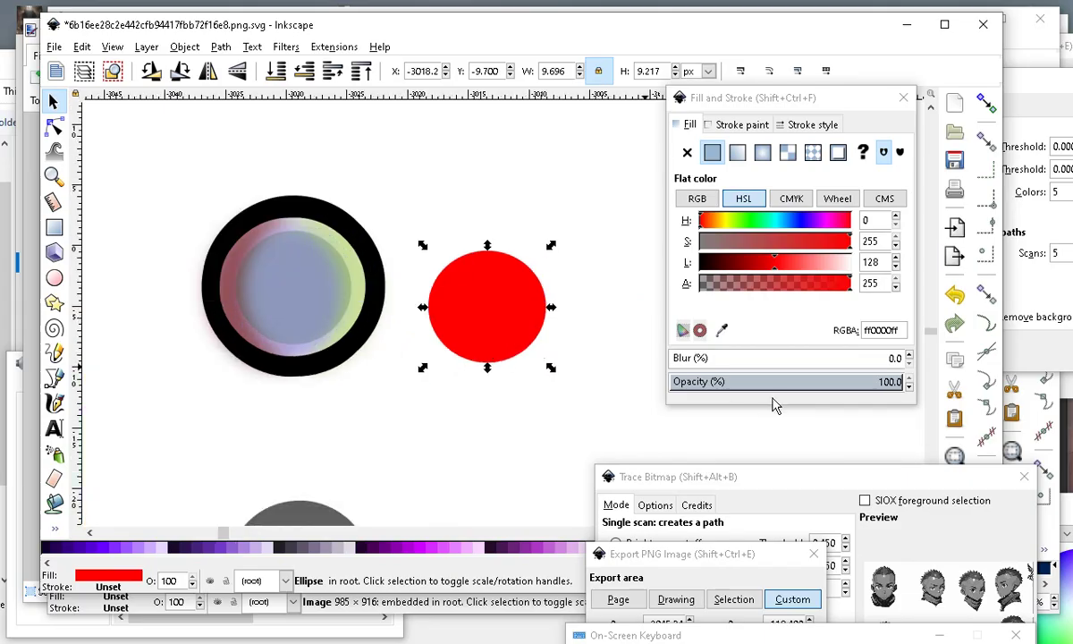
mouse_move(688, 359)
left_mouse_down()
mouse_move(751, 367)
mouse_move(771, 381)
left_mouse_up()
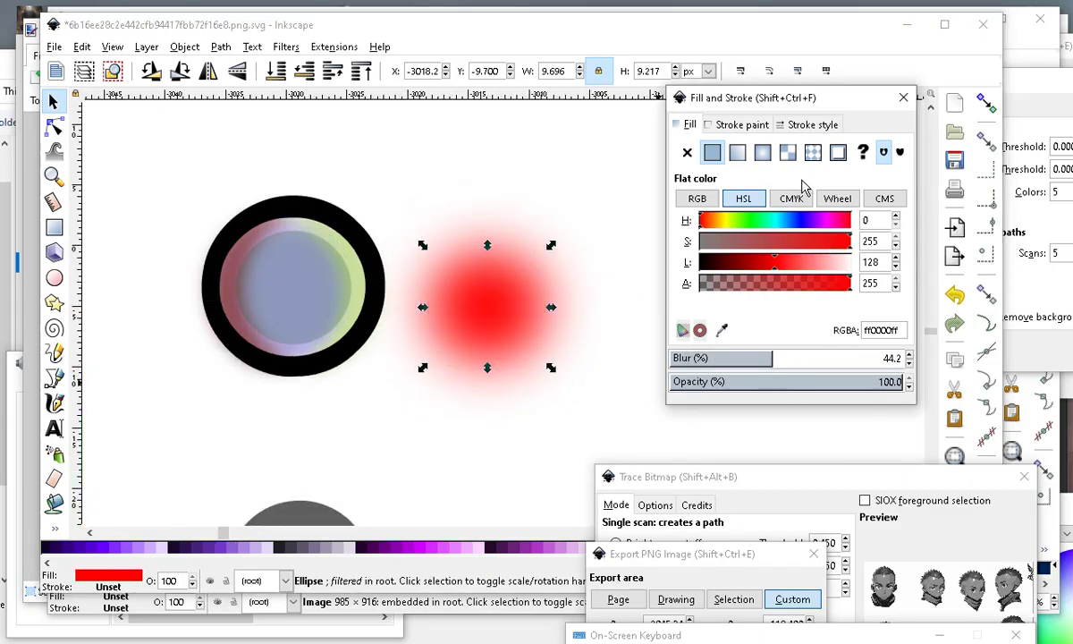
Recolour the blurred red circle to hue 128 with alpha 85 and place it inside the ring at about X -3035.7, Y -9.355.
left_click(797, 222)
left_click(776, 222)
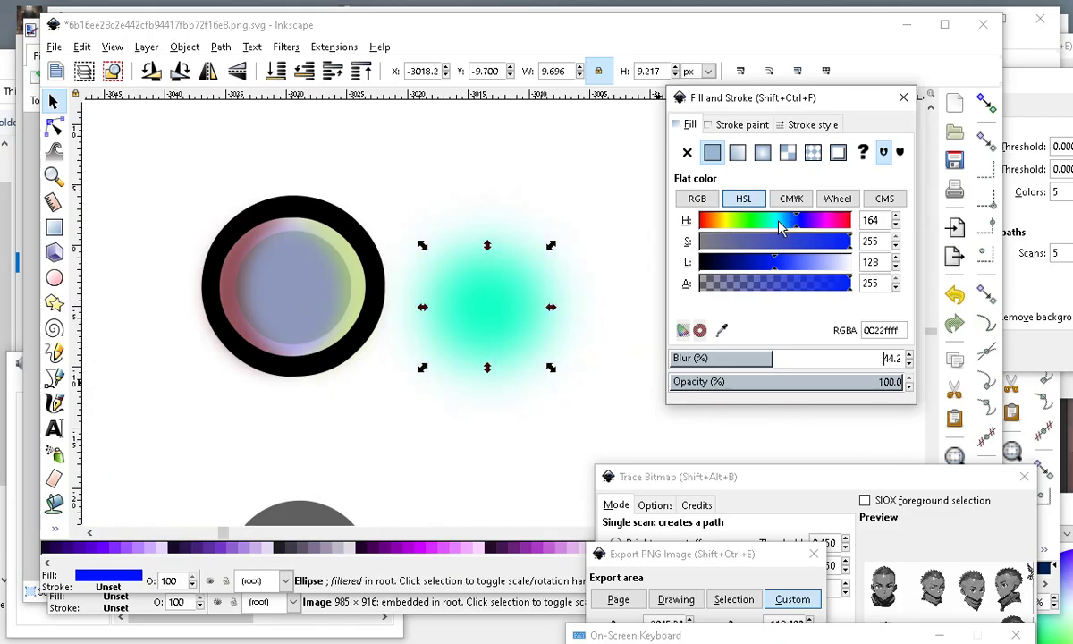
left_click_drag(488, 305, 542, 363)
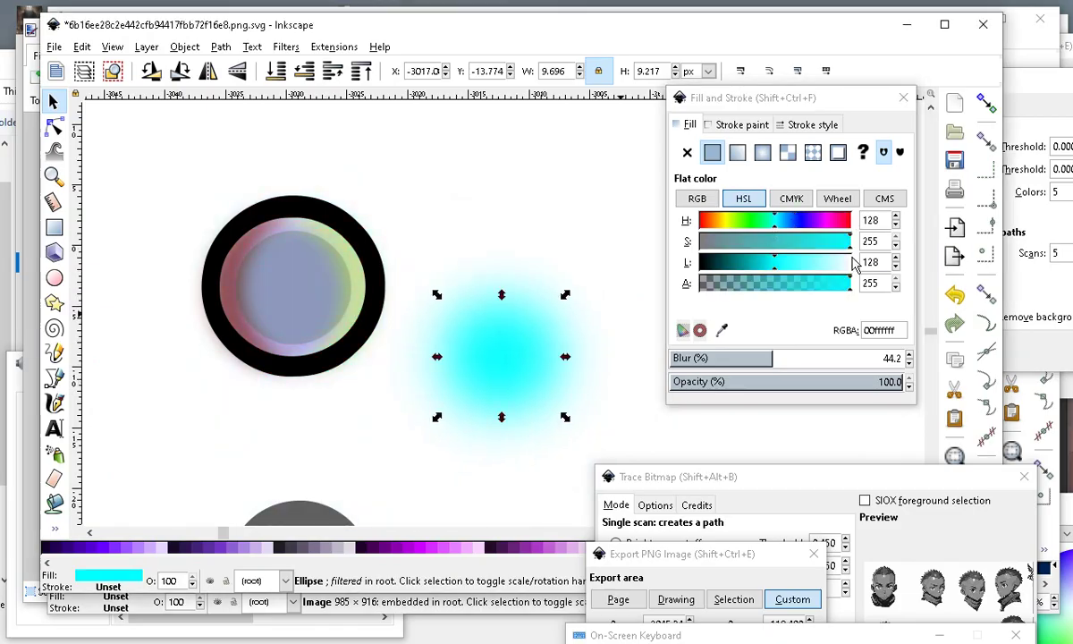
left_click(753, 286)
left_click_drag(458, 359, 261, 293)
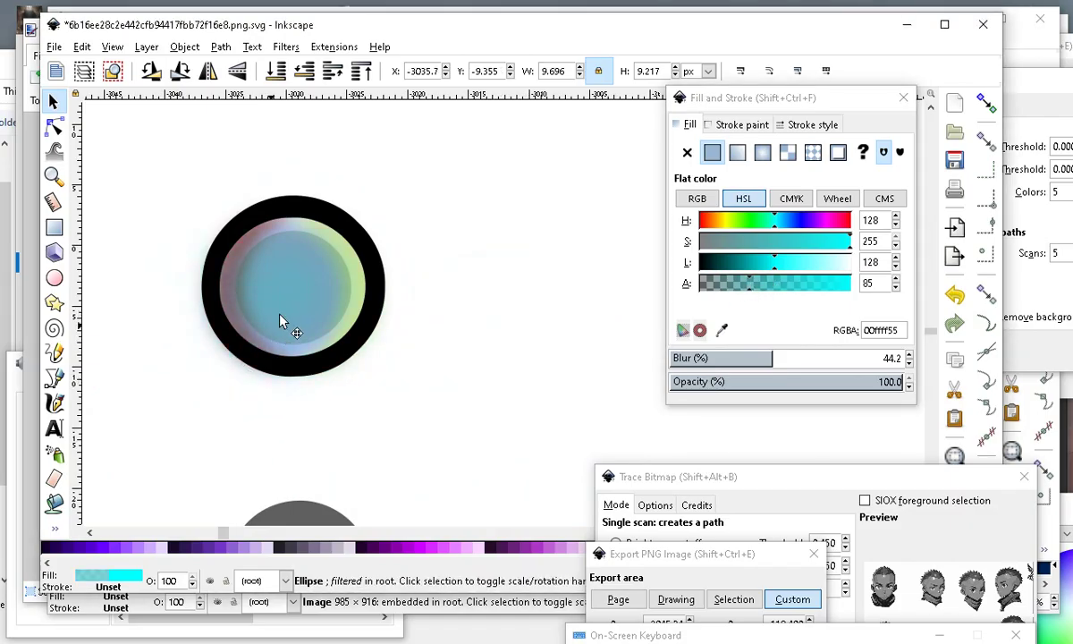
Move the pale green circle out to the left of the ring and raise the red crescent one level.
scroll(572, 288, "down", 2)
scroll(436, 274, "up", 4)
left_click_drag(429, 321, 146, 332)
left_click(354, 314)
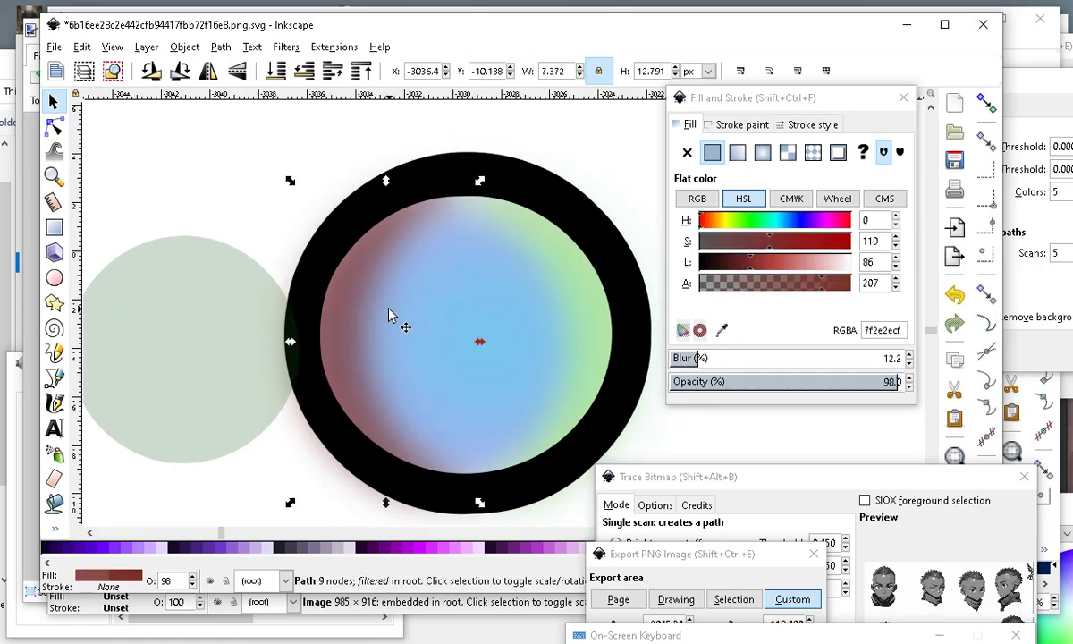
left_click(334, 72)
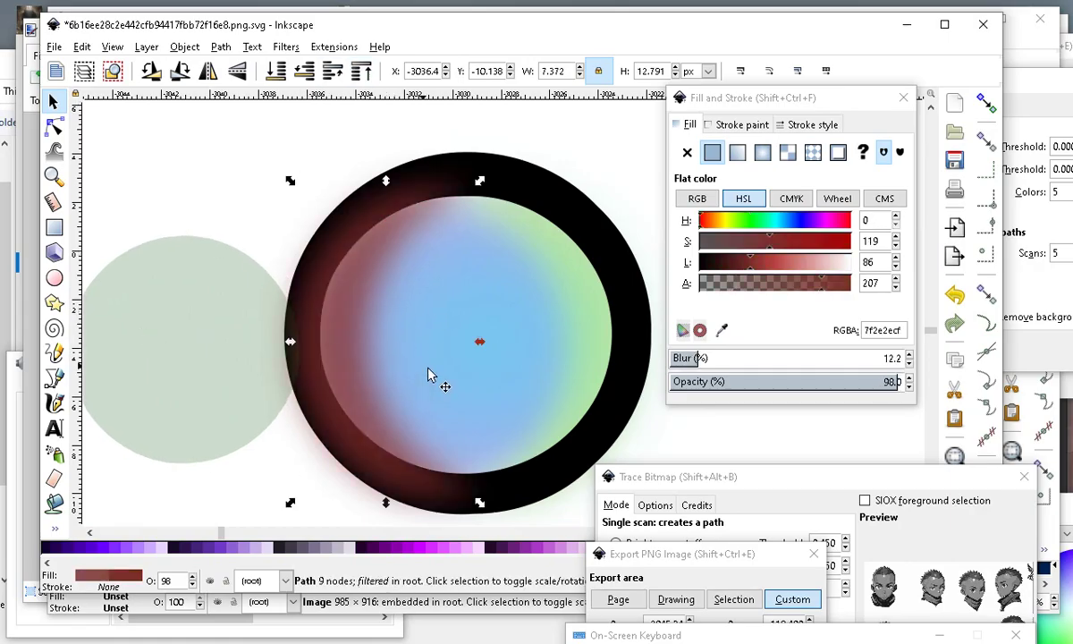
Move the pale green circle back over the iris at about X -3033.9, Y -8.320.
scroll(503, 344, "down", 3)
left_click(532, 409)
scroll(531, 306, "up", 2)
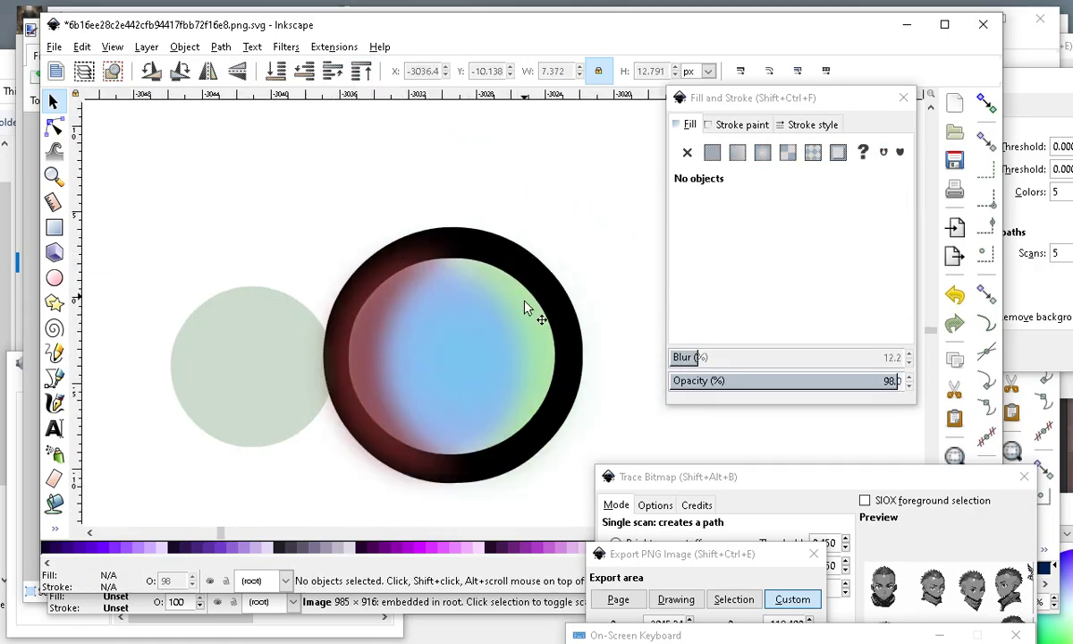
left_click(536, 336)
mouse_move(205, 344)
left_mouse_down()
mouse_move(412, 311)
mouse_move(431, 347)
mouse_move(416, 335)
left_mouse_up()
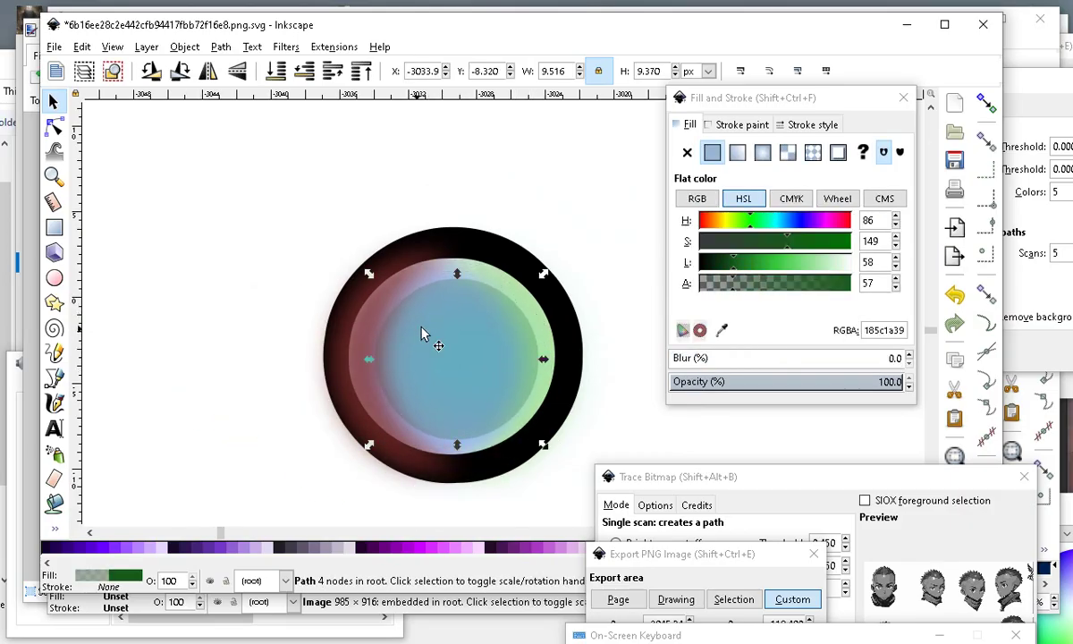
Raise the black ring to the top of the stack and nudge it to about X -3036.7, Y -10.990.
scroll(416, 332, "down", 3)
scroll(362, 259, "up", 3)
left_click(363, 204)
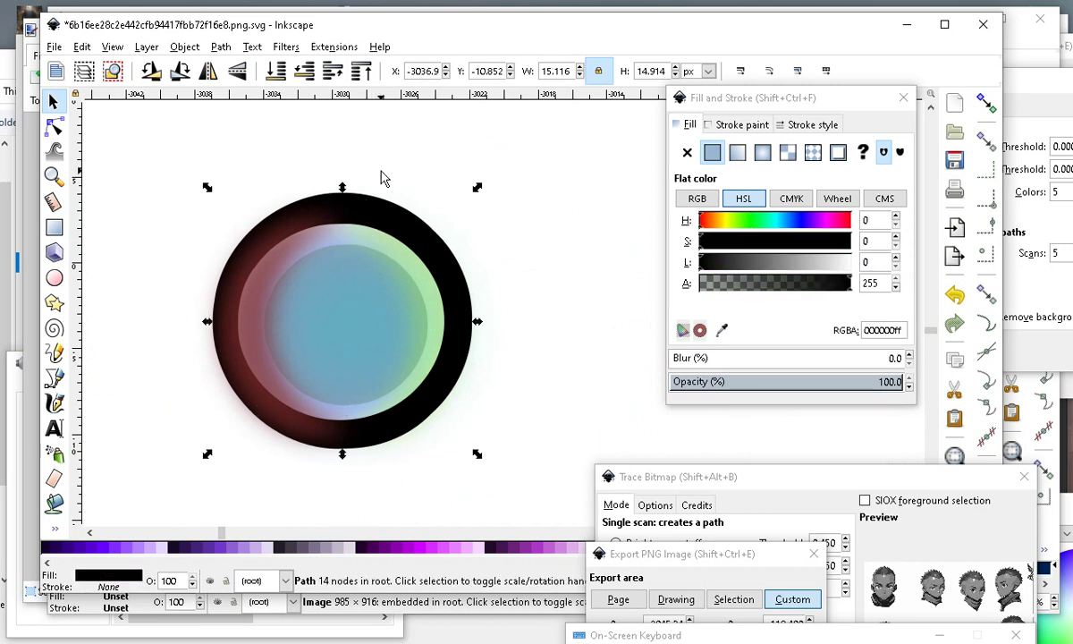
left_click(362, 72)
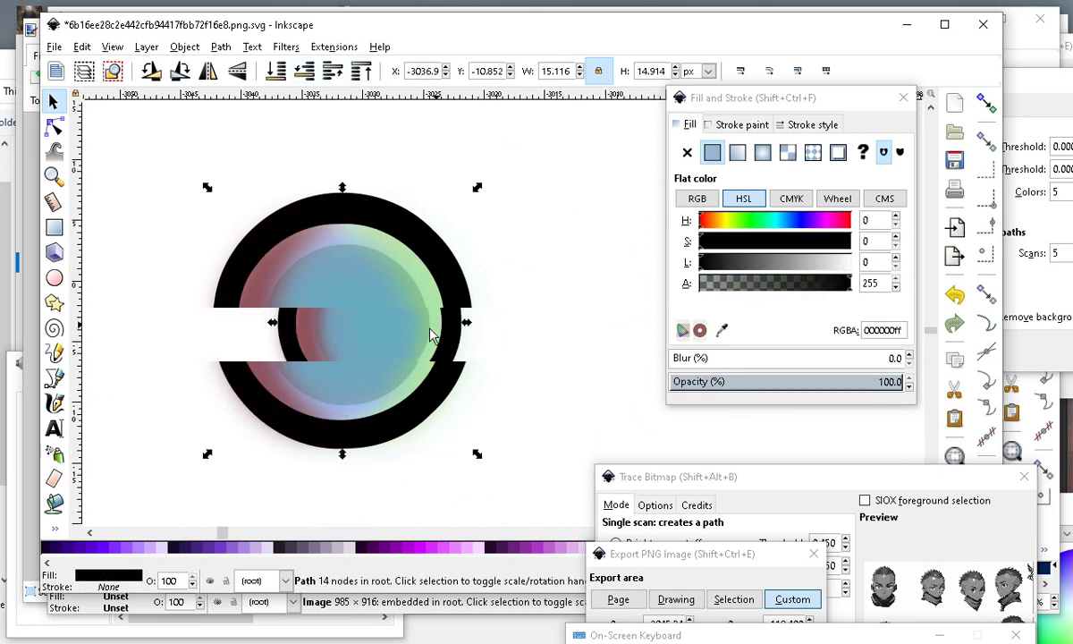
scroll(424, 375, "up", 3)
mouse_move(425, 229)
left_mouse_down()
mouse_move(406, 184)
mouse_move(418, 235)
mouse_move(428, 225)
left_mouse_up()
Enlarge the black ring to about 17.069 × 16.841 px and move it left of the iris to about X -3067.0, Y -15.651.
scroll(443, 189, "down", 5)
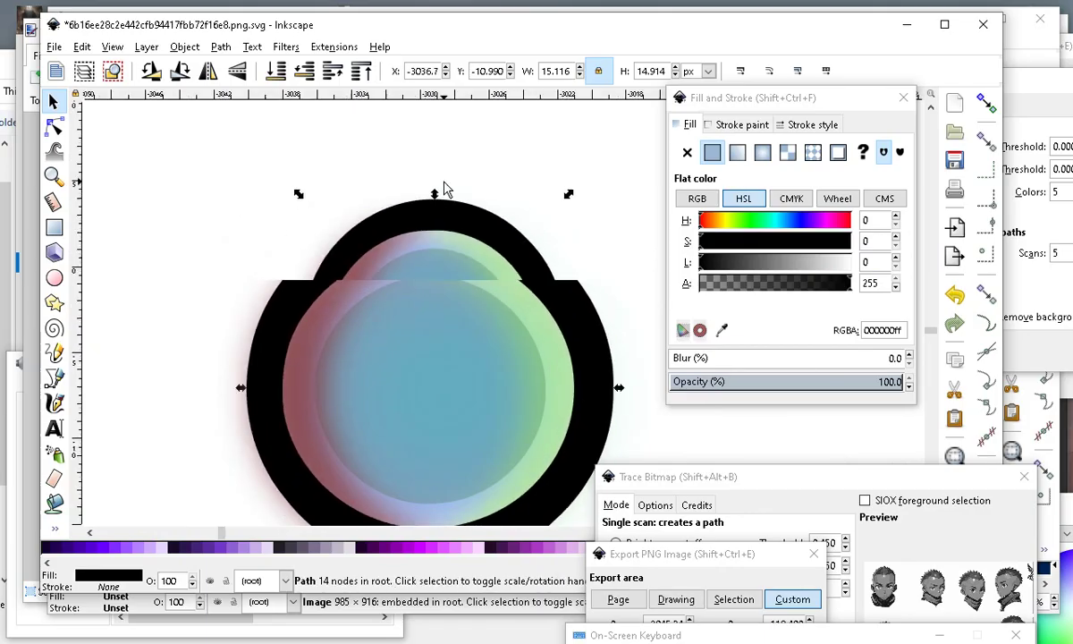
scroll(438, 350, "up", 2)
scroll(385, 366, "down", 4)
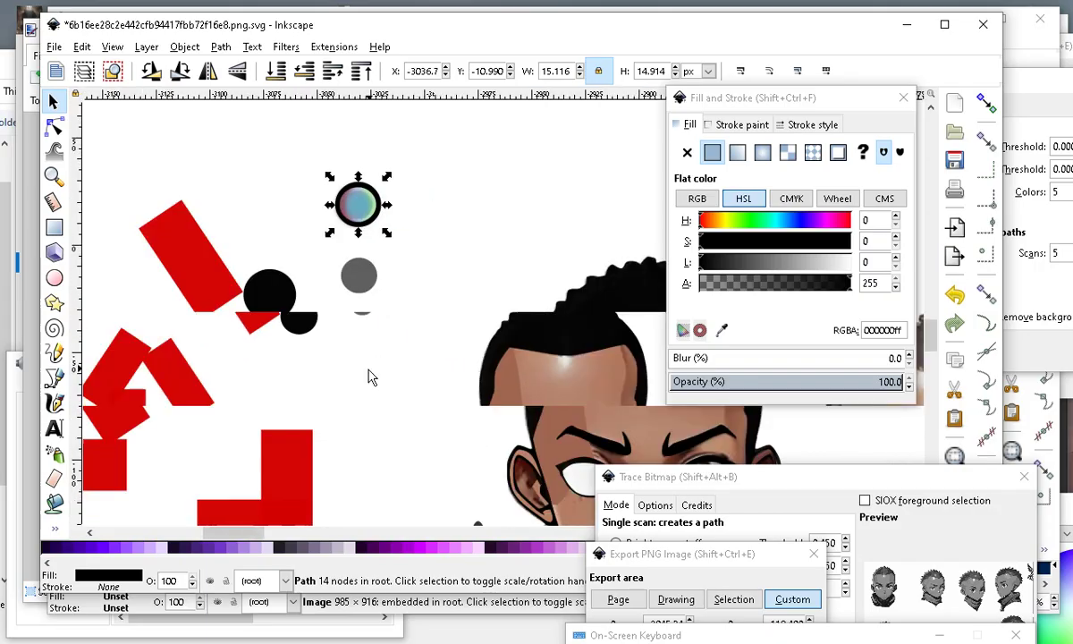
scroll(340, 295, "up", 3)
scroll(395, 398, "up", 5)
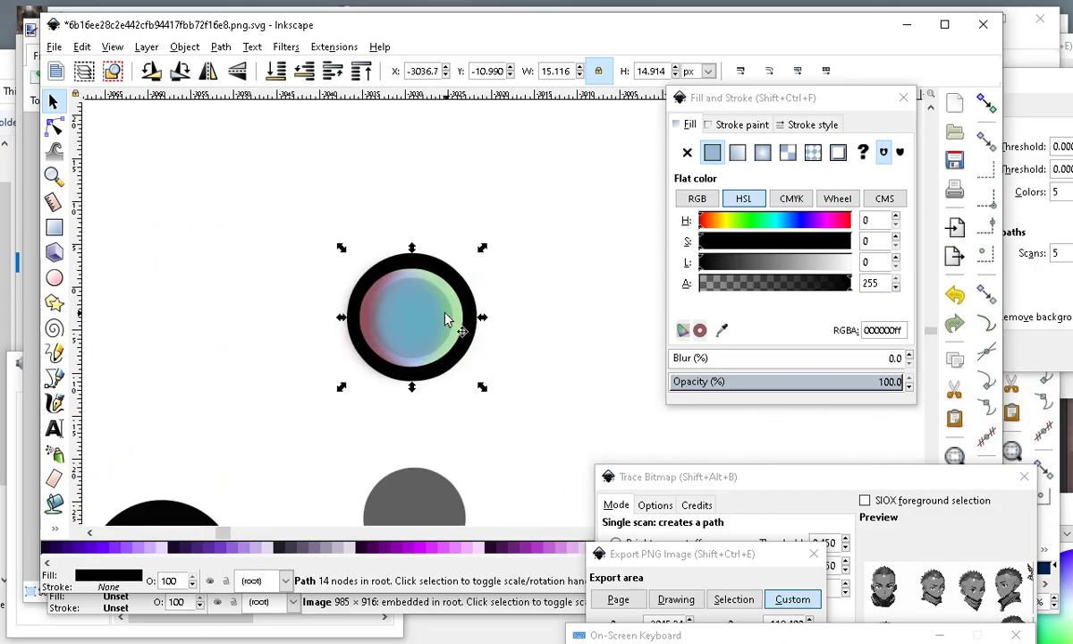
left_click_drag(491, 441, 462, 373)
scroll(542, 259, "down", 2)
left_click_drag(512, 197, 250, 210)
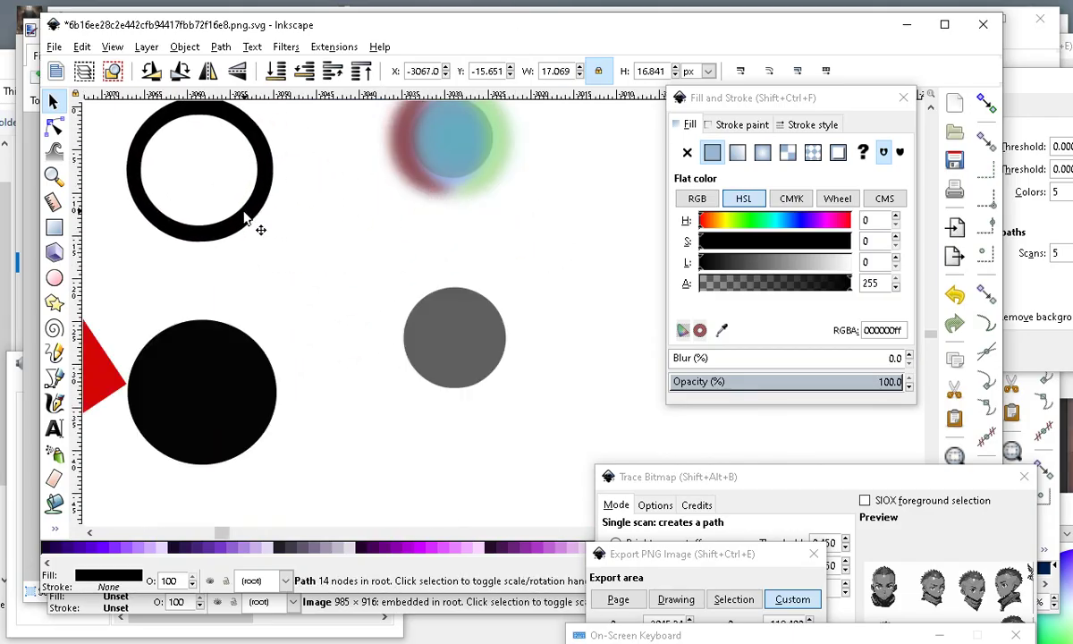
Move the black circle over the grey one below the iris and set its translucent inner circle's fill lightness to 194.
left_click_drag(176, 371, 467, 360)
left_click_drag(434, 319, 497, 348)
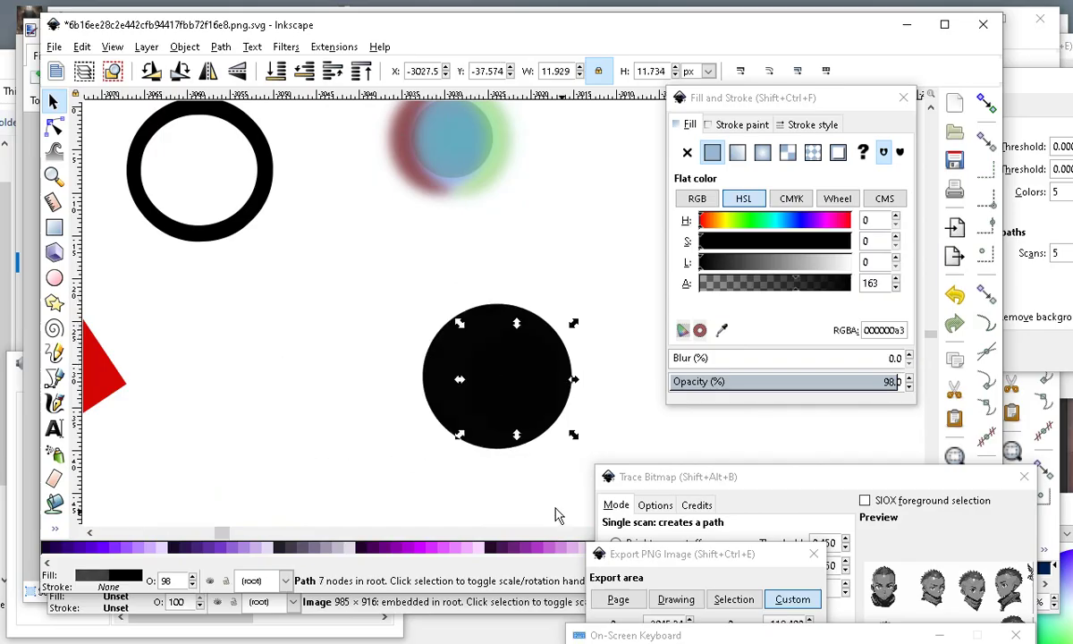
left_click_drag(790, 269, 813, 263)
Resize the inner grey circle to about 13.666 × 13.442 px, centre it in the black circle and set its alpha to 255.
mouse_move(517, 379)
left_mouse_down()
mouse_move(477, 371)
mouse_move(514, 362)
left_mouse_up()
left_click_drag(439, 433, 426, 469)
left_click(546, 370)
left_click_drag(546, 370, 510, 367)
mouse_move(802, 300)
left_mouse_down()
mouse_move(821, 286)
mouse_move(952, 279)
left_mouse_up()
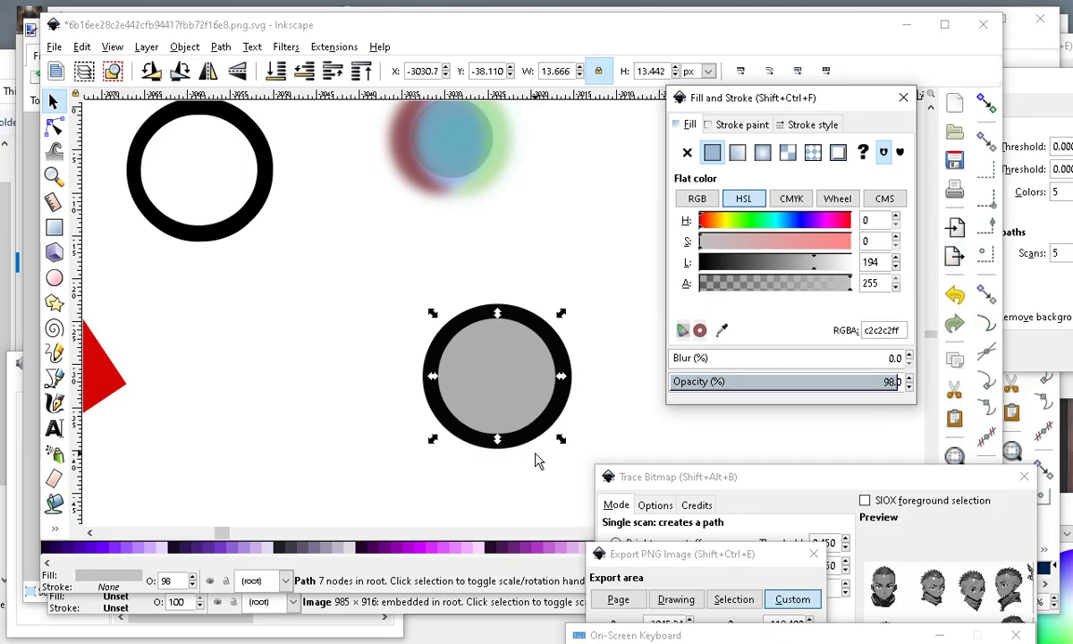
Set the inner grey circle's alpha to 228, enlarge it to about 15.375 × 15.123 px and recentre it within the black circle.
scroll(534, 452, "up", 4)
left_click(517, 498)
scroll(492, 427, "down", 4)
left_click(451, 362)
scroll(522, 451, "up", 2)
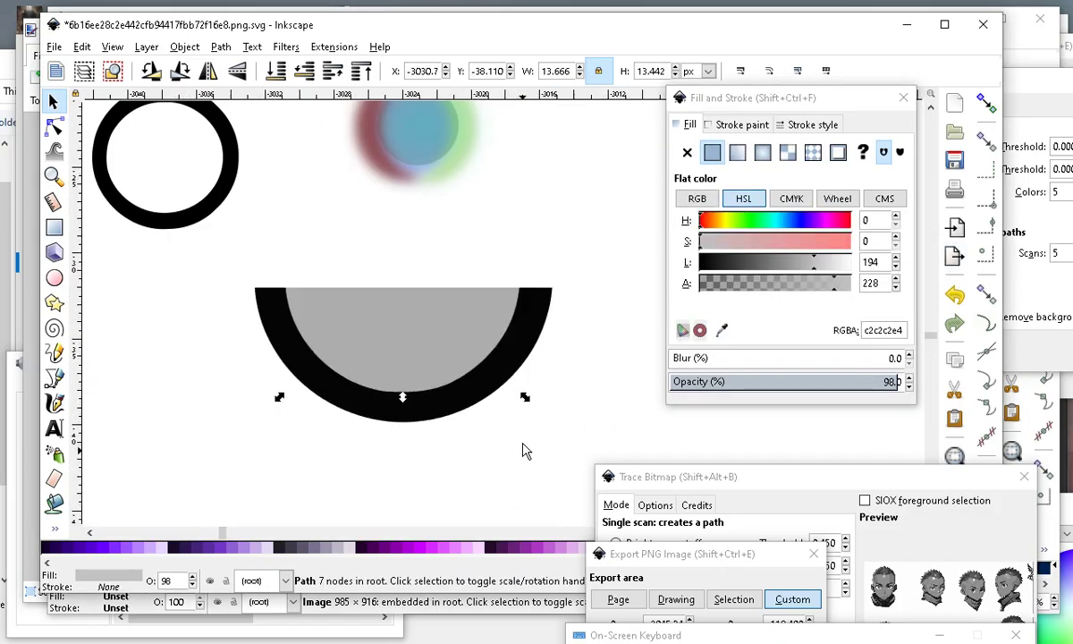
left_click_drag(518, 402, 547, 427)
left_click_drag(366, 264, 332, 233)
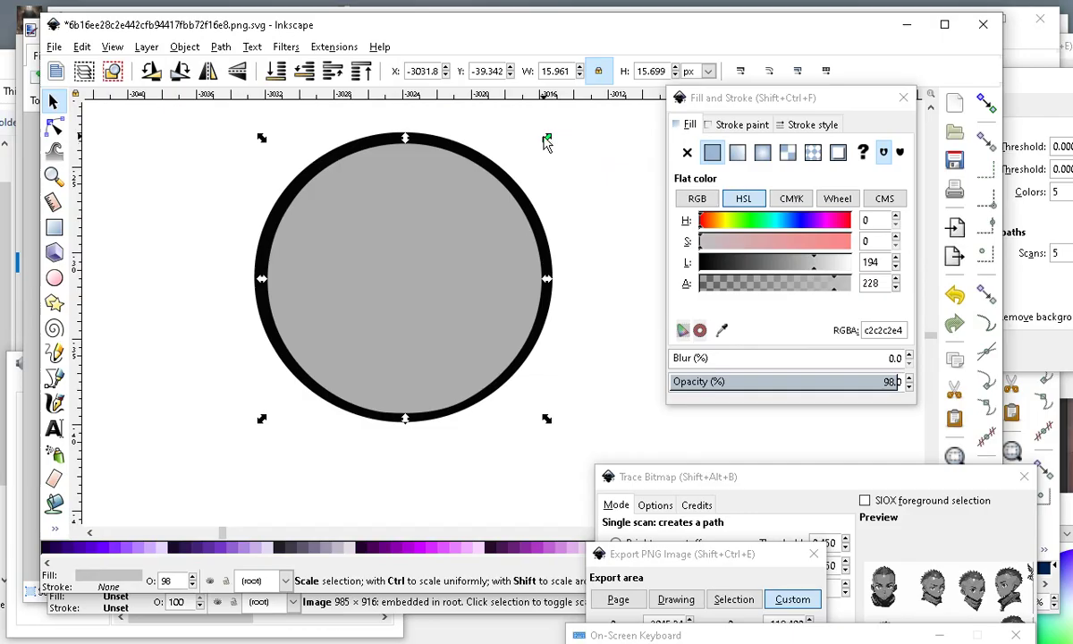
left_click_drag(548, 141, 537, 145)
left_click(445, 280)
left_click_drag(445, 280, 428, 270)
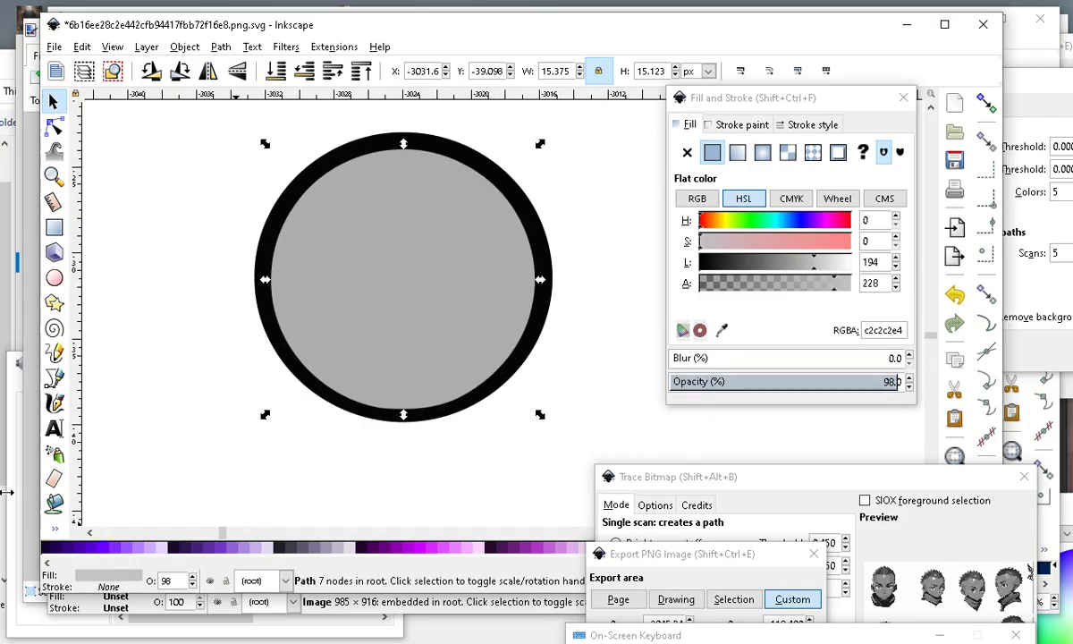
Bucket-fill the black border around the grey circle with the current grey, and return to the selection tool.
left_click(56, 505)
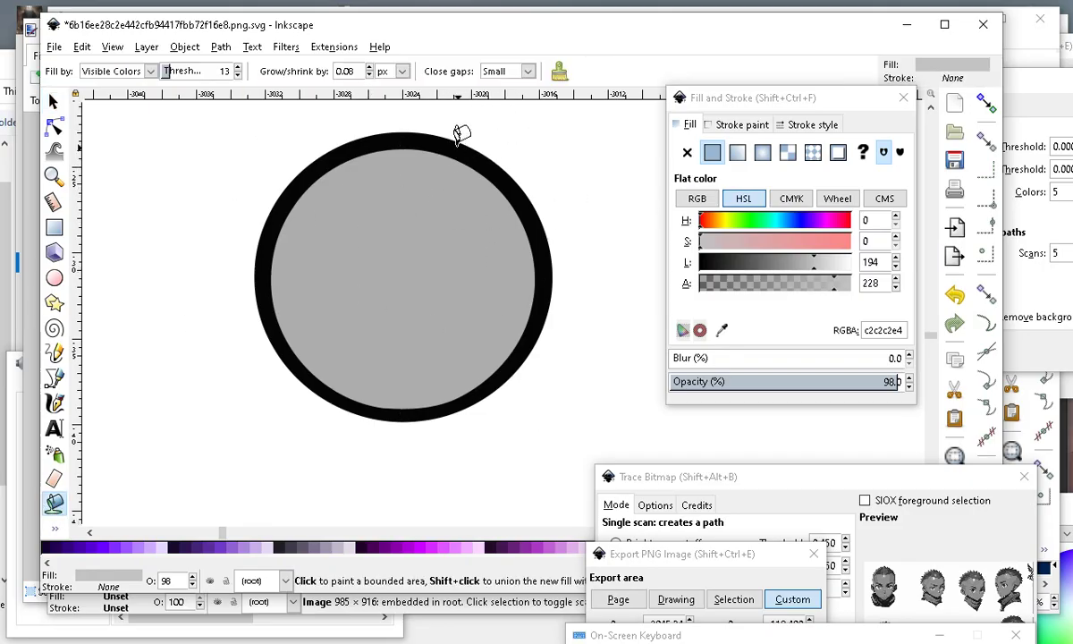
left_click(457, 143)
scroll(419, 176, "down", 3)
left_click(52, 101)
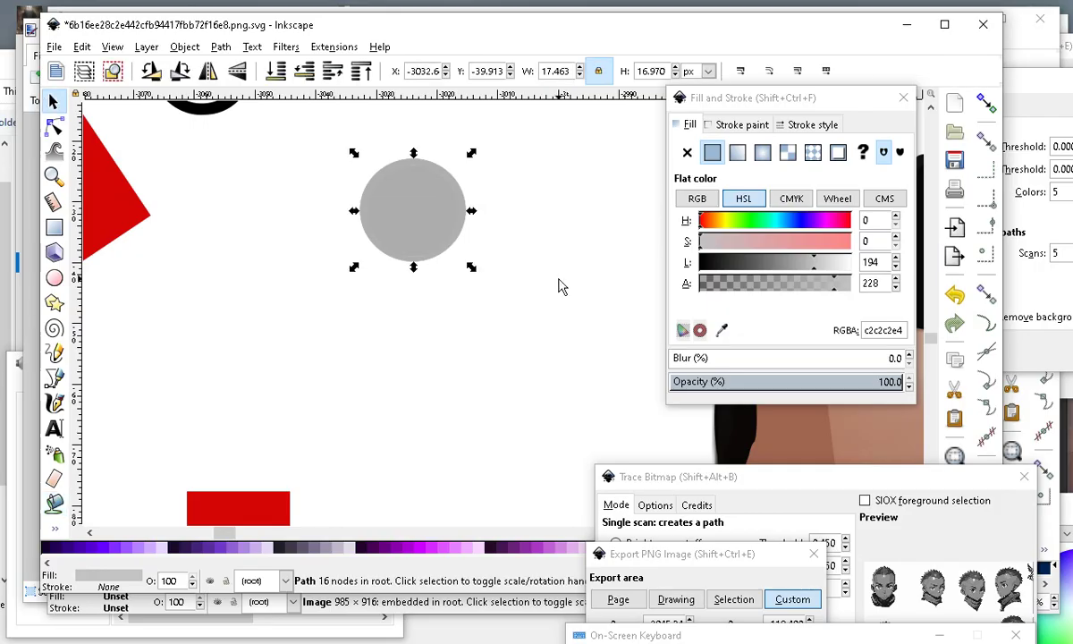
Move the bucket-filled ring off the grey circle and make it solid black with lightness 0 and alpha 255.
key("n")
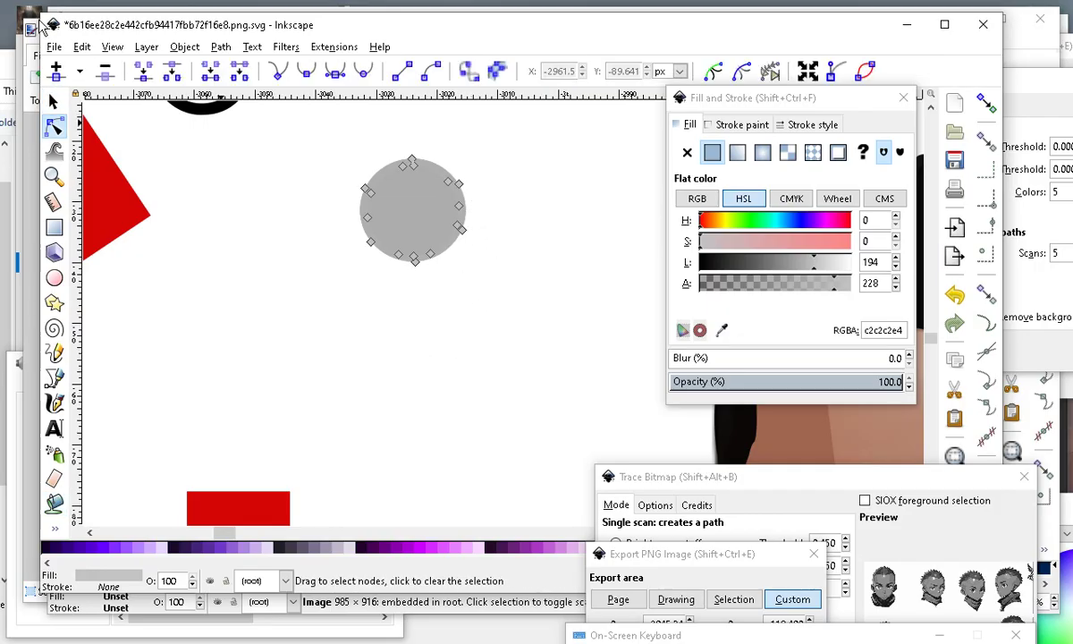
left_click(53, 102)
left_click_drag(456, 183, 281, 170)
left_click_drag(720, 266, 681, 260)
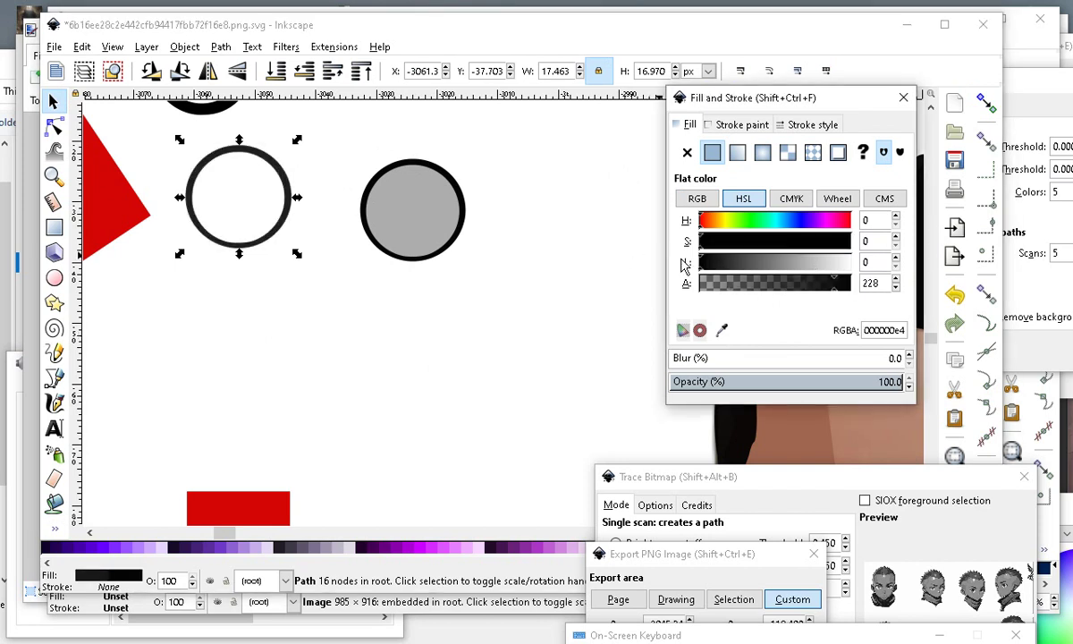
left_click_drag(839, 289, 849, 284)
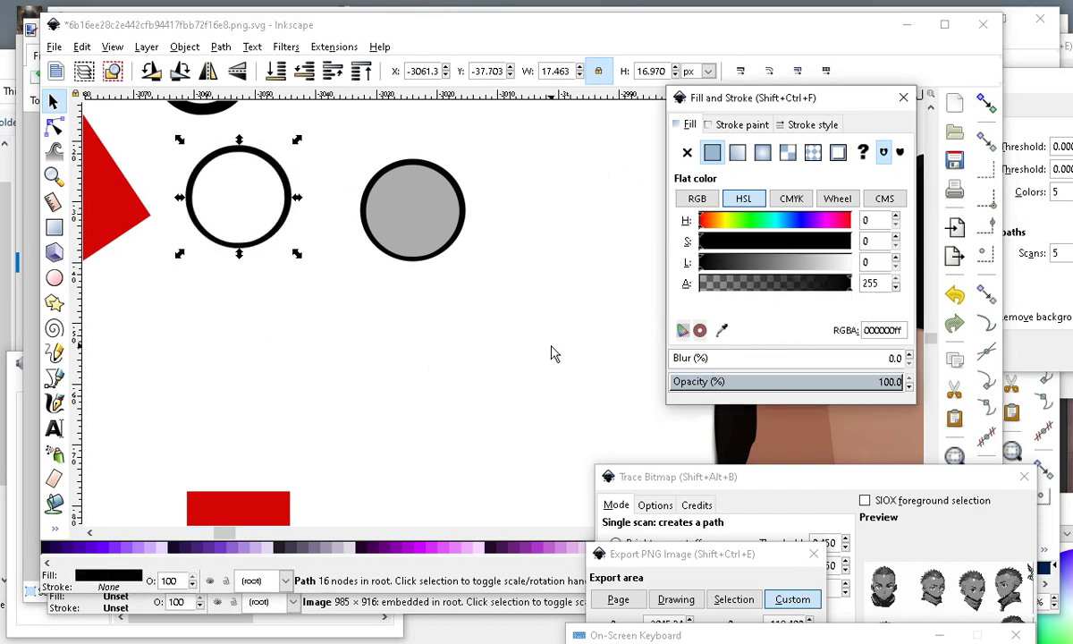
Move the black ring onto the iris, shrink it to about 15.119 × 14.693 px and centre it around the colours.
scroll(482, 291, "down", 3)
scroll(451, 309, "up", 4)
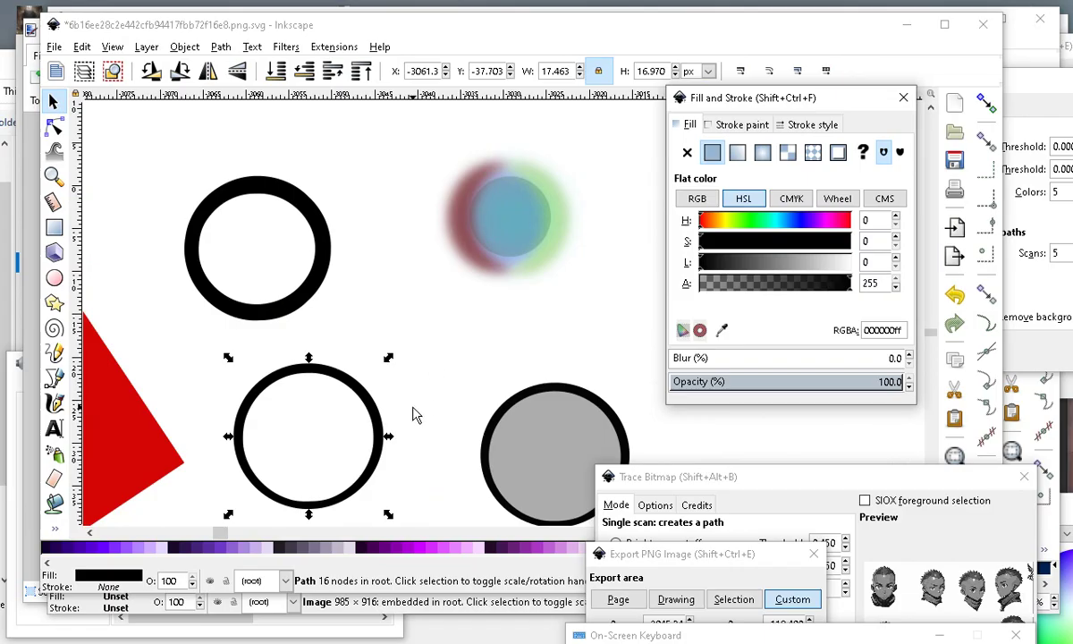
left_click_drag(373, 483, 583, 261)
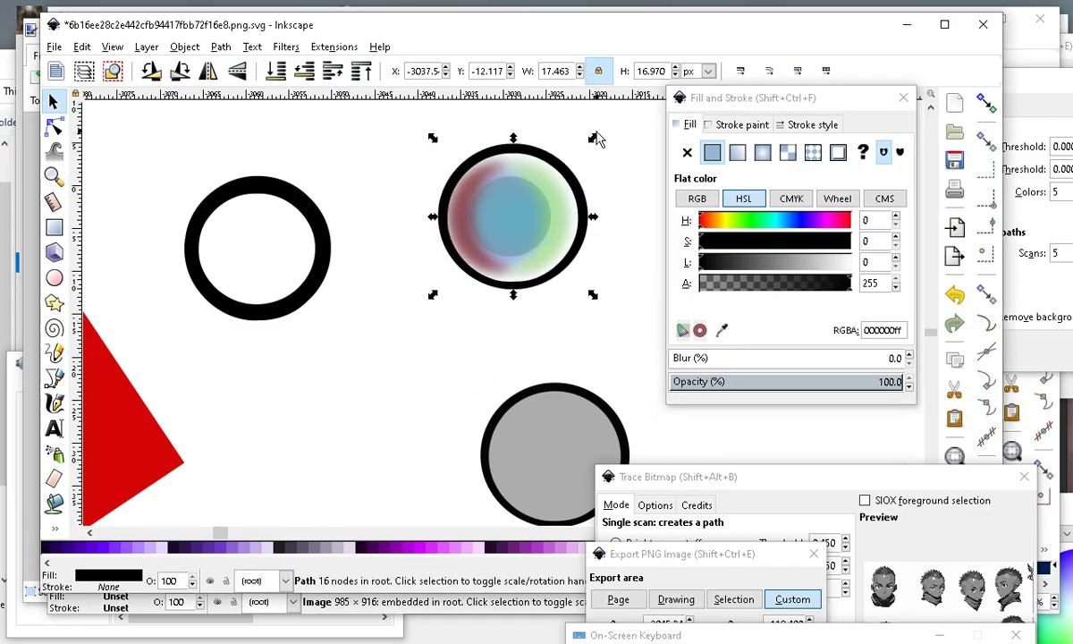
left_click_drag(593, 138, 574, 148)
scroll(551, 184, "up", 2)
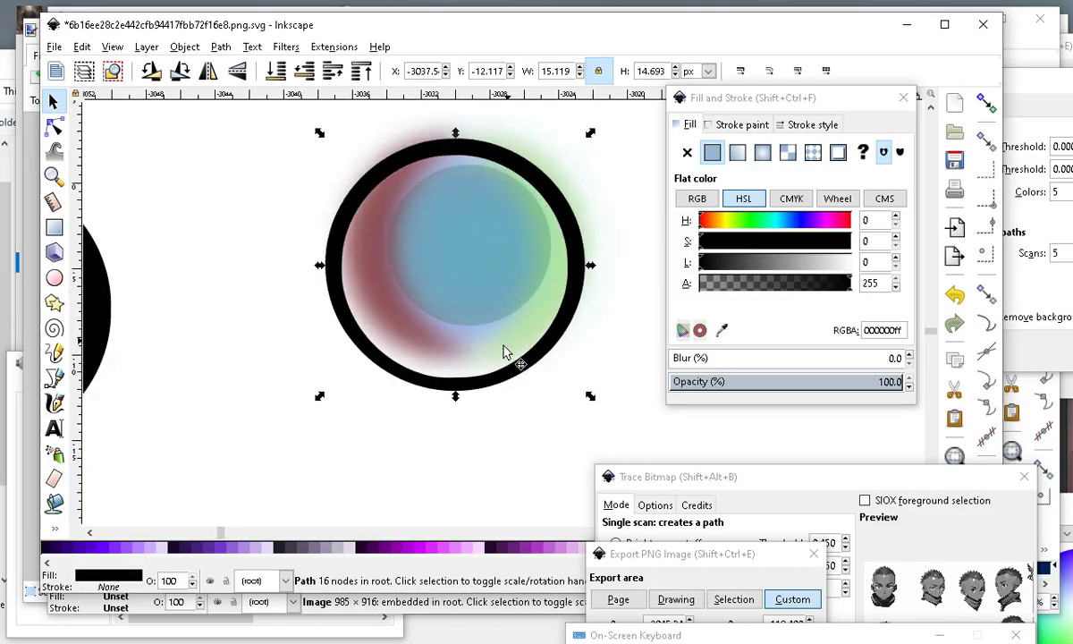
left_click_drag(463, 396, 478, 376)
Pull the translucent green circle and the blurred cyan glow out of the iris to reach the blue ellipse.
left_click_drag(479, 244, 312, 308)
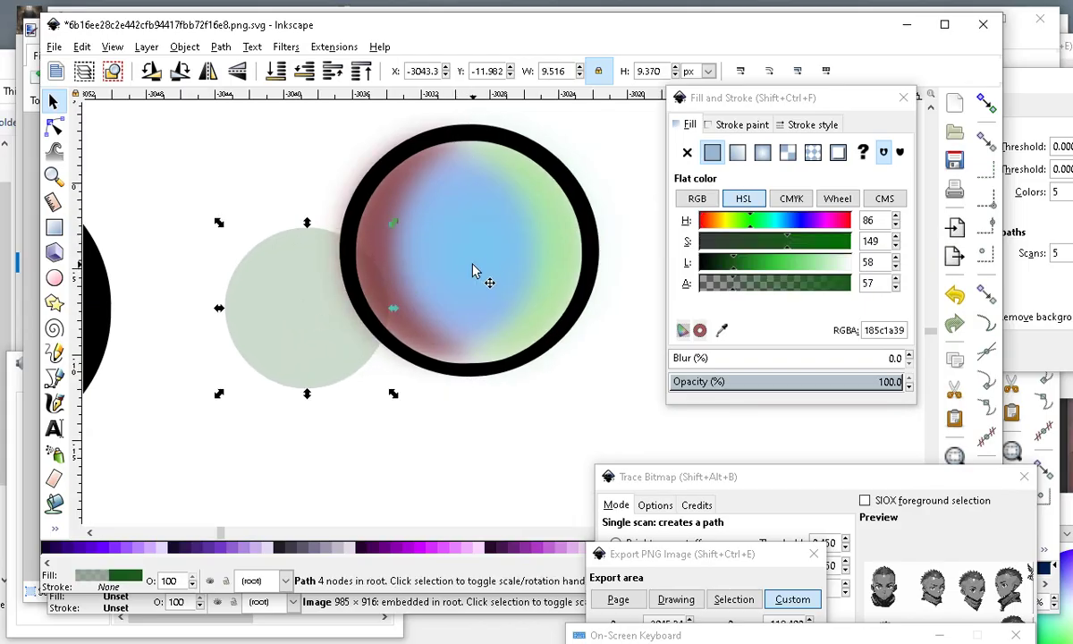
left_click(502, 298)
left_click_drag(503, 297, 482, 456)
Set the blue ellipse's lightness to 95, widen it to about 12.937 px and put the cyan glow back over the iris.
left_click(480, 255)
left_click_drag(804, 266, 755, 275)
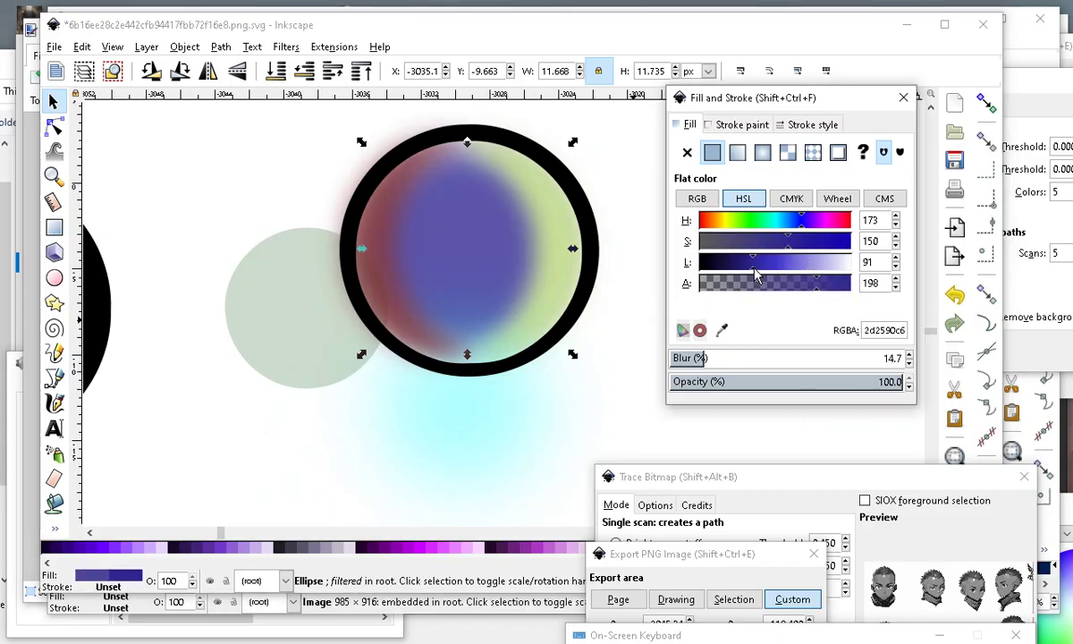
left_click_drag(570, 251, 599, 289)
scroll(438, 306, "down", 1)
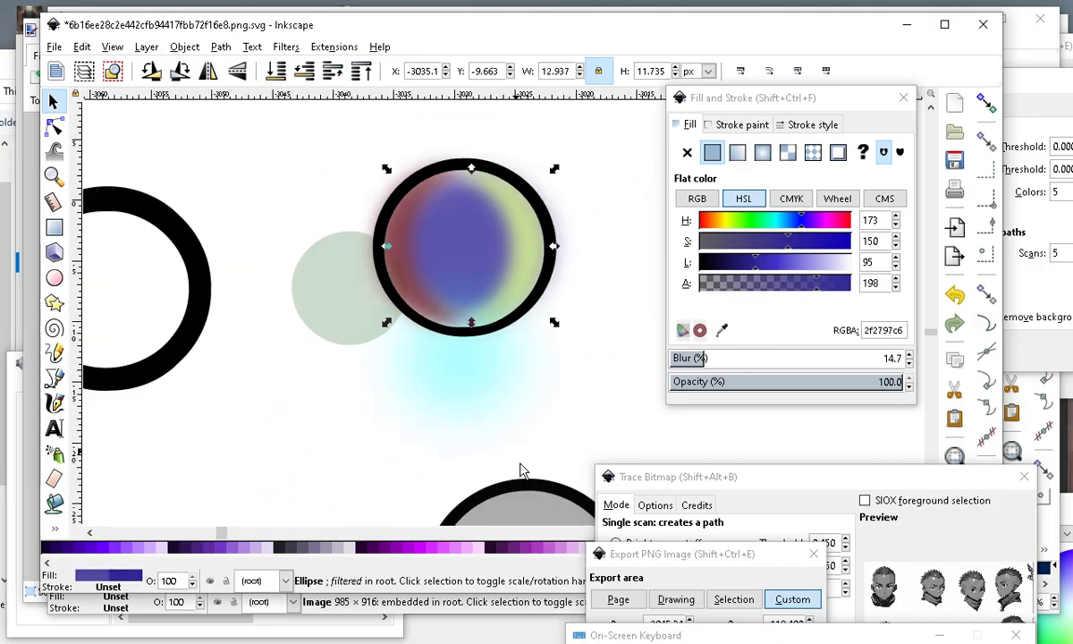
left_click(493, 404)
left_click_drag(493, 404, 483, 259)
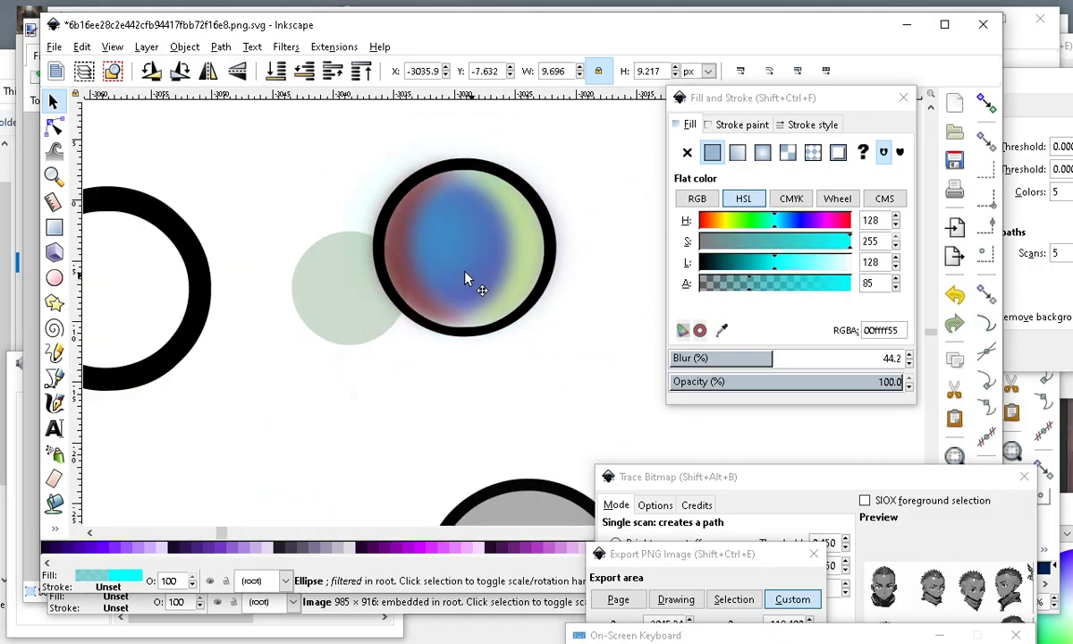
Move the translucent green circle clear of the eye and turn it solid black with lightness 0 and alpha 255.
left_click_drag(331, 279, 323, 380)
left_click_drag(716, 262, 604, 273)
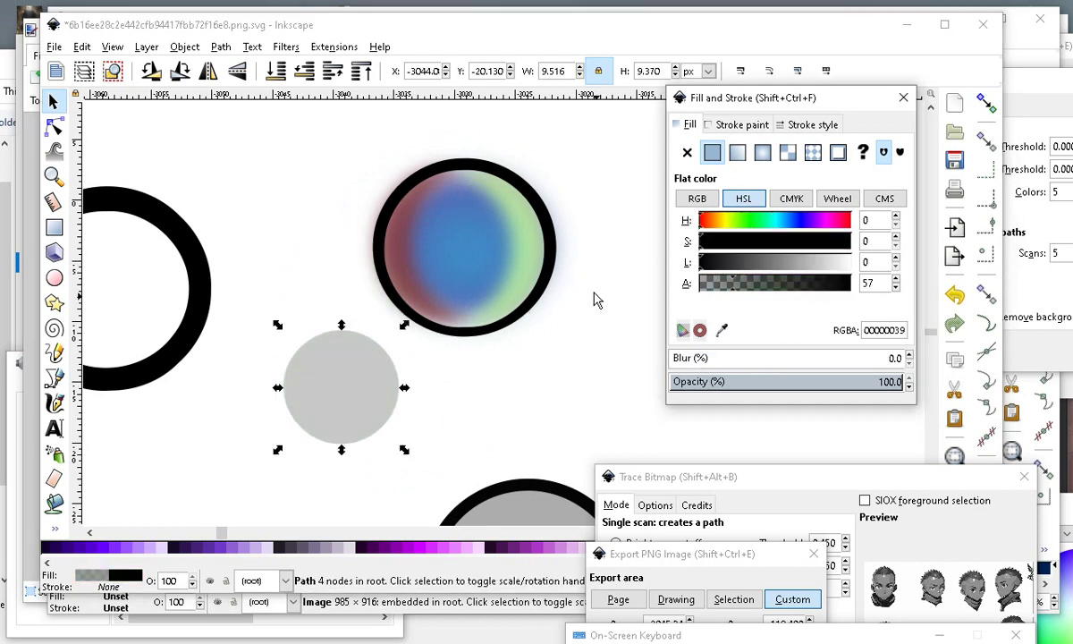
left_click_drag(771, 285, 799, 278)
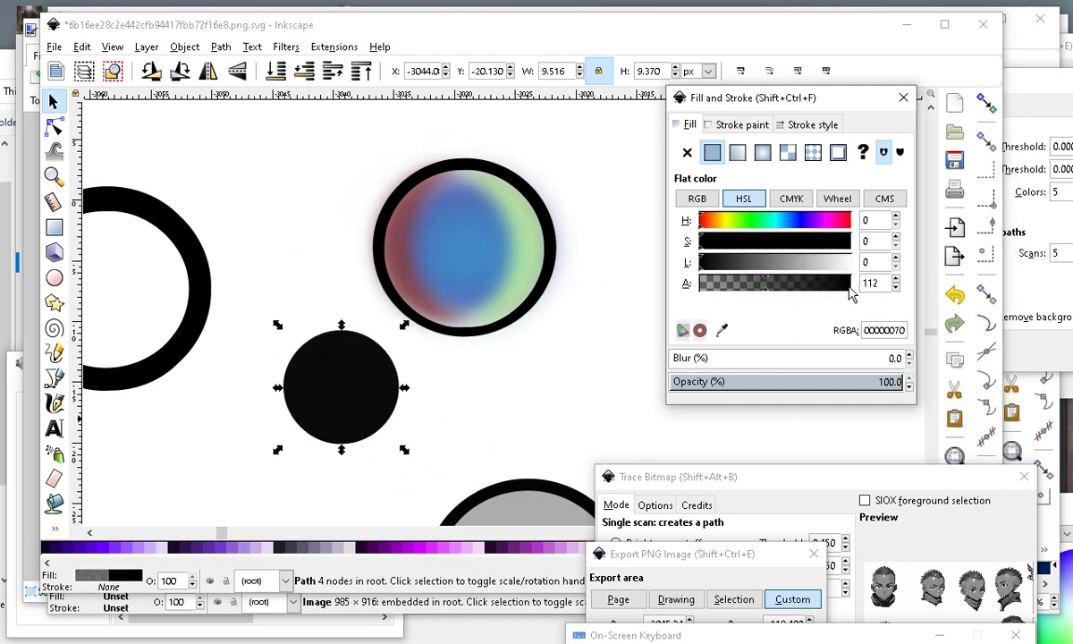
Centre the small black circle in the iris as the pupil and set its blur to 5.0%.
left_click_drag(340, 407, 471, 251)
scroll(473, 254, "down", 1)
scroll(487, 260, "up", 2)
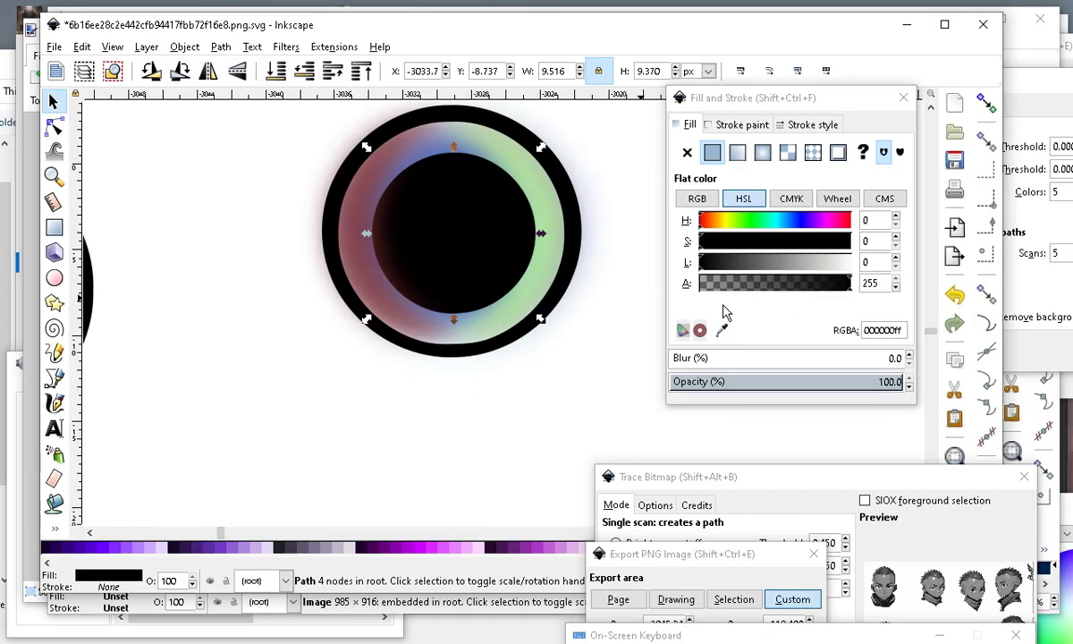
left_click(681, 358)
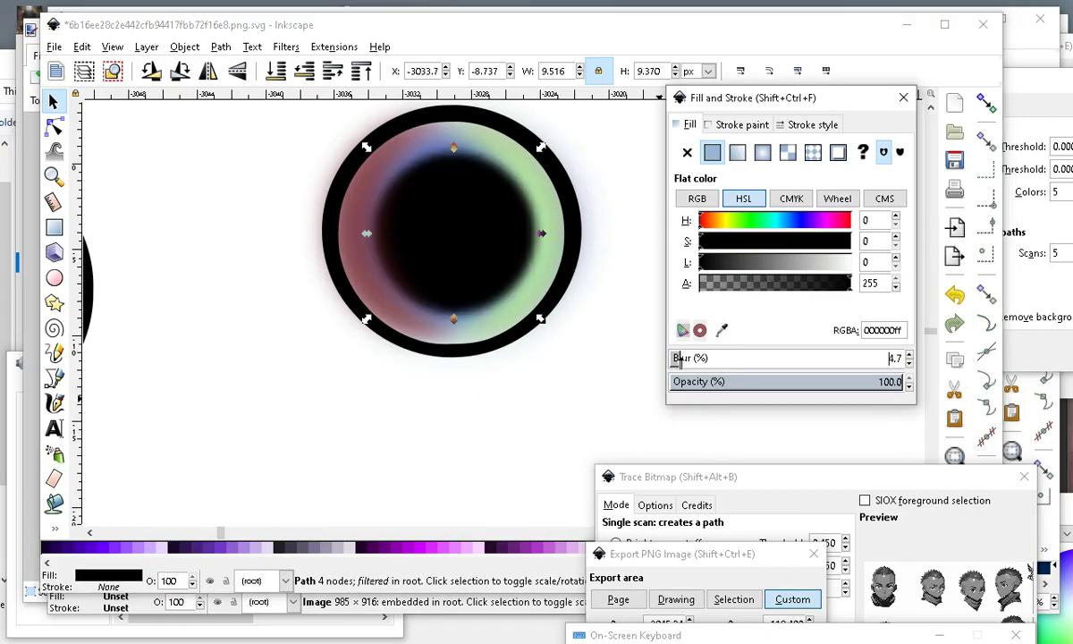
scroll(464, 333, "down", 3)
scroll(364, 299, "up", 3)
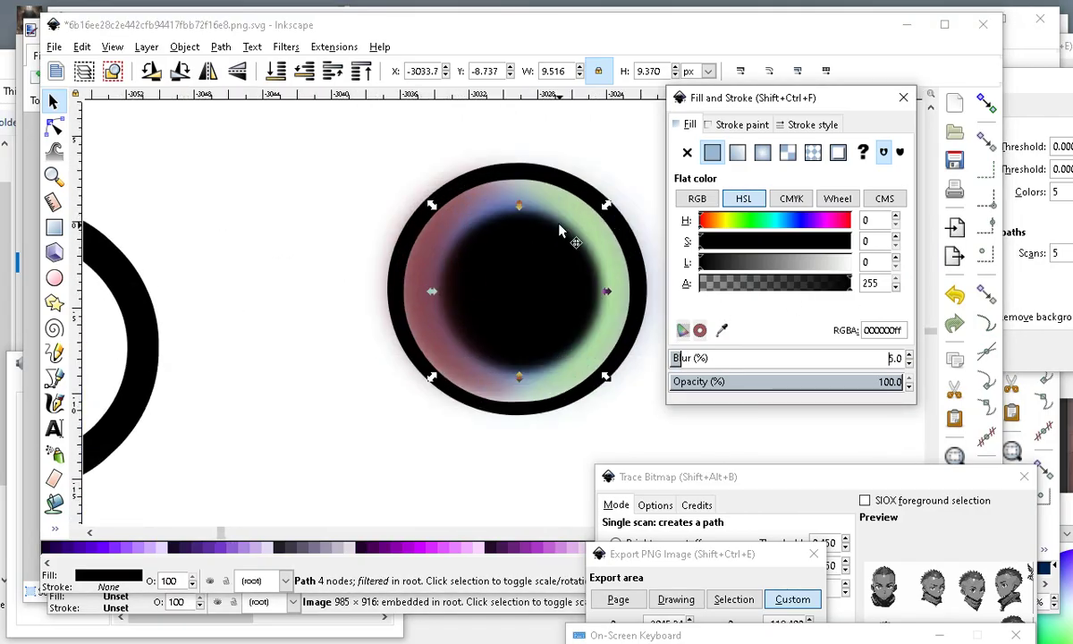
Try shifting the black ring with the pupil pulled aside, undo the shift and recentre the pupil in the iris.
left_click_drag(549, 347, 407, 339)
left_click(407, 340)
scroll(507, 326, "down", 3)
scroll(533, 310, "up", 3)
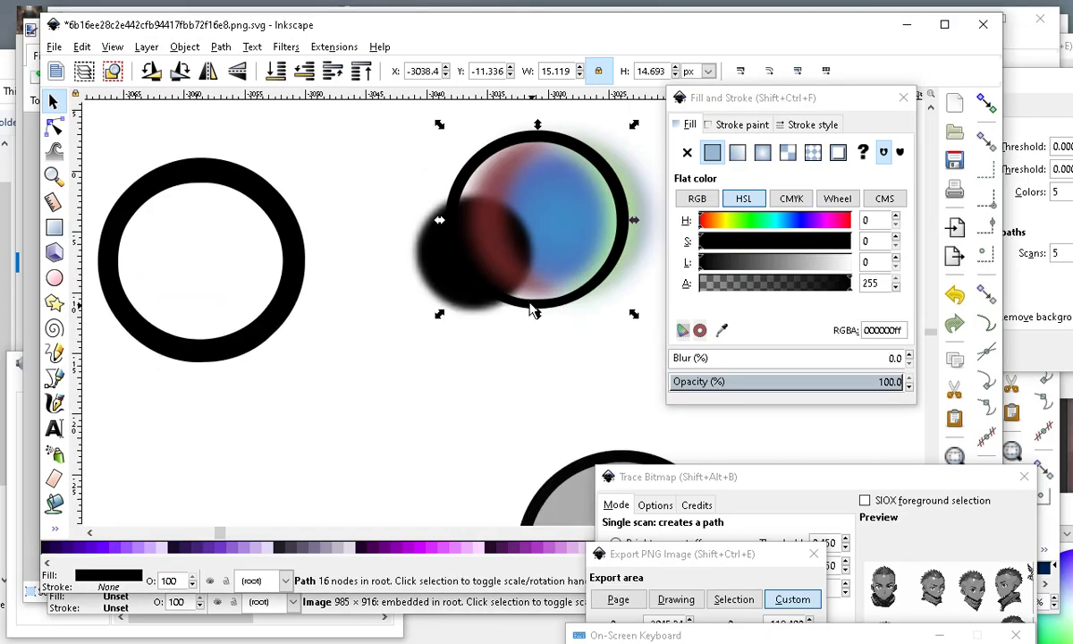
scroll(624, 188, "up", 2)
left_click(82, 46)
left_click(89, 65)
scroll(547, 386, "down", 3)
left_click_drag(419, 371, 515, 317)
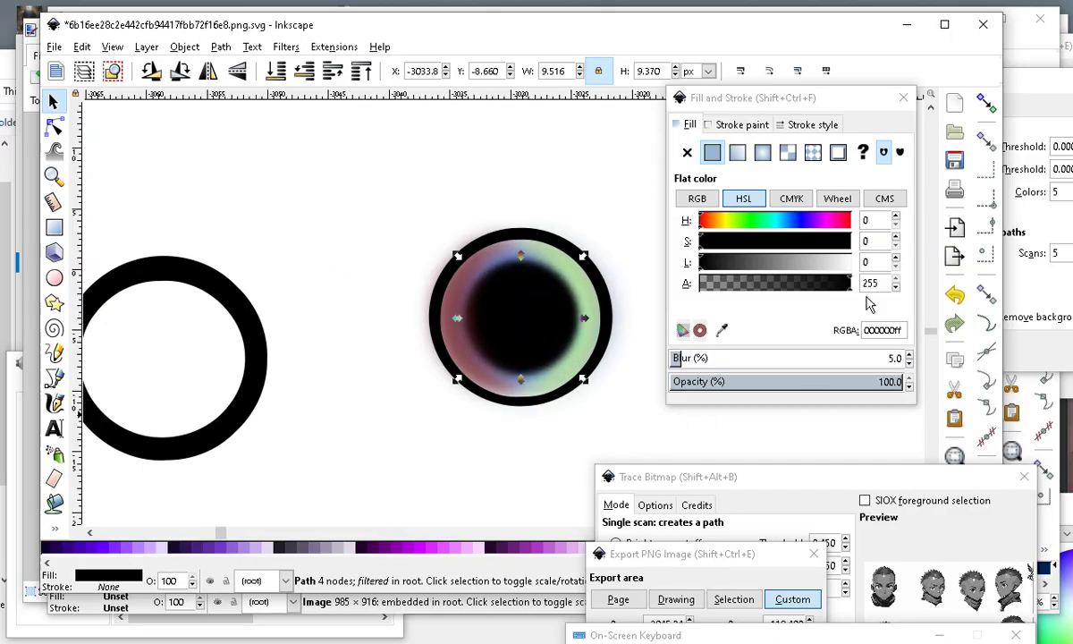
Make the pupil a translucent dark grey with alpha 123 and lightness 52.
left_click_drag(790, 287, 776, 307)
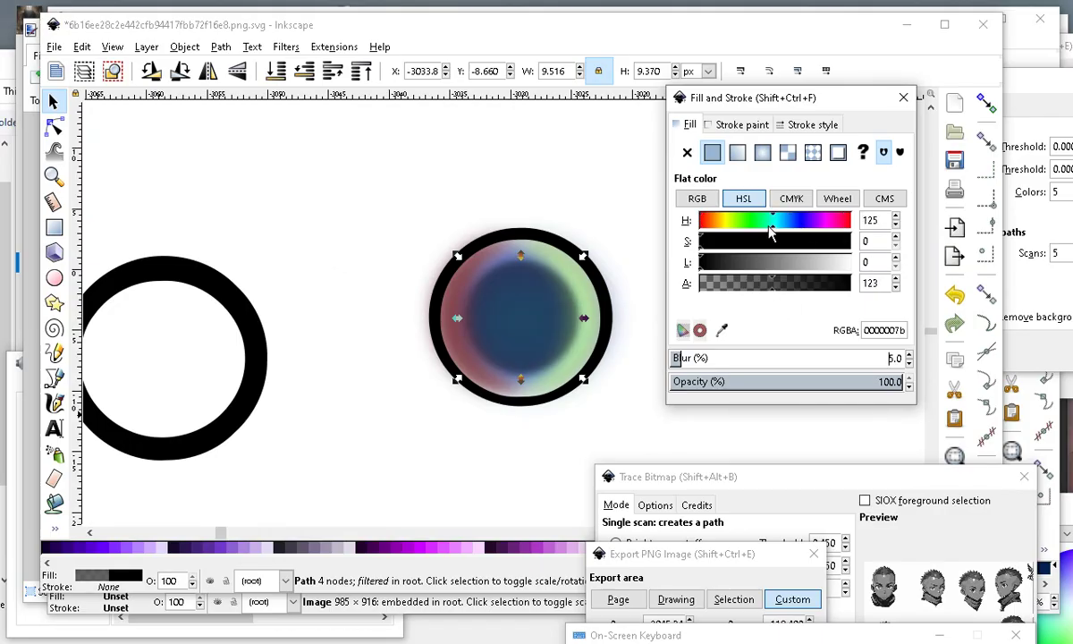
left_click(803, 266)
left_click_drag(809, 221, 779, 224)
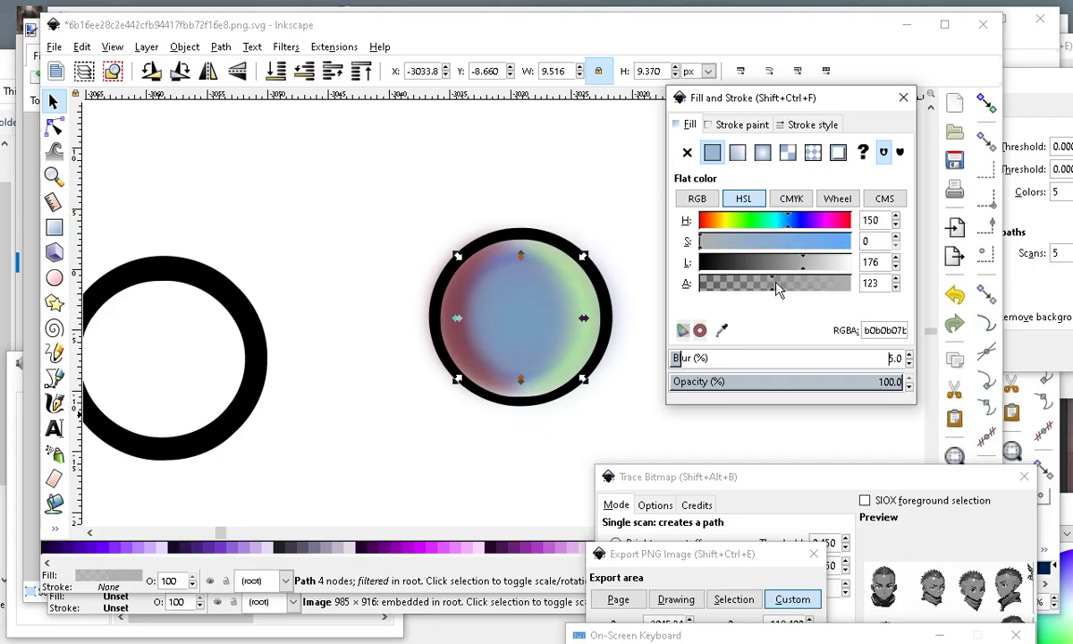
left_click_drag(822, 273, 731, 279)
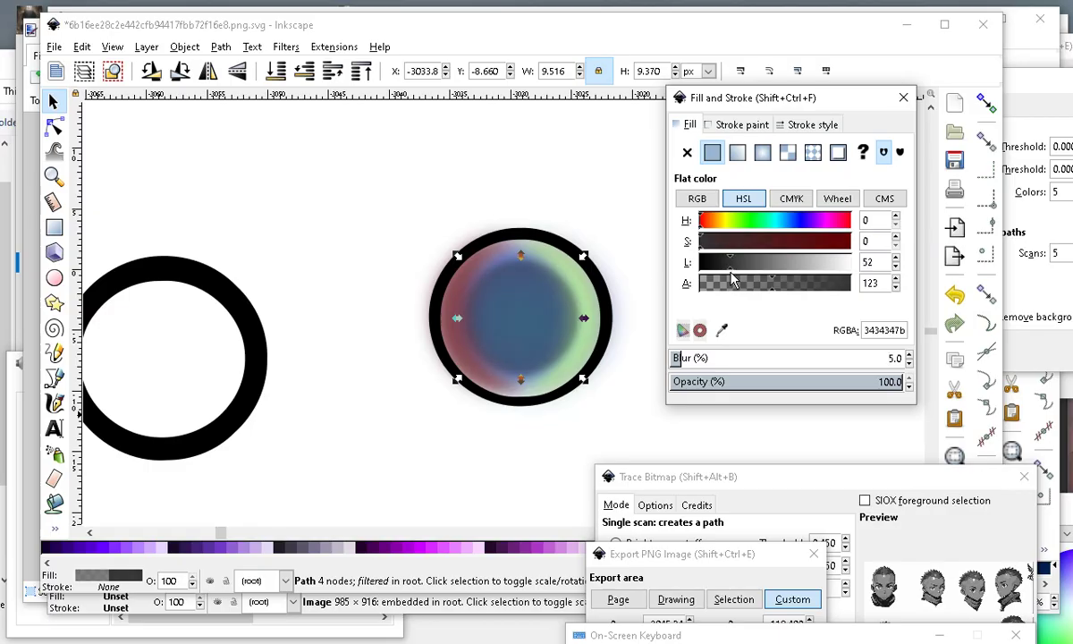
Recolour the light green crescent on the iris's right side red with hue 0 and lightness 135, and deselect it.
left_click(474, 453)
scroll(402, 369, "down", 2)
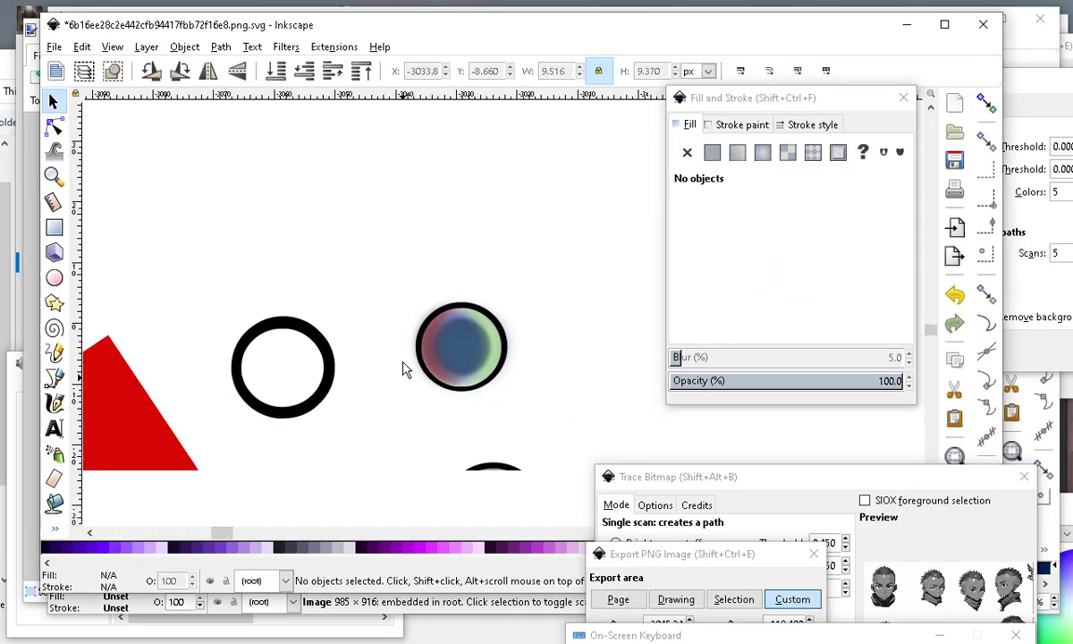
scroll(451, 340, "up", 4)
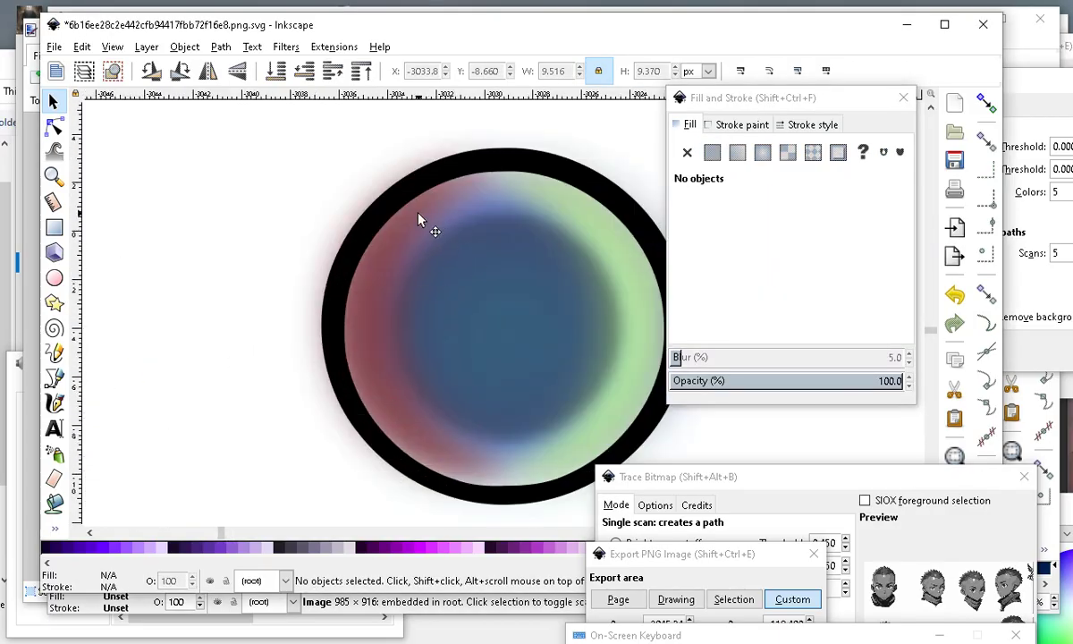
left_click(420, 215)
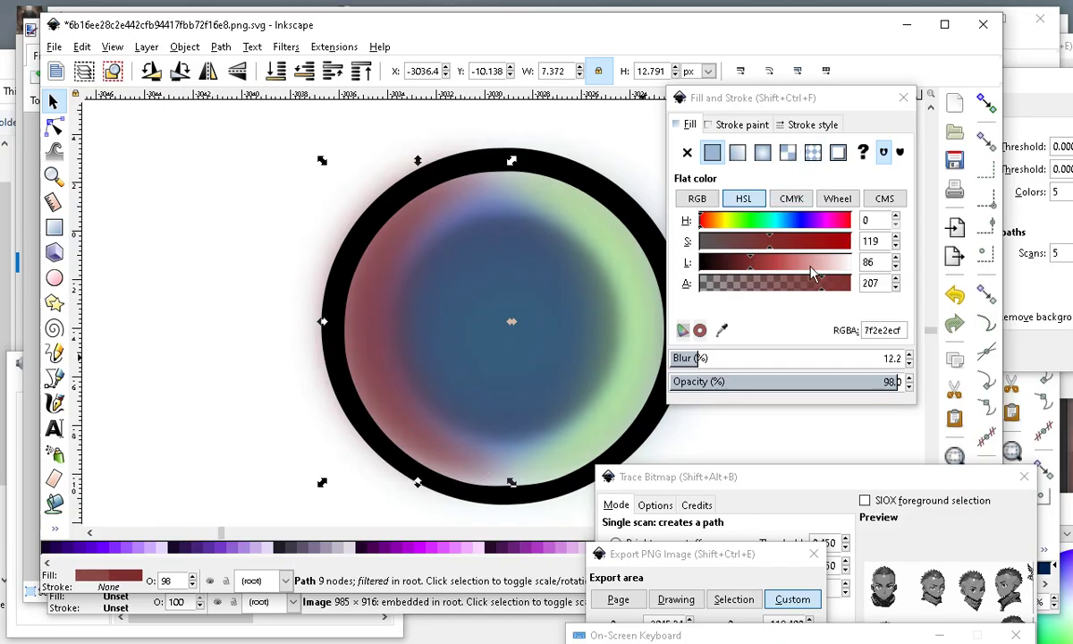
left_click(605, 246)
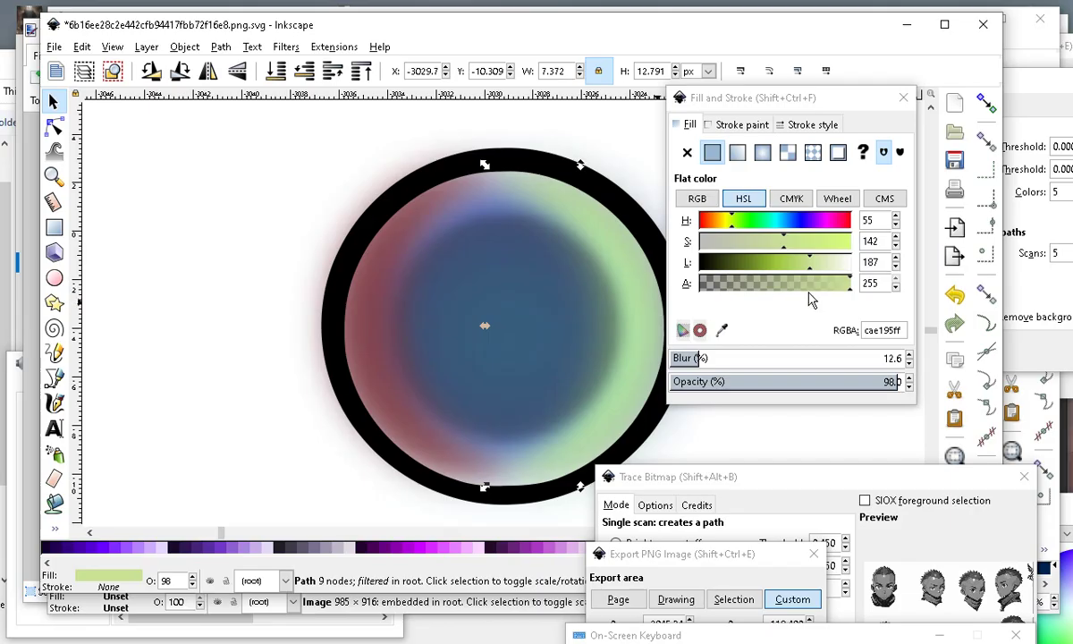
left_click_drag(724, 219, 659, 222)
left_click(778, 264)
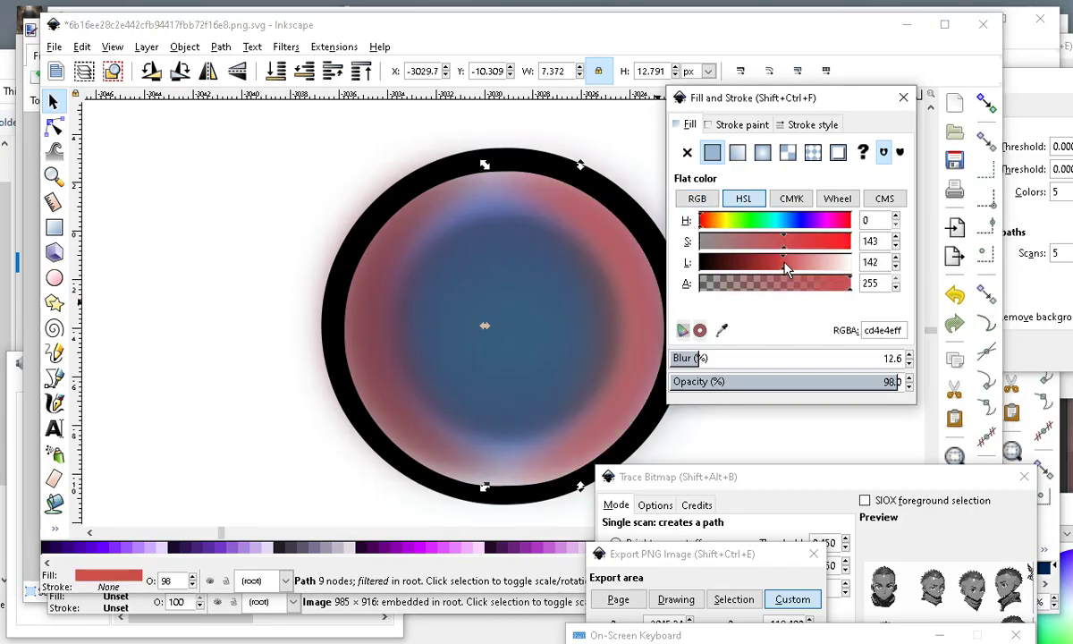
scroll(521, 291, "down", 2)
left_click(521, 290)
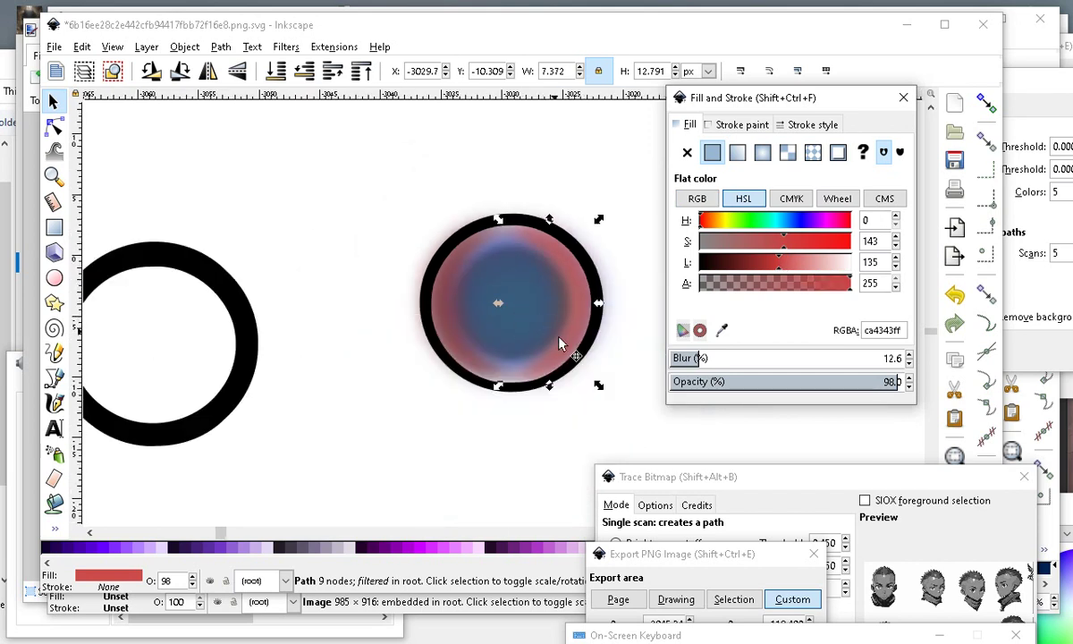
scroll(553, 322, "up", 3)
scroll(344, 295, "down", 4)
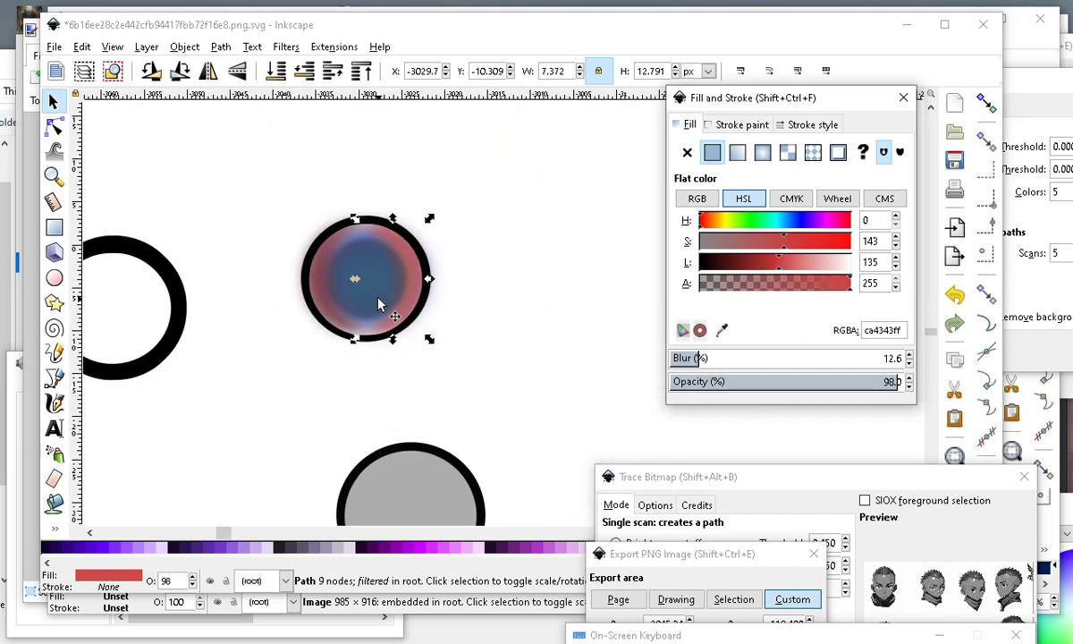
left_click(331, 423)
Pull the translucent dark pupil and the cyan glow out of the iris to uncover the blue ellipse.
scroll(466, 364, "down", 2)
scroll(424, 359, "up", 6)
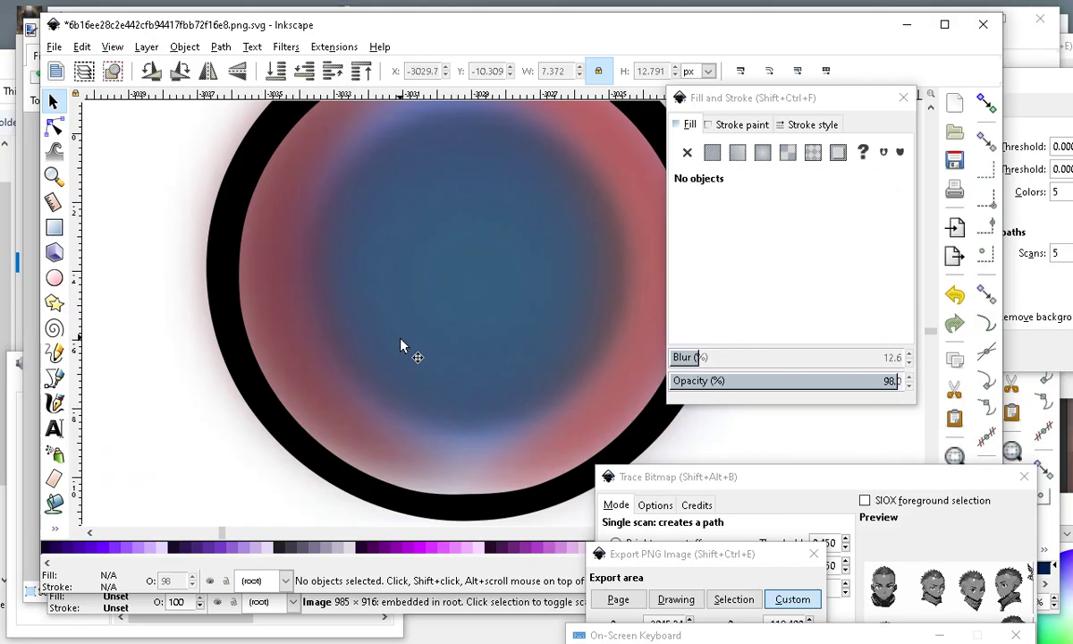
left_click_drag(434, 268, 186, 379)
scroll(383, 386, "down", 2)
left_click(407, 332)
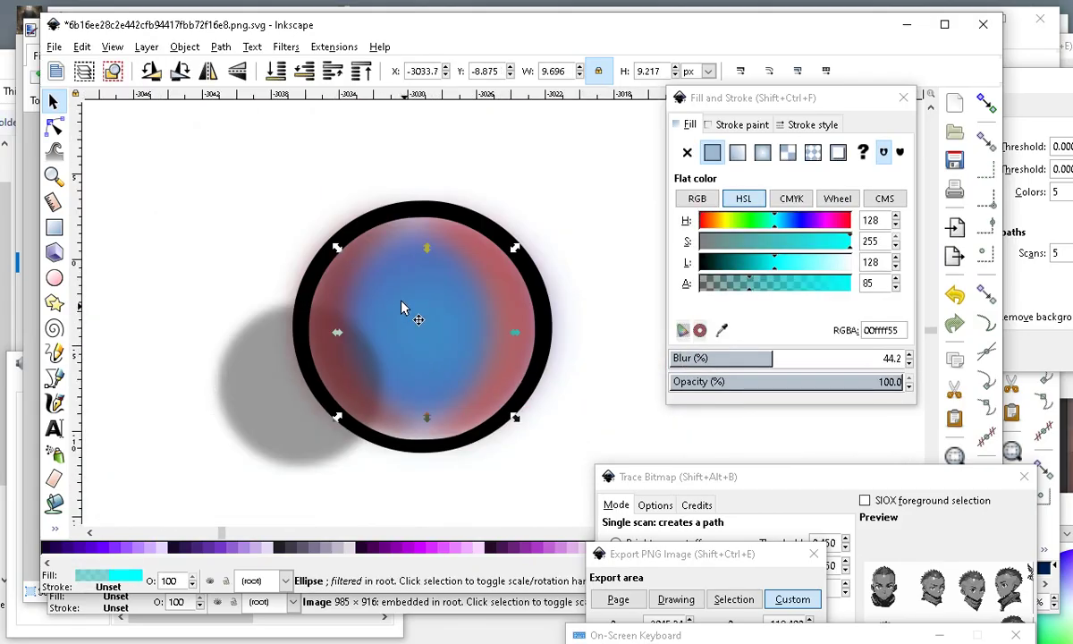
scroll(401, 308, "up", 3)
left_click(304, 182)
scroll(512, 379, "down", 3)
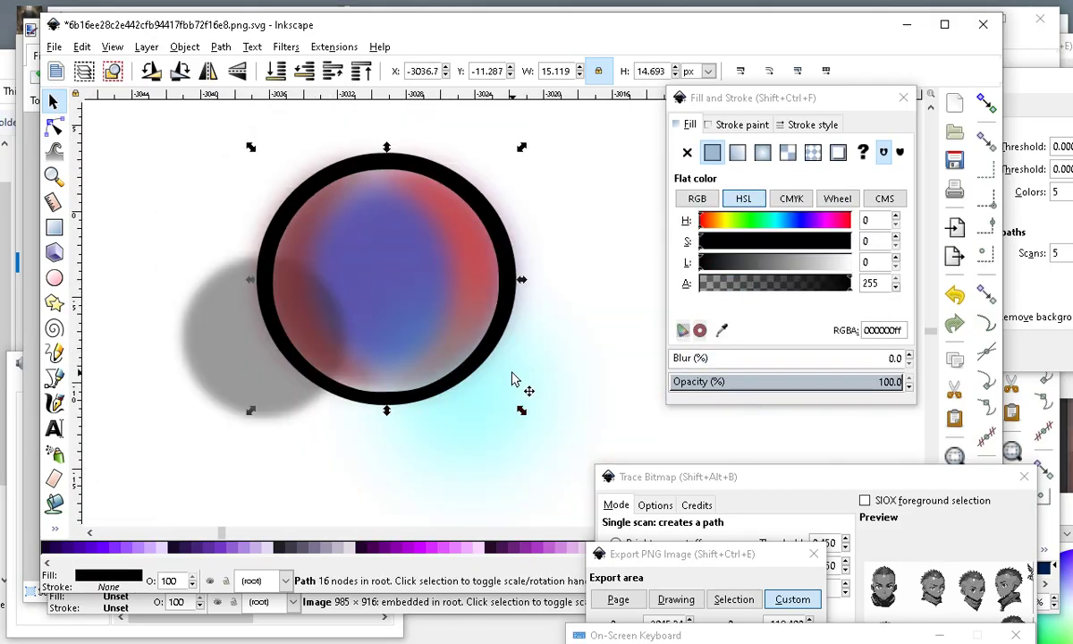
Set the blue ellipse's blur to 0, enlarge it to about 15.198 × 13.786 px and centre it in the black ring.
left_click(387, 231)
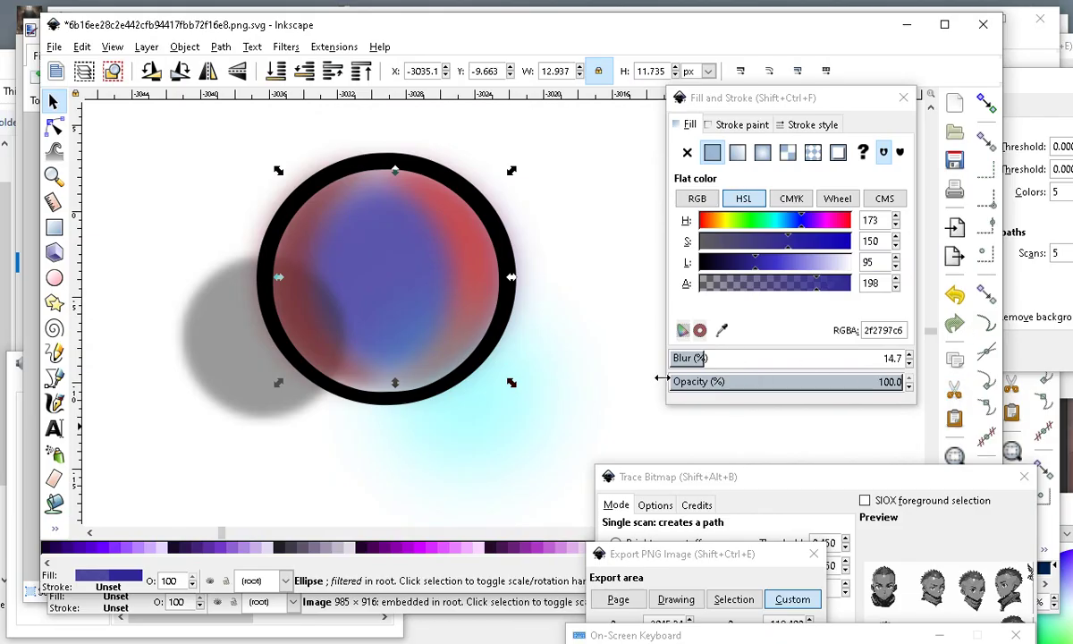
left_click_drag(688, 356, 681, 356)
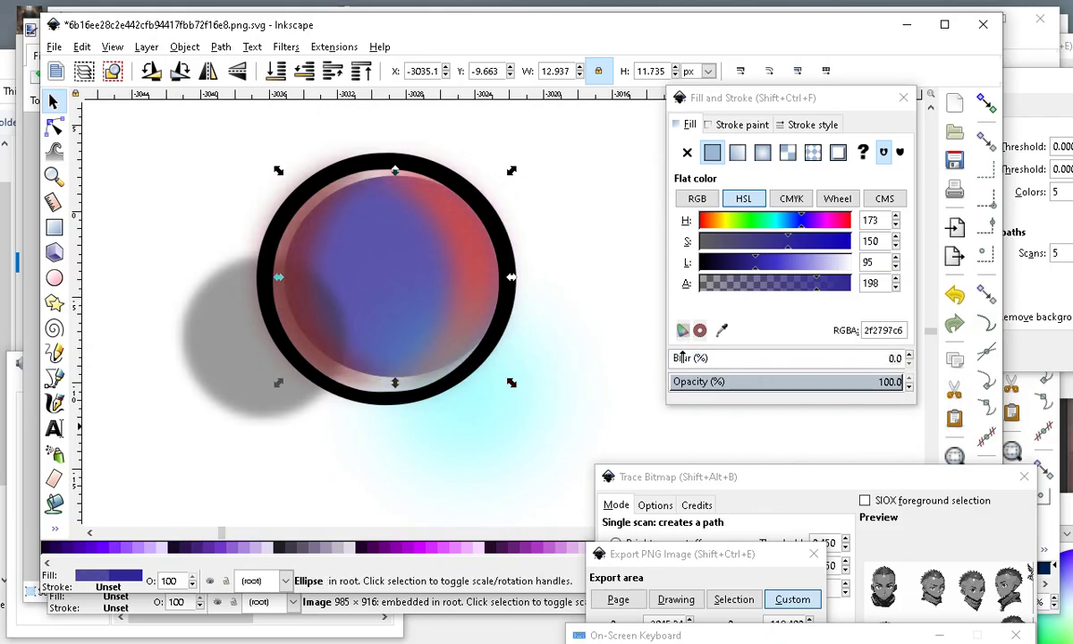
left_click_drag(511, 382, 553, 422)
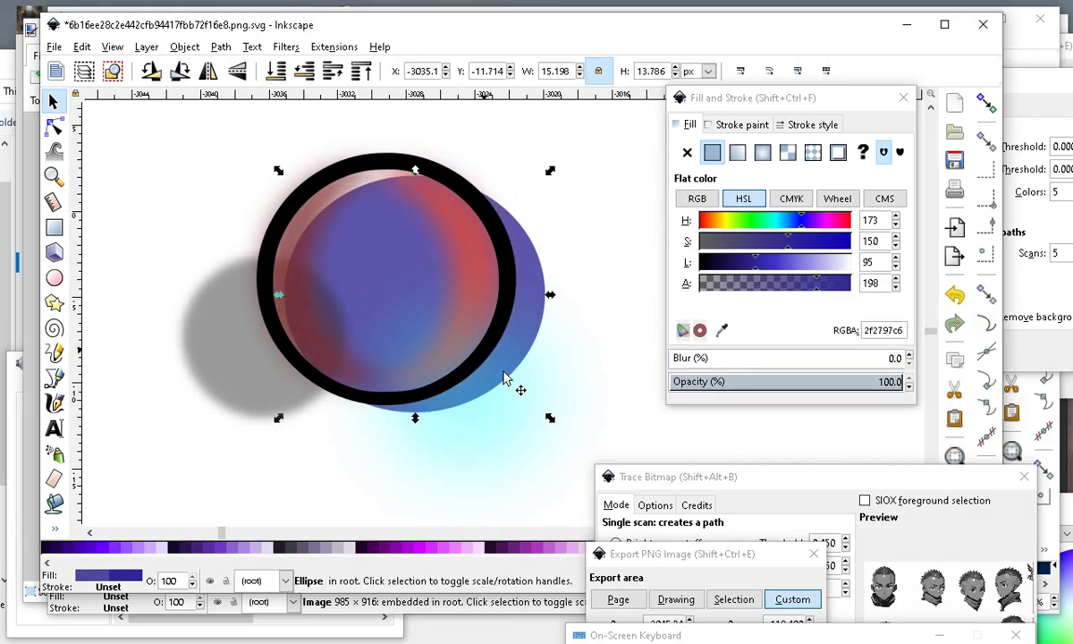
mouse_move(404, 279)
left_mouse_down()
mouse_move(388, 266)
mouse_move(385, 276)
left_mouse_up()
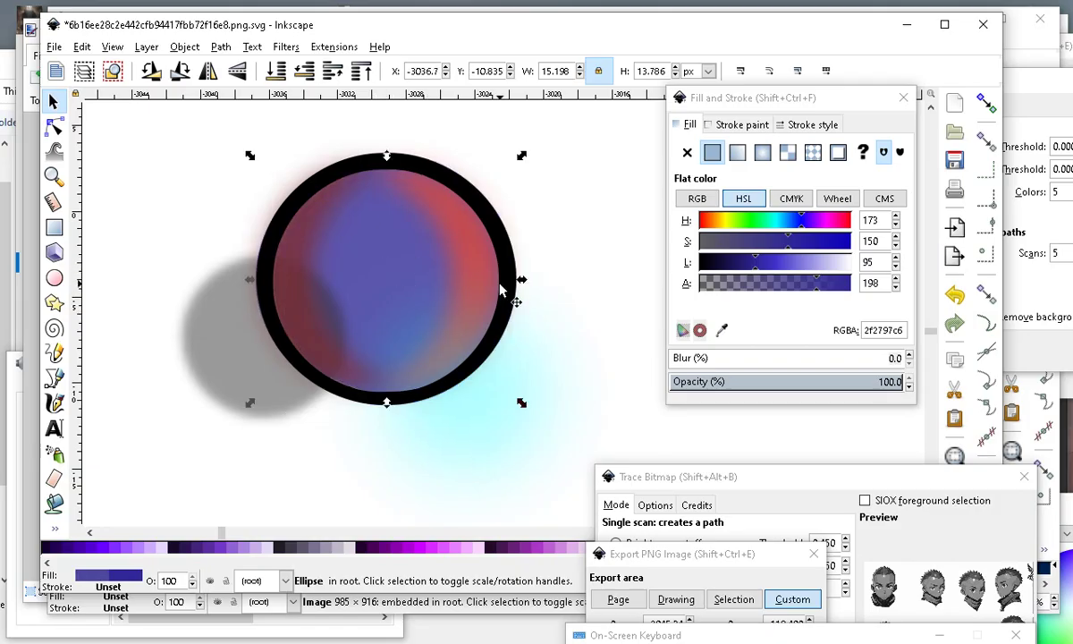
Adjust the blue ellipse's sides and upper edge to about 13.977 × 13.835 px so it fits within the black ring.
left_click_drag(521, 282, 509, 284)
mouse_move(251, 279)
left_mouse_down()
mouse_move(307, 281)
mouse_move(250, 282)
left_mouse_up()
mouse_move(386, 158)
left_mouse_down()
mouse_move(364, 170)
mouse_move(396, 215)
mouse_move(380, 159)
left_mouse_up()
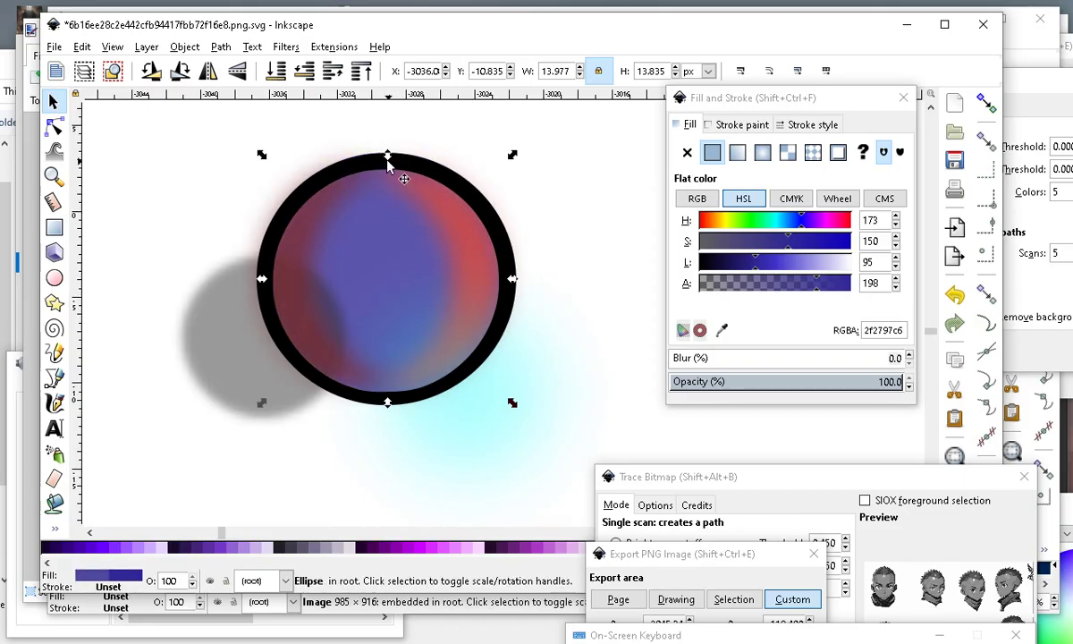
Move the blurred cyan glow back onto the iris and raise it one level in the stacking order.
scroll(448, 233, "down", 4)
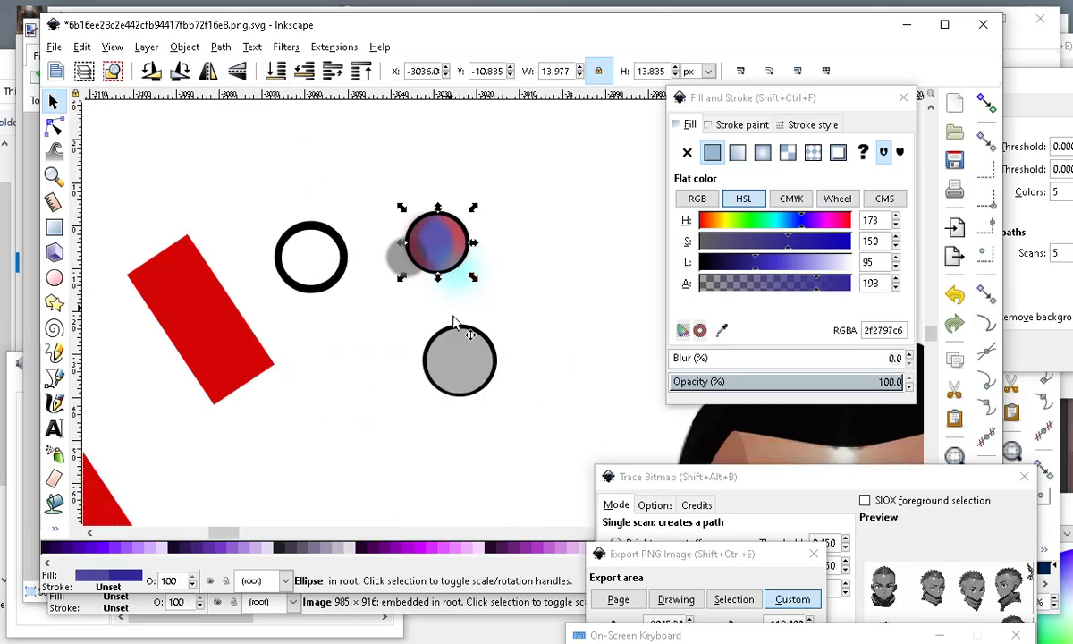
scroll(455, 283, "up", 2)
left_click_drag(516, 351, 500, 313)
left_click(331, 72)
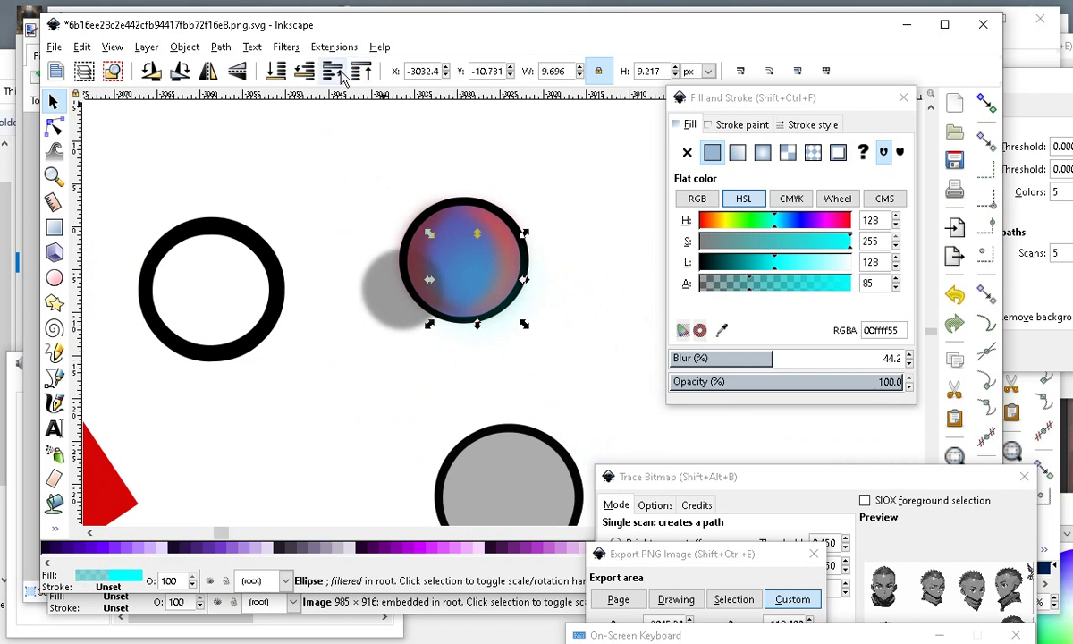
Set the cyan glow's blur to 4.0, enlarge it slightly and centre it inside the black ring.
scroll(497, 234, "up", 2)
left_click_drag(441, 308, 325, 282)
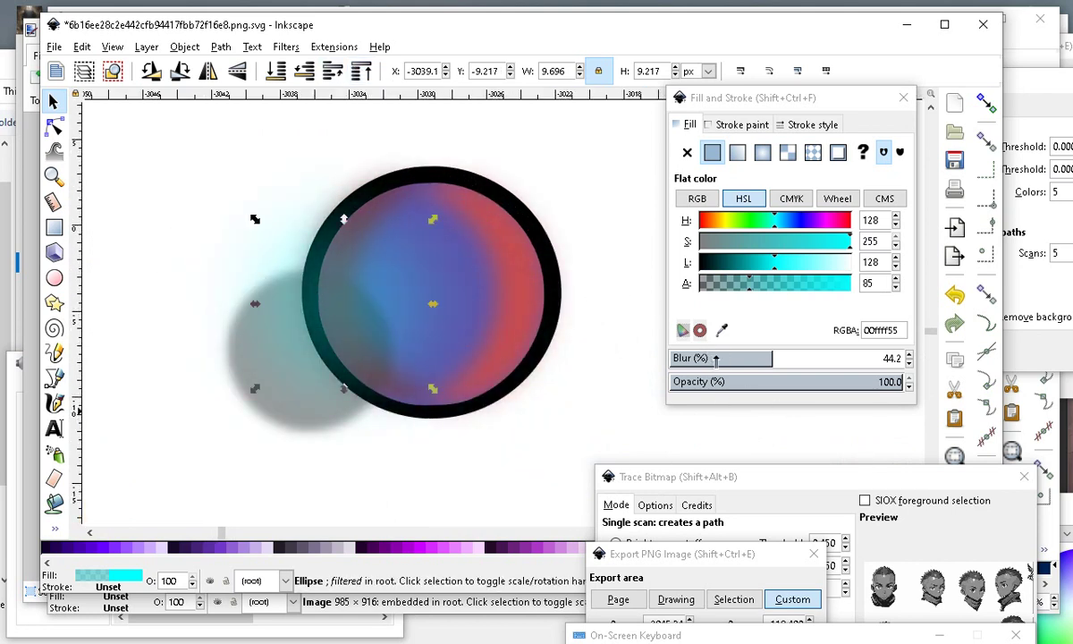
mouse_move(669, 345)
left_mouse_down()
mouse_move(661, 359)
mouse_move(707, 359)
mouse_move(679, 368)
left_mouse_up()
left_click_drag(353, 300, 425, 284)
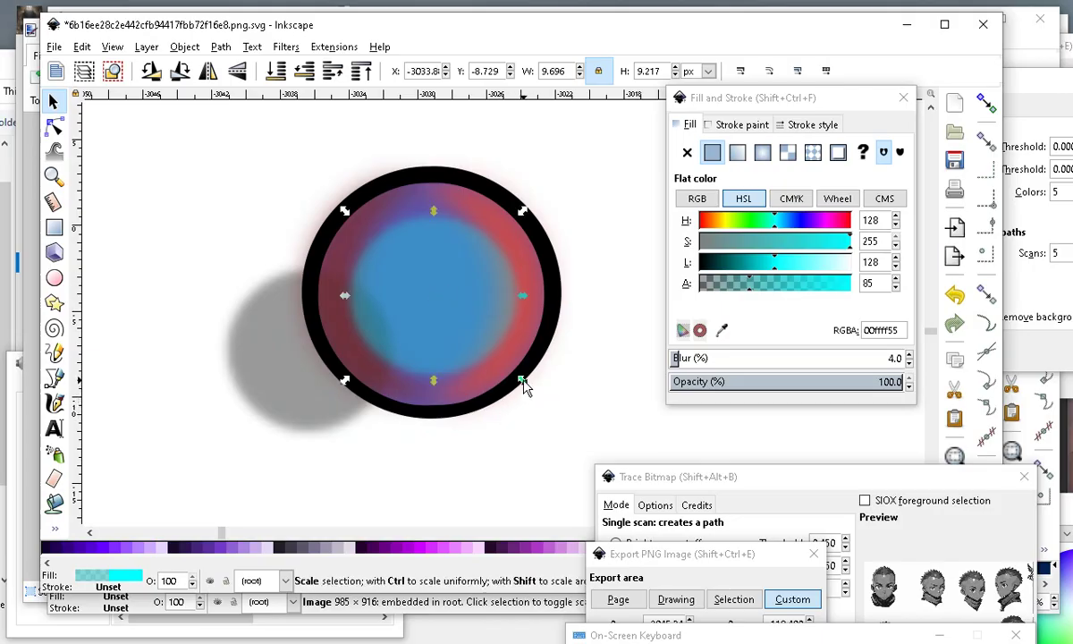
left_click_drag(524, 384, 548, 400)
left_click_drag(441, 333, 430, 324)
Move the translucent dark grey pupil onto the centre of the cyan ellipse and deselect it.
left_click(248, 376)
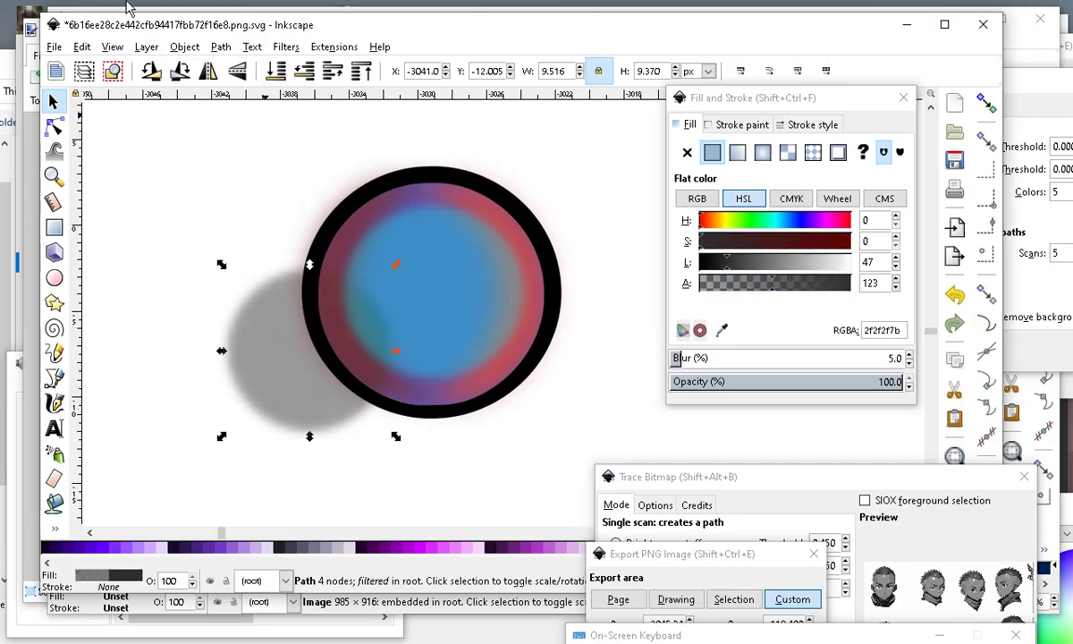
left_click_drag(252, 395, 376, 326)
scroll(464, 300, "down", 3)
left_click(356, 372)
scroll(430, 339, "up", 2)
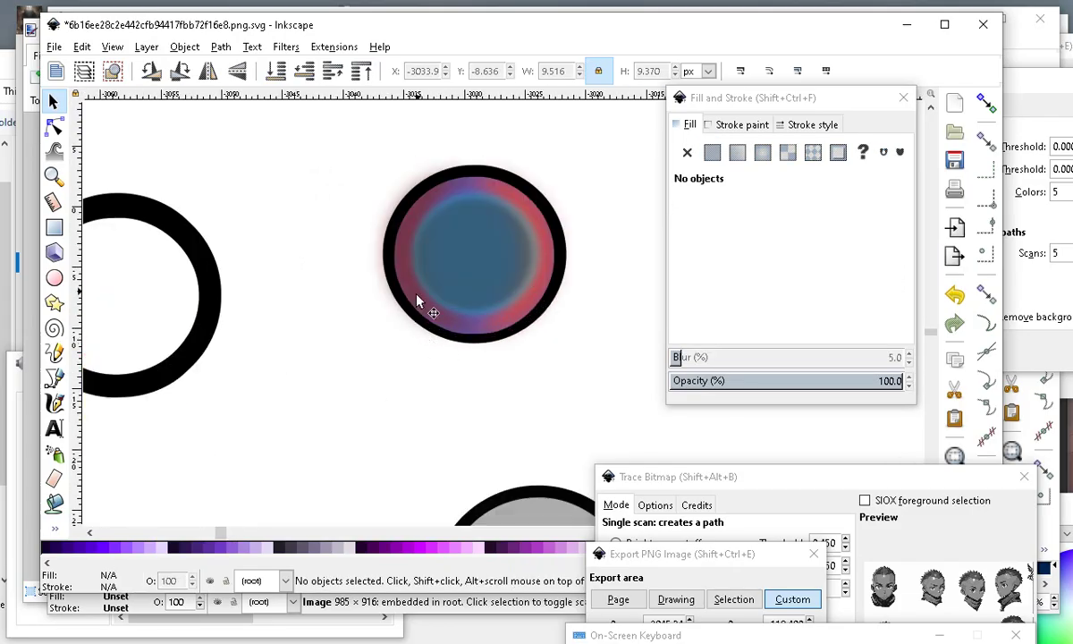
Examine the assembled iris's colours and layering from close up and from a distance.
scroll(415, 300, "down", 5)
scroll(417, 304, "up", 4)
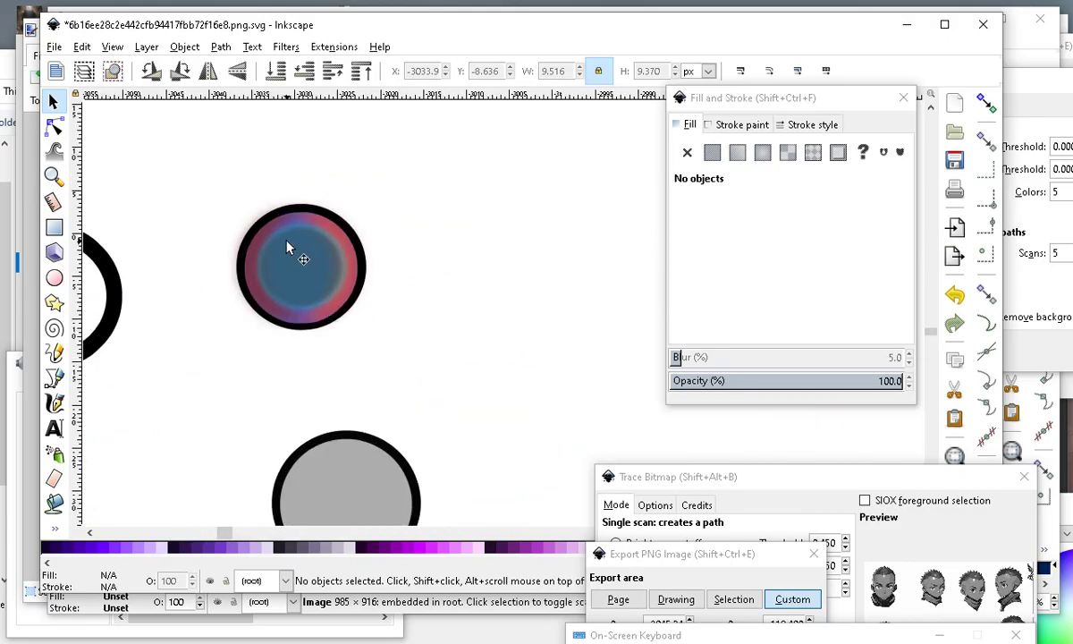
scroll(286, 246, "up", 2)
scroll(498, 234, "down", 3)
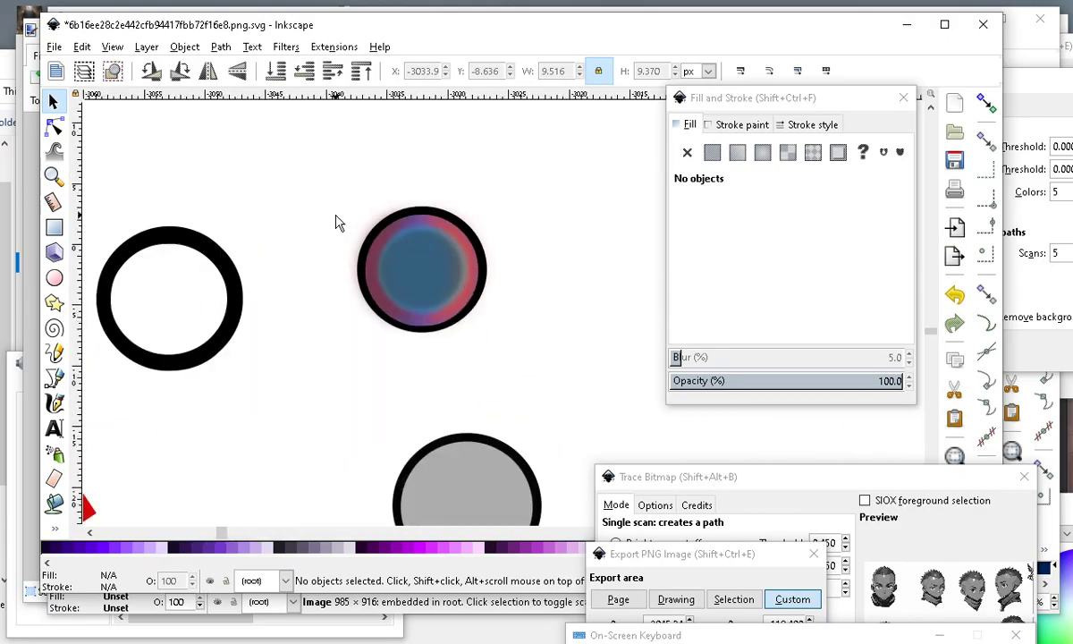
scroll(375, 241, "up", 3)
scroll(661, 367, "up", 1)
scroll(439, 294, "down", 2)
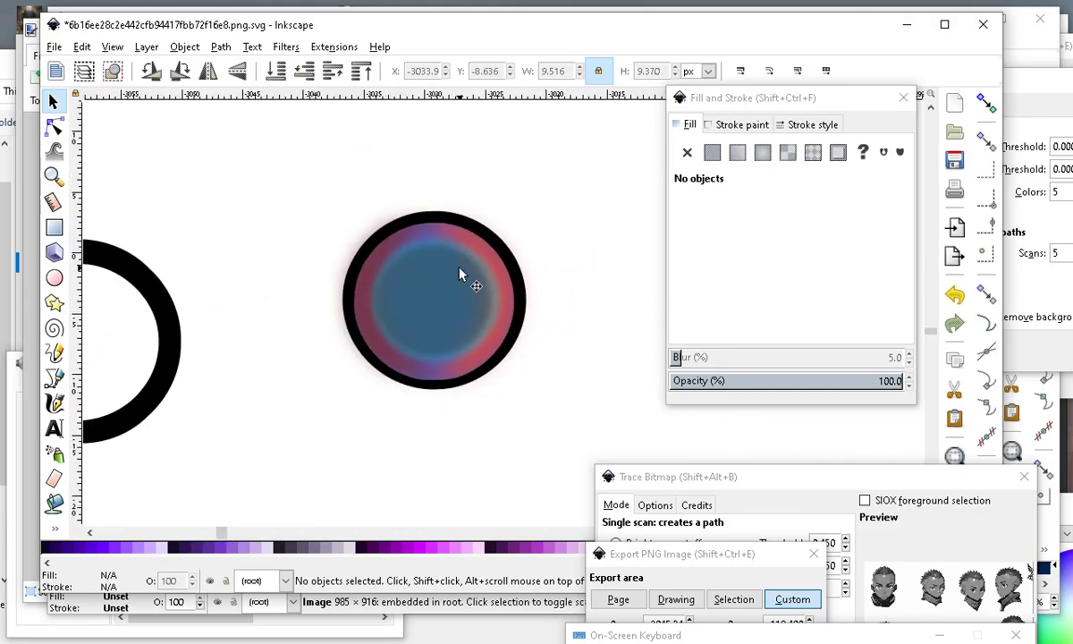
Recolour the red crescent on the iris's right side turquoise with hue 125, and deselect it.
scroll(459, 272, "up", 2)
left_click(558, 228)
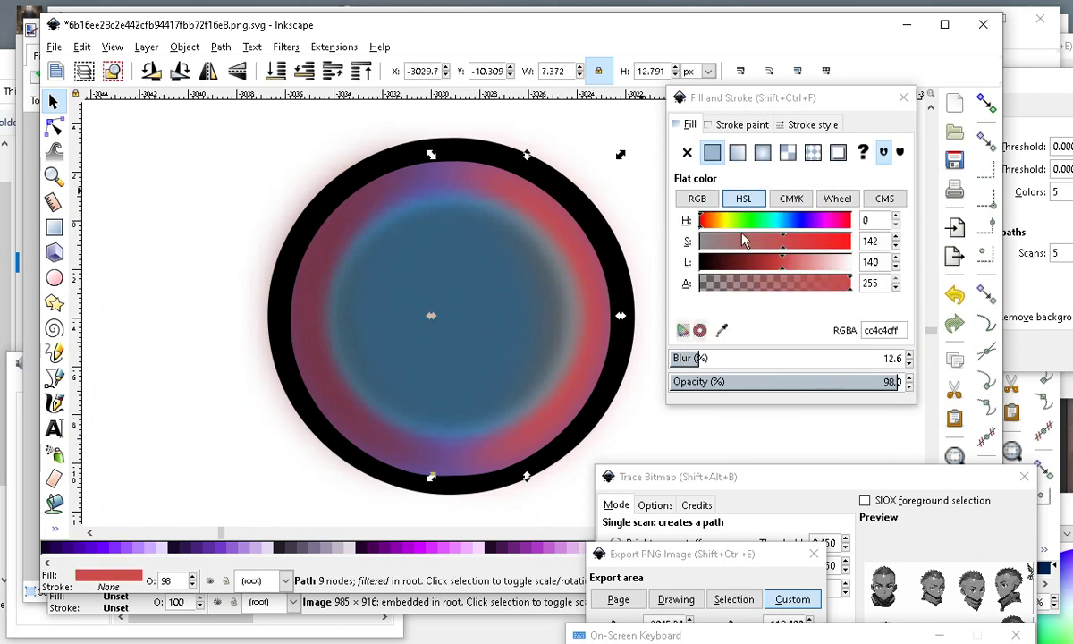
left_click_drag(801, 221, 776, 229)
scroll(493, 297, "down", 2)
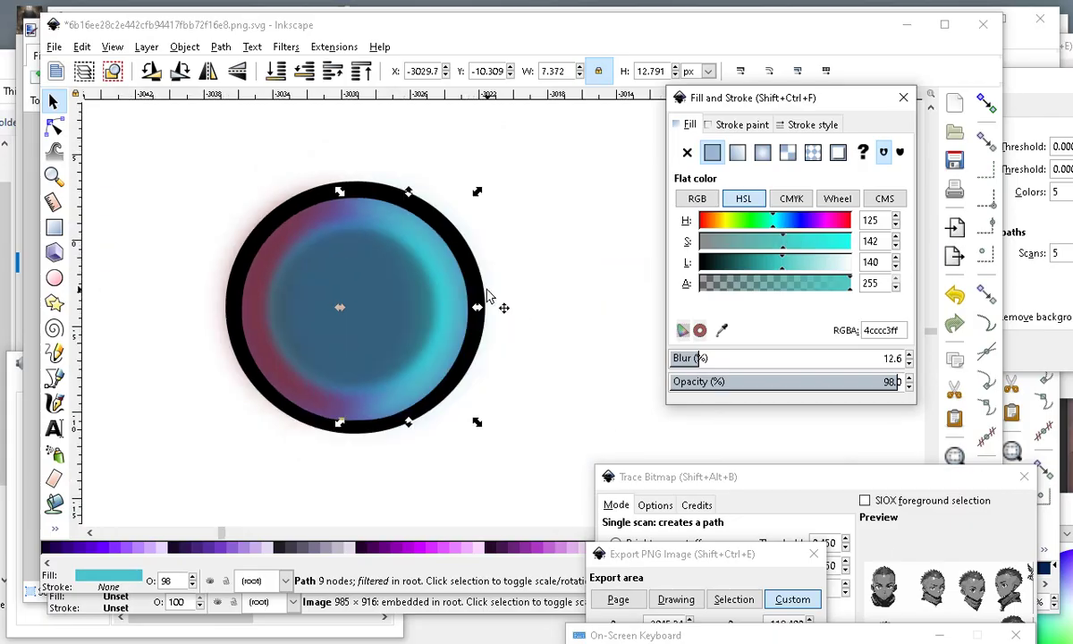
scroll(515, 364, "up", 3)
scroll(480, 353, "down", 3)
left_click(445, 459)
Recolour the dark red crescent on the iris's left side light blue with hue 132 and lightness 142, and deselect it.
scroll(377, 398, "up", 2)
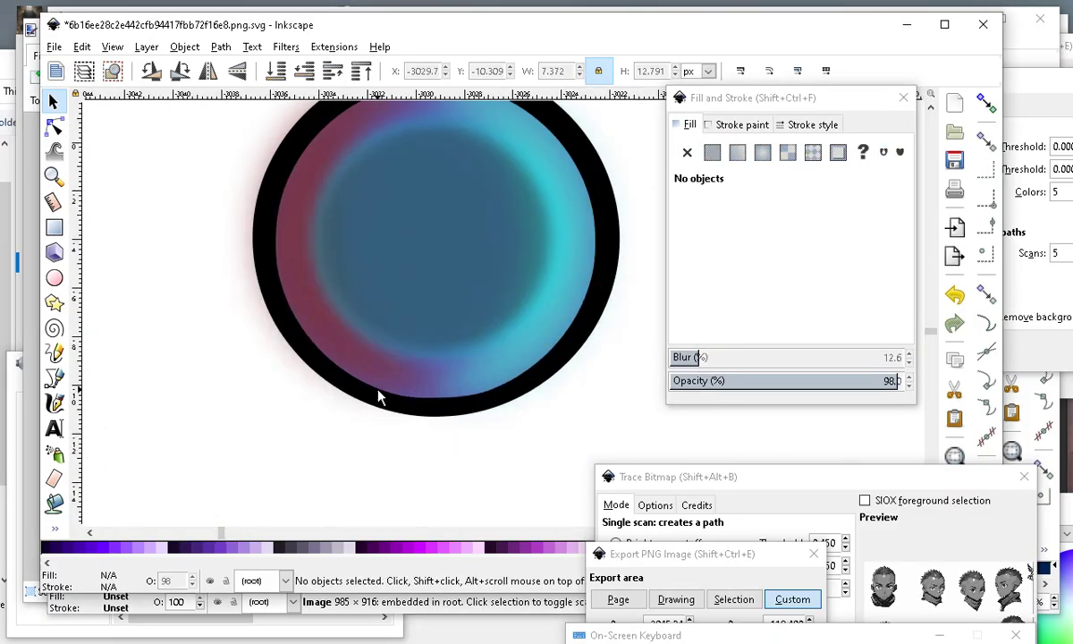
left_click(343, 362)
scroll(379, 393, "down", 1)
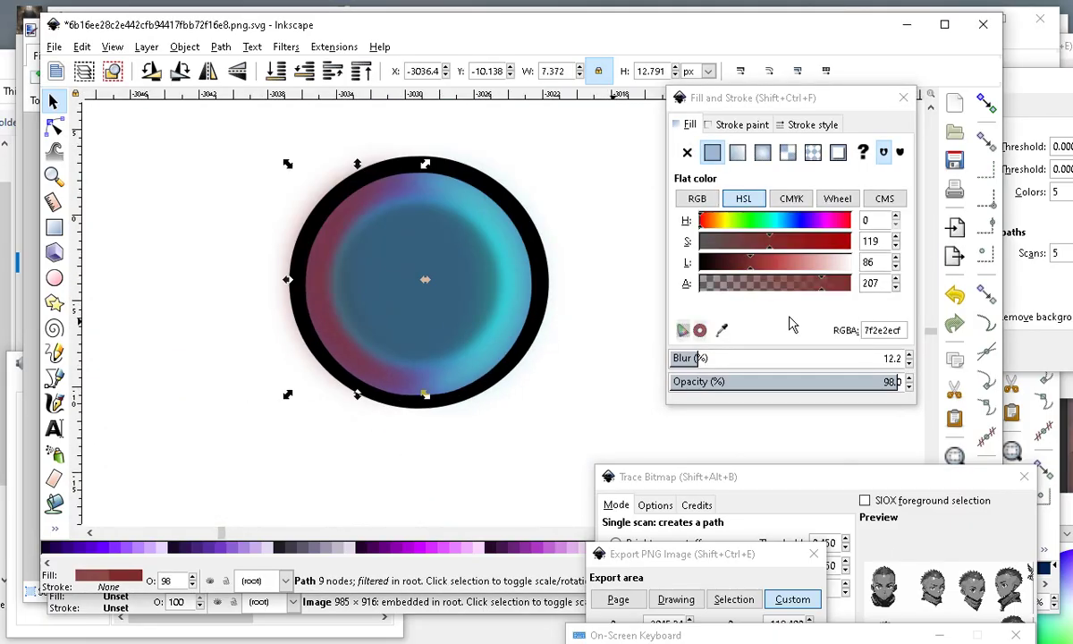
mouse_move(783, 223)
left_mouse_down()
mouse_move(808, 225)
mouse_move(721, 221)
mouse_move(800, 216)
mouse_move(777, 215)
left_mouse_up()
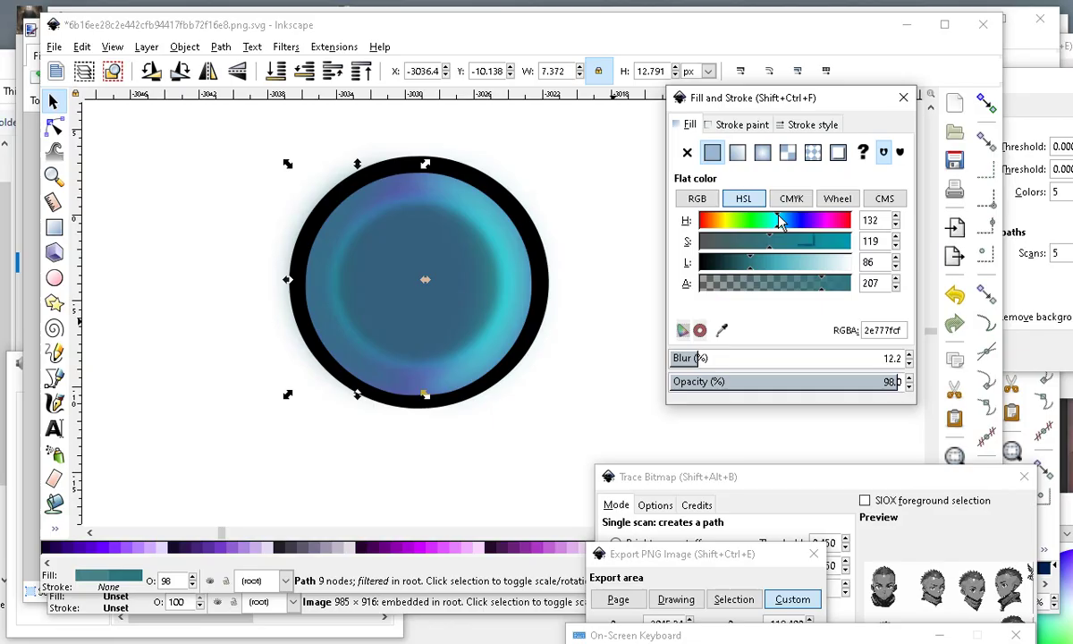
left_click_drag(755, 261, 785, 273)
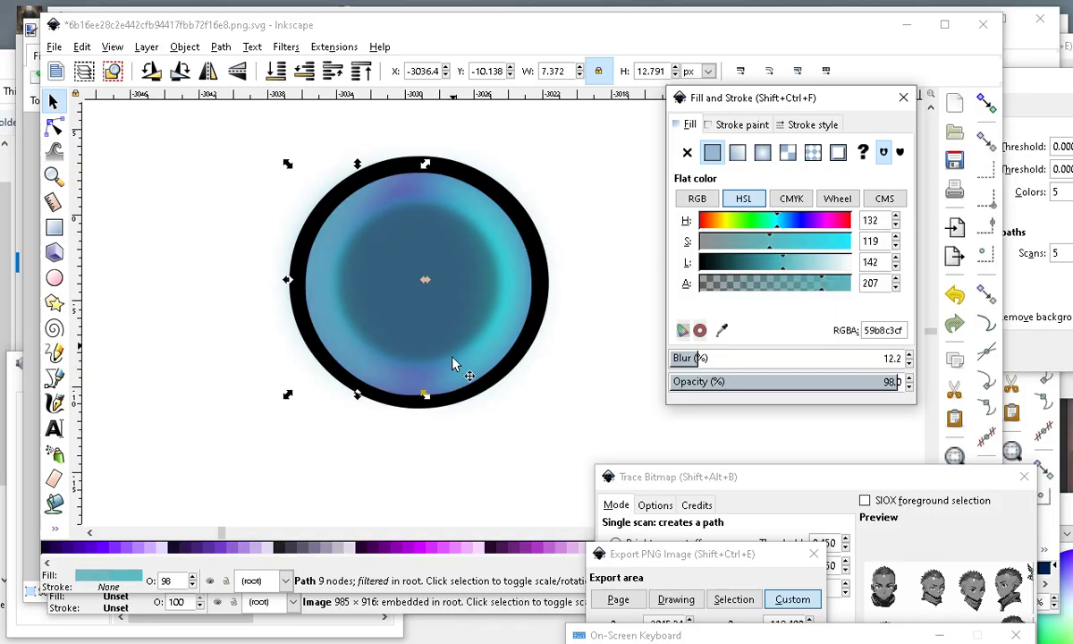
scroll(423, 333, "down", 4)
left_click(400, 398)
scroll(400, 397, "up", 1)
scroll(433, 306, "down", 3)
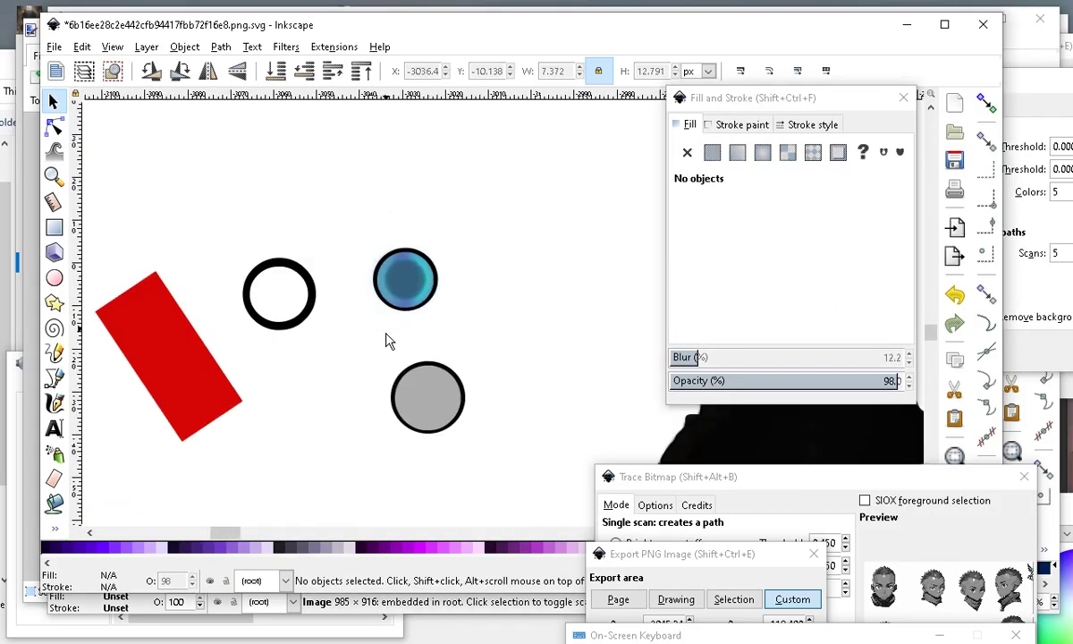
Move the black disc beside the eye and shrink it proportionally to about 10.407 × 10.116 px.
scroll(385, 339, "up", 1)
left_click_drag(442, 411, 520, 286)
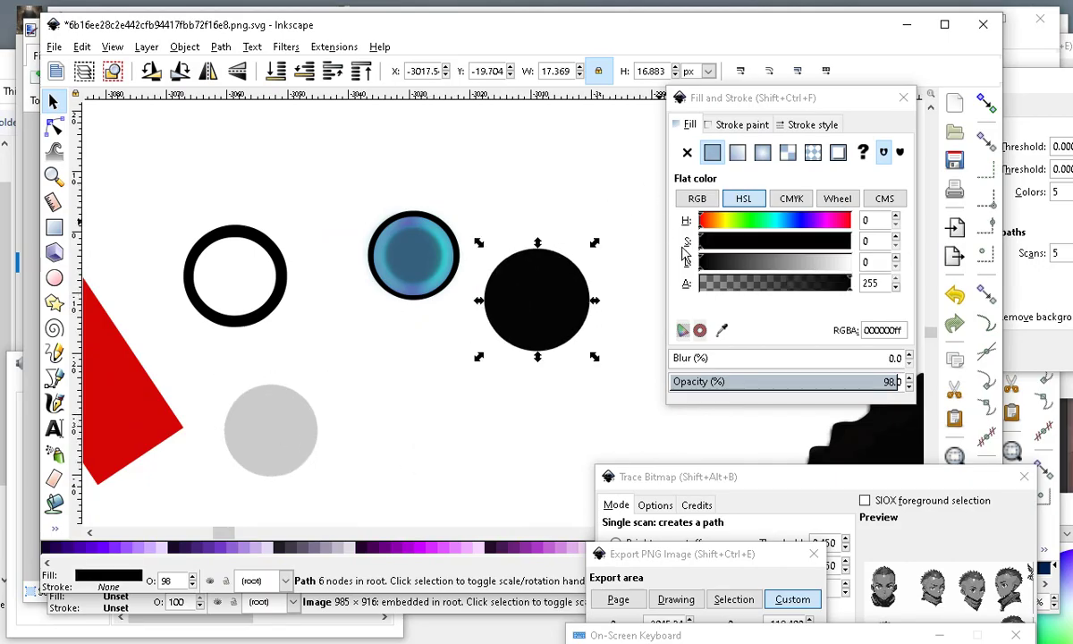
left_click_drag(599, 247, 555, 318)
left_click(586, 270)
left_click_drag(594, 242, 554, 283)
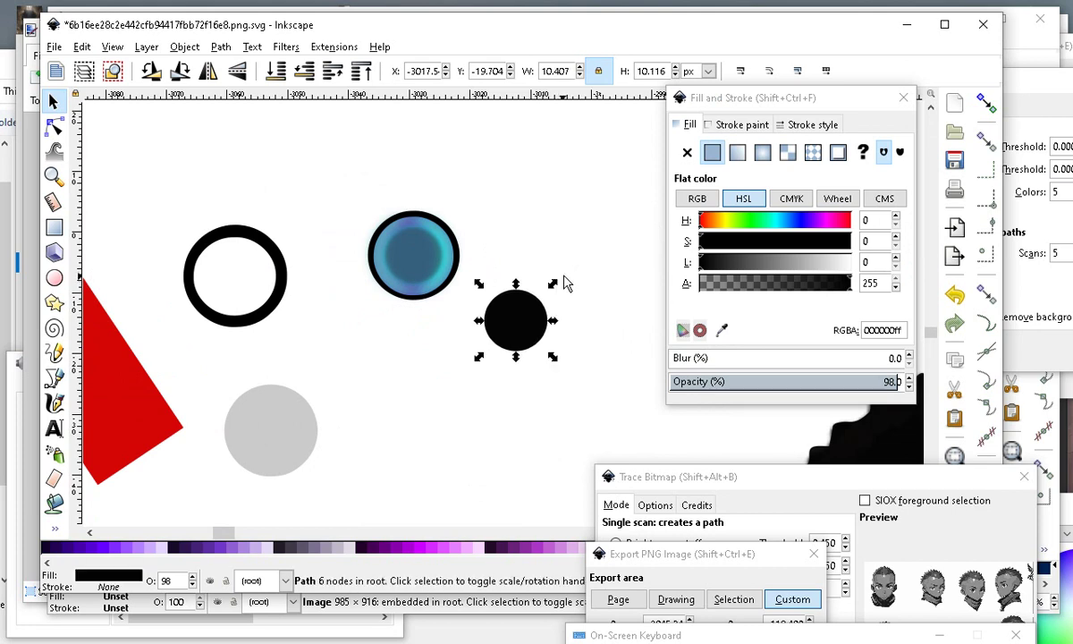
Centre the small black disc on the iris and raise it above the cyan ellipse.
scroll(419, 179, "up", 1)
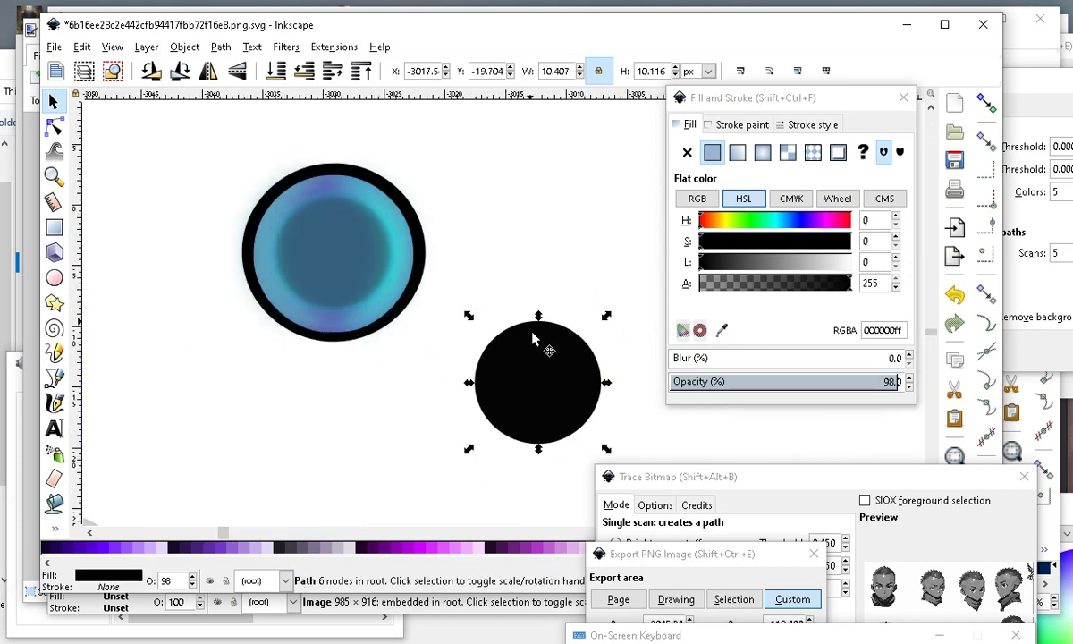
left_click_drag(532, 438, 356, 302)
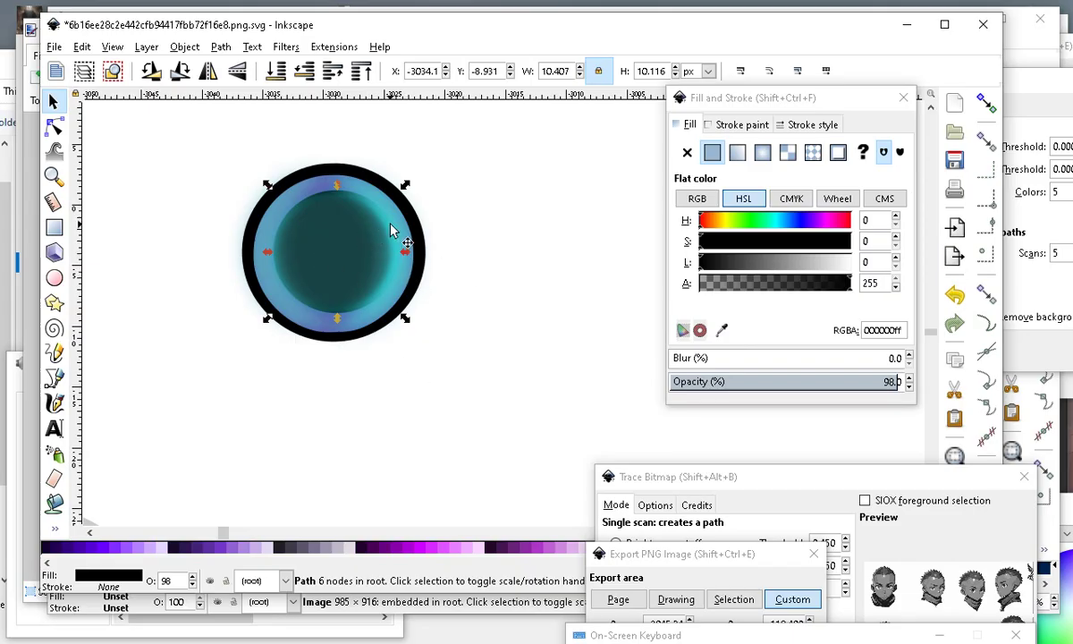
left_click(331, 71)
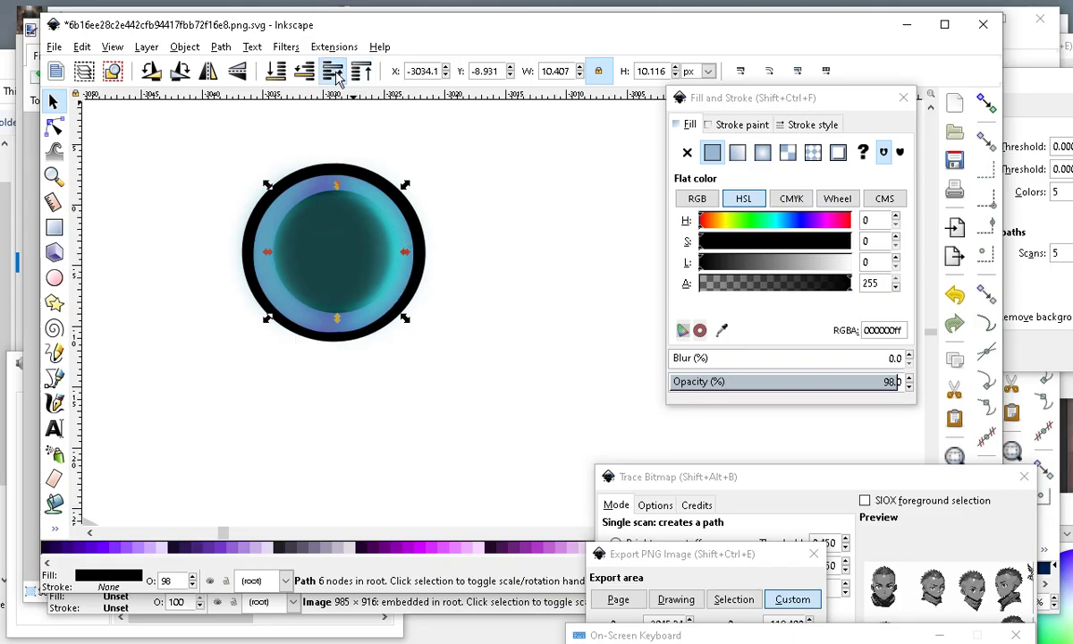
left_click(332, 71)
left_click(332, 72)
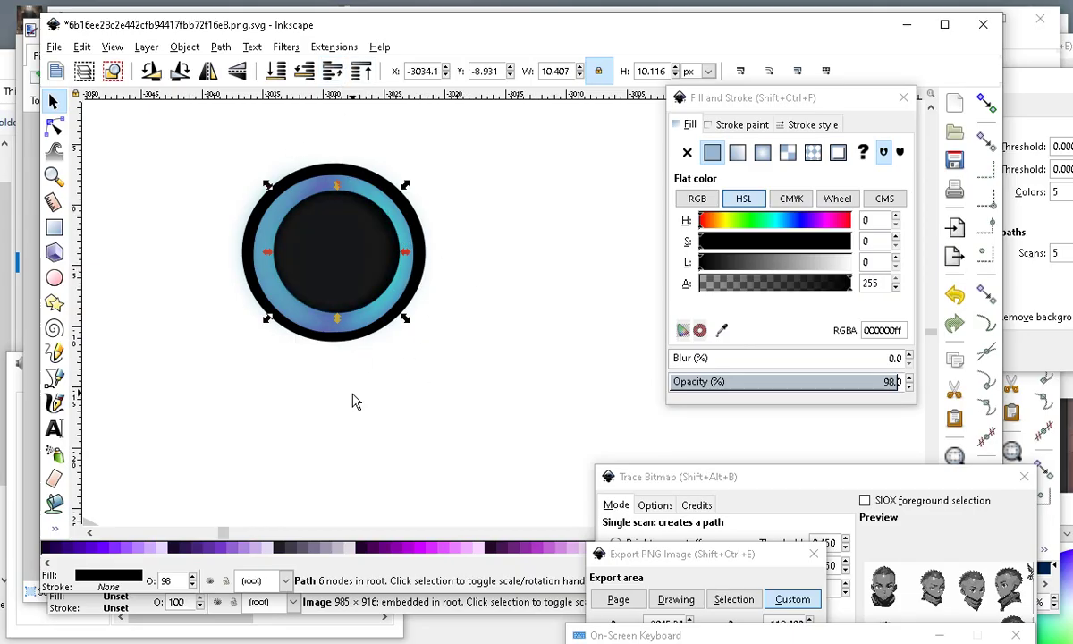
Set the blurred dark grey pupil's alpha to 249 and pull it out of the iris.
scroll(335, 380, "down", 2)
scroll(329, 331, "up", 3)
left_click(361, 306)
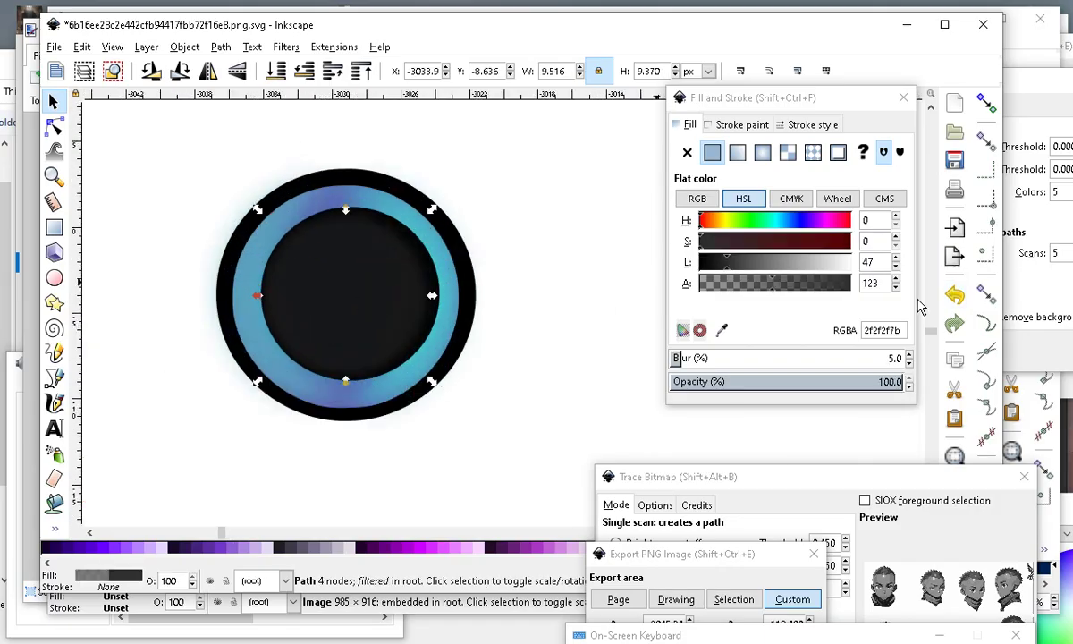
left_click_drag(765, 284, 863, 277)
left_click_drag(331, 282, 420, 353)
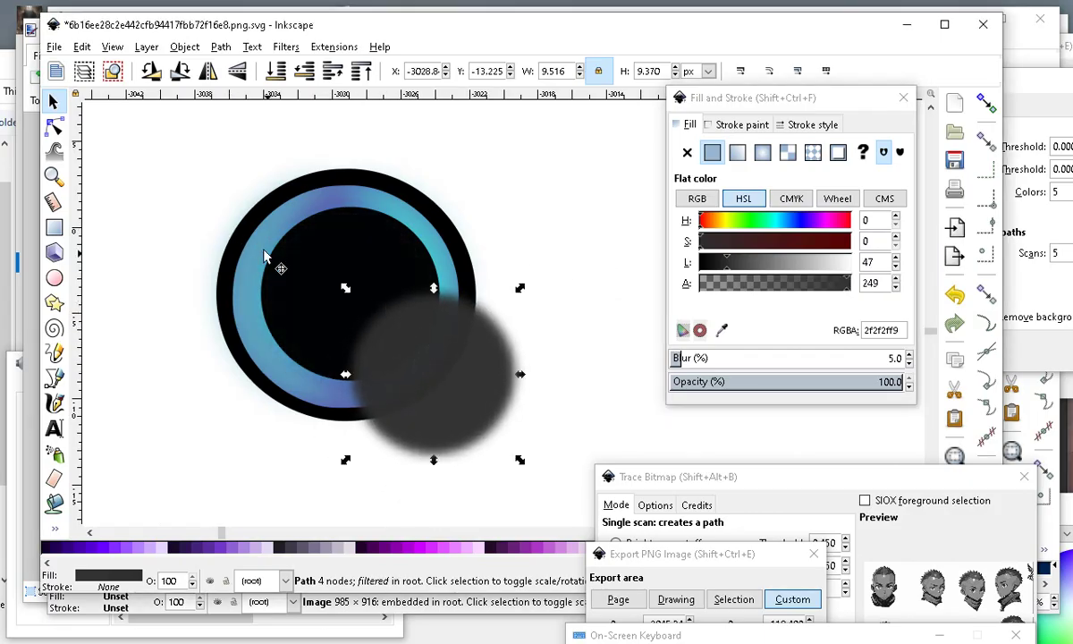
Raise the black disc to the top of the stack and move the blurred dark grey pupil back beneath it.
left_click(302, 271)
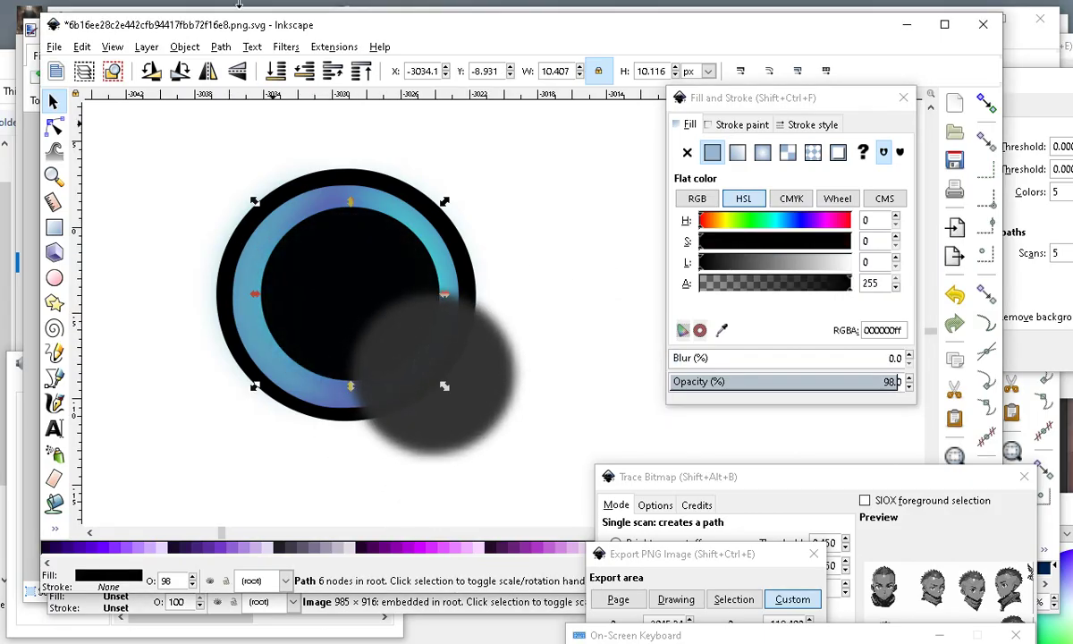
left_click(367, 75)
left_click_drag(433, 413, 354, 336)
Make the black disc translucent with an alpha of 94.
left_click(440, 267)
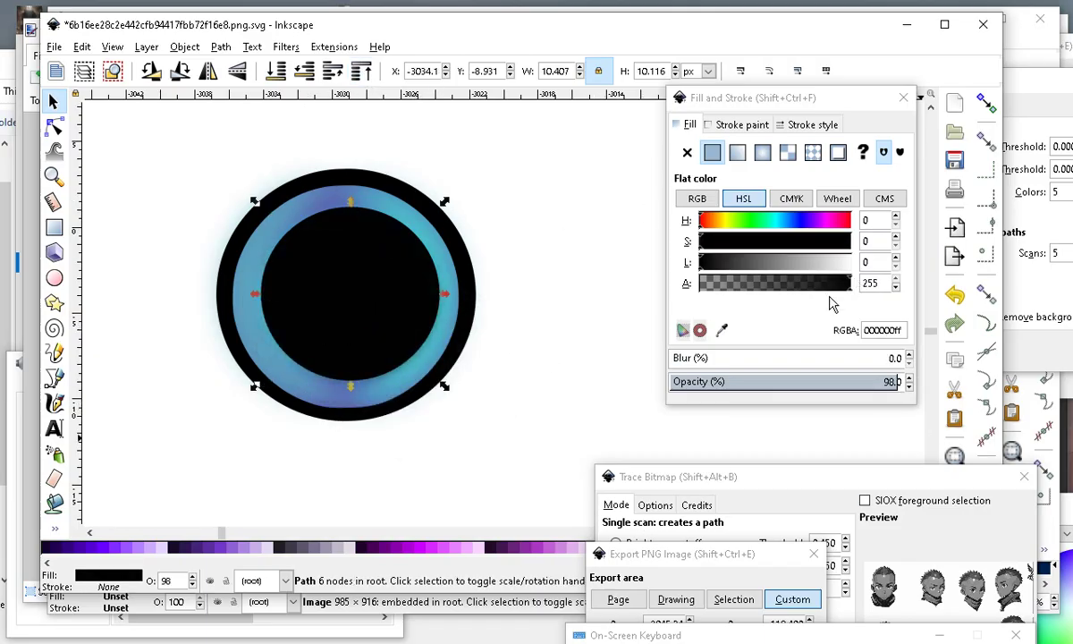
mouse_move(751, 284)
left_mouse_down()
mouse_move(740, 289)
mouse_move(758, 290)
left_mouse_up()
scroll(275, 266, "down", 4)
scroll(283, 342, "up", 5)
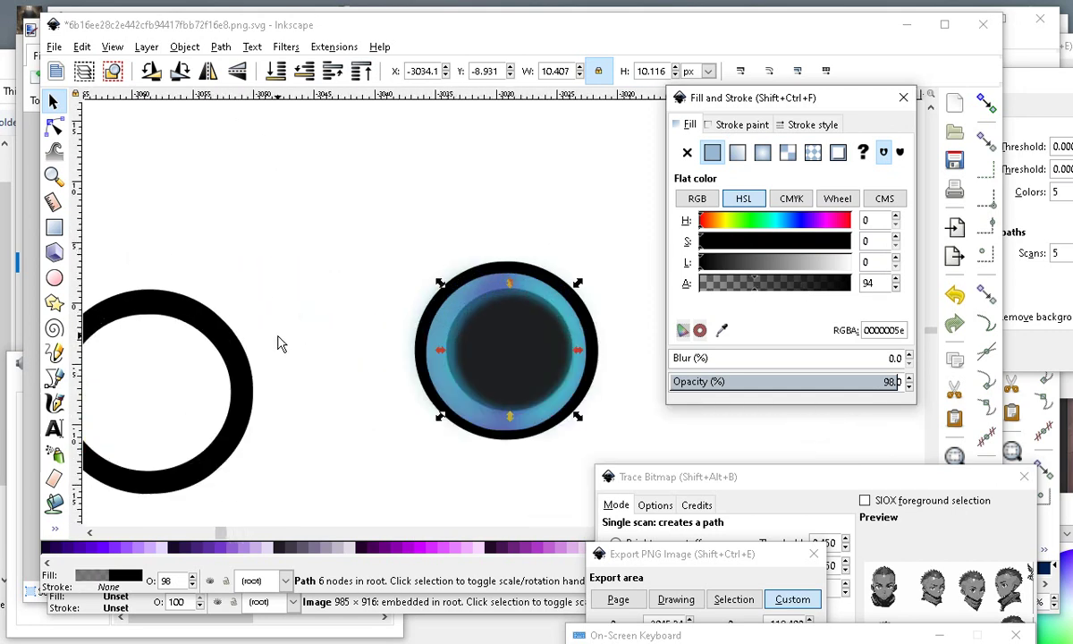
Move the translucent black disc aside, enlarge the blurred dark grey pupil to about 11.480 × 11.303 px and centre it in the ring.
scroll(426, 330, "down", 3)
left_click_drag(451, 307, 326, 322)
left_click(445, 319)
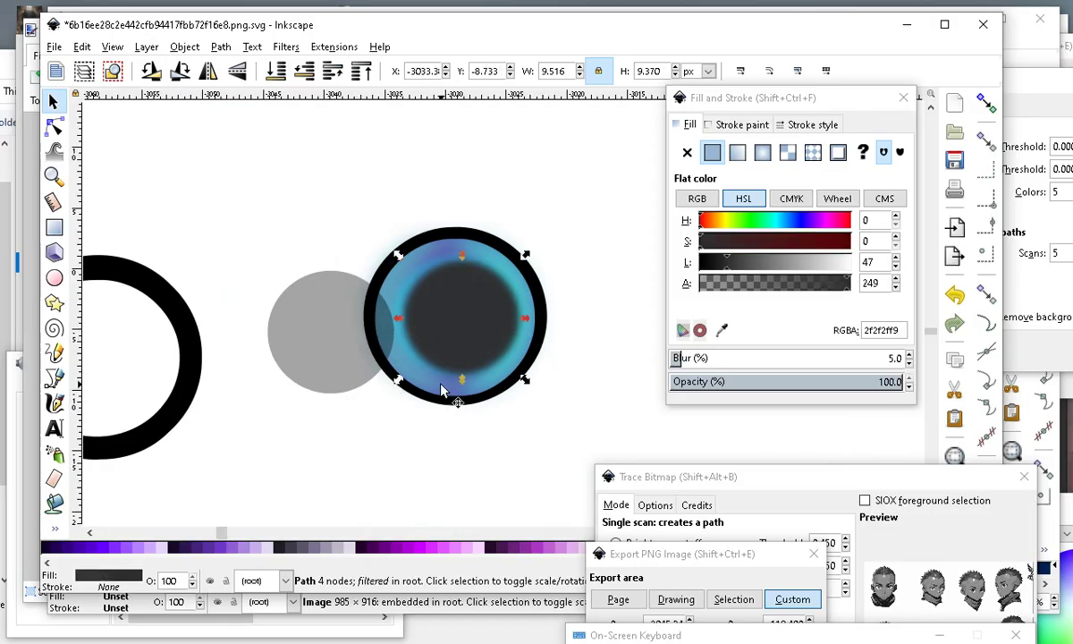
left_click_drag(390, 382, 371, 412)
mouse_move(443, 364)
left_mouse_down()
mouse_move(452, 345)
mouse_move(438, 342)
left_mouse_up()
left_click(438, 343)
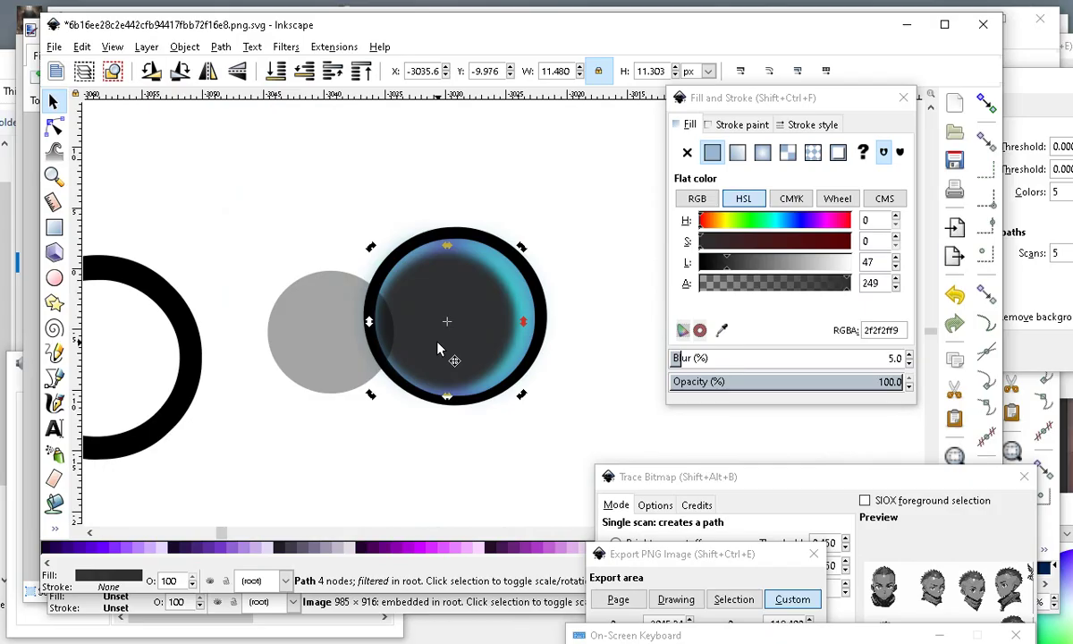
left_click_drag(451, 297, 462, 292)
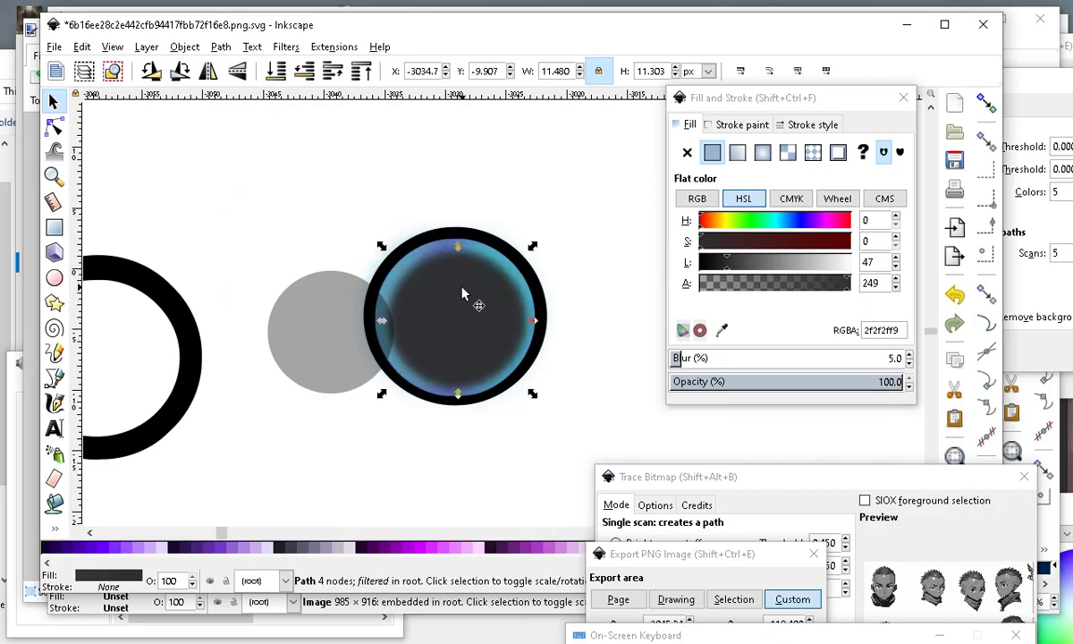
Recolour the blurred dark grey pupil deep blue with hue 171, saturation 116 and lightness 86.
left_click(790, 220)
left_click_drag(792, 256, 750, 259)
left_click(801, 221)
left_click_drag(801, 222, 770, 253)
left_click(800, 241)
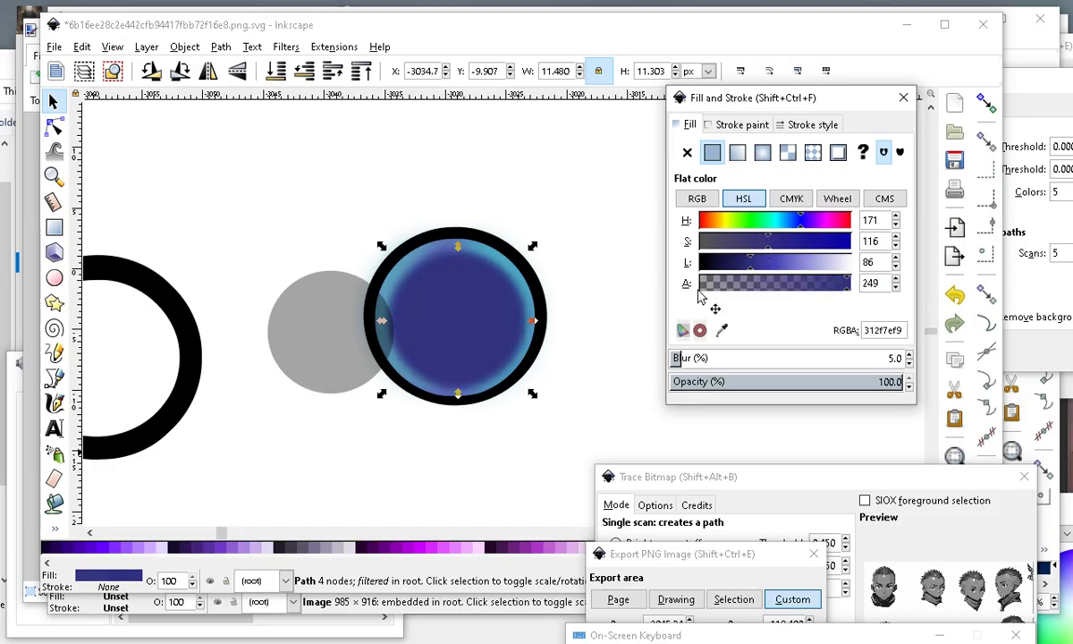
Move the translucent black disc back onto the centre of the deep blue pupil and deselect it.
left_click(384, 431)
left_click_drag(278, 308, 404, 283)
scroll(518, 267, "down", 5)
left_click(489, 319)
Raise the saturation of the blurred cyan crescent on the iris's inner edge to 174.
scroll(510, 311, "up", 5)
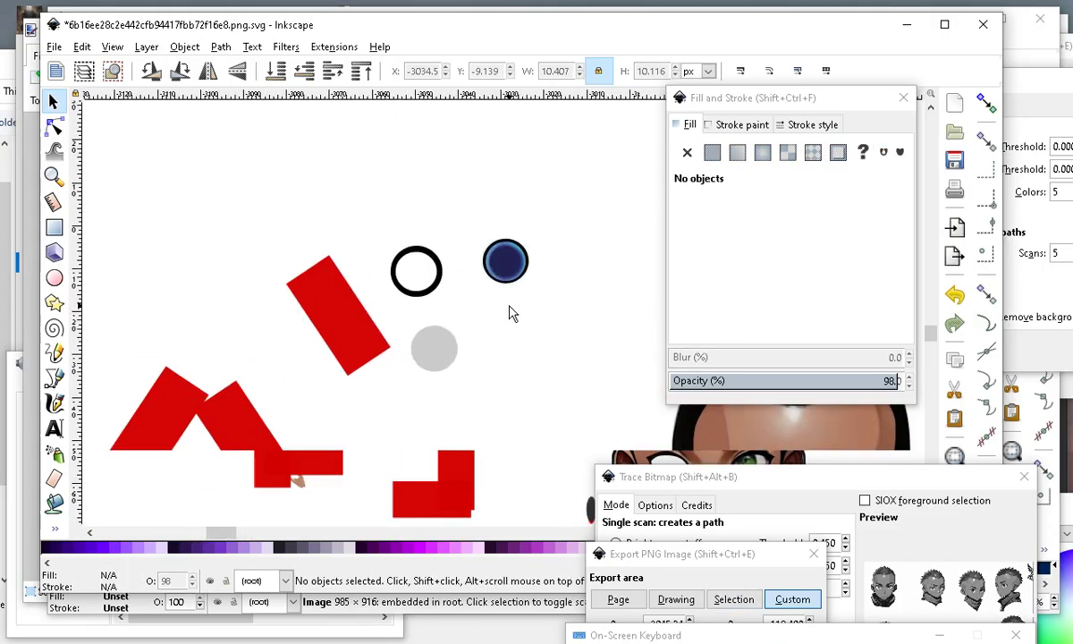
scroll(387, 280, "up", 3)
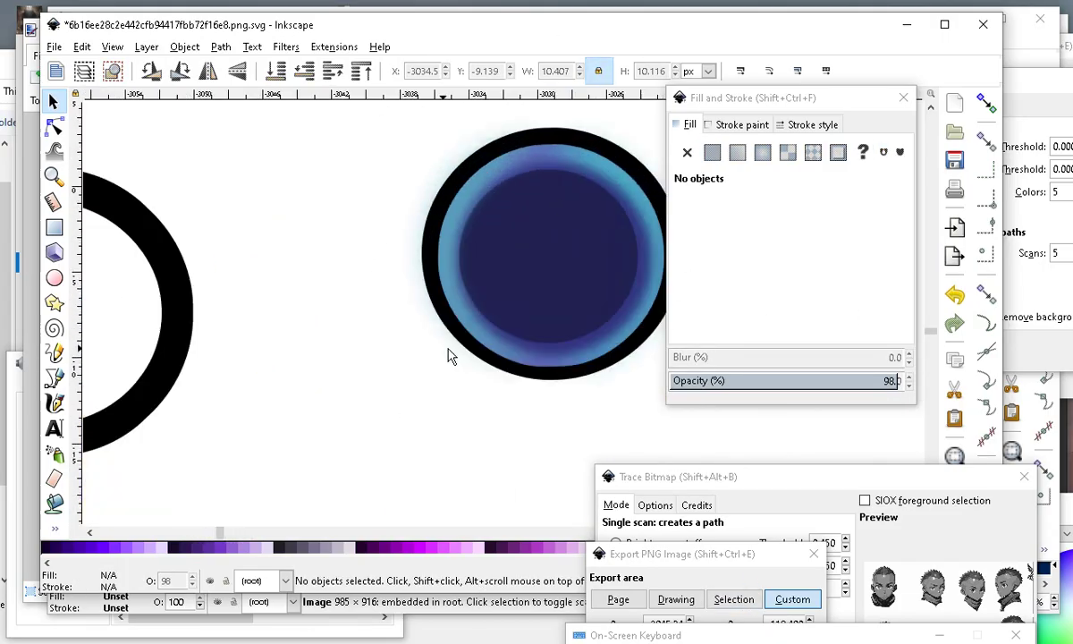
scroll(419, 366, "down", 3)
scroll(429, 145, "up", 3)
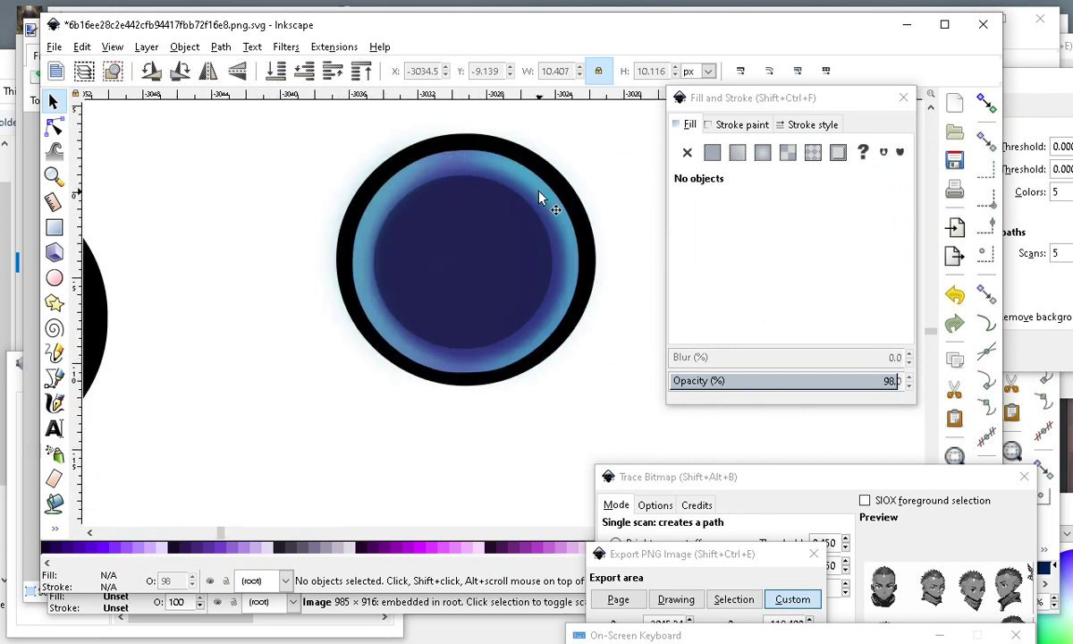
left_click(564, 252)
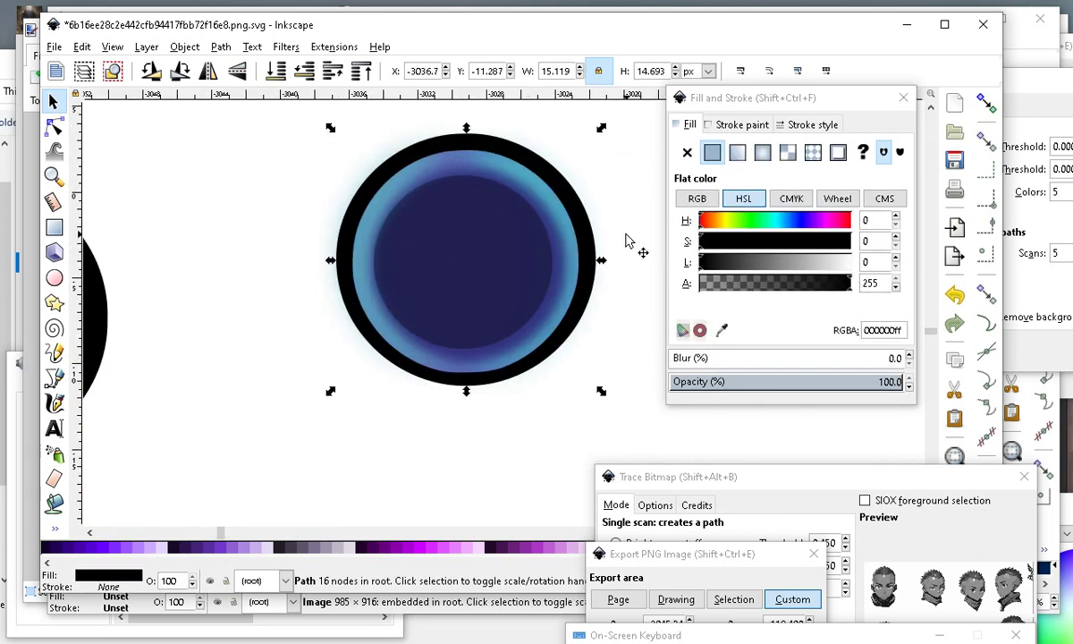
left_click(425, 508)
left_click(370, 313)
double_click(371, 313)
left_click_drag(812, 262, 796, 281)
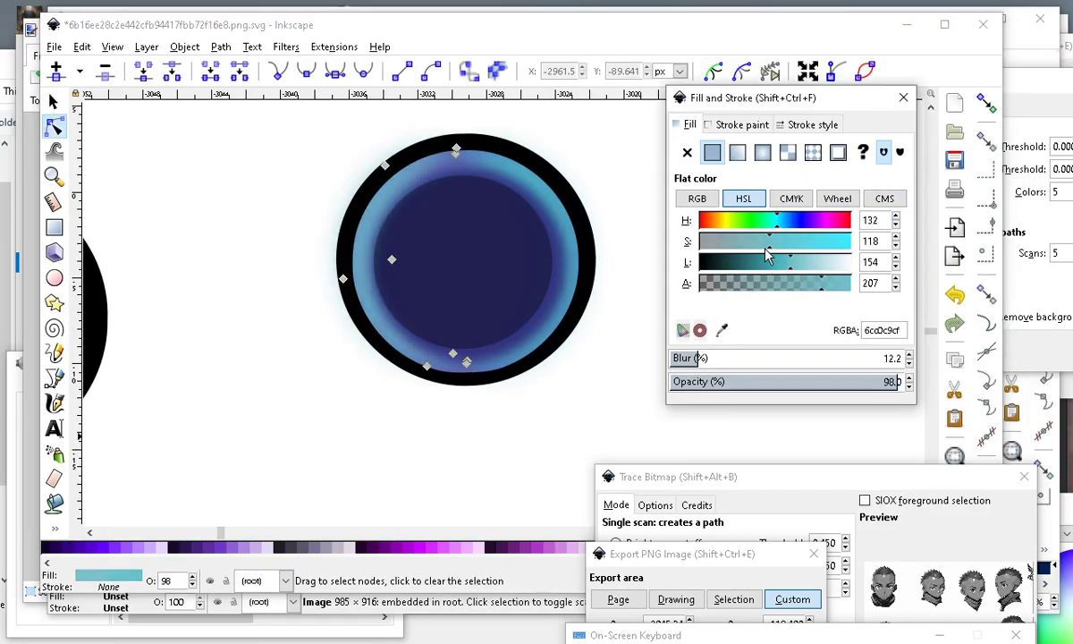
left_click_drag(746, 252, 837, 247)
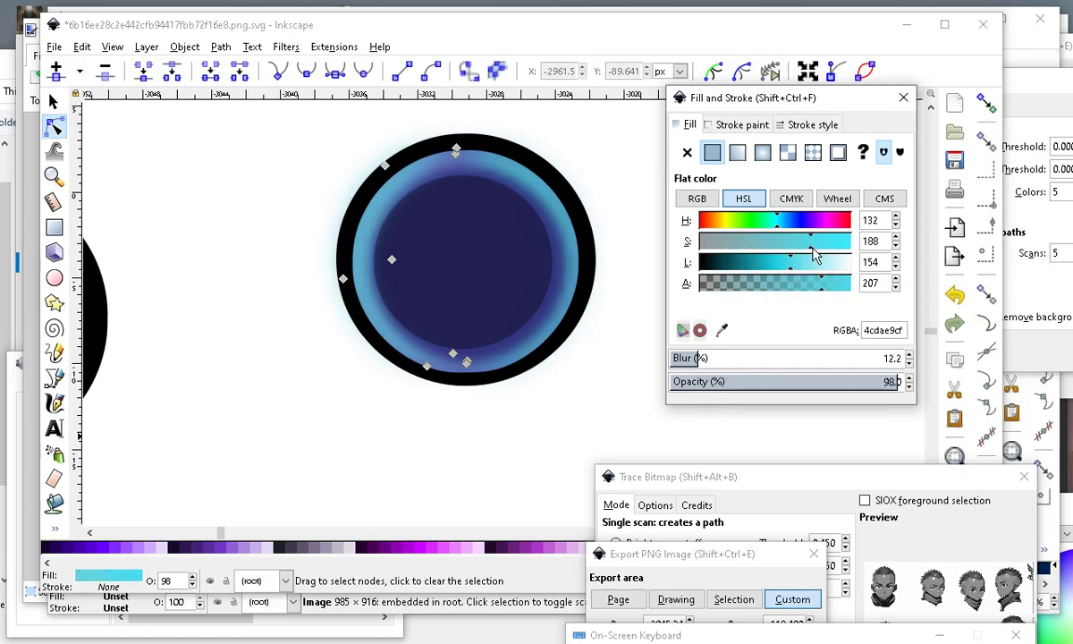
Darken the translucent black disc in the middle of the eye by setting its alpha to 163.
left_click(522, 250)
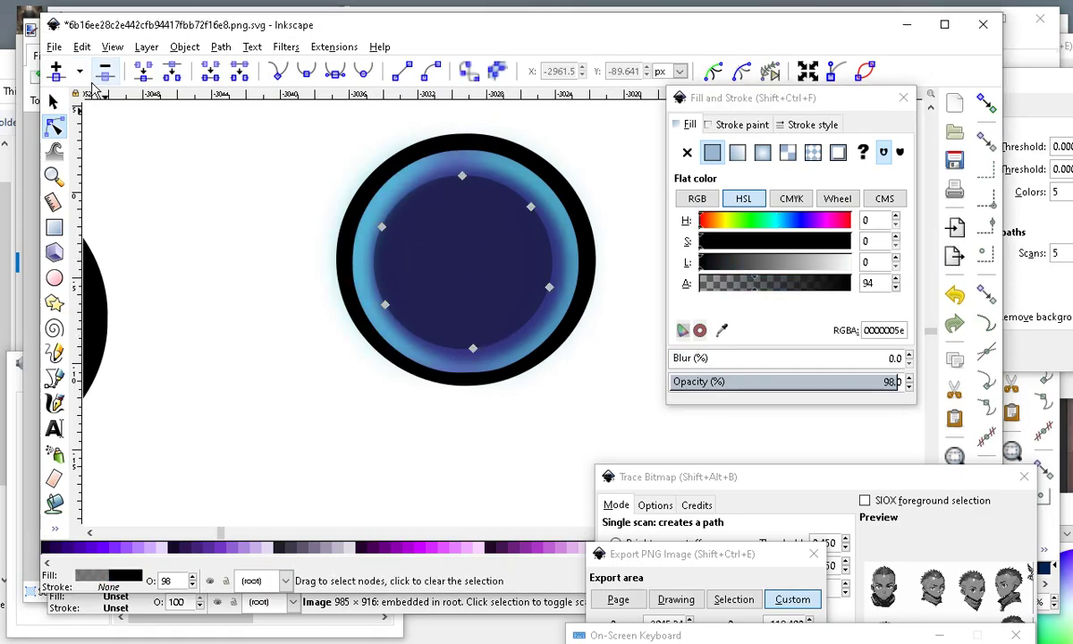
left_click(739, 284)
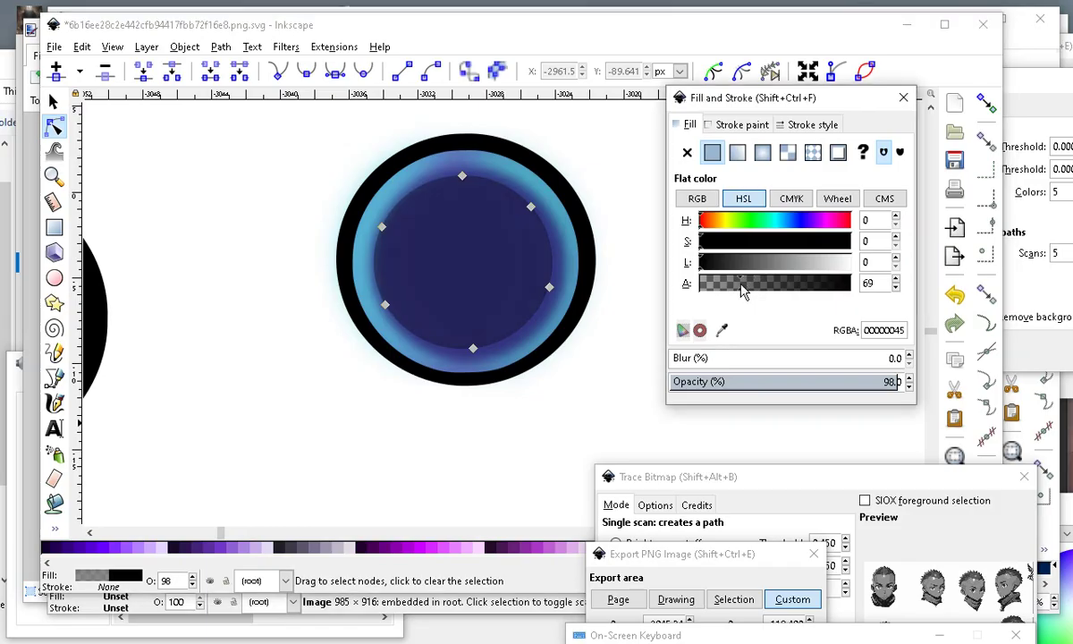
left_click_drag(747, 295, 795, 291)
scroll(388, 259, "down", 2)
left_click(398, 331)
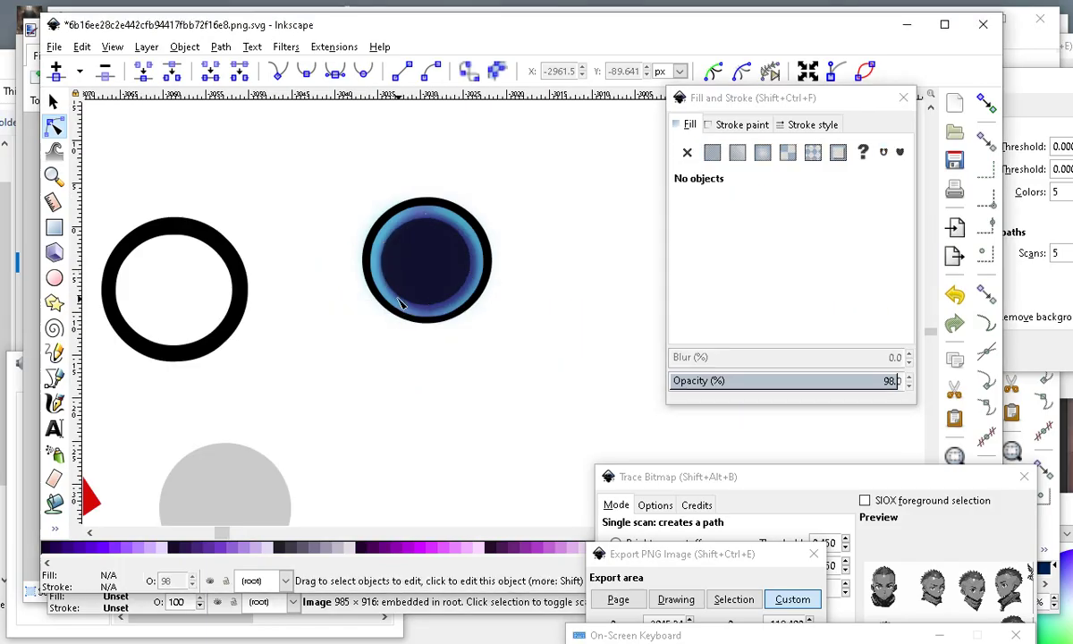
scroll(398, 295, "up", 2)
Shrink the translucent black disc to about 8.147 × 7.919 px, centre it in the iris and deselect it.
left_click(449, 193)
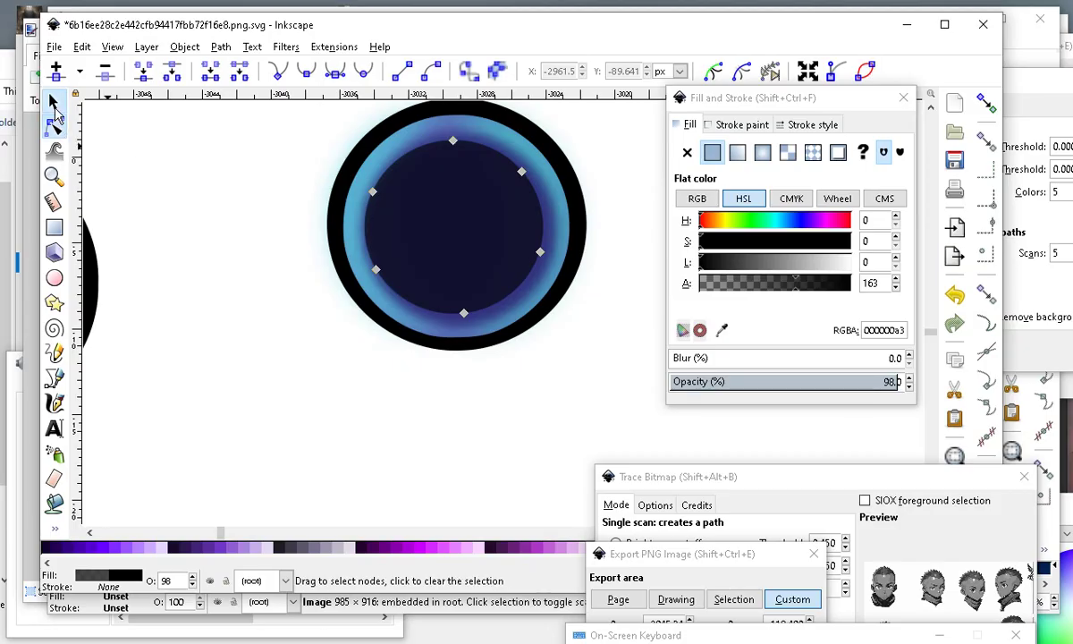
left_click(52, 101)
left_click_drag(547, 136, 516, 173)
left_click_drag(480, 246, 500, 226)
scroll(455, 367, "down", 3)
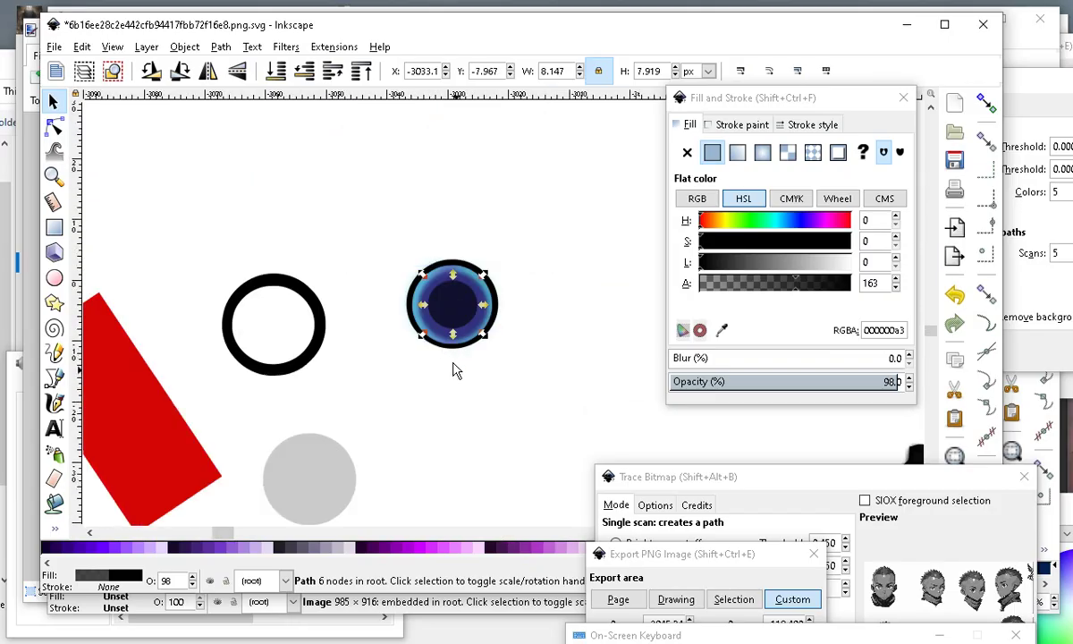
key("Escape")
Widen the blurred deep blue disc towards the ring's inner edge to about 11.944 px.
scroll(366, 261, "up", 5)
left_click(368, 262)
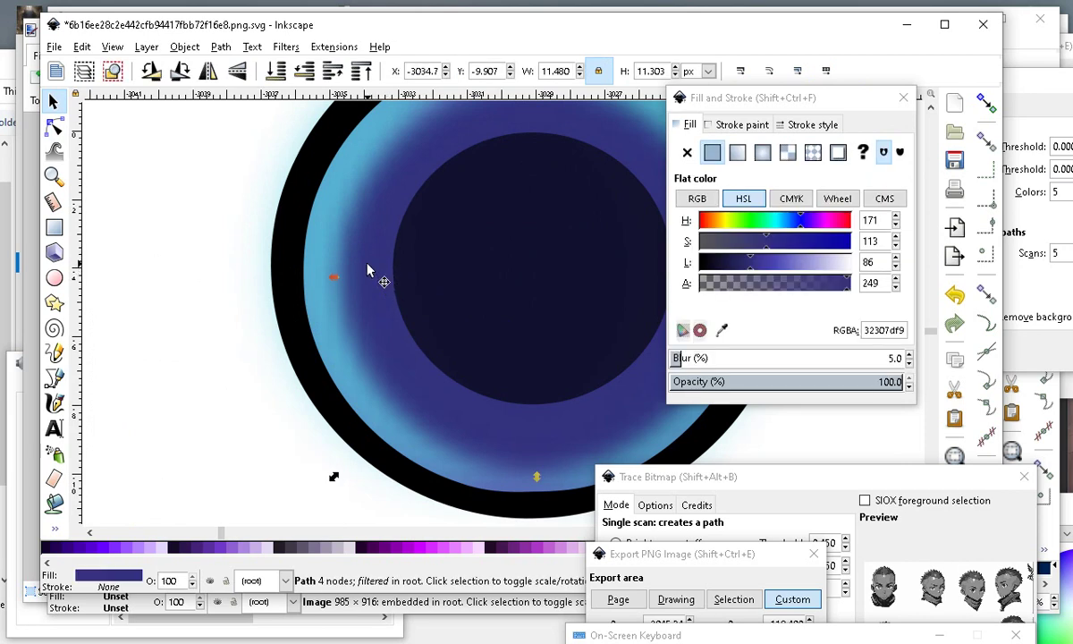
left_click_drag(338, 285, 318, 295)
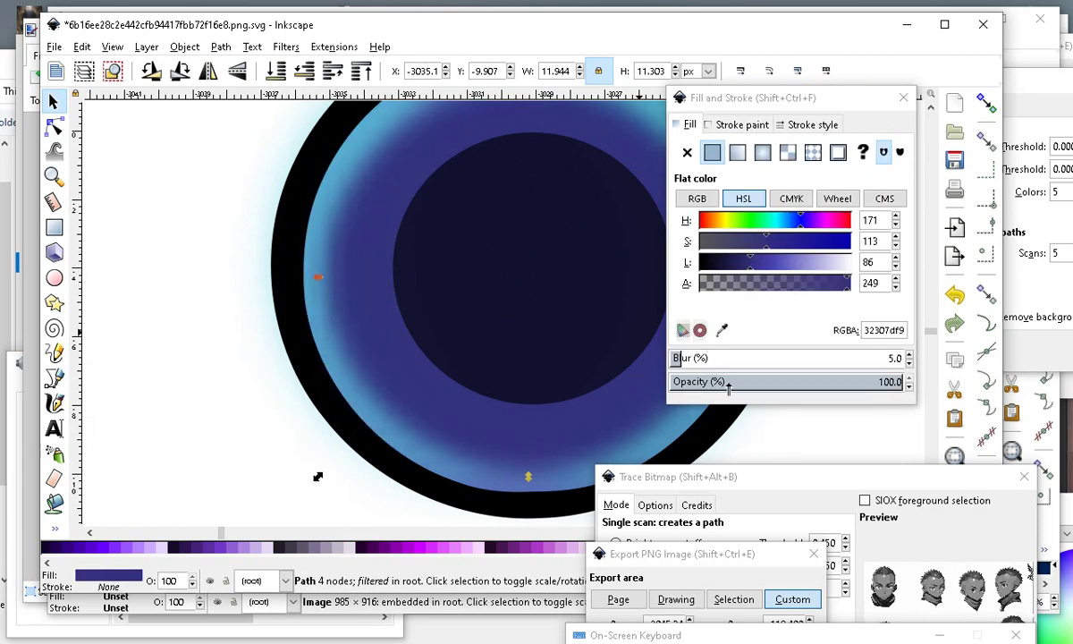
Set the blurred blue disc's fill to hue 172, saturation 114, lightness 58 and alpha 154.
mouse_move(776, 289)
left_mouse_down()
mouse_move(794, 287)
mouse_move(802, 302)
mouse_move(755, 298)
mouse_move(843, 304)
mouse_move(794, 301)
mouse_move(804, 265)
mouse_move(726, 272)
mouse_move(733, 265)
left_mouse_up()
scroll(368, 262, "down", 2)
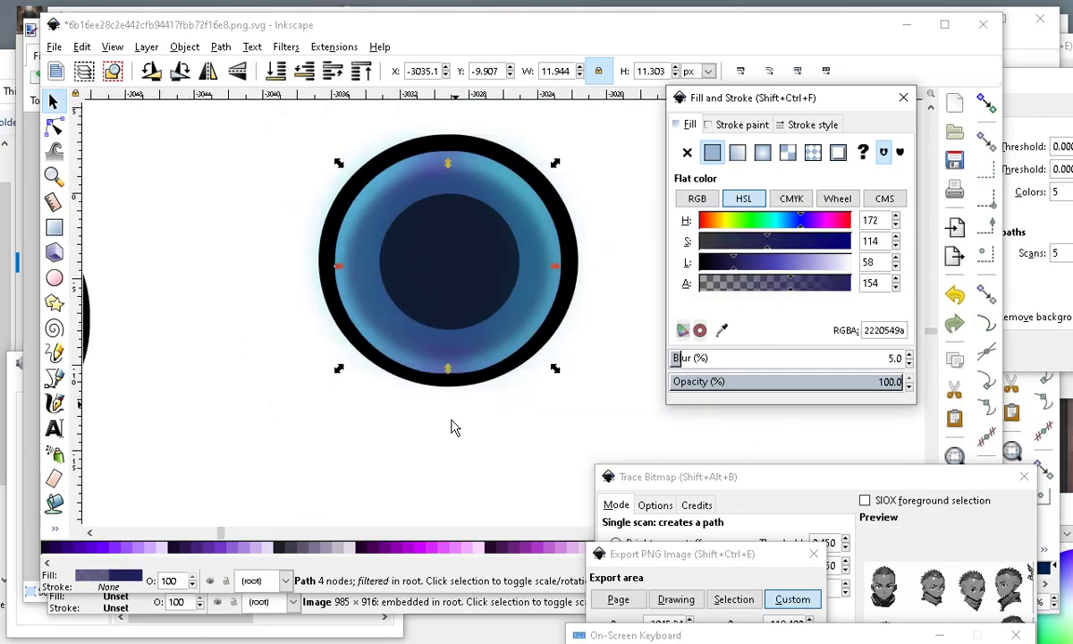
scroll(472, 299, "down", 1)
left_click(489, 444)
left_click(491, 452)
scroll(479, 318, "down", 2)
scroll(474, 278, "up", 2)
scroll(453, 322, "up", 2)
scroll(461, 312, "down", 2)
Try a darker pupil by setting the translucent black disc's alpha to 208.
left_click(472, 320)
scroll(508, 301, "up", 1)
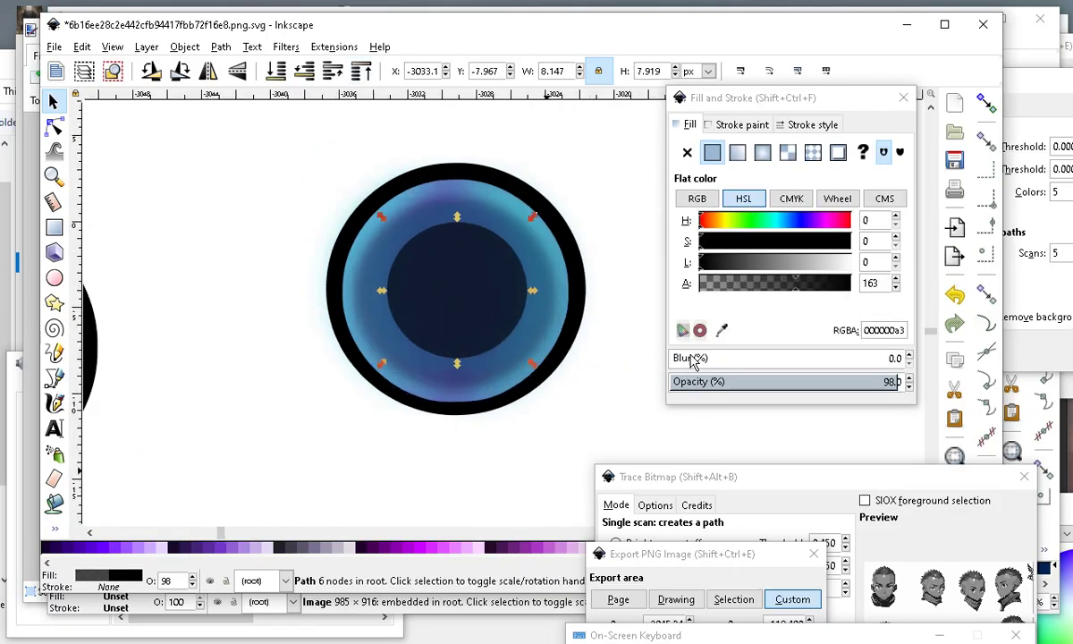
left_click_drag(849, 297, 827, 297)
scroll(471, 310, "down", 3)
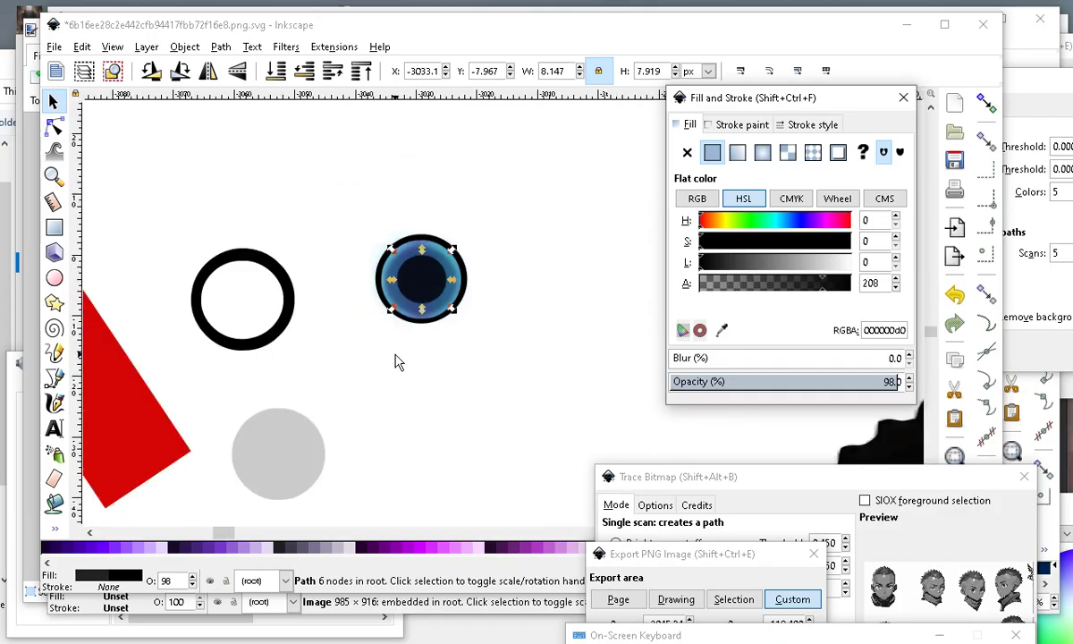
left_click(403, 339)
Enlarge the translucent black disc to about 8.342 × 8.109 px and set its alpha to 166.
scroll(412, 318, "up", 3)
left_click(466, 214)
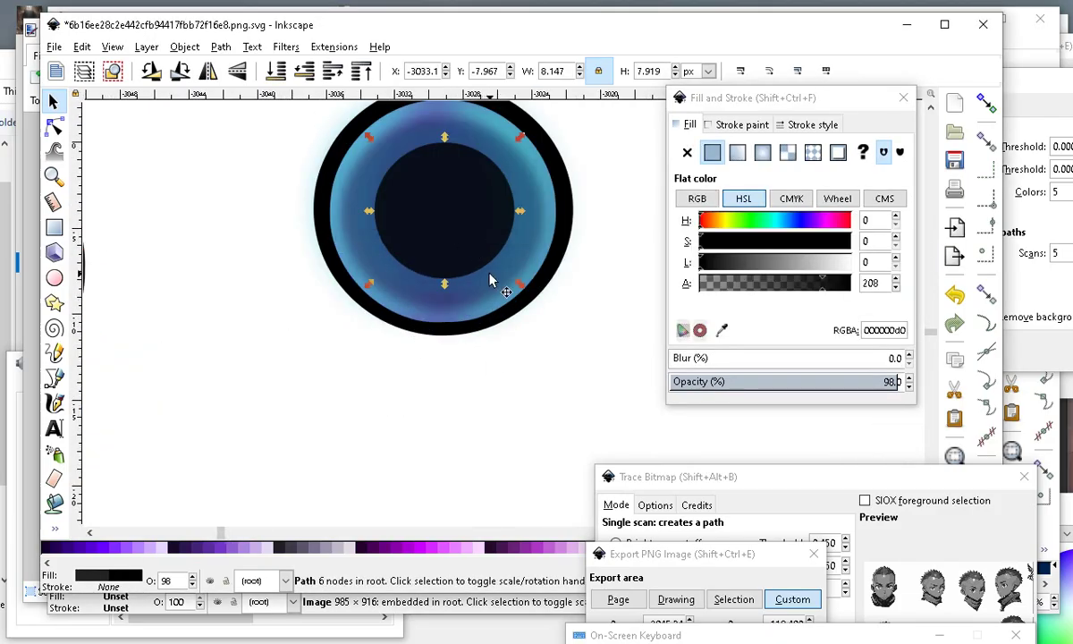
left_click_drag(366, 287, 365, 311)
left_click_drag(422, 234, 426, 236)
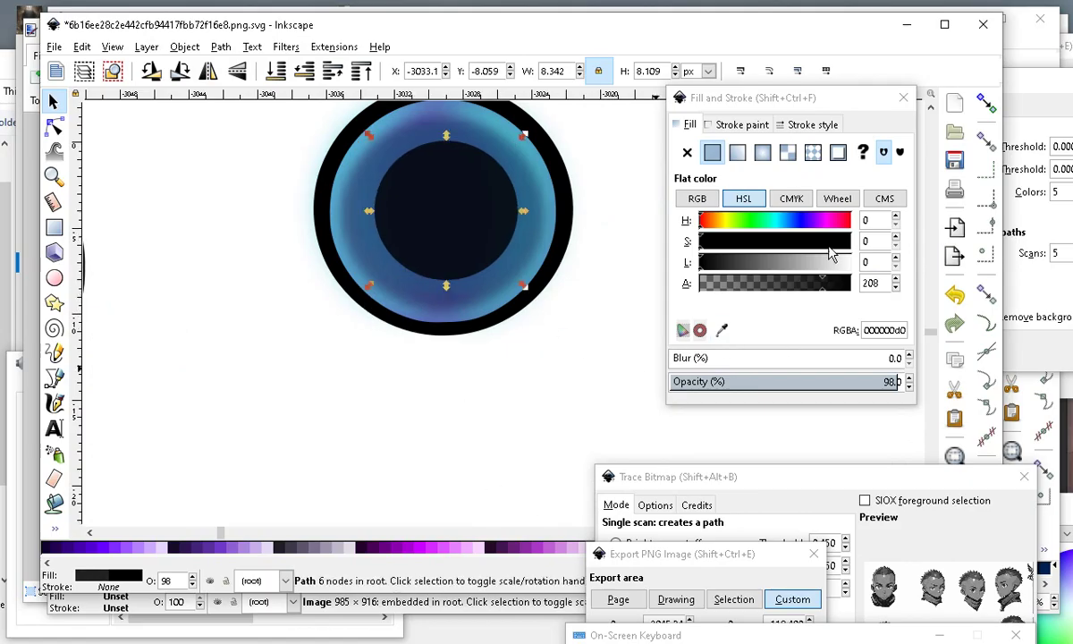
mouse_move(764, 282)
left_mouse_down()
mouse_move(770, 296)
mouse_move(800, 301)
left_mouse_up()
scroll(366, 331, "down", 2)
scroll(398, 269, "up", 3)
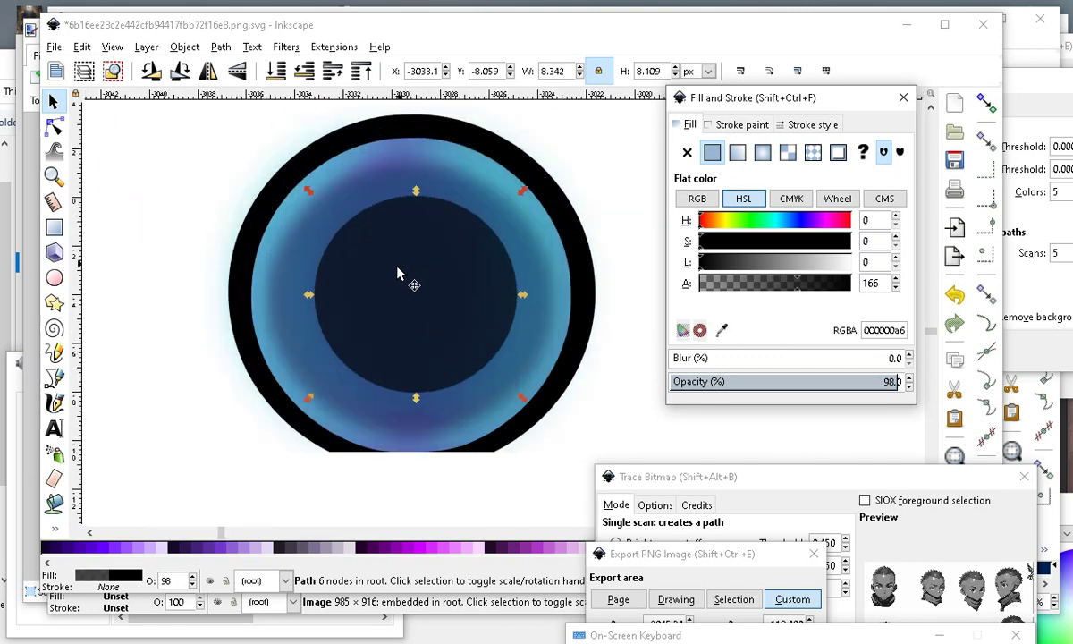
Recolour the blurred disc around the pupil green with hue 69, saturation 159 and lightness 120.
left_click(577, 267)
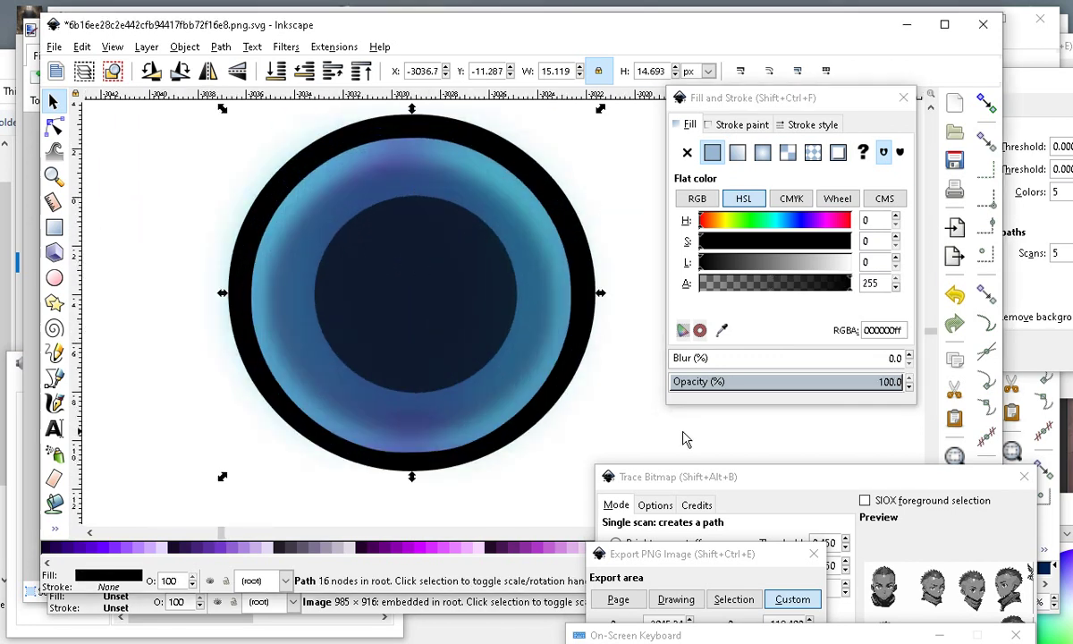
double_click(291, 227)
left_click_drag(781, 268, 712, 273)
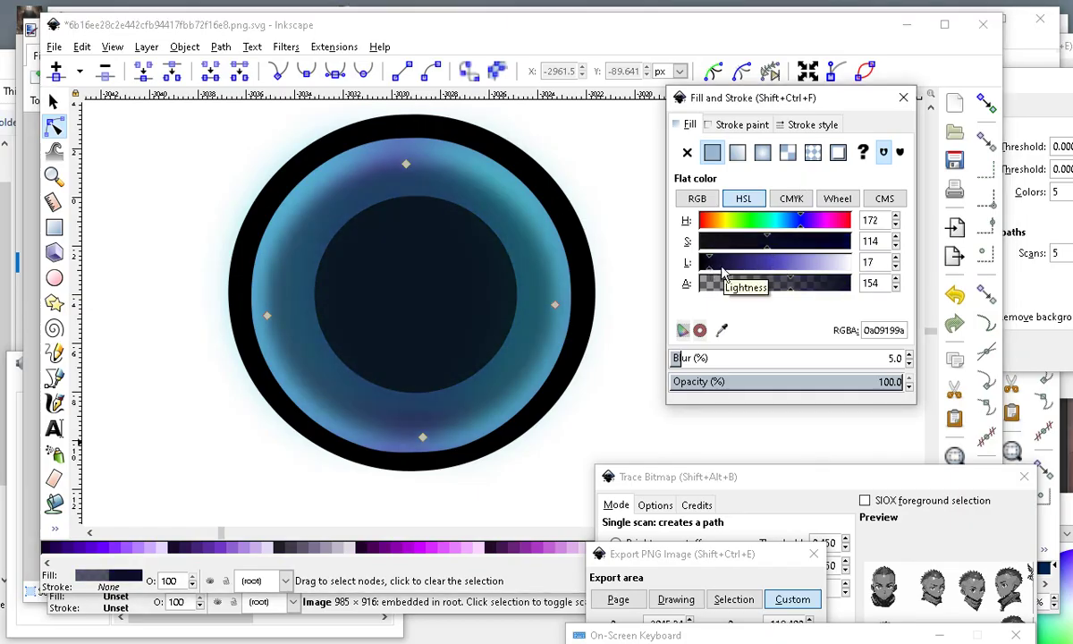
mouse_move(784, 229)
left_mouse_down()
mouse_move(758, 223)
mouse_move(759, 210)
mouse_move(764, 232)
left_mouse_up()
left_click(785, 265)
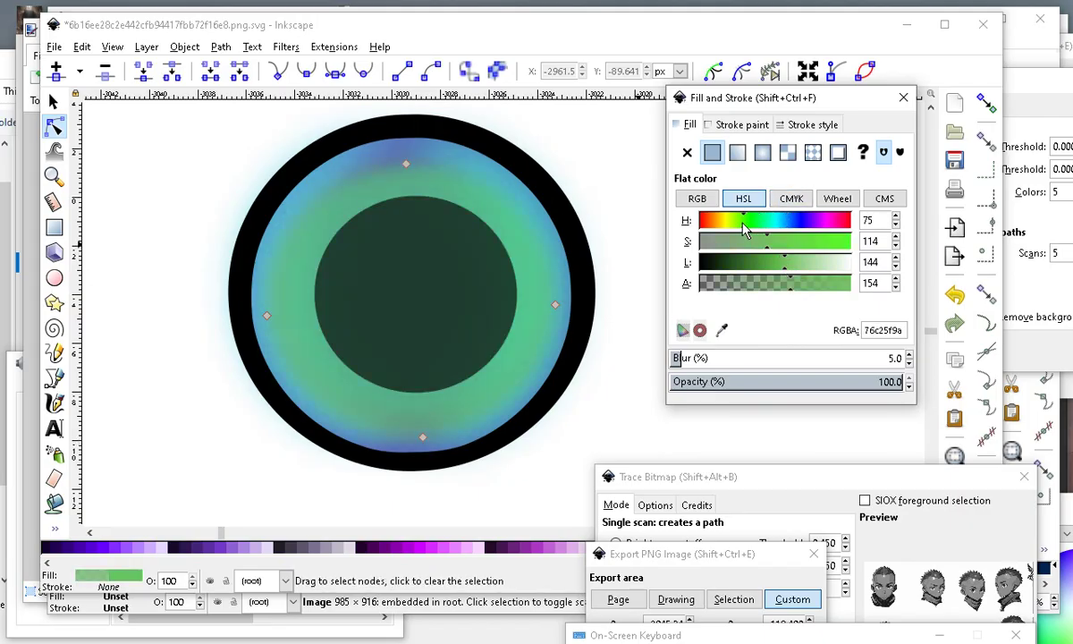
mouse_move(771, 268)
left_mouse_down()
mouse_move(738, 264)
mouse_move(826, 266)
mouse_move(755, 263)
mouse_move(771, 262)
left_mouse_up()
left_click(790, 244)
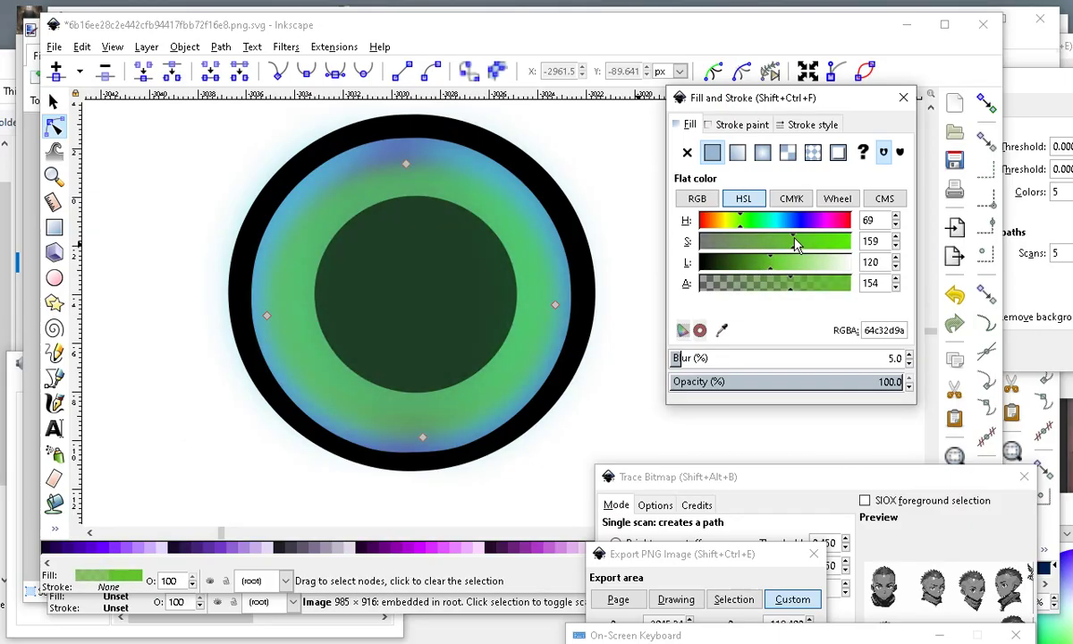
left_click(514, 182)
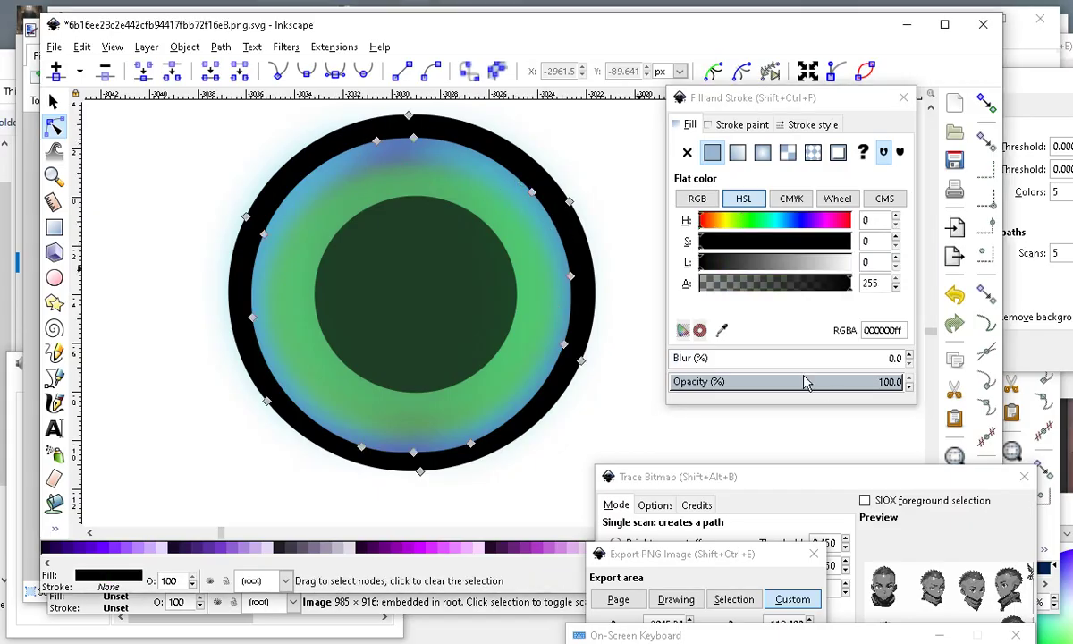
scroll(354, 233, "up", 2)
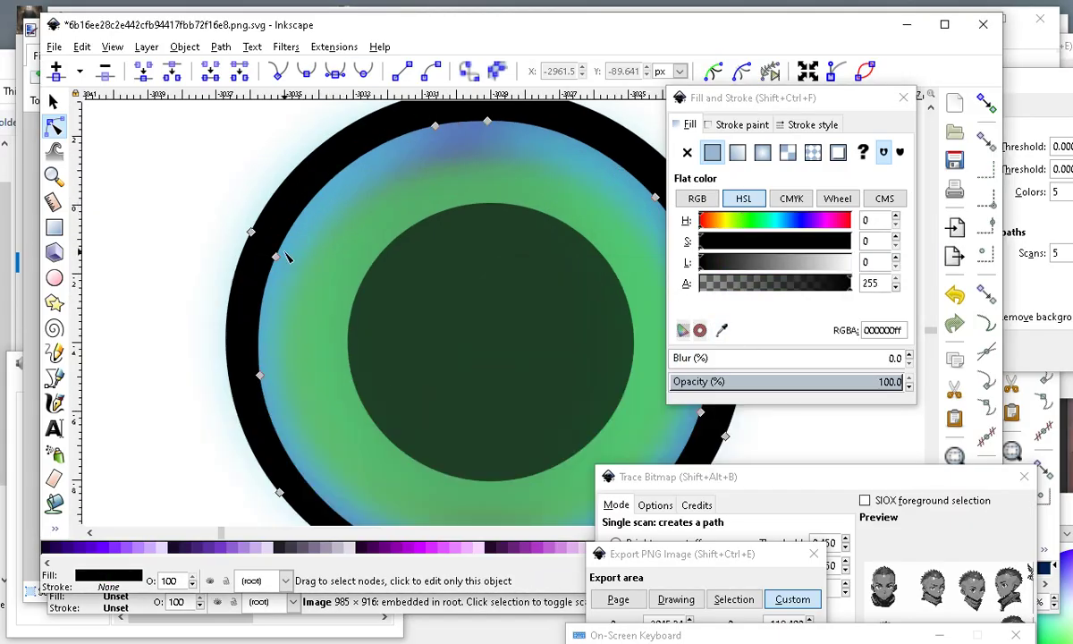
left_click(273, 319)
left_click(248, 274)
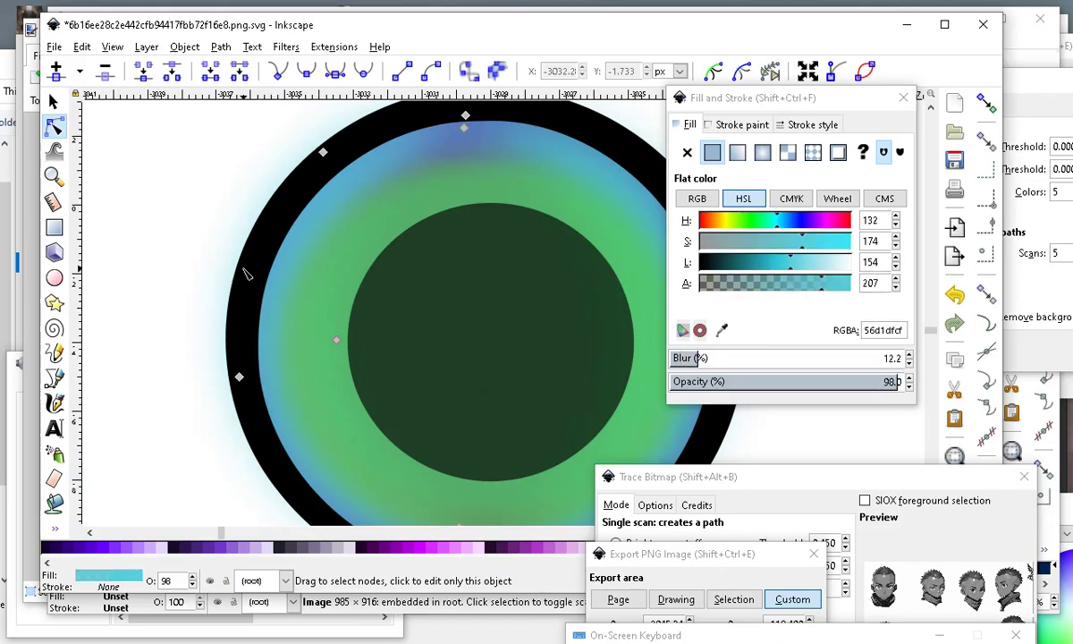
scroll(241, 183, "down", 3)
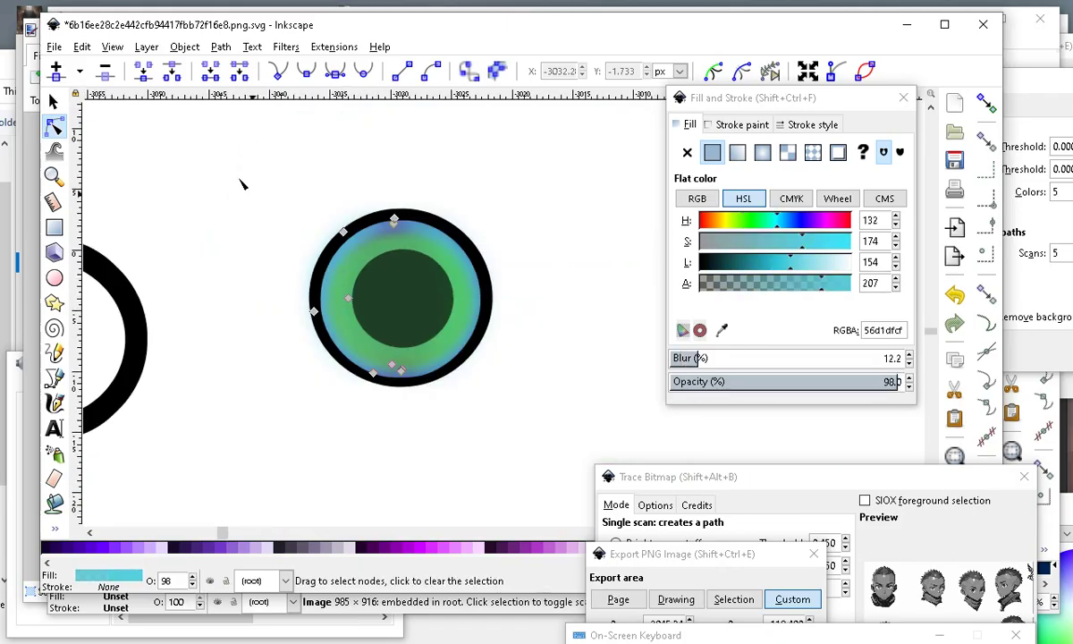
Move the black outer ring off the iris to the empty canvas beside it.
left_click(428, 230)
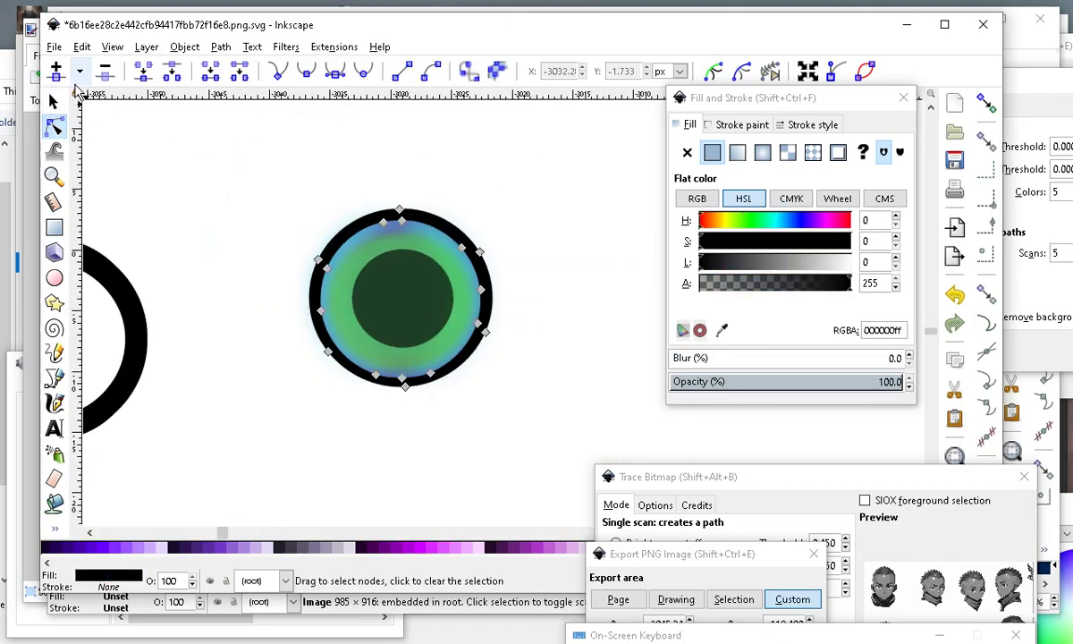
left_click(53, 101)
left_click_drag(444, 223, 623, 234)
scroll(334, 317, "up", 1)
scroll(637, 259, "up", 1)
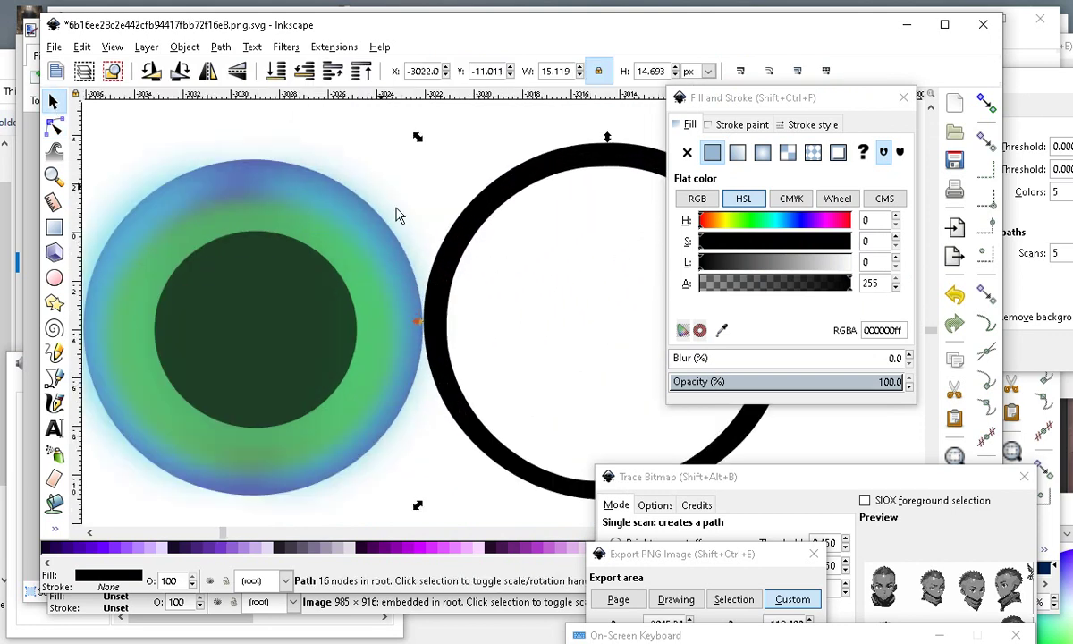
Shift the blurred cyan highlight towards the iris's upper-right edge, over the blue base ellipse.
left_click_drag(204, 251, 187, 290)
left_click(131, 215)
scroll(458, 302, "down", 3)
scroll(312, 309, "up", 2)
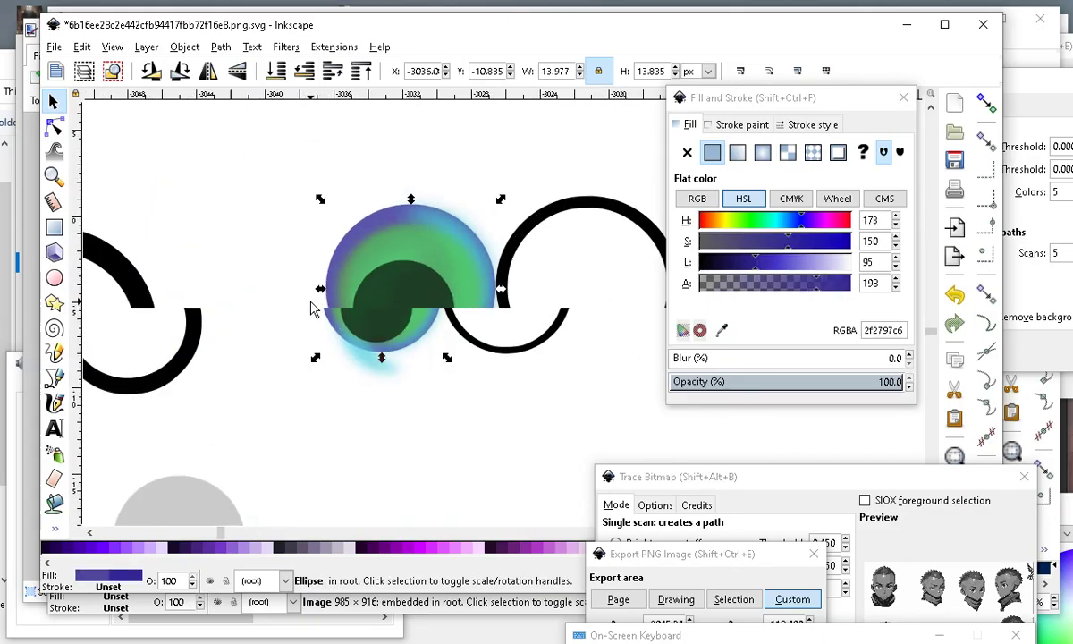
left_click_drag(767, 264, 749, 283)
left_click_drag(402, 391, 388, 368)
scroll(500, 302, "up", 1)
Move the translucent black disc back onto the middle of the green disc.
left_click(451, 355)
left_click_drag(451, 354, 456, 291)
scroll(466, 362, "down", 4)
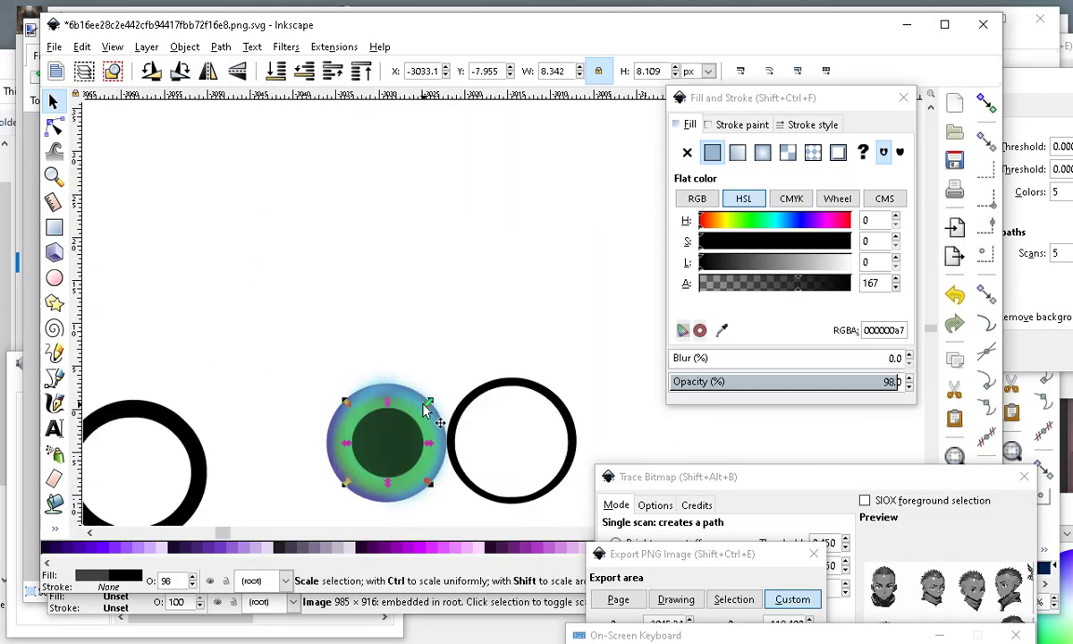
Move the black outer ring back around the green and blue iris.
scroll(438, 465, "up", 3)
left_click_drag(548, 304, 298, 323)
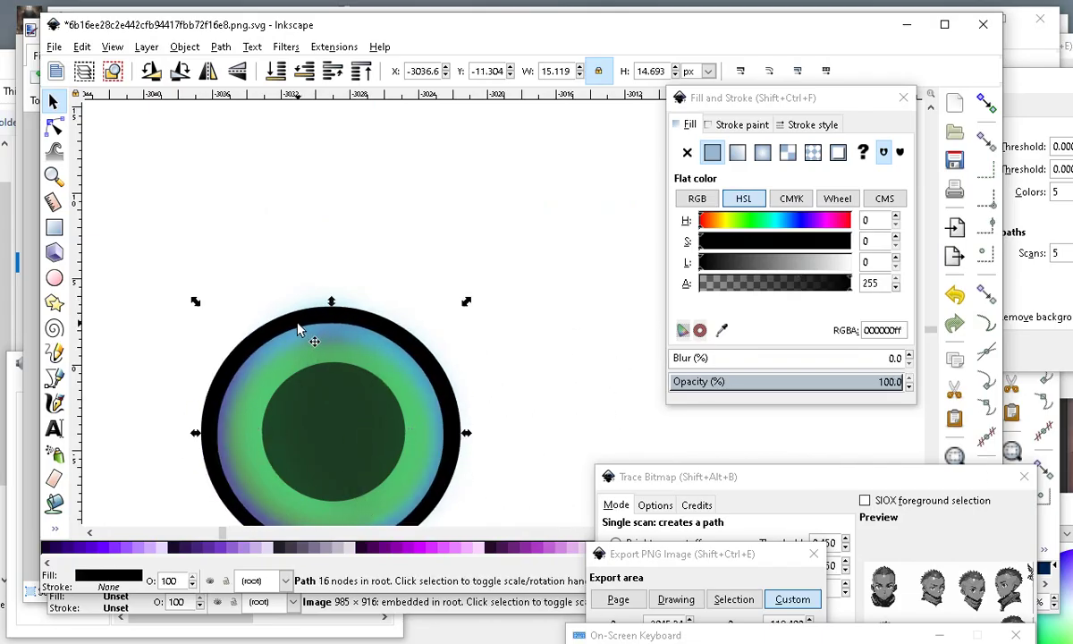
scroll(414, 268, "down", 2)
scroll(349, 385, "up", 2)
scroll(437, 287, "up", 3)
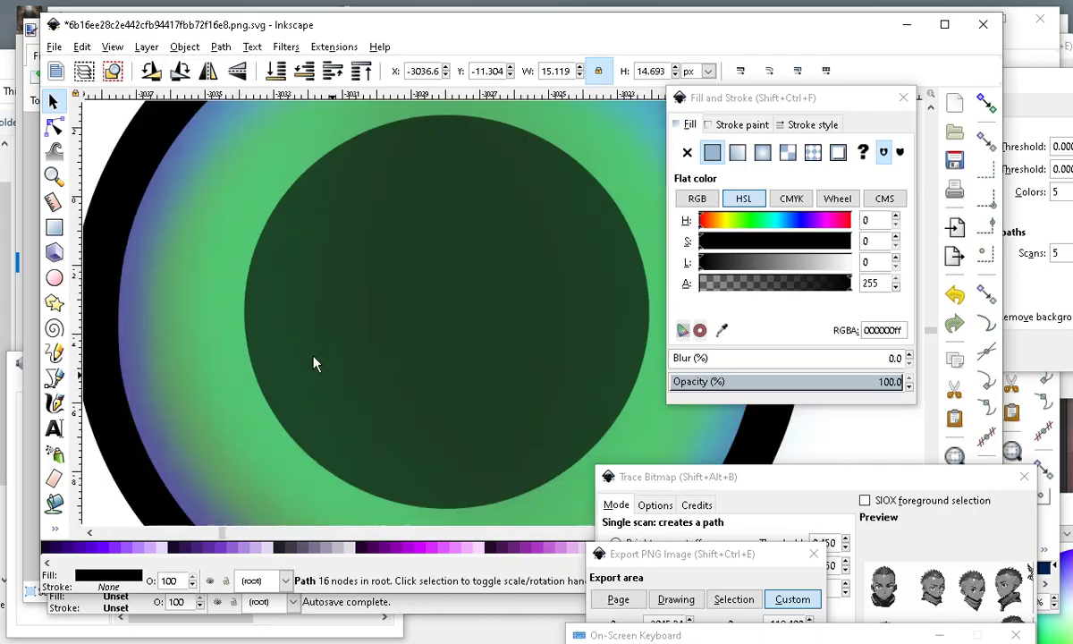
scroll(375, 295, "down", 4)
scroll(393, 313, "up", 2)
Nudge the translucent black pupil disc so that it is centred inside the ring.
left_click(378, 259)
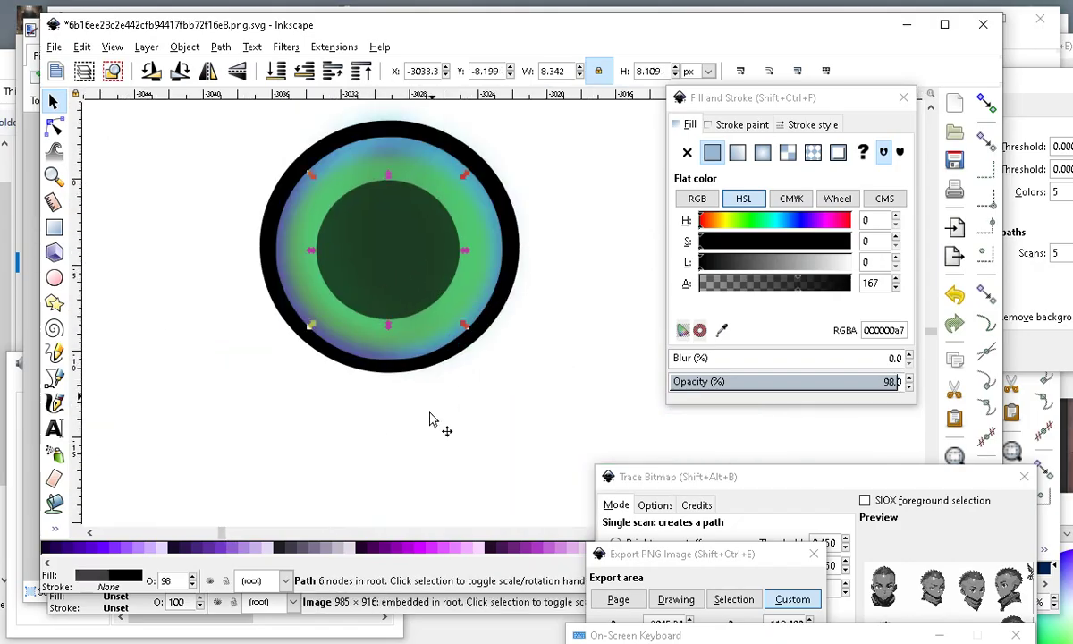
left_click_drag(353, 321, 397, 224)
scroll(426, 131, "up", 1)
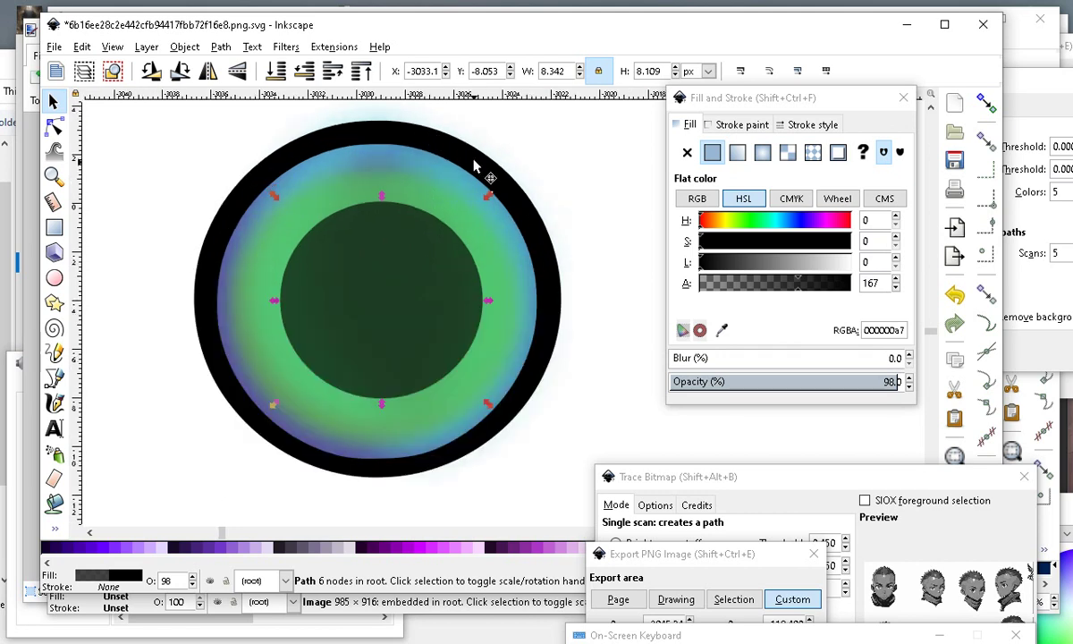
Shrink the translucent black pupil disc to about 7.6 by 7.4 px, centre it inside the ring, and blur it by 1.8%.
left_click_drag(494, 197, 475, 207)
left_click_drag(400, 300, 402, 307)
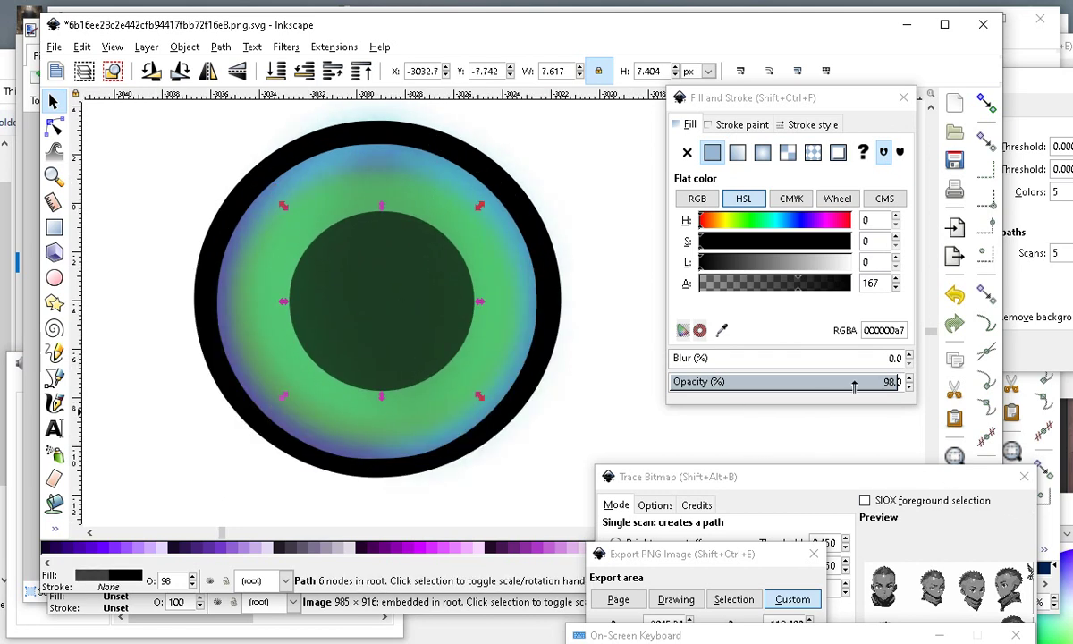
left_click(674, 361)
scroll(416, 328, "down", 4)
left_click(427, 357)
scroll(427, 357, "up", 5)
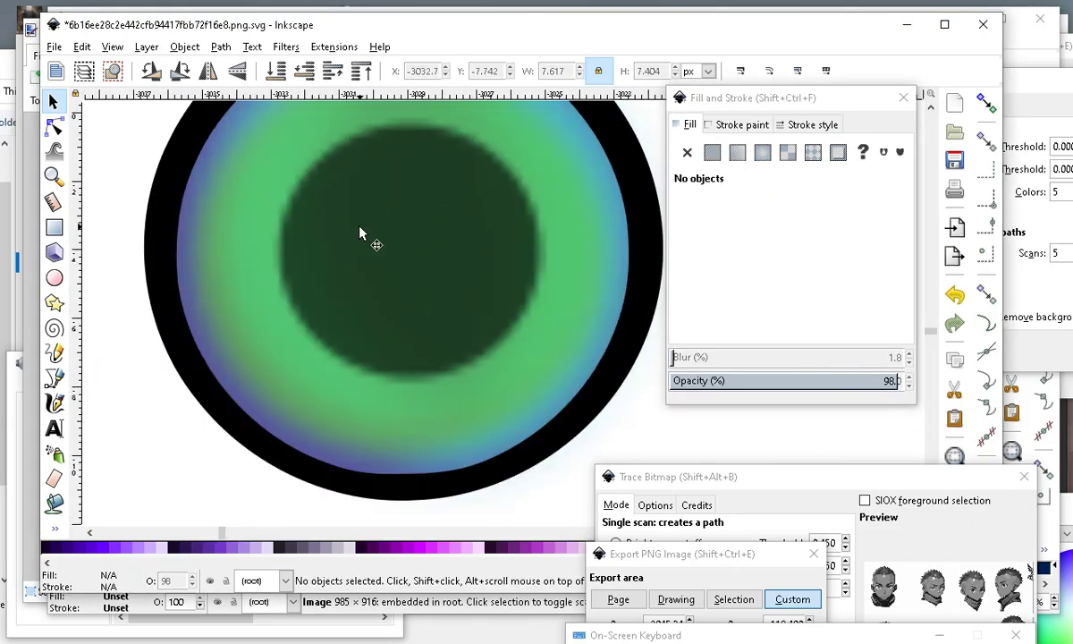
Make the blurred pupil disc nearly opaque by raising its fill alpha to 228.
left_click(419, 317)
left_click_drag(807, 289, 838, 284)
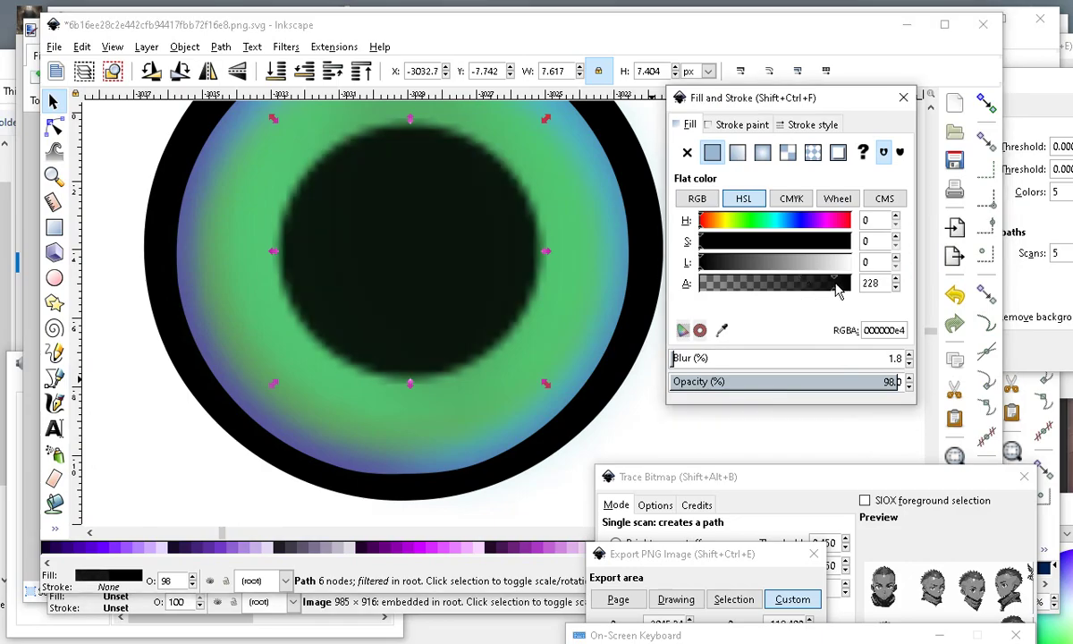
scroll(455, 233, "down", 5)
left_click(438, 255)
scroll(439, 255, "up", 5)
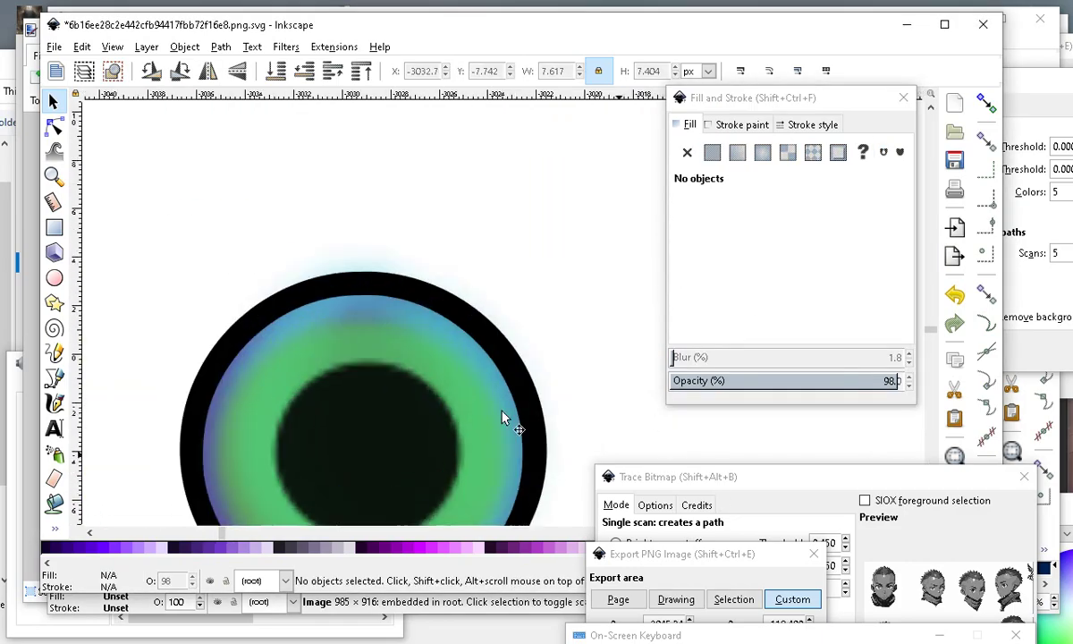
Lighten the fill of the strongly blurred highlight shape along the iris's edge.
scroll(486, 241, "down", 2)
scroll(414, 314, "up", 2)
left_click(435, 223)
double_click(468, 262)
left_click_drag(784, 270, 820, 275)
left_click(496, 386)
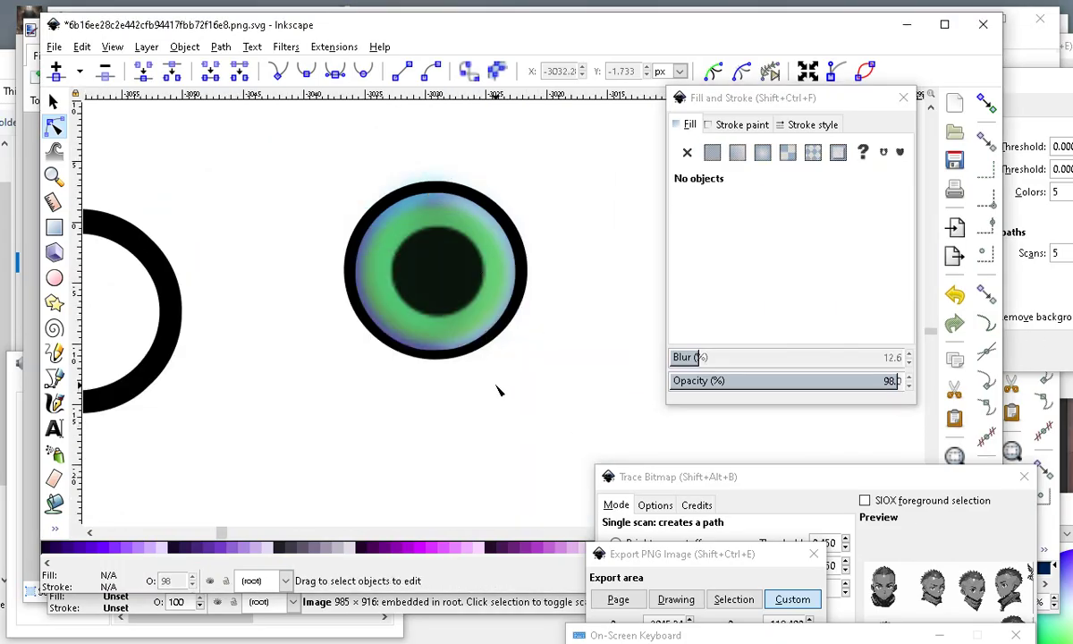
Recolour the green iris disc turquoise by setting its fill hue to 125.
scroll(480, 368, "up", 3)
left_click(371, 354)
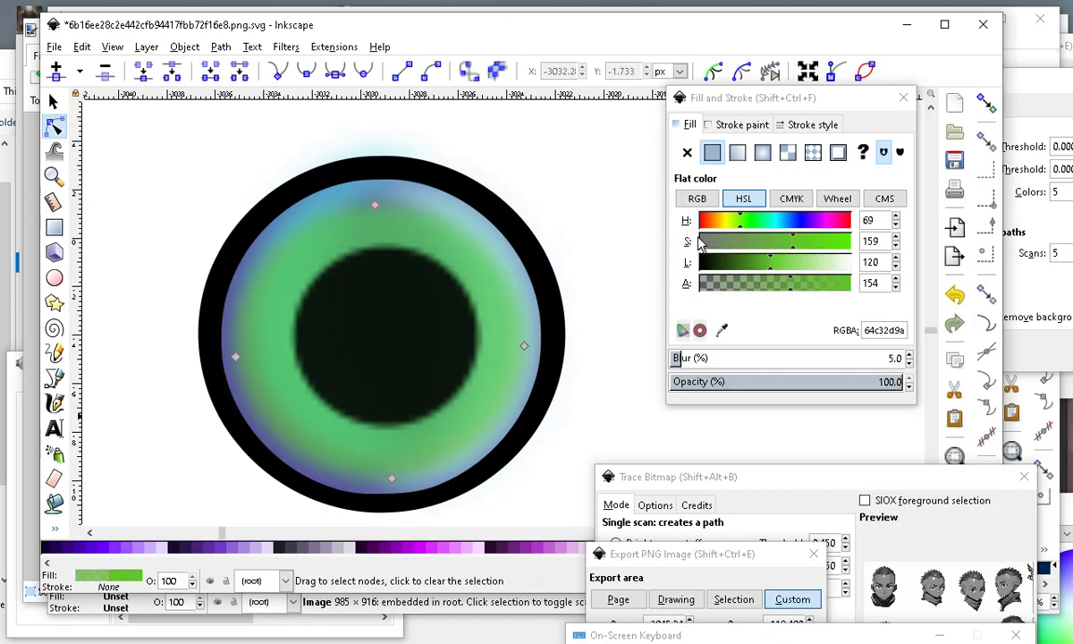
left_click_drag(757, 221, 769, 223)
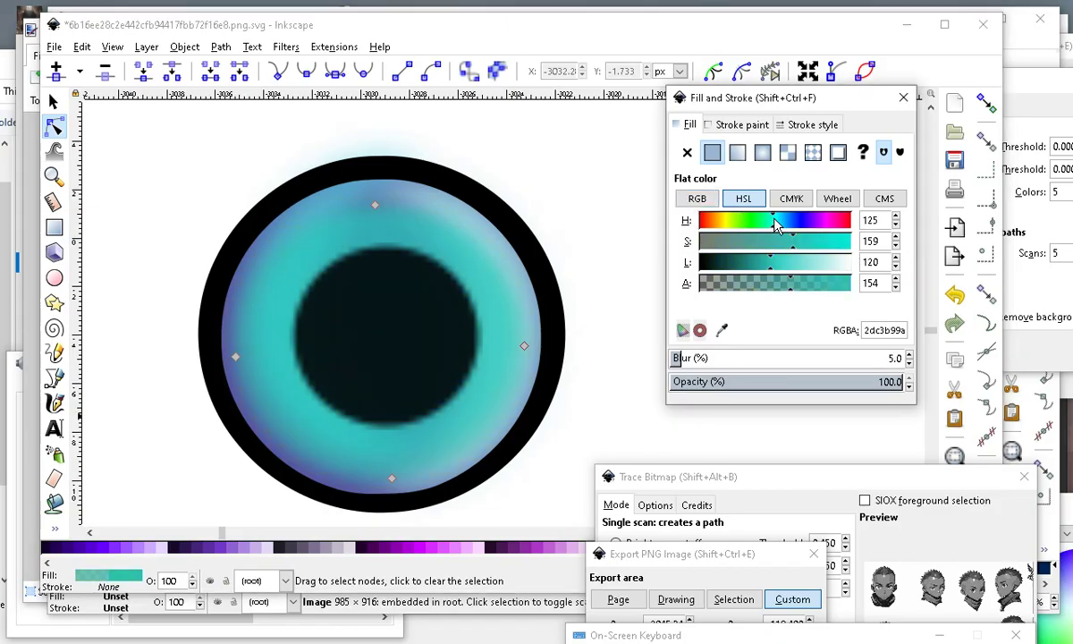
scroll(402, 261, "down", 3)
left_click(469, 447)
scroll(377, 276, "up", 2)
Select the black pupil disc as a whole object with the Selector tool.
left_click(383, 287)
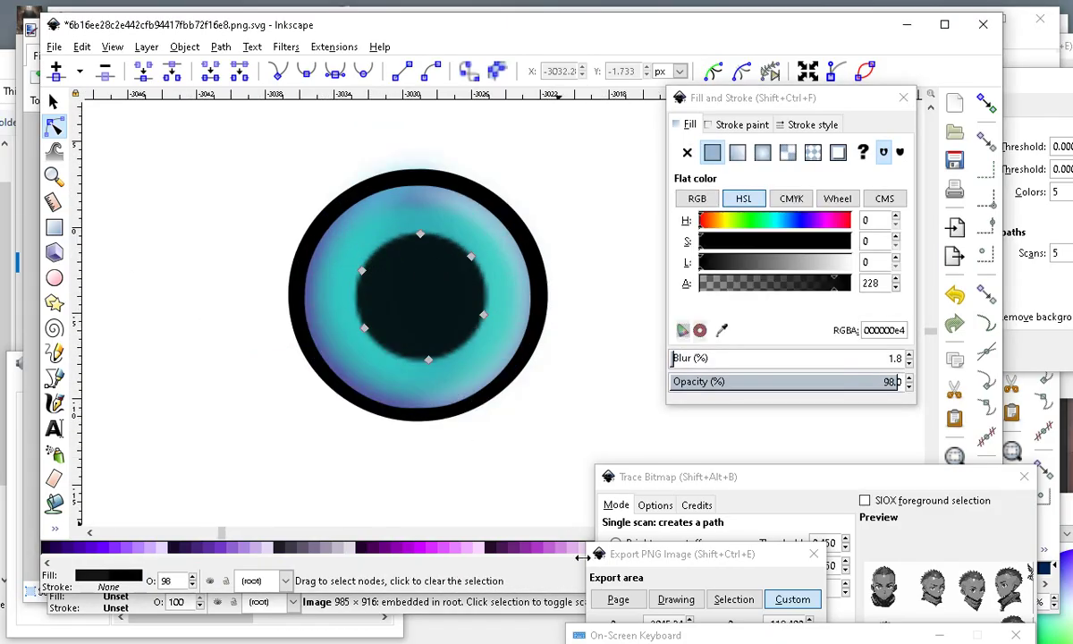
left_click(52, 101)
scroll(349, 349, "down", 5)
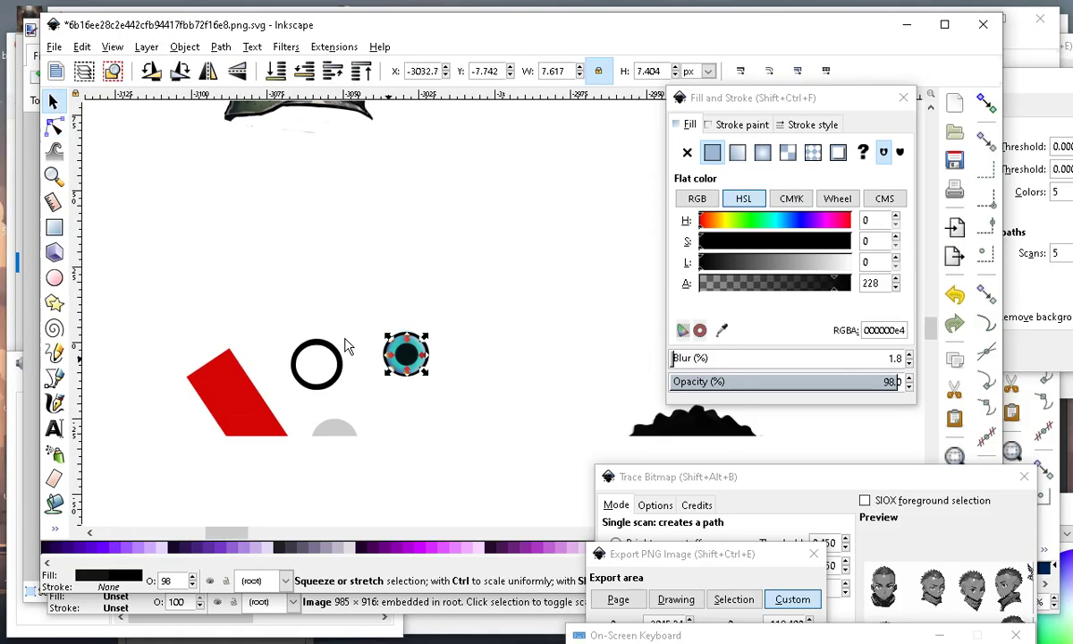
Select all seven objects of the blue eye and move them about 7 px right and 2 px up.
left_click(351, 397)
scroll(148, 276, "up", 2)
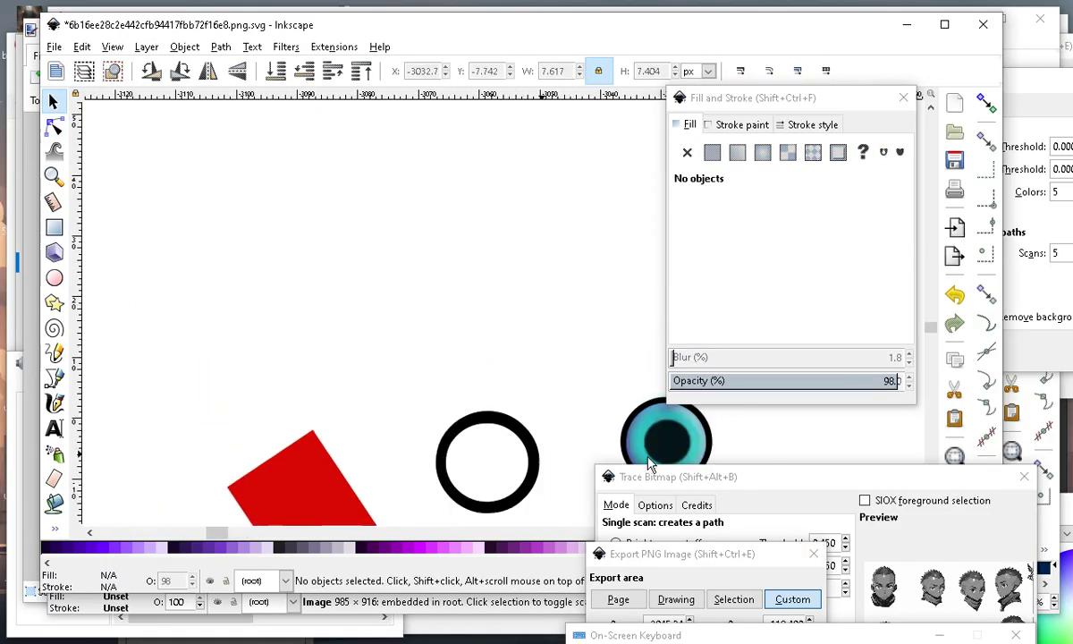
scroll(199, 185, "down", 2)
scroll(330, 220, "up", 2)
scroll(344, 227, "up", 4)
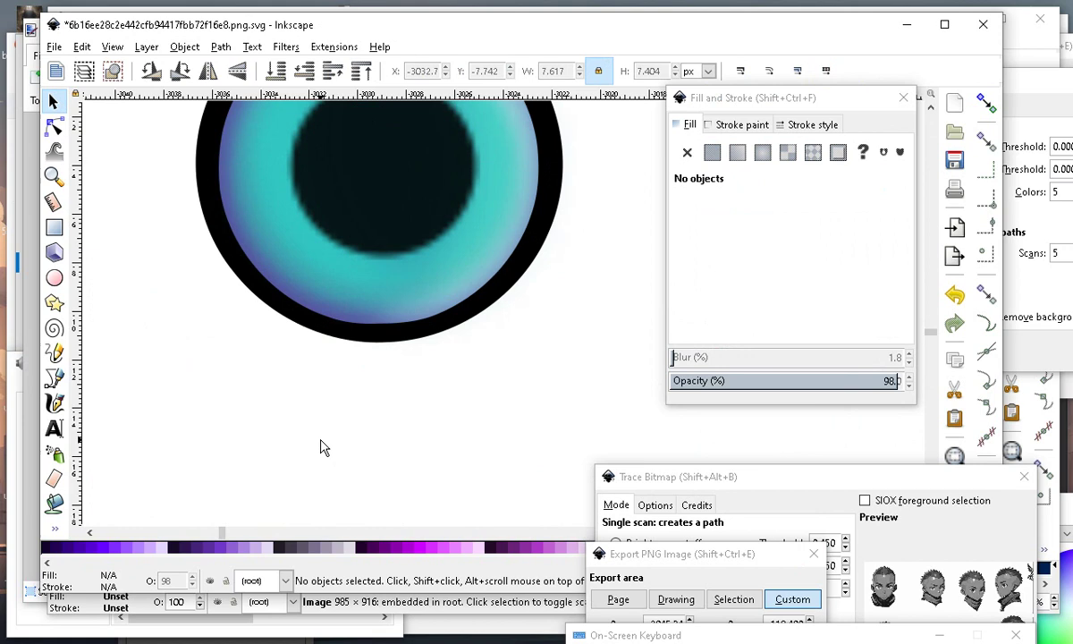
scroll(325, 259, "down", 3)
left_click_drag(203, 206, 539, 491)
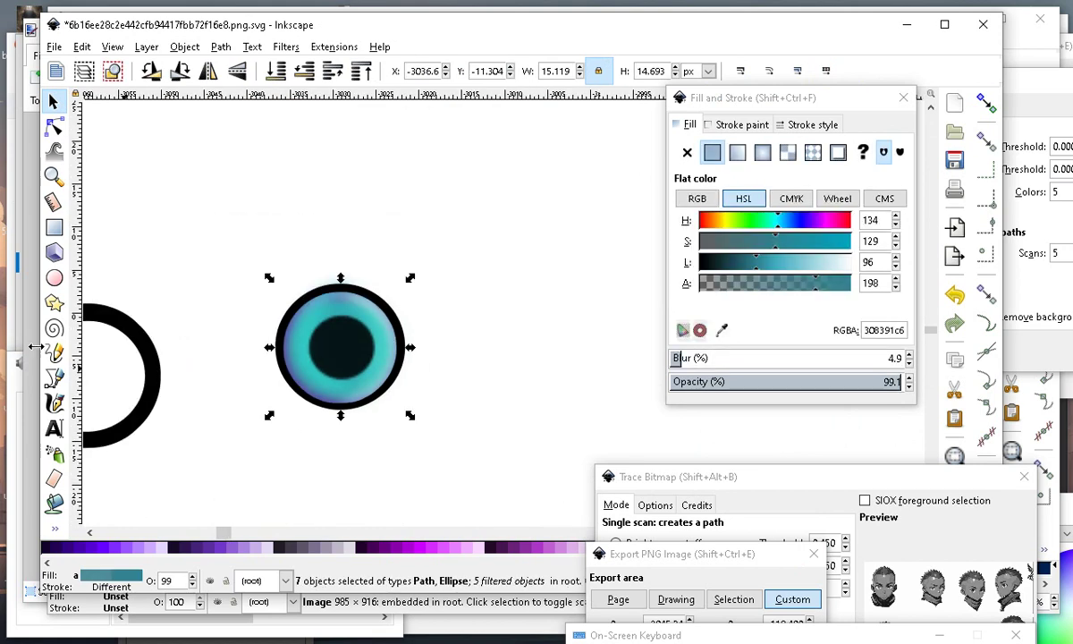
left_click_drag(365, 352, 429, 336)
Draw a small circle, about 1.37 by 1.42 px in radius, over the pupil's upper-right edge and fill it white with lightness 255.
scroll(429, 335, "up", 2)
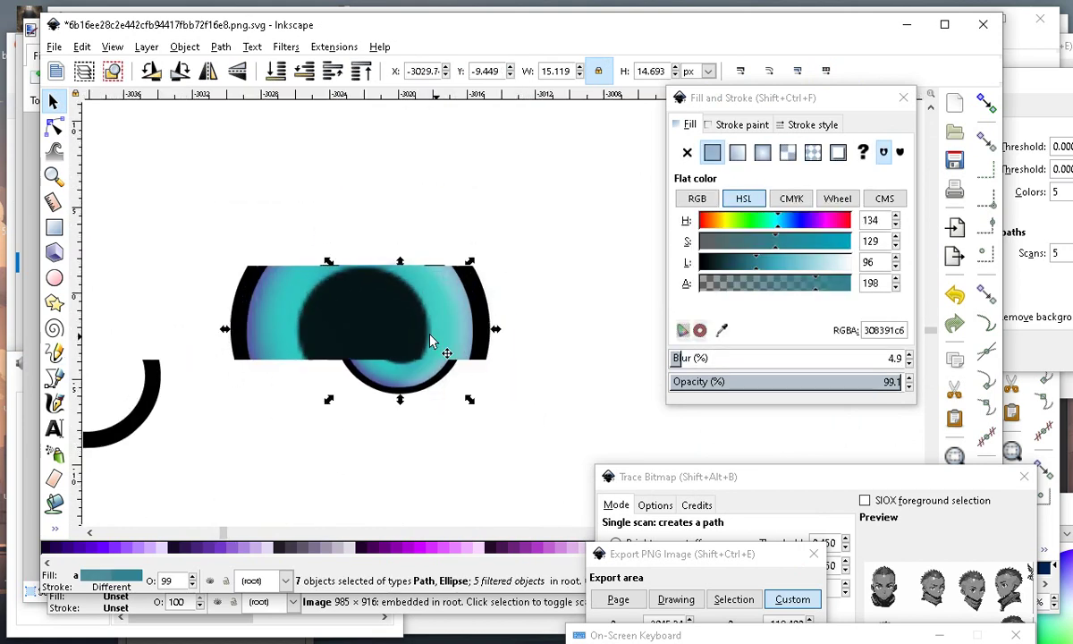
left_click(54, 278)
mouse_move(369, 248)
left_mouse_down()
mouse_move(402, 303)
mouse_move(416, 295)
left_mouse_up()
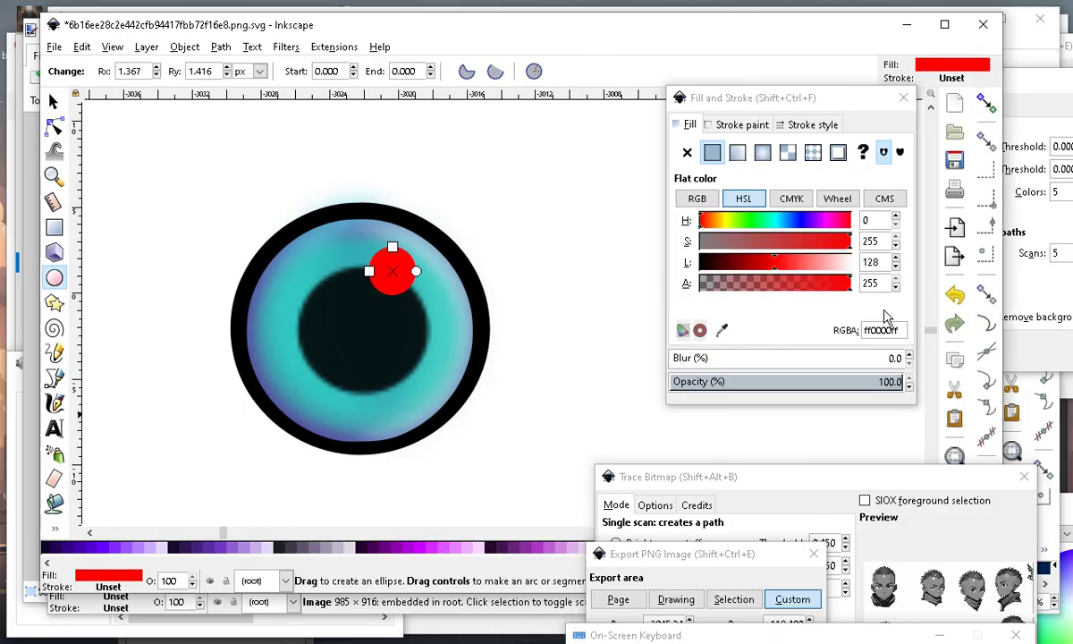
left_click_drag(820, 261, 853, 259)
scroll(317, 306, "down", 2)
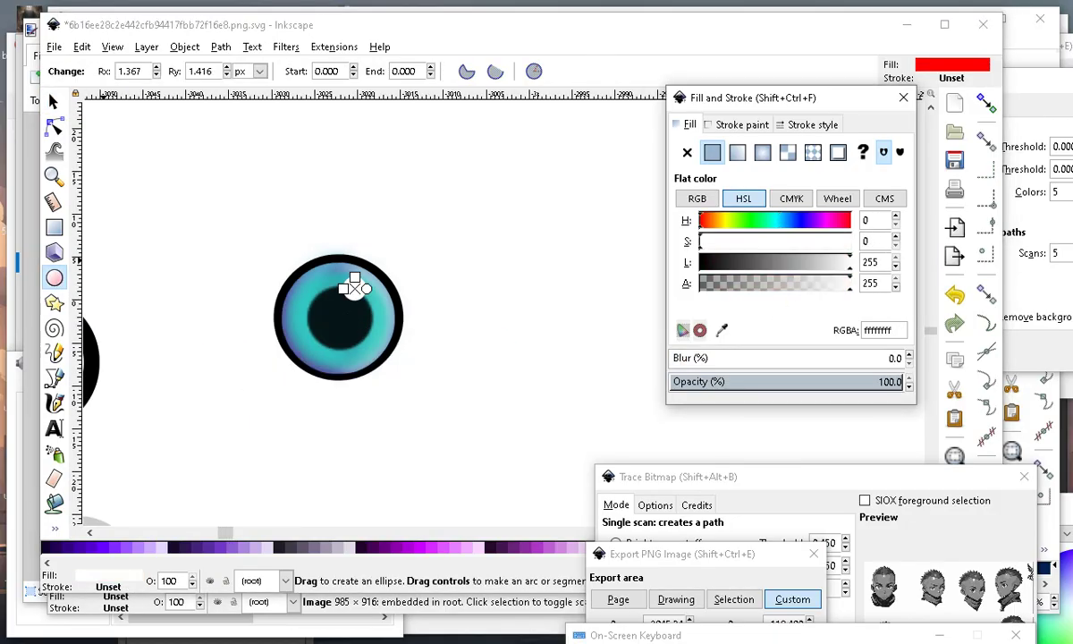
Reduce the white highlight circle's height to about 2.694 px so it looks rounder, and deselect it.
left_click(53, 104)
scroll(384, 286, "up", 4)
mouse_move(253, 178)
left_mouse_down()
mouse_move(271, 193)
mouse_move(253, 182)
mouse_move(258, 190)
left_mouse_up()
left_click_drag(263, 238, 259, 236)
scroll(457, 288, "down", 2)
left_click(410, 401)
scroll(357, 265, "up", 1)
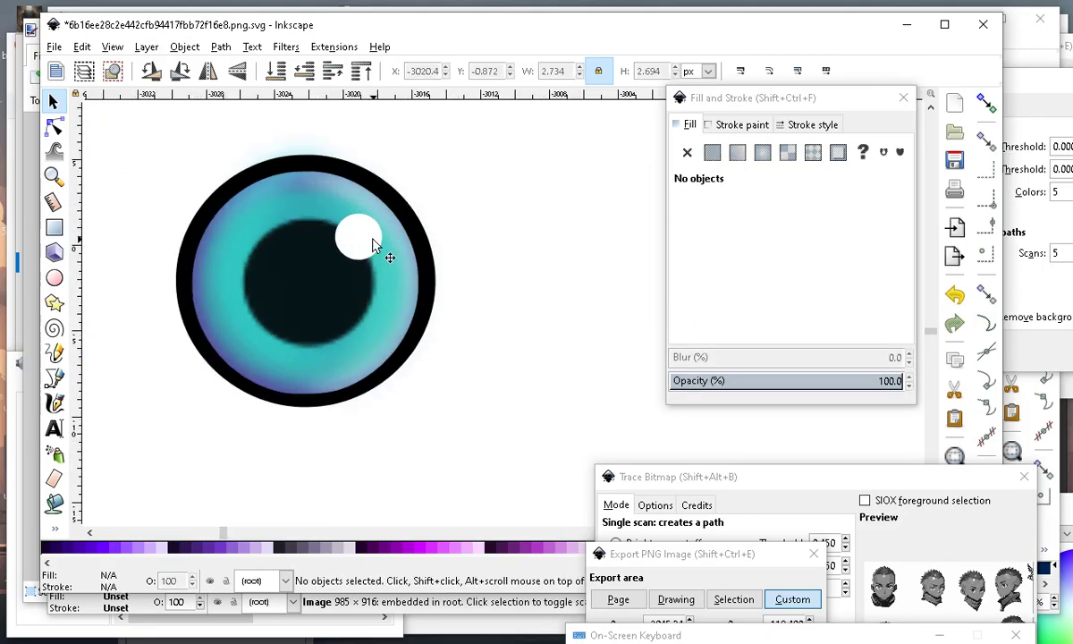
Make the white highlight circle translucent by setting its fill alpha to 156.
left_click(363, 227)
left_click_drag(847, 283, 790, 299)
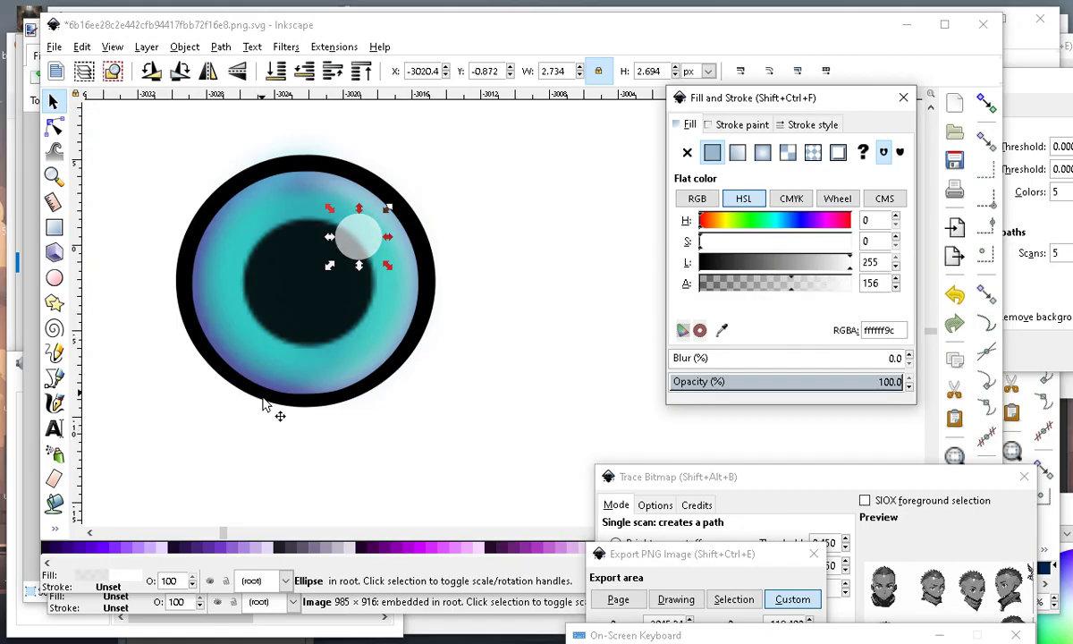
key("Escape")
Examine the eye and its translucent highlight at several magnifications.
scroll(287, 299, "down", 2)
scroll(316, 264, "up", 3)
scroll(300, 257, "down", 3)
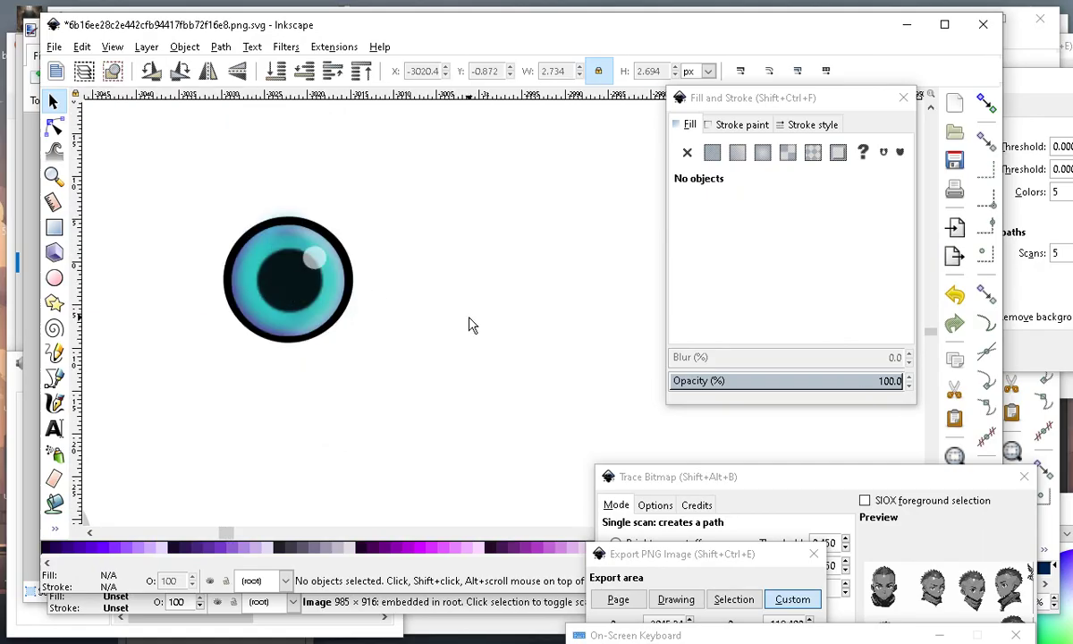
left_click(53, 101)
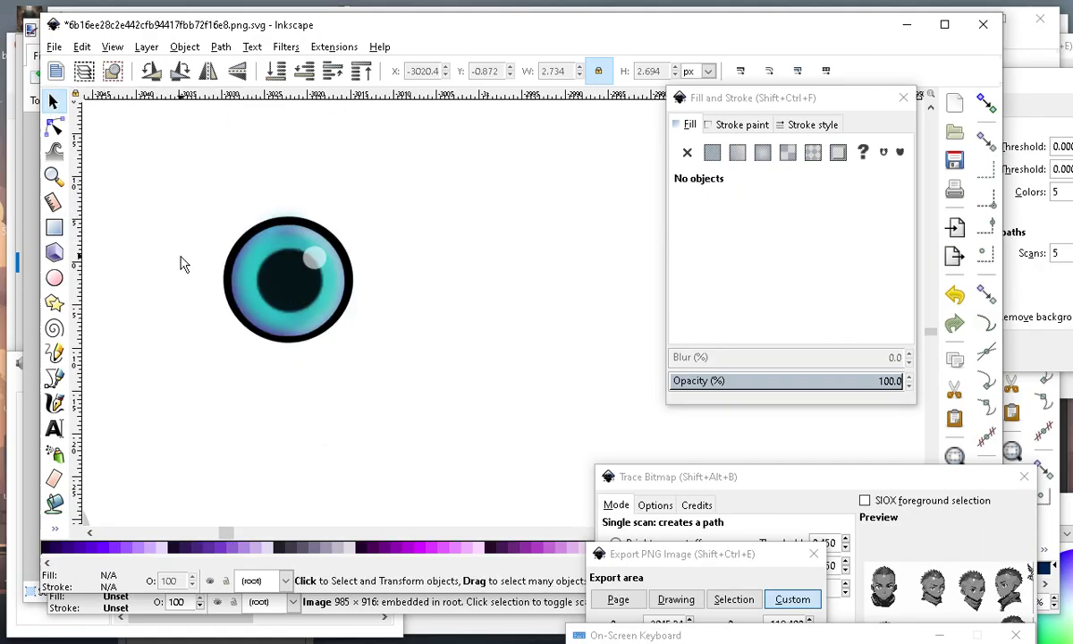
scroll(198, 322, "up", 2)
scroll(358, 273, "down", 2)
scroll(331, 269, "up", 2)
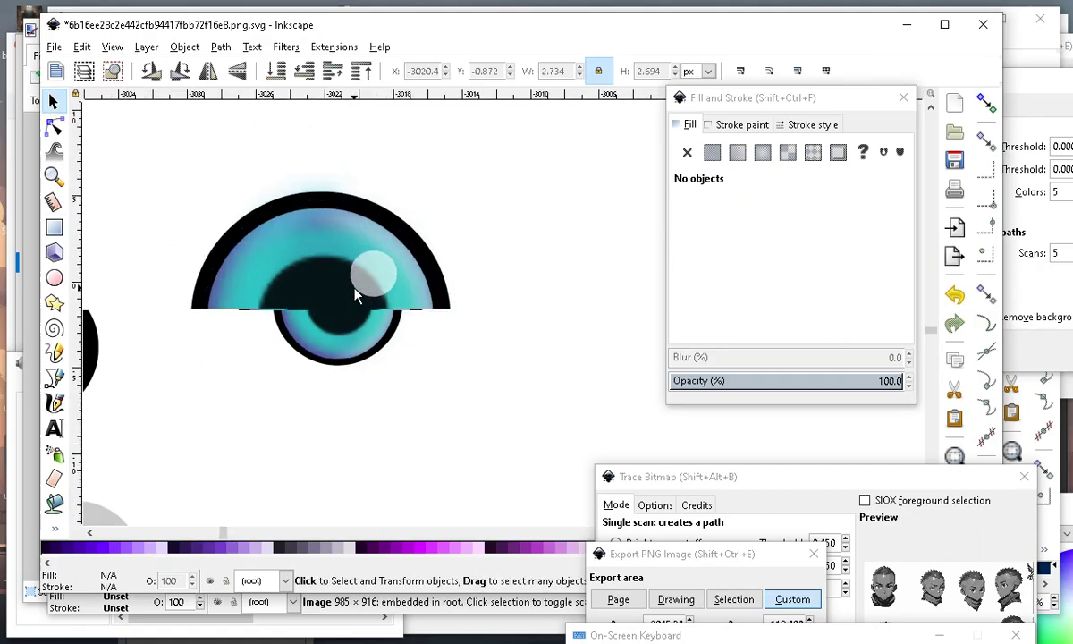
scroll(307, 362, "down", 2)
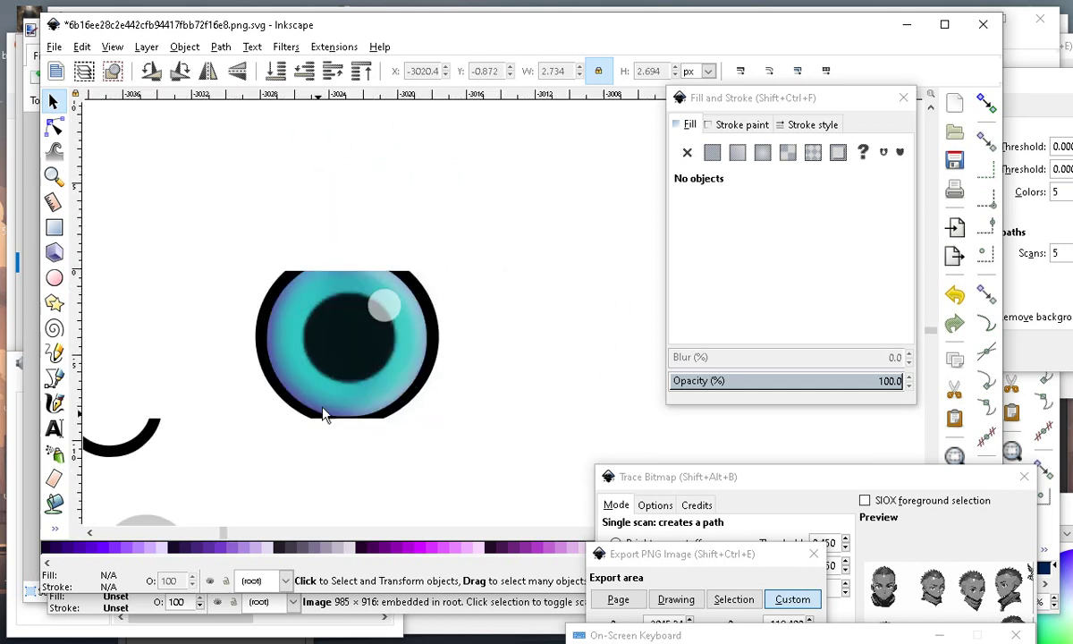
scroll(370, 259, "up", 2)
scroll(301, 398, "up", 2)
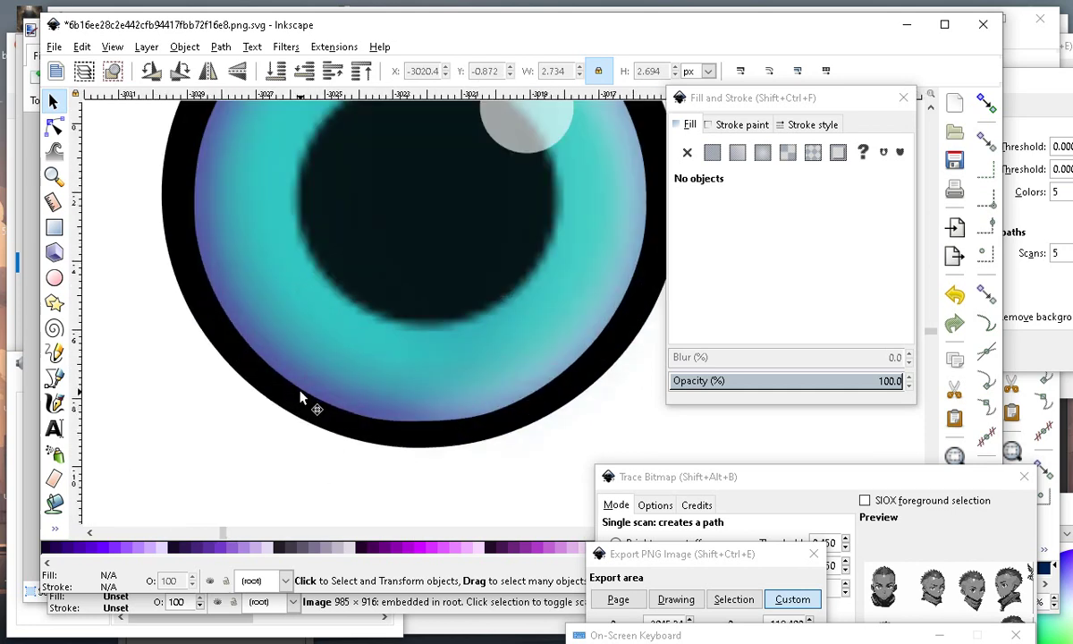
Recolour the eye's blue outer ellipse to orange-brown with hue 16 and saturation 212.
left_click(331, 402)
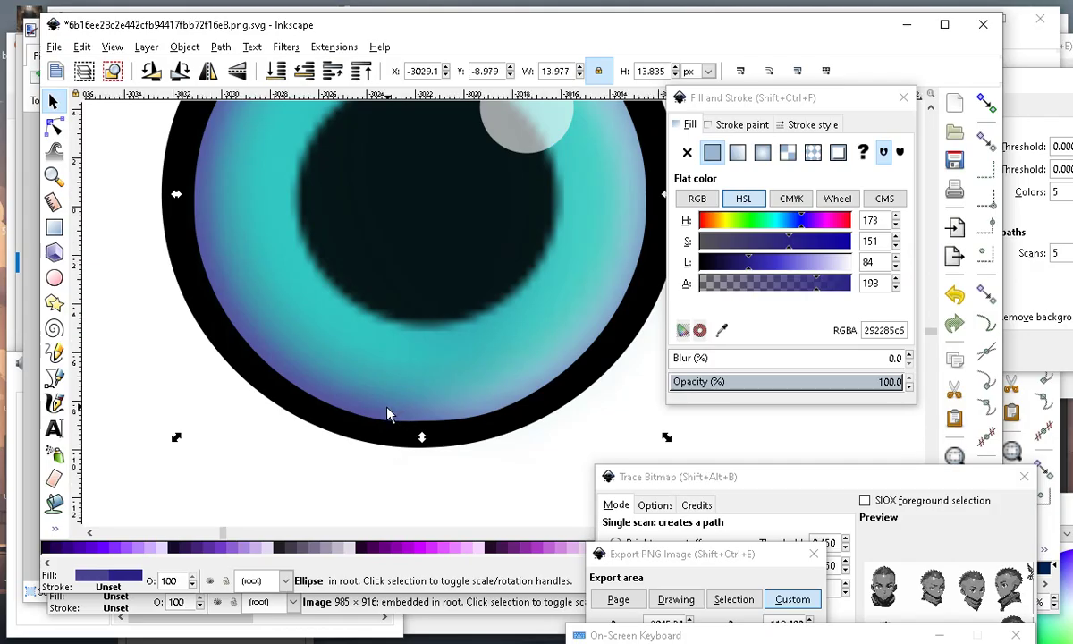
scroll(391, 414, "down", 3)
scroll(395, 420, "up", 1)
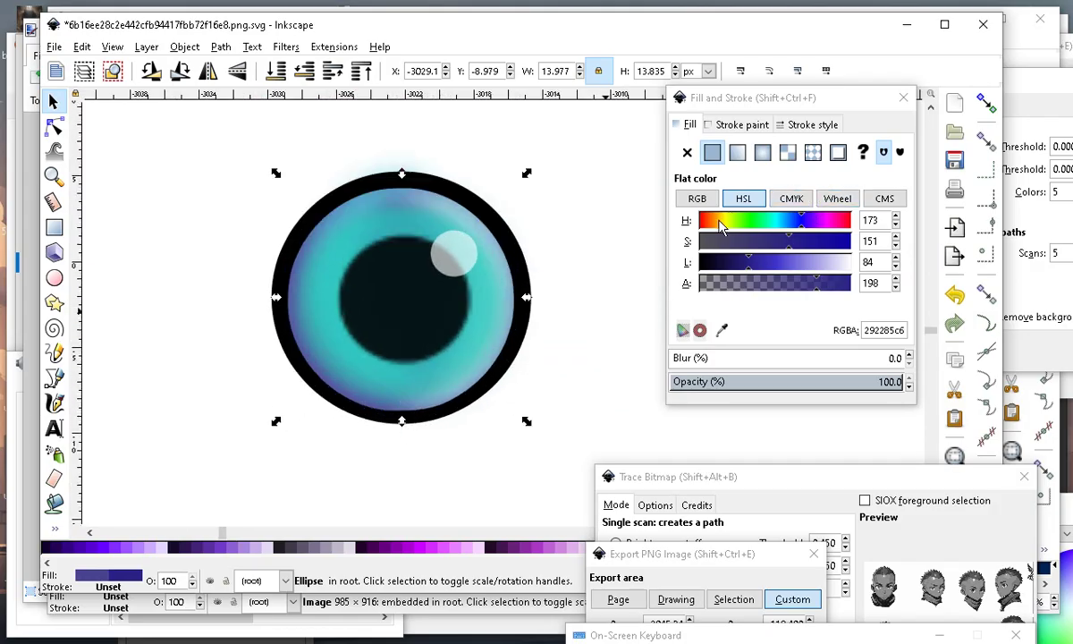
left_click(720, 221)
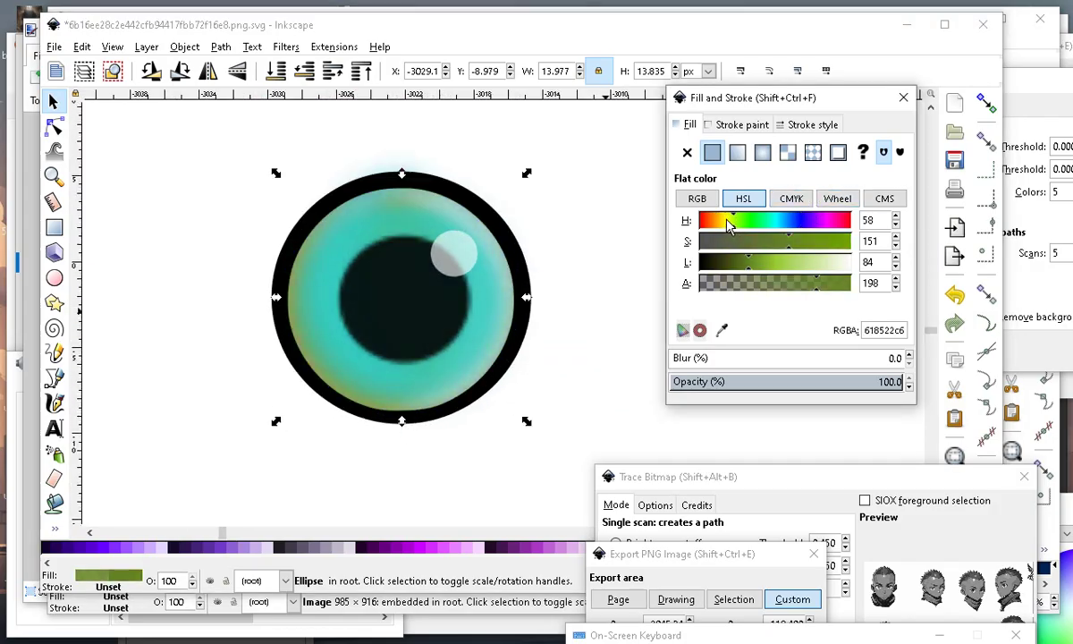
left_click_drag(723, 225, 710, 221)
left_click_drag(820, 242, 834, 245)
scroll(461, 379, "down", 2)
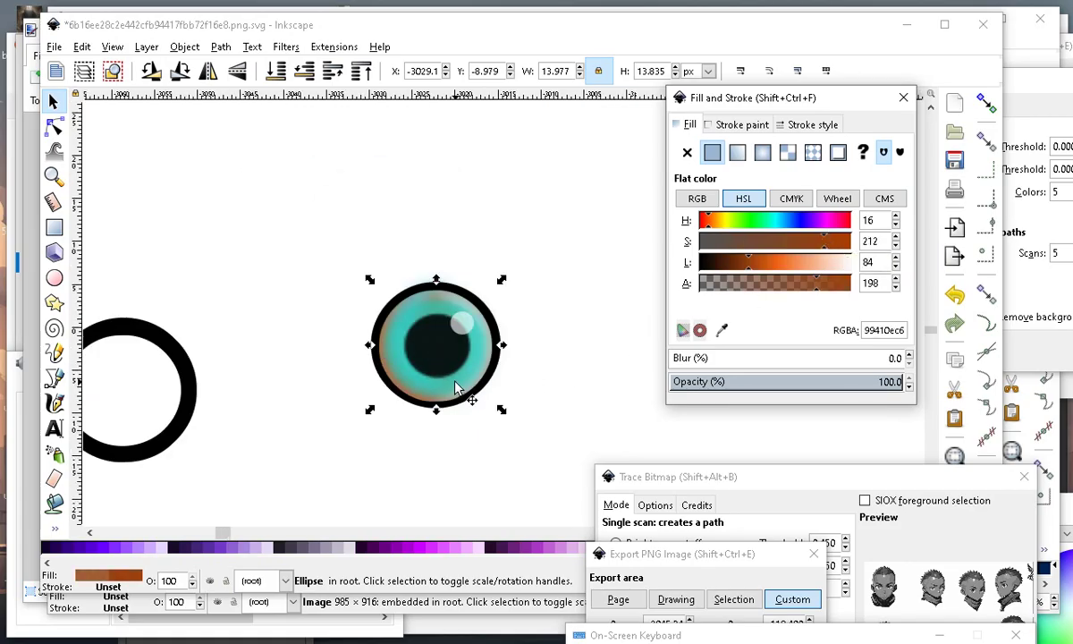
scroll(457, 383, "up", 3)
key("Escape")
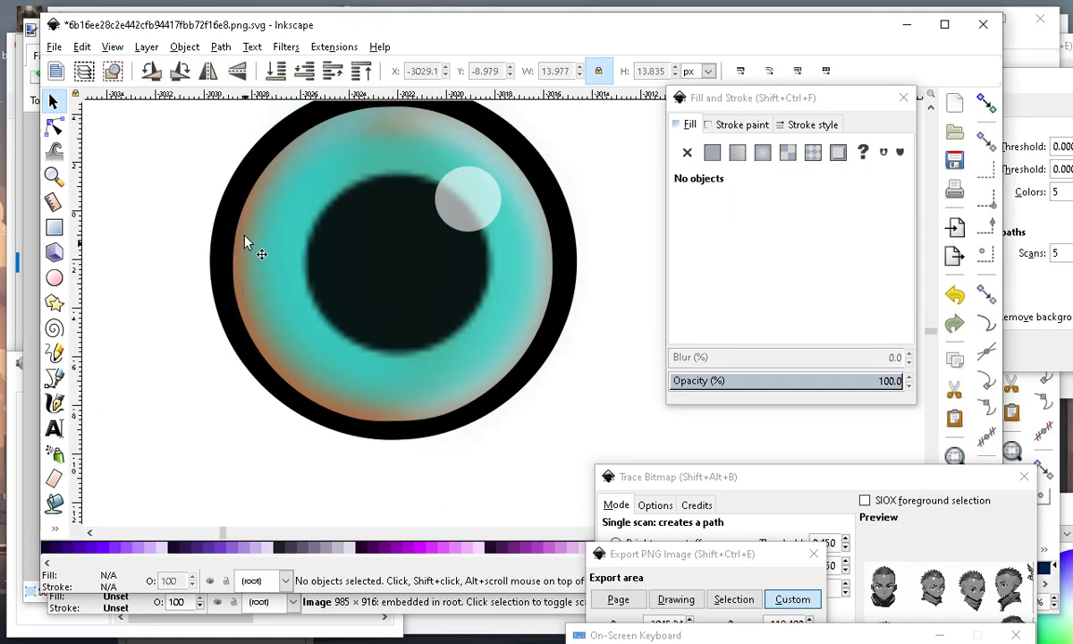
Recolour the pale blurred shading along the iris's right side to tan-orange with hue 24 and lightness 149.
left_click(541, 229)
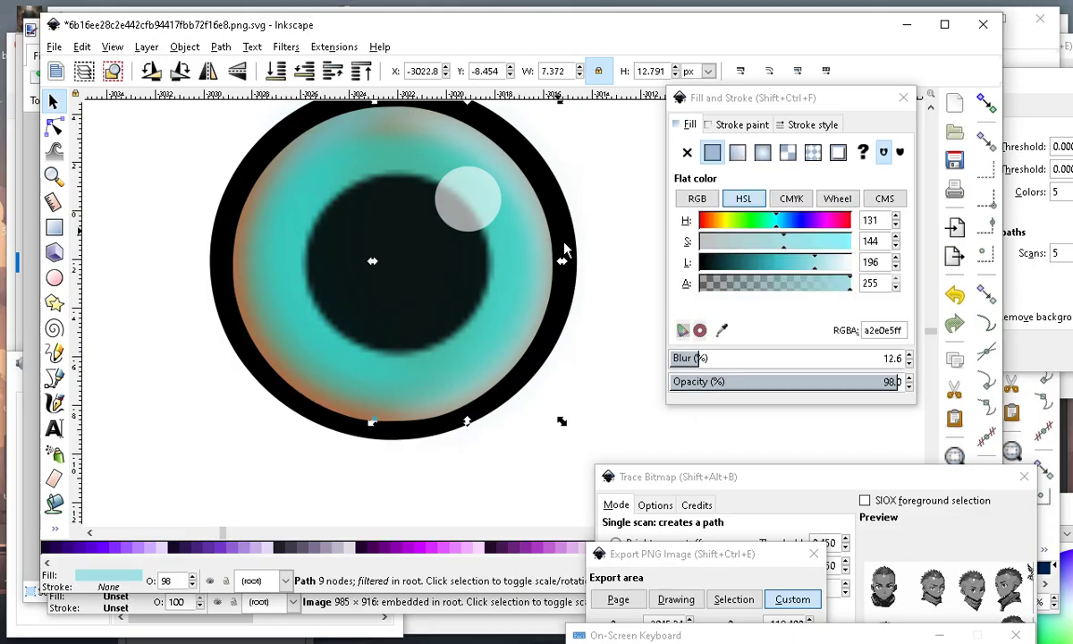
left_click_drag(778, 231, 704, 217)
scroll(463, 265, "down", 3)
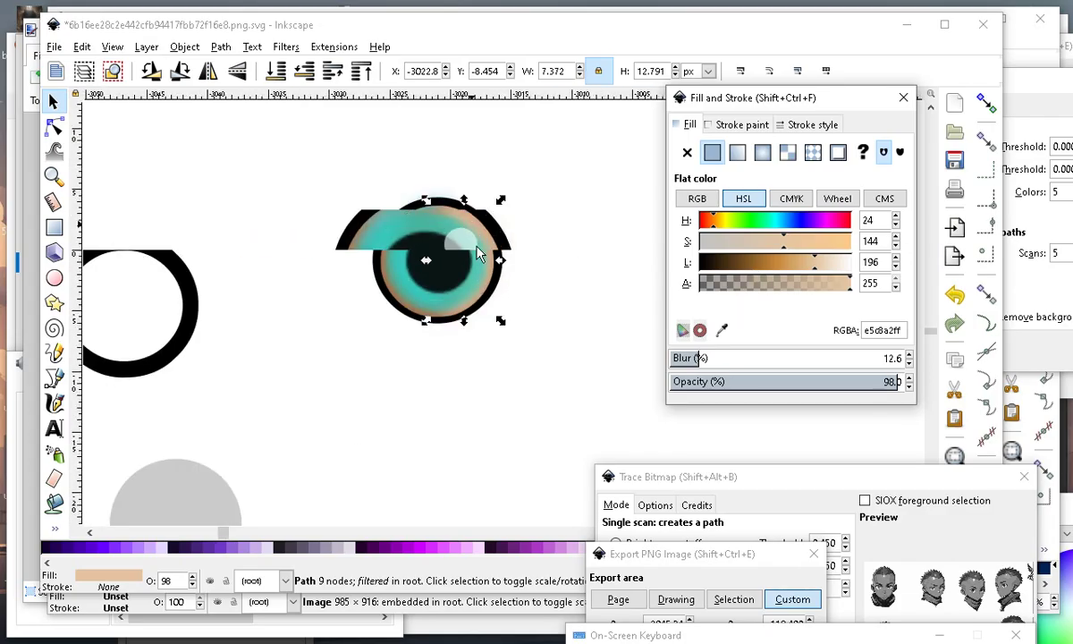
scroll(446, 229, "up", 2)
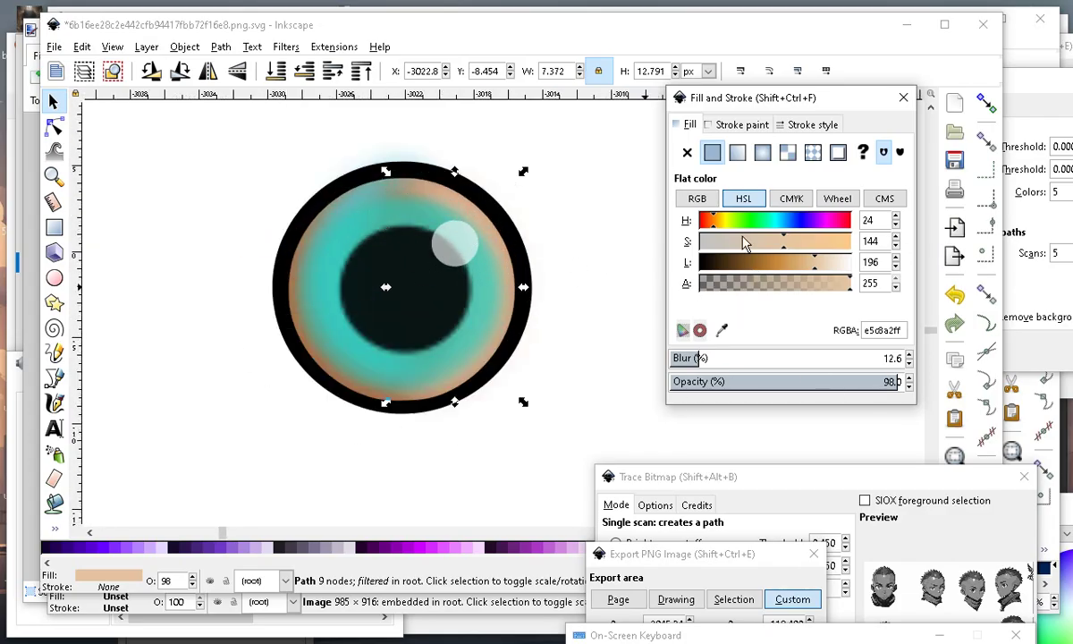
mouse_move(778, 268)
left_mouse_down()
mouse_move(764, 268)
mouse_move(786, 268)
left_mouse_up()
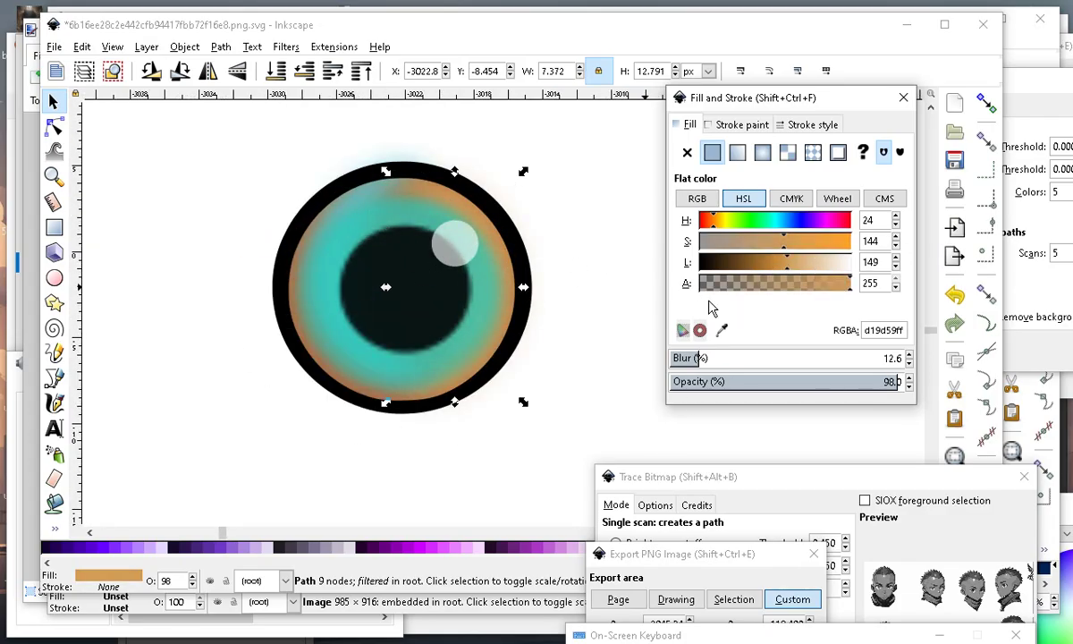
Recolour the teal blurred iris shape around the pupil to orange with hue 17.
left_click(341, 210)
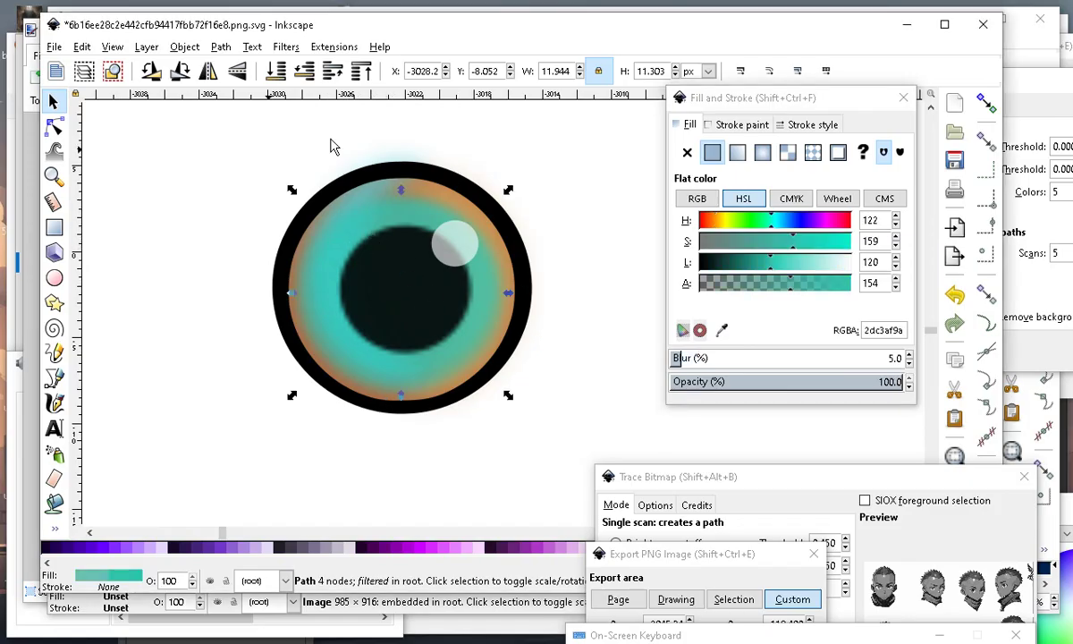
left_click_drag(755, 226, 707, 226)
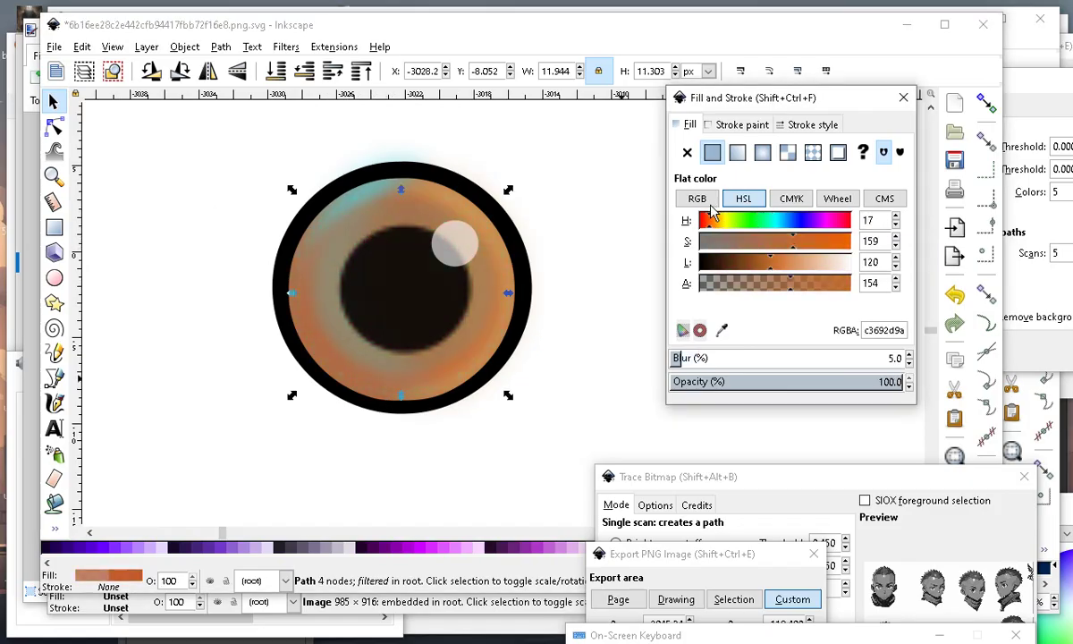
Examine the recoloured orange eye from close up and from farther away.
scroll(455, 218, "down", 4)
scroll(331, 426, "up", 4)
scroll(466, 413, "up", 2)
scroll(462, 286, "down", 2)
scroll(378, 375, "up", 2)
scroll(367, 322, "down", 3)
scroll(367, 318, "up", 1)
scroll(382, 318, "up", 2)
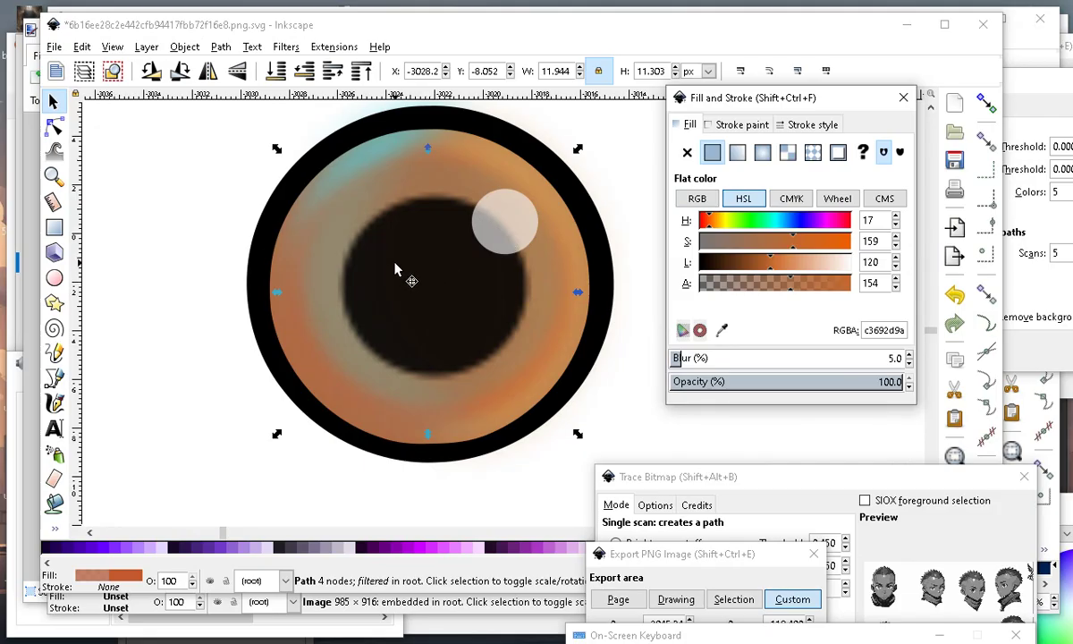
scroll(507, 245, "down", 3)
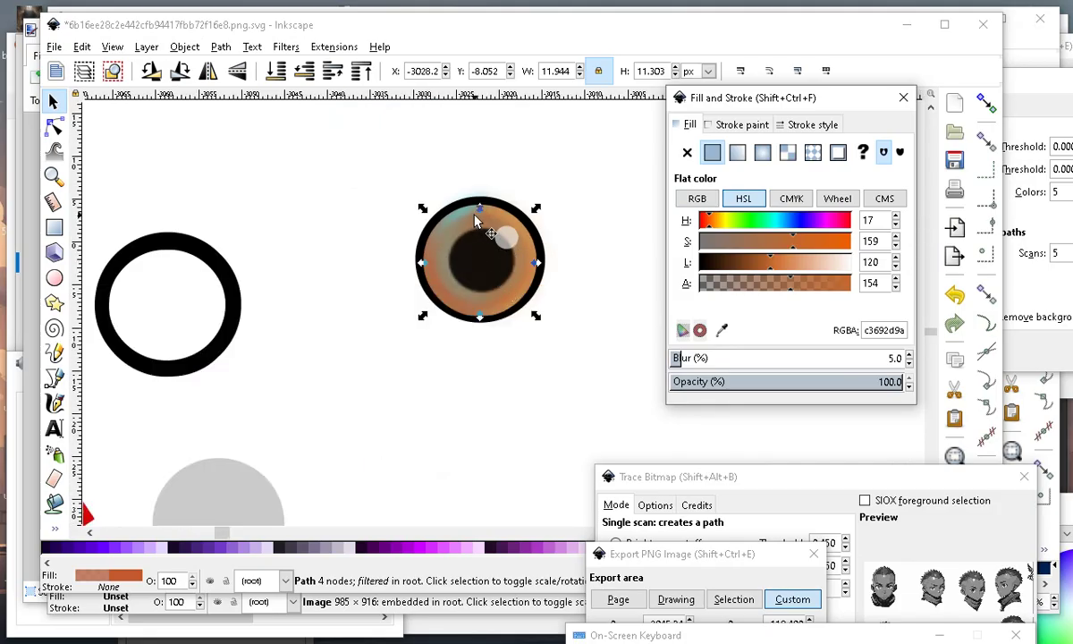
Remove the black pupil's blur by setting it to 0, and deselect the pupil.
scroll(482, 210, "up", 2)
left_click(472, 256)
scroll(463, 362, "down", 1)
scroll(552, 327, "up", 1)
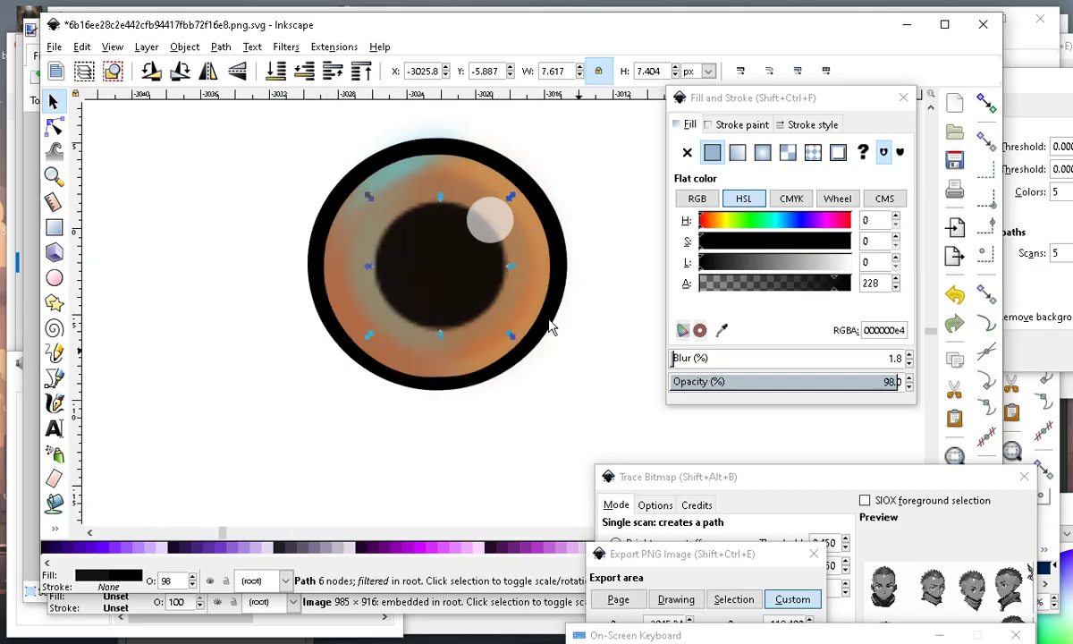
left_click(732, 358)
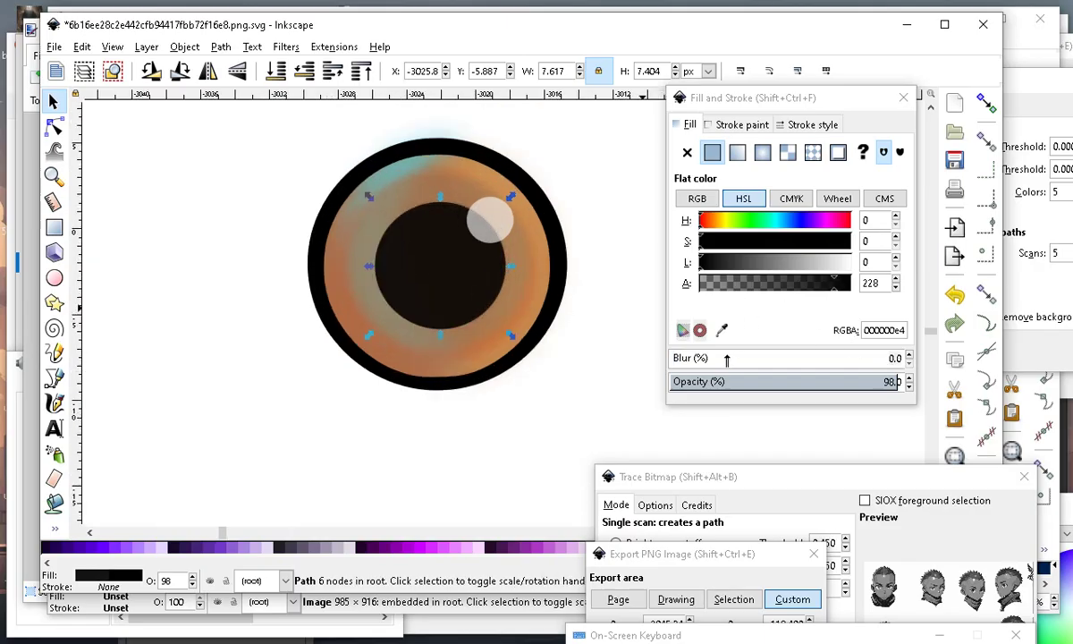
scroll(375, 300, "down", 1)
left_click(420, 366)
Lighten the blurred iris shape around the pupil to a pale peach with hue 13, saturation 160 and lightness 199.
scroll(450, 404, "up", 2)
scroll(335, 340, "down", 2)
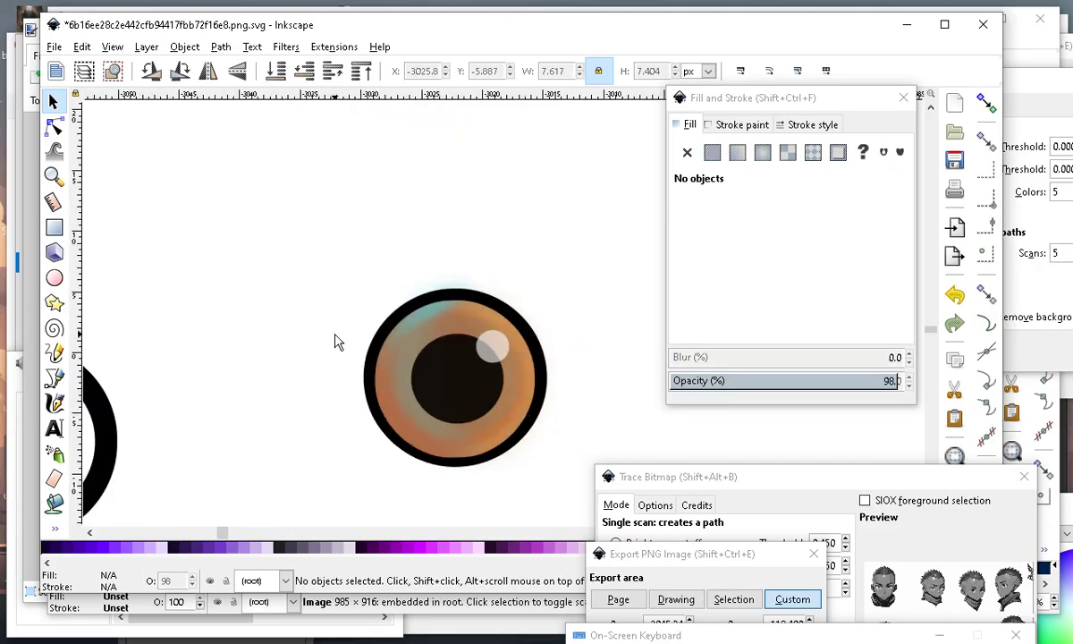
scroll(527, 479, "up", 2)
left_click_drag(237, 257, 224, 260)
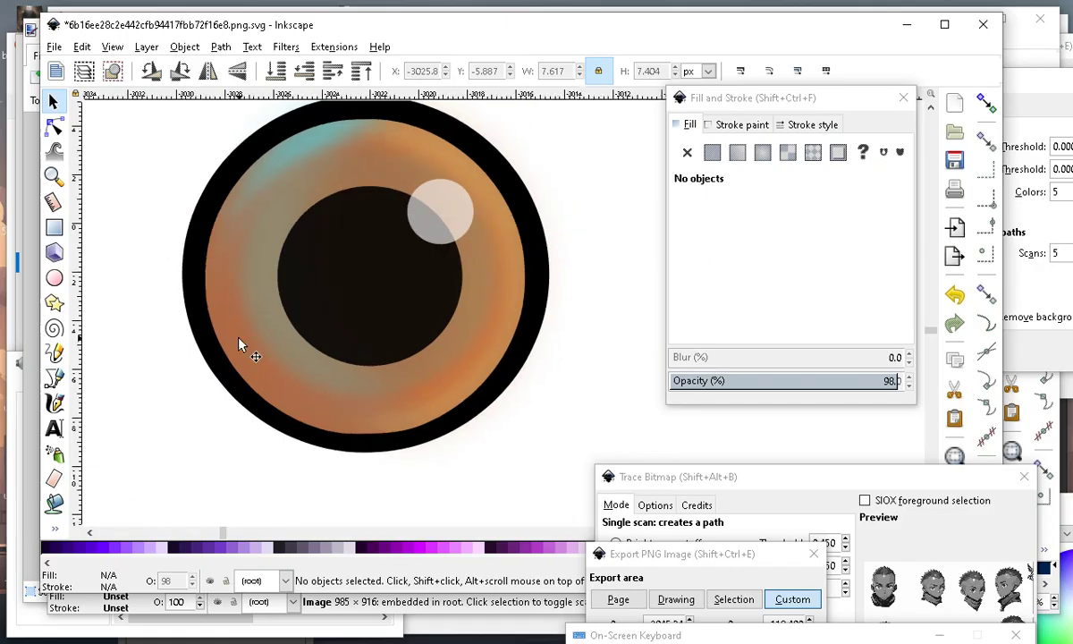
scroll(488, 432, "down", 2)
scroll(417, 394, "up", 2)
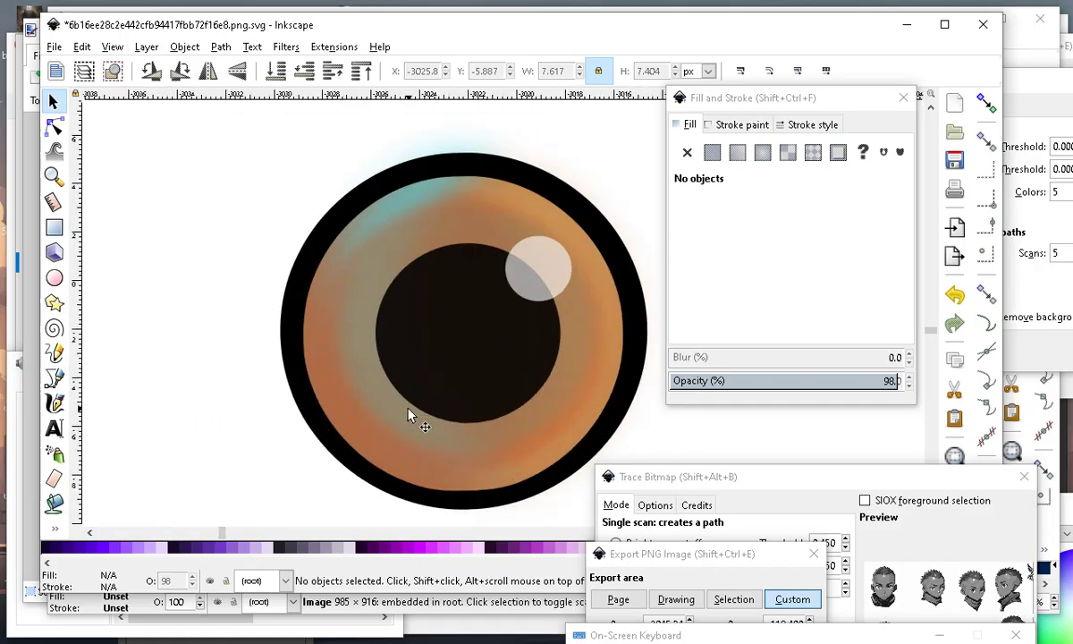
left_click(407, 415)
mouse_move(771, 261)
left_mouse_down()
mouse_move(805, 275)
mouse_move(785, 277)
mouse_move(839, 277)
mouse_move(754, 286)
mouse_move(835, 284)
mouse_move(808, 295)
left_mouse_up()
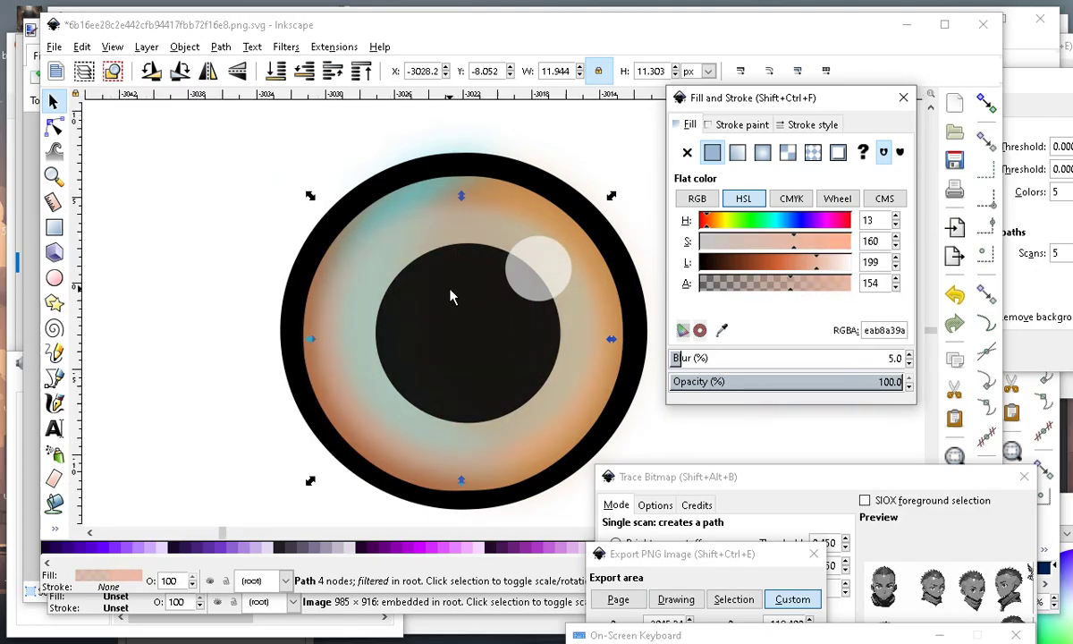
scroll(454, 288, "down", 3)
left_click(462, 510)
scroll(442, 322, "up", 3)
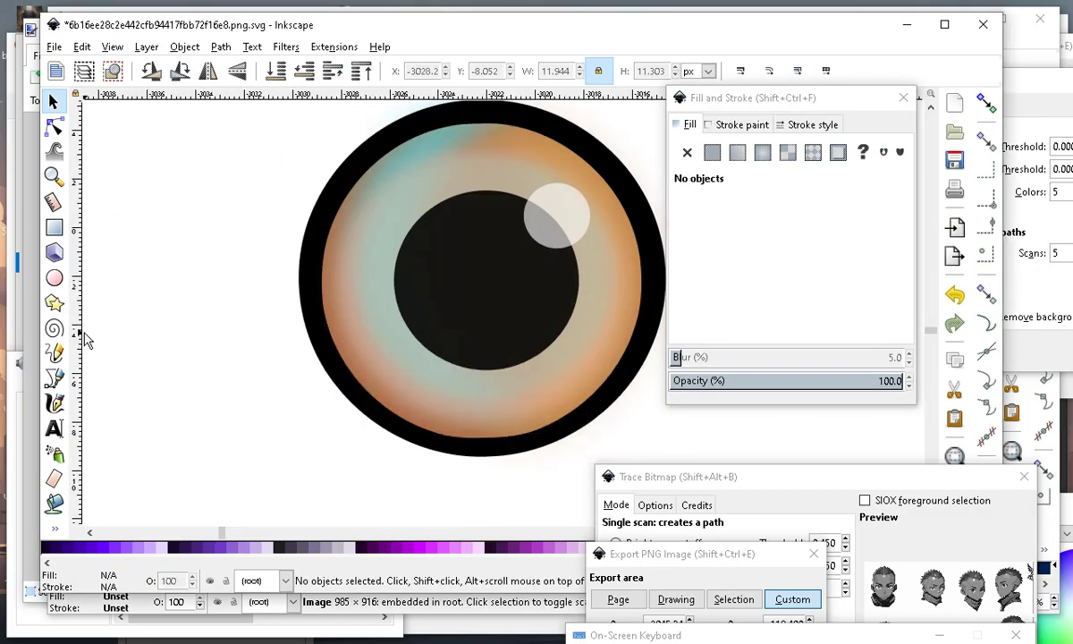
Duplicate the small translucent highlight and enlarge the copy to about 7.8 px wide over the lower part of the eye.
left_click(54, 277)
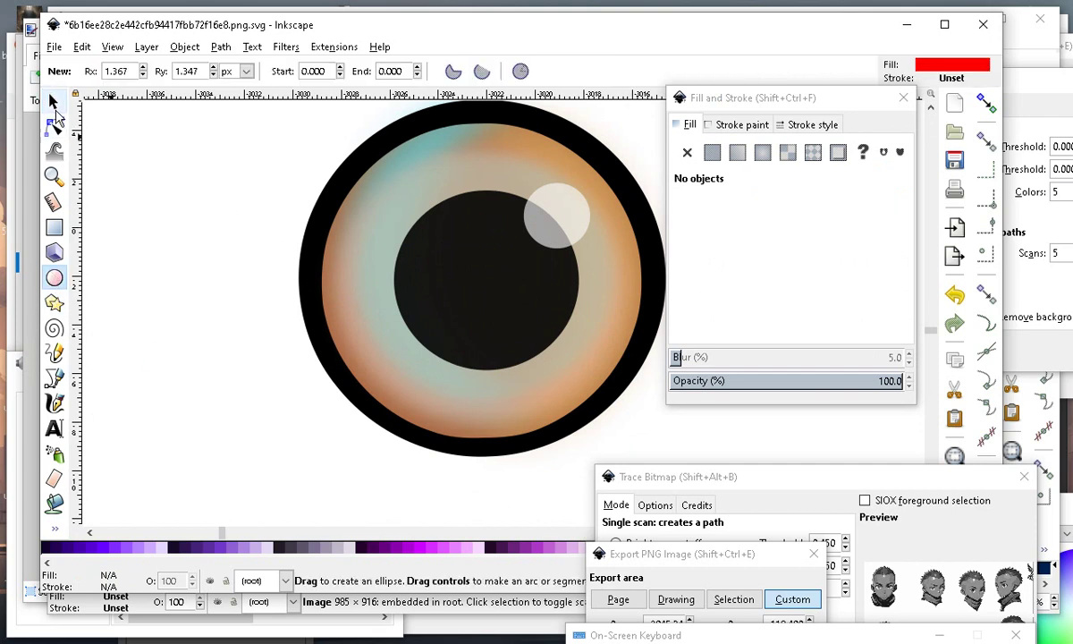
left_click(52, 104)
left_click(570, 215)
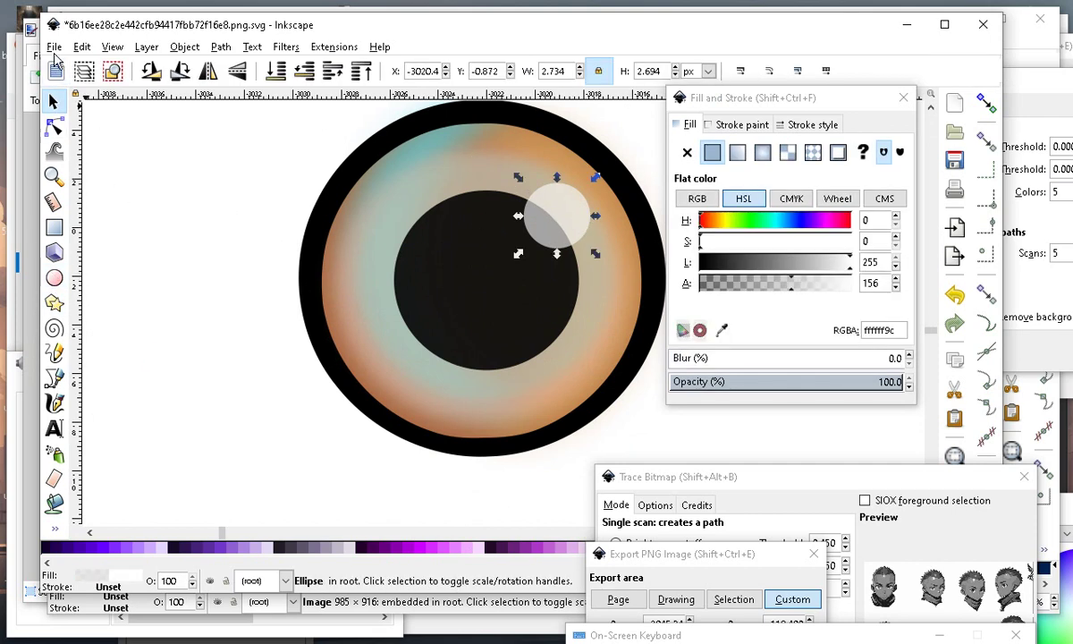
left_click(81, 47)
left_click(157, 265)
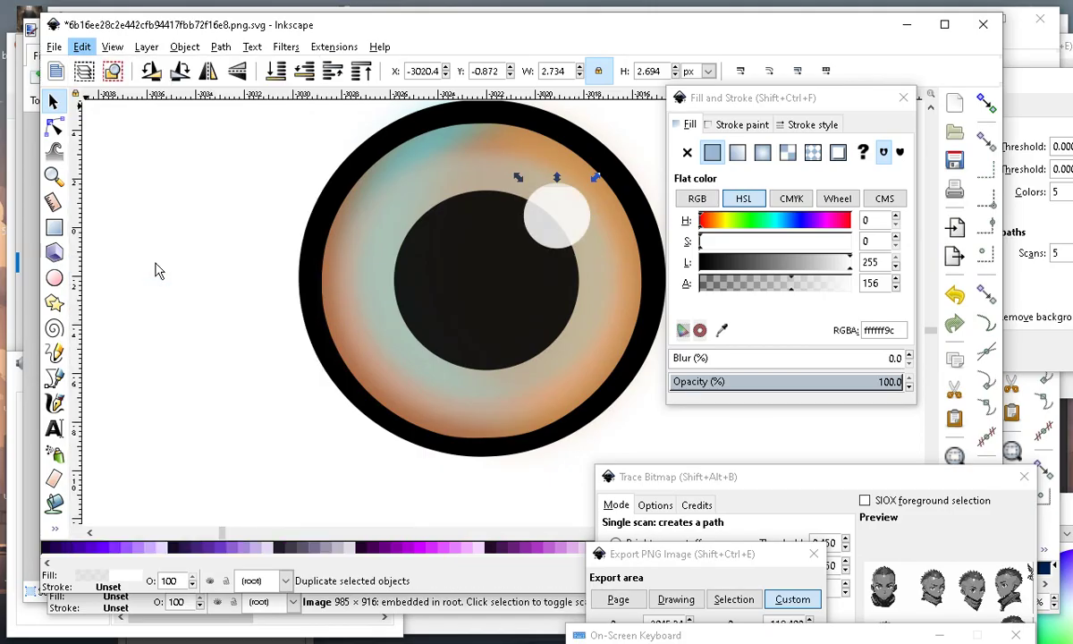
left_click_drag(528, 255, 398, 378)
left_click_drag(480, 351, 452, 373)
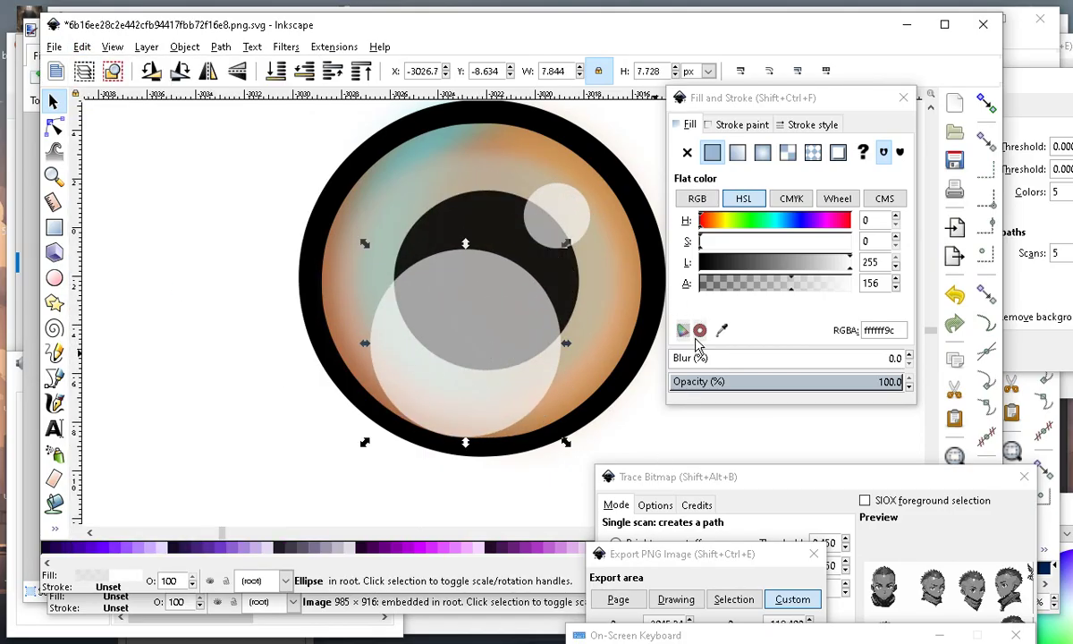
Set the enlarged copy's alpha to 27 and scale it to about 11.7 px wide, centred over the iris.
left_click_drag(790, 285, 716, 304)
scroll(496, 347, "down", 1)
scroll(496, 346, "up", 1)
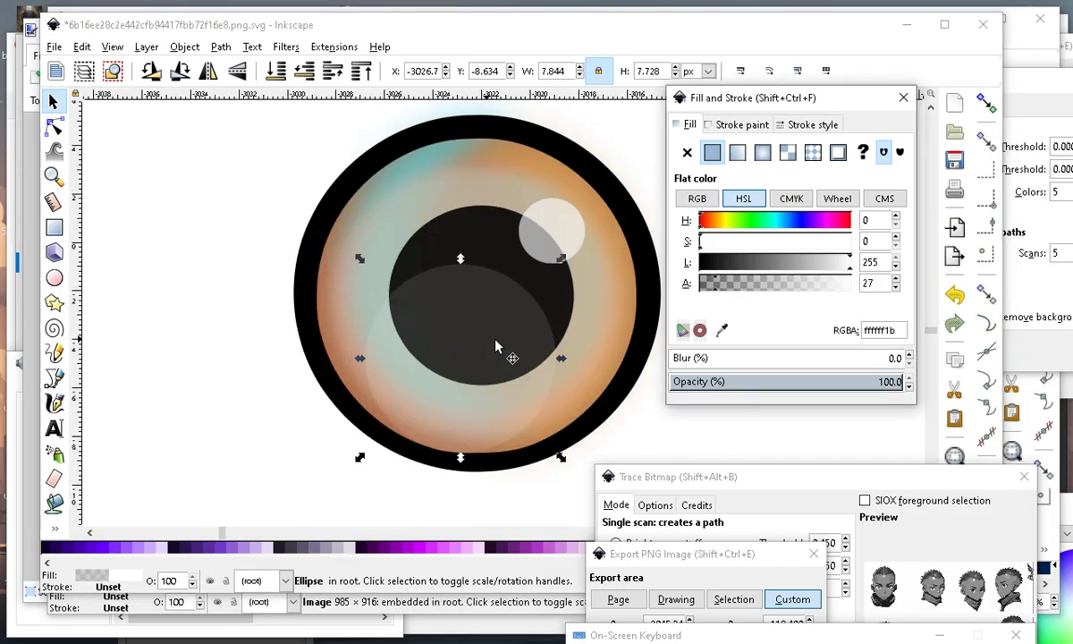
left_click_drag(359, 259, 266, 166)
left_click_drag(430, 208, 501, 199)
Examine the eye with its large translucent overlay from close up and from farther away.
scroll(514, 214, "down", 4)
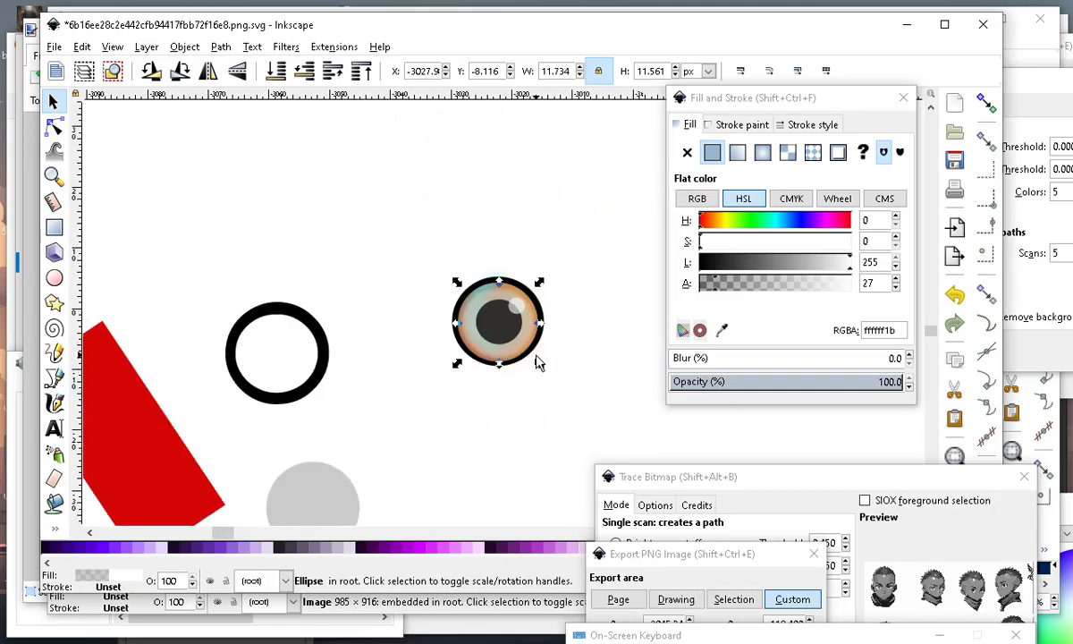
scroll(483, 255, "up", 3)
scroll(450, 469, "down", 2)
scroll(617, 311, "up", 3)
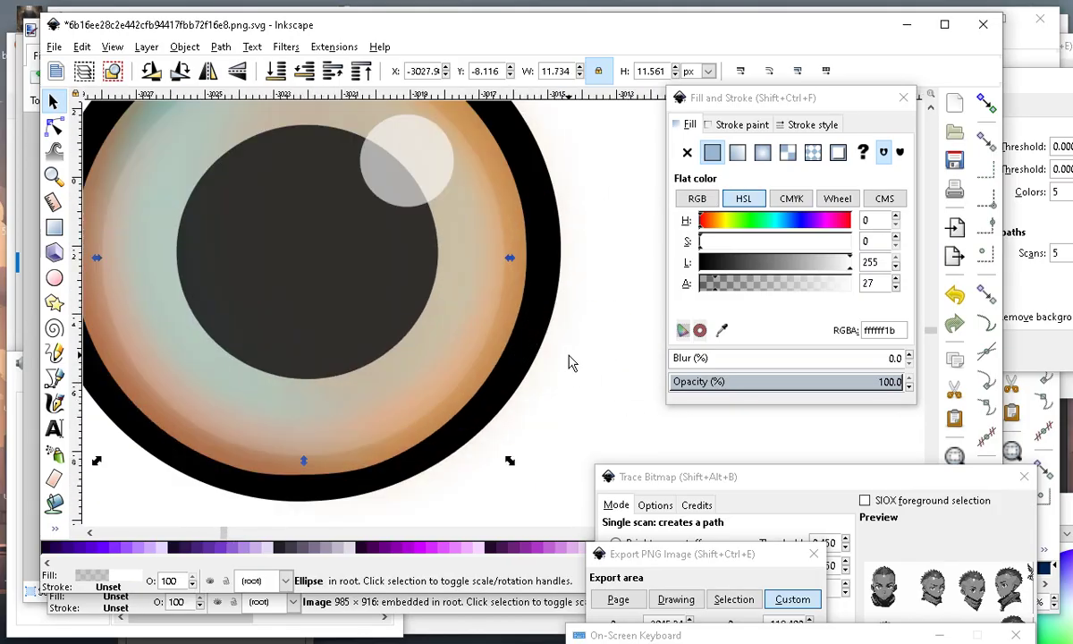
scroll(568, 363, "down", 1)
scroll(445, 318, "down", 4)
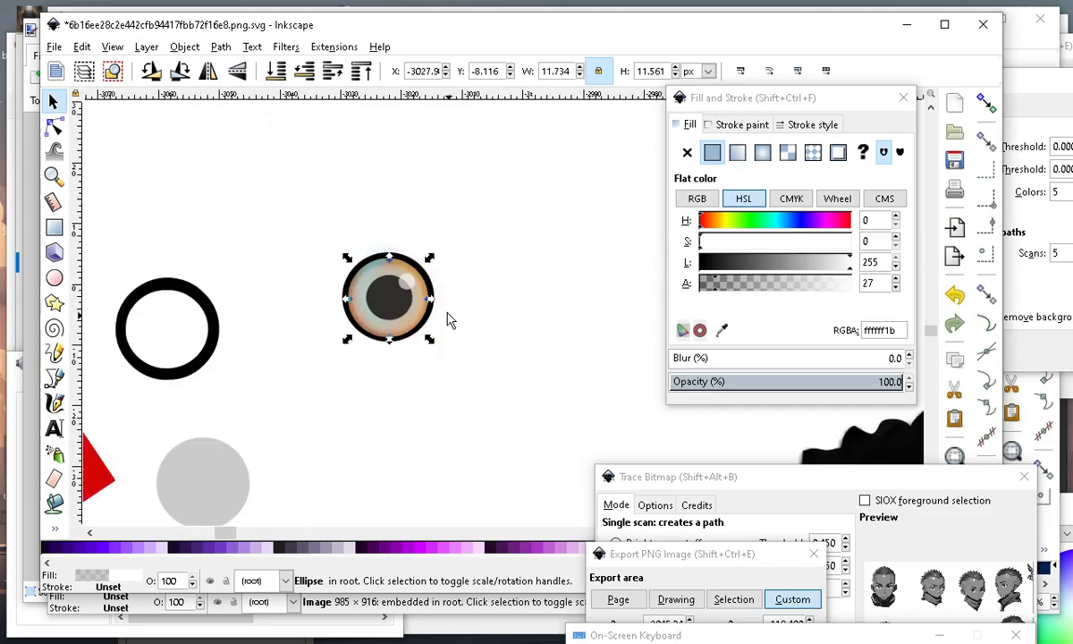
scroll(340, 334, "up", 1)
left_click(480, 420)
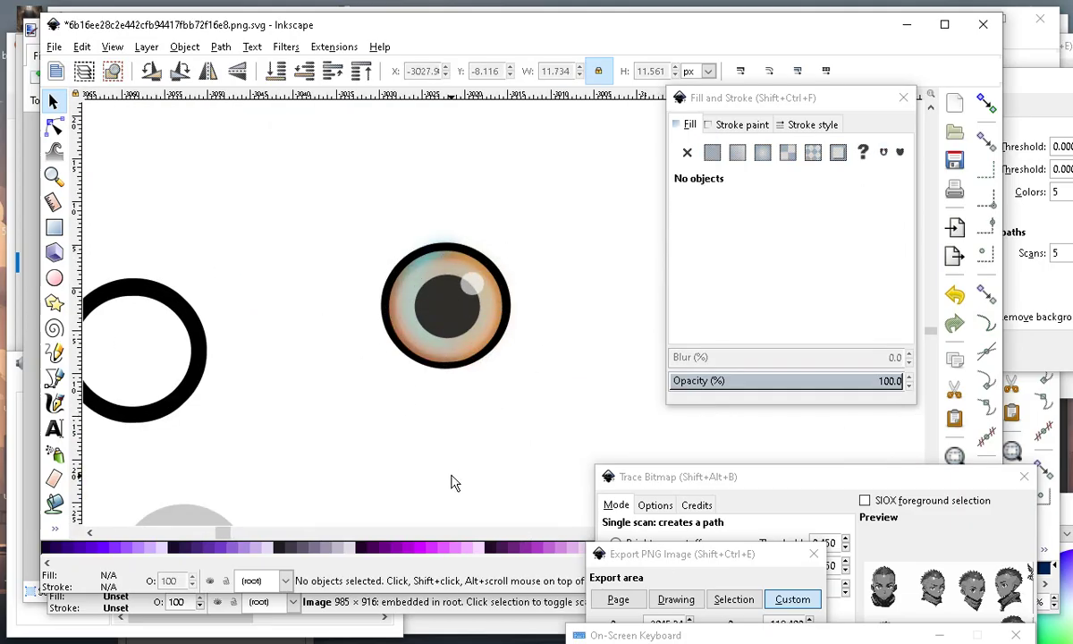
scroll(438, 420, "up", 3)
scroll(373, 392, "down", 1)
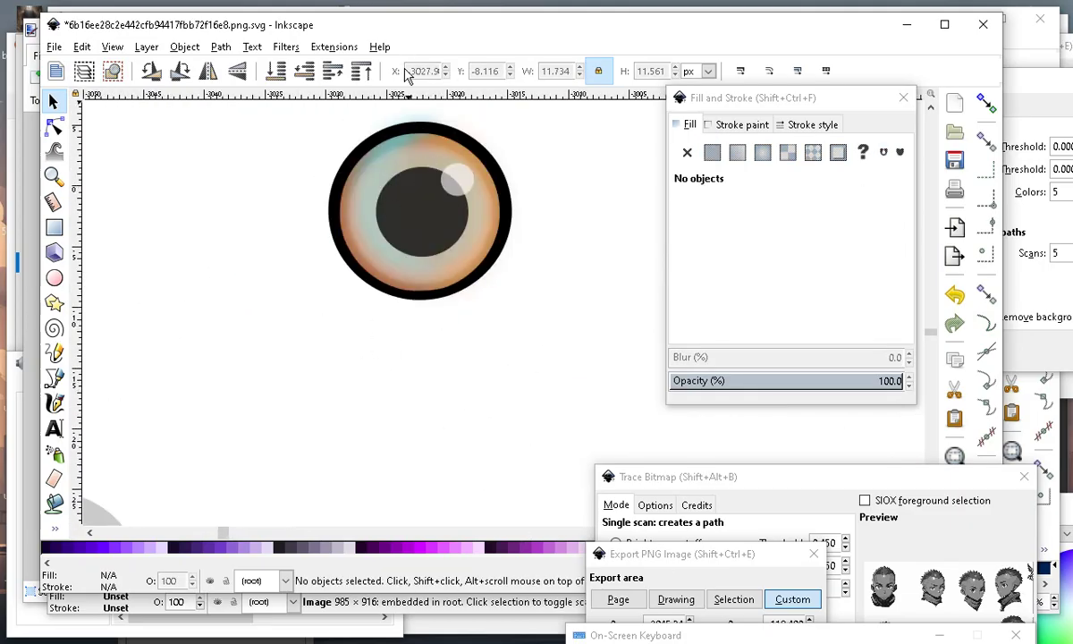
scroll(438, 268, "up", 4)
scroll(455, 155, "down", 4)
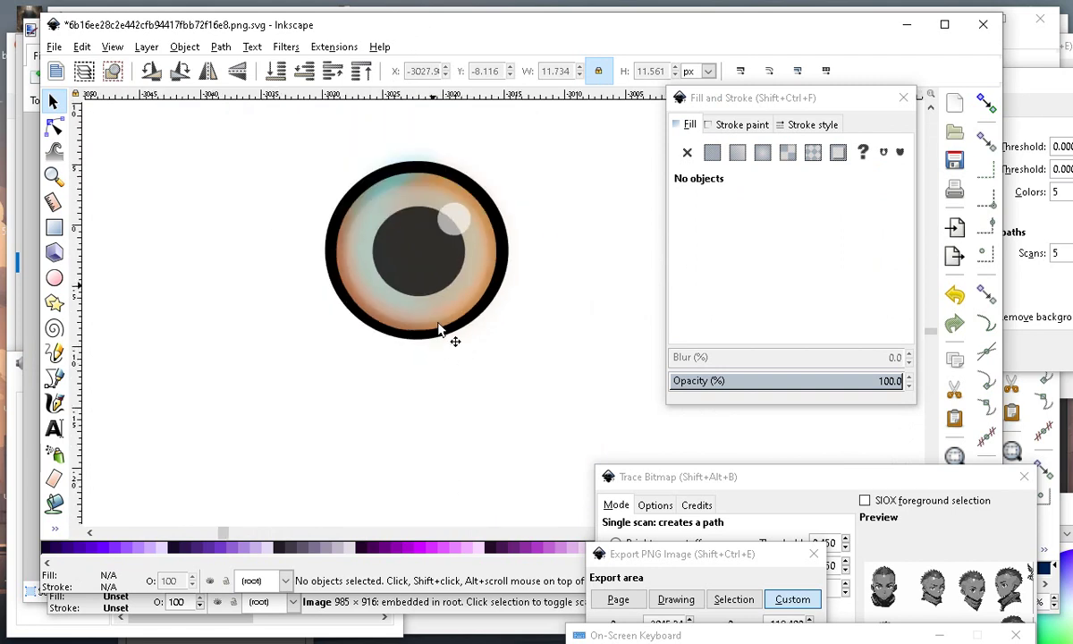
scroll(429, 269, "up", 2)
scroll(438, 268, "down", 2)
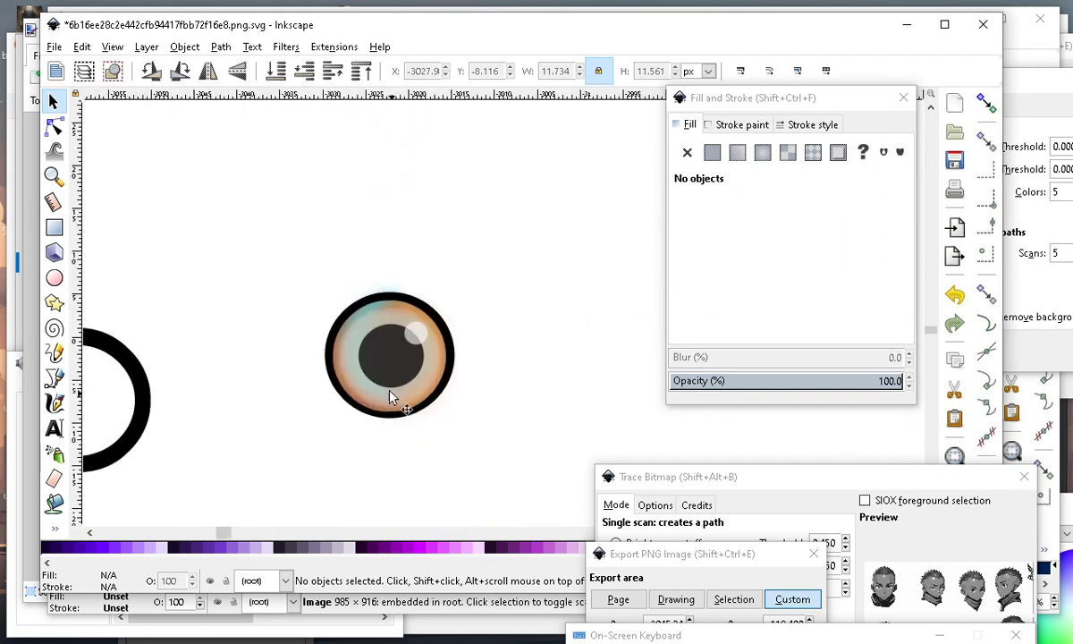
Nudge the large translucent circle slightly down over the iris, to about Y -8.2 px.
scroll(365, 366, "up", 2)
mouse_move(374, 205)
left_mouse_down()
mouse_move(346, 438)
mouse_move(381, 200)
mouse_move(380, 290)
mouse_move(345, 222)
mouse_move(389, 202)
mouse_move(340, 207)
mouse_move(364, 211)
mouse_move(371, 225)
mouse_move(377, 204)
mouse_move(373, 226)
mouse_move(371, 215)
left_mouse_up()
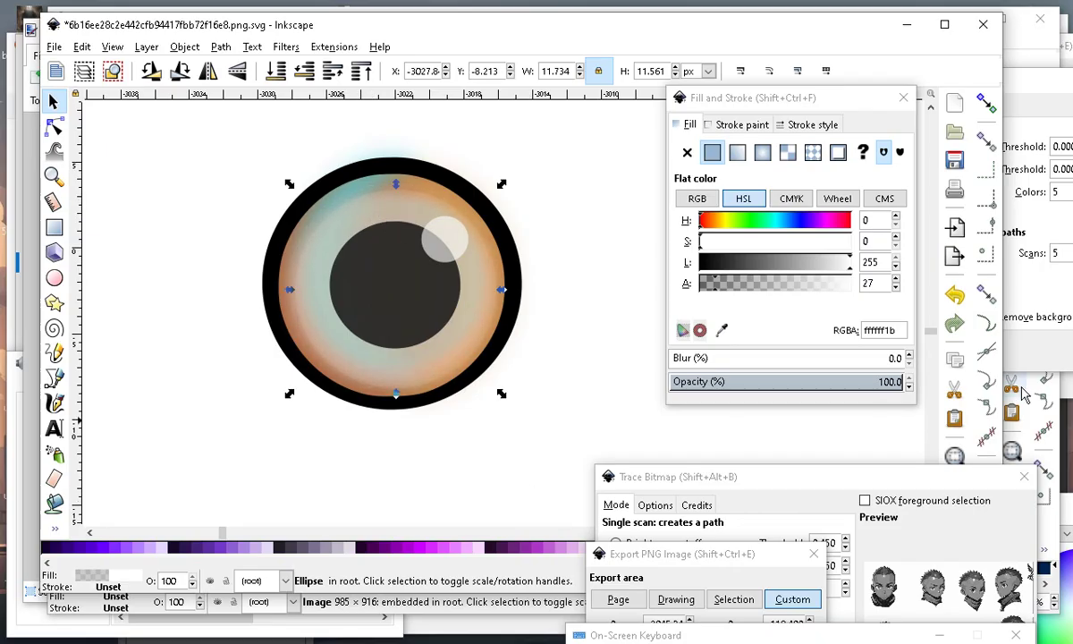
scroll(411, 224, "up", 1)
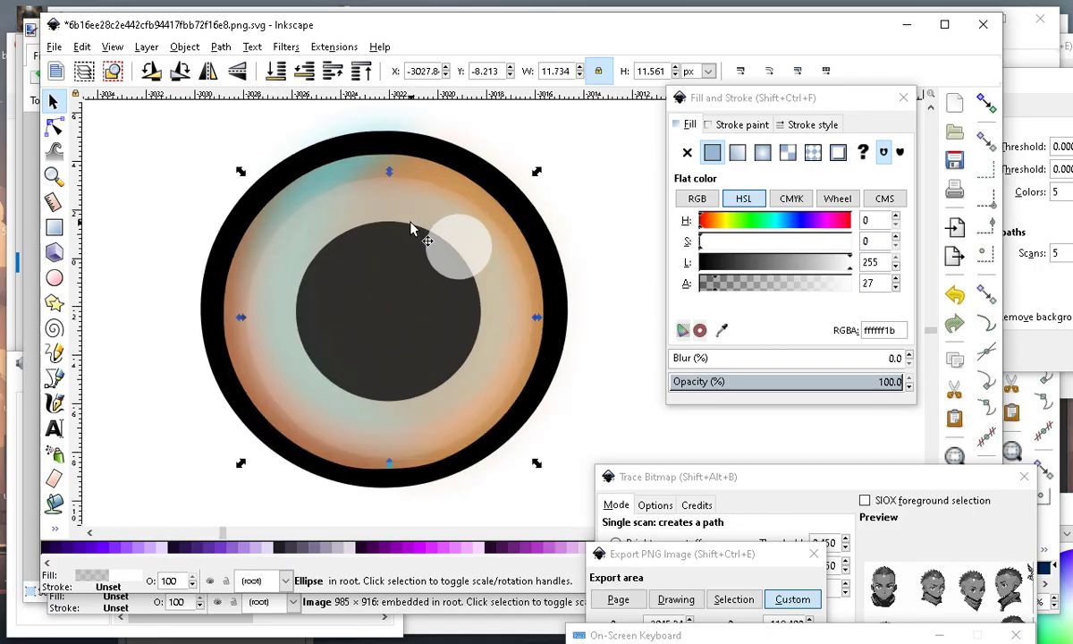
Reduce the blur of the orange shape along the iris's right side to 5.0, and deselect it.
left_click(623, 179)
left_click(414, 167)
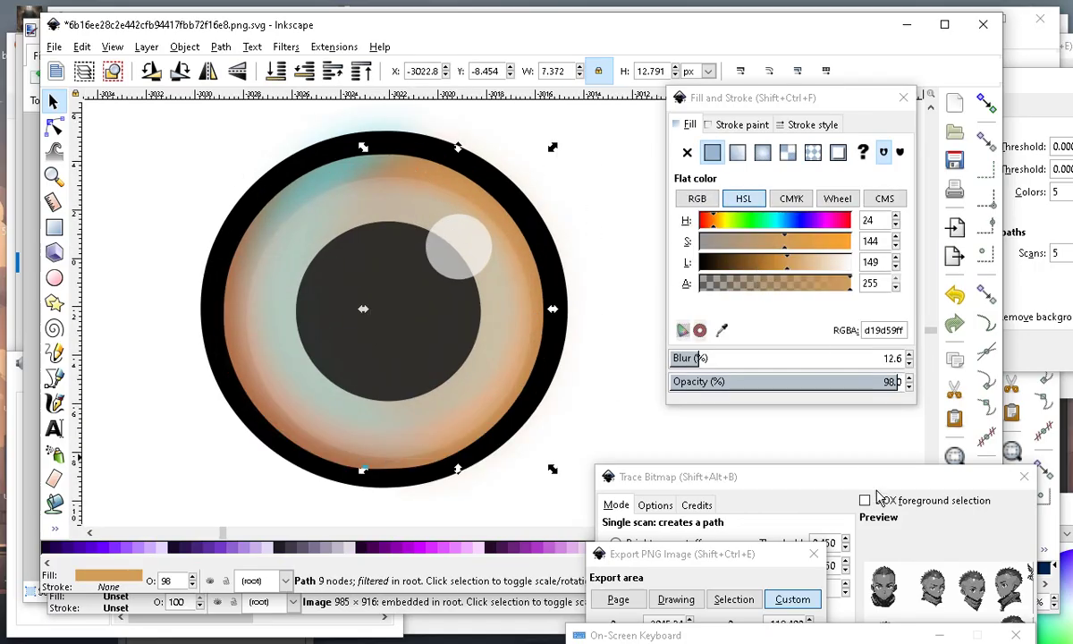
mouse_move(697, 359)
left_mouse_down()
mouse_move(650, 363)
mouse_move(685, 358)
left_mouse_up()
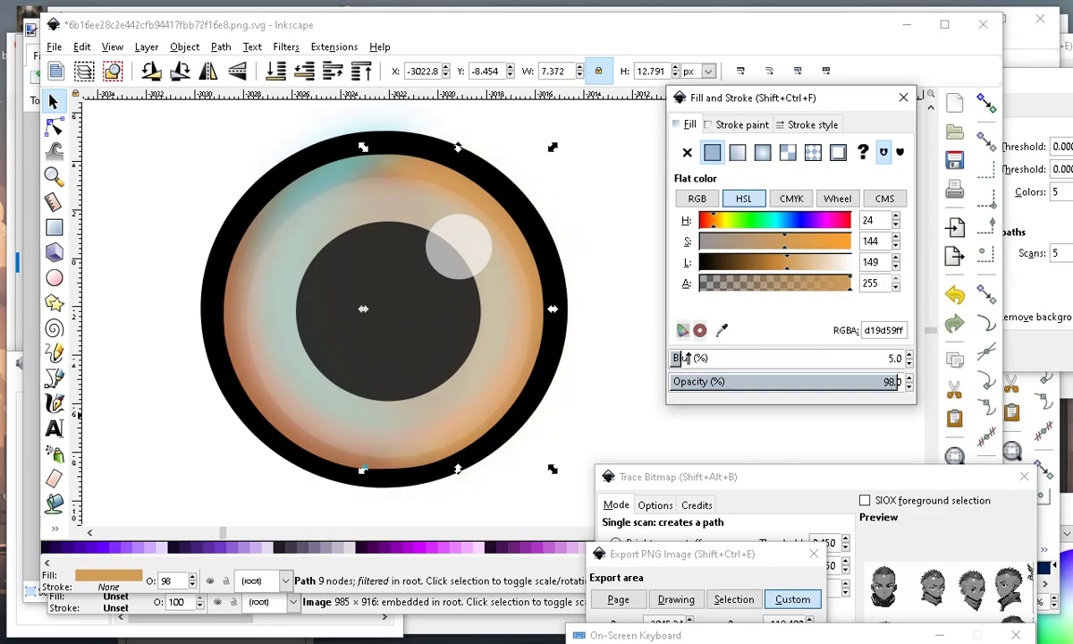
scroll(420, 293, "down", 1)
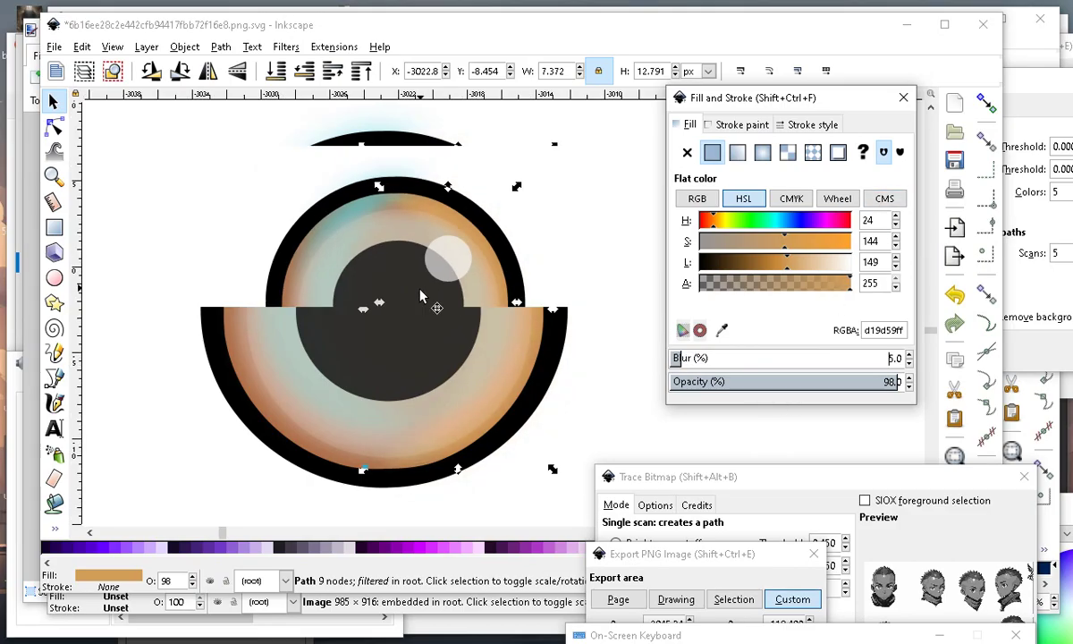
left_click(479, 477)
Recolour the teal shape at the iris's upper left to orange-brown and reduce its blur to 6.2.
scroll(406, 249, "up", 2)
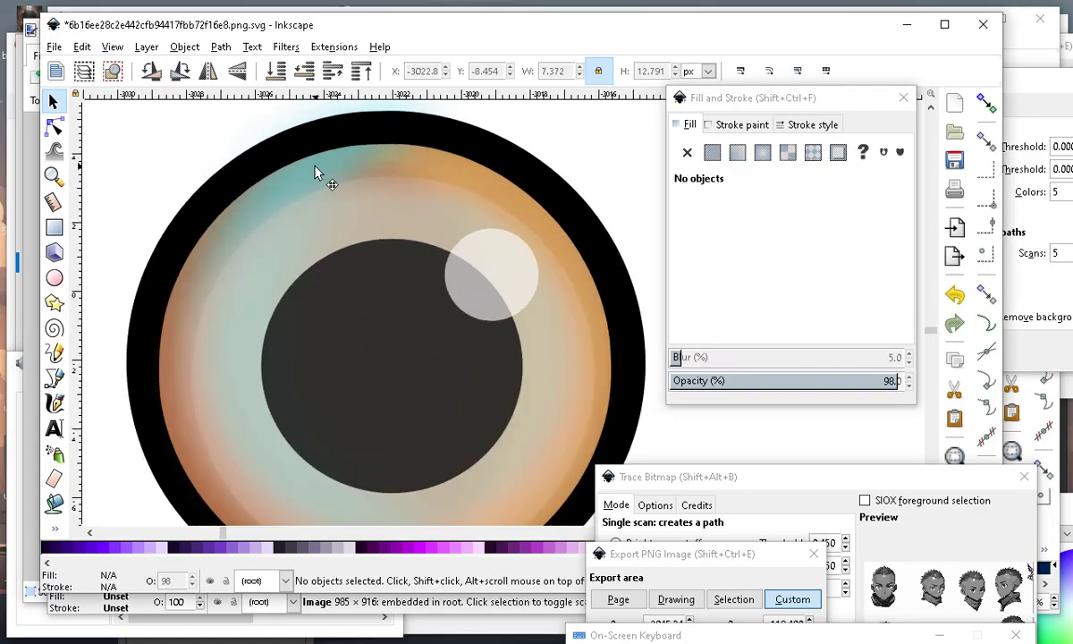
left_click(318, 167)
scroll(393, 134, "down", 2)
left_click(720, 265)
left_click_drag(719, 265, 713, 267)
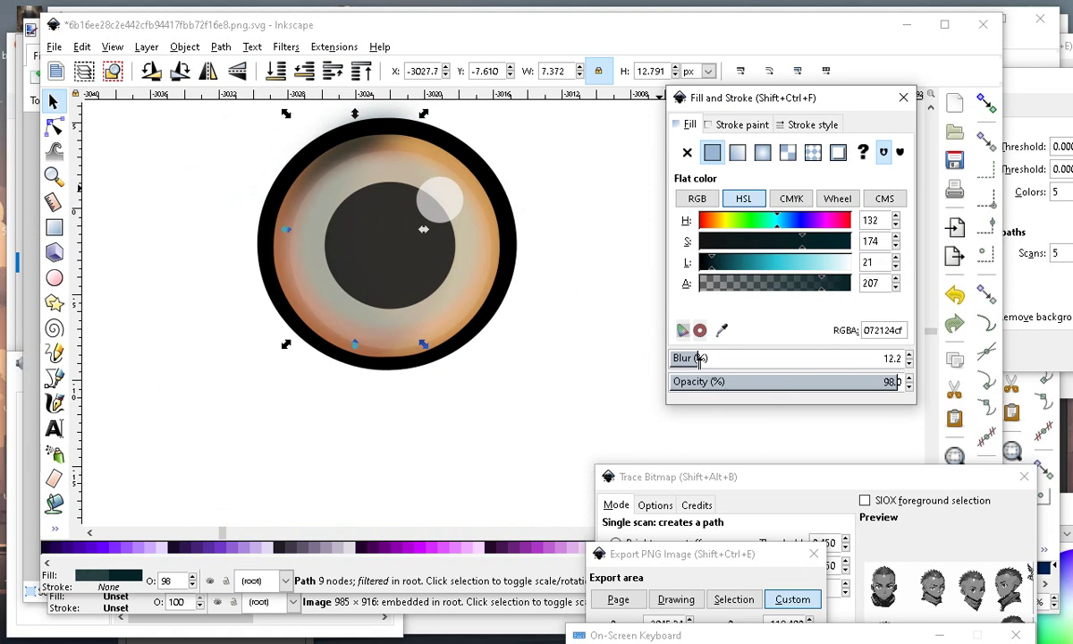
left_click_drag(749, 268, 740, 262)
left_click(713, 221)
scroll(357, 221, "down", 2)
left_click(420, 376)
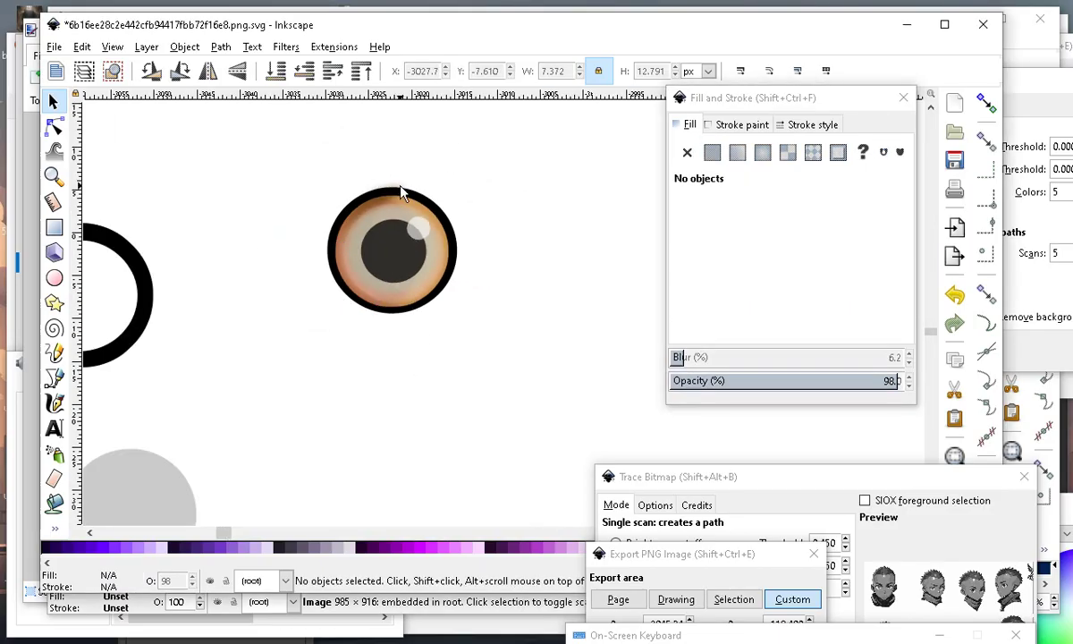
Try to move the large translucent circle down across the pupil, and undo that move.
scroll(390, 245, "up", 3)
left_click(434, 251)
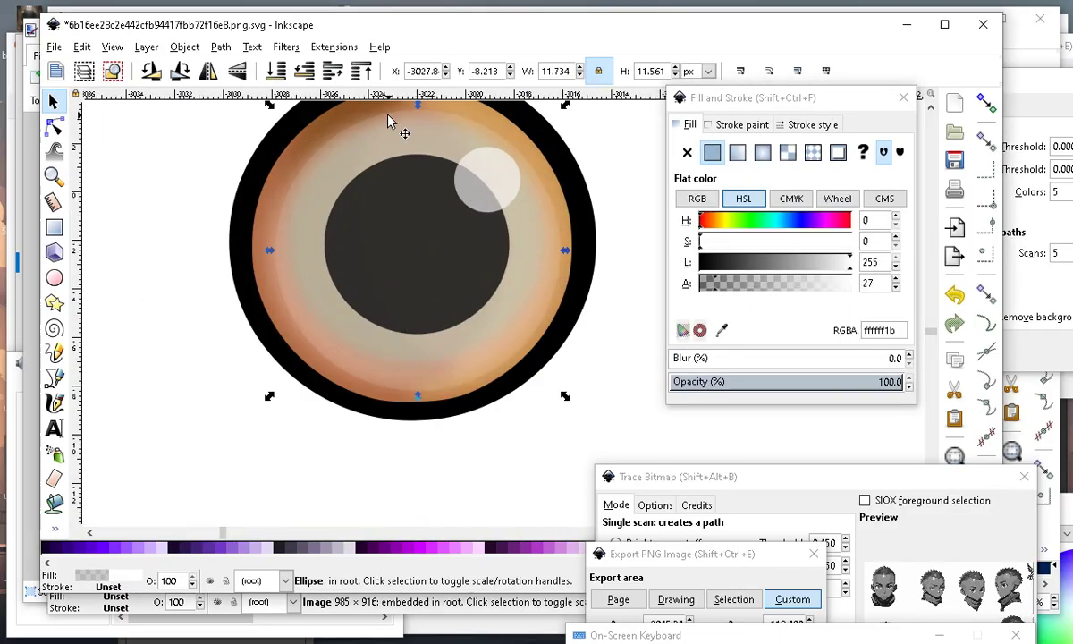
left_click_drag(388, 120, 397, 194)
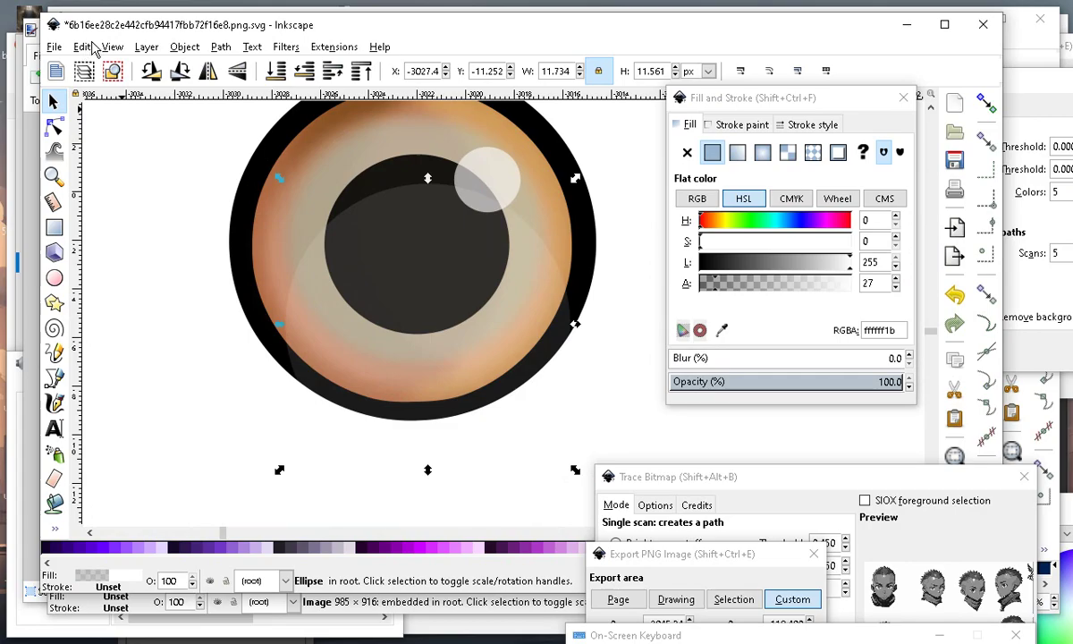
left_click(92, 48)
left_click(114, 64)
Raise the large translucent circle's alpha to 94 and deselect it.
scroll(451, 318, "down", 1)
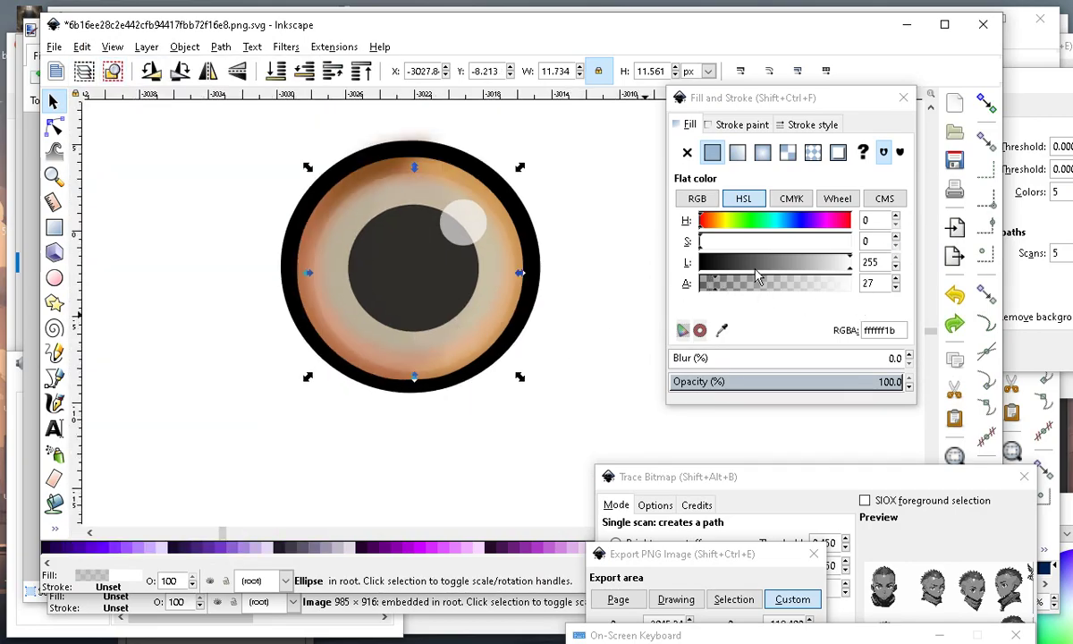
left_click_drag(725, 286, 754, 284)
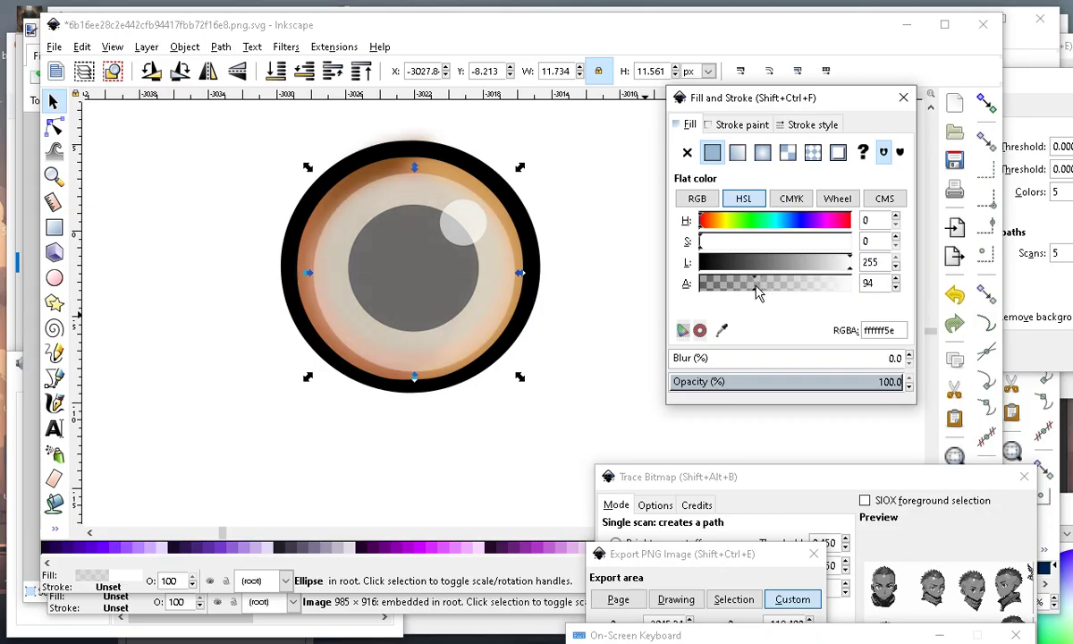
scroll(363, 358, "down", 1)
left_click(383, 373)
scroll(389, 347, "up", 3)
scroll(437, 316, "down", 1)
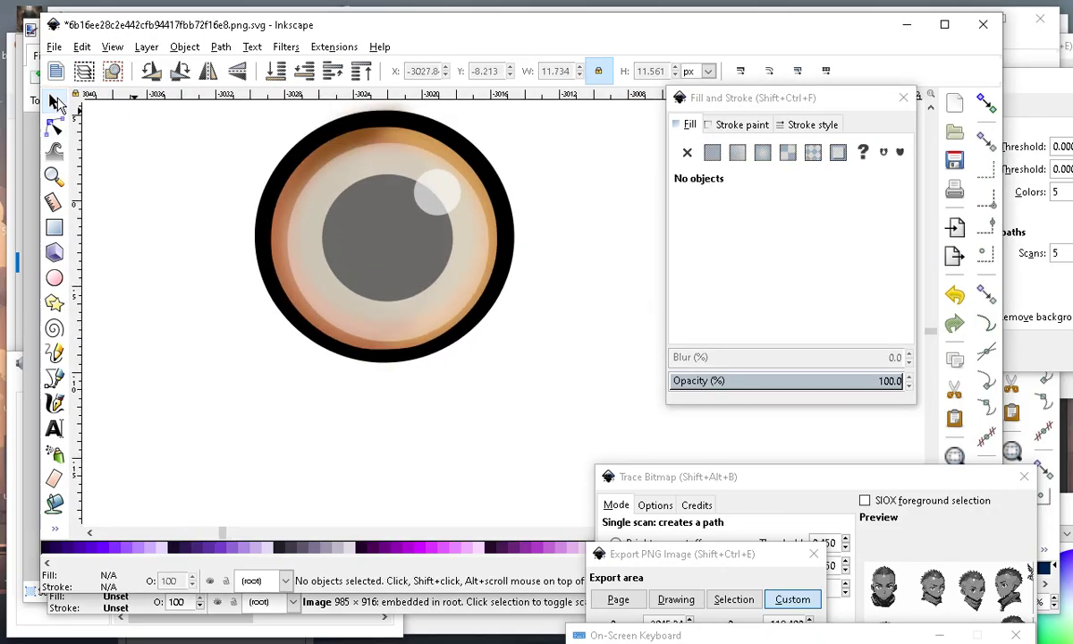
Shift the large translucent circle slightly up to about Y -8.0 px and lower it beneath the black pupil.
mouse_move(357, 183)
left_mouse_down()
mouse_move(374, 386)
mouse_move(354, 178)
left_mouse_up()
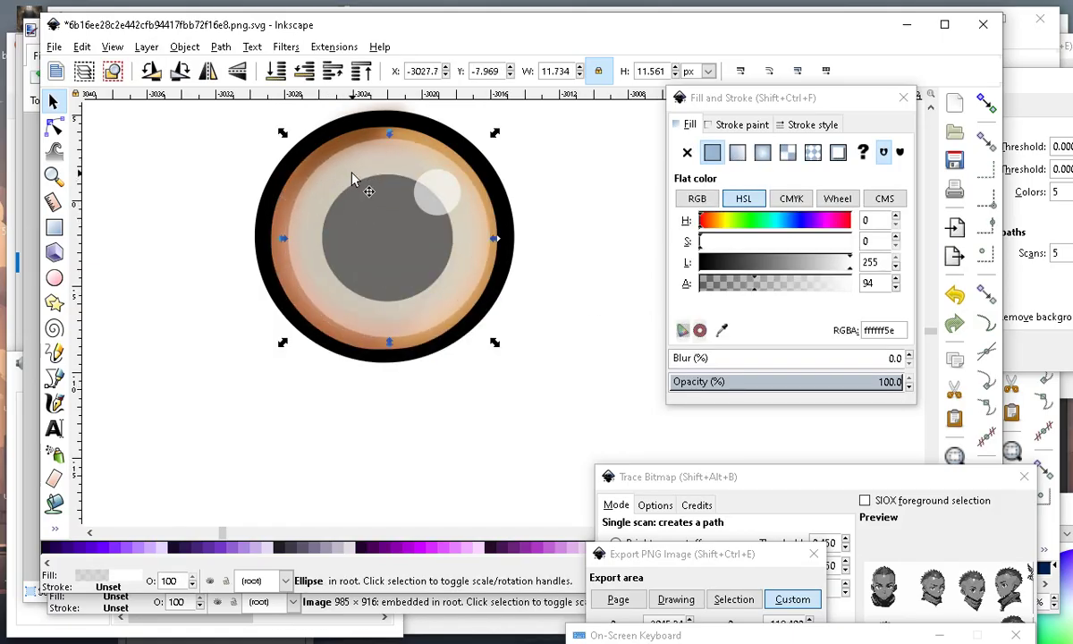
left_click(304, 76)
scroll(416, 269, "down", 3)
left_click(447, 356)
scroll(447, 241, "up", 2)
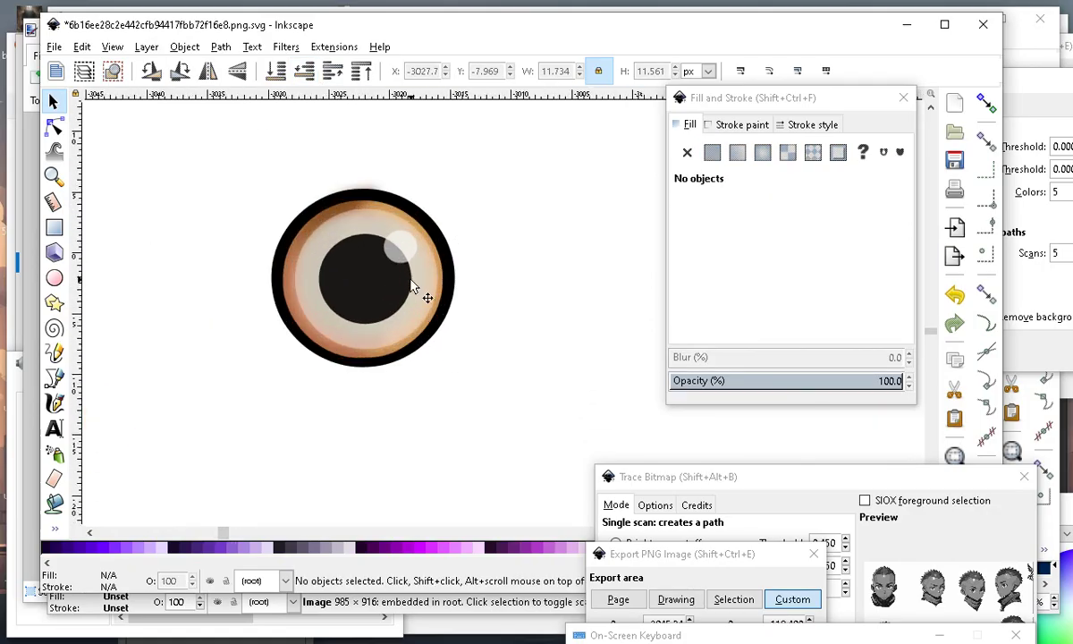
Recolour the small highlight to a translucent olive with hue 44, saturation 85 and lightness 82.
scroll(411, 285, "up", 2)
left_click(416, 203)
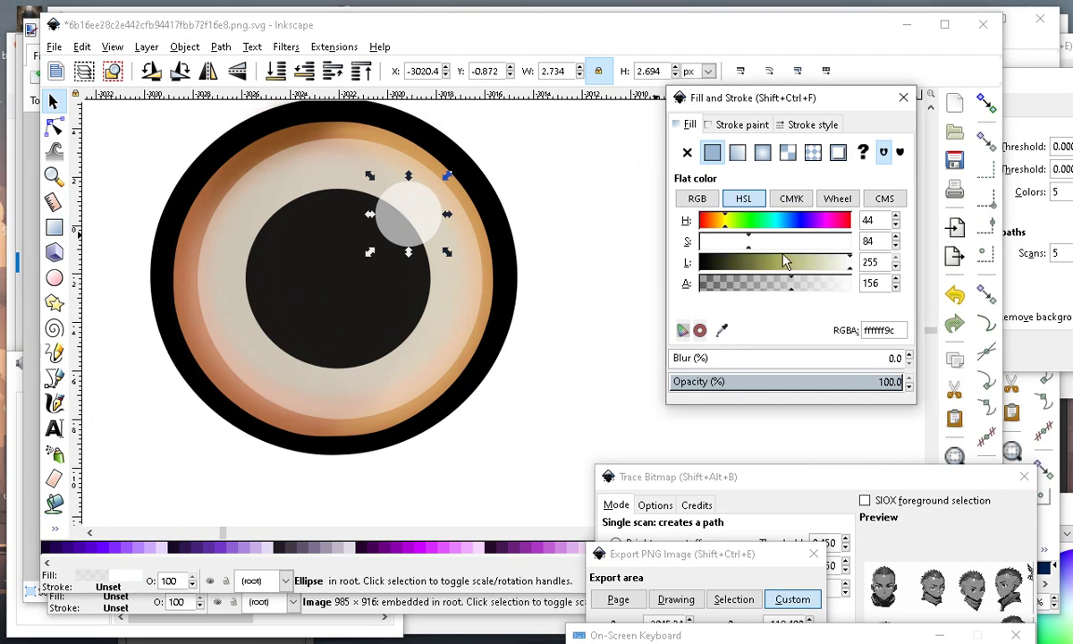
left_click_drag(764, 254, 743, 263)
mouse_move(749, 261)
left_mouse_down()
mouse_move(717, 271)
mouse_move(798, 262)
mouse_move(748, 268)
left_mouse_up()
scroll(428, 247, "down", 1)
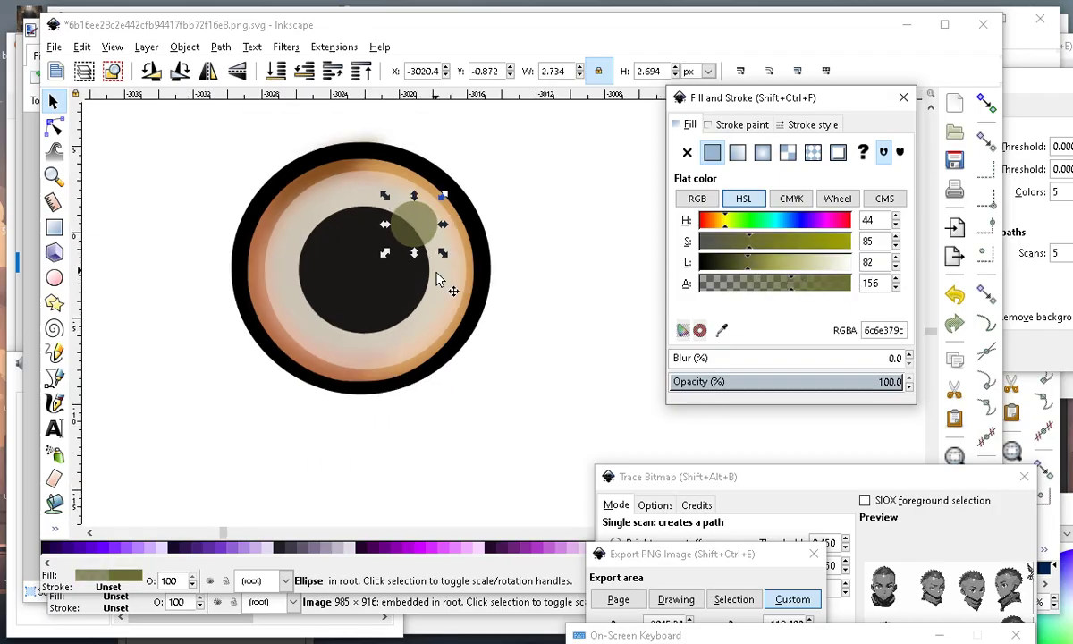
left_click(555, 467)
Reposition the small highlight on the pupil's upper-right edge at about X -3021.0, Y -0.4 px.
scroll(407, 193, "up", 3)
left_click_drag(417, 266, 406, 298)
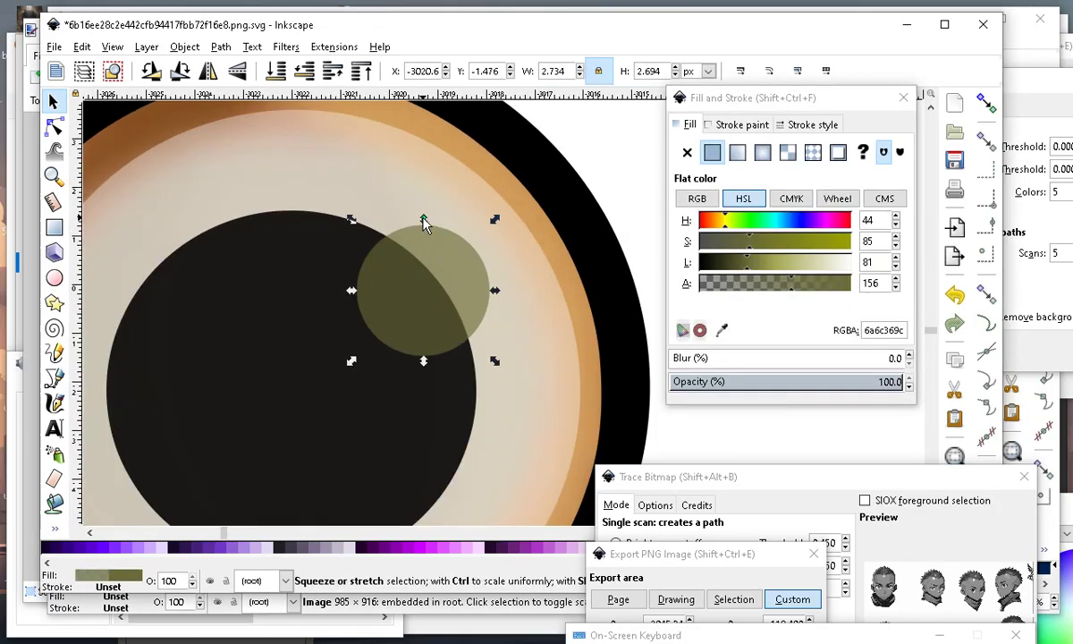
scroll(424, 223, "down", 5)
scroll(371, 113, "up", 3)
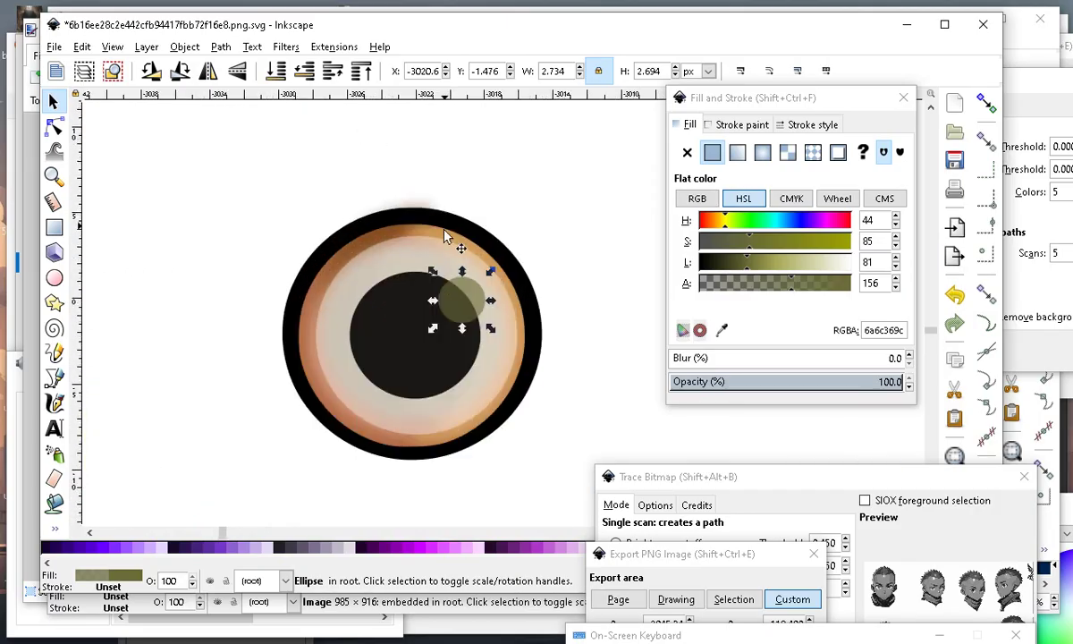
scroll(447, 237, "up", 2)
left_click_drag(474, 326, 482, 295)
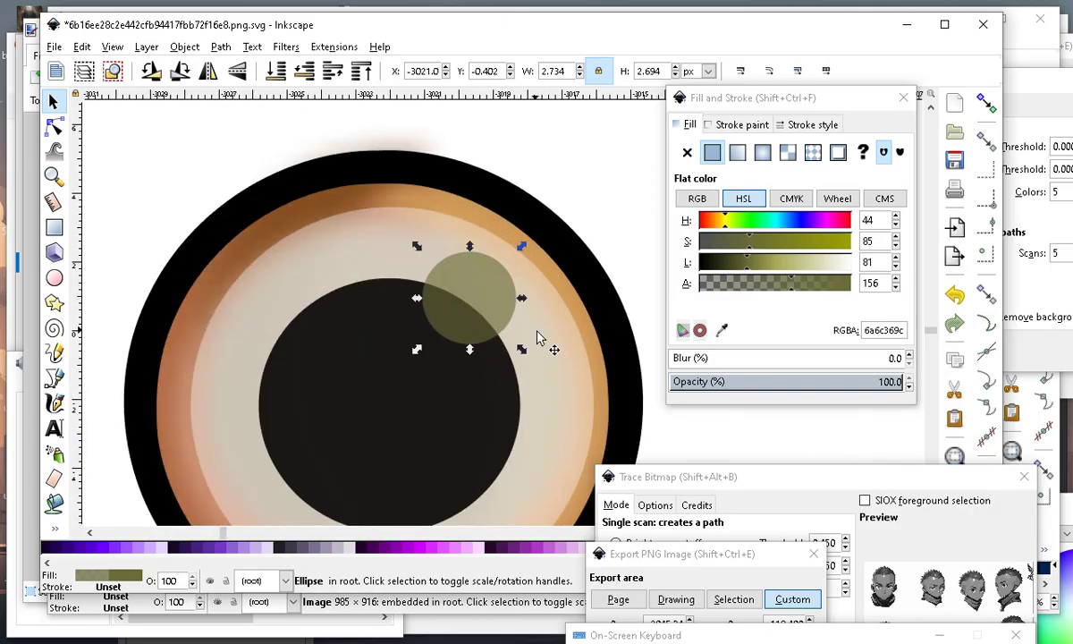
Turn the small highlight back to white with hue 0, saturation 0 and lightness 255, and deselect it.
scroll(537, 338, "down", 3)
left_click_drag(834, 243, 706, 243)
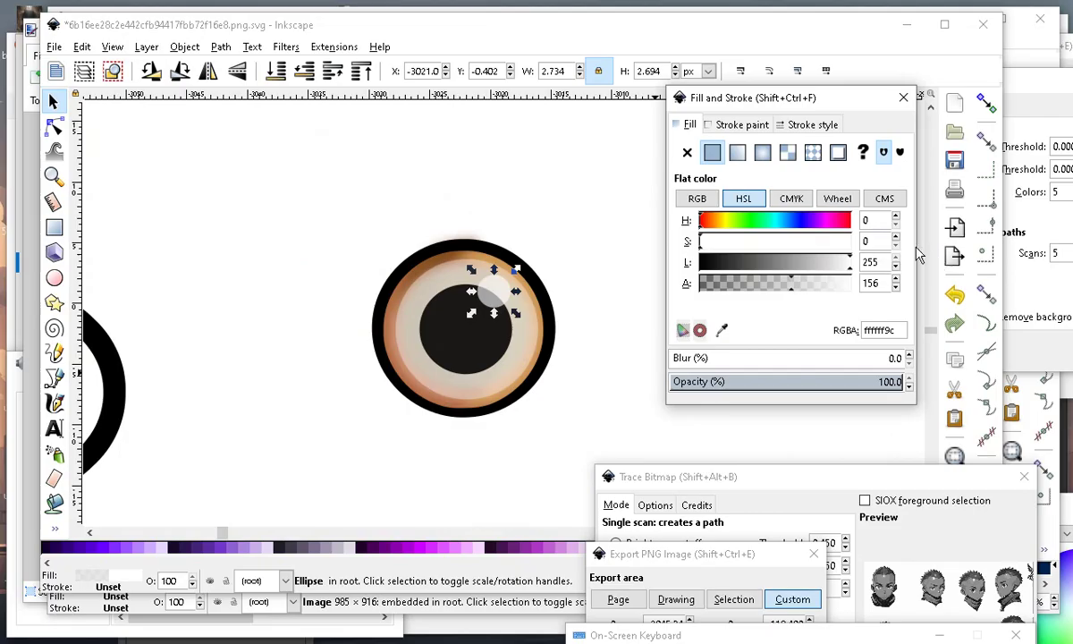
scroll(518, 273, "up", 2)
left_click(534, 206)
scroll(449, 375, "down", 1)
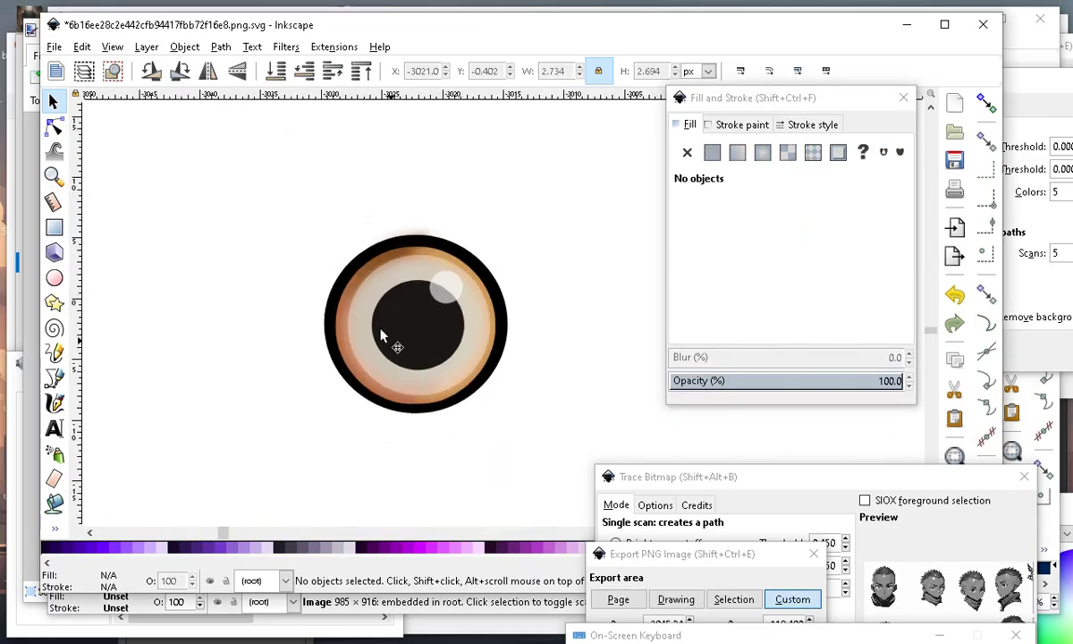
scroll(399, 342, "up", 3)
scroll(414, 335, "down", 1)
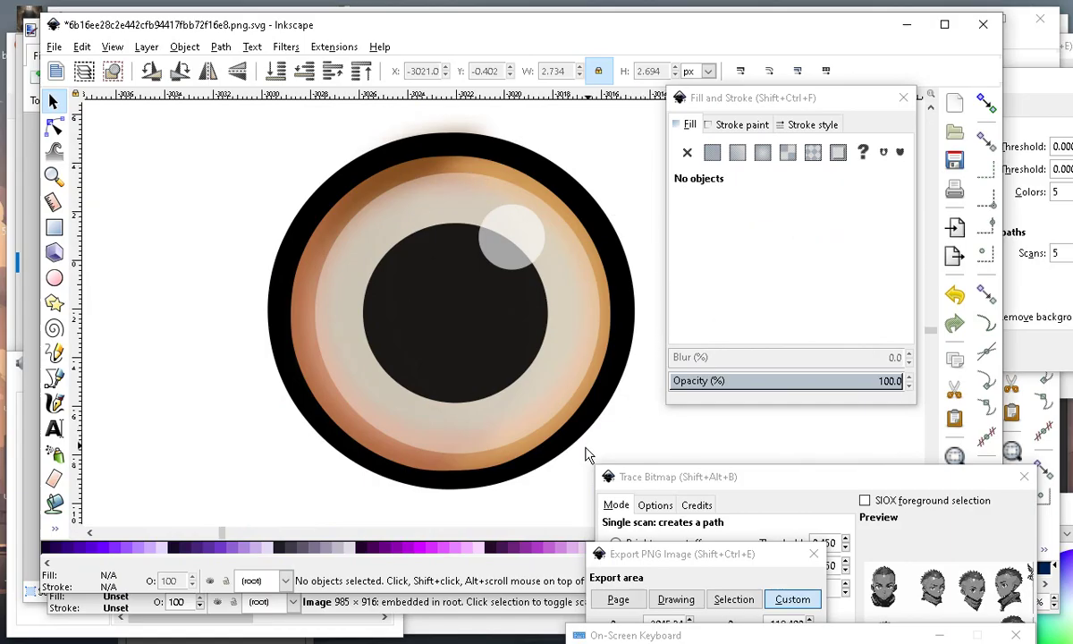
Reshape the black outer ring by pulling one inner-edge node from each of two opposite sides in to the pupil's centre.
left_click(476, 471)
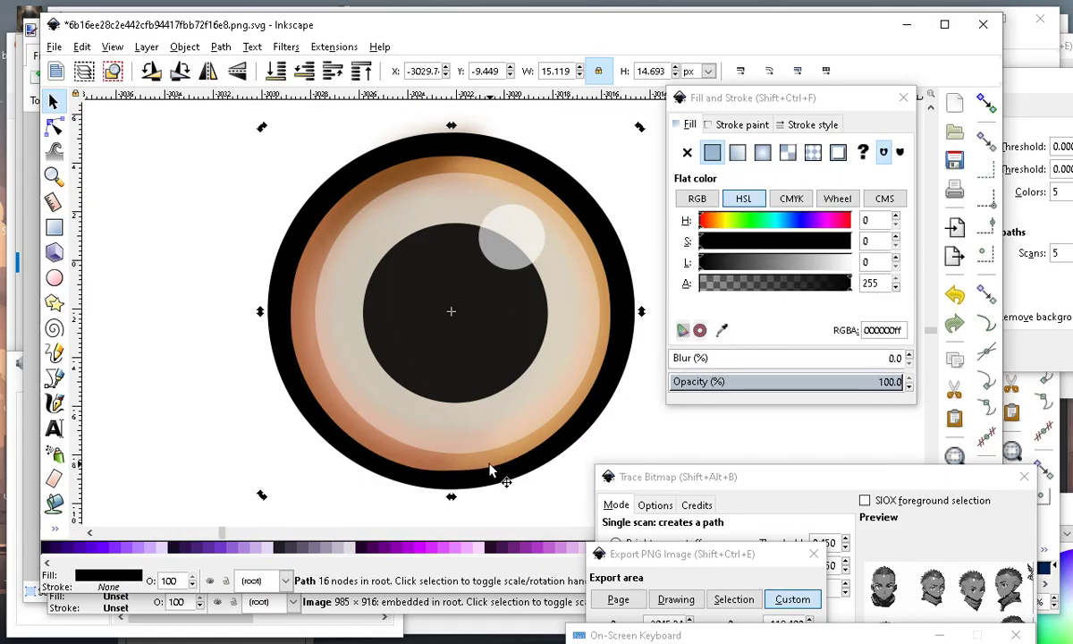
double_click(492, 468)
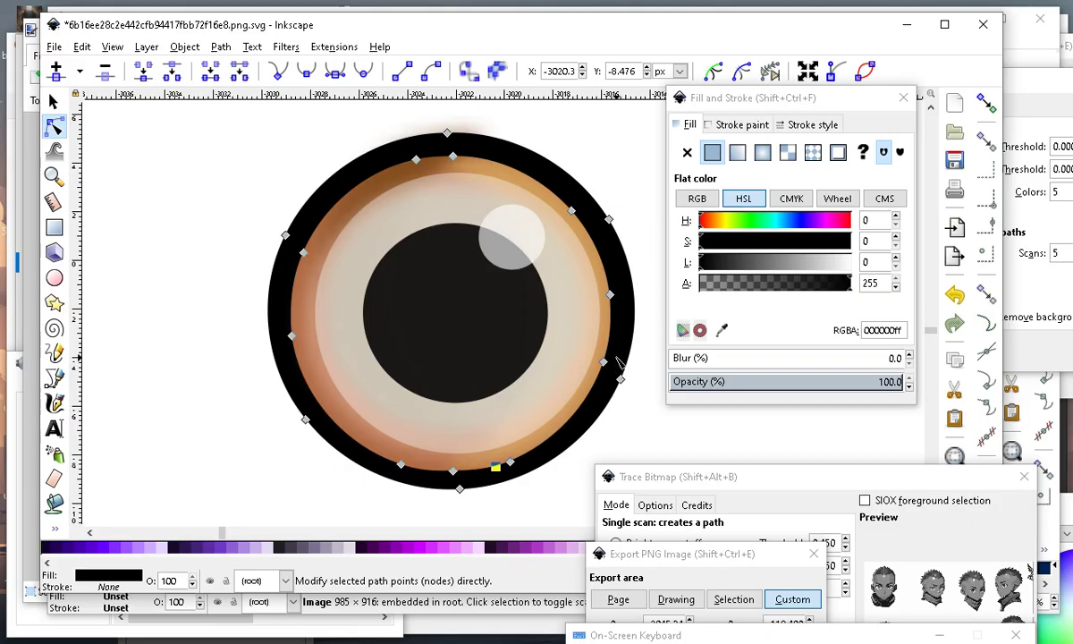
left_click_drag(603, 361, 464, 311)
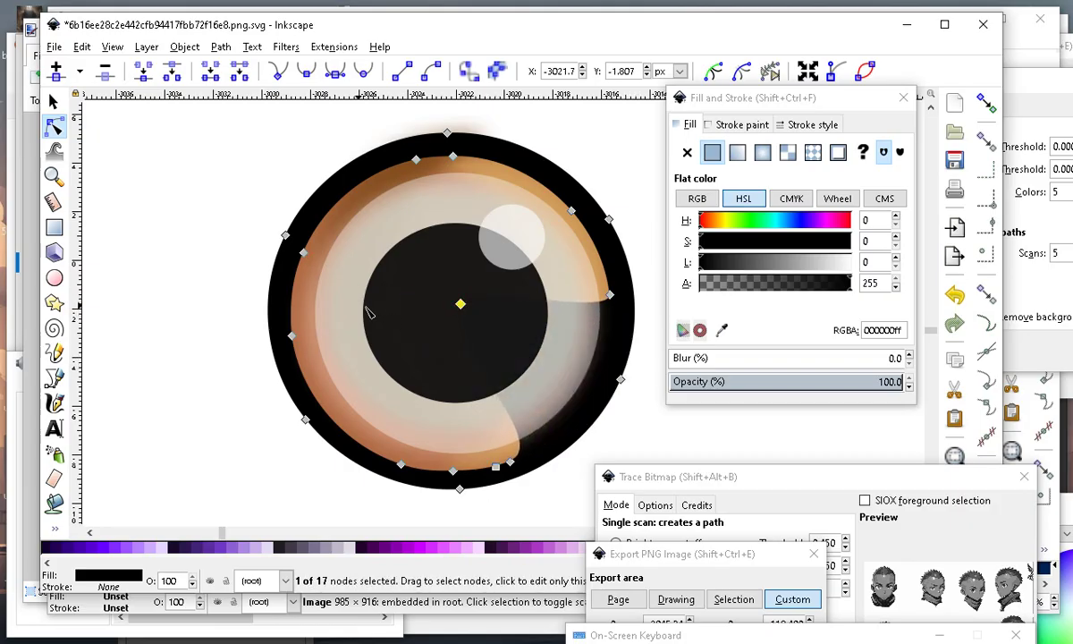
left_click_drag(304, 252, 435, 314)
scroll(429, 317, "down", 2)
key("Escape")
scroll(405, 346, "up", 1)
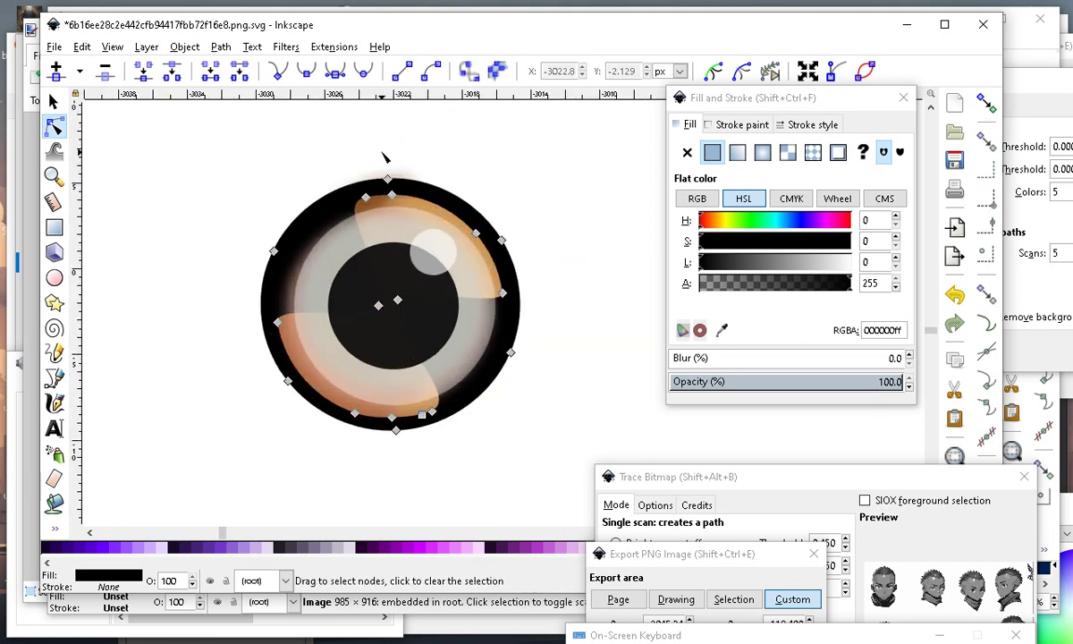
scroll(436, 271, "up", 1)
scroll(373, 208, "up", 1)
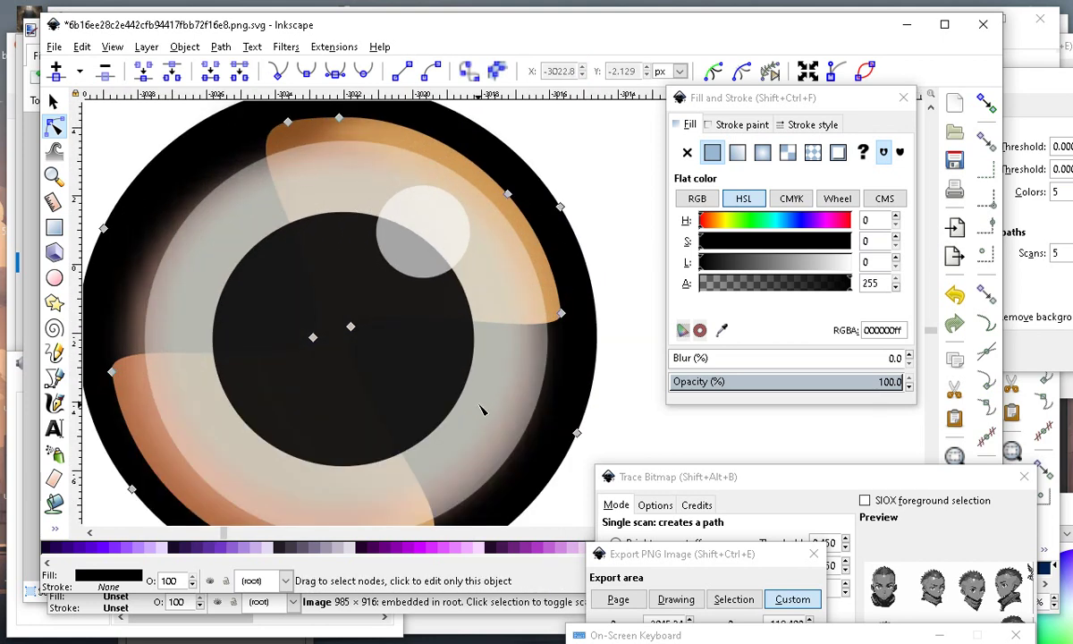
scroll(460, 290, "down", 3)
scroll(425, 286, "up", 1)
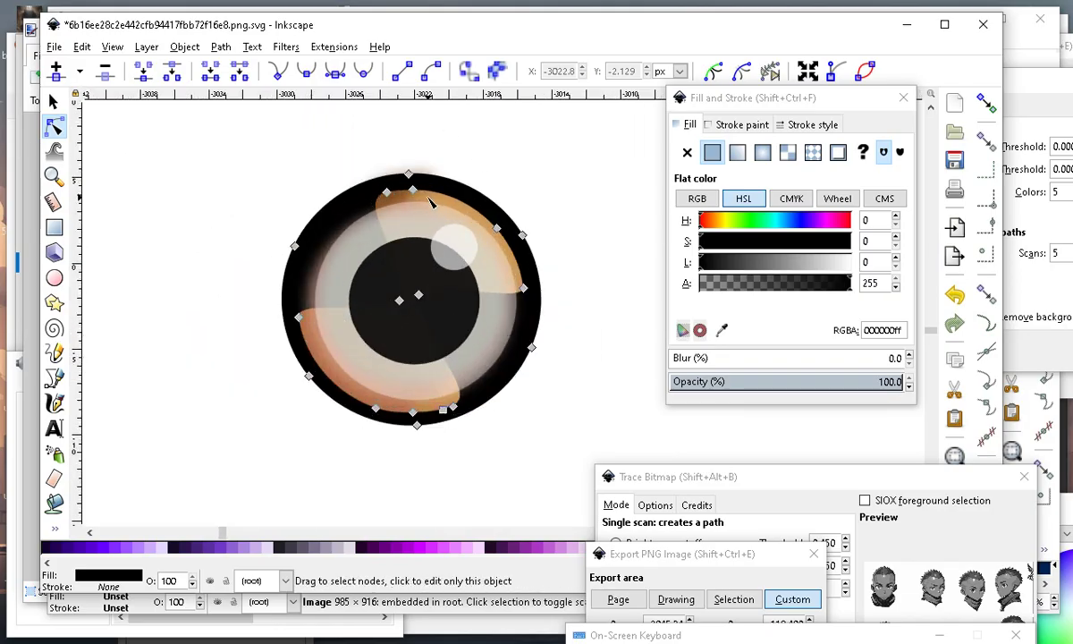
left_click(429, 204)
left_click(529, 198)
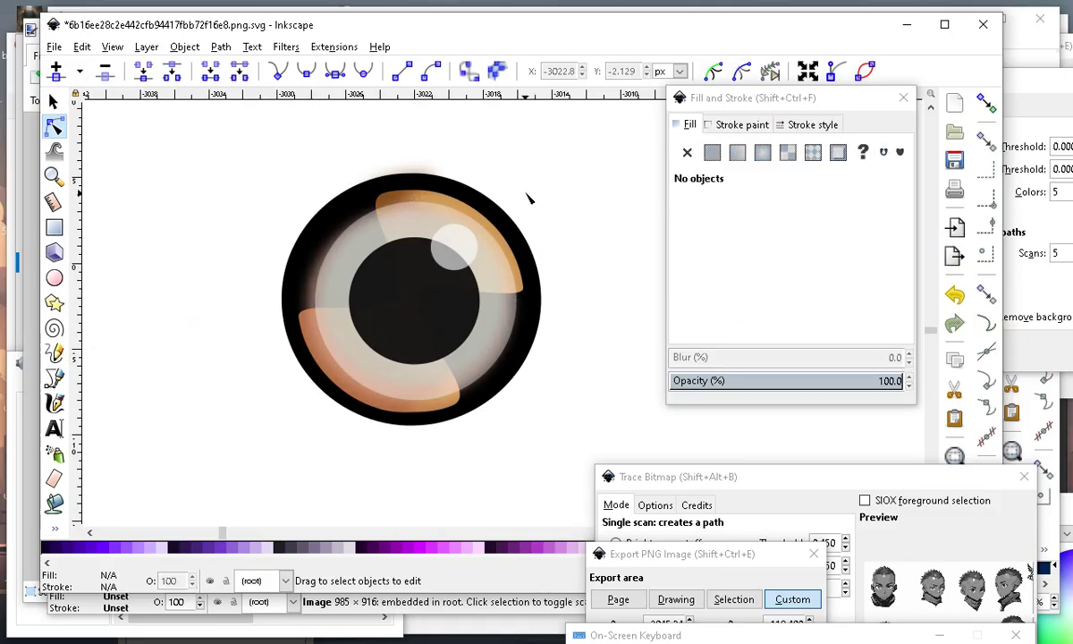
Make the black outer ring slightly translucent, with its fill at lightness 0 and alpha 222.
scroll(496, 200, "up", 2)
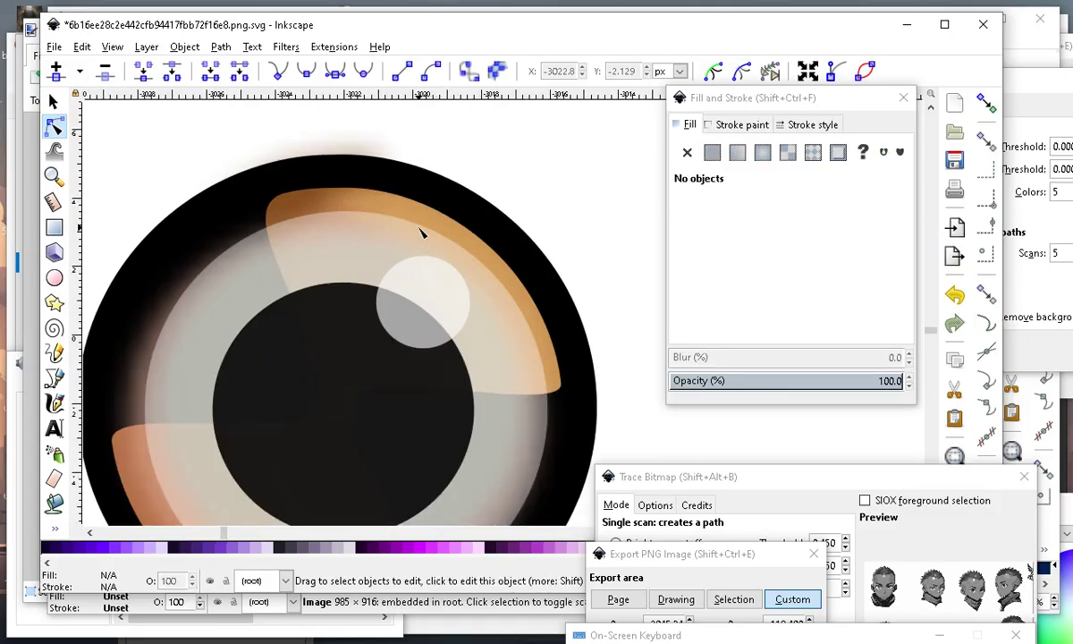
left_click(425, 211)
scroll(431, 218, "down", 3)
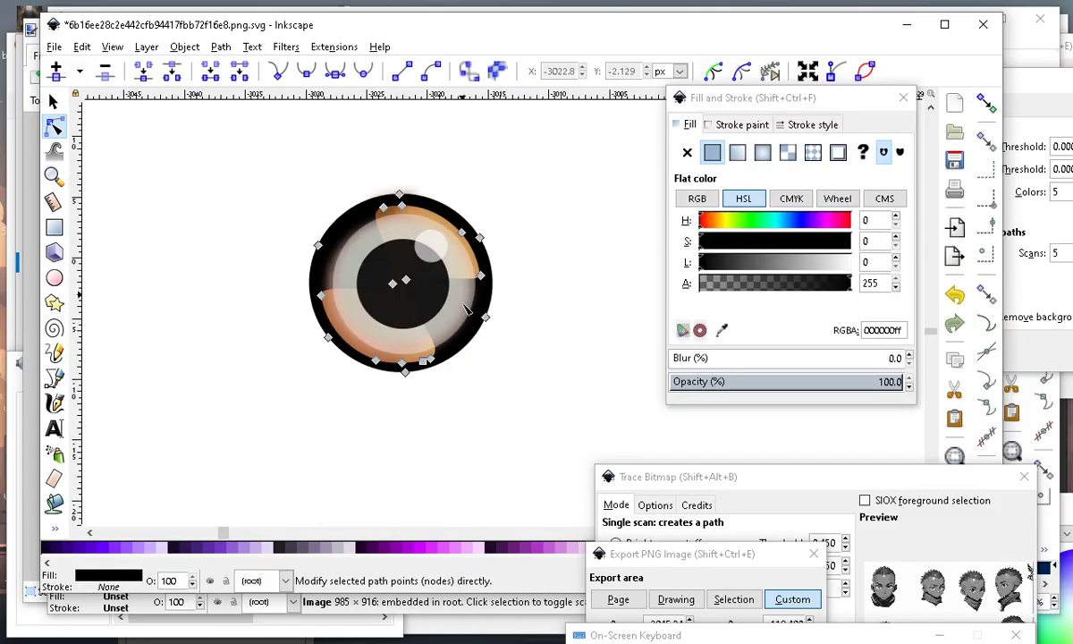
left_click_drag(849, 283, 796, 284)
scroll(498, 221, "up", 5)
left_click(555, 221)
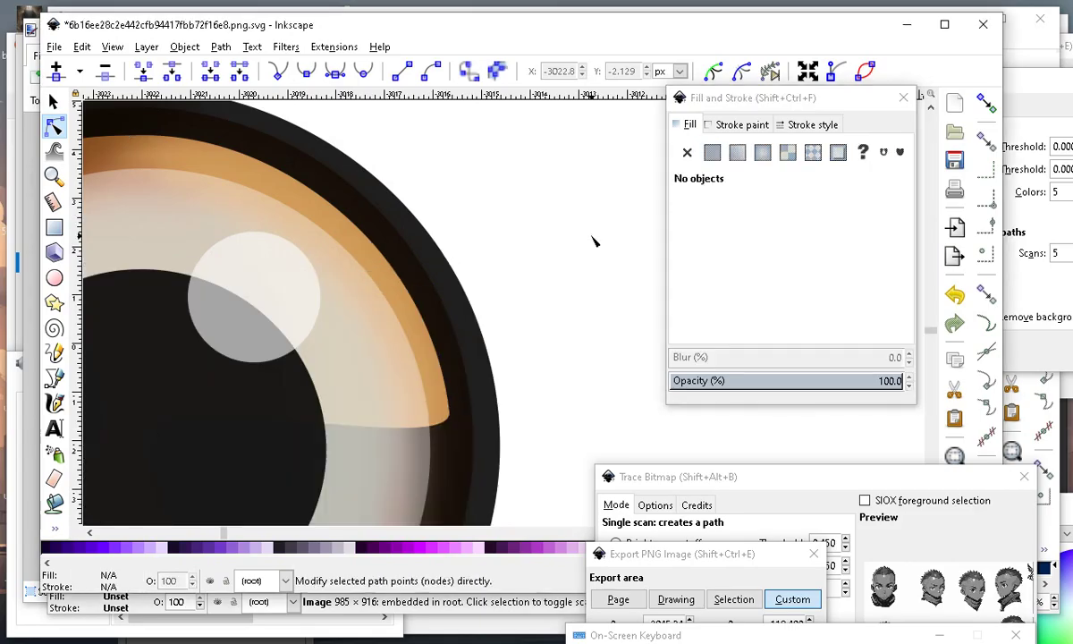
left_click(456, 415)
scroll(518, 240, "down", 5)
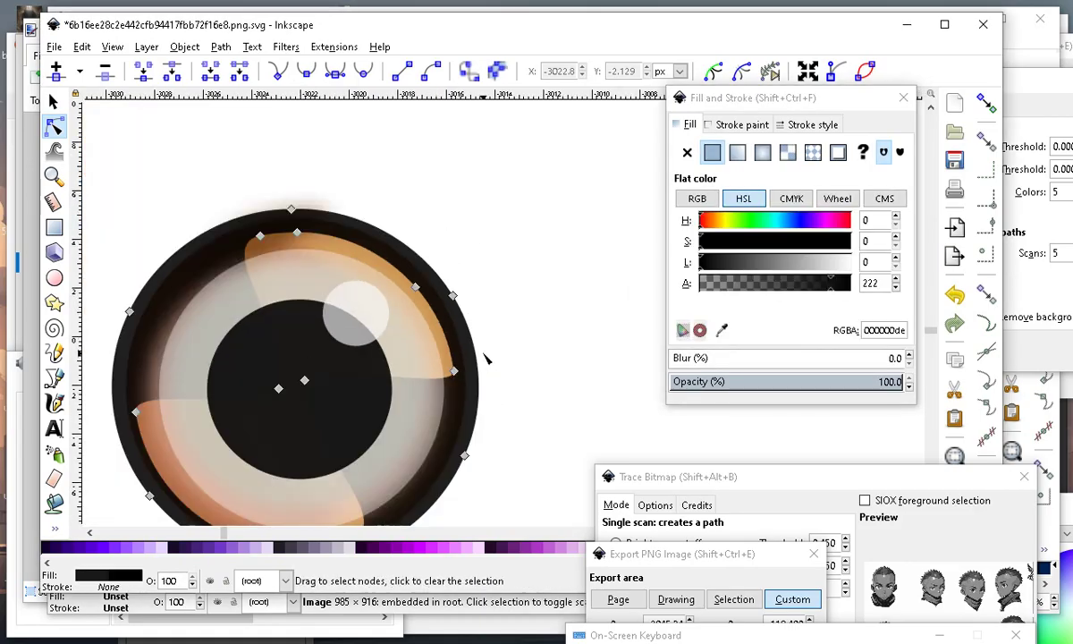
scroll(524, 238, "up", 1)
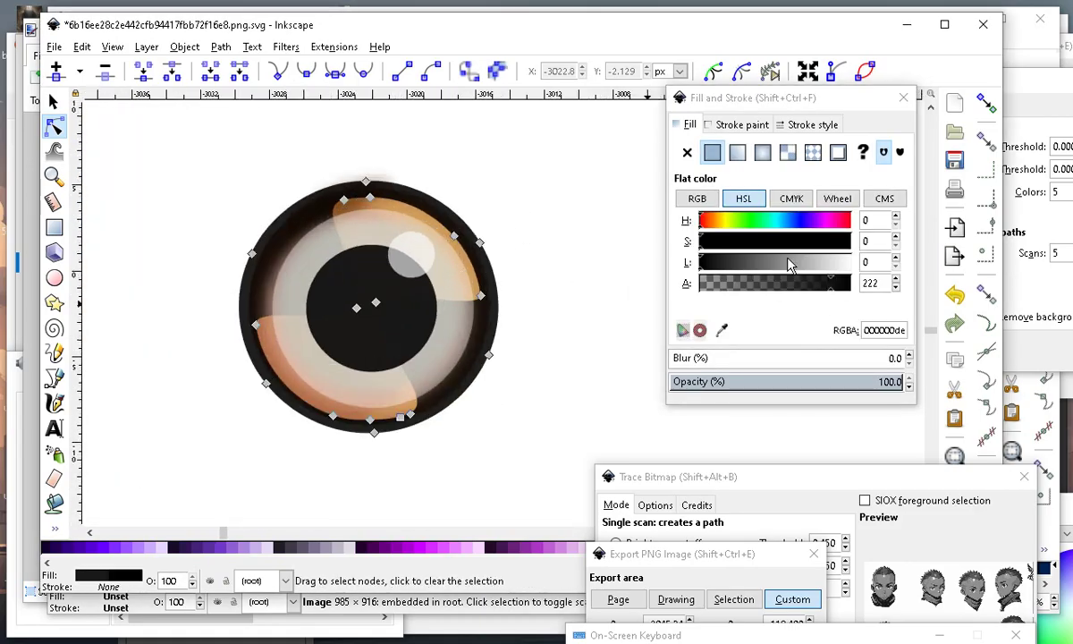
left_click_drag(735, 267, 700, 263)
Select the black pupil to examine its fill settings.
scroll(354, 286, "up", 3)
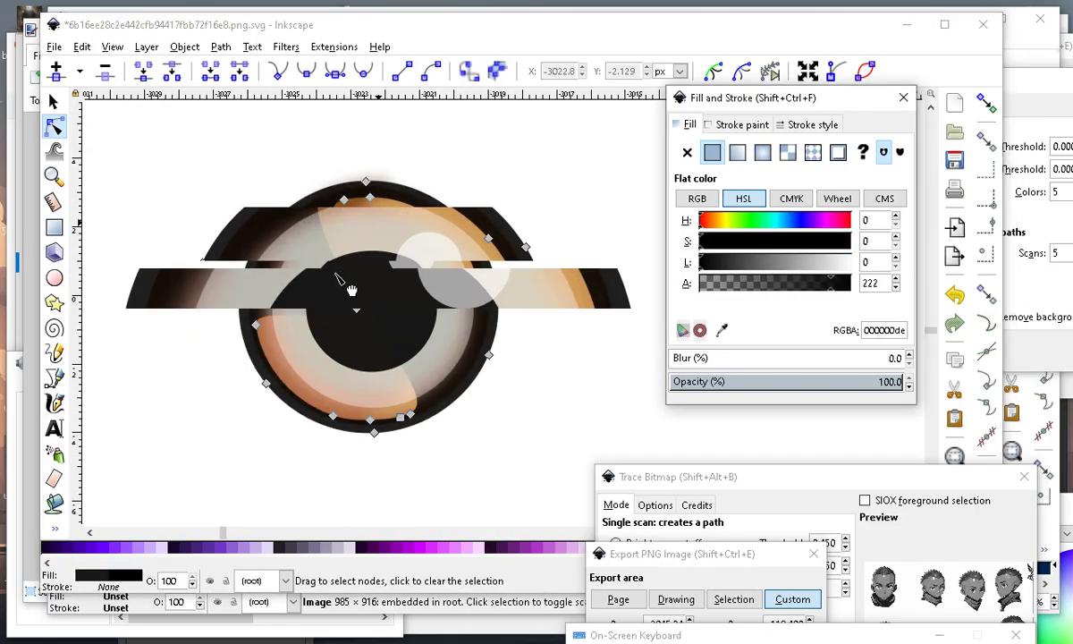
left_click(513, 203)
left_click(400, 279)
scroll(453, 211, "down", 3)
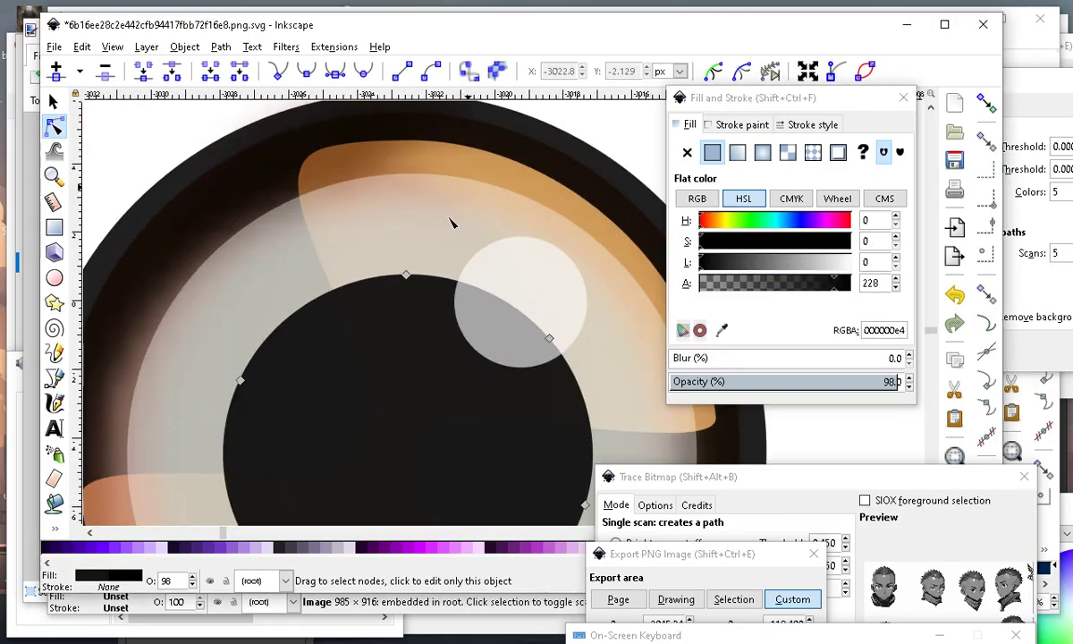
Move the large translucent white circle down over the eye's lower edge to about X -3029.2, Y -19.1 px.
left_click(51, 101)
left_click_drag(387, 235, 426, 354)
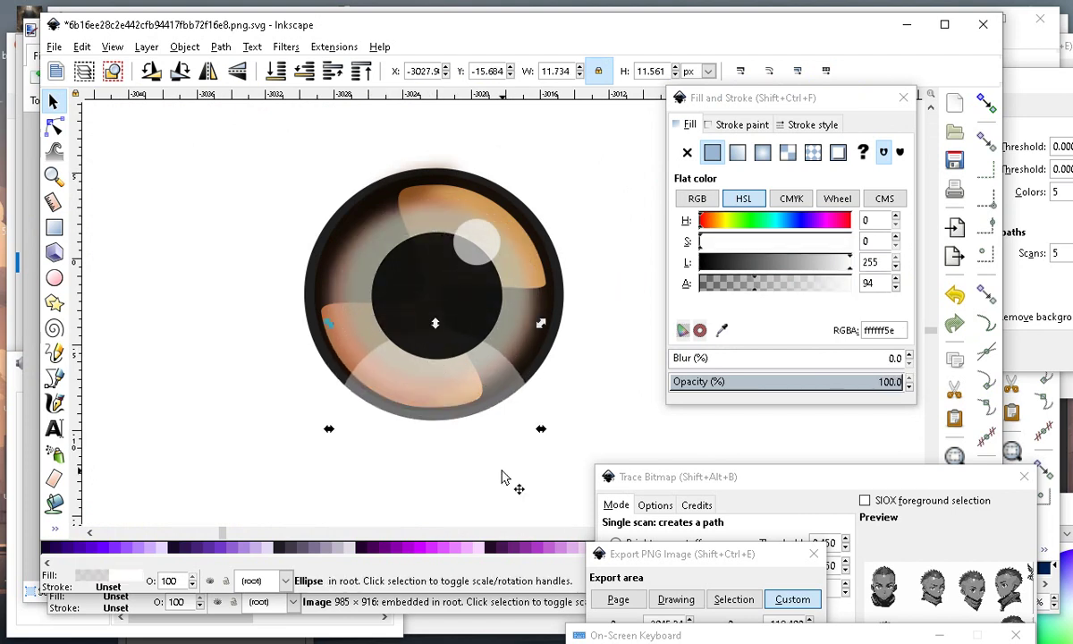
scroll(505, 330, "up", 1)
scroll(460, 219, "down", 2)
left_click_drag(471, 324, 452, 367)
scroll(462, 268, "up", 1)
scroll(536, 375, "up", 3)
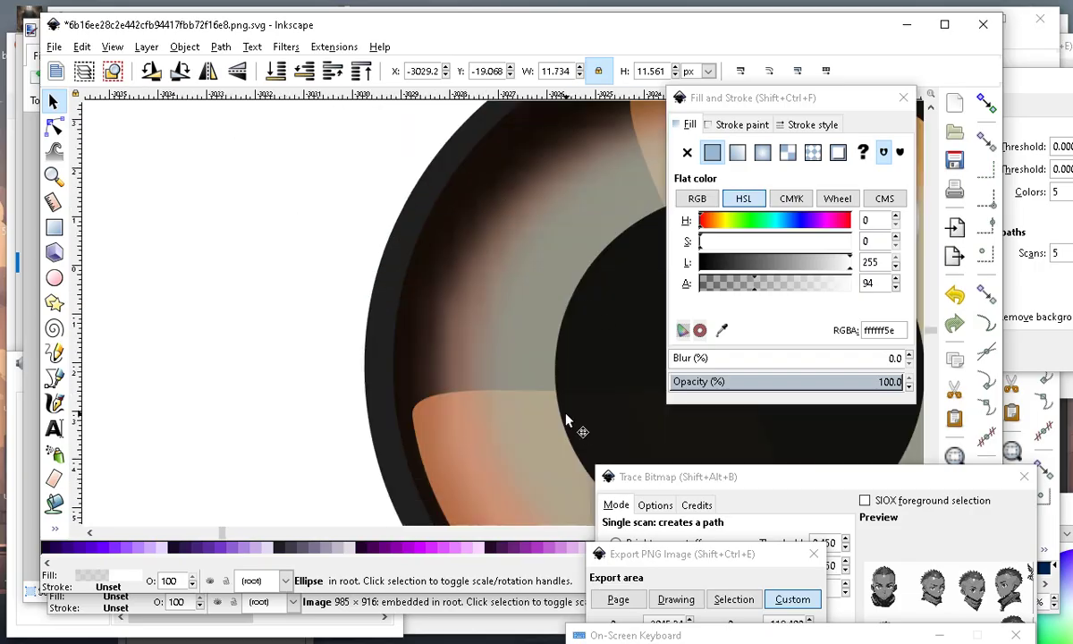
Draw a narrow vertical black rectangle about 0.55 by 4.35 px in the empty space beside the eye.
scroll(543, 299, "down", 2)
scroll(543, 300, "down", 4)
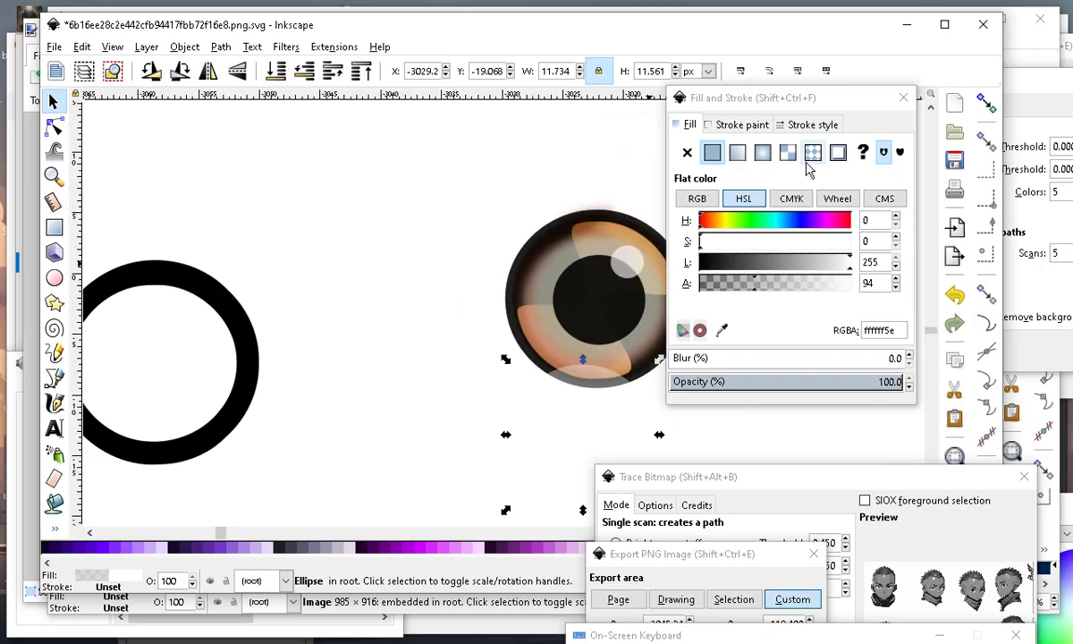
scroll(467, 252, "up", 5)
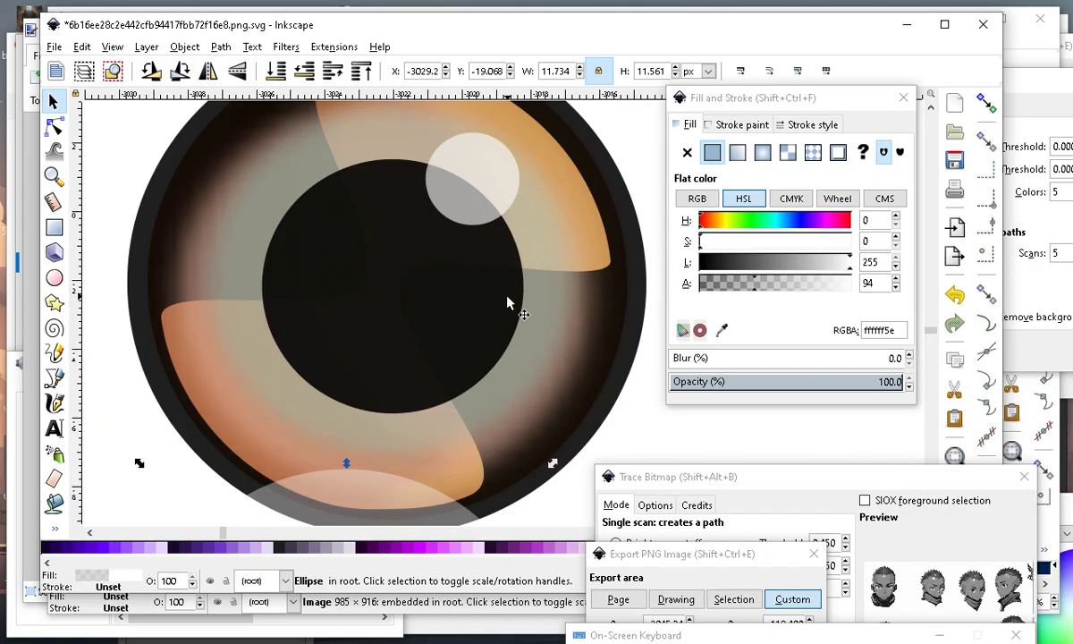
scroll(493, 304, "down", 3)
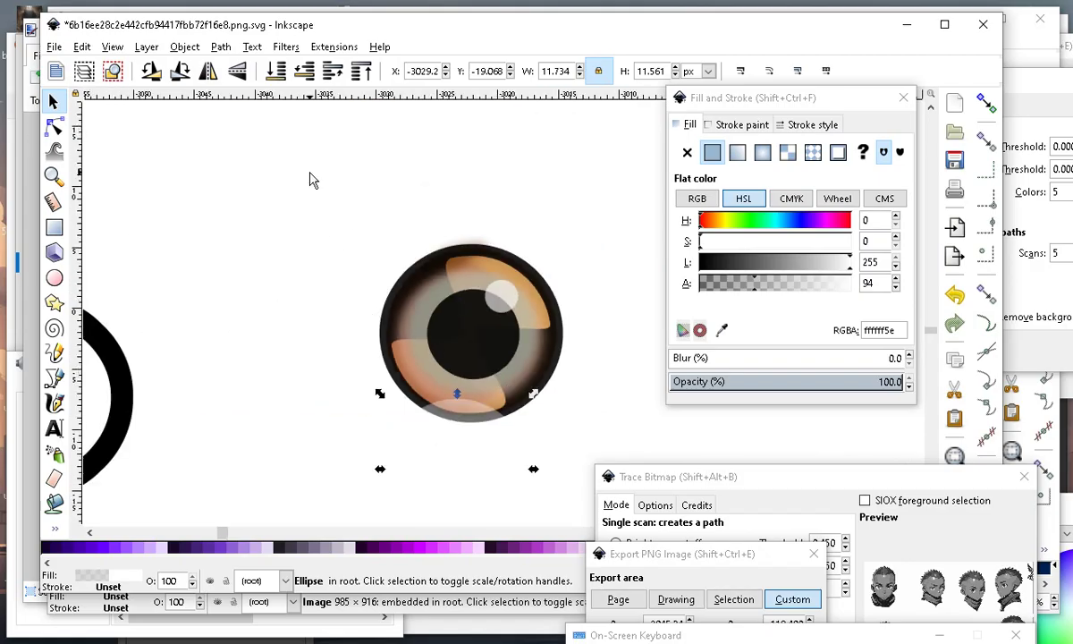
left_click(54, 230)
left_click_drag(258, 213, 261, 266)
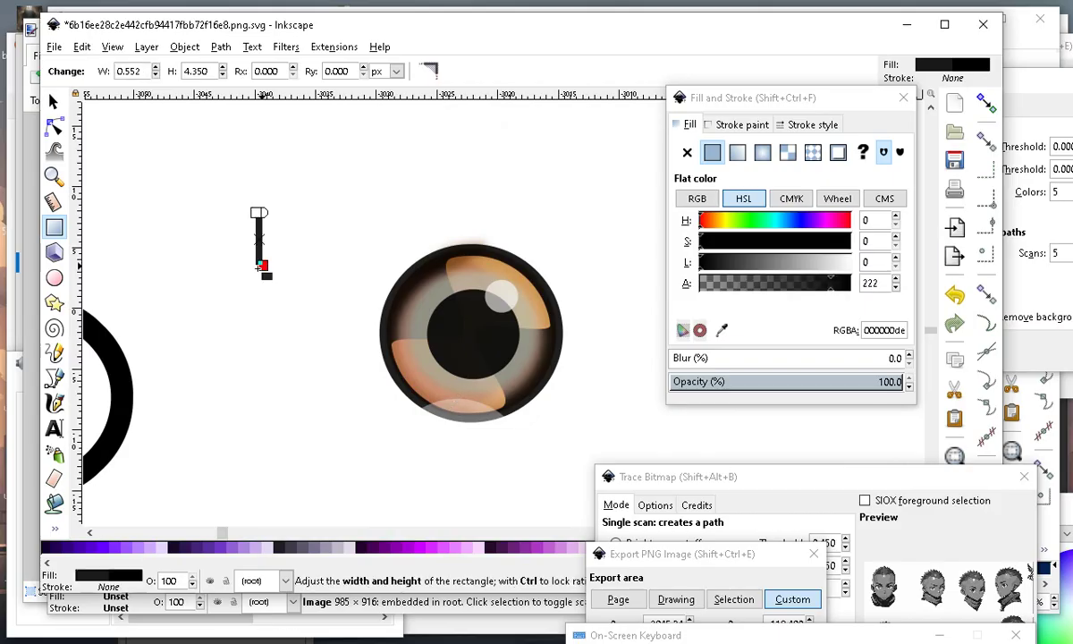
Bucket-fill the narrow rectangle to create a filled path over it, using threshold 13 and a grow amount of 0.08 px.
left_click(53, 504)
scroll(268, 261, "up", 3)
left_click(236, 183)
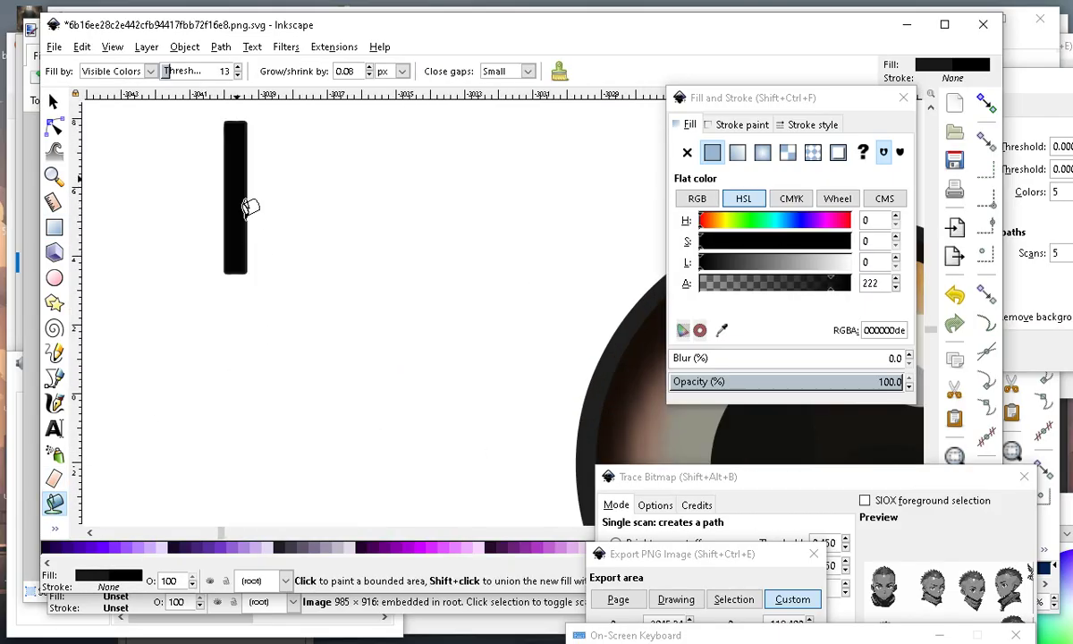
Move the filled bar to the eye's other side at about X -3013.3, Y -2.6 px and narrow it to about 0.33 px.
scroll(178, 269, "down", 2)
left_click(52, 101)
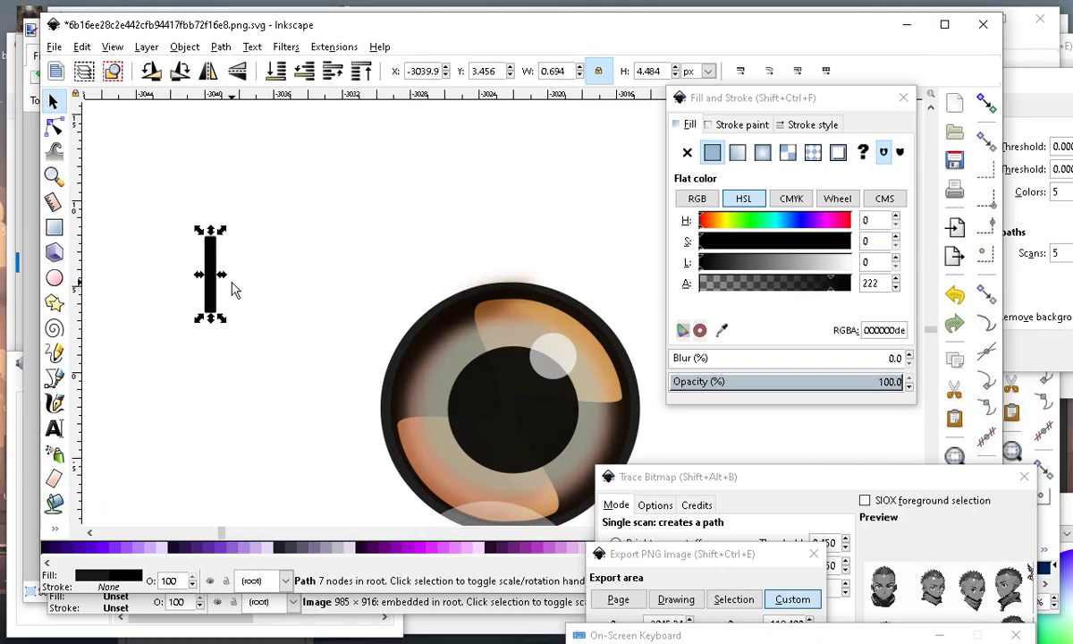
left_click_drag(231, 287, 403, 278)
scroll(269, 268, "down", 3)
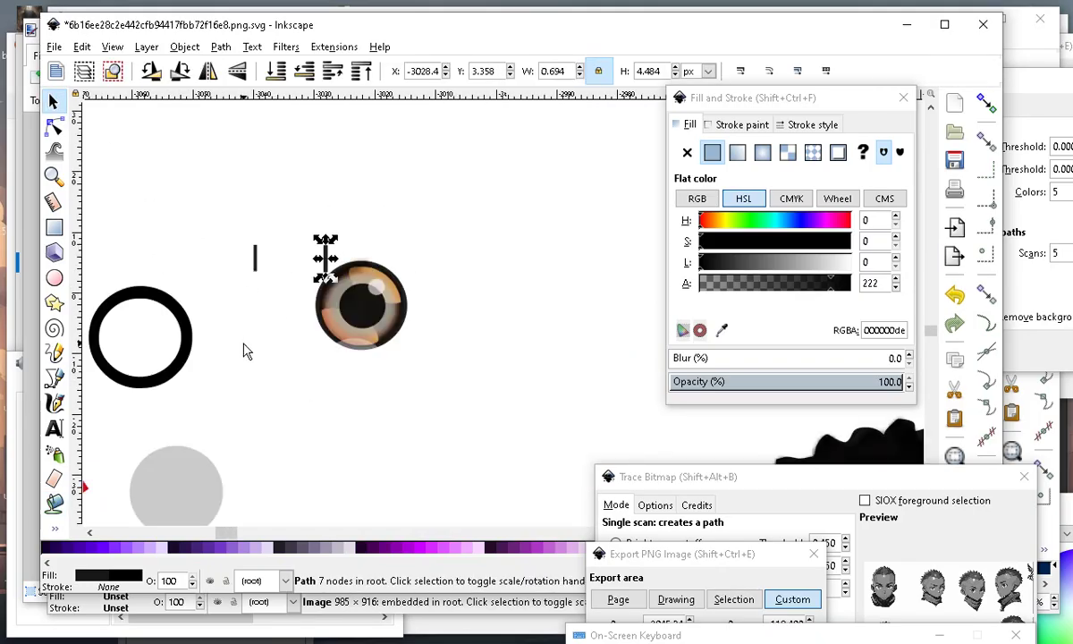
scroll(398, 327, "up", 1)
scroll(390, 241, "up", 2)
left_click_drag(251, 194, 501, 327)
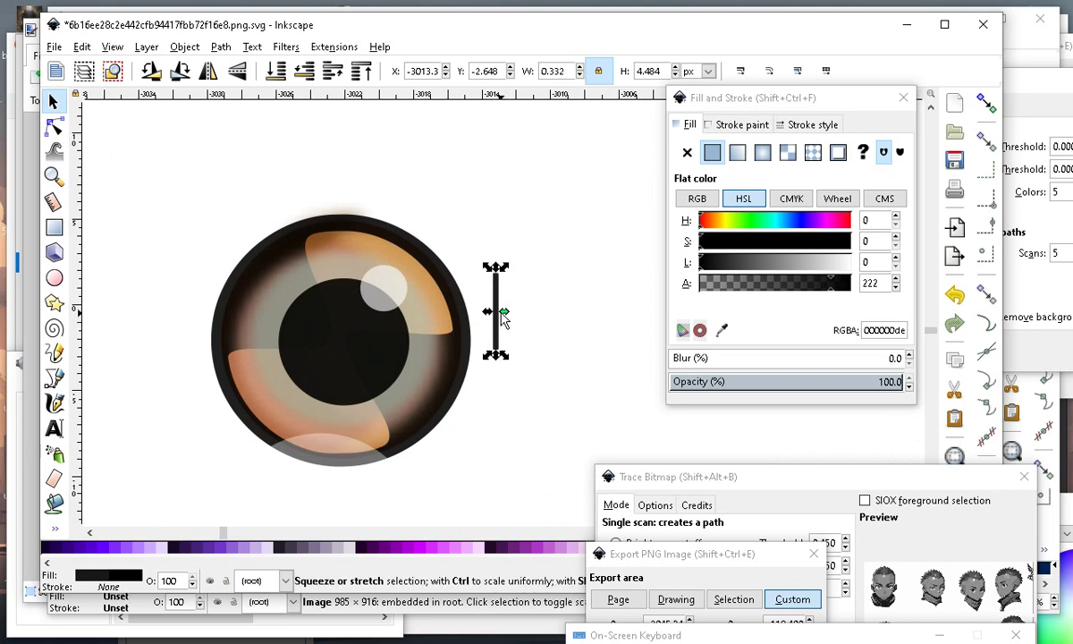
Rotate the thin bar diagonally and place it across the pupil's lower-right edge at about X -3021.4, Y -6.9 px, then deselect it.
left_click(495, 291)
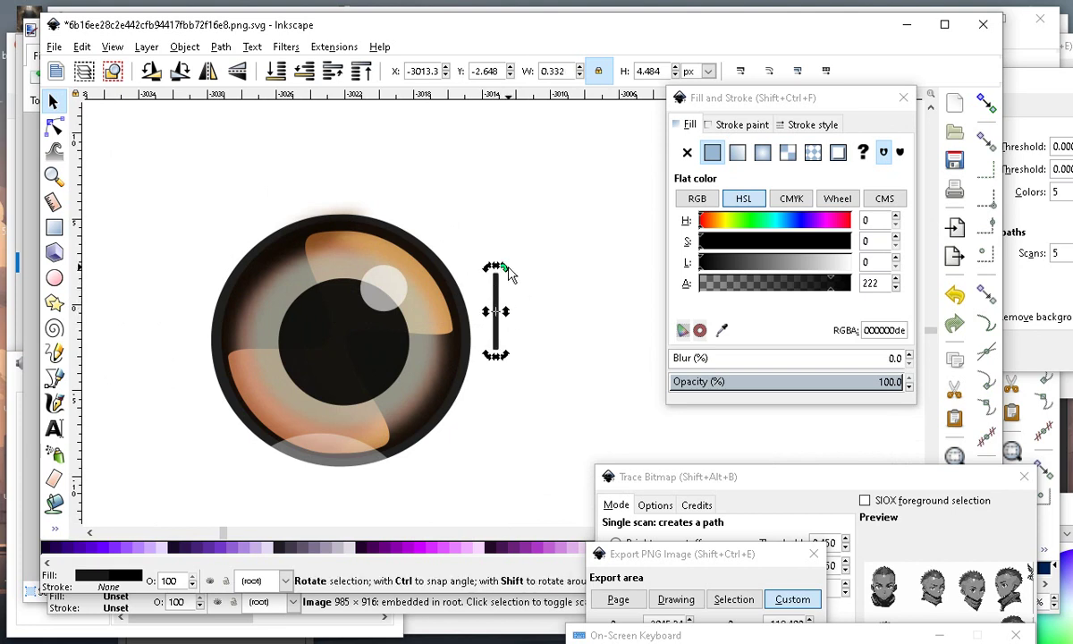
left_click_drag(506, 269, 520, 290)
left_click_drag(491, 348, 335, 292)
left_click_drag(314, 230, 274, 211)
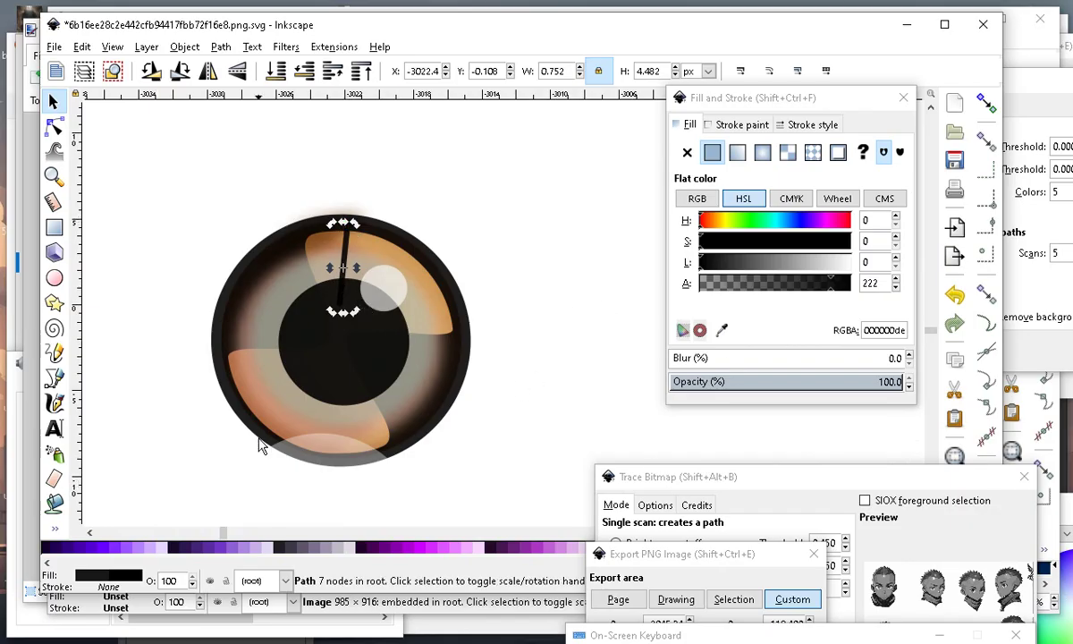
left_click_drag(341, 215, 333, 231)
left_click_drag(342, 282, 392, 404)
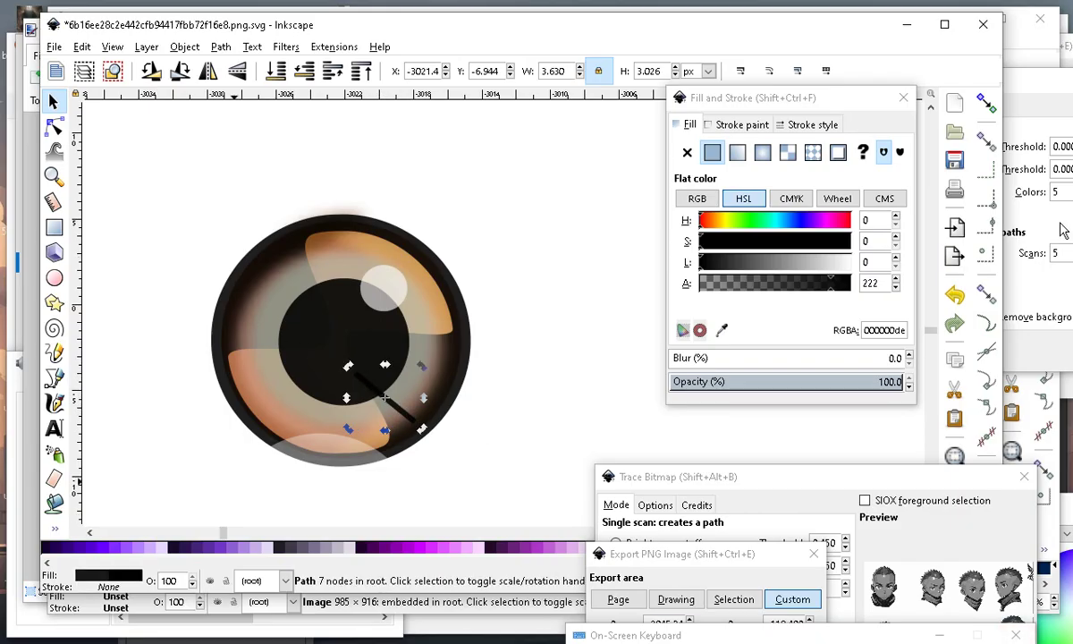
left_click(491, 414)
scroll(341, 366, "up", 1)
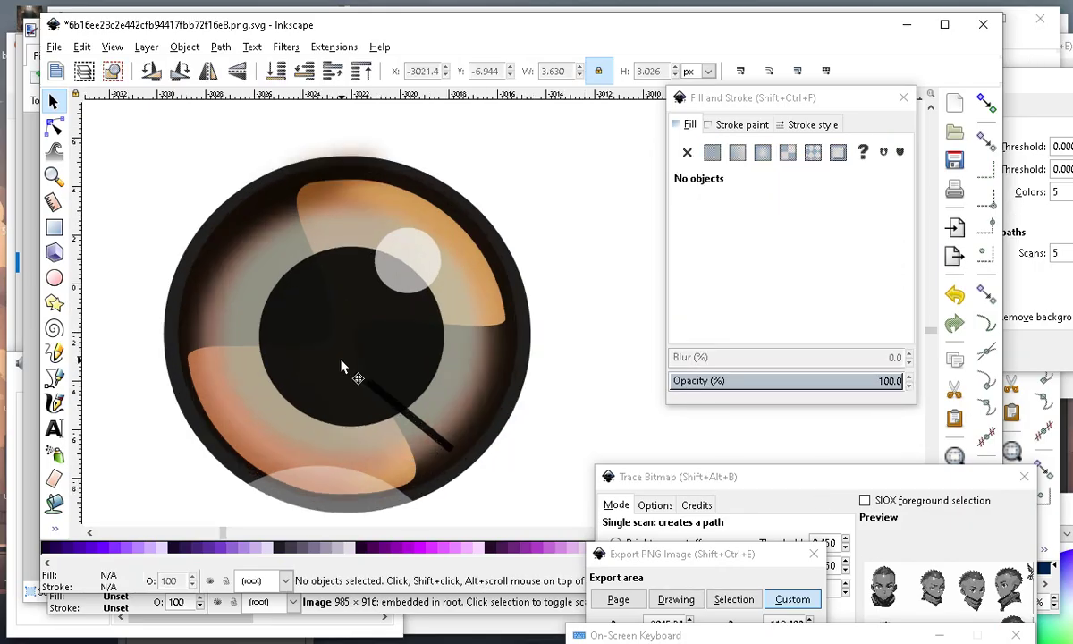
Select the diagonal bar and undo its last move.
left_click(425, 434)
left_click(82, 47)
left_click(98, 68)
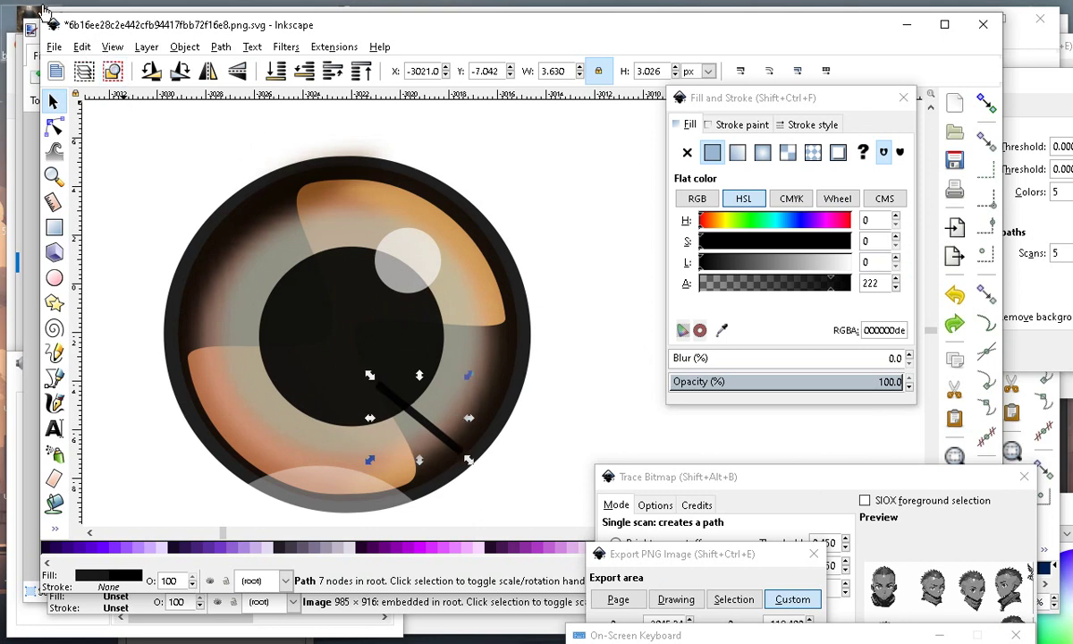
Duplicate the diagonal bar, place the copy just above it at about X -3020.6, Y -6.1 px and tilt it slightly flatter.
left_click(80, 48)
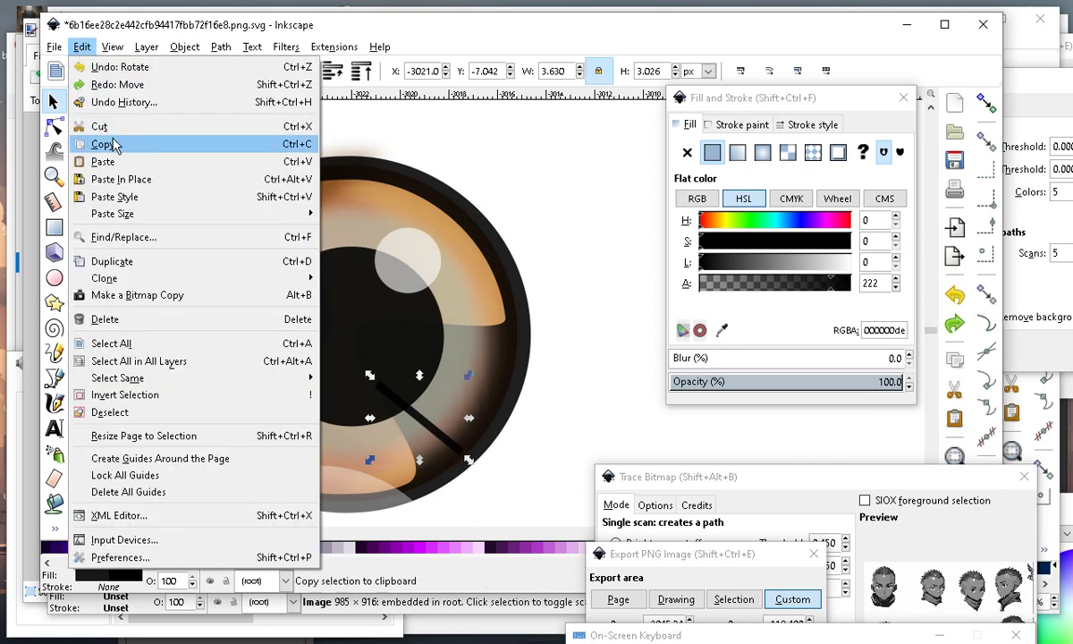
left_click(103, 265)
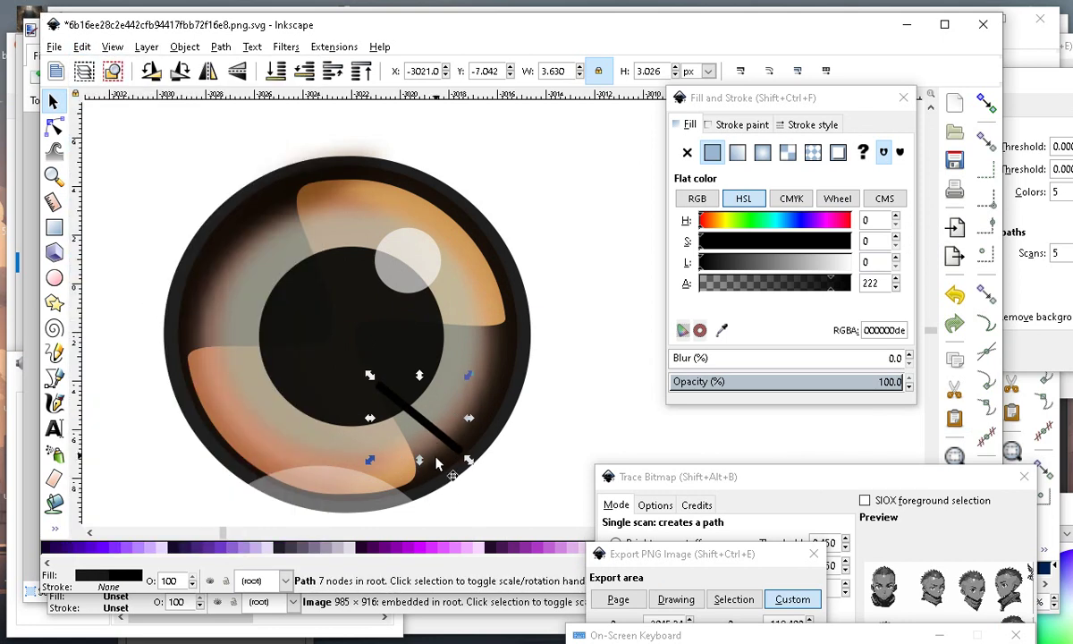
left_click_drag(422, 423, 436, 404)
left_click(405, 375)
mouse_move(383, 356)
left_mouse_down()
mouse_move(358, 338)
mouse_move(368, 354)
left_mouse_up()
left_click(541, 485)
scroll(366, 351, "down", 2)
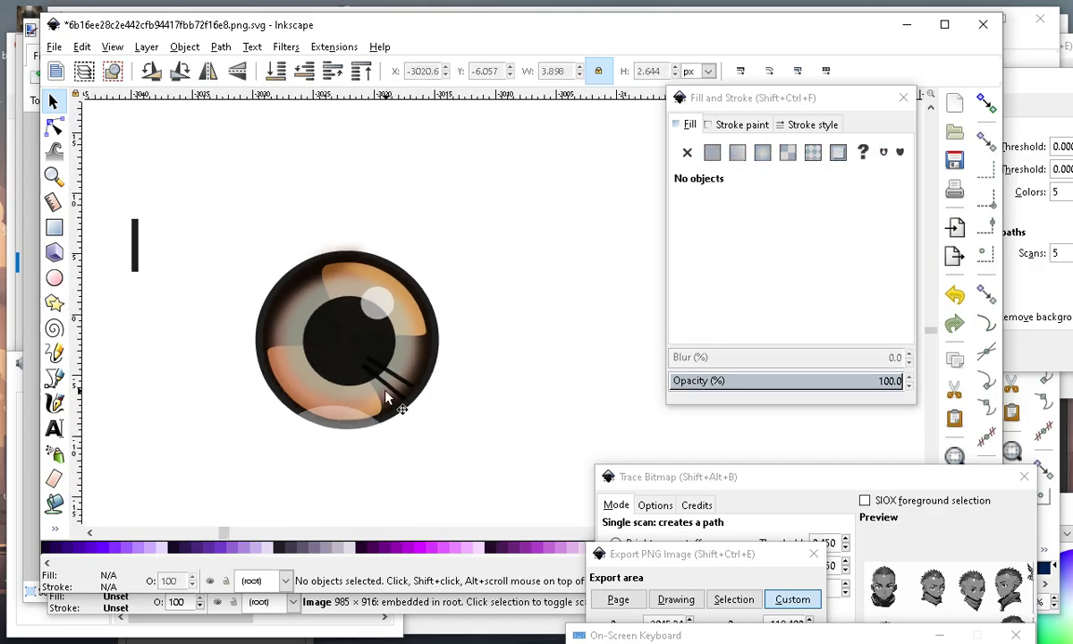
Select the lower diagonal bar and shift it slightly to about X -3020.7, Y -7.3 px.
scroll(385, 397, "up", 2)
left_click(356, 365)
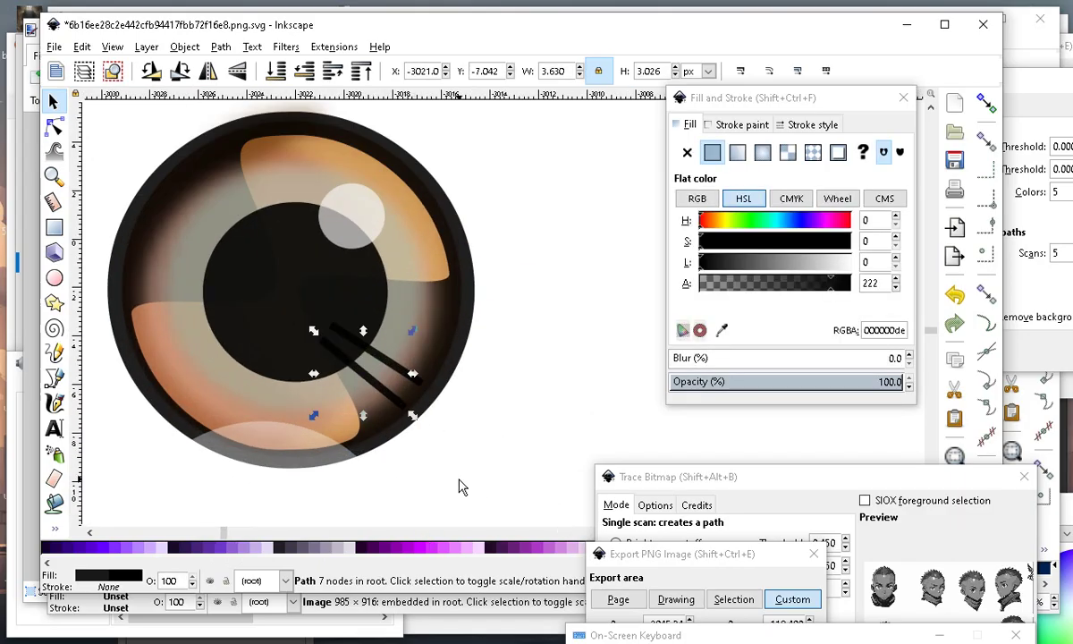
scroll(379, 358, "up", 1)
left_click(488, 393)
left_click_drag(586, 286, 358, 385)
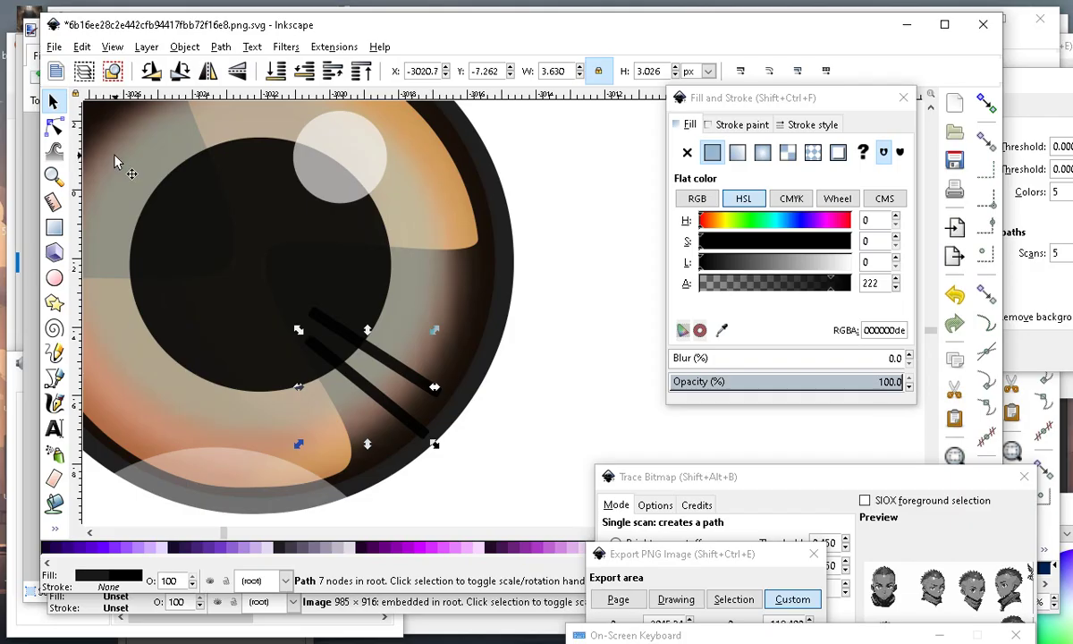
Duplicate the lower bar, place the copy above the other two, tilt it flatter at about X -3019.9, Y -5.1 px, and deselect it.
left_click(81, 46)
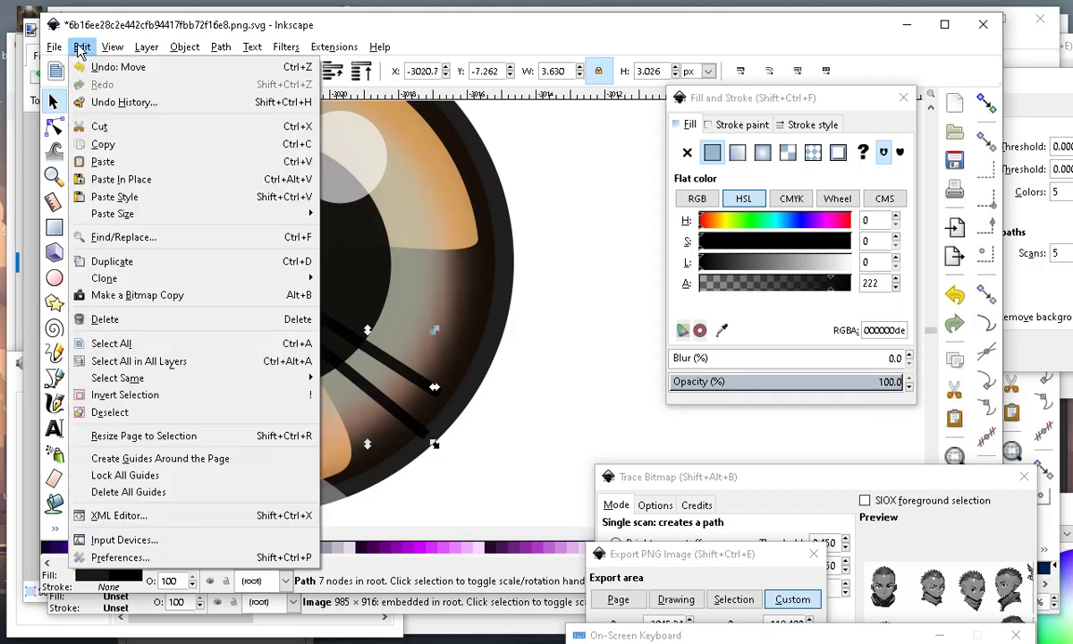
left_click(143, 259)
left_click_drag(360, 378, 392, 317)
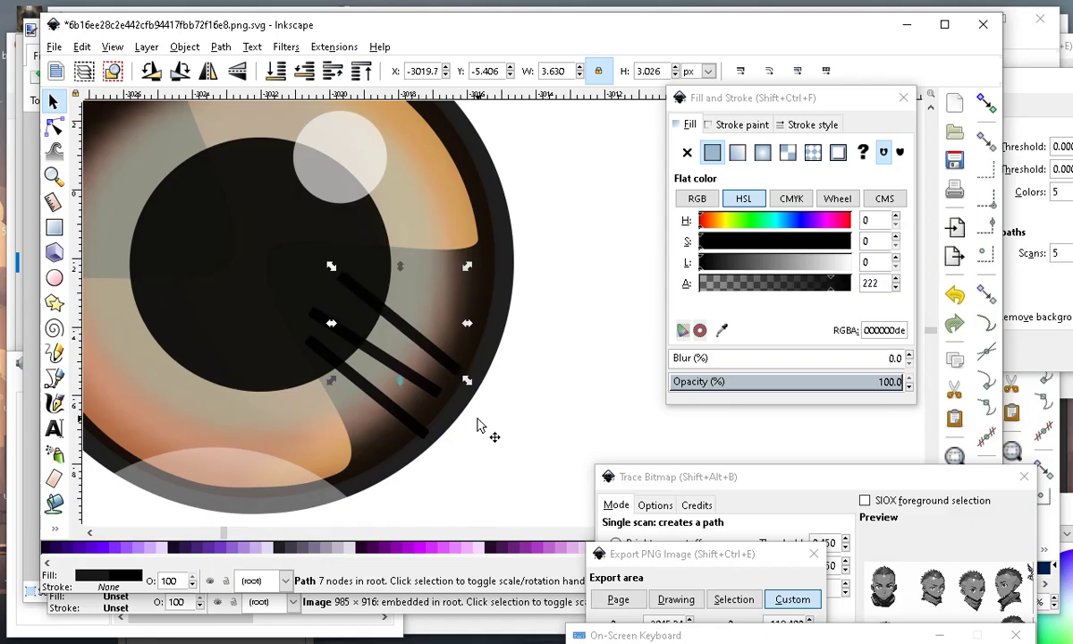
left_click(407, 338)
mouse_move(326, 268)
left_mouse_down()
mouse_move(298, 250)
mouse_move(323, 293)
mouse_move(312, 278)
left_mouse_up()
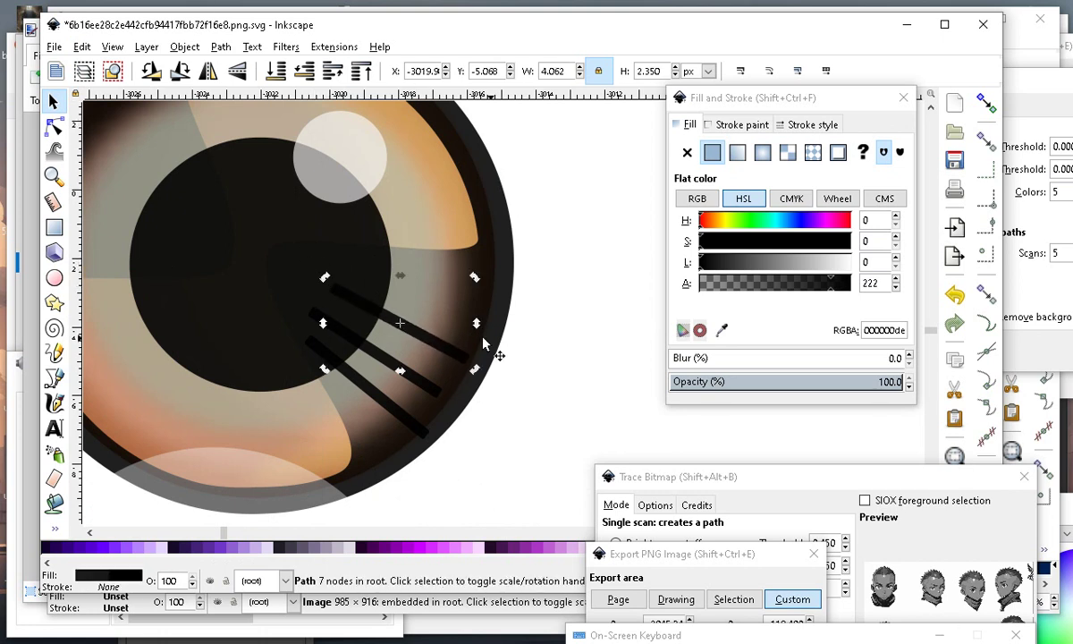
scroll(451, 270, "down", 2)
left_click(520, 334)
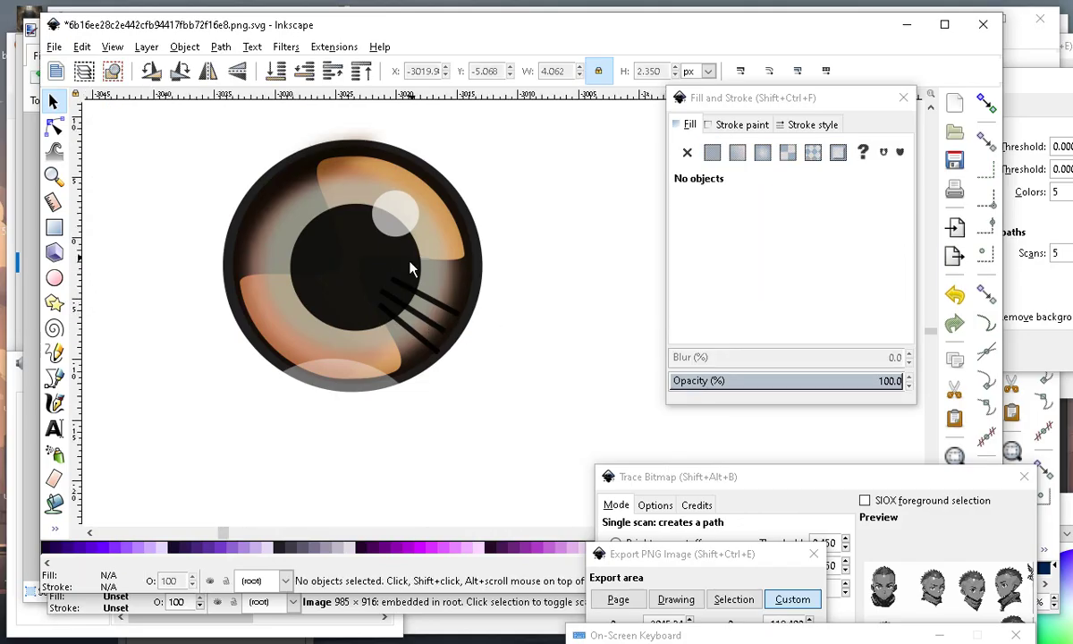
Select the uppermost diagonal bar and blur it by about 1.8%.
scroll(409, 268, "up", 1)
left_click(327, 238)
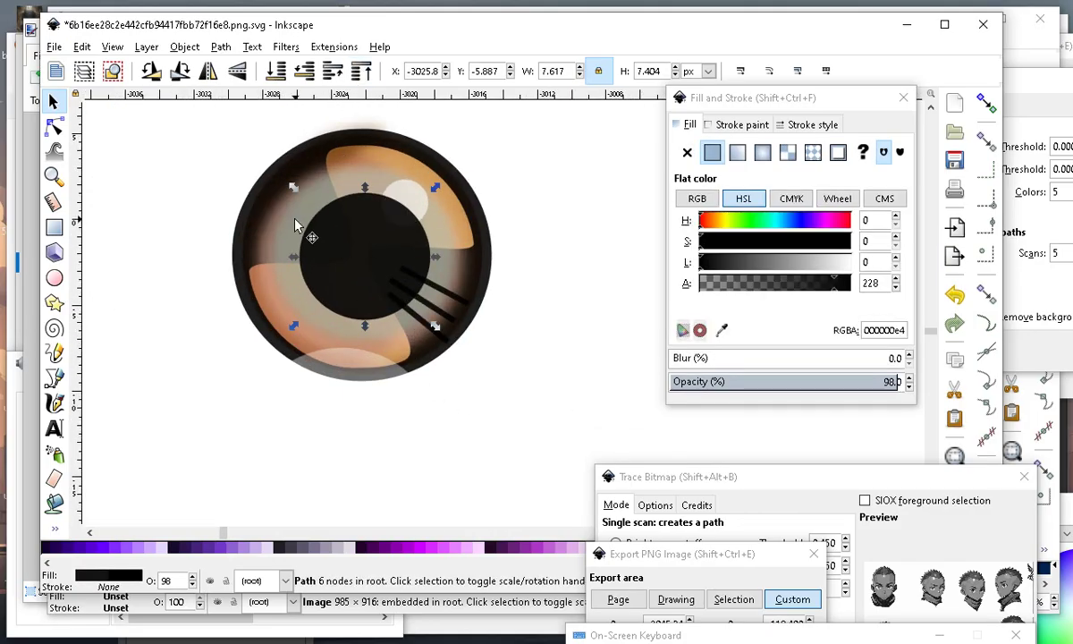
scroll(509, 241, "up", 1)
scroll(507, 242, "down", 1)
scroll(411, 321, "up", 3)
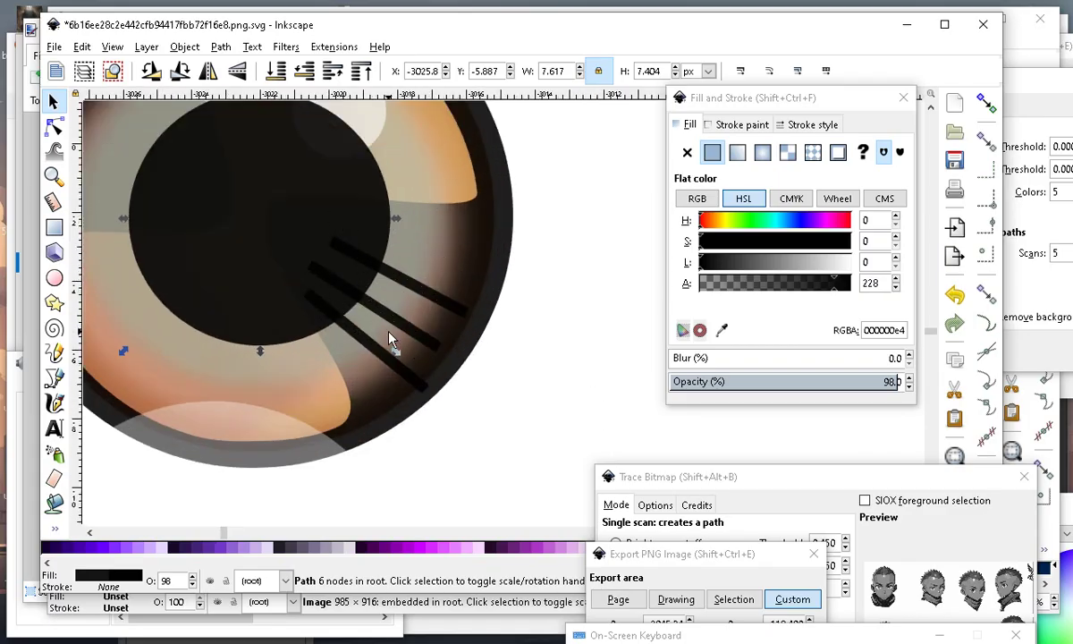
left_click(451, 319)
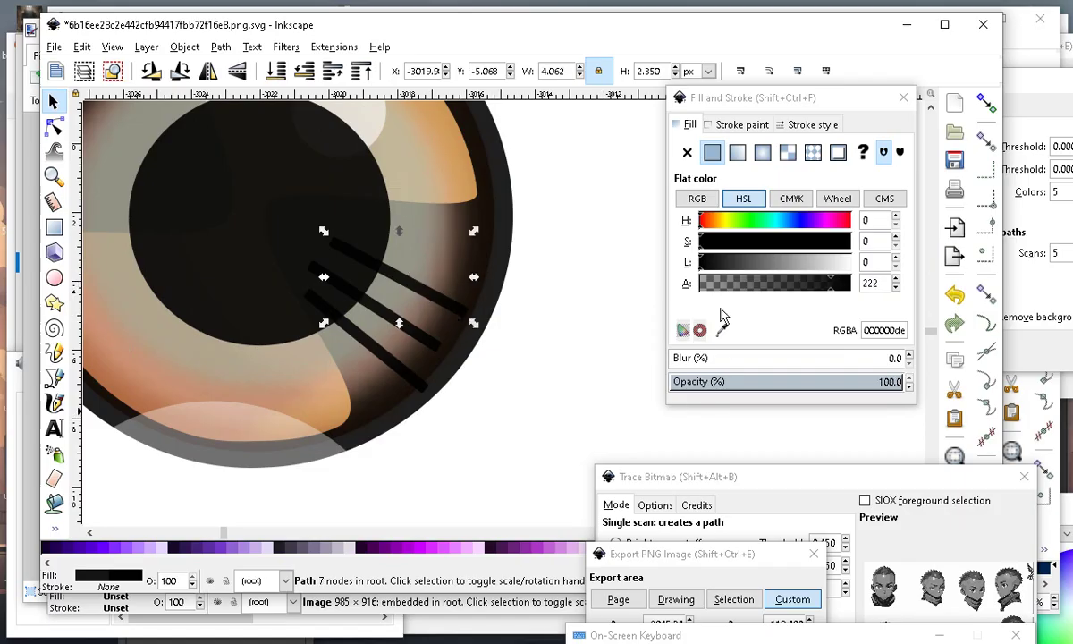
left_click(681, 358)
left_click_drag(680, 358, 674, 357)
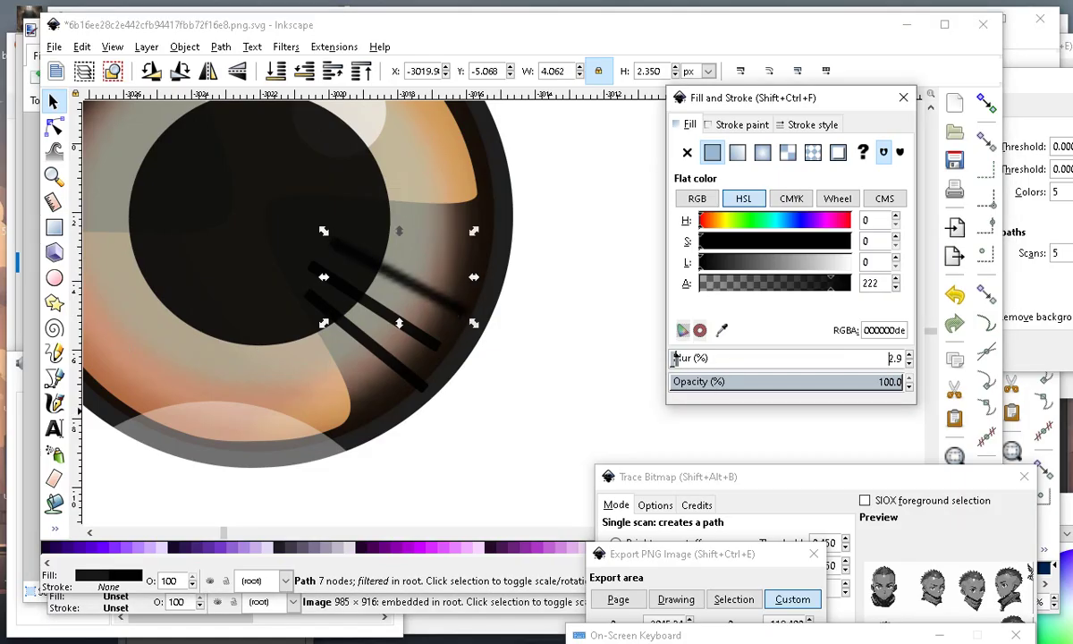
Blur the middle diagonal bar by about 4.3% and the lower one by about 3.2%.
key("ctrl+z")
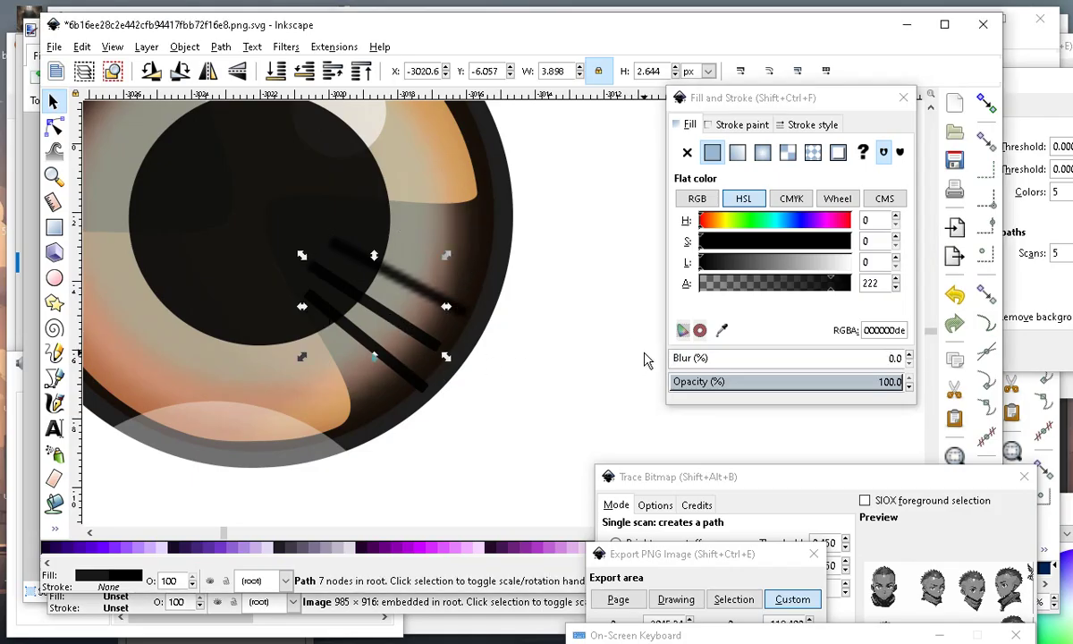
left_click(678, 359)
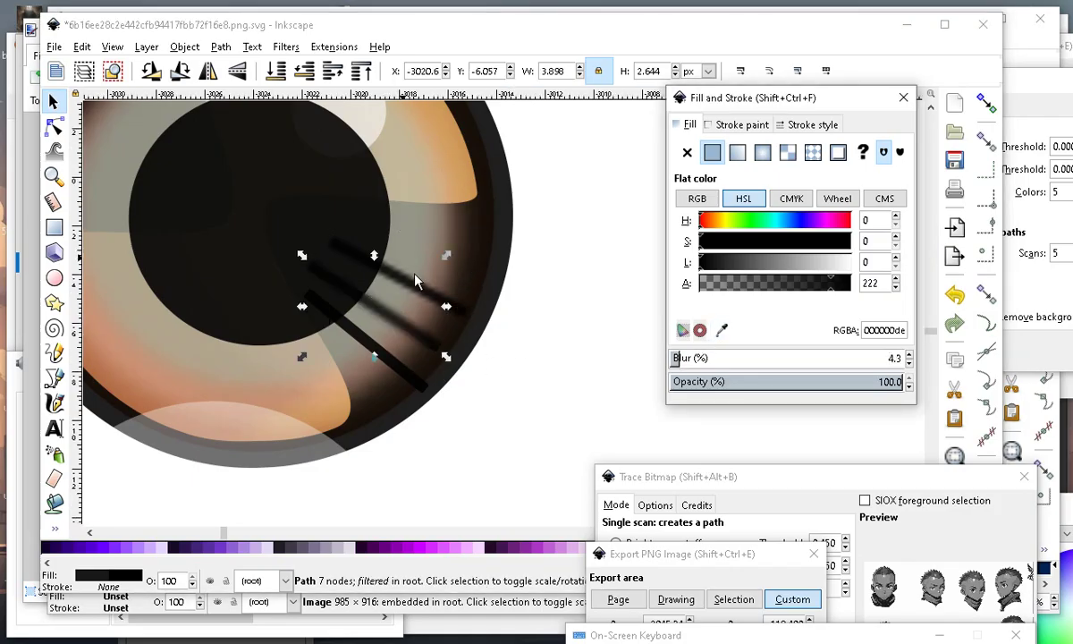
scroll(424, 293, "down", 2)
scroll(425, 349, "up", 2)
key("ctrl+z")
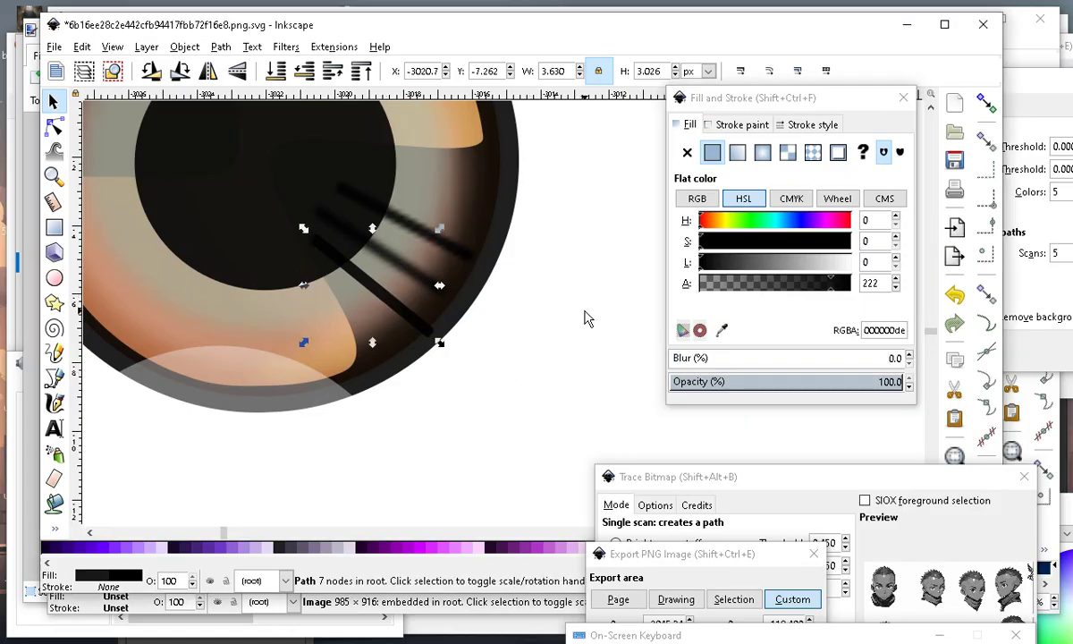
left_click(680, 358)
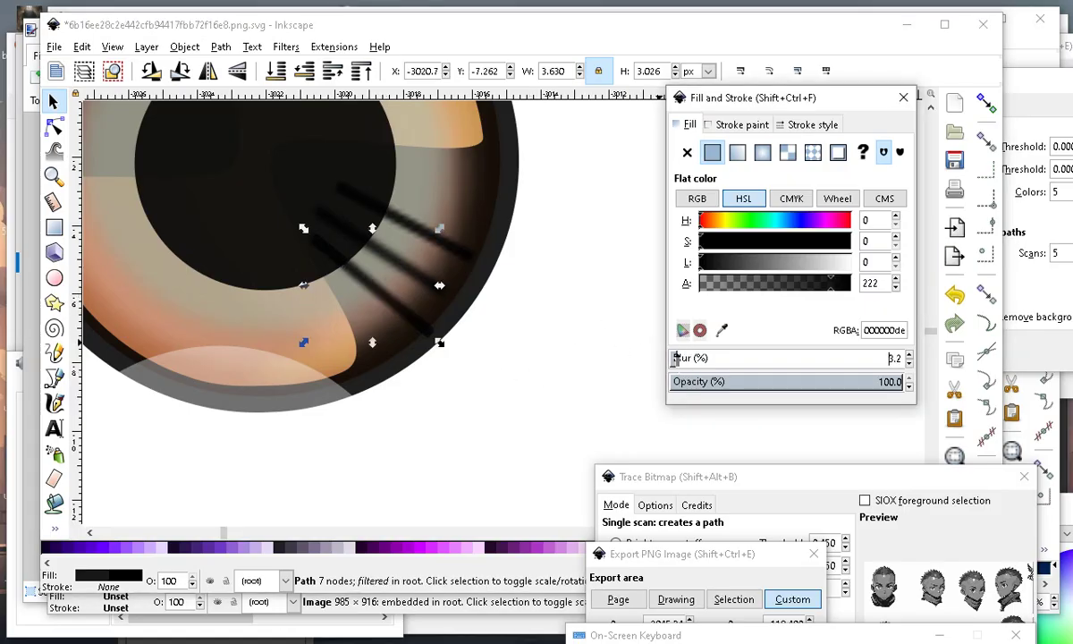
left_click(677, 357)
scroll(361, 371, "down", 3)
scroll(361, 372, "up", 1)
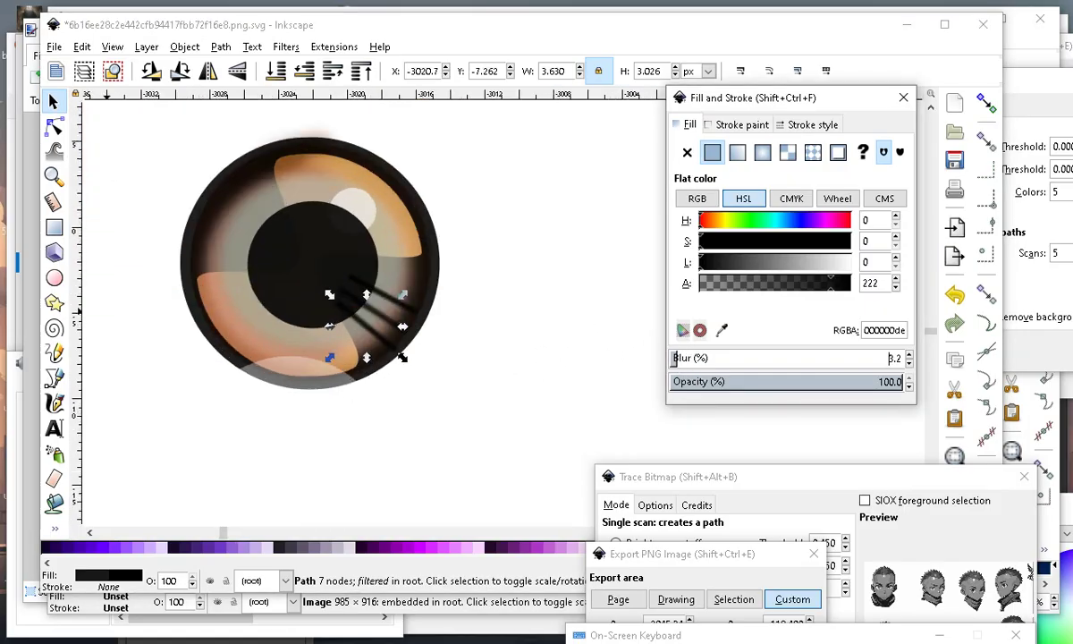
Move the large translucent circle down over the eye's lower rim to about X -3027.9, Y -20.1 px.
left_click(349, 252)
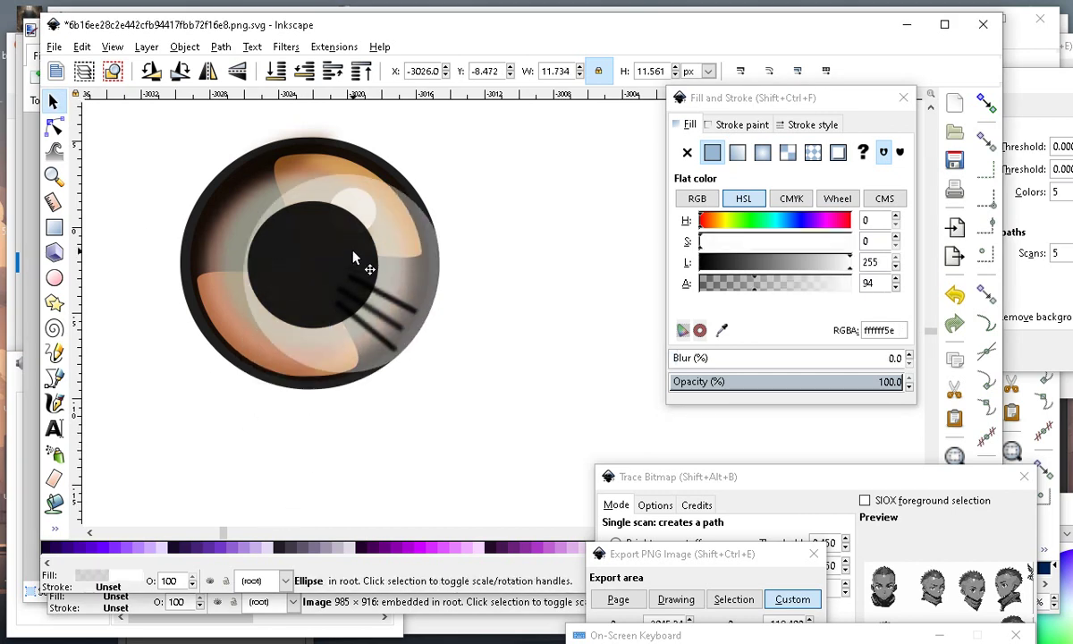
left_click_drag(306, 182, 311, 376)
scroll(393, 306, "up", 2)
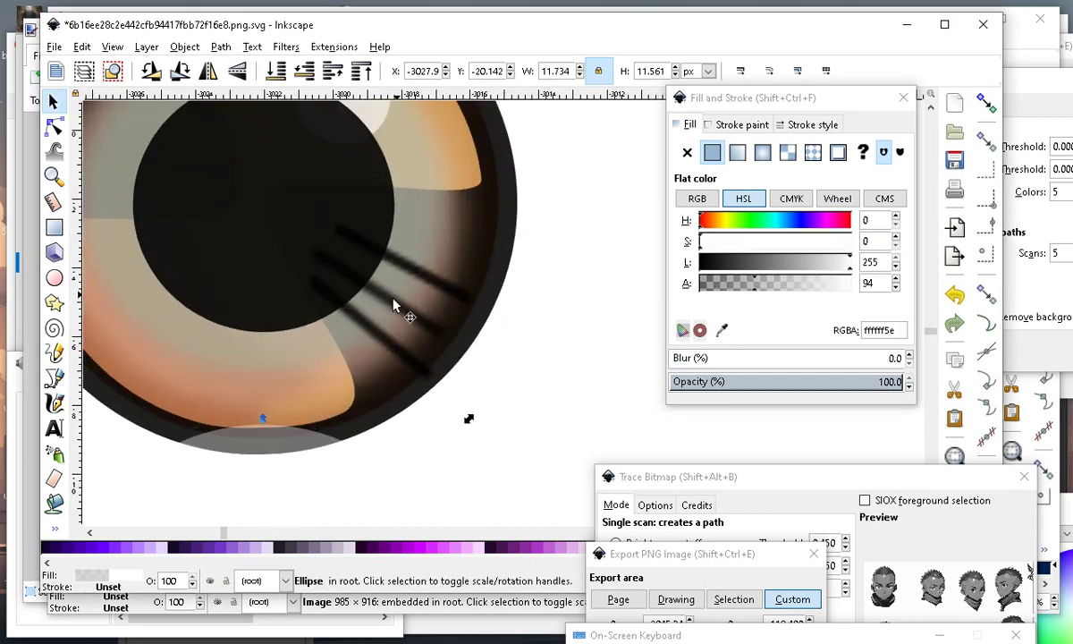
Recolour the uppermost bar with an orange-brown (b18048f8) sampled from the iris using the Dropper.
left_click(431, 271)
right_click(54, 507)
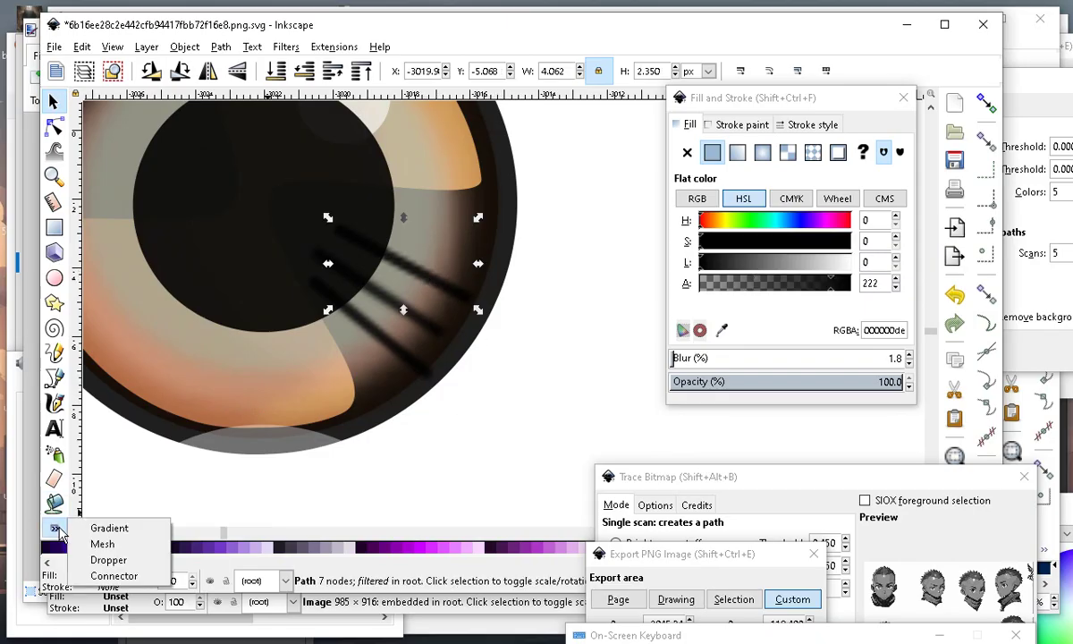
left_click(103, 561)
left_click(472, 139)
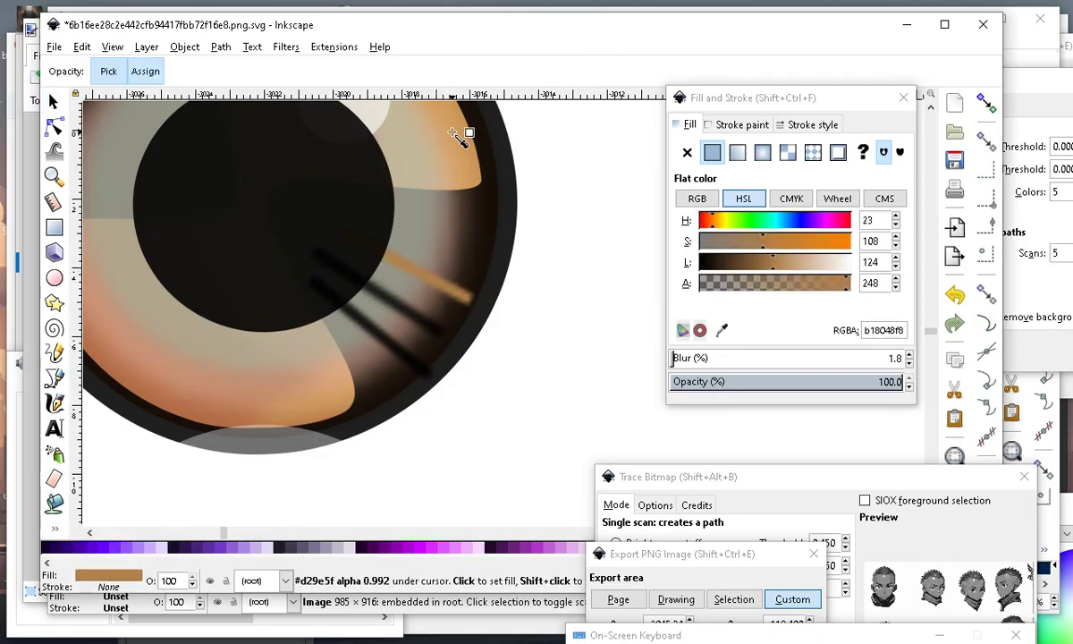
scroll(378, 311, "down", 2, "ctrl")
scroll(355, 394, "up", 1, "ctrl")
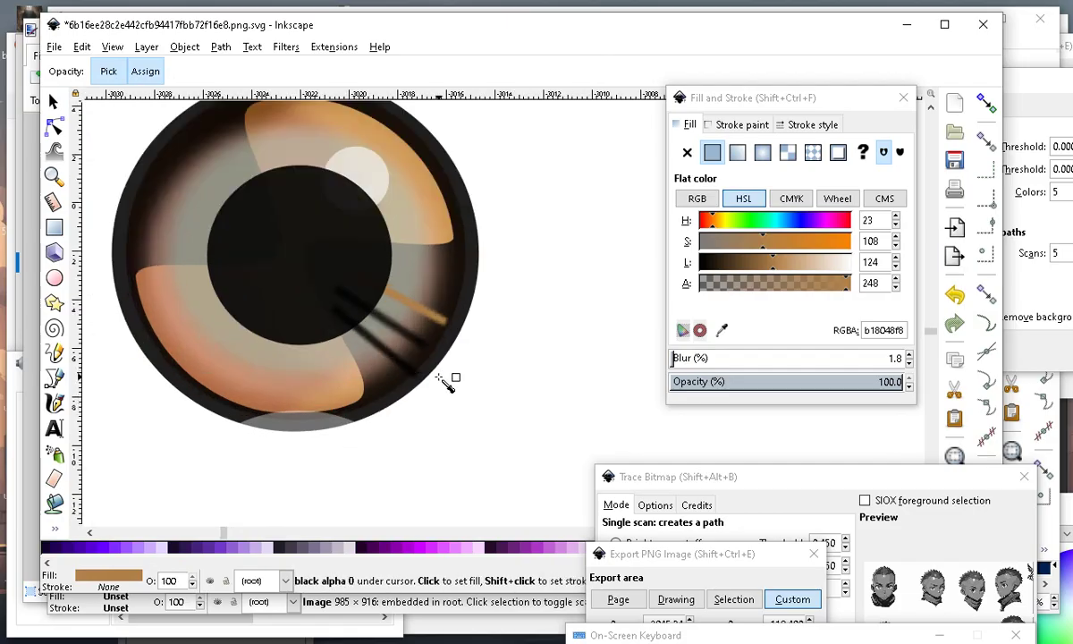
left_click(53, 103)
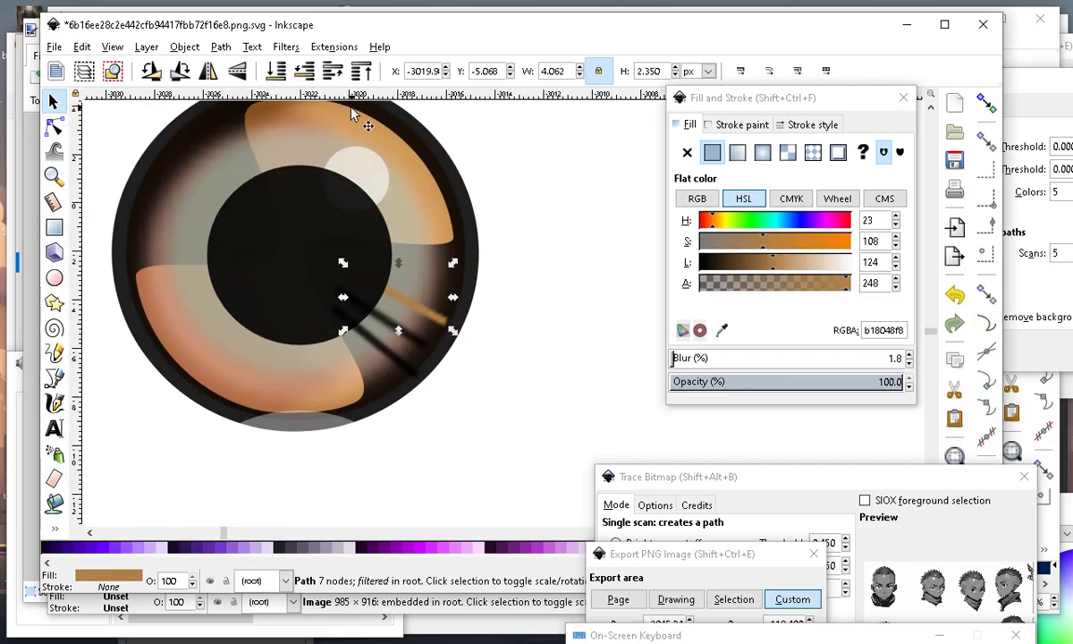
Raise the dark ring in the stacking order and lower it back beneath the bars and pupil.
left_click(453, 178)
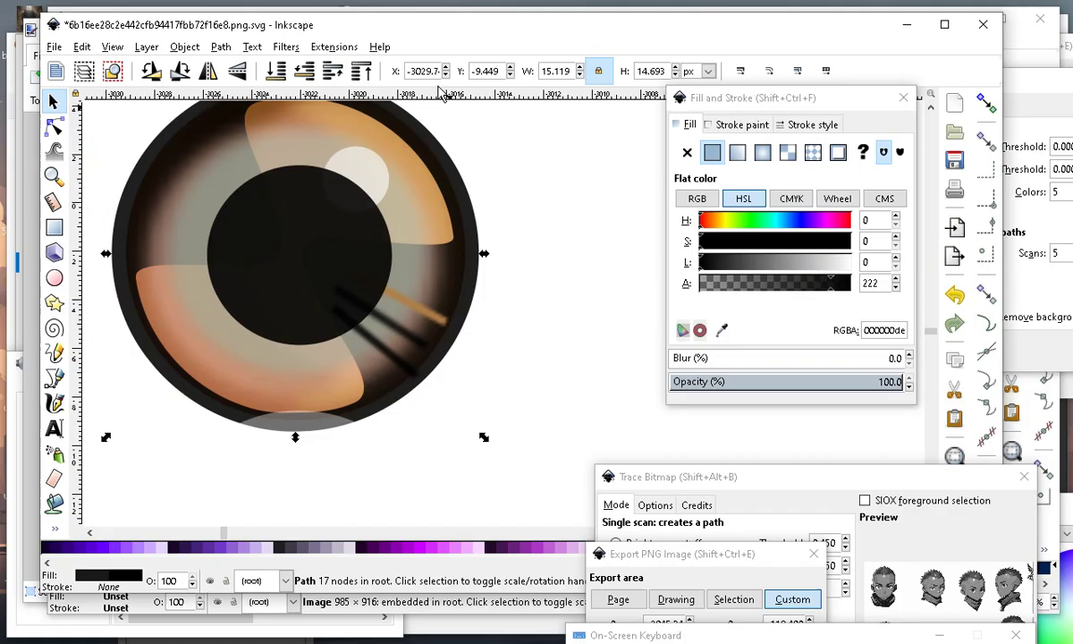
left_click(333, 70)
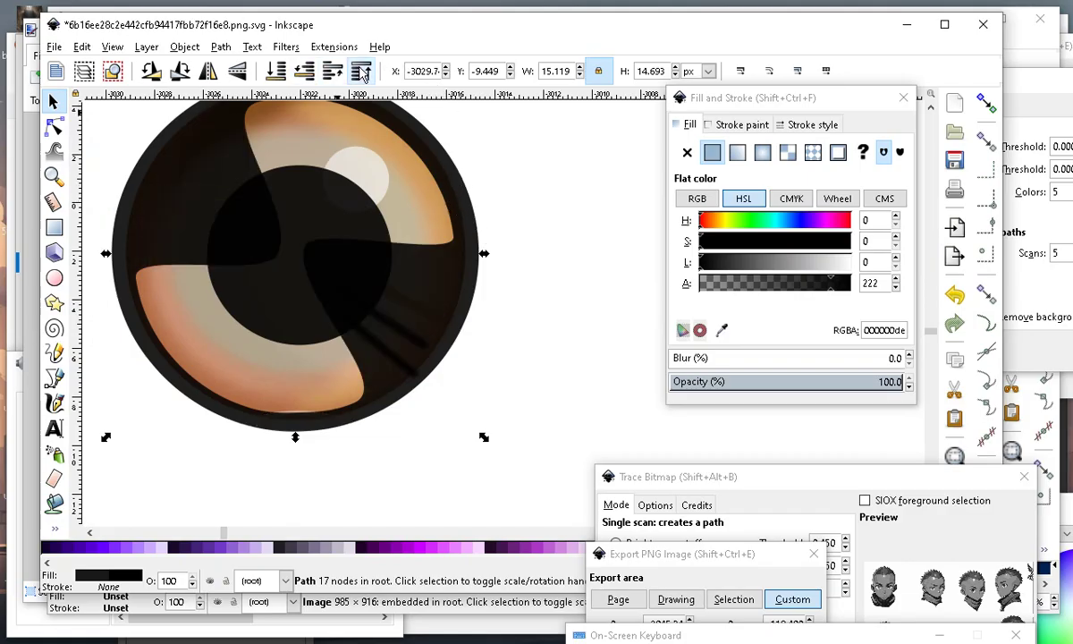
left_click(304, 74)
left_click(305, 74)
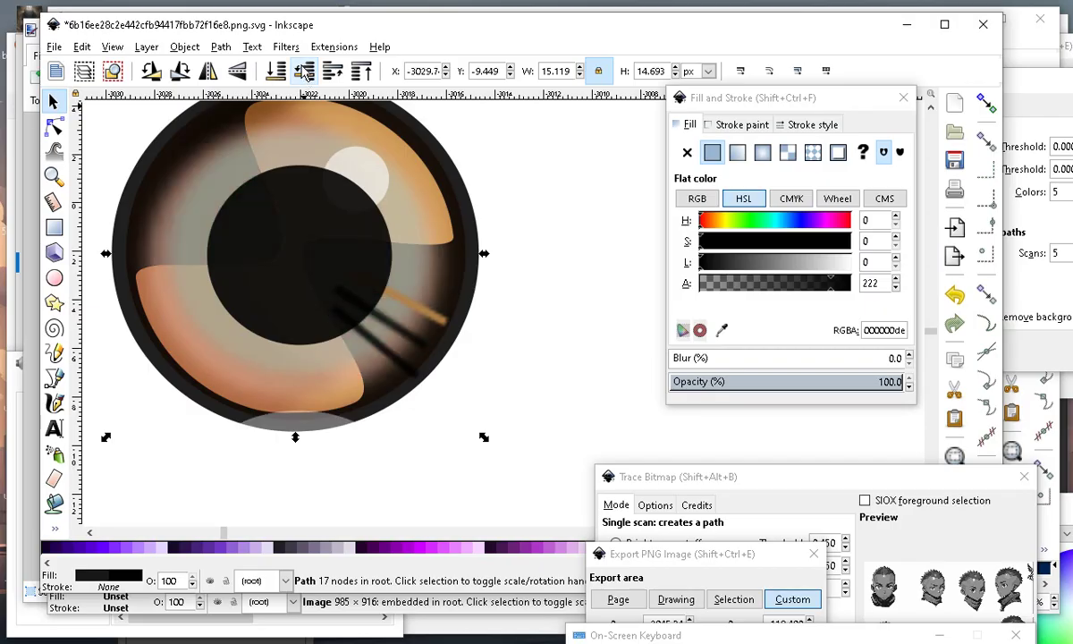
scroll(413, 333, "down", 1)
scroll(413, 333, "up", 1)
left_click_drag(480, 259, 664, 286)
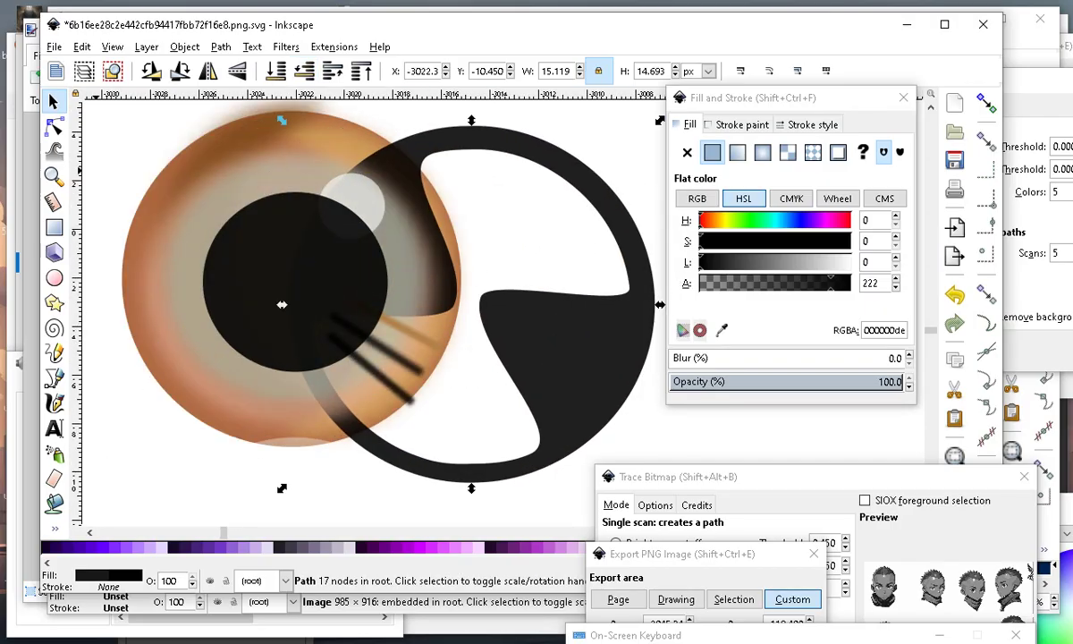
left_click(81, 46)
left_click(95, 65)
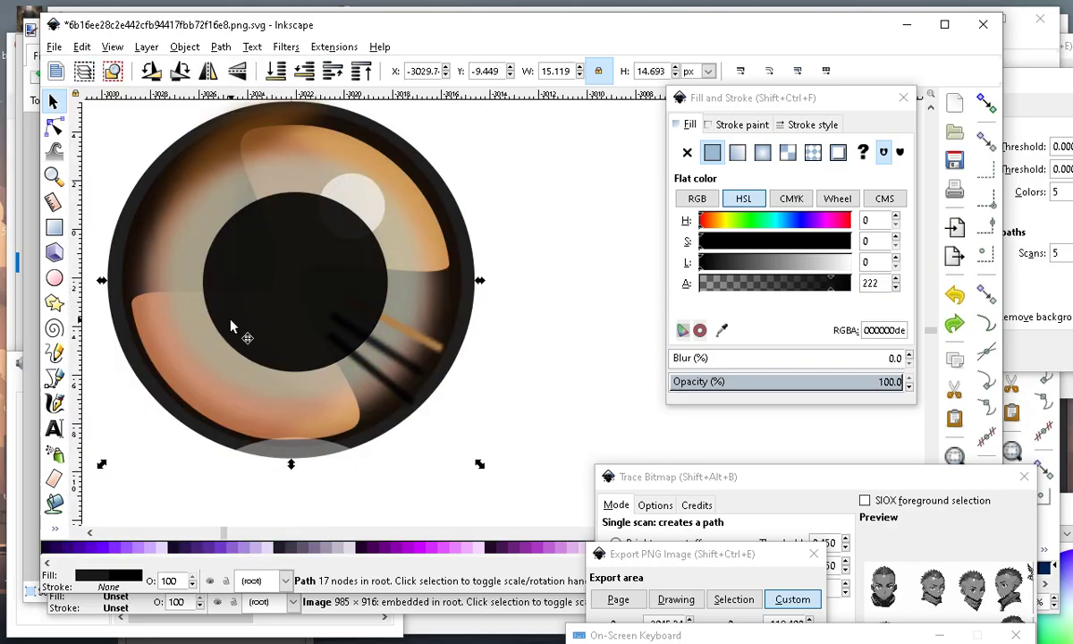
Recolour the lower diagonal bar to a half-transparent dusty red with saturation 81, lightness 149 and alpha 128.
scroll(353, 358, "down", 2)
scroll(353, 358, "up", 5)
left_click(353, 276)
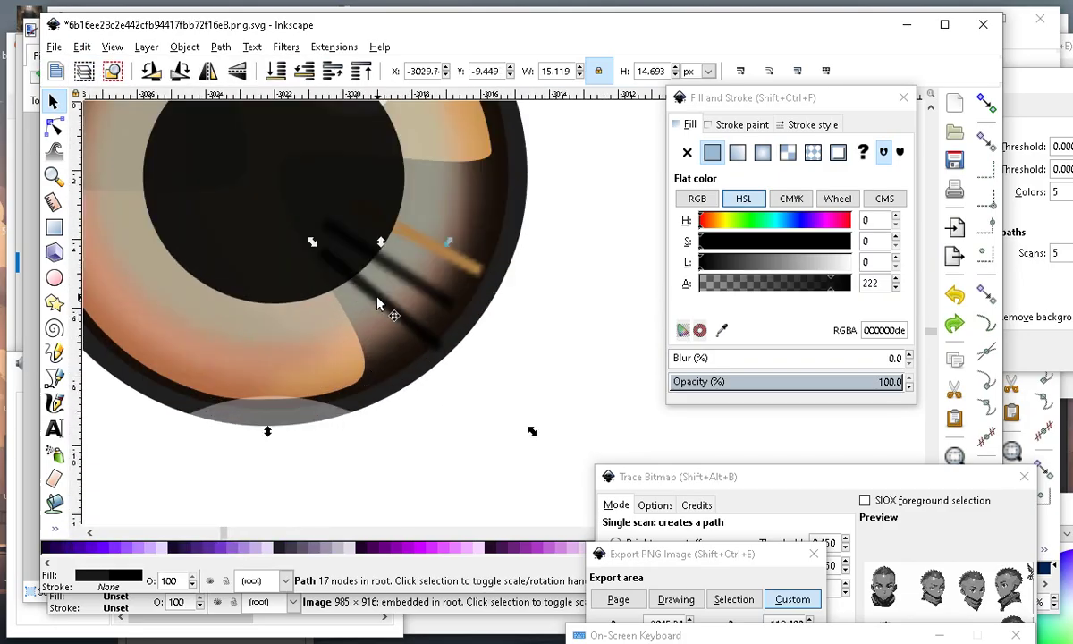
left_click_drag(821, 295, 775, 284)
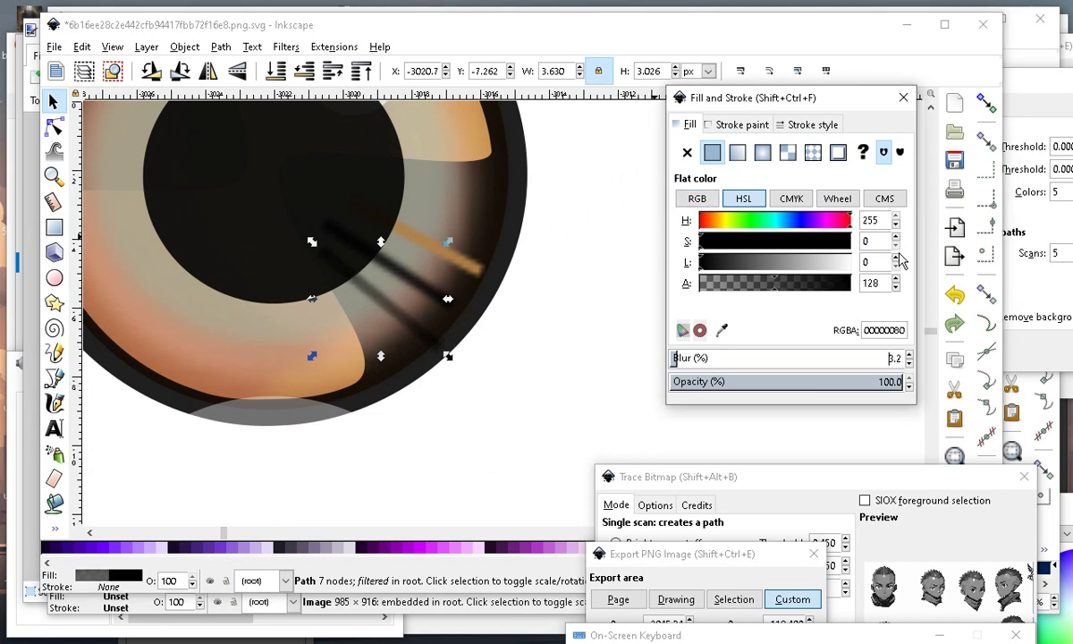
left_click_drag(824, 270, 851, 264)
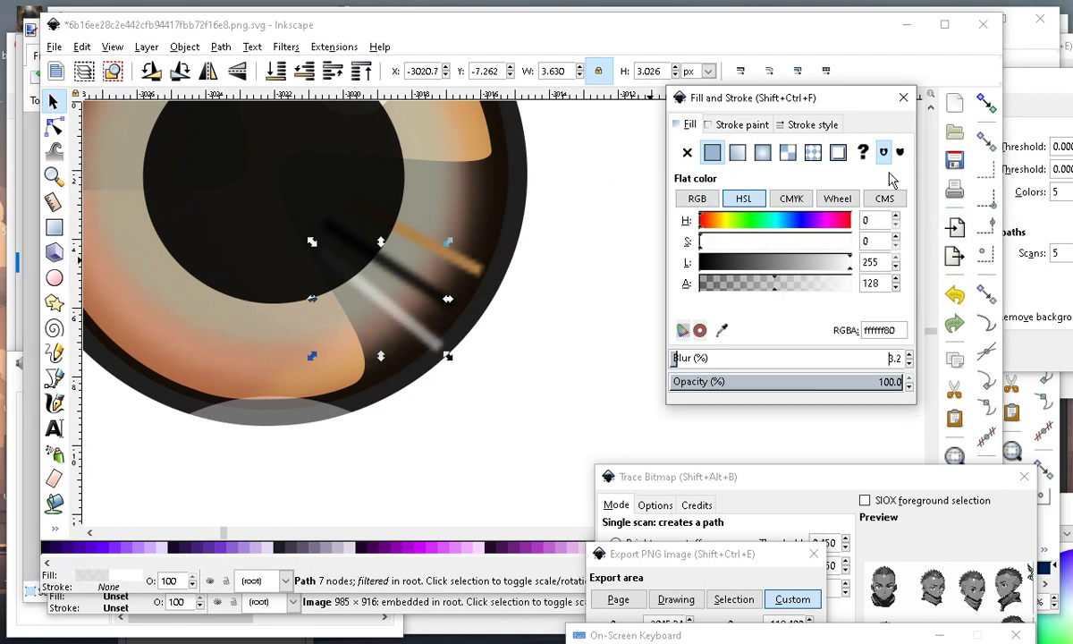
left_click(732, 248)
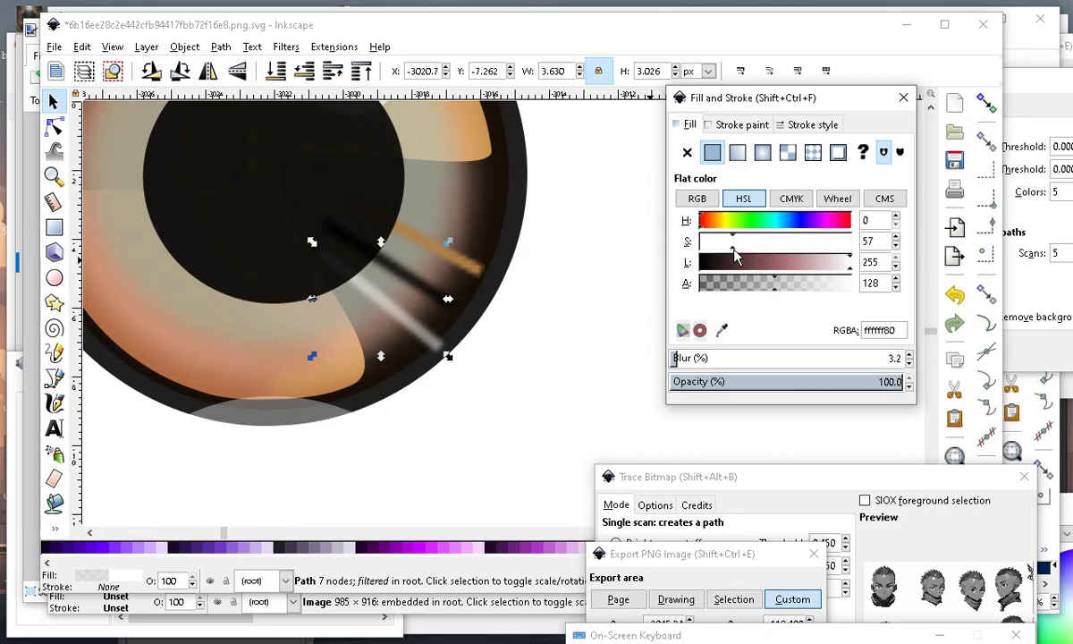
left_click(786, 265)
left_click_drag(786, 269, 787, 265)
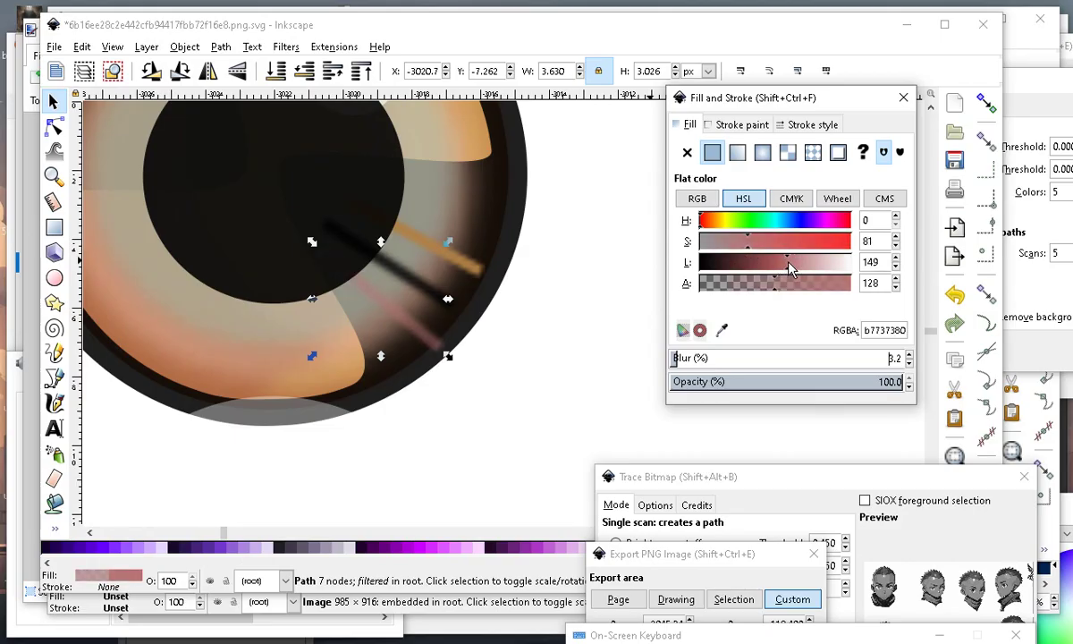
Shorten the dusty red bar to about 2.80 x 2.33 px and the black bar to about 3.33 x 2.26 px from their outer ends.
scroll(383, 352, "down", 3)
scroll(389, 352, "up", 3)
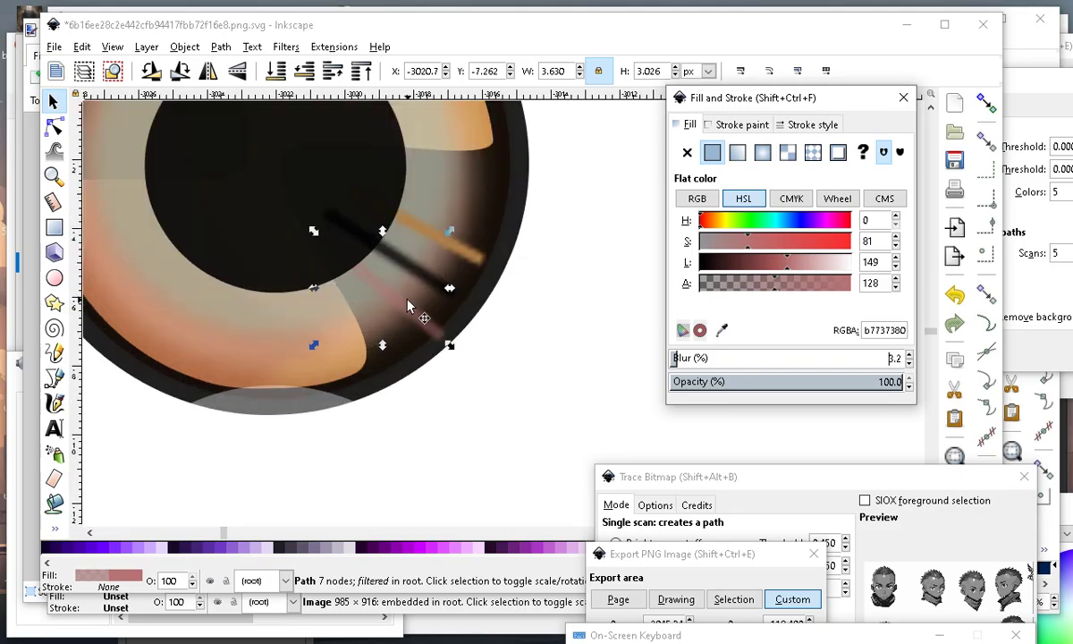
left_click_drag(449, 344, 427, 330)
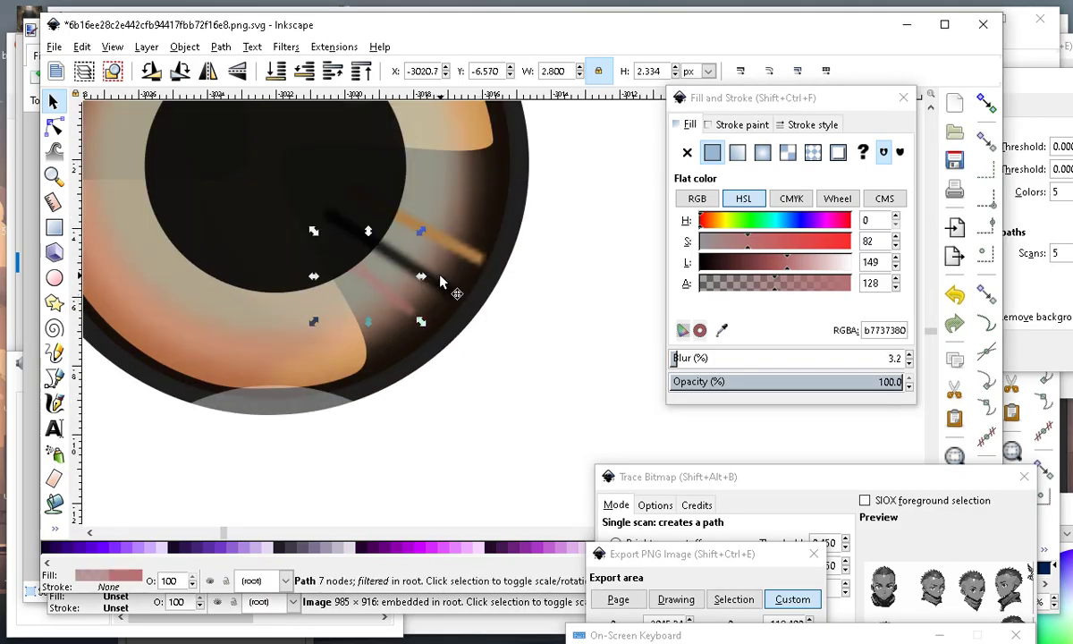
left_click(443, 288)
scroll(442, 288, "up", 1)
left_click_drag(466, 317, 438, 304)
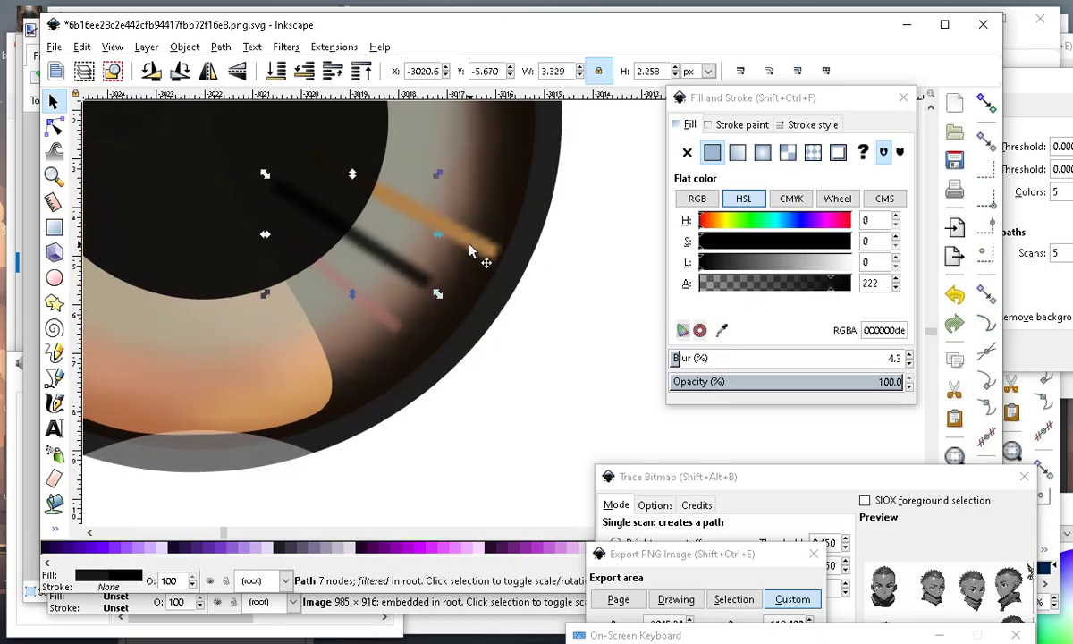
Scale the orange bar down from its outer end to about 3.23 x 1.87 px.
left_click(473, 253)
left_click_drag(505, 268, 466, 262)
scroll(524, 324, "down", 5)
scroll(536, 336, "up", 3)
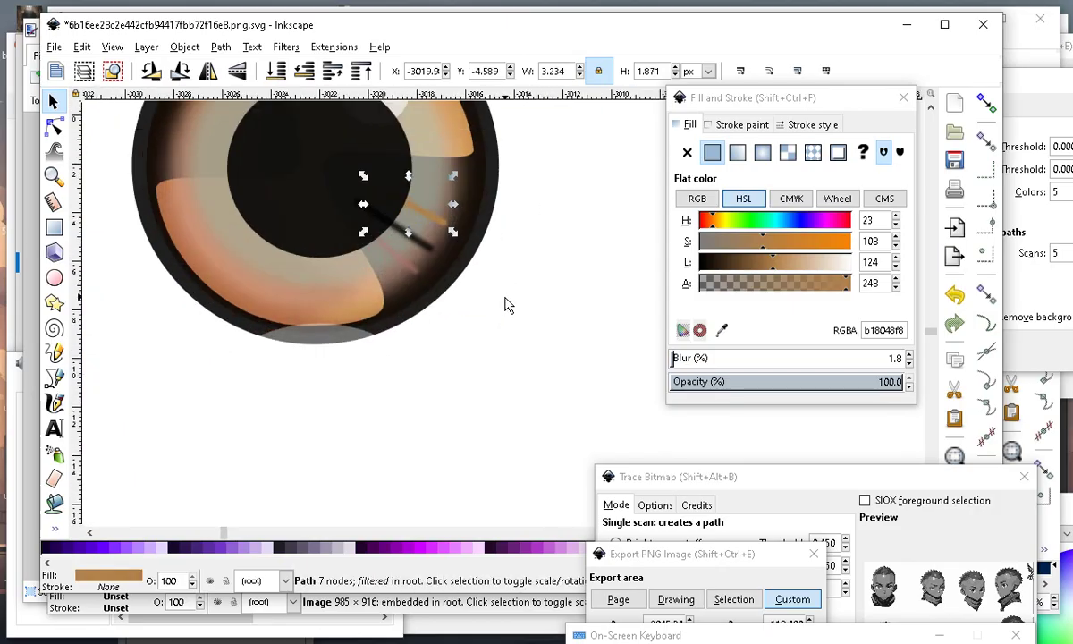
Recolour the black bar with the dusty red sampled from the bar below it.
left_click(505, 305)
scroll(402, 169, "up", 3)
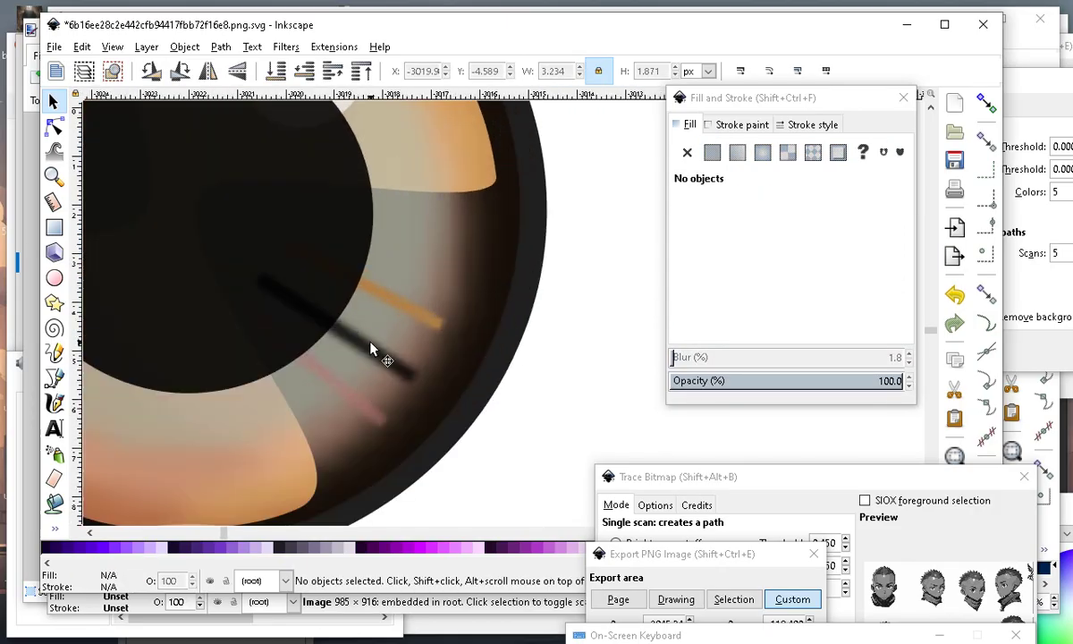
left_click(371, 348)
right_click(53, 501)
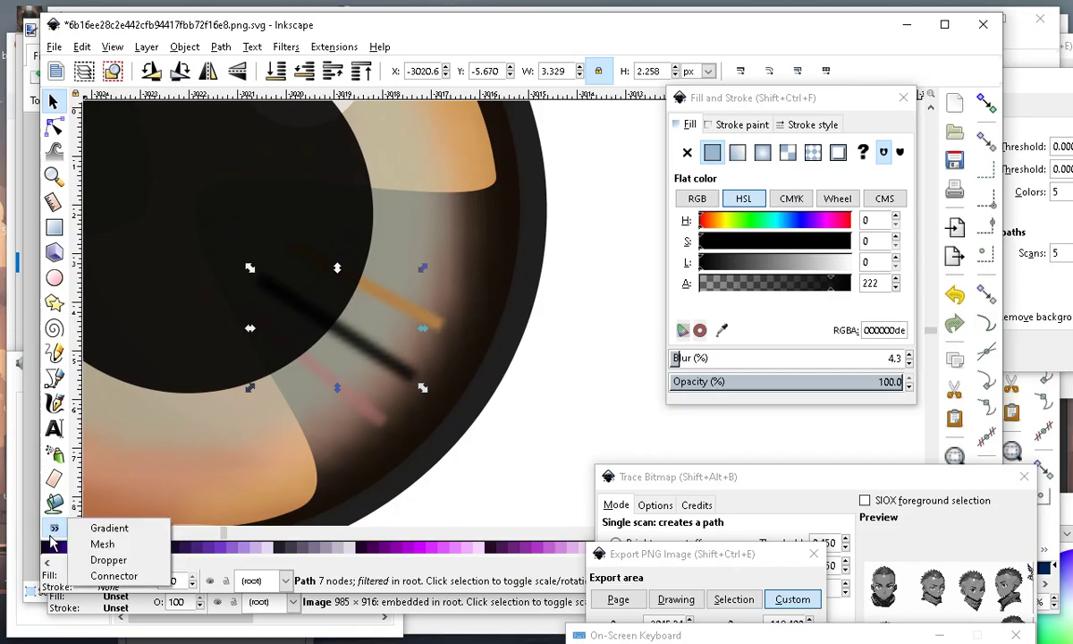
left_click(143, 527)
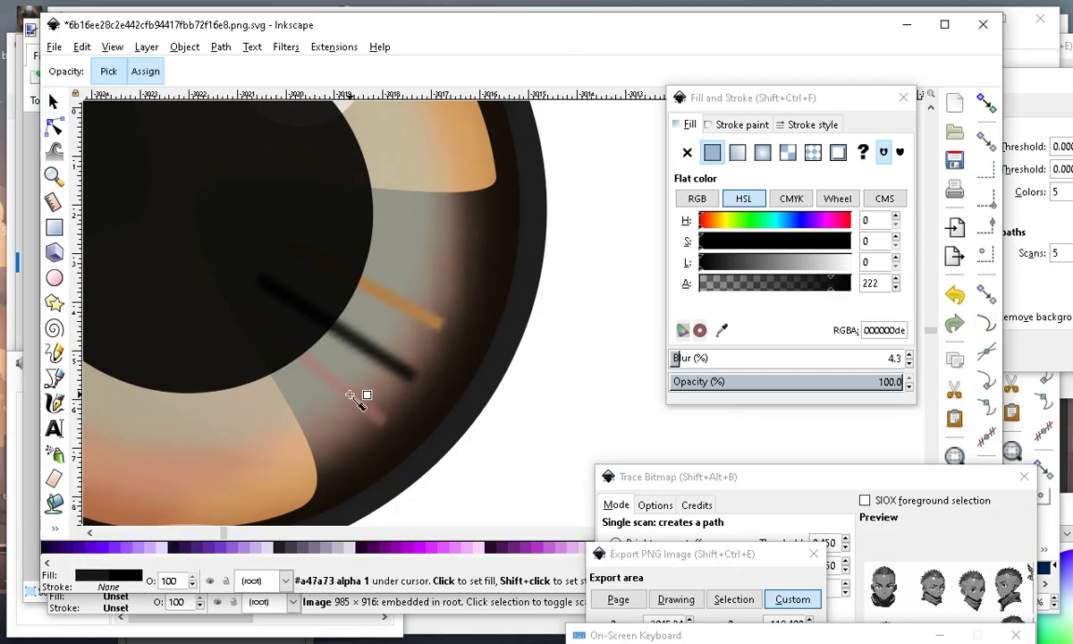
left_click(360, 395)
scroll(455, 311, "down", 2)
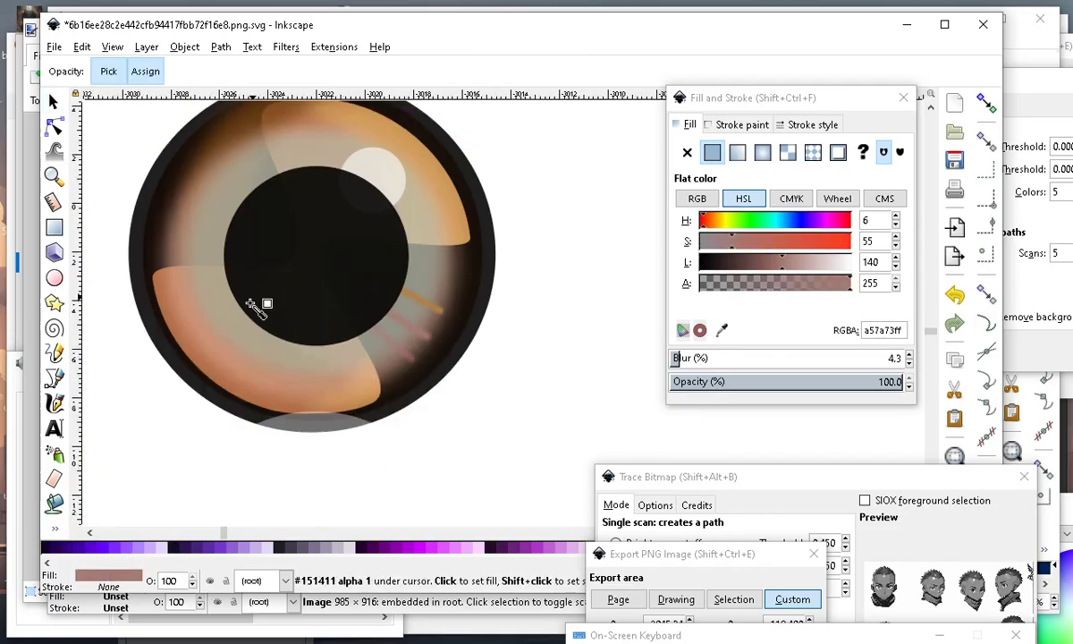
scroll(259, 305, "up", 1)
Recolour the orange bar with the dusty red sampled from the neighbouring middle bar.
left_click(53, 101)
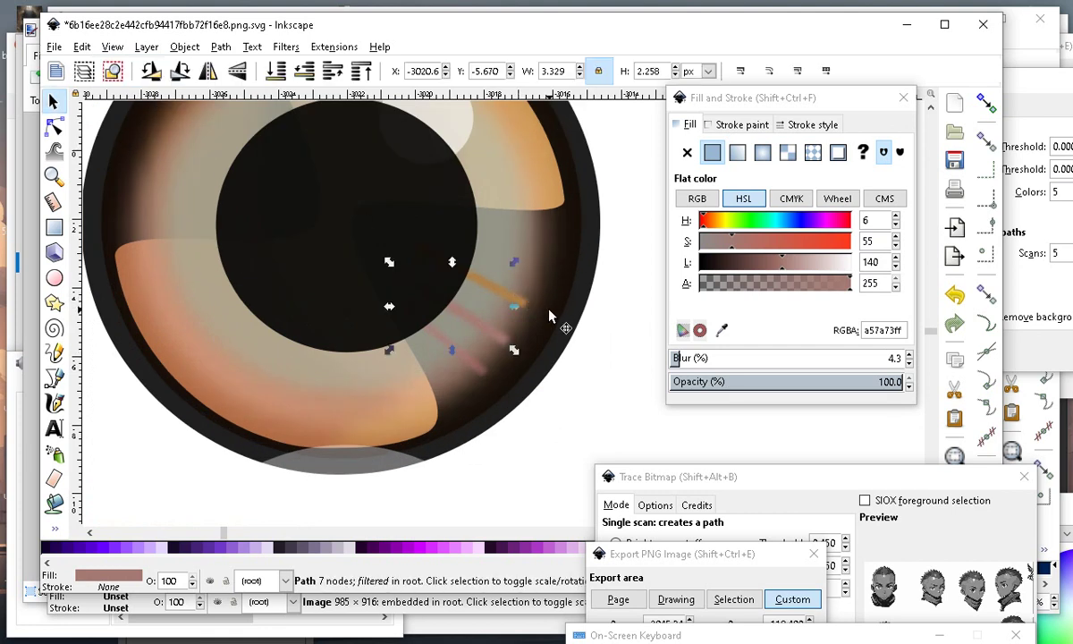
left_click(474, 273)
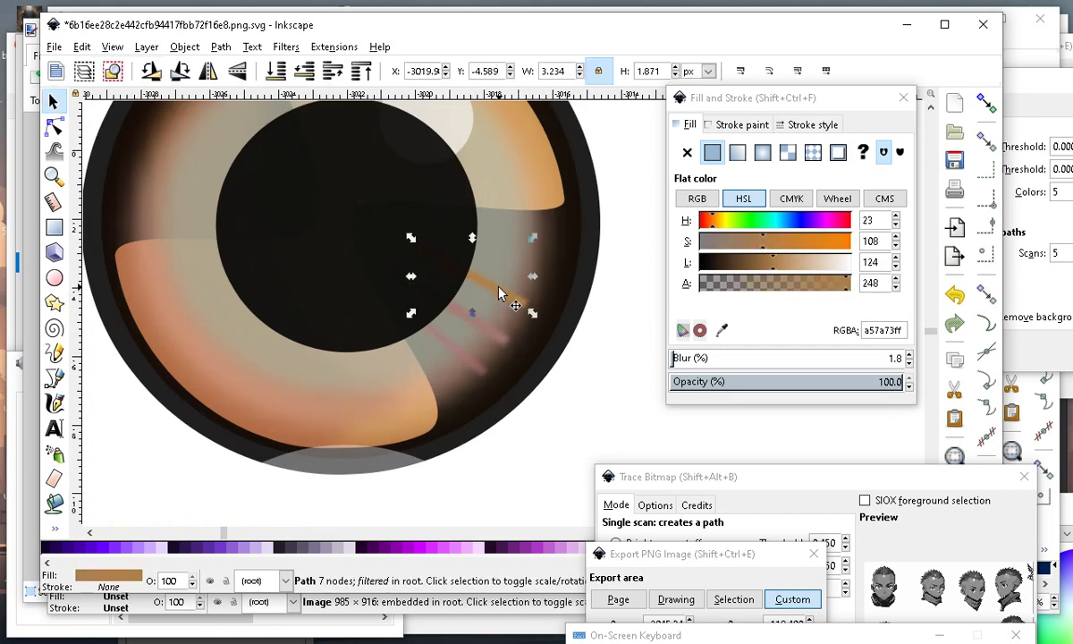
right_click(53, 534)
left_click(106, 558)
scroll(472, 287, "up", 1)
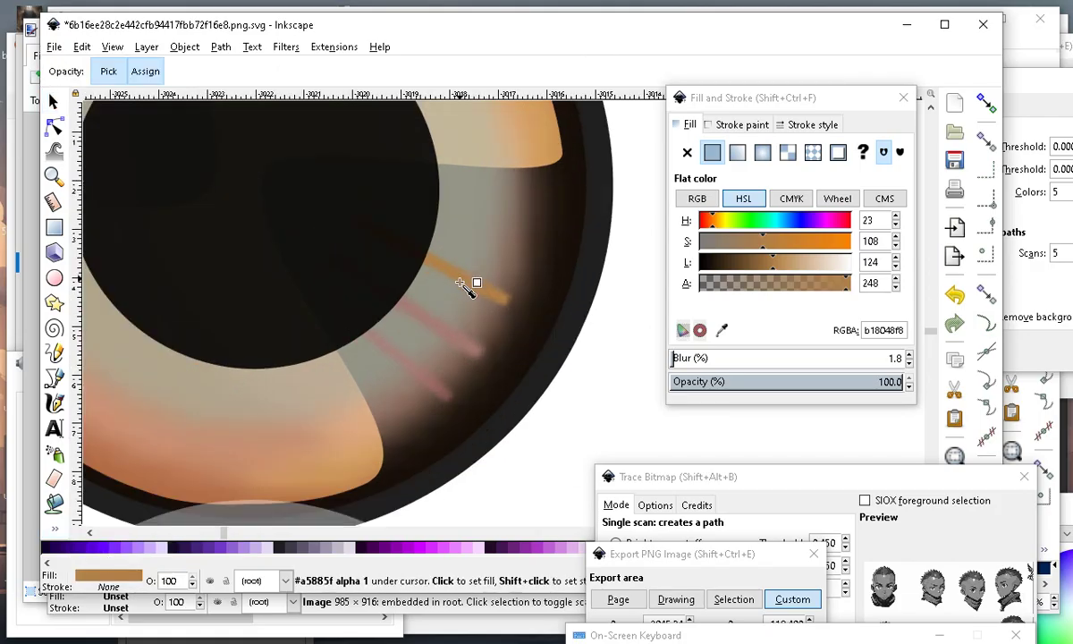
left_click(438, 321)
scroll(563, 412, "down", 3)
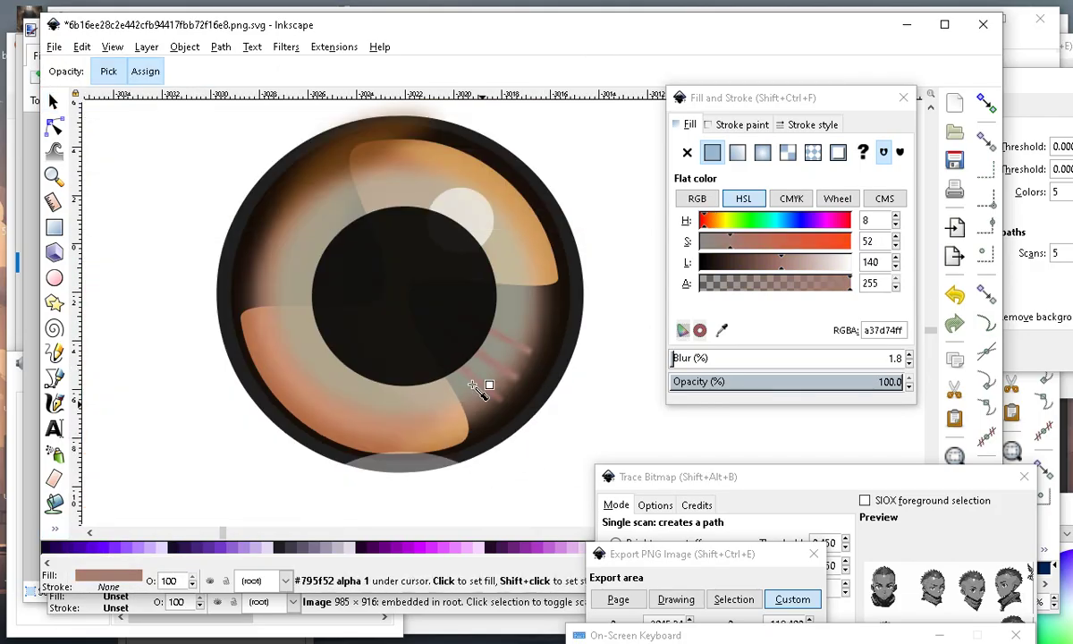
scroll(482, 356, "down", 2)
scroll(506, 372, "up", 4)
scroll(556, 482, "down", 1)
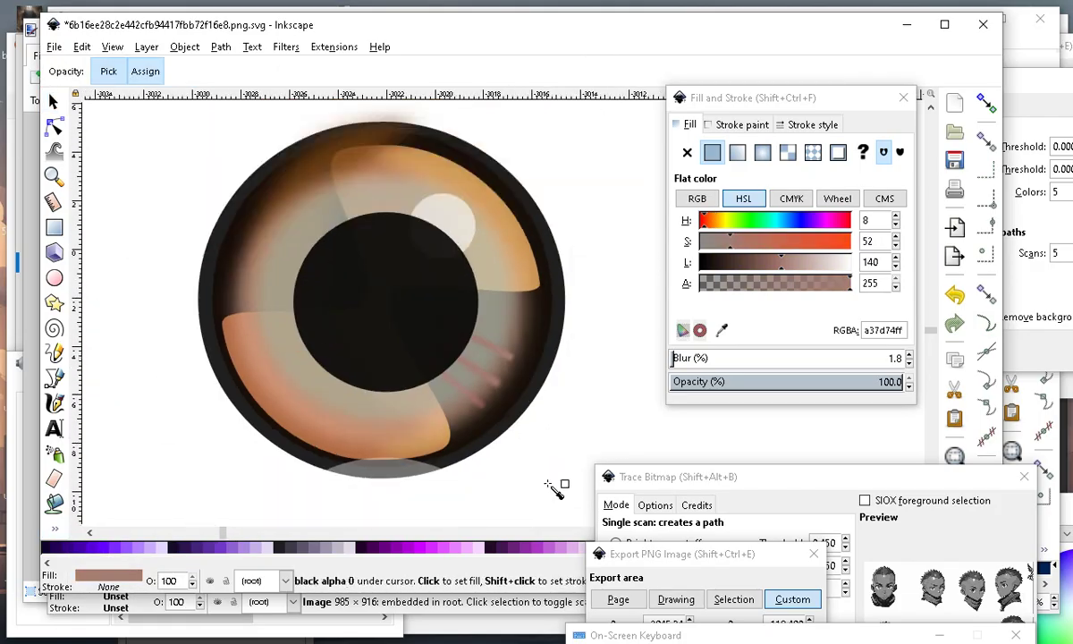
scroll(518, 366, "up", 1)
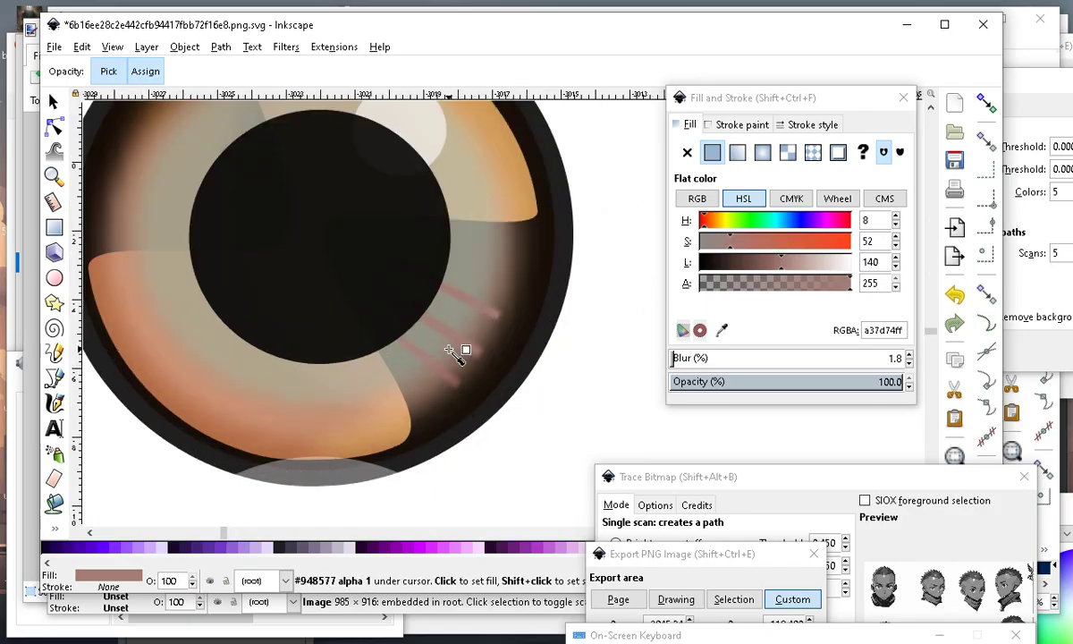
scroll(455, 359, "down", 1)
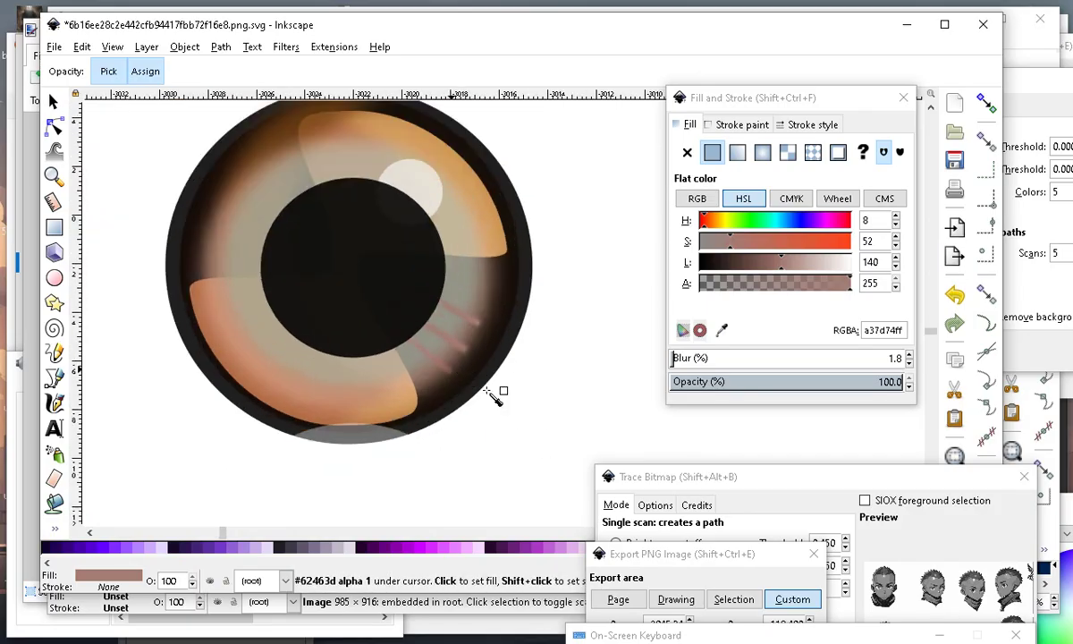
Duplicate the three dusty red bars together.
left_click(53, 101)
scroll(482, 343, "up", 1)
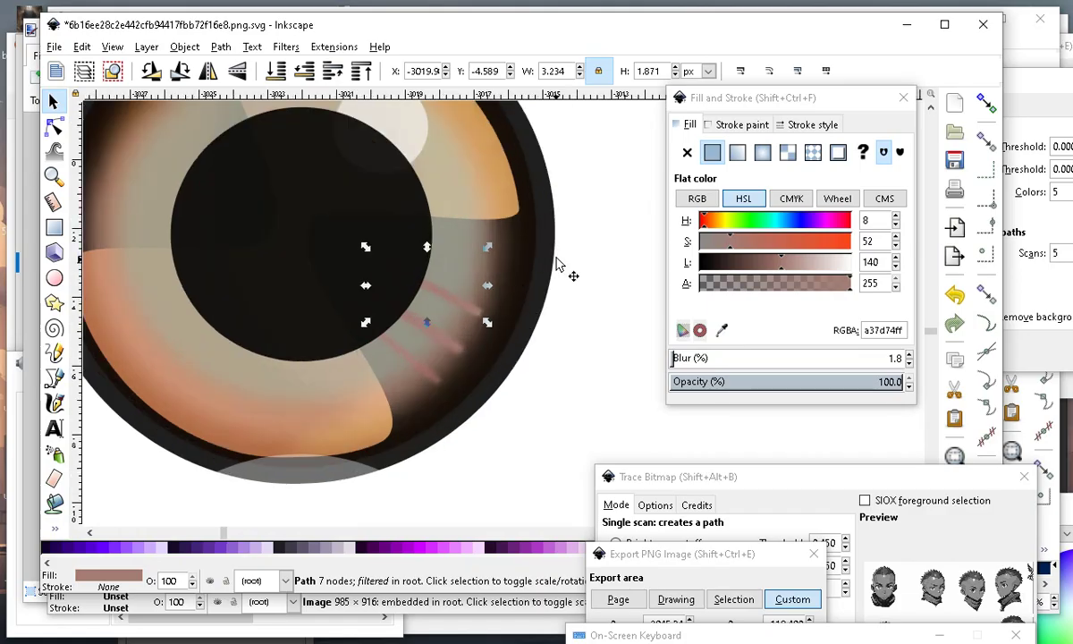
left_click(613, 217)
mouse_move(613, 216)
left_mouse_down()
mouse_move(420, 464)
mouse_move(304, 402)
left_mouse_up()
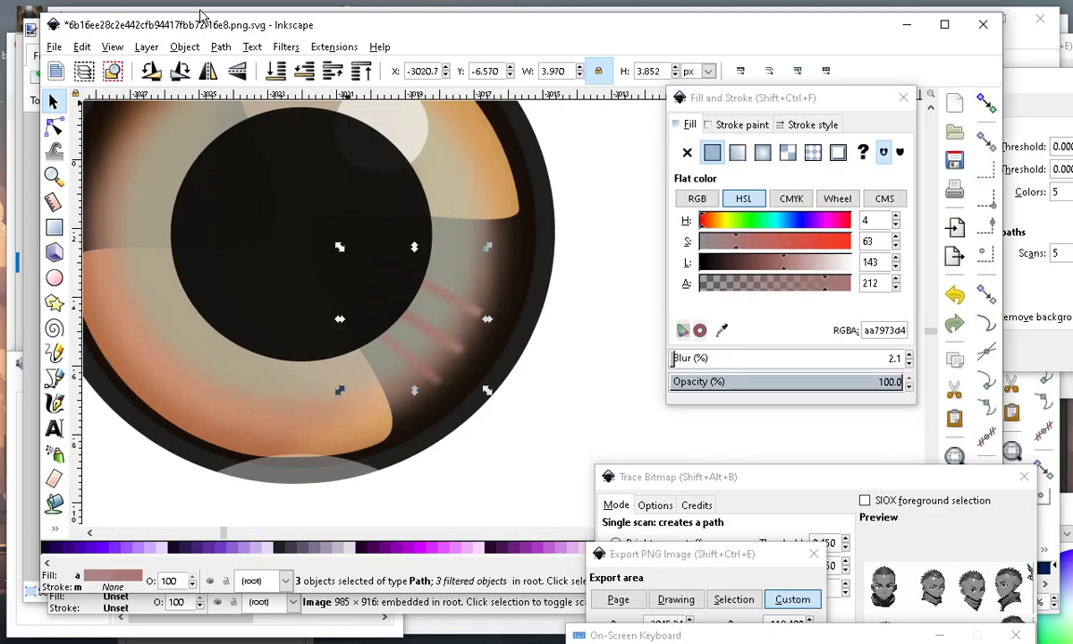
left_click(81, 46)
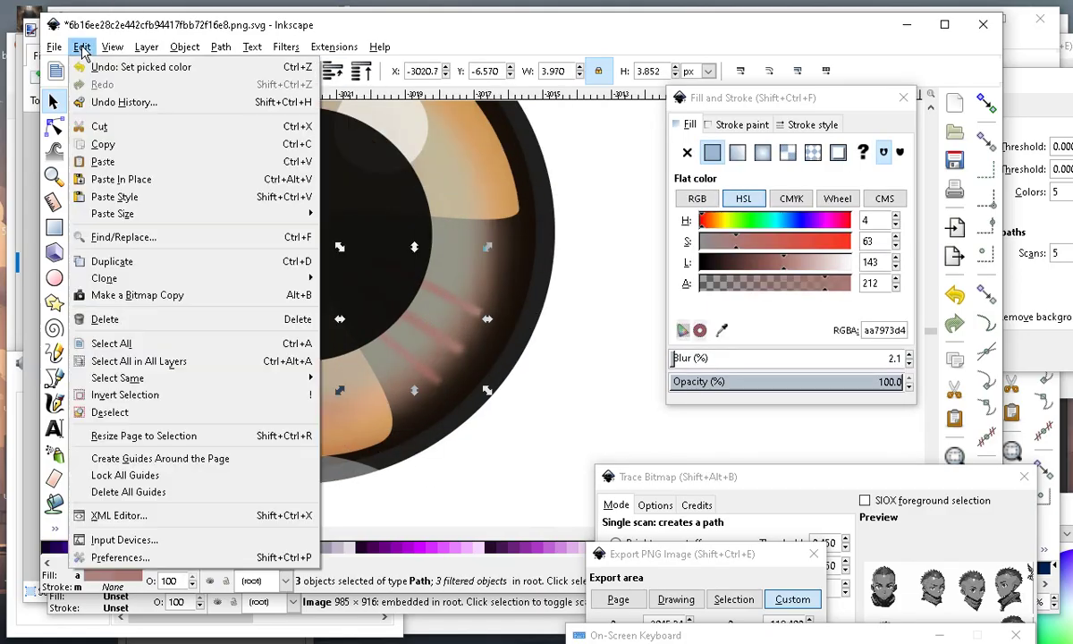
left_click(132, 260)
Rotate the duplicated bars and shift the upper bars upward along the iris's right side.
left_click(400, 312)
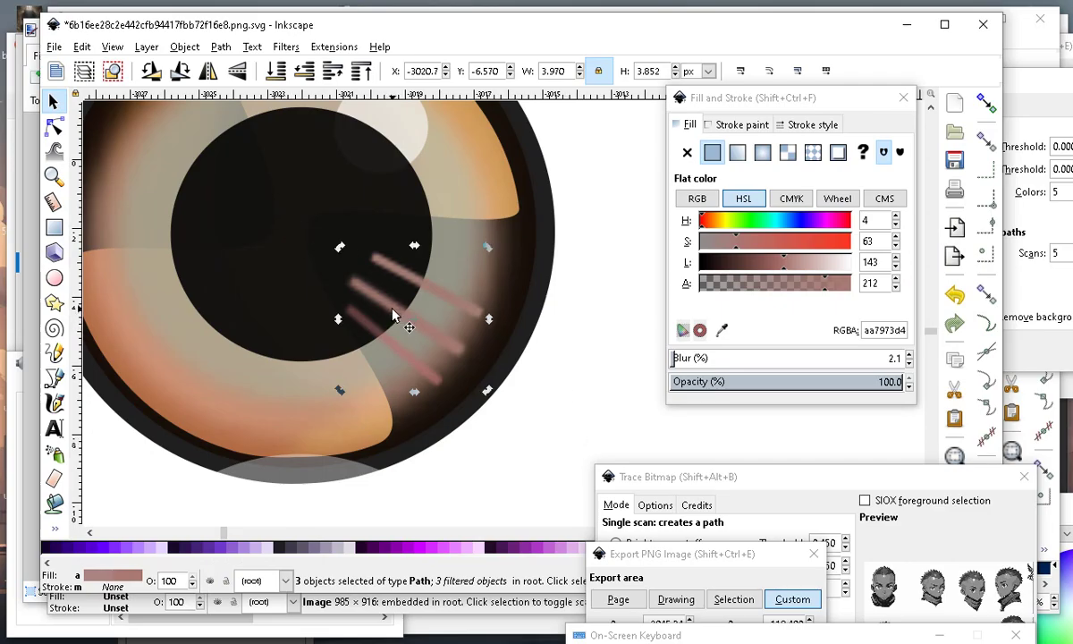
left_click_drag(340, 247, 396, 261)
left_click(317, 307)
left_click_drag(500, 253, 468, 301)
left_click(408, 279)
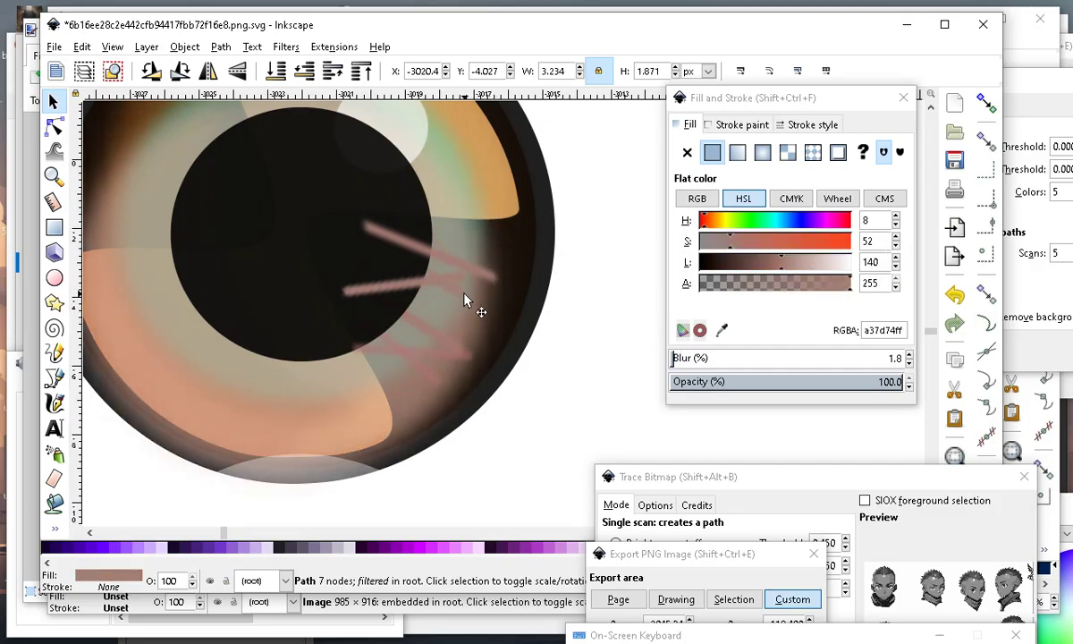
Draw a small red guide circle about 1.47 x 1.51 px at the pupil's centre.
left_click(54, 278)
mouse_move(276, 226)
left_mouse_down()
mouse_move(319, 267)
mouse_move(301, 237)
left_mouse_up()
left_click(52, 101)
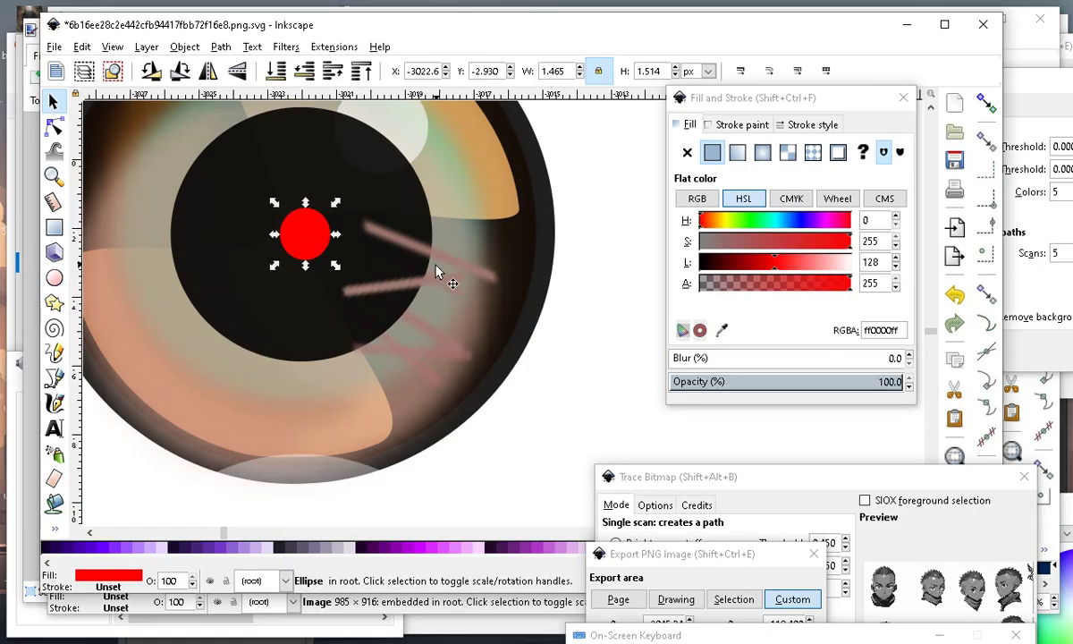
Rotate the upper two bars to point towards the red circle, with the second about 3.55 x 0.80 px and placed below the first.
left_click(394, 241)
left_click(393, 240)
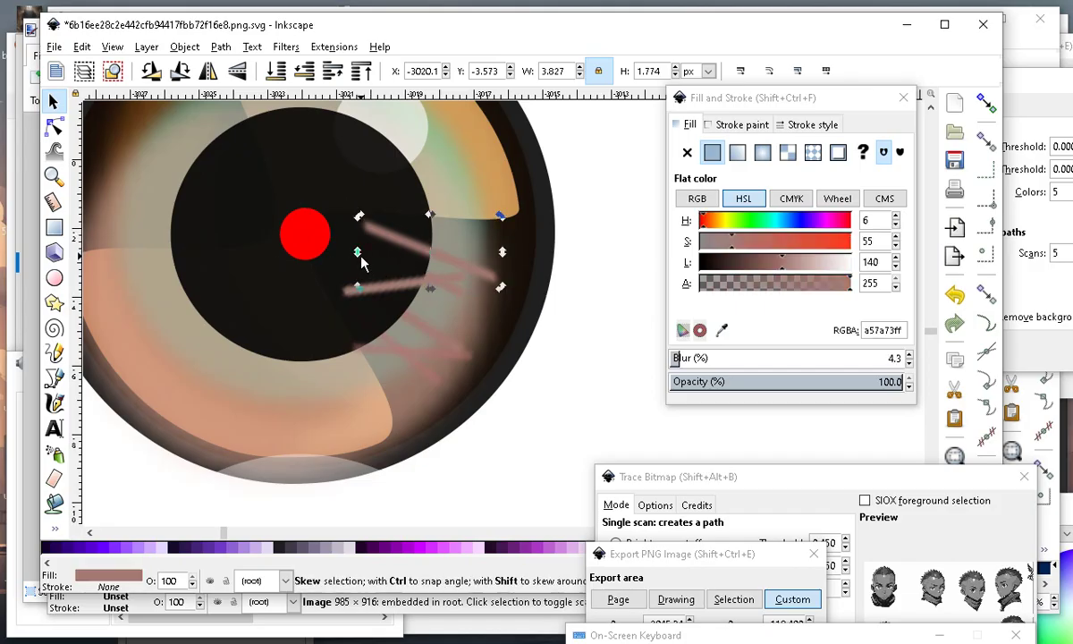
mouse_move(362, 220)
left_mouse_down()
mouse_move(356, 252)
mouse_move(353, 242)
mouse_move(403, 237)
left_mouse_up()
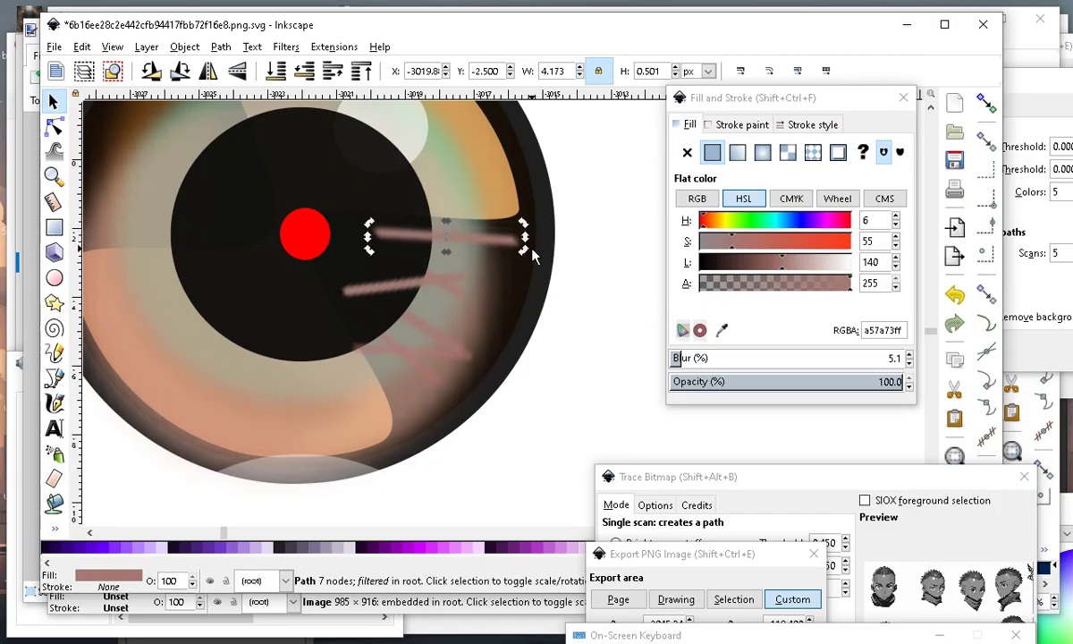
left_click_drag(525, 256, 523, 249)
mouse_move(417, 288)
left_mouse_down()
mouse_move(493, 279)
mouse_move(501, 268)
mouse_move(518, 297)
mouse_move(455, 267)
mouse_move(483, 268)
mouse_move(469, 266)
mouse_move(507, 288)
left_mouse_up()
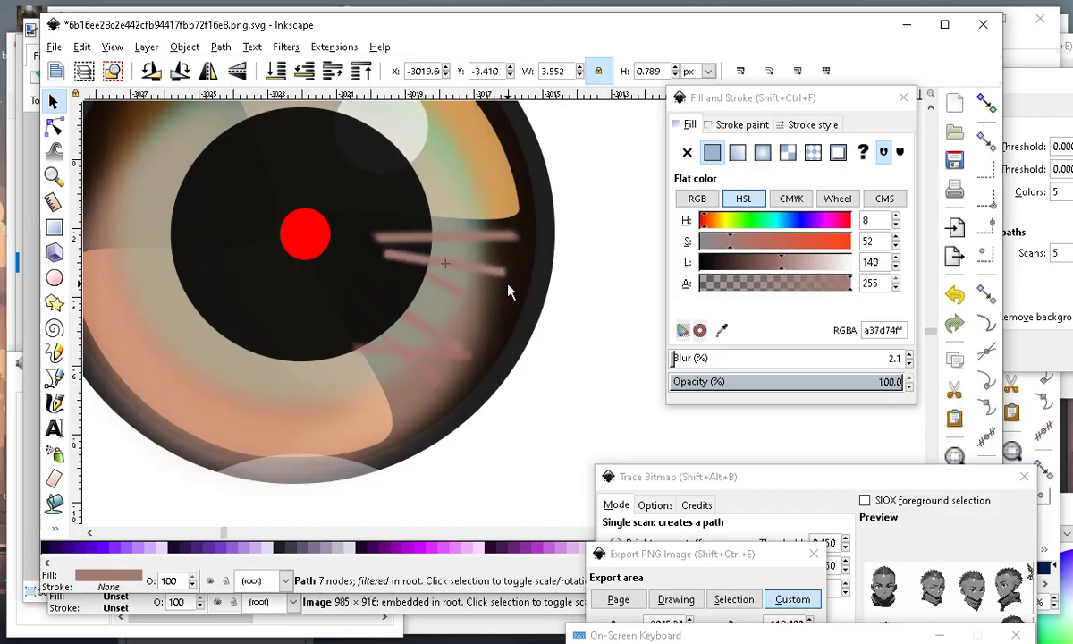
scroll(438, 304, "down", 2)
left_click(582, 402)
Raise the partly hidden upper bar to the top, rotate it to about 3.53 x 0.97 px and place it below the other two.
scroll(403, 283, "up", 5)
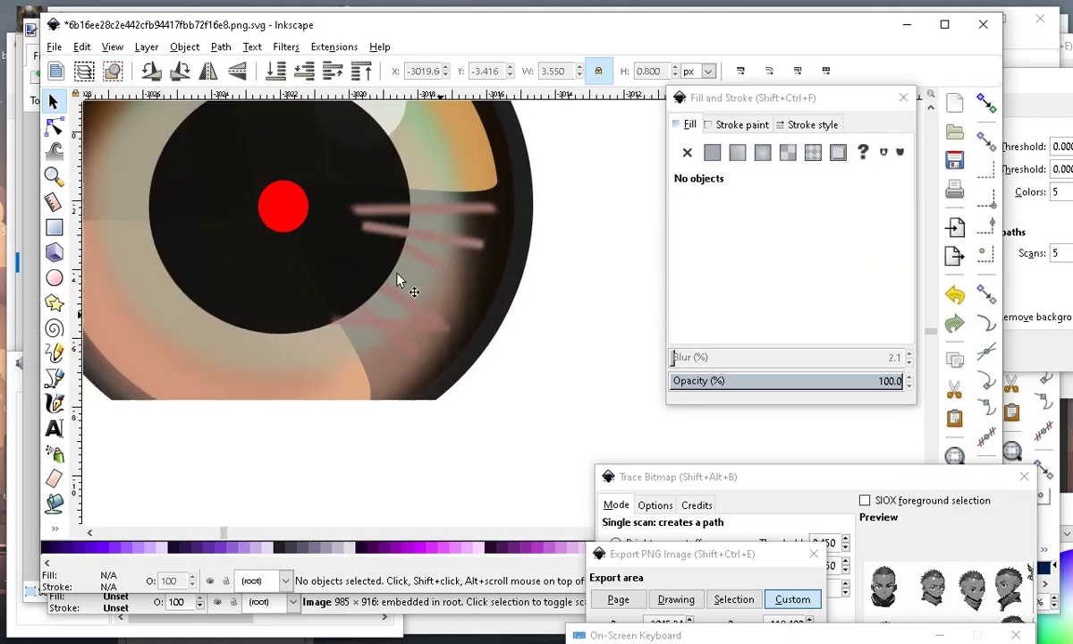
left_click(367, 307)
scroll(367, 307, "down", 2)
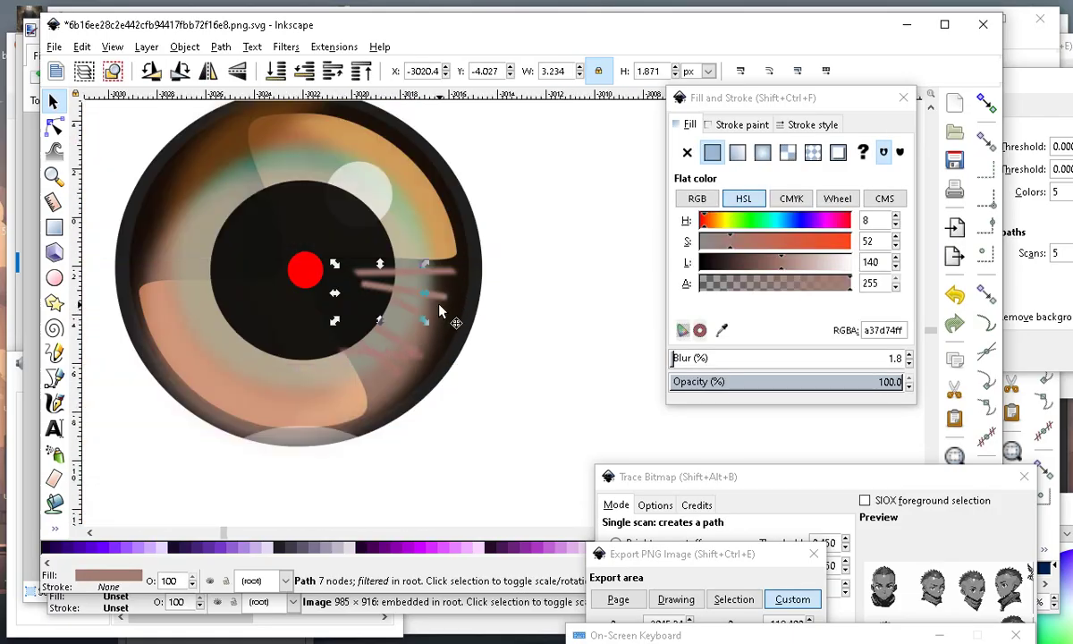
left_click(362, 74)
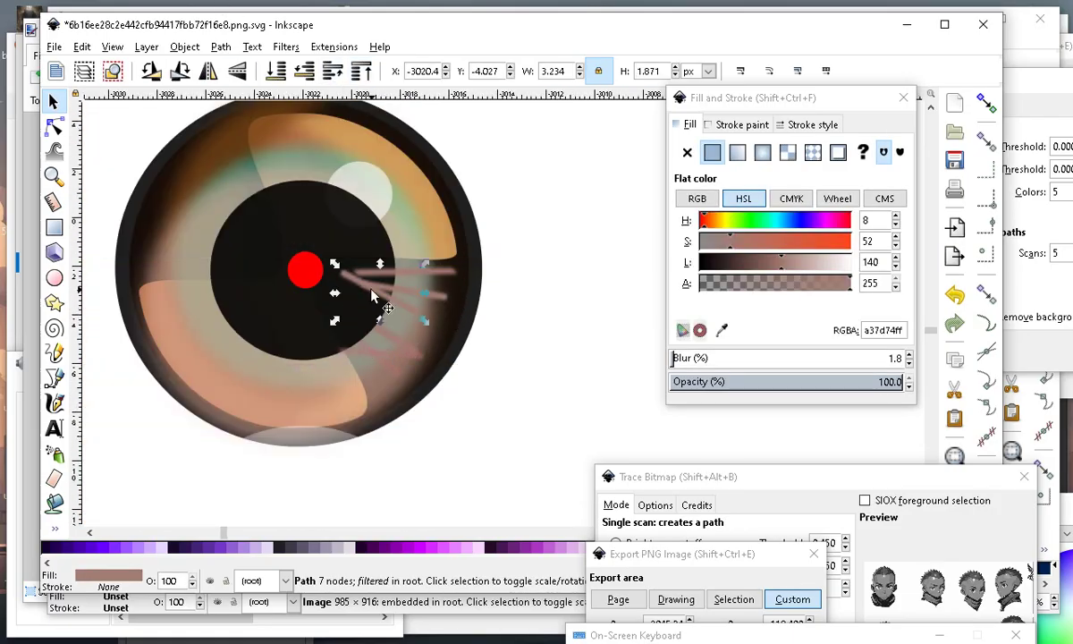
mouse_move(364, 347)
left_mouse_down()
mouse_move(381, 317)
mouse_move(337, 297)
mouse_move(380, 299)
left_mouse_up()
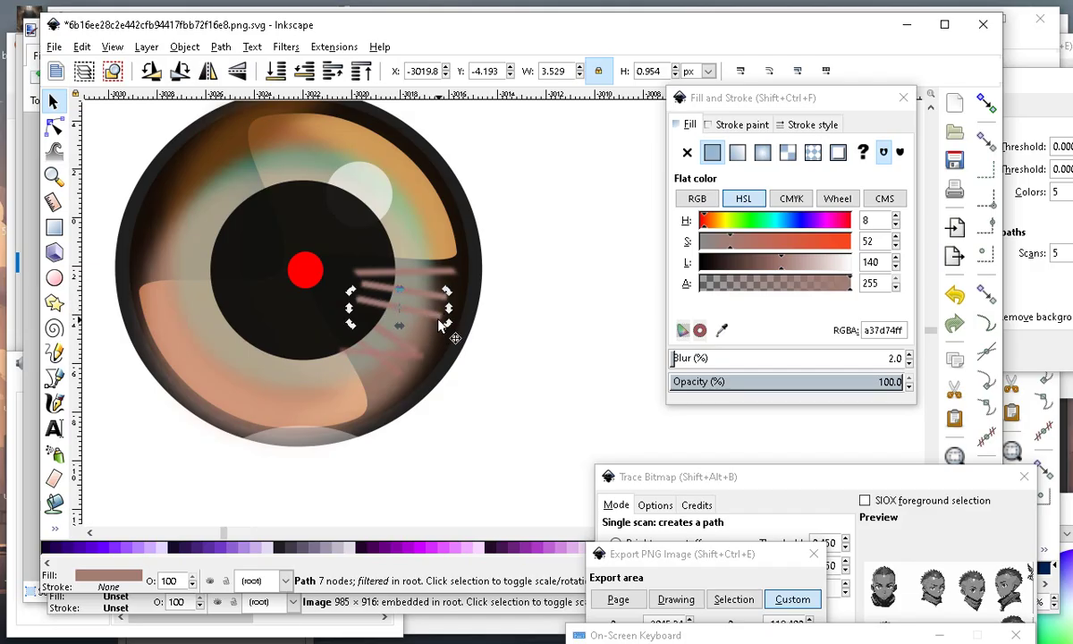
scroll(439, 326, "up", 1)
left_click_drag(448, 331, 445, 329)
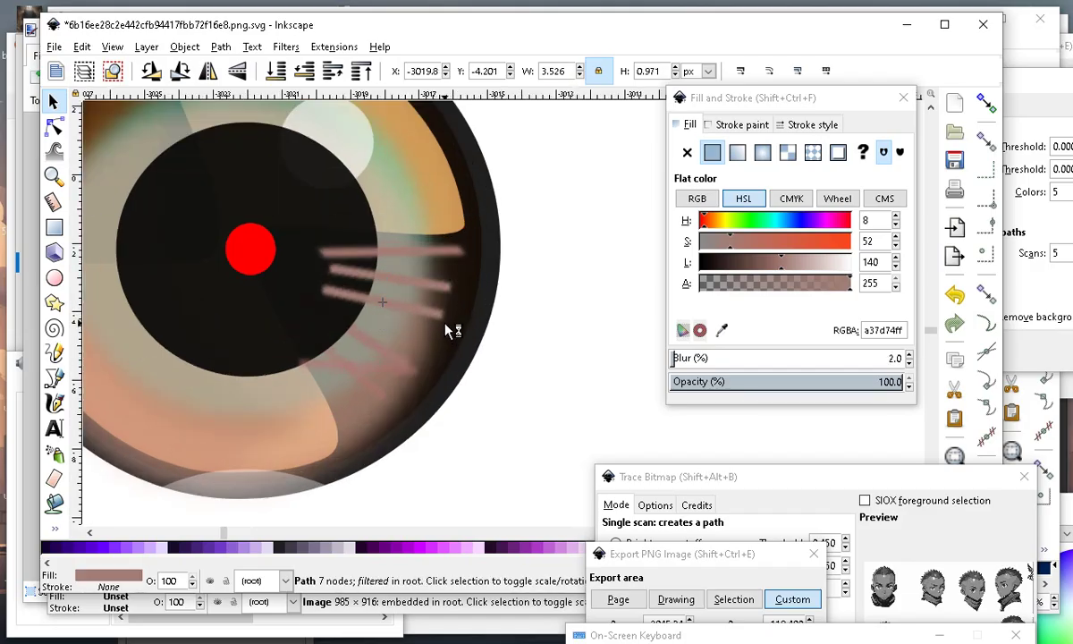
Shorten the uppermost bar from its inner end and tilt it slightly clockwise to about 3.72 x 0.39 px.
left_click(375, 253)
left_click_drag(307, 250, 328, 259)
left_click(432, 258)
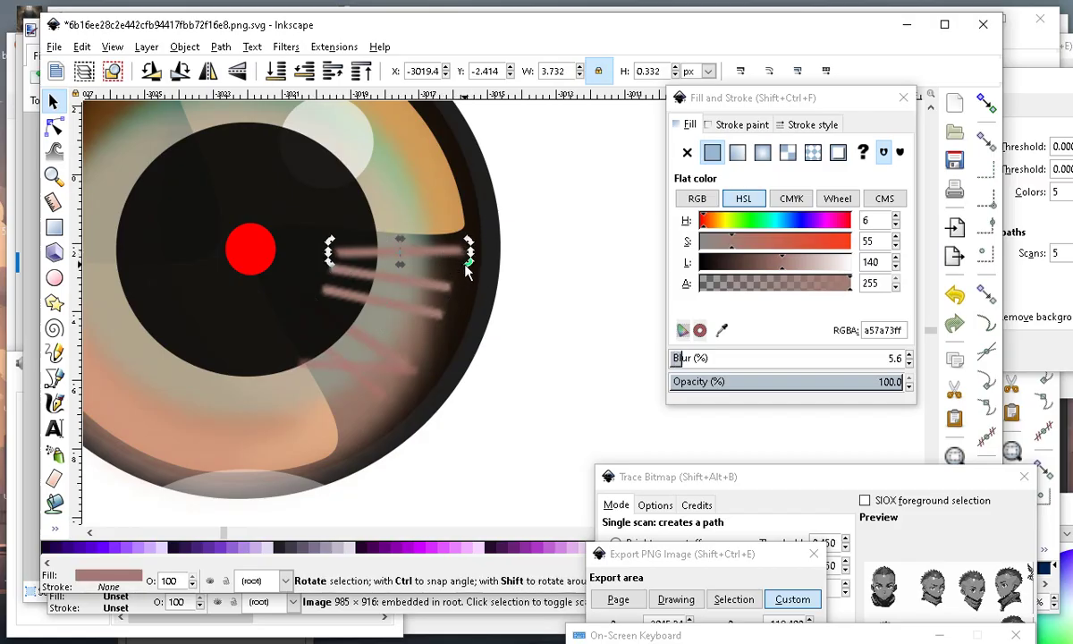
left_click_drag(466, 264, 438, 269)
scroll(448, 259, "up", 1)
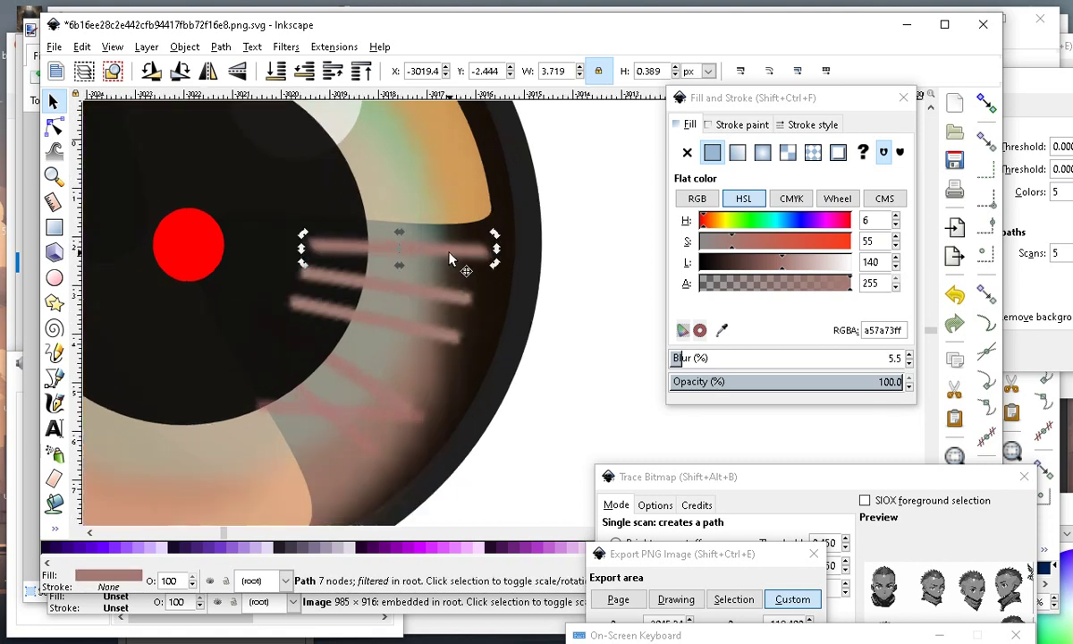
left_click(438, 256)
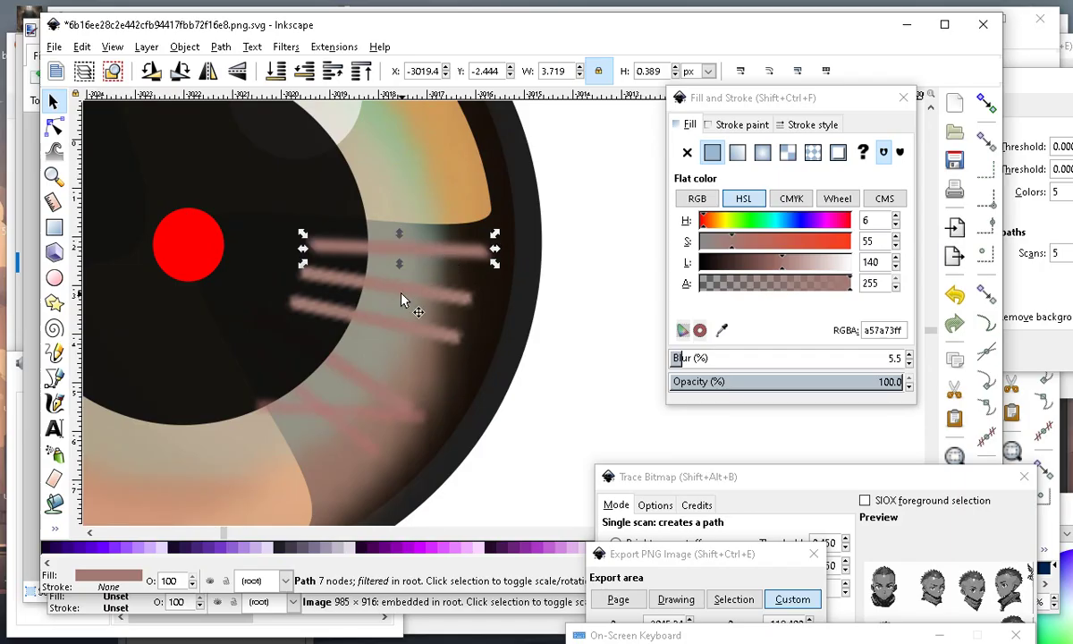
Set the uppermost bar's rotation centre at its outer end and fine-tune its tilt to about 3.72 x 0.43 px.
scroll(407, 295, "down", 3)
scroll(400, 307, "up", 5)
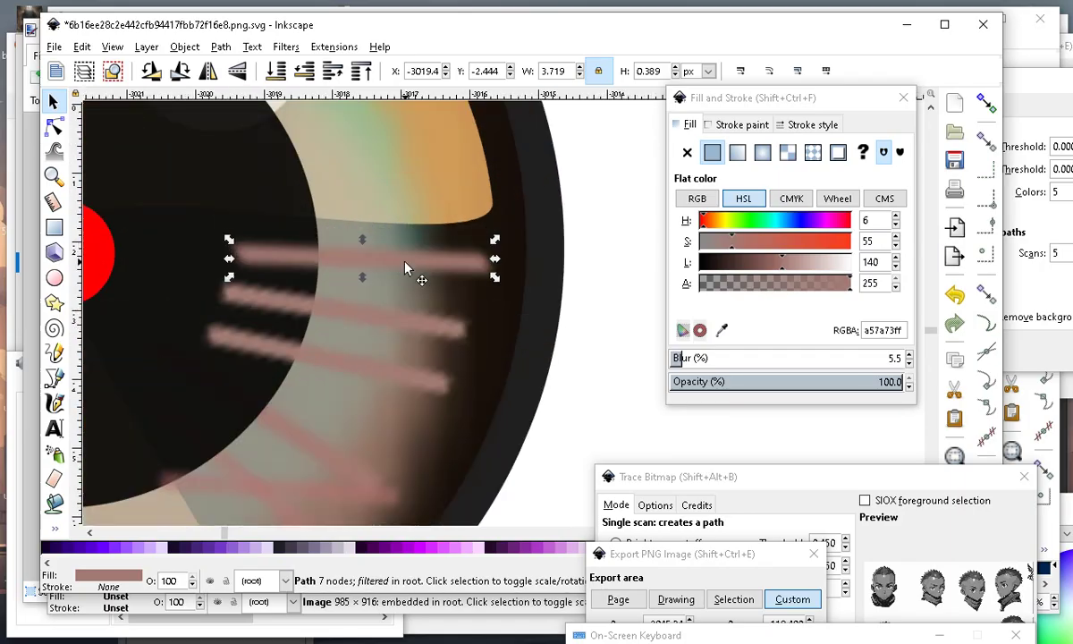
left_click_drag(362, 260, 476, 268)
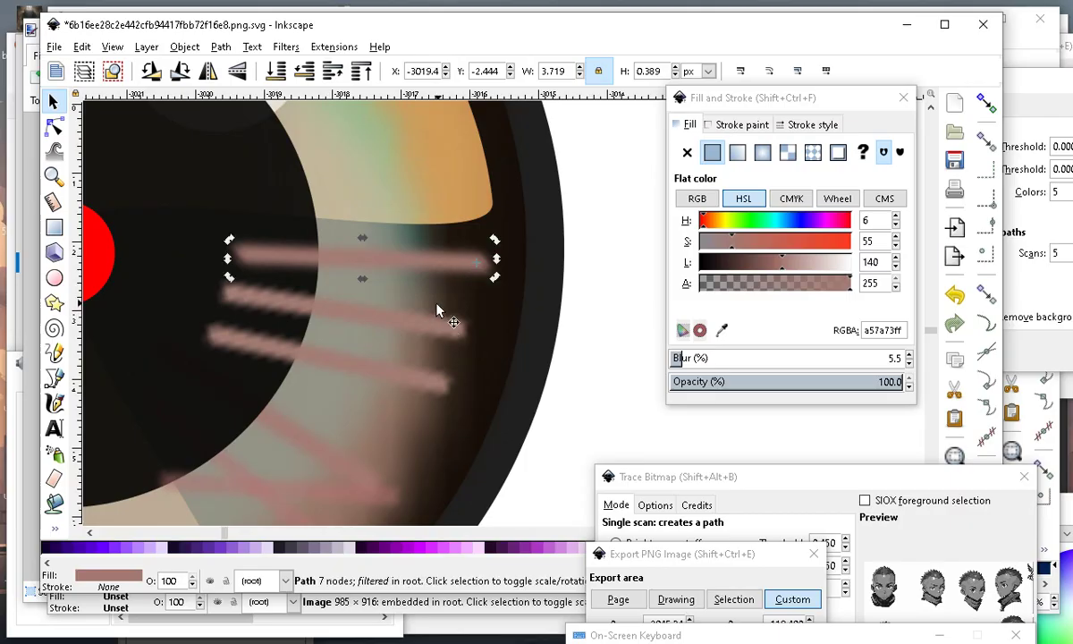
scroll(368, 301, "down", 2)
scroll(369, 301, "up", 2)
left_click(315, 284)
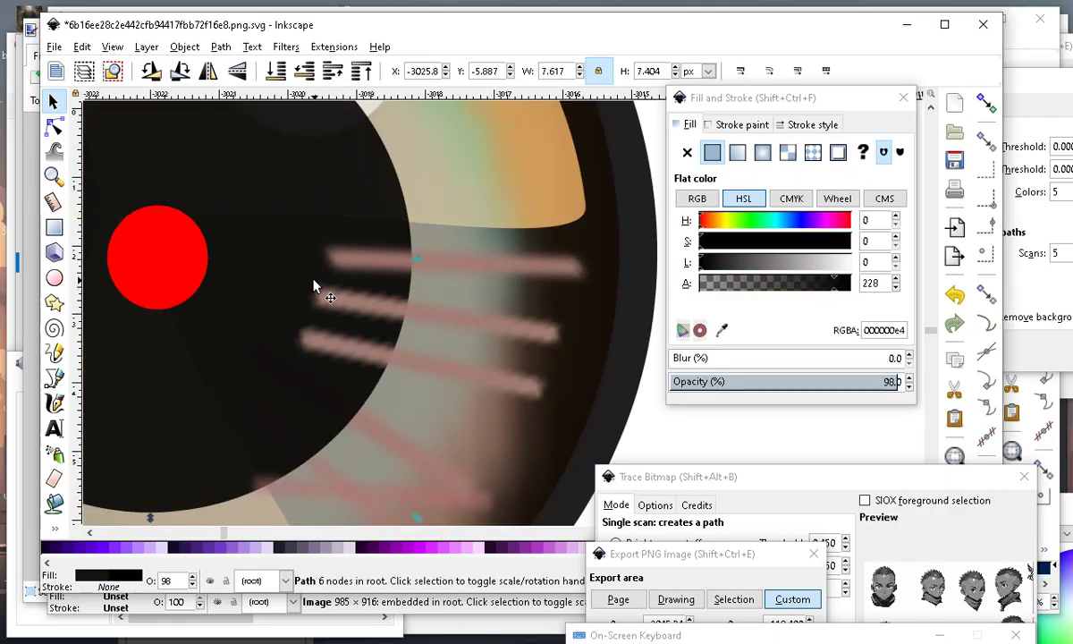
left_click(389, 268)
left_click(391, 266)
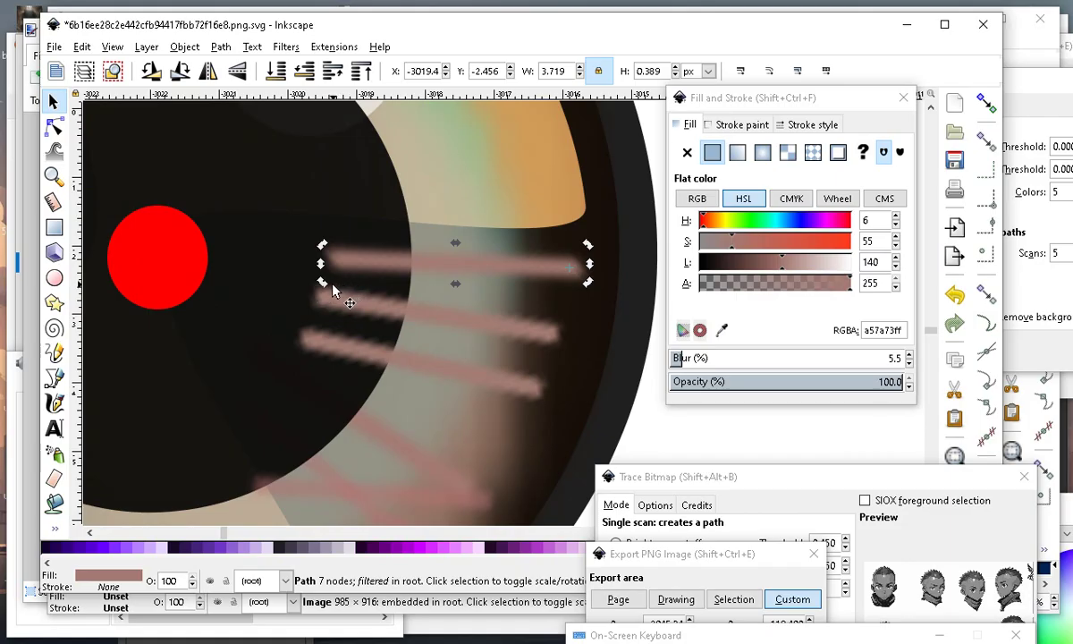
left_click_drag(322, 285, 258, 294)
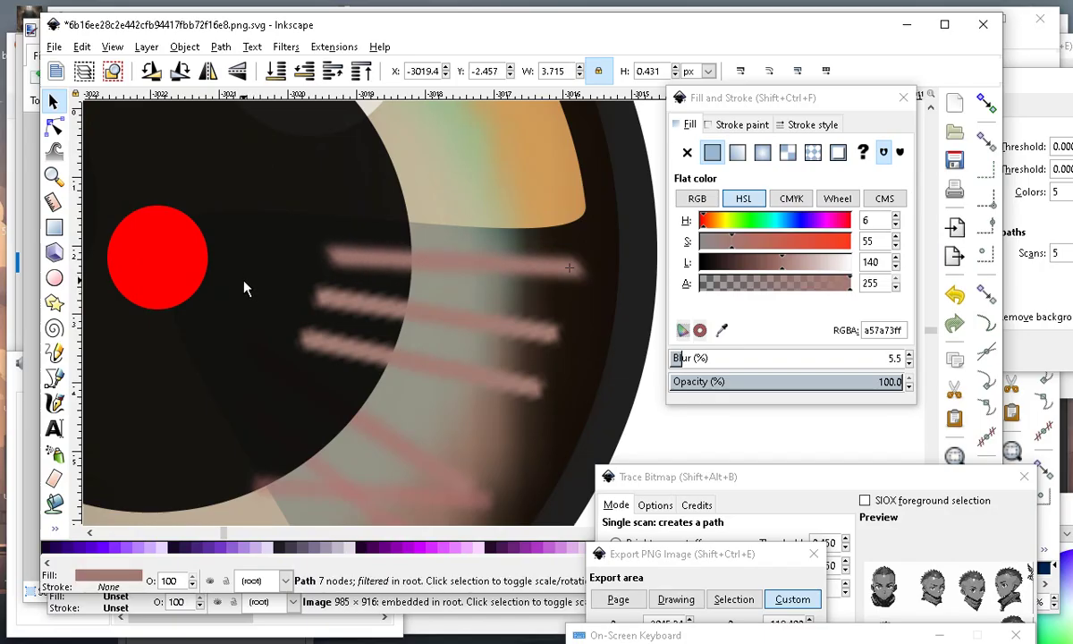
scroll(395, 349, "down", 2)
left_click(555, 427)
scroll(468, 299, "down", 3)
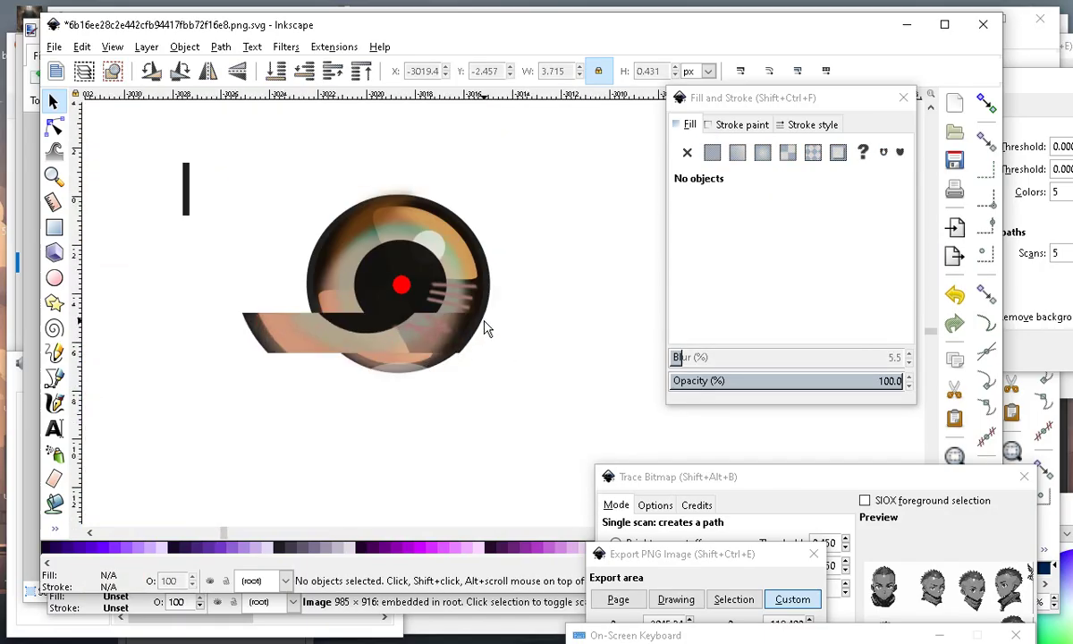
scroll(485, 324, "up", 2)
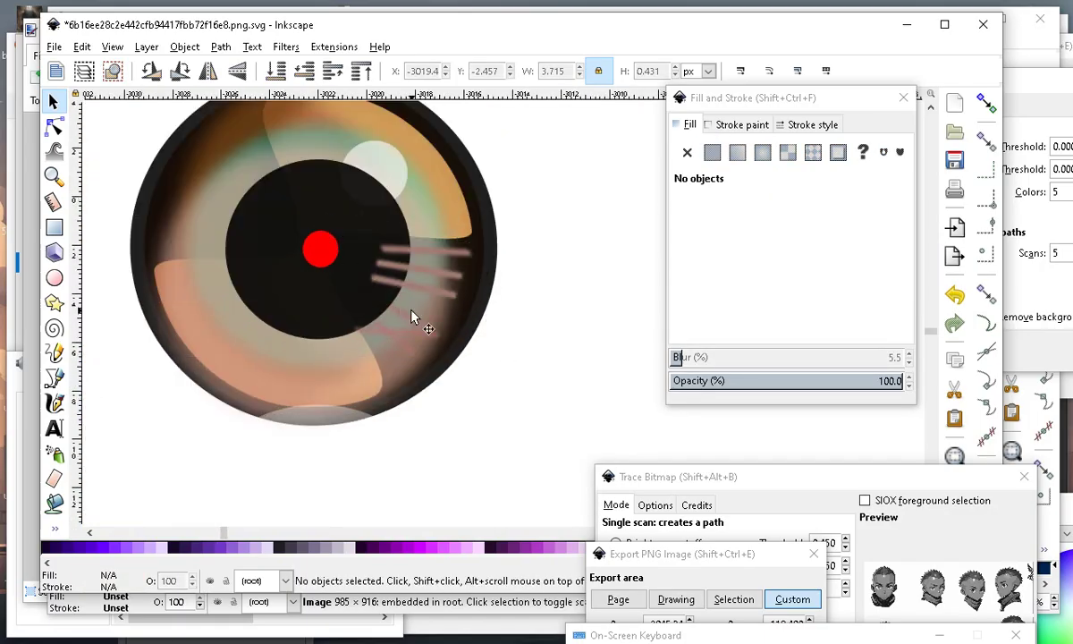
Set the saturation of the eye's tan upper-right crescent to 0 and move the pale translucent disc from below the eye onto the iris.
left_click(445, 186)
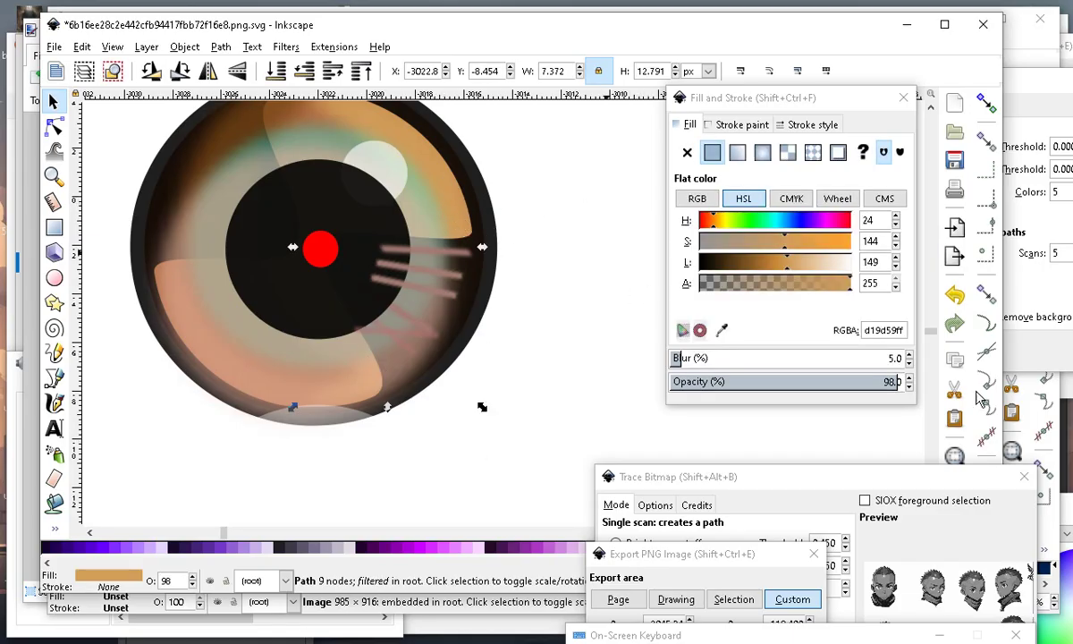
left_click_drag(722, 248, 807, 230)
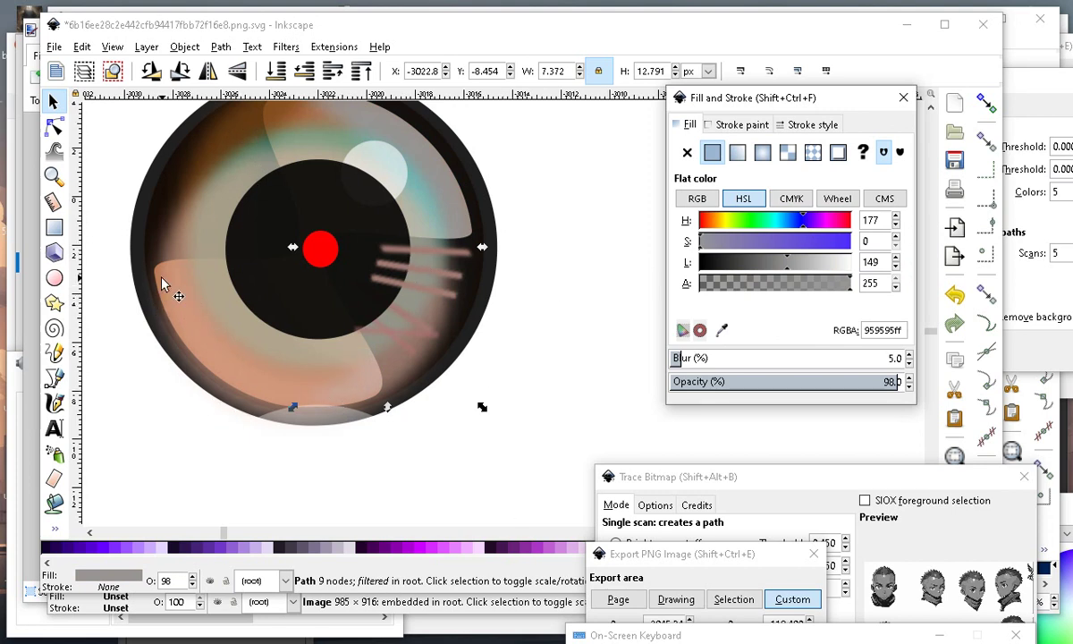
left_click(366, 485)
mouse_move(327, 458)
left_mouse_down()
mouse_move(333, 474)
mouse_move(350, 208)
mouse_move(333, 168)
mouse_move(419, 243)
left_mouse_up()
Lower the three uppermost dusty red bars in the stacking order so their inner ends sit behind the pupil.
left_click(440, 259)
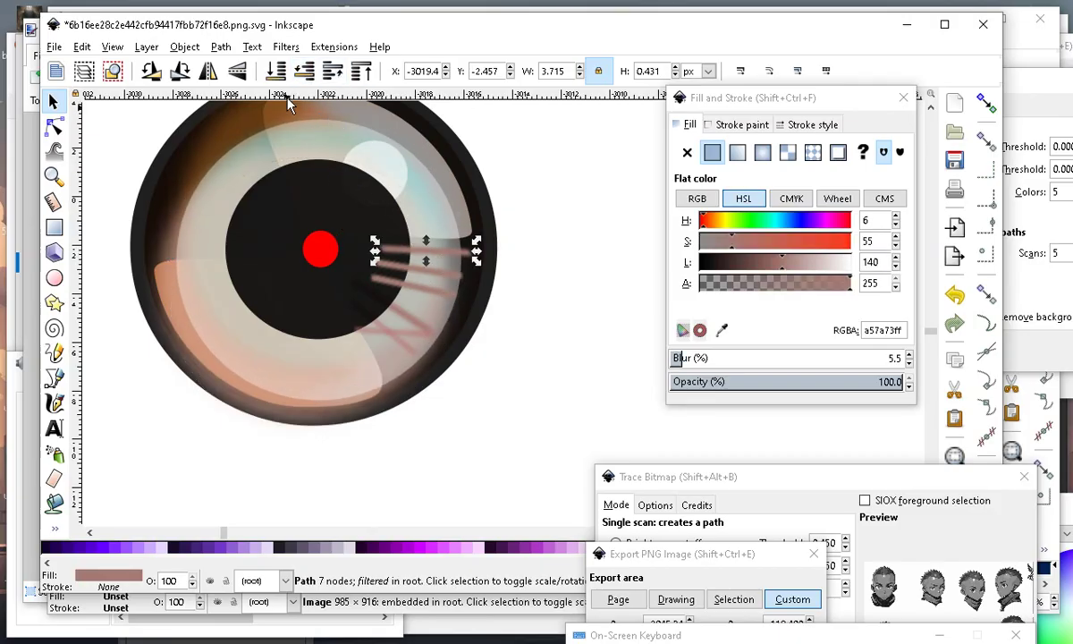
scroll(438, 252, "up", 2)
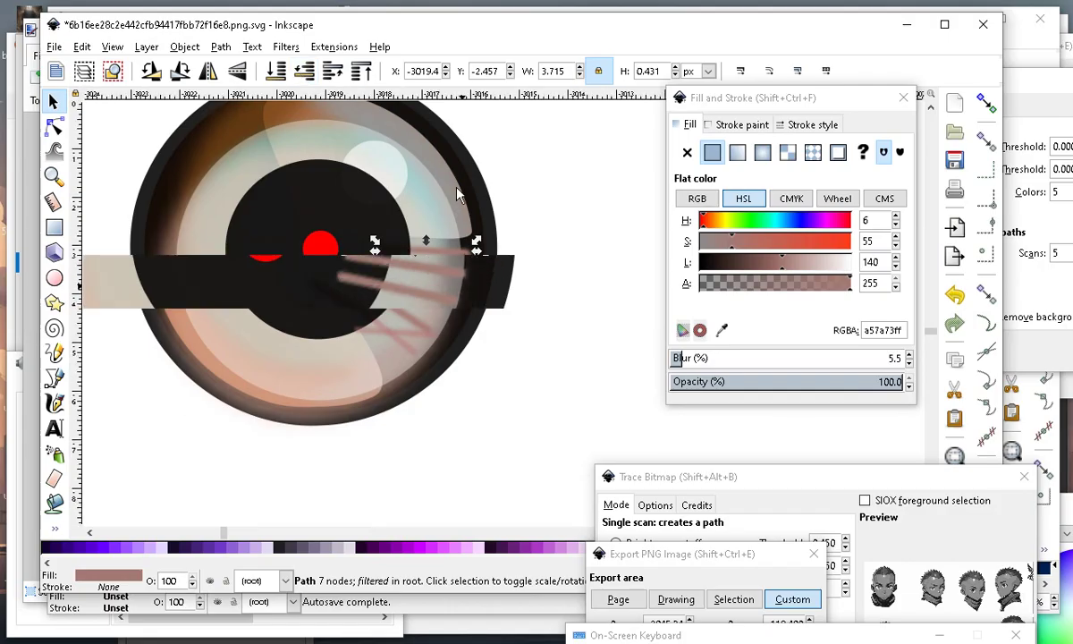
left_click(355, 253)
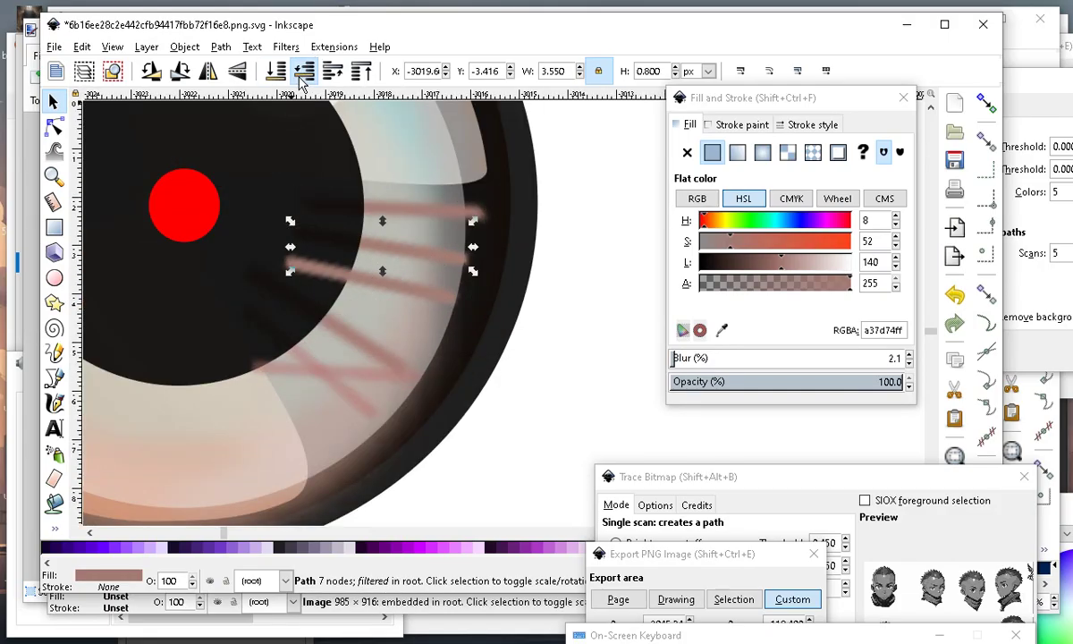
scroll(402, 288, "down", 2)
scroll(384, 289, "up", 2)
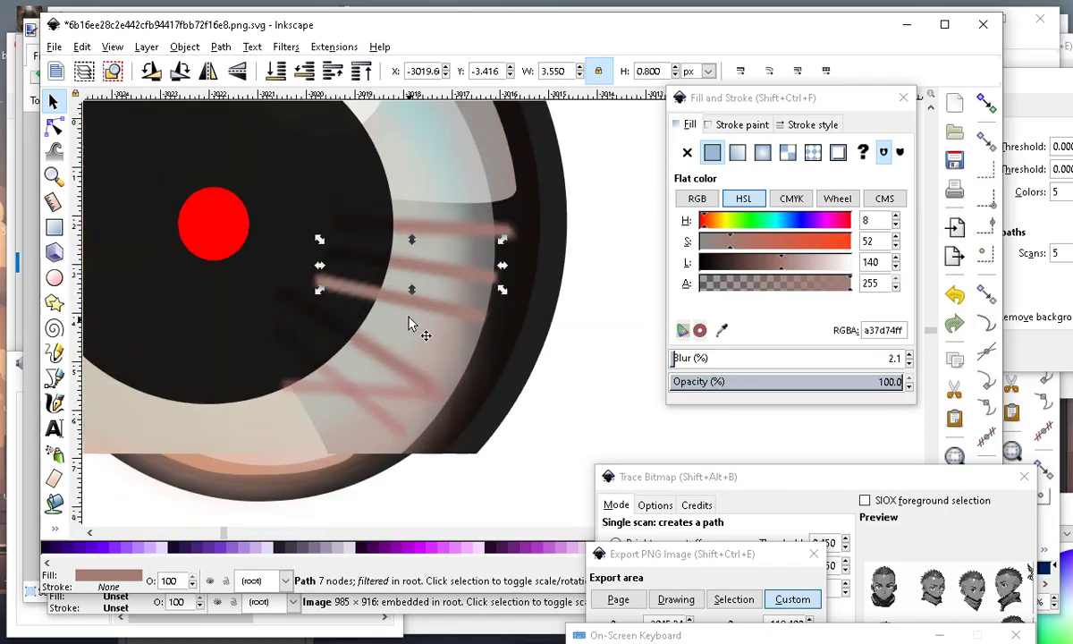
left_click(359, 290)
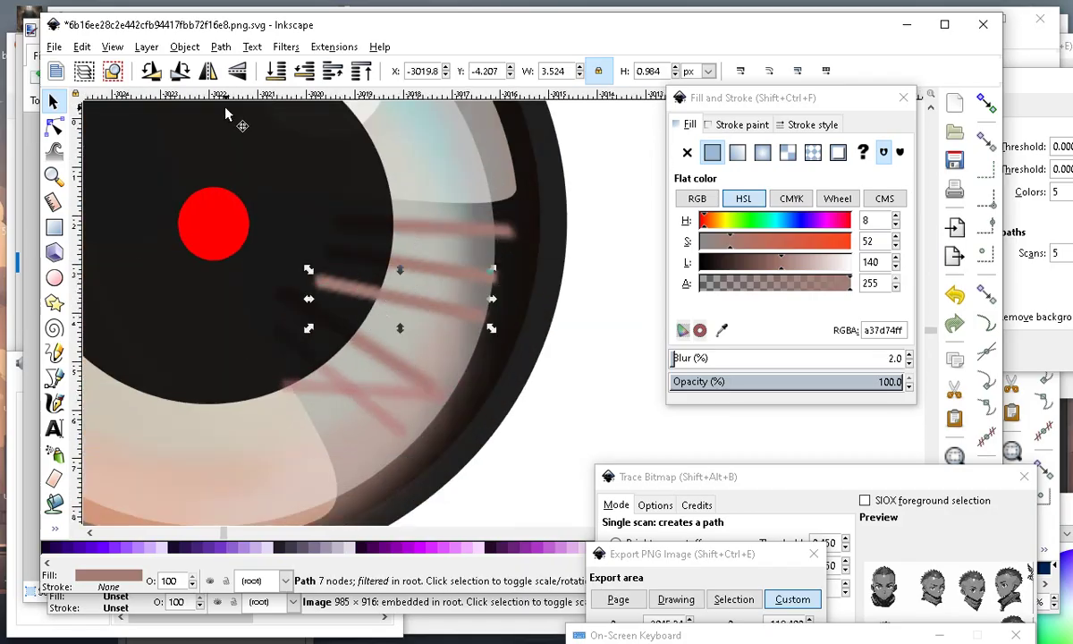
left_click(304, 76)
scroll(445, 361, "down", 2)
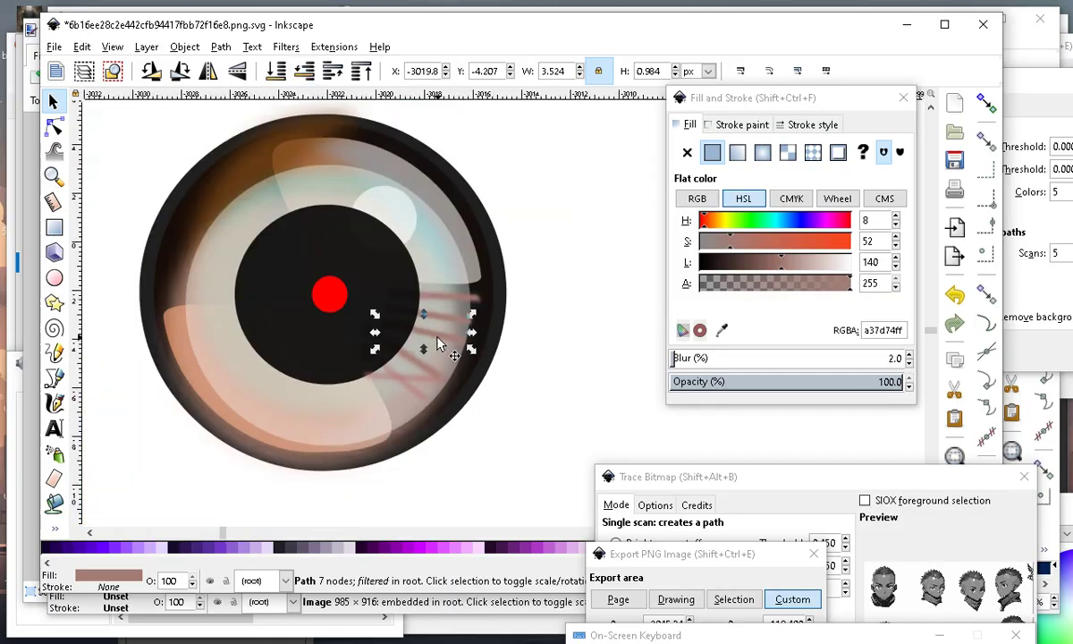
Shift the uppermost bar slightly inward, towards the red guide circle.
left_click(488, 406)
scroll(452, 366, "up", 2)
left_click(442, 226)
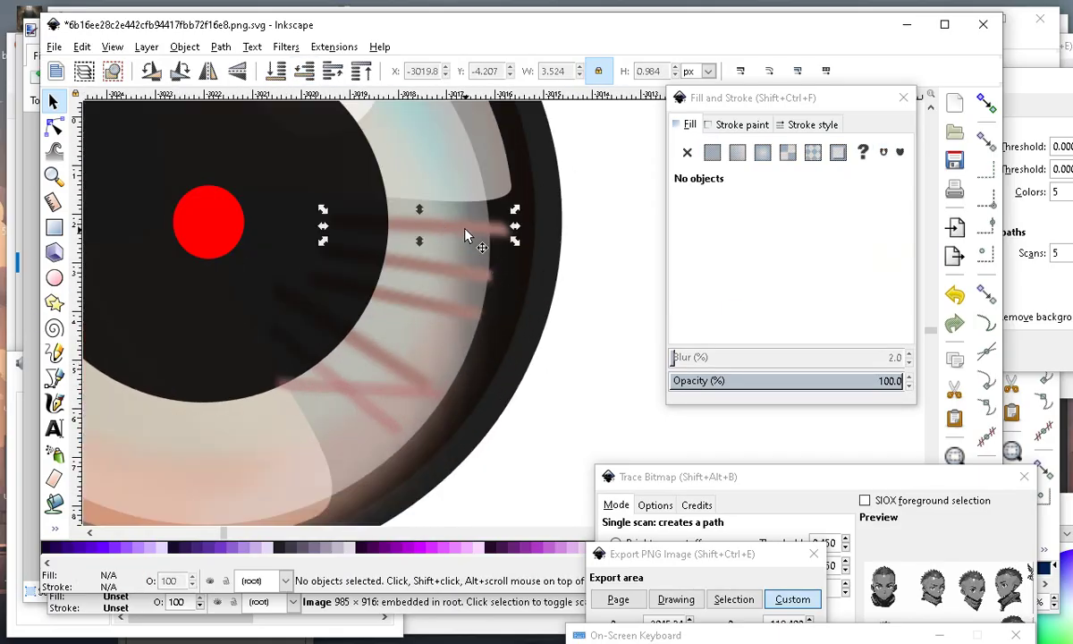
left_click(438, 236)
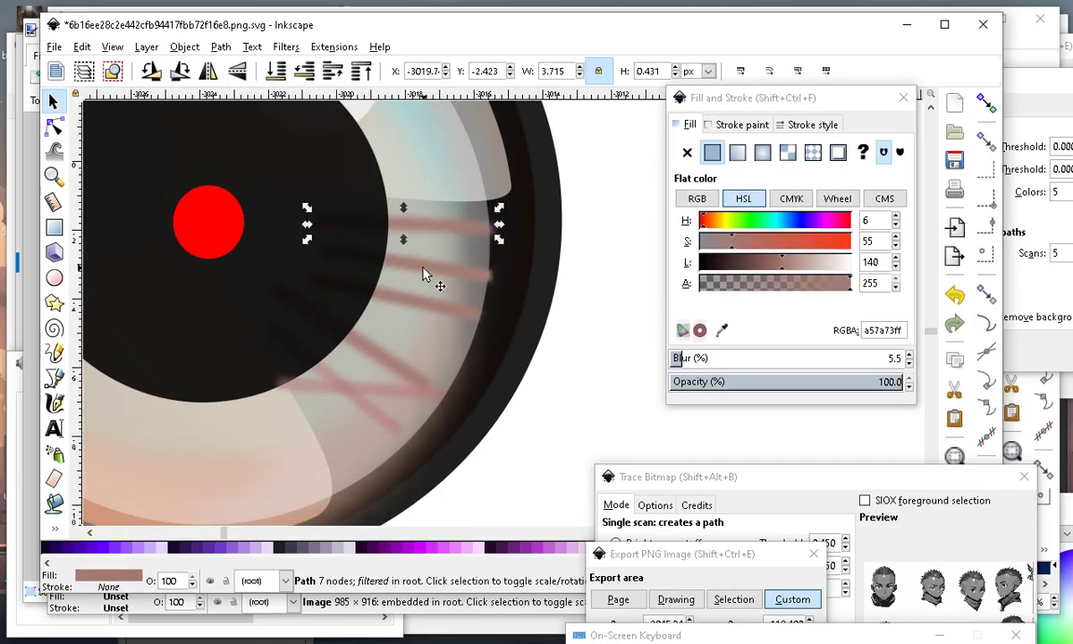
Set the third bar's rotation centre at its outer end and tilt it clockwise to about 3.49 x 1.16 px.
scroll(442, 279, "down", 4)
scroll(447, 295, "up", 3)
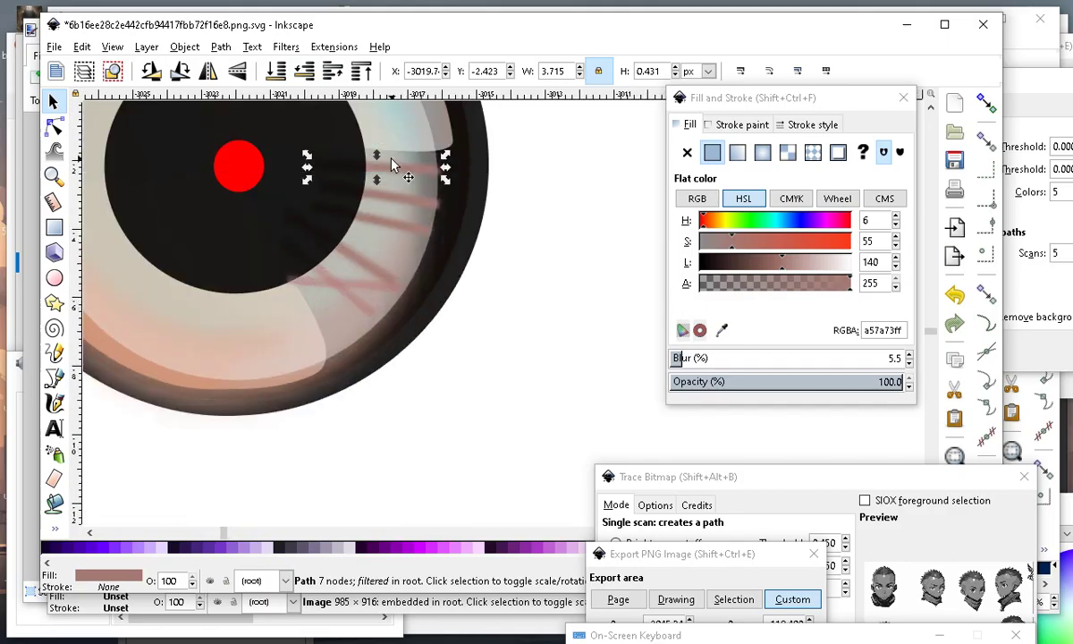
scroll(455, 230, "down", 2)
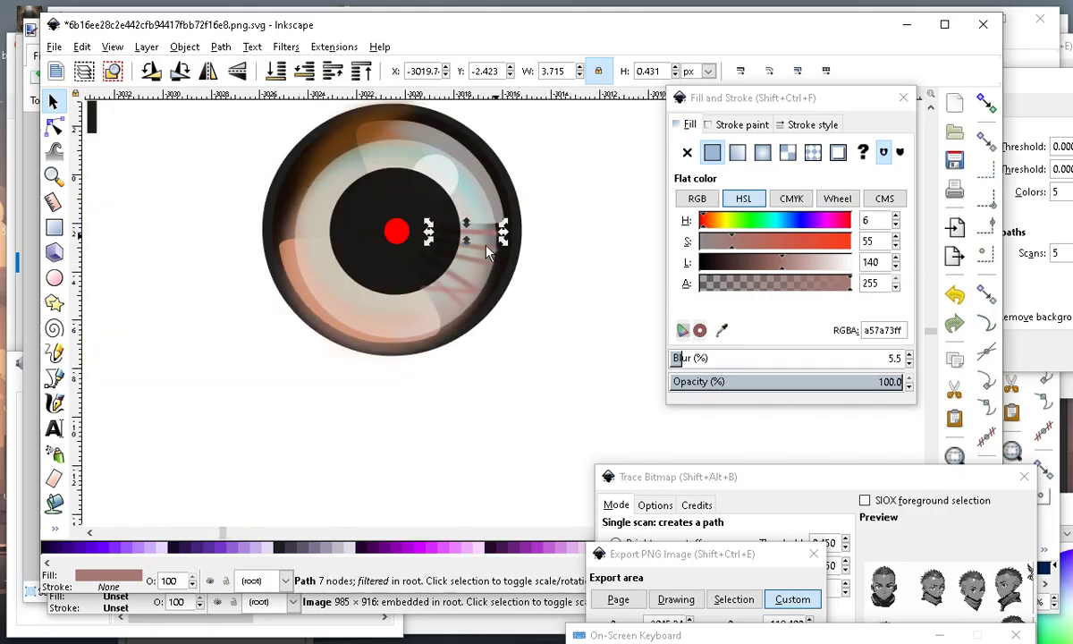
scroll(510, 251, "up", 4)
scroll(343, 305, "down", 2)
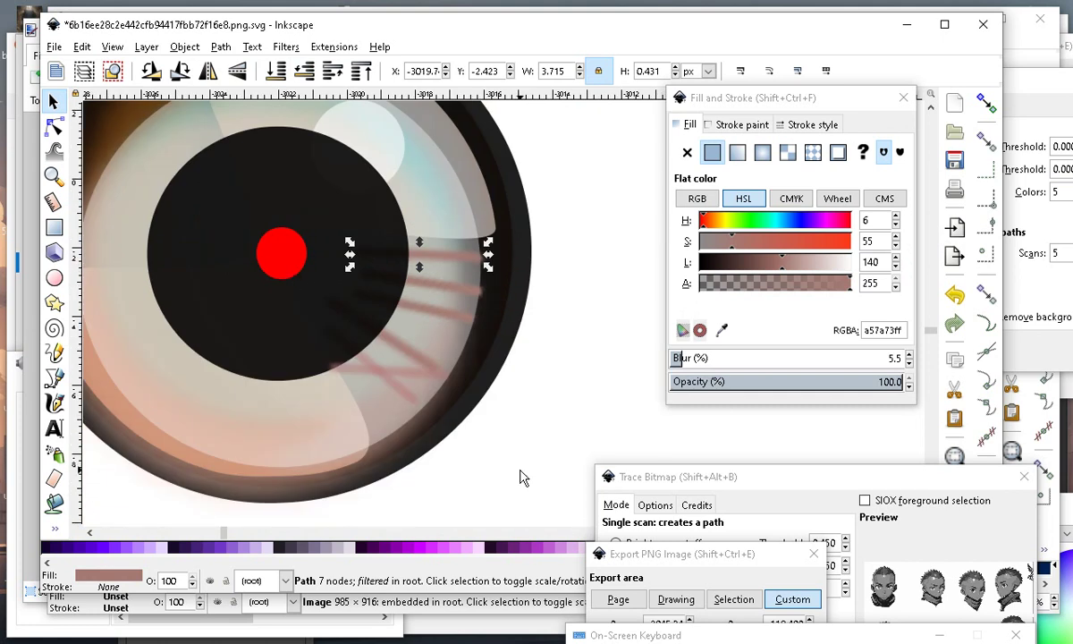
scroll(380, 348, "down", 2)
scroll(385, 347, "up", 4)
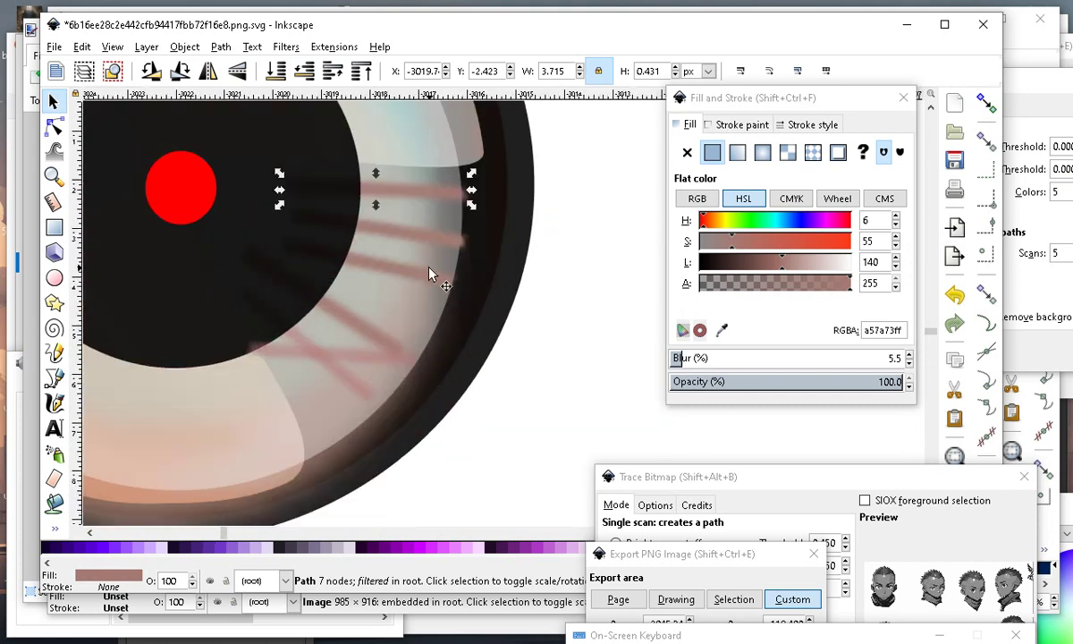
left_click(384, 273)
left_click(384, 267)
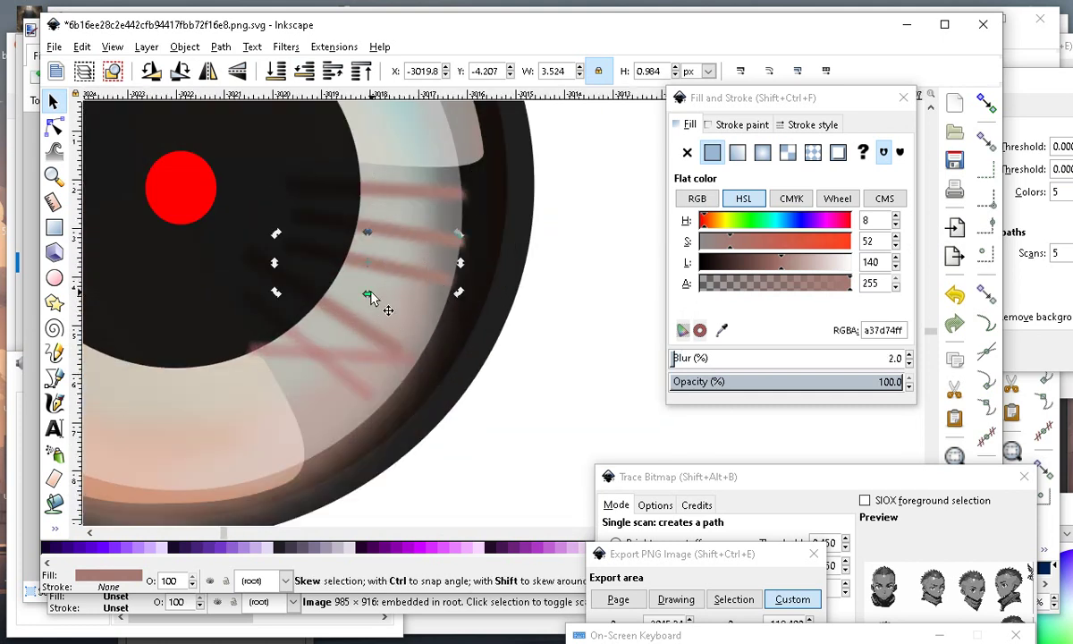
left_click_drag(366, 268, 420, 284)
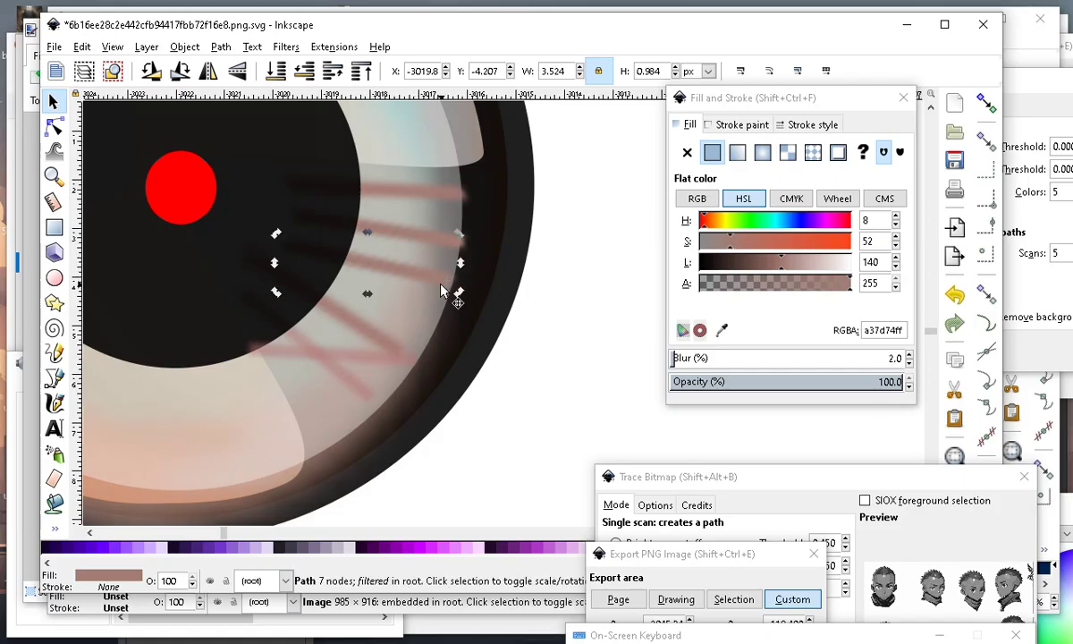
mouse_move(266, 223)
left_mouse_down()
mouse_move(282, 234)
mouse_move(265, 220)
left_mouse_up()
left_click(267, 227)
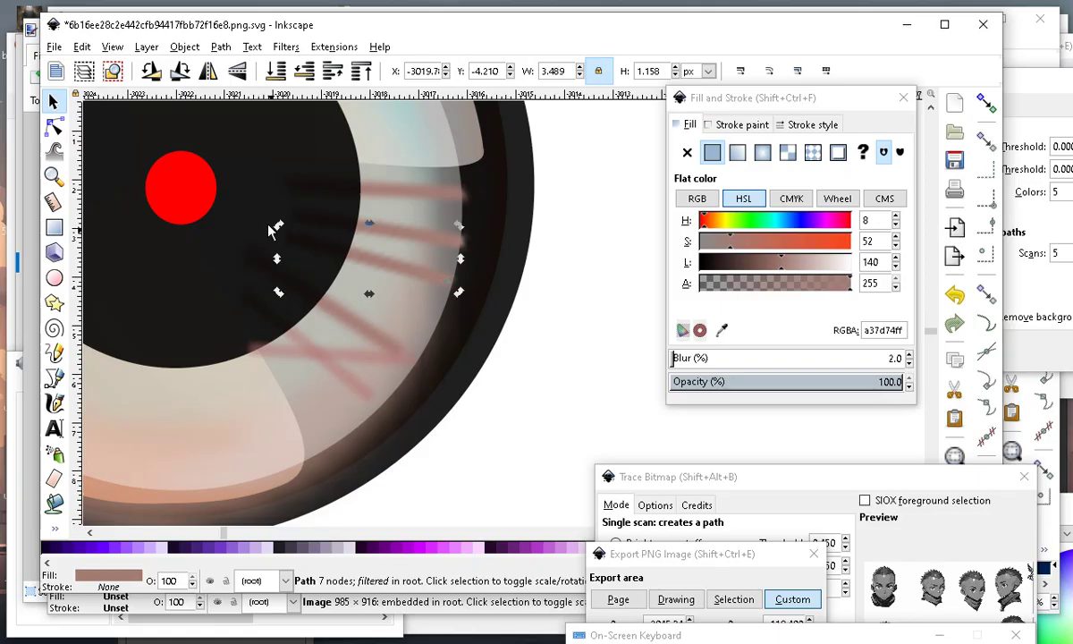
Select the fourth bar and place its rotation centre at its outer end.
scroll(365, 314, "down", 1)
scroll(335, 331, "up", 2)
left_click(397, 312)
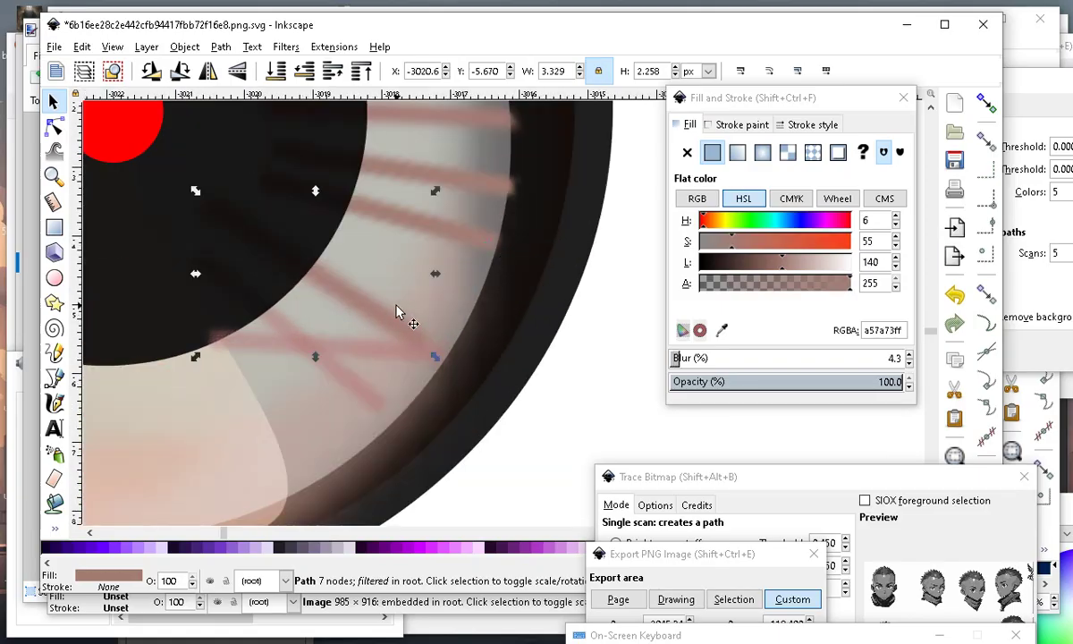
left_click(354, 306)
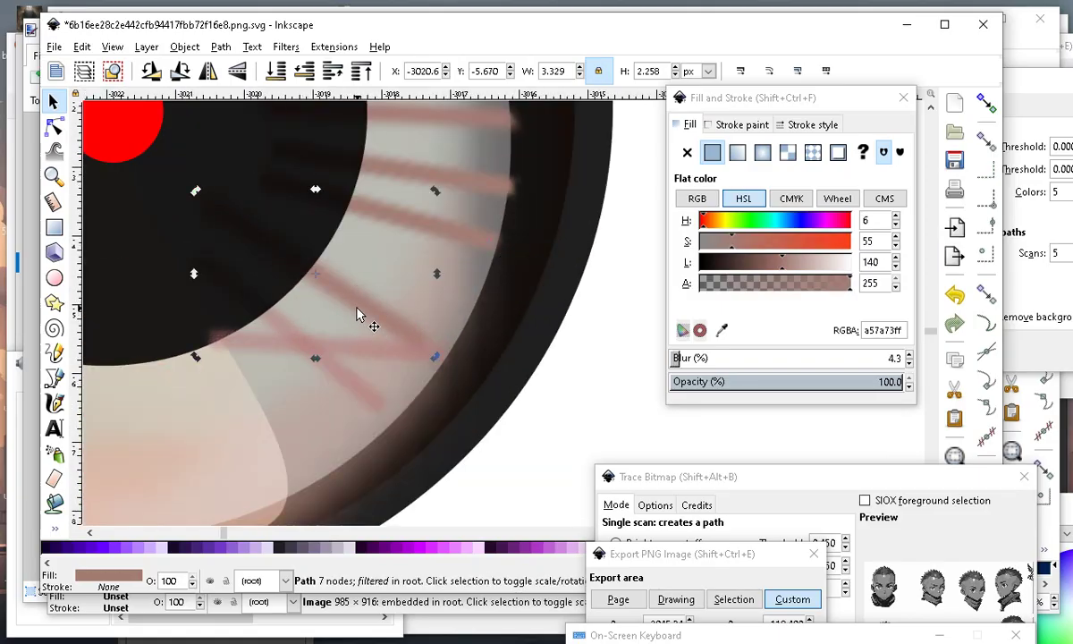
left_click_drag(321, 279, 324, 277)
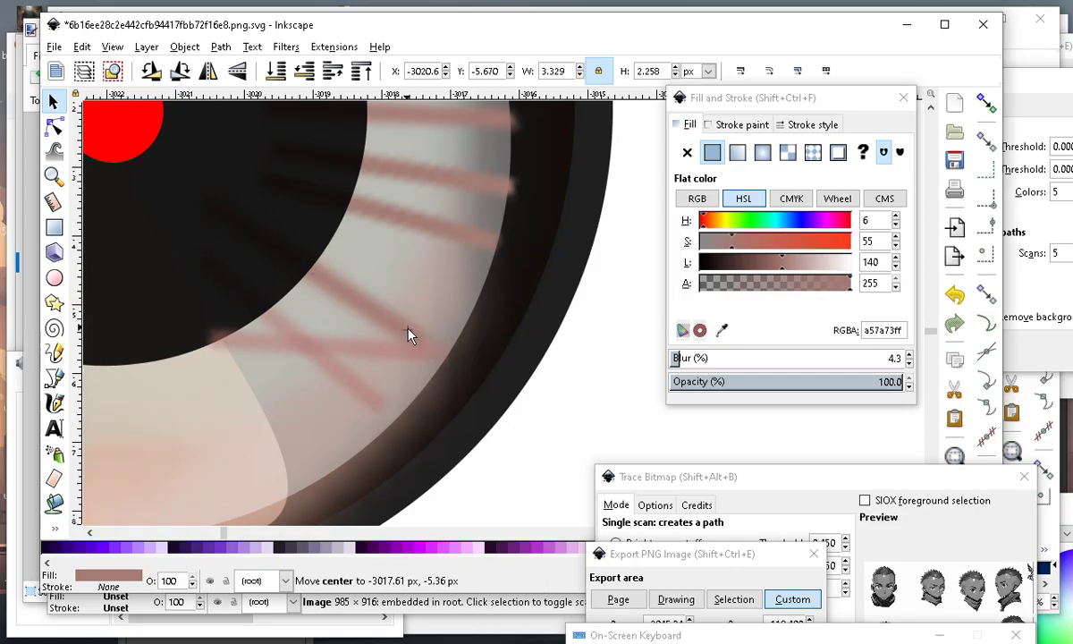
Move the fourth bar up beneath the third and rotate it towards the red circle, to about 3.69 x 1.46 px.
left_click_drag(364, 330, 392, 266)
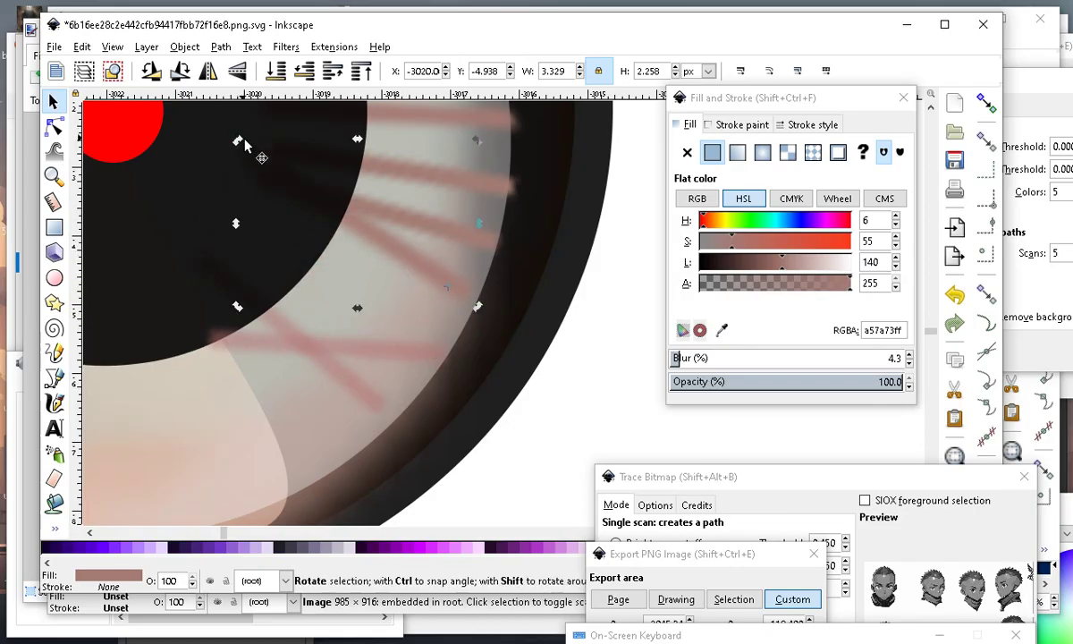
left_click_drag(230, 150, 208, 198)
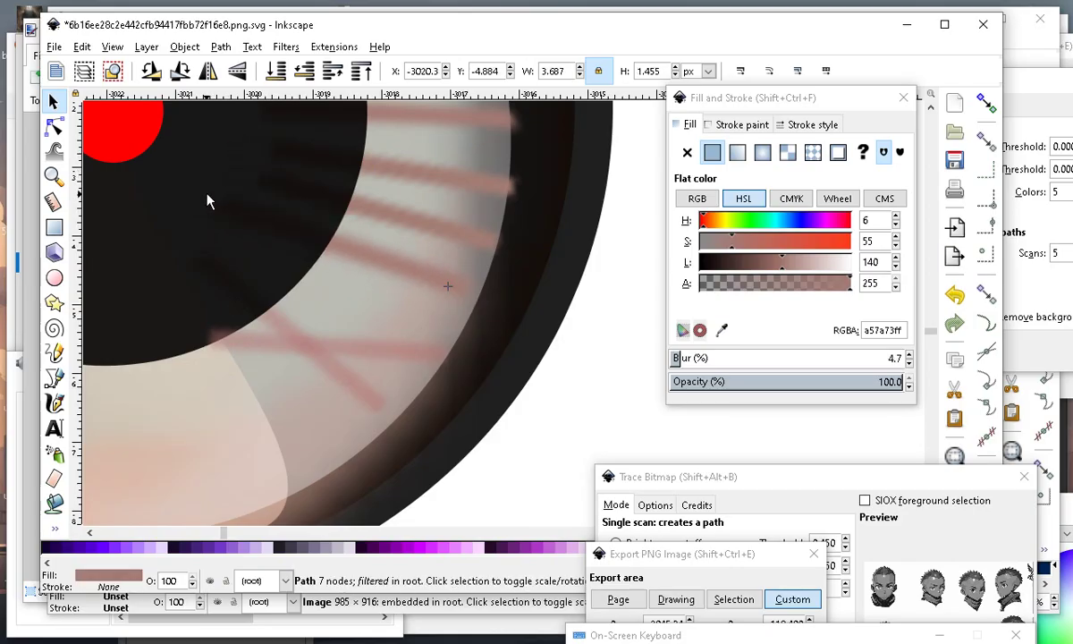
mouse_move(393, 264)
left_mouse_down()
mouse_move(381, 259)
mouse_move(388, 271)
left_mouse_up()
scroll(430, 280, "down", 2)
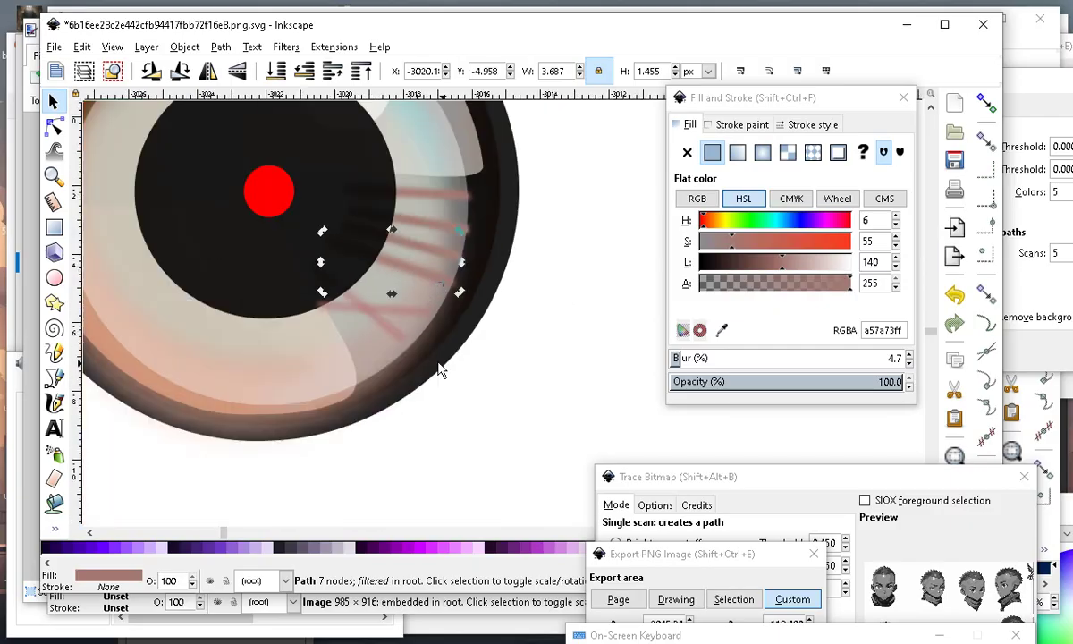
Examine the spacing and direction of the bars radiating beside the pupil.
left_click(512, 366)
scroll(474, 318, "down", 3)
scroll(435, 316, "up", 5)
left_click(432, 176)
scroll(436, 377, "down", 2)
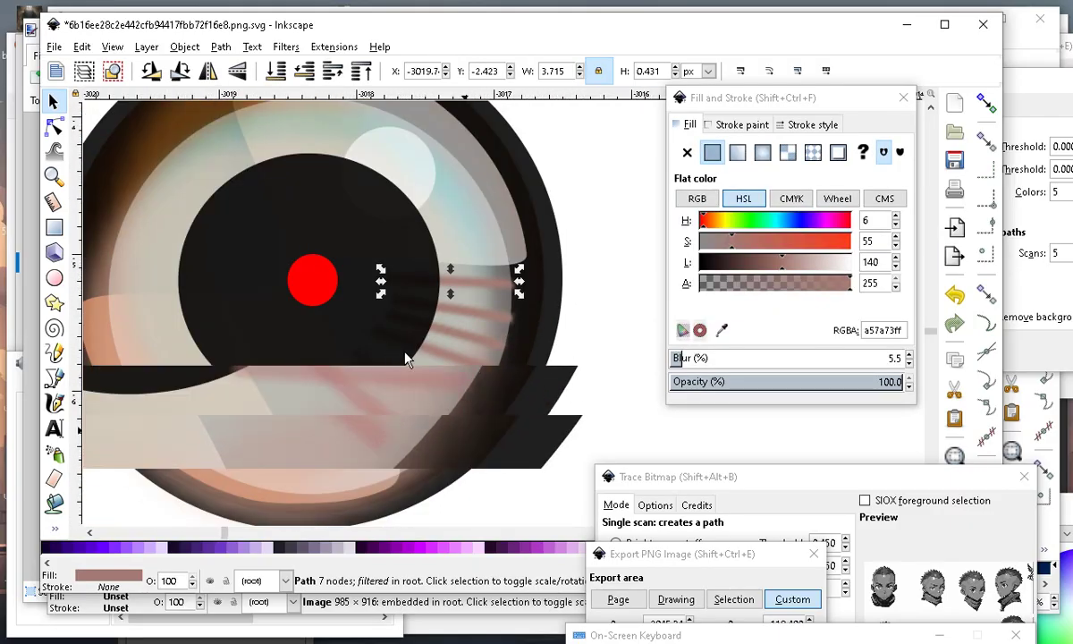
scroll(432, 257, "up", 4)
scroll(431, 375, "down", 4)
scroll(418, 355, "up", 1)
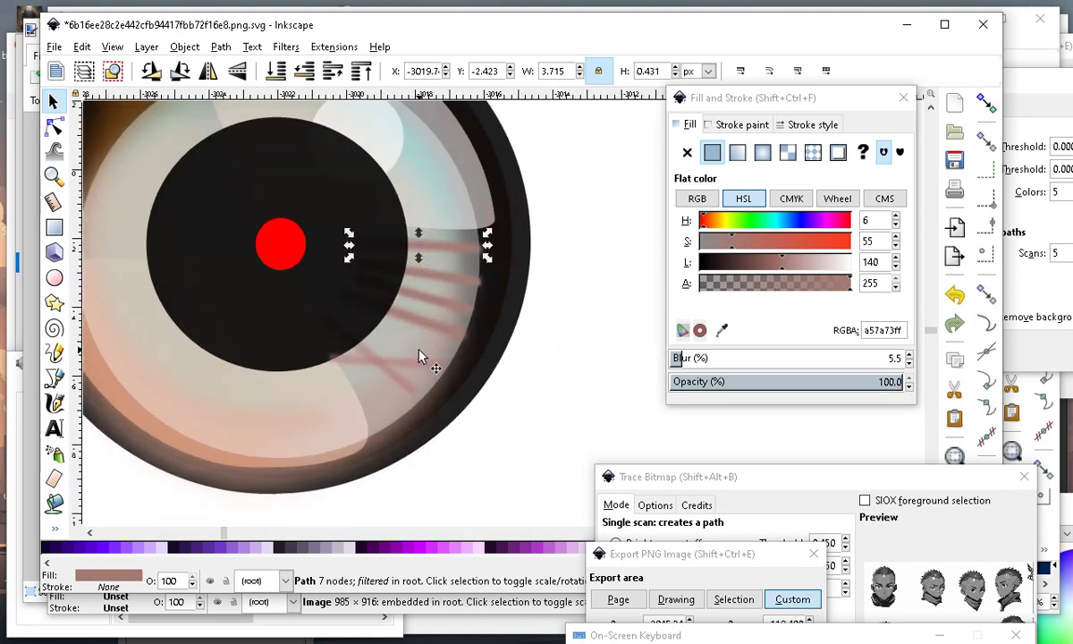
Select the nearly horizontal bar that crosses the lowest one and place its rotation centre at its outer end.
double_click(421, 363)
scroll(419, 361, "up", 2)
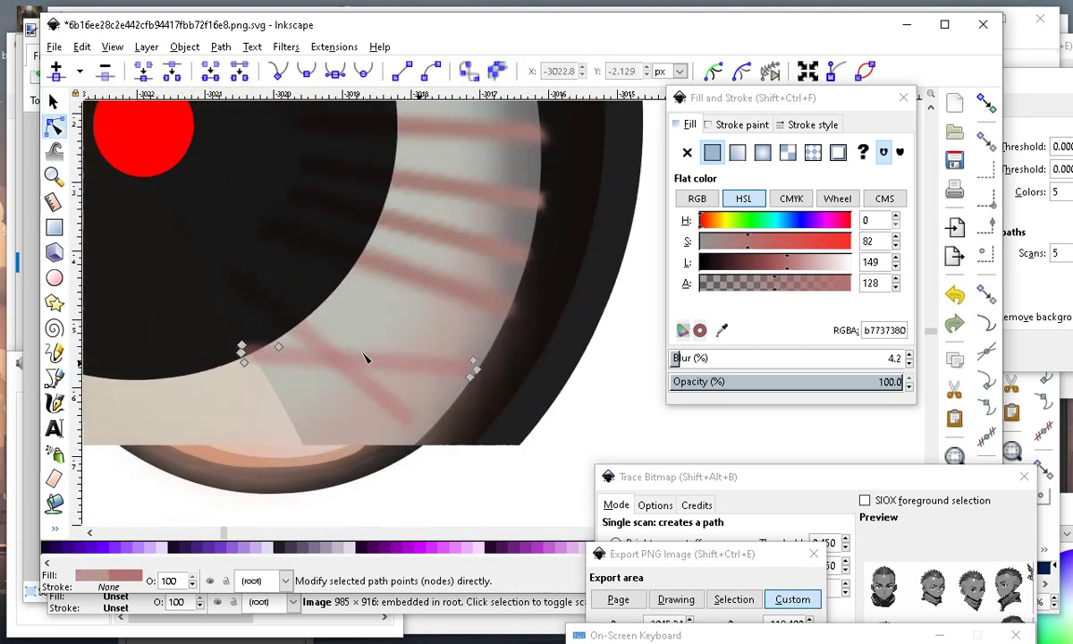
left_click(52, 102)
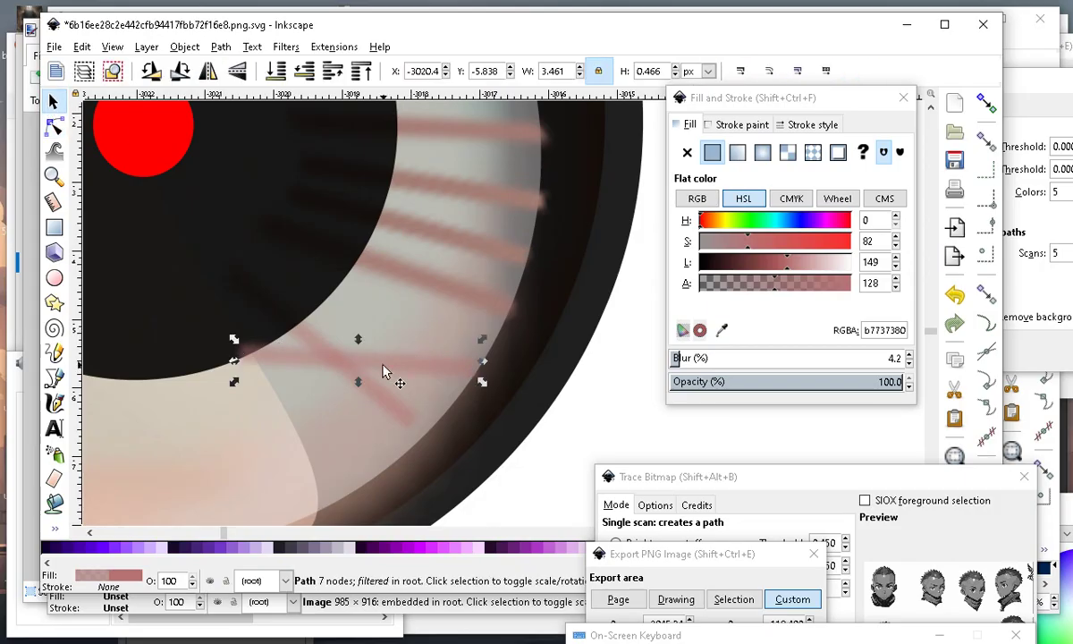
left_click_drag(358, 365, 366, 357)
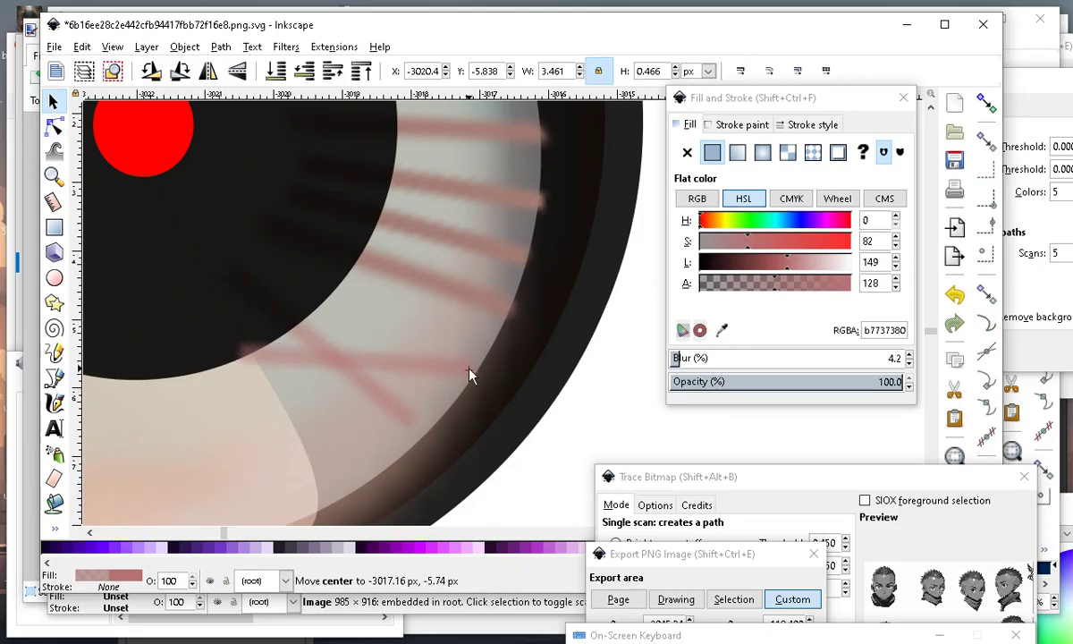
left_click_drag(469, 374, 468, 375)
Rotate the crossing bar towards the red circle to about 3.07 x 1.94 px and position it between the fourth and lowest bars.
left_click_drag(232, 345, 302, 252)
left_click_drag(397, 338, 304, 297)
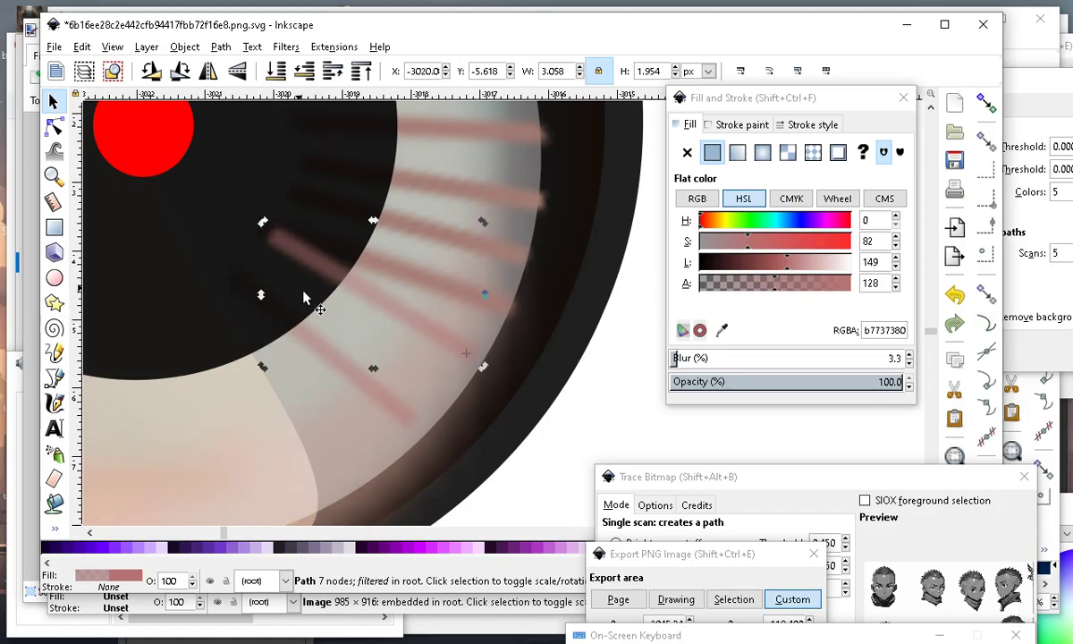
left_click_drag(262, 222, 270, 235)
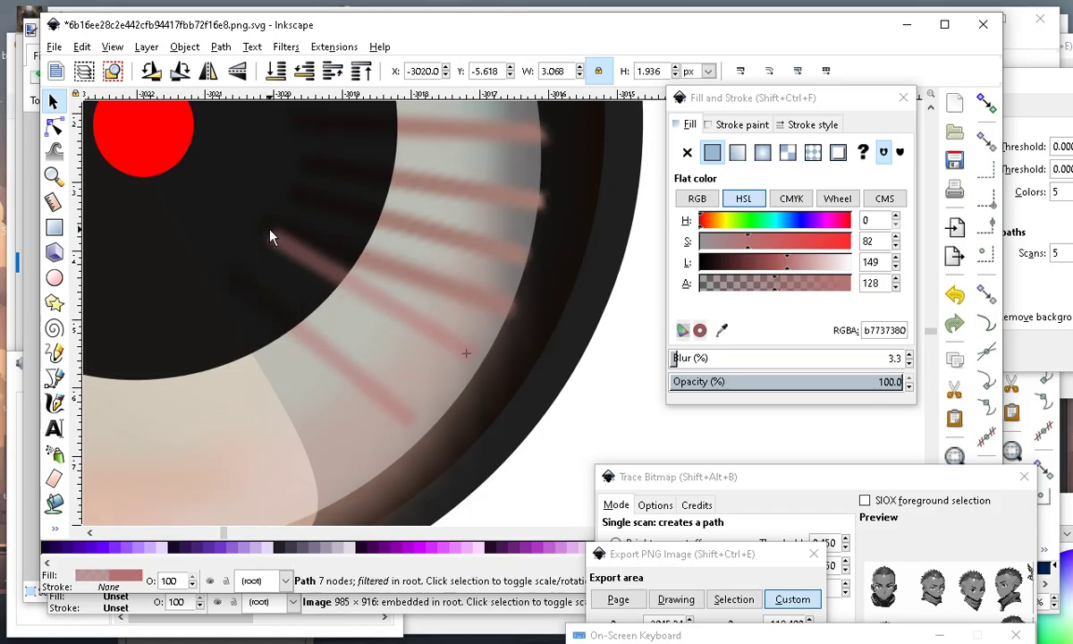
Lower the newly rotated fifth bar in the stacking order so its inner end sits behind the pupil.
scroll(460, 416, "down", 4)
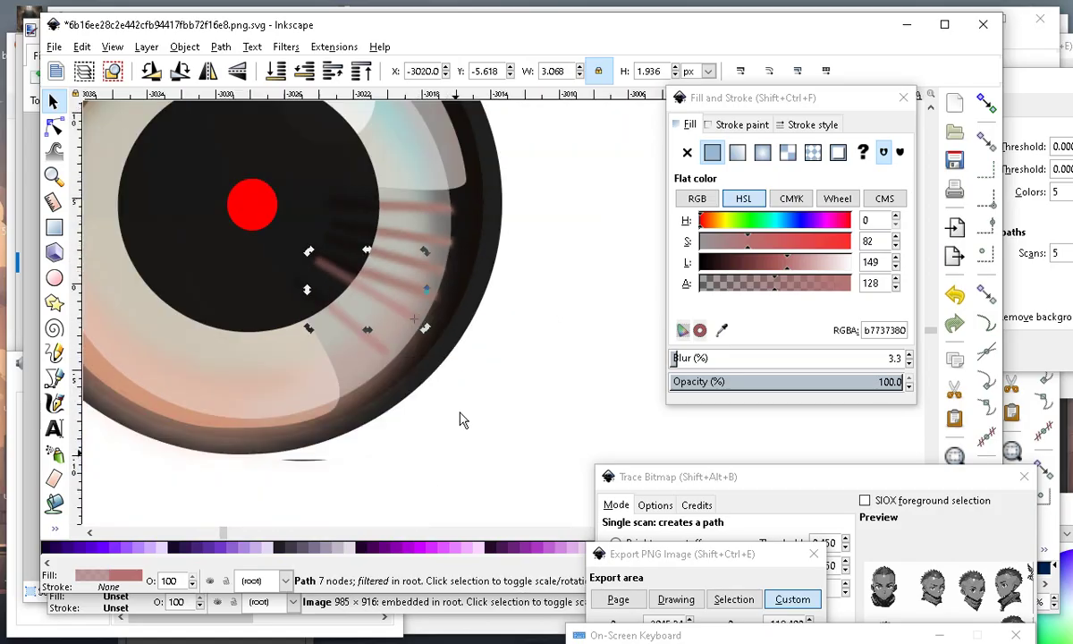
left_click(465, 460)
scroll(532, 509, "up", 1)
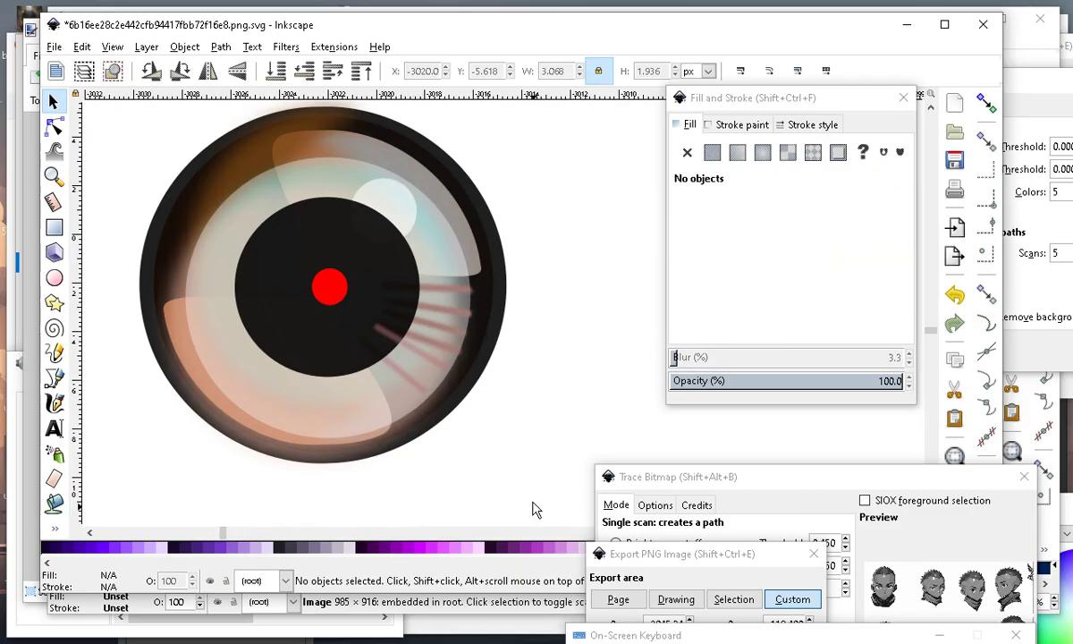
left_click(424, 364)
left_click(305, 71)
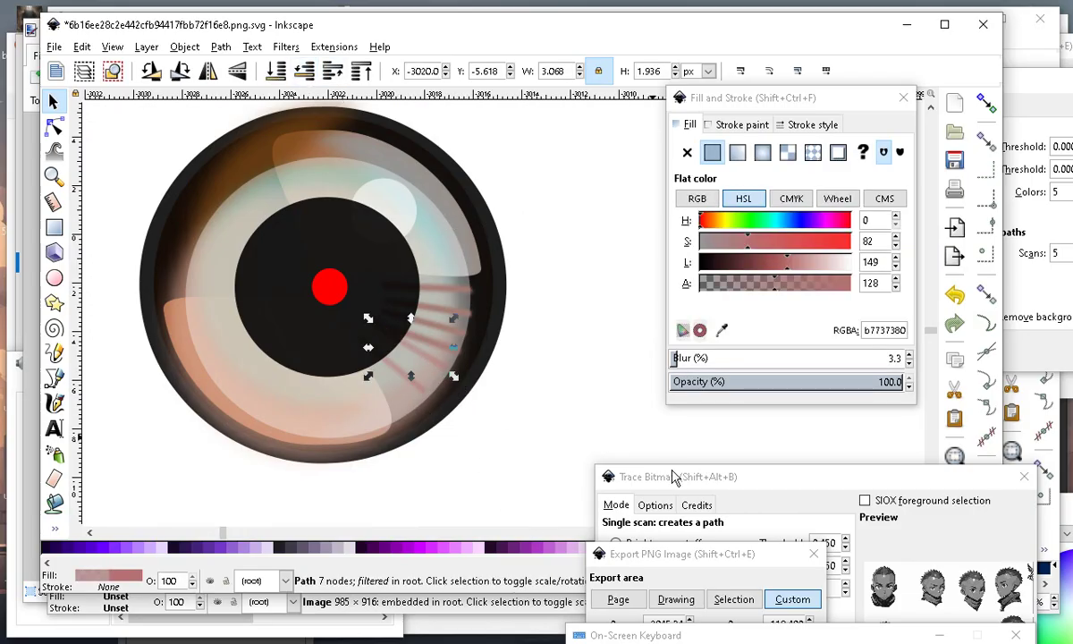
Lower the second radiating bar from the top by one level in the stacking order.
scroll(472, 279, "down", 1)
left_click(498, 321)
scroll(444, 351, "up", 3)
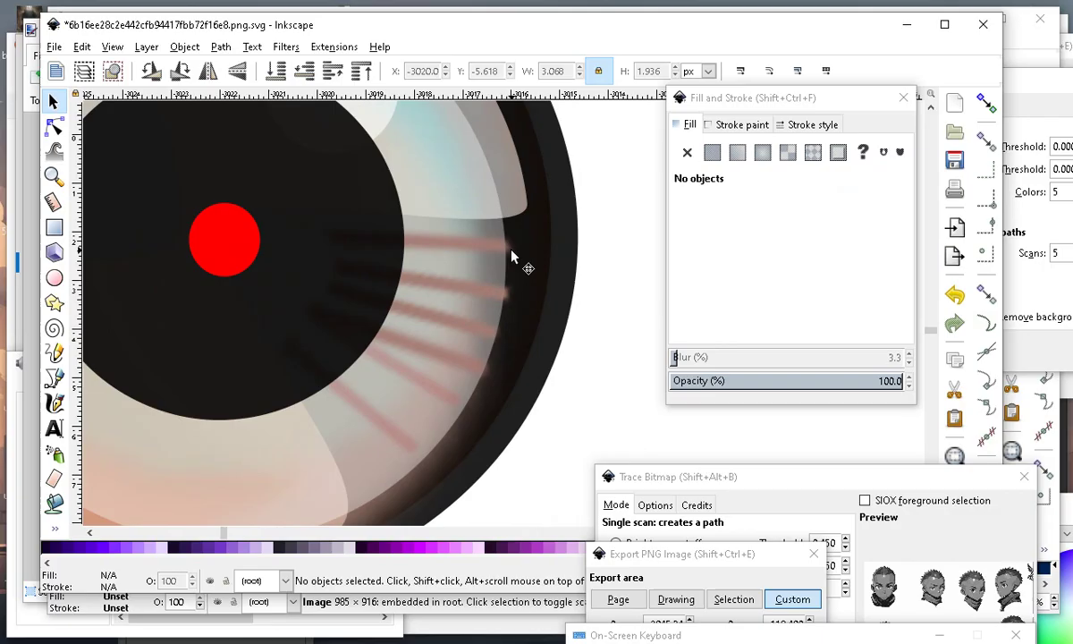
left_click(472, 253)
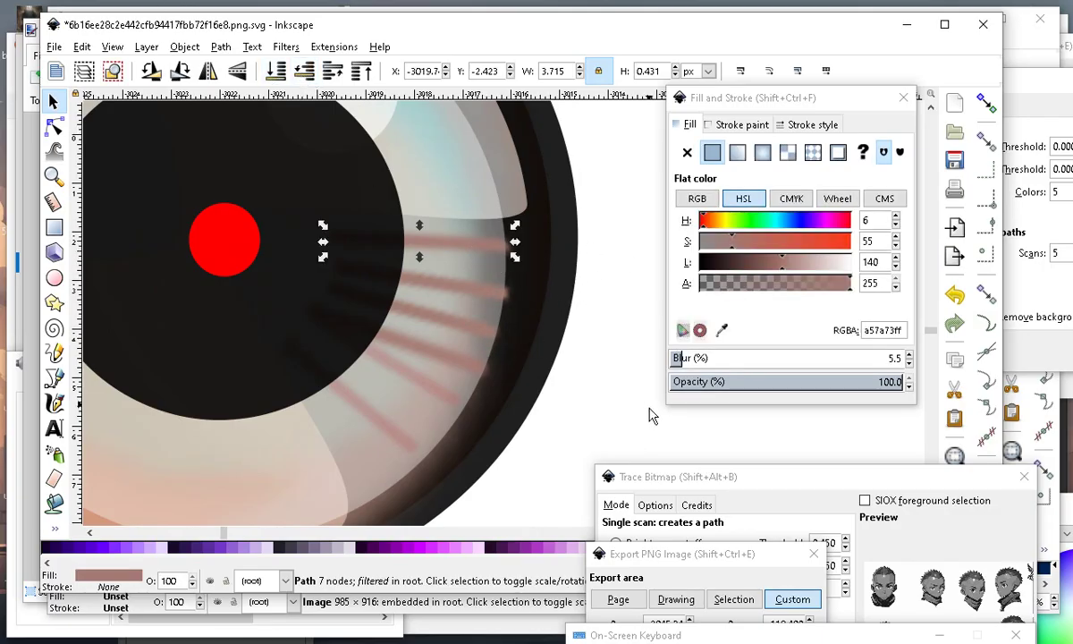
left_click(478, 295)
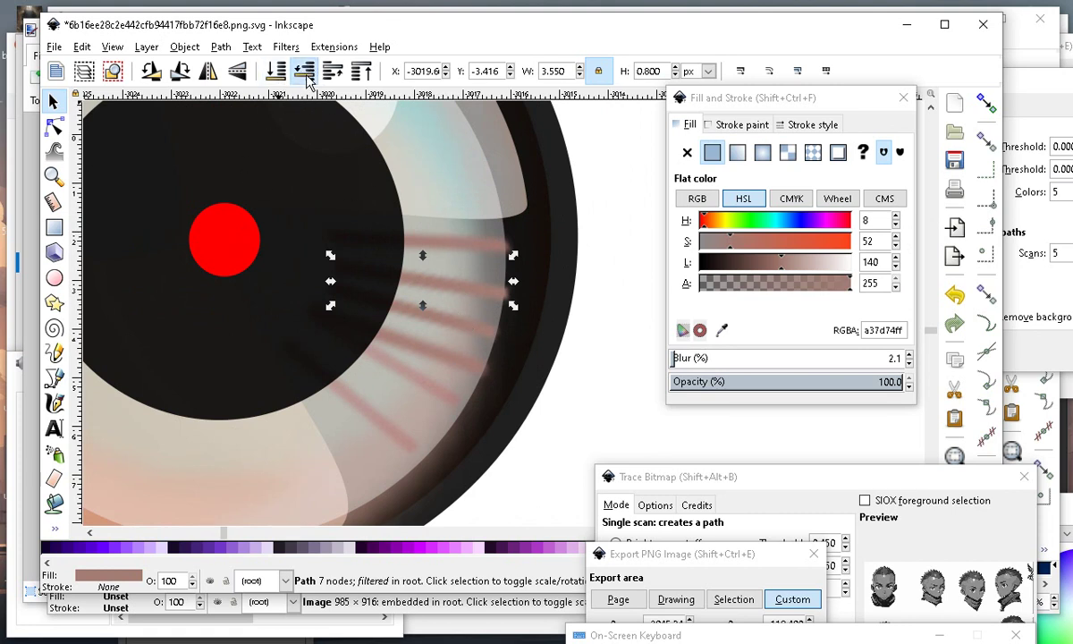
scroll(531, 421, "down", 1, "ctrl")
left_click(540, 433)
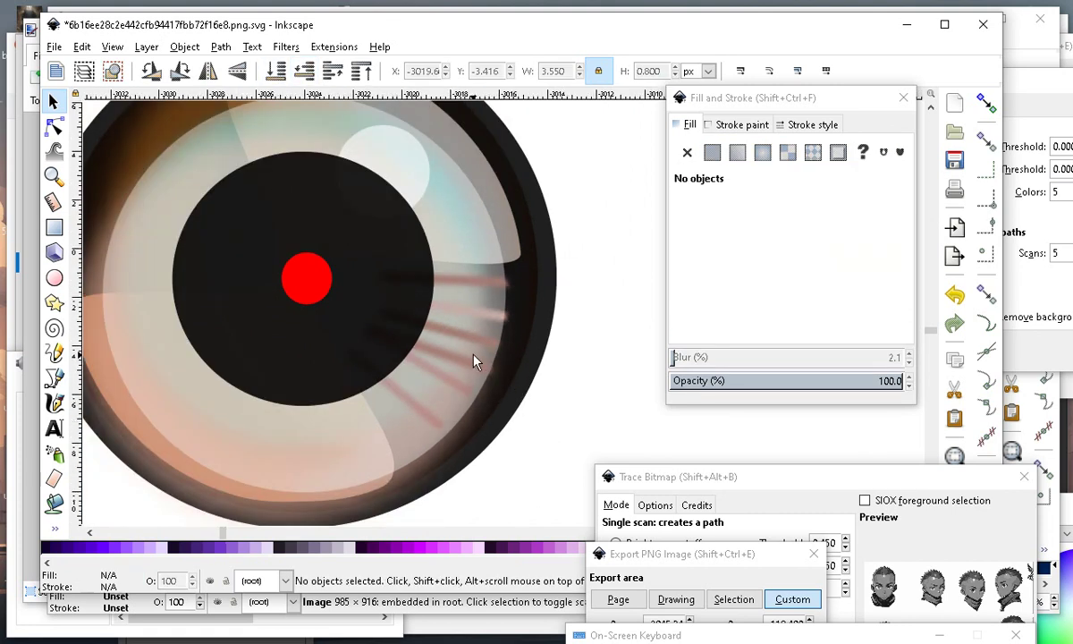
Lower the third bar from the top by one level in the stacking order.
scroll(491, 364, "down", 3, "ctrl")
scroll(448, 360, "up", 5, "ctrl")
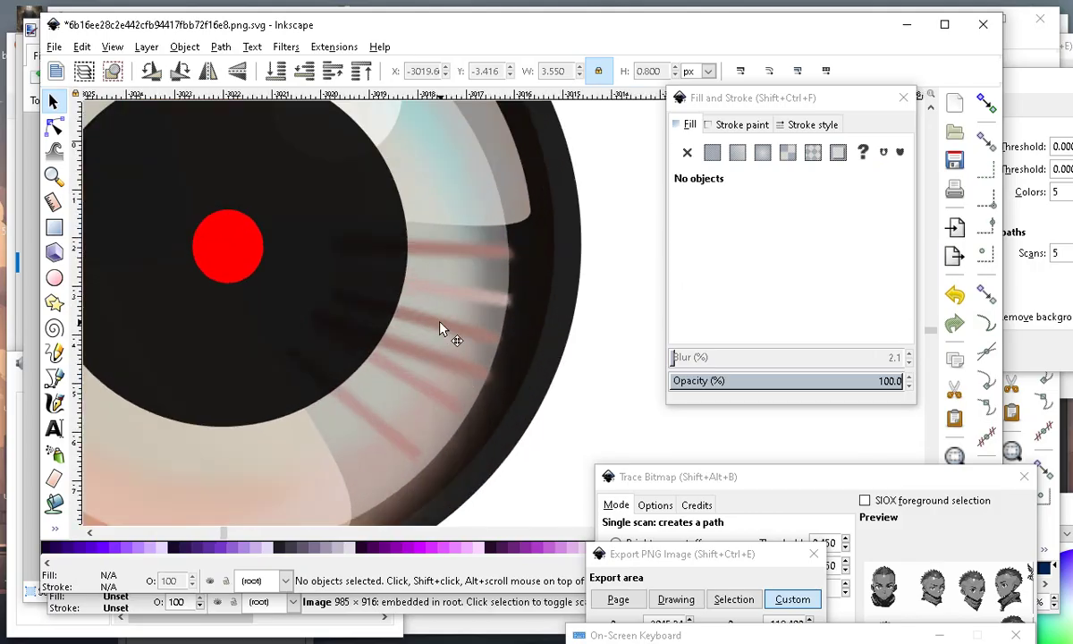
left_click(443, 329)
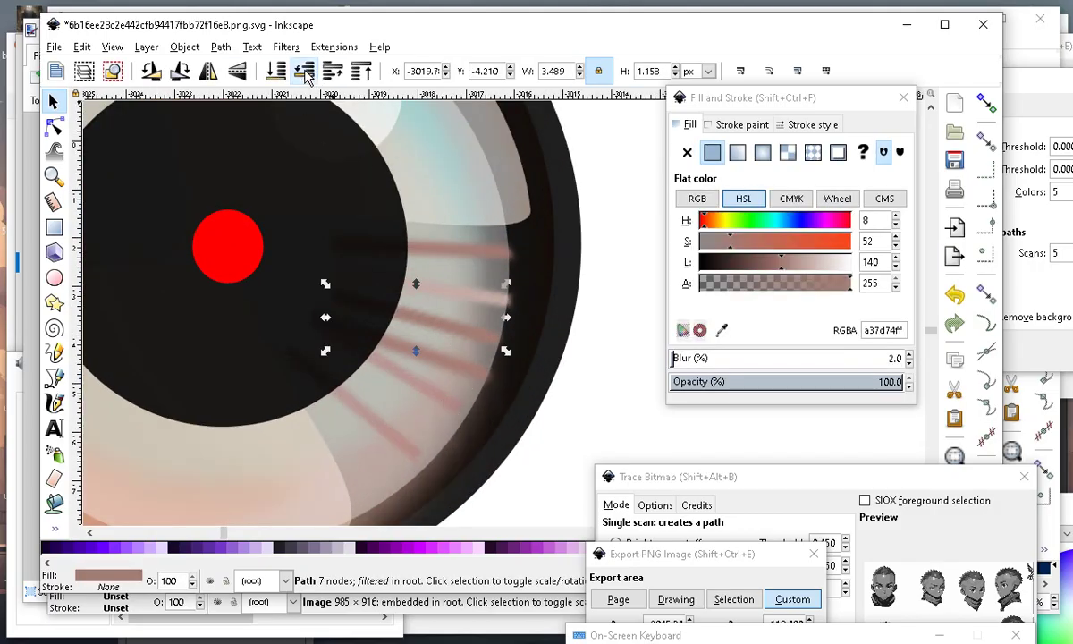
scroll(544, 350, "down", 2, "ctrl")
left_click(548, 407)
scroll(536, 400, "down", 2, "ctrl")
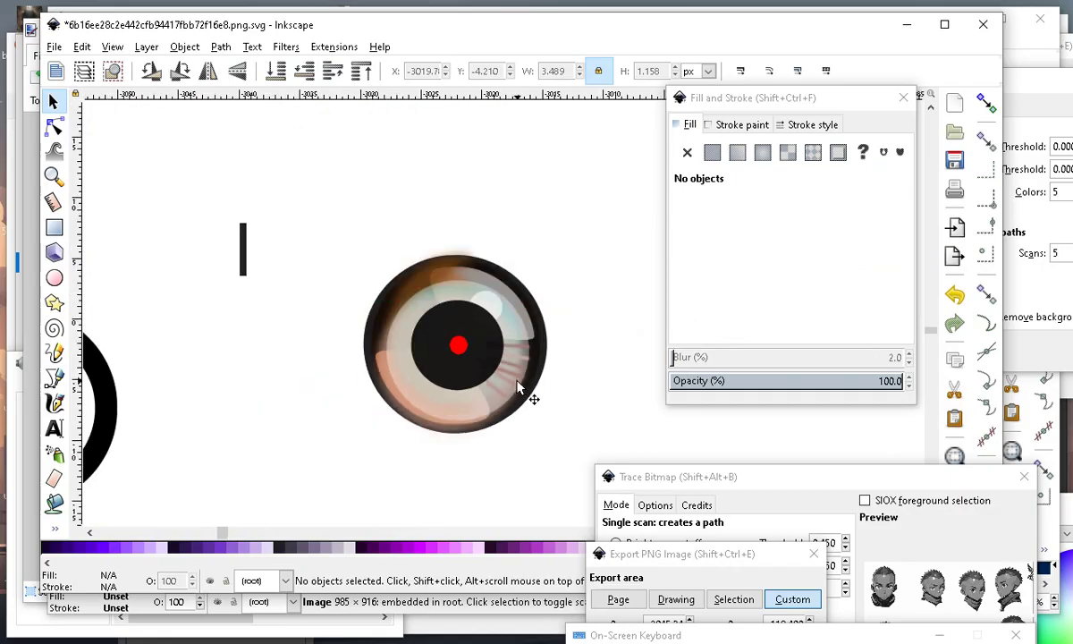
Lighten the third bar's flat fill to a lightness of about 203.
scroll(522, 391, "up", 4, "ctrl")
left_click(509, 338)
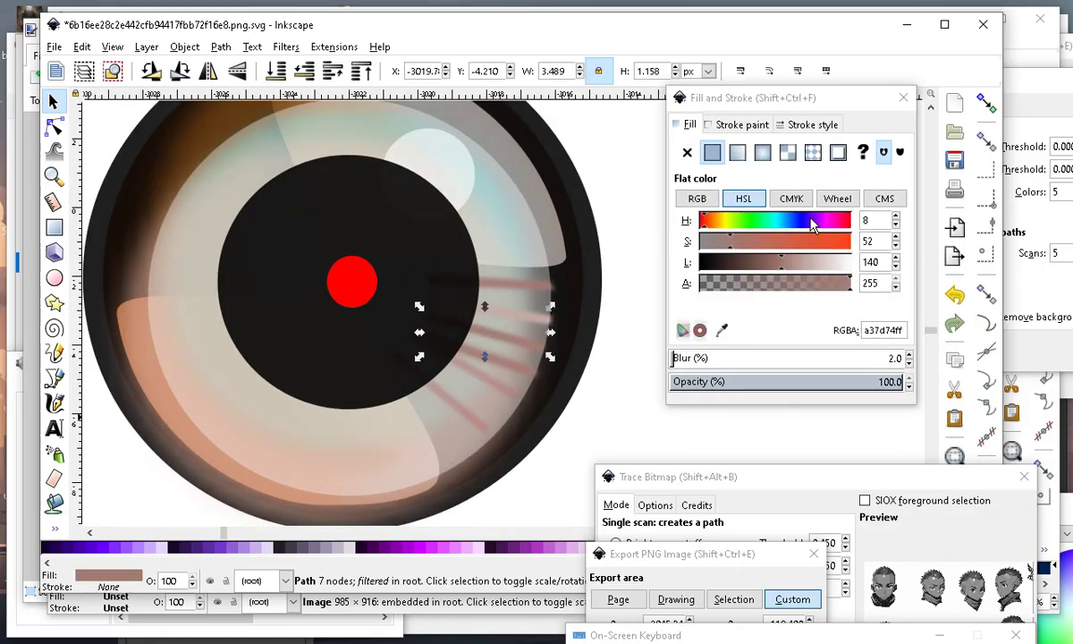
mouse_move(787, 270)
left_mouse_down()
mouse_move(839, 271)
mouse_move(818, 271)
left_mouse_up()
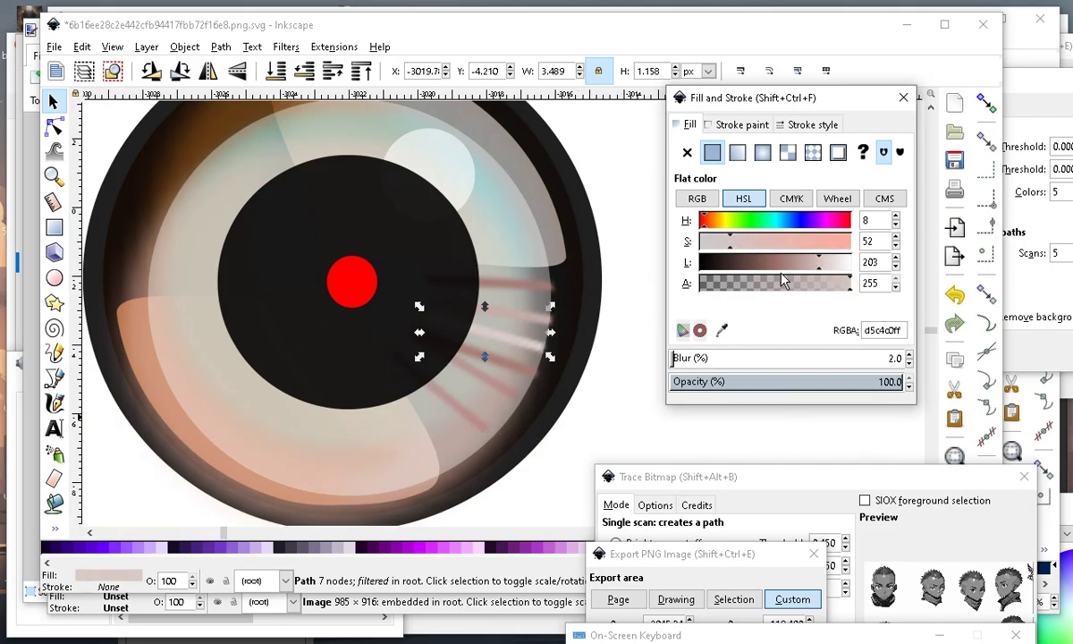
Lighten the fourth bar's flat fill to a lightness of about 205.
left_click(559, 295)
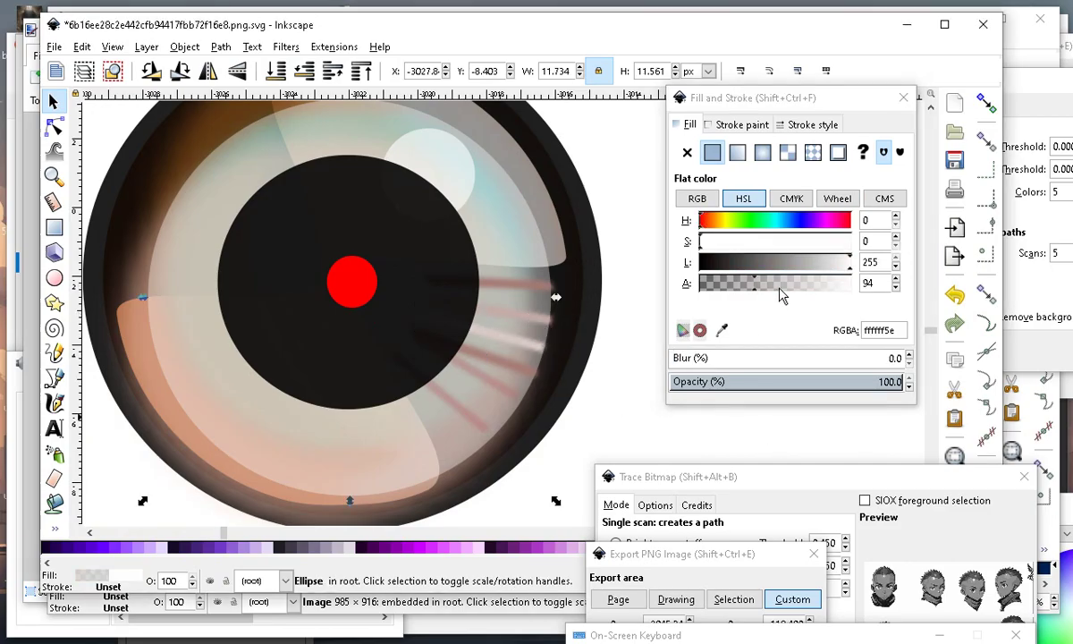
left_click(509, 367)
left_click_drag(782, 271, 824, 277)
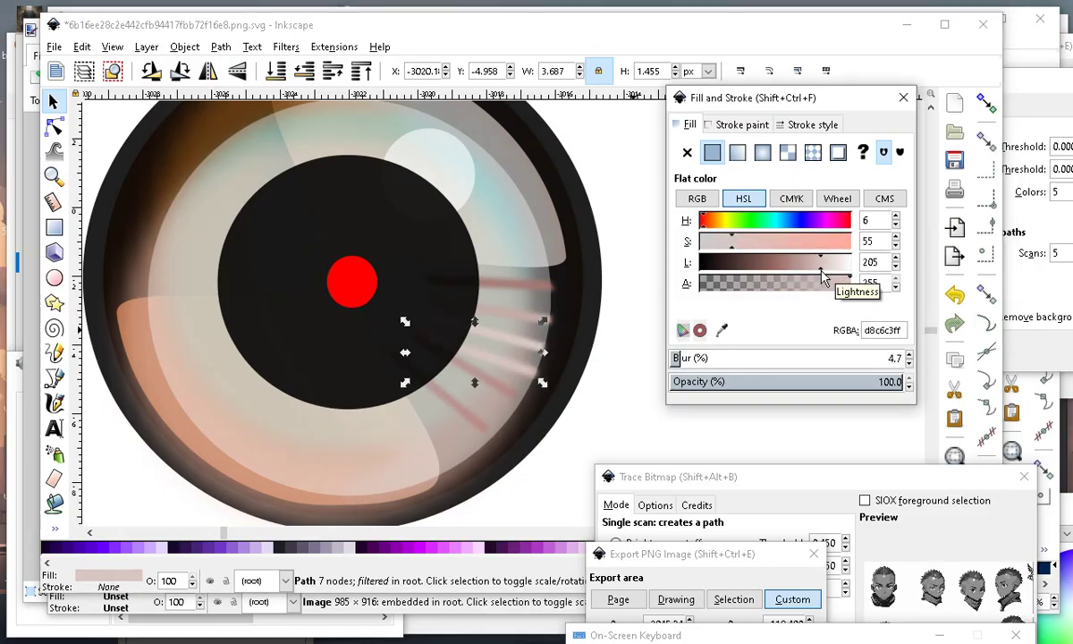
key("minus")
key("minus")
left_click(490, 462)
scroll(451, 323, "up", 4, "ctrl")
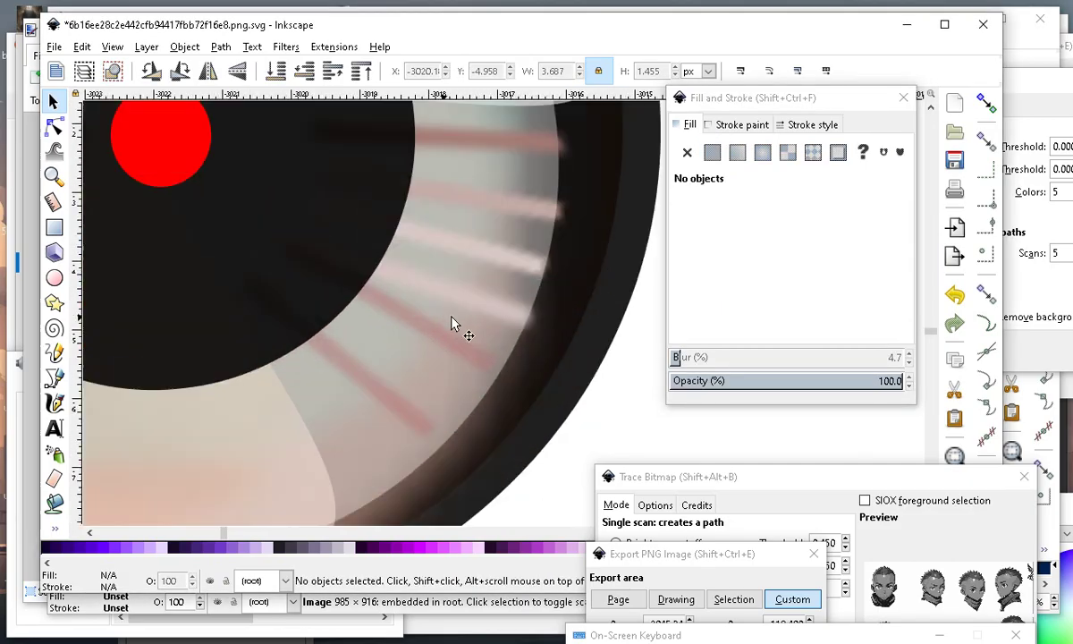
Shift the fifth bar slightly outward and rotate it a little to about 3.04 x 1.98 px.
left_click(452, 350)
mouse_move(431, 342)
left_mouse_down()
mouse_move(438, 375)
mouse_move(451, 346)
left_mouse_up()
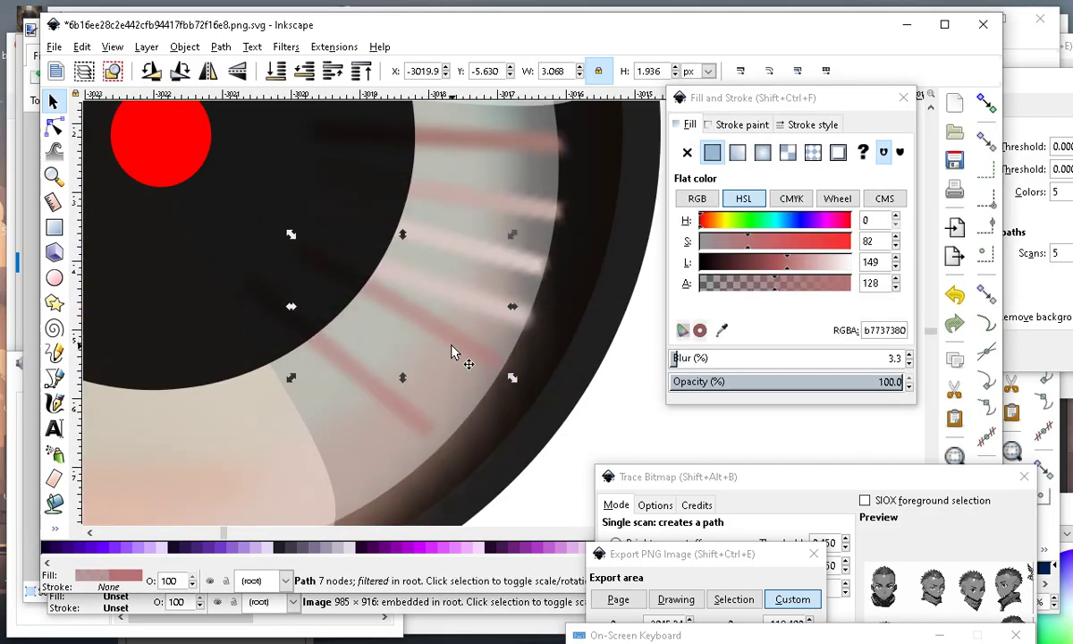
left_click(402, 320)
mouse_move(290, 234)
left_mouse_down()
mouse_move(292, 256)
mouse_move(280, 221)
left_mouse_up()
Fine-tune the rotation of the fourth and third bars towards the red circle, tilting the third to about 3.42 x 1.40 px.
left_click(423, 298)
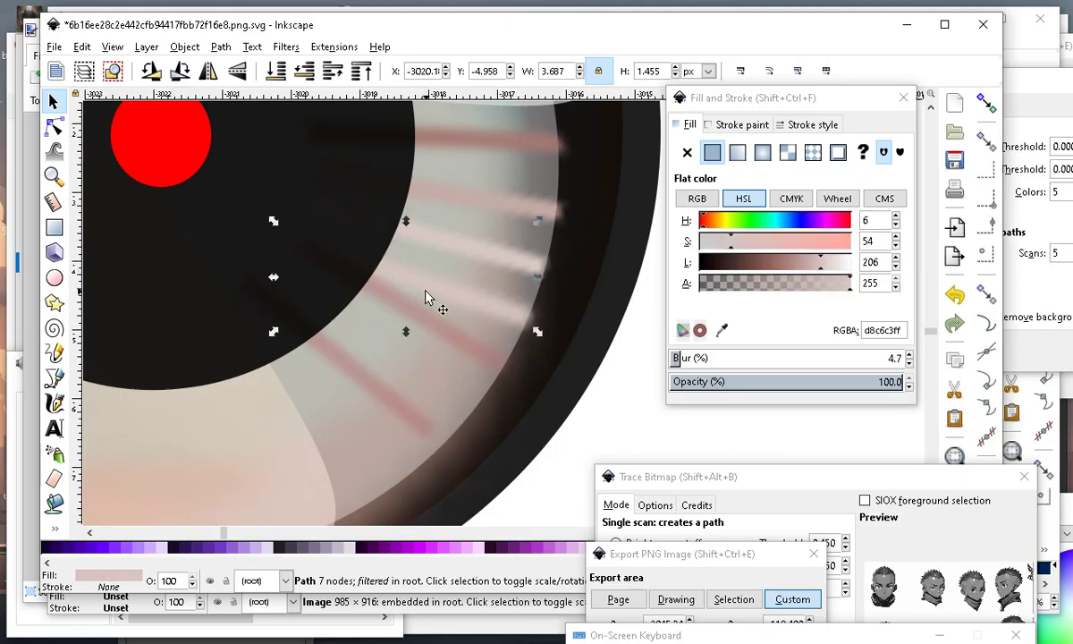
left_click(433, 312)
left_click_drag(280, 227, 308, 187)
left_click(452, 256)
left_click(454, 258)
scroll(380, 287, "down", 3, "ctrl")
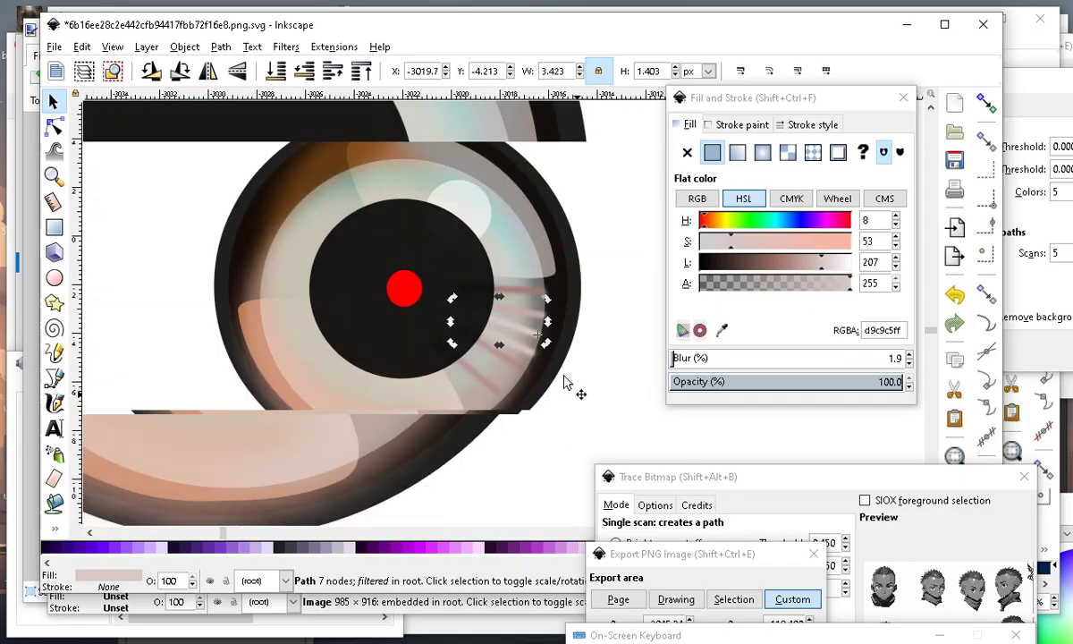
scroll(564, 383, "down", 3, "ctrl")
left_click(582, 399)
Lighten the fifth bar's flat fill to a lightness of about 220.
scroll(522, 352, "up", 5, "ctrl")
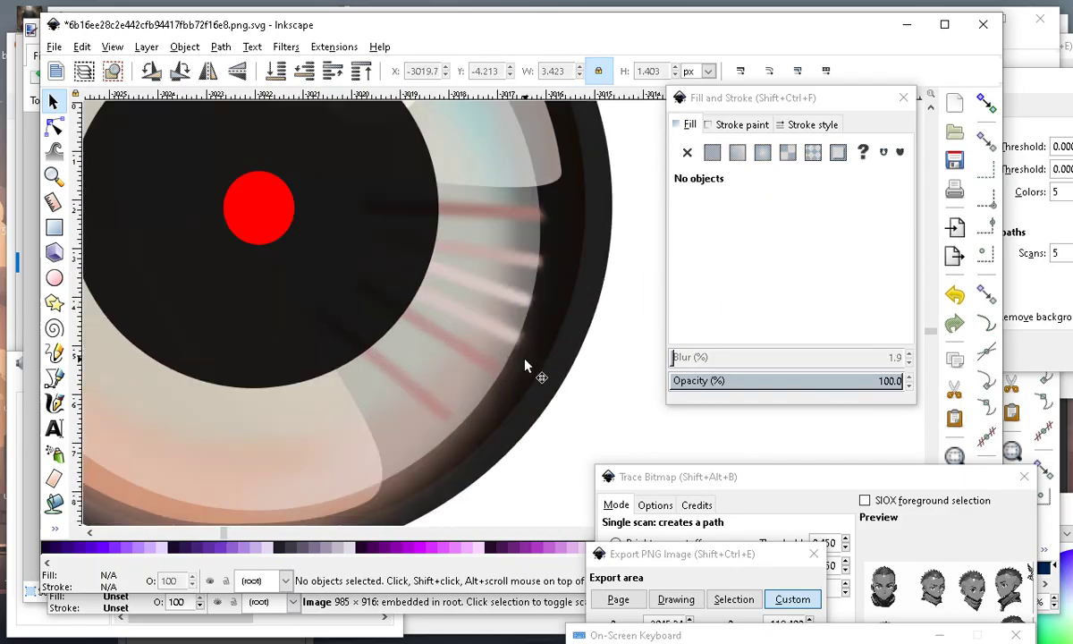
left_click(494, 372)
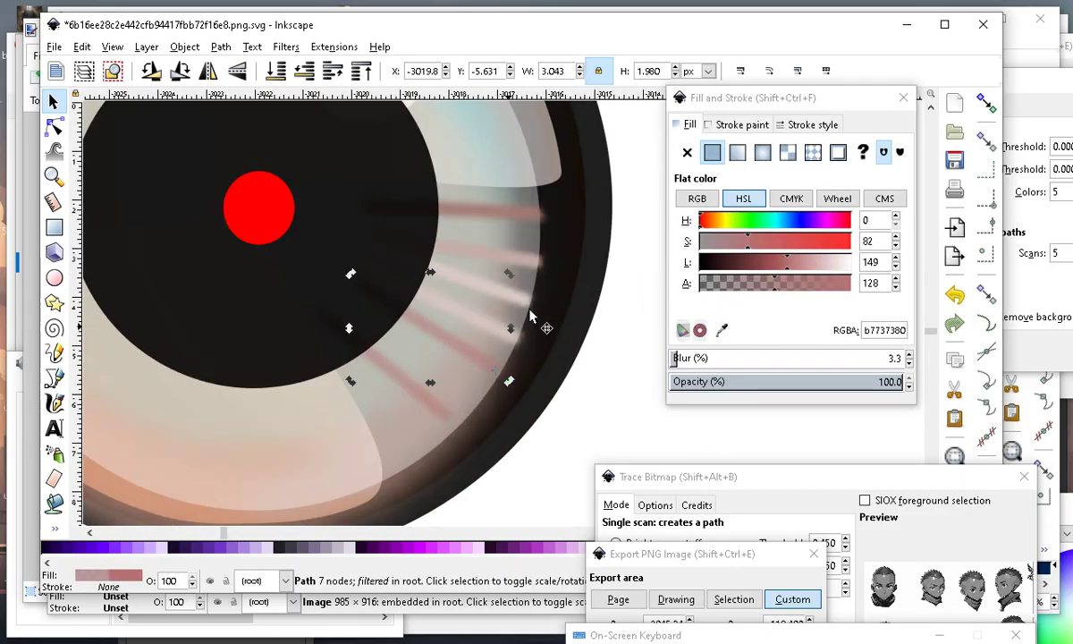
left_click(432, 329)
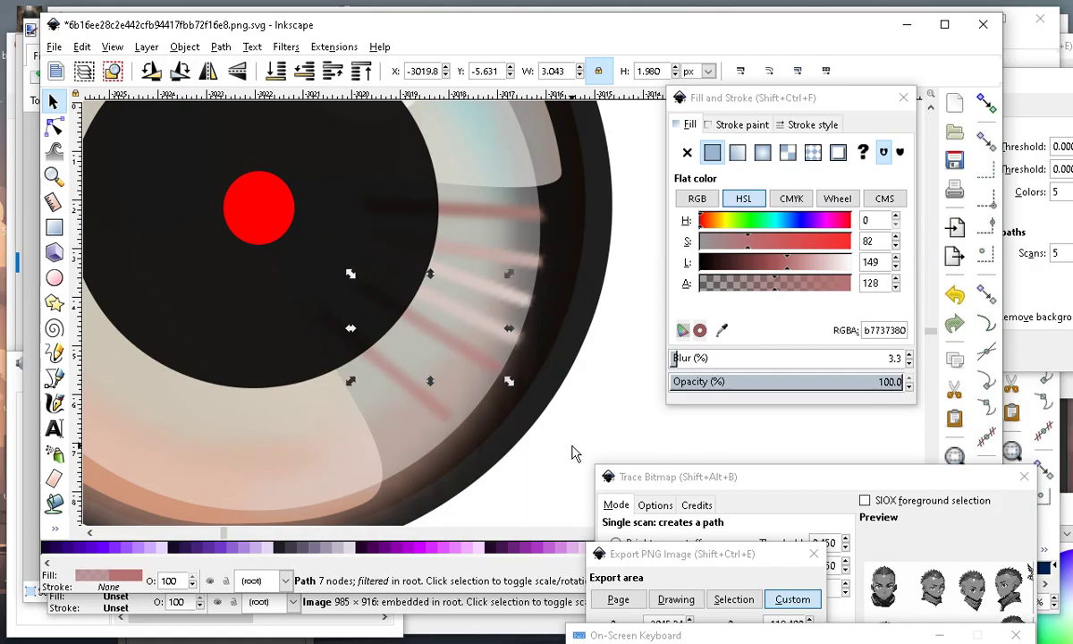
double_click(489, 370)
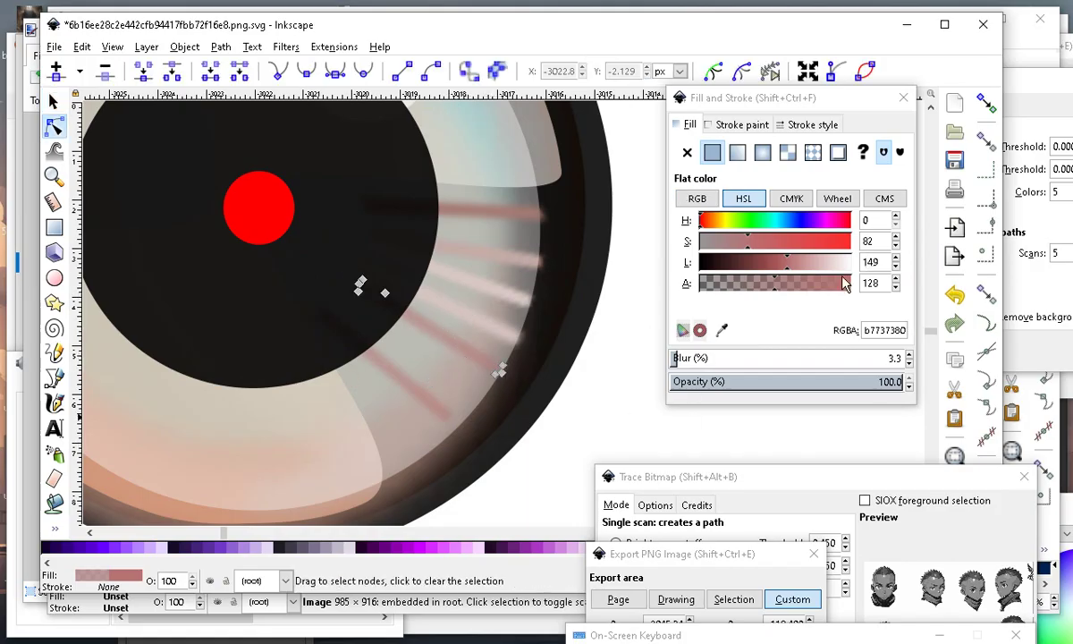
left_click_drag(811, 268, 833, 270)
scroll(509, 438, "down", 3)
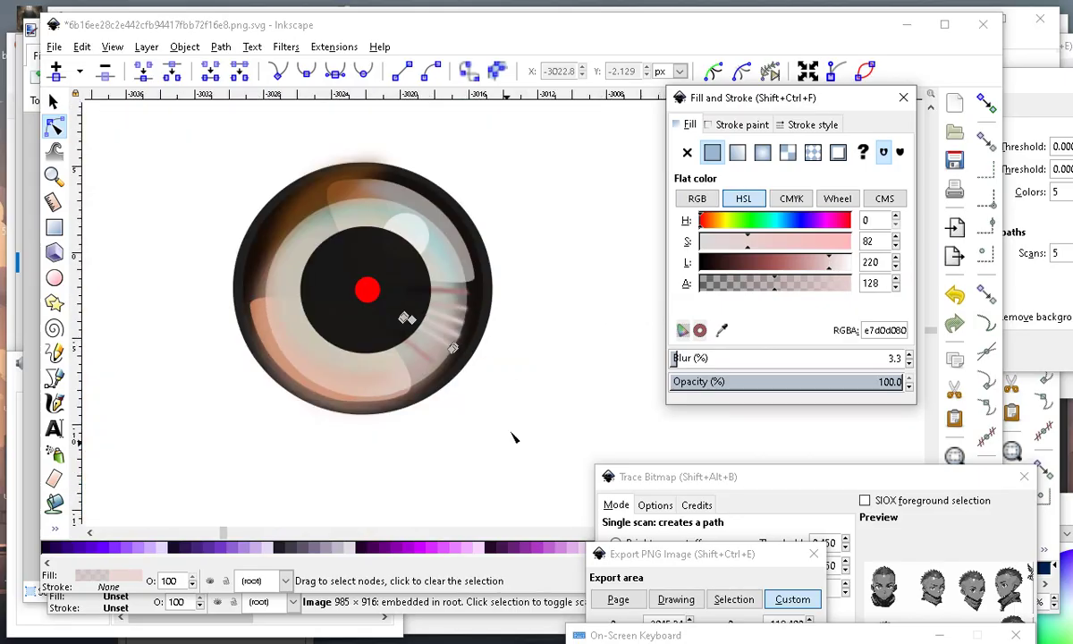
scroll(406, 383, "up", 3)
Move the lowest bar closer to the fifth, set its rotation centre at its outer end and rotate it to about 2.82 x 2.31 px.
key("ctrl+z")
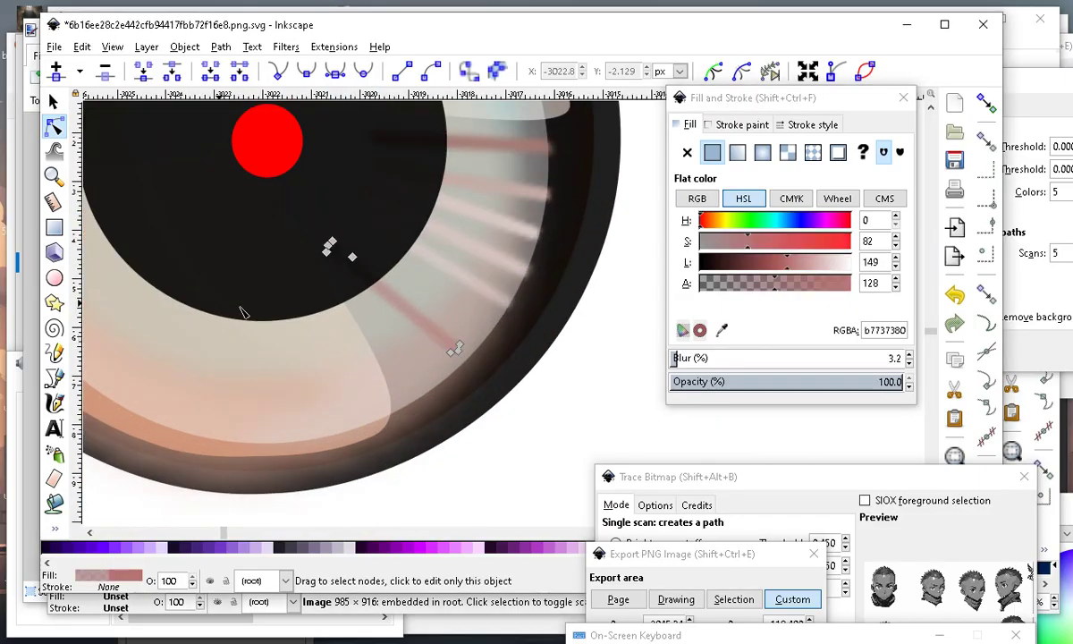
key("s")
left_click_drag(409, 336, 441, 287)
left_click(429, 280)
left_click_drag(480, 334, 479, 332)
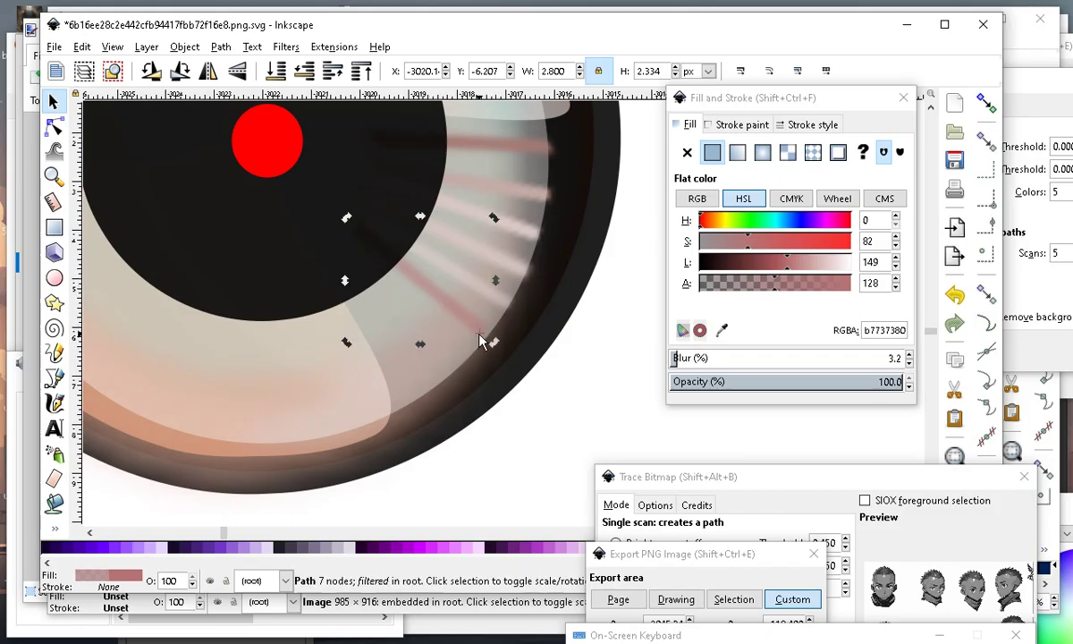
left_click_drag(321, 205, 343, 213)
scroll(501, 397, "down", 2)
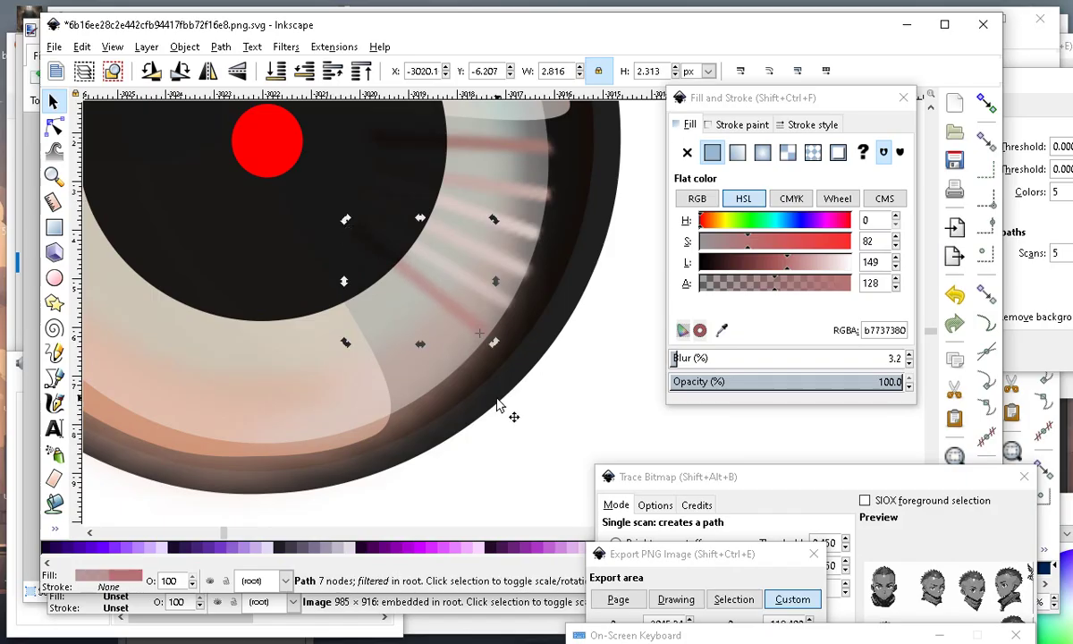
scroll(546, 223, "up", 1)
left_click(539, 190)
left_click_drag(539, 190, 600, 209)
scroll(481, 181, "down", 2)
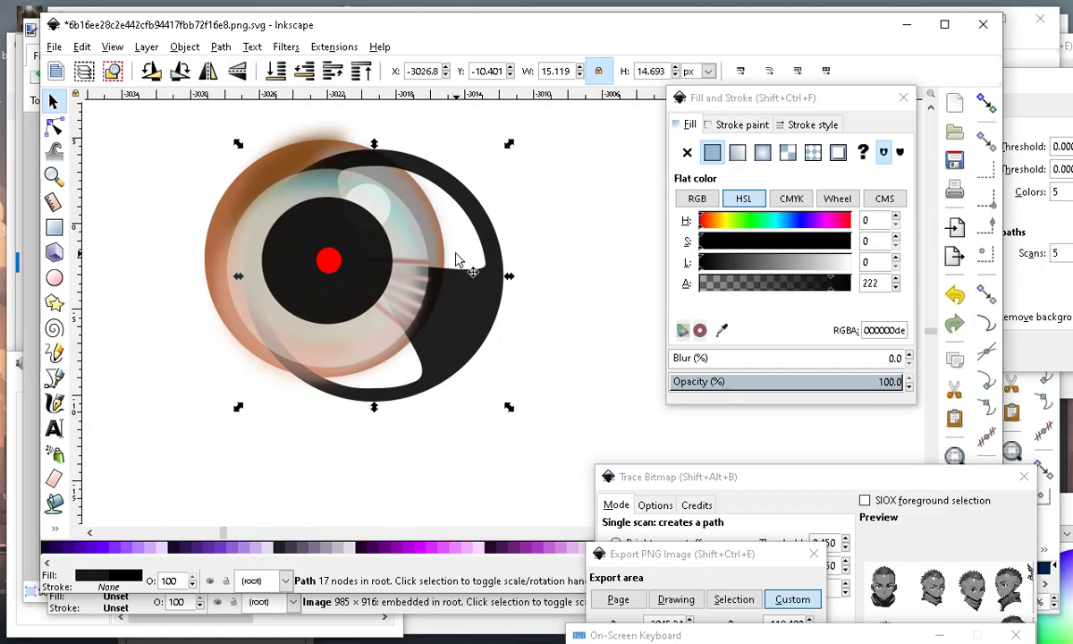
scroll(420, 383, "up", 1)
scroll(395, 375, "up", 1)
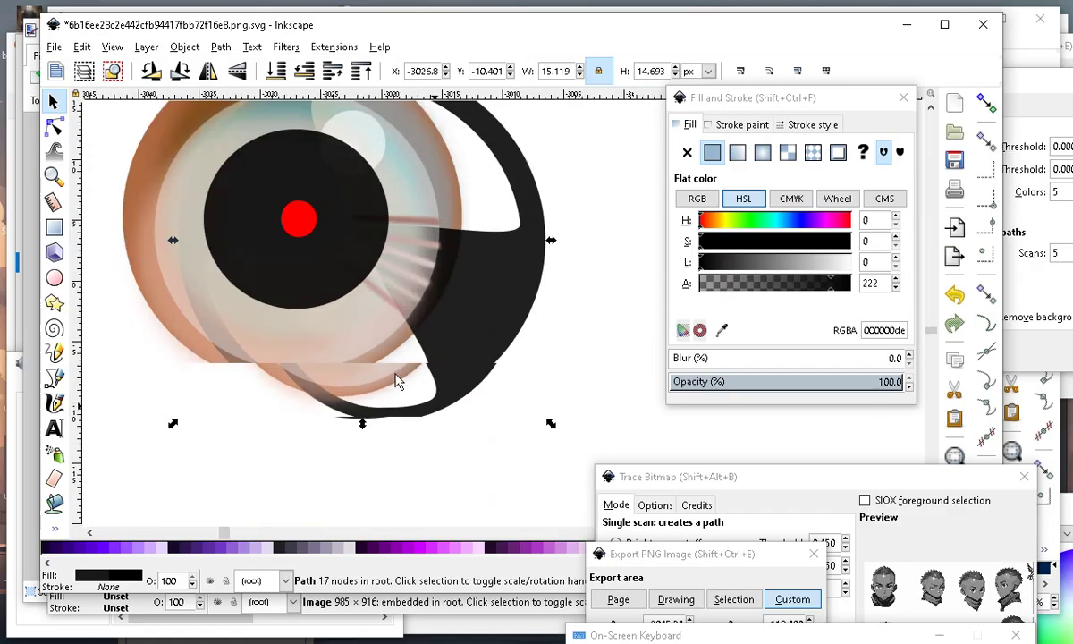
scroll(306, 370, "down", 2)
scroll(435, 438, "up", 2)
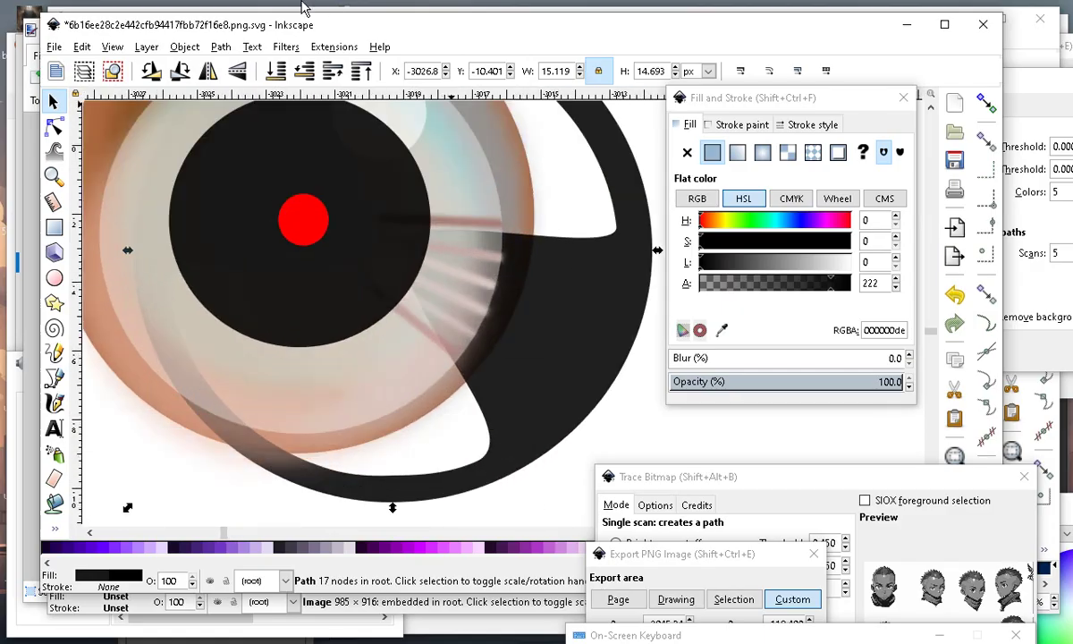
left_click(82, 47)
left_click(95, 67)
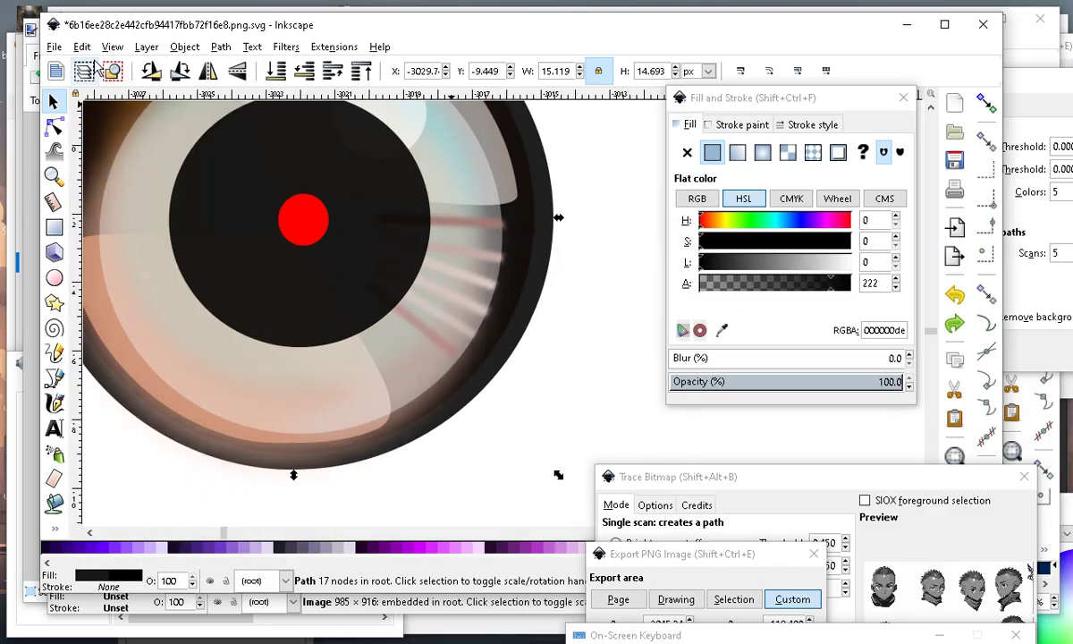
Inspect how the lightened bars and the remaining red ones blend into the iris, both close up and with the whole eye in view.
scroll(469, 339, "down", 3)
scroll(462, 294, "up", 1)
left_click(553, 372)
scroll(471, 371, "up", 2)
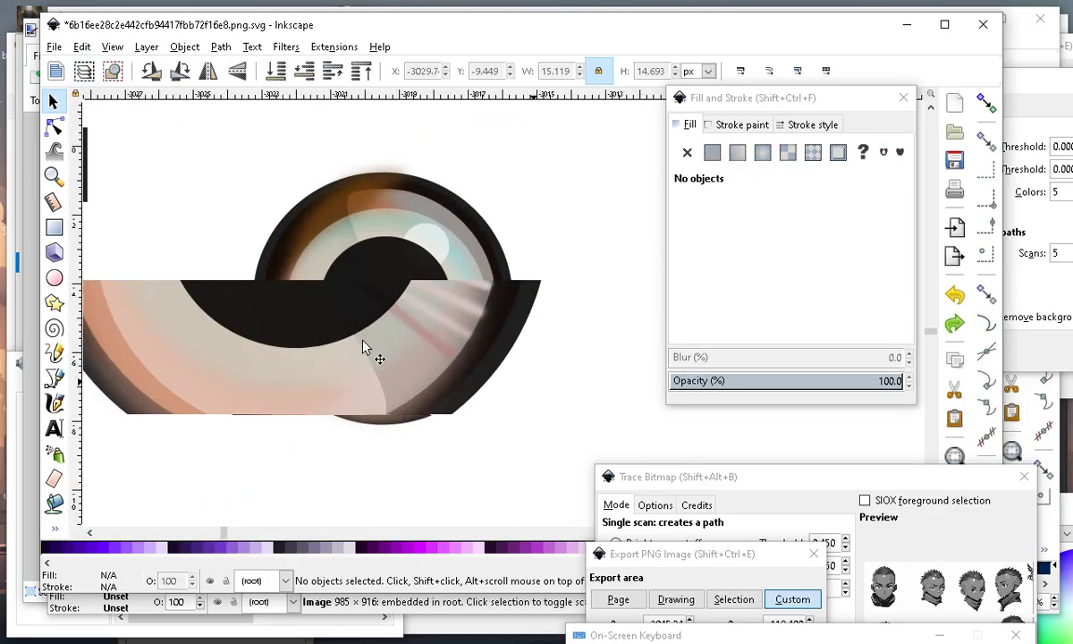
scroll(483, 393, "down", 4)
scroll(490, 388, "up", 2)
scroll(496, 384, "up", 2)
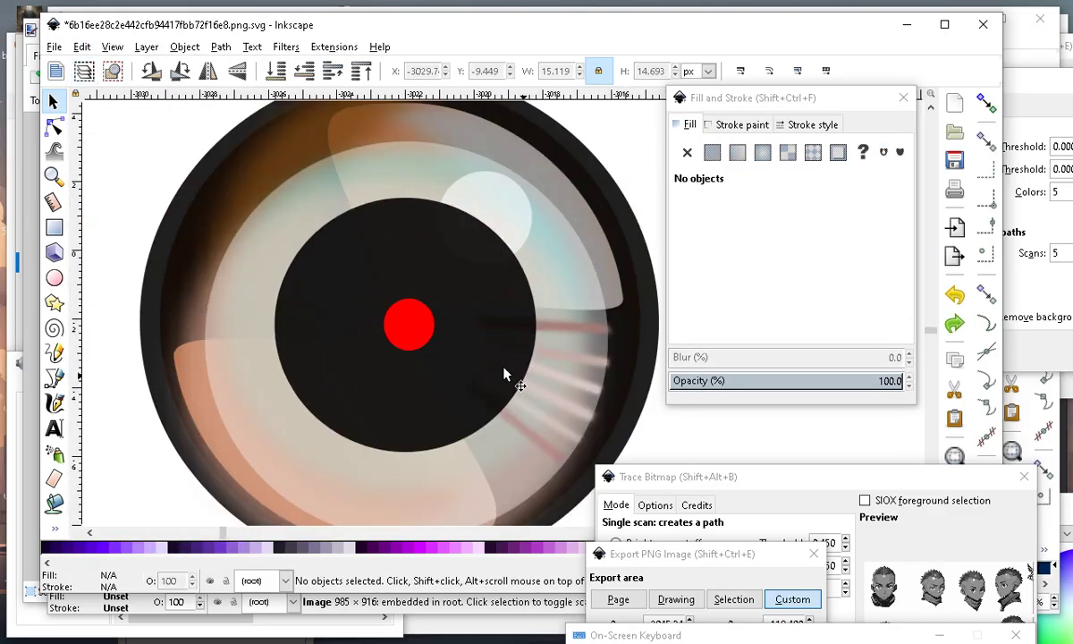
left_click(523, 436)
scroll(581, 357, "down", 1)
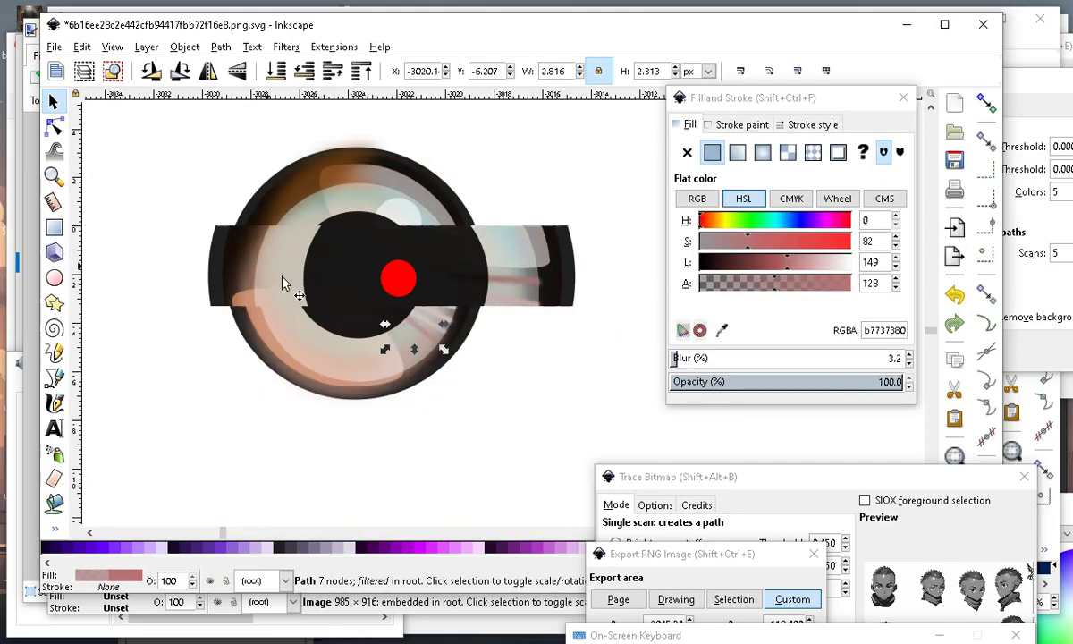
scroll(490, 238, "up", 2)
scroll(437, 149, "up", 2)
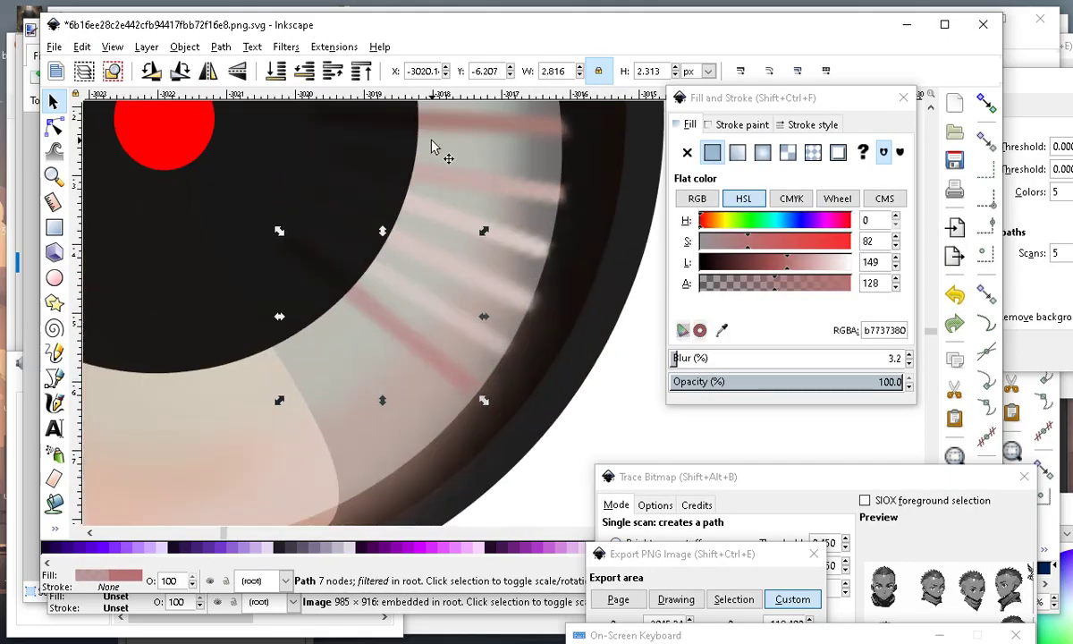
scroll(486, 431, "down", 4)
scroll(469, 400, "up", 1)
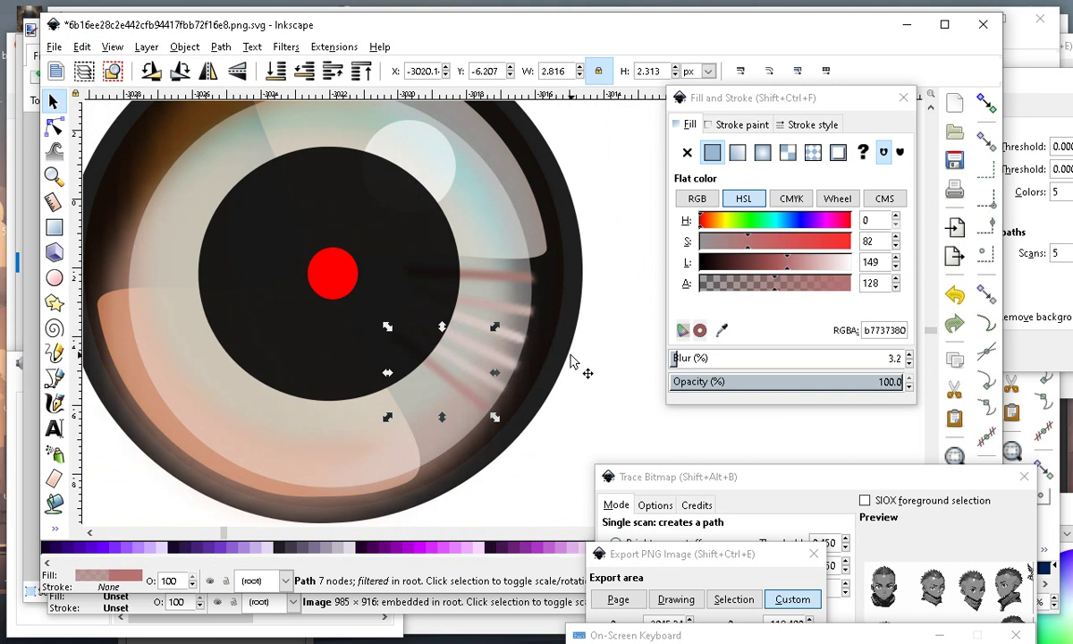
key("Escape")
Thin the uppermost bar to a height of about 0.187 px and lighten its fill to a lightness of about 225.
left_click(499, 279)
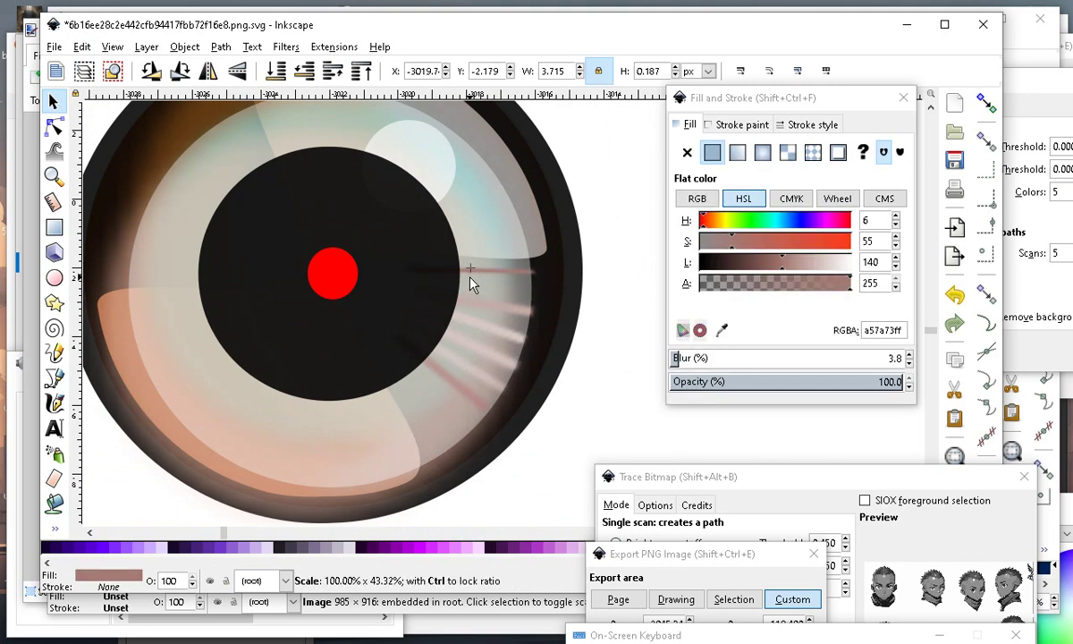
left_click(469, 278)
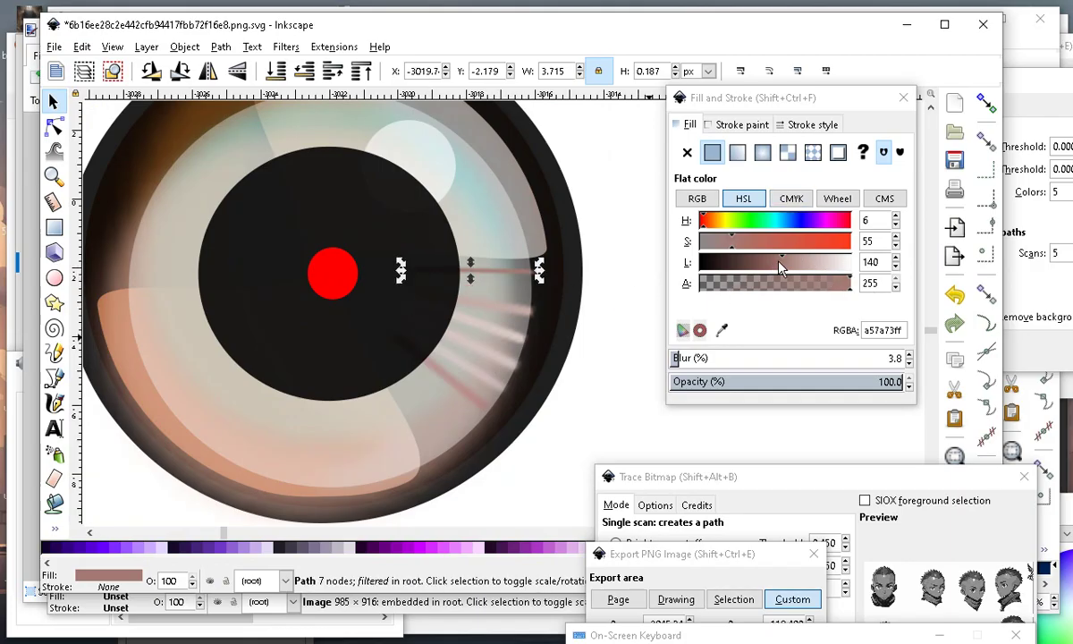
left_click_drag(776, 273, 833, 274)
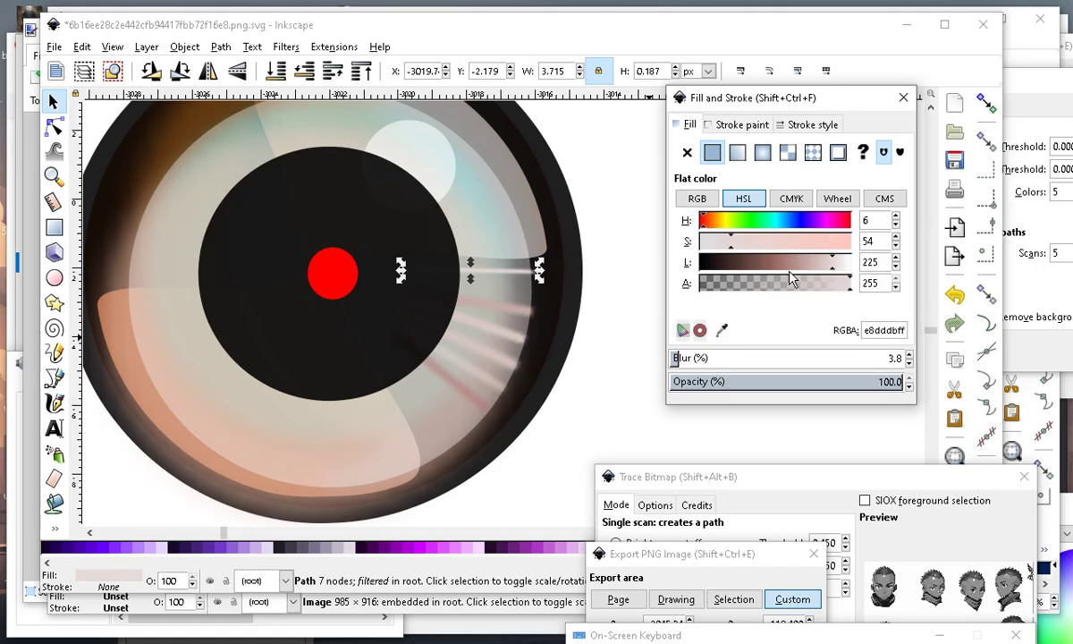
Select the four blurred bars at the pupil's outer edge and lower their fill alpha to 144.
scroll(547, 298, "down", 3)
left_click(626, 438)
scroll(565, 325, "up", 4)
scroll(375, 278, "down", 1)
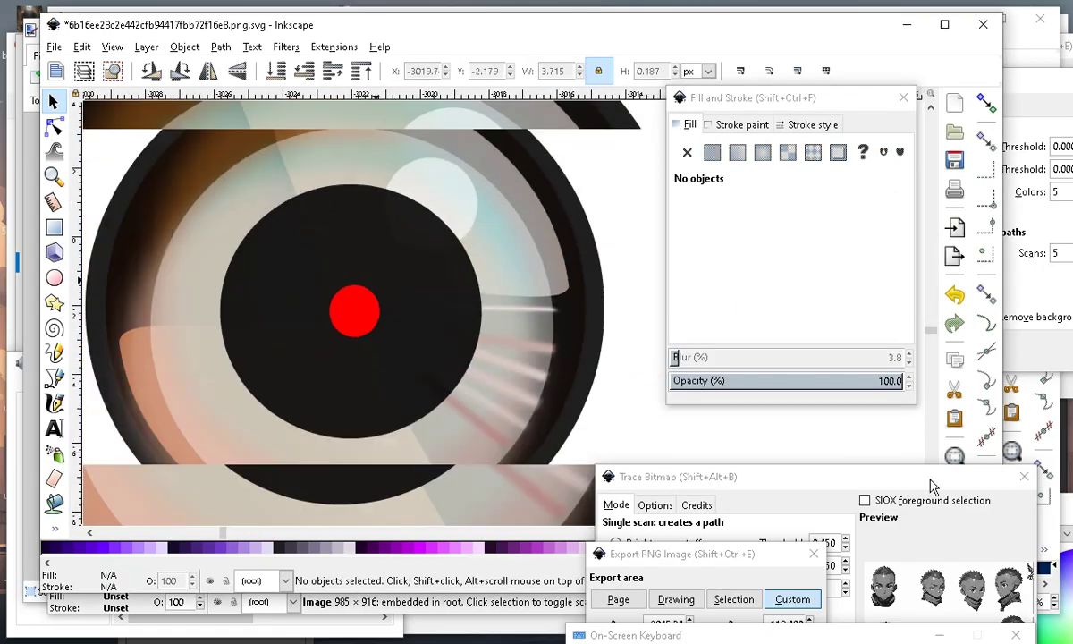
scroll(527, 350, "down", 2)
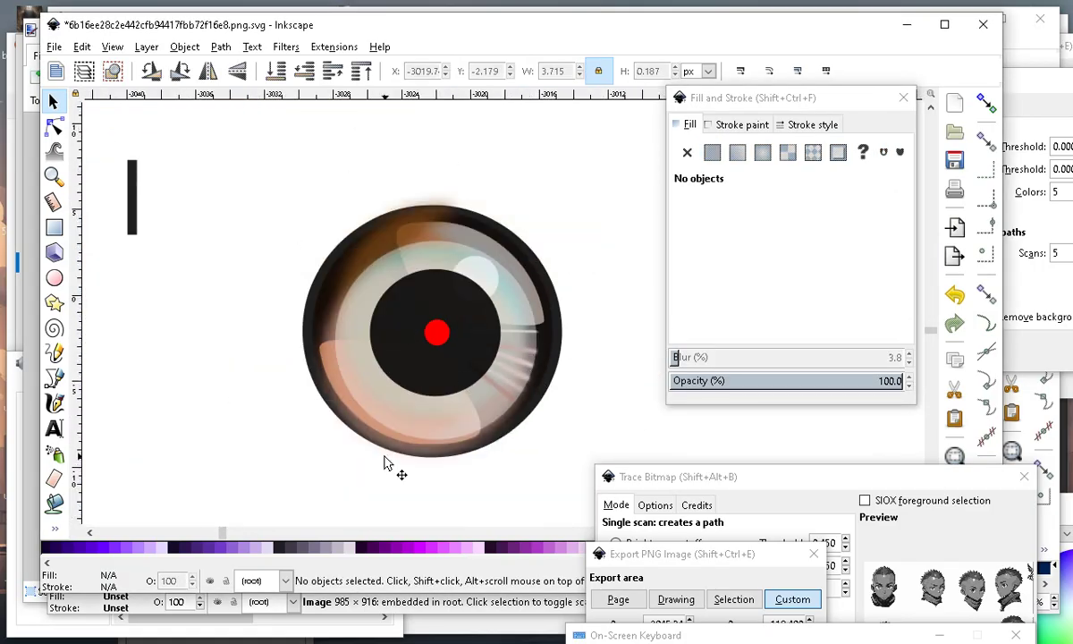
scroll(626, 403, "up", 1)
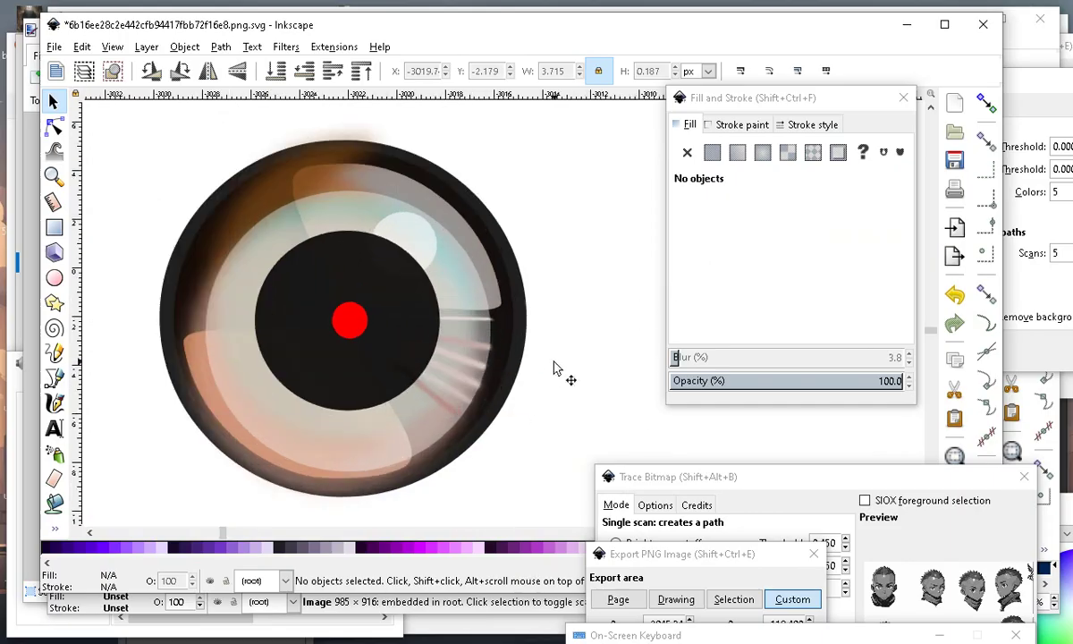
mouse_move(530, 284)
left_mouse_down()
mouse_move(455, 394)
mouse_move(435, 344)
left_mouse_up()
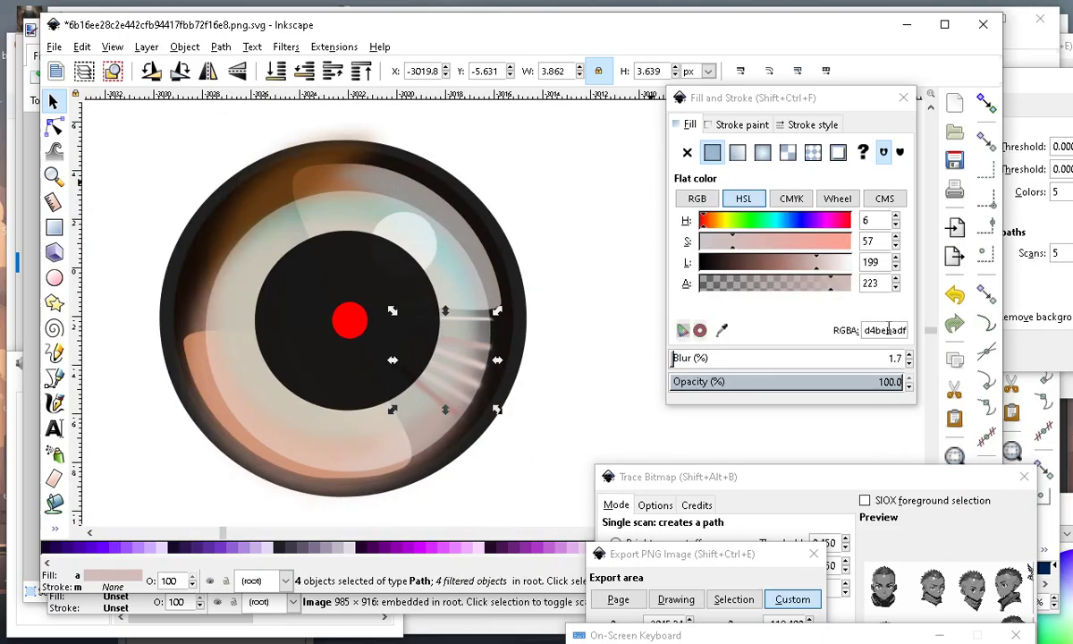
mouse_move(811, 283)
left_mouse_down()
mouse_move(752, 291)
mouse_move(855, 303)
mouse_move(708, 291)
mouse_move(836, 309)
mouse_move(784, 300)
left_mouse_up()
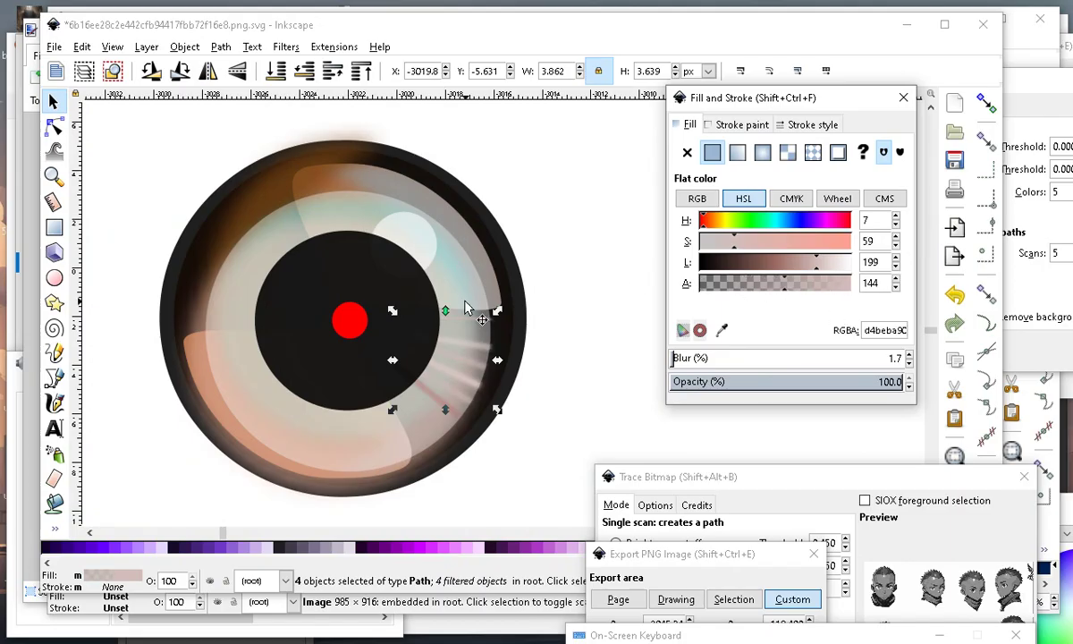
Examine how the fainter bars blend into the iris at several magnifications, including the whole eye from a distance.
scroll(393, 326, "down", 2)
left_click(355, 375)
scroll(338, 352, "down", 3)
scroll(344, 358, "up", 4)
scroll(251, 254, "down", 3)
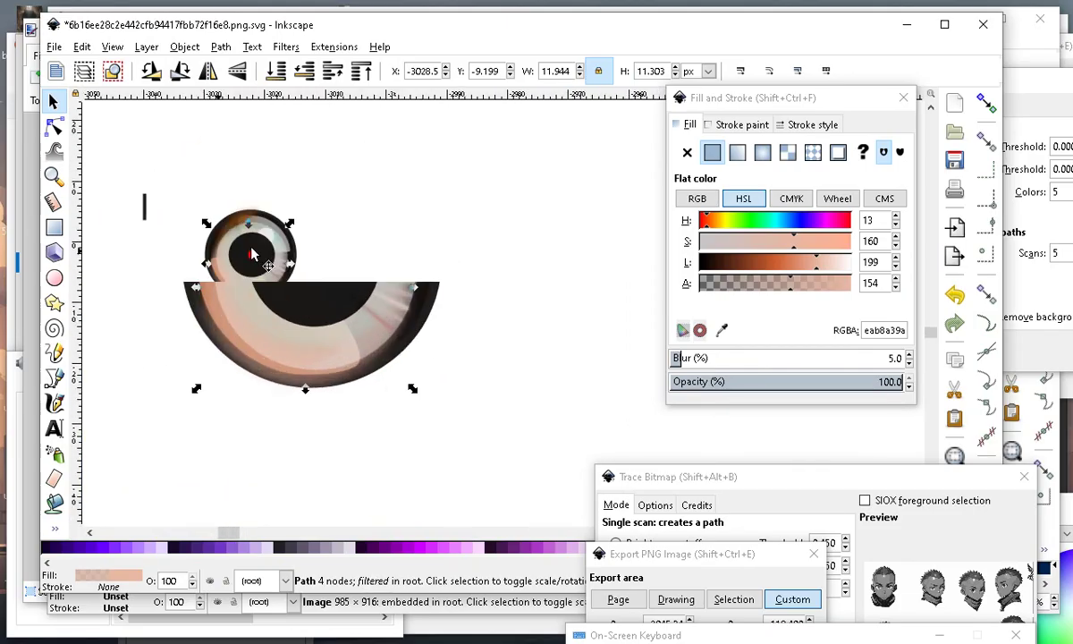
scroll(403, 257, "down", 3)
scroll(359, 206, "up", 2)
scroll(353, 322, "up", 2)
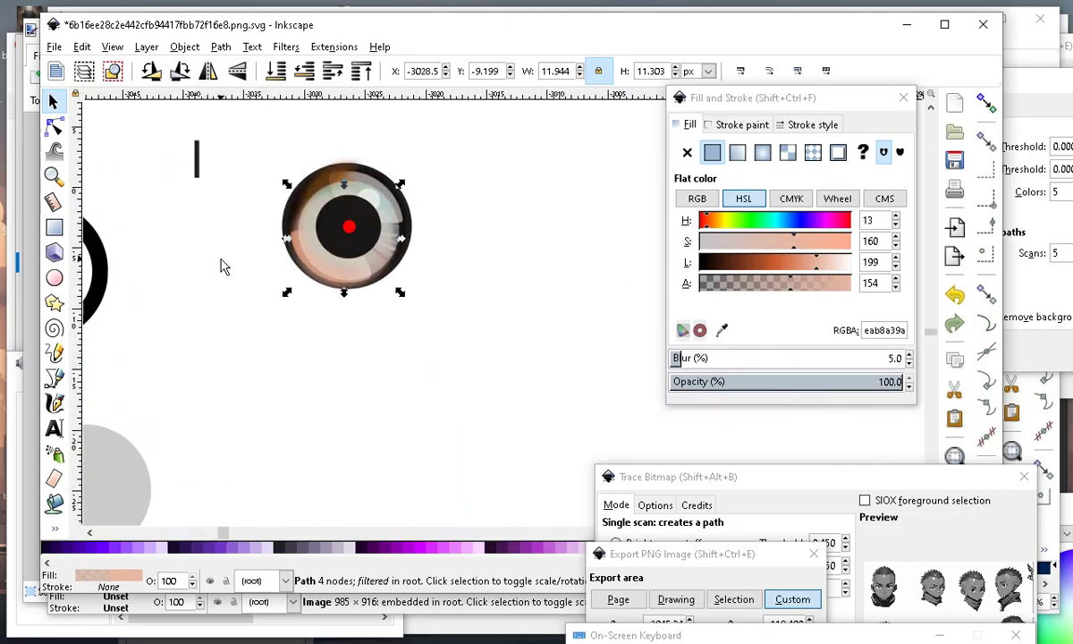
scroll(313, 370, "down", 2)
scroll(314, 318, "up", 3)
Move the red centre ellipse out of the pupil to the empty area below and beside the eye.
left_click(386, 309)
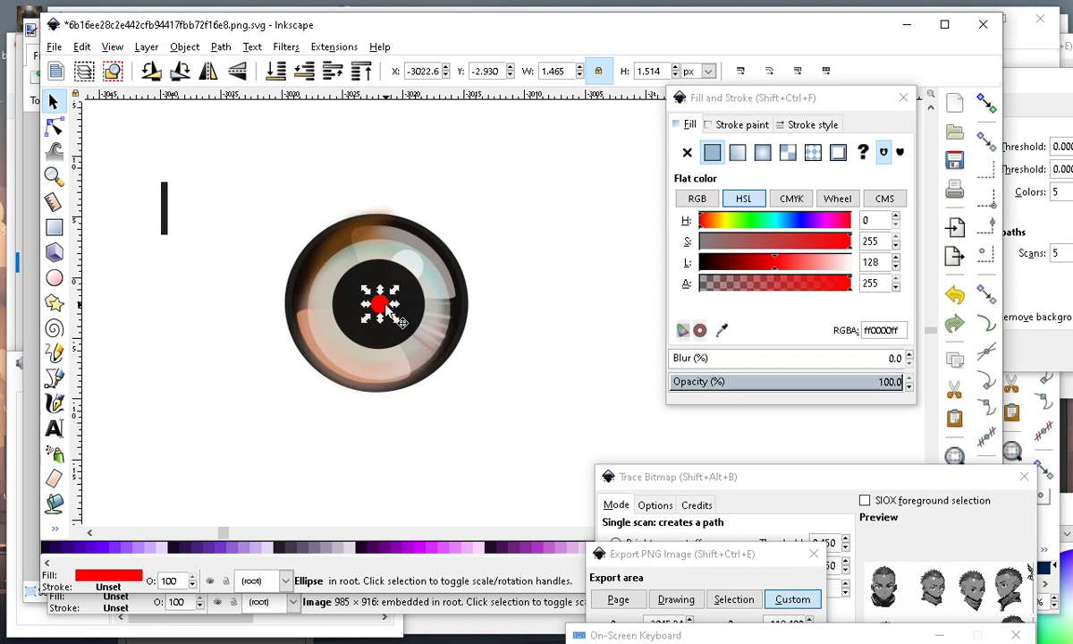
key("e")
key("s")
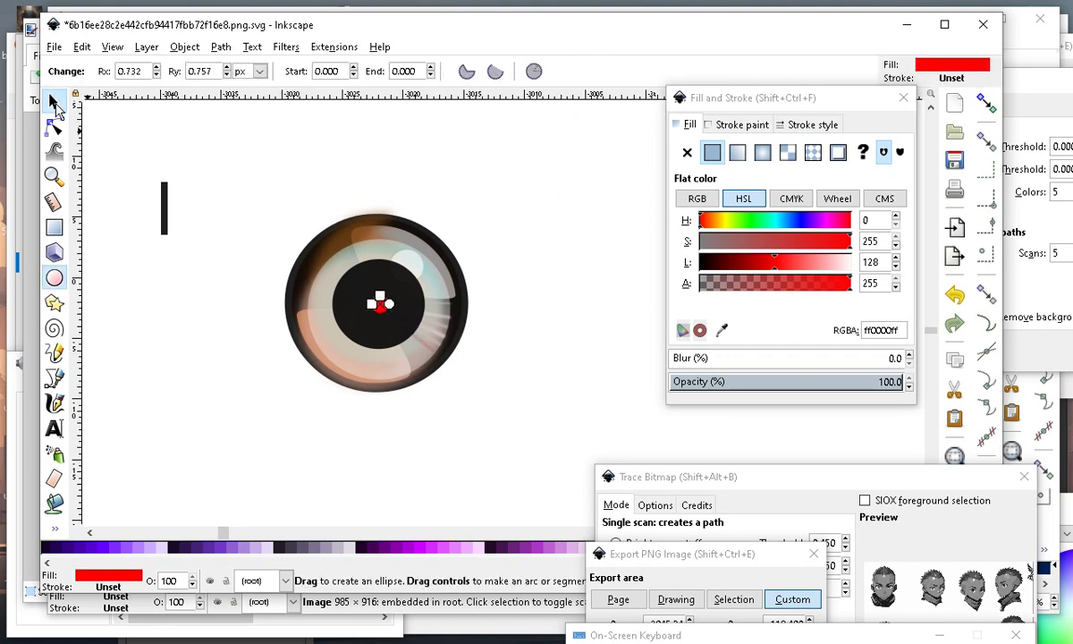
left_click_drag(380, 307, 211, 469)
scroll(383, 376, "down", 3)
scroll(332, 348, "up", 2)
scroll(399, 251, "up", 2)
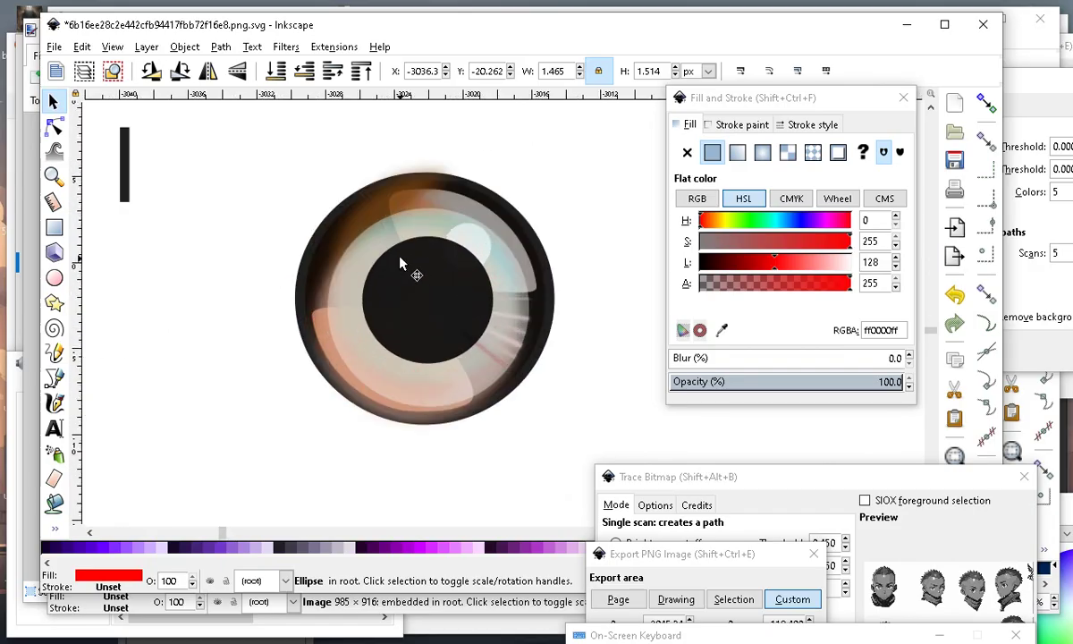
Undo the red ellipse's move and the most recent fill, scale, move and rotate edits of the bars one by one.
left_click(82, 48)
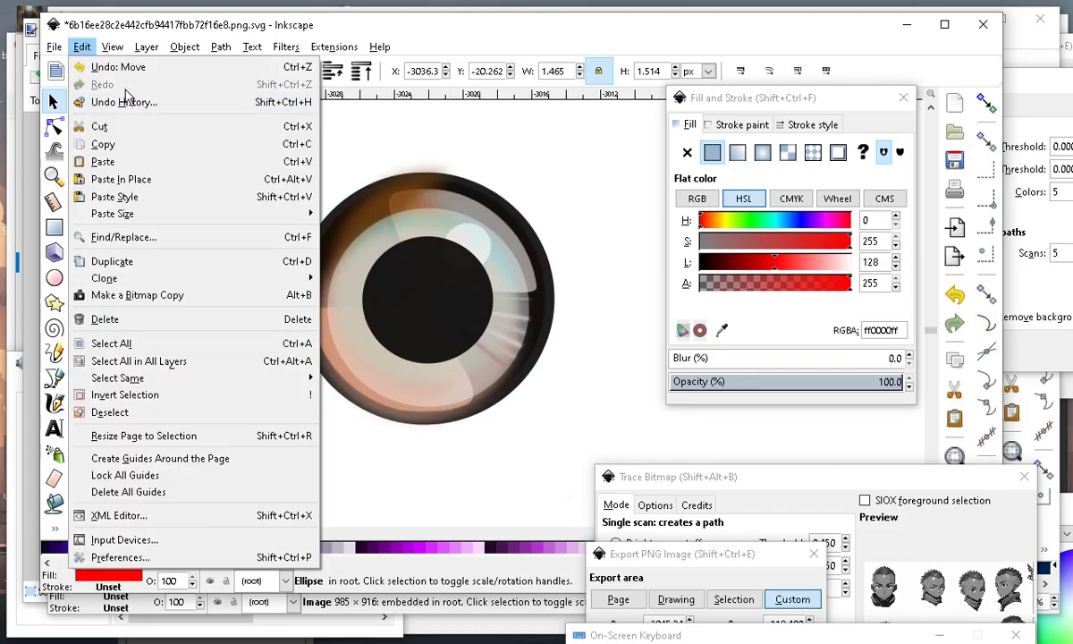
left_click(114, 71)
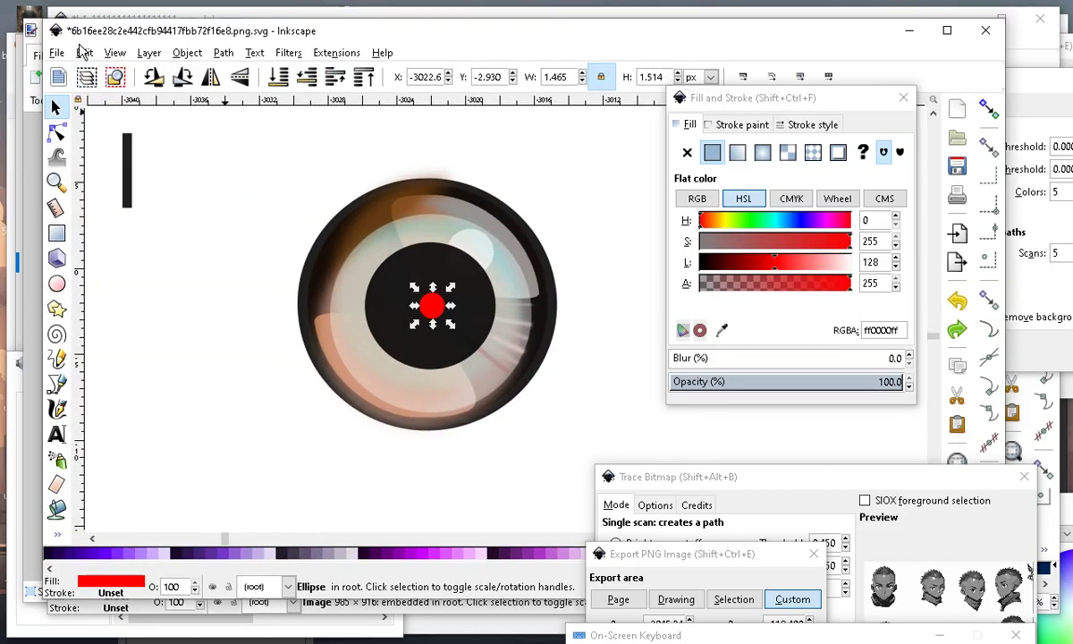
left_click(81, 47)
left_click(98, 74)
left_click(85, 54)
left_click(99, 74)
left_click(85, 53)
left_click(100, 72)
left_click(85, 54)
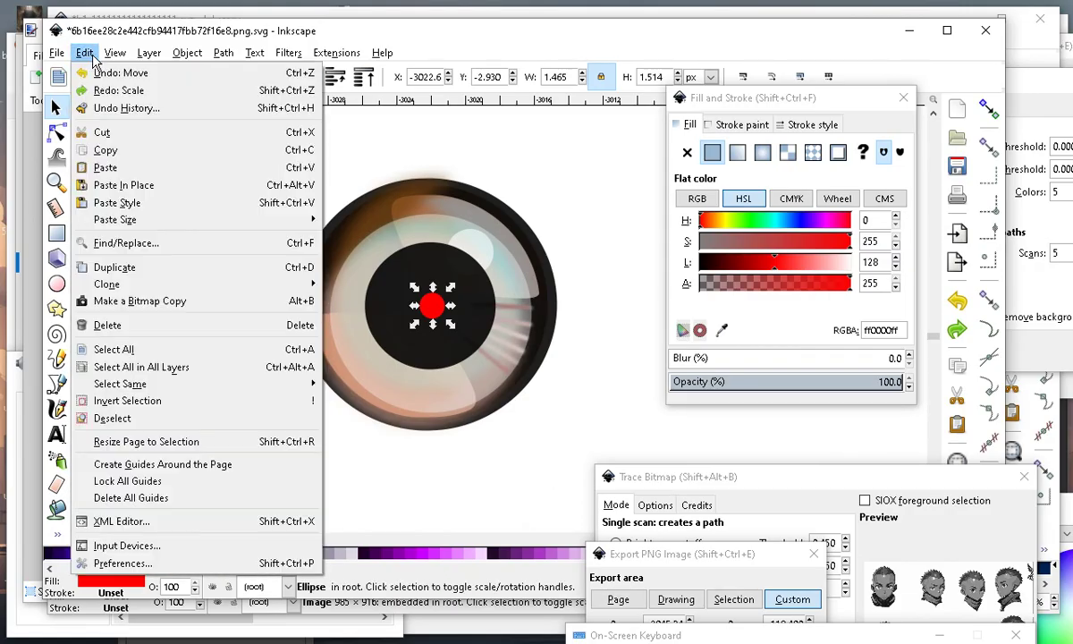
left_click(97, 74)
left_click(85, 53)
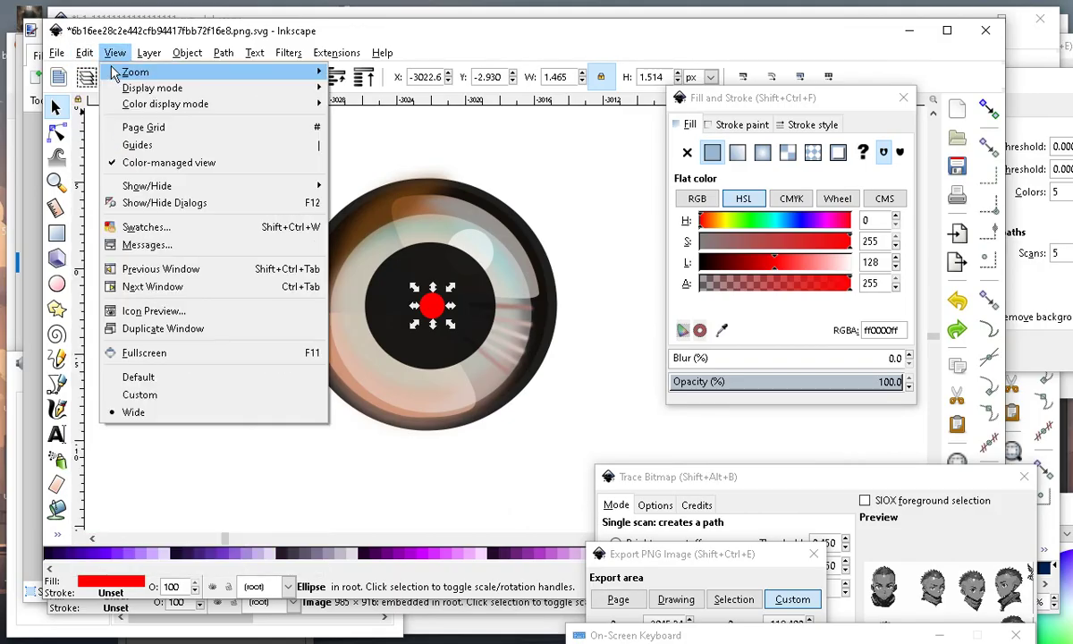
left_click(97, 73)
left_click(85, 53)
left_click(97, 73)
left_click(83, 55)
left_click(83, 54)
left_click(90, 72)
left_click(83, 53)
left_click(89, 73)
left_click(83, 53)
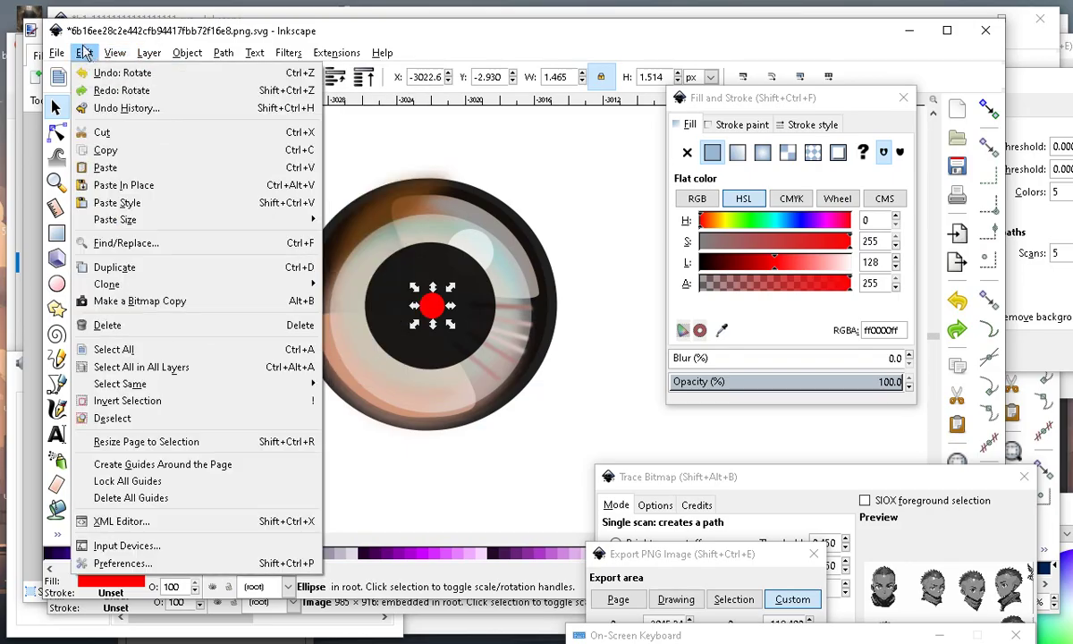
Open the Undo History and enlarge it beside the eye so that more of the earlier edits can be read.
left_click(110, 90)
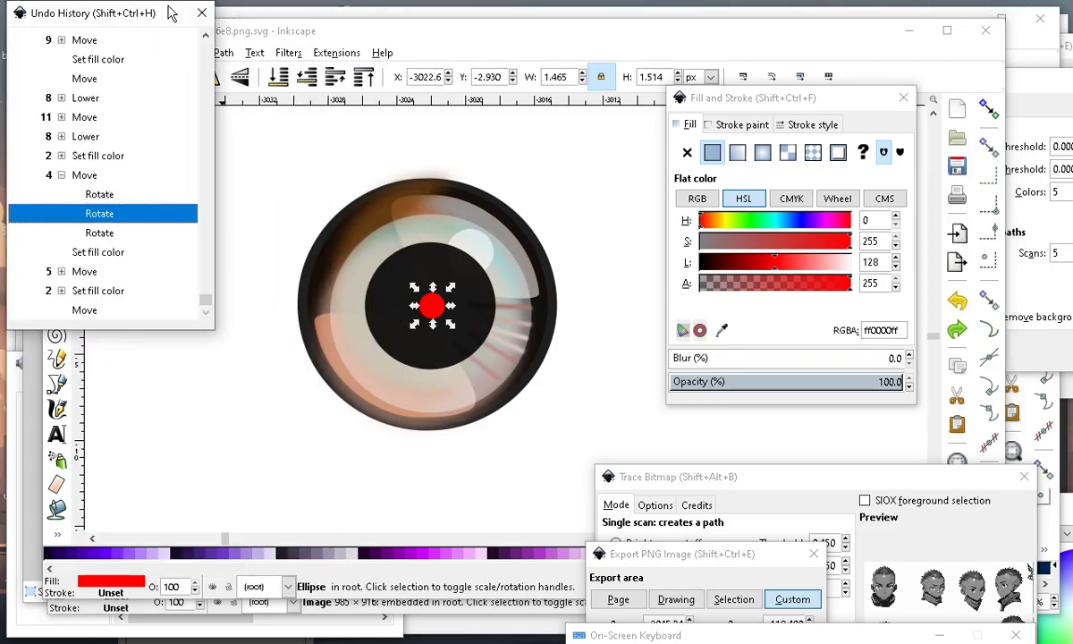
left_click(201, 12)
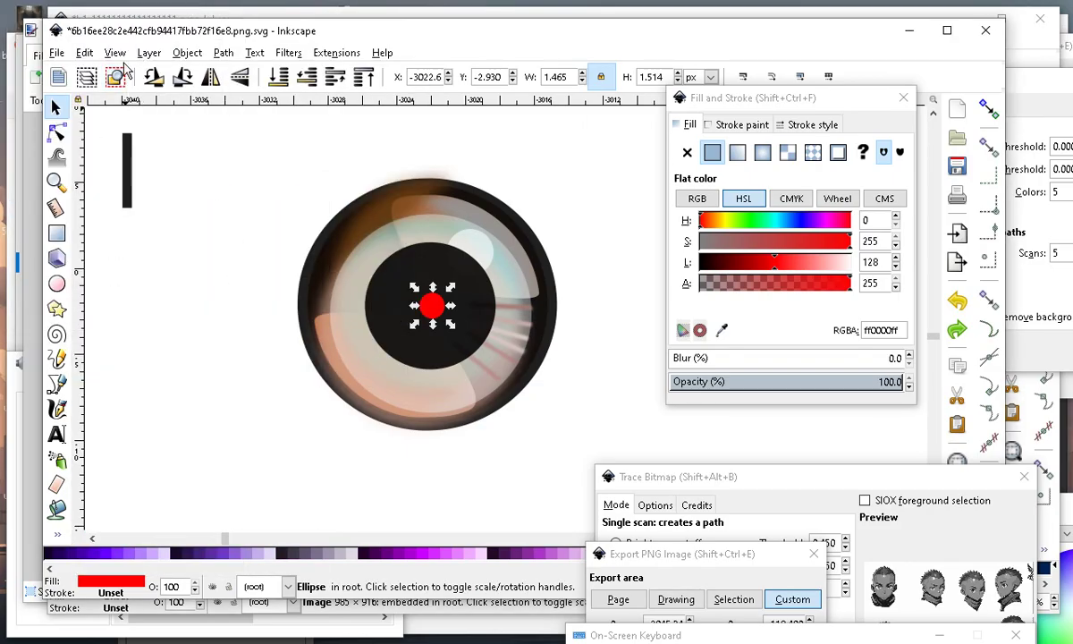
left_click(114, 53)
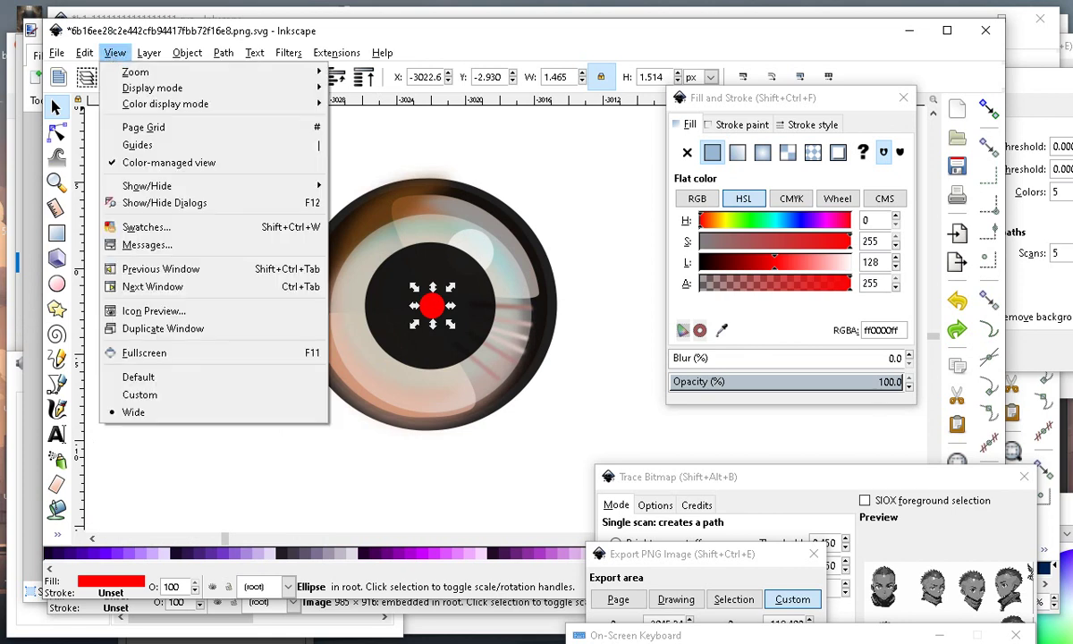
mouse_move(84, 56)
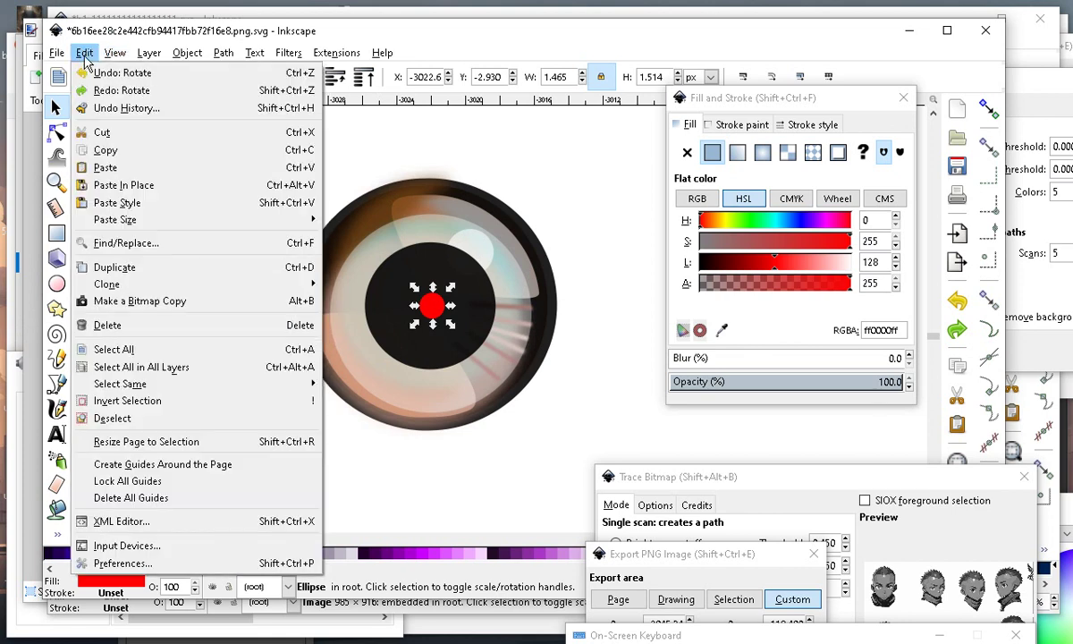
left_click(127, 109)
left_click_drag(483, 183, 612, 34)
left_click_drag(587, 349, 601, 485)
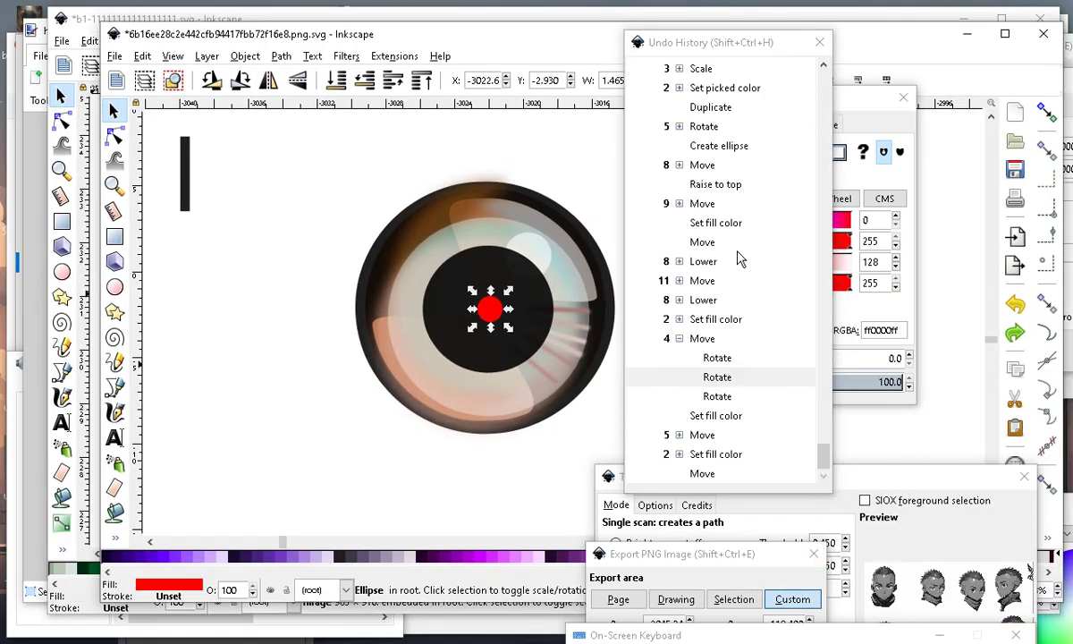
Roll the drawing back through the Lower entry to the group of five Rotate edits preceding the ellipse creation.
left_click(703, 262)
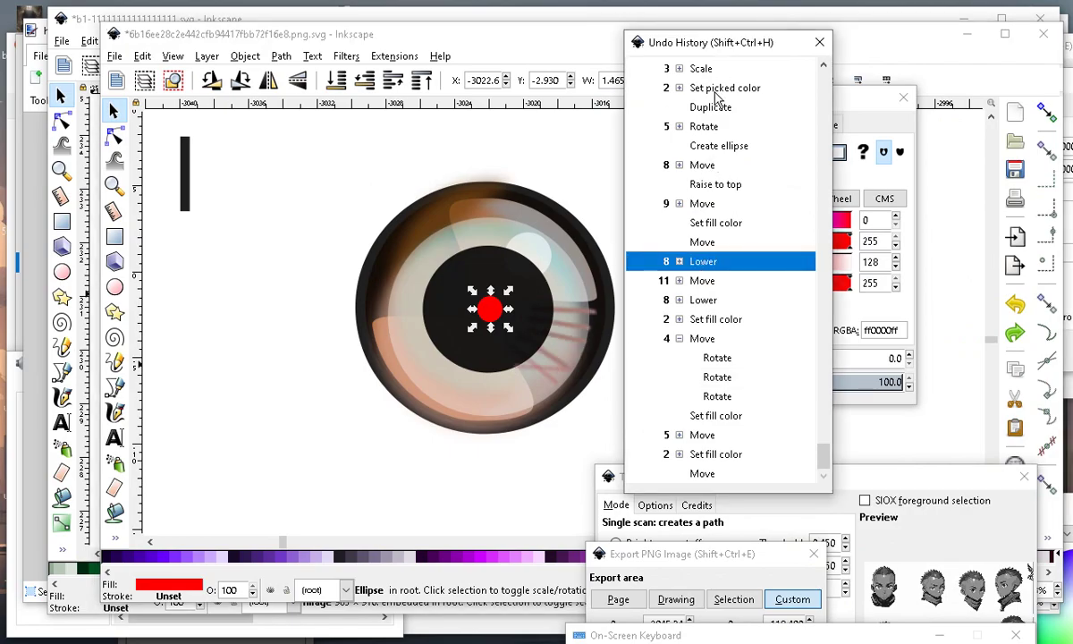
left_click(703, 128)
scroll(523, 344, "down", 2, "ctrl")
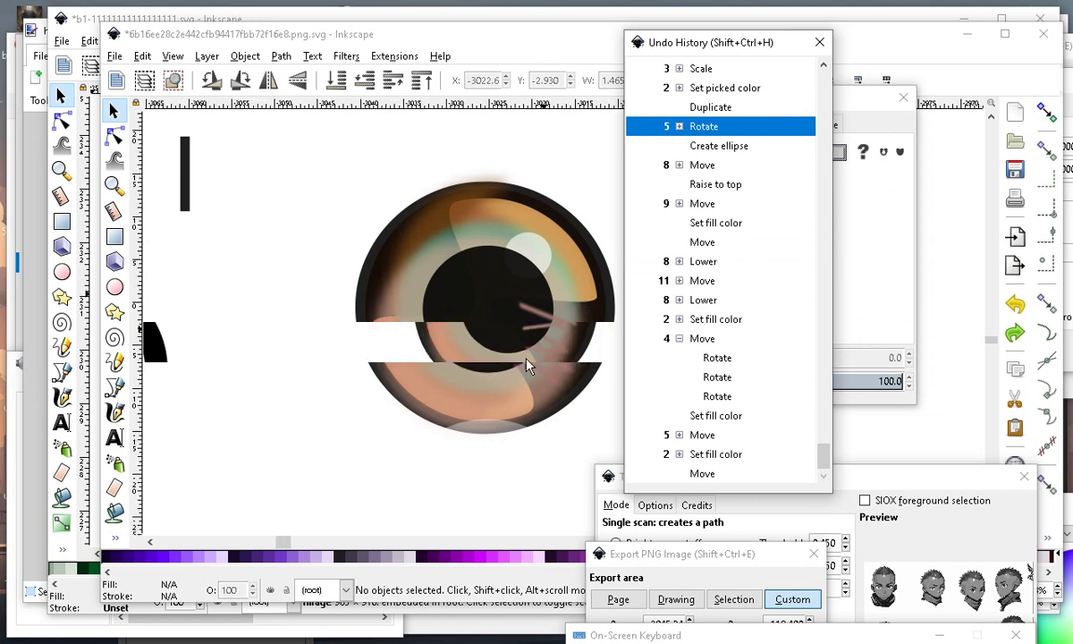
scroll(734, 301, "up", 3)
scroll(731, 309, "up", 1)
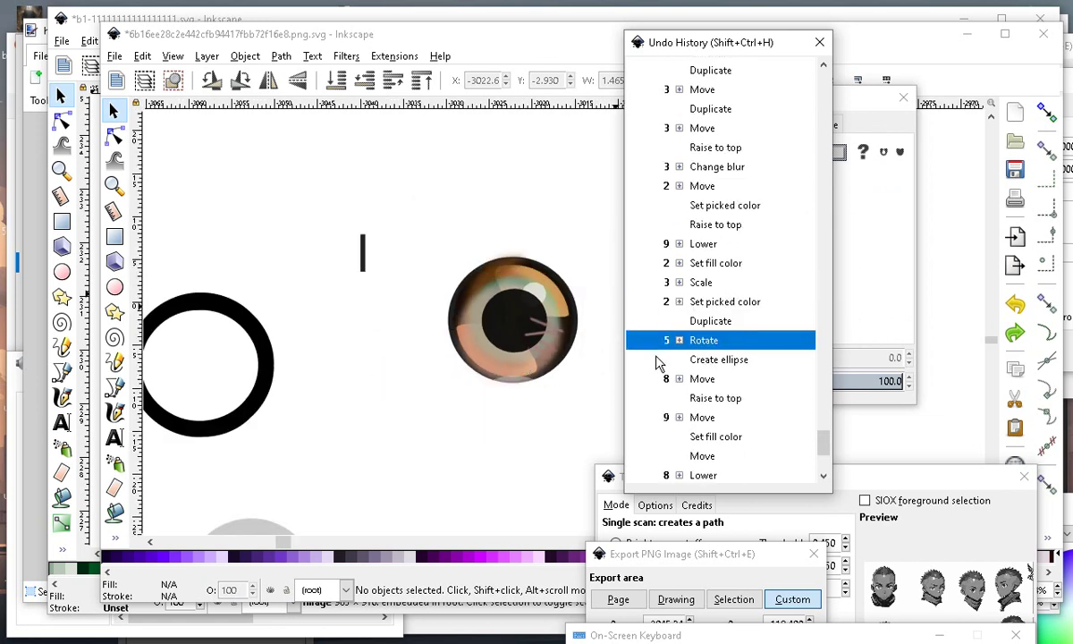
scroll(592, 344, "up", 2, "ctrl")
Roll the drawing back further to the group of two Move edits just after the rectangle and bounded fill were removed from the history's later part.
scroll(698, 190, "up", 5)
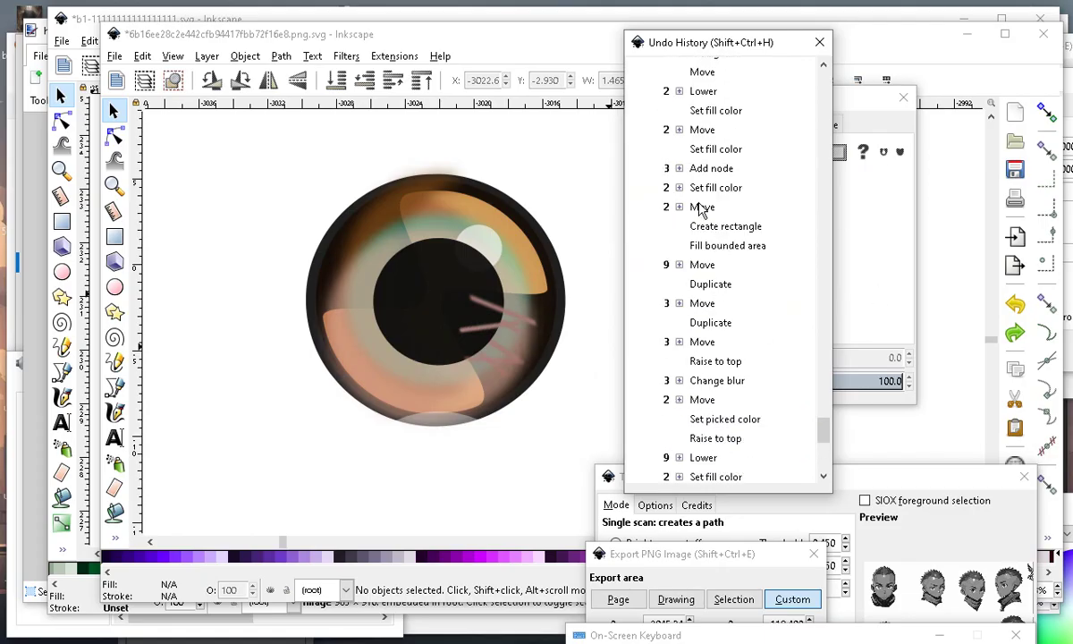
left_click(701, 208)
scroll(486, 248, "down", 1, "ctrl")
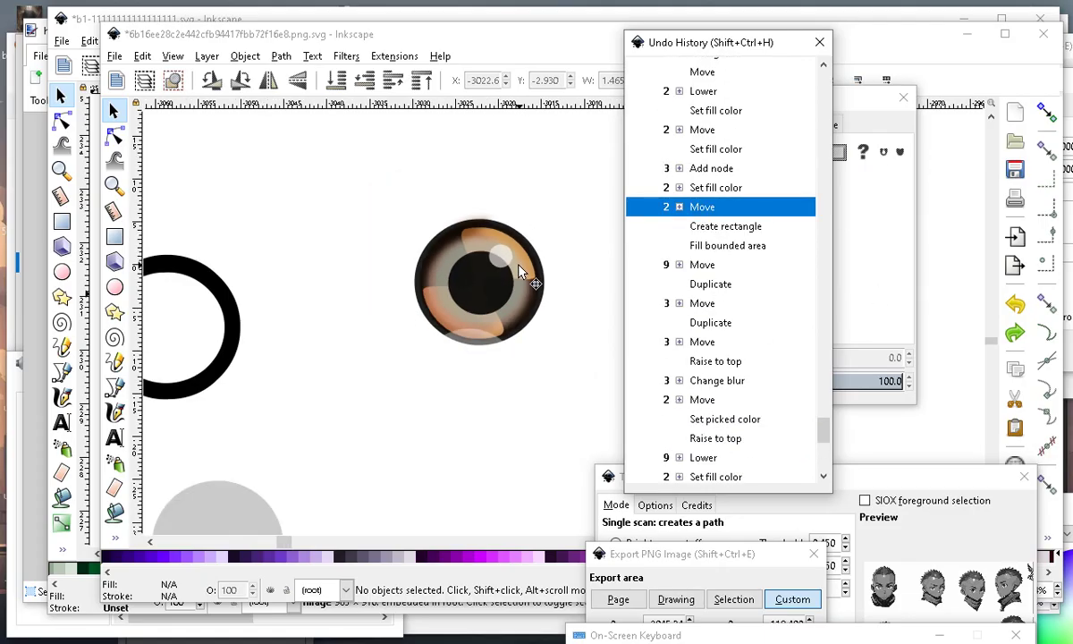
scroll(502, 288, "up", 1, "ctrl")
scroll(498, 307, "down", 3, "ctrl")
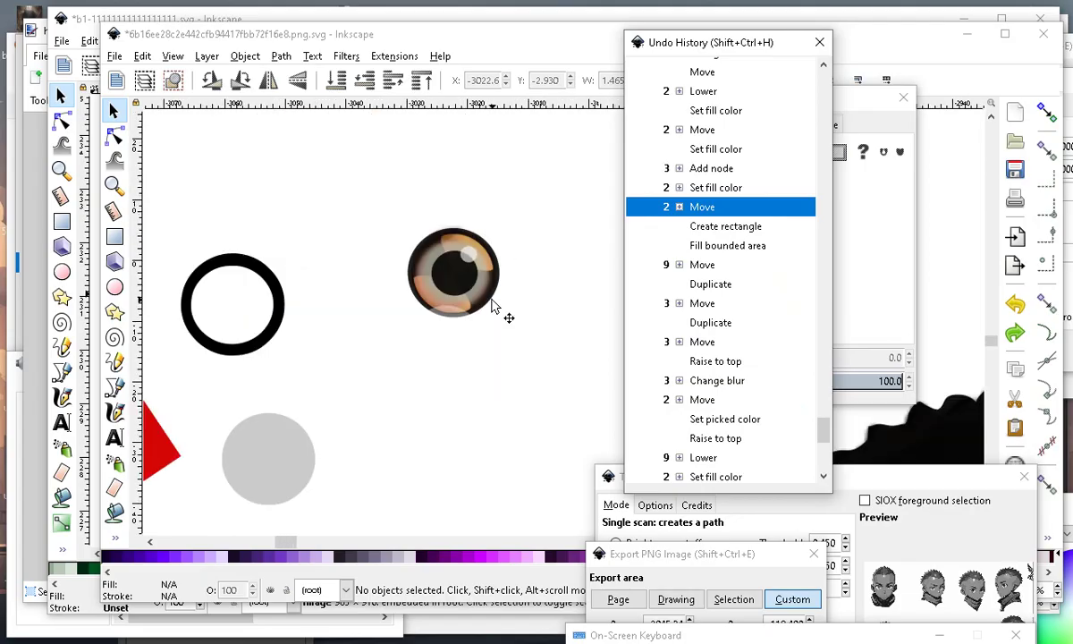
scroll(480, 276, "up", 2, "ctrl")
Compare earlier fill and scale states of the eye and restore the group of three Scale edits before the six blur changes.
scroll(697, 111, "up", 5)
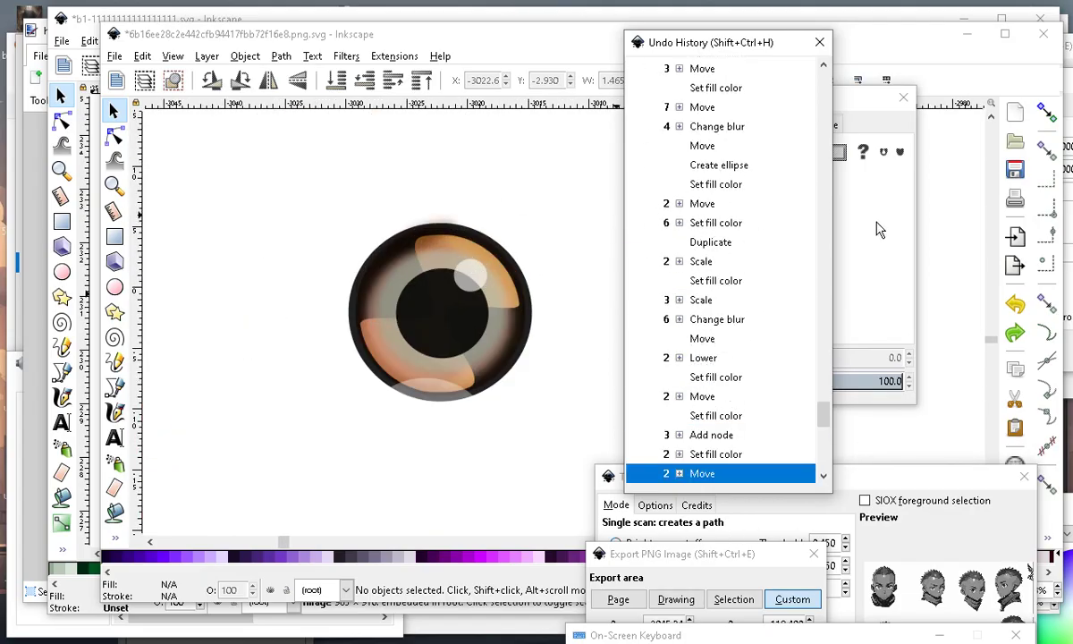
left_click(713, 225)
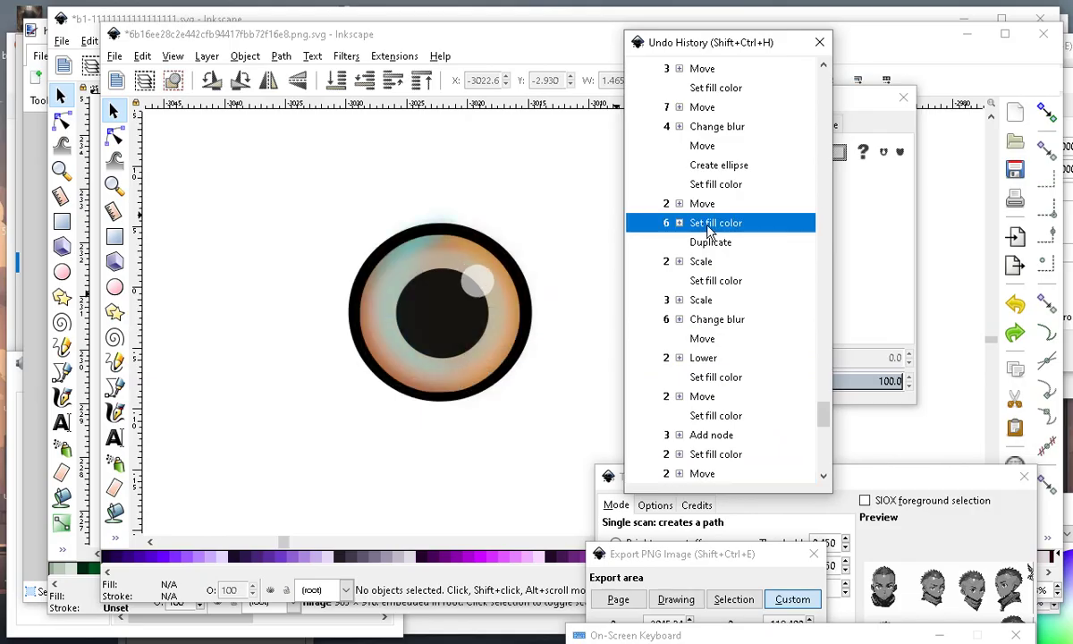
left_click(703, 261)
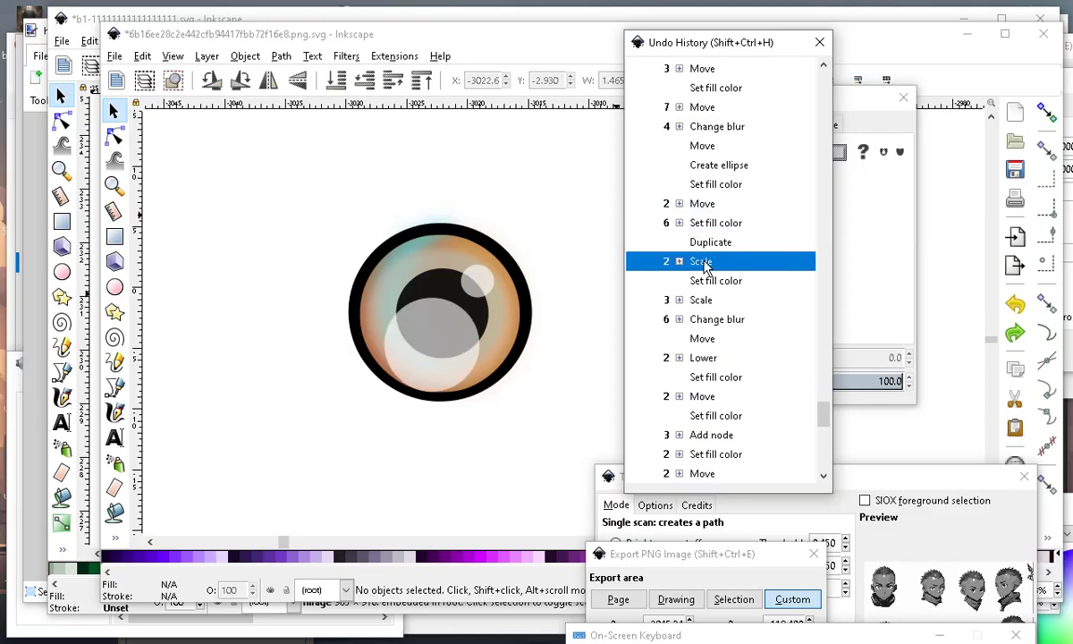
left_click(701, 301)
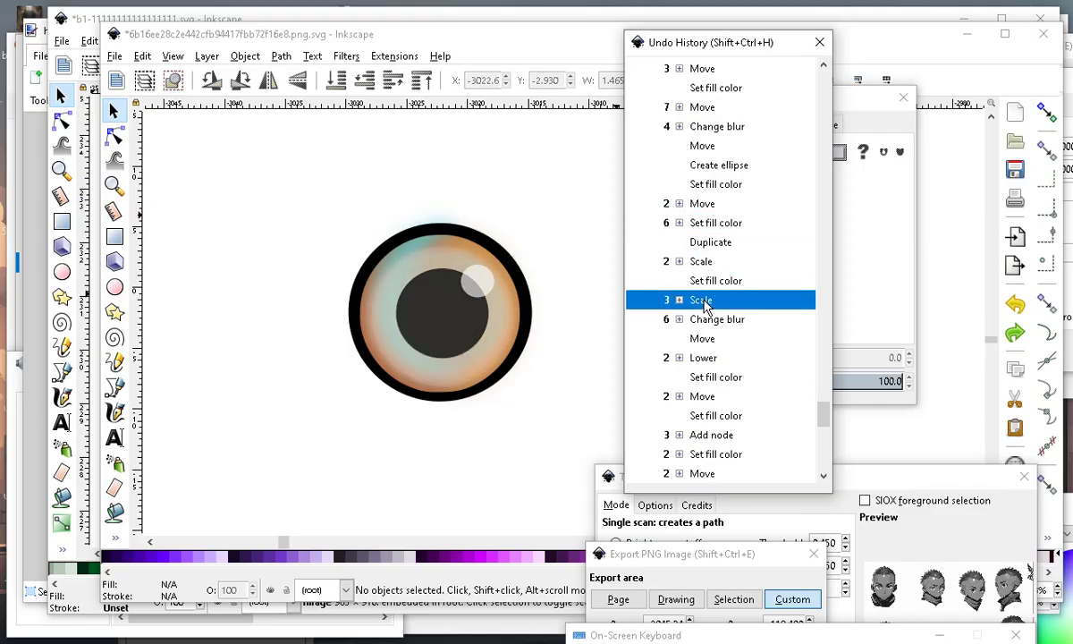
scroll(429, 293, "down", 2)
scroll(469, 306, "up", 3)
scroll(341, 240, "down", 2)
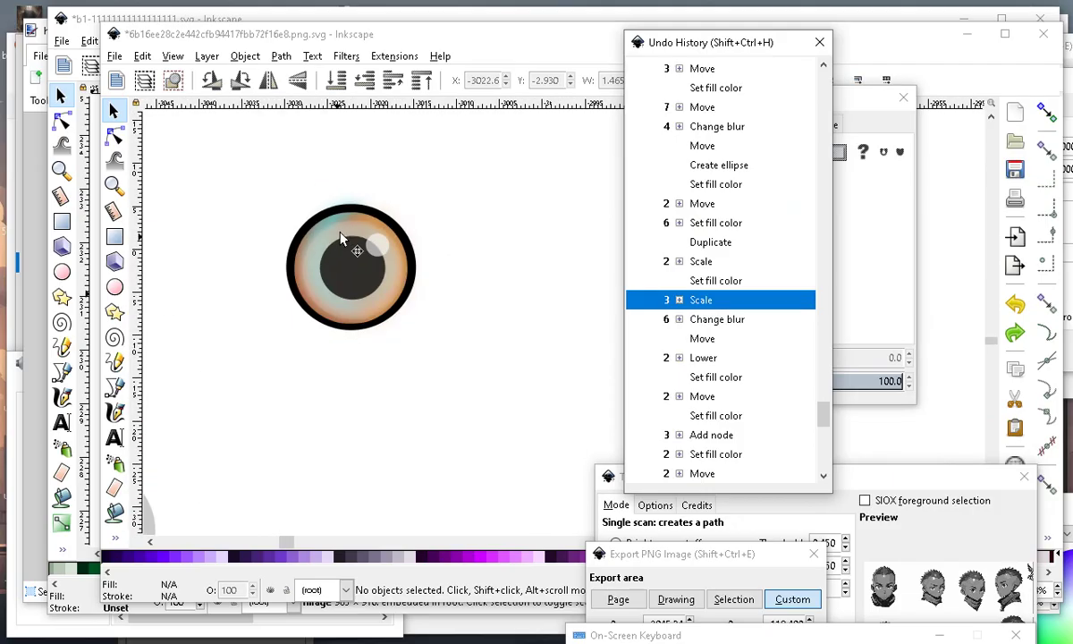
scroll(320, 348, "down", 2)
scroll(350, 306, "up", 1)
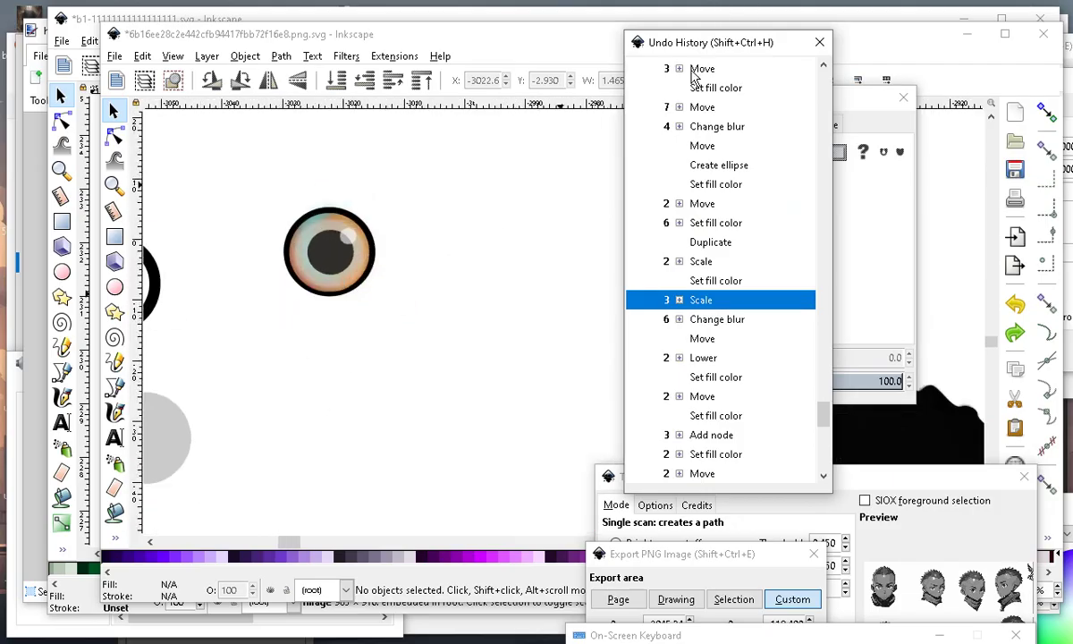
Move the Undo History aside, select all nine shapes of the eye and place them beside the black-haired boy's head.
left_click_drag(939, 51, 997, 45)
scroll(429, 388, "down", 3)
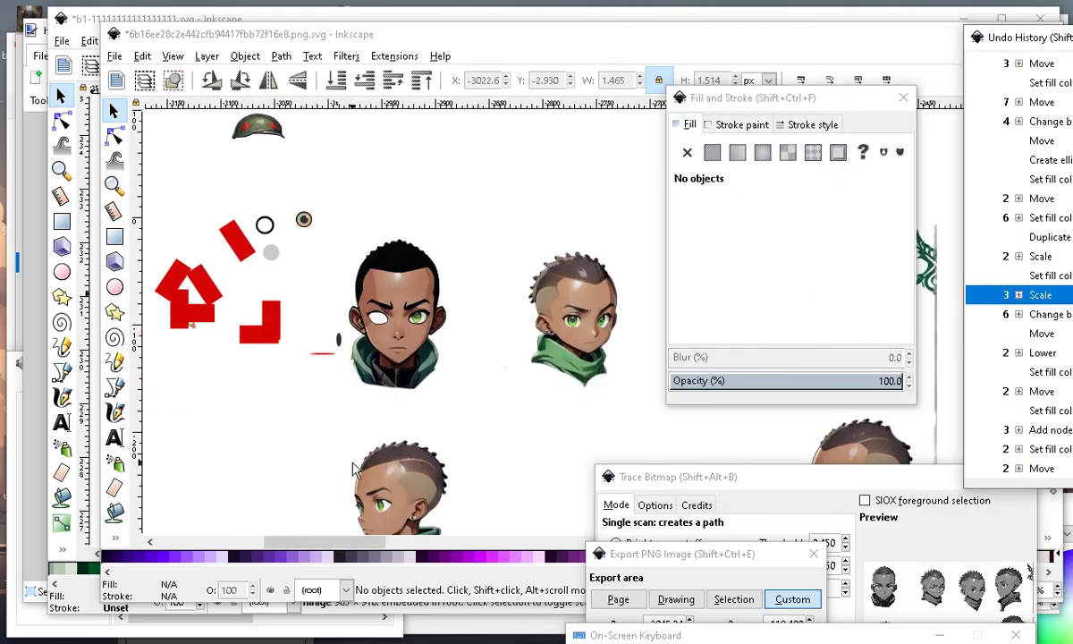
scroll(268, 295, "up", 2)
scroll(268, 201, "up", 2)
left_click_drag(515, 158, 391, 328)
left_click_drag(395, 239, 500, 330)
scroll(490, 477, "down", 2)
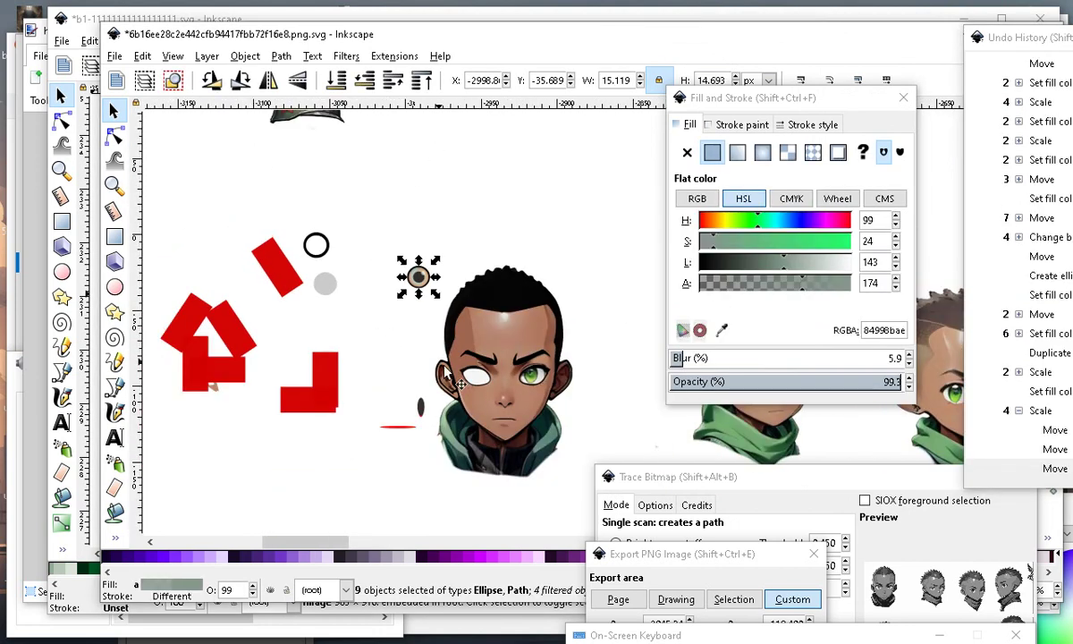
scroll(527, 420, "up", 2)
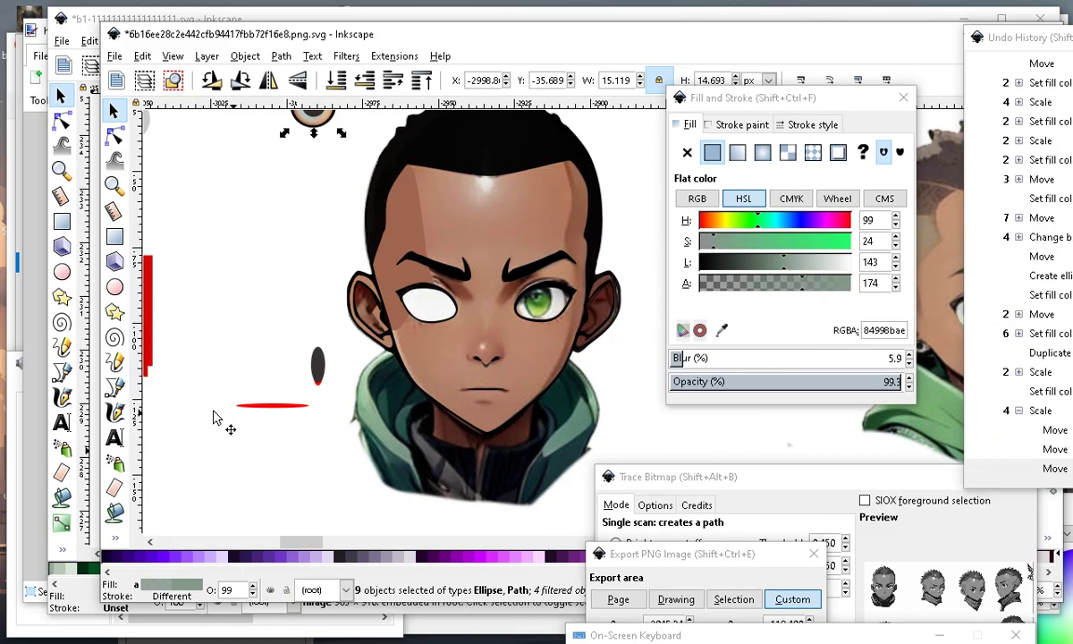
Examine the boy's face and blank eye socket together with the detached eye beside the head.
scroll(360, 371, "down", 1)
scroll(438, 317, "up", 2)
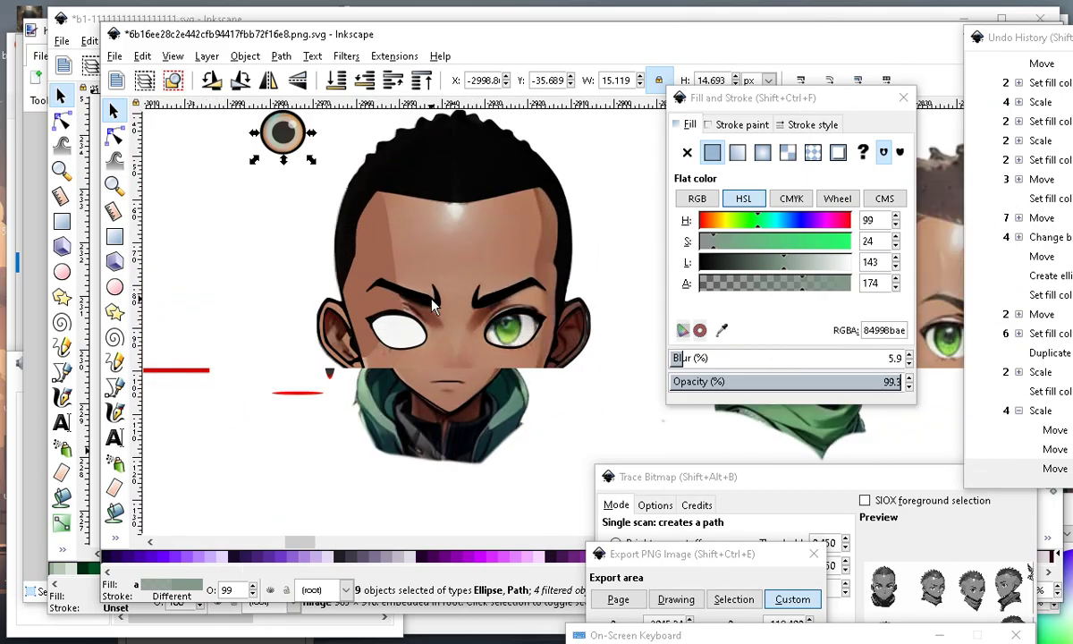
scroll(386, 349, "down", 2)
scroll(401, 403, "up", 1)
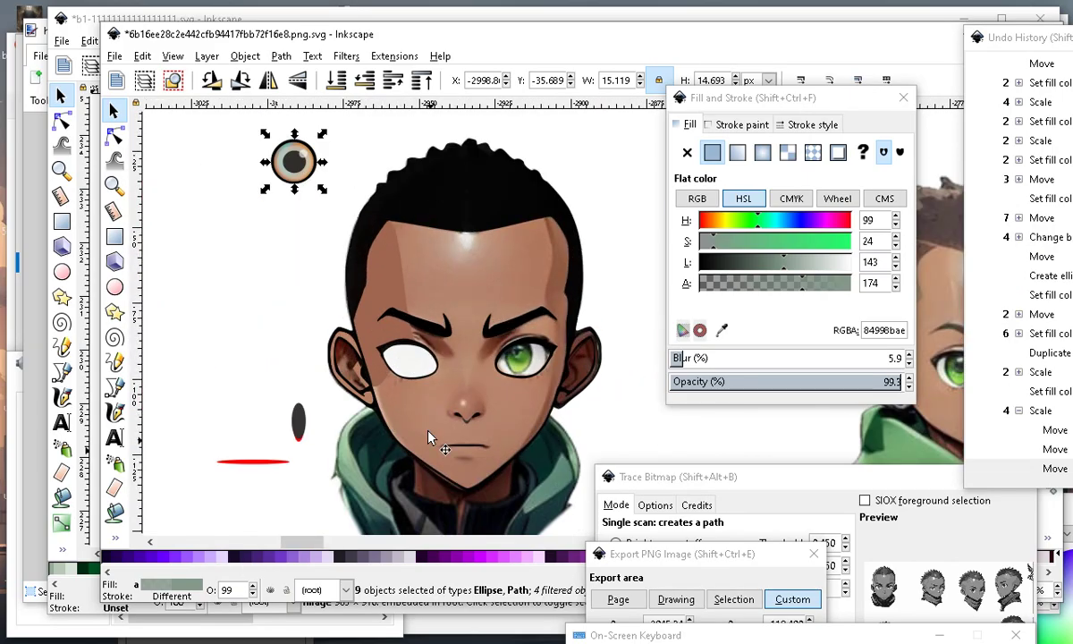
scroll(375, 406, "up", 2)
scroll(212, 257, "down", 3)
scroll(249, 278, "up", 3)
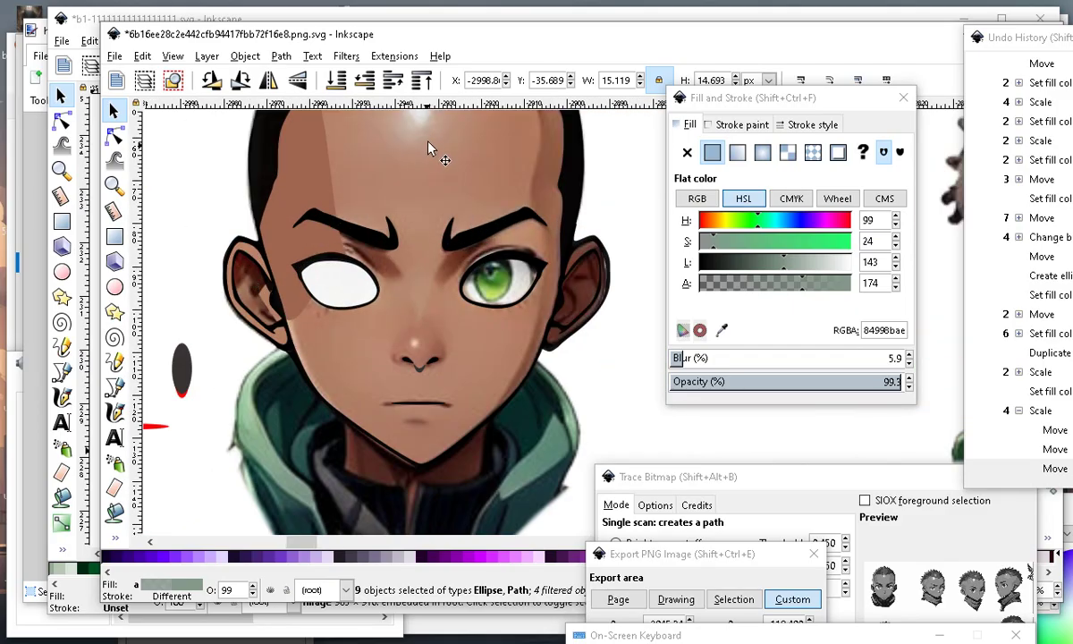
scroll(360, 310, "down", 3)
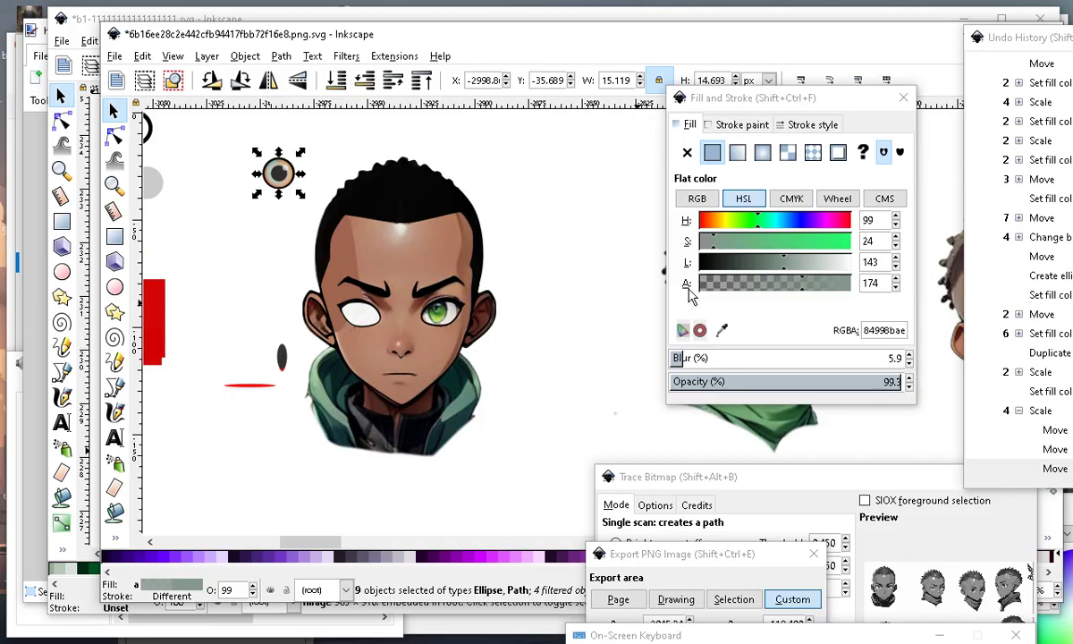
scroll(479, 369, "down", 2)
scroll(384, 388, "up", 3)
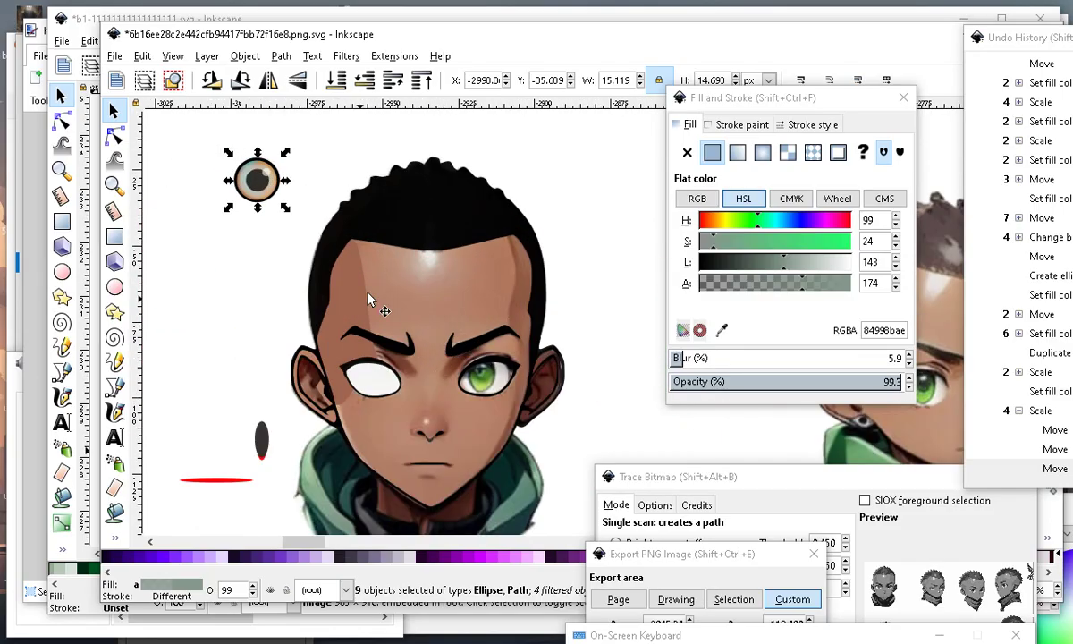
Edit the brown temple shading's nodes, pulling those along the blank eye's upper lid back toward the outer eye corner.
left_click(320, 278)
key("plus")
key("plus")
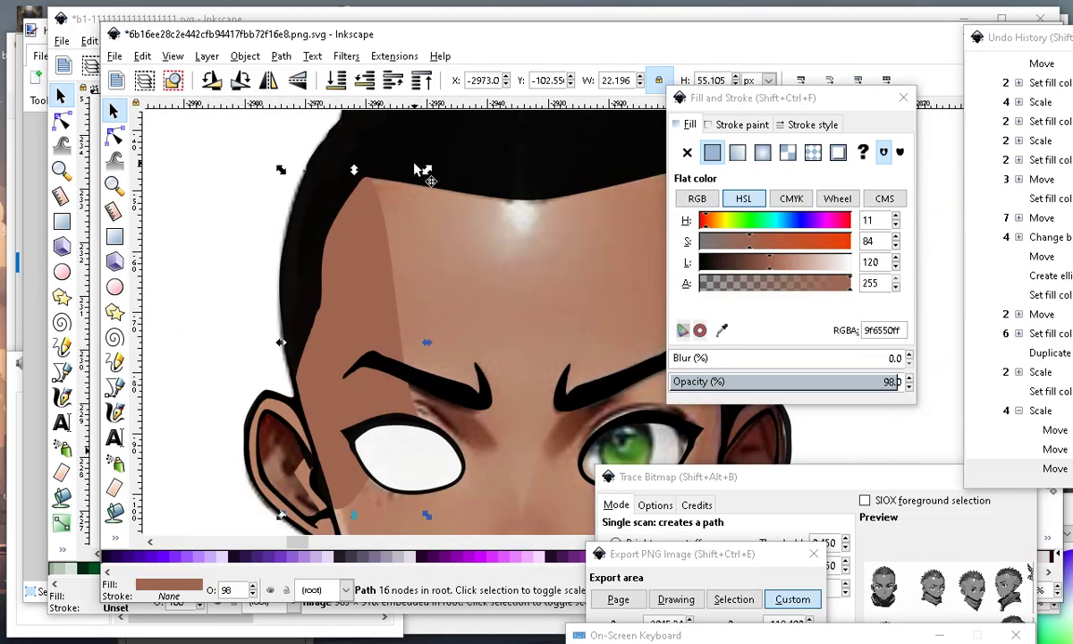
scroll(331, 311, "down", 2)
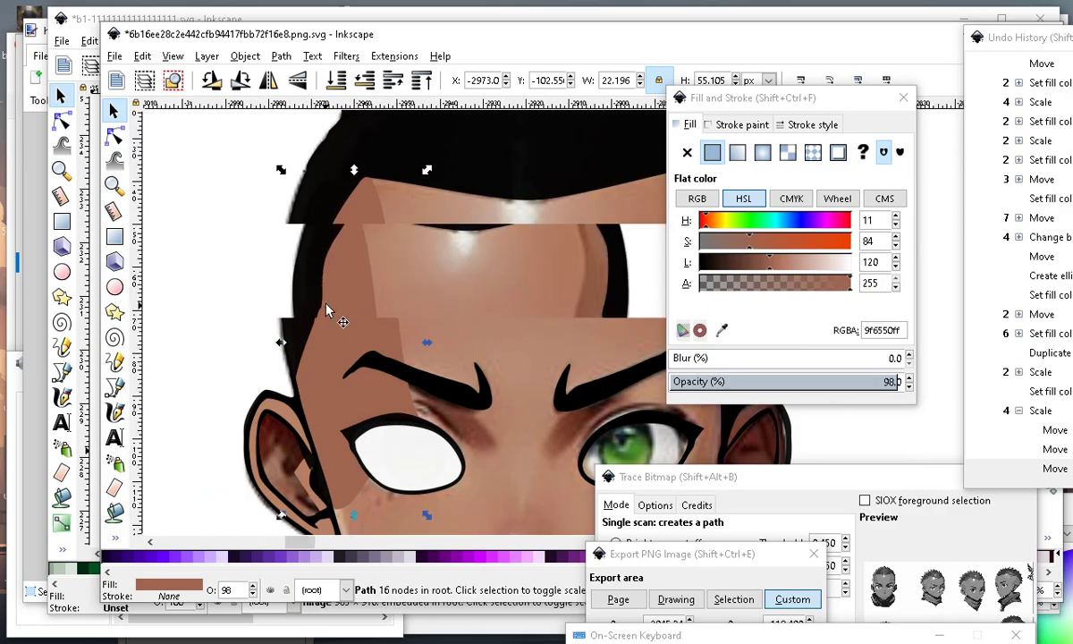
key("plus")
key("plus")
key("plus")
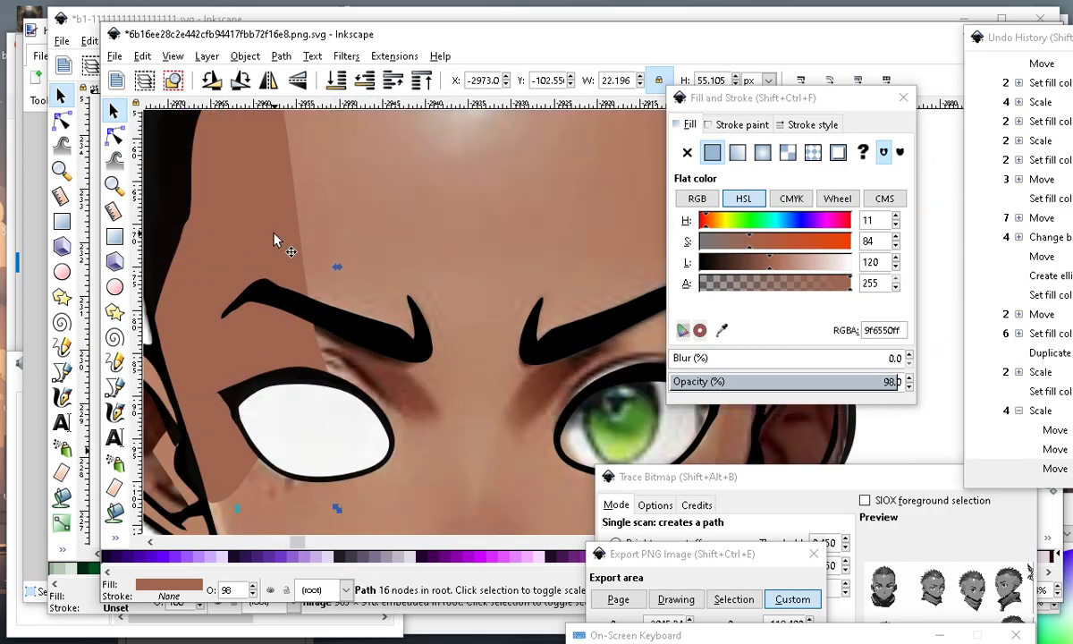
key("minus")
key("minus")
key("minus")
key("plus")
key("plus")
key("plus")
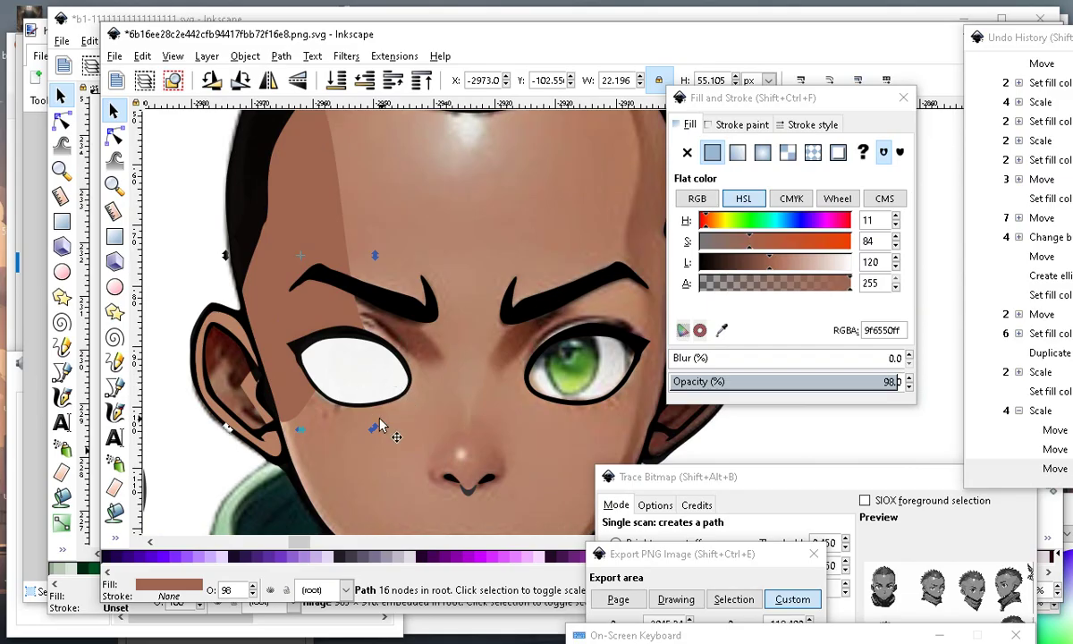
left_click(113, 140)
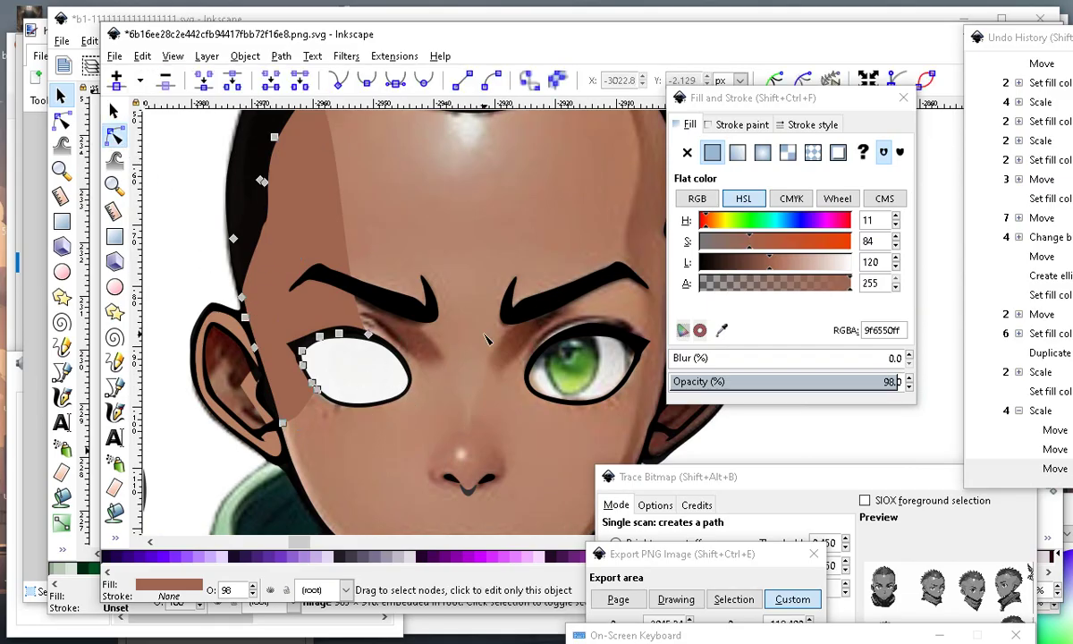
scroll(348, 247, "down", 3)
scroll(349, 247, "up", 4)
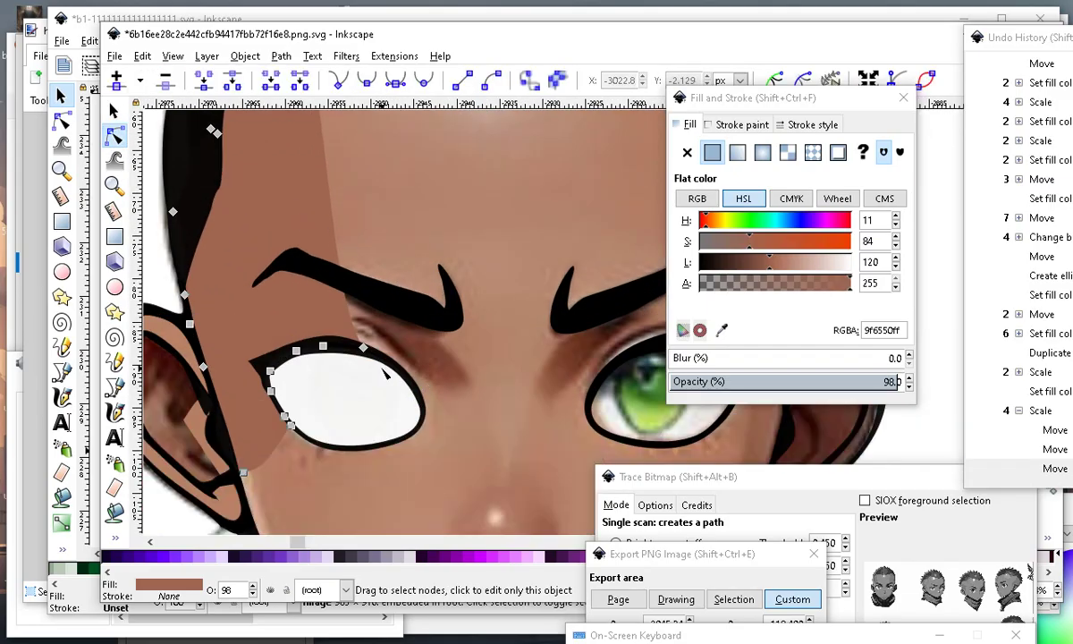
left_click_drag(363, 347, 302, 330)
scroll(301, 325, "down", 3)
scroll(285, 287, "up", 1)
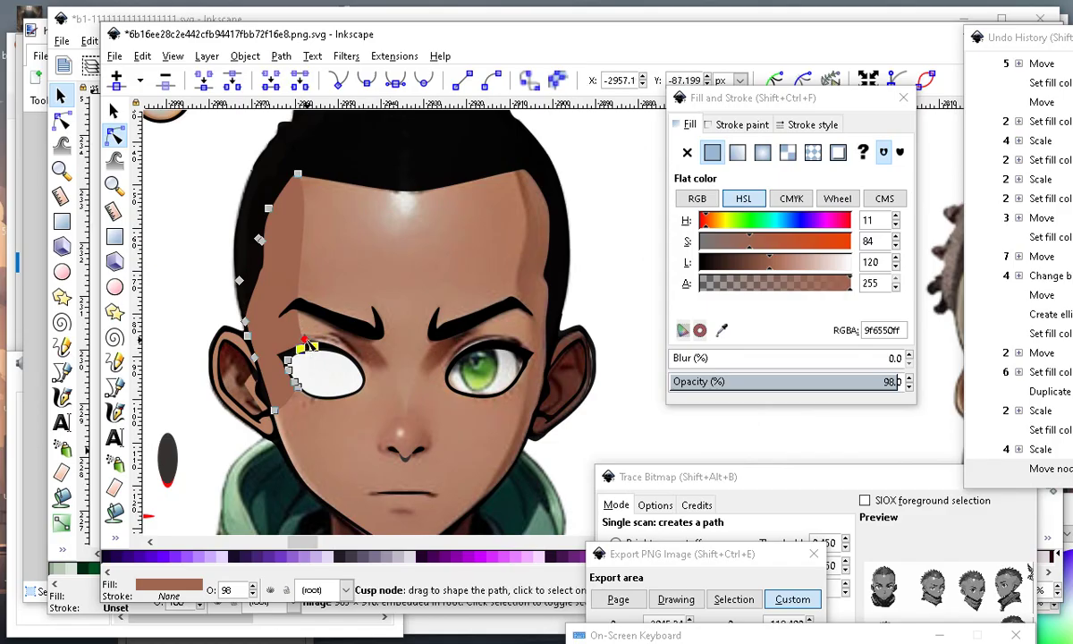
mouse_move(307, 342)
left_mouse_down()
mouse_move(282, 343)
mouse_move(300, 345)
left_mouse_up()
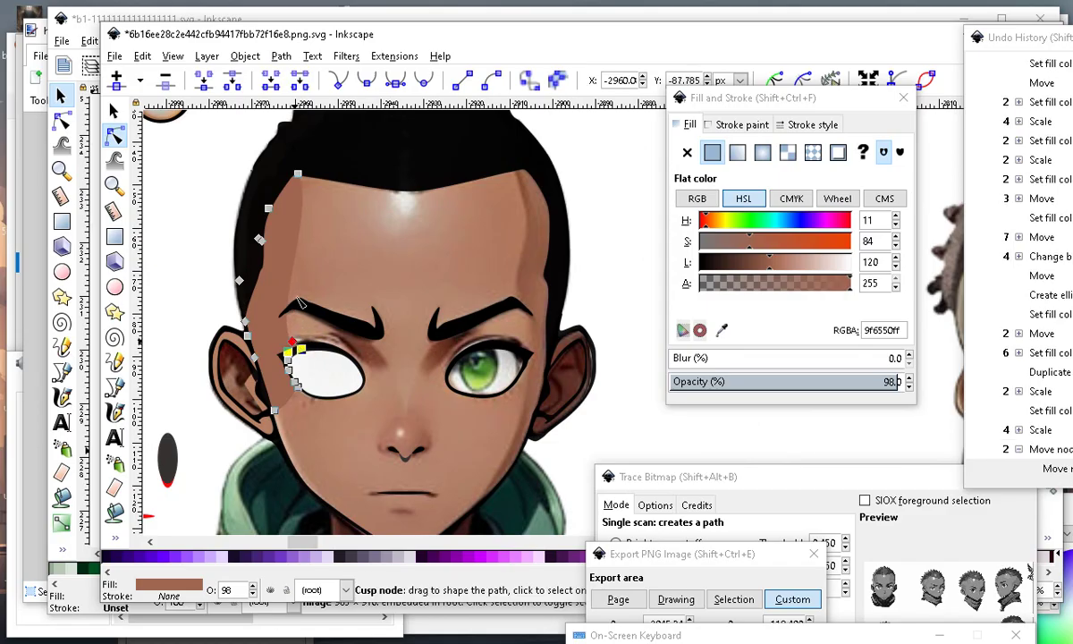
Add a node on the temple shading's forehead edge, shift it slightly toward the hairline and deselect the shape.
double_click(294, 260)
left_click_drag(347, 227, 273, 299)
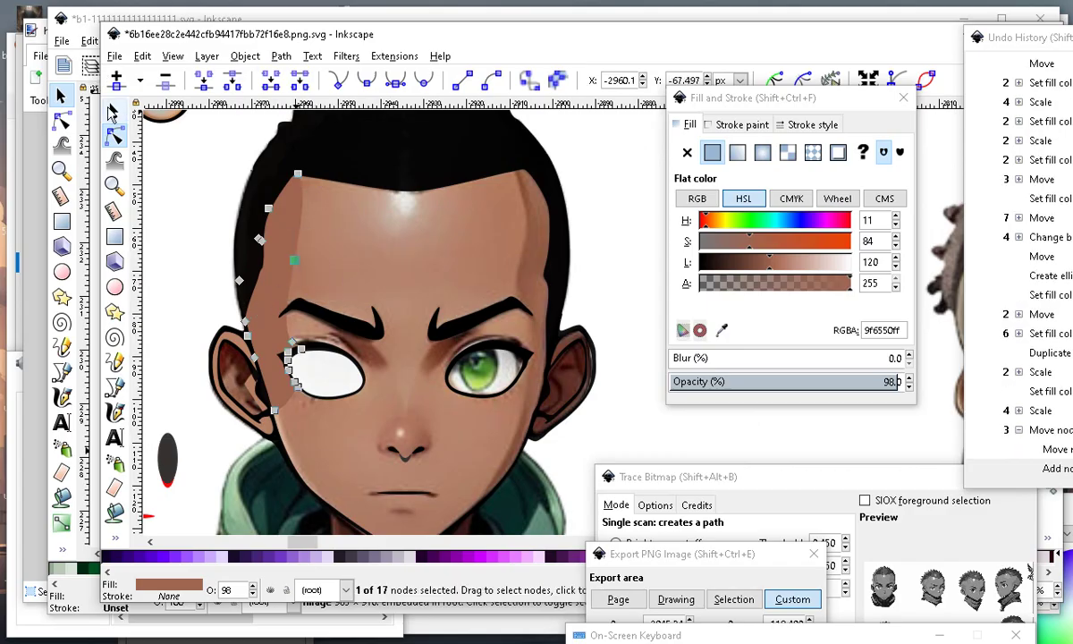
left_click(113, 110)
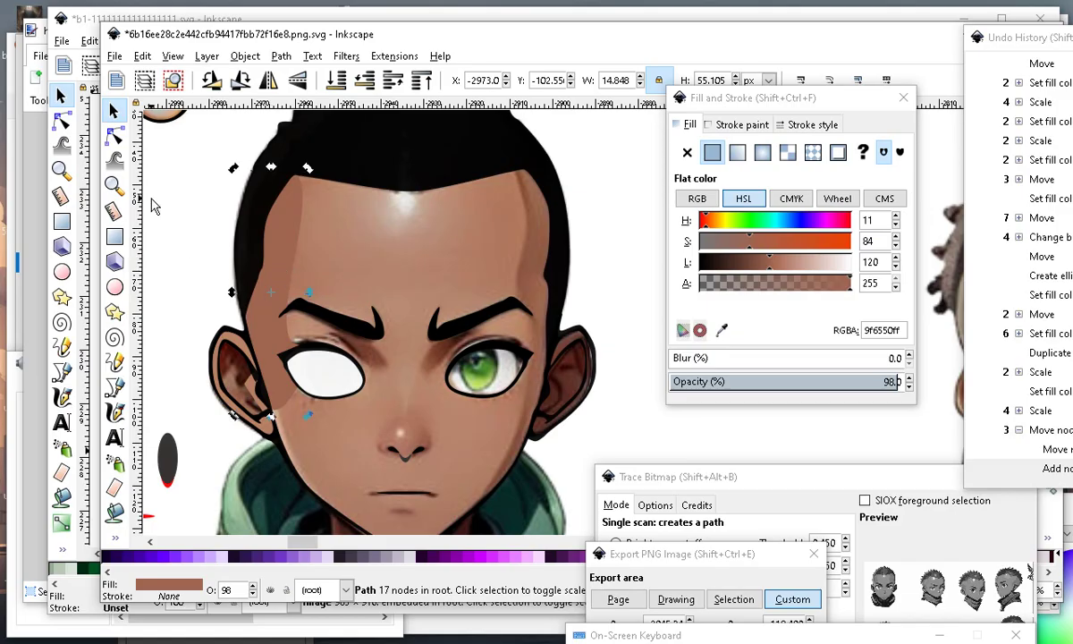
left_click(114, 134)
mouse_move(295, 261)
left_mouse_down()
mouse_move(280, 260)
mouse_move(284, 249)
left_mouse_up()
scroll(300, 262, "down", 2)
left_click(569, 454)
left_click(567, 425)
Create a bounded fill over the dark ellipse beside the boy's head with the Paint Bucket.
scroll(348, 345, "up", 3)
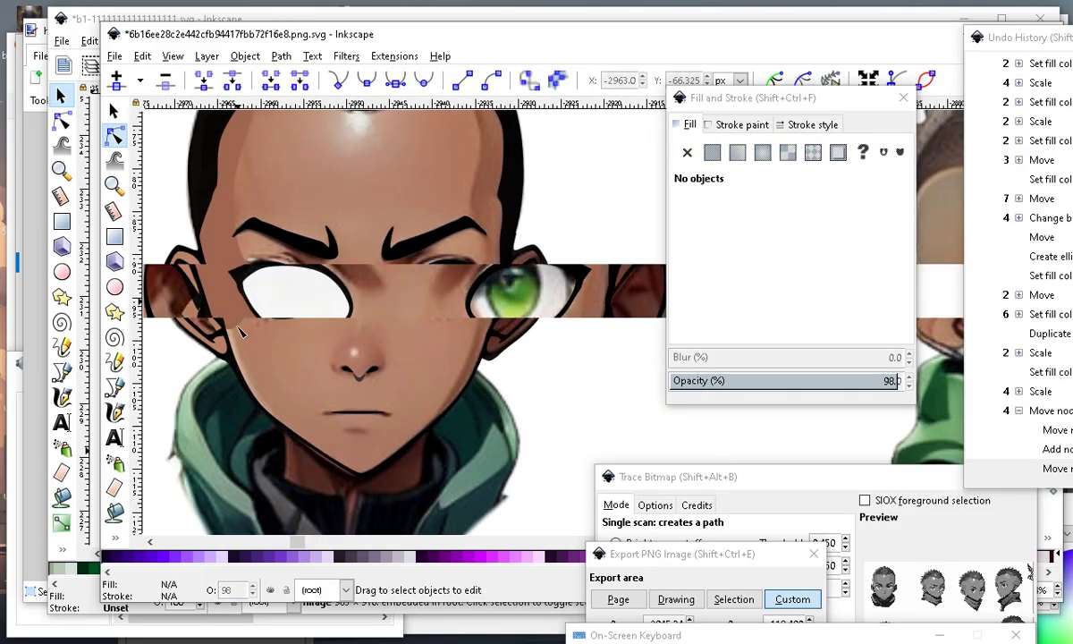
scroll(240, 332, "down", 3)
scroll(286, 393, "up", 5)
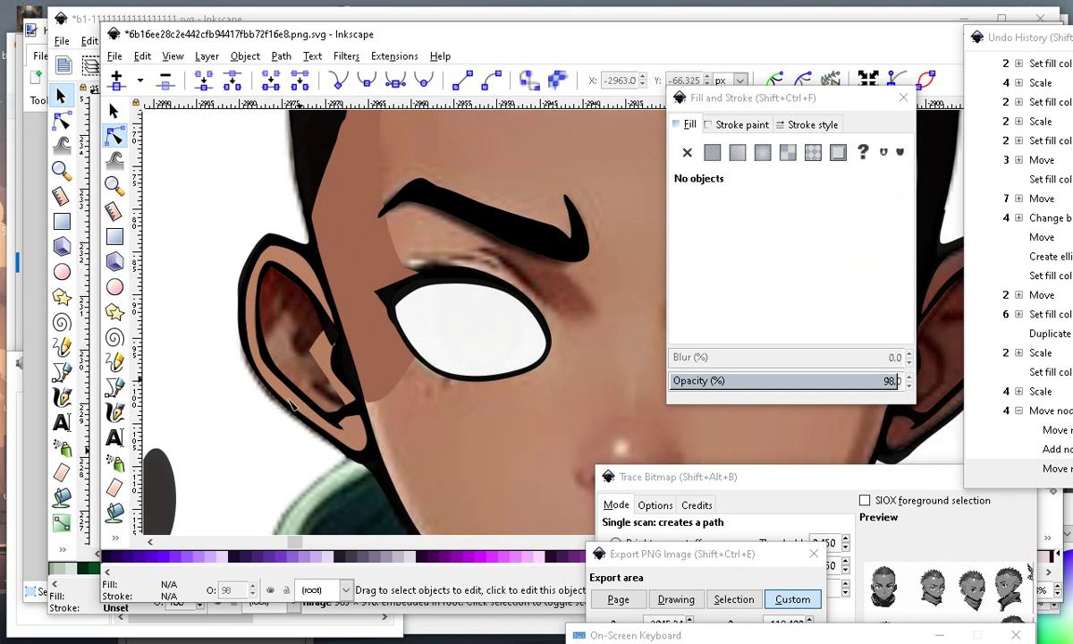
scroll(444, 259, "down", 2)
scroll(290, 384, "up", 2)
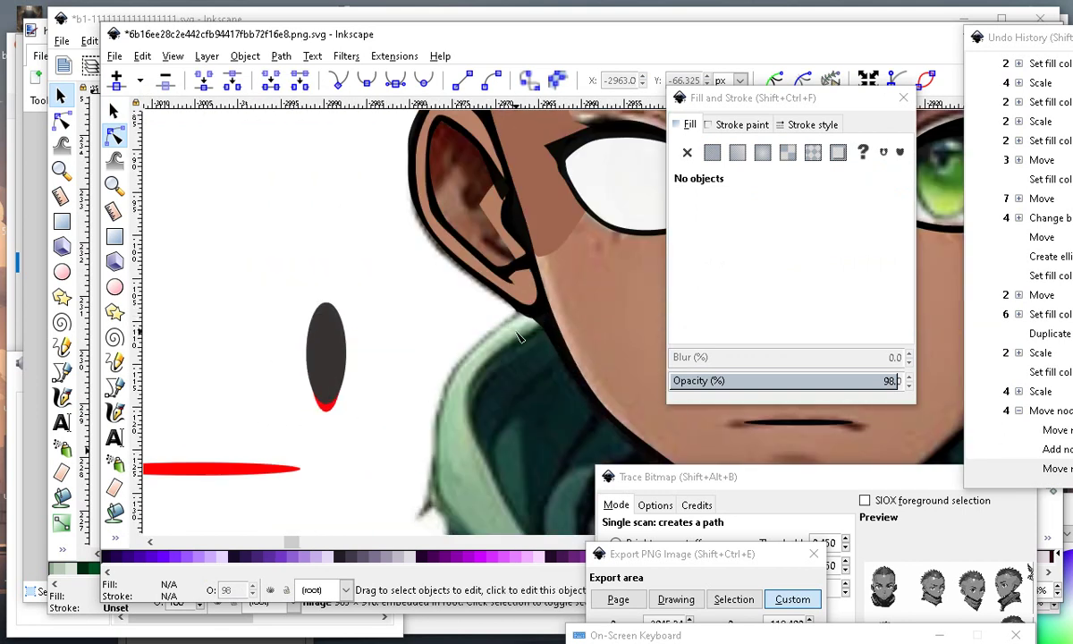
scroll(259, 411, "down", 3)
scroll(243, 442, "up", 4)
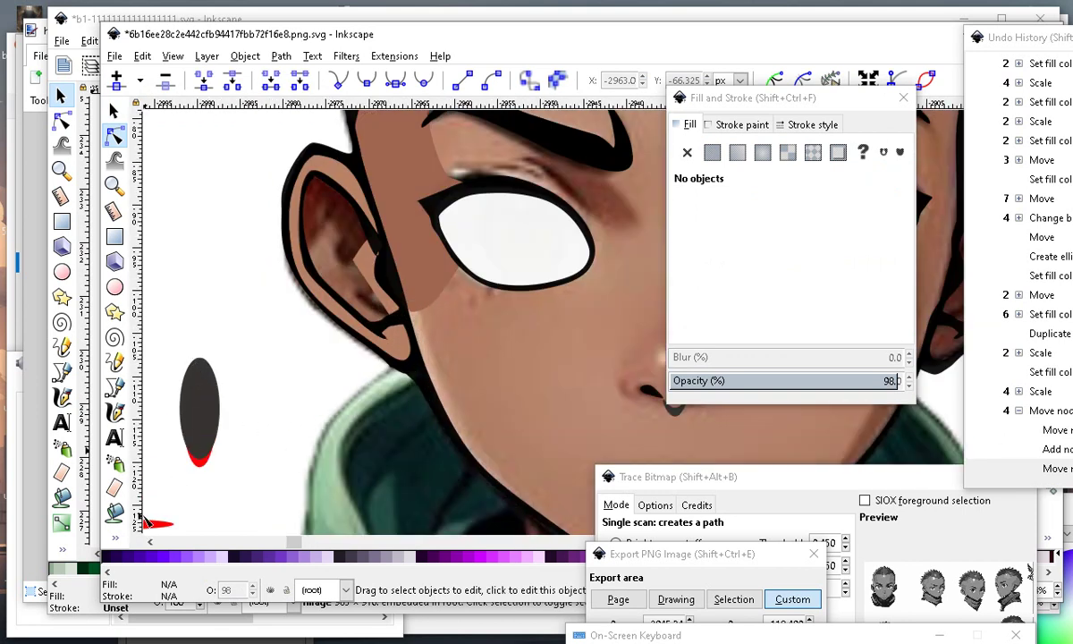
left_click(114, 511)
left_click(198, 367)
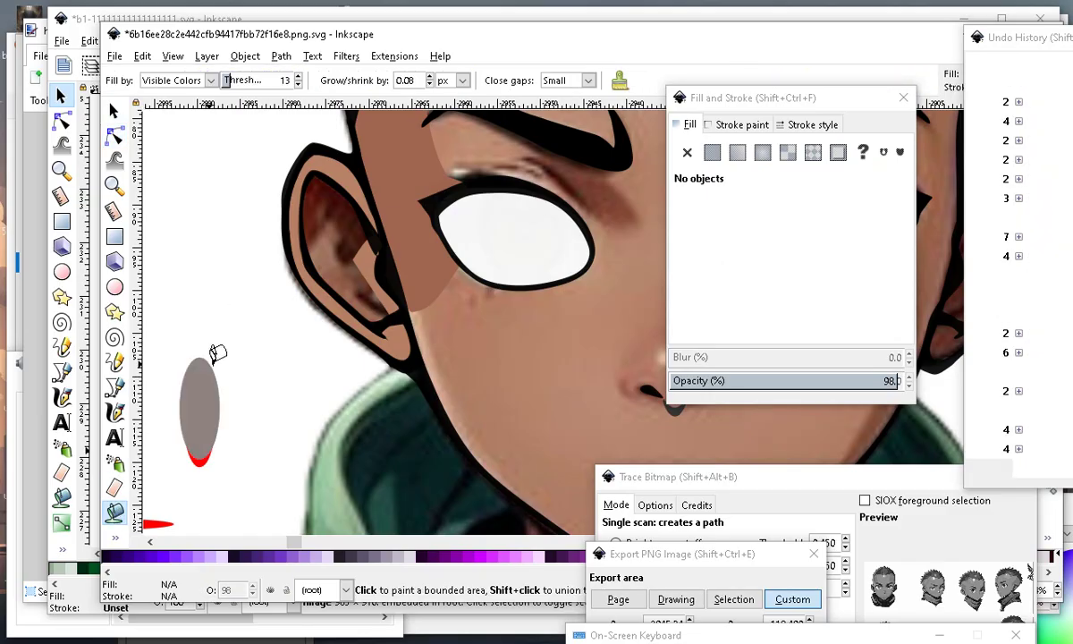
Move the new pale ellipse off the dark one to the space beside the ear and rotate it nearly horizontal.
left_click(114, 110)
scroll(362, 402, "down", 3)
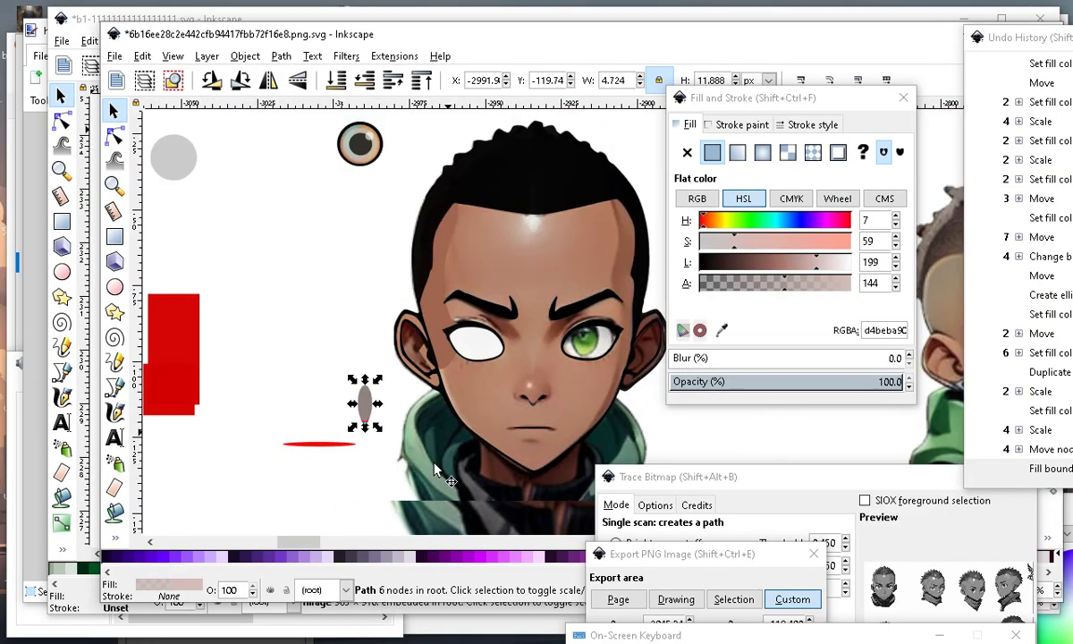
scroll(420, 369, "up", 2)
left_click_drag(321, 382, 275, 240)
left_click(268, 234)
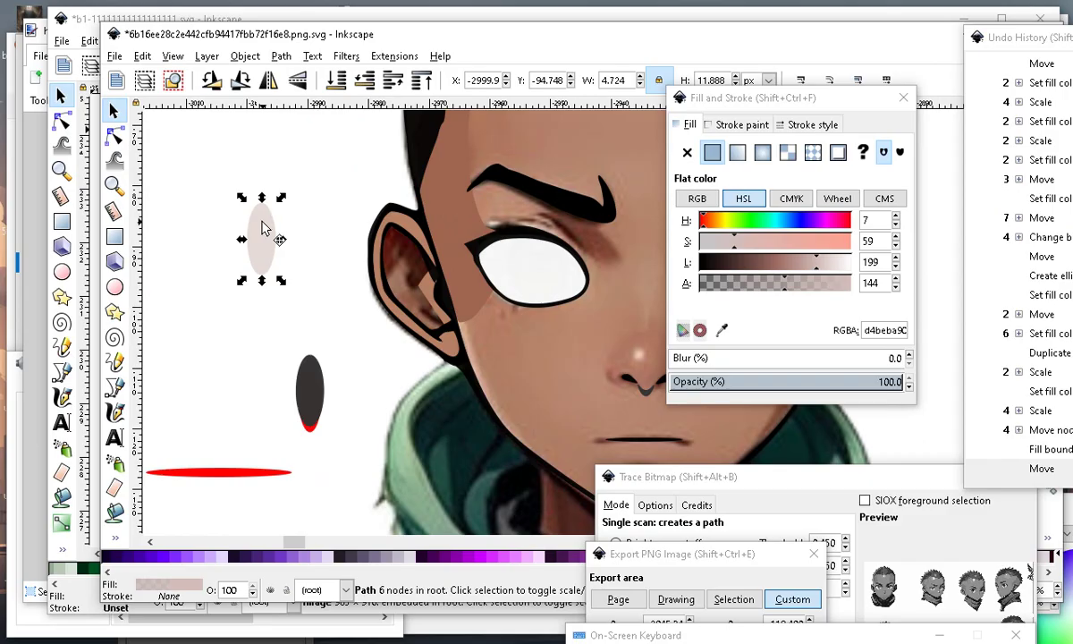
left_click_drag(249, 200, 242, 254)
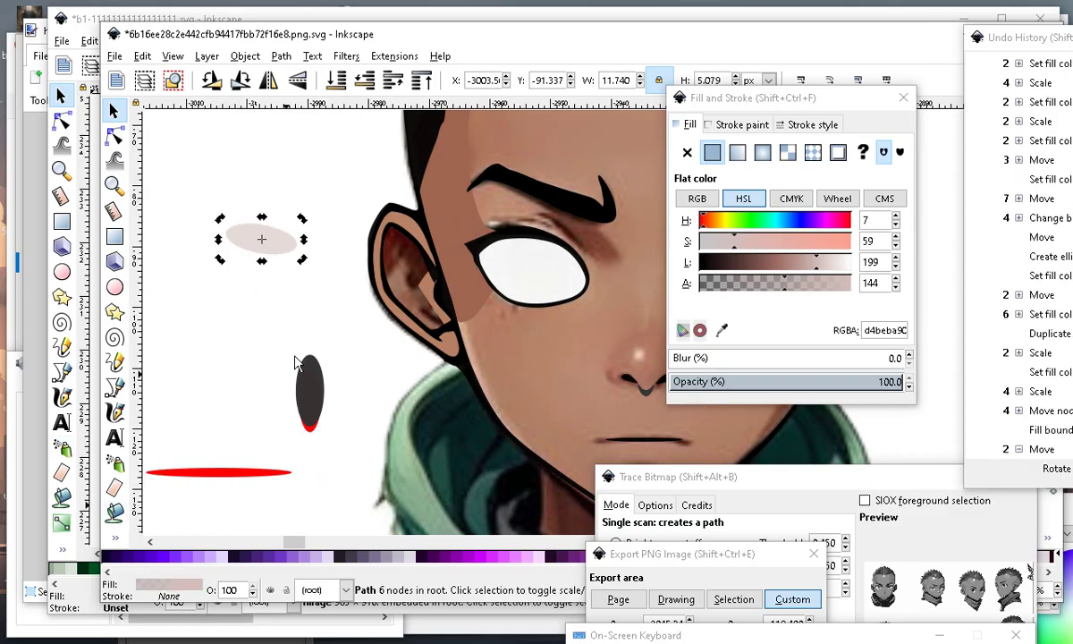
Place the rotated pale ellipse between the eyebrow and the upper lid of the blank eye.
scroll(429, 268, "up", 1)
scroll(447, 328, "down", 2)
scroll(433, 329, "up", 1)
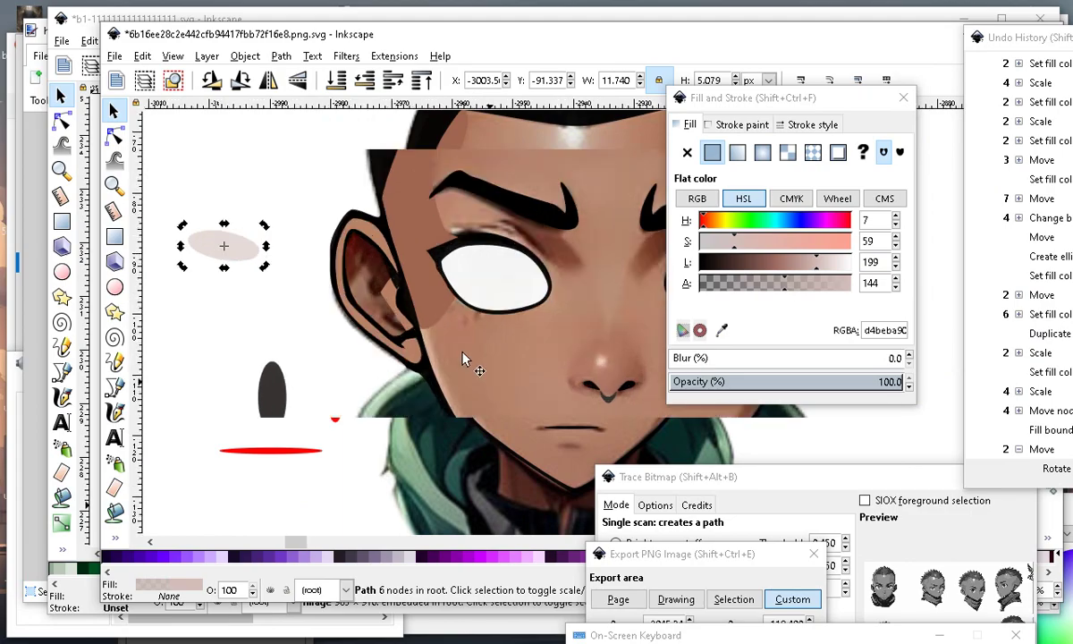
left_click_drag(222, 244, 536, 255)
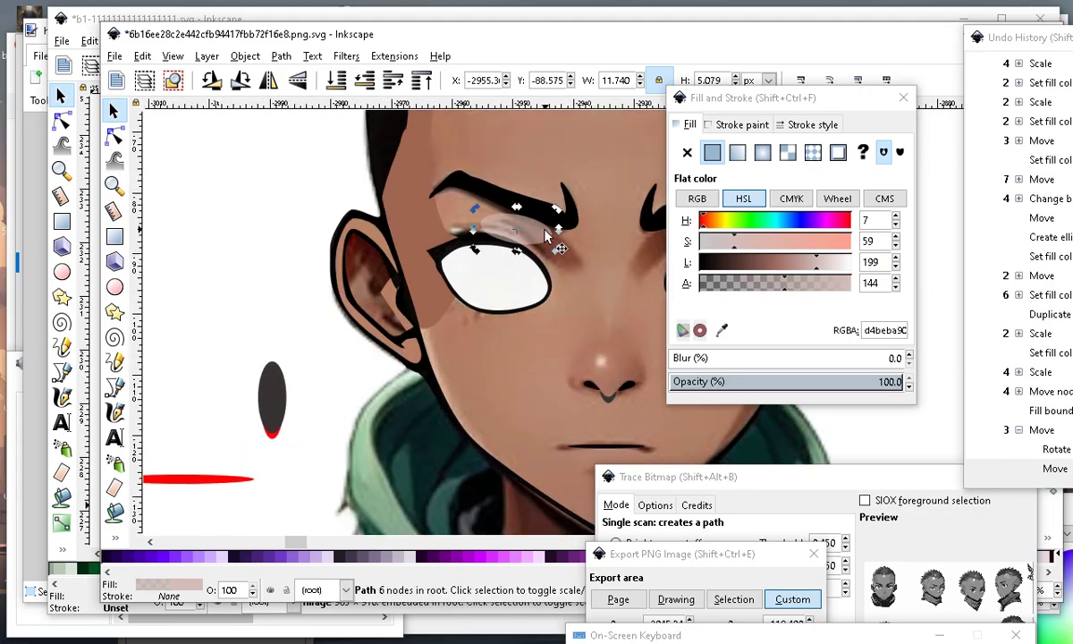
Recolour the ellipse with the dark brown 7e4836 sampled from the face's skin shadow and set its fill alpha to 203.
left_click(114, 536)
left_click(187, 570)
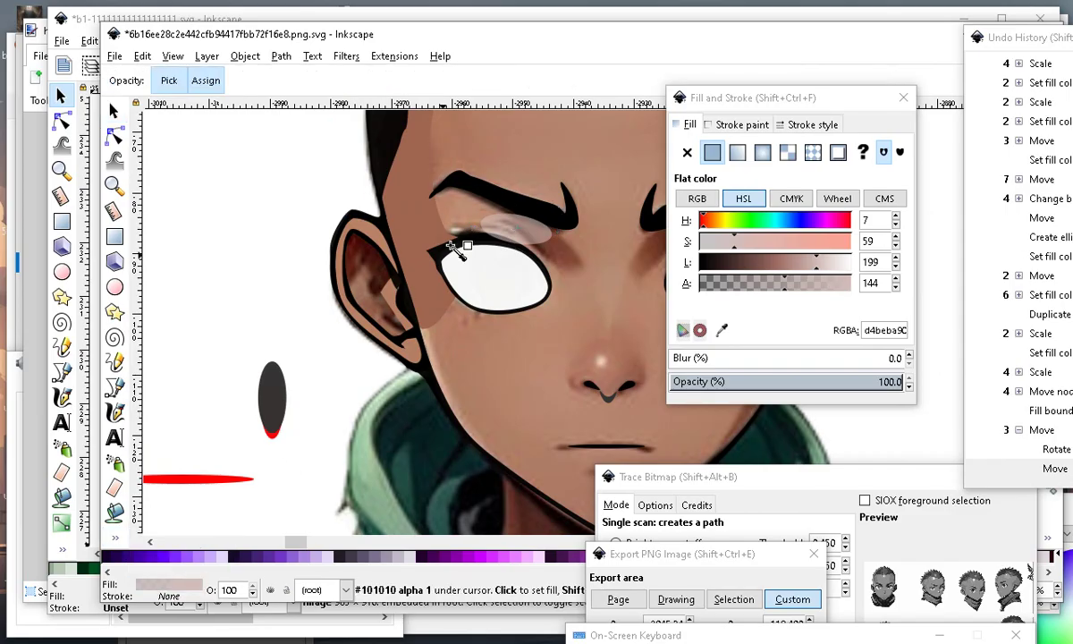
scroll(527, 243, "up", 2)
left_click_drag(585, 253, 596, 239)
scroll(295, 228, "down", 1)
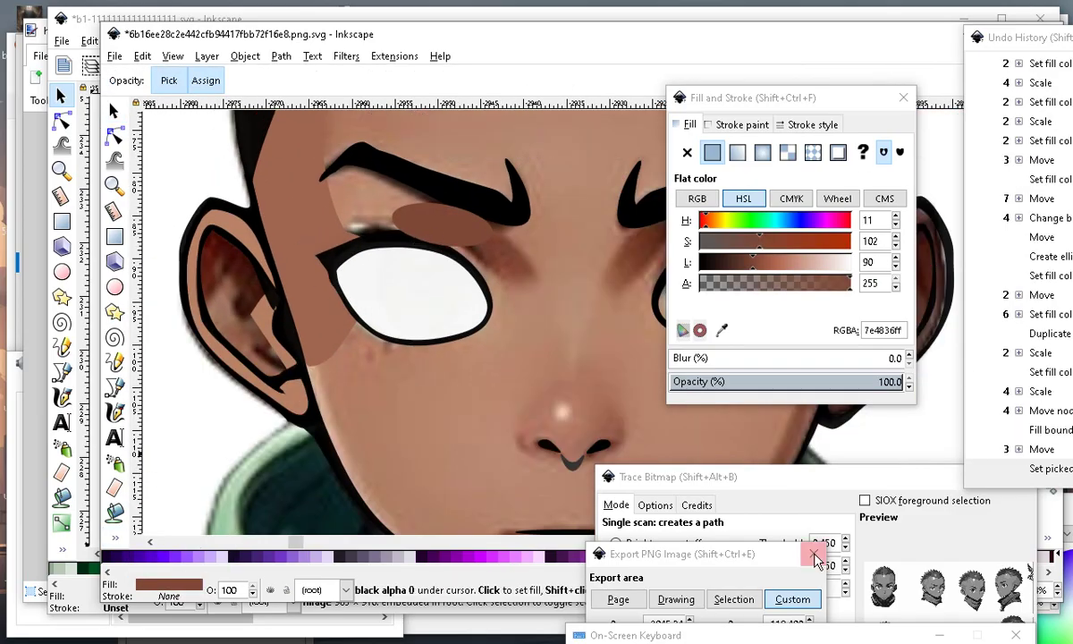
left_click_drag(798, 288, 819, 302)
Stretch the brown ellipse's two outer nodes out to the tail of the eyebrow above the blank eye.
left_click(115, 136)
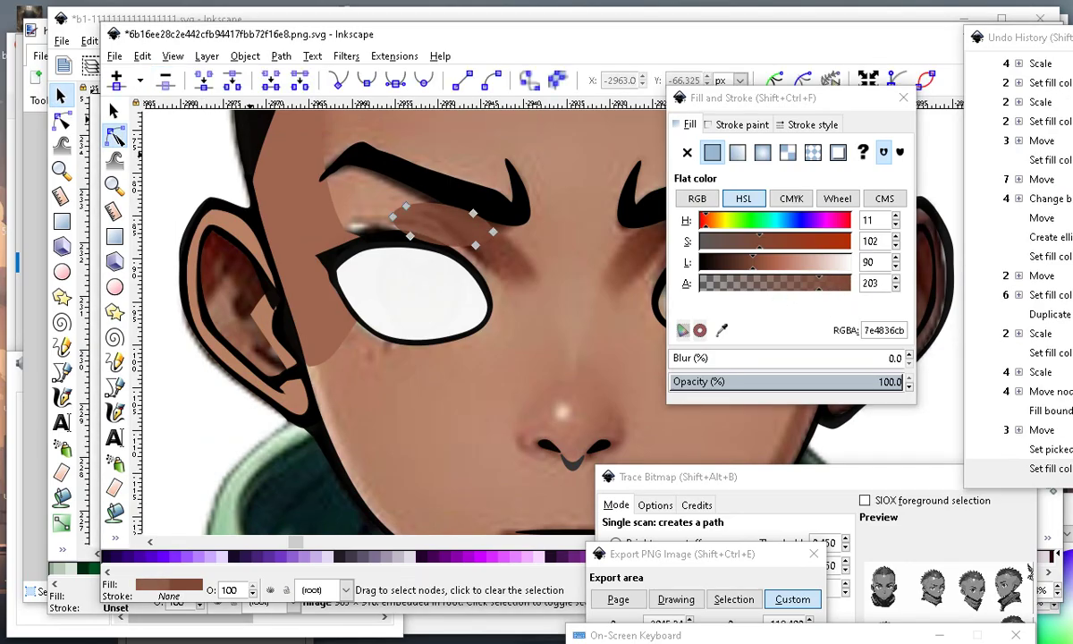
scroll(584, 208, "up", 1)
left_click_drag(337, 210, 244, 147)
left_click_drag(313, 221, 220, 171)
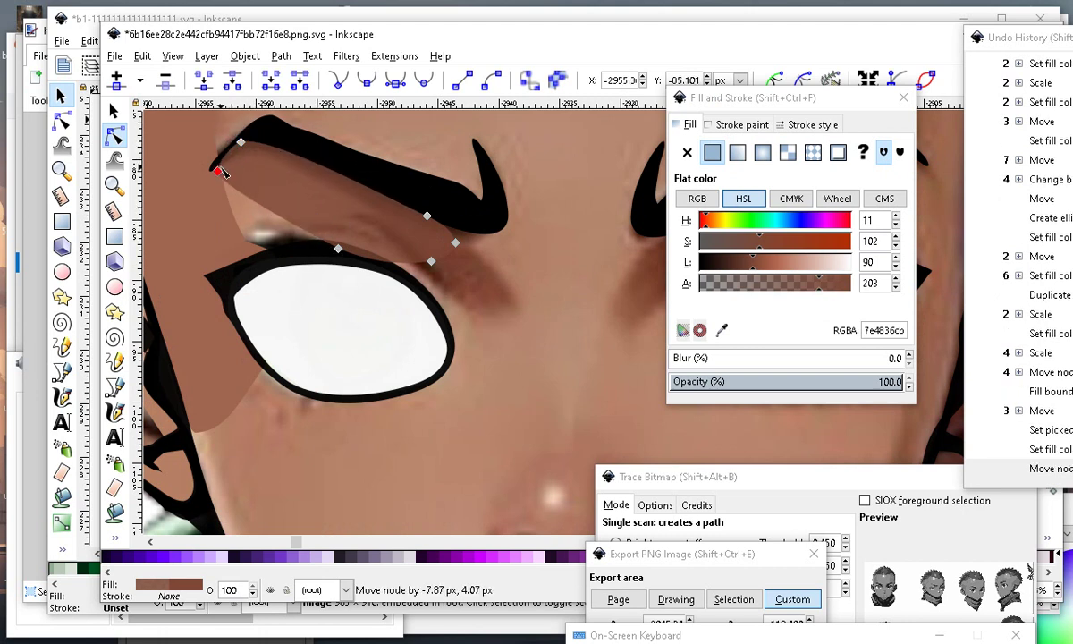
Add a node at the eyelid shadow's outer lower edge and fit the surrounding nodes between the upper lid and the eyebrow's inner end.
double_click(260, 235)
left_click_drag(265, 237, 254, 242)
left_click_drag(337, 240, 345, 252)
left_click_drag(431, 262, 433, 287)
left_click_drag(455, 242, 489, 245)
left_click_drag(436, 295, 465, 344)
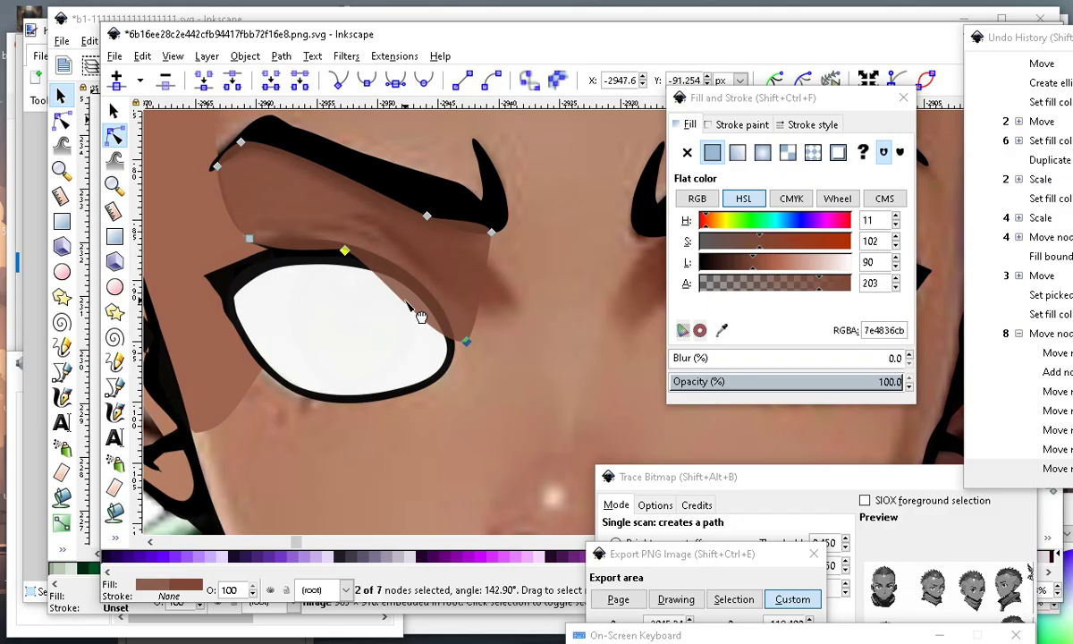
Add nodes on the shadow's lid and inner edges, fitting one to the lid curve and pulling the other toward the nose bridge.
double_click(390, 296)
left_click_drag(390, 296, 419, 288)
mouse_move(472, 345)
left_mouse_down()
mouse_move(453, 356)
mouse_move(472, 345)
mouse_move(463, 350)
left_mouse_up()
left_click(468, 317)
double_click(468, 316)
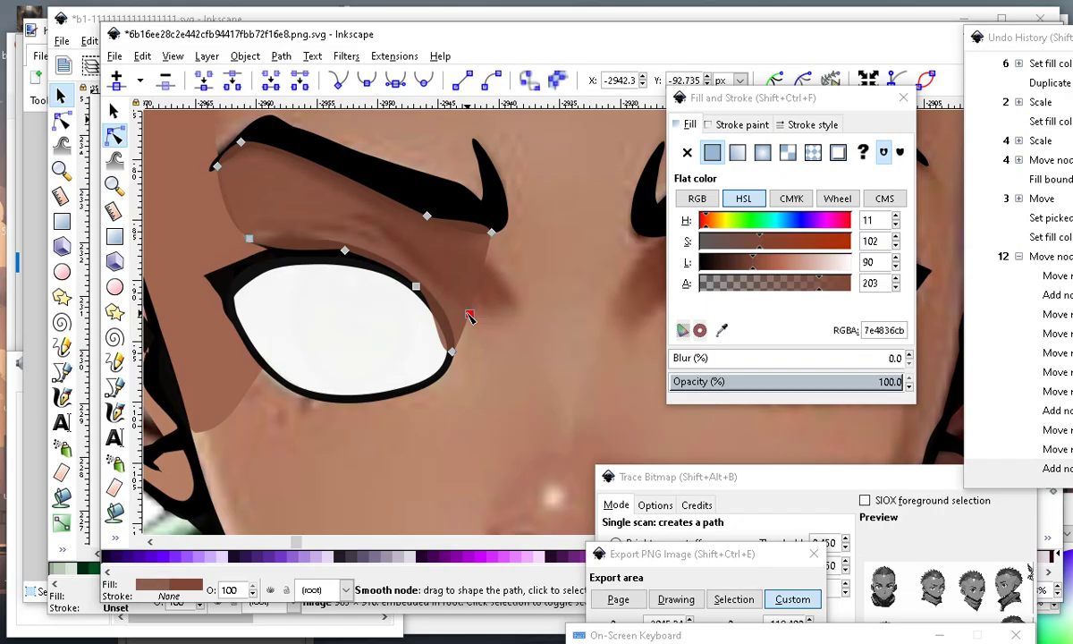
left_click_drag(468, 316, 523, 329)
Examine the reshaped eyelid shadow up close and against the rest of the face.
scroll(468, 315, "down", 3)
scroll(542, 282, "up", 2)
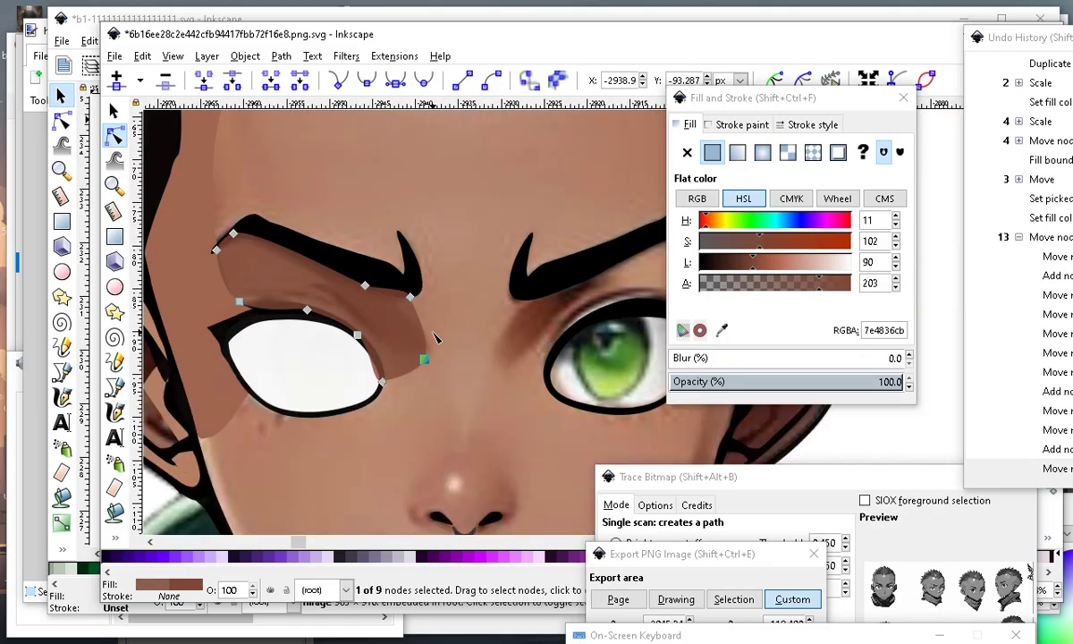
scroll(462, 295, "down", 2)
scroll(451, 281, "up", 3)
scroll(428, 285, "down", 2)
scroll(333, 301, "up", 2)
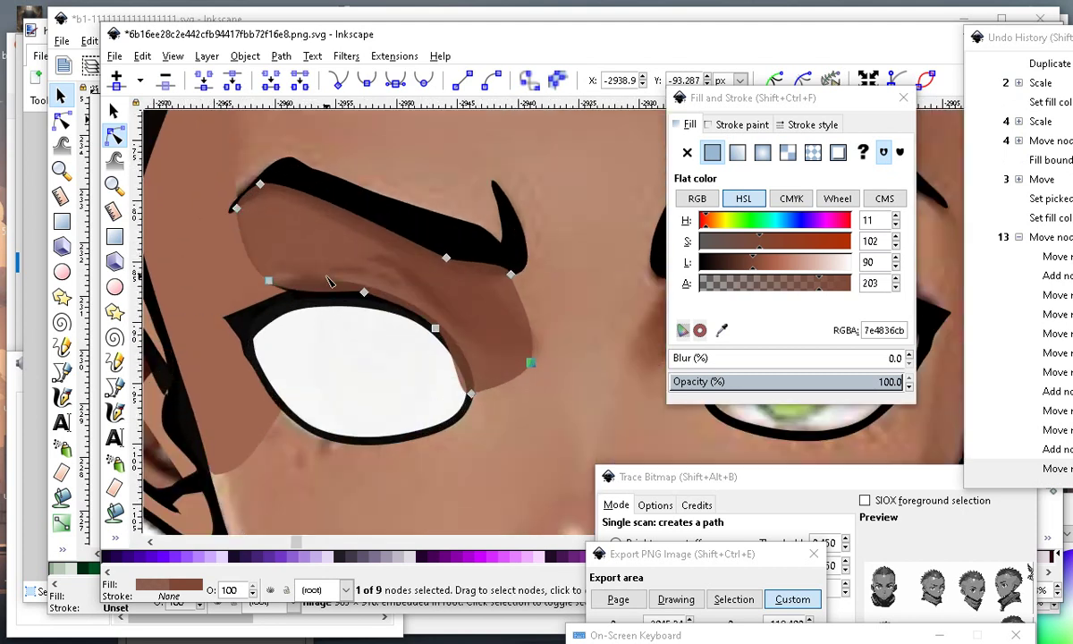
scroll(379, 291, "down", 2)
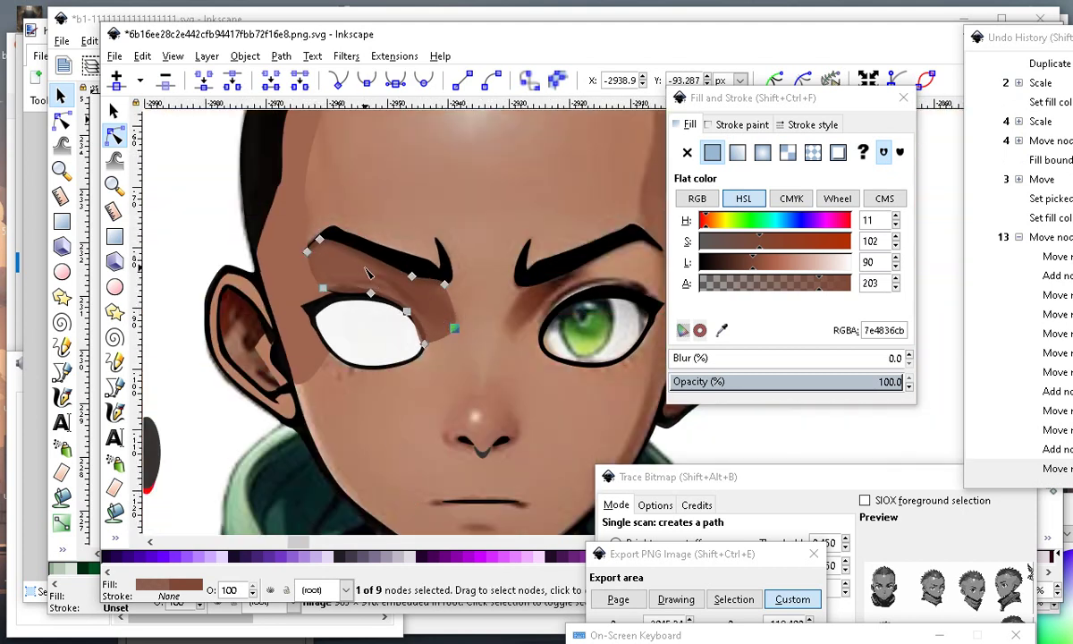
scroll(367, 271, "up", 2)
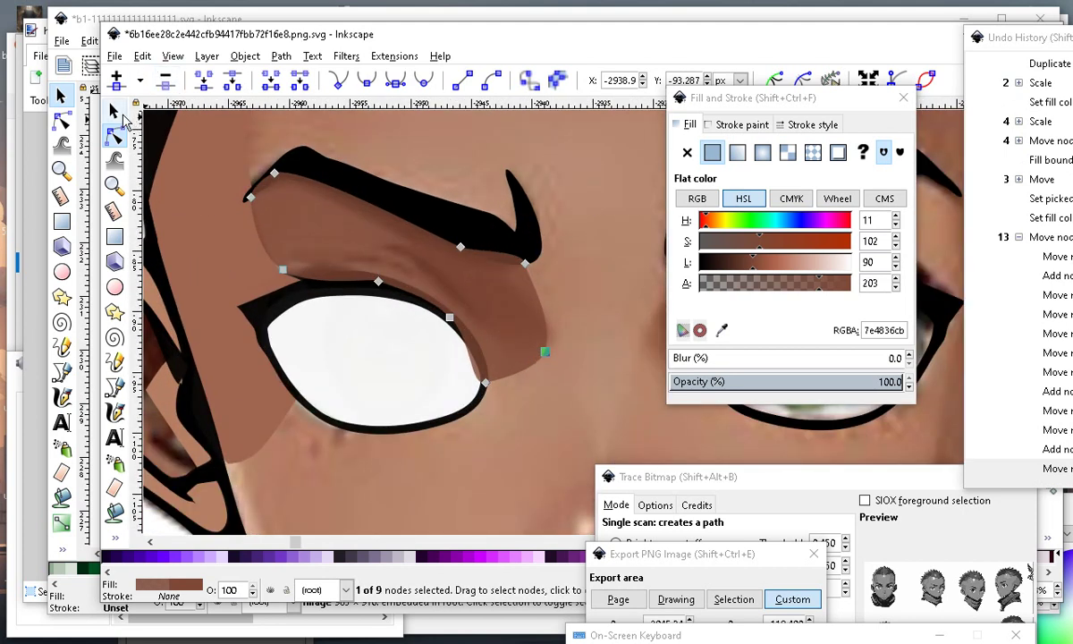
Lower the reshaped eyelid shadow one level in the stacking order, behind the eyebrow and eye outline, and deselect it.
left_click(114, 109)
left_click(374, 85)
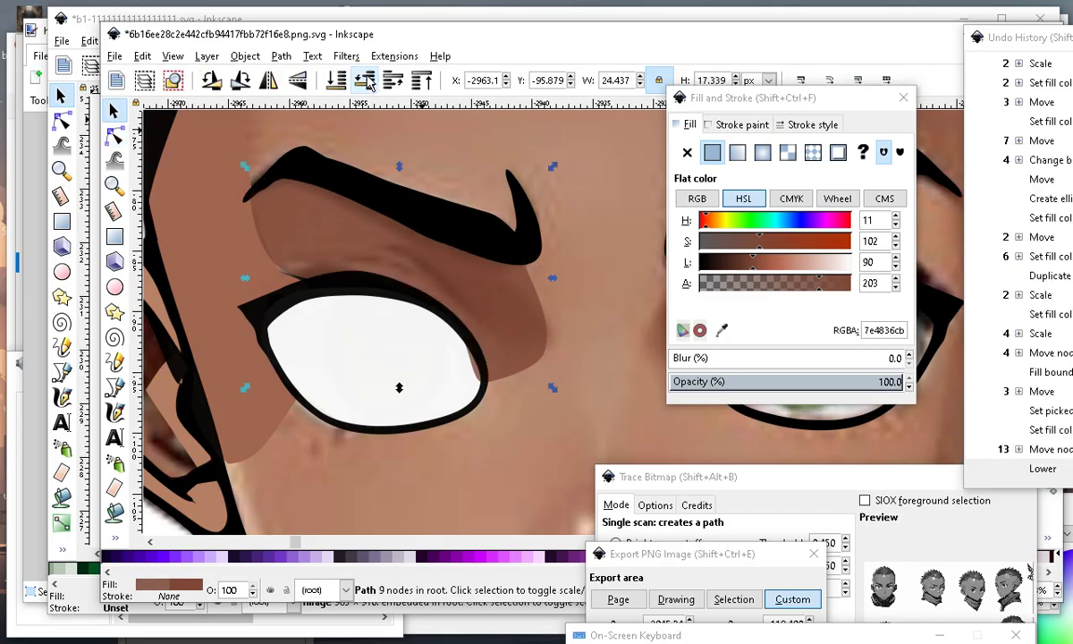
scroll(375, 234, "down", 3)
key("Escape")
scroll(407, 295, "up", 5)
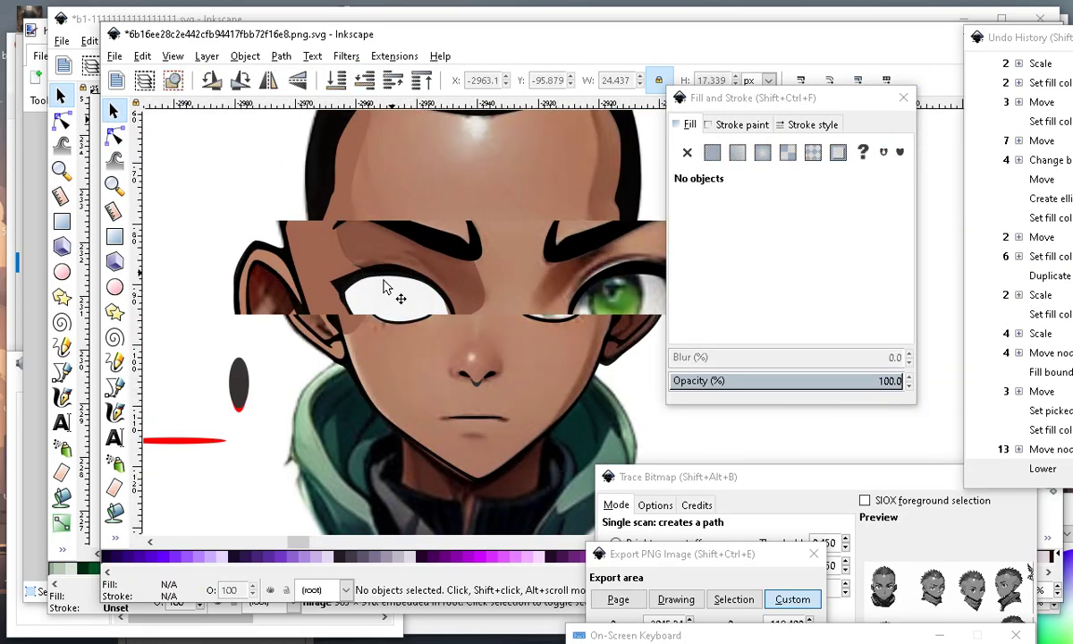
scroll(323, 208, "down", 2)
scroll(236, 219, "up", 2)
Blur the brown shade along the side of the face beside the blank eye by 13.3%.
left_click(307, 385)
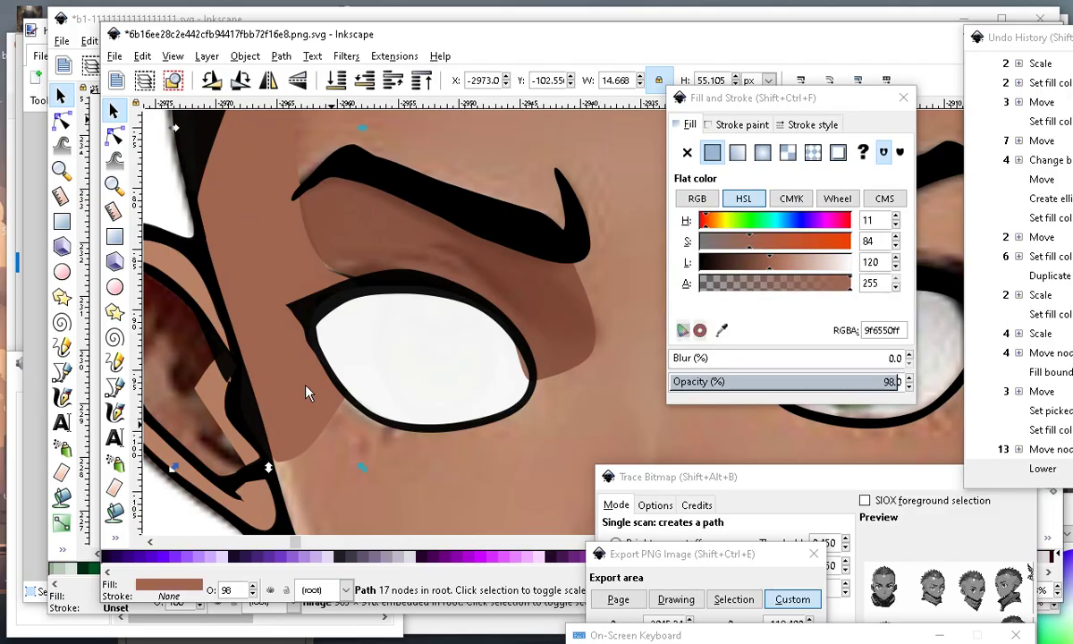
scroll(277, 295, "down", 4)
scroll(281, 279, "up", 2)
scroll(384, 223, "down", 2)
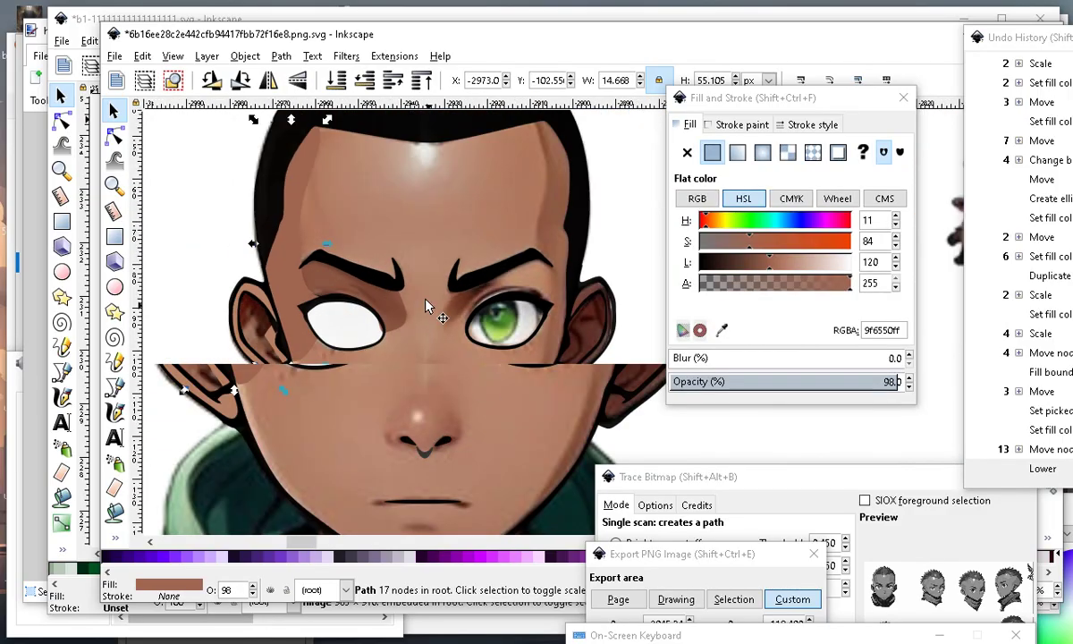
scroll(364, 327, "up", 3)
left_click(437, 301)
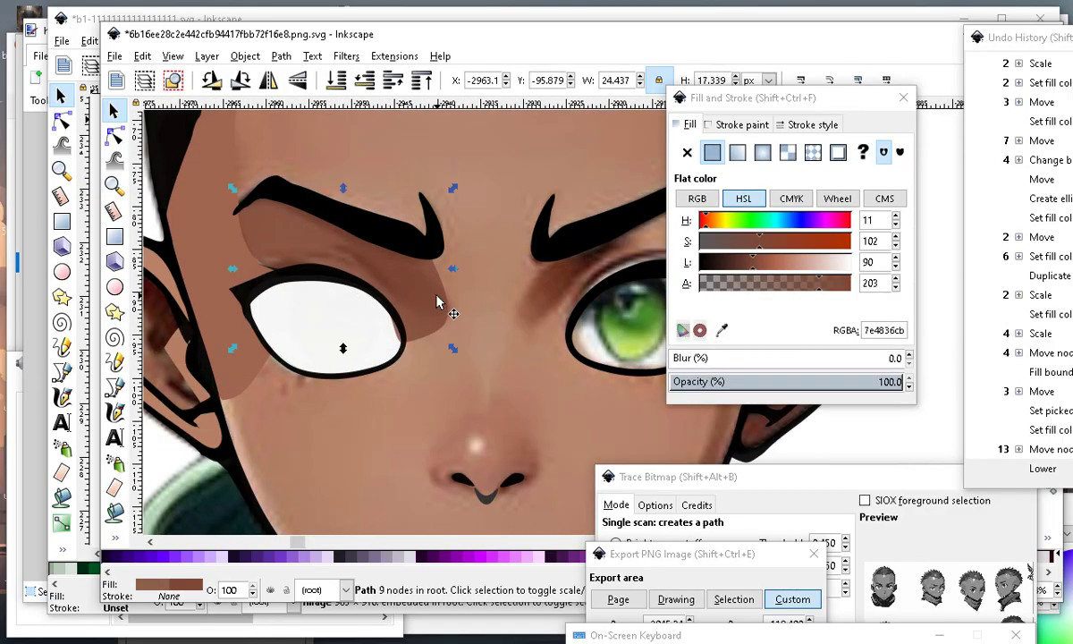
left_click(189, 212)
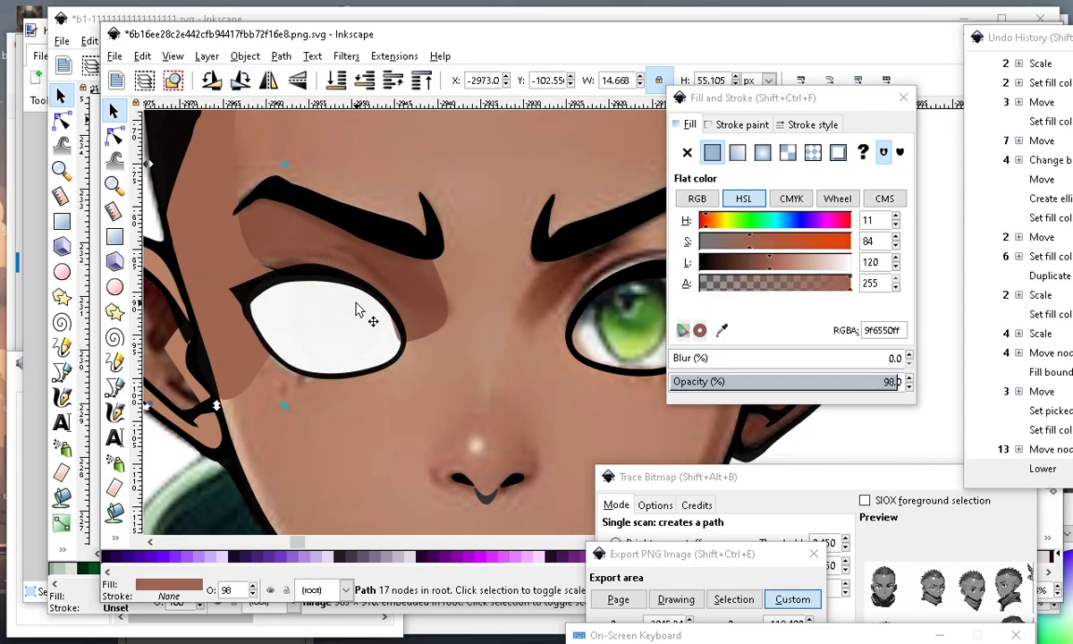
left_click(690, 358)
left_click_drag(687, 361, 706, 366)
scroll(426, 295, "down", 3)
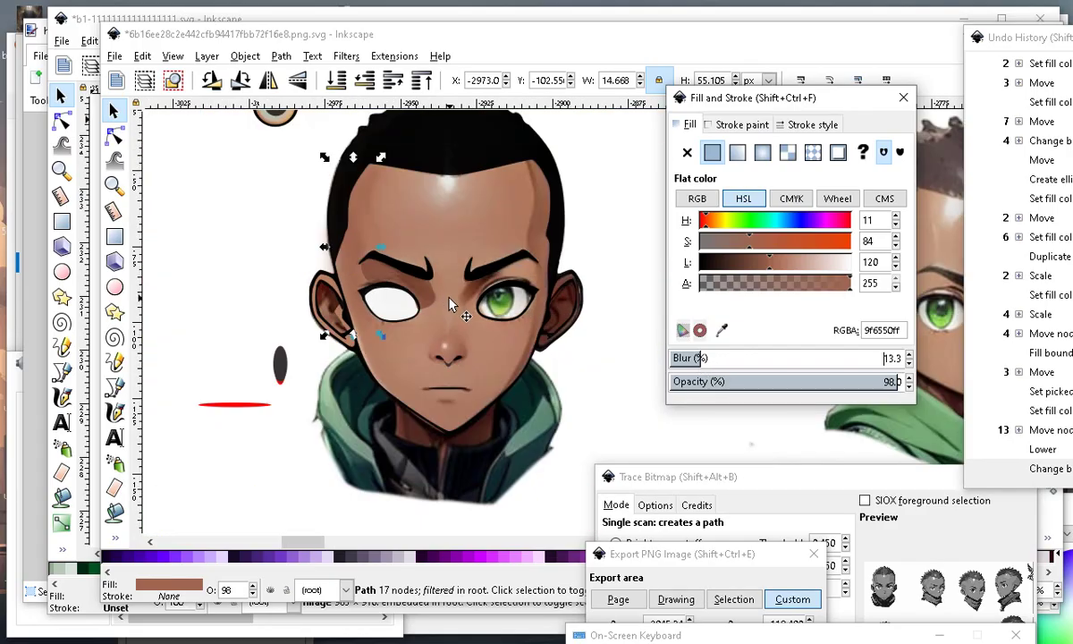
Add two nodes on the eyelid shadow's lower edge, pulling one beneath the lower lid and the other below the eye's inner corner.
scroll(396, 281, "up", 2)
left_click(451, 314)
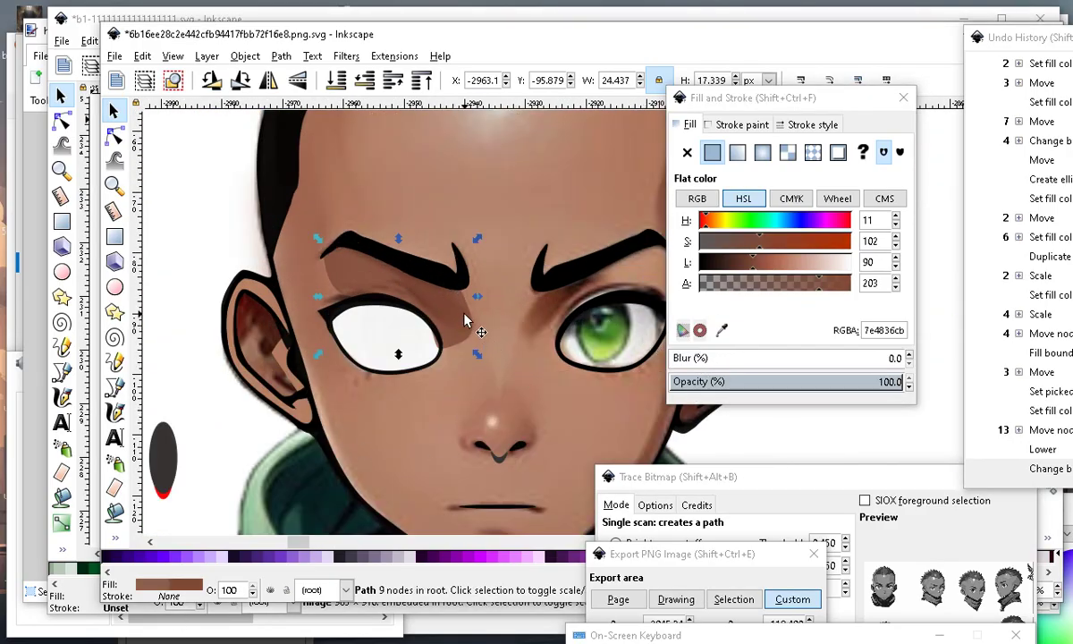
scroll(464, 320, "up", 2)
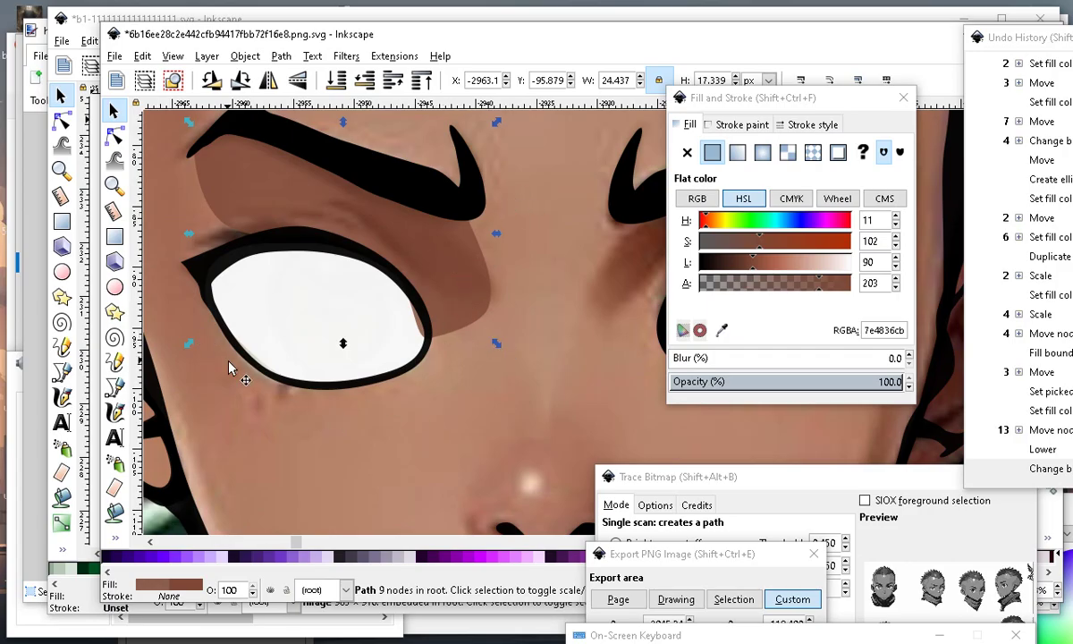
left_click(114, 134)
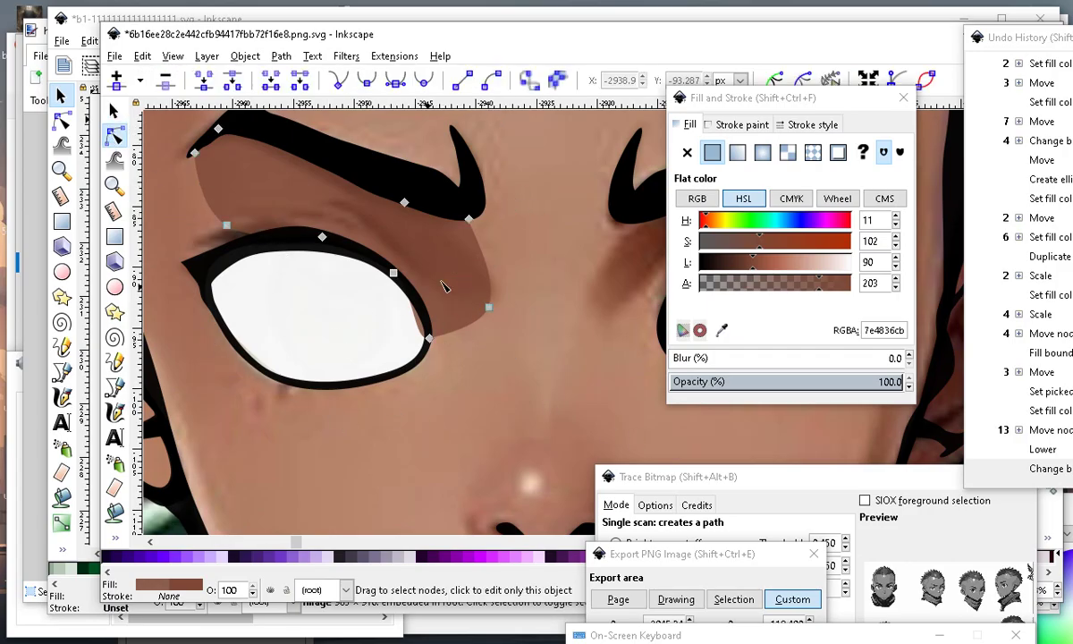
left_click(461, 333)
double_click(461, 333)
left_click_drag(462, 333, 351, 418)
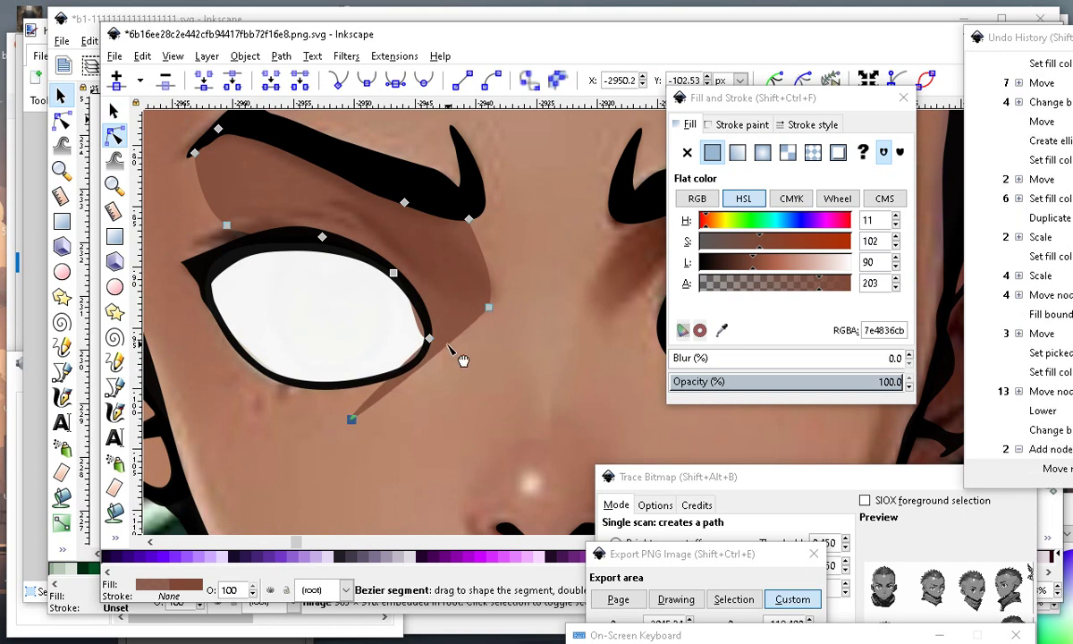
double_click(455, 346)
left_click_drag(455, 346, 446, 388)
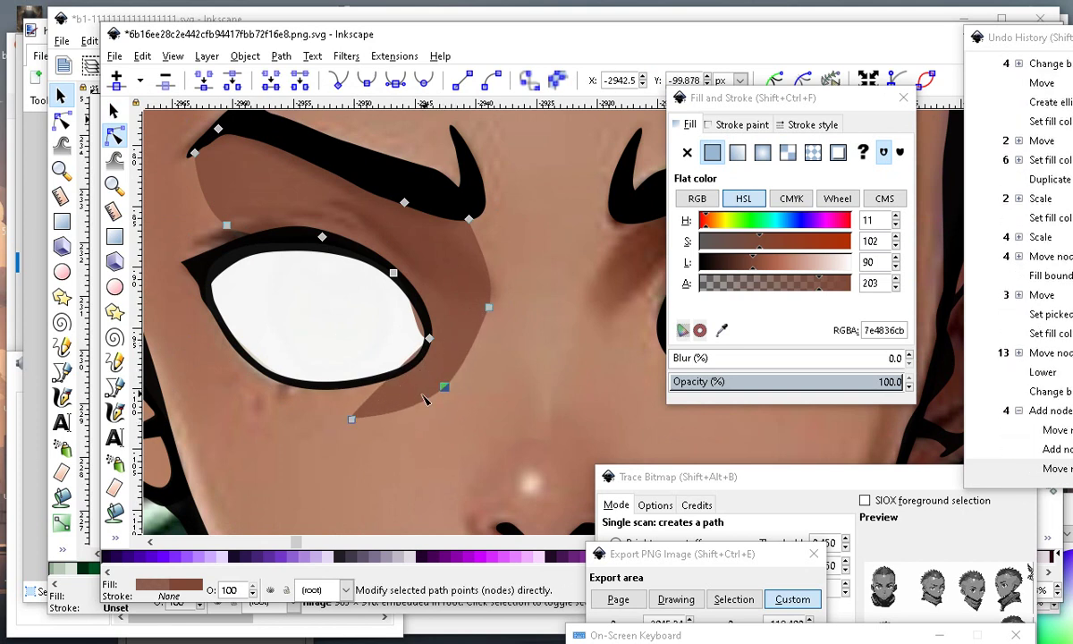
Stretch the brown shadow shape's lower end to the left eye's outer corner and bow its edge below the eye with an added node.
left_click(352, 419)
left_click_drag(354, 421, 184, 278)
double_click(283, 329)
left_click_drag(283, 329, 251, 374)
scroll(328, 338, "down", 3)
scroll(304, 344, "up", 2)
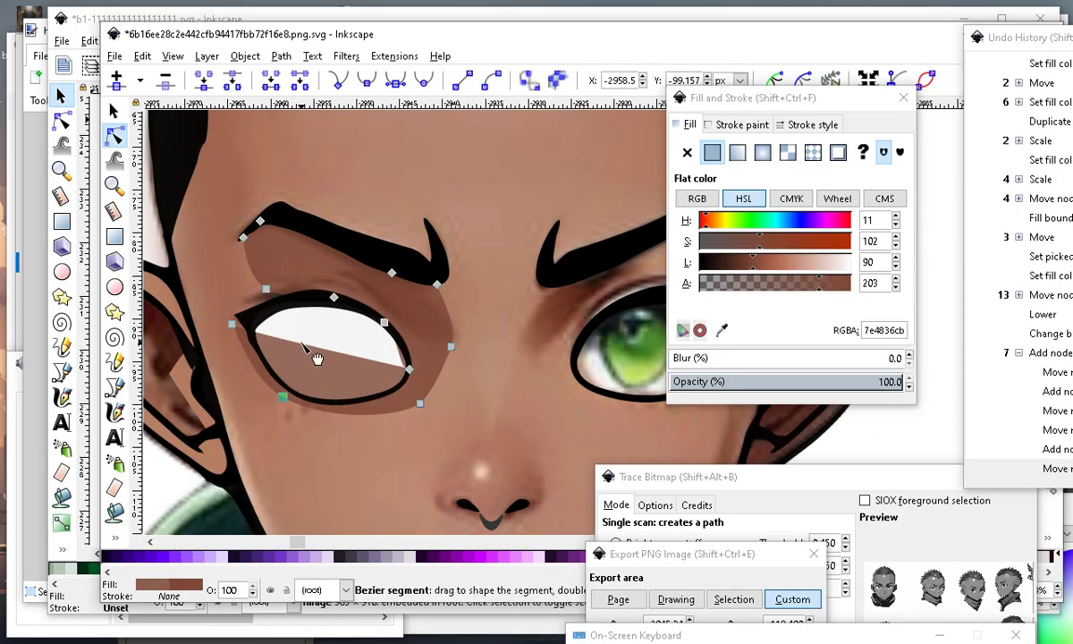
Add three nodes to the shadow's inner edge and move them onto the left eye's lower lid and inner corner outline.
double_click(302, 345)
left_click_drag(302, 345, 319, 400)
scroll(377, 401, "up", 1)
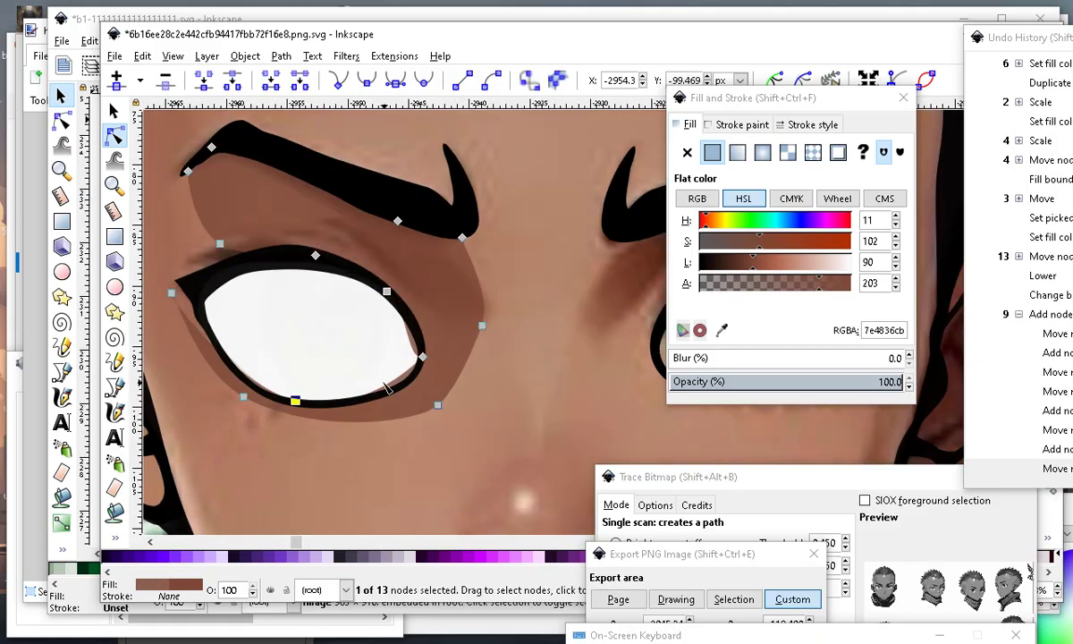
double_click(386, 390)
left_click_drag(386, 390, 393, 395)
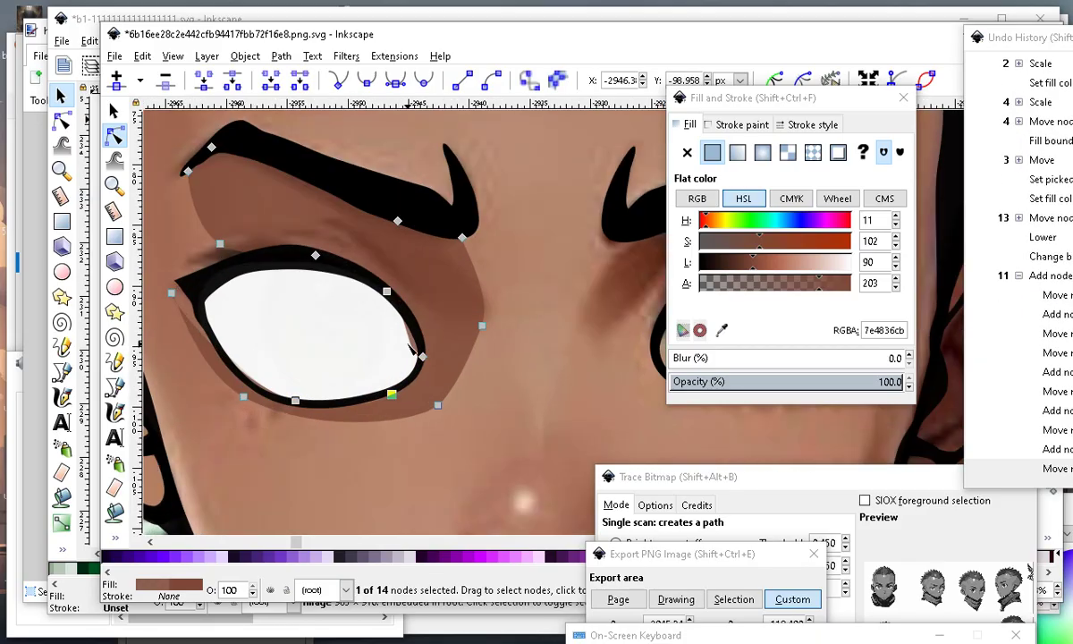
double_click(409, 343)
left_click_drag(413, 347, 415, 348)
scroll(204, 395, "down", 2)
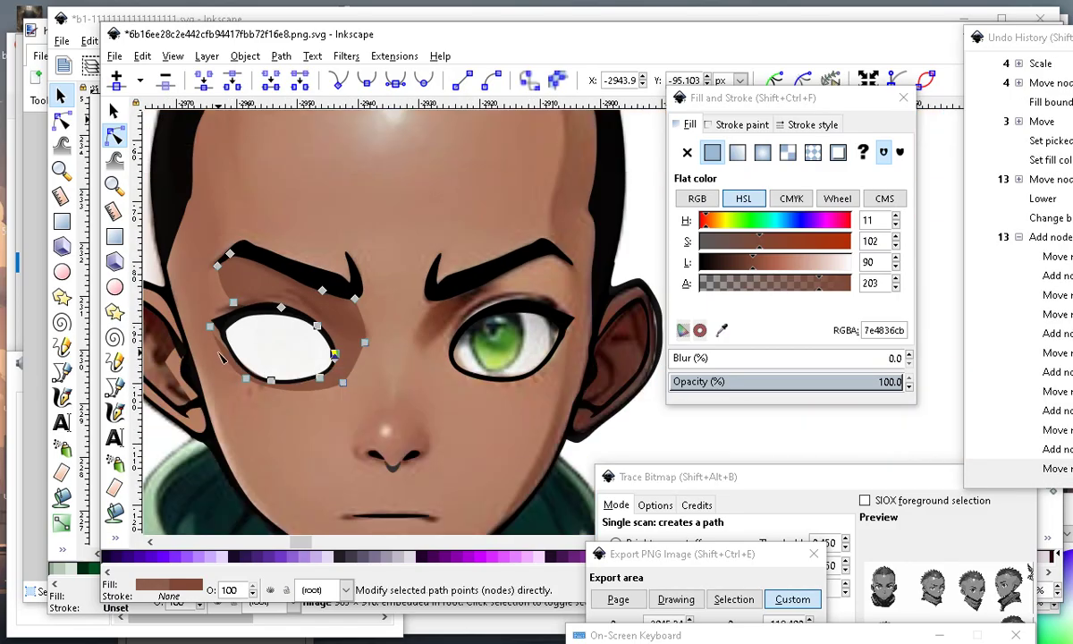
Add nodes near the left eye's outer corner and outer lower lid and tuck the shadow's inner edge beneath the black outline.
scroll(225, 355, "up", 2)
scroll(224, 355, "up", 3)
left_click_drag(230, 285, 222, 194)
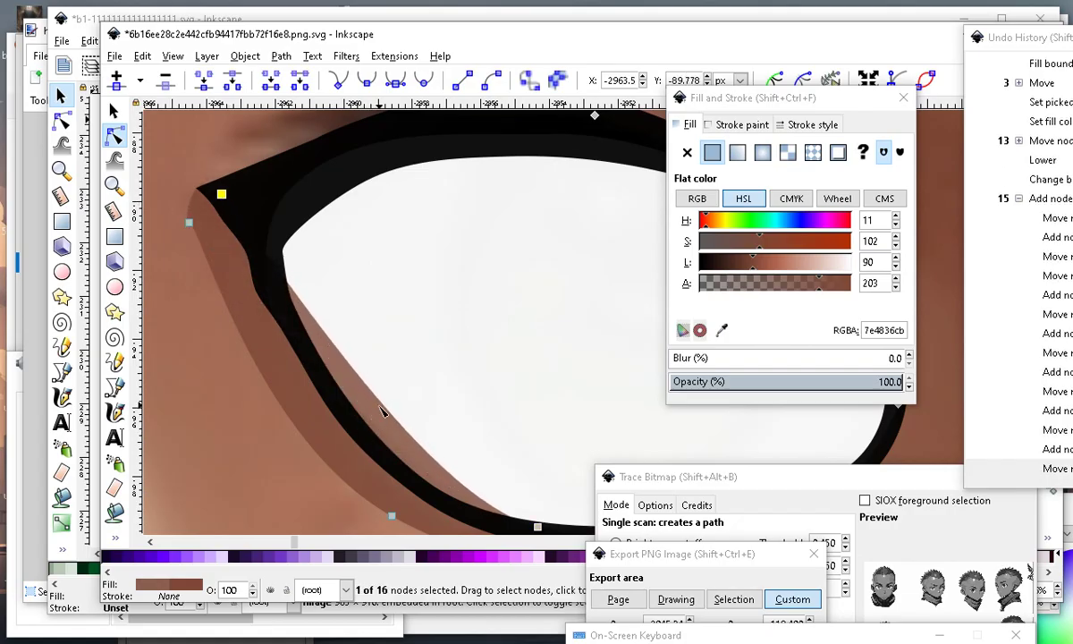
double_click(380, 400)
left_click_drag(380, 401, 330, 393)
scroll(329, 320, "down", 2)
Add a node to the white eye shape's lower outer edge and pull it beneath the black outline to close the gap.
left_click(369, 396)
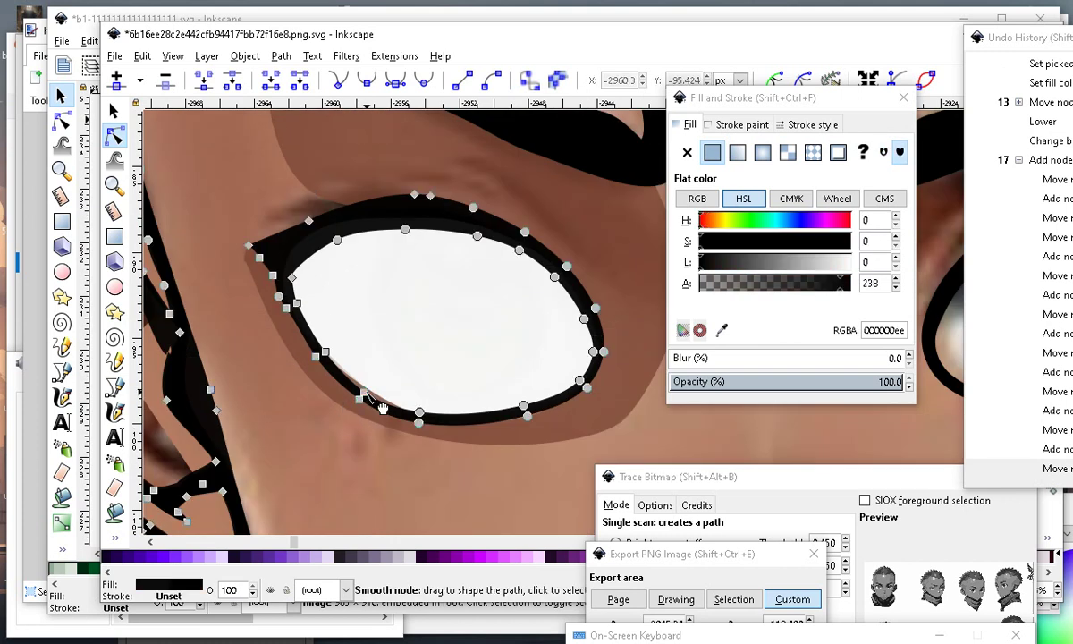
scroll(362, 390, "up", 1)
left_click(412, 393)
double_click(376, 393)
mouse_move(376, 393)
left_mouse_down()
mouse_move(371, 427)
mouse_move(373, 406)
left_mouse_up()
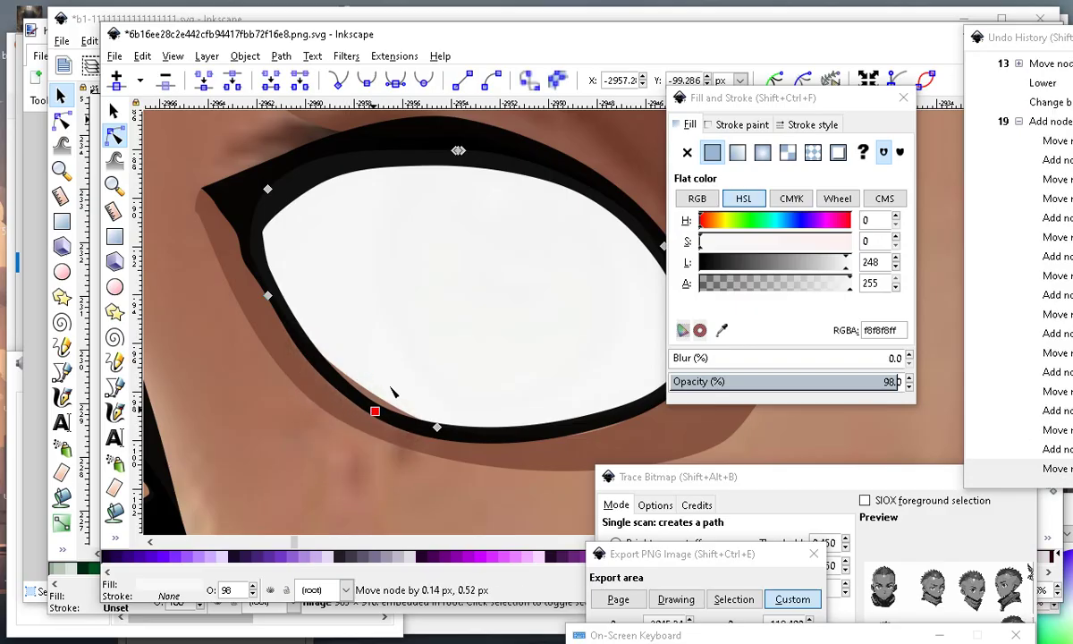
Add another node to the shadow's inner edge at the lower outer eyelid and move it under the outline.
left_click(373, 399)
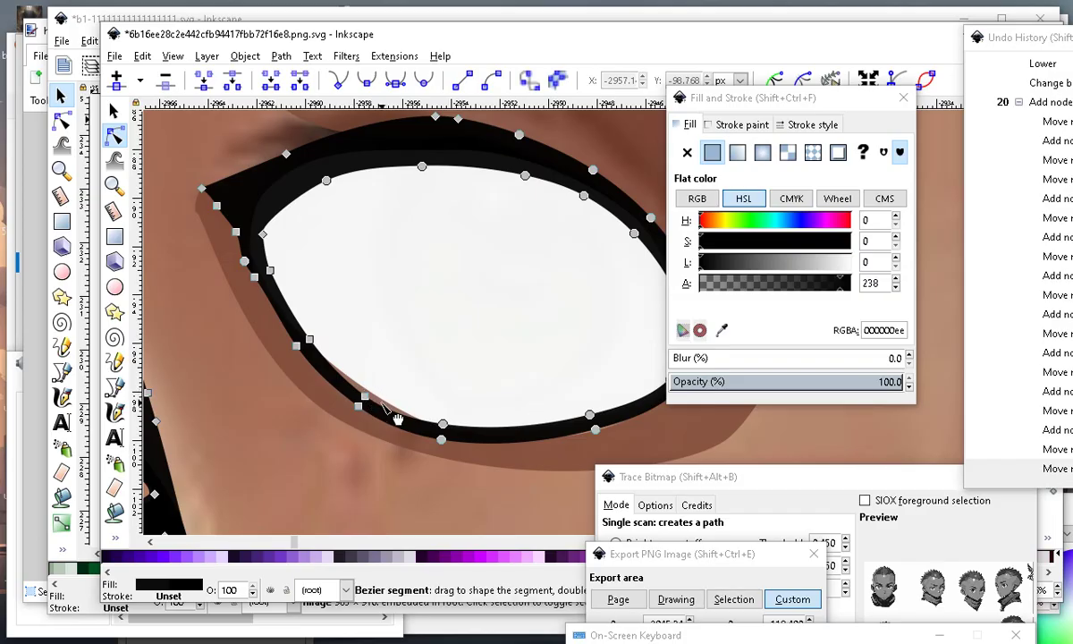
double_click(378, 416)
left_click_drag(377, 417, 411, 388)
scroll(361, 402, "up", 1)
left_click(327, 397)
double_click(427, 363)
scroll(362, 411, "down", 4)
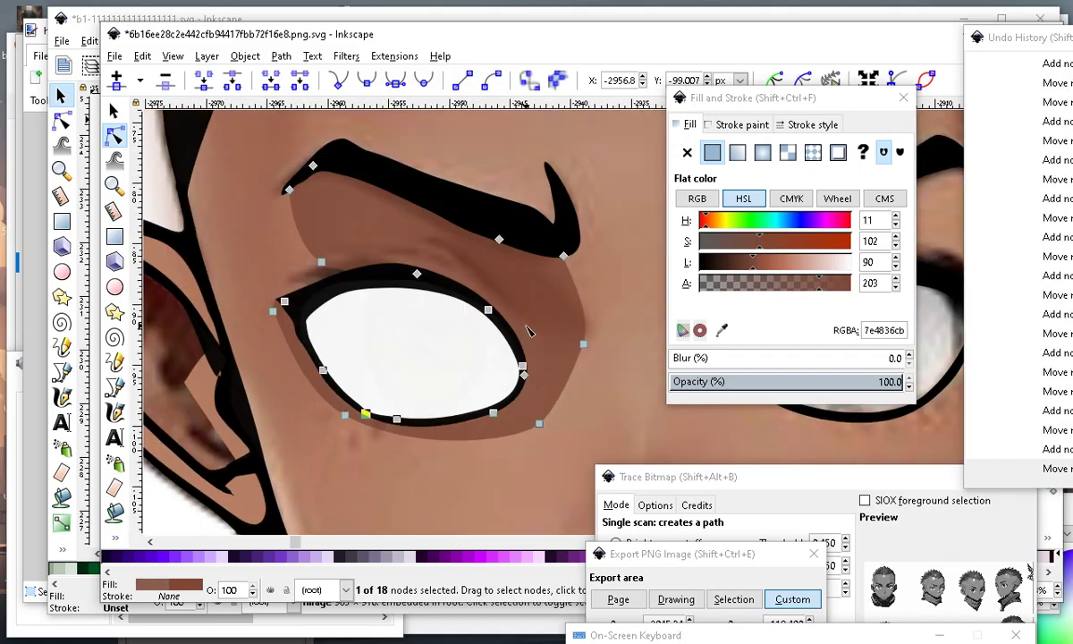
Examine the reshaped shadow around the left eye up close and against the whole face, selected and deselected.
scroll(527, 330, "down", 4)
scroll(536, 340, "up", 2)
left_click(241, 258)
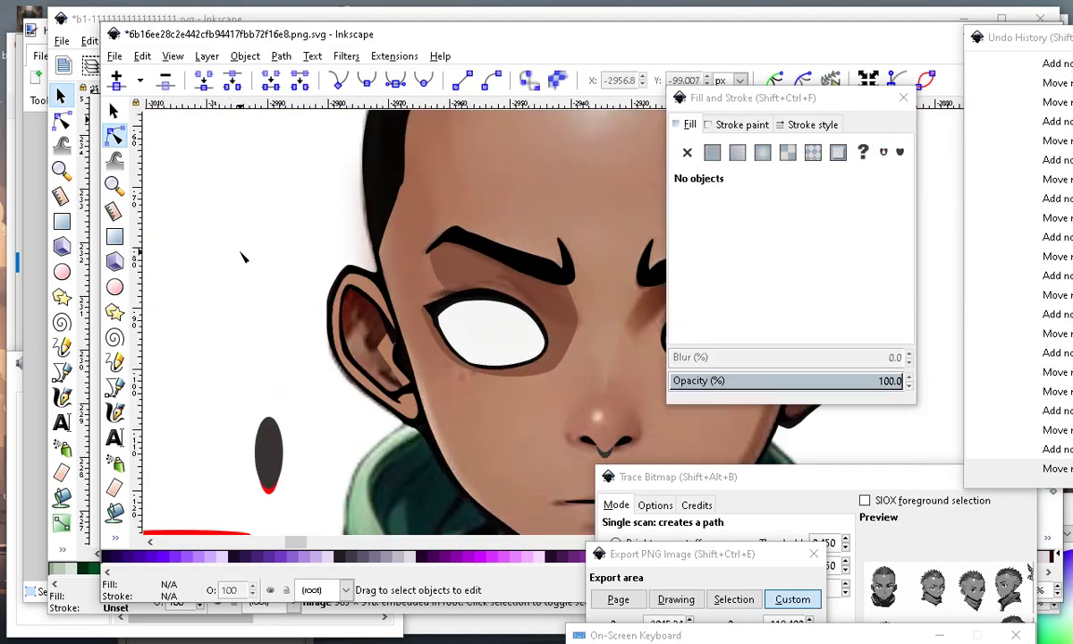
scroll(536, 330, "down", 2)
scroll(501, 331, "up", 3)
scroll(449, 326, "up", 1)
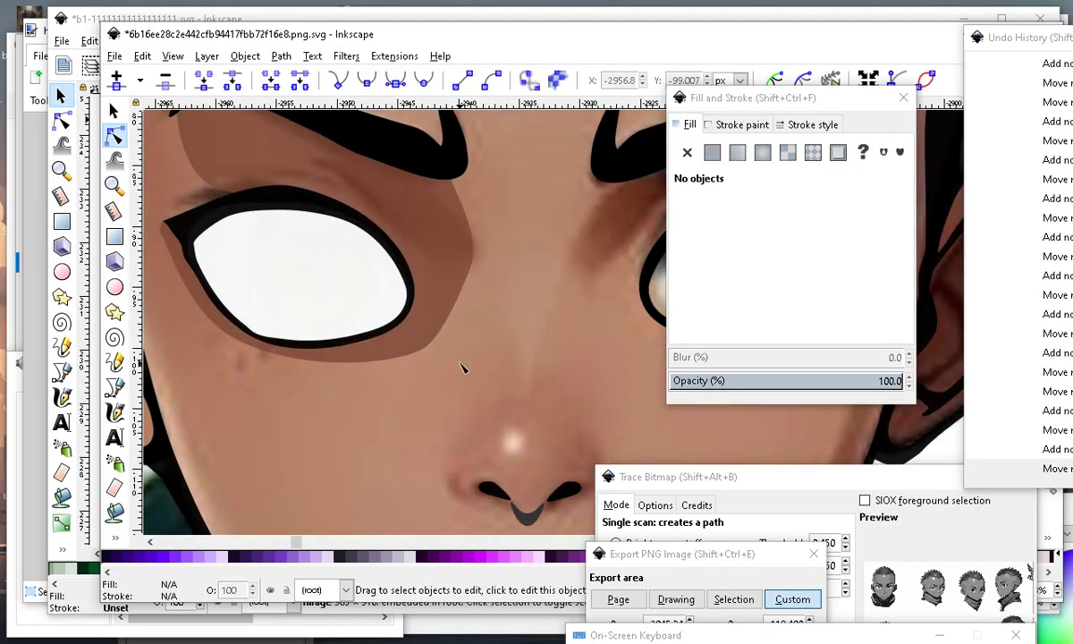
scroll(462, 366, "down", 3)
left_click(358, 329)
scroll(455, 348, "up", 3)
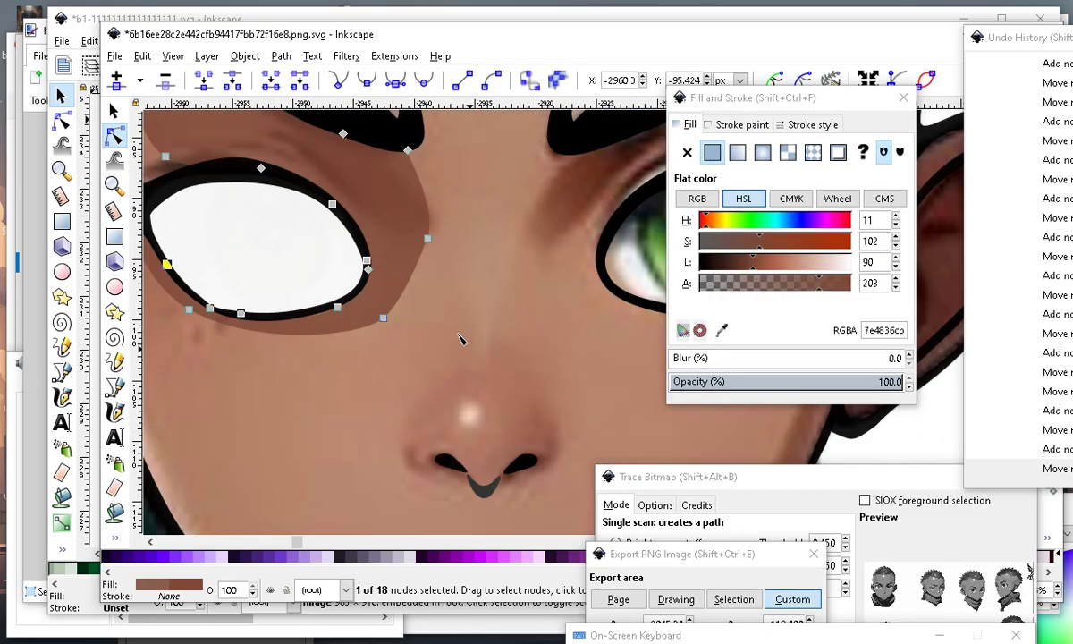
scroll(416, 368, "down", 3)
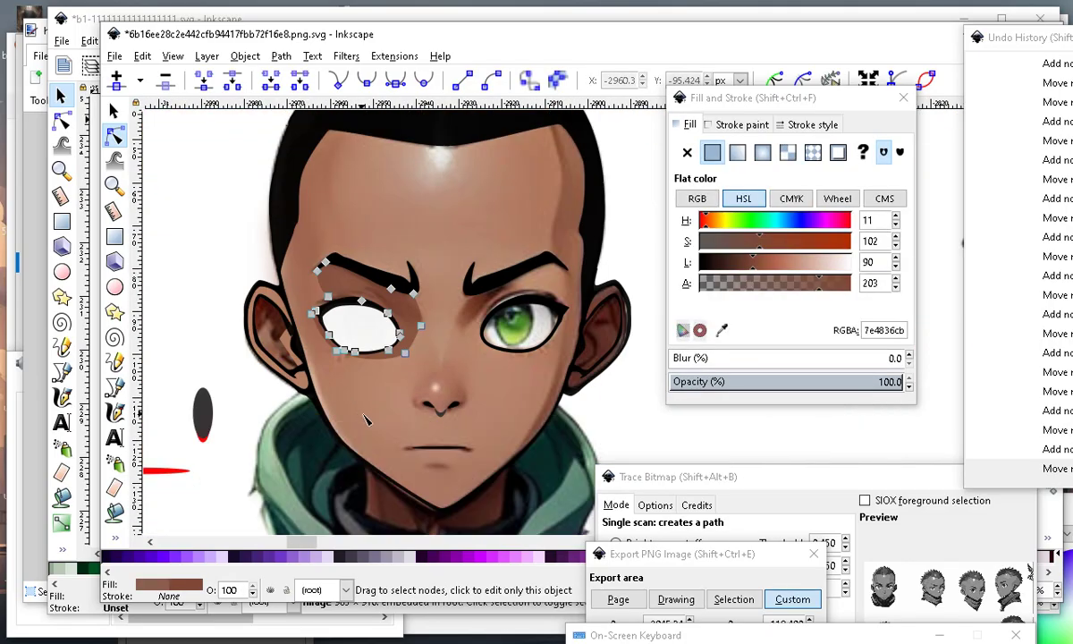
left_click(177, 240)
scroll(339, 288, "up", 2)
scroll(419, 370, "down", 2)
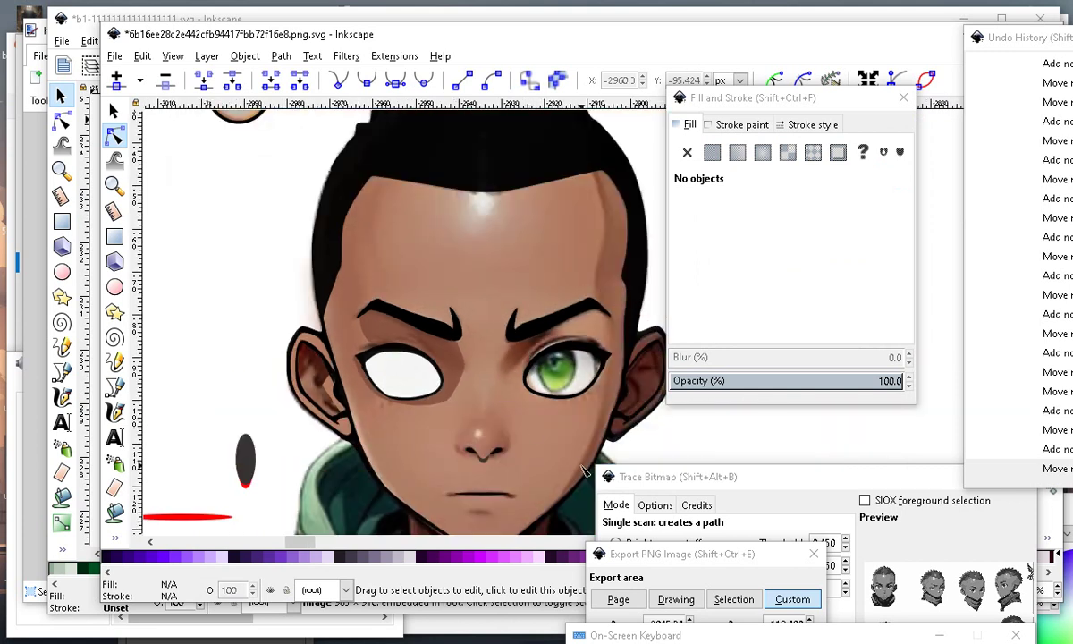
Widen the left eye's shadow toward the nose bridge and extend its lower corner down beside the nose.
scroll(552, 447, "up", 1)
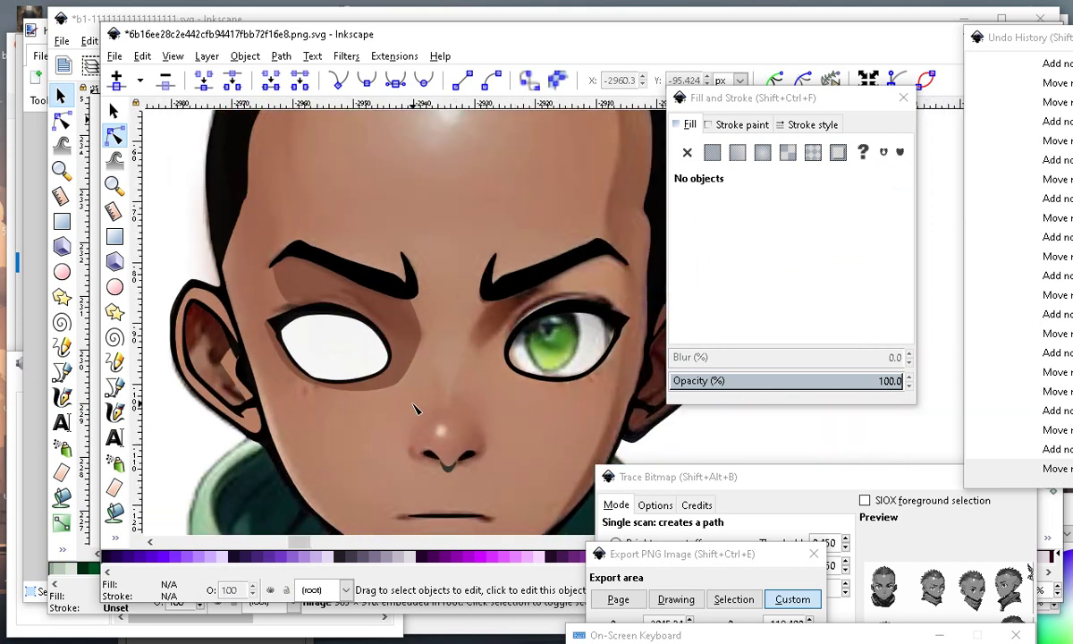
scroll(451, 460, "up", 1)
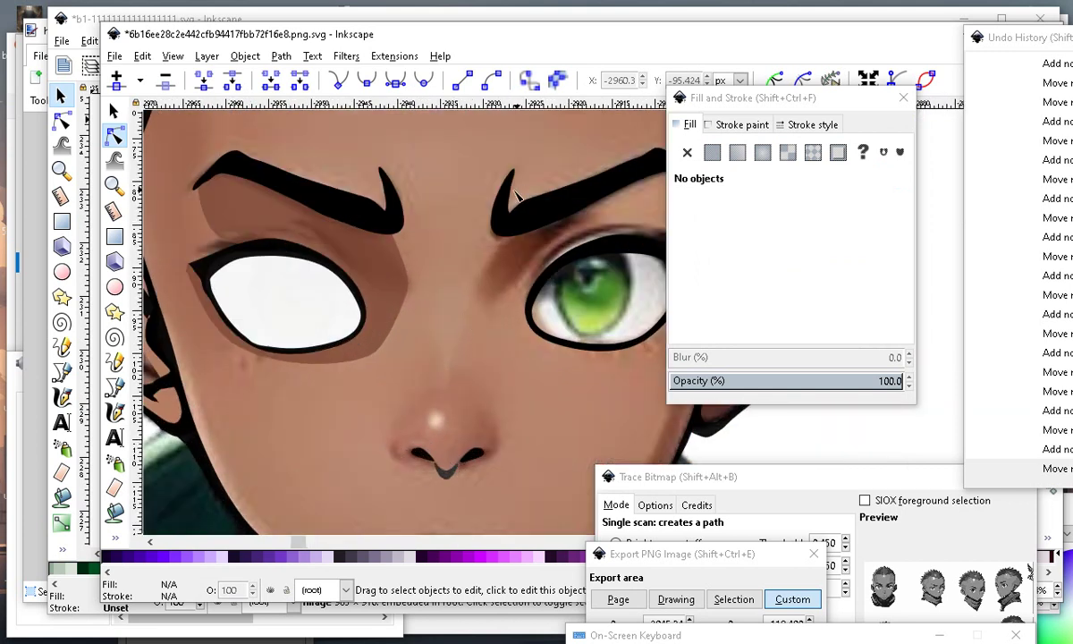
left_click(348, 275)
left_click(391, 296)
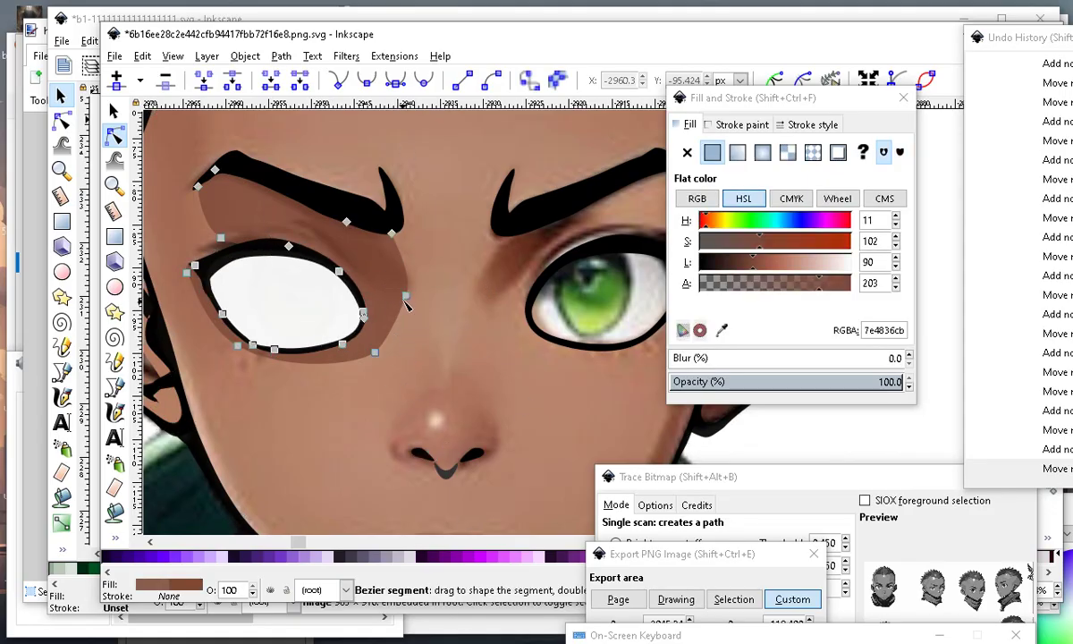
left_click_drag(406, 294, 429, 269)
left_click_drag(401, 320, 427, 377)
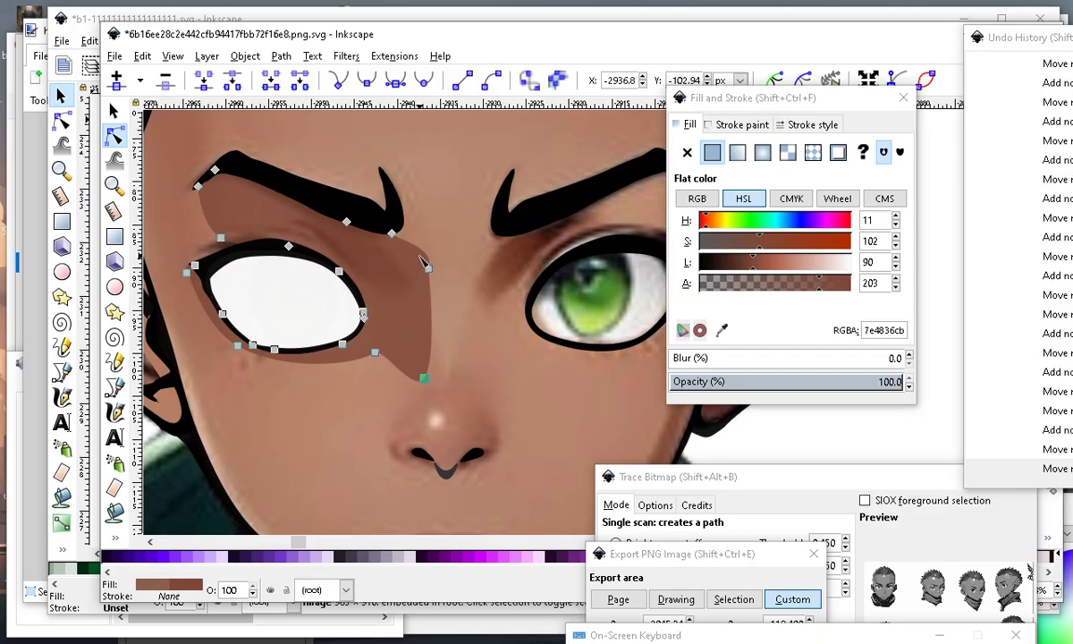
Fit the shadow's upper inner edge under the left eyebrow tip with an added node and lower the node beside the nose bridge.
mouse_move(391, 233)
left_mouse_down()
mouse_move(395, 183)
mouse_move(397, 192)
mouse_move(399, 209)
mouse_move(379, 159)
mouse_move(392, 224)
left_mouse_up()
double_click(367, 185)
left_click_drag(379, 160, 396, 194)
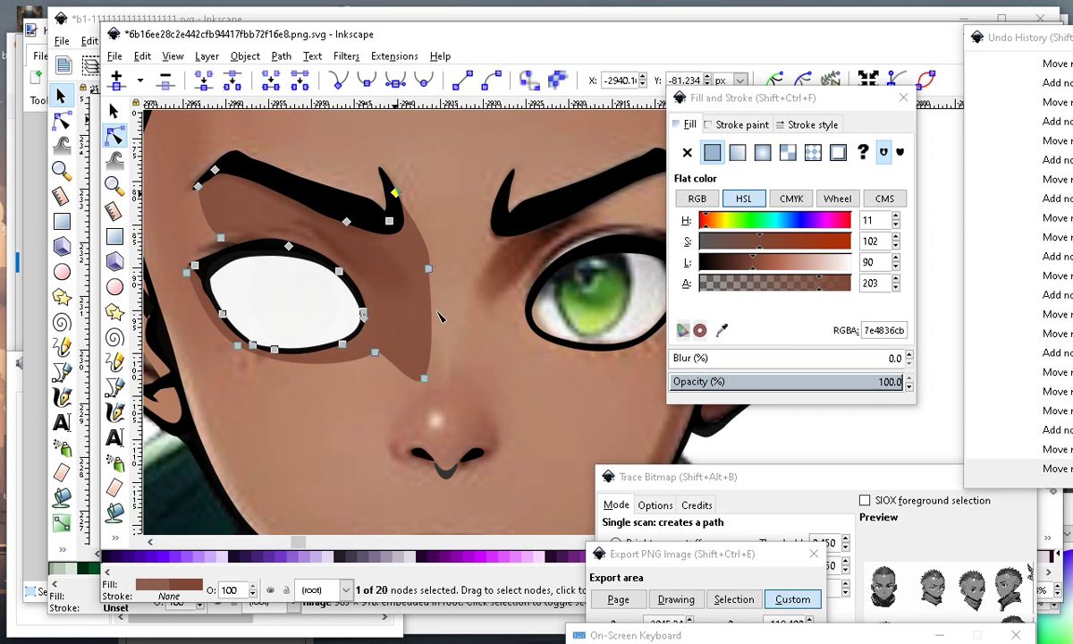
left_click_drag(428, 268, 425, 295)
scroll(402, 402, "down", 2)
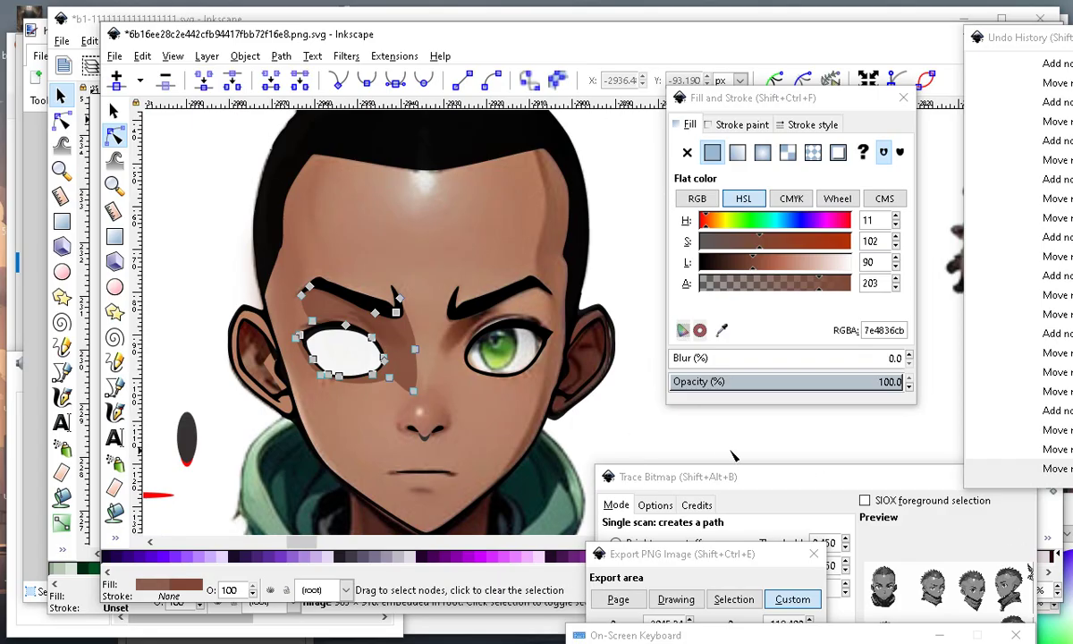
Extend the shadow's outer edge from the eyebrow end to the eye's outer corner and tuck its upper-lid node into the eyelid outline.
left_click(679, 433)
scroll(483, 397, "down", 2)
scroll(482, 395, "up", 3)
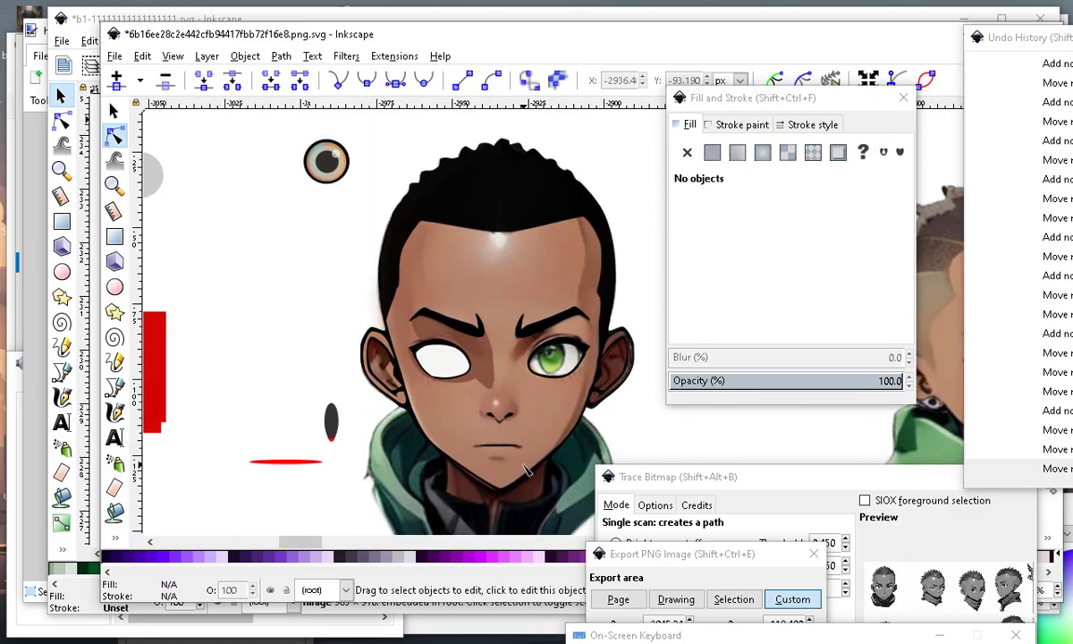
scroll(429, 349, "up", 1)
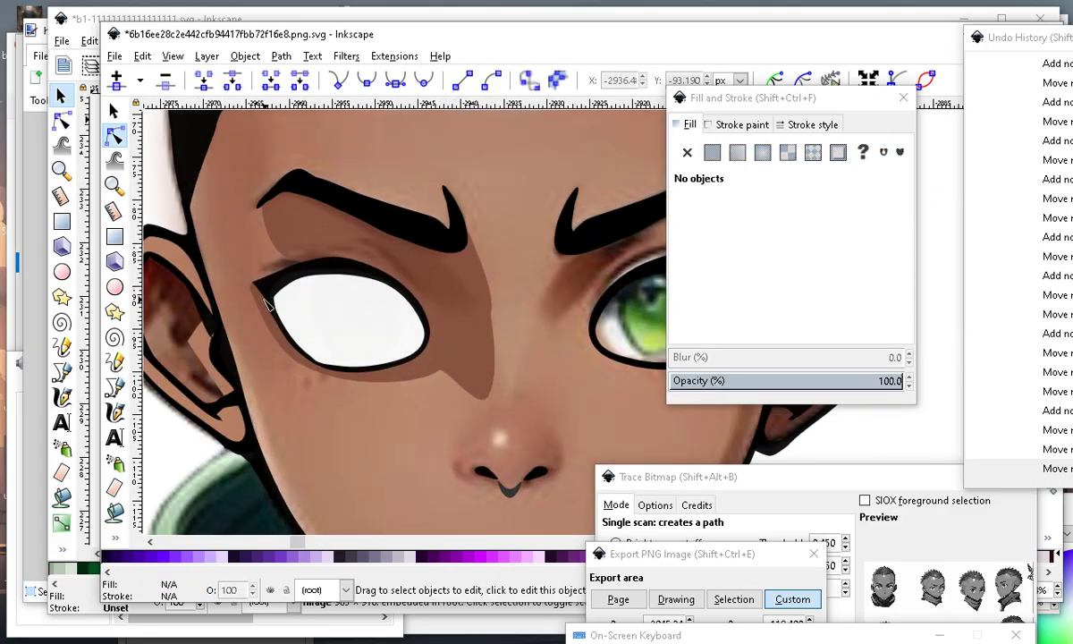
left_click(286, 257)
left_click(272, 244)
left_click_drag(274, 249, 259, 308)
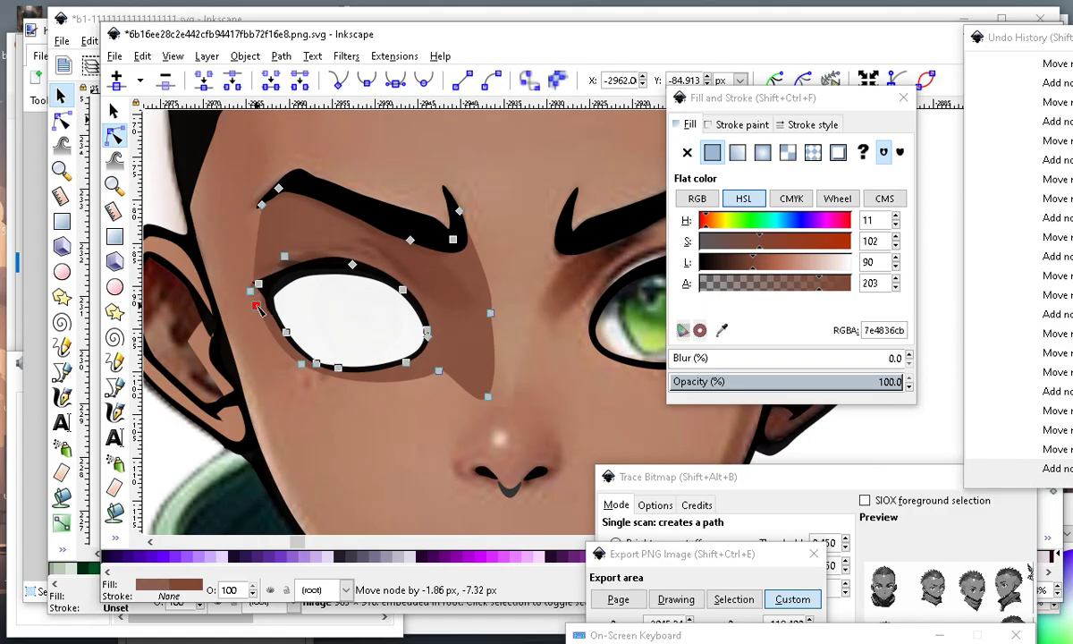
left_click_drag(286, 259, 312, 272)
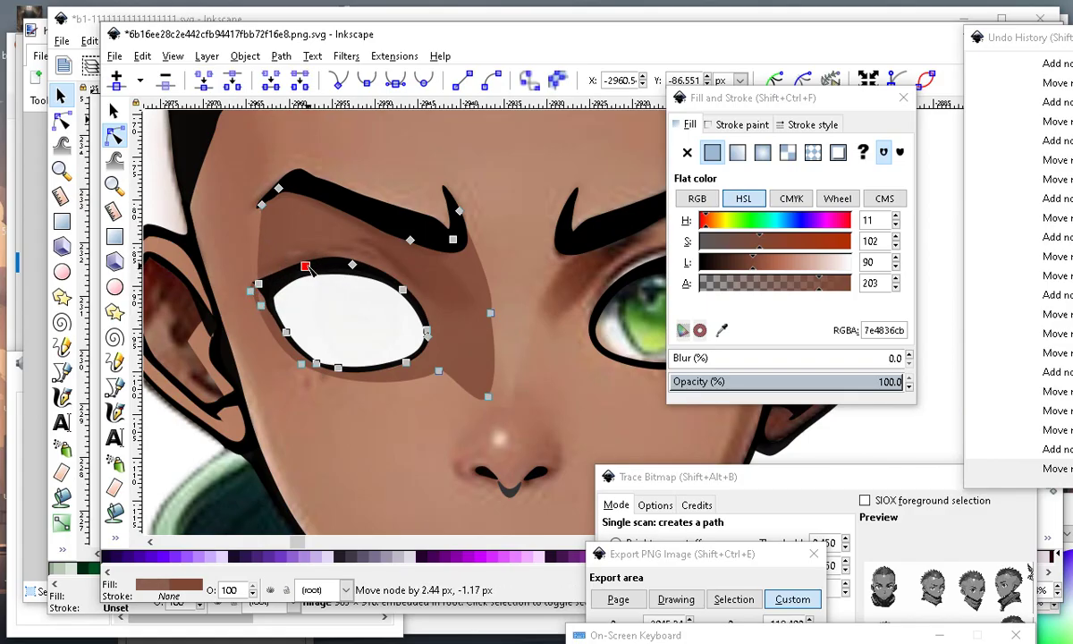
Inspect the left eye's shadow from close up and from a full-face view, checking its fit around the brow and eye.
scroll(308, 272, "down", 3)
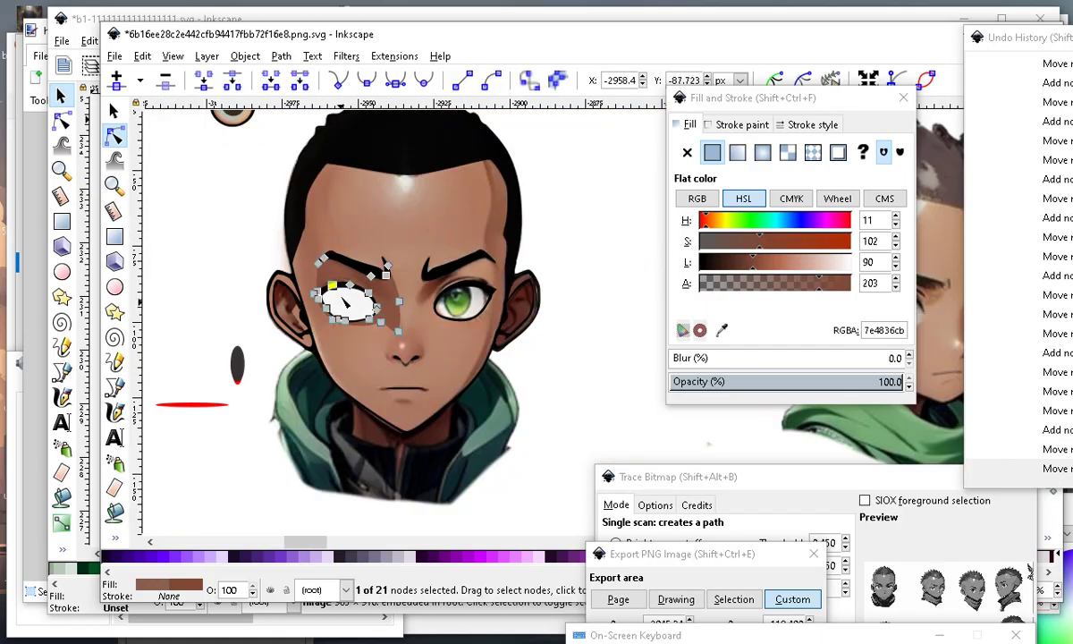
left_click(223, 234)
scroll(348, 295, "up", 3)
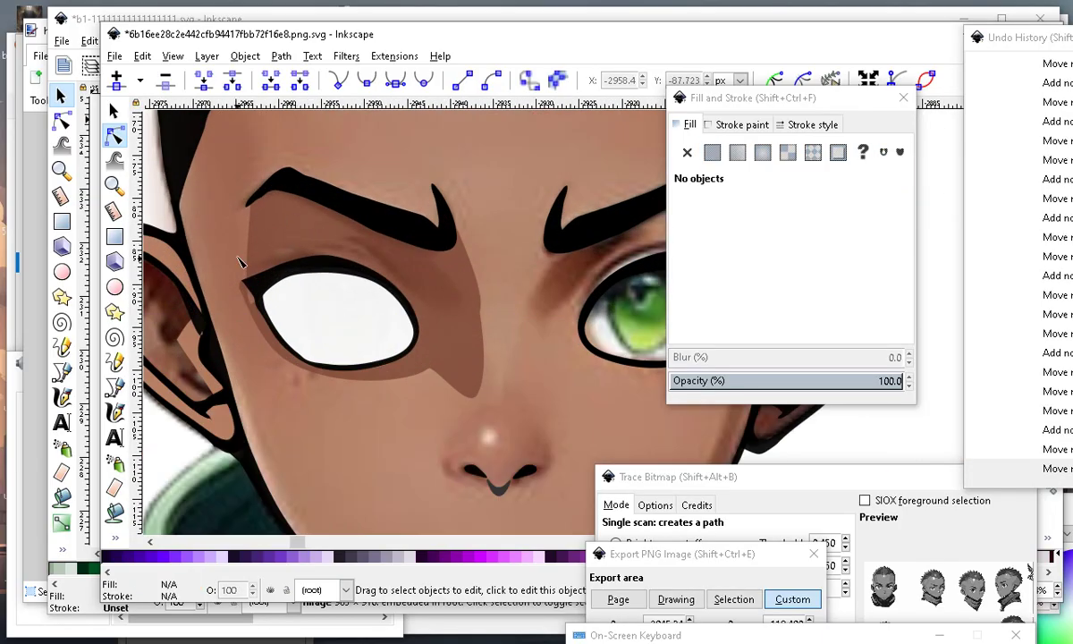
left_click(281, 239)
scroll(277, 268, "down", 2)
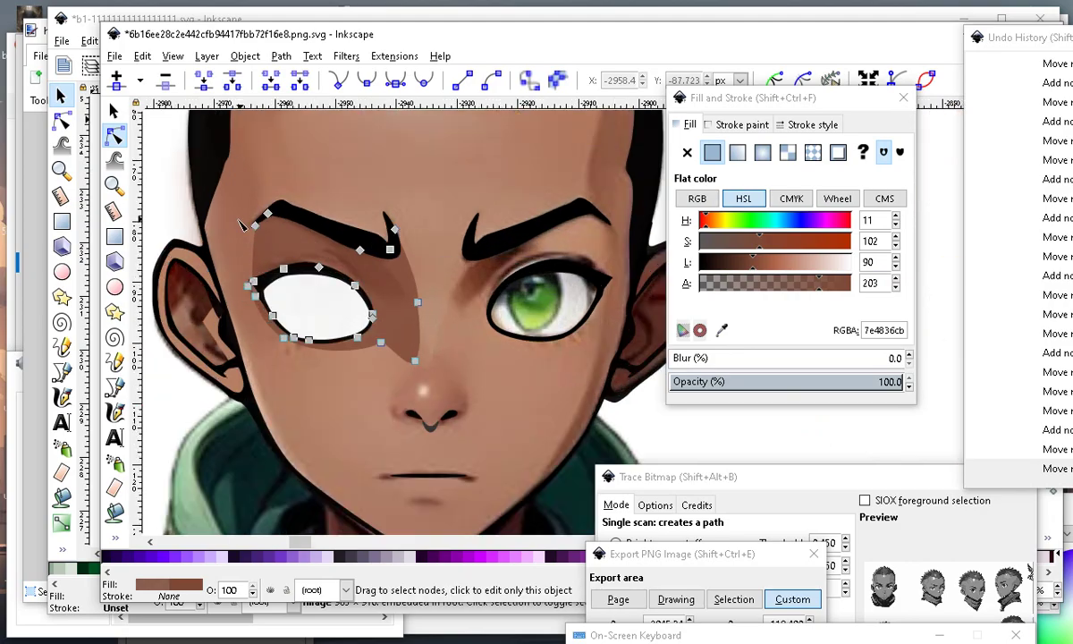
scroll(268, 237, "up", 2)
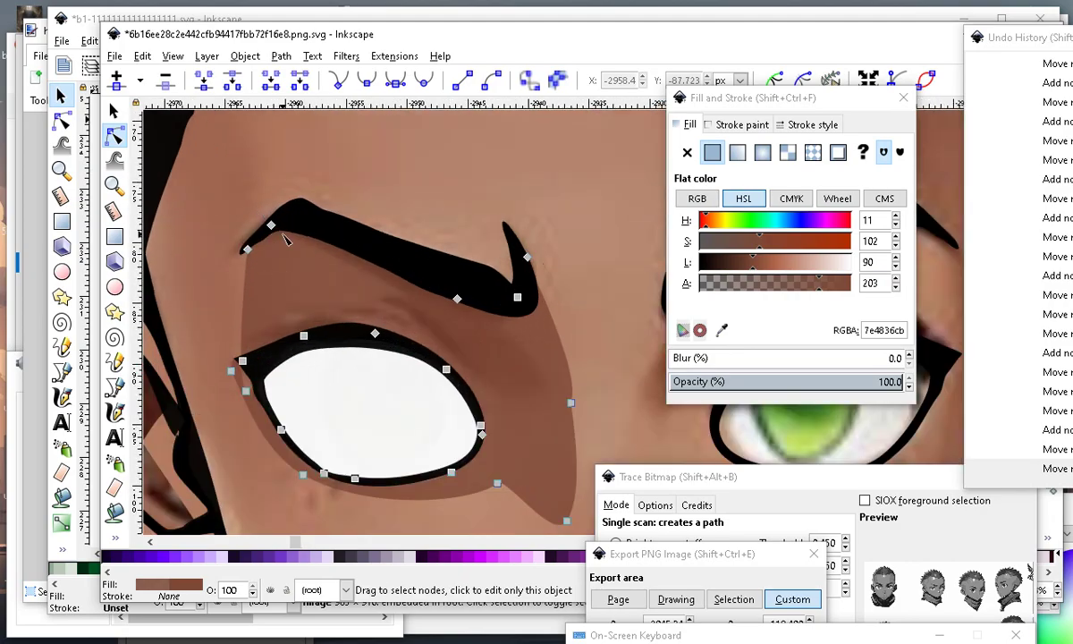
scroll(290, 264, "down", 4)
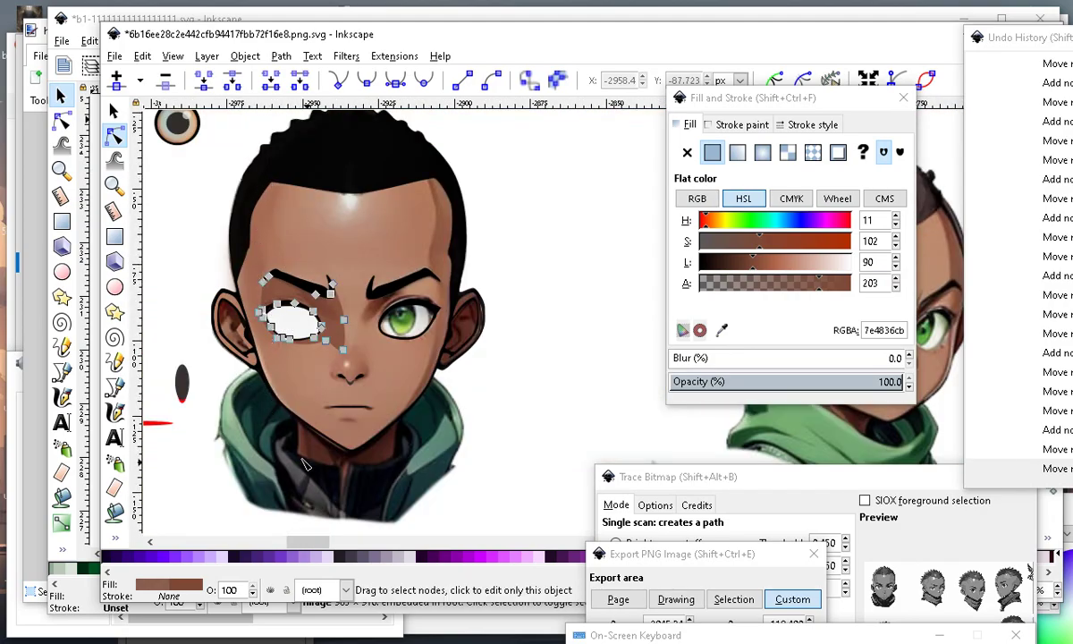
scroll(280, 319, "up", 3)
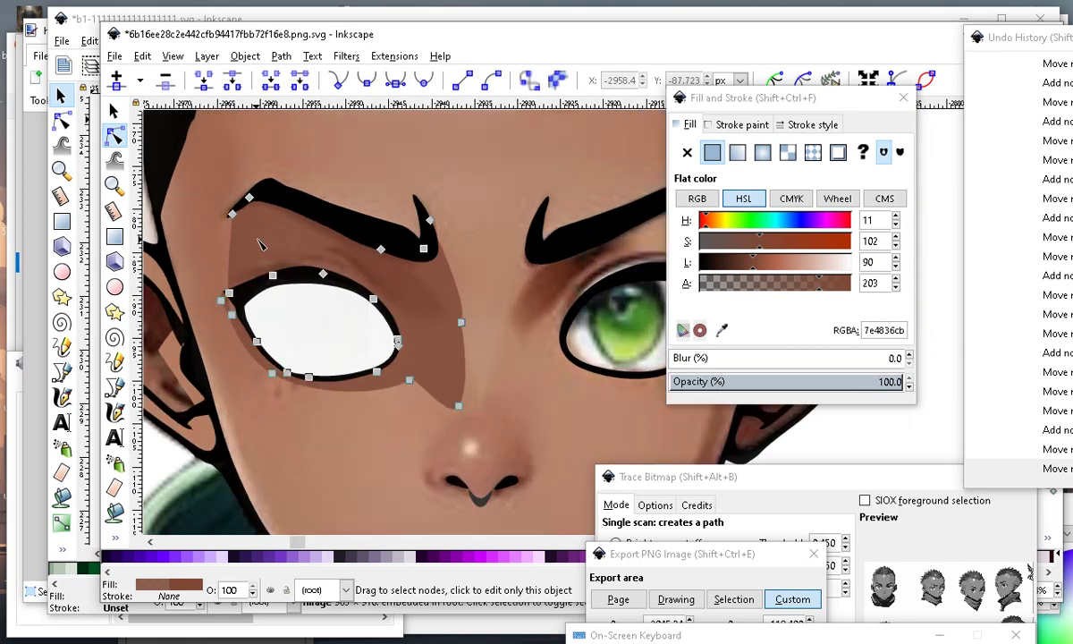
scroll(339, 315, "down", 3)
scroll(308, 420, "up", 4)
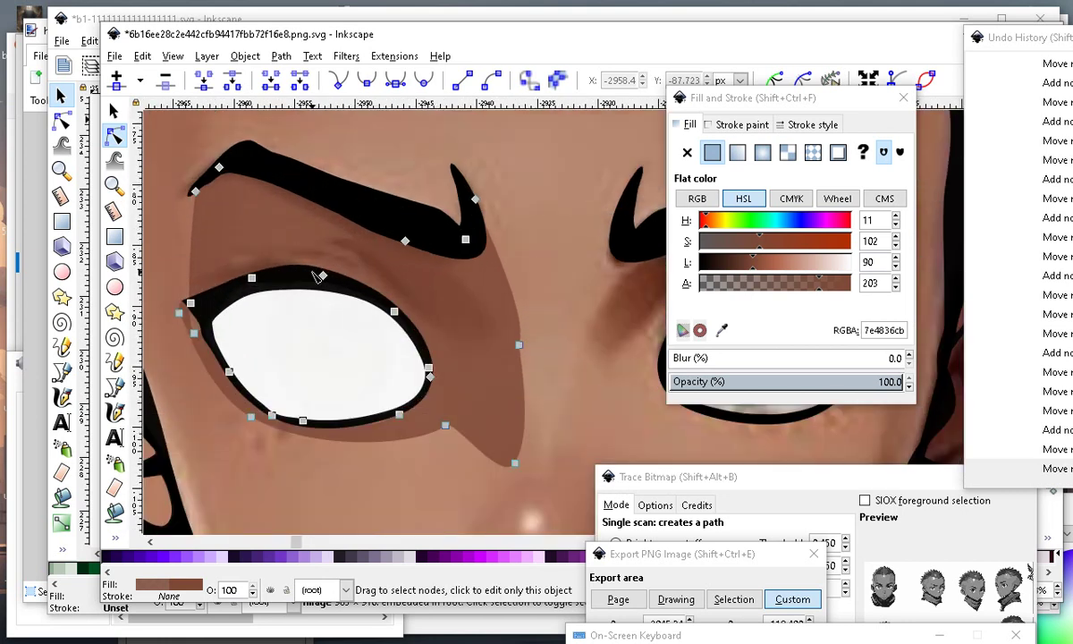
left_click(331, 363)
scroll(380, 301, "down", 4)
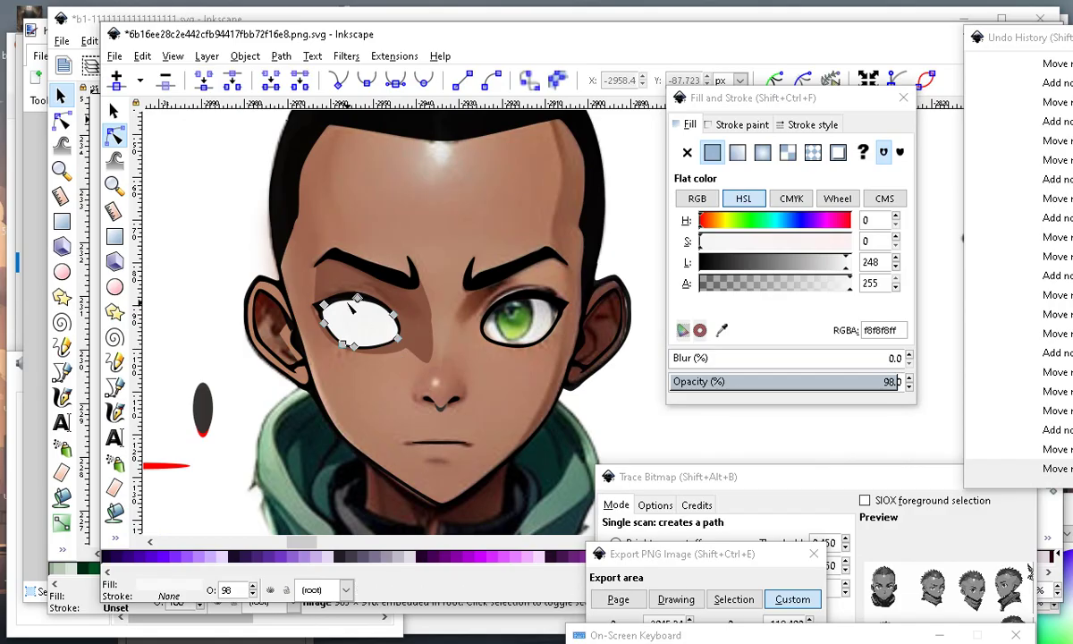
Select the brown shadow around the left eye and set its blur to 5.8%.
left_click(427, 340)
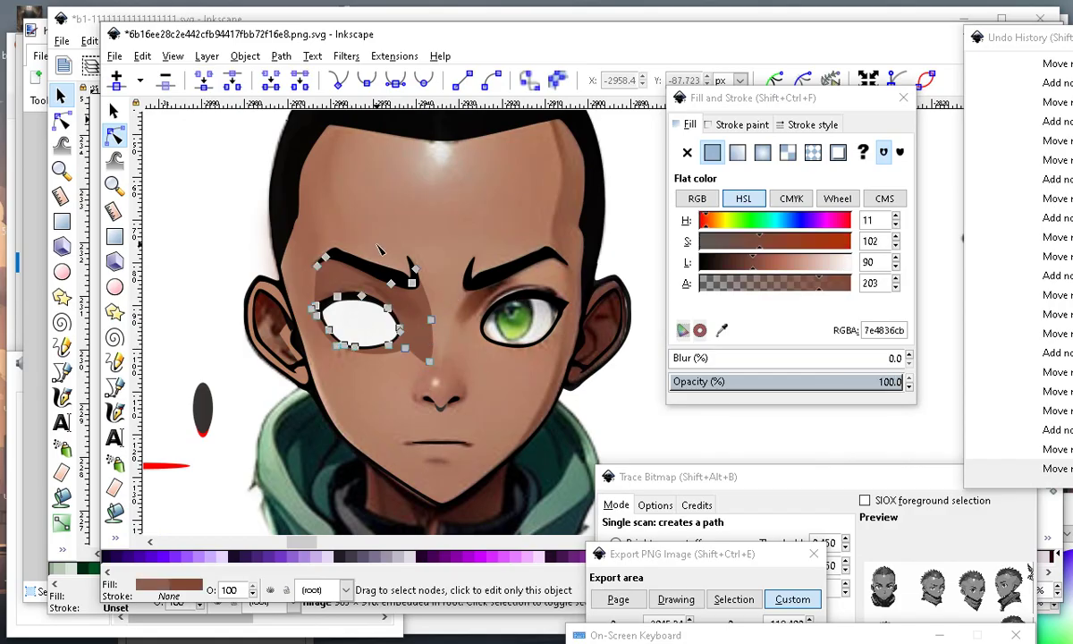
scroll(380, 250, "up", 3)
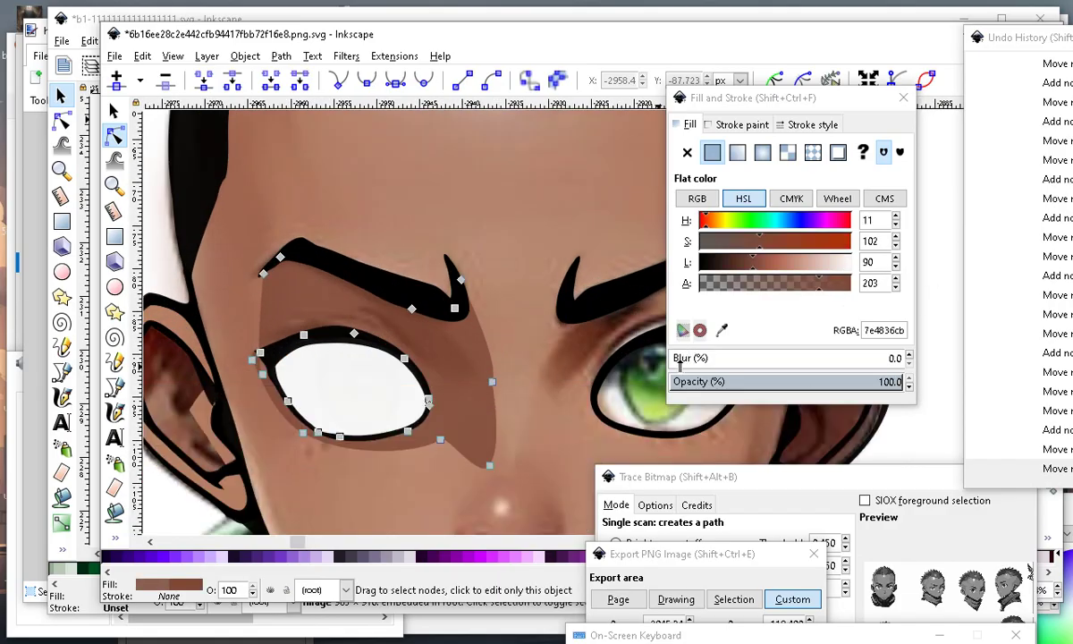
mouse_move(679, 361)
left_mouse_down()
mouse_move(706, 369)
mouse_move(682, 353)
left_mouse_up()
scroll(535, 227, "down", 5)
scroll(554, 260, "up", 3)
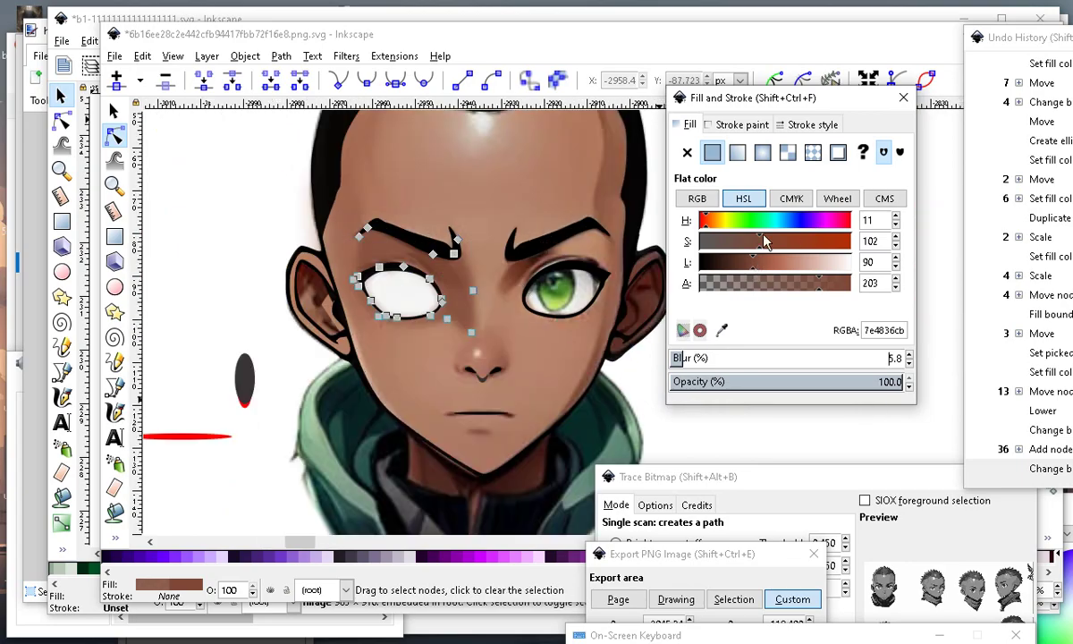
Recolour the shadow around the left eye bright red with hue 0, saturation 211 and lightness 152.
mouse_move(774, 250)
left_mouse_down()
mouse_move(814, 247)
mouse_move(788, 265)
left_mouse_up()
left_click(792, 246)
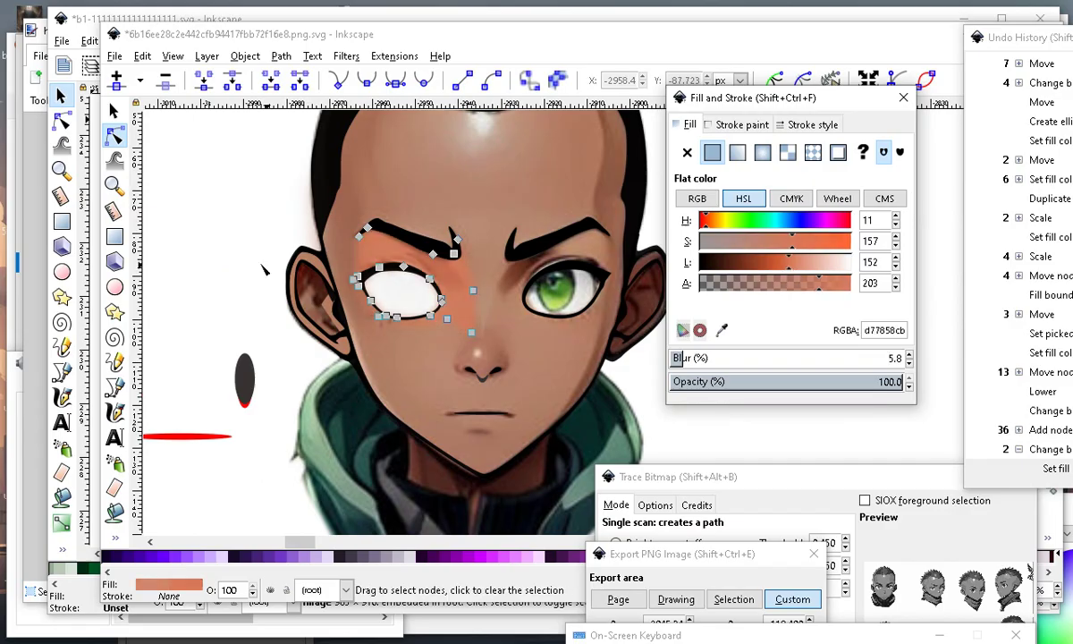
left_click_drag(720, 220, 699, 221)
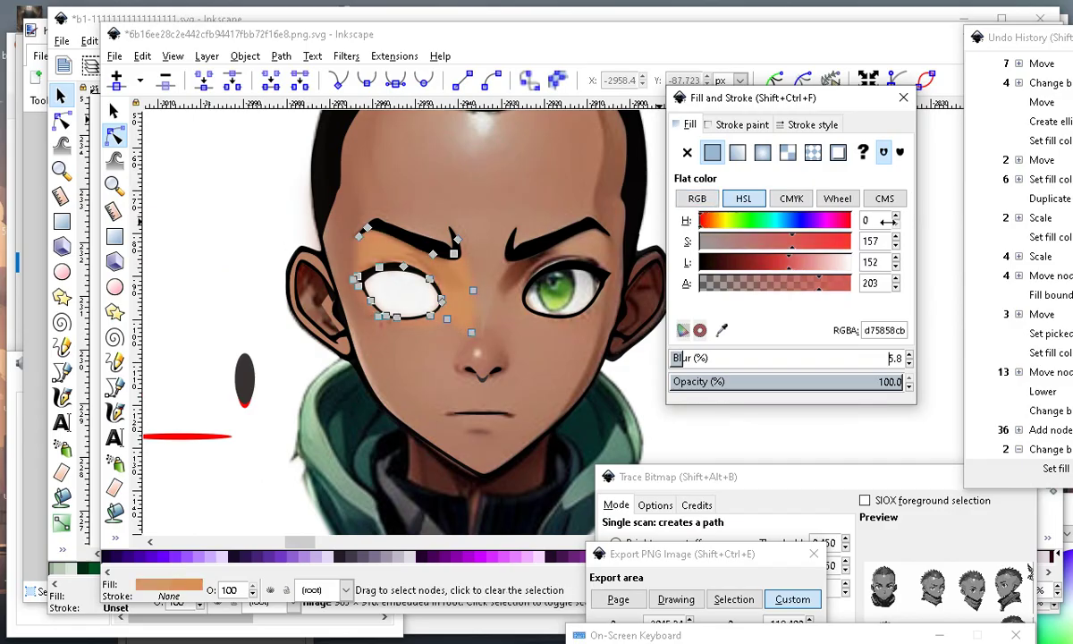
left_click_drag(839, 248, 848, 250)
left_click(820, 250)
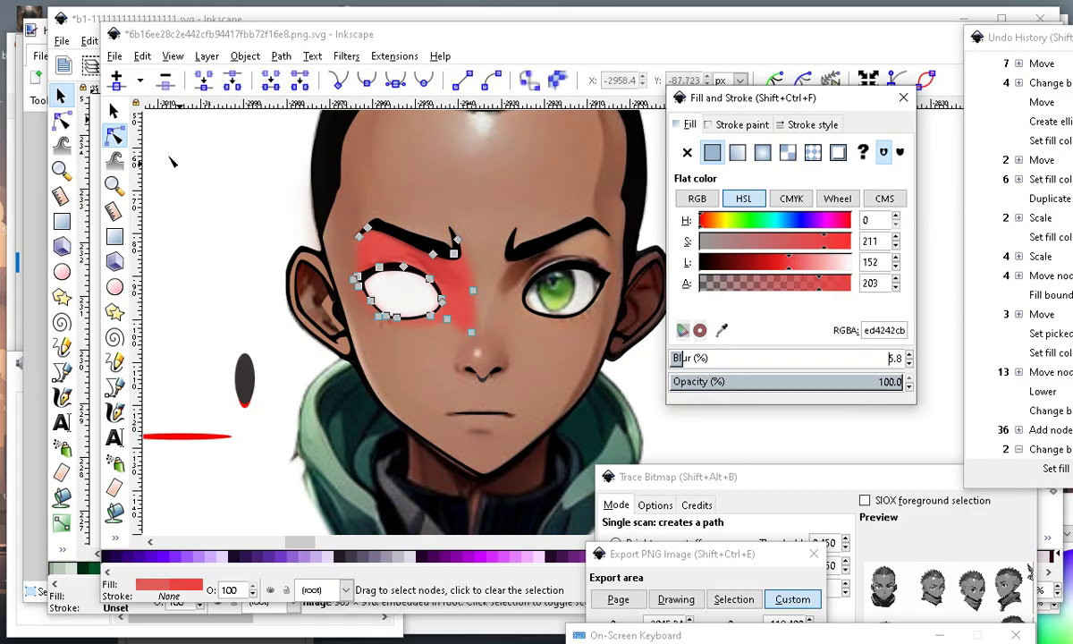
Darken the red eye shadow to lightness 98 and set its blur to 13.7%.
scroll(255, 141, "up", 3)
scroll(546, 297, "down", 3)
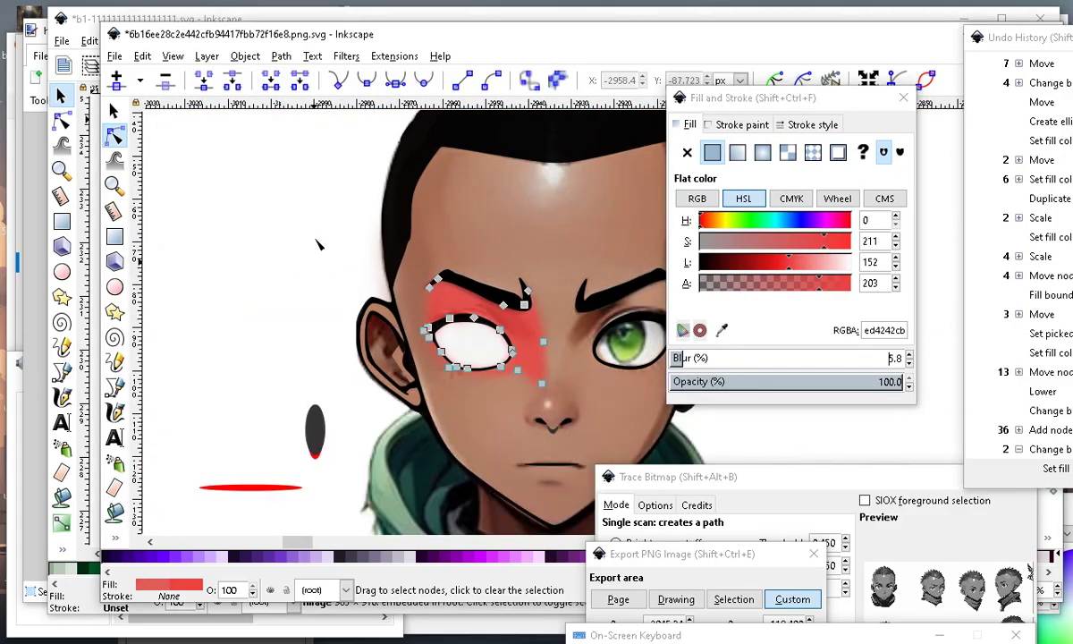
scroll(462, 349, "down", 3)
scroll(302, 264, "up", 3)
left_click(302, 263)
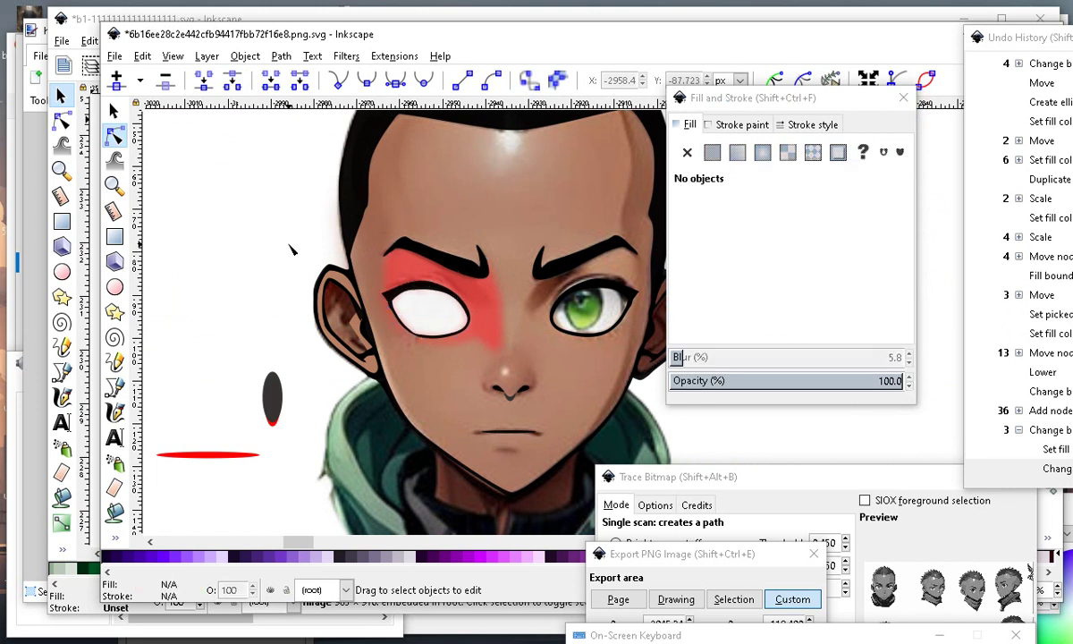
left_click(482, 323)
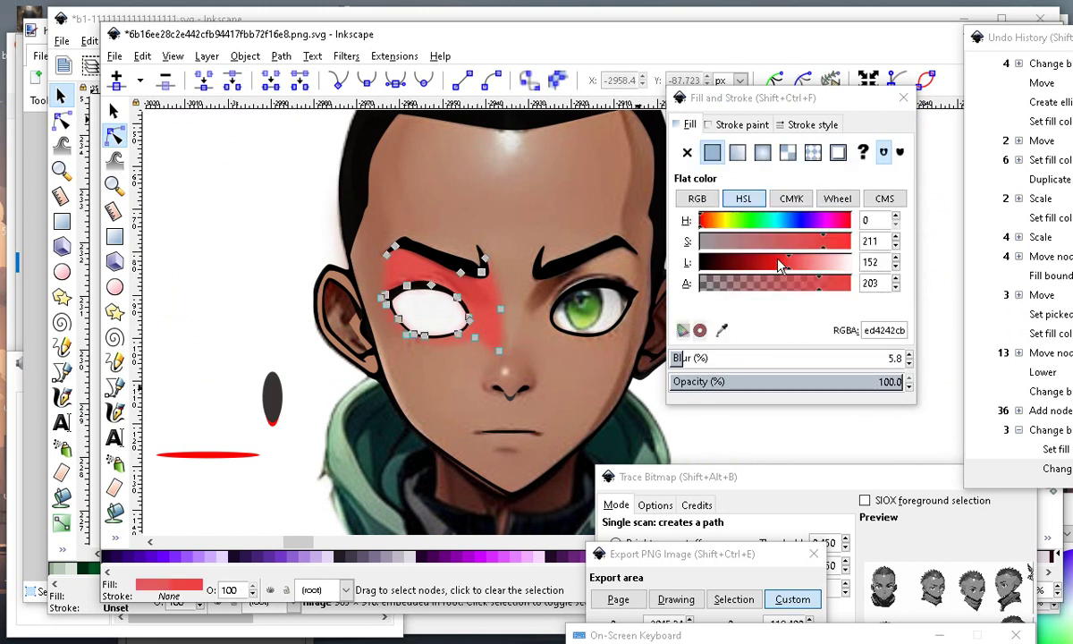
left_click_drag(779, 266, 758, 273)
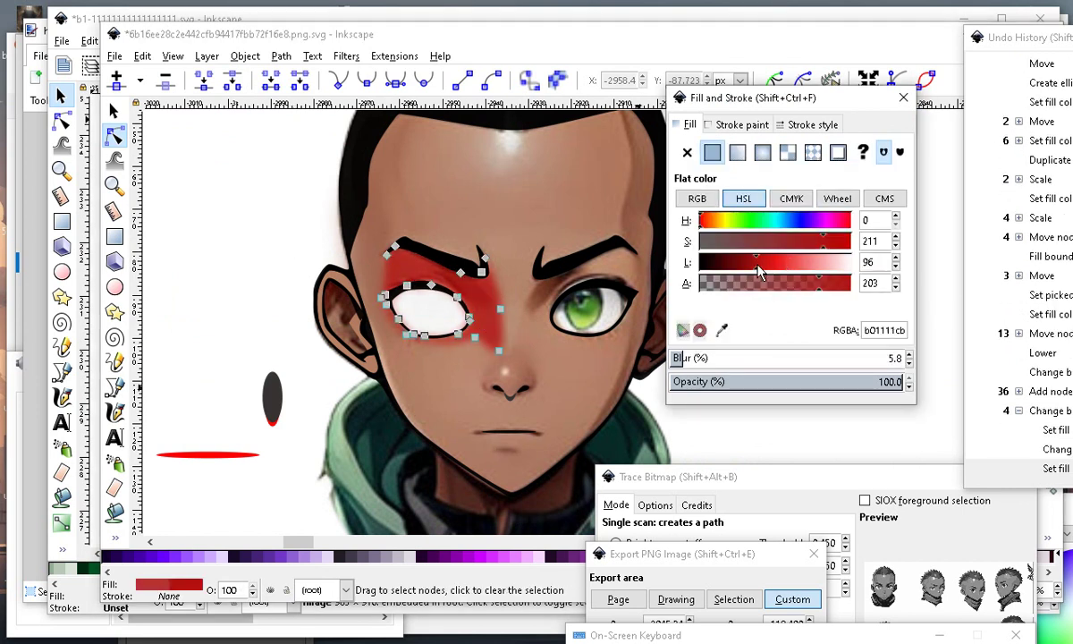
left_click(702, 357)
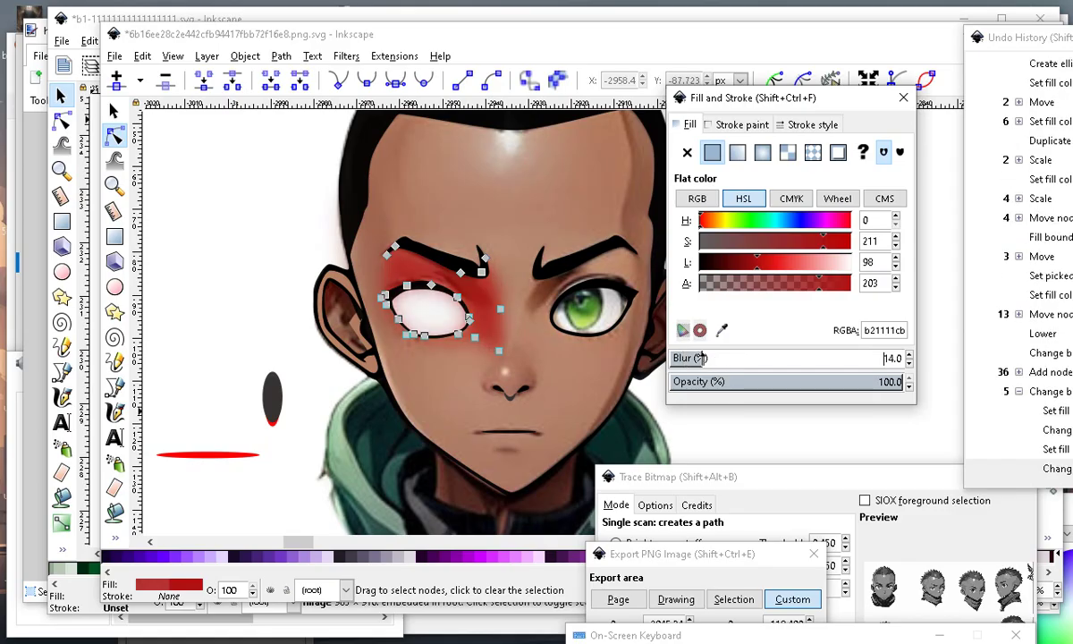
scroll(468, 361, "up", 1)
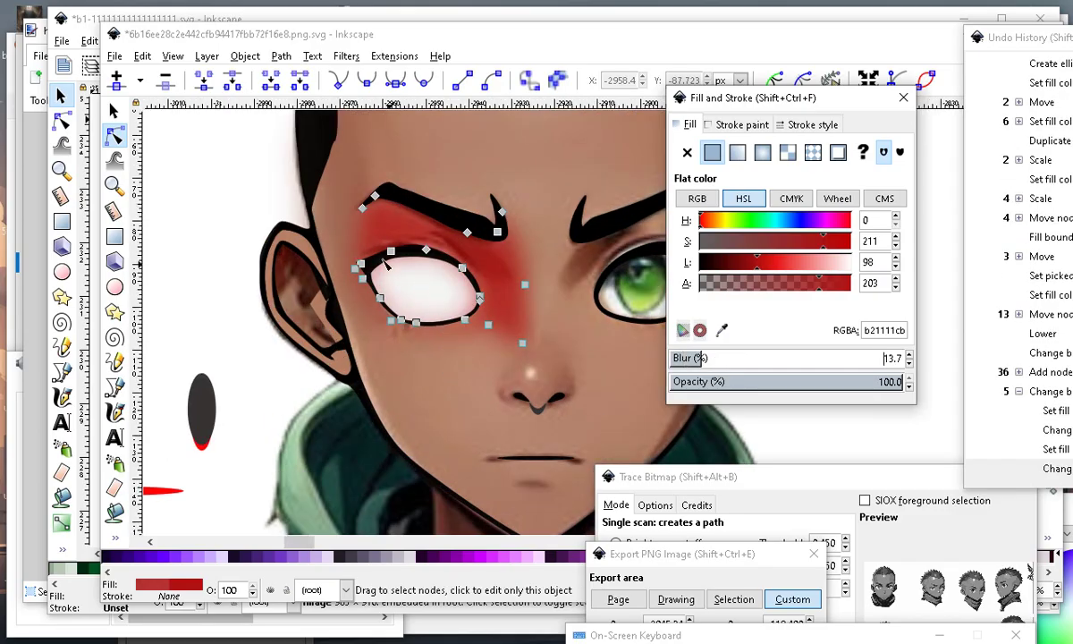
Add a node to the shadow's lower edge under the left eye and pull it down onto the cheek beside the nose.
scroll(410, 260, "down", 1)
left_click(205, 175)
scroll(465, 324, "down", 2)
scroll(452, 318, "up", 4)
scroll(453, 322, "up", 2)
left_click(407, 341)
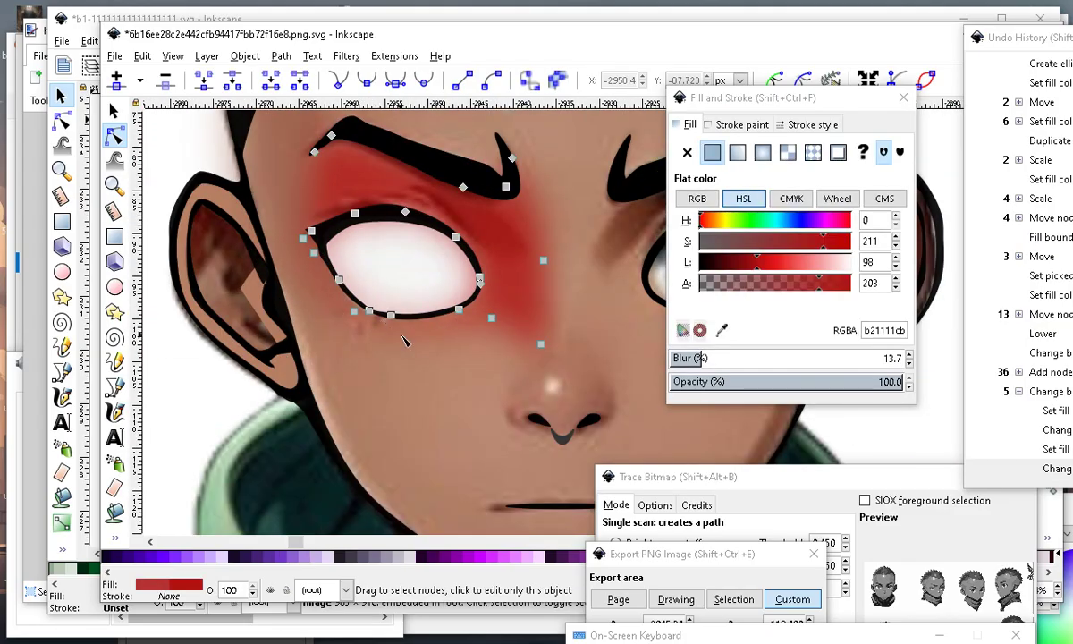
double_click(460, 329)
left_click_drag(462, 332, 490, 360)
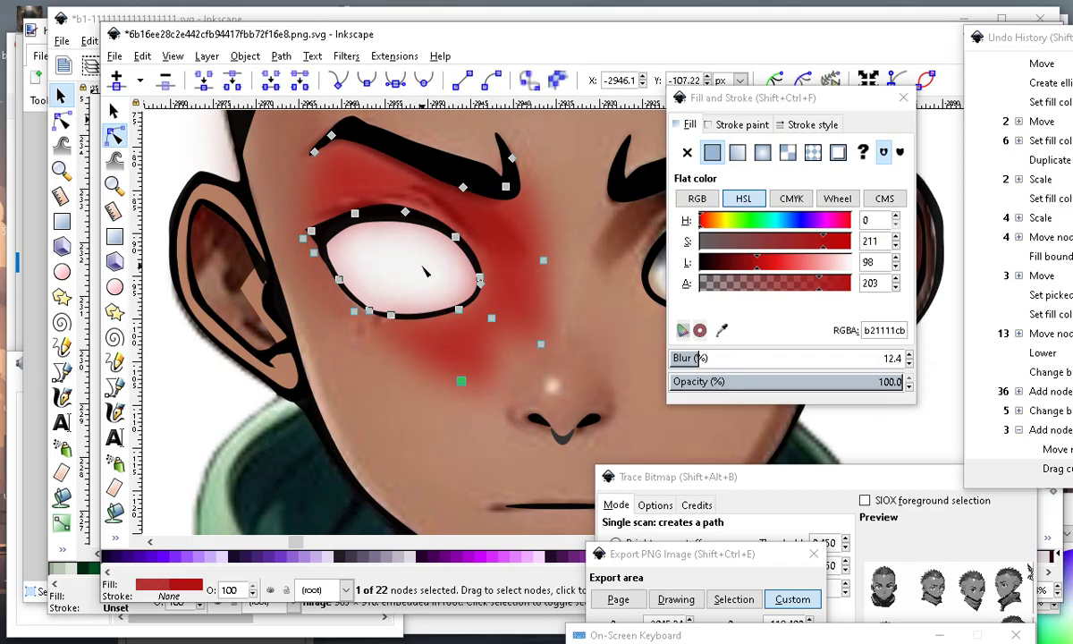
Bend the shadow's outer edge slightly inward between the left eyebrow's end and the eye's outer corner.
scroll(469, 376, "down", 2)
scroll(531, 372, "up", 1)
scroll(345, 296, "down", 2)
scroll(374, 273, "up", 1)
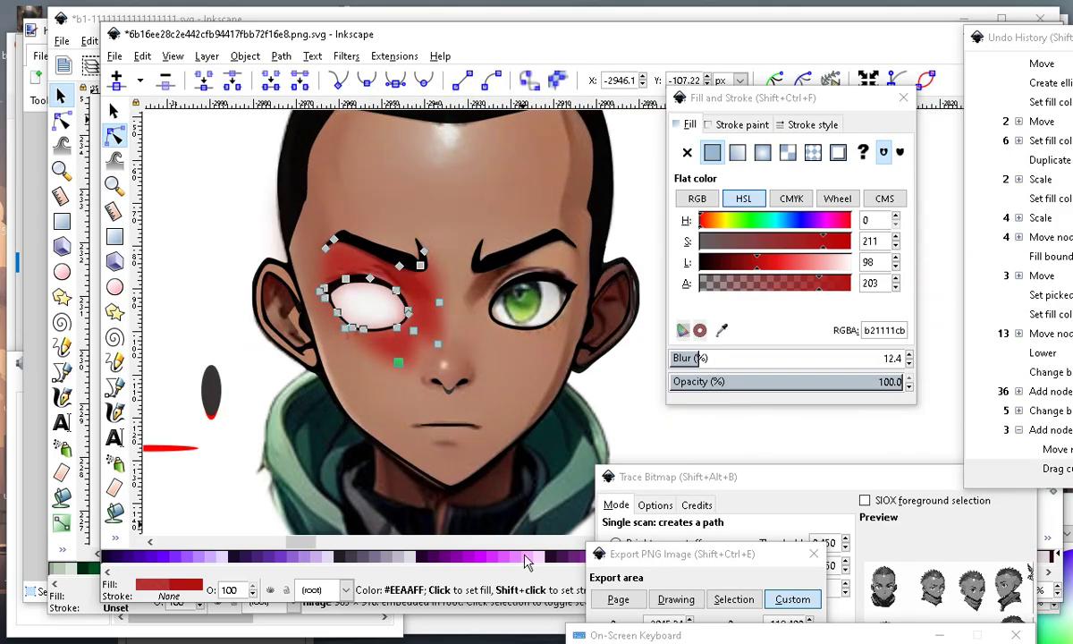
scroll(344, 286, "up", 2)
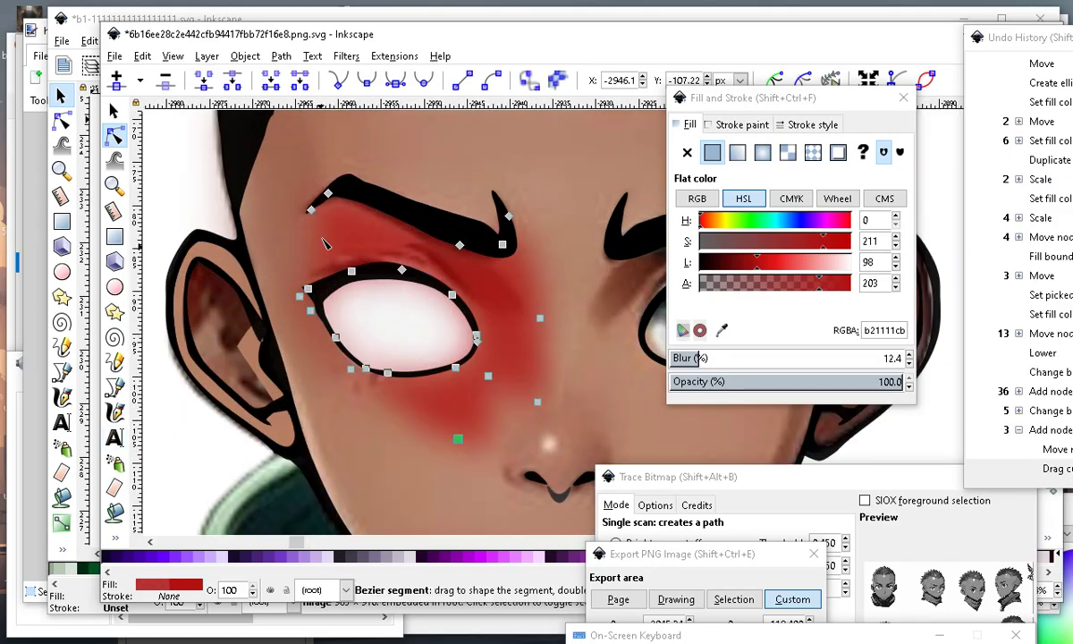
left_click_drag(325, 243, 341, 253)
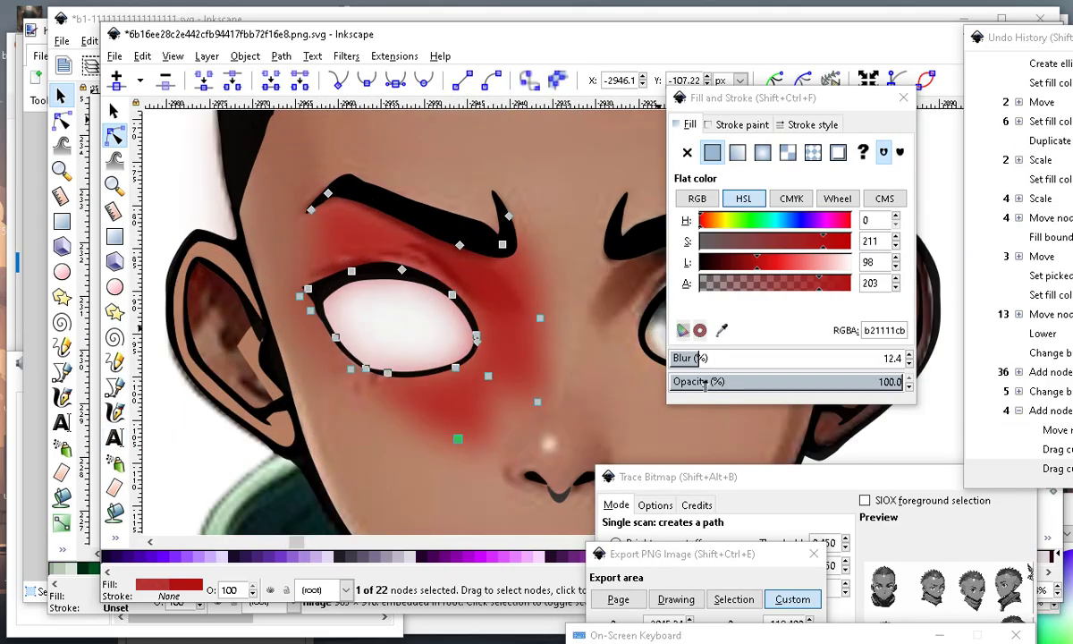
Set the shadow's blur to 0 and fill it with the skin tone ad7d66 picked from the temple beside the left eyebrow.
left_click_drag(705, 358, 735, 359)
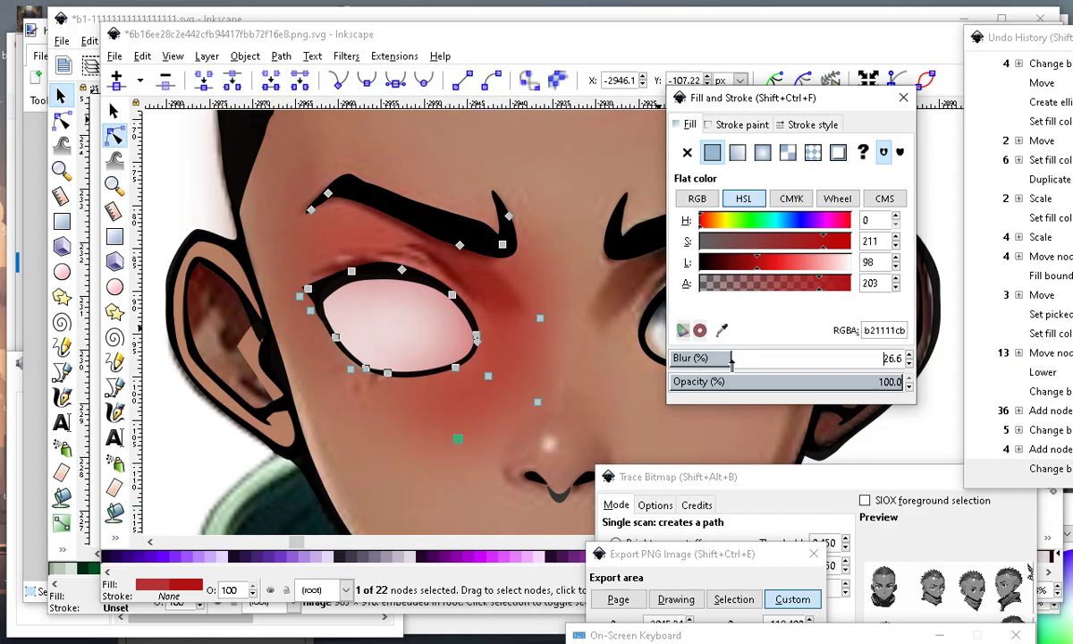
left_click_drag(728, 360, 666, 357)
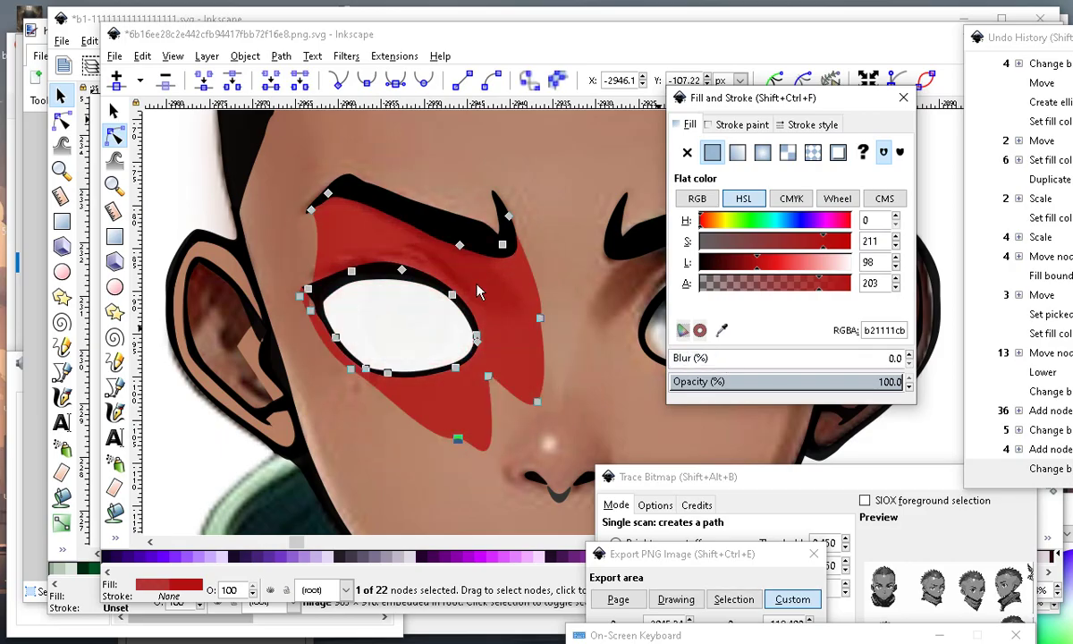
scroll(479, 290, "down", 4)
scroll(452, 329, "up", 2)
scroll(453, 329, "up", 1)
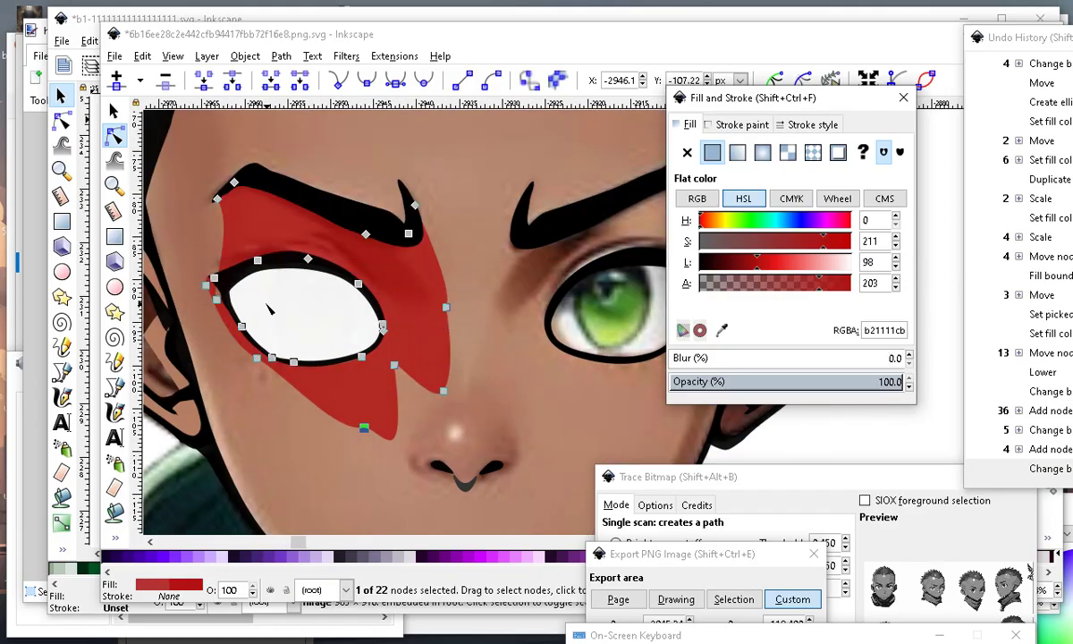
scroll(311, 380, "down", 1)
left_click(116, 528)
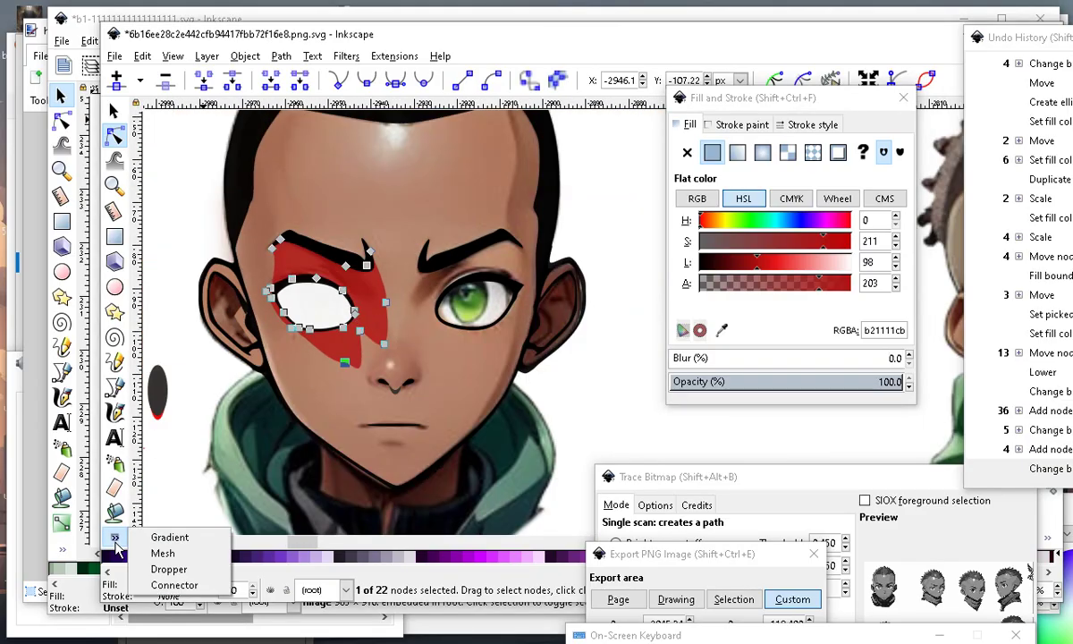
left_click(178, 567)
left_click(256, 250)
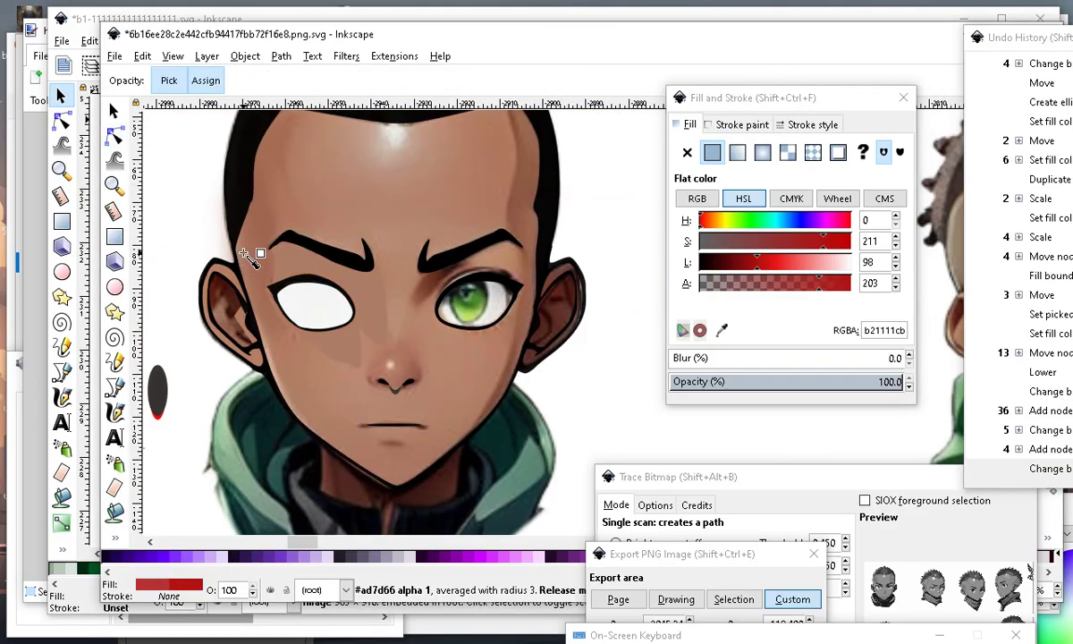
Examine how the skin-toned shadow blends into the face around the left eye, cheek and nose, from close up and full view.
scroll(321, 363, "up", 1)
scroll(264, 335, "down", 2)
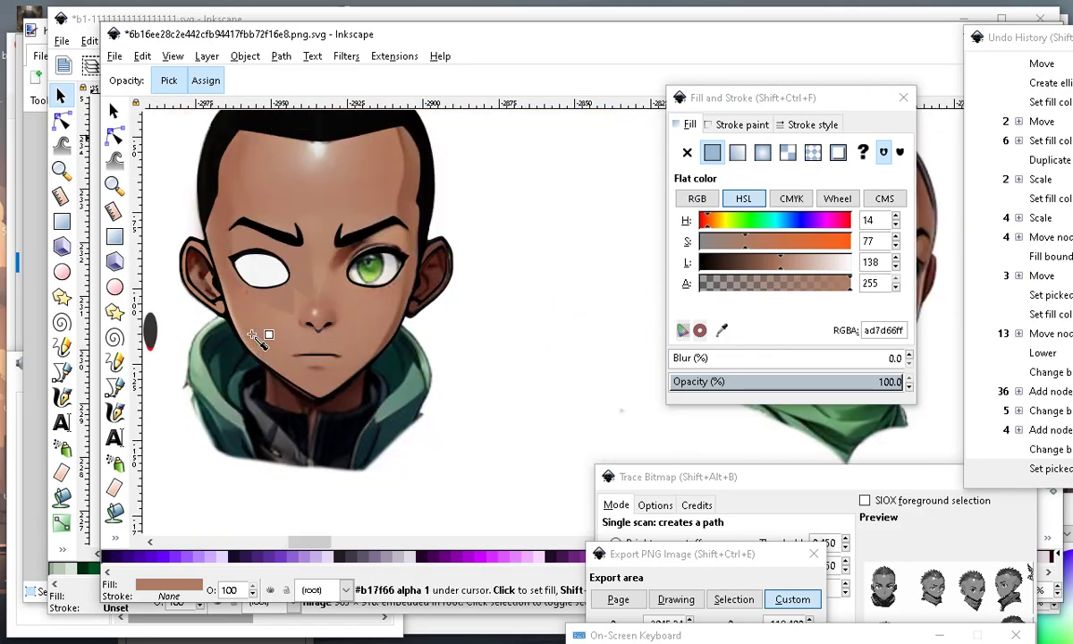
scroll(264, 335, "up", 1)
scroll(331, 295, "up", 1)
scroll(295, 349, "down", 1)
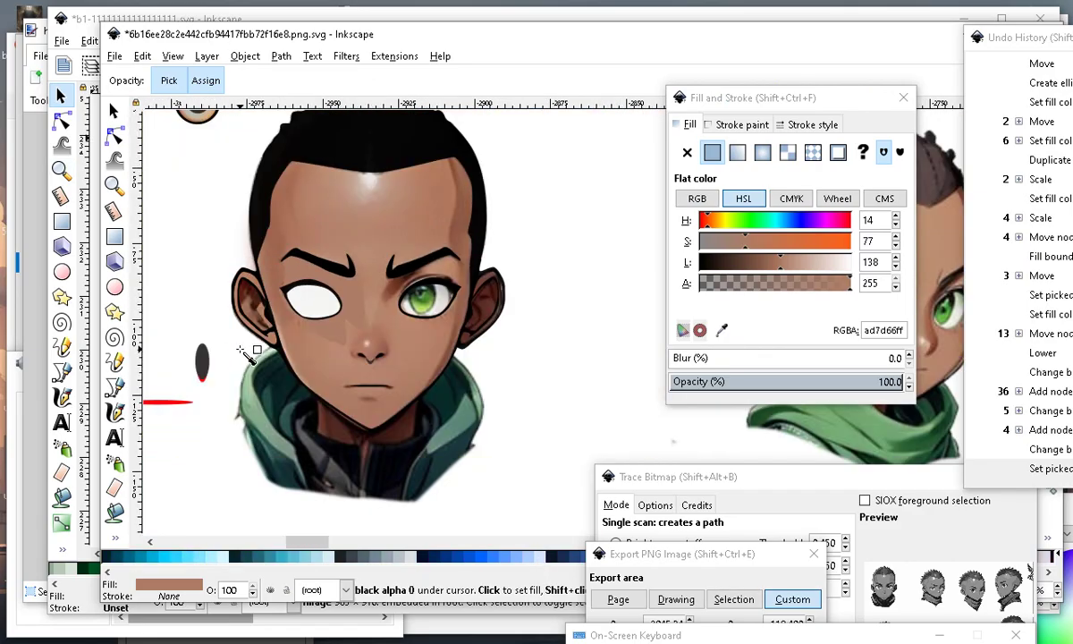
scroll(323, 353, "up", 1)
scroll(207, 308, "down", 1)
scroll(375, 322, "up", 1)
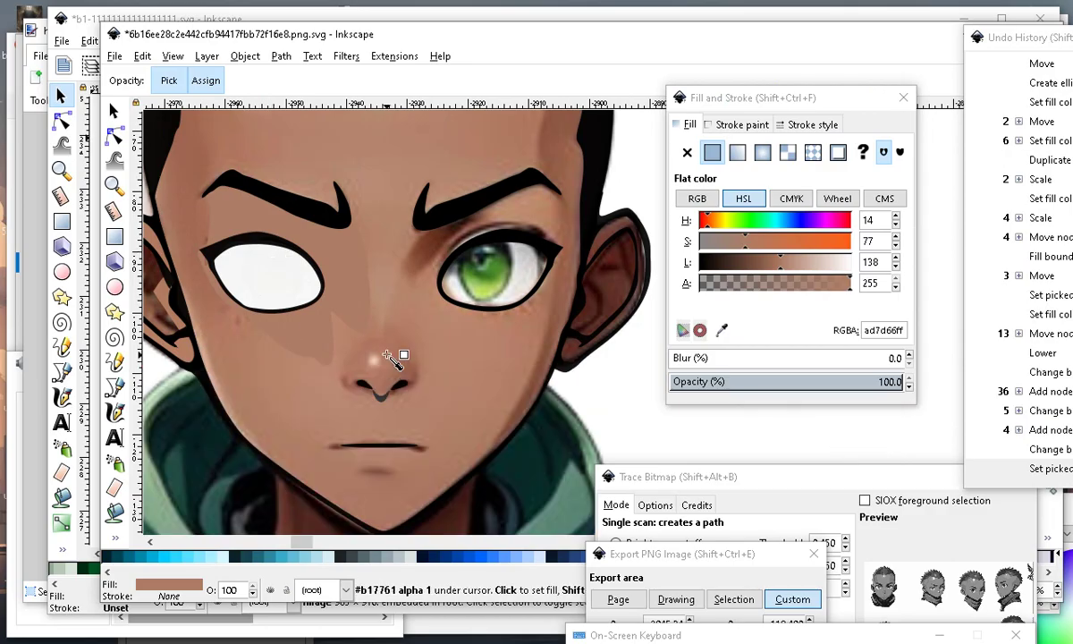
scroll(370, 338, "down", 1)
scroll(406, 347, "up", 1)
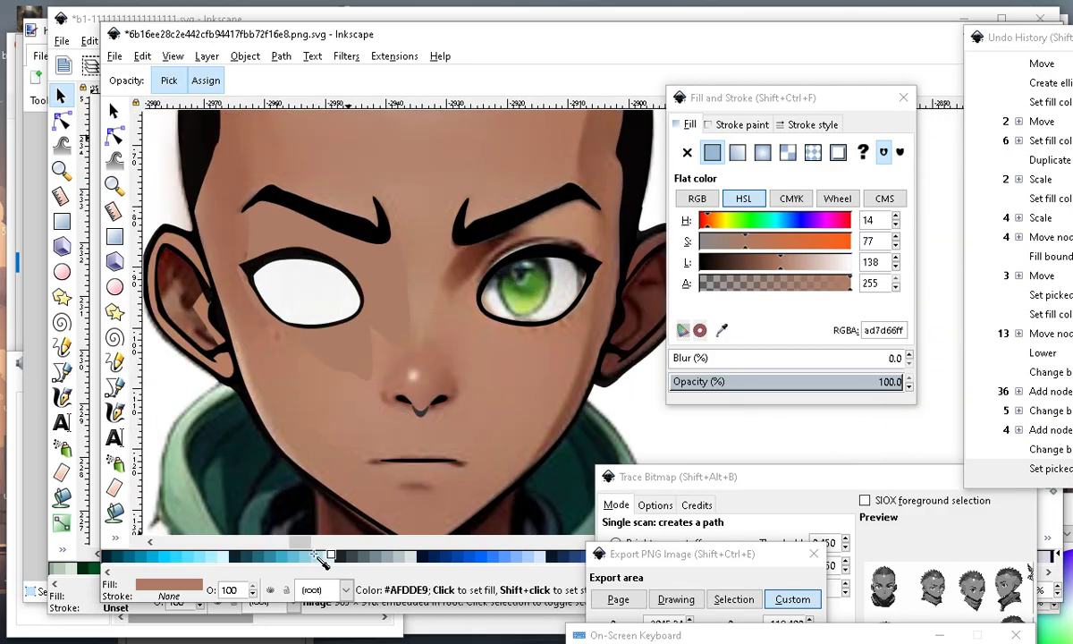
scroll(403, 344, "down", 3)
scroll(394, 338, "up", 2)
scroll(357, 348, "up", 1)
scroll(384, 426, "down", 1)
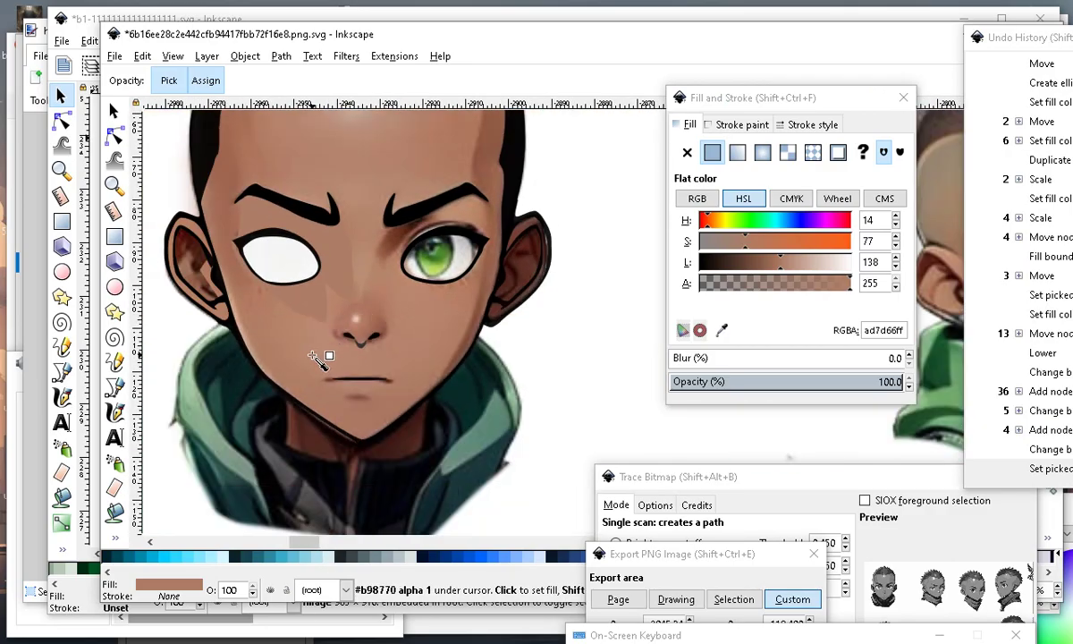
scroll(384, 426, "up", 2)
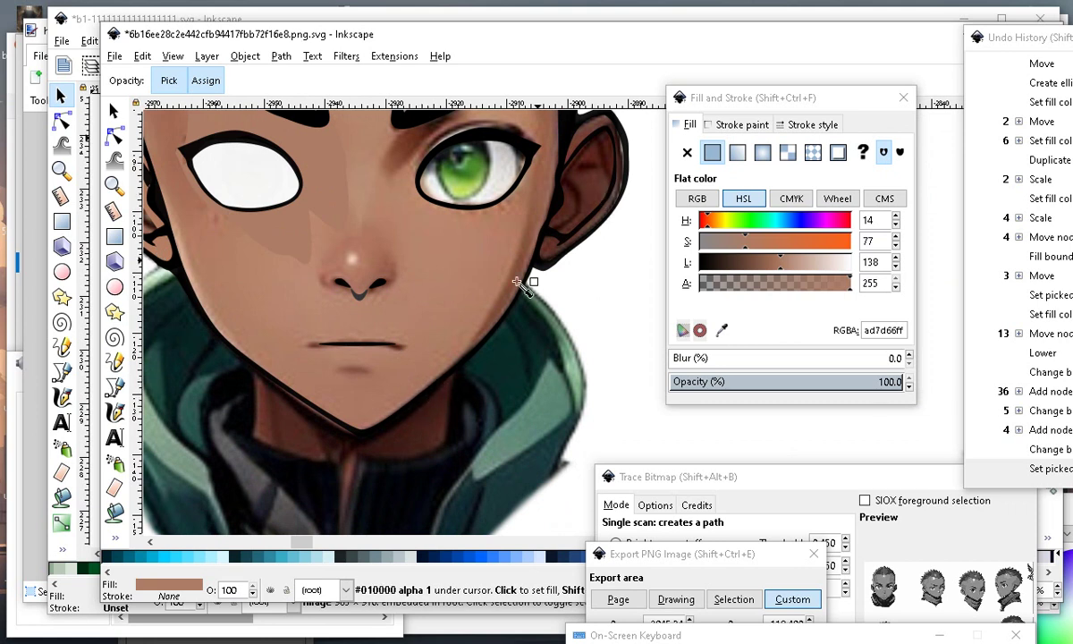
scroll(295, 421, "down", 2)
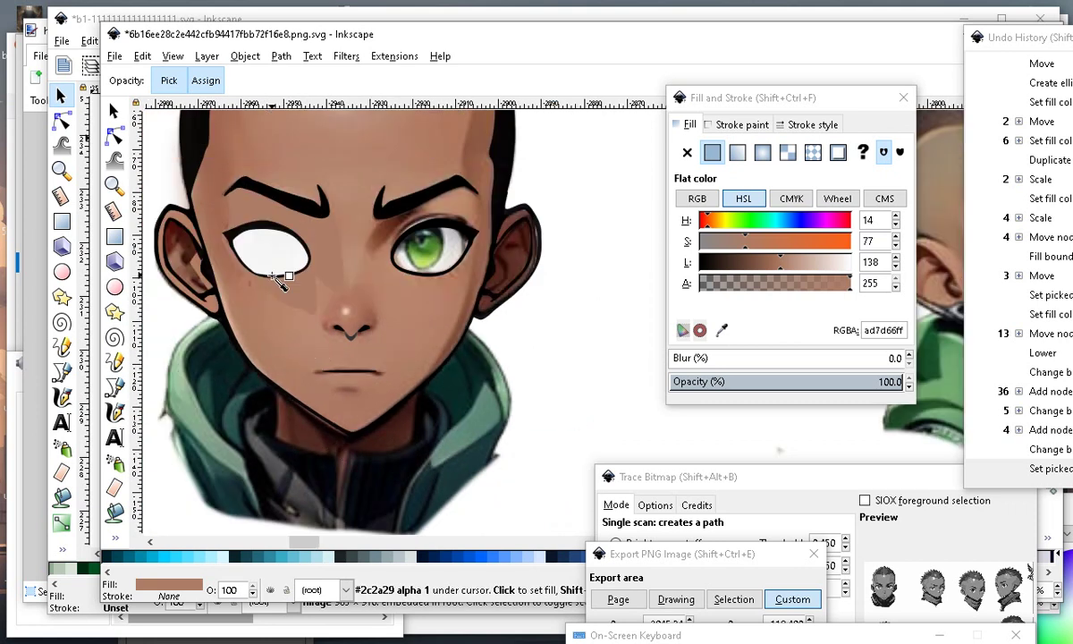
scroll(270, 463, "up", 1)
scroll(284, 459, "down", 1)
scroll(277, 447, "up", 2)
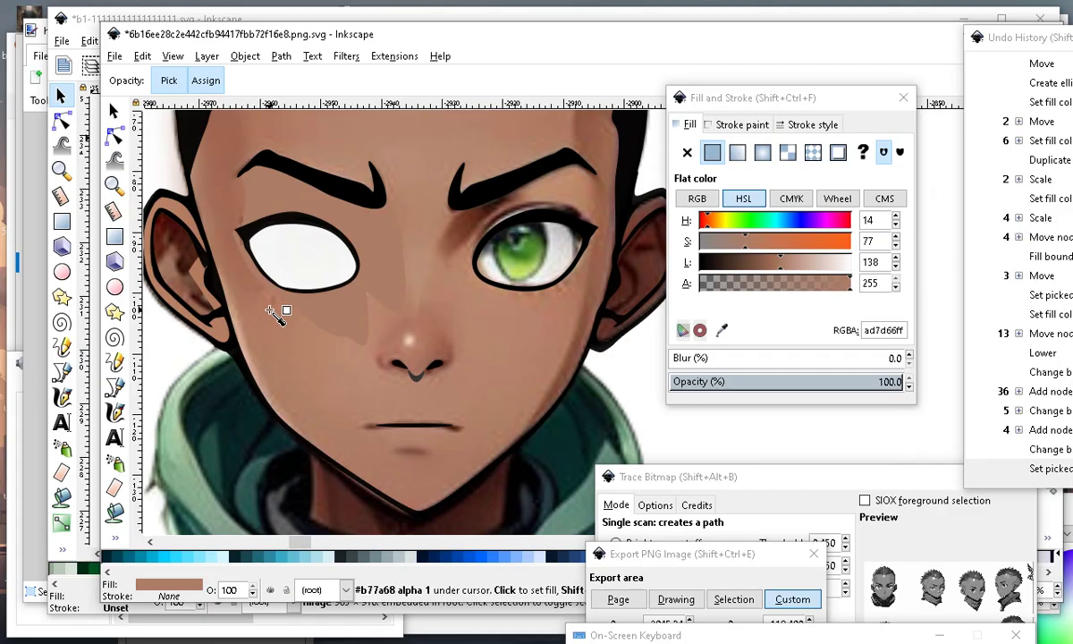
left_click(114, 135)
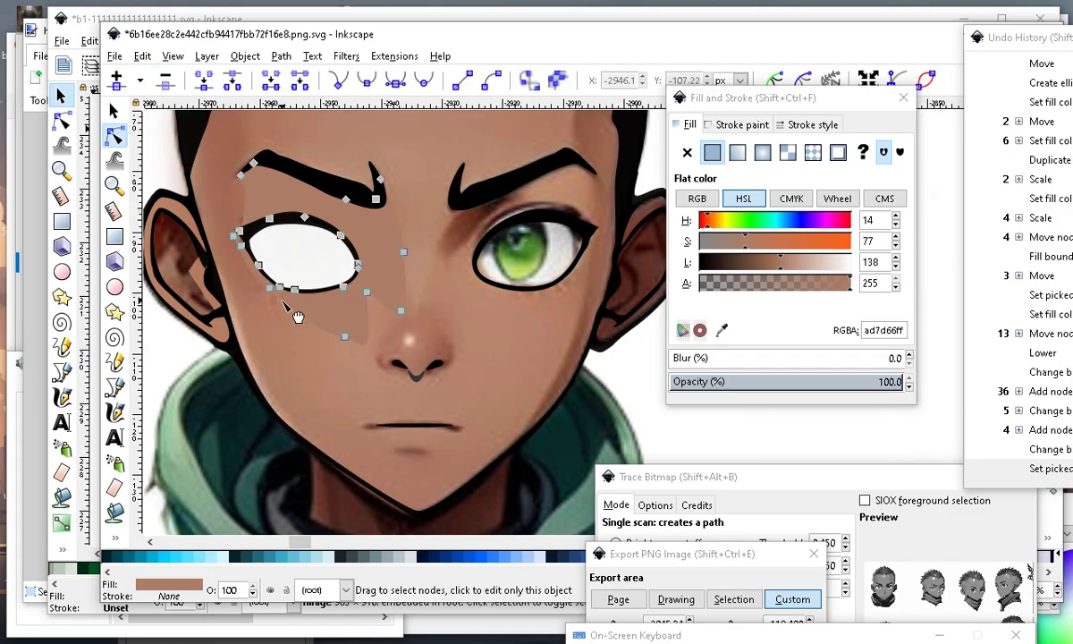
scroll(326, 469, "down", 2)
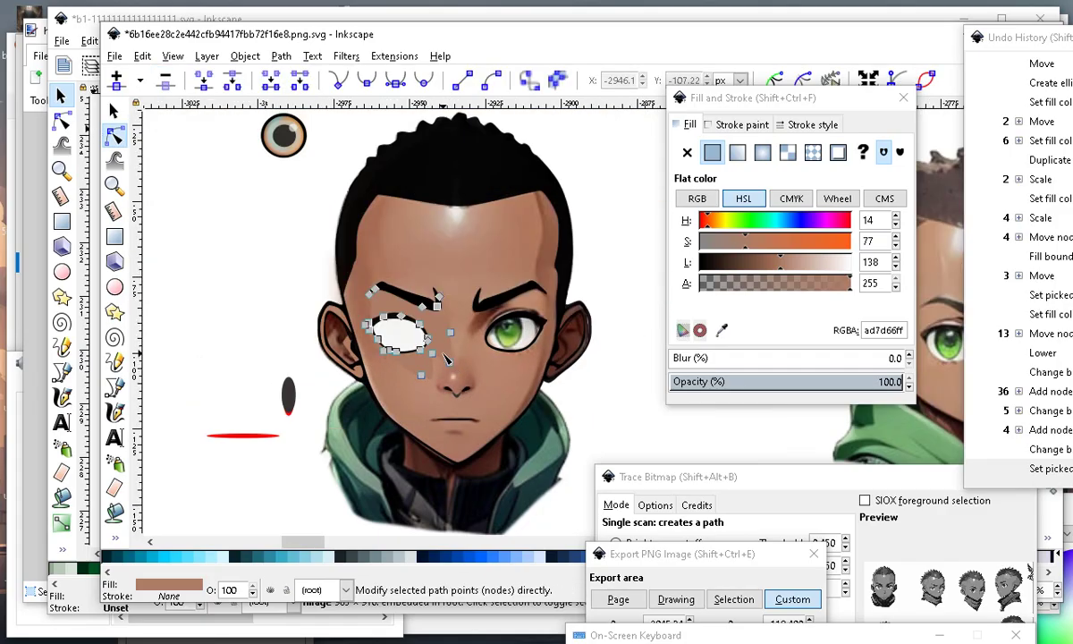
scroll(162, 259, "up", 1)
Draw a red ellipse with radii of about 9.8 by 9 px beside the head and bucket-fill its area to create a matching path.
left_click(114, 286)
scroll(310, 312, "down", 1)
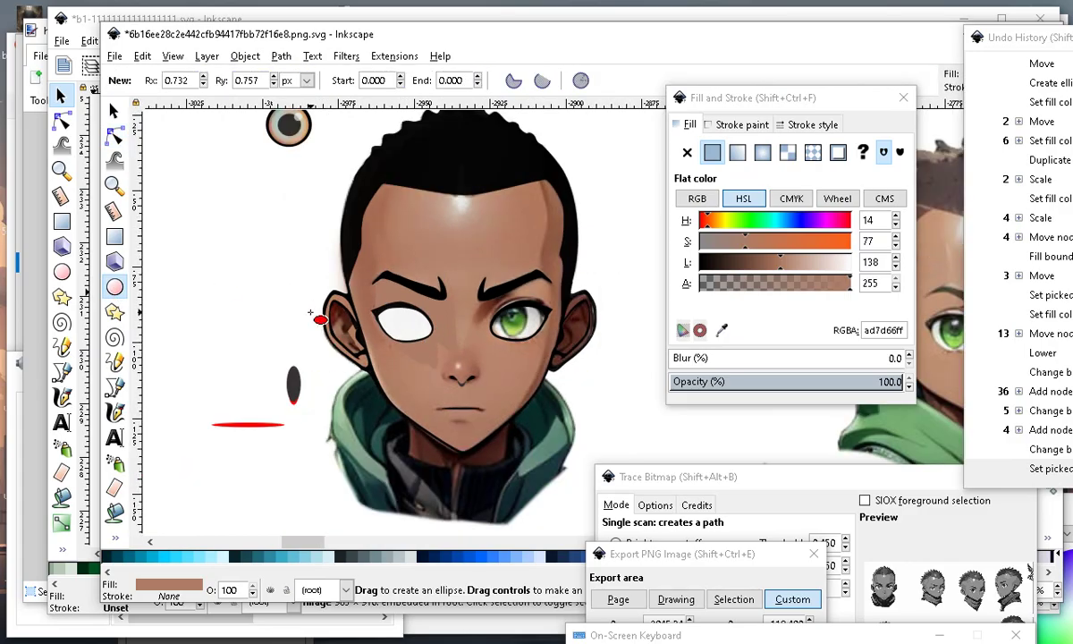
left_click_drag(179, 255, 244, 319)
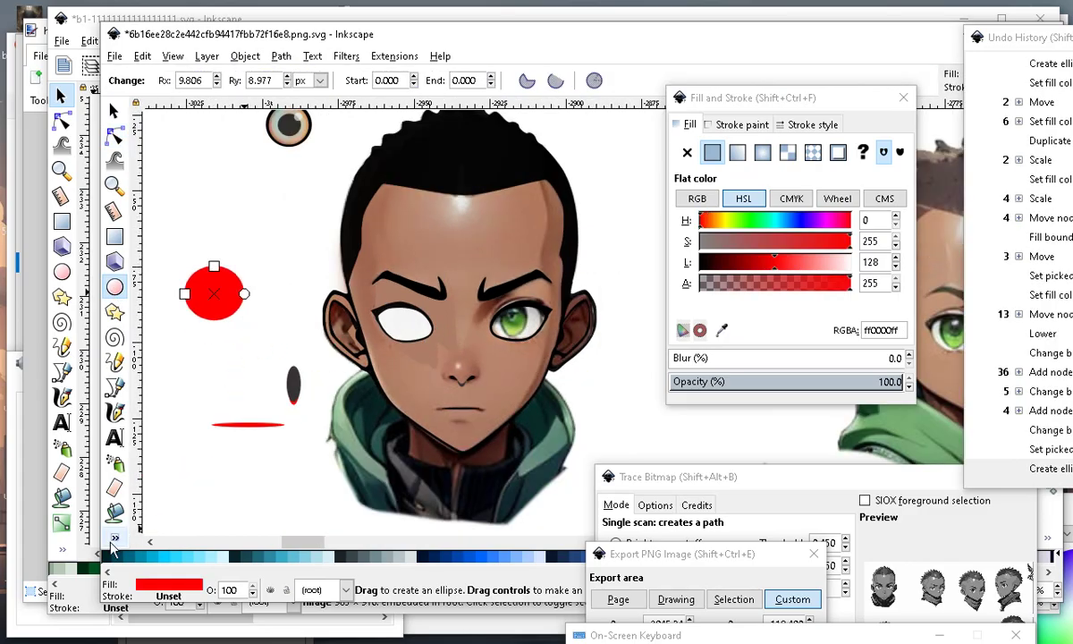
left_click(114, 511)
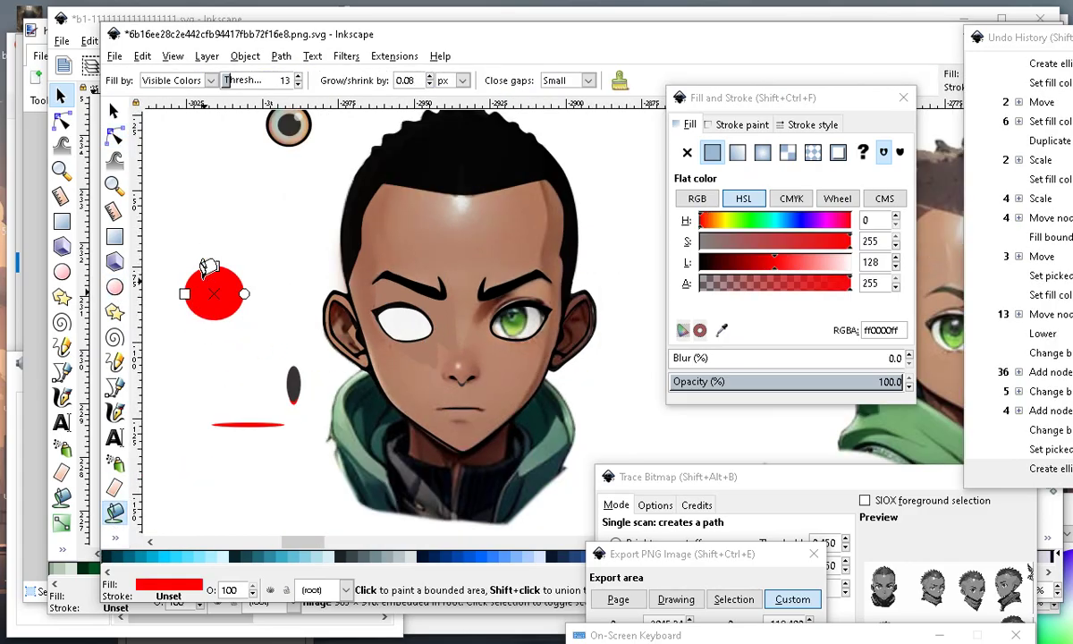
left_click(199, 270)
Move the bucket-filled circle onto the cheek below the left eye and scale it down to about 10.1 px wide.
left_click(114, 110)
left_click_drag(220, 295, 299, 375)
left_click_drag(257, 330, 423, 376)
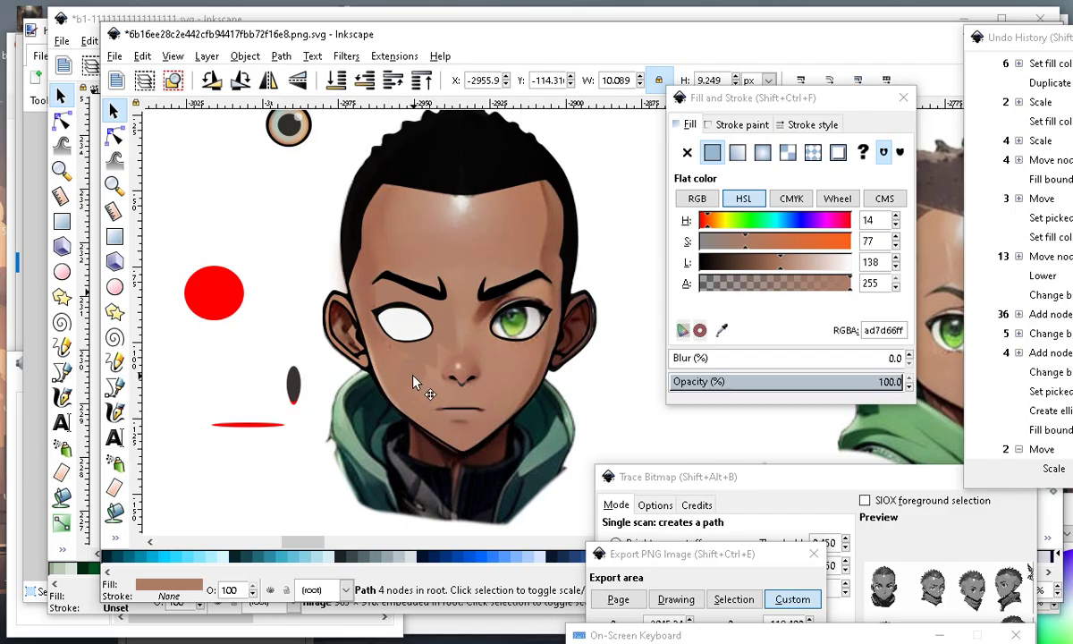
left_click_drag(416, 384, 416, 384)
Fill the circle on the left cheek with red ff1414 and blur it by about 42%.
left_click_drag(717, 219, 863, 238)
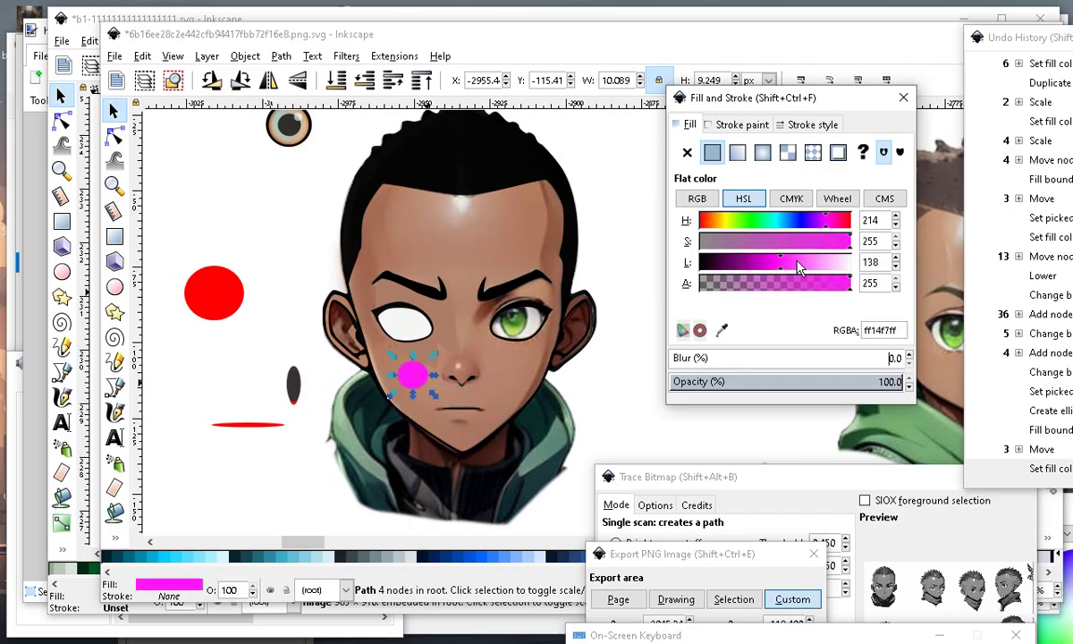
left_click_drag(719, 223, 684, 228)
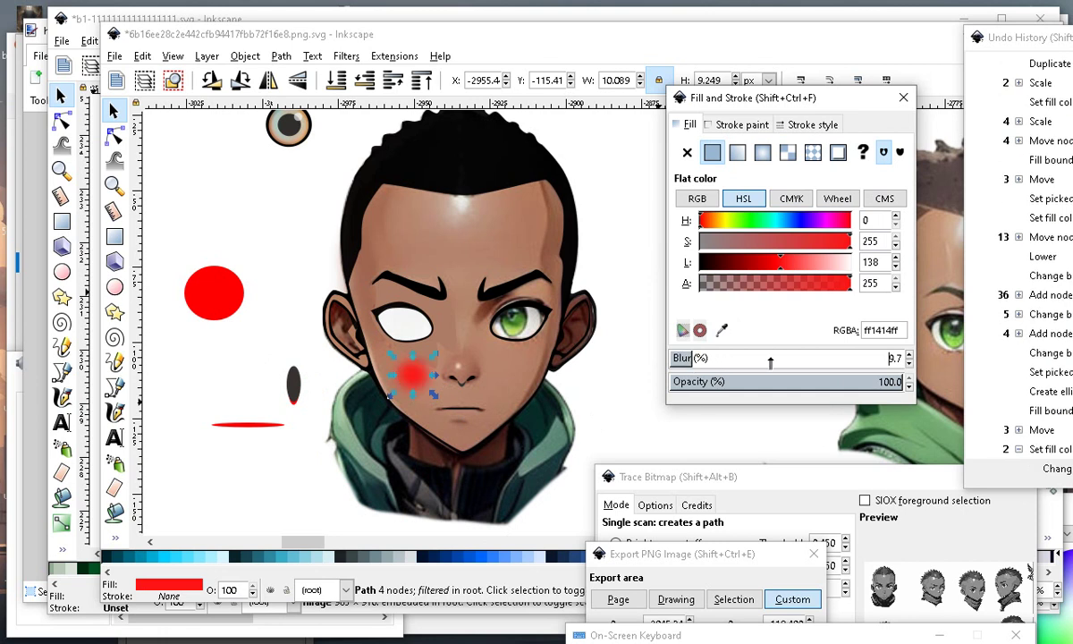
left_click_drag(690, 357, 770, 358)
Stretch the red cheek spot to about 16 by 14.4 px, lower its fill alpha to 102, and nudge it into place below the left eye.
scroll(407, 368, "up", 2)
left_click_drag(421, 385, 480, 400)
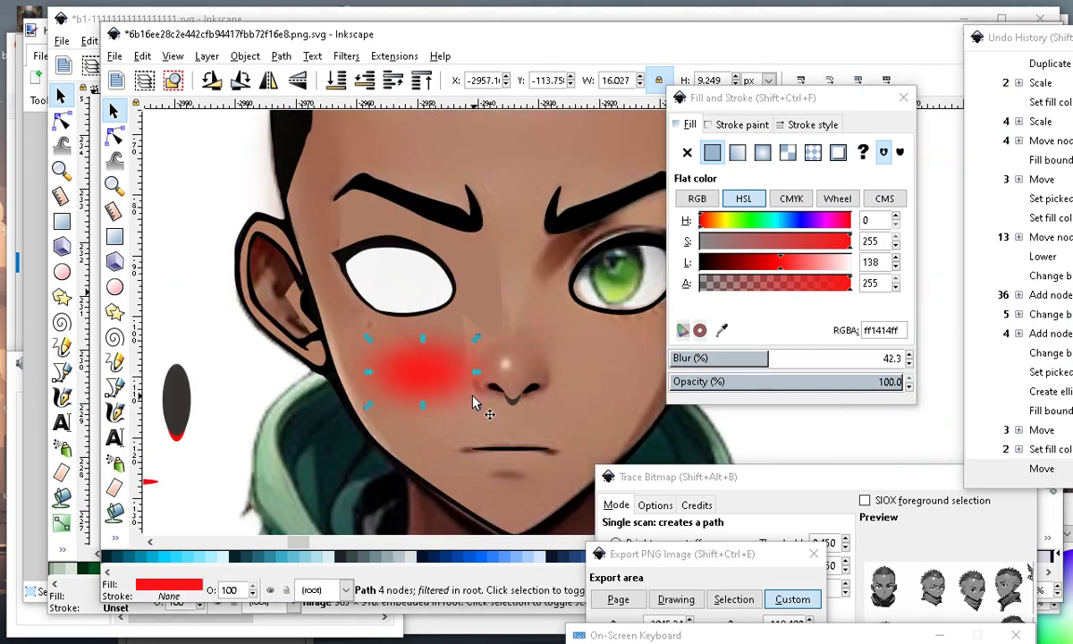
mouse_move(827, 288)
left_mouse_down()
mouse_move(783, 295)
mouse_move(755, 284)
left_mouse_up()
scroll(431, 328, "down", 2)
scroll(415, 436, "up", 2)
left_click_drag(403, 391, 408, 432)
mouse_move(388, 369)
left_mouse_down()
mouse_move(399, 365)
mouse_move(407, 378)
left_mouse_up()
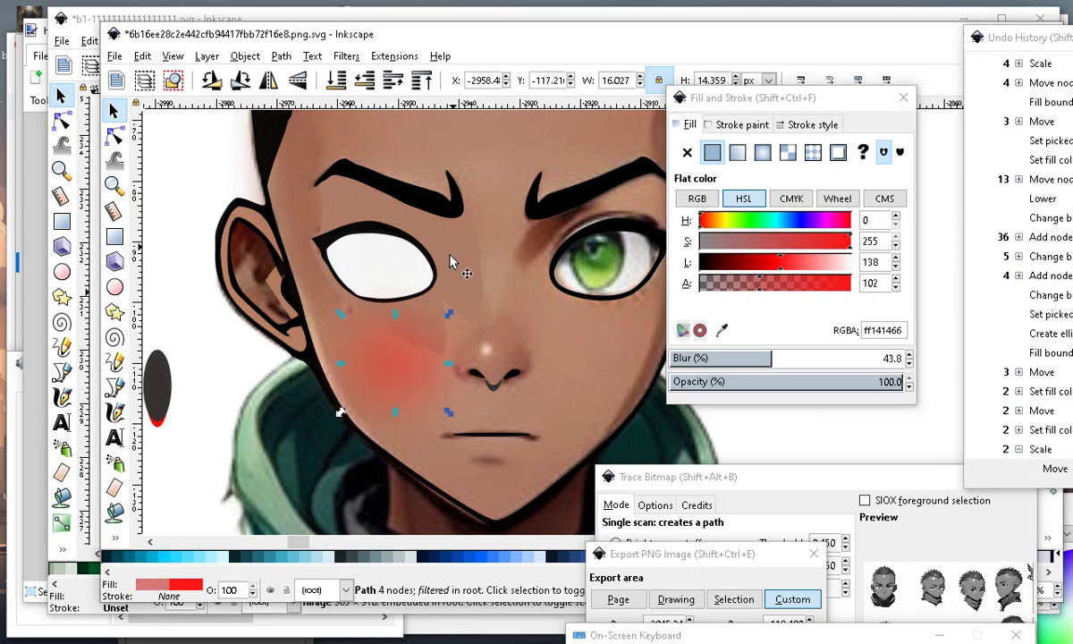
scroll(447, 269, "down", 1)
scroll(423, 306, "down", 1)
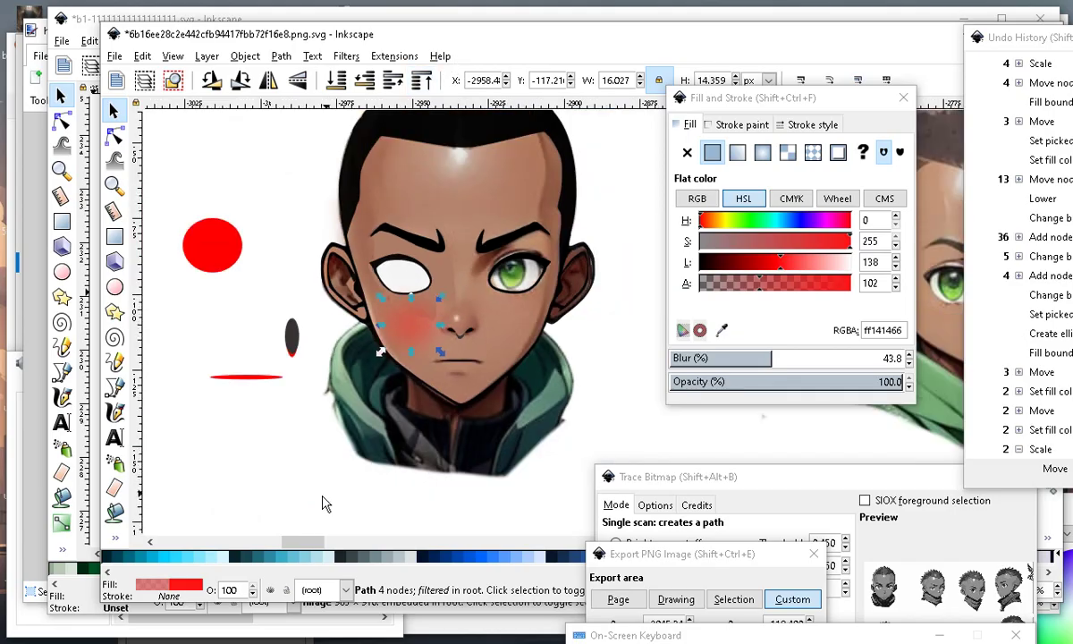
Enlarge the left cheek's blush slightly to about 16.5 by 14.7 px and reduce its fill alpha to 95.
left_click(285, 454)
scroll(391, 365, "up", 3)
scroll(552, 254, "down", 3)
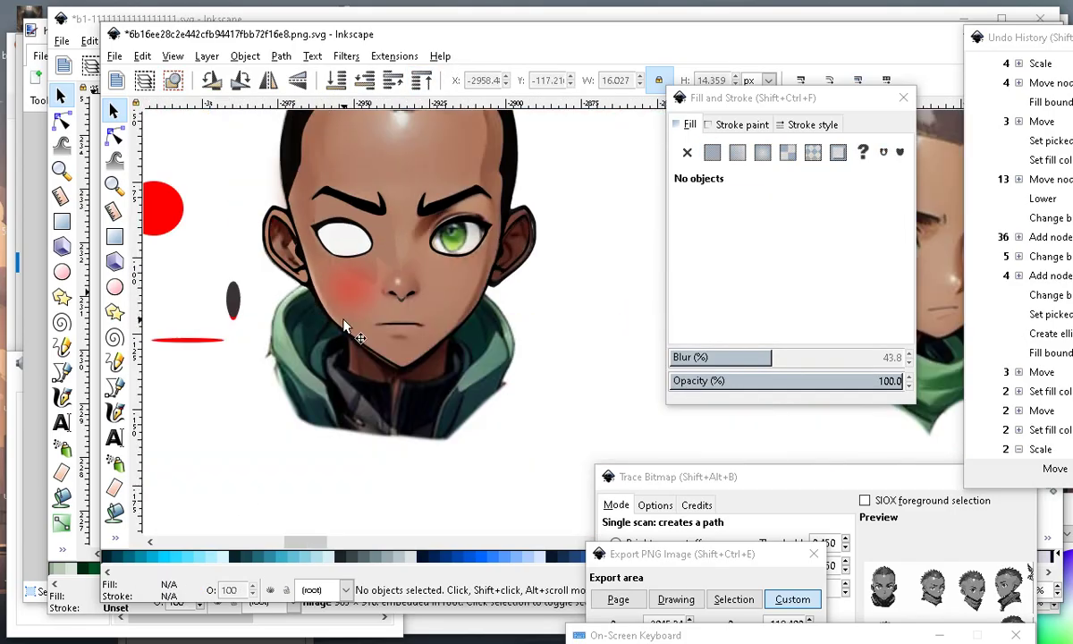
scroll(391, 275, "up", 2)
left_click(350, 326)
scroll(302, 387, "down", 3)
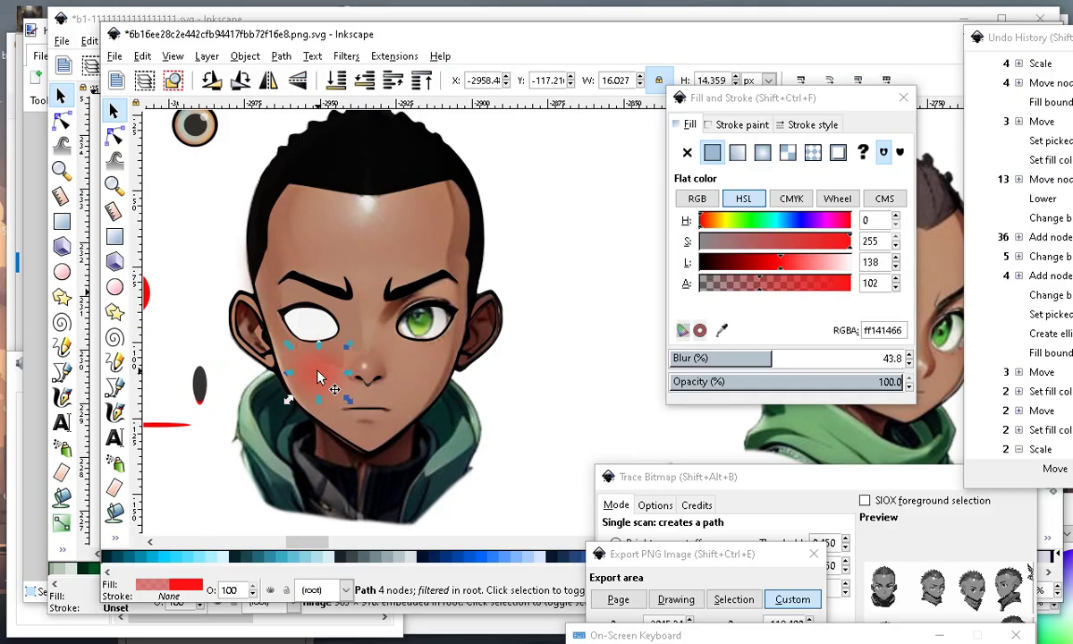
scroll(360, 415, "up", 2)
left_click_drag(358, 415, 367, 420)
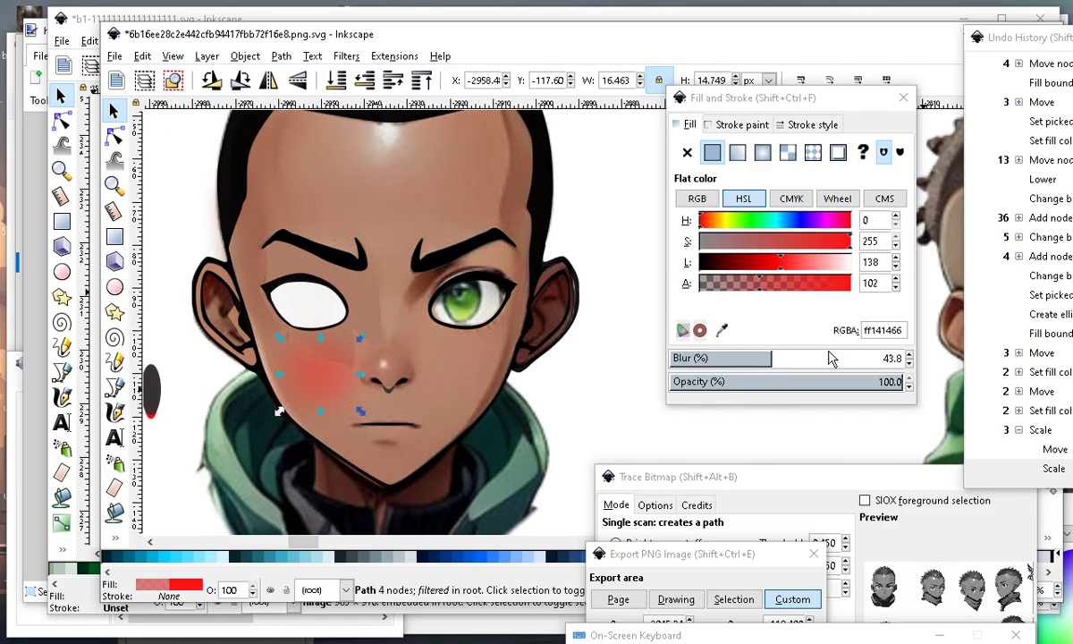
left_click_drag(741, 283, 753, 286)
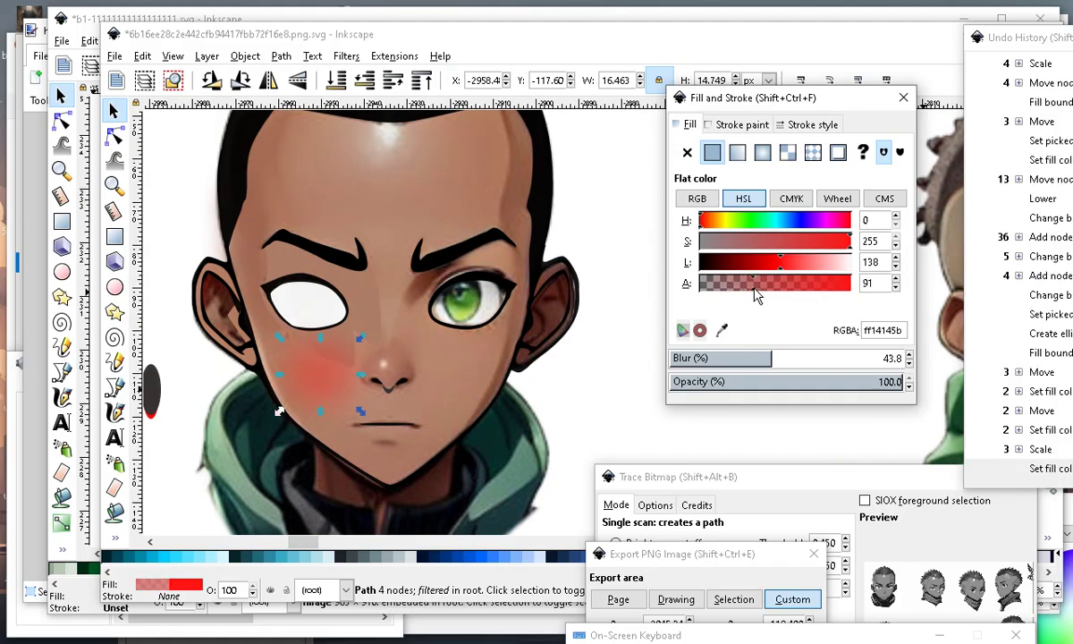
scroll(454, 340, "down", 2)
left_click(527, 356)
scroll(451, 429, "up", 2)
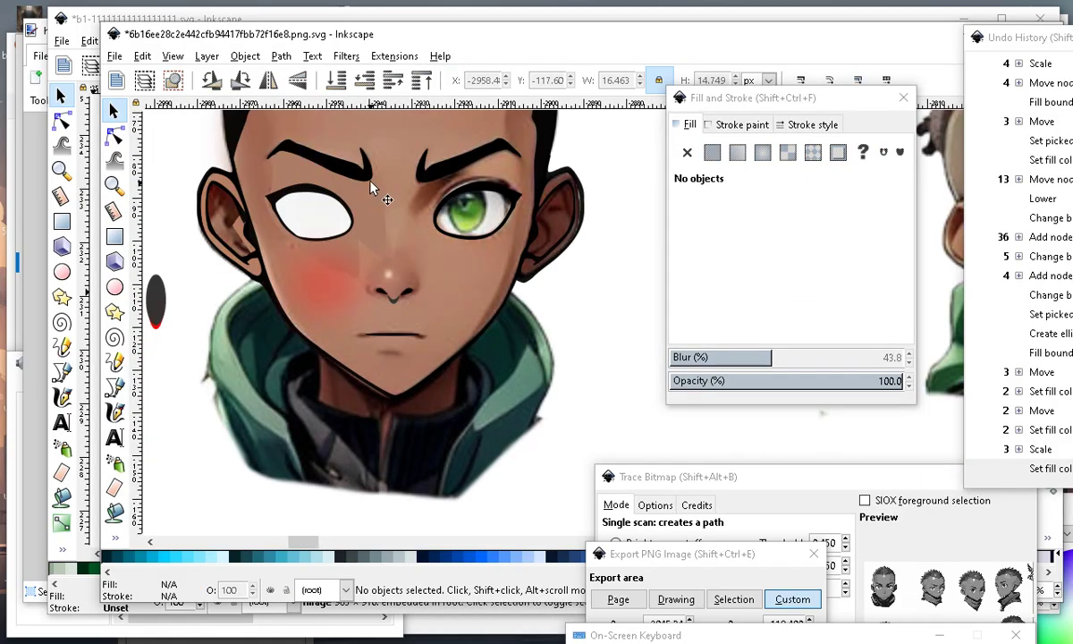
Duplicate the blush onto the right cheek below the green eye and flatten the copy to about 10.6 px high.
left_click(337, 300)
left_click(142, 56)
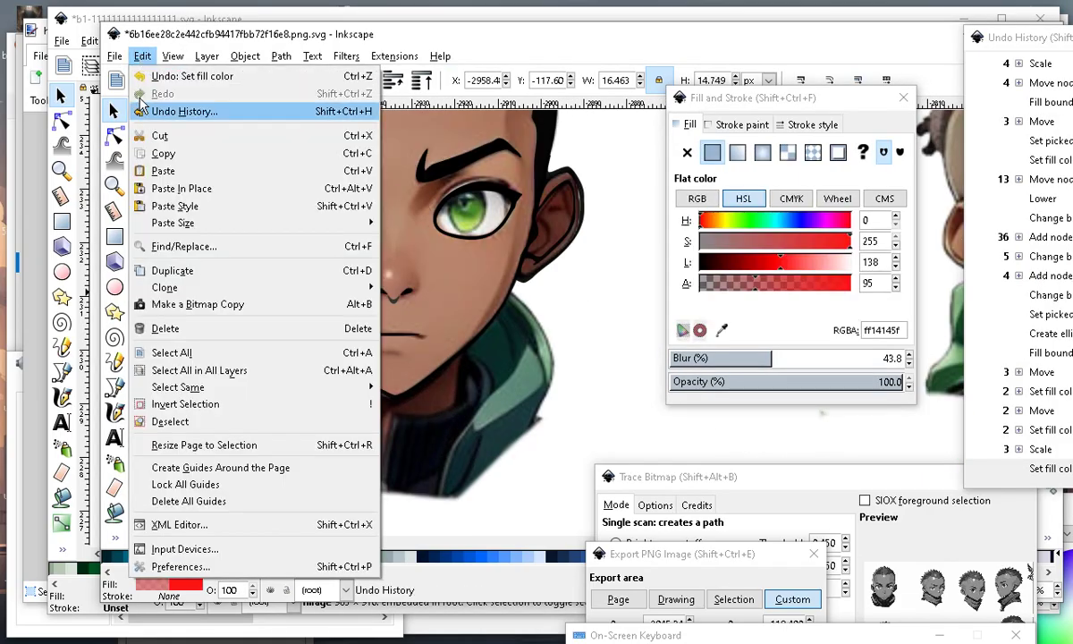
left_click(191, 271)
left_click_drag(295, 266, 452, 268)
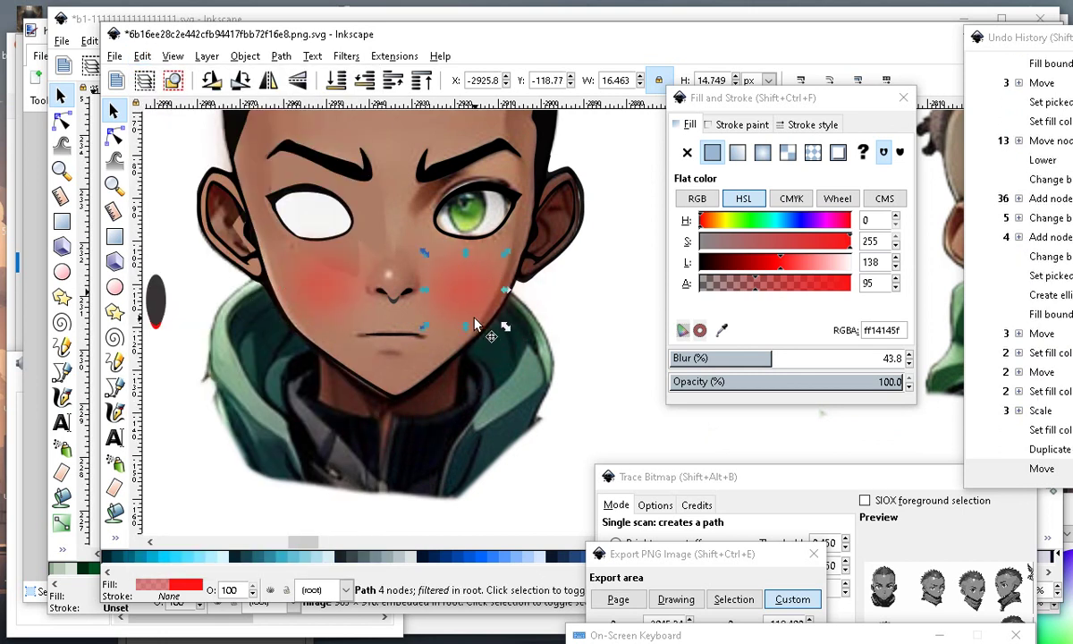
left_click_drag(466, 327, 469, 309)
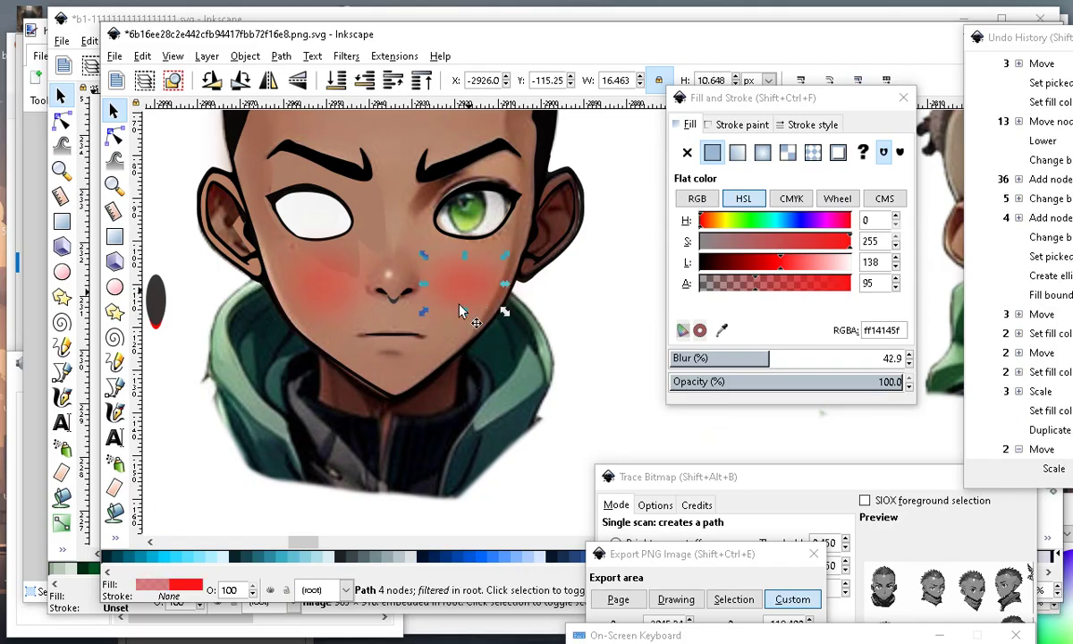
Flatten the left cheek's blush to match the right one.
key("plus")
left_click(268, 284)
left_click_drag(291, 348, 276, 290)
Blur the skin-toned shadow around the left eye by 6.8%.
left_click(359, 195)
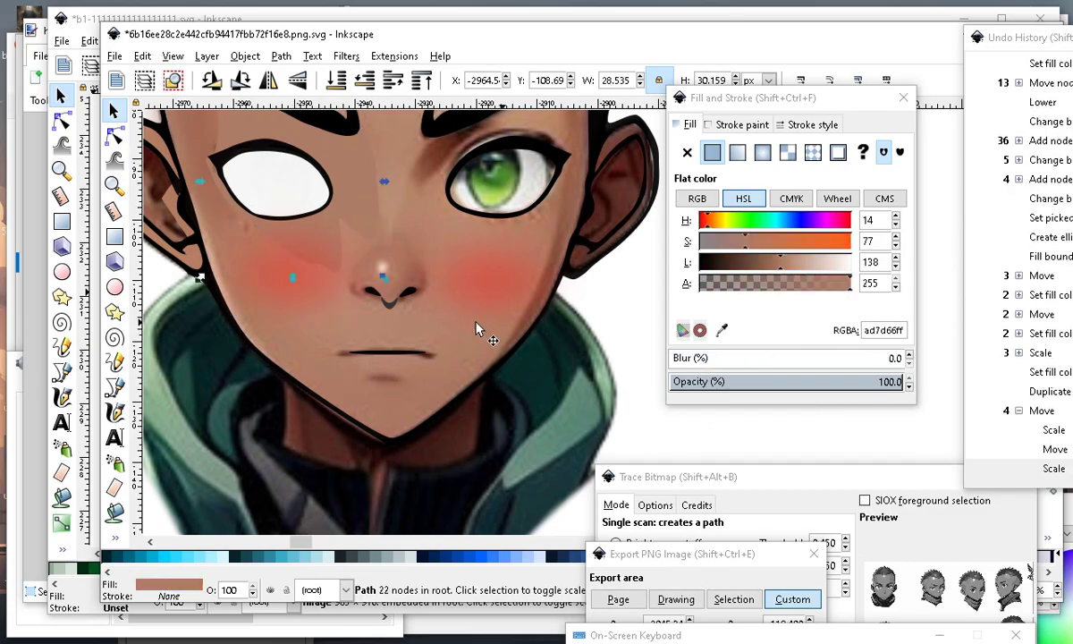
left_click(682, 359)
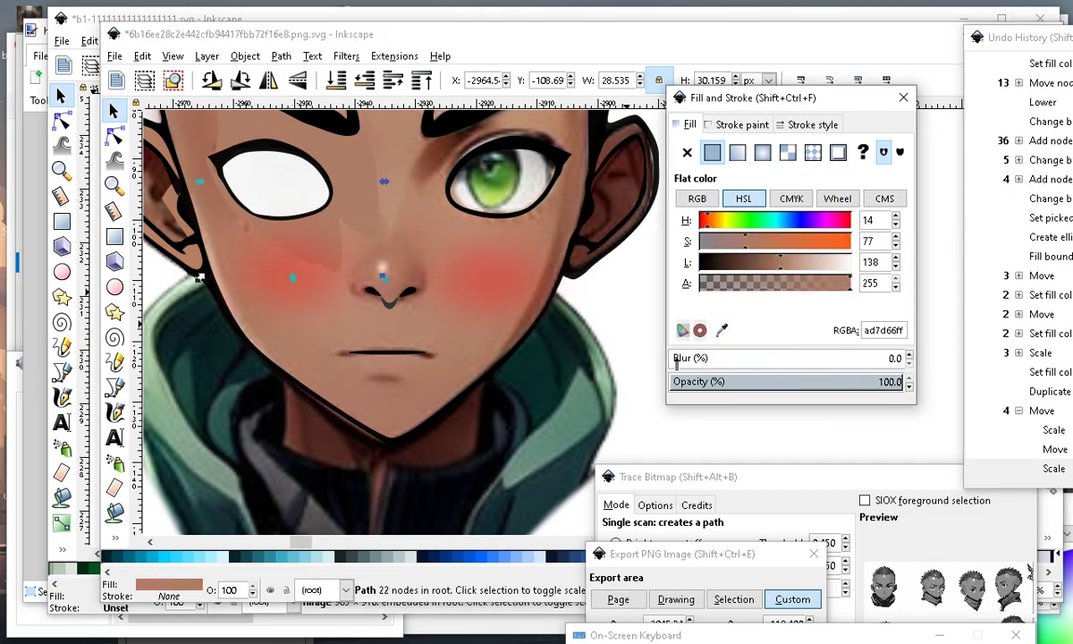
left_click_drag(676, 358, 686, 360)
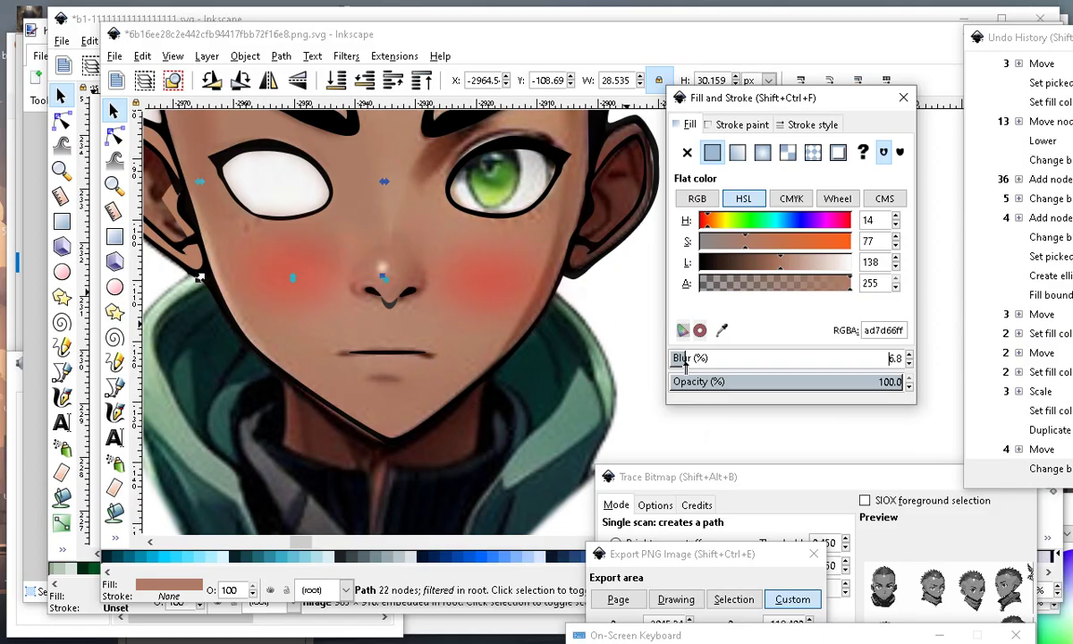
scroll(532, 316, "down", 3)
scroll(513, 258, "up", 2)
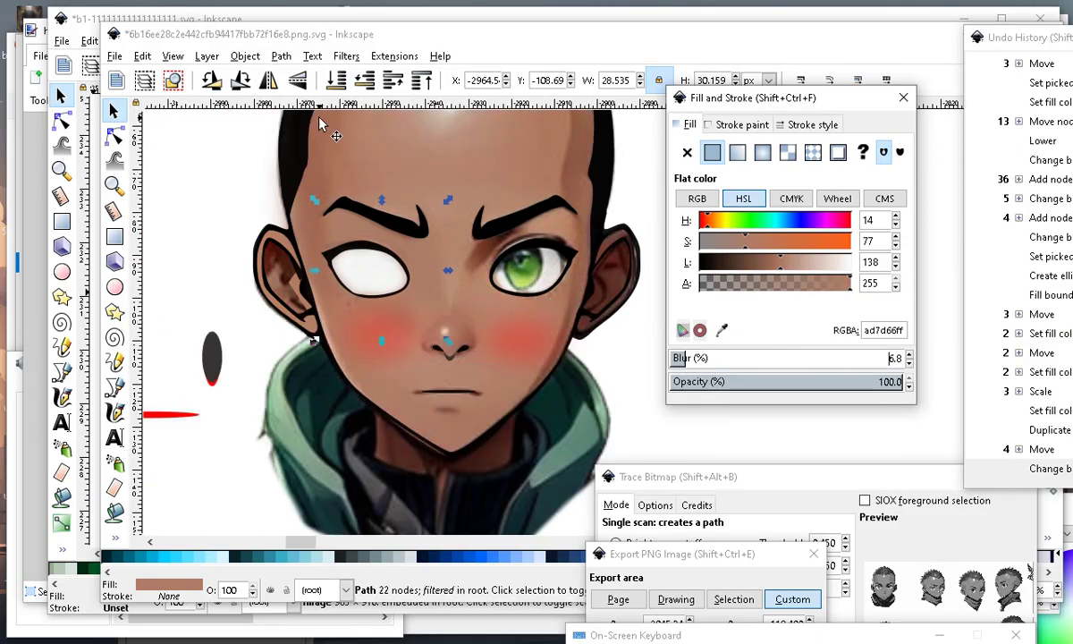
scroll(487, 356, "down", 2)
left_click(565, 407)
Move the skin-toned shadow's node on the nose bridge upward, beside the left eye.
scroll(441, 324, "up", 3)
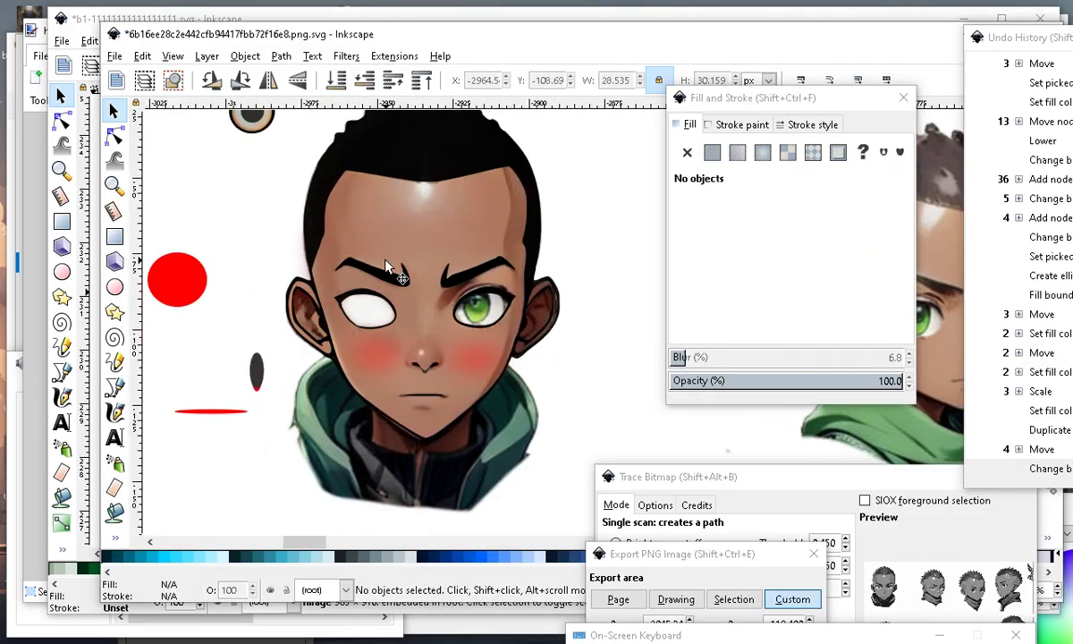
scroll(410, 298, "down", 1)
scroll(408, 357, "down", 1)
scroll(295, 286, "up", 4)
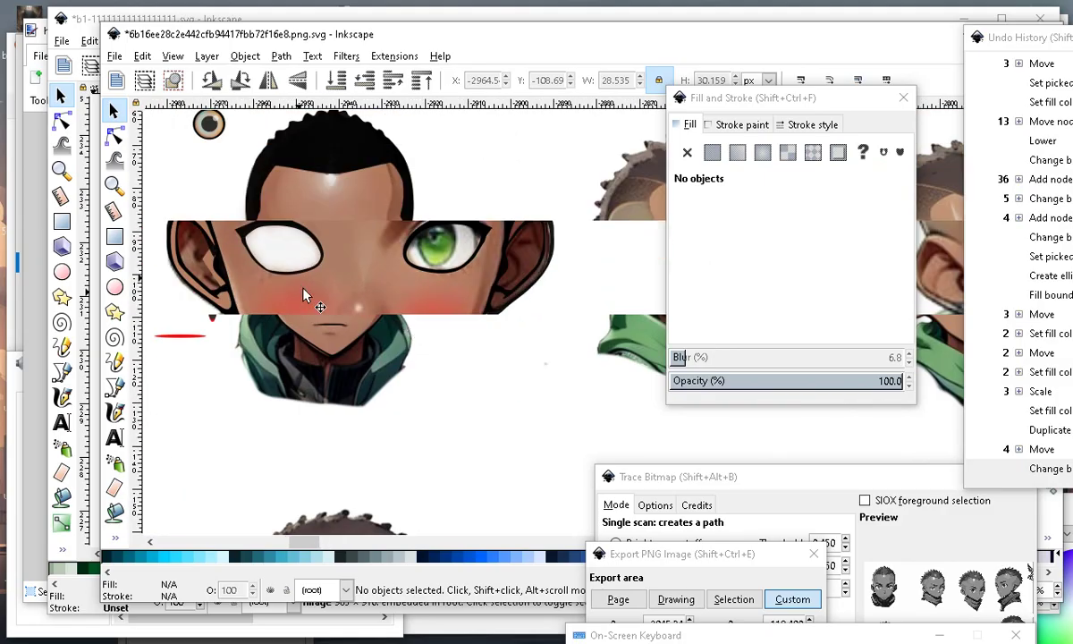
scroll(411, 368, "down", 1)
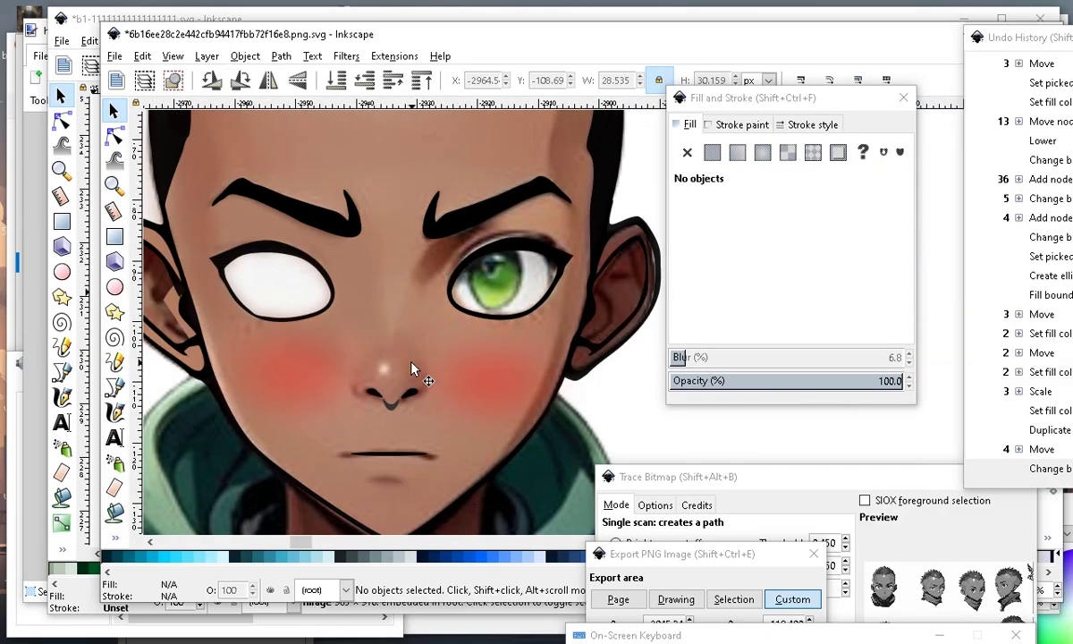
left_click(362, 282)
scroll(375, 268, "up", 2)
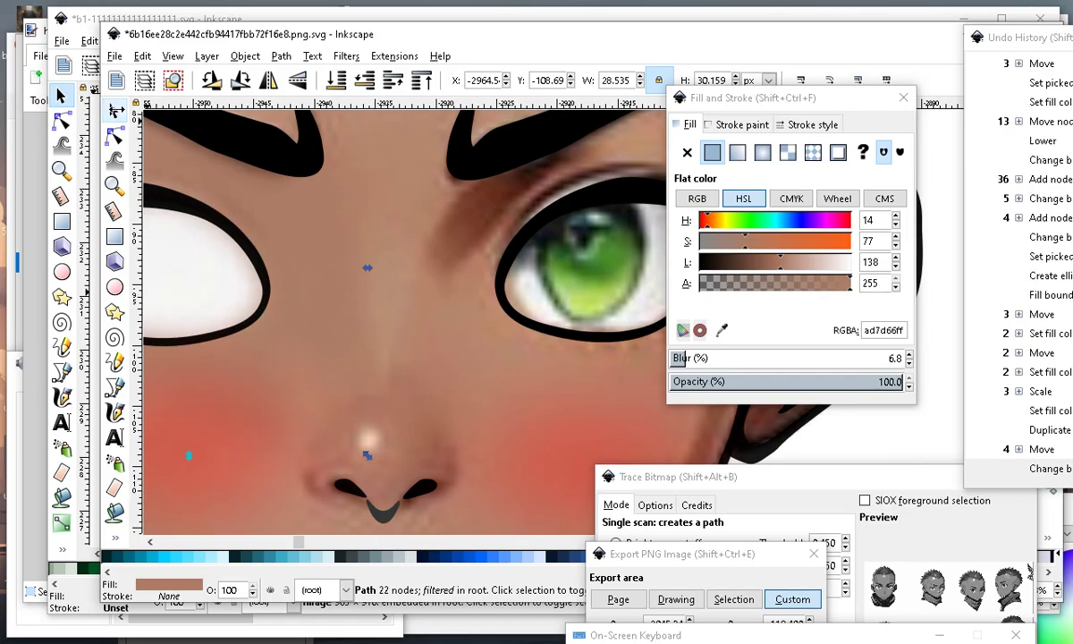
left_click(114, 134)
scroll(502, 290, "down", 2)
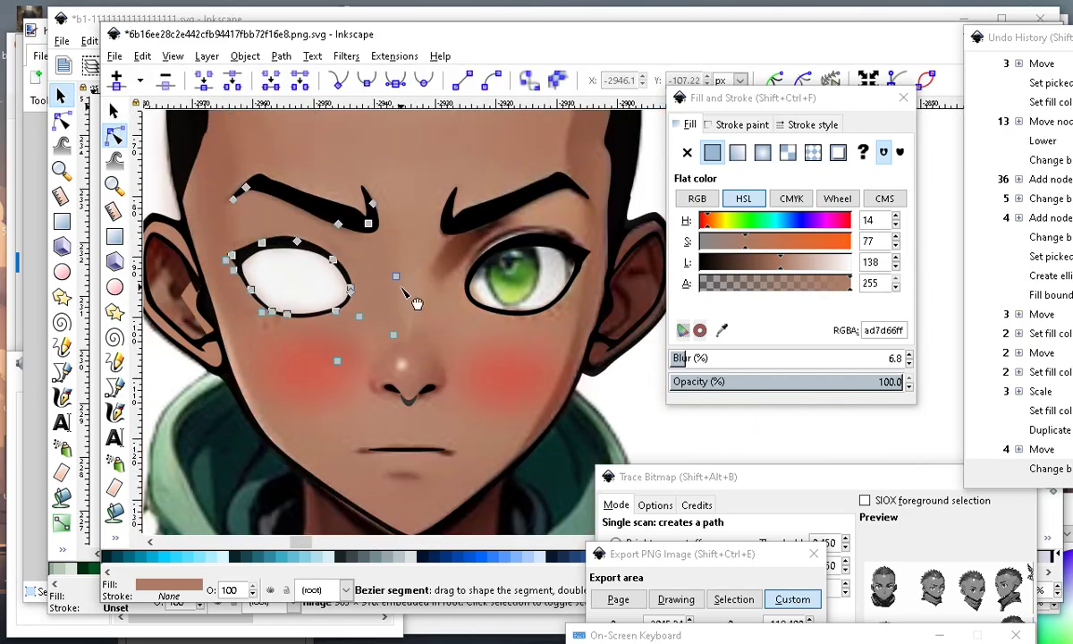
left_click_drag(425, 288, 399, 262)
scroll(415, 330, "down", 4)
left_click(462, 411)
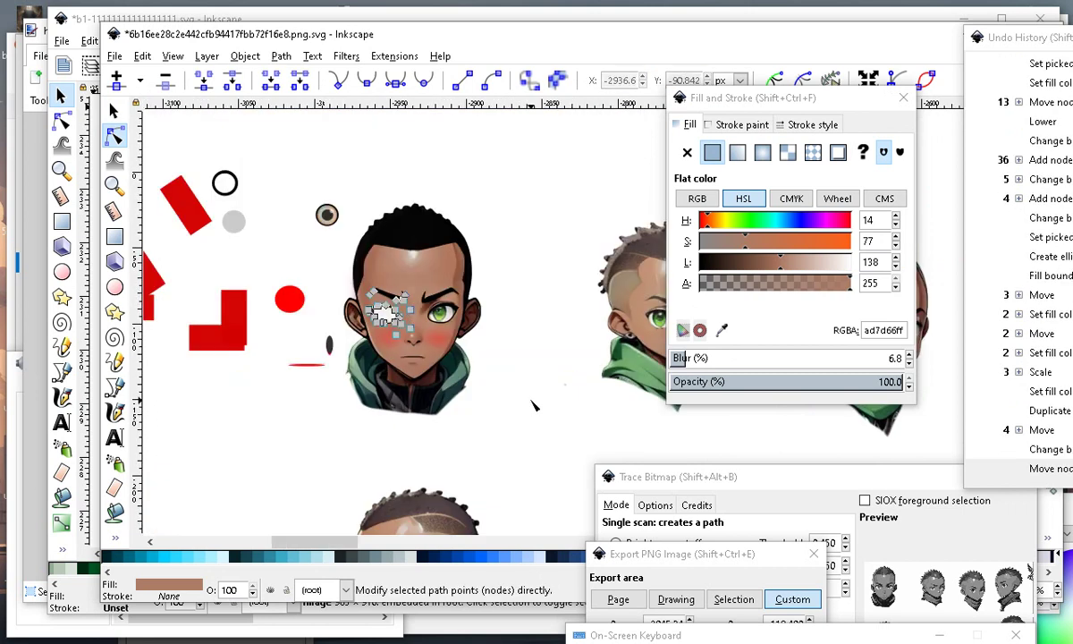
left_click(462, 410)
Reshape the curved lower edge of the skin-toned shadow between the left eye and the blush.
scroll(456, 367, "up", 4)
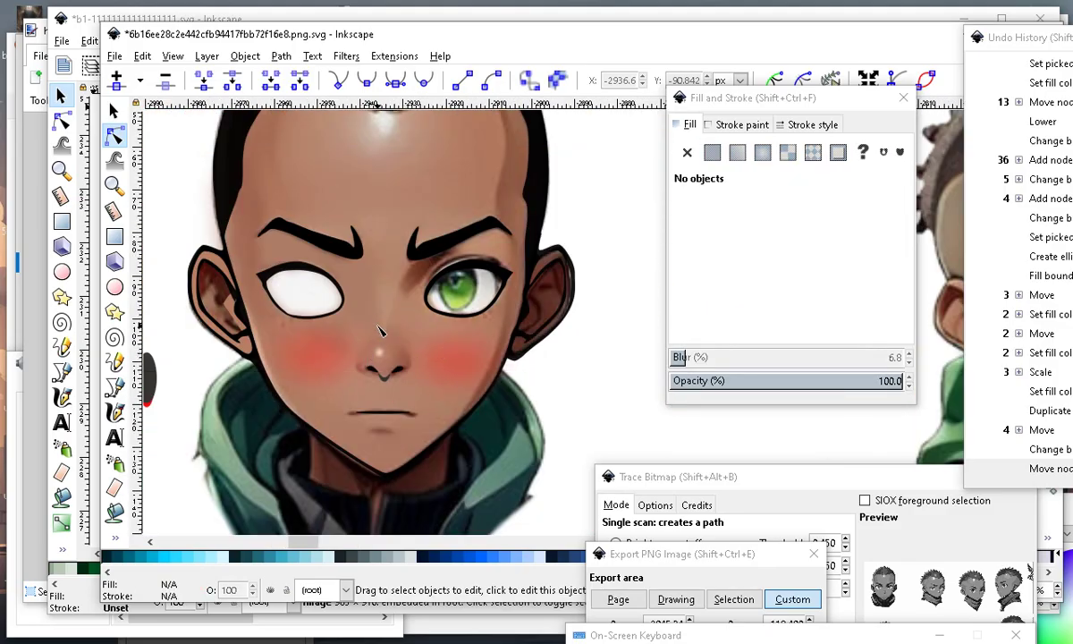
scroll(380, 331, "up", 2)
scroll(390, 292, "down", 2)
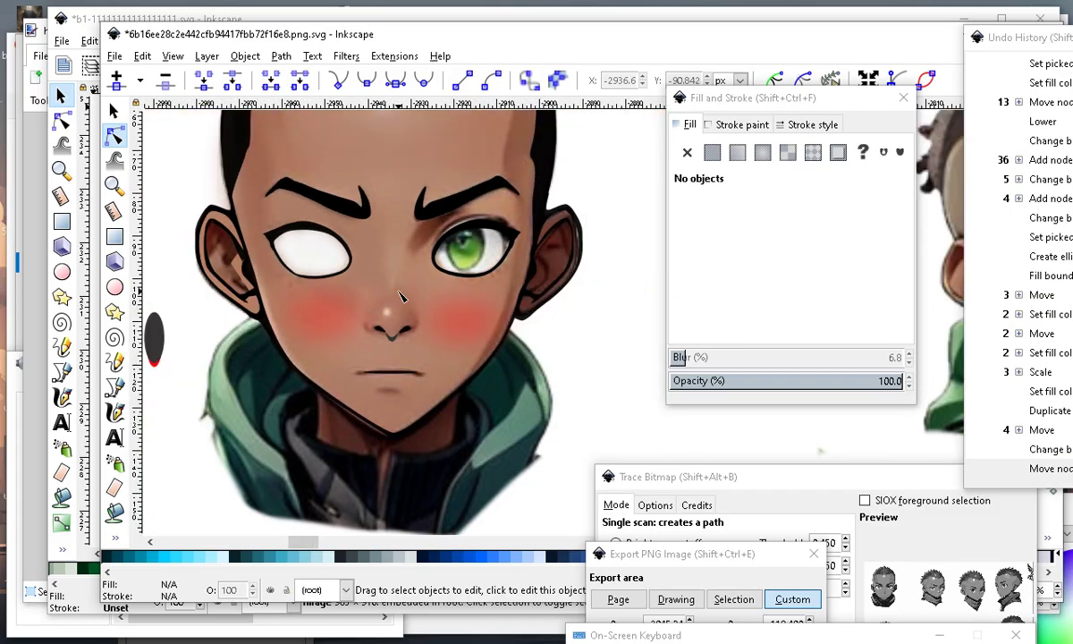
scroll(394, 425, "up", 2)
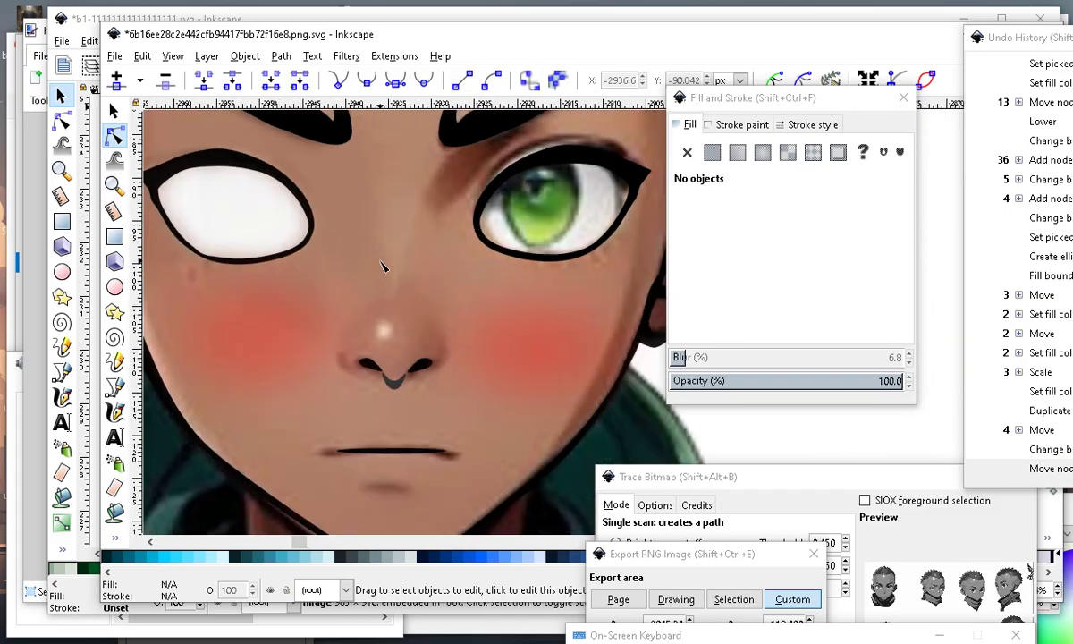
scroll(394, 425, "down", 2)
scroll(378, 387, "up", 1)
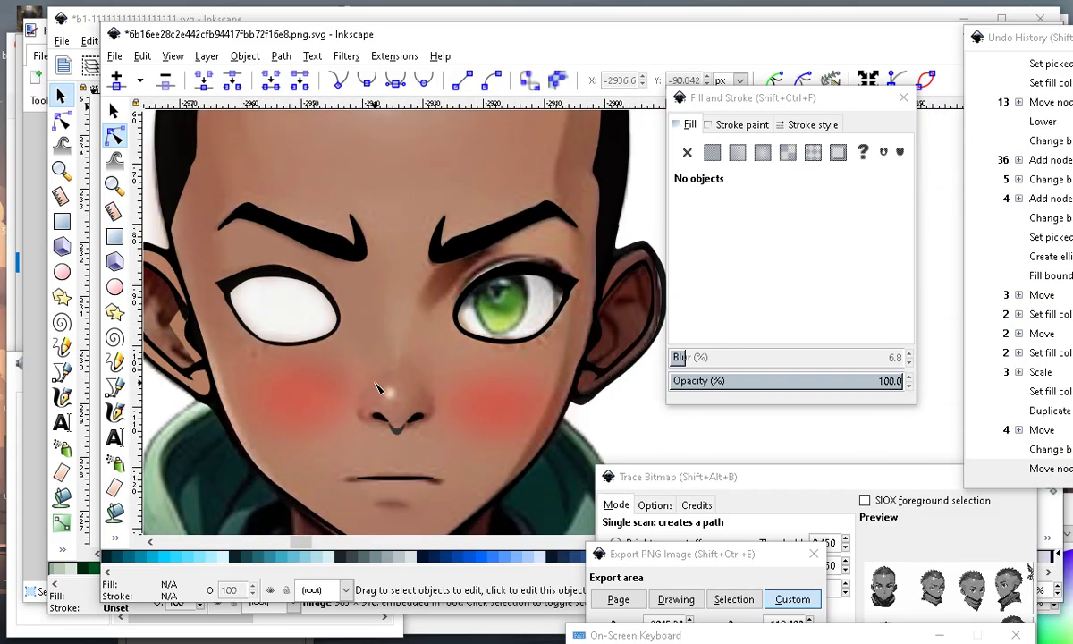
left_click(366, 347)
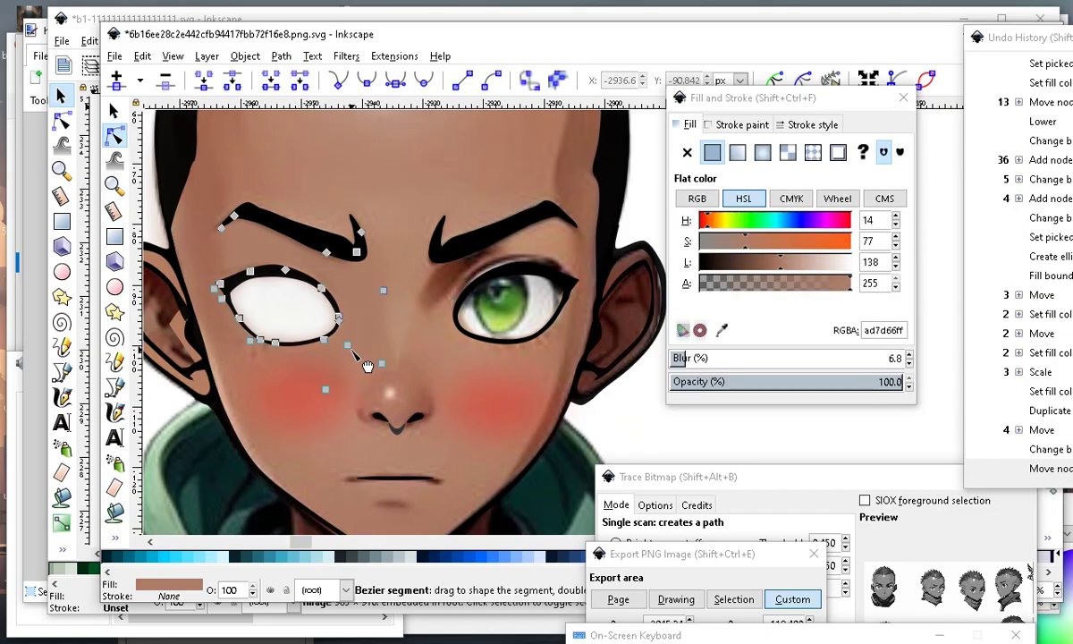
left_click_drag(355, 391, 347, 288)
Examine how the reshaped shadow and the blush on both cheeks blend with the whole face.
scroll(362, 410, "down", 2)
scroll(314, 341, "up", 1)
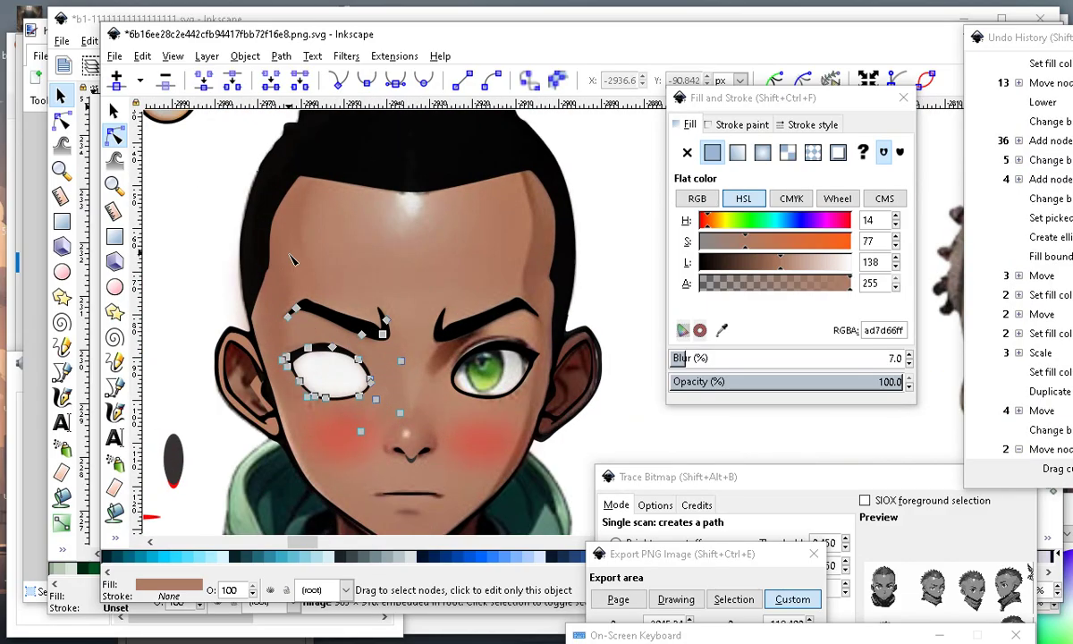
scroll(353, 192, "up", 1)
scroll(327, 358, "down", 2)
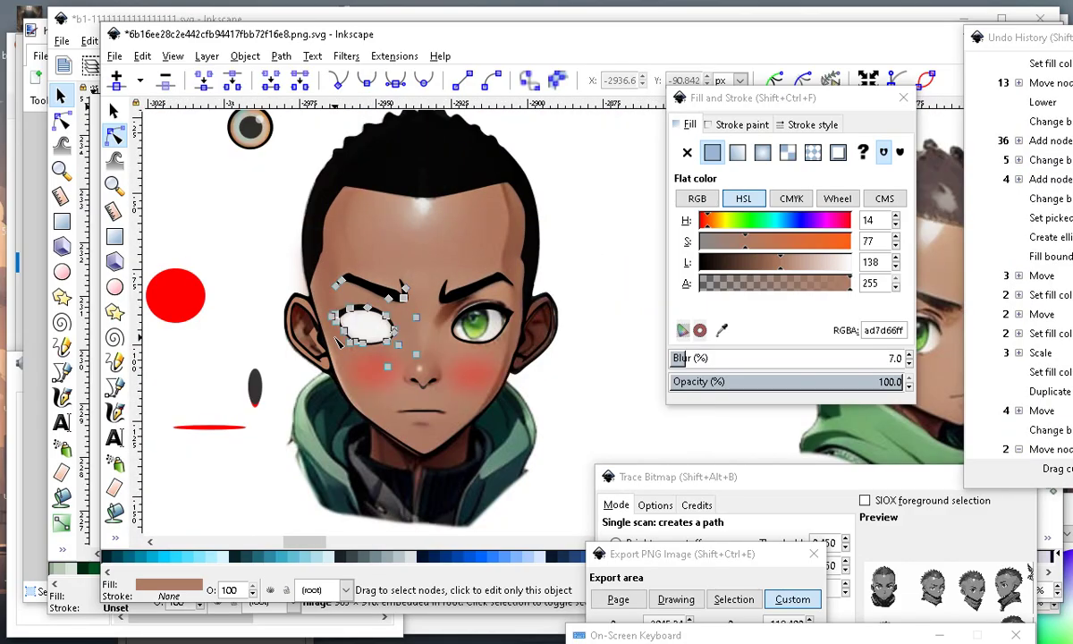
left_click(247, 234)
left_click(247, 234)
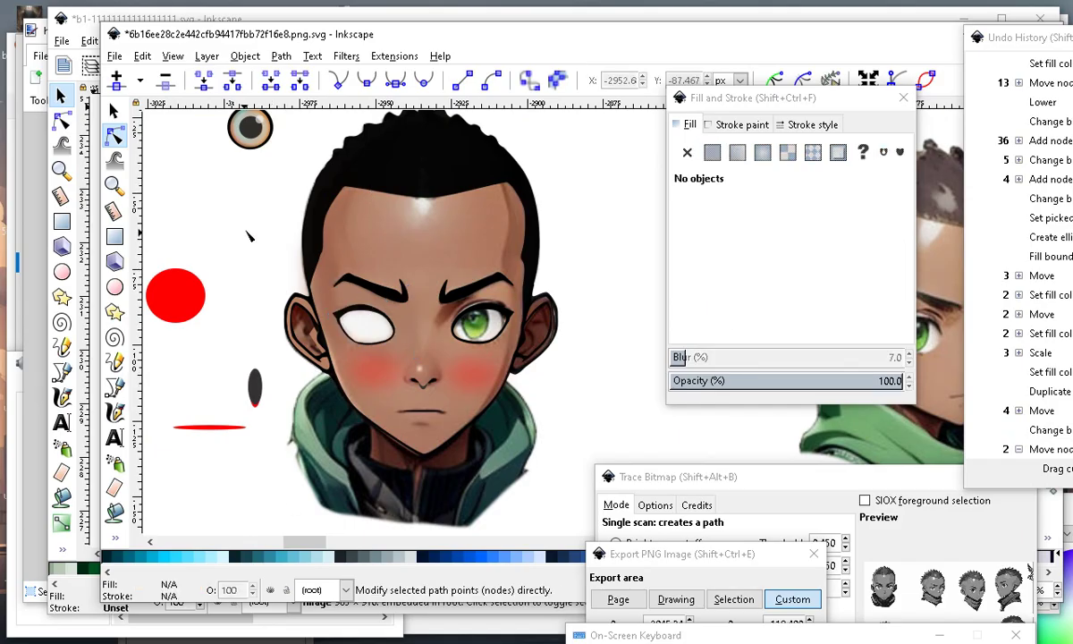
scroll(423, 192, "up", 1)
scroll(407, 293, "down", 2)
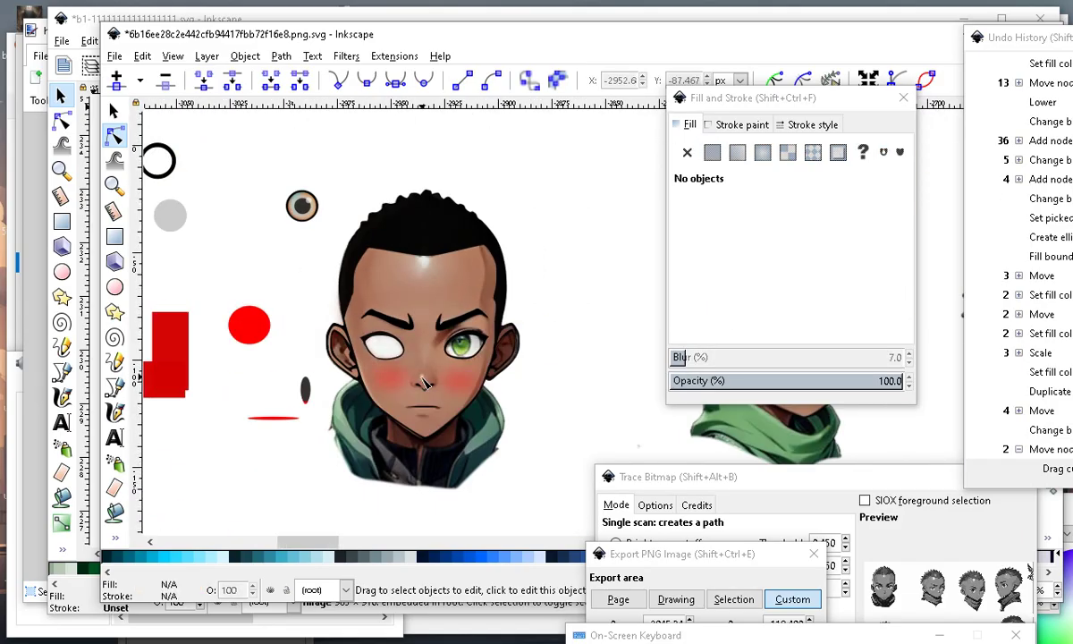
scroll(390, 347, "up", 1)
Draw a tall rectangle about 17.4 by 124.3 px from the face's midline over its right half, and set its red fill's alpha to 255.
left_click(114, 236)
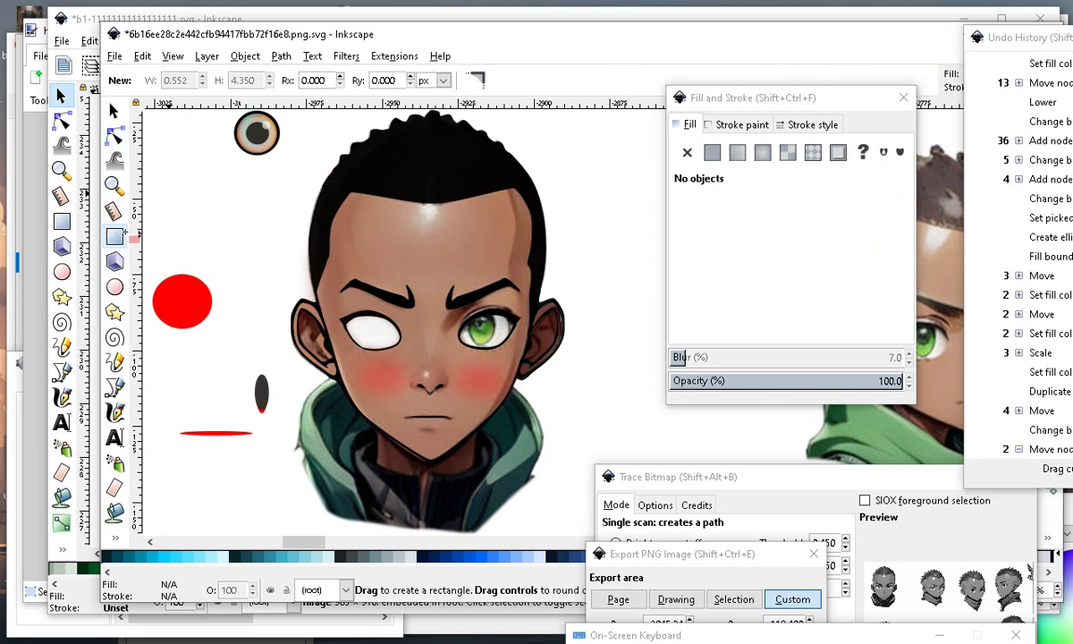
mouse_move(480, 126)
left_mouse_down()
mouse_move(389, 507)
mouse_move(428, 503)
left_mouse_up()
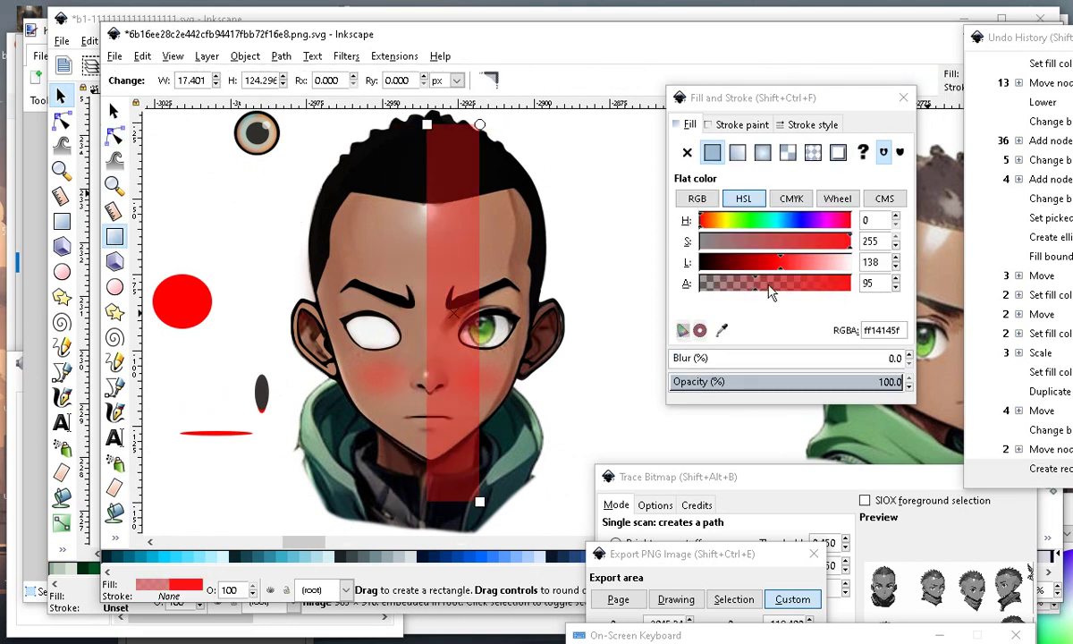
left_click_drag(771, 293, 936, 293)
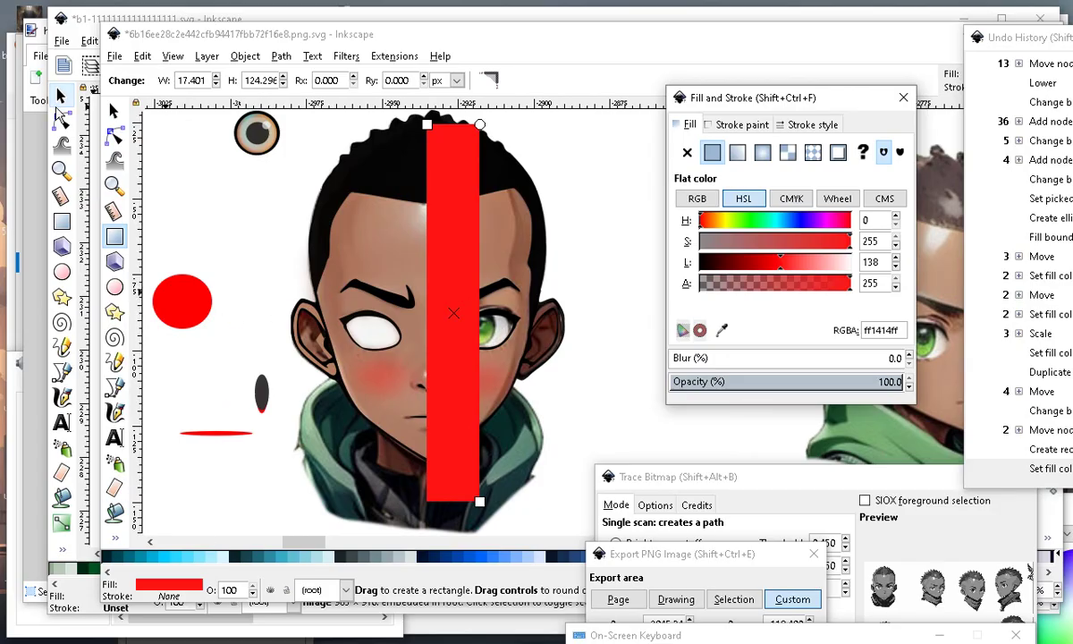
Shift the red rectangle left onto the face's midline, and move the left eye's shadow pieces and left cheek's blush off the face.
left_click(114, 109)
mouse_move(420, 305)
left_mouse_down()
mouse_move(445, 306)
mouse_move(426, 315)
left_mouse_up()
left_click(340, 268)
left_click_drag(338, 264, 221, 199)
left_click(383, 390)
left_click_drag(365, 393, 195, 380)
mouse_move(337, 283)
left_mouse_down()
mouse_move(286, 289)
mouse_move(191, 185)
left_mouse_up()
left_click(339, 288)
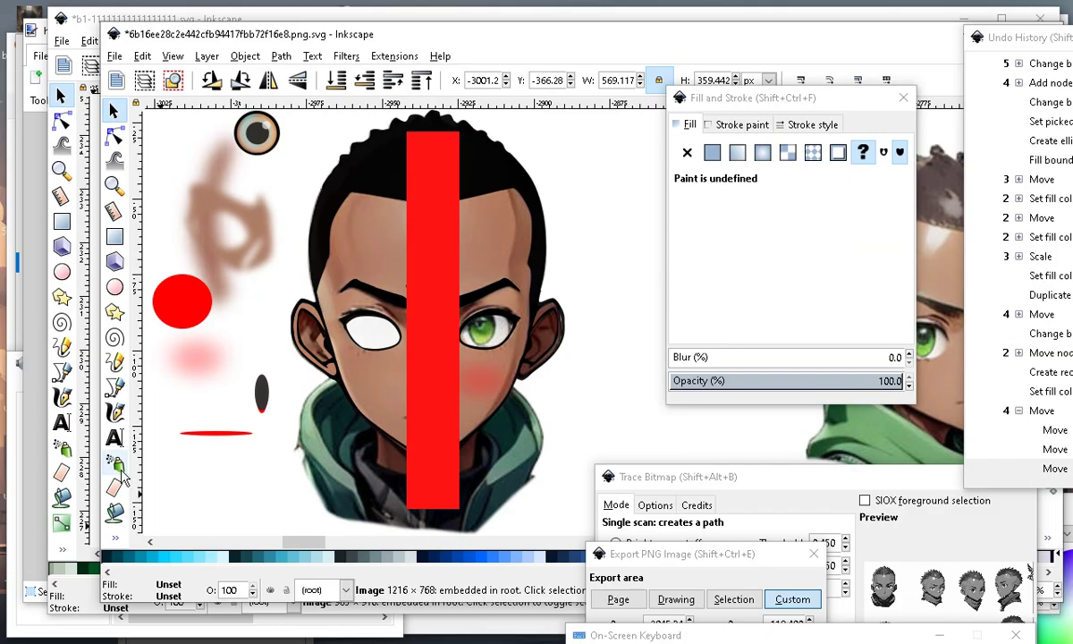
Bucket-fill the forehead area left of the red rectangle, and make that fill white with lightness 255 and alpha 38.
left_click(115, 511)
left_click(365, 198)
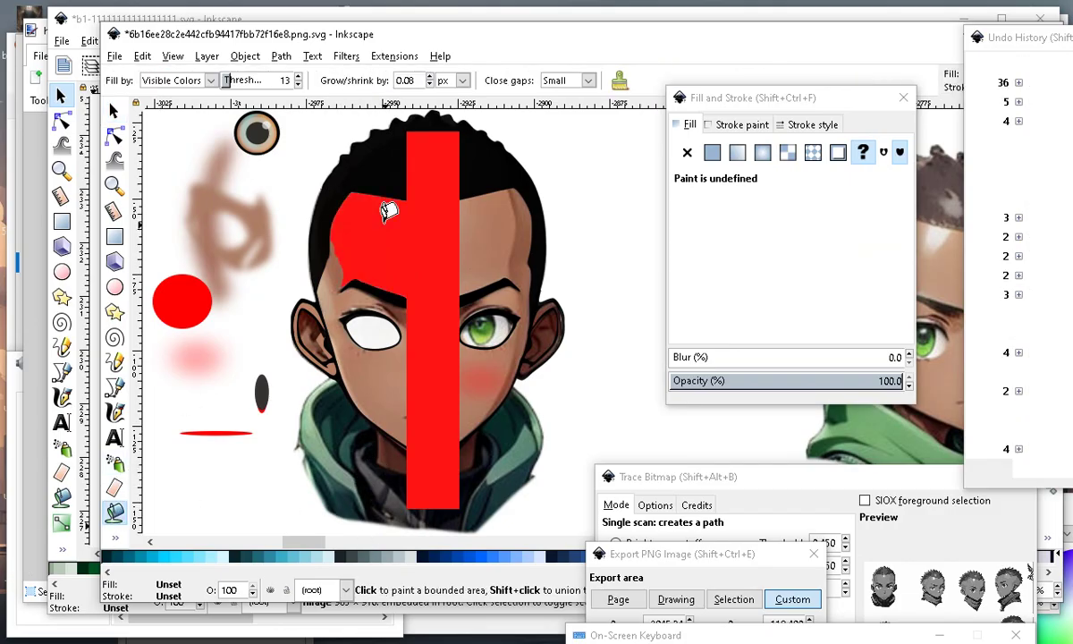
left_click(114, 109)
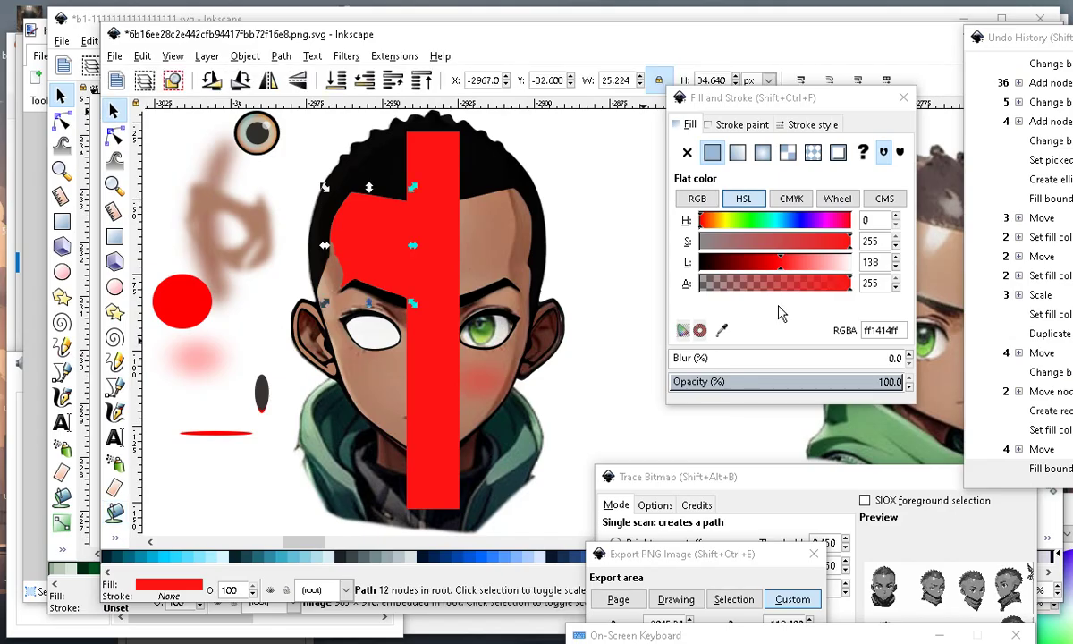
left_click_drag(784, 261, 853, 266)
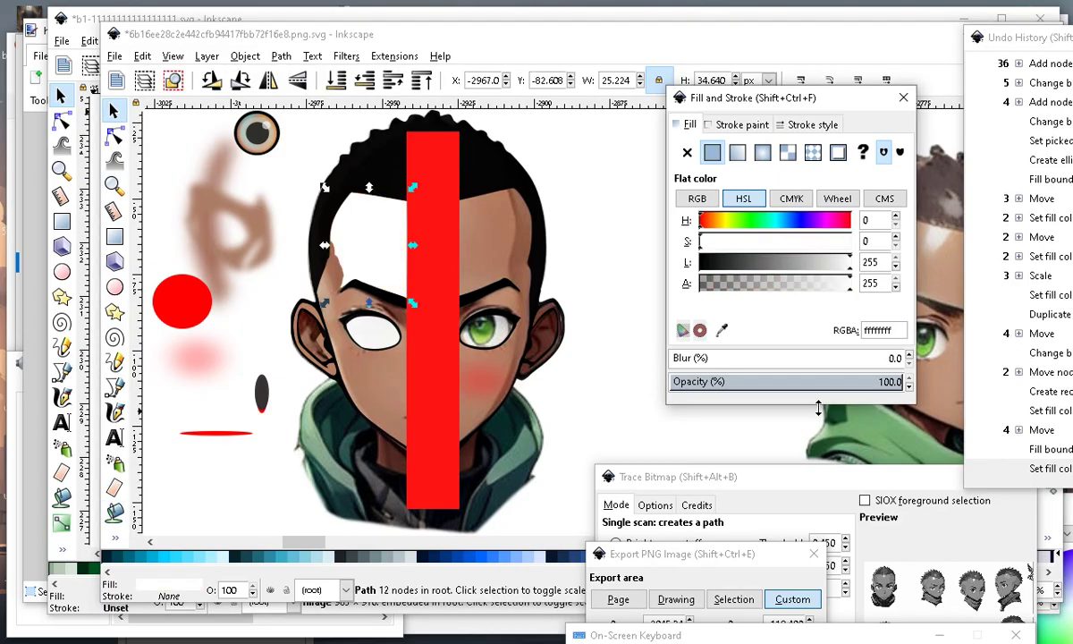
left_click_drag(841, 293, 724, 317)
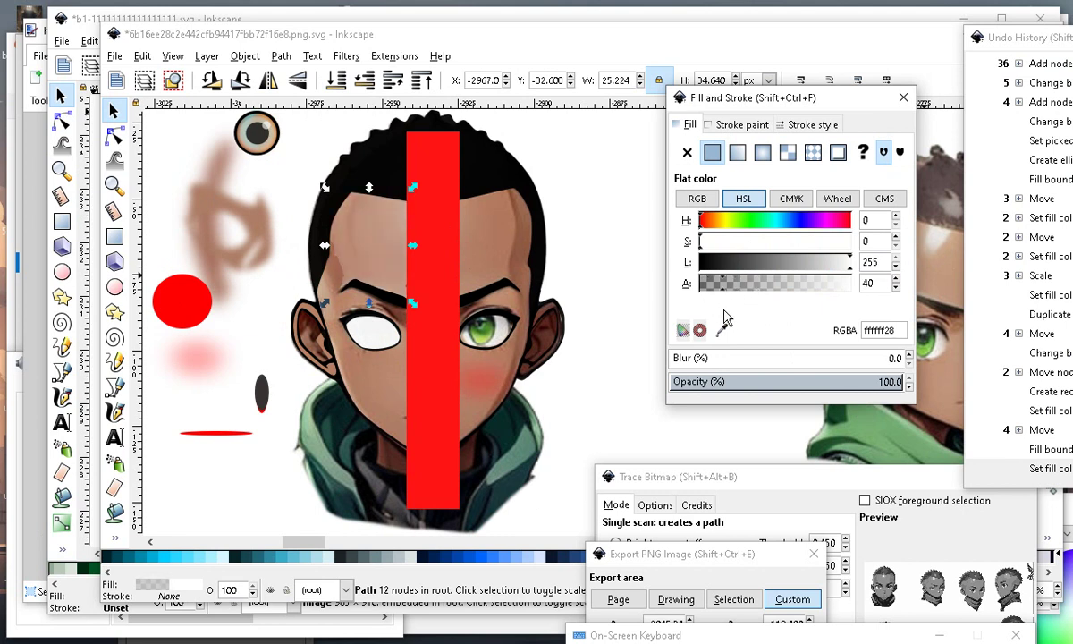
scroll(577, 302, "down", 2)
scroll(463, 308, "up", 5)
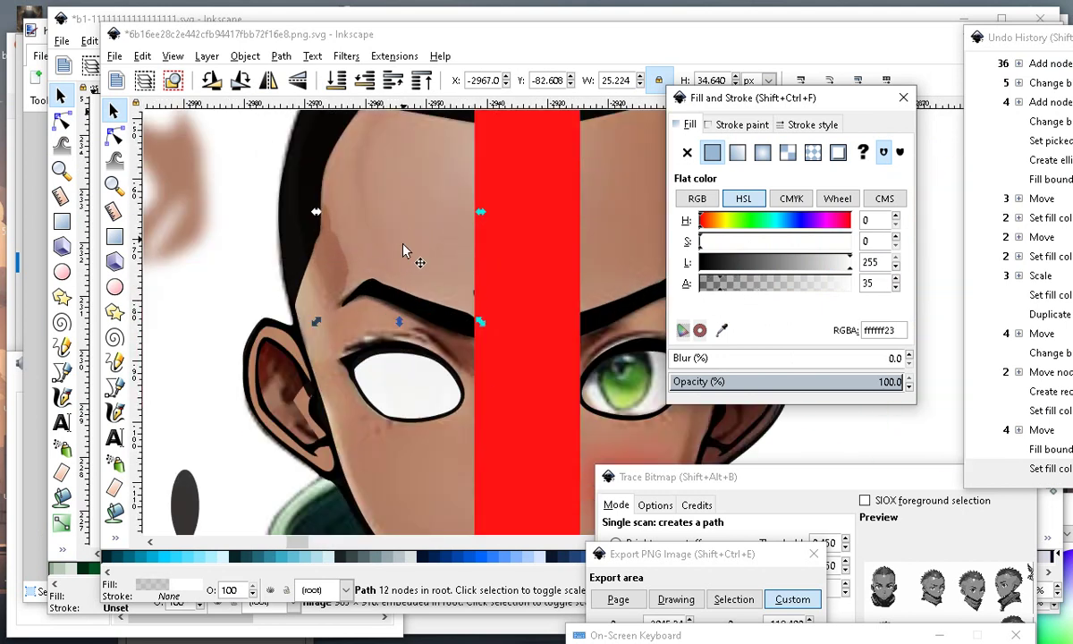
scroll(288, 295, "down", 2)
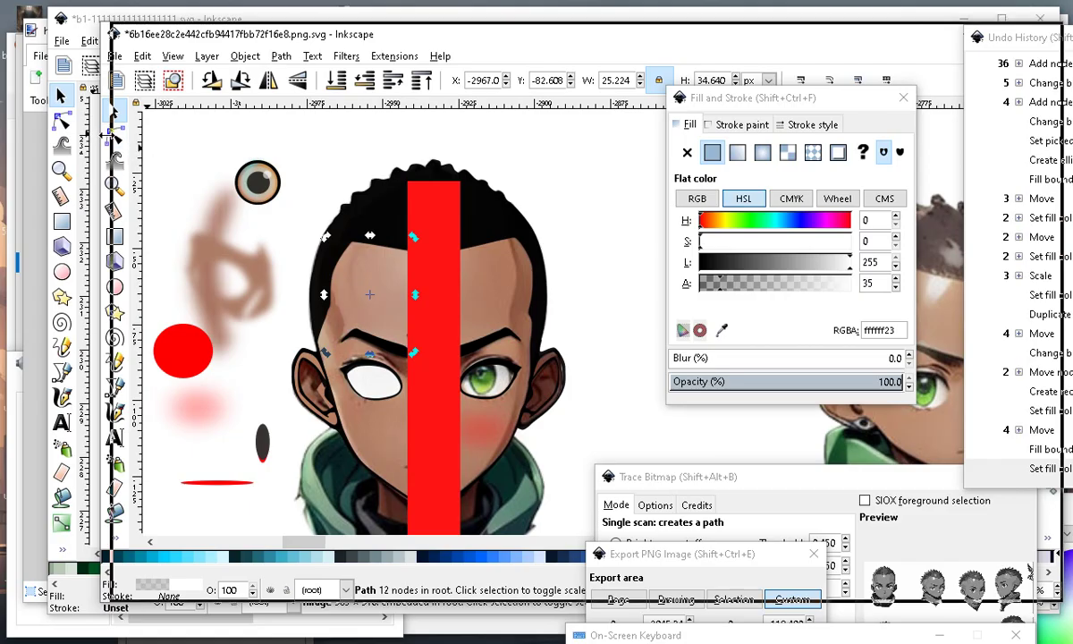
Move the white forehead highlight's left nodes out to the temple and hairline, extending its lower corner down the cheek beside the ear.
left_click(115, 134)
scroll(311, 290, "up", 4)
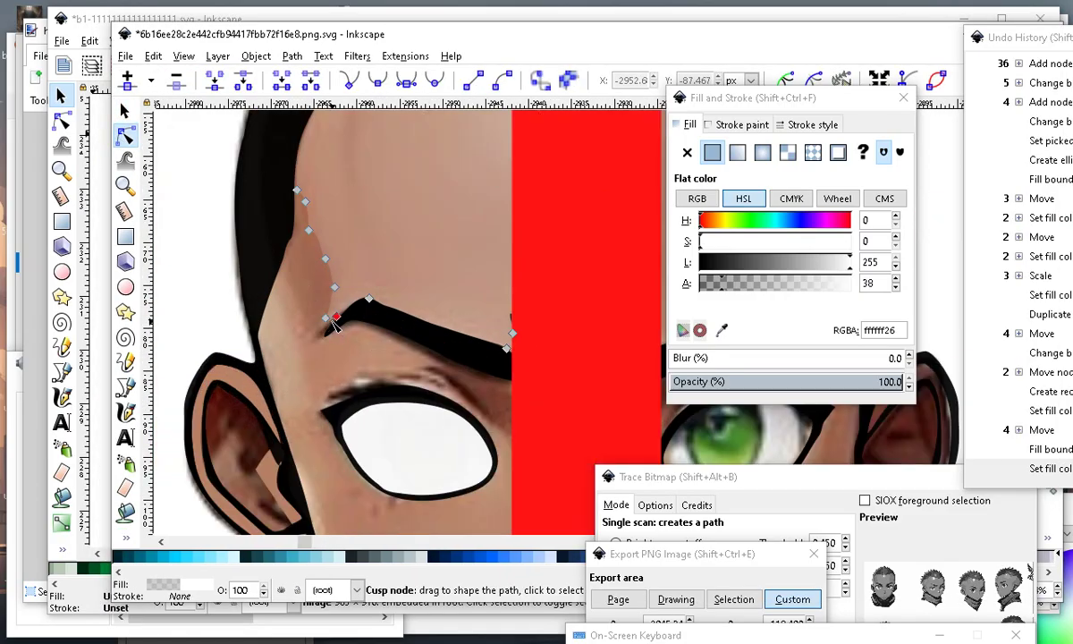
left_click_drag(300, 431, 322, 513)
left_click_drag(336, 288, 253, 357)
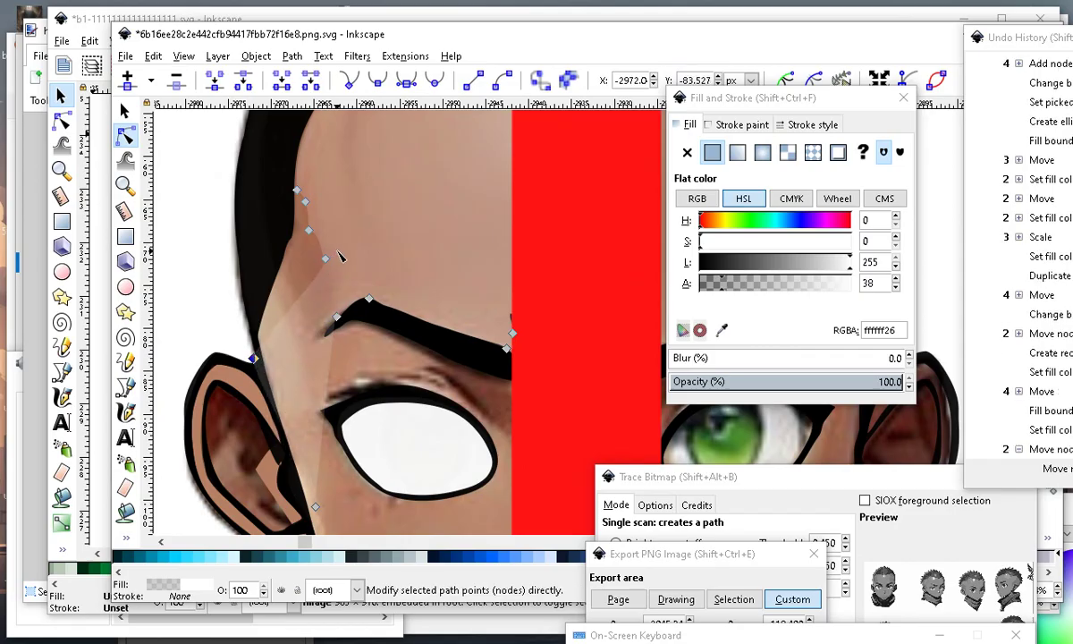
left_click_drag(326, 258, 257, 326)
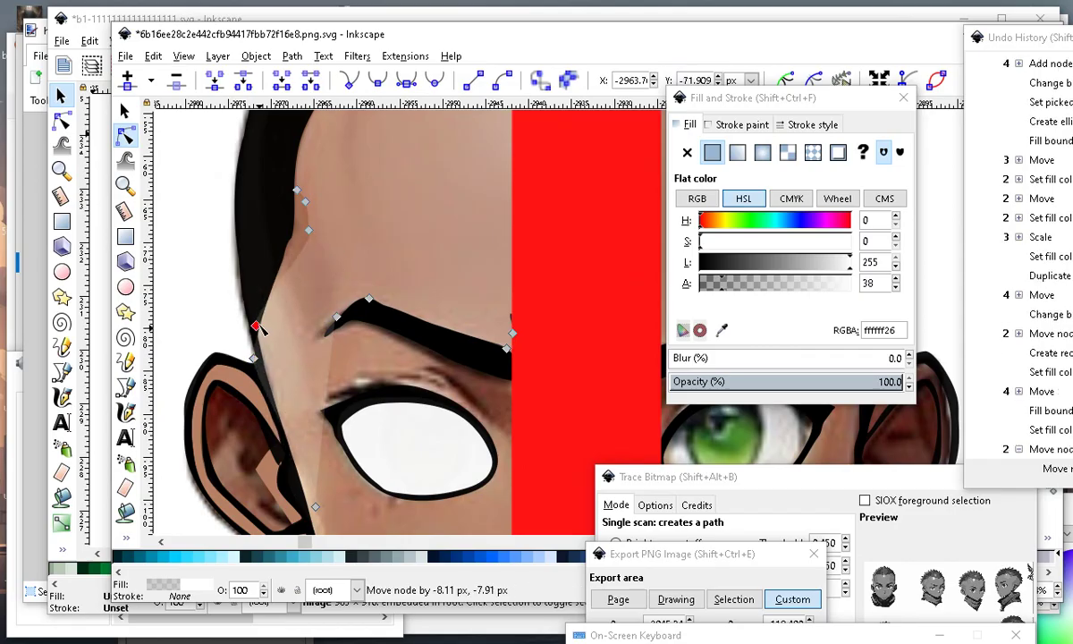
left_click_drag(310, 230, 308, 234)
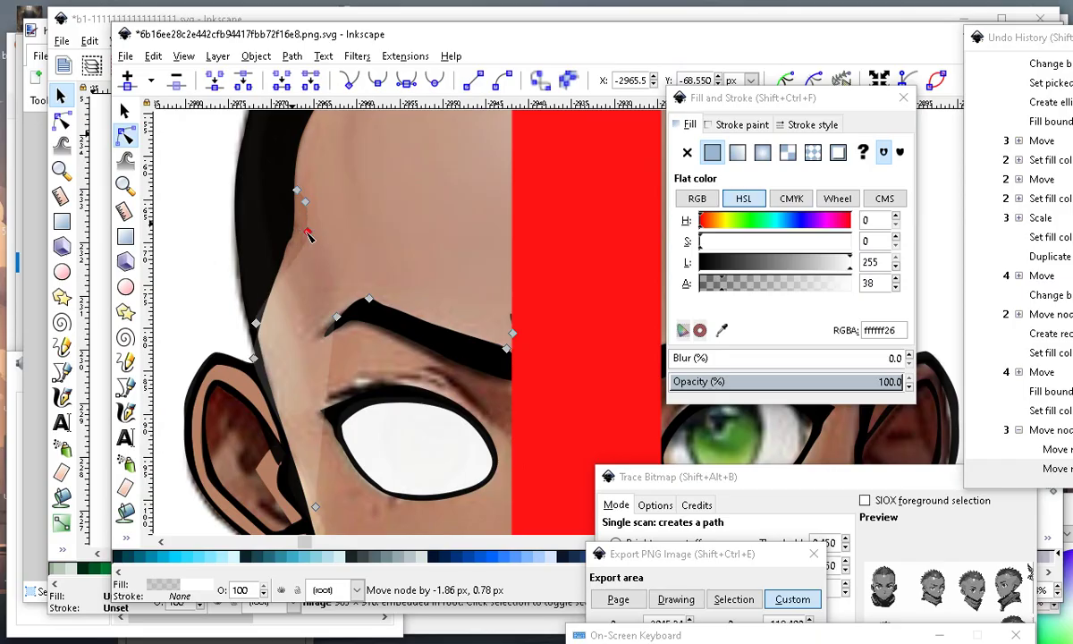
scroll(309, 234, "down", 5)
Move the red rectangle off the face into the empty area on its right.
left_click(405, 288)
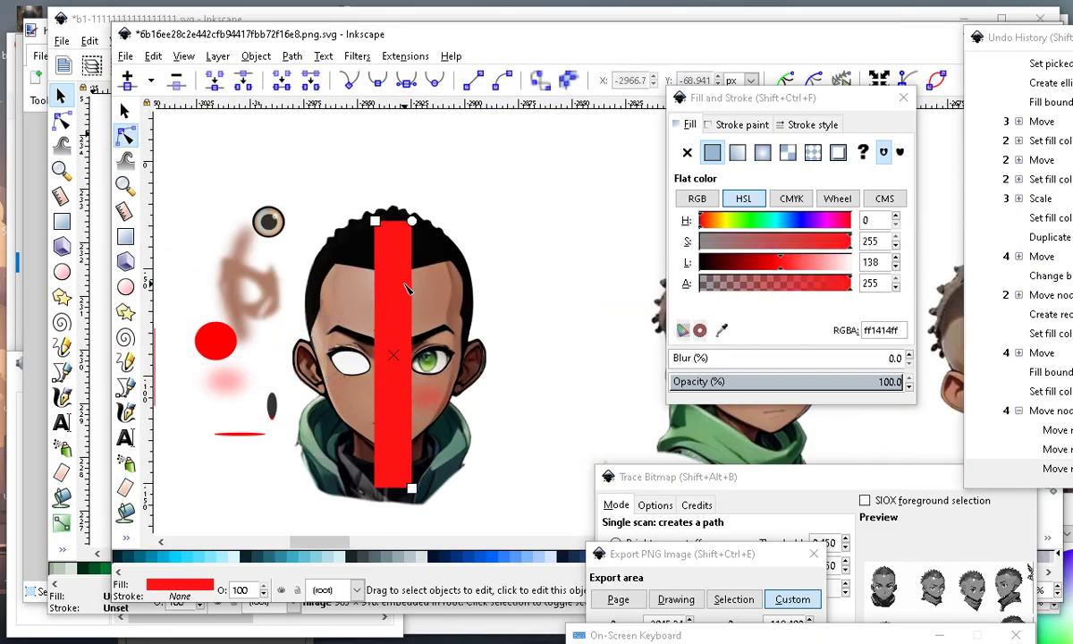
left_click(125, 110)
left_click_drag(391, 397, 535, 353)
scroll(340, 393, "up", 3)
scroll(349, 384, "down", 3)
scroll(382, 306, "up", 3)
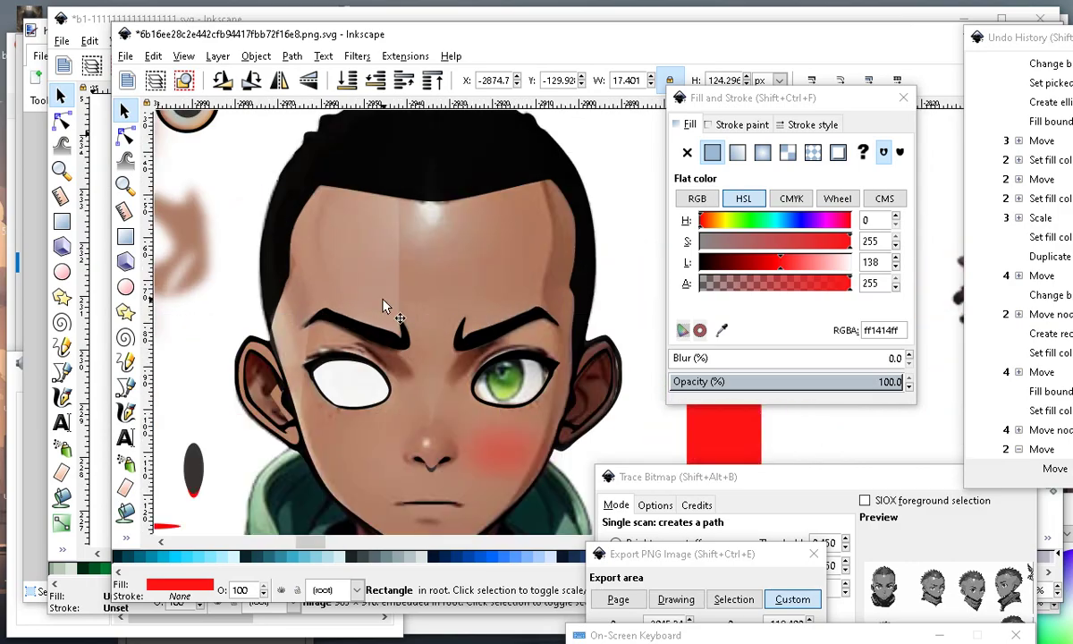
Narrow the white forehead highlight to about 18.4 px wide, keeping it along the left side of the face.
left_click(358, 258)
left_click_drag(404, 300, 356, 283)
scroll(334, 230, "down", 2)
scroll(329, 346, "up", 2)
scroll(391, 228, "up", 2)
scroll(316, 213, "down", 3)
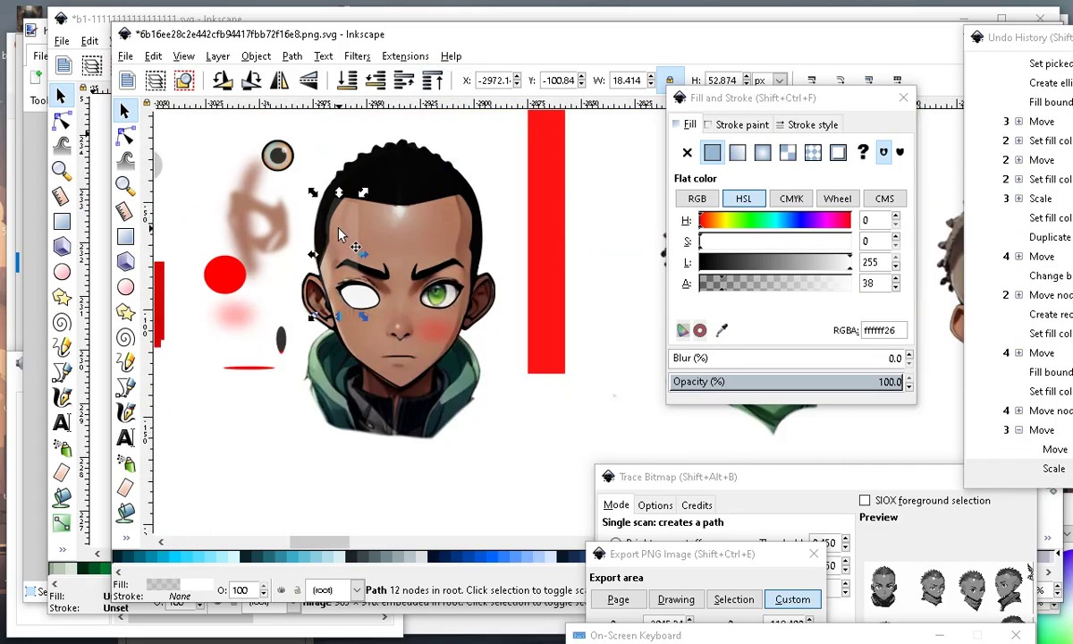
scroll(351, 214, "up", 2)
scroll(340, 234, "up", 1)
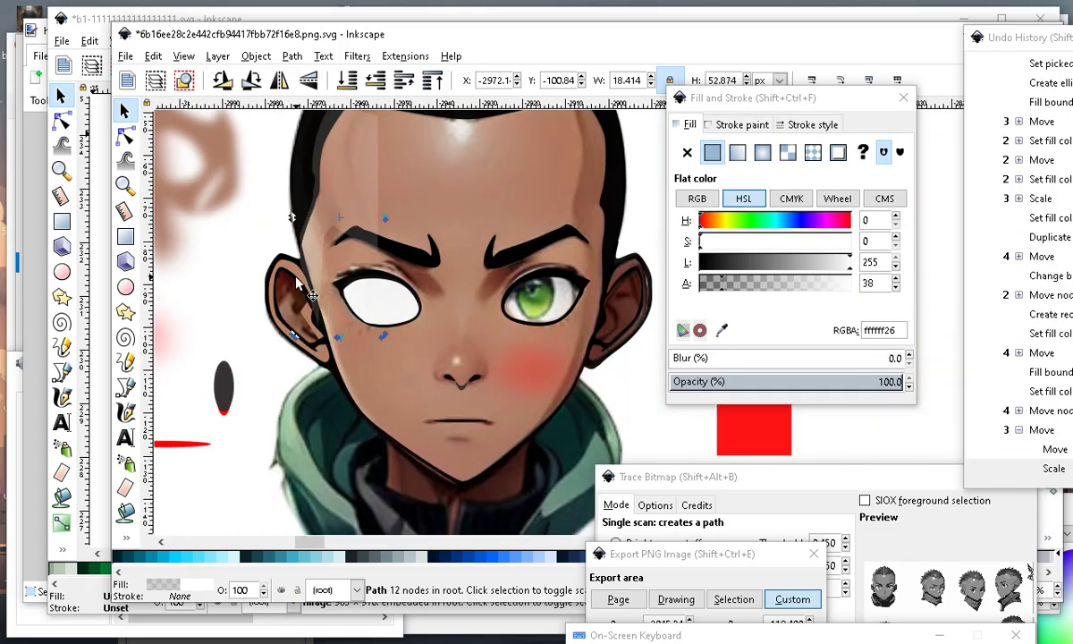
Raise the left eyebrow to the top of its group, and lower the white highlight beneath the black hair and outlines.
left_click(402, 259)
double_click(398, 257)
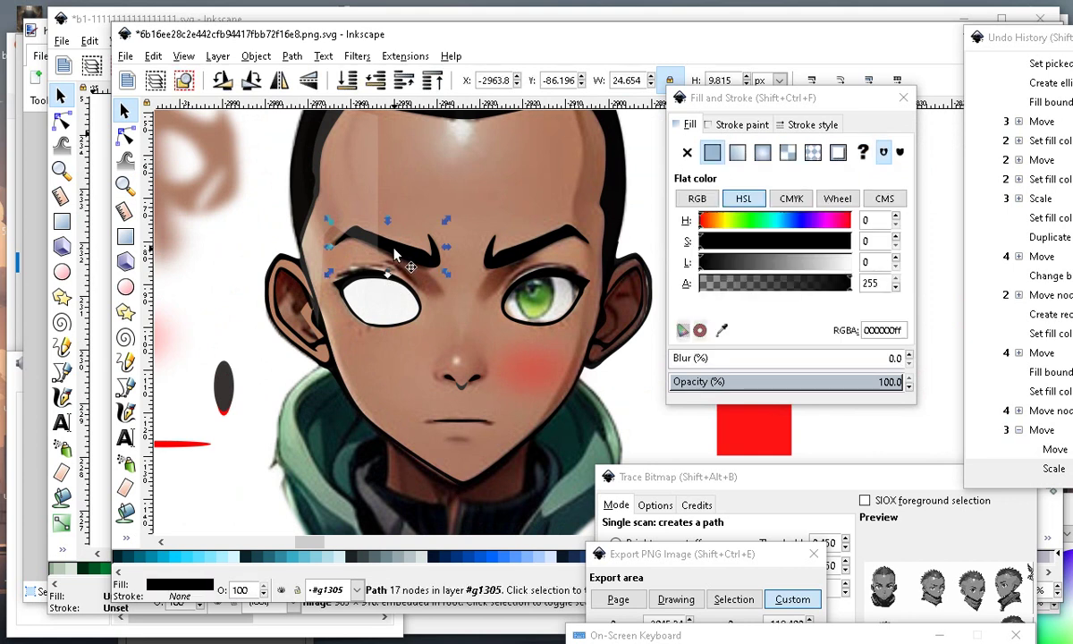
left_click(433, 81)
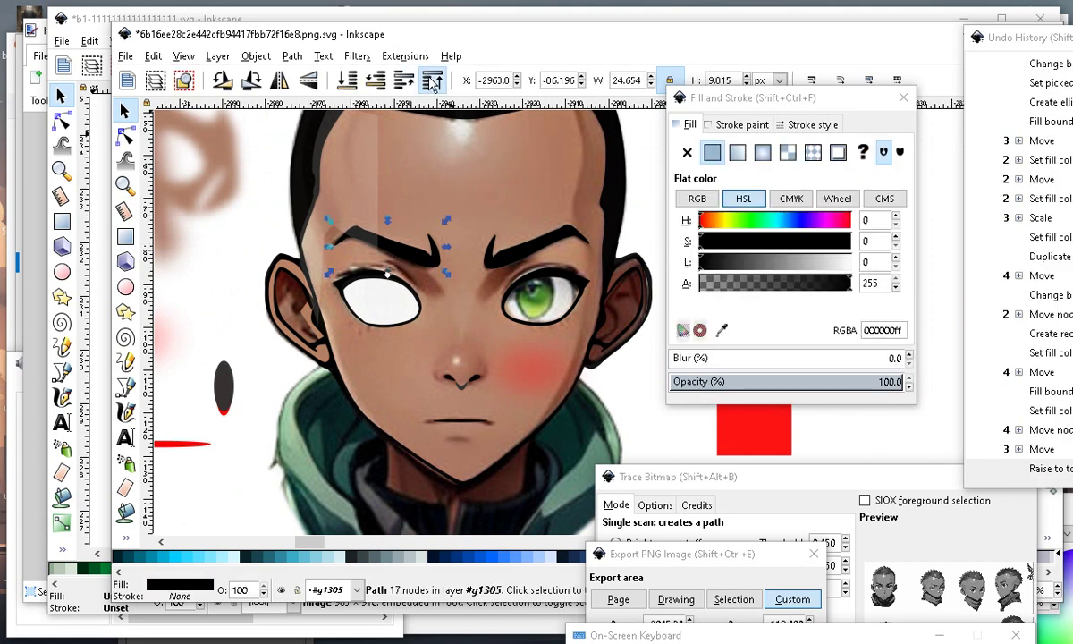
scroll(395, 227, "up", 2)
left_click(361, 213)
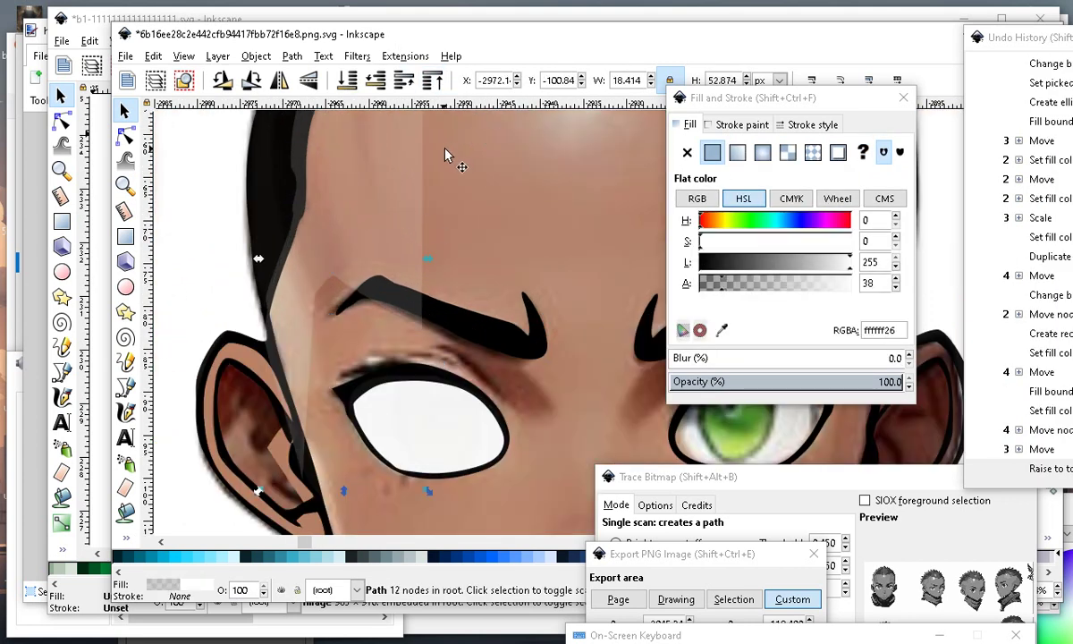
left_click(376, 80)
scroll(381, 228, "down", 2)
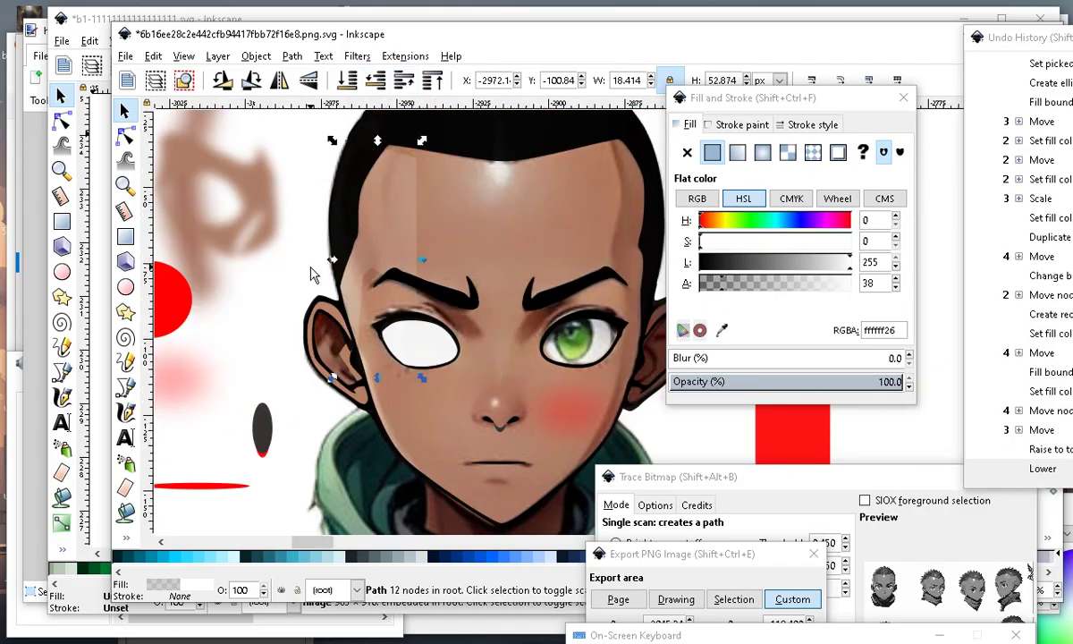
scroll(313, 274, "down", 2)
scroll(329, 227, "up", 2)
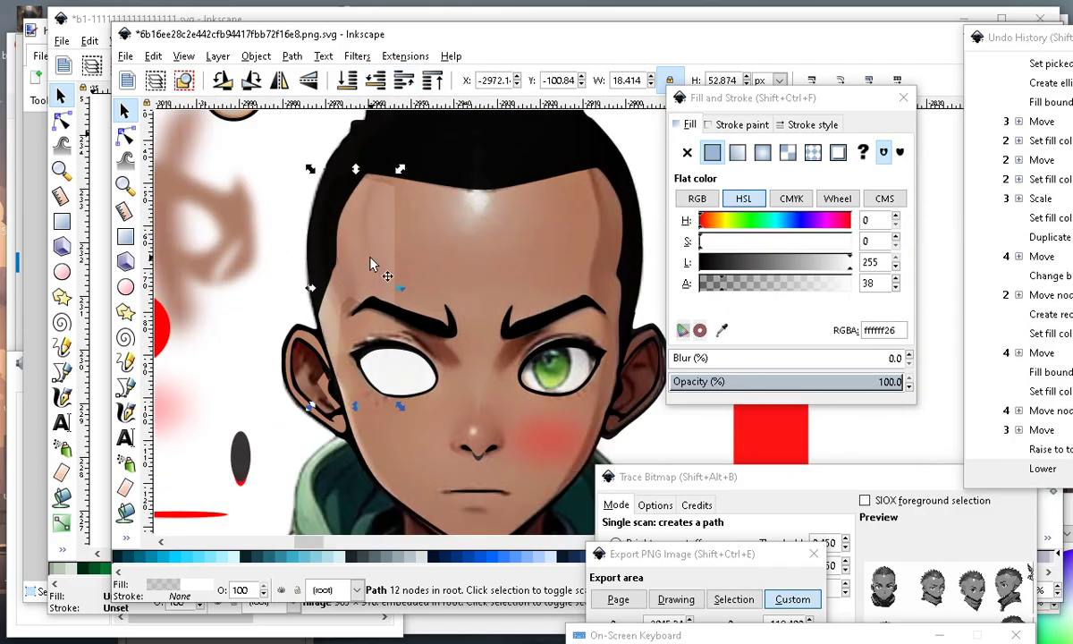
Nudge the white highlight slightly down and right, and set its fill alpha to 88.
left_click_drag(373, 264, 376, 267)
left_click(384, 236)
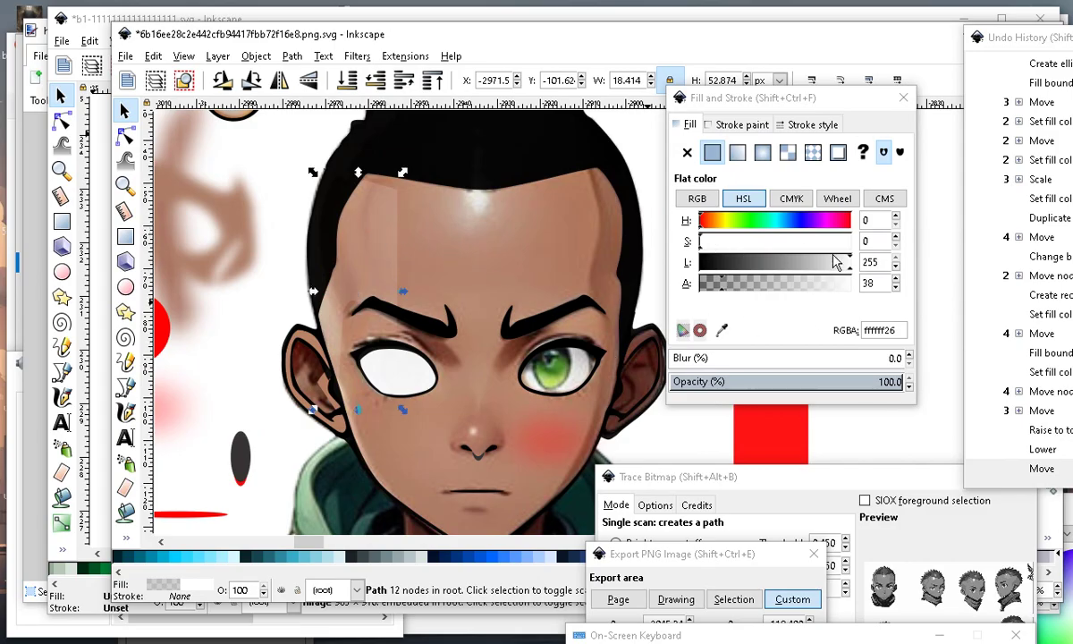
left_click_drag(726, 284, 758, 293)
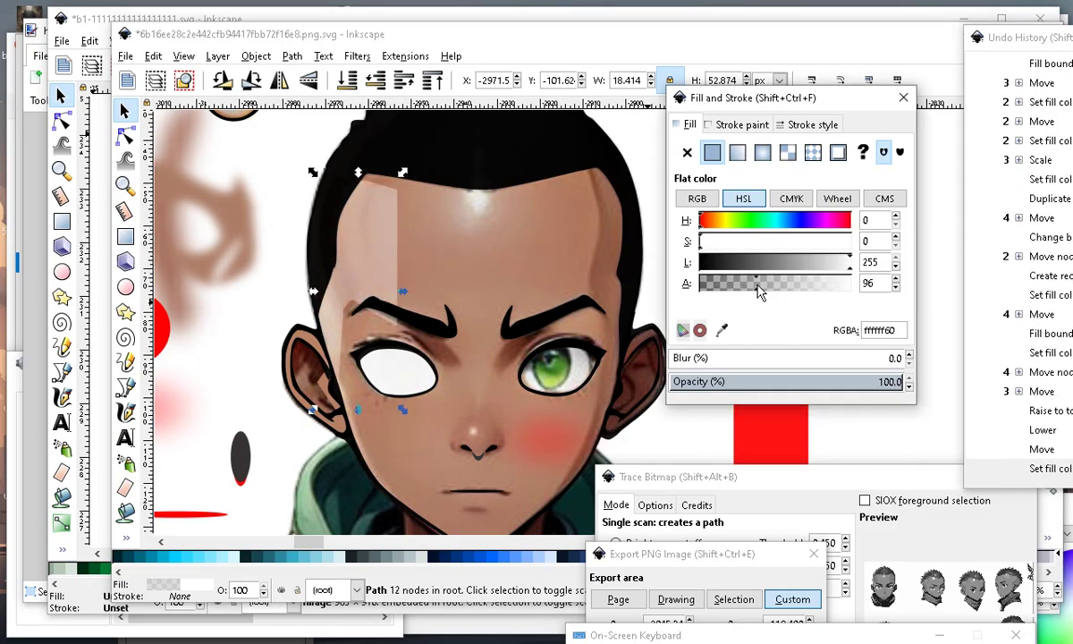
scroll(438, 232, "down", 1)
scroll(447, 246, "up", 1)
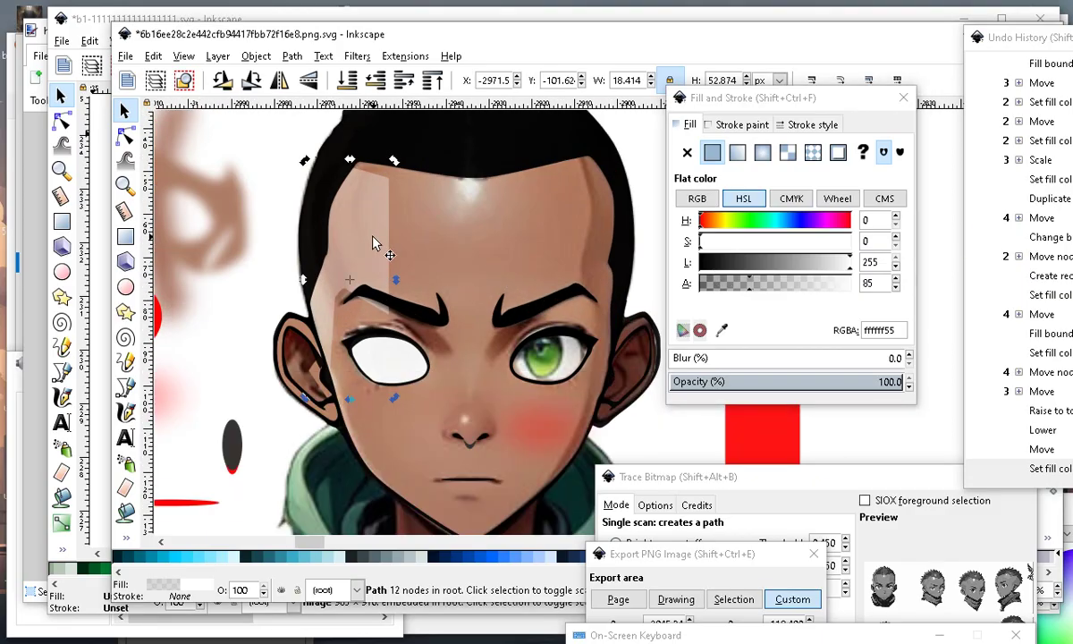
Add a node on the white highlight's cheek edge and pull it down to the left jawline beside the mouth.
key("n")
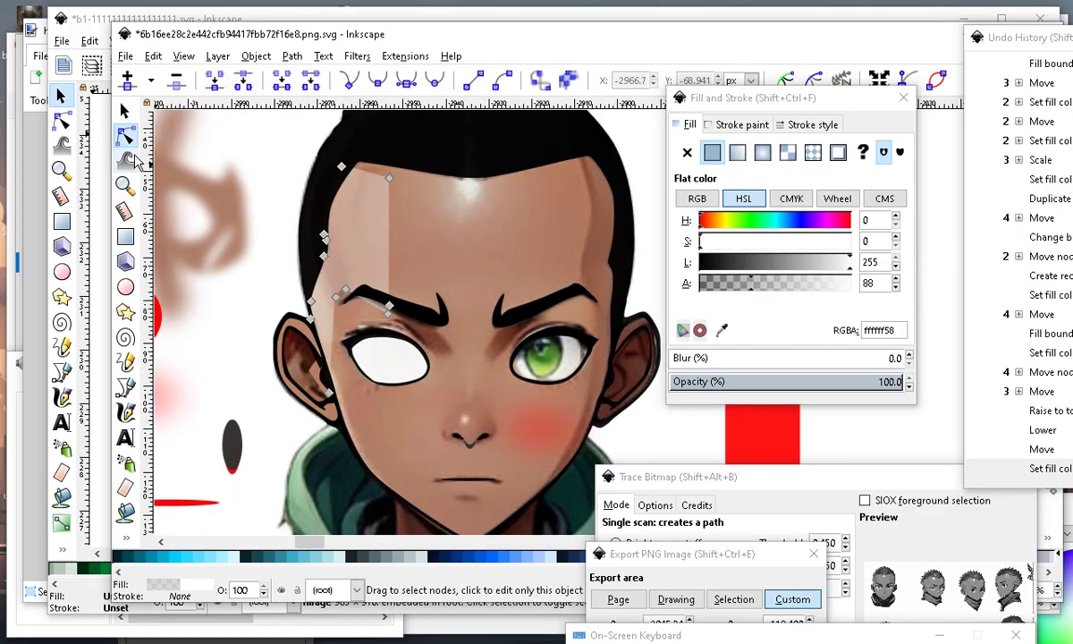
left_click(315, 344)
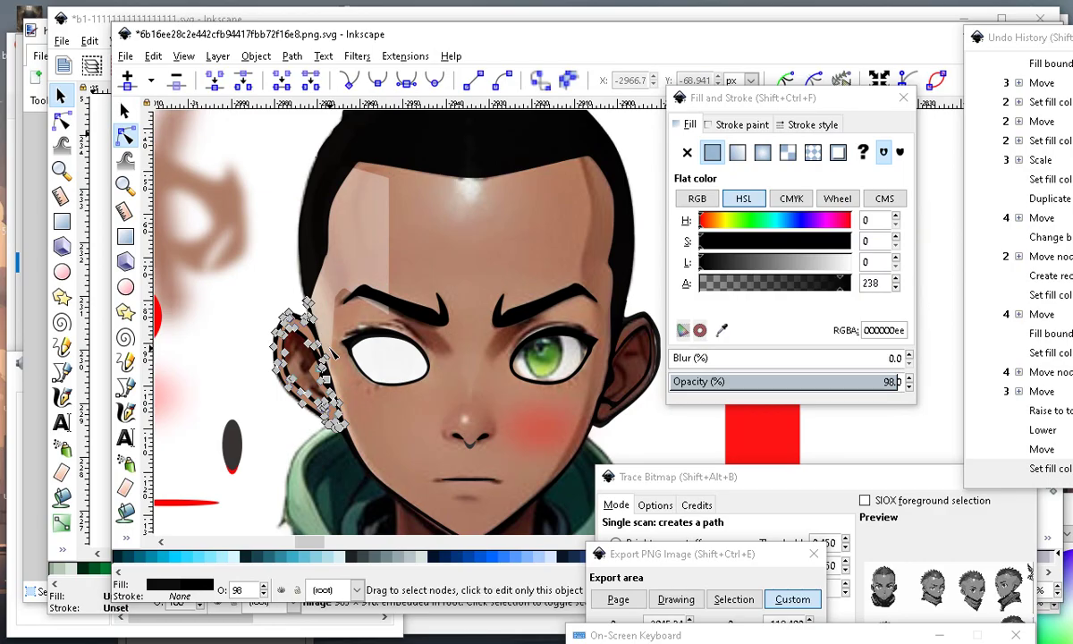
left_click(330, 349)
double_click(331, 348)
left_click_drag(332, 347, 380, 480)
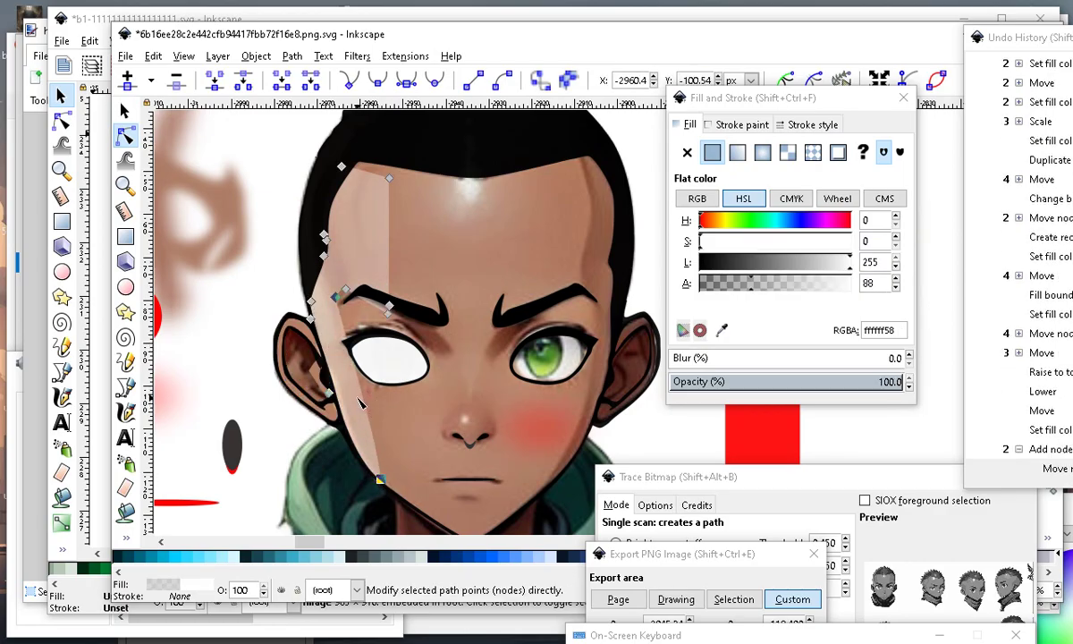
Add another node on the highlight's inner edge and shape the strip into a slim curve along the left cheek.
double_click(359, 398)
left_click_drag(358, 398, 354, 406)
left_click_drag(413, 498, 404, 495)
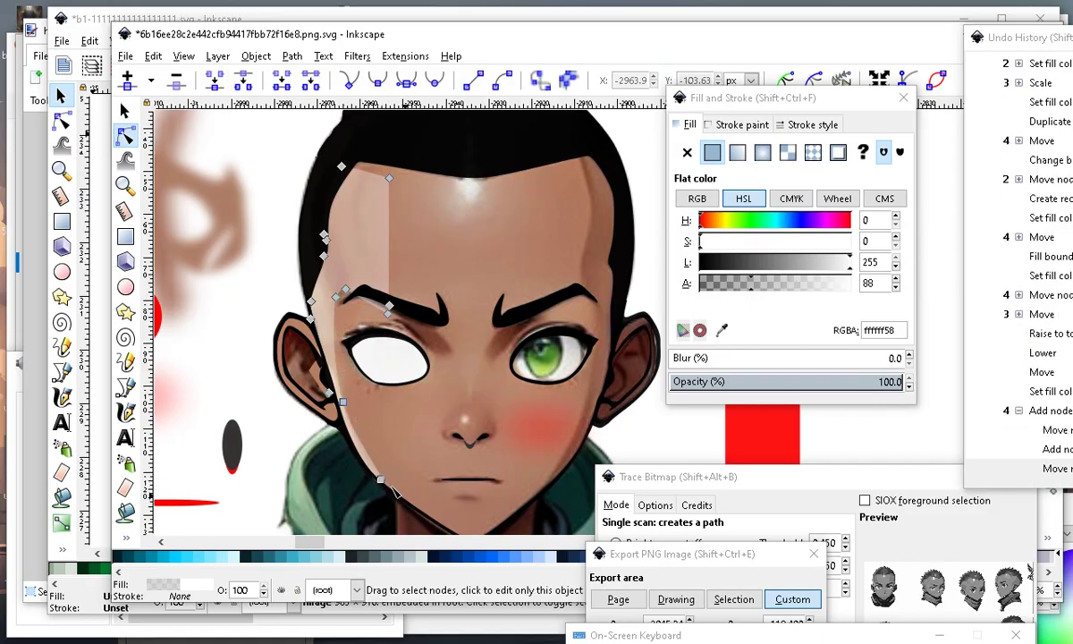
left_click_drag(343, 401, 345, 403)
scroll(319, 349, "down", 1)
scroll(340, 393, "up", 1)
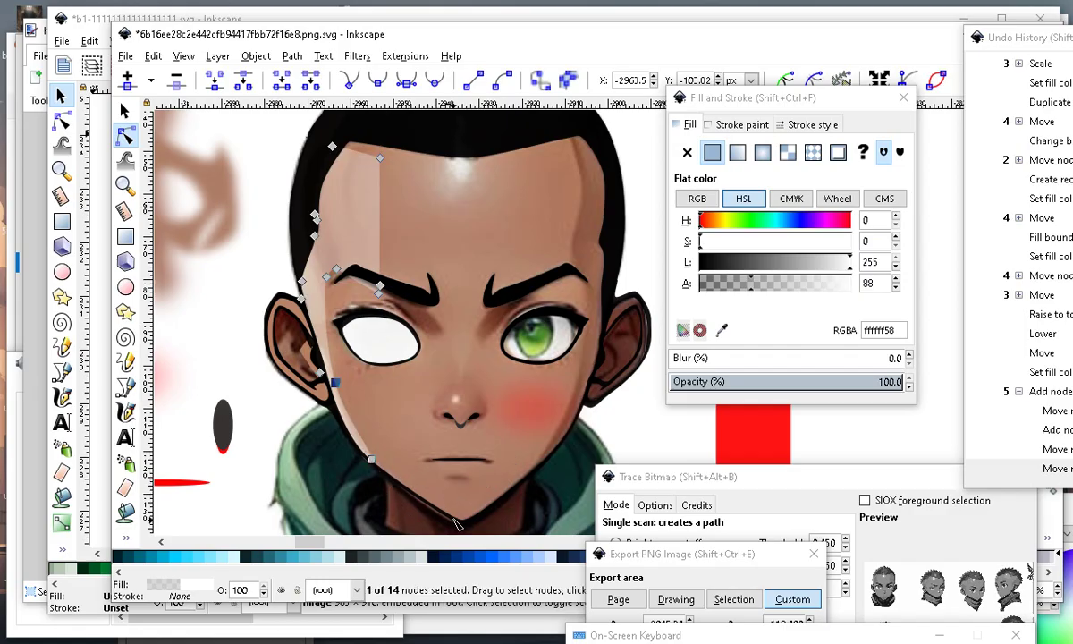
Examine how the white highlight blends along the forehead, left cheek and jaw against the whole face.
scroll(399, 460, "up", 1)
scroll(359, 413, "down", 1)
scroll(359, 413, "up", 1)
scroll(361, 402, "down", 2)
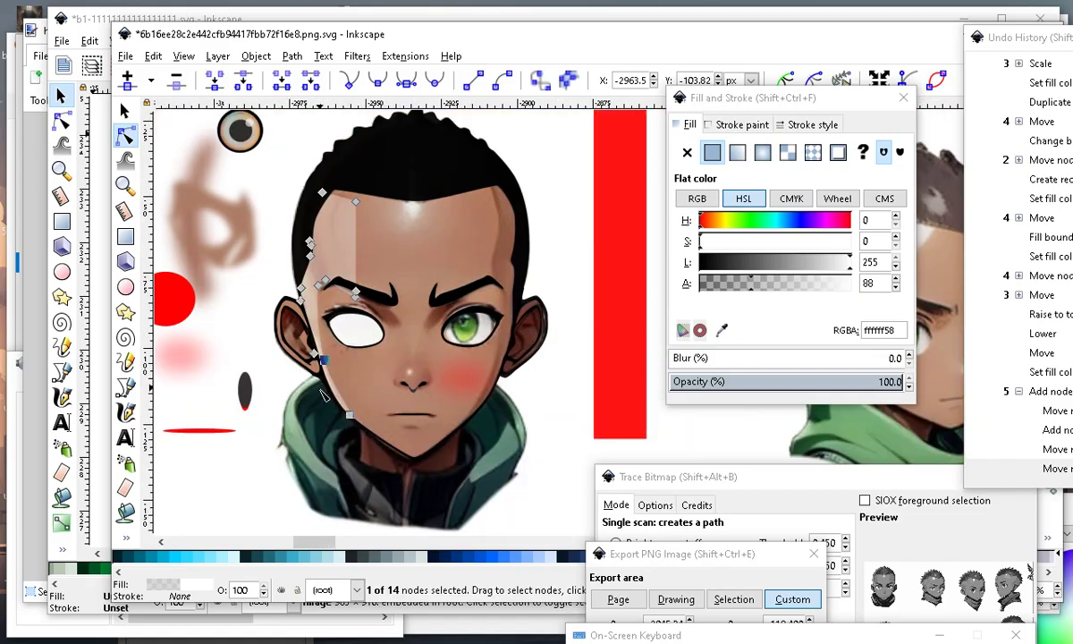
left_click(268, 503)
scroll(320, 409, "up", 2)
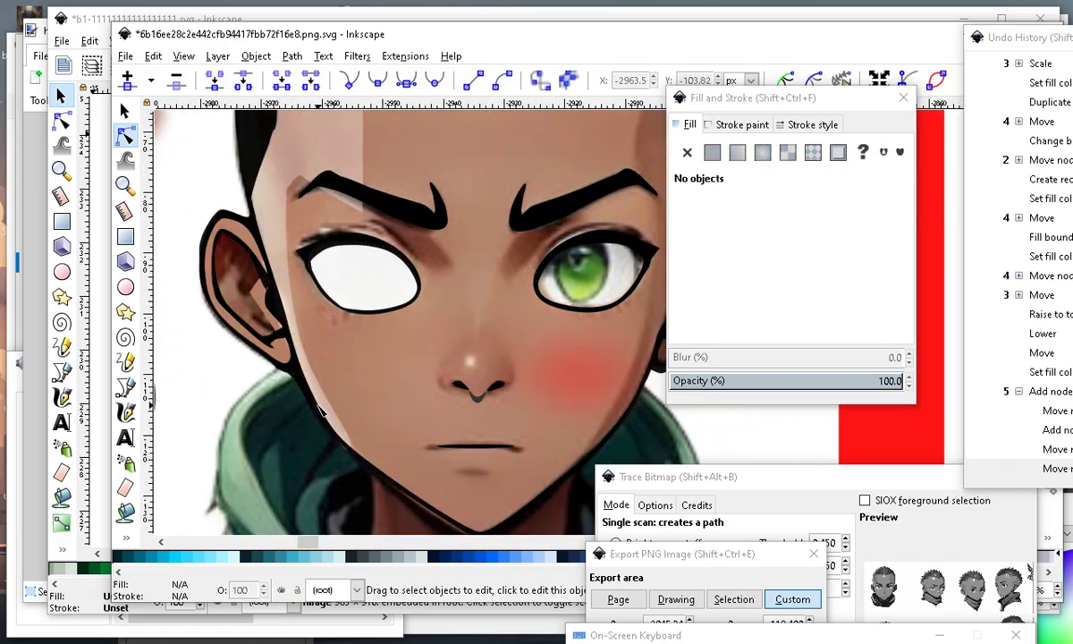
scroll(284, 335, "down", 2)
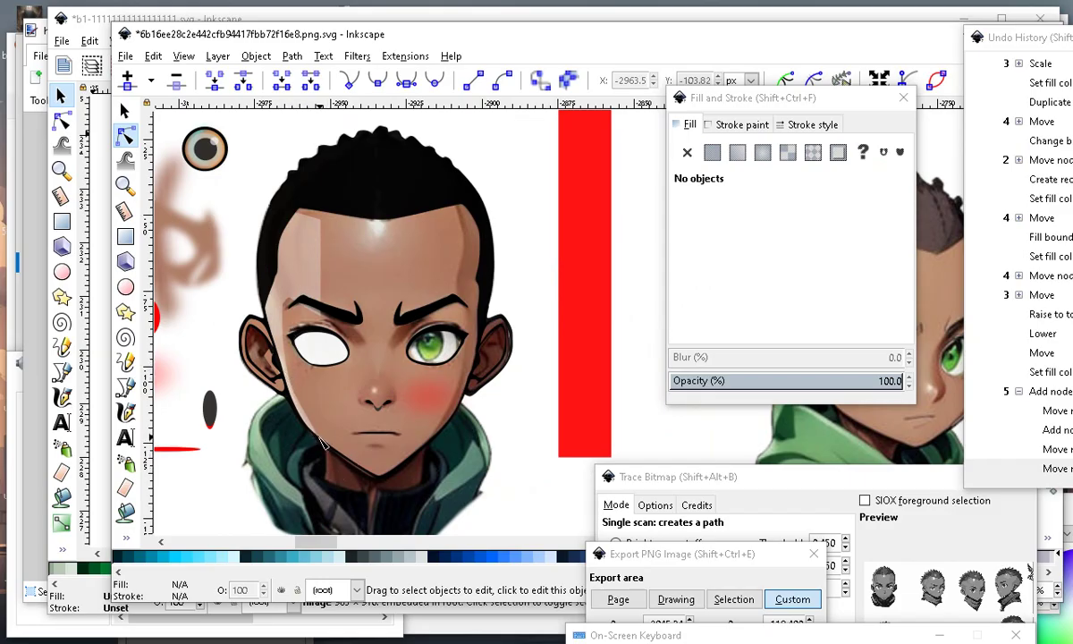
scroll(299, 355, "up", 2)
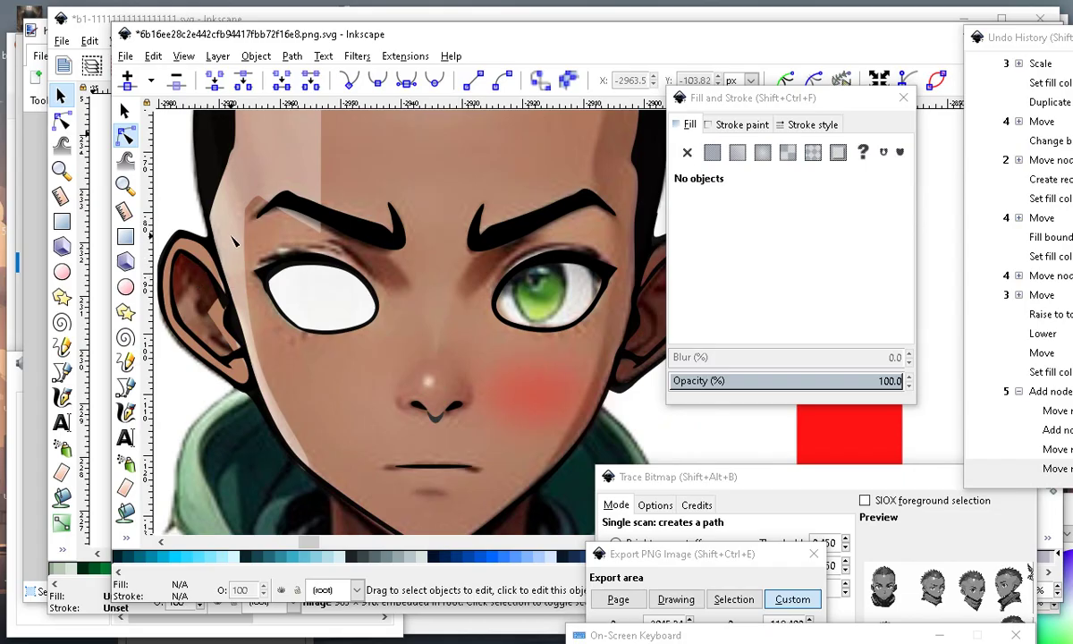
Add a node to the highlight's lower forehead edge and reposition its nodes to follow the left eyebrow's upper contour.
left_click(234, 242)
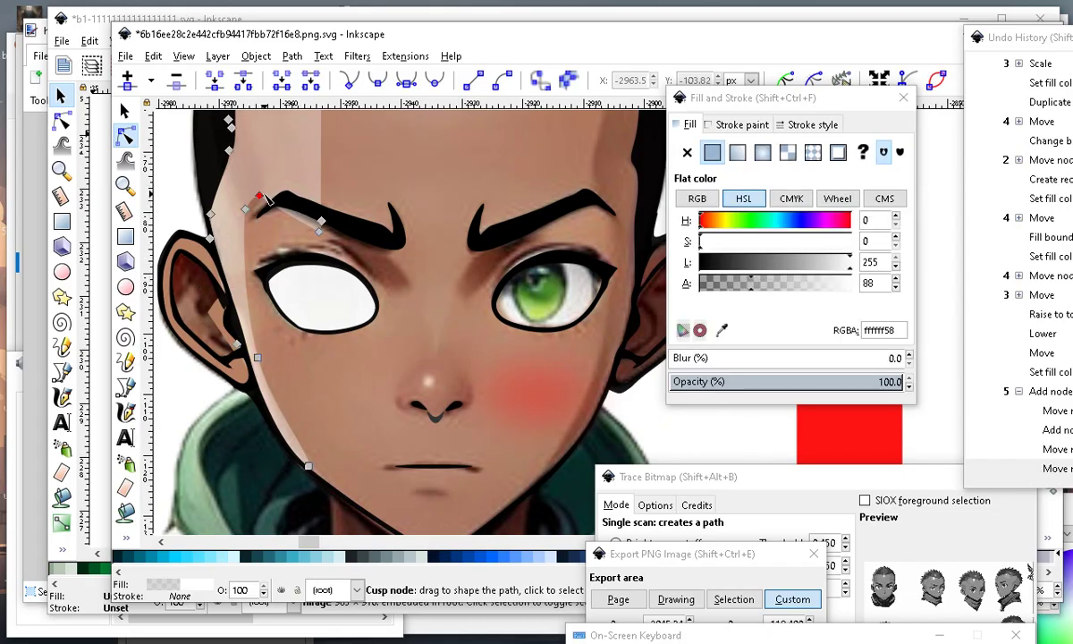
left_click_drag(259, 195, 314, 205)
double_click(293, 223)
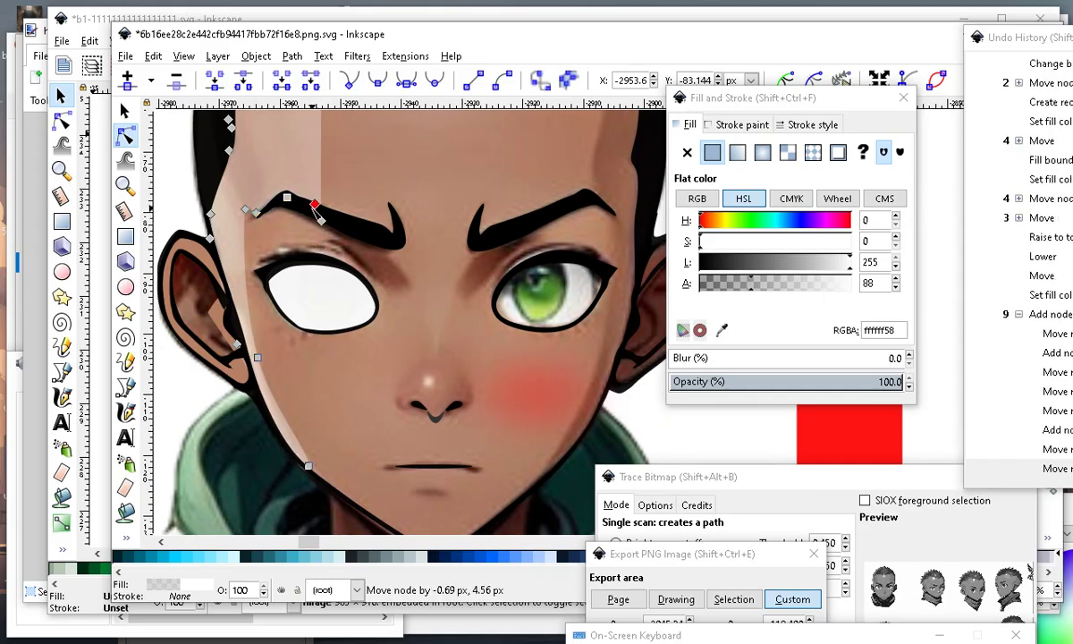
scroll(219, 268, "down", 1)
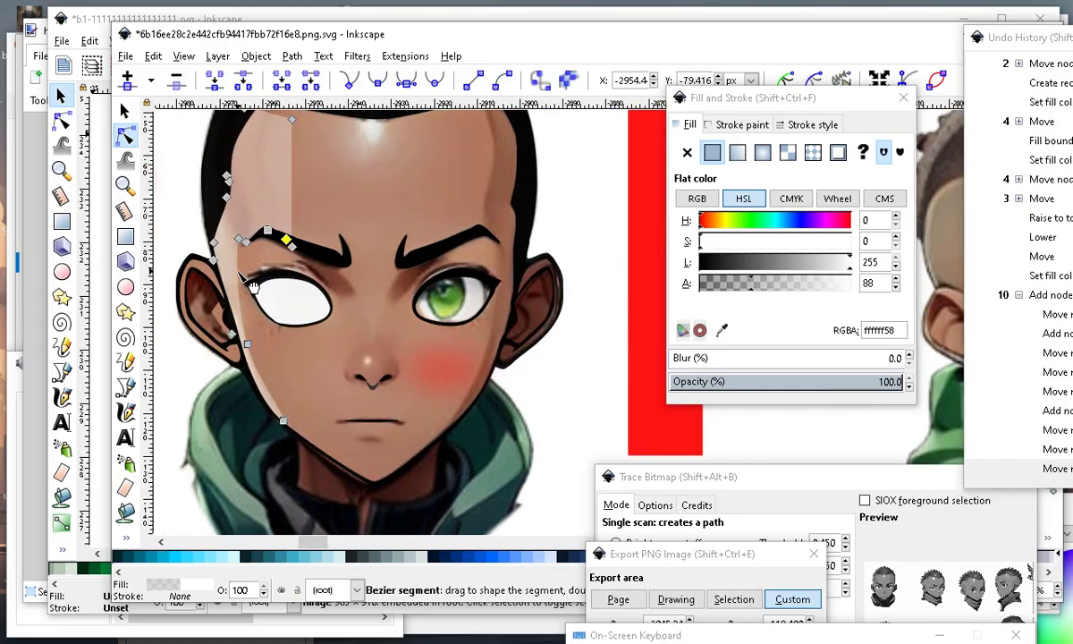
Bend the white highlight's upper forehead edge, then add a node on its inner edge and pull it outward into a curve above the eyebrow.
left_click(234, 272)
scroll(264, 329, "down", 3)
key("Escape")
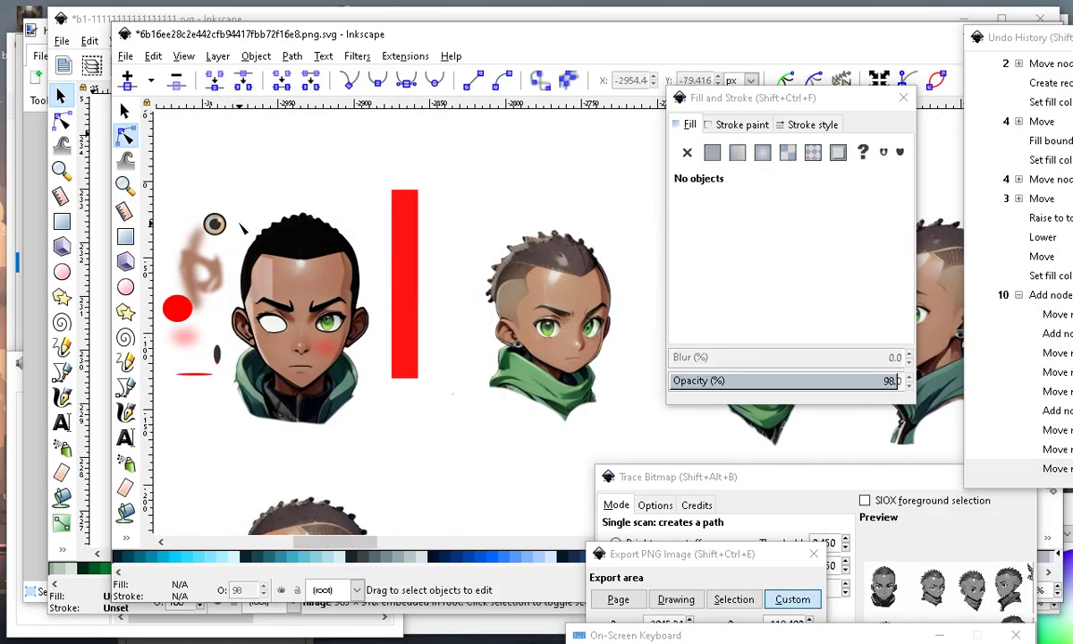
scroll(231, 287, "up", 1)
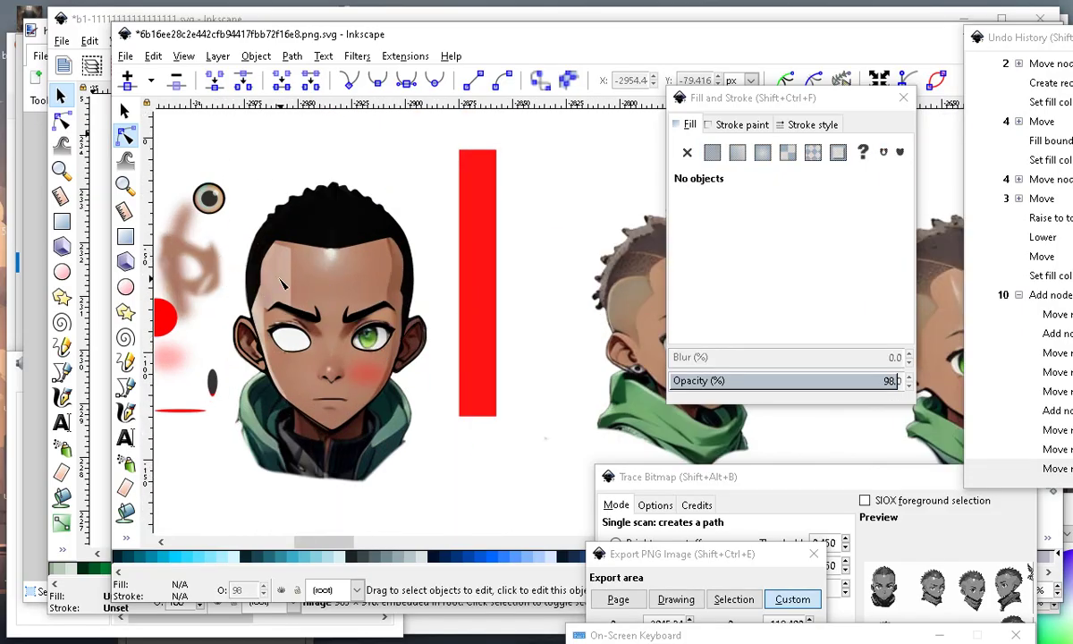
left_click(279, 282)
scroll(280, 282, "up", 1)
left_click_drag(307, 228, 287, 214)
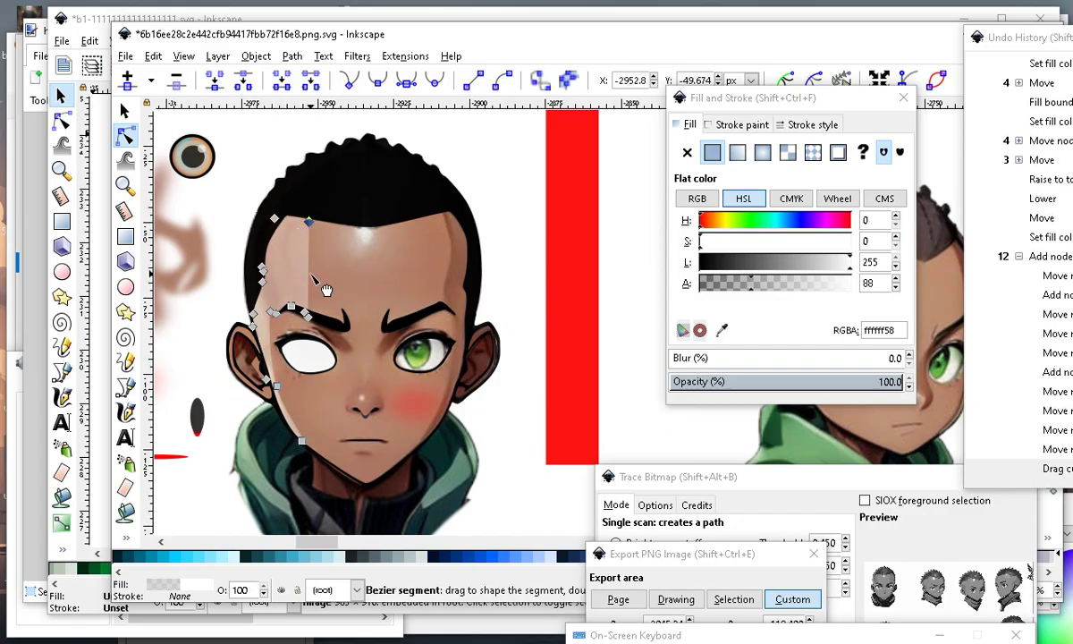
double_click(308, 274)
left_click_drag(308, 274, 296, 277)
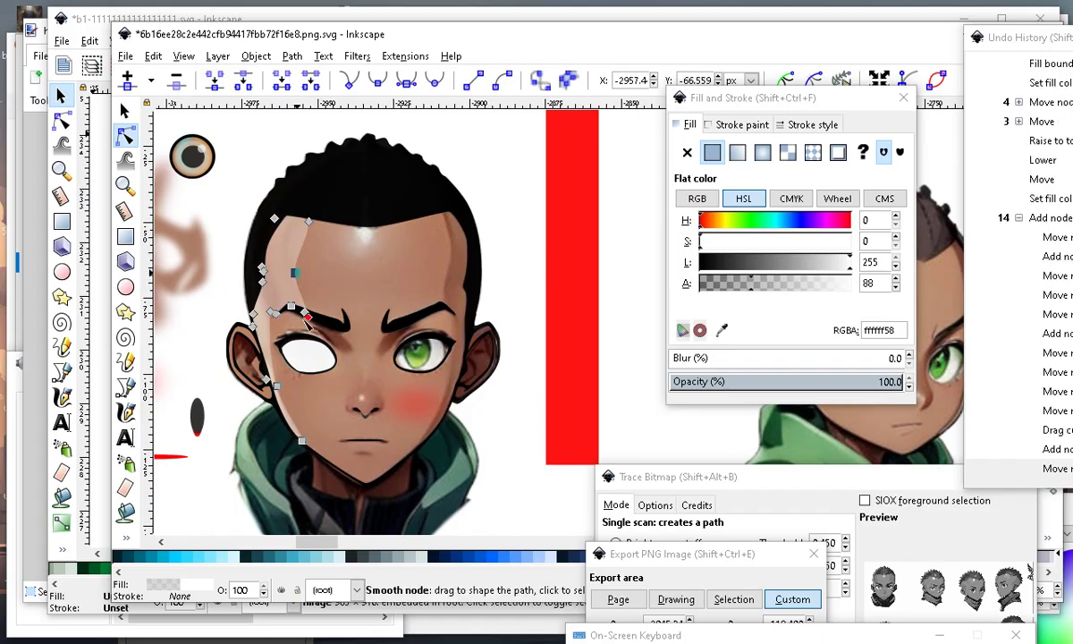
scroll(267, 353, "down", 2)
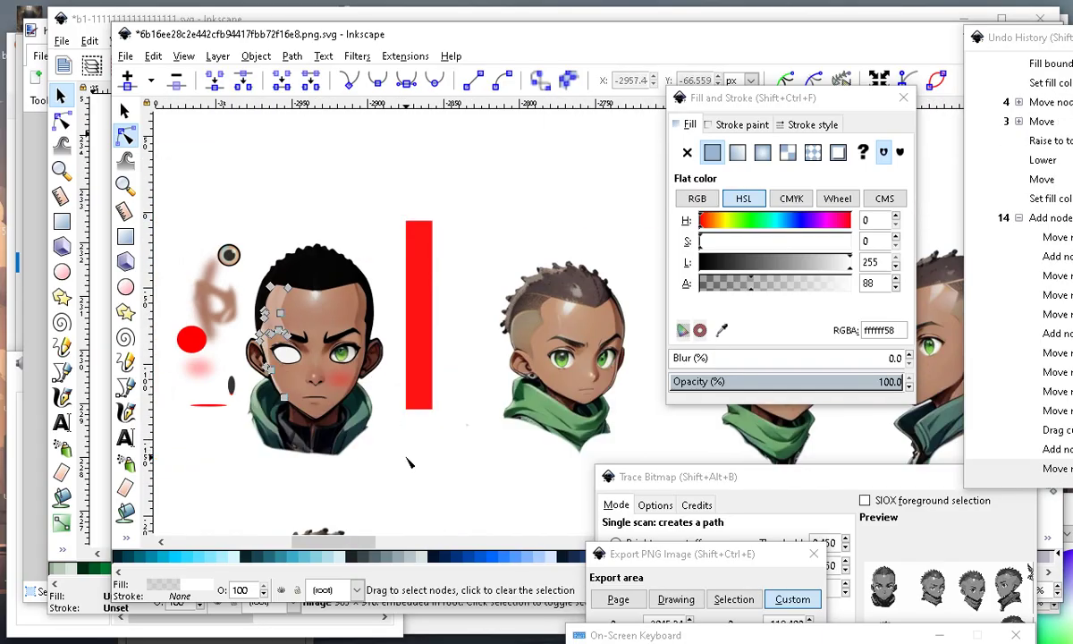
scroll(282, 336, "up", 1)
left_click(371, 173)
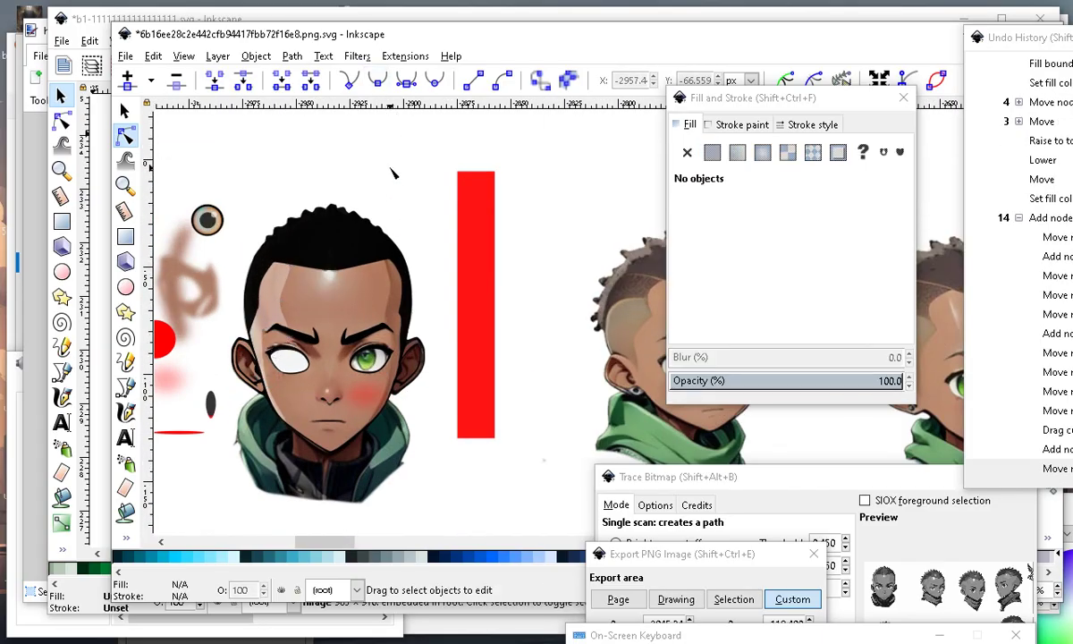
Soften the white highlight along the forehead and cheek with a 6.5% blur.
left_click(264, 291)
scroll(268, 308, "up", 2)
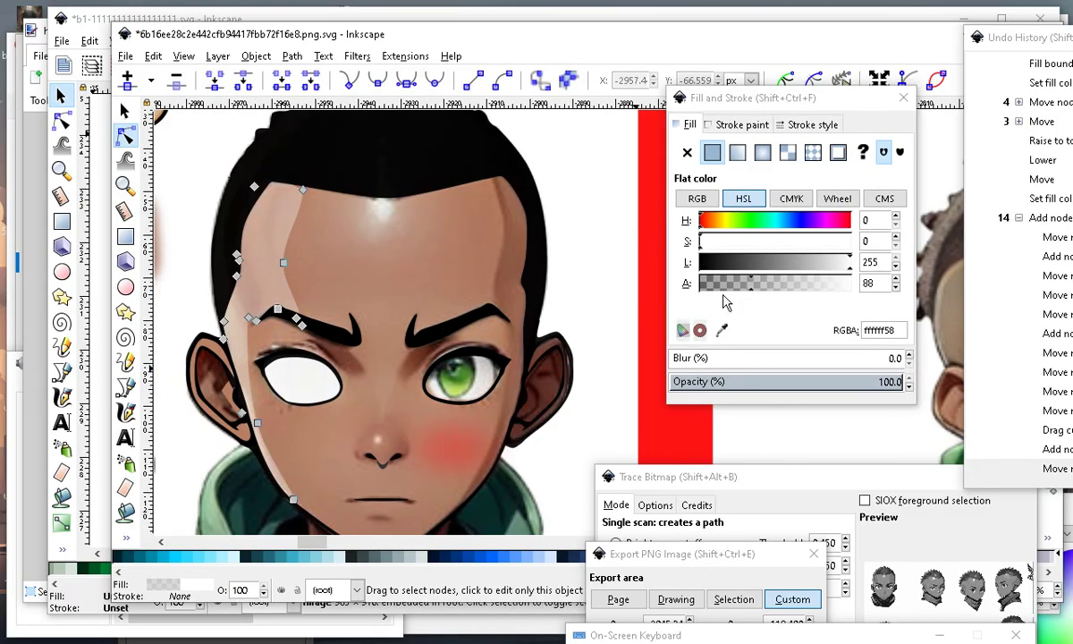
mouse_move(674, 359)
left_mouse_down()
mouse_move(643, 344)
mouse_move(673, 361)
left_mouse_up()
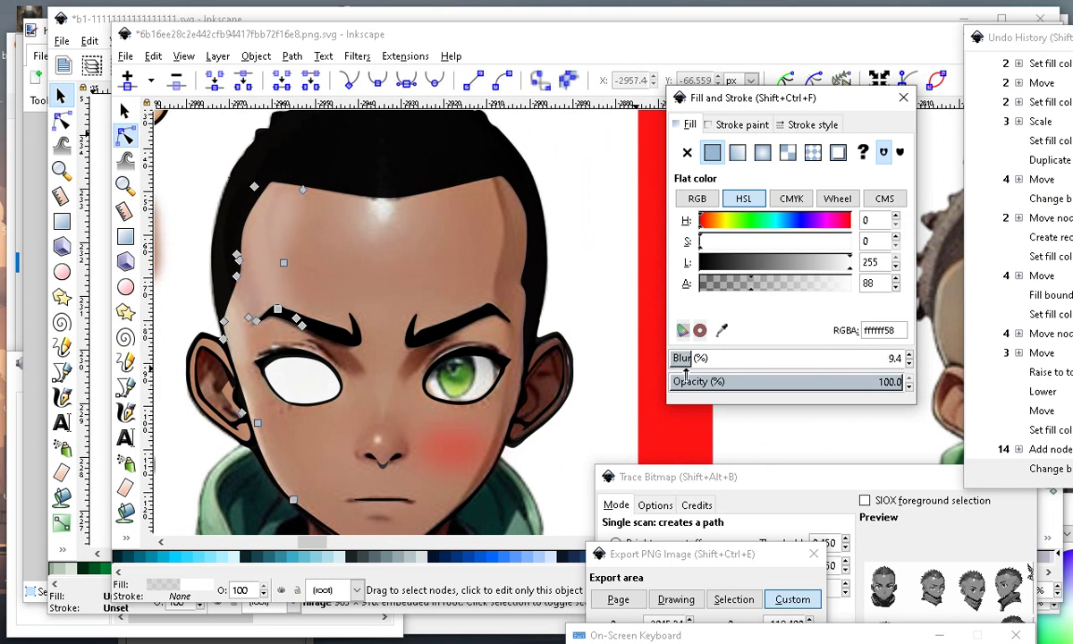
scroll(445, 283, "down", 3)
left_click(529, 457)
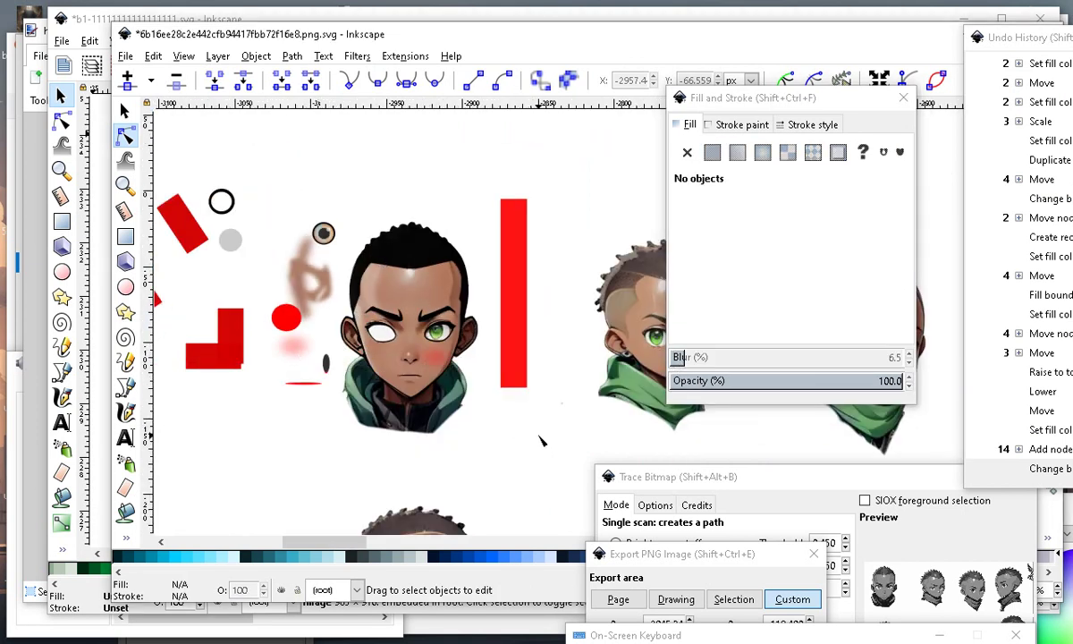
Flip the blurred highlight horizontally and move it to the opposite side of the face, over the forehead and cheek beside the green eye.
scroll(405, 304, "up", 4)
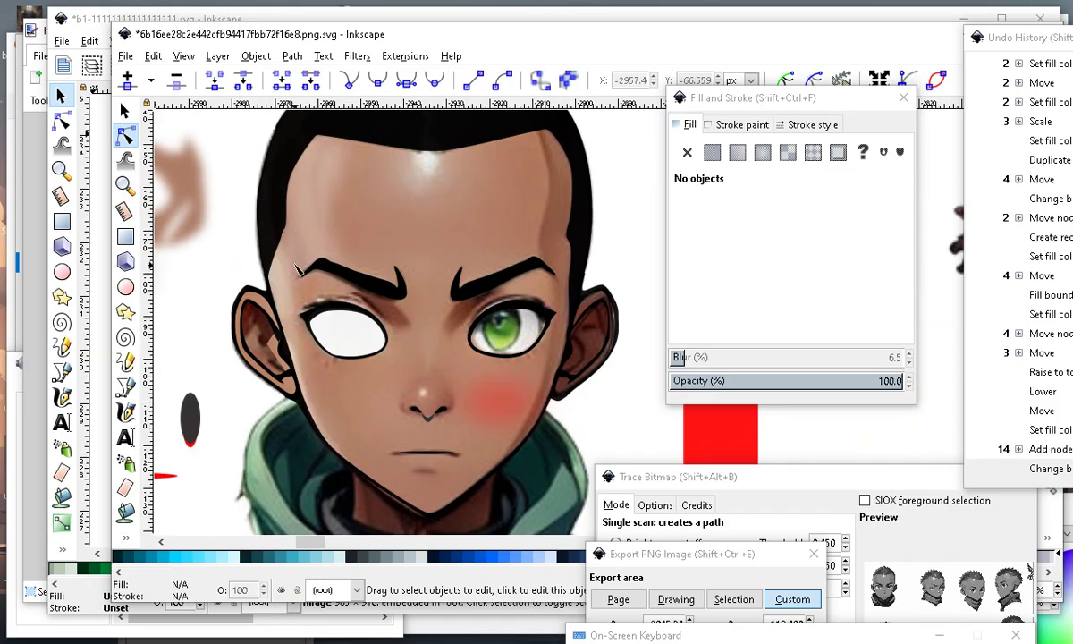
left_click(125, 109)
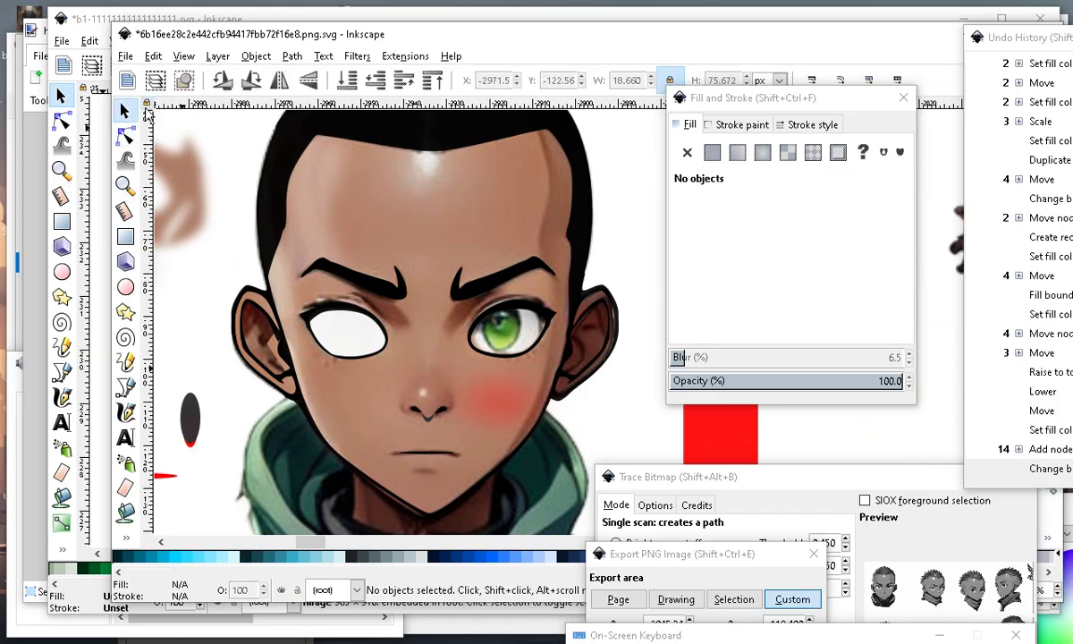
left_click(300, 209)
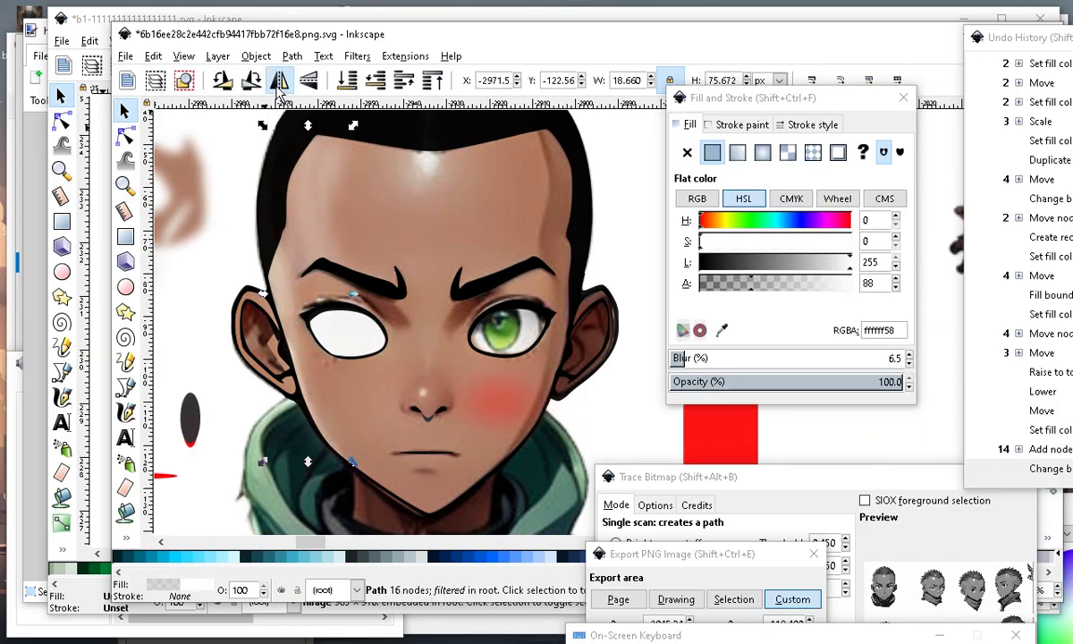
key("h")
left_click_drag(351, 275, 543, 234)
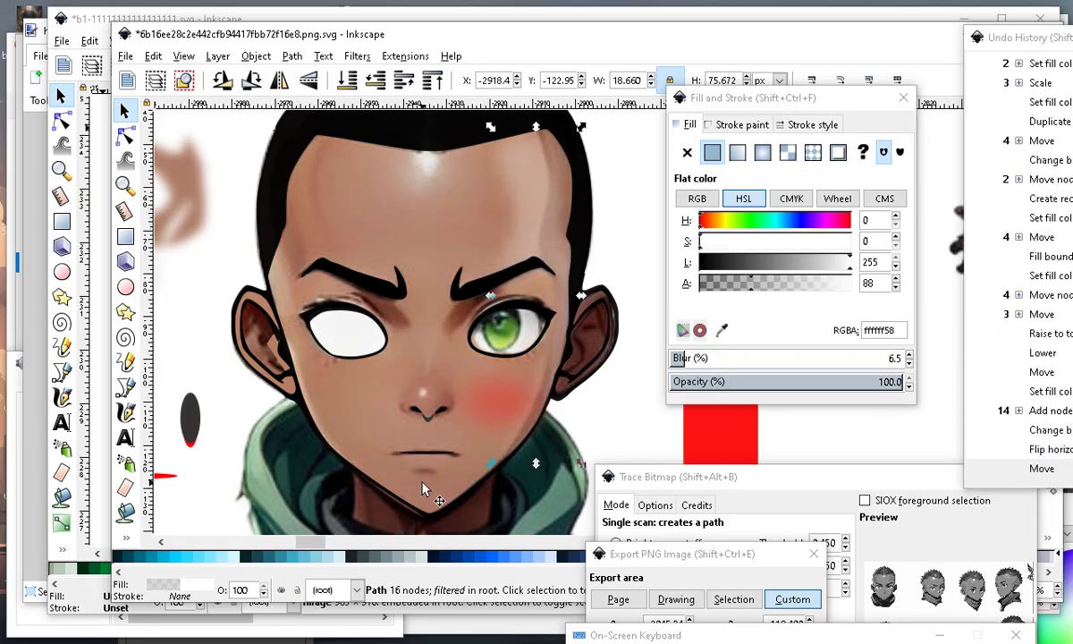
scroll(479, 331, "right", 3)
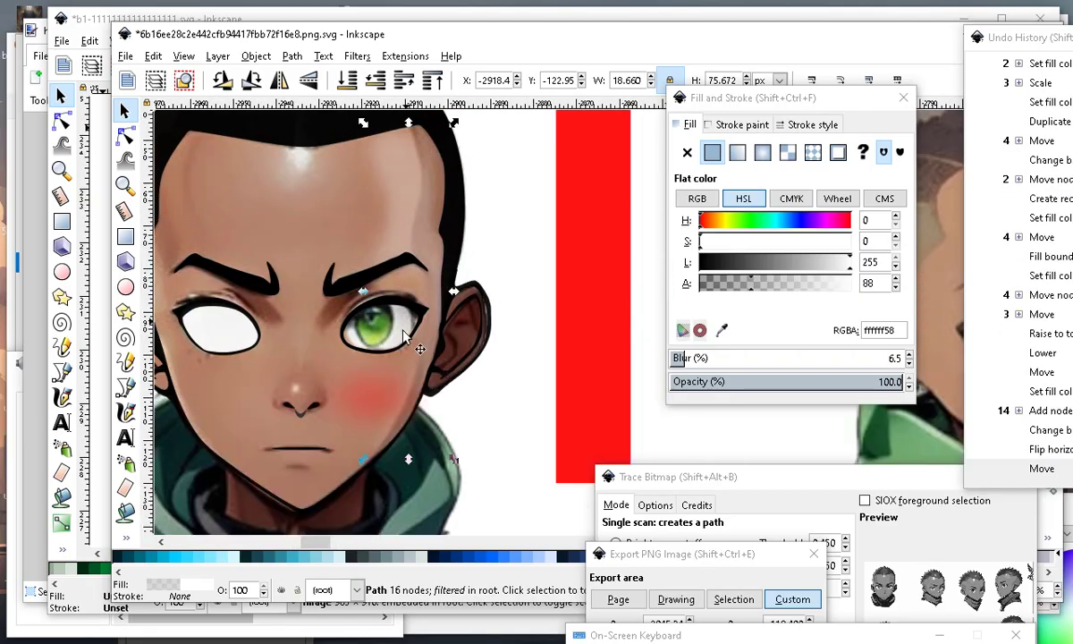
scroll(501, 280, "down", 1)
scroll(527, 395, "down", 1)
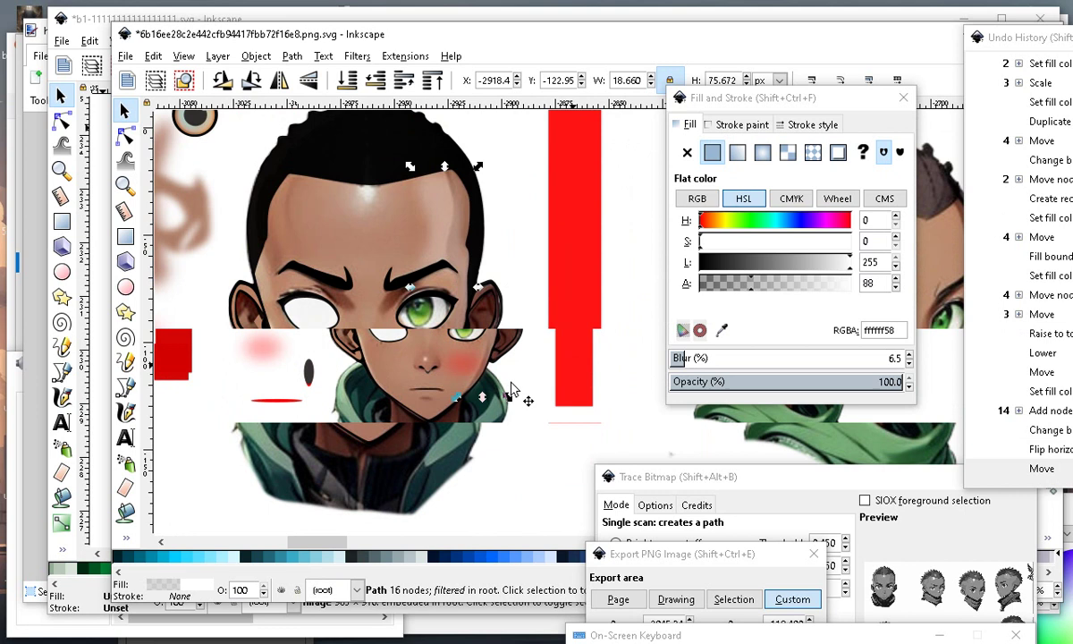
scroll(358, 304, "up", 1)
scroll(540, 276, "down", 2)
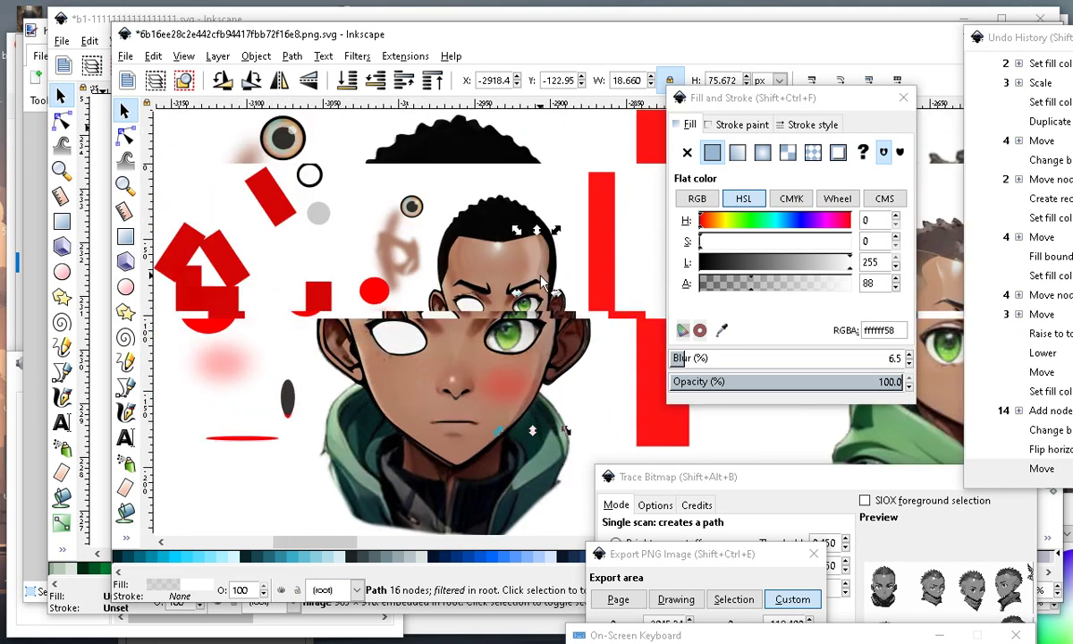
left_click_drag(511, 237, 275, 362)
left_click(547, 272)
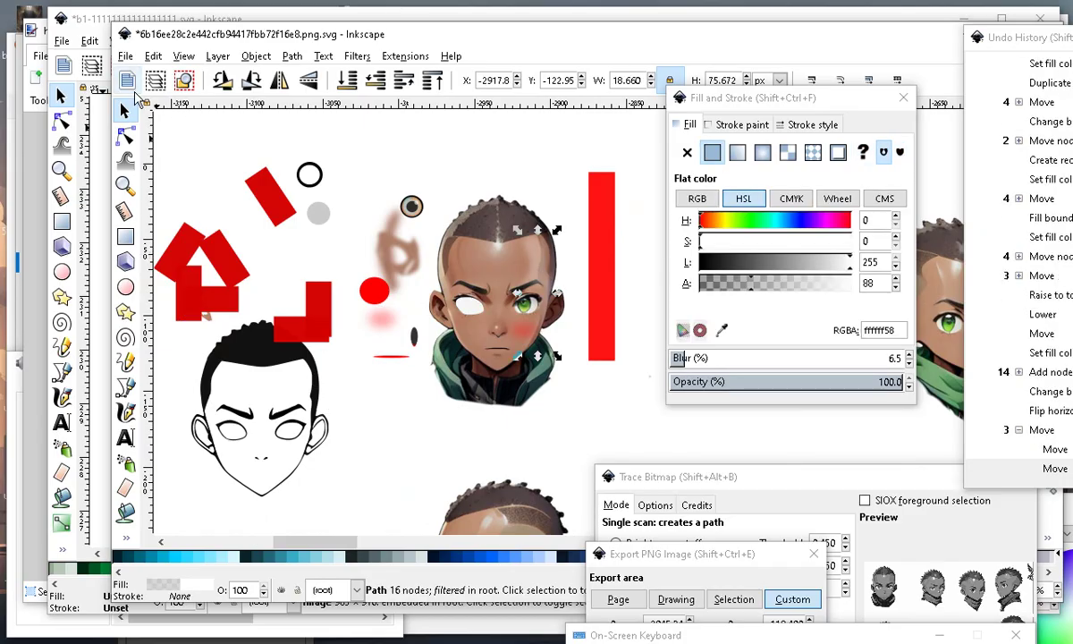
left_click(153, 57)
left_click(206, 79)
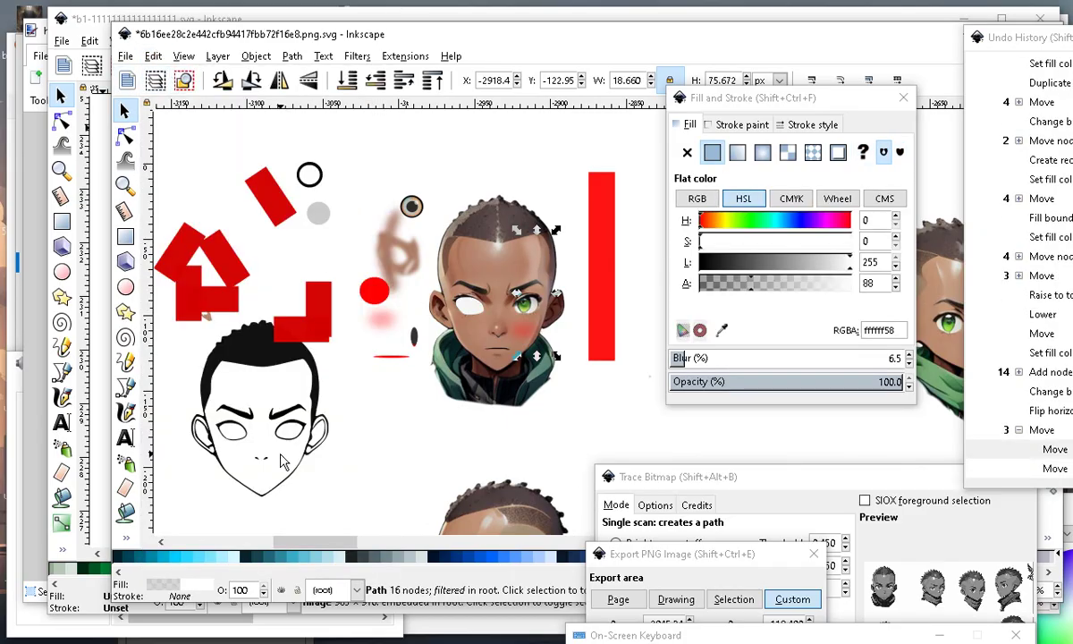
left_click(153, 61)
left_click(165, 77)
Select the loose red, brown and circle shapes beside the portrait and move them far away from the head.
scroll(478, 303, "down", 2)
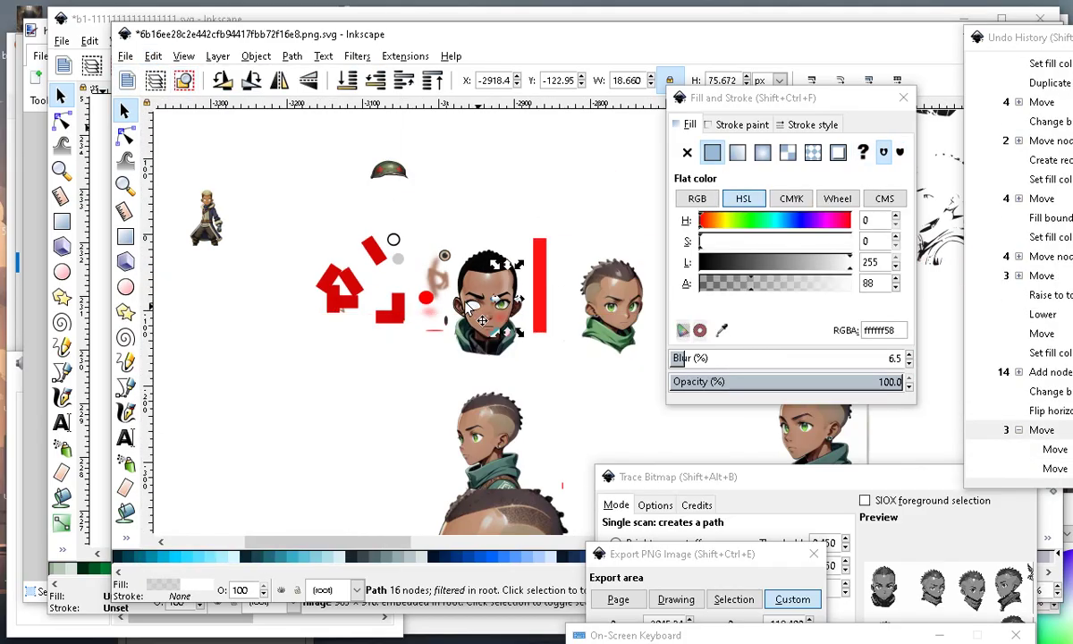
left_click(380, 309)
scroll(380, 315, "up", 1)
left_click_drag(279, 171, 576, 424)
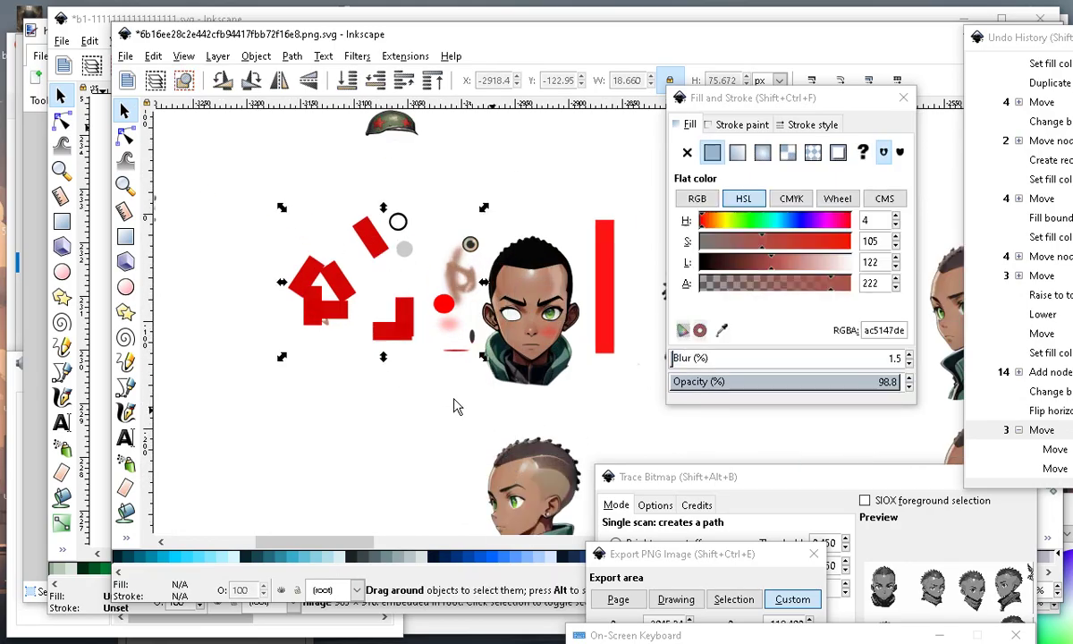
left_click_drag(400, 329, 250, 435)
Examine the shaded face up close and at reduced size to judge the highlight, blush and skin tones.
scroll(248, 420, "down", 1)
scroll(541, 358, "up", 5)
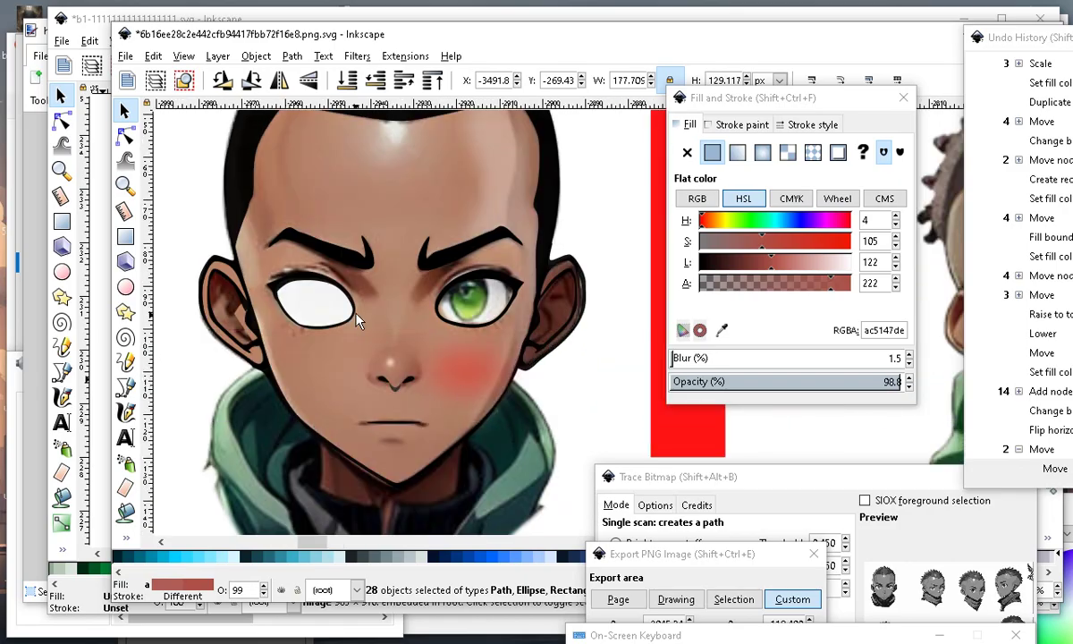
scroll(357, 313, "down", 1)
scroll(362, 431, "down", 4)
scroll(466, 338, "up", 3)
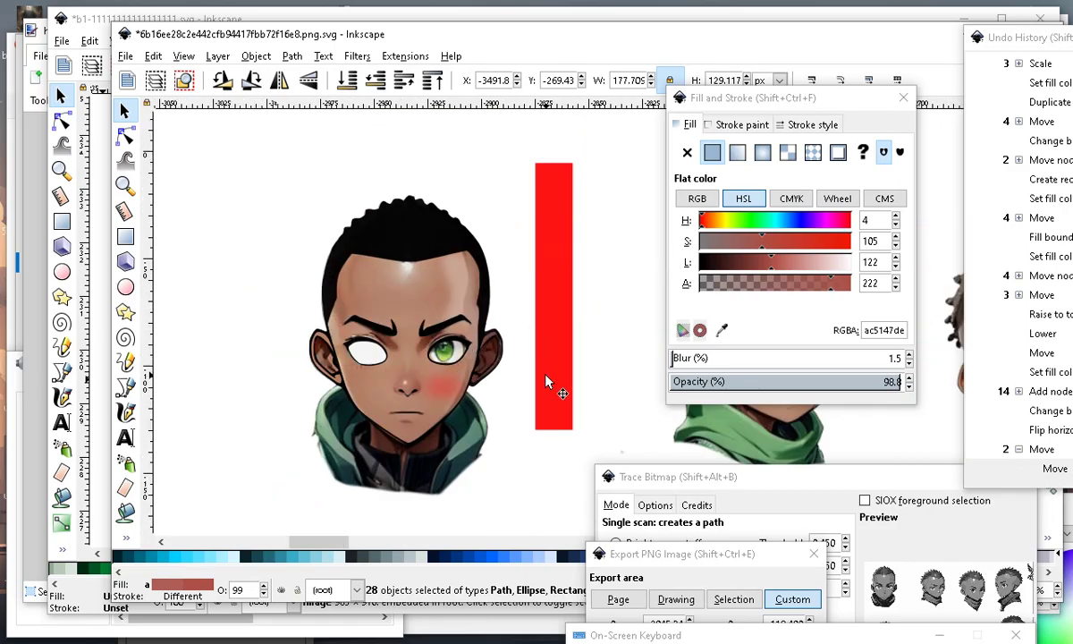
scroll(547, 383, "down", 2)
scroll(575, 434, "up", 2)
scroll(464, 251, "down", 1)
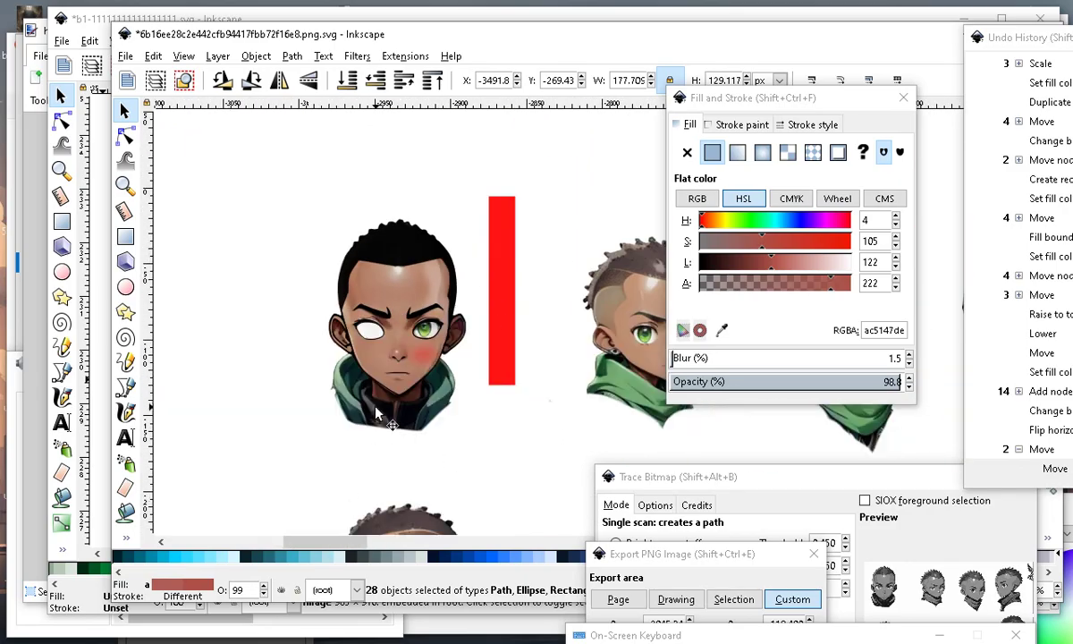
Survey the whole drawing and the area around the portrait, including the other heads and the helmet image.
scroll(358, 375, "down", 5)
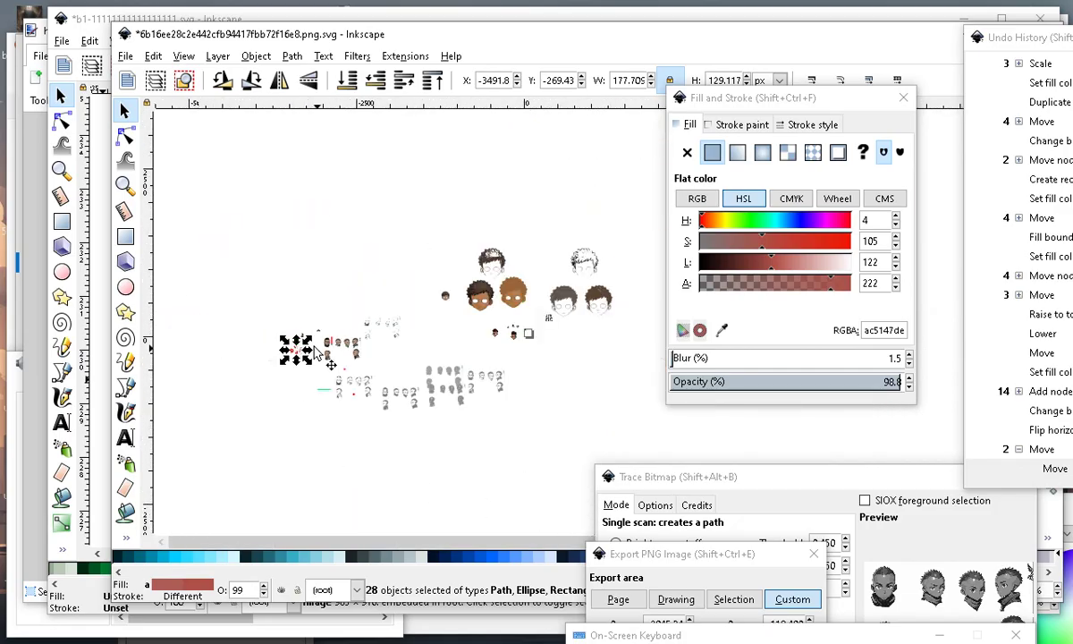
scroll(333, 453, "up", 1)
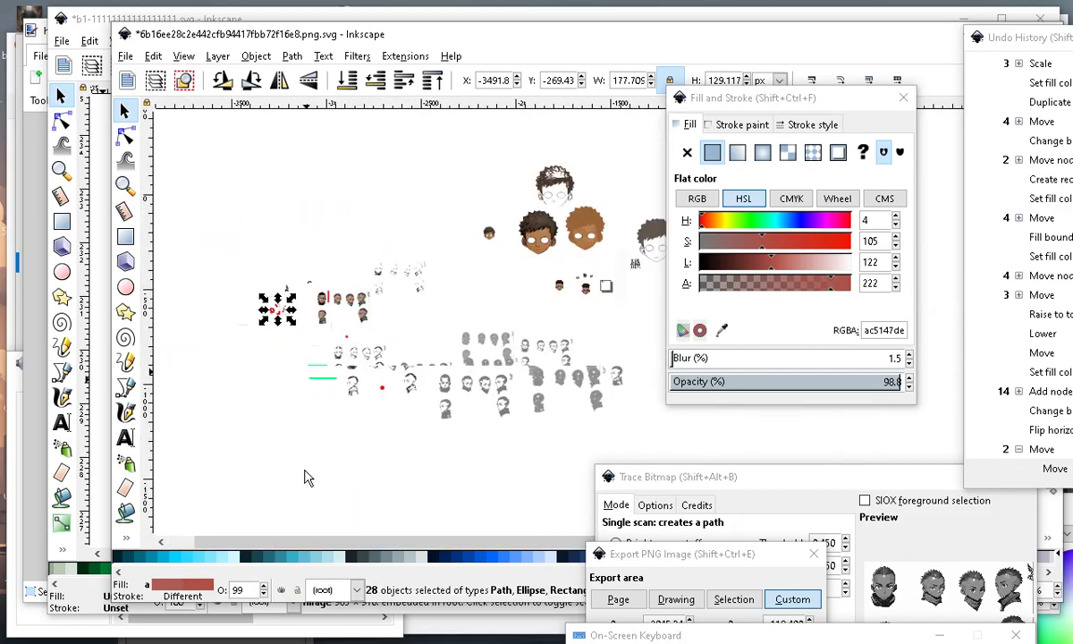
scroll(331, 299, "up", 3)
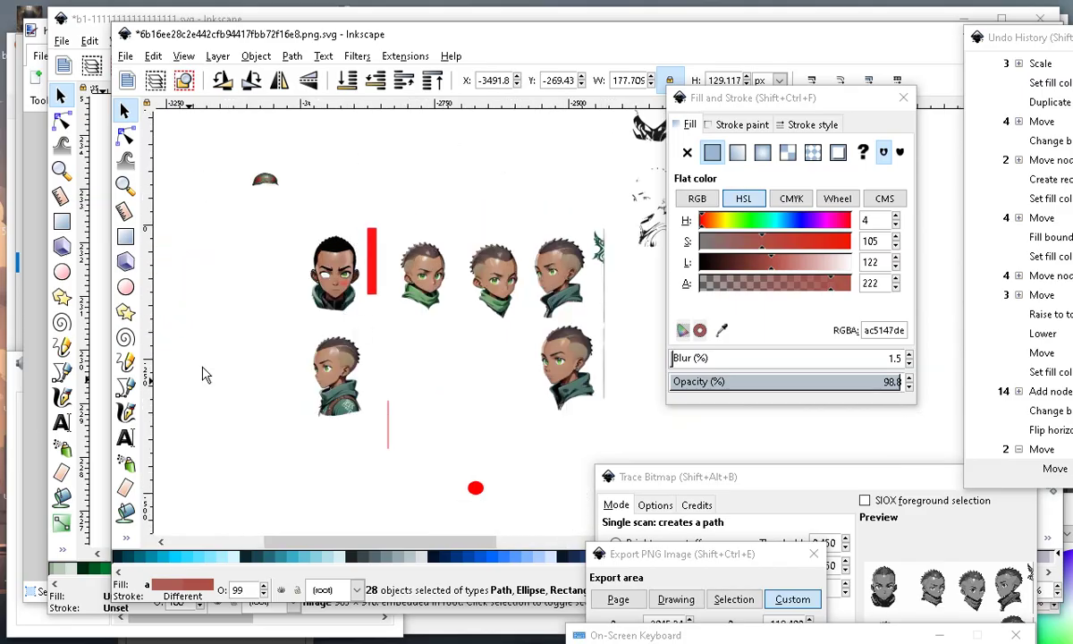
scroll(393, 371, "down", 1)
scroll(314, 369, "up", 5)
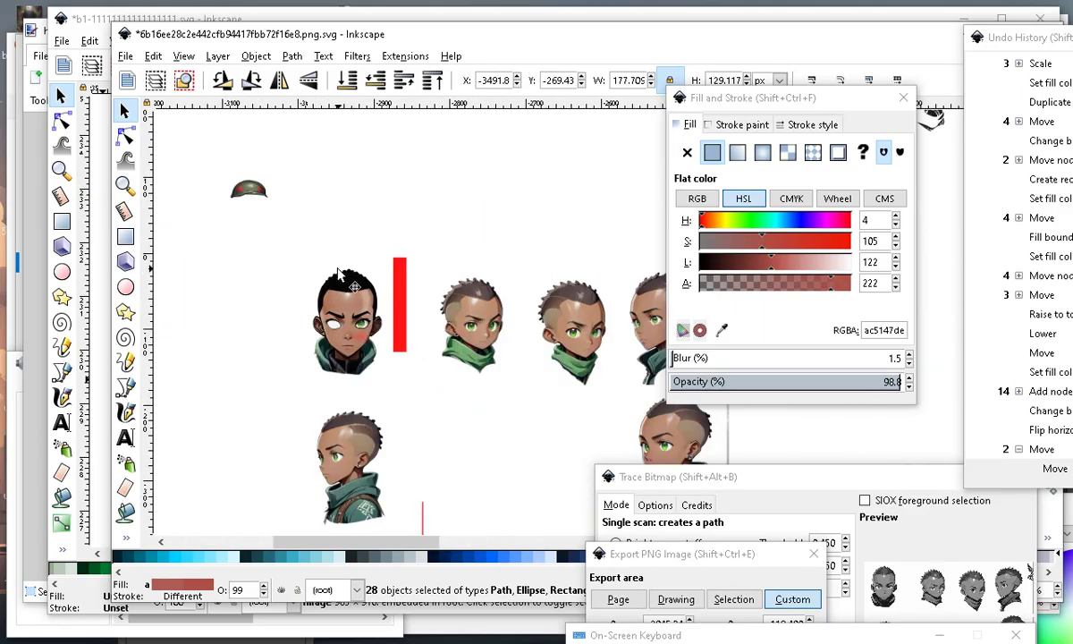
scroll(410, 288, "down", 1)
scroll(318, 343, "up", 1)
scroll(429, 364, "down", 2)
scroll(400, 329, "up", 1)
Enlarge the red-star helmet image to about 138 by 60 px and place it on top of the portrait's head.
left_click(253, 169)
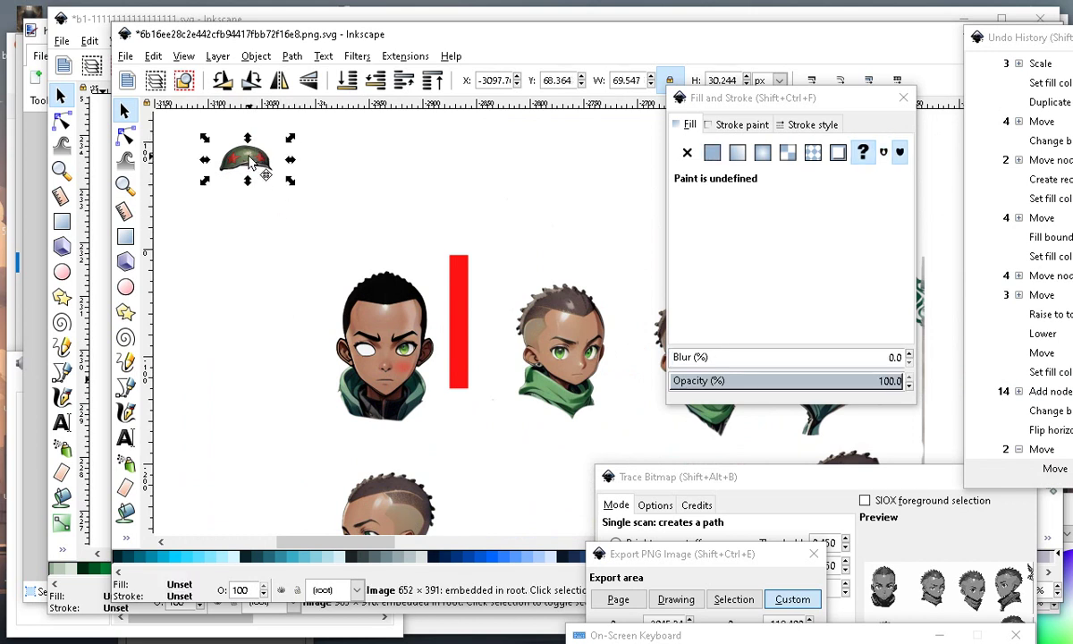
left_click_drag(249, 166, 354, 246)
scroll(334, 284, "up", 2)
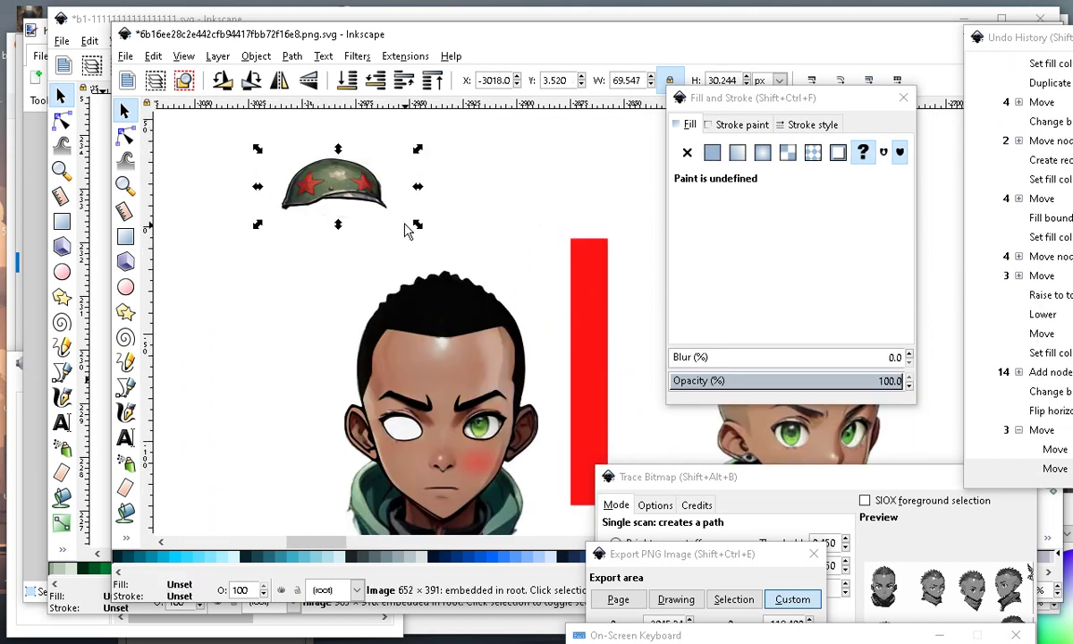
left_click_drag(417, 225, 538, 301)
left_click_drag(400, 235, 433, 305)
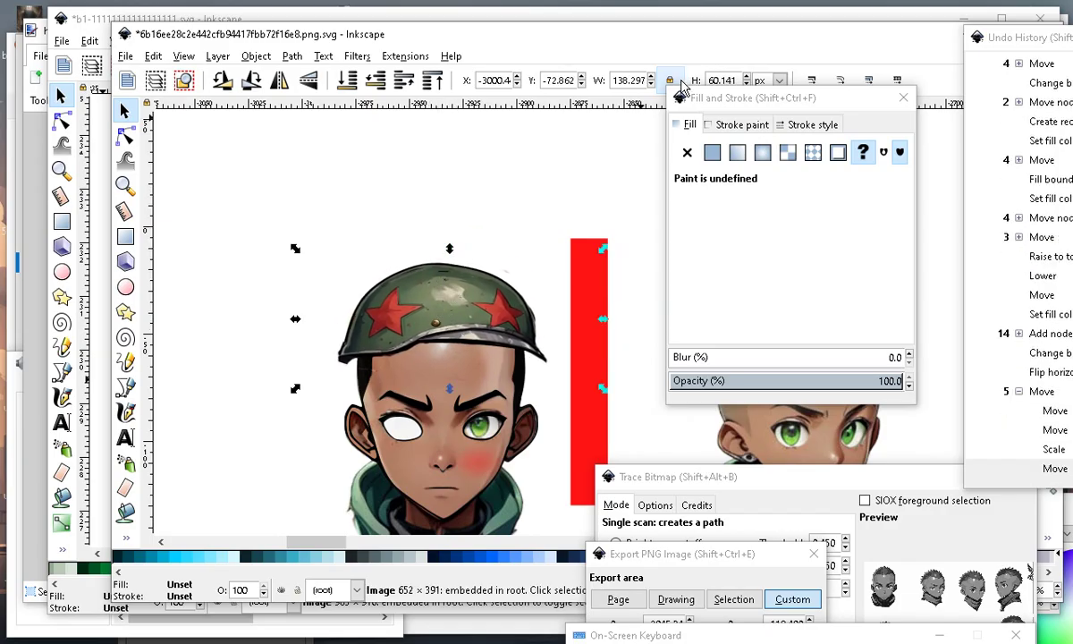
Unlock the helmet's proportions, stretch it to about 81 px high, and lower it to cover the hair.
left_click(436, 231)
left_click(462, 253)
left_click_drag(449, 249, 434, 204)
left_click_drag(457, 270, 458, 309)
scroll(426, 236, "down", 2)
scroll(445, 328, "up", 3)
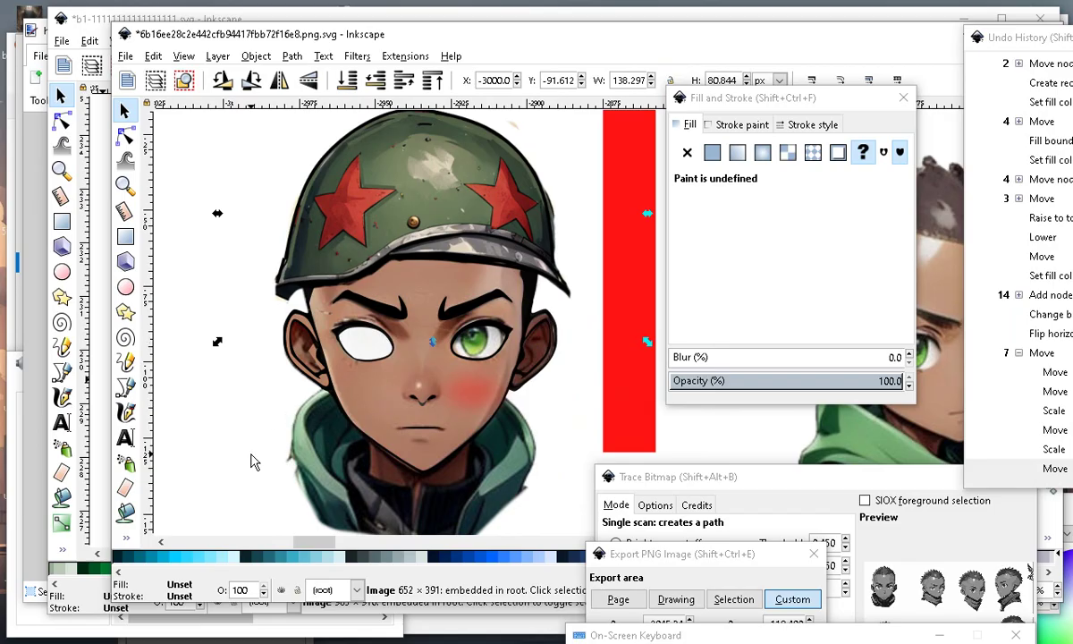
key("Escape")
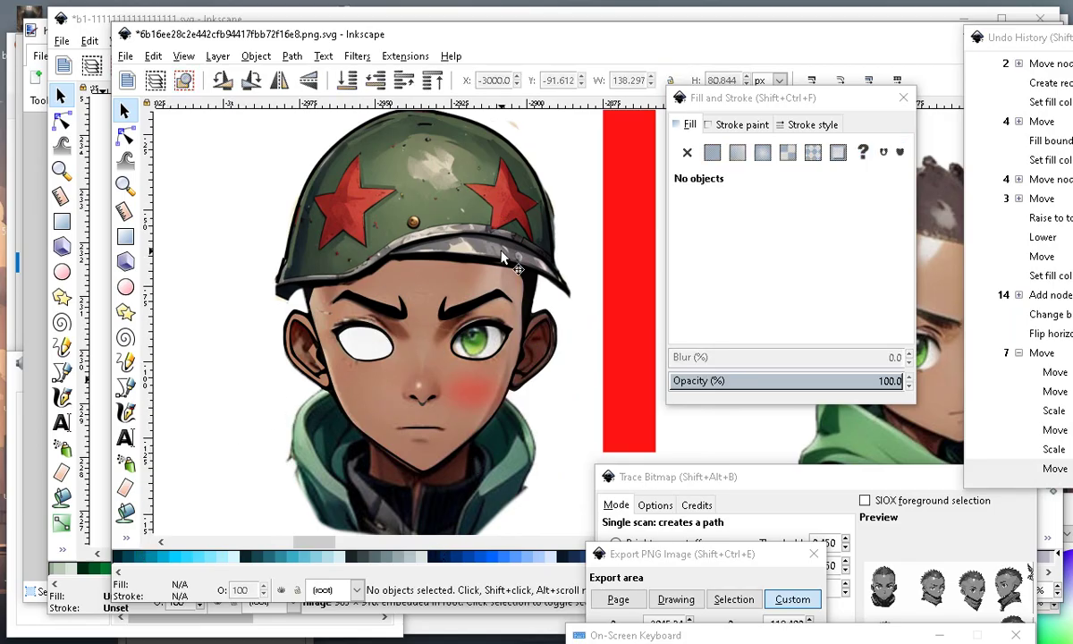
Draw a tall rectangle about 17 by 62 px beside the helmeted head and fill it with translucent dark teal (0b222858).
left_click(125, 236)
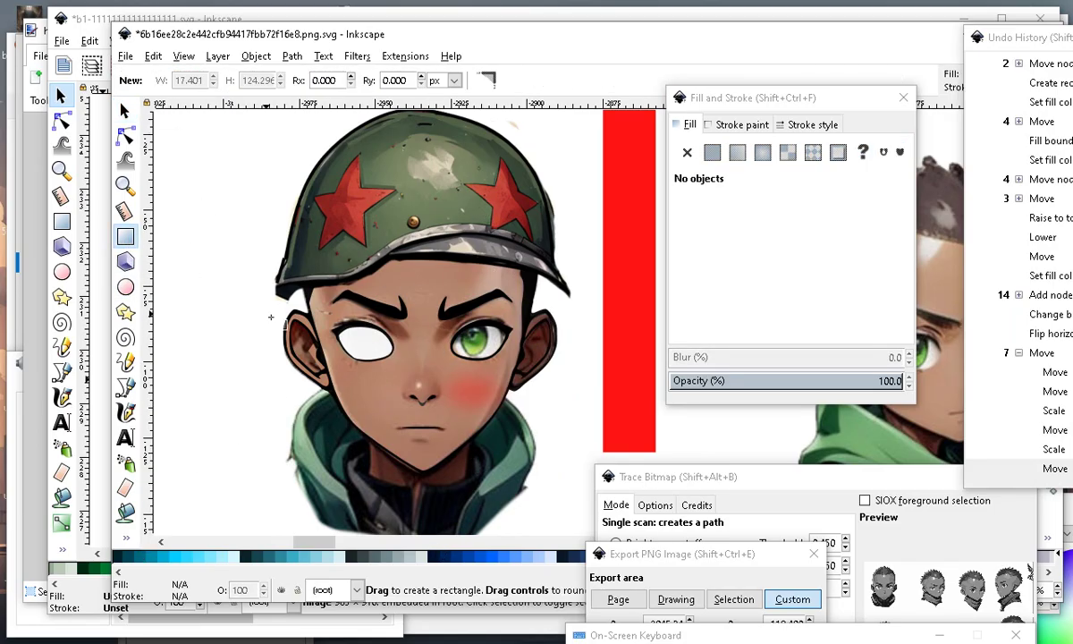
left_click_drag(194, 221, 247, 410)
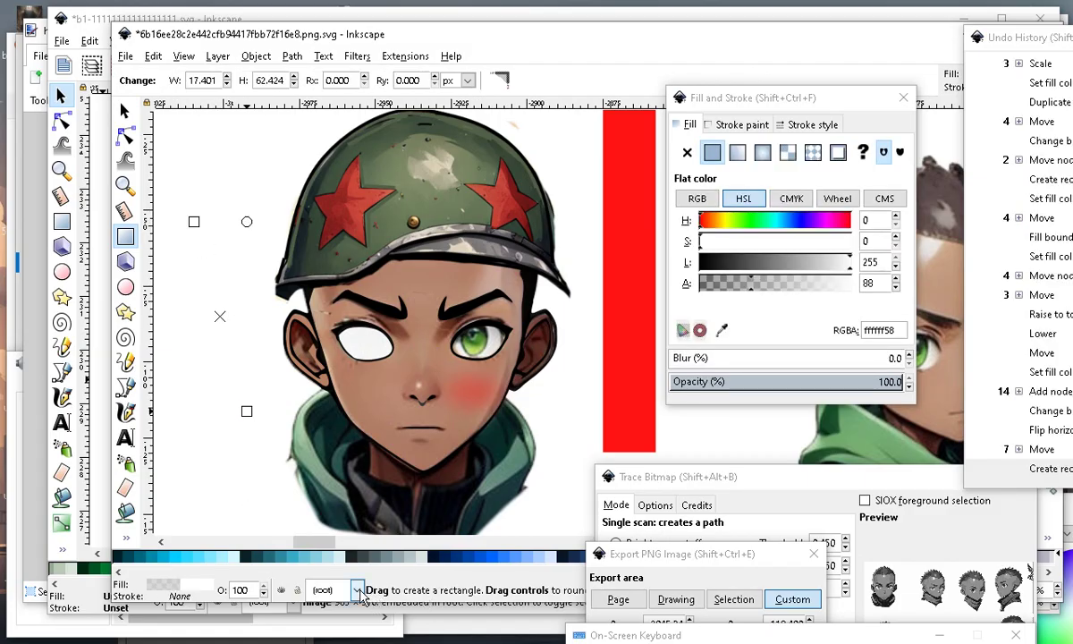
left_click(239, 556)
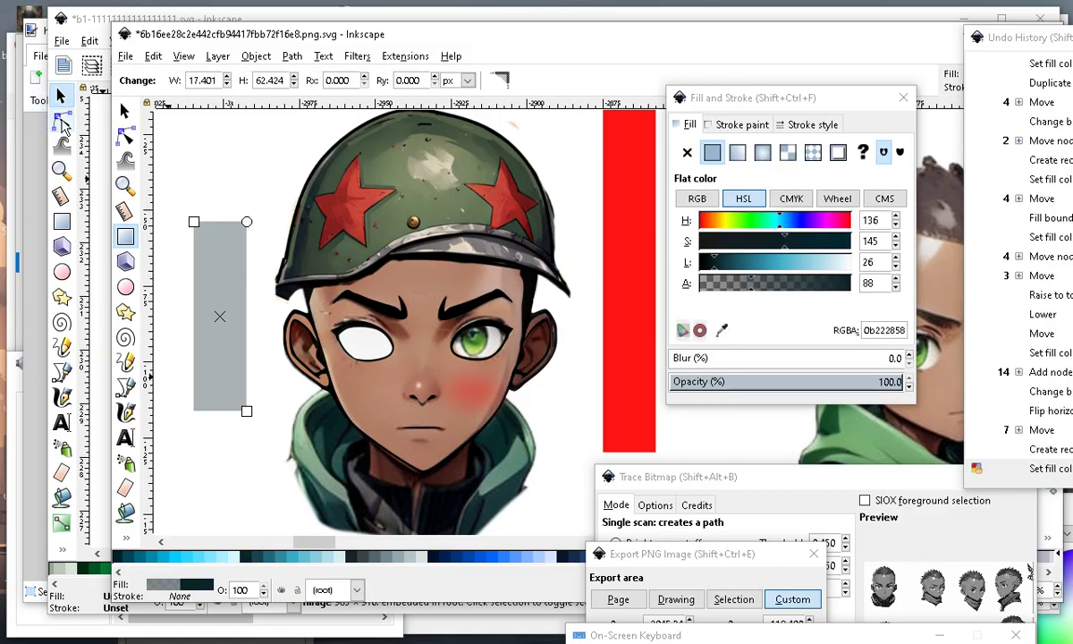
Make the dark teal rectangle fully opaque (0b2228ff) and bucket-fill it to create a matching path.
left_click(130, 109)
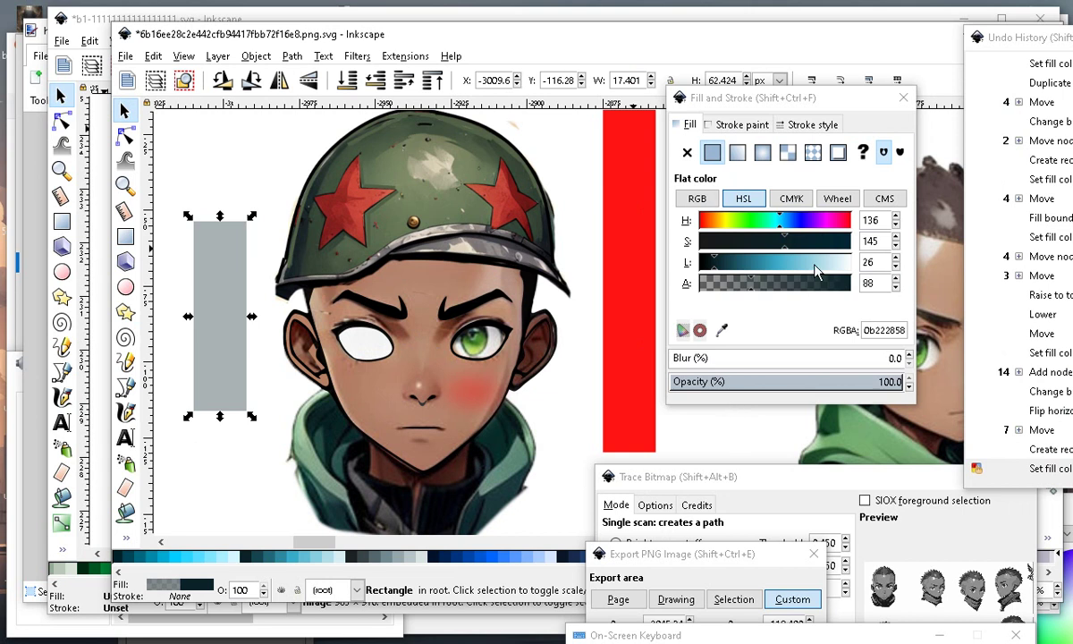
left_click_drag(755, 285, 930, 282)
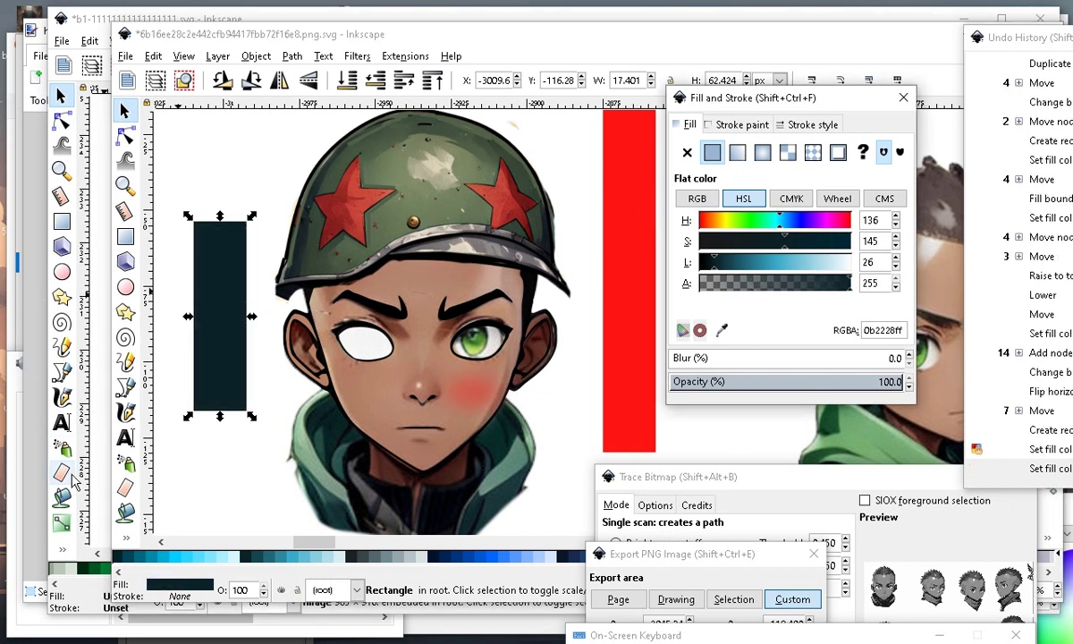
left_click(125, 509)
left_click(219, 246)
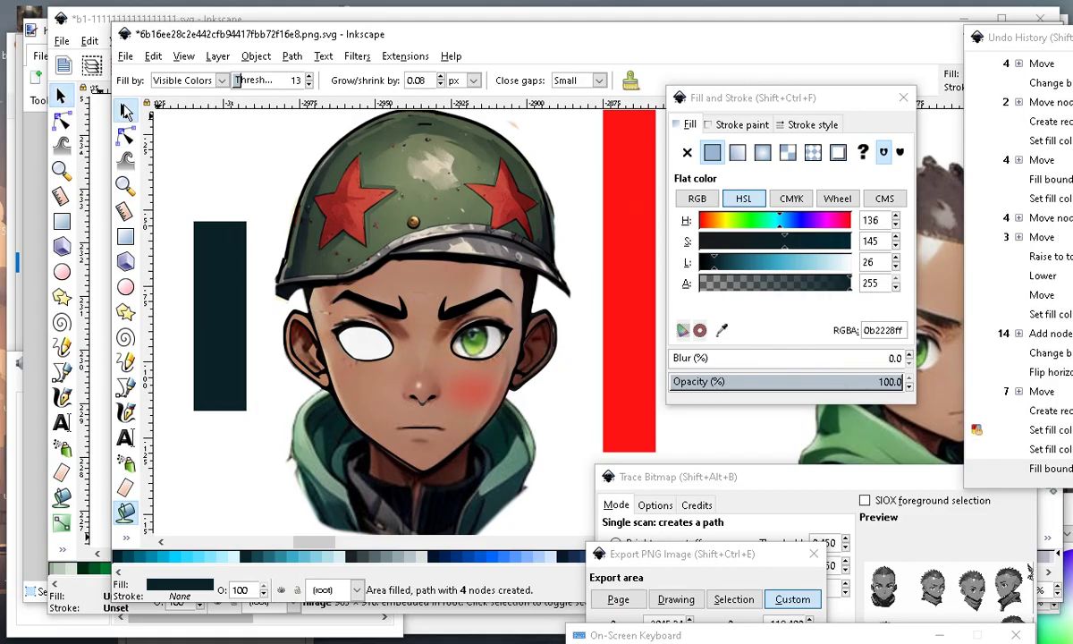
Move the filled path over the helmet and forehead and make its fill translucent (0b222851).
key("s")
left_click_drag(227, 311, 362, 270)
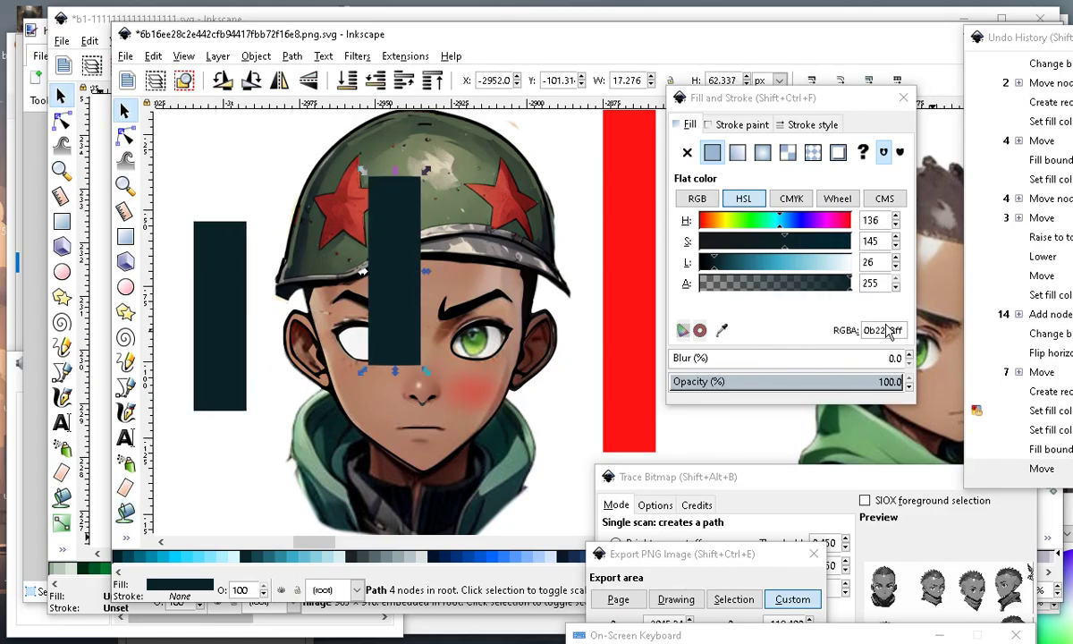
left_click_drag(809, 288, 750, 300)
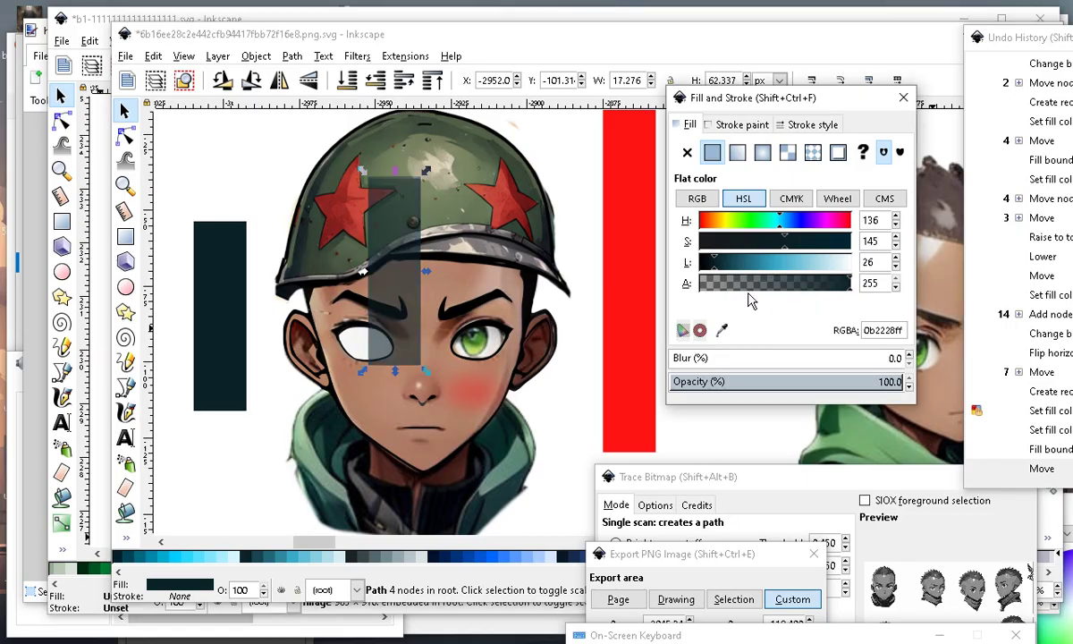
Reposition the shadow path's four corner nodes to form a thin band across the forehead under the helmet brim.
scroll(409, 239, "up", 1)
key("n")
left_click_drag(425, 153, 578, 289)
left_click_drag(425, 418, 424, 286)
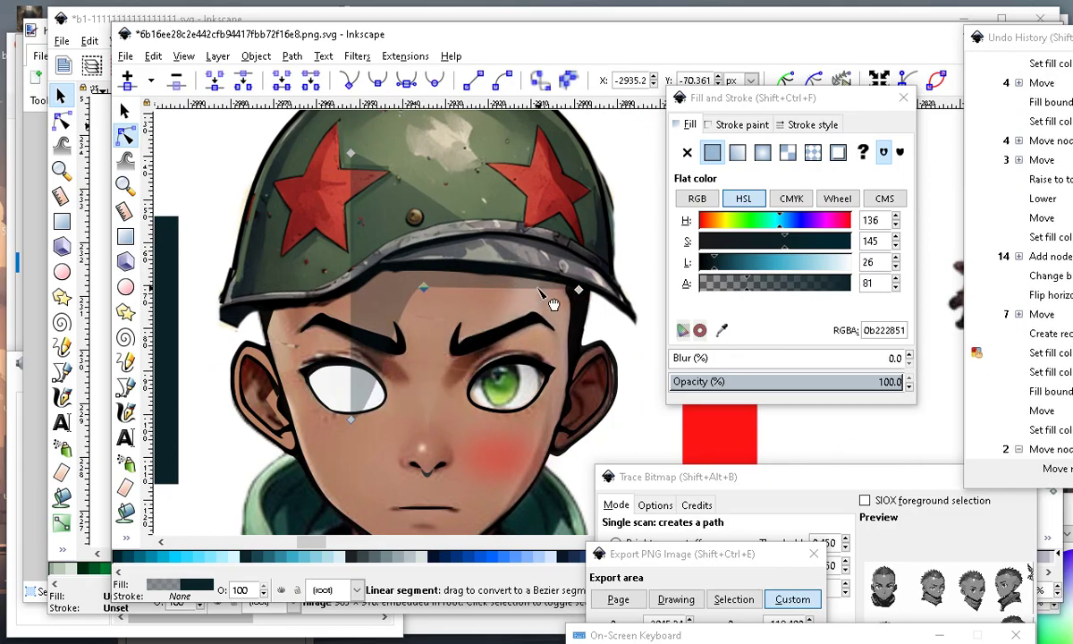
left_click_drag(351, 423, 263, 339)
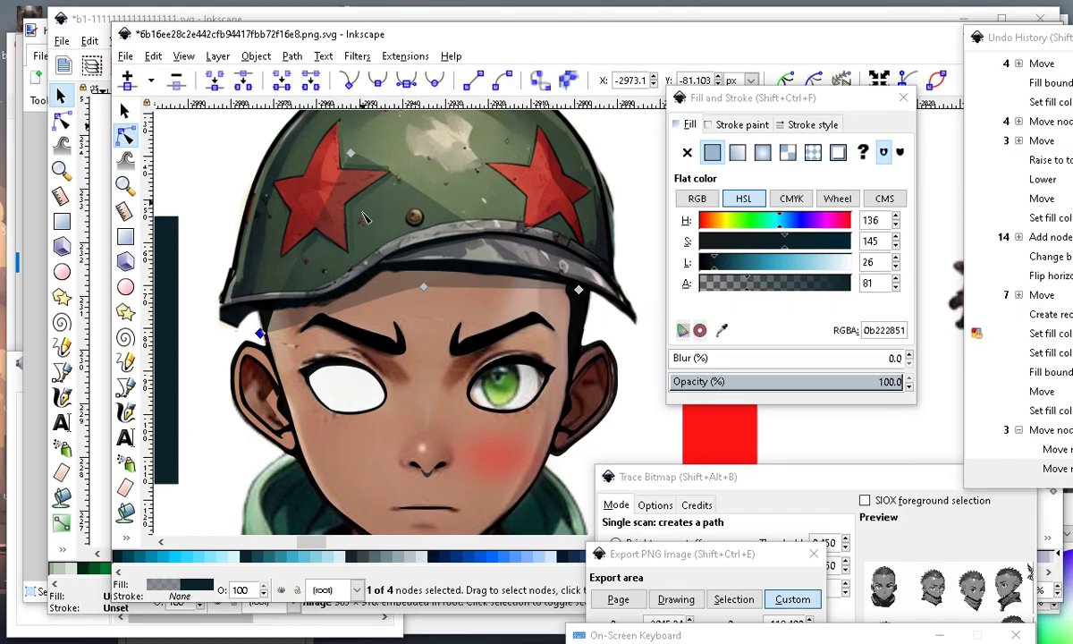
left_click_drag(351, 154, 393, 259)
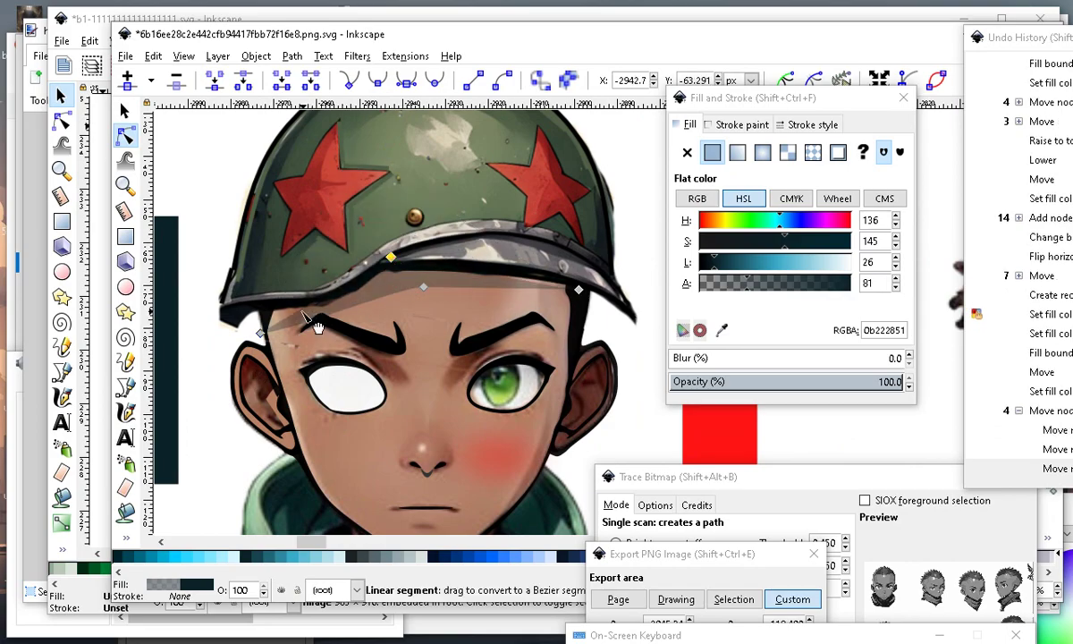
Add a node on the forehead shadow near the blank-eye temple, move it to the hairline, and adjust the lower edge's curve.
double_click(291, 317)
left_click_drag(291, 316, 266, 311)
scroll(422, 380, "up", 1)
scroll(366, 238, "down", 2)
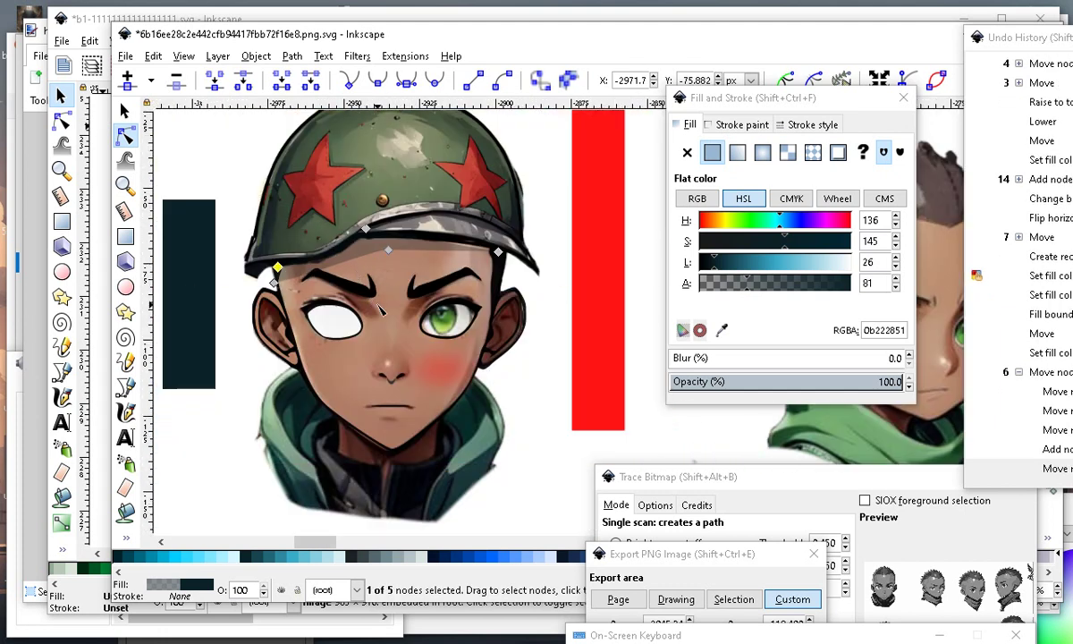
scroll(429, 210, "up", 1)
left_click(447, 267)
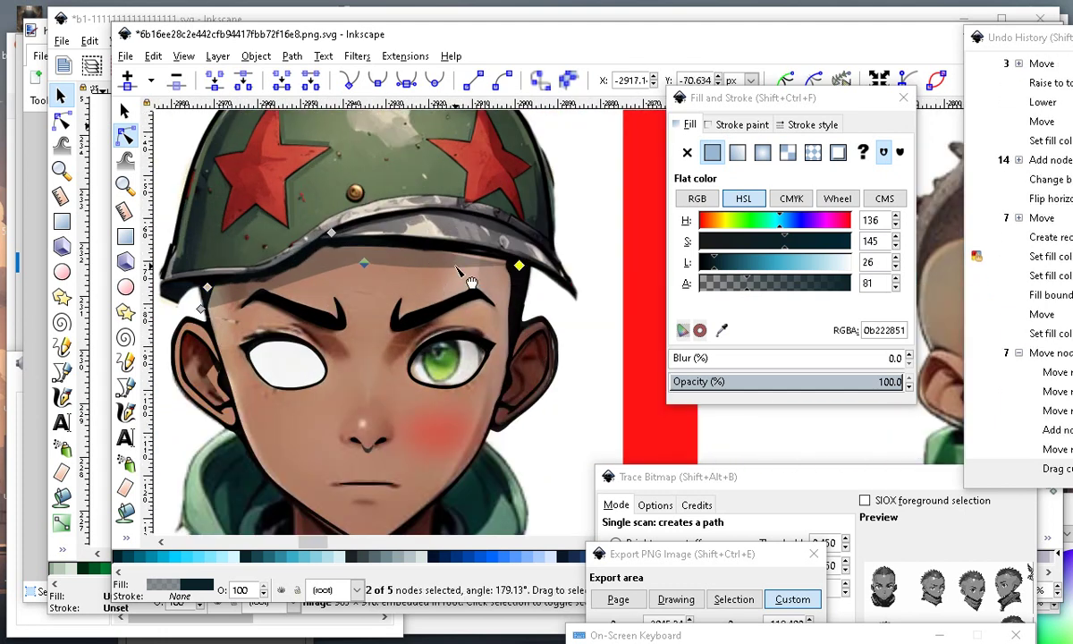
Add nodes to the forehead shadow on the green-eye side and shape it to follow the brim and temple.
double_click(455, 268)
left_click_drag(454, 268, 532, 266)
double_click(474, 258)
left_click(452, 277)
double_click(445, 282)
left_click_drag(445, 281, 448, 268)
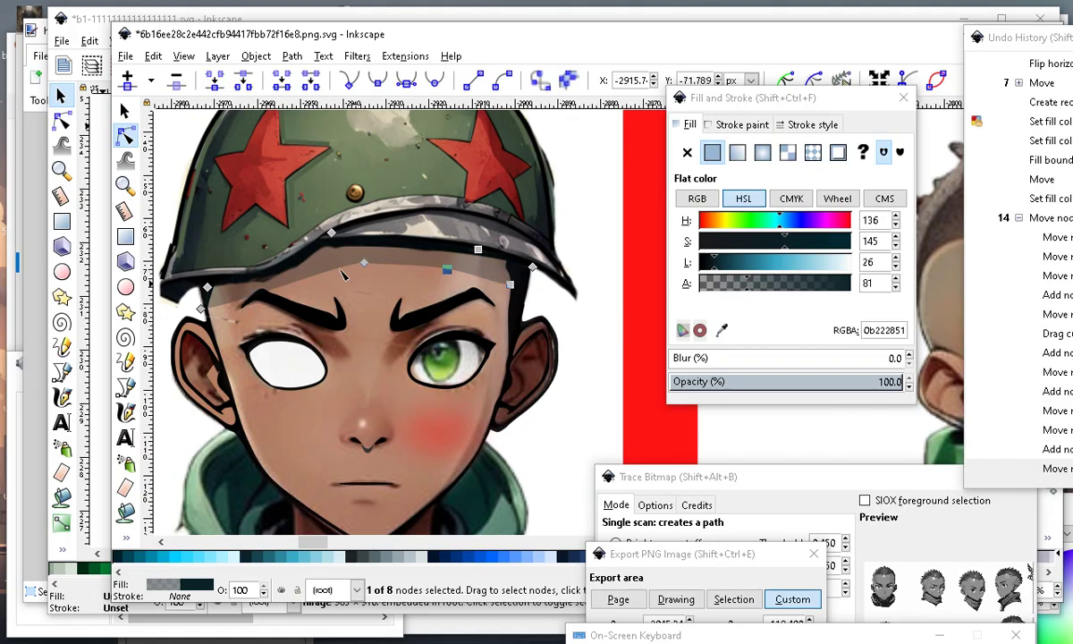
Examine the forehead shadow under the helmet, both close up and with the whole portrait in view.
scroll(234, 246, "down", 1)
scroll(213, 288, "up", 1)
scroll(382, 229, "down", 1)
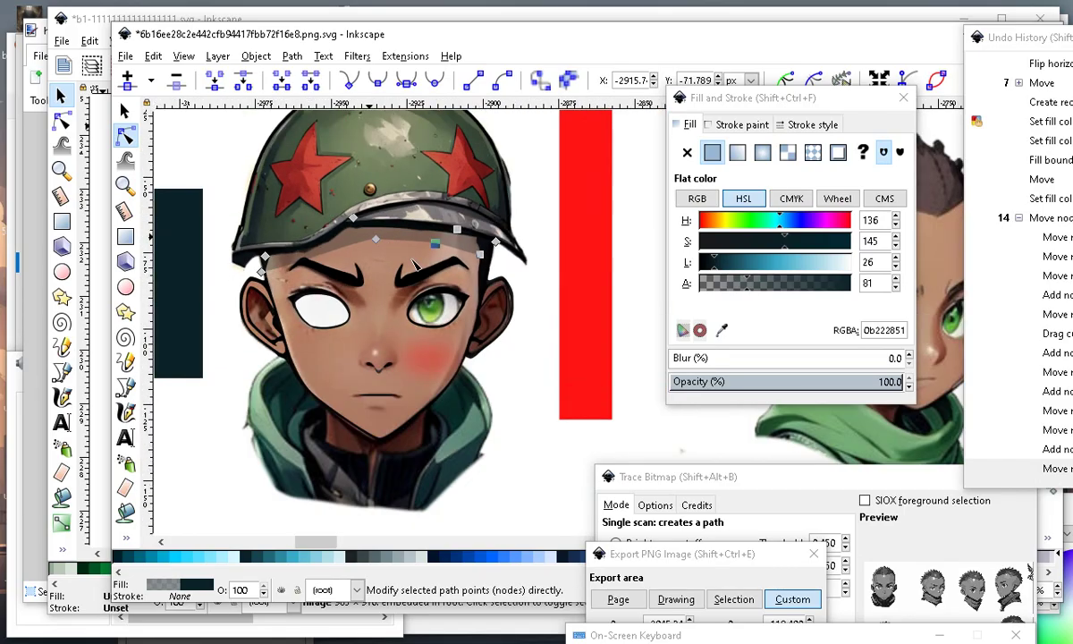
left_click(519, 389)
left_click(518, 388)
scroll(312, 272, "up", 1)
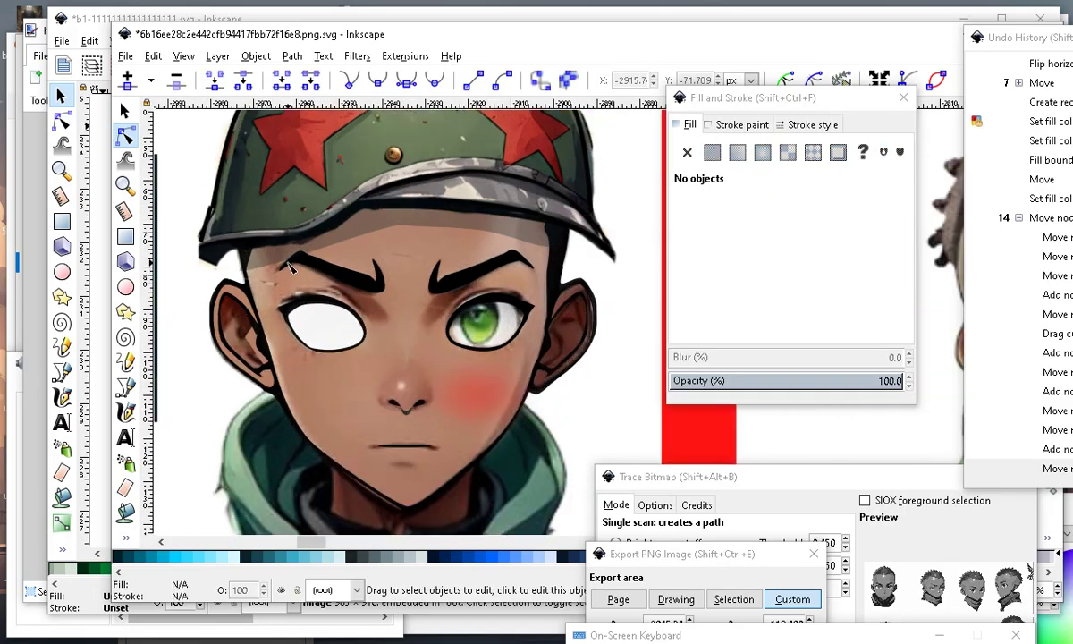
scroll(291, 276, "down", 1)
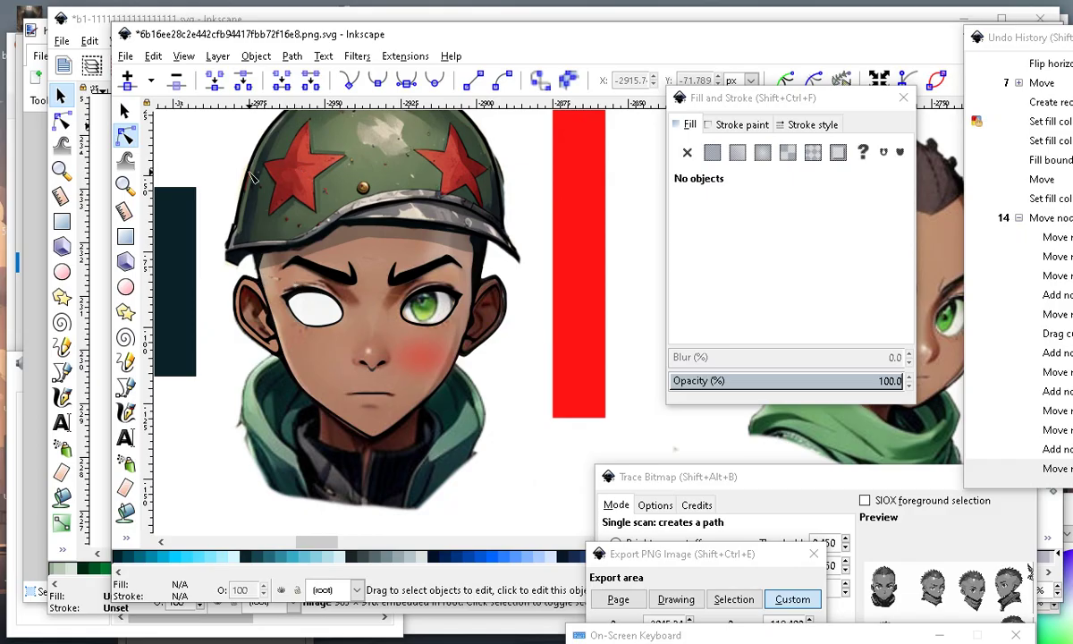
scroll(251, 176, "up", 1)
scroll(438, 282, "down", 2)
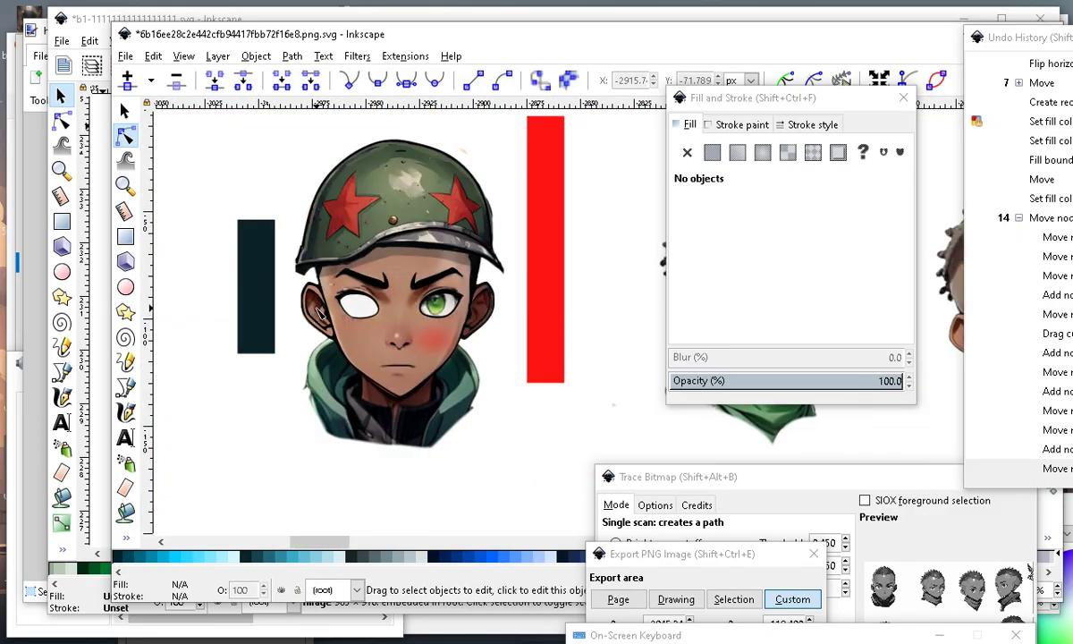
scroll(319, 312, "up", 2)
scroll(278, 304, "down", 1)
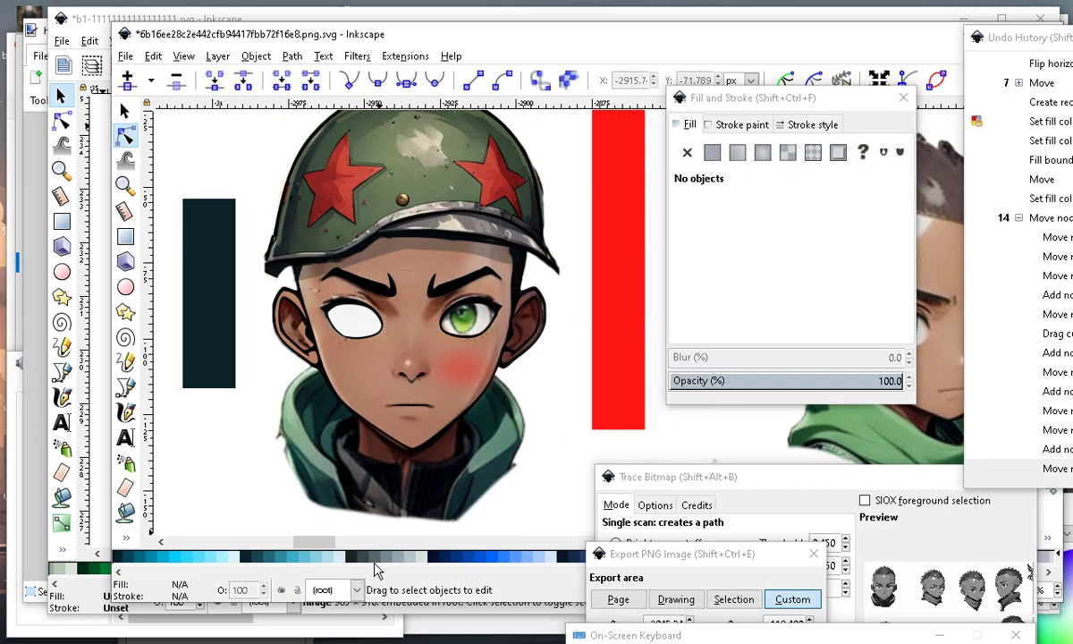
scroll(288, 279, "up", 1)
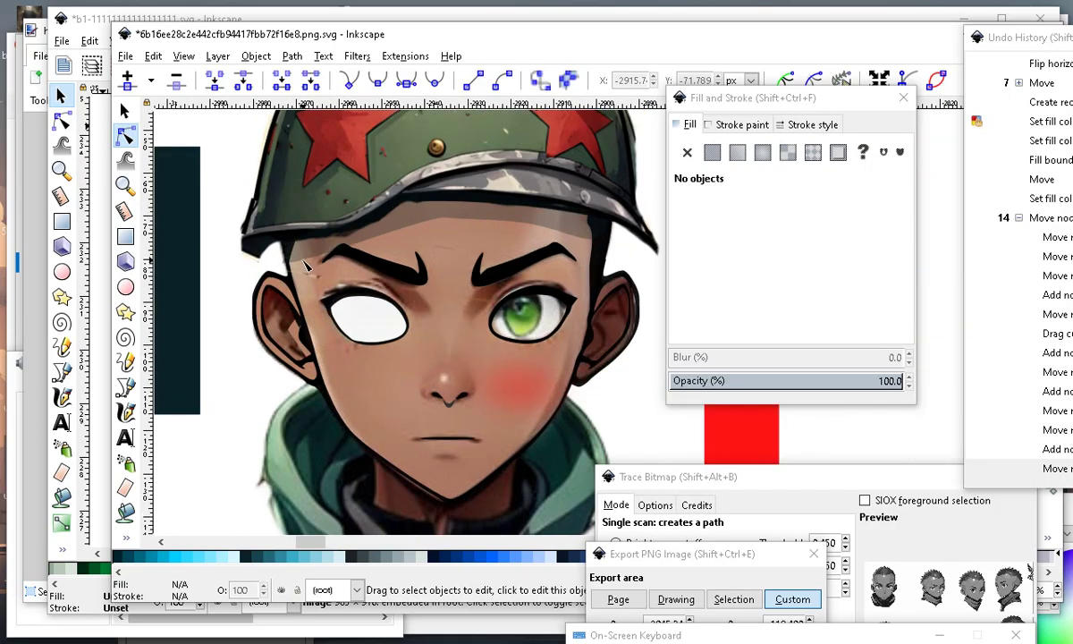
scroll(304, 265, "down", 1)
scroll(330, 263, "up", 2)
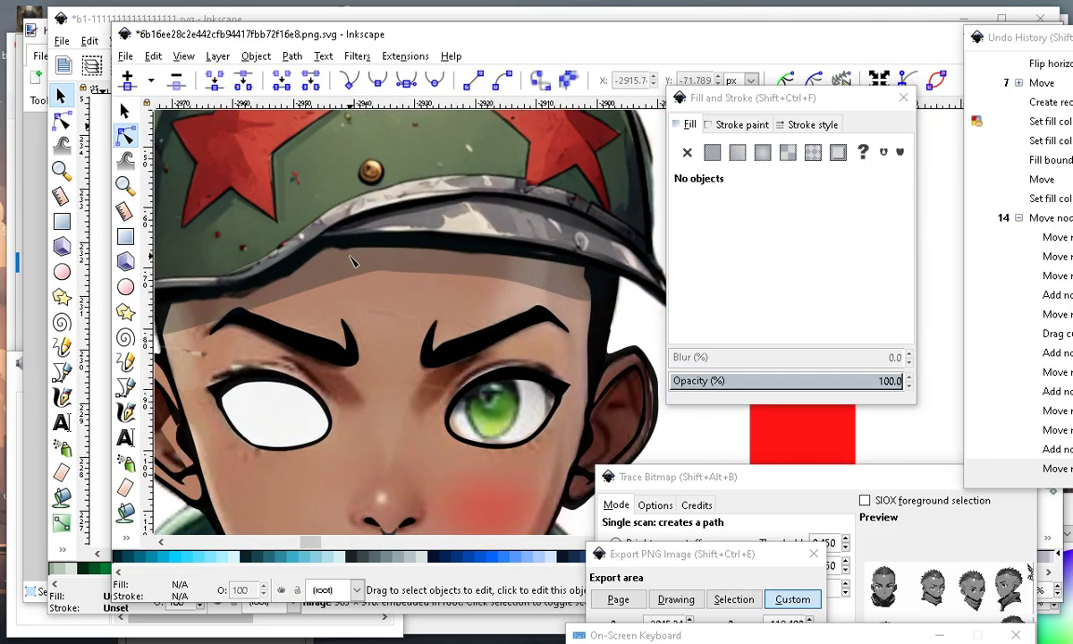
Darken the forehead shadow by setting its fill alpha to 99 (0b222863), and deselect it.
left_click(351, 260)
scroll(352, 260, "down", 2)
scroll(199, 157, "up", 1)
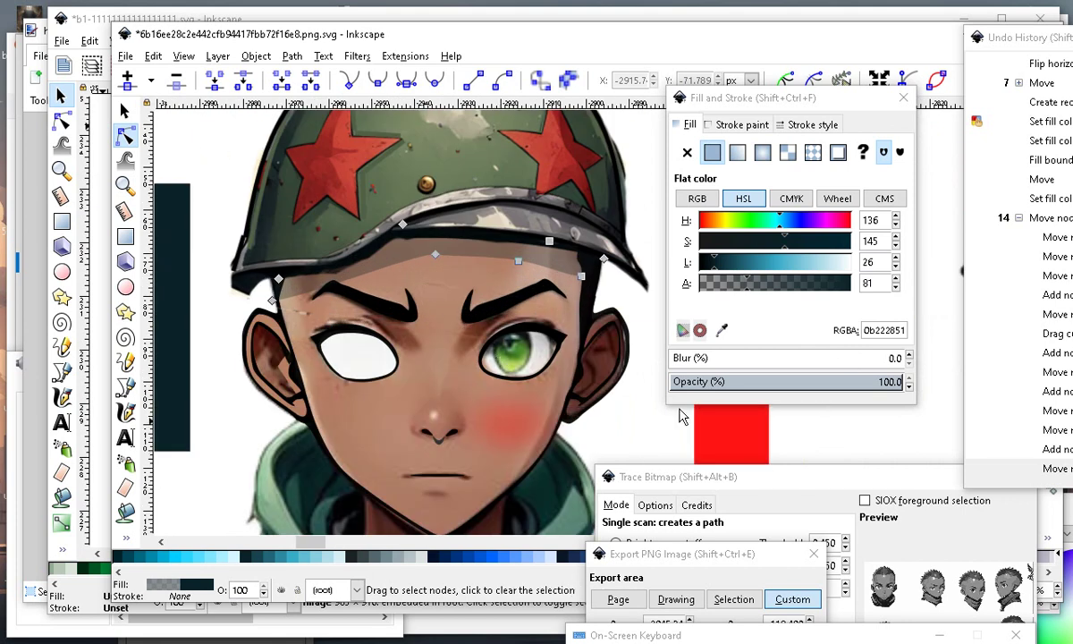
left_click(791, 282)
left_click(782, 282)
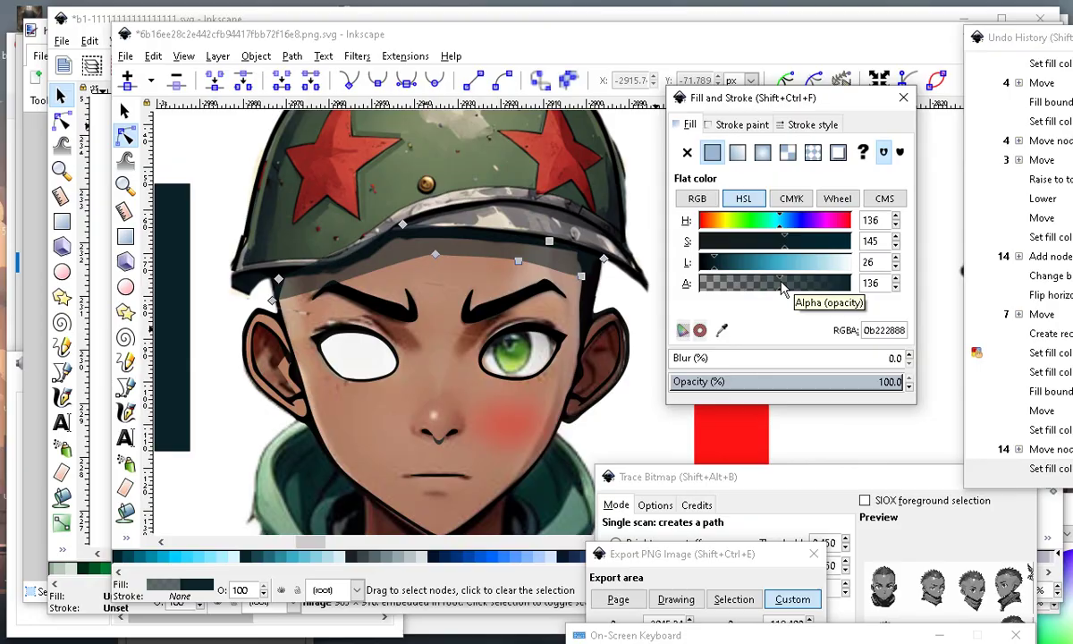
left_click(763, 283)
left_click(771, 288)
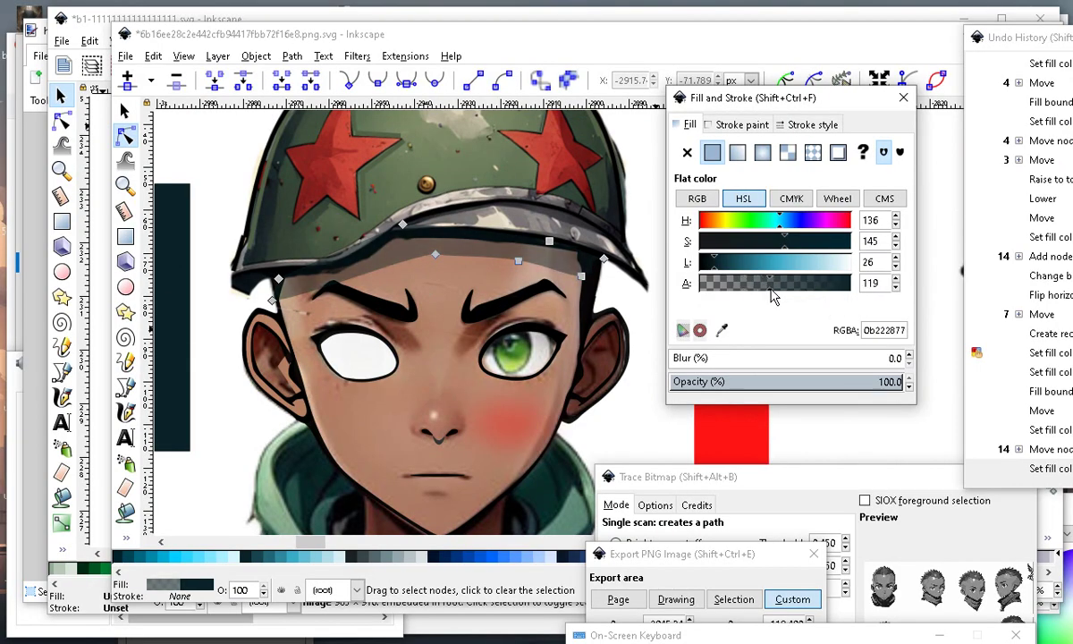
mouse_move(765, 295)
left_mouse_down()
mouse_move(753, 297)
mouse_move(769, 298)
left_mouse_up()
scroll(500, 276, "down", 2)
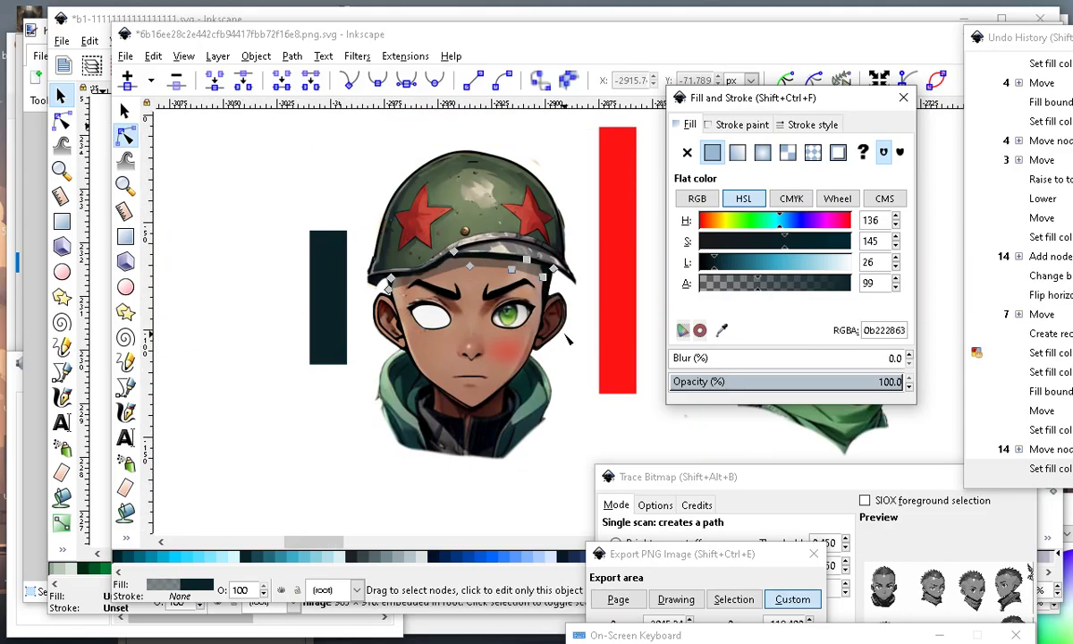
left_click(564, 357)
Draw a narrow translucent shadow rectangle about 9.6 by 76 px down the middle of the face.
scroll(494, 251, "up", 1)
scroll(389, 313, "up", 2)
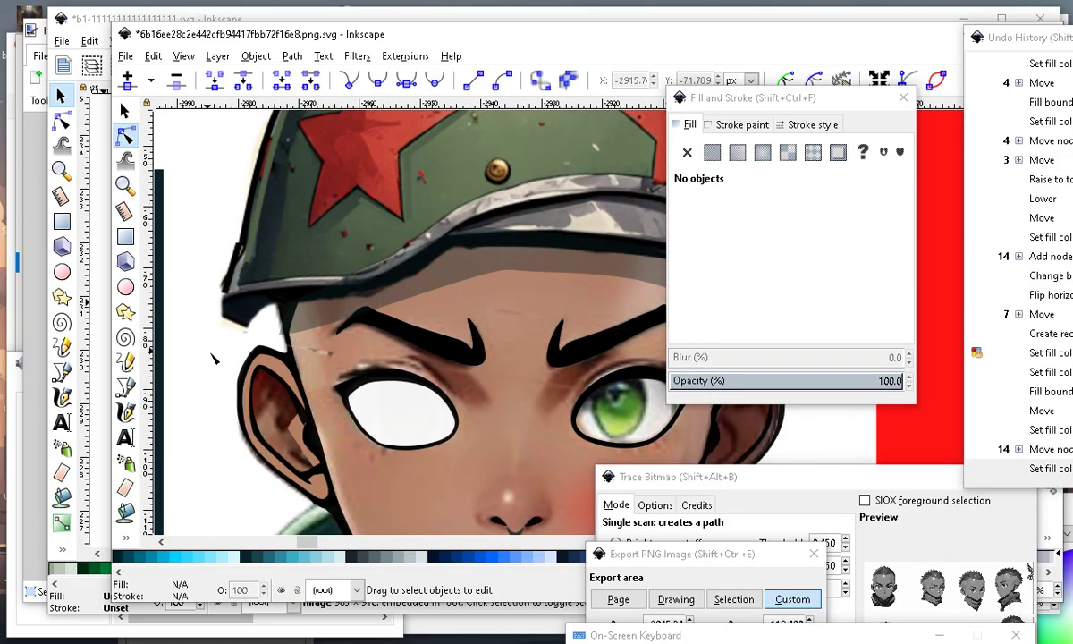
scroll(427, 383, "down", 4)
scroll(374, 409, "up", 2)
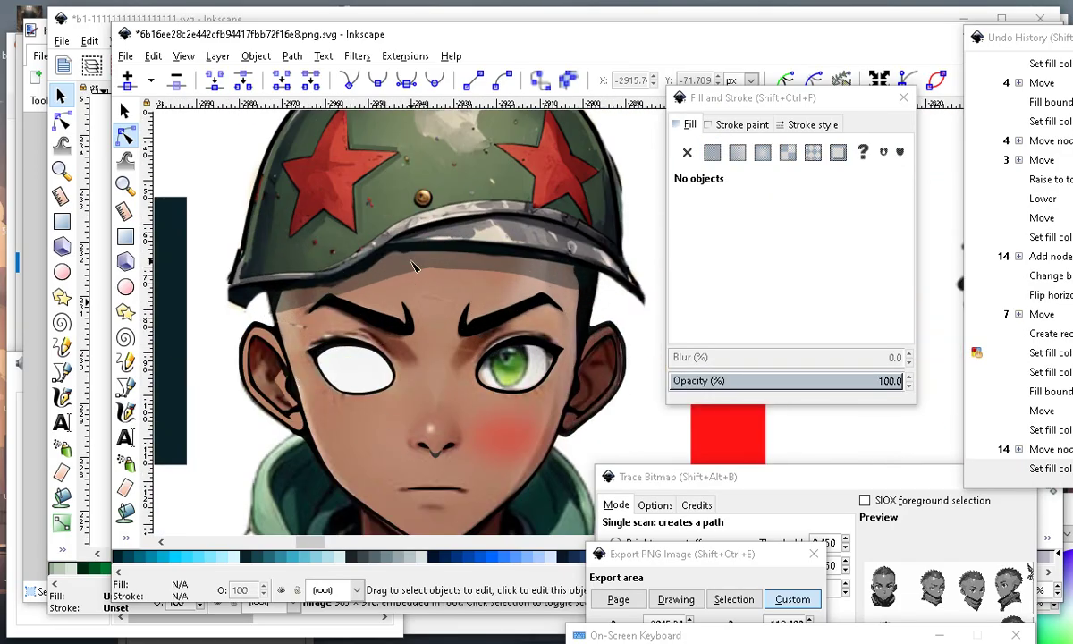
scroll(402, 273, "down", 2)
scroll(420, 397, "up", 2)
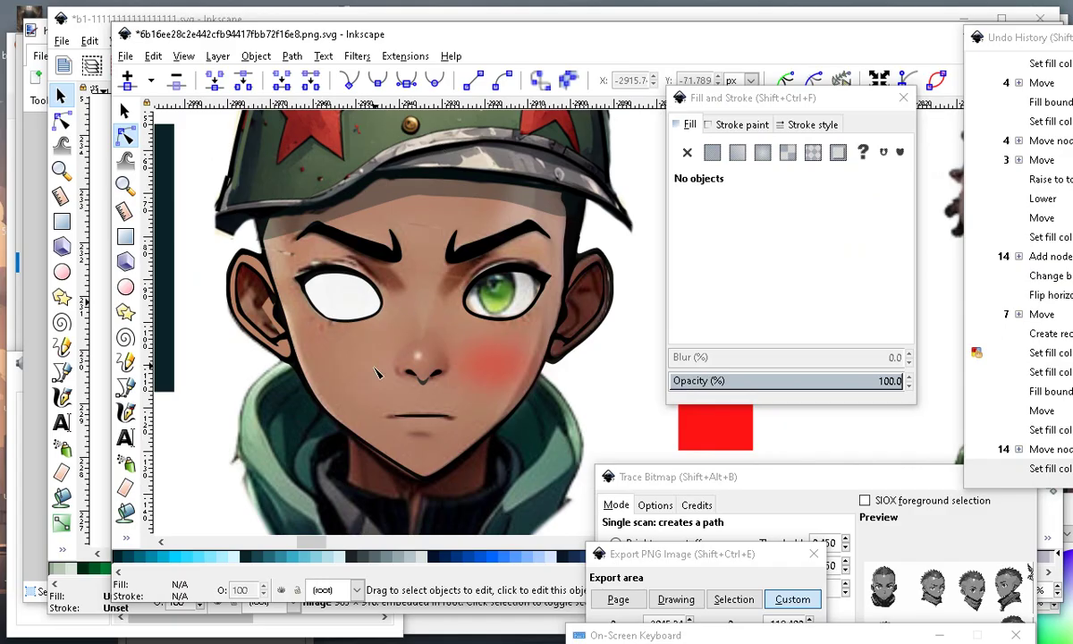
left_click(126, 238)
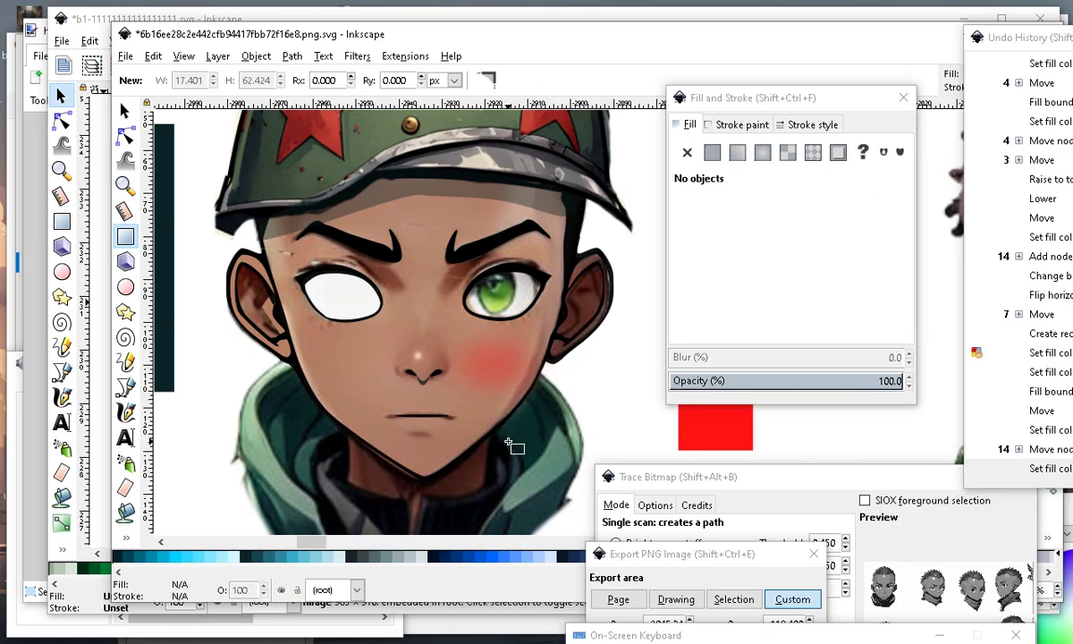
mouse_move(3, 90)
mouse_move(451, 145)
left_mouse_down()
mouse_move(441, 434)
mouse_move(409, 470)
left_mouse_up()
scroll(413, 318, "down", 1)
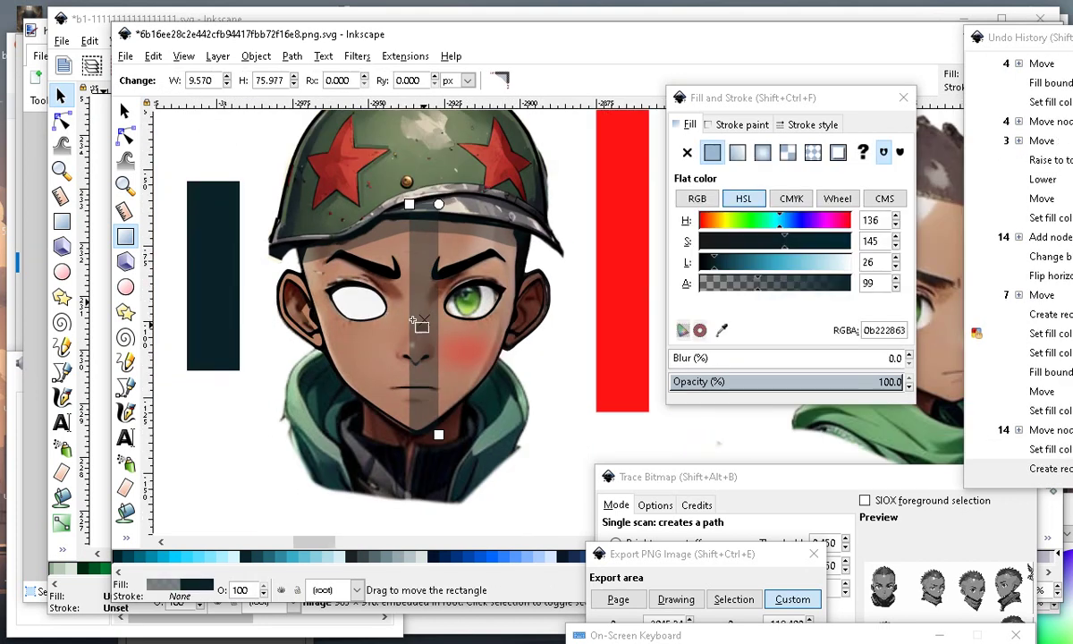
scroll(496, 356, "up", 1)
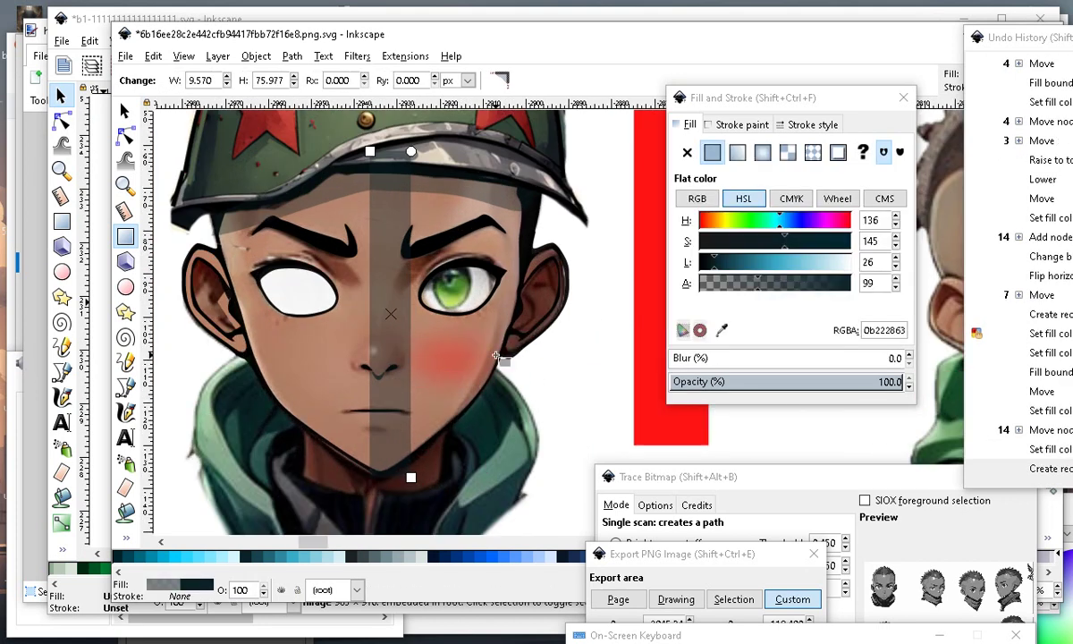
Move the narrow shadow rectangle beside the green-eye ear and move the red cheek blush off the face to the dark teal rectangle.
left_click(125, 158)
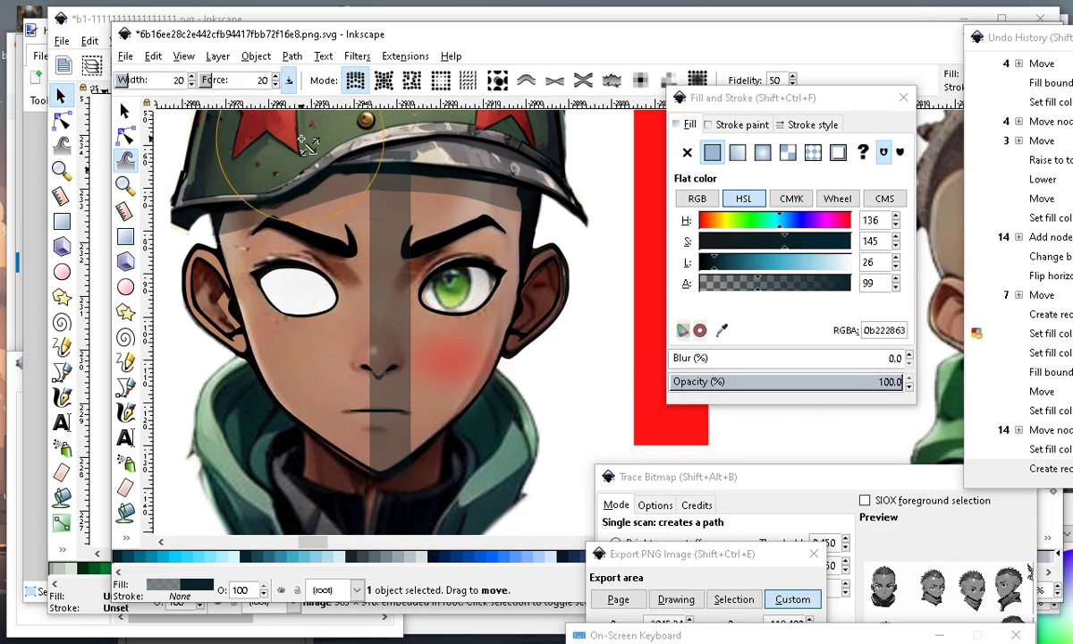
left_click(125, 109)
left_click_drag(354, 246, 521, 455)
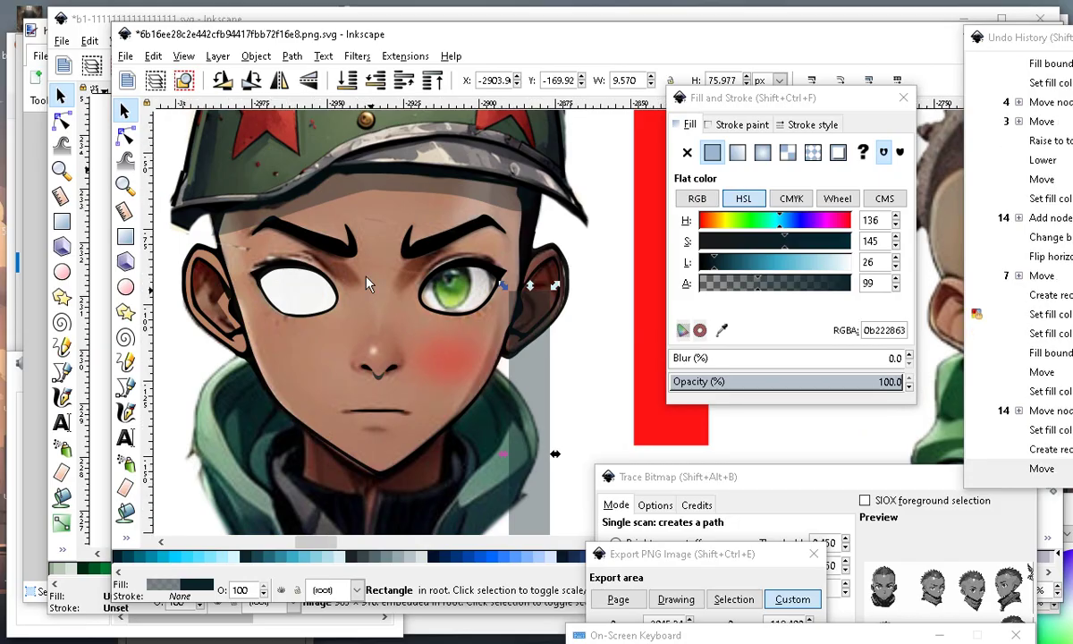
scroll(601, 259, "down", 2)
scroll(572, 328, "up", 2)
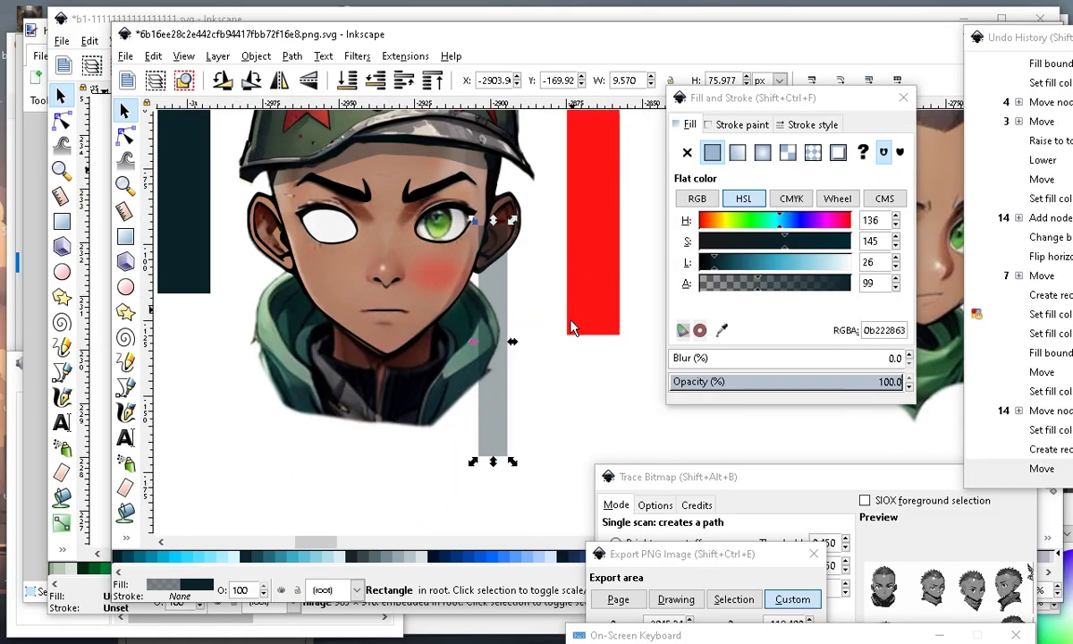
left_click_drag(449, 271, 380, 300)
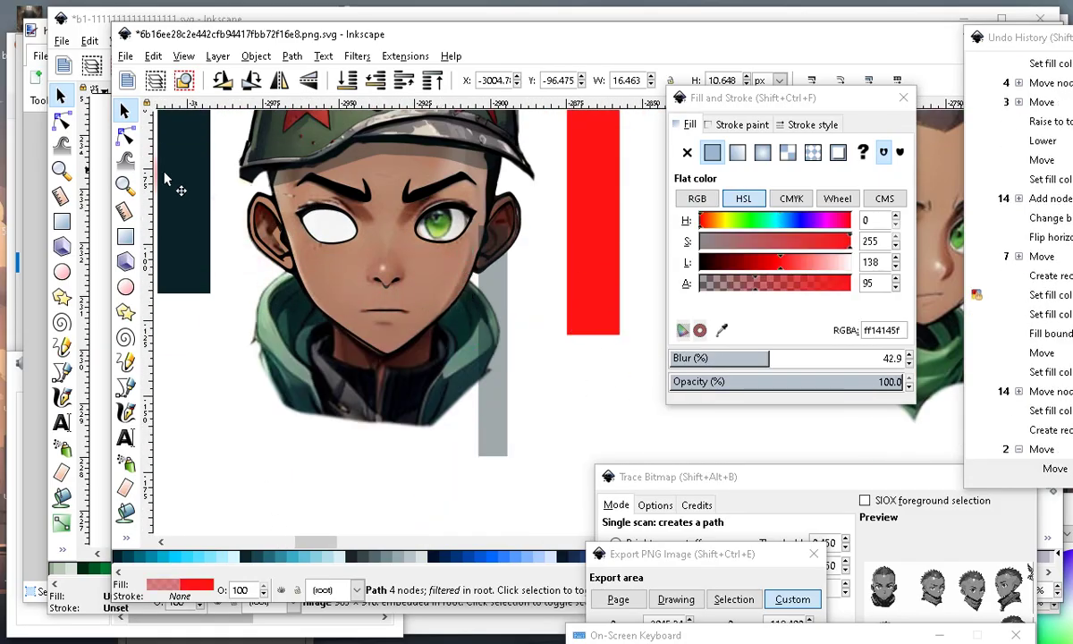
left_click_drag(164, 172, 164, 140)
Move the narrow shadow rectangle to the blank-eye side of the face and rotate it diagonally along the cheek and jaw.
left_click_drag(513, 416, 288, 368)
left_click(288, 369)
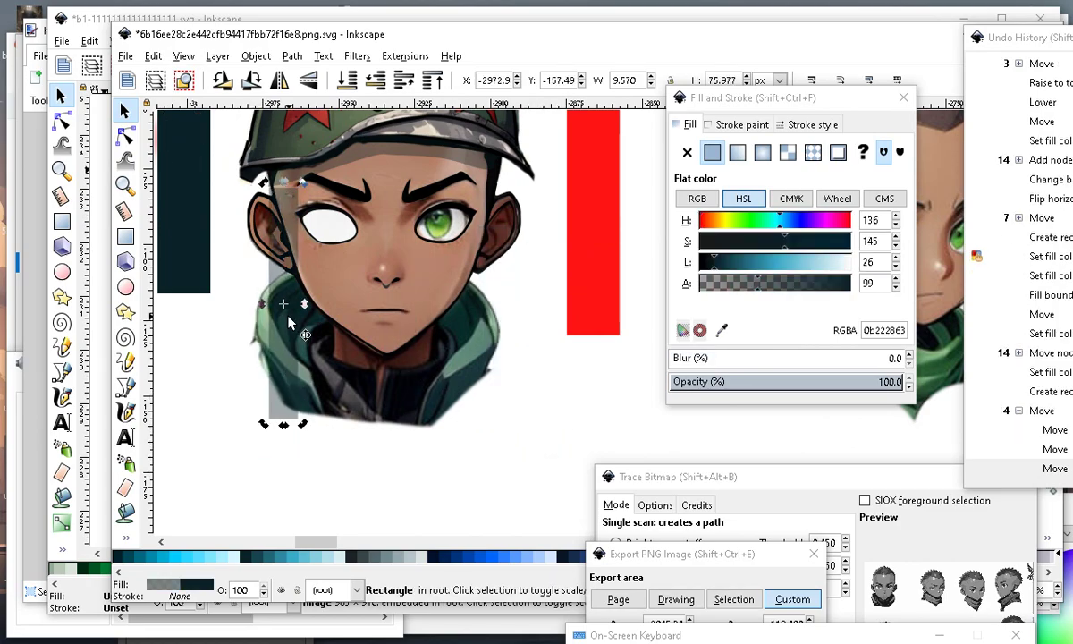
left_click_drag(294, 425, 333, 420)
left_click_drag(264, 258, 290, 220)
scroll(331, 241, "up", 1)
scroll(370, 268, "down", 1)
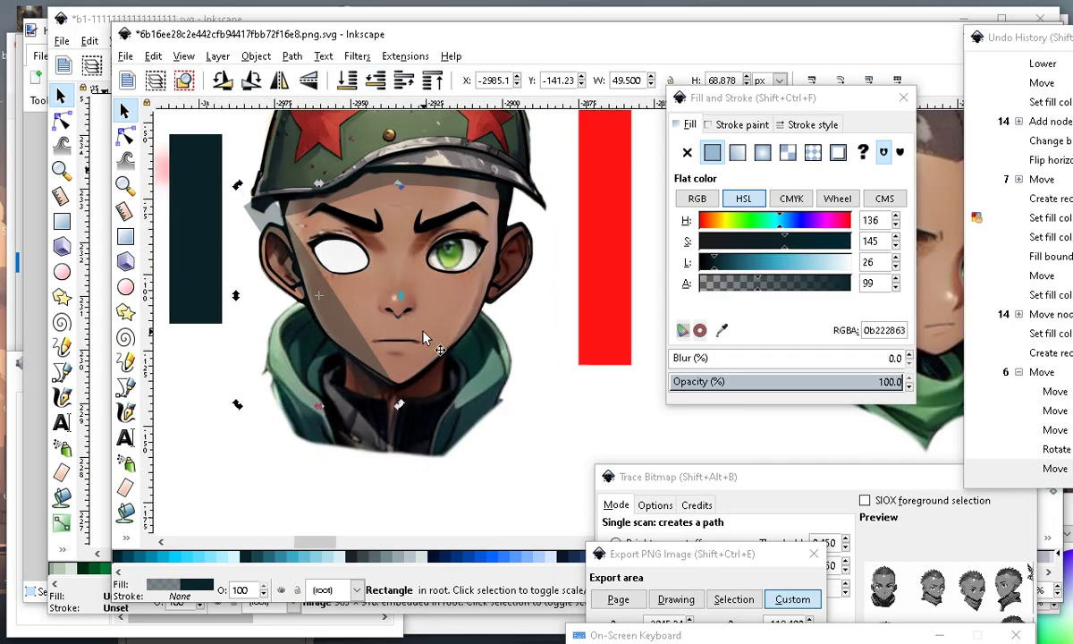
scroll(423, 332, "down", 1)
left_click(536, 409)
scroll(436, 316, "up", 1)
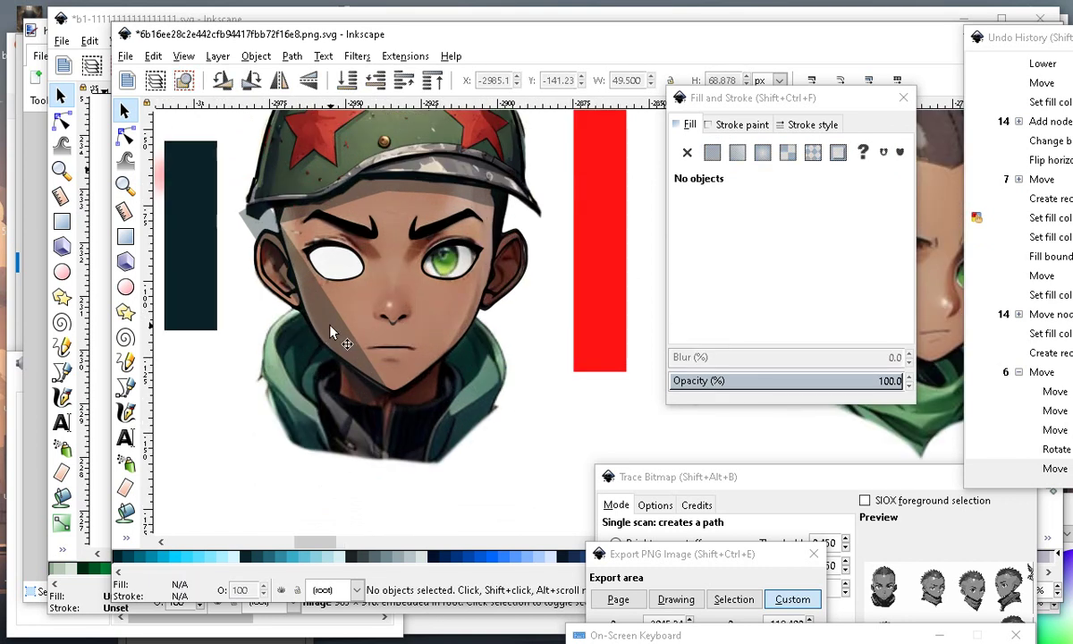
Blur the diagonal cheek-and-jaw shadow to 6.1% and shift it slightly up along the blank-eye side of the face.
left_click(308, 303)
scroll(429, 327, "up", 1)
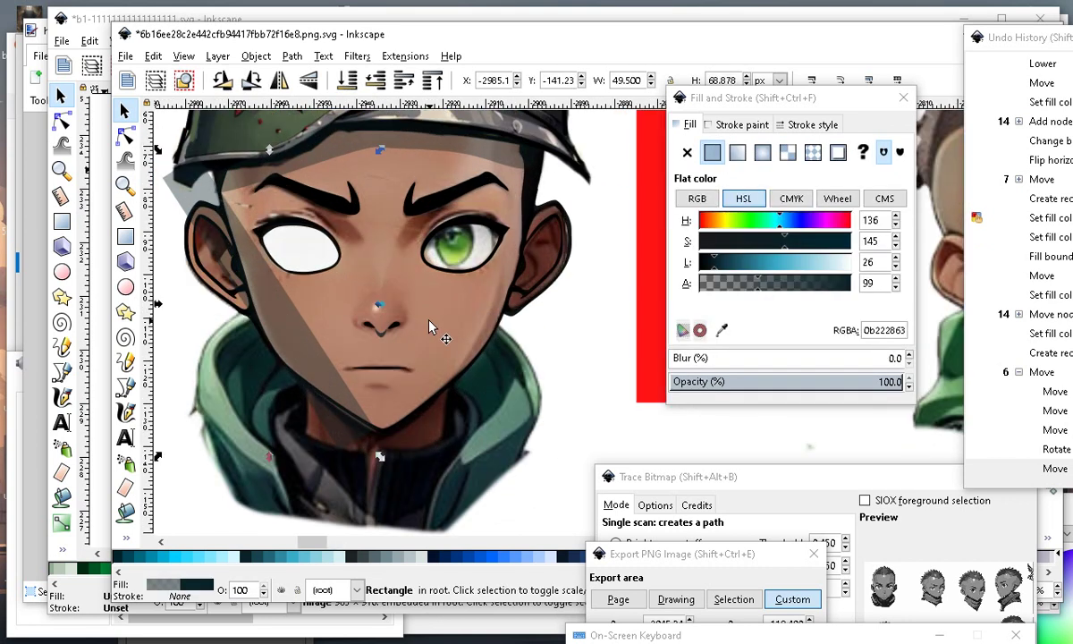
left_click(684, 358)
scroll(346, 340, "up", 2)
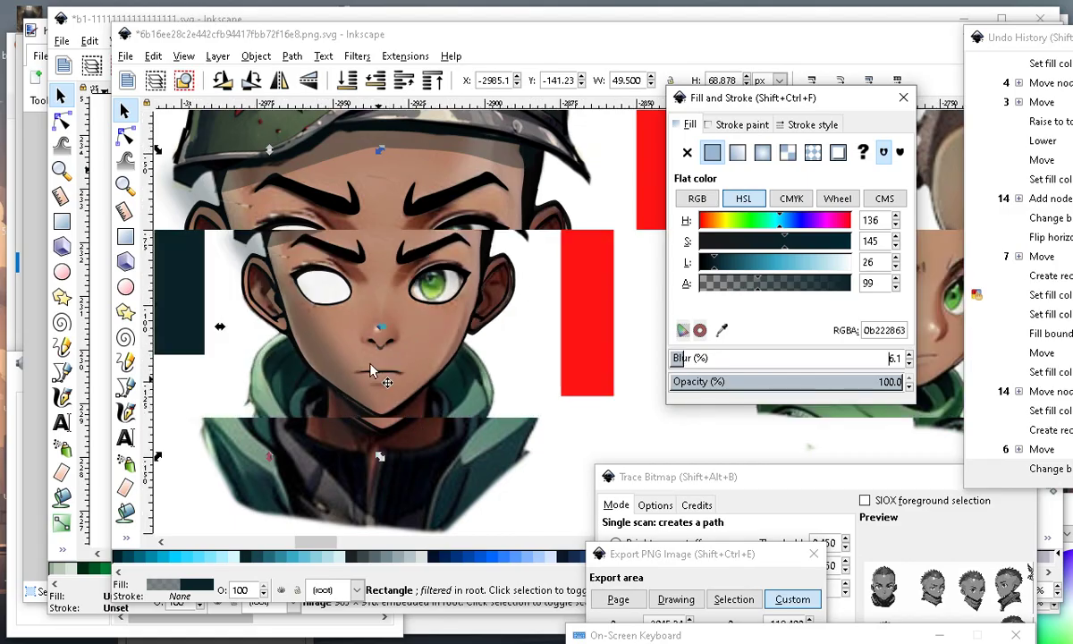
scroll(373, 317, "down", 2)
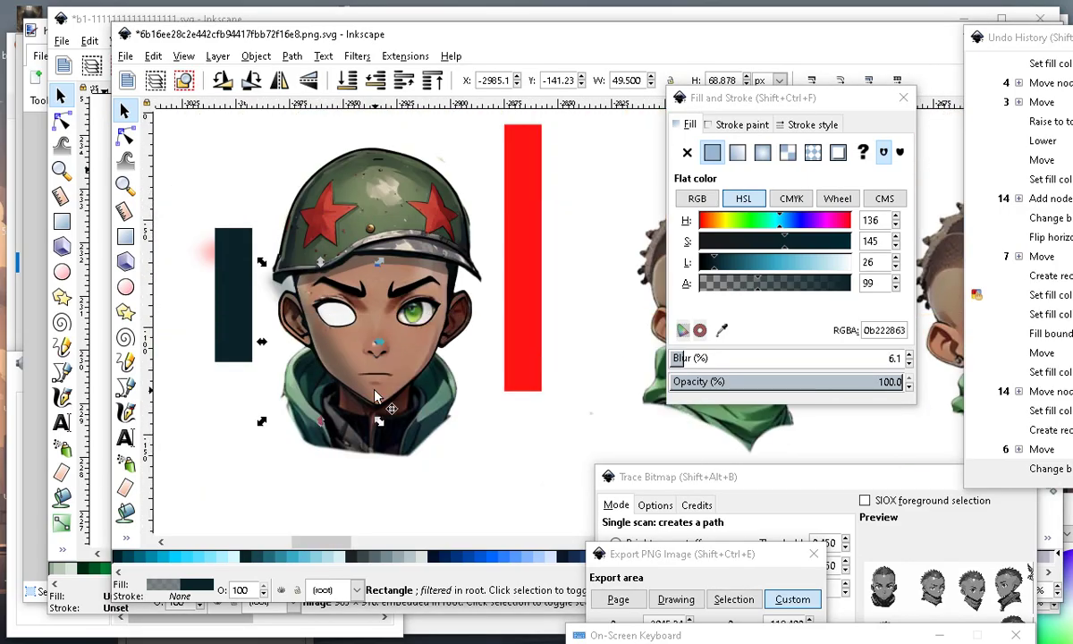
scroll(304, 329, "up", 2)
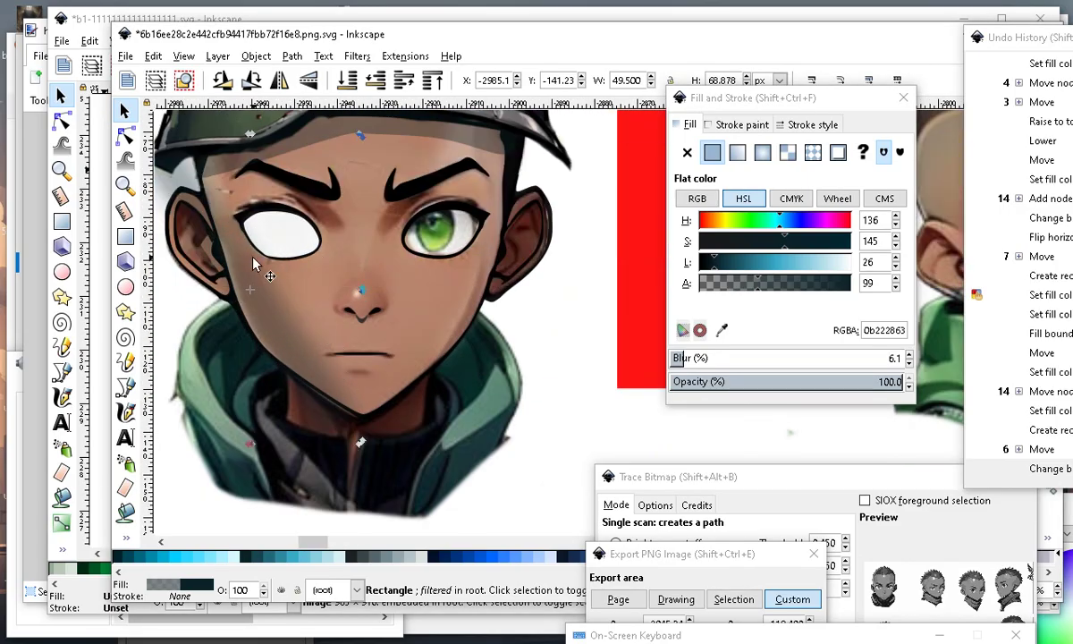
mouse_move(262, 340)
left_mouse_down()
mouse_move(170, 393)
mouse_move(240, 330)
mouse_move(269, 319)
mouse_move(276, 334)
mouse_move(271, 302)
mouse_move(272, 326)
mouse_move(261, 325)
mouse_move(277, 322)
mouse_move(266, 312)
left_mouse_up()
scroll(367, 313, "down", 2)
left_click(506, 389)
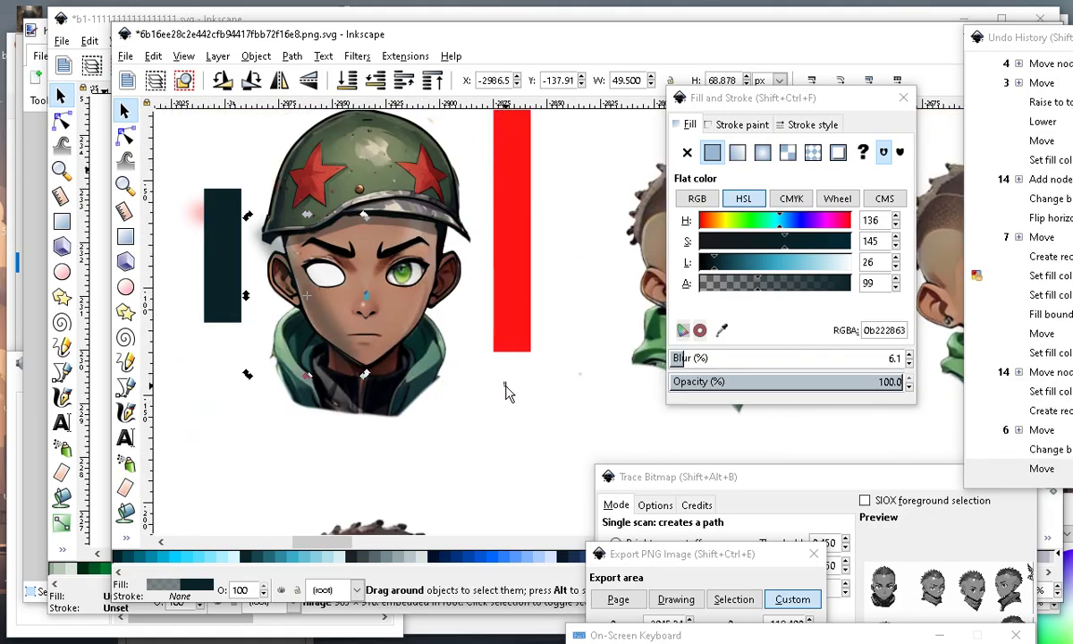
Move the loose red blush onto the cheek under the green eye and stretch it to about 19.2 px high.
left_click(198, 215)
left_click_drag(207, 213, 403, 299)
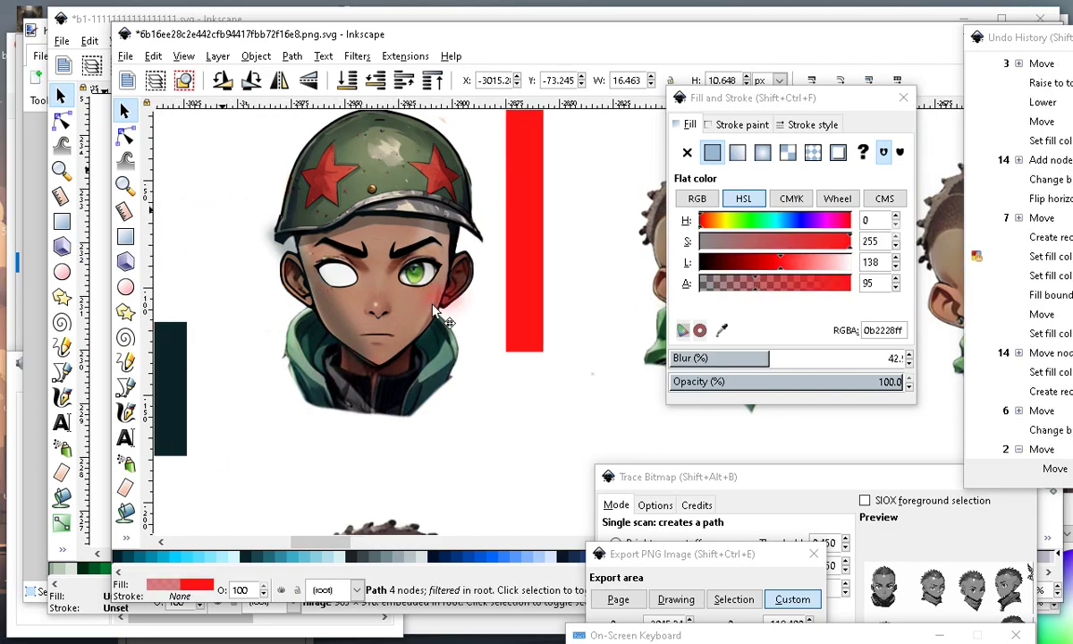
scroll(492, 268, "up", 4)
scroll(490, 219, "down", 2)
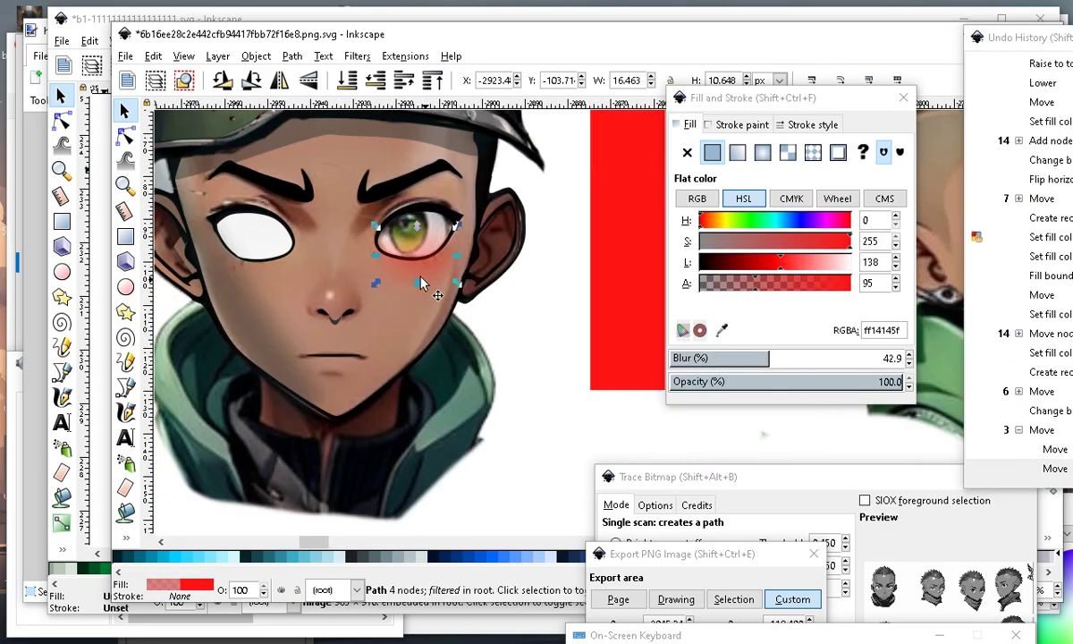
left_click_drag(416, 284, 417, 319)
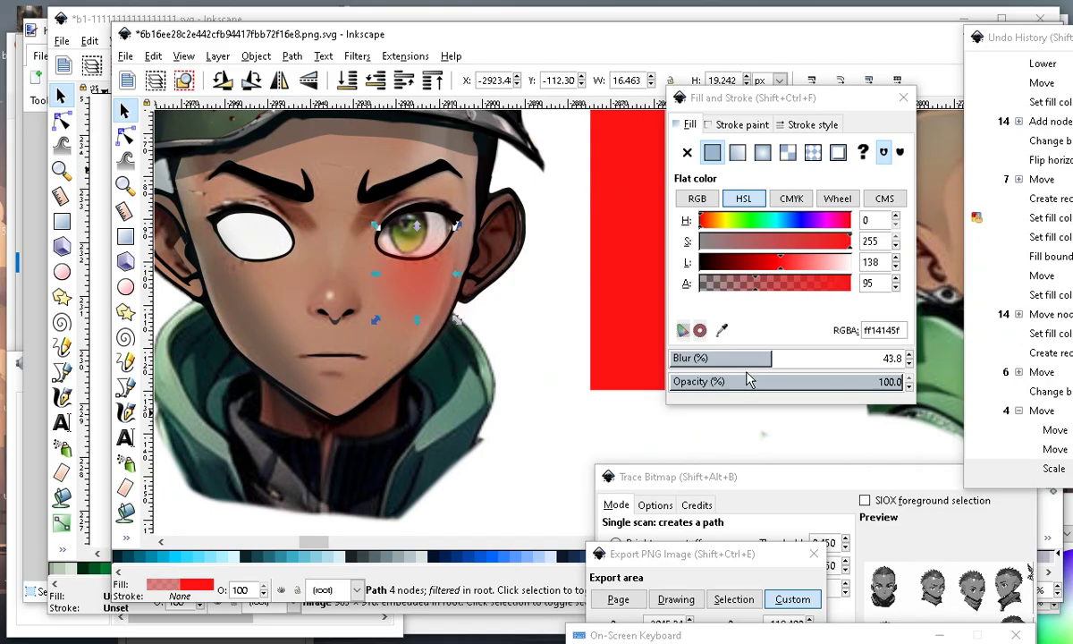
Strengthen the red blush by setting its fill alpha to 234 (ff1414ea), and shift it up over the green eye.
left_click_drag(780, 284, 838, 282)
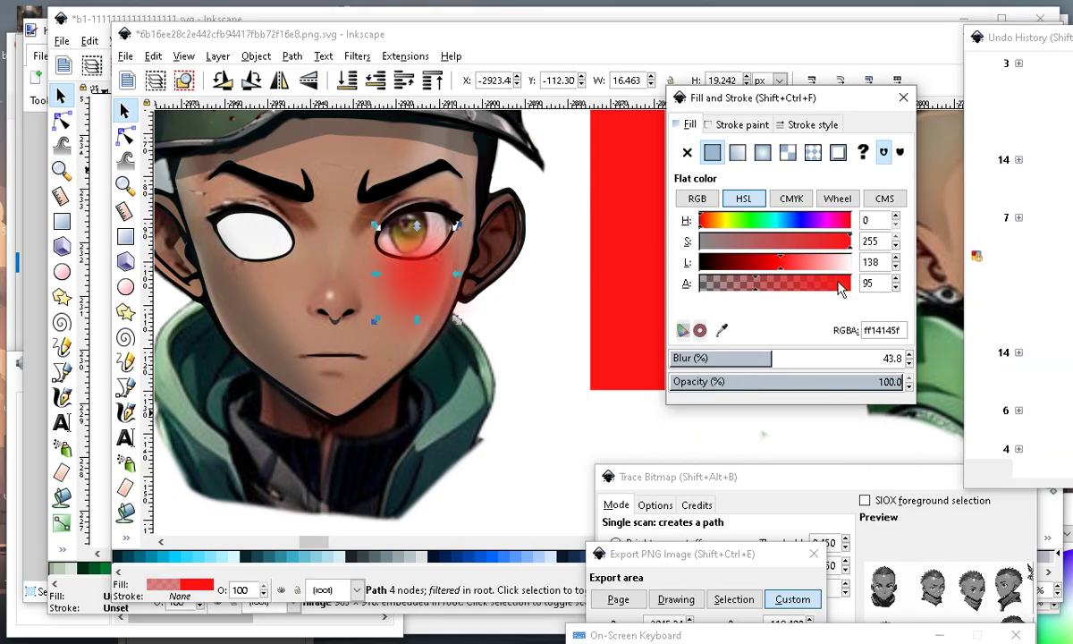
left_click_drag(407, 295, 406, 276)
scroll(407, 275, "up", 2)
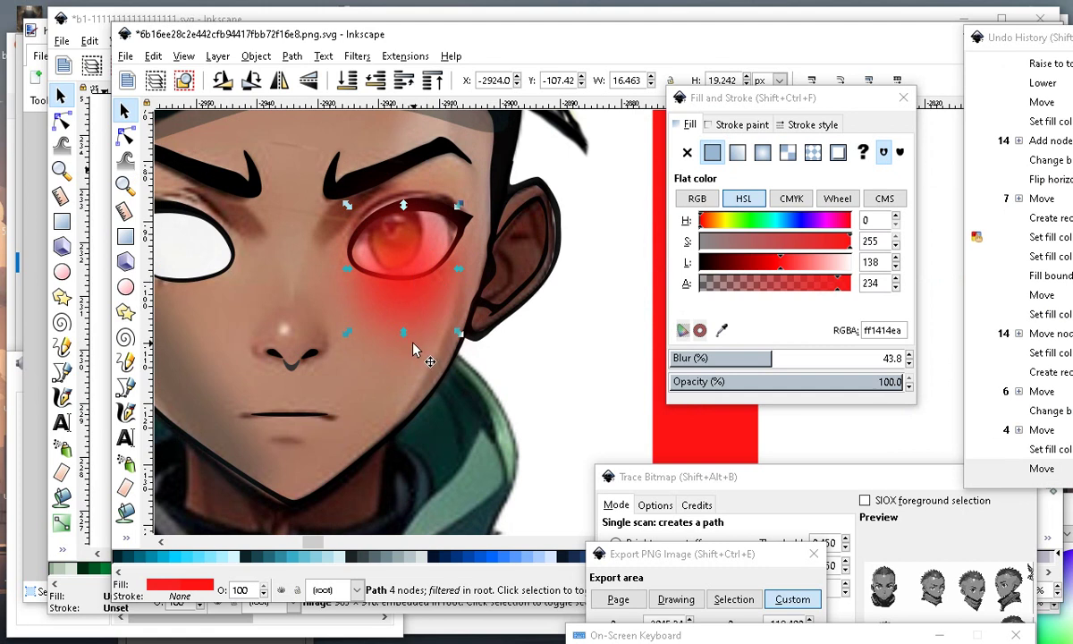
Squash the red blush vertically to about 9.1 px high, around the lower edge of the green eye.
left_click_drag(403, 332, 412, 307)
scroll(404, 206, "up", 2)
left_click_drag(404, 206, 398, 283)
scroll(468, 310, "down", 1)
scroll(427, 292, "down", 2)
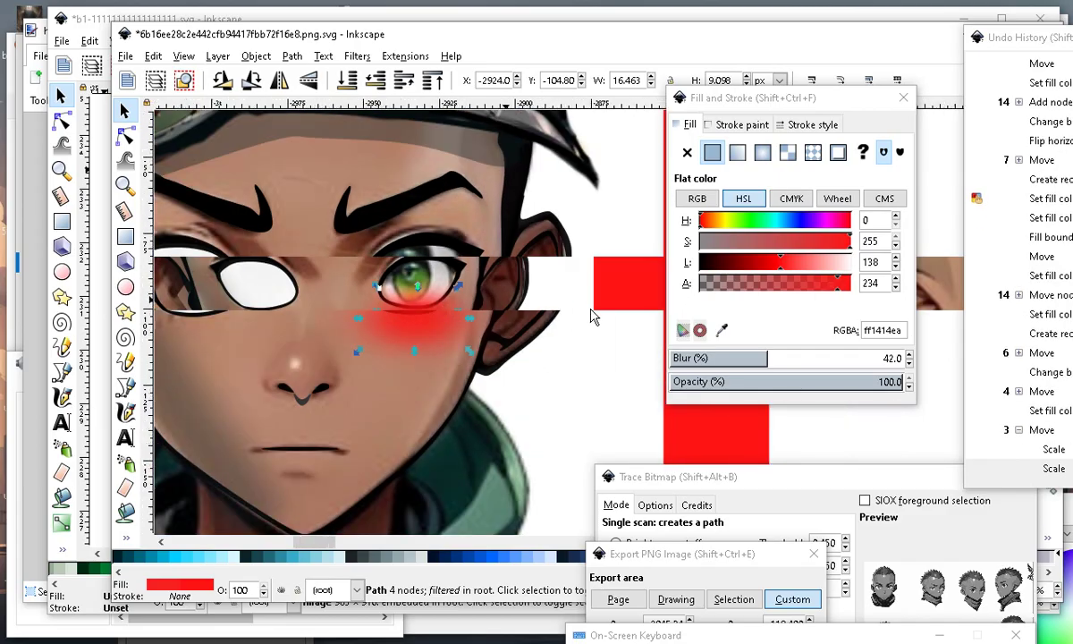
scroll(590, 314, "down", 1)
scroll(420, 331, "up", 2)
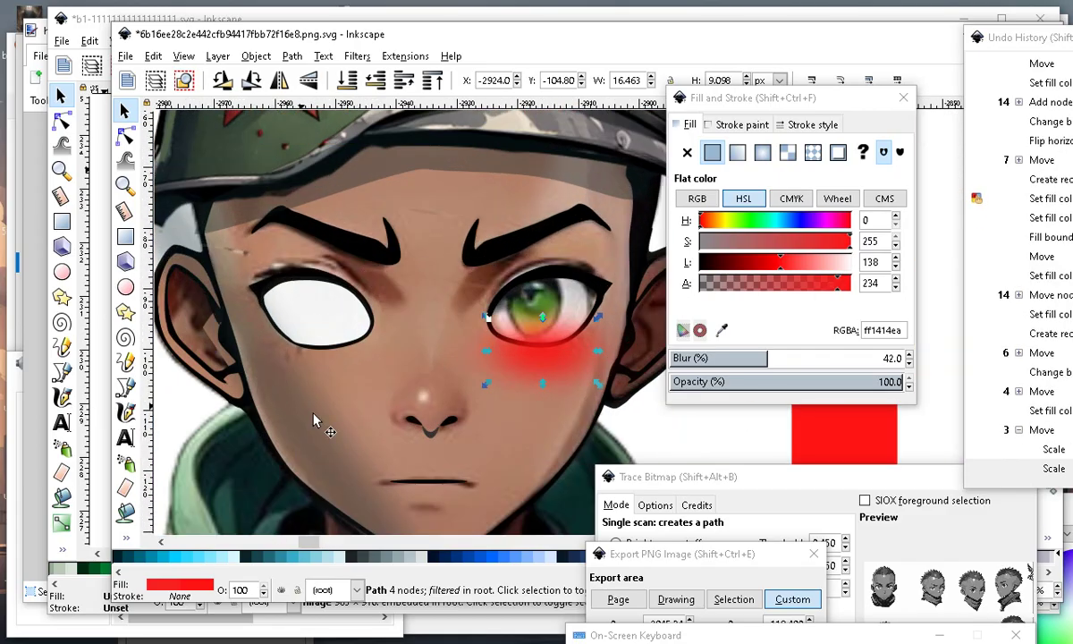
Move the red blush onto the blank white eye and flatten it to about 6.5 px high along the lower lid.
left_click_drag(534, 393, 302, 330)
scroll(302, 332, "up", 2)
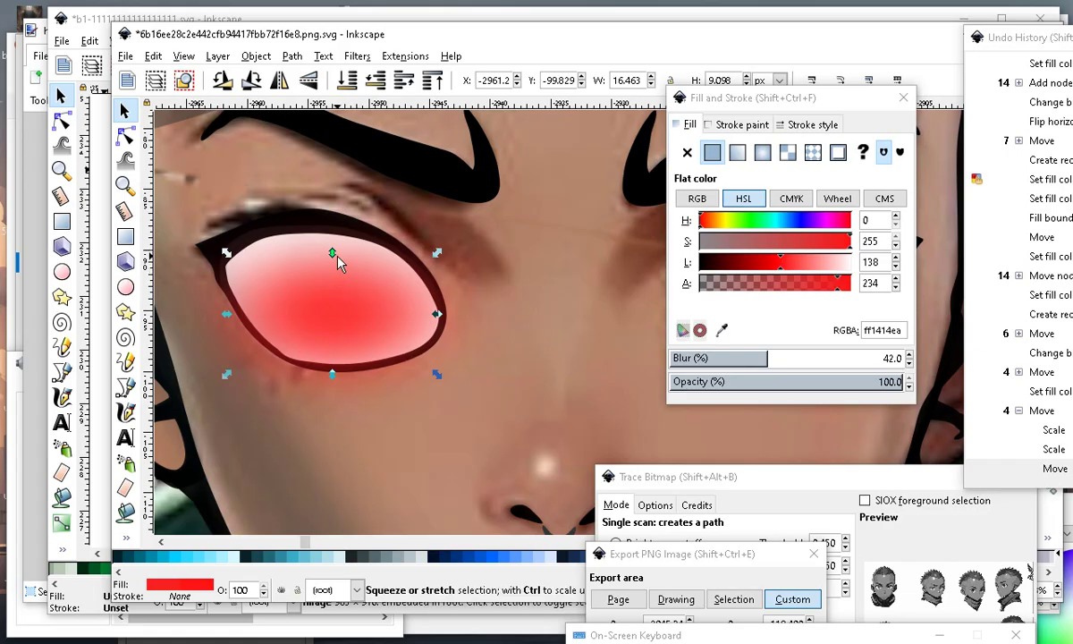
left_click_drag(347, 247, 348, 278)
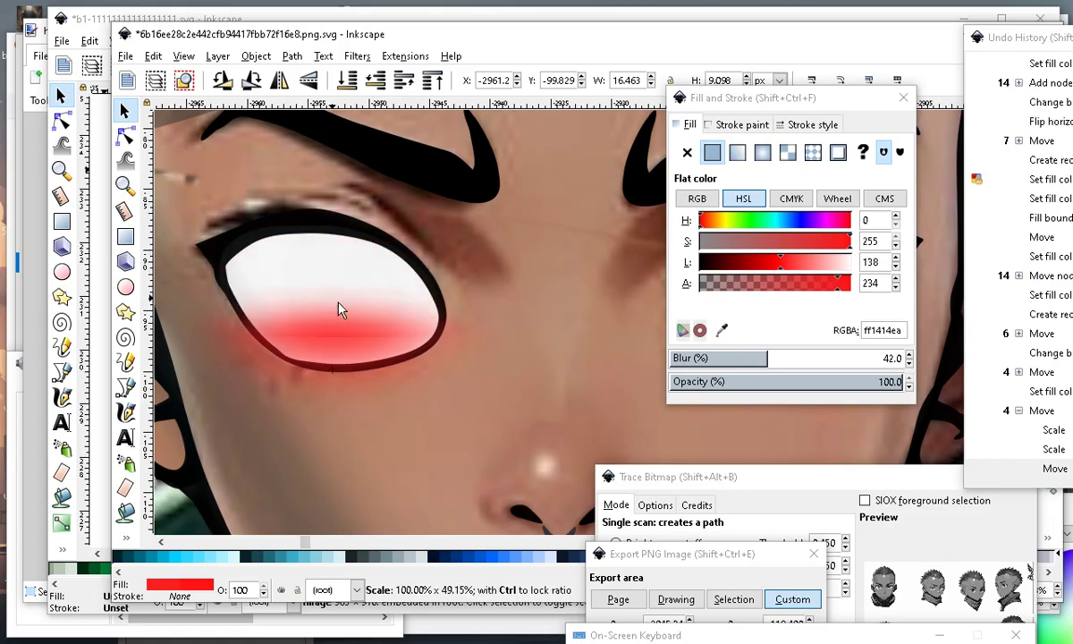
left_click(334, 253)
Select the black outline path inside the face group and raise it to the top of the stacking order.
double_click(295, 223)
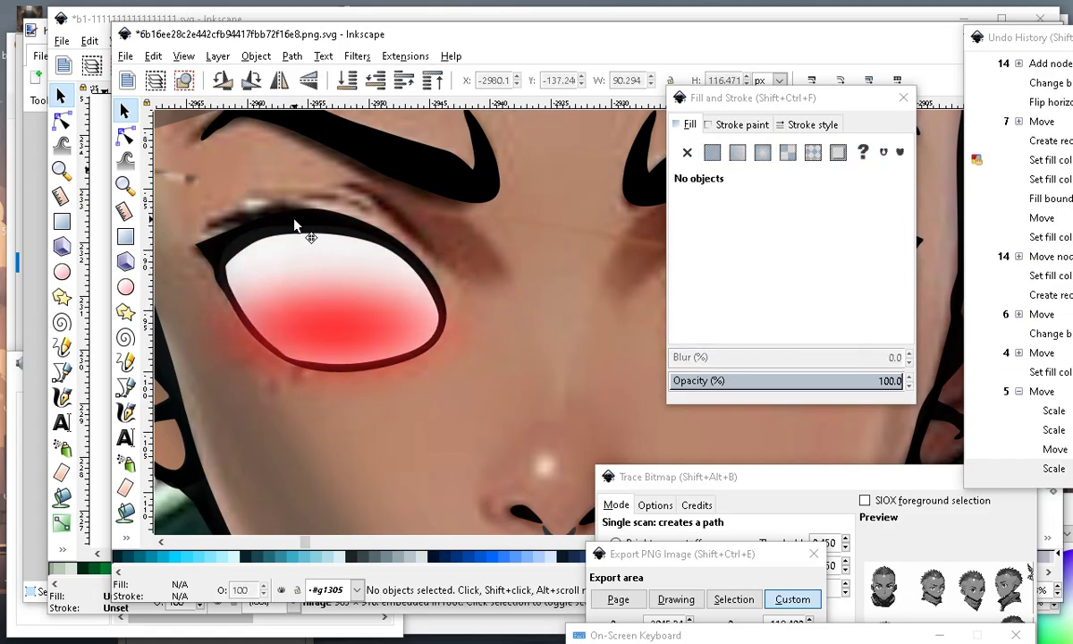
left_click(295, 222)
double_click(302, 232)
left_click(305, 234)
left_click(124, 110)
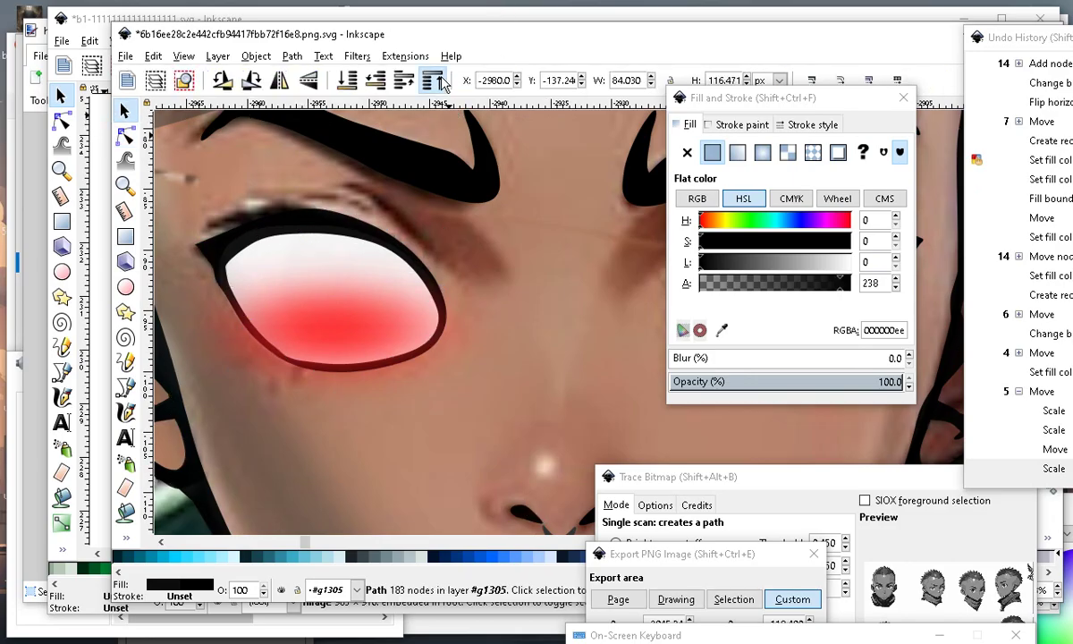
left_click(433, 80)
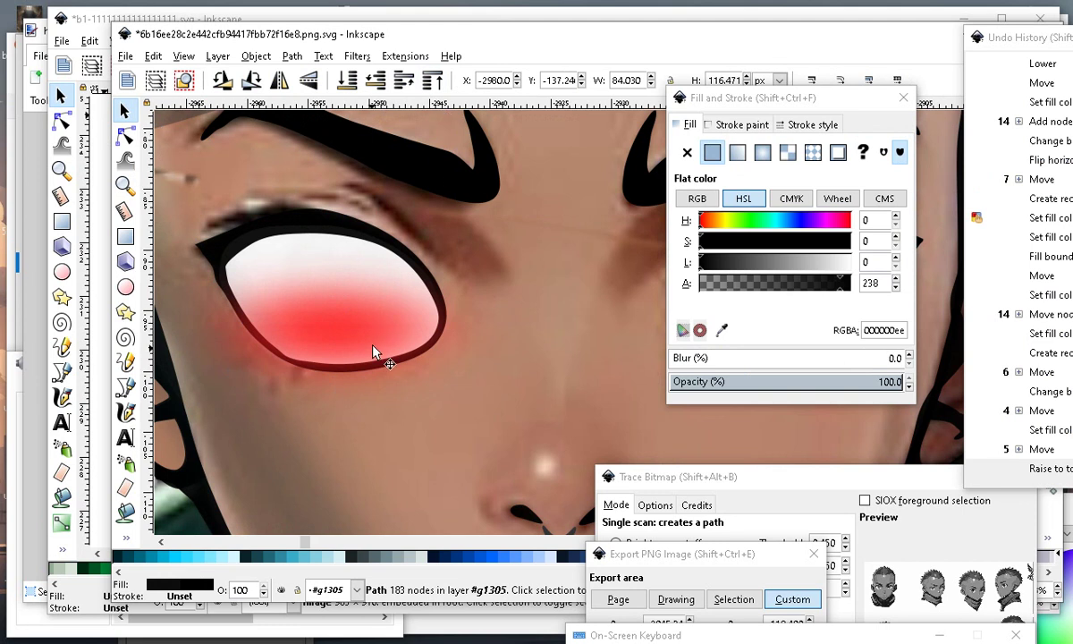
Nudge the blush down, layer it between the eye white and the black outline, and enlarge it to about 20 by 9.9 px.
left_click(349, 323)
left_click(377, 78)
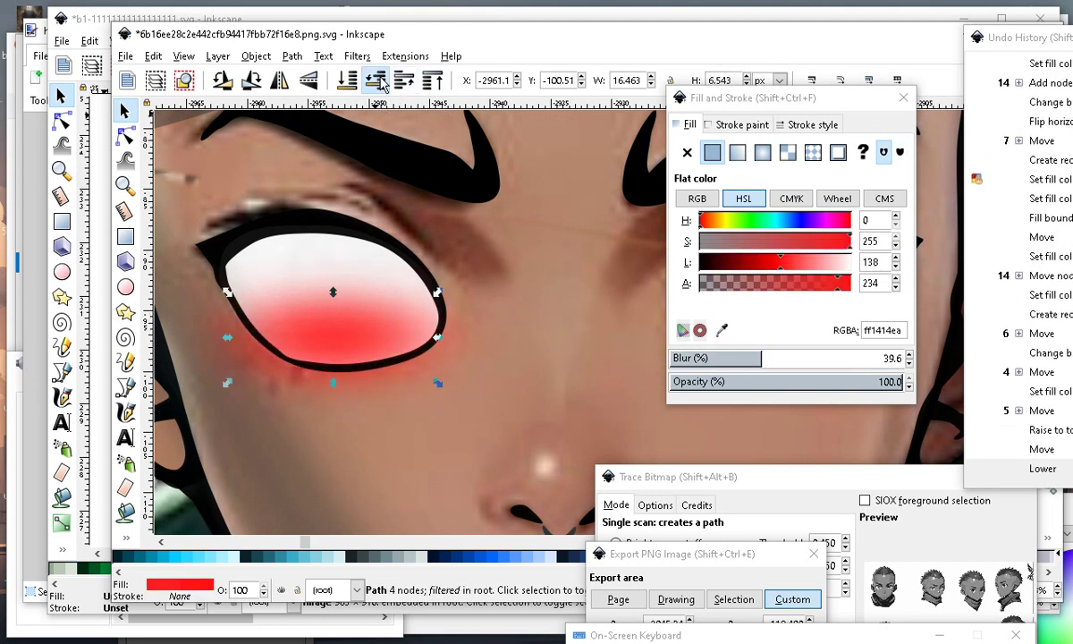
left_click(377, 79)
left_click(377, 78)
scroll(339, 336, "down", 2)
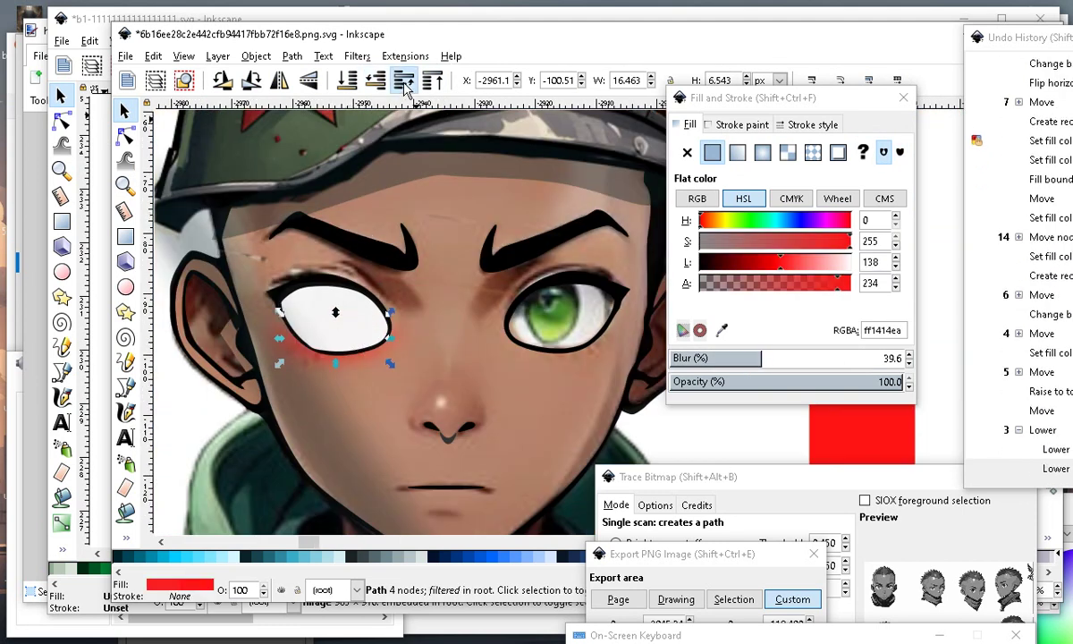
left_click(376, 79)
scroll(318, 397, "up", 1)
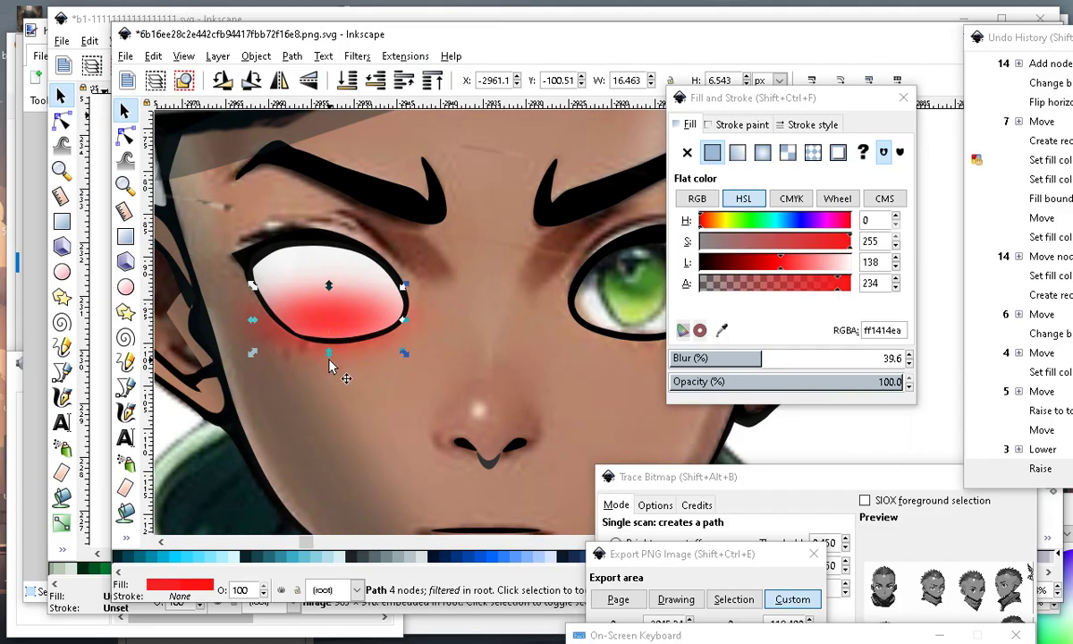
left_click_drag(328, 354, 315, 382)
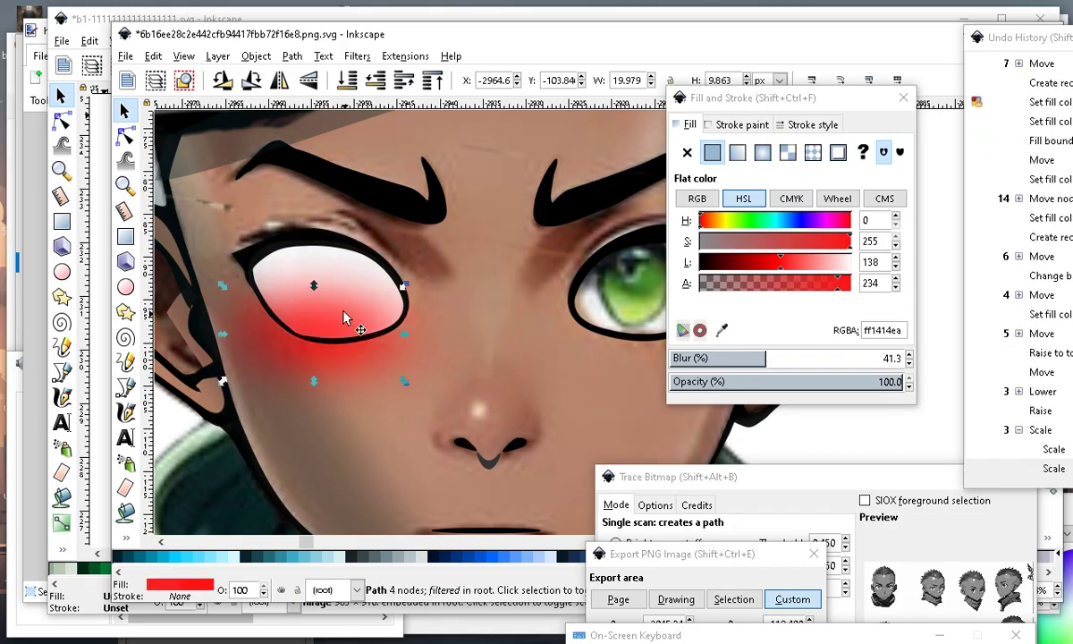
Select all parts of the loose black-rimmed iris among the spare shapes and move them beside the blank-eye ear of the portrait.
scroll(345, 317, "down", 6)
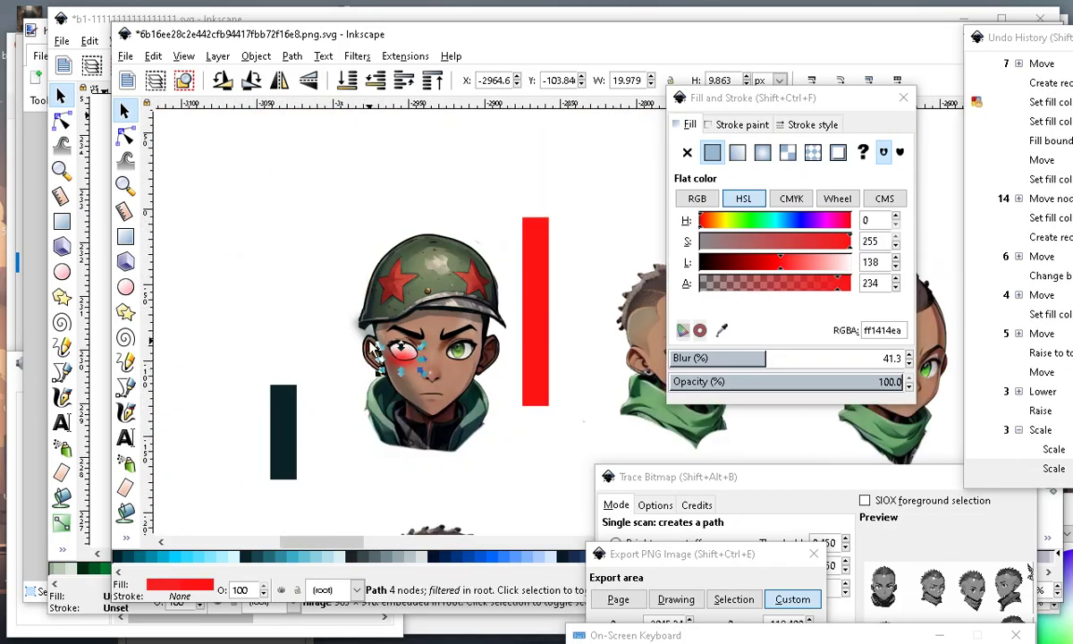
scroll(457, 335, "down", 3)
scroll(379, 350, "up", 2)
scroll(467, 307, "down", 2)
scroll(335, 400, "up", 6)
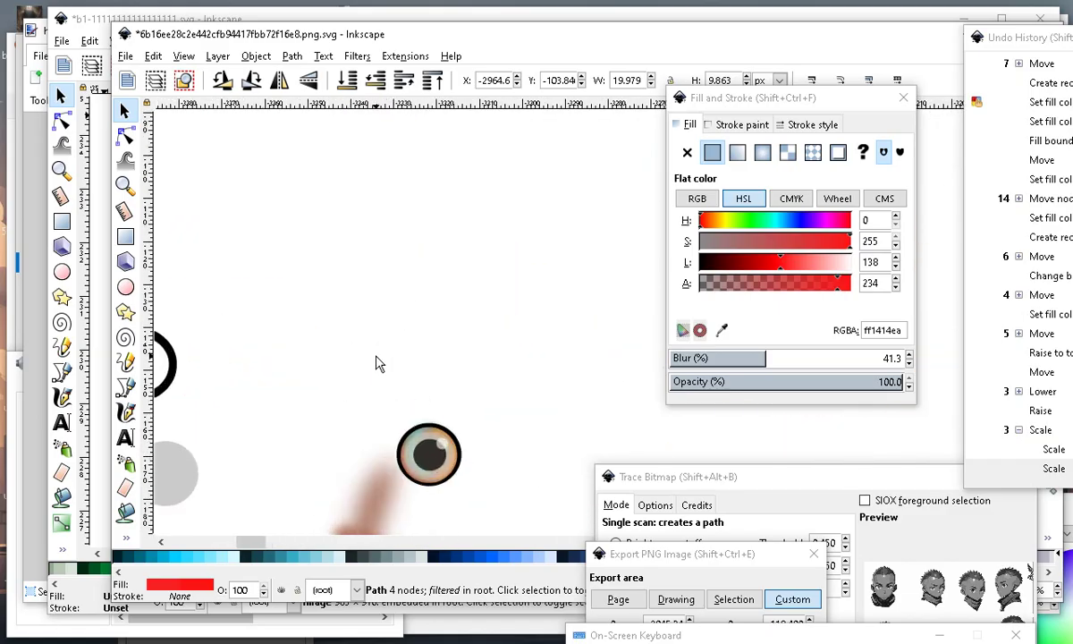
left_click_drag(377, 363, 599, 554)
scroll(232, 354, "down", 3)
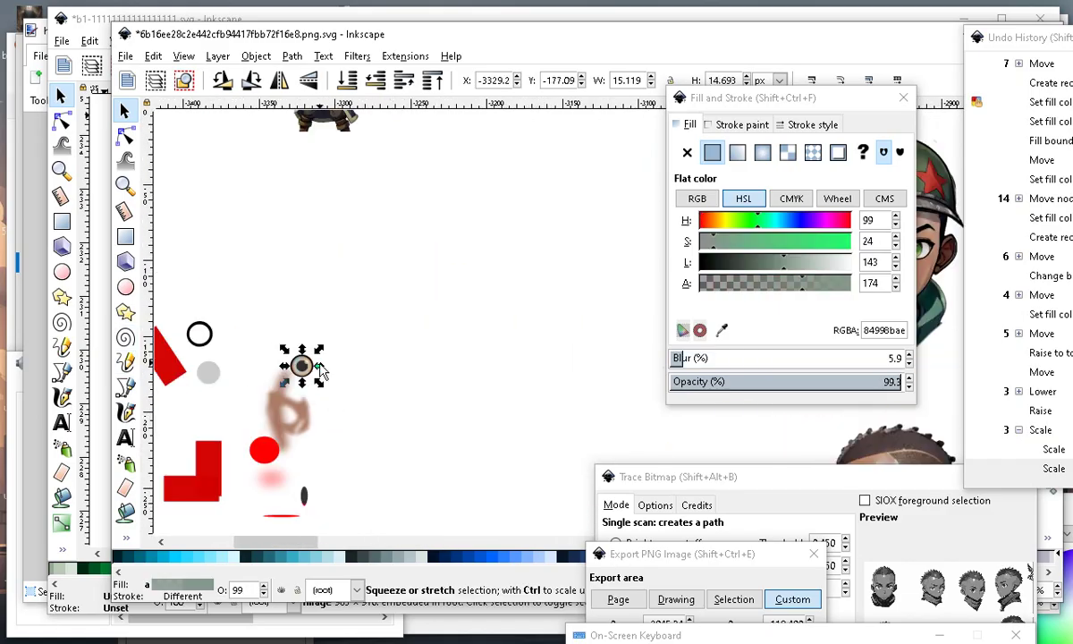
left_click_drag(302, 364, 594, 311)
scroll(371, 324, "down", 4)
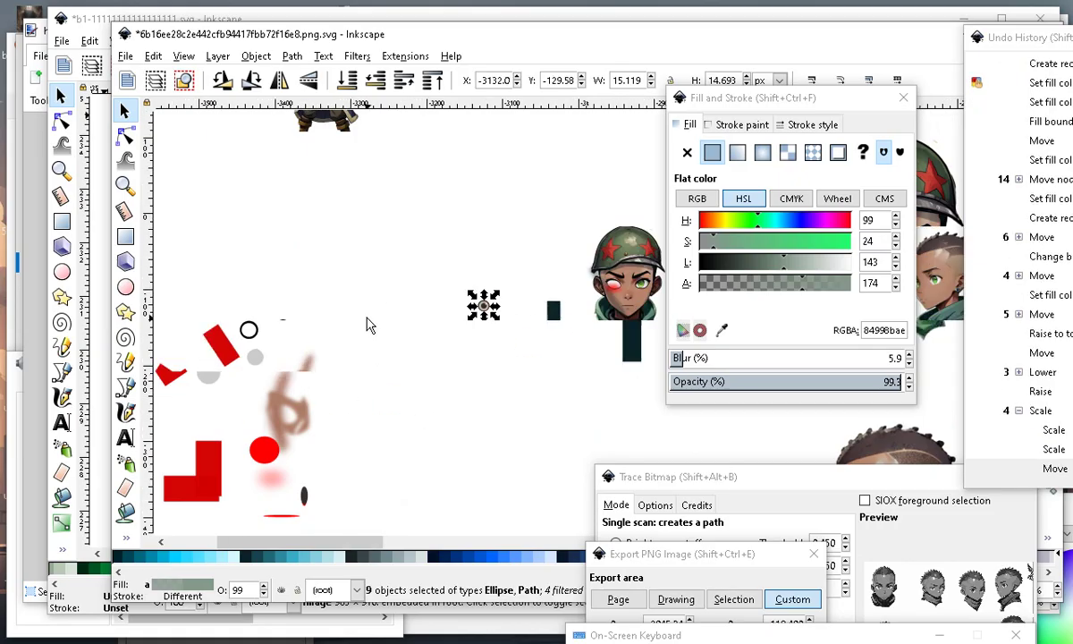
scroll(456, 384, "up", 5)
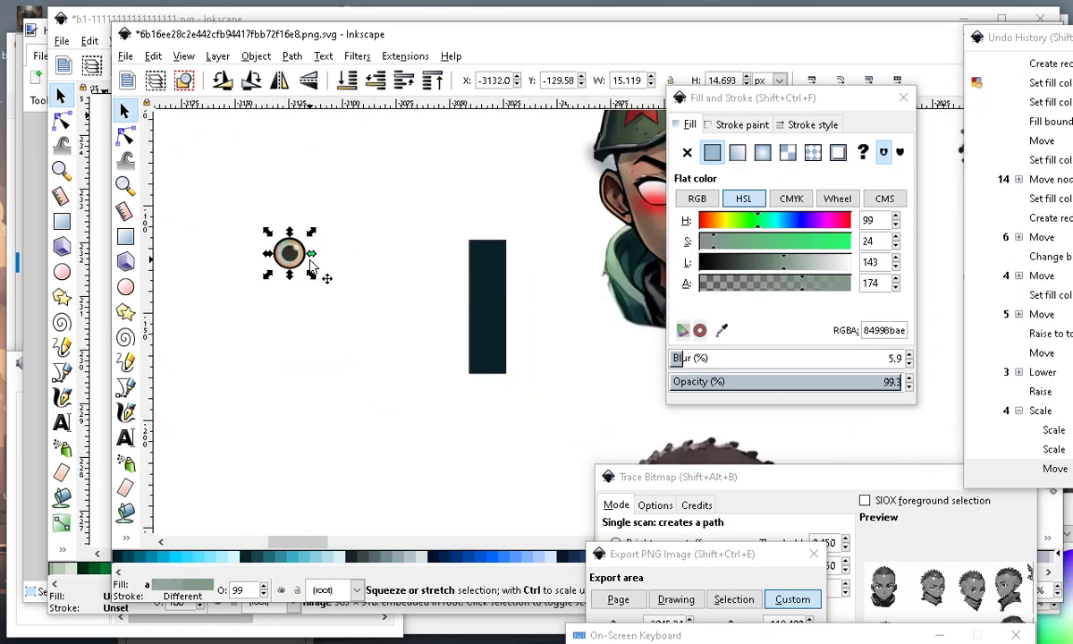
left_click_drag(300, 321, 537, 253)
scroll(380, 380, "down", 3)
scroll(399, 370, "up", 5)
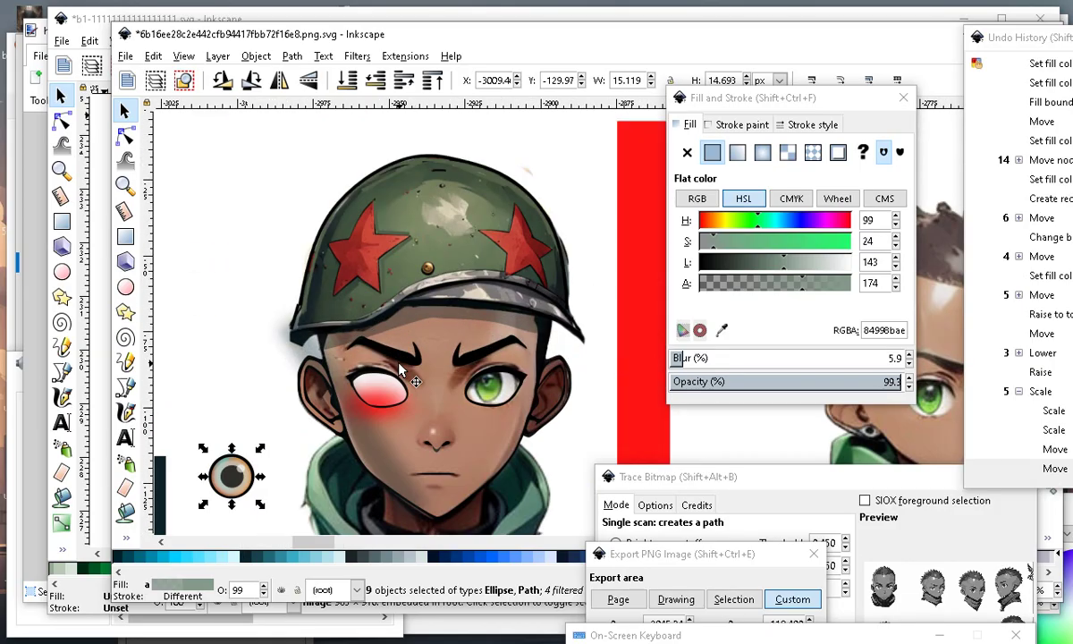
left_click_drag(234, 483, 248, 374)
scroll(248, 374, "up", 2)
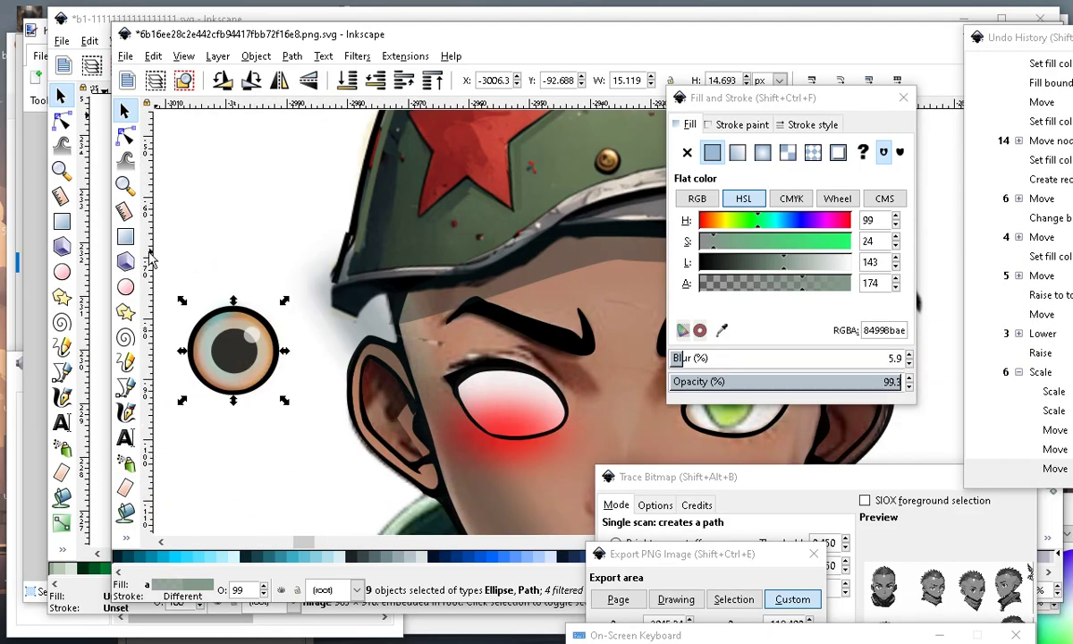
Shrink the iris to about 10.4 by 11.1 px and place it inside the blank white eye.
left_click_drag(180, 302, 213, 335)
left_click_drag(254, 386, 506, 426)
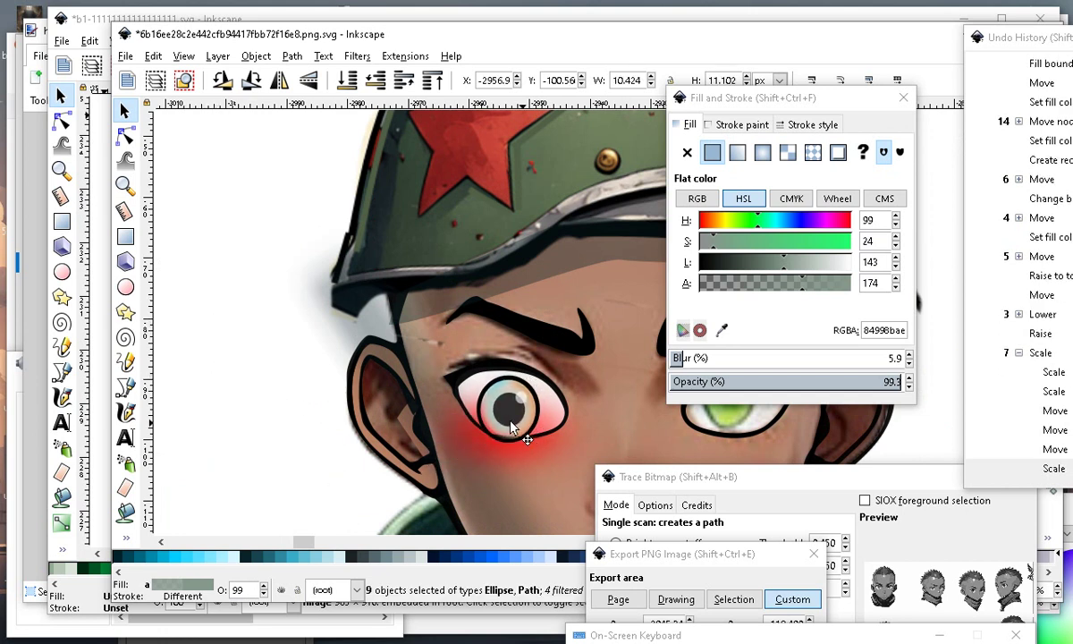
scroll(462, 429, "down", 1)
scroll(462, 429, "up", 3)
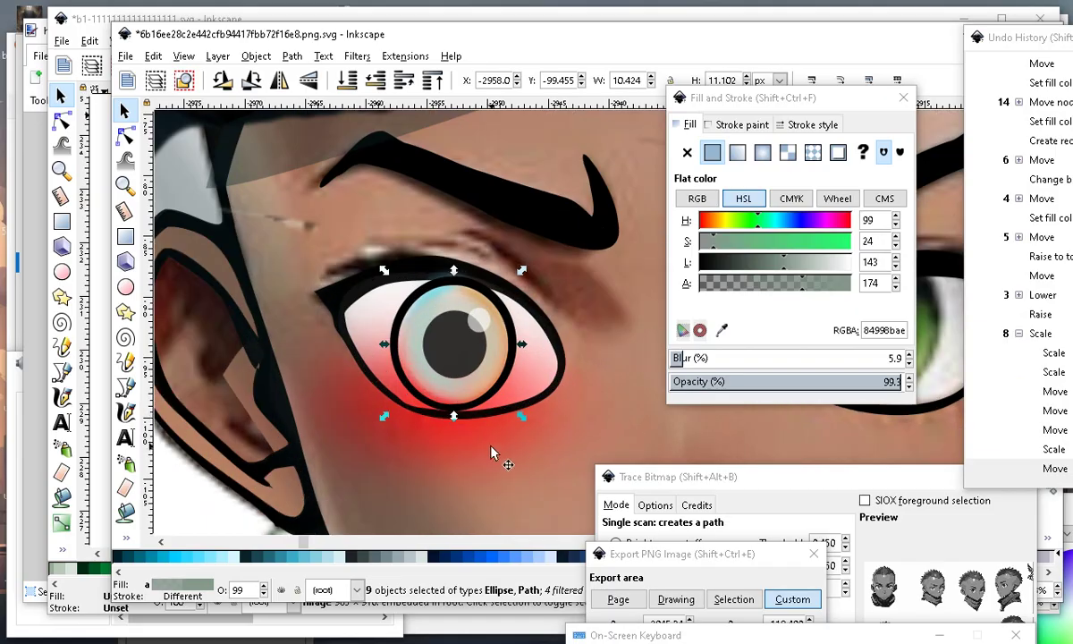
Reduce the iris height to about 10 px and nudge it into place between the upper and lower eyelid lines.
left_click_drag(455, 421, 452, 404)
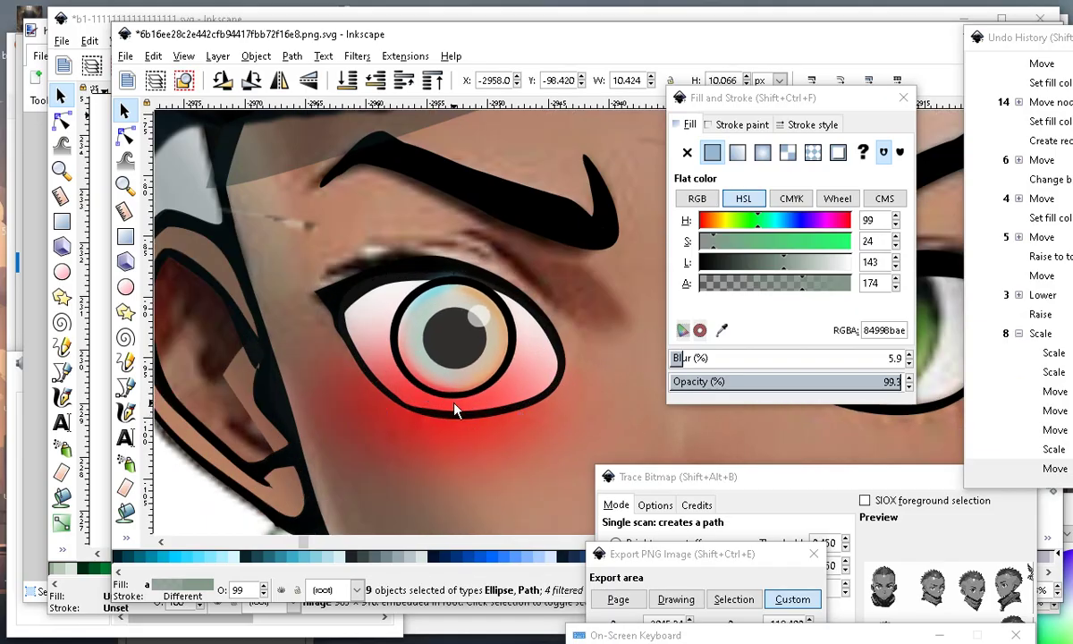
mouse_move(452, 328)
left_mouse_down()
mouse_move(279, 297)
mouse_move(451, 334)
mouse_move(447, 323)
left_mouse_up()
scroll(368, 339, "down", 3)
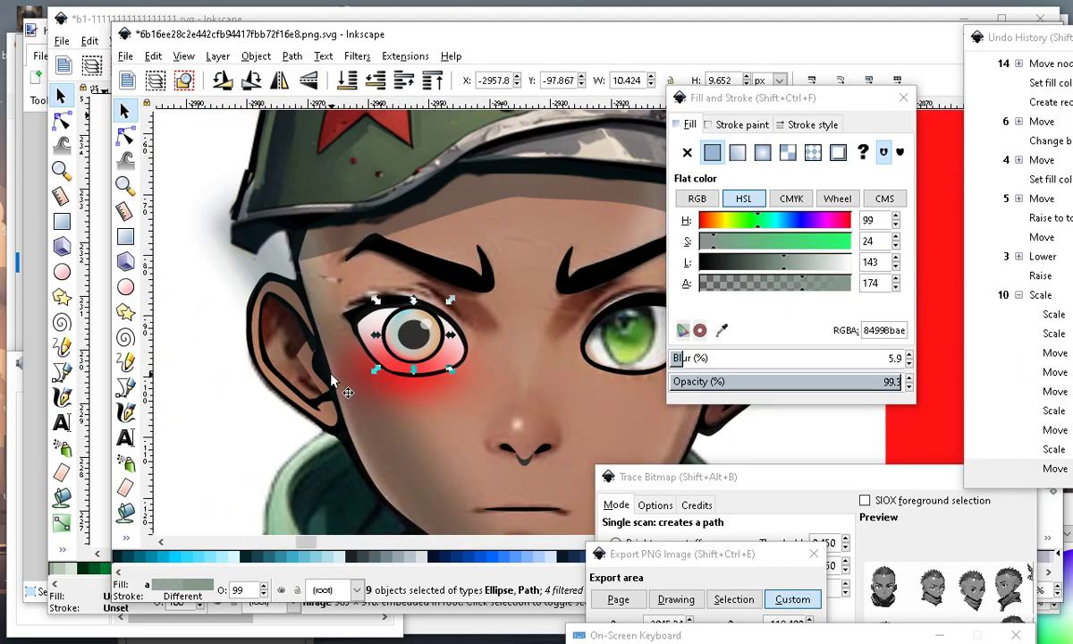
scroll(536, 353, "up", 2)
scroll(452, 344, "down", 4)
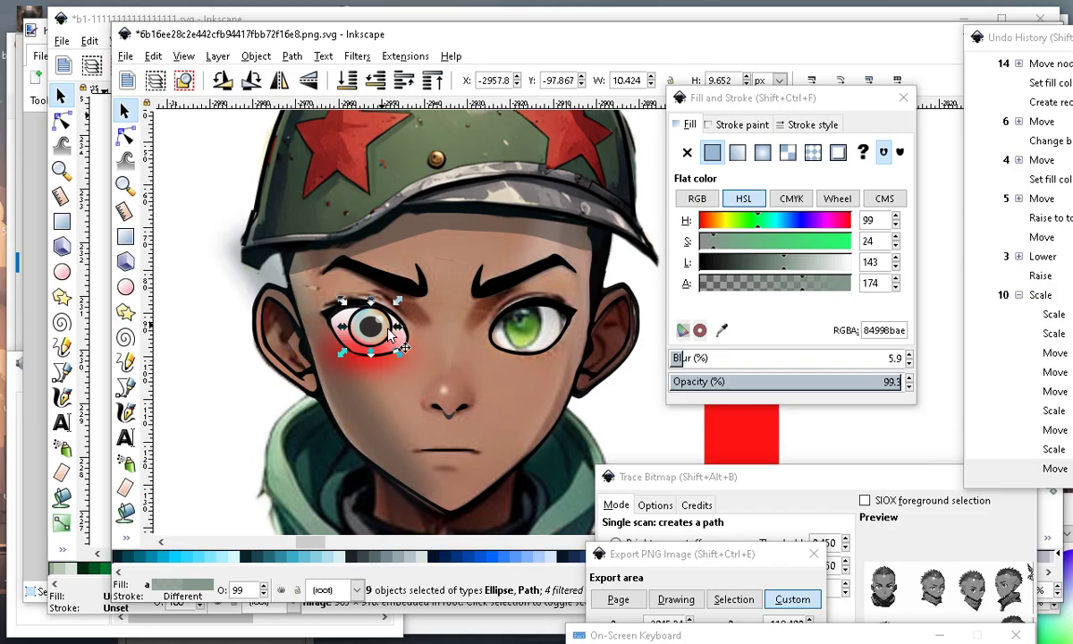
scroll(401, 488, "up", 5)
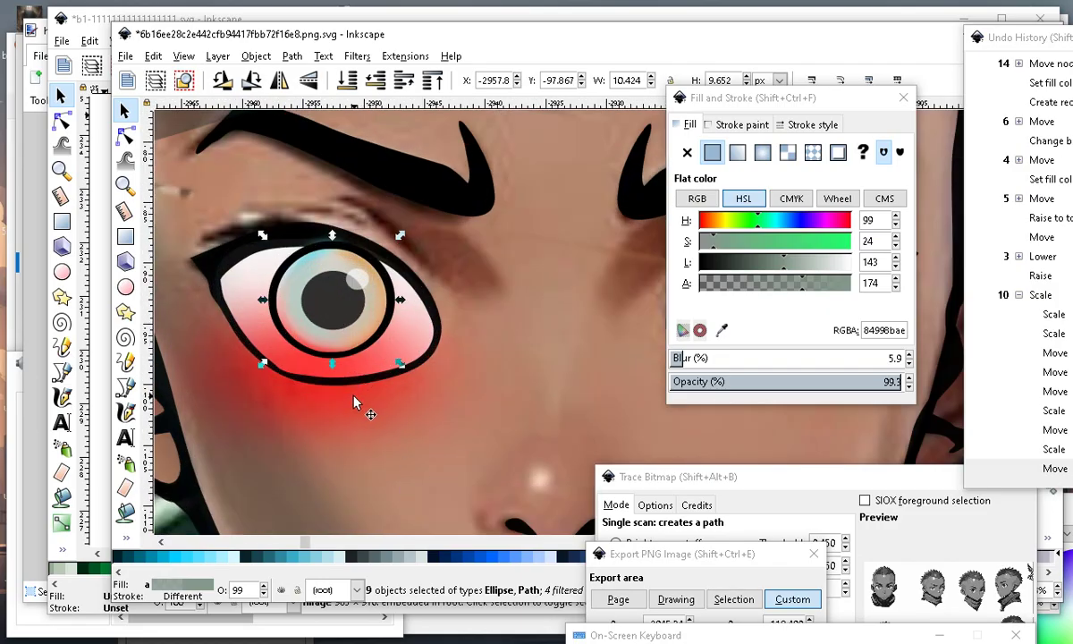
left_click_drag(332, 368, 332, 374)
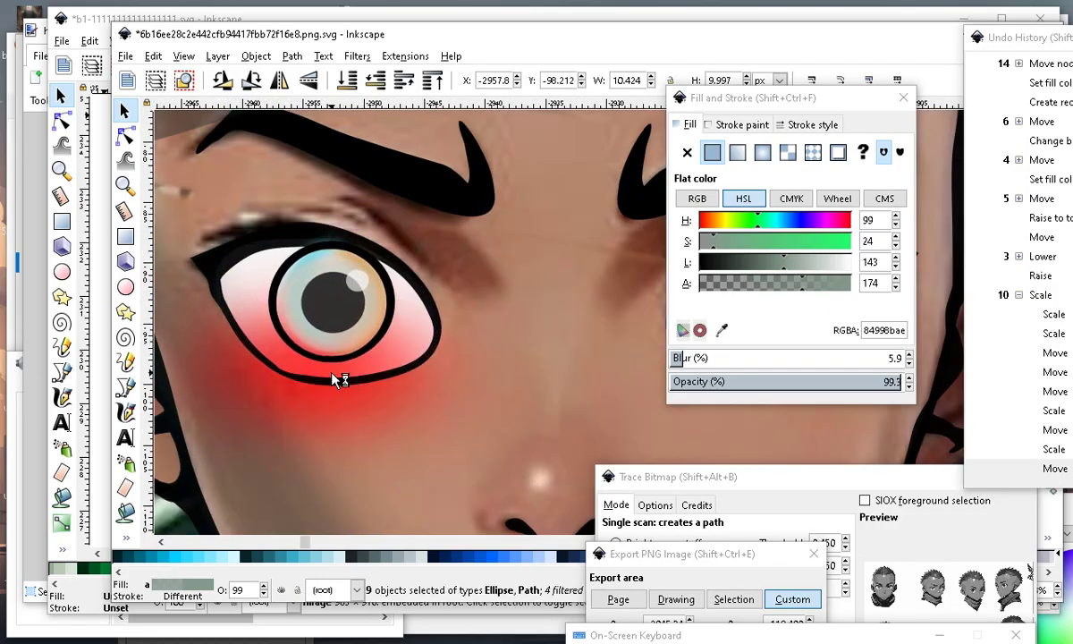
Inspect how the fitted iris meets the eyelid line, checking the parts and nodes of the black face outline.
scroll(426, 431, "down", 4)
left_click(307, 390)
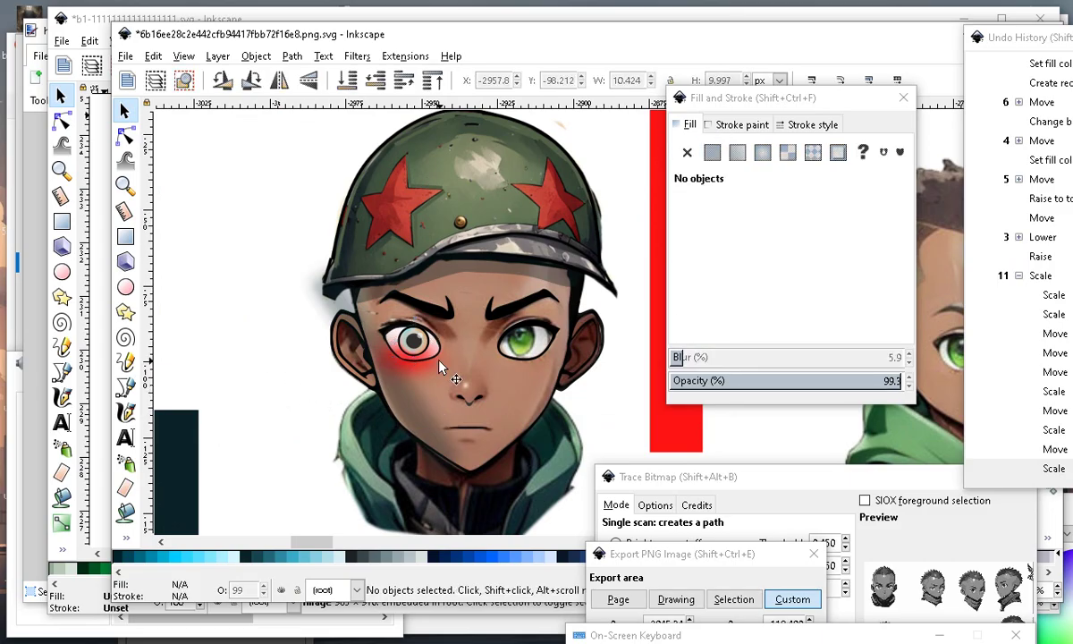
scroll(410, 337, "up", 4)
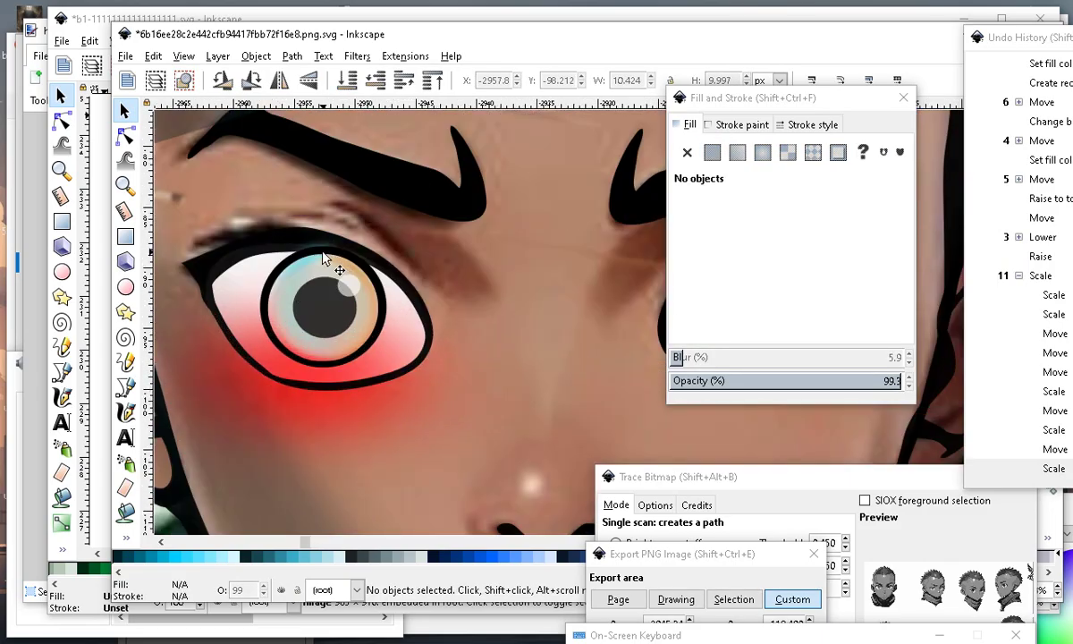
left_click(288, 247)
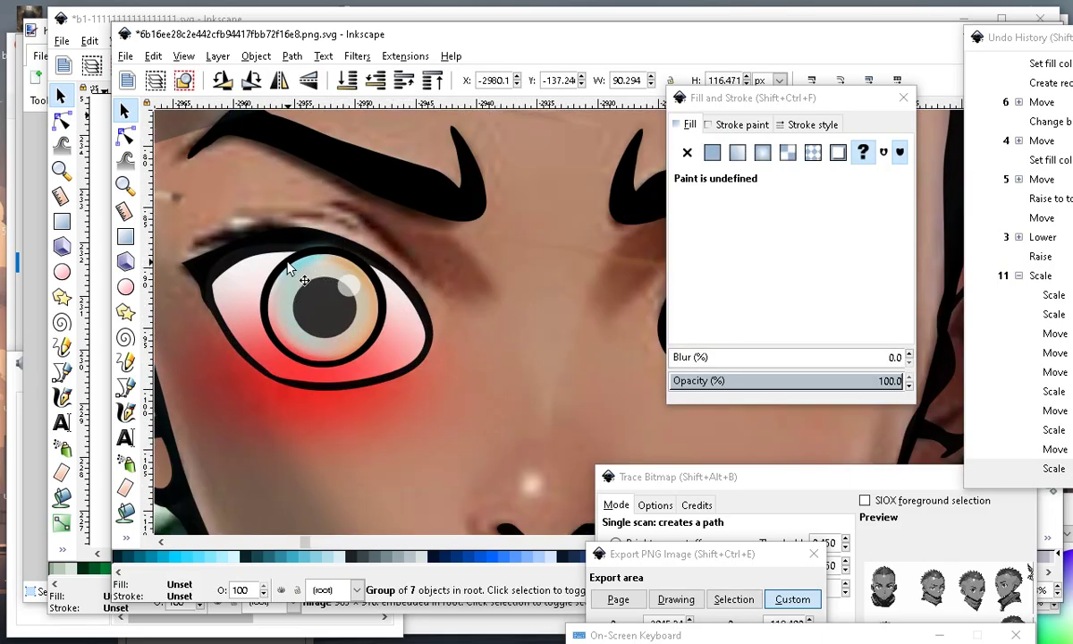
left_click(287, 267)
scroll(311, 260, "up", 1)
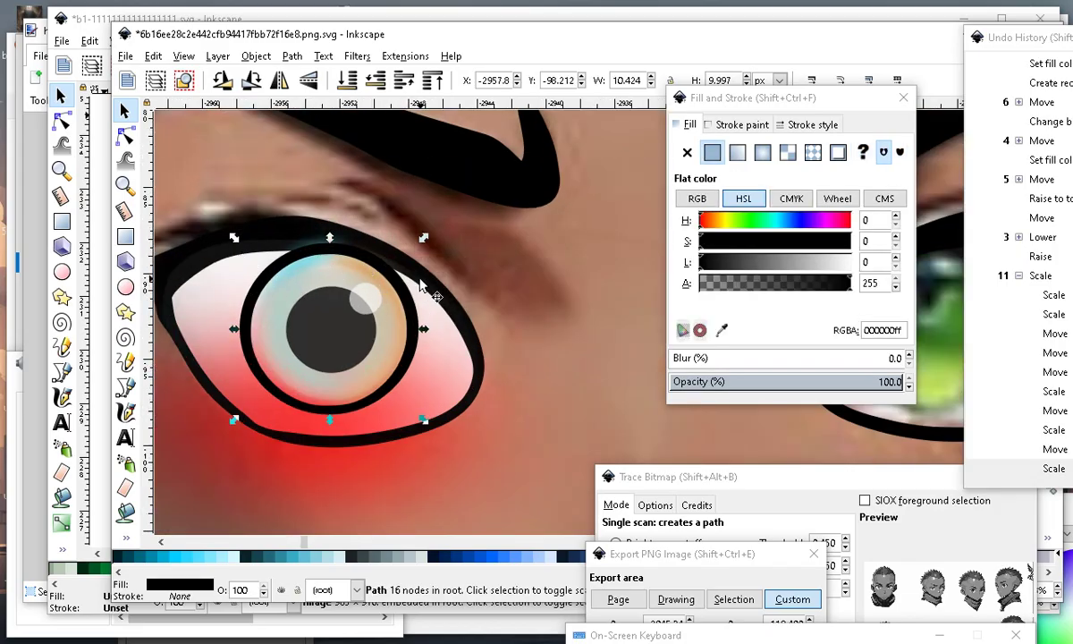
left_click(275, 253)
scroll(447, 284, "down", 2)
scroll(411, 259, "up", 1)
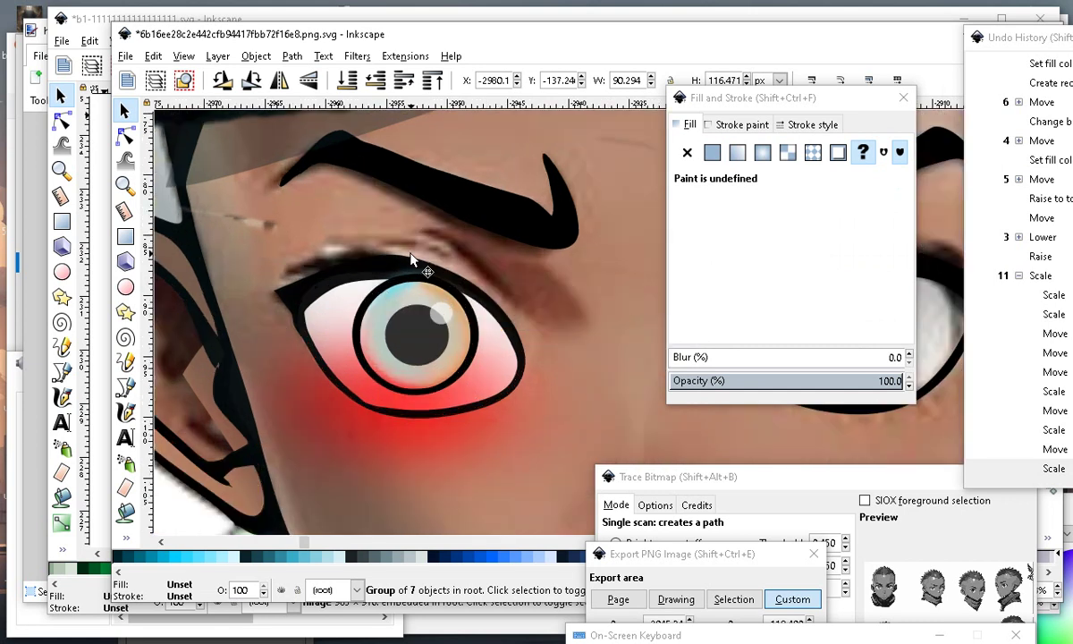
double_click(317, 304)
left_click(323, 297)
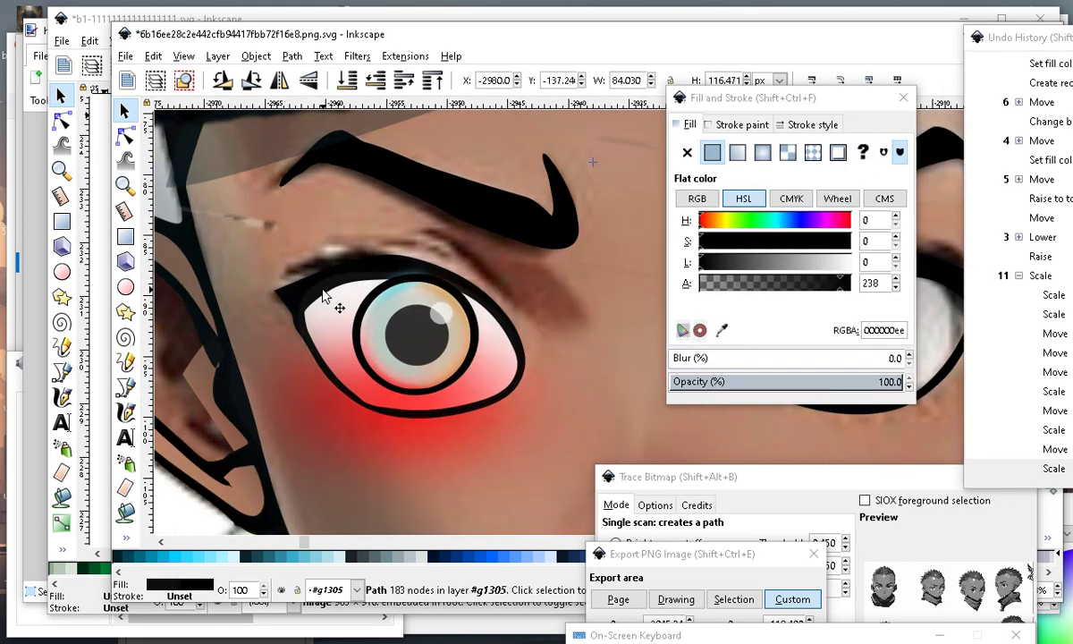
key("n")
scroll(454, 300, "down", 2)
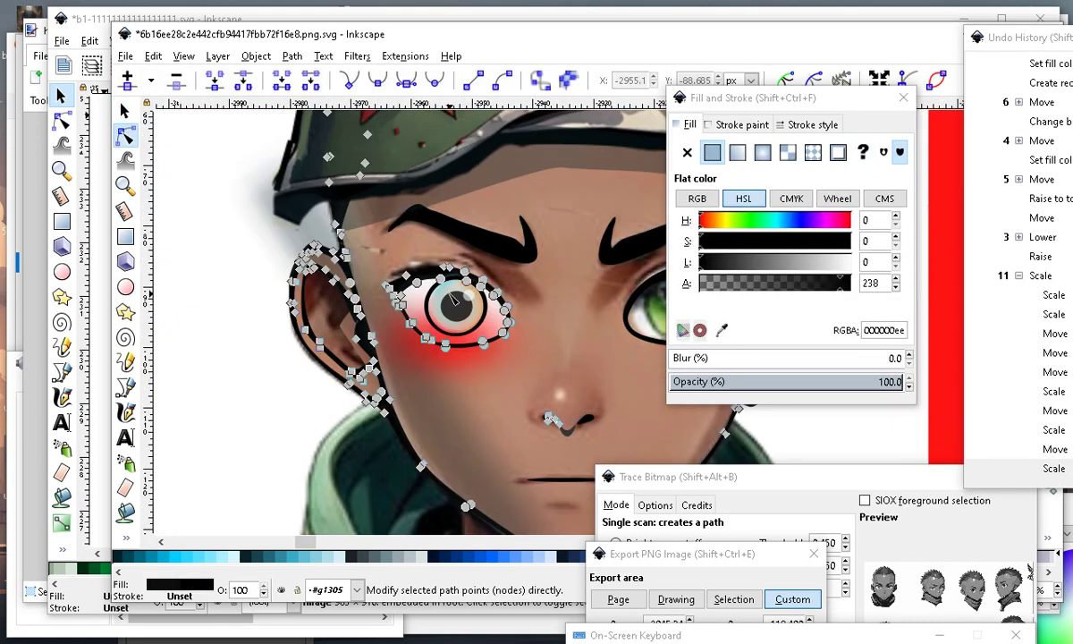
left_click(123, 110)
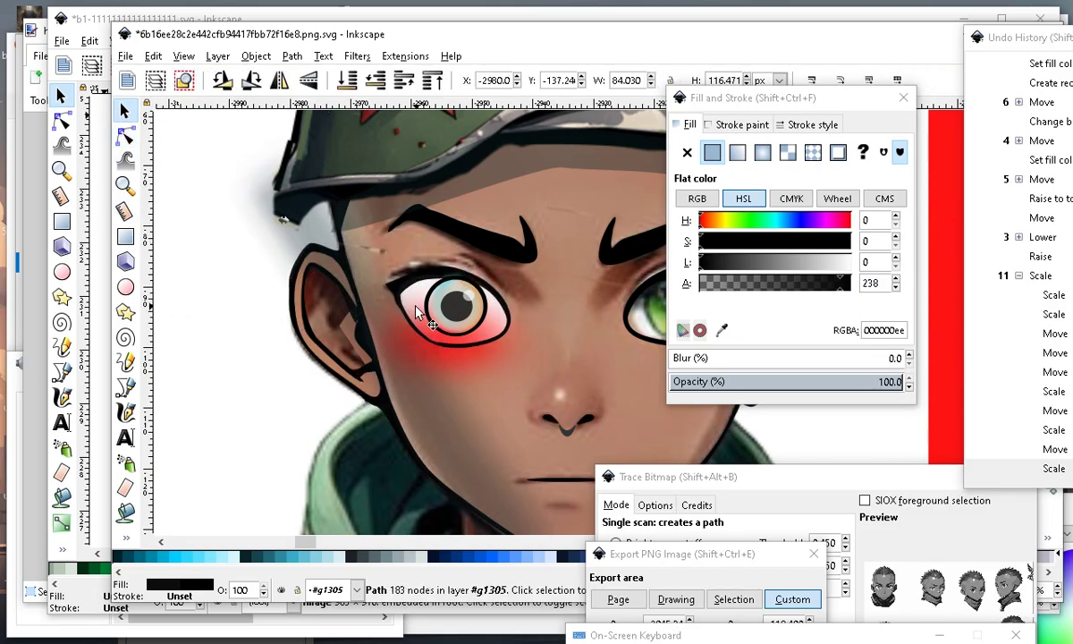
Select all parts of the white eye and its iris together and move them off the face, beside the ear.
scroll(416, 311, "up", 4)
left_click(483, 333)
scroll(483, 332, "down", 3)
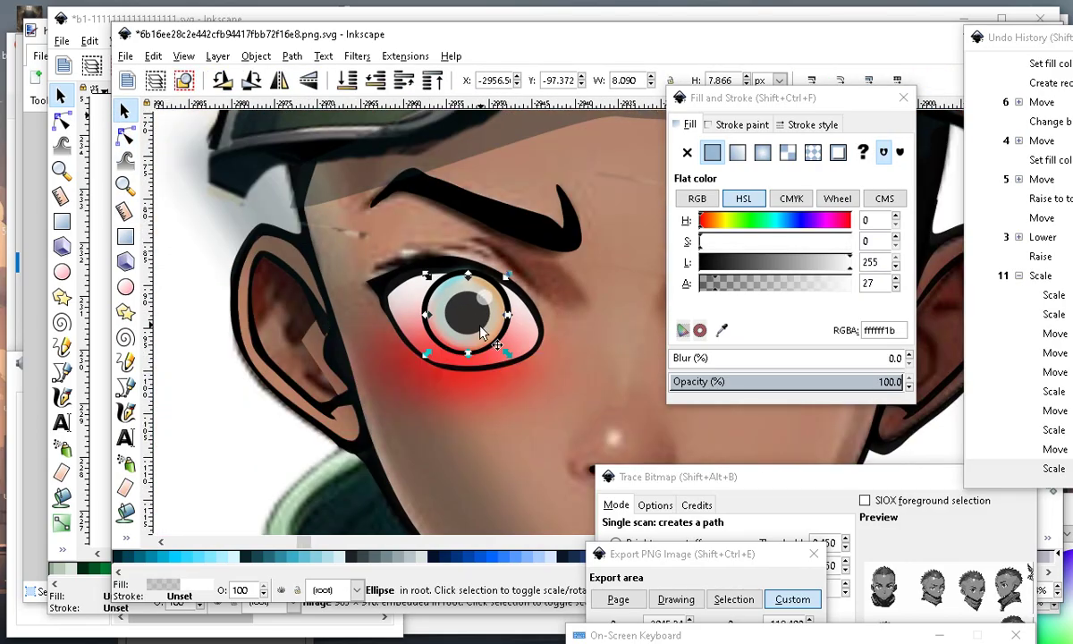
scroll(483, 333, "down", 3)
left_click(283, 349)
left_click_drag(260, 274, 506, 433)
left_click_drag(452, 335, 246, 307)
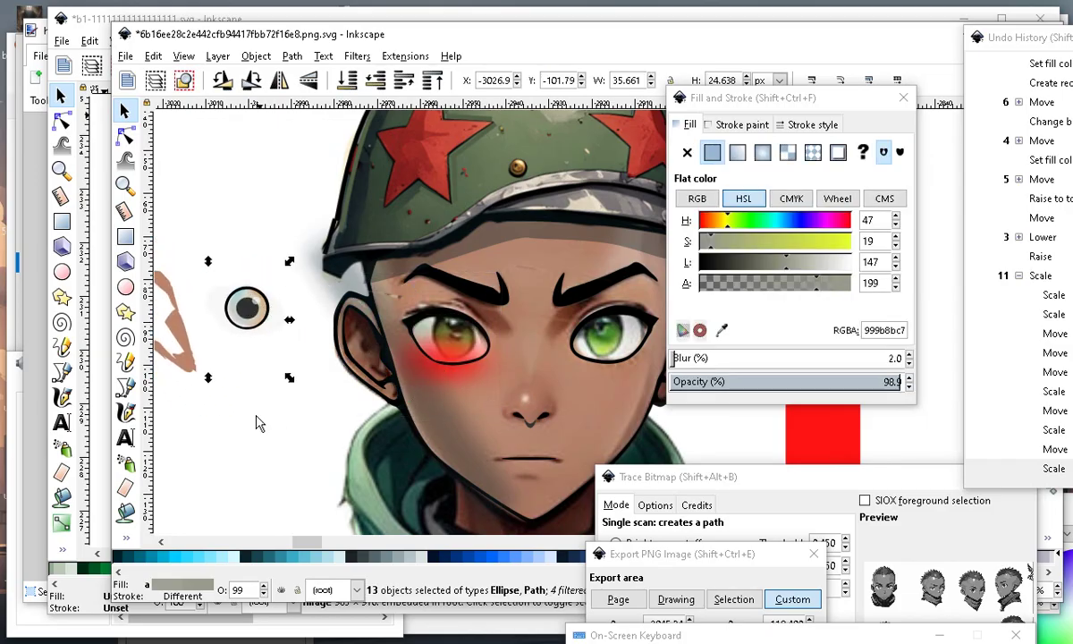
left_click(255, 416)
scroll(389, 390, "up", 1)
left_click(470, 363)
mouse_move(481, 361)
left_mouse_down()
mouse_move(263, 444)
mouse_move(277, 460)
left_mouse_up()
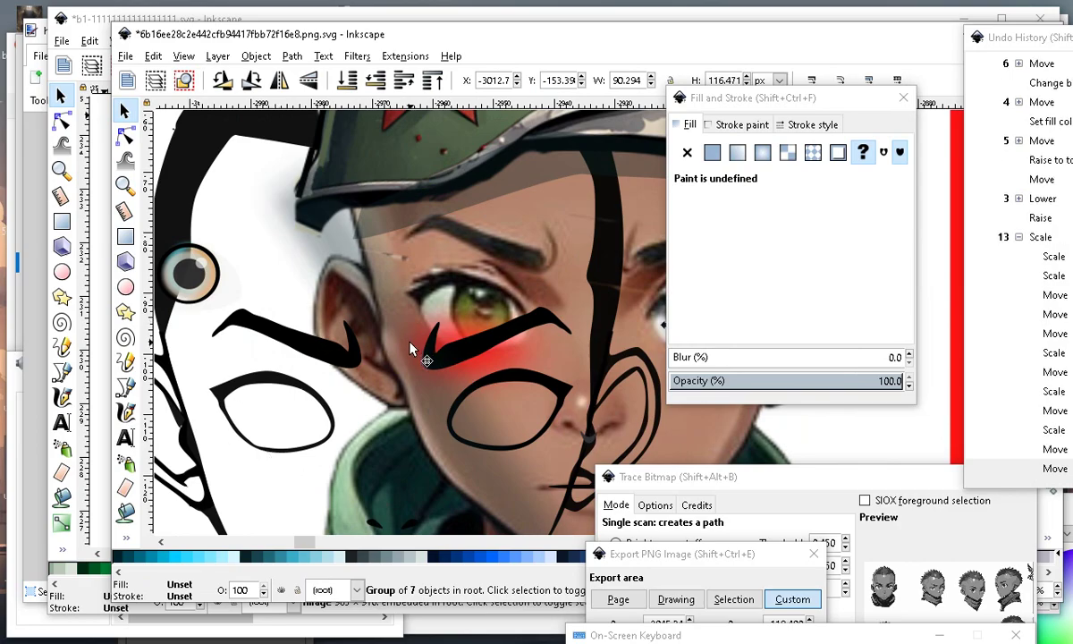
left_click(153, 55)
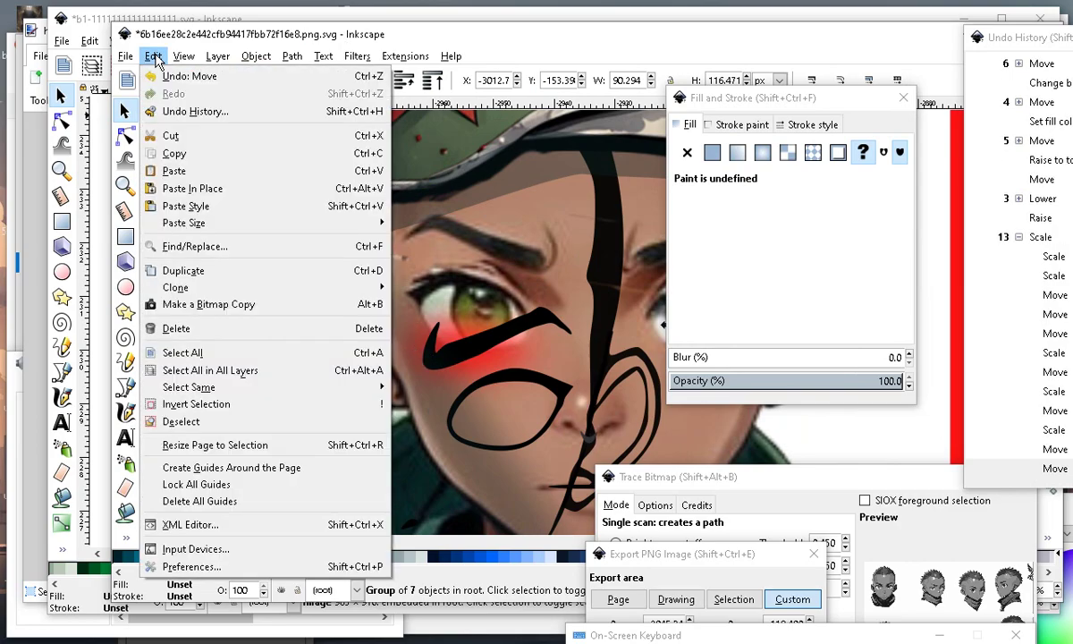
left_click(168, 77)
Raise the black face outline group to the top, and raise the helmet image above it.
scroll(396, 401, "down", 3)
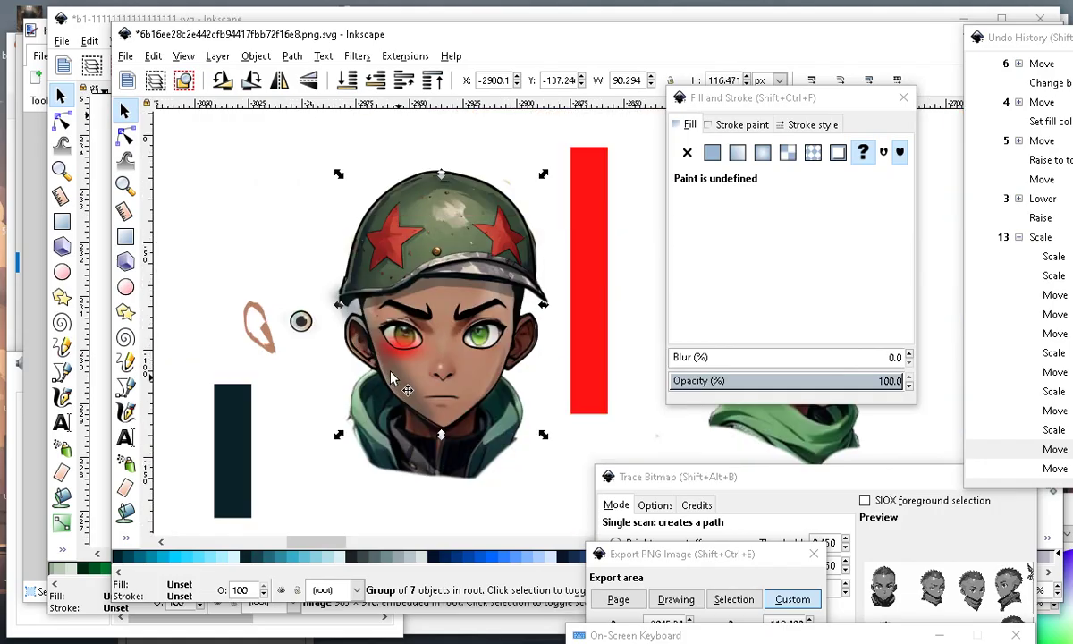
scroll(479, 396, "up", 1)
left_click(431, 80)
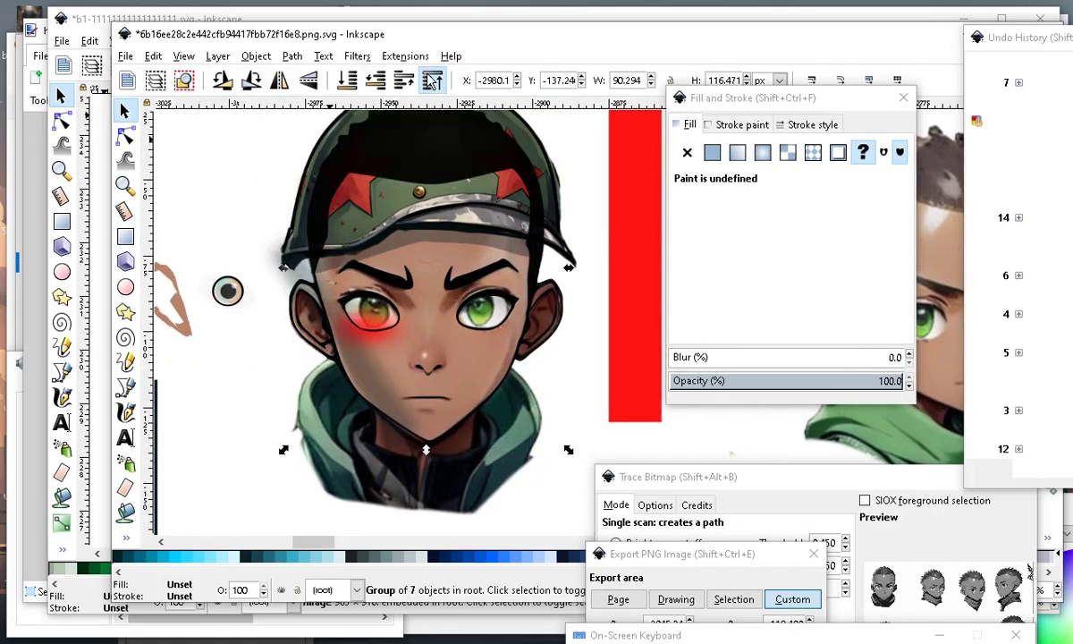
scroll(407, 225, "down", 1)
scroll(406, 259, "up", 2)
left_click(428, 271)
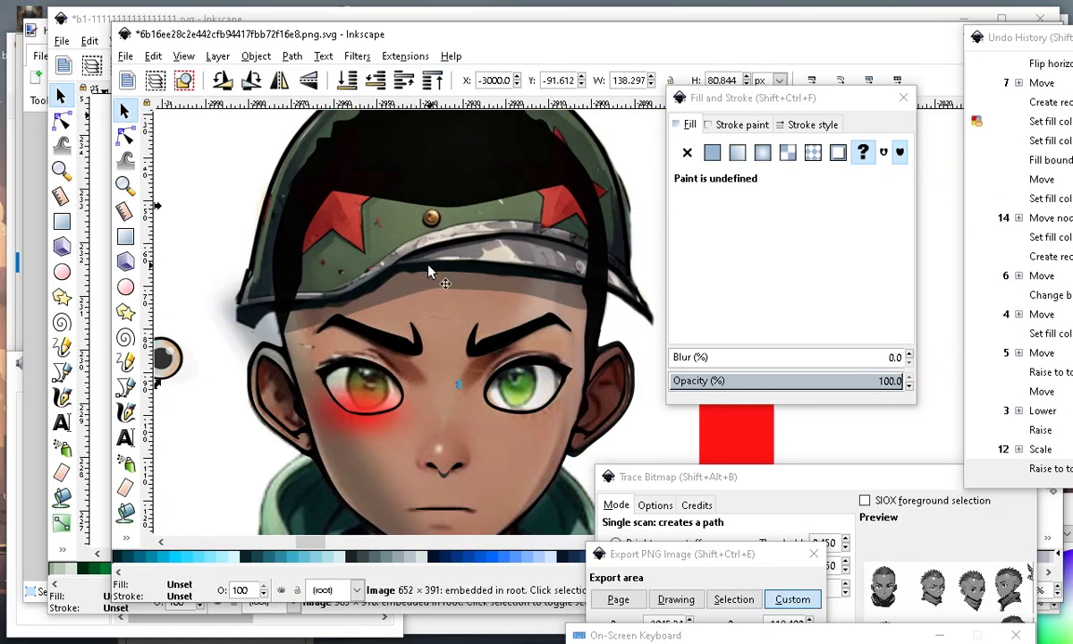
left_click(438, 81)
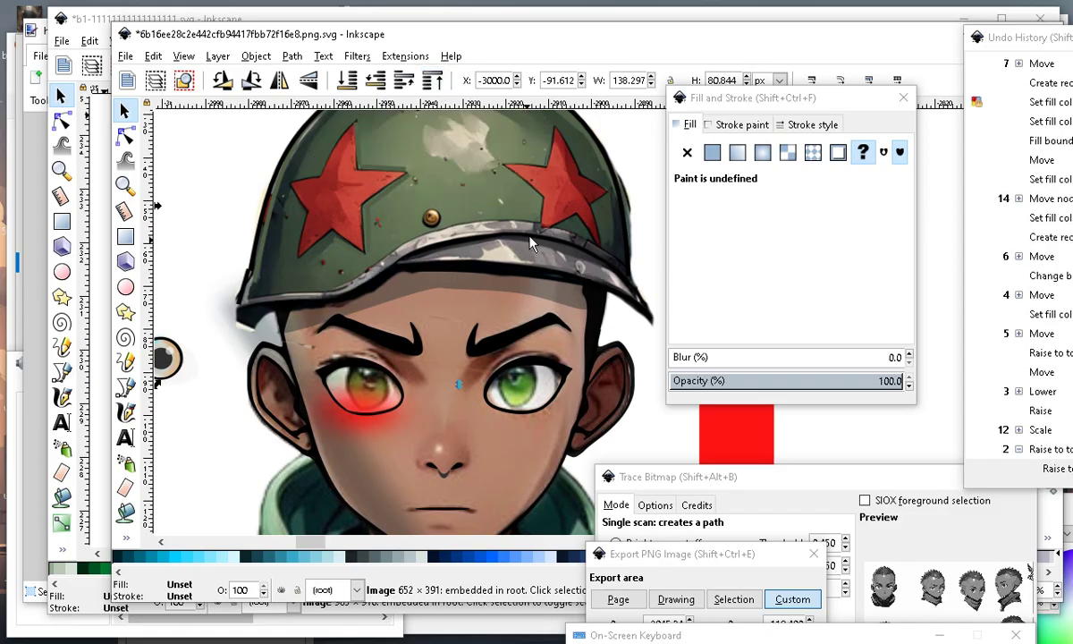
scroll(495, 220, "down", 2)
scroll(503, 262, "up", 2)
scroll(503, 262, "down", 2)
scroll(498, 248, "up", 3)
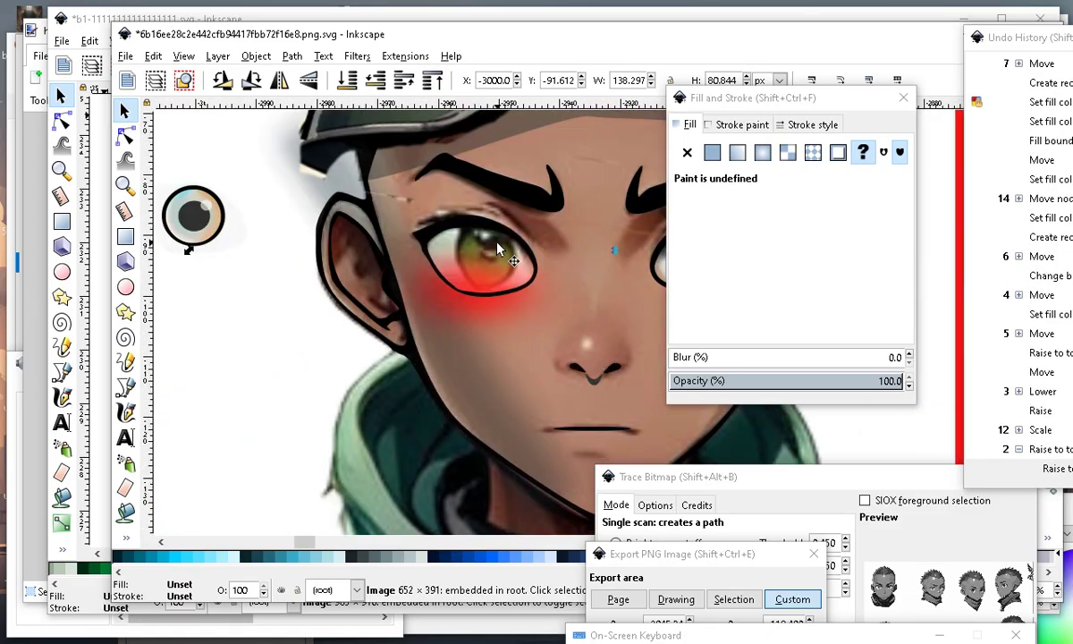
Move the blurred red blush off the eye onto the empty canvas beside the green hood.
left_click(206, 334)
left_click(472, 315)
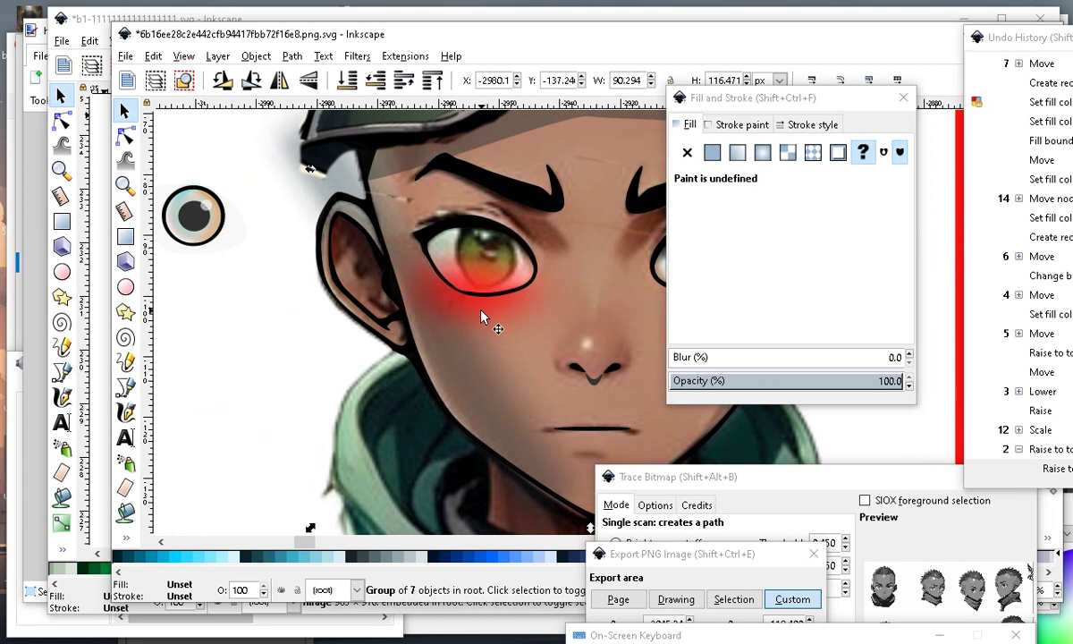
double_click(483, 316)
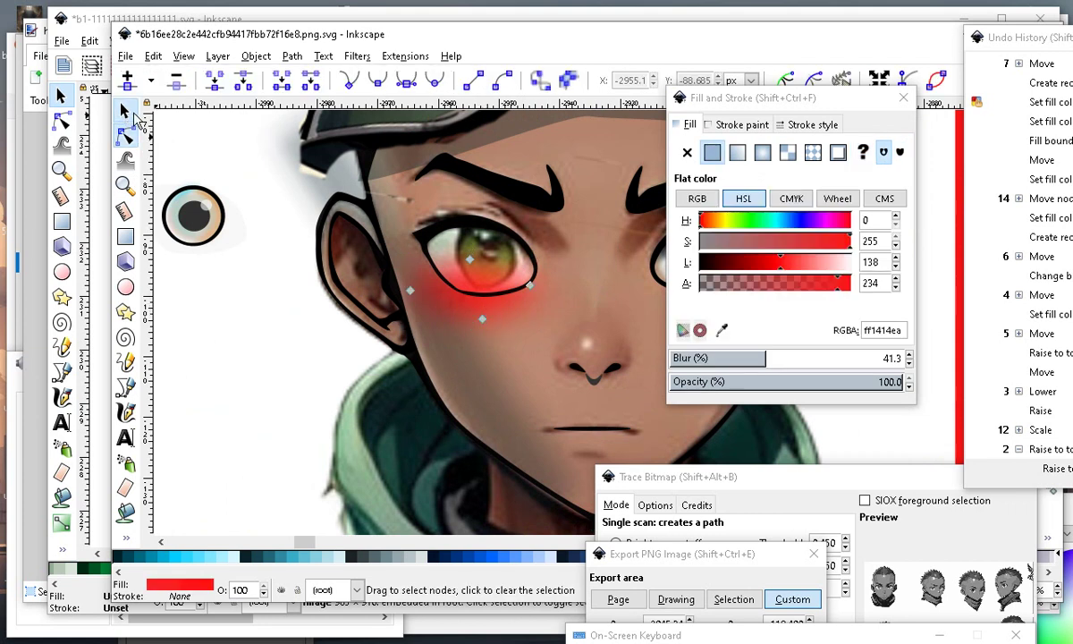
left_click(130, 112)
left_click_drag(498, 312, 268, 451)
Try the black-rimmed iris over the portrait's green eye, and return it to the canvas beside the ear.
left_click_drag(246, 163, 168, 304)
left_click_drag(205, 231, 498, 248)
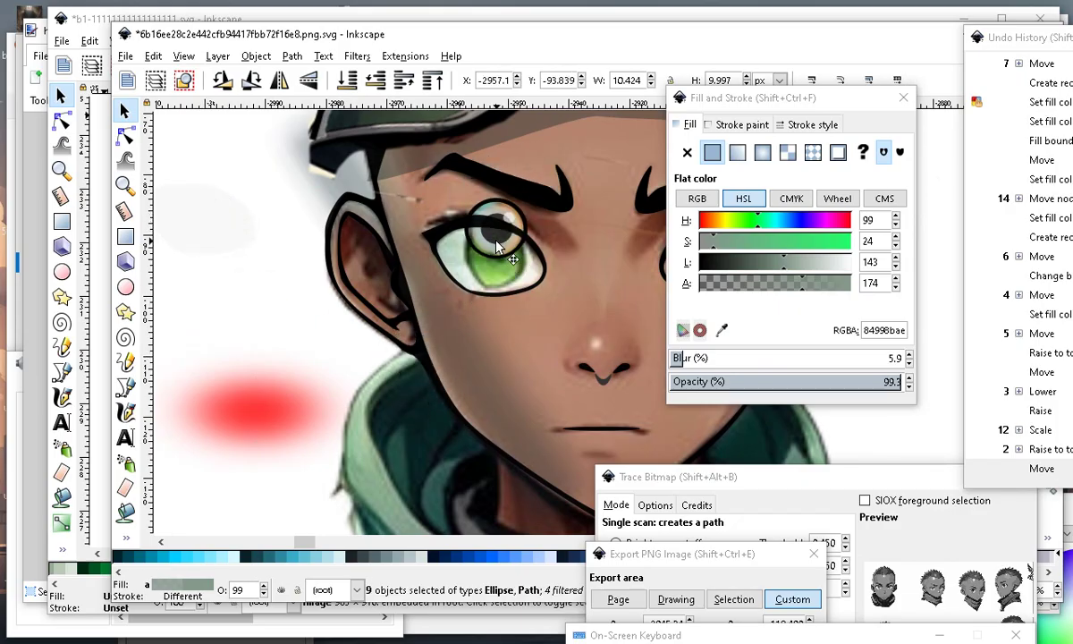
left_click_drag(280, 296, 212, 255)
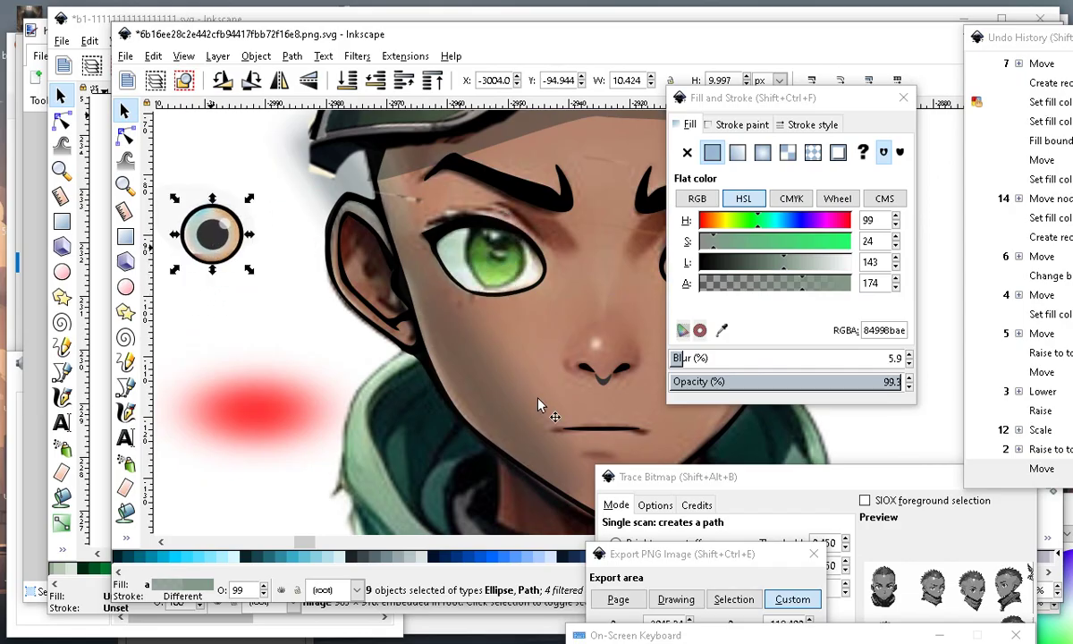
scroll(503, 372, "down", 3)
scroll(462, 420, "up", 3)
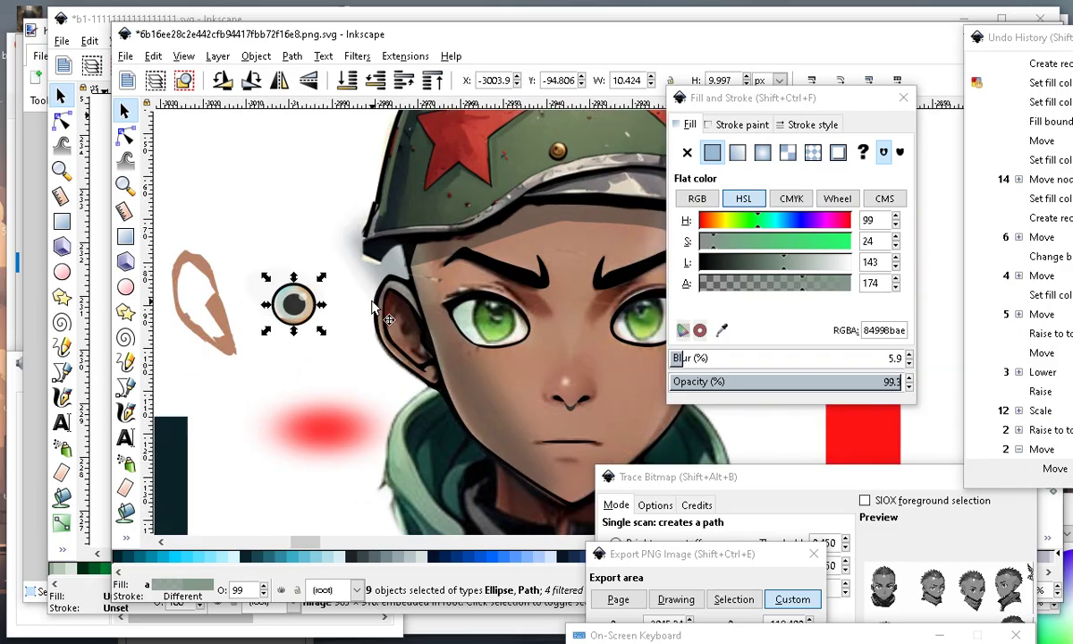
Move the two brown ear pieces from the canvas into place inside the black outline of the nearby ear.
left_click_drag(219, 308, 401, 358)
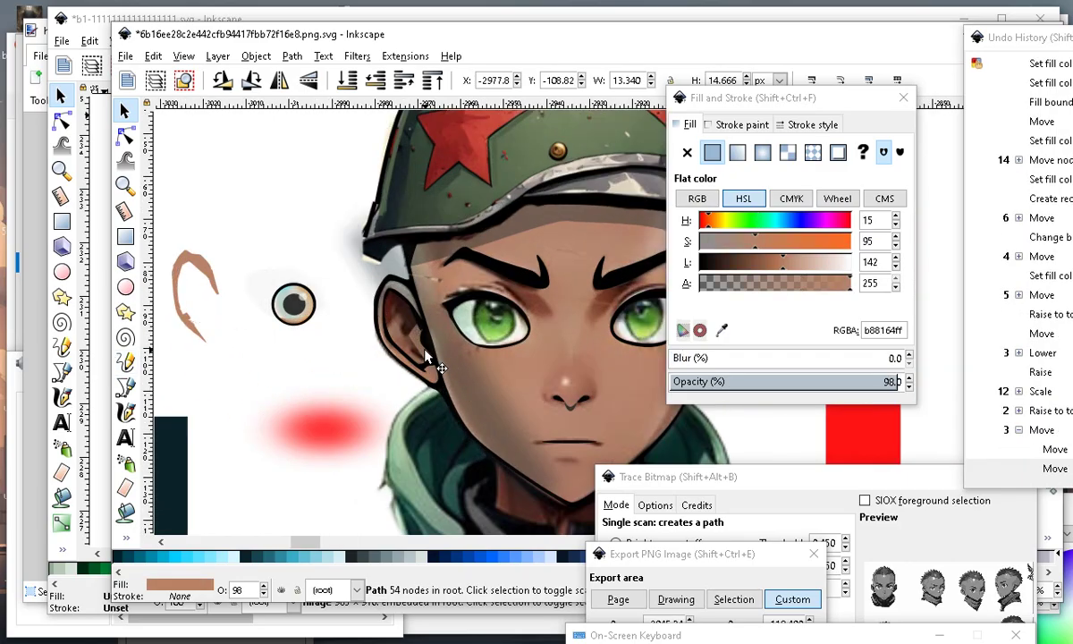
left_click_drag(426, 353, 429, 347)
left_click(206, 268)
left_click_drag(205, 268, 273, 369)
left_click_drag(393, 288, 394, 288)
left_click_drag(192, 324, 393, 357)
Select all 10 parts of the loose eye, move them up beside the helmet, and group them.
scroll(375, 339, "down", 3)
scroll(337, 249, "up", 5)
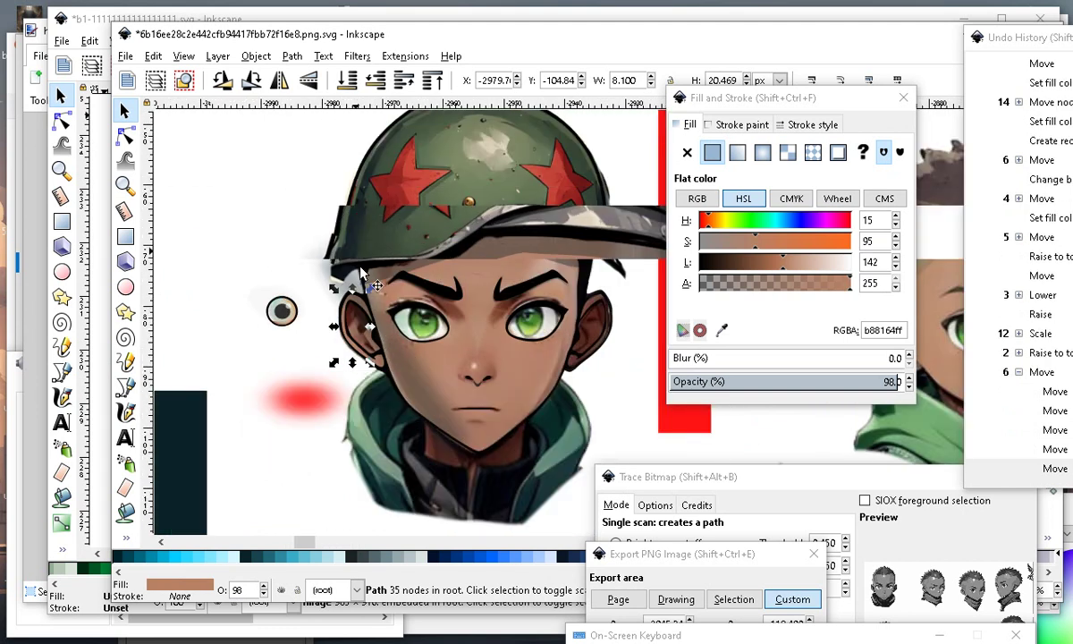
left_click(252, 256)
scroll(296, 316, "down", 2)
left_click_drag(291, 300, 153, 428)
left_click_drag(260, 356, 201, 275)
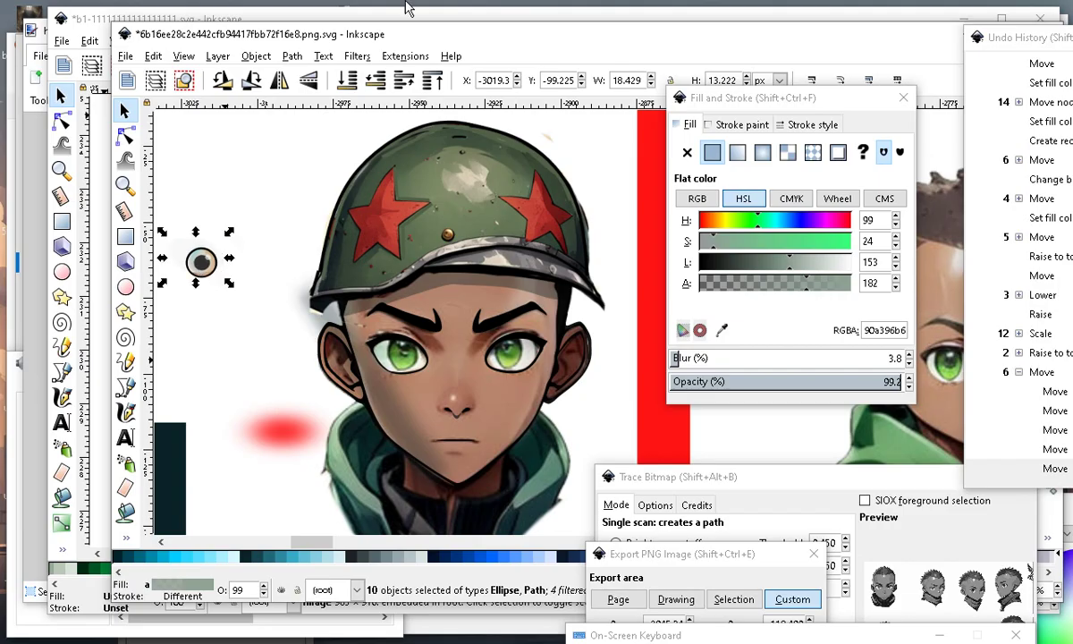
left_click(253, 56)
left_click(292, 176)
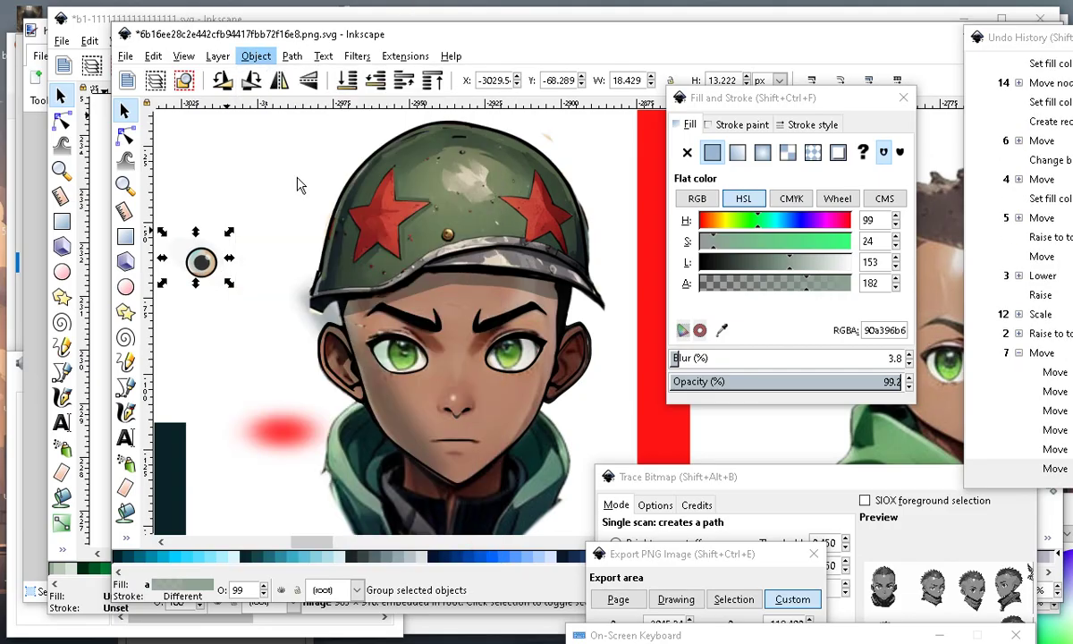
Place the grouped eye inside the black eye outline over the green eye nearest the loose shapes.
left_click_drag(204, 260, 442, 343)
scroll(420, 362, "up", 3)
double_click(399, 334)
left_click(400, 334)
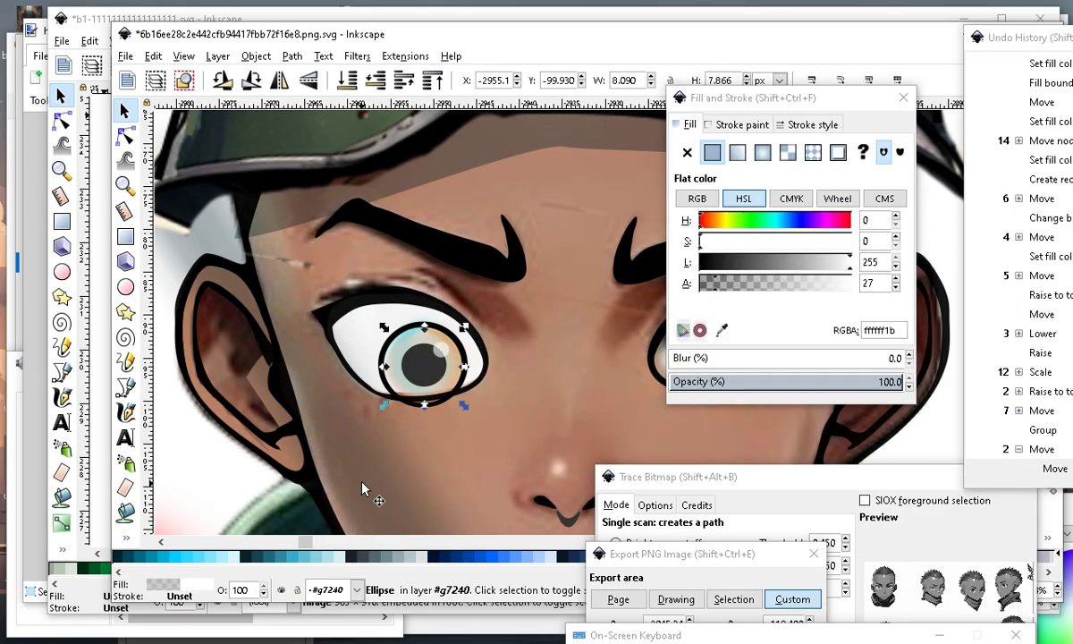
Move the blurred red blush farther away from the portrait, next to the dark teal rectangle.
scroll(474, 391, "down", 2, "ctrl")
left_click(323, 461)
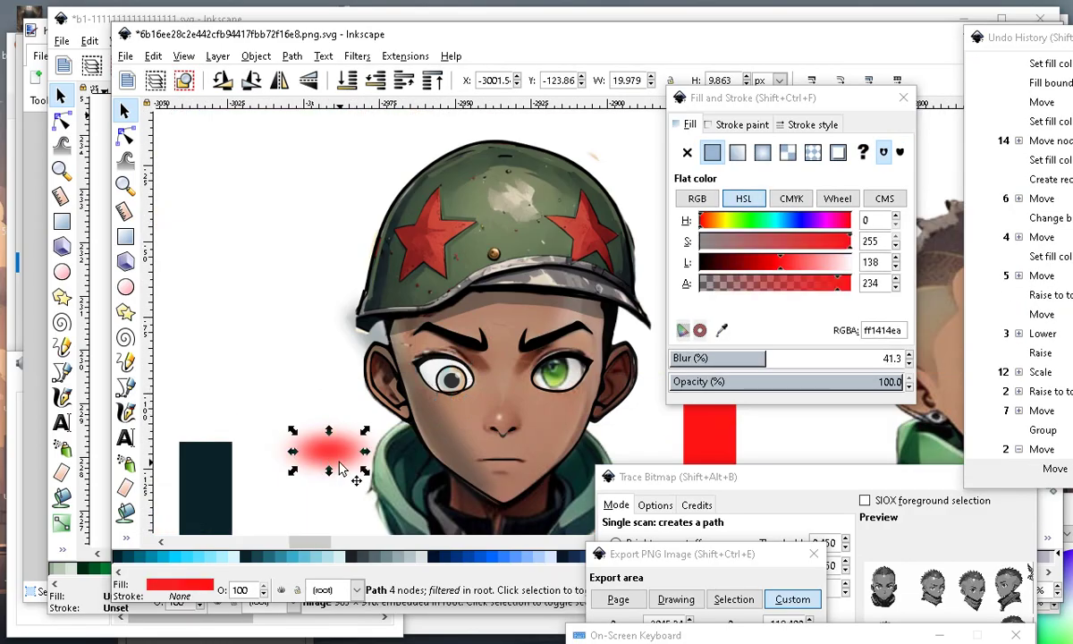
left_click_drag(345, 470, 188, 531)
left_click(364, 474)
left_click_drag(338, 424, 455, 369)
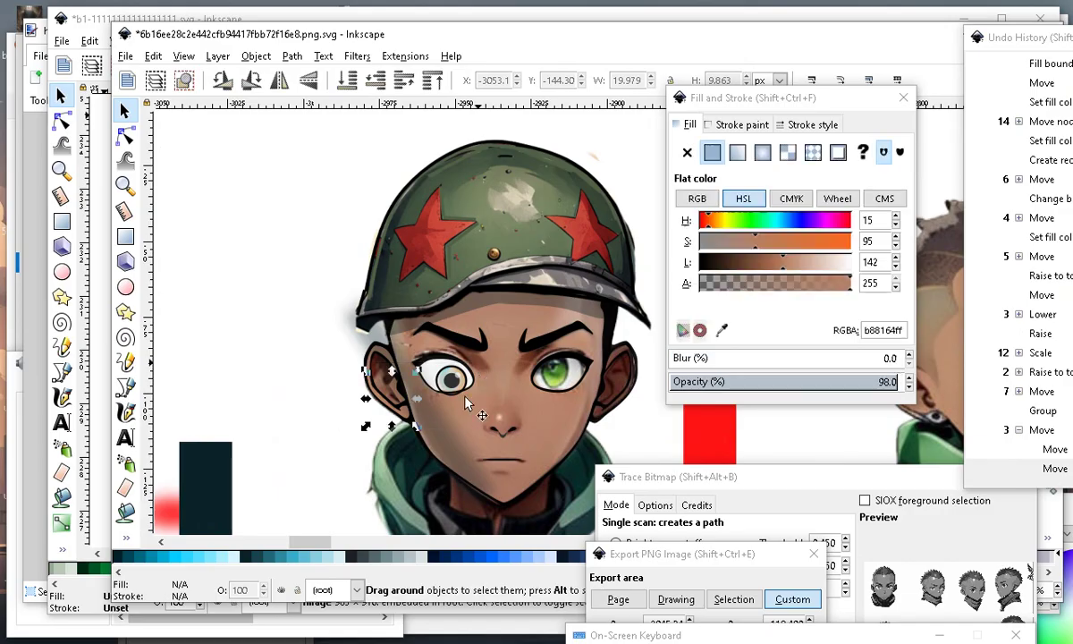
scroll(443, 409, "up", 2, "ctrl")
left_click(444, 342)
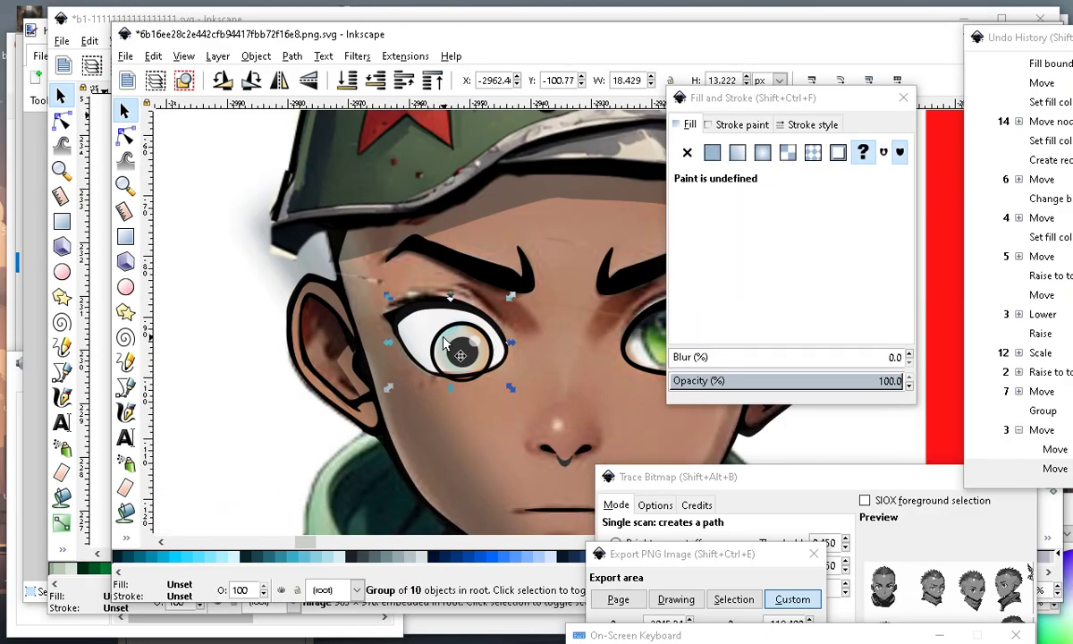
left_click_drag(440, 306, 382, 429)
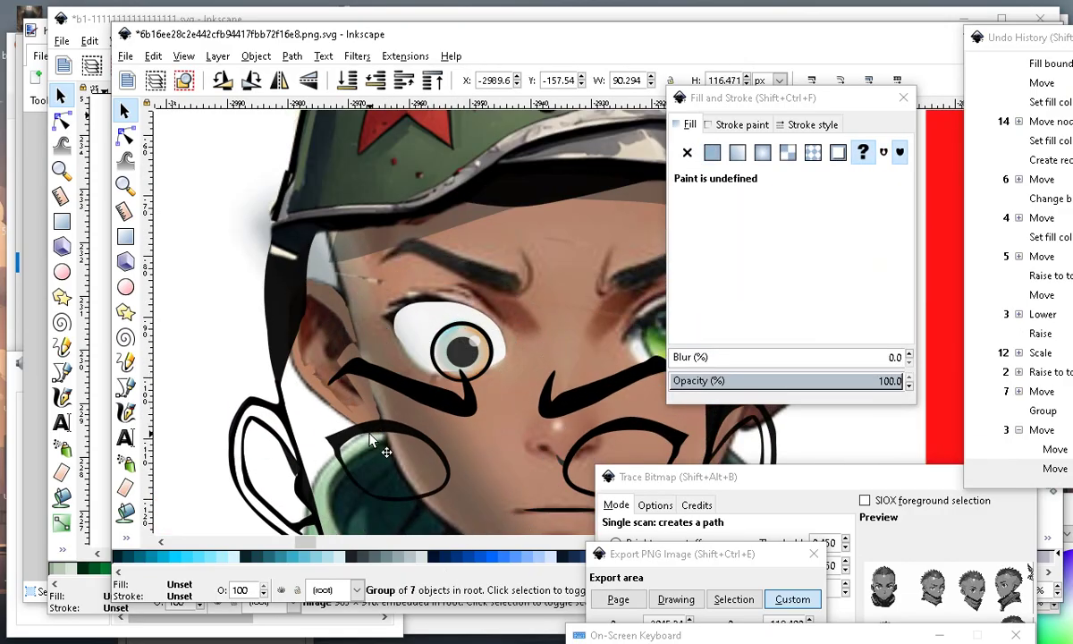
left_click(153, 56)
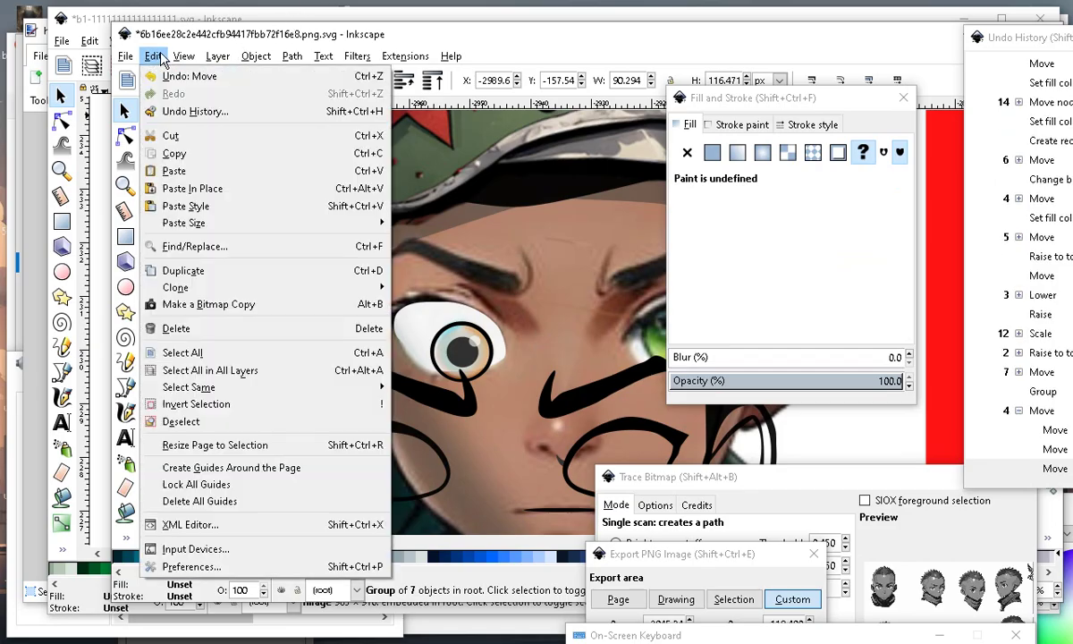
left_click(170, 75)
Recolour the blurred dark shadow strip along the face's edge with the skin tone b28169ff sampled from the cheek.
scroll(449, 370, "down", 3, "ctrl")
scroll(375, 324, "up", 4, "ctrl")
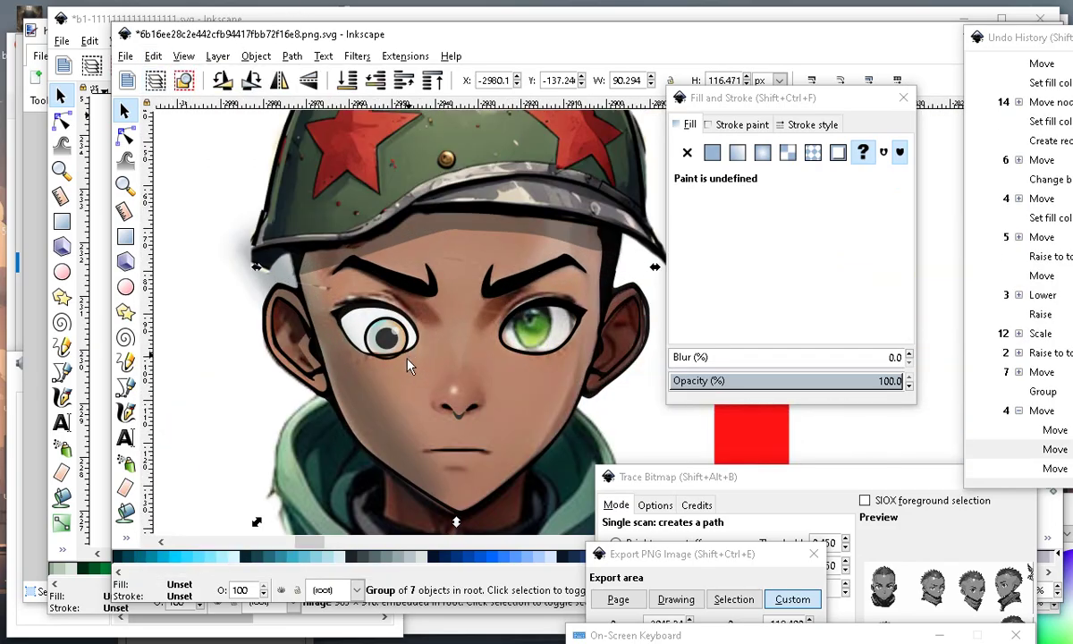
scroll(402, 429, "down", 2, "ctrl")
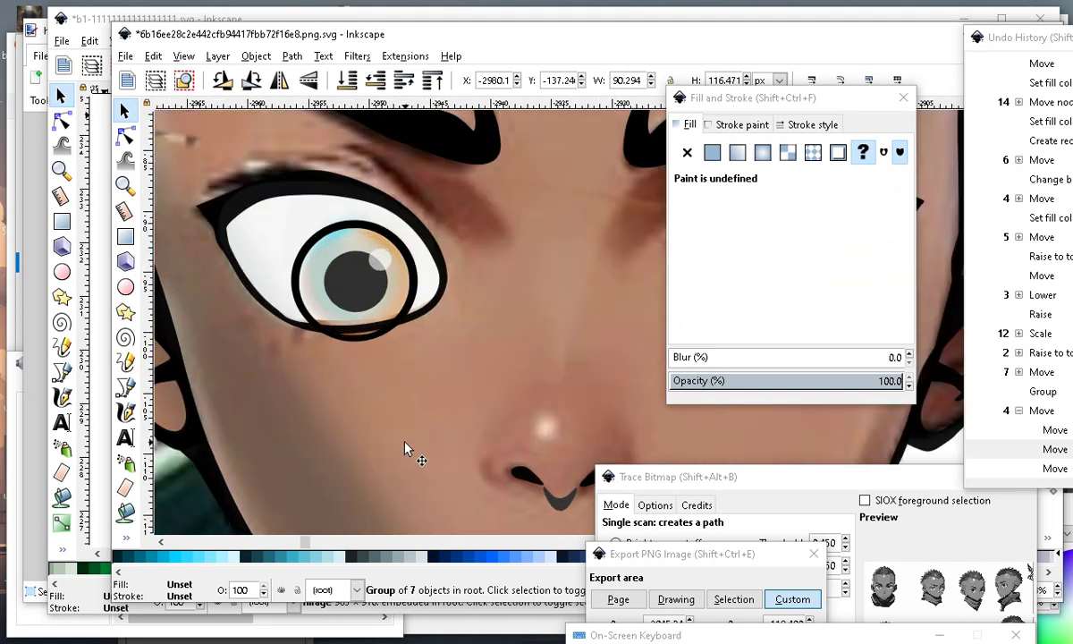
left_click(399, 429)
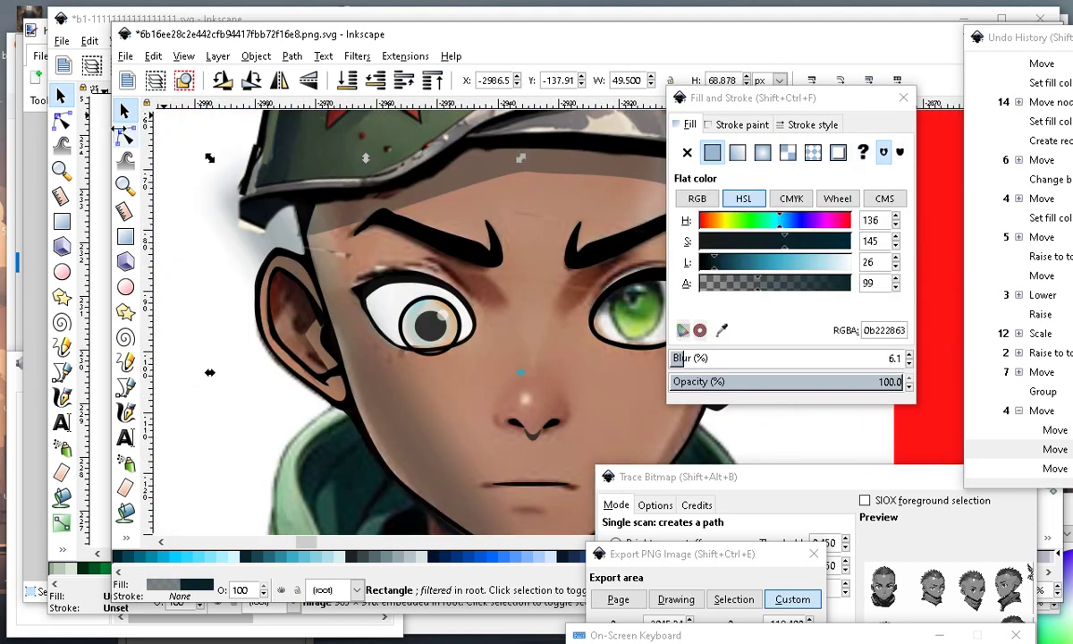
right_click(125, 534)
left_click(178, 569)
left_click_drag(462, 385, 496, 402)
scroll(228, 426, "down", 2, "ctrl")
scroll(242, 309, "up", 4, "ctrl")
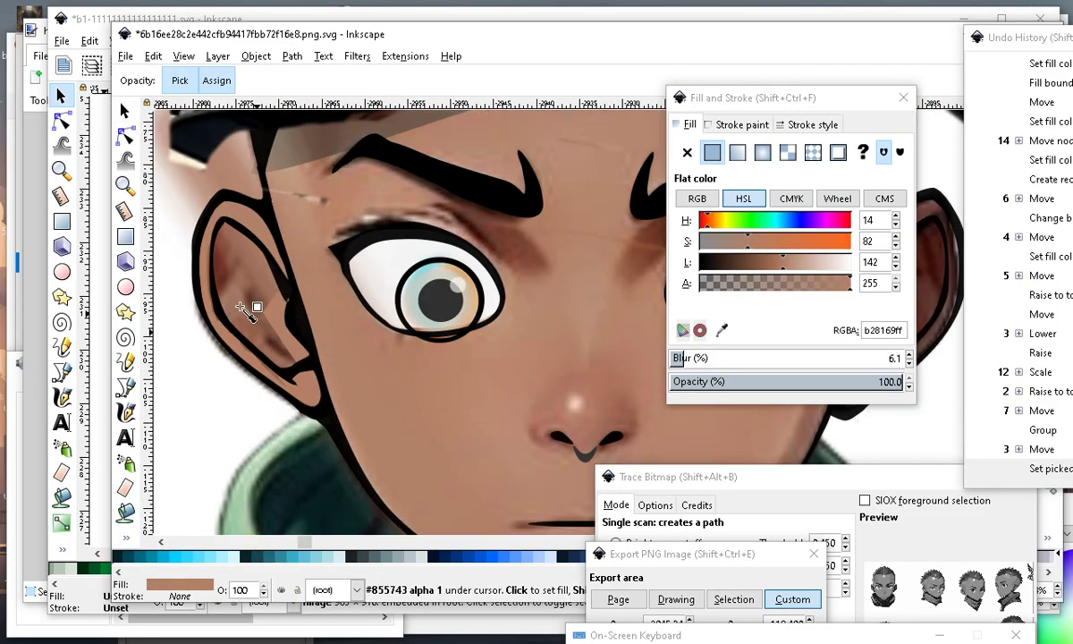
left_click(128, 139)
scroll(179, 188, "down", 2, "ctrl")
scroll(201, 208, "up", 2, "ctrl")
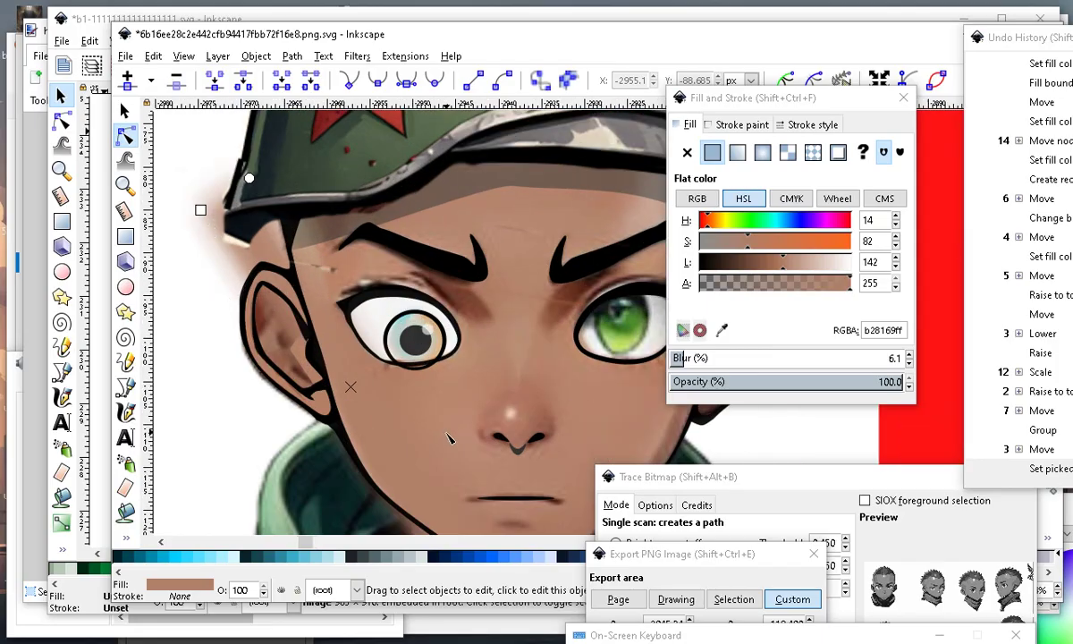
scroll(446, 431, "up", 2, "ctrl")
scroll(304, 354, "down", 6, "ctrl")
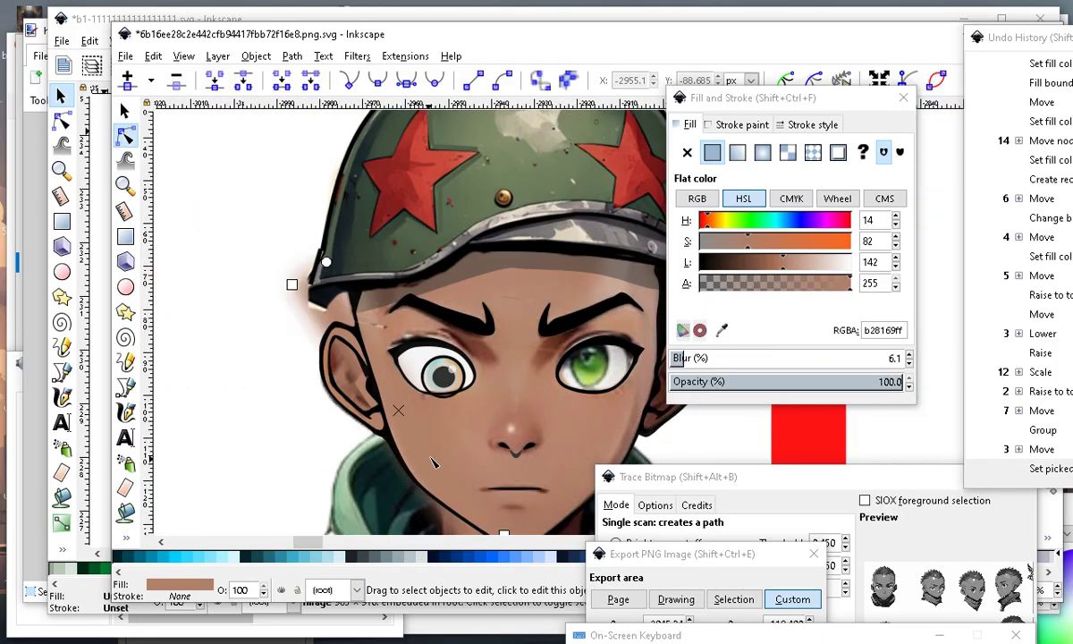
scroll(541, 458, "up", 3, "ctrl")
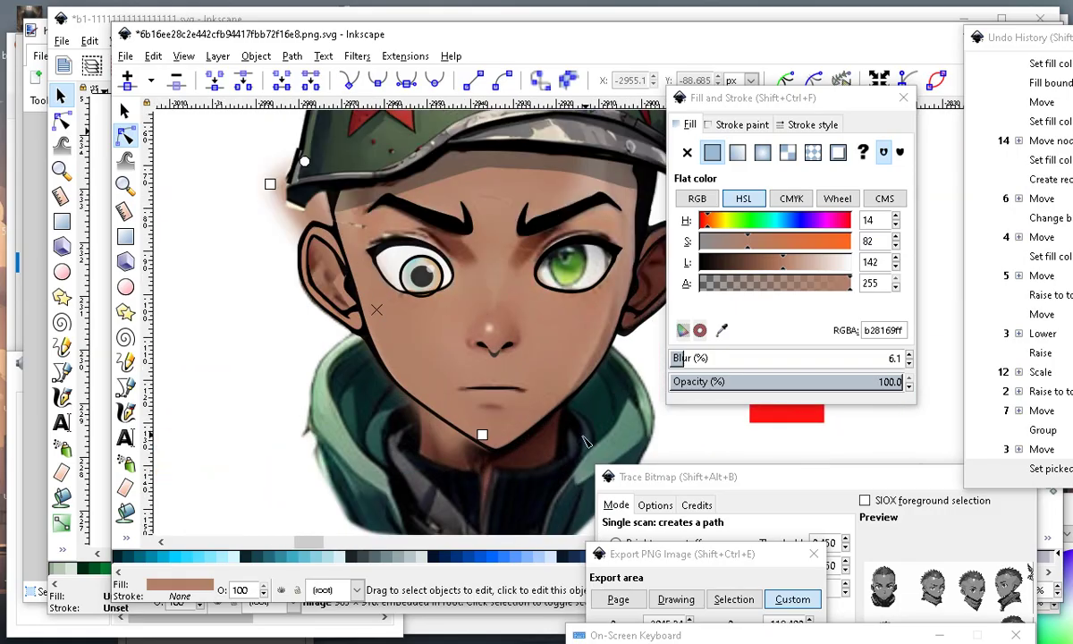
scroll(403, 380, "down", 3, "ctrl")
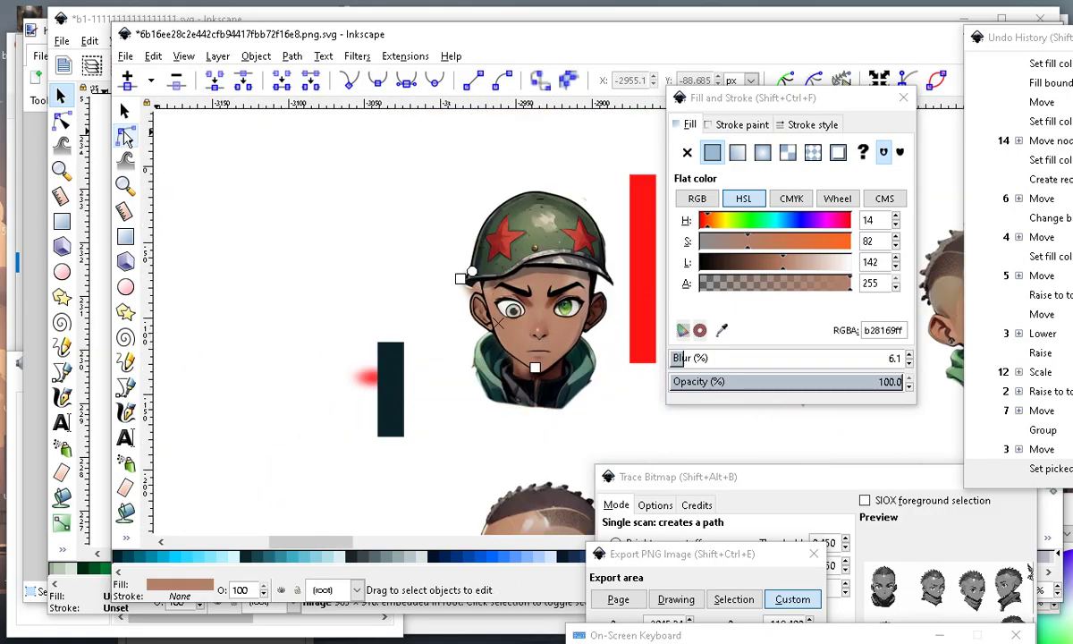
Move the blurred red blush beside the ear nearest the replacement eye and scale it to about 20 by 15 px.
left_click(127, 111)
left_click(371, 380)
left_click_drag(367, 376, 390, 318)
scroll(456, 411, "up", 4, "ctrl")
left_click_drag(319, 435, 298, 417)
Recolour the blurred red blush with the skin tone b8856bff sampled from the cheek.
left_click(126, 539)
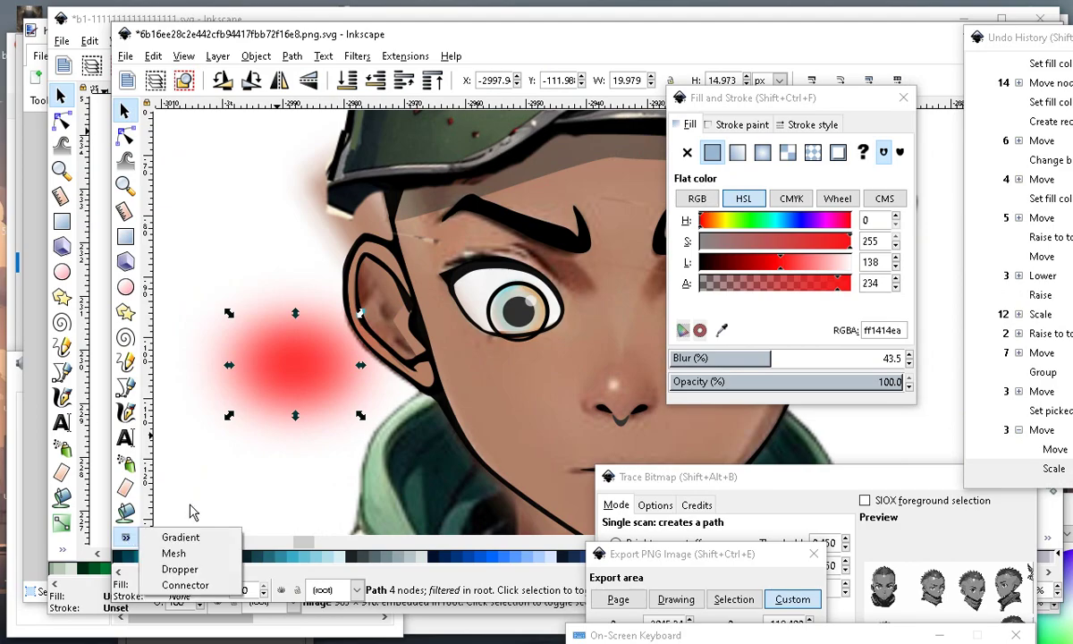
left_click(180, 569)
left_click(528, 369)
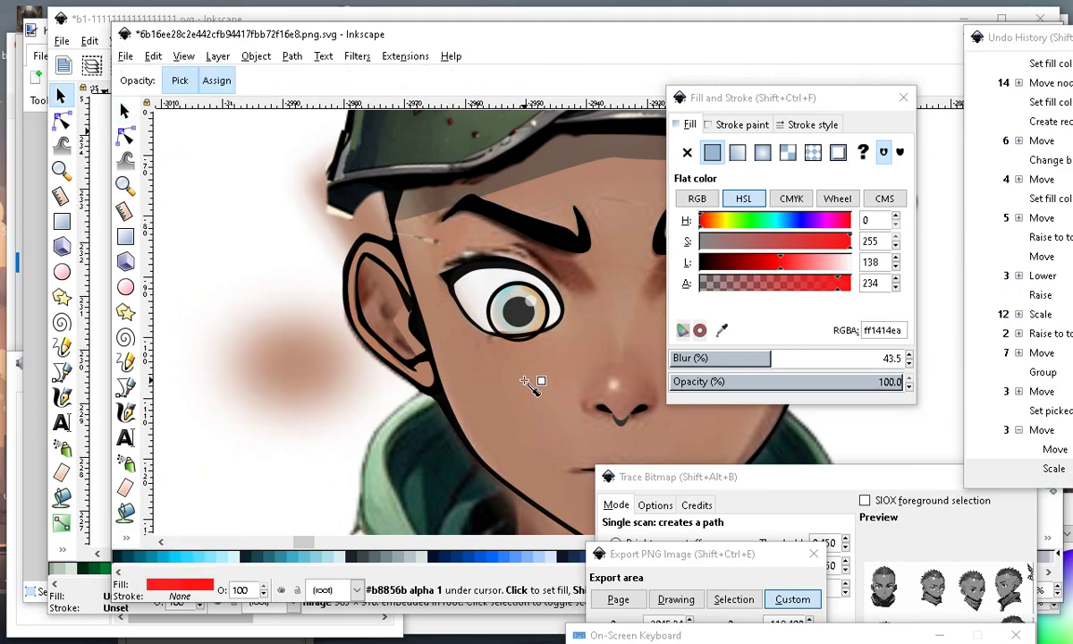
left_click(125, 111)
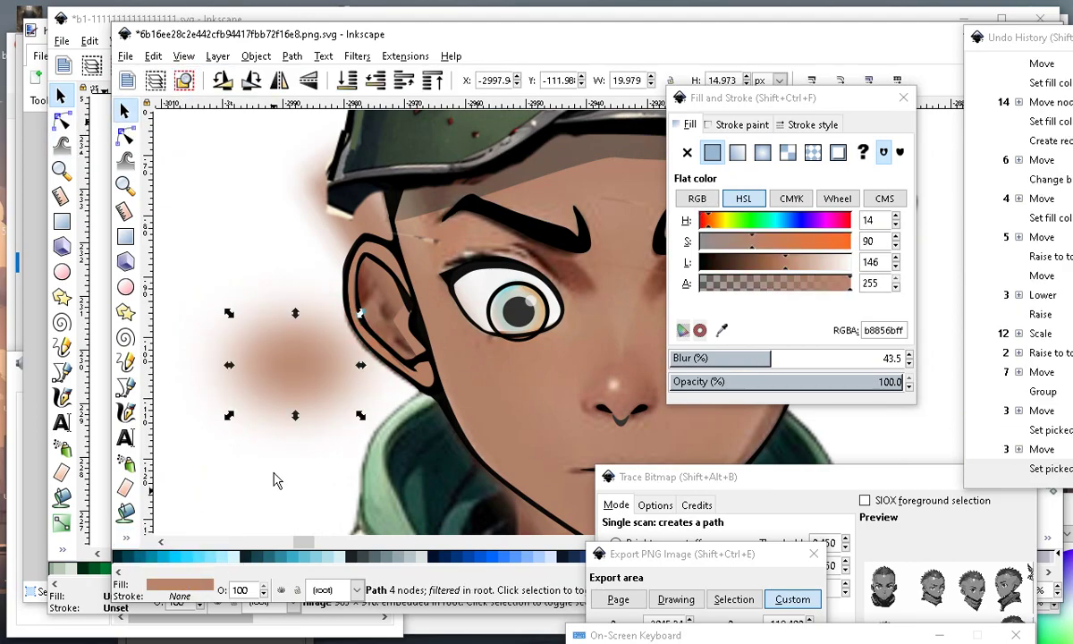
Place the skin-coloured blush between the replacement eye and its eyebrow, and move the blurred strip off the face beside the dark teal rectangle.
left_click_drag(295, 372, 507, 265)
left_click_drag(453, 359, 154, 276)
scroll(425, 362, "down", 3)
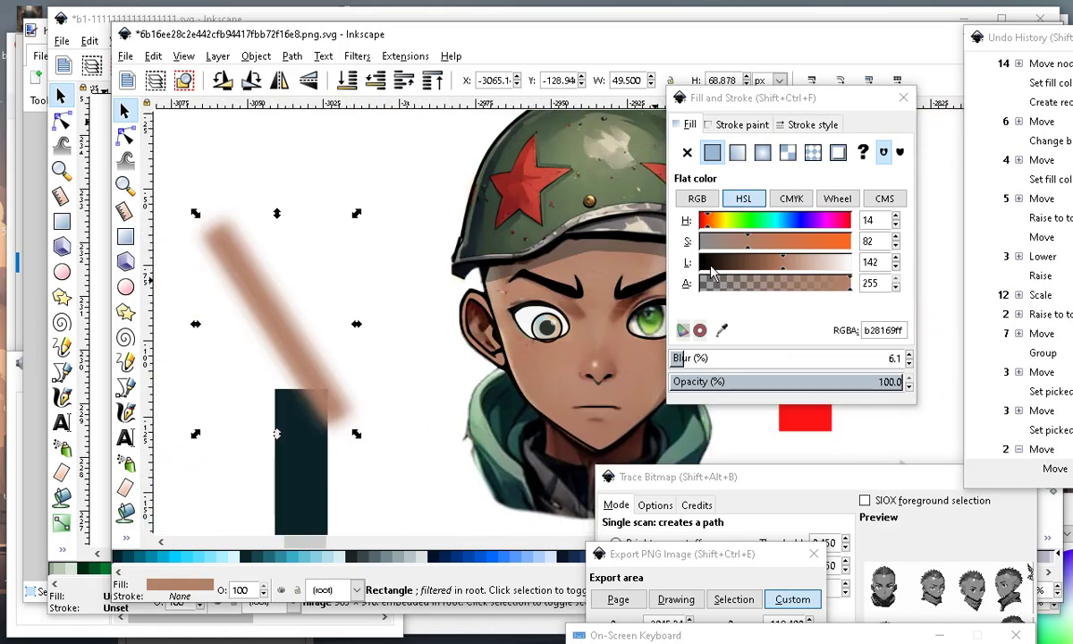
Reduce the skin-coloured patch over the replacement eye to about 12 px high and set its blur to 11.5%.
scroll(455, 287, "up", 3)
left_click(471, 293)
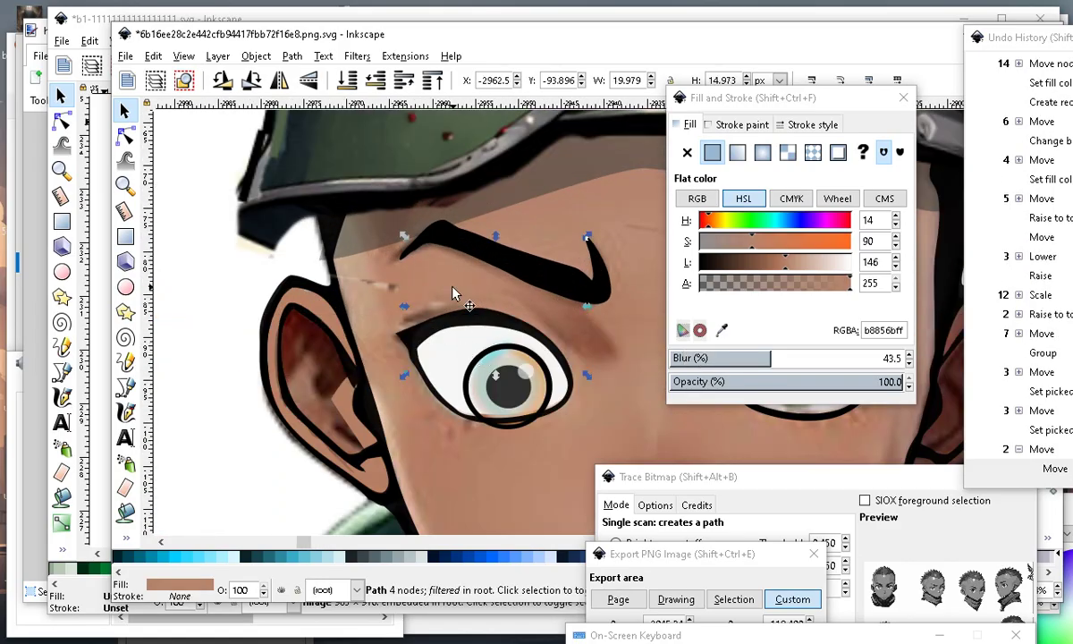
left_click_drag(503, 370, 496, 450)
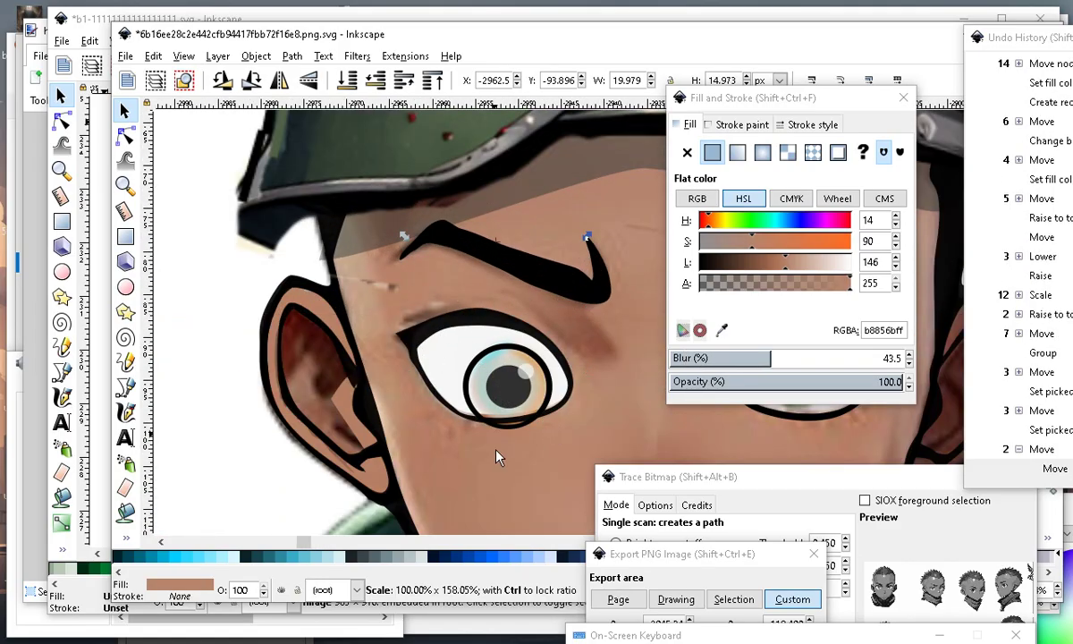
left_click_drag(494, 380, 438, 329)
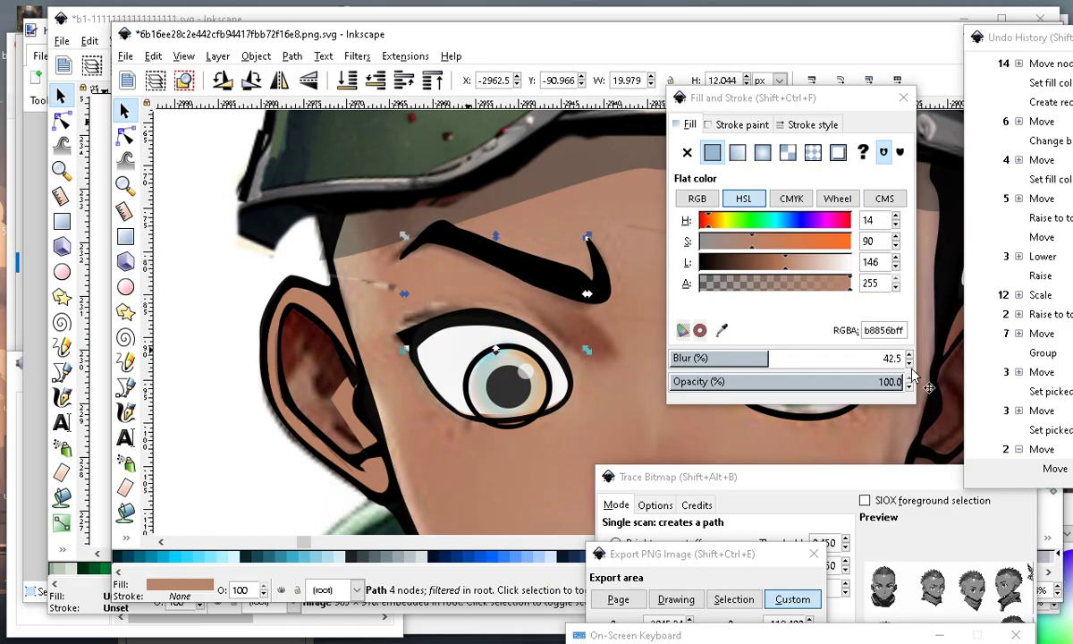
left_click(696, 357)
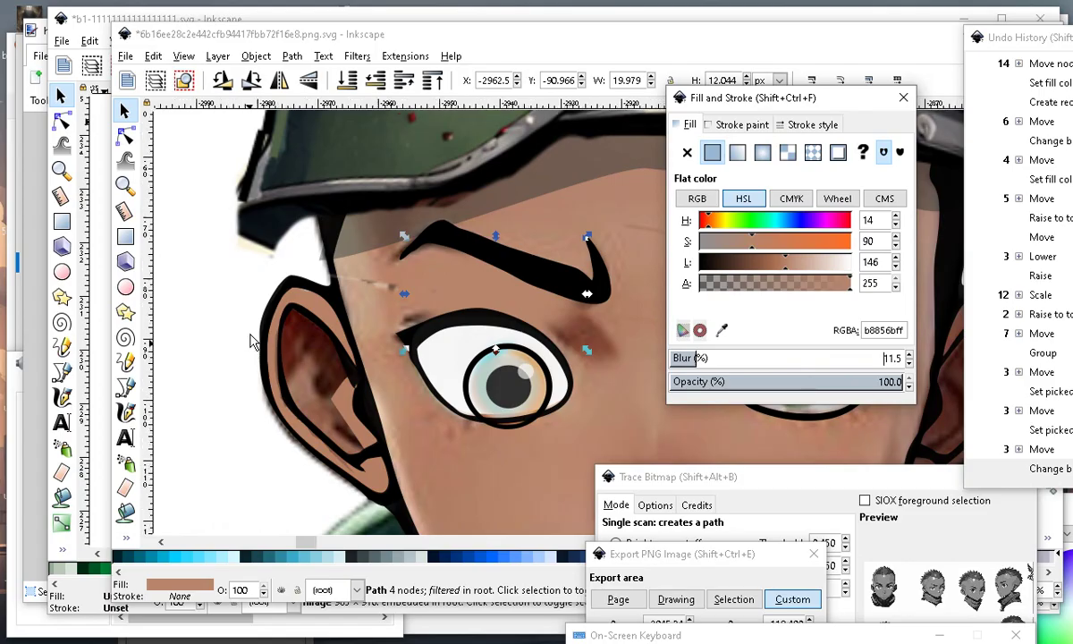
Reshape the skin patch by pulling its inner node to the nose bridge and its outer node beside the replacement eye's outer corner.
scroll(241, 331, "down", 2)
left_click(125, 142)
scroll(400, 339, "up", 2)
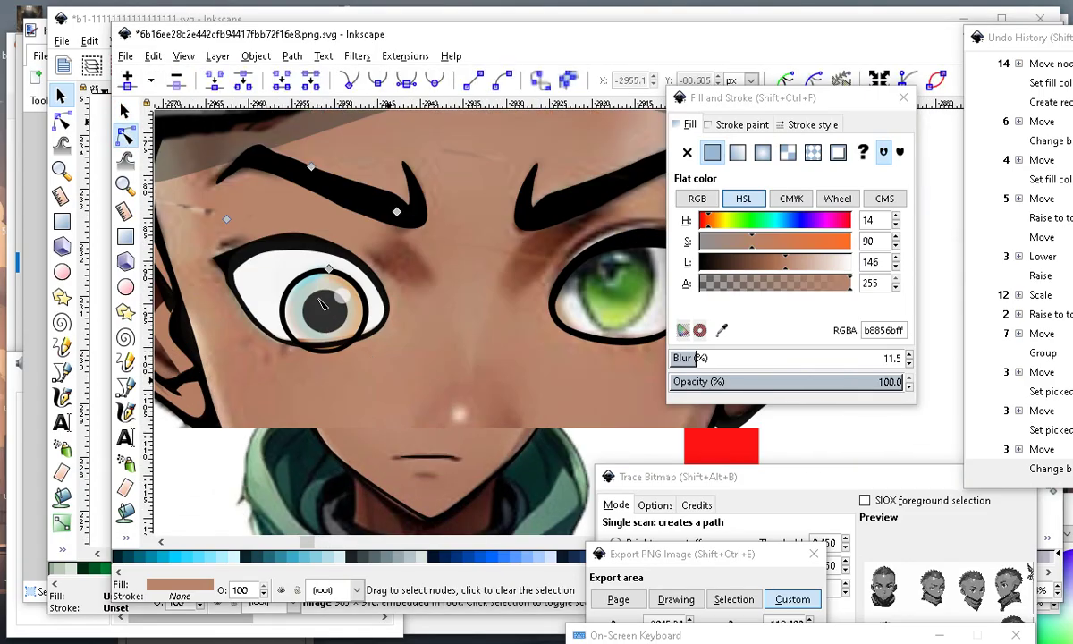
left_click_drag(394, 215, 489, 324)
scroll(421, 283, "down", 3)
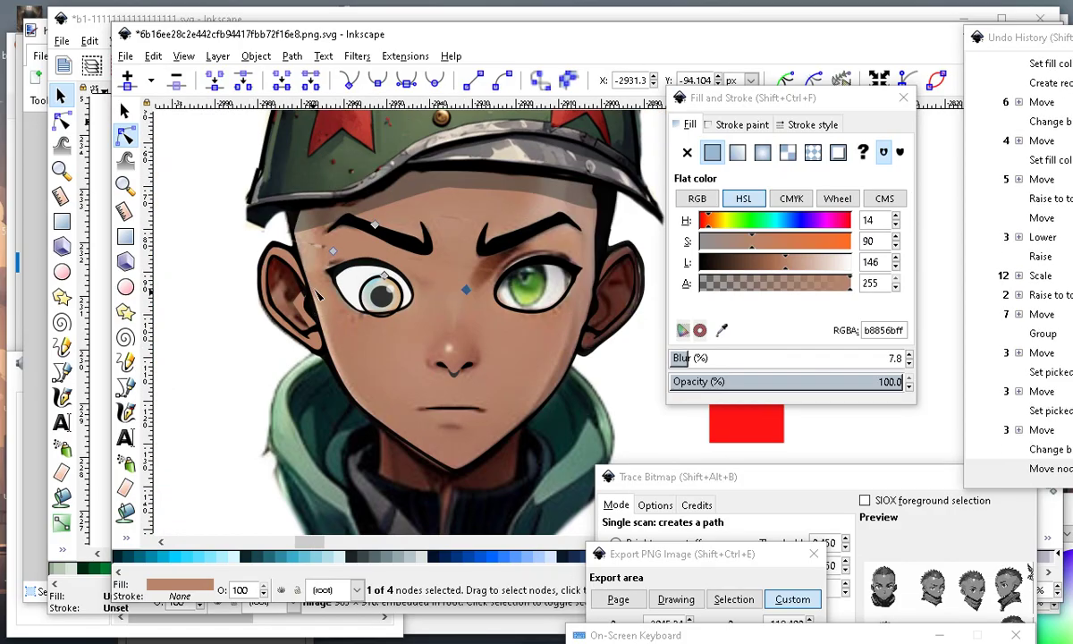
scroll(413, 284, "up", 2)
left_click_drag(337, 232, 323, 273)
Add a node to the skin patch's outer edge and move it to the temple, just under the helmet's shadow.
left_click(315, 242)
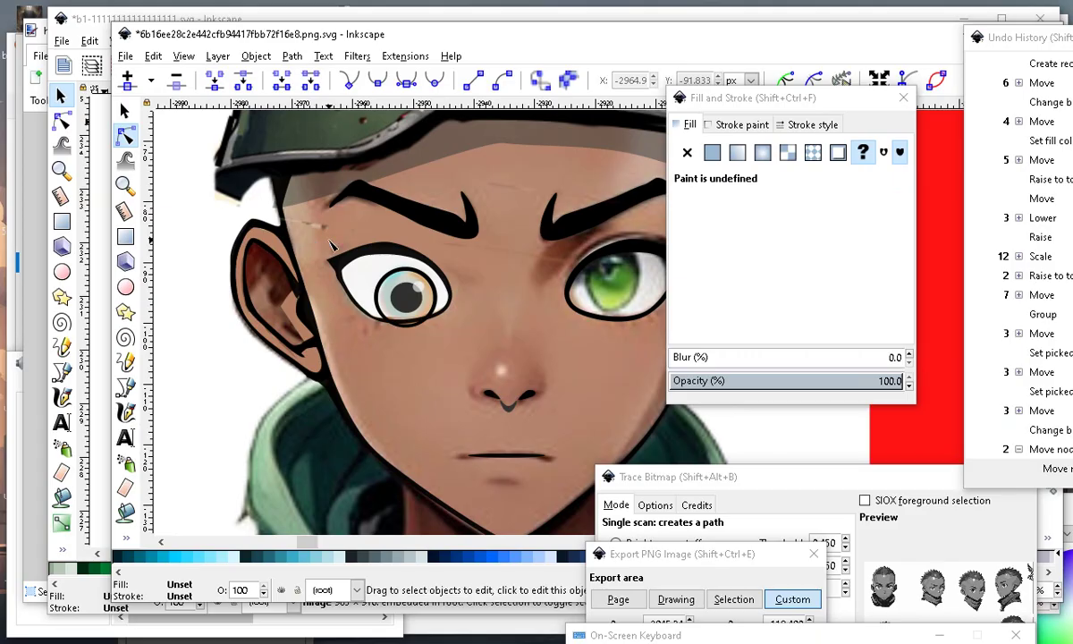
left_click(330, 241)
left_click(314, 225)
scroll(317, 223, "up", 1)
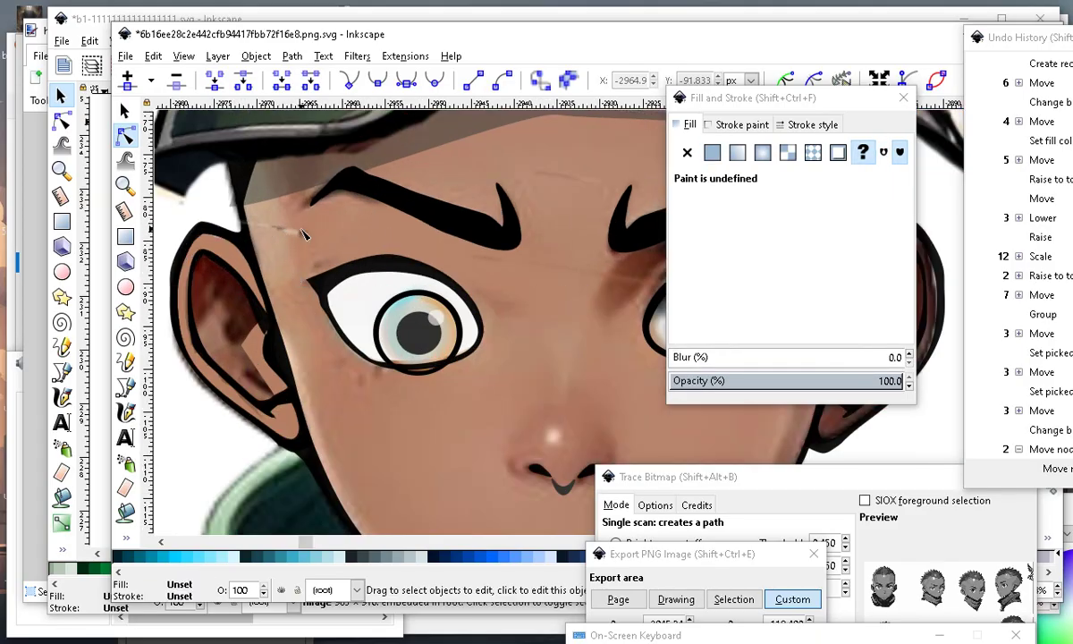
left_click(396, 241)
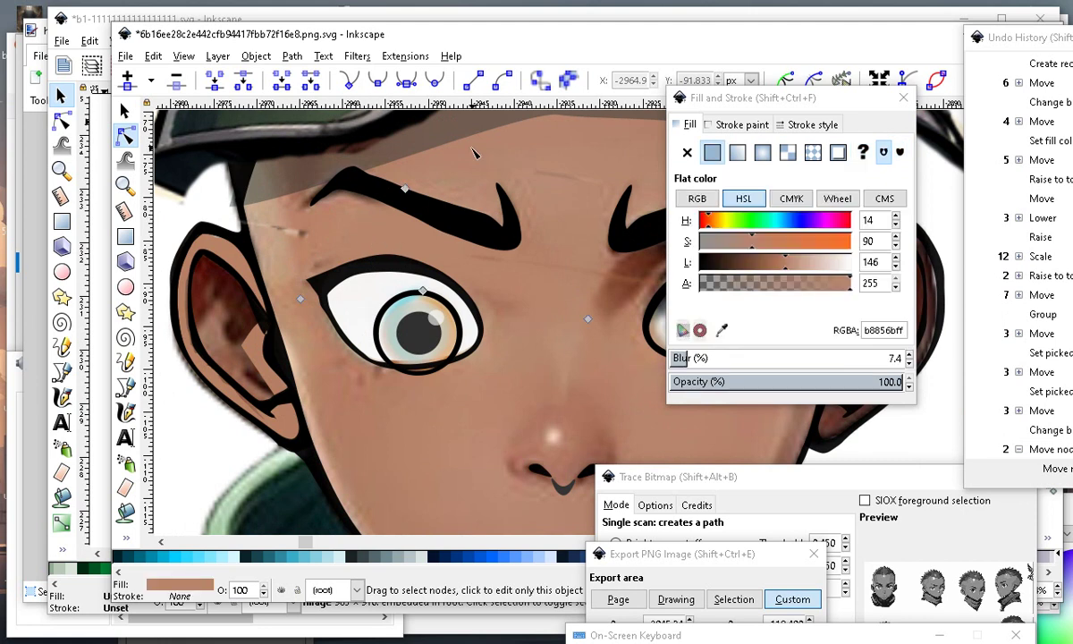
left_click(333, 232)
double_click(313, 221)
left_click_drag(314, 221, 240, 199)
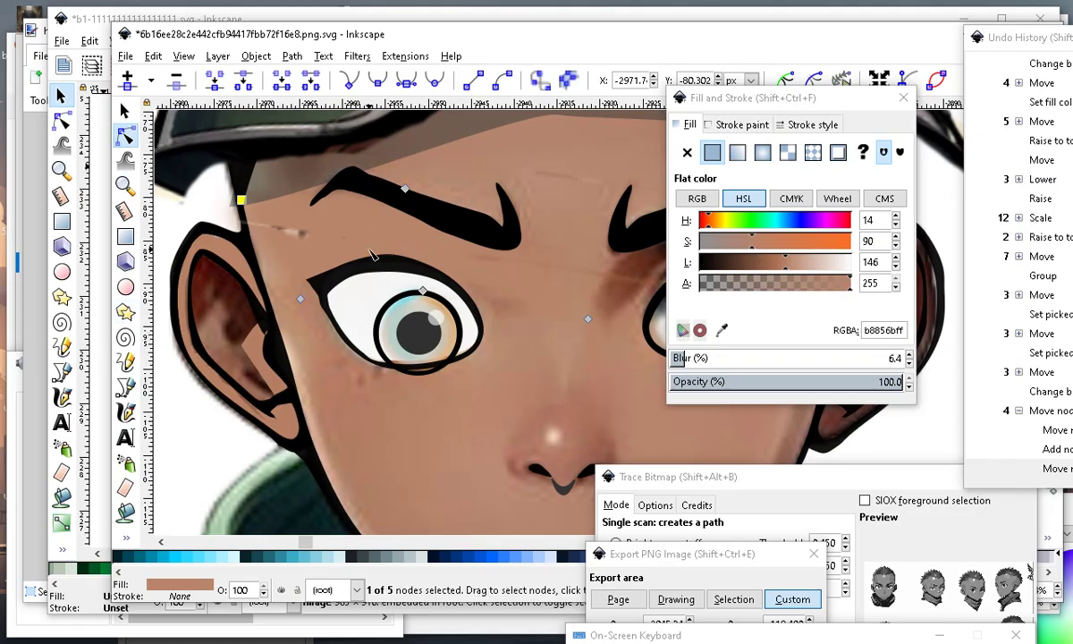
Move the skin patch's outer node to the face outline beside the ear and its temple node up to the helmet brim.
scroll(364, 253, "up", 2)
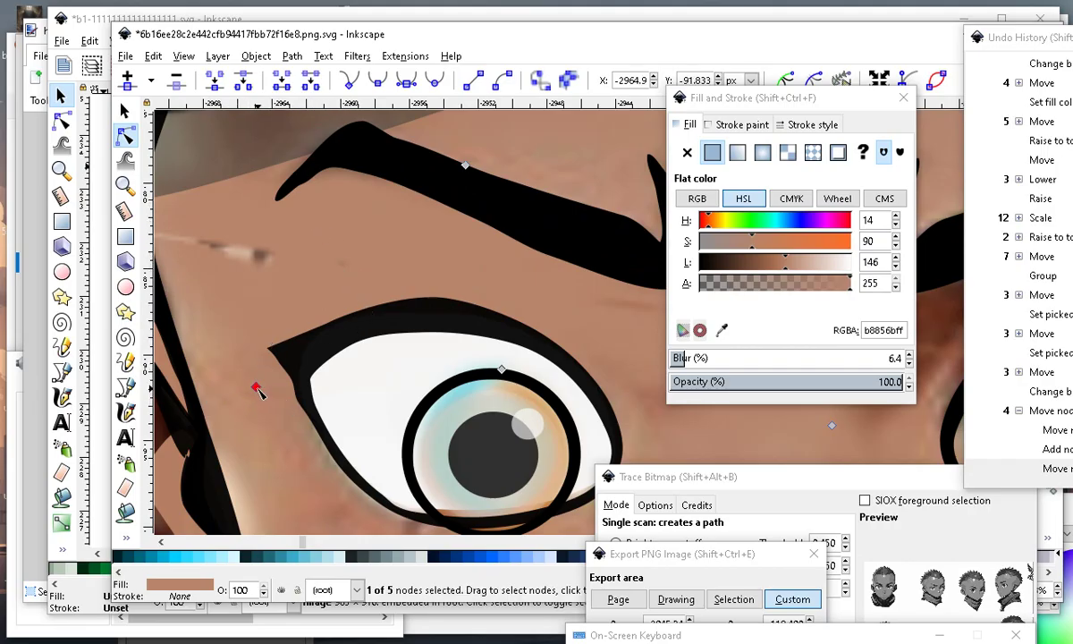
mouse_move(212, 414)
left_mouse_down()
mouse_move(445, 264)
mouse_move(204, 349)
mouse_move(229, 304)
mouse_move(218, 422)
mouse_move(207, 431)
left_mouse_up()
scroll(513, 243, "down", 2)
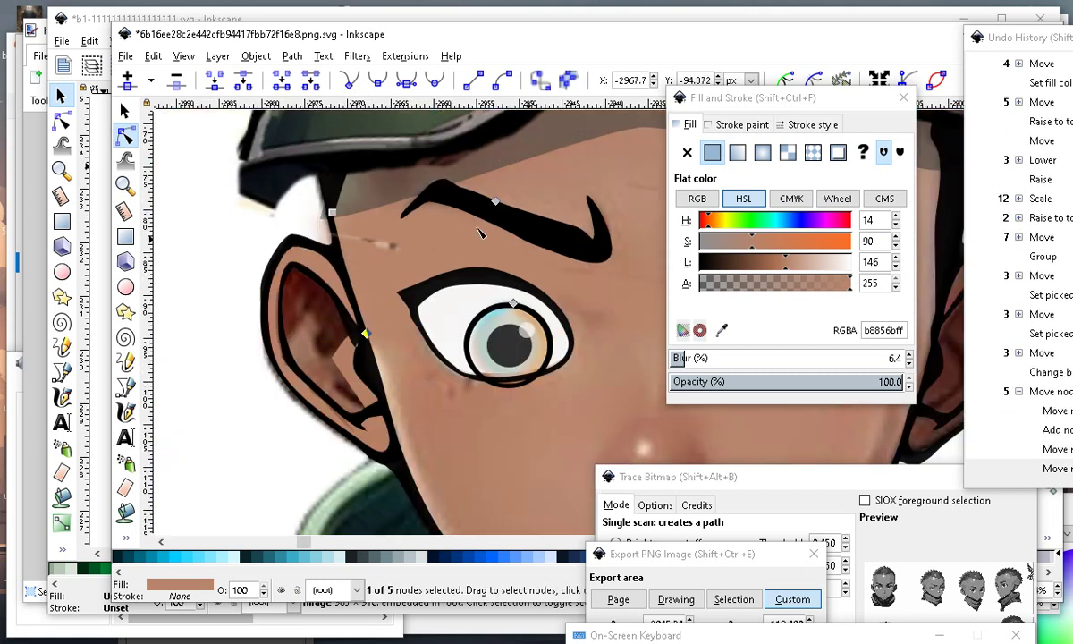
scroll(382, 243, "up", 1)
left_click_drag(306, 207, 314, 153)
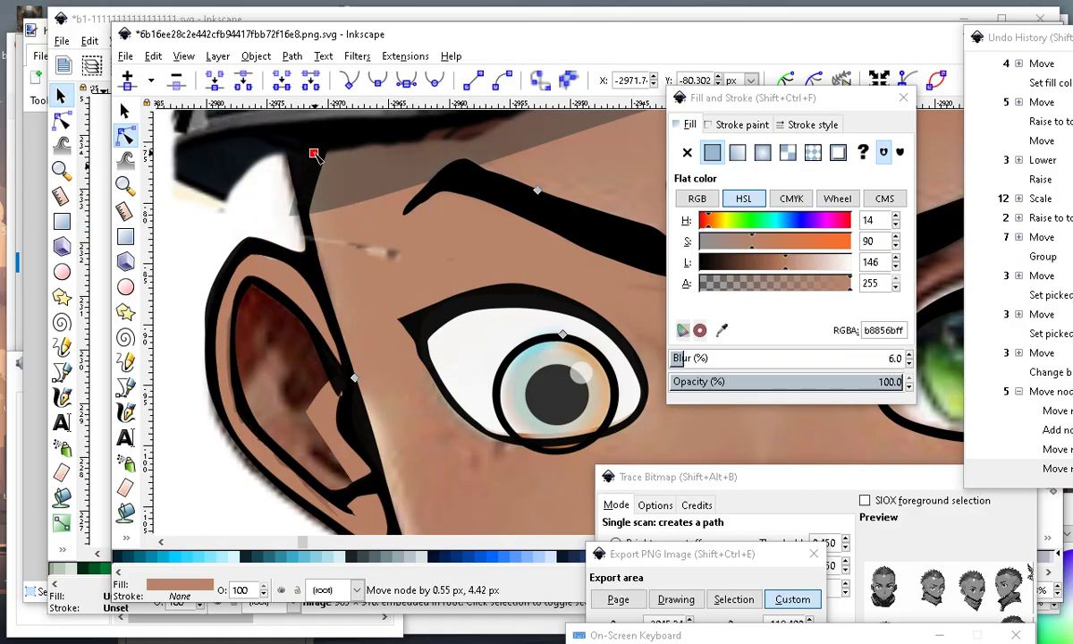
scroll(438, 247, "down", 2)
scroll(441, 257, "up", 2)
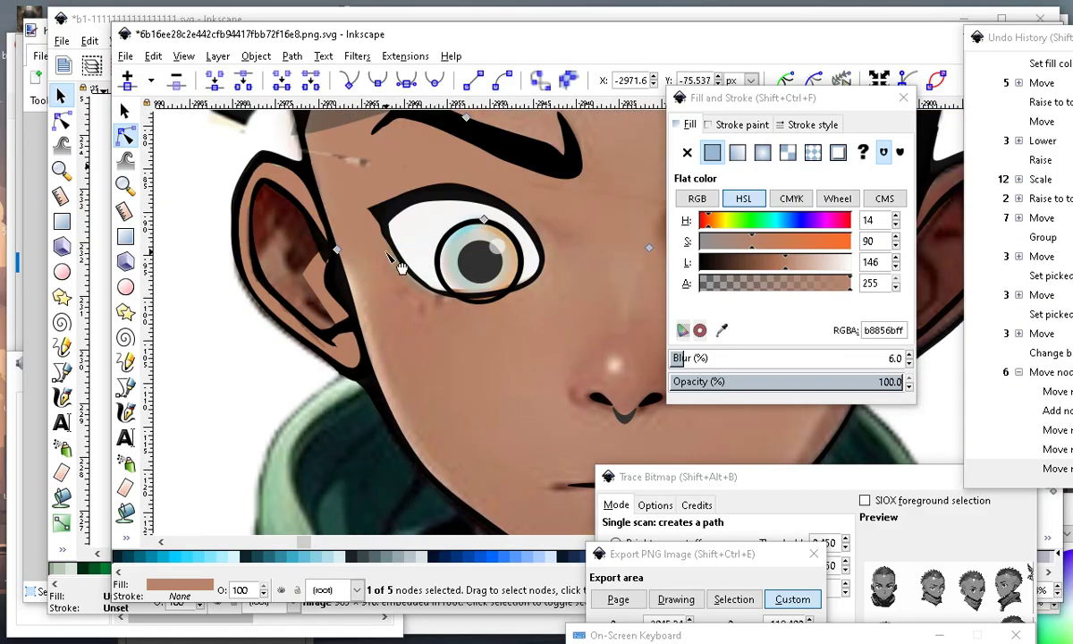
Add another node to the skin patch's outer edge and pull it to the face outline above the ear.
left_click(364, 162)
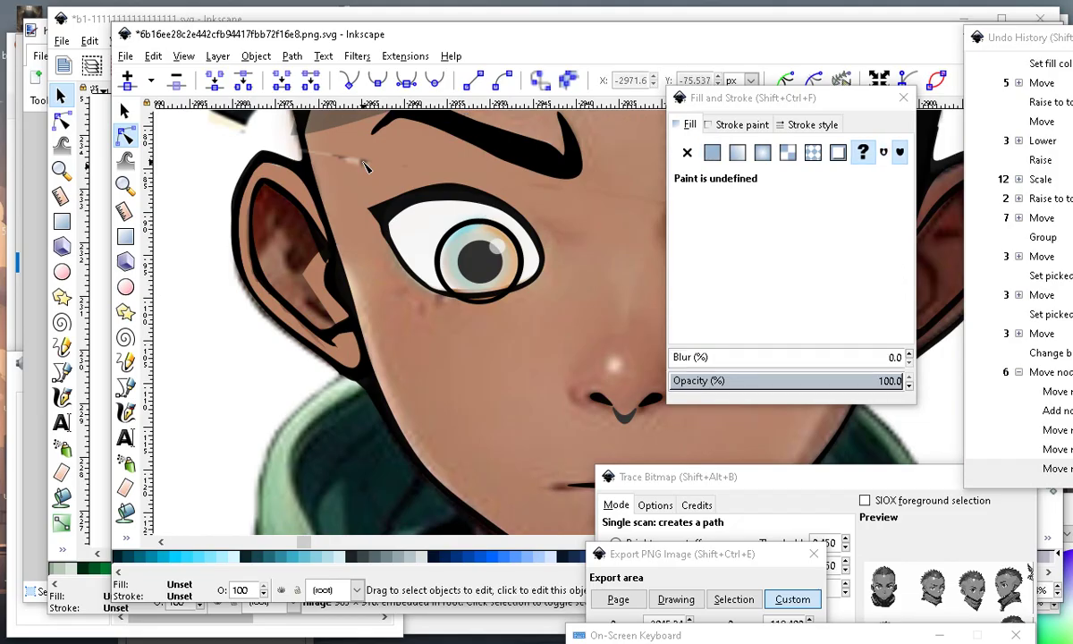
left_click(366, 158)
left_click(365, 158)
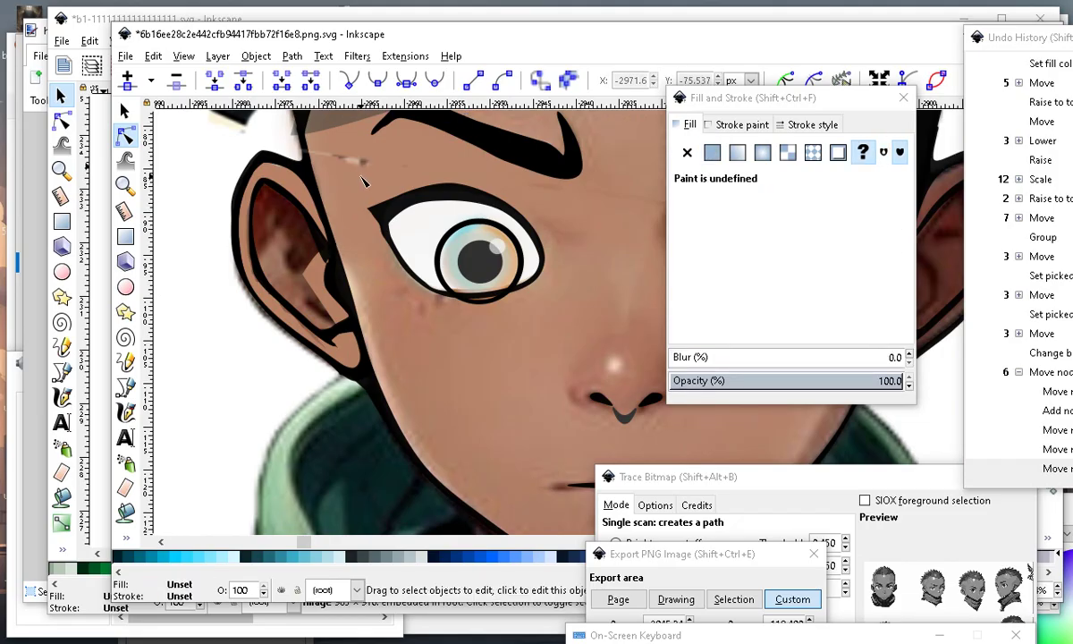
left_click(351, 239)
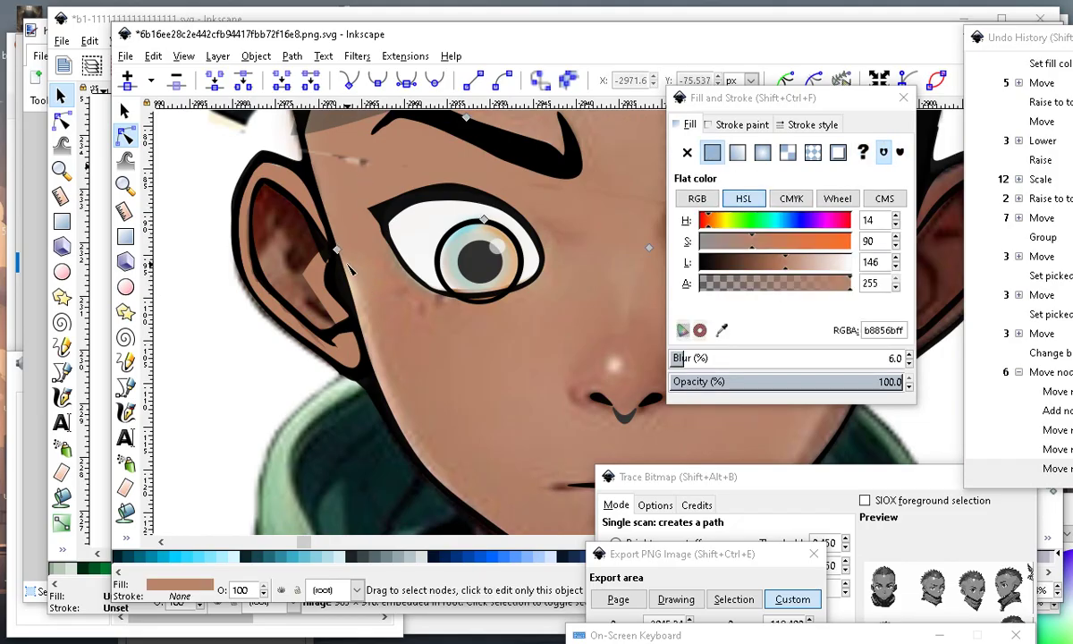
double_click(325, 215)
left_click_drag(325, 215, 311, 146)
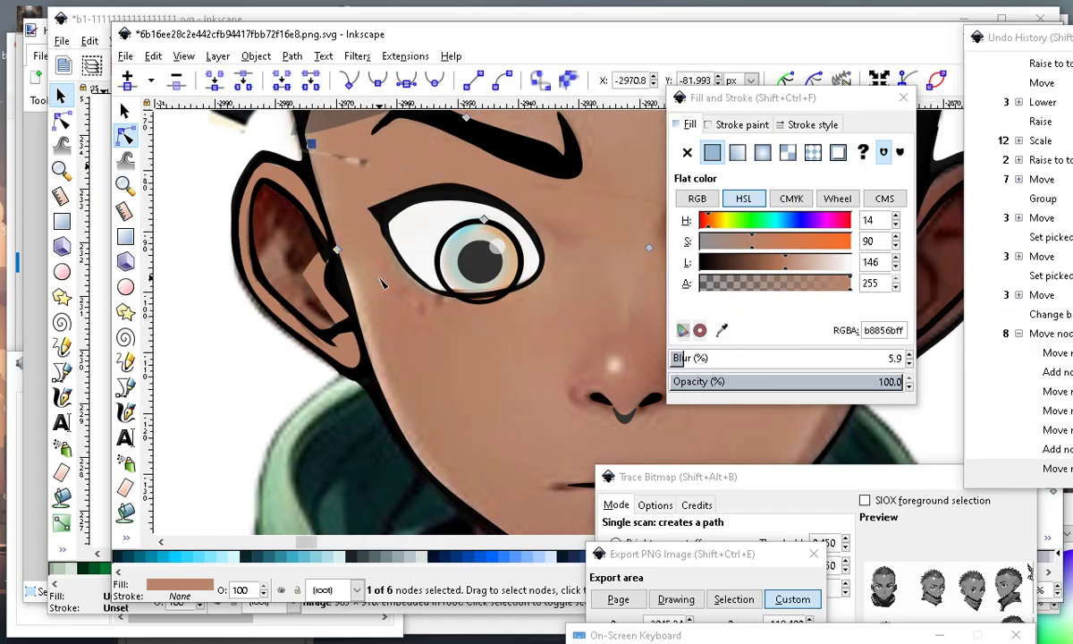
Select the skin-coloured patch around the replacement eye and duplicate it.
scroll(362, 257, "down", 5)
left_click(311, 318)
left_click(311, 318)
scroll(312, 319, "up", 10)
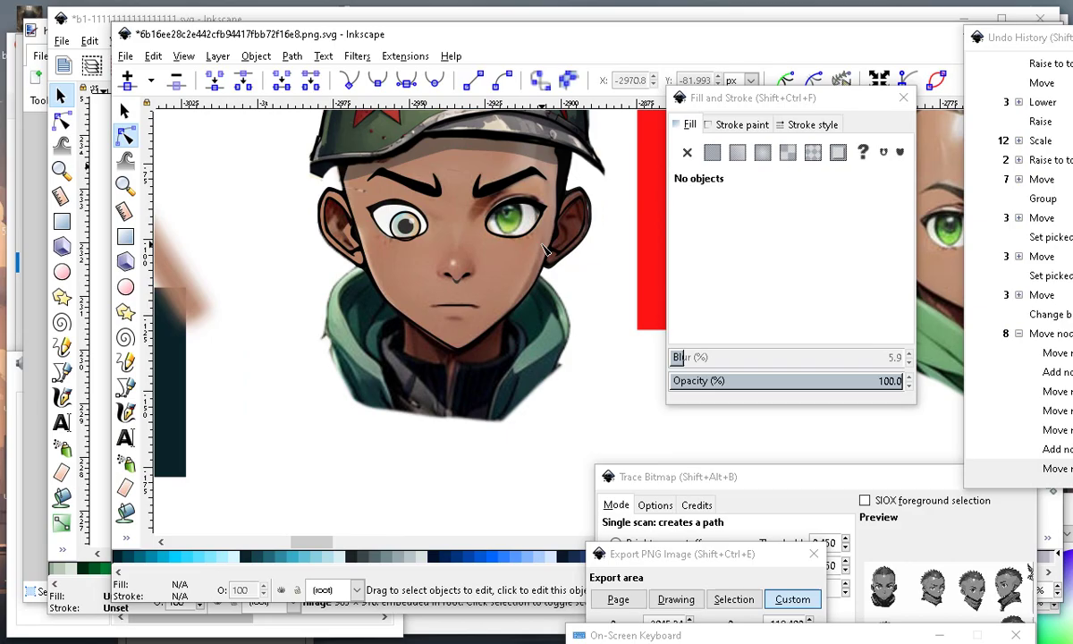
left_click(318, 355)
scroll(546, 273, "down", 3)
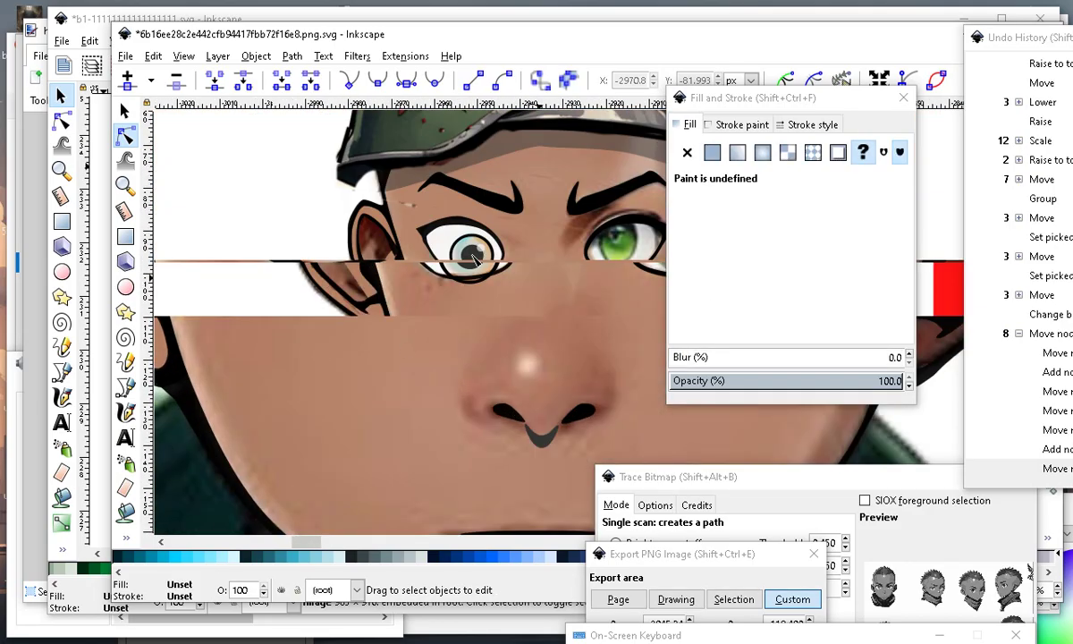
left_click(443, 208)
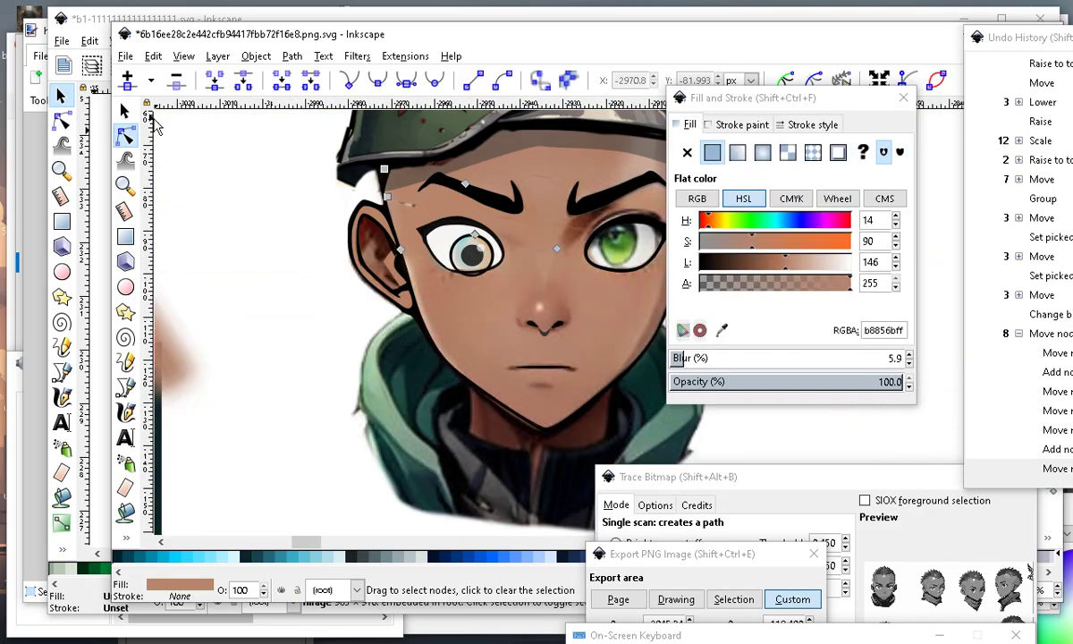
left_click(126, 109)
left_click(153, 55)
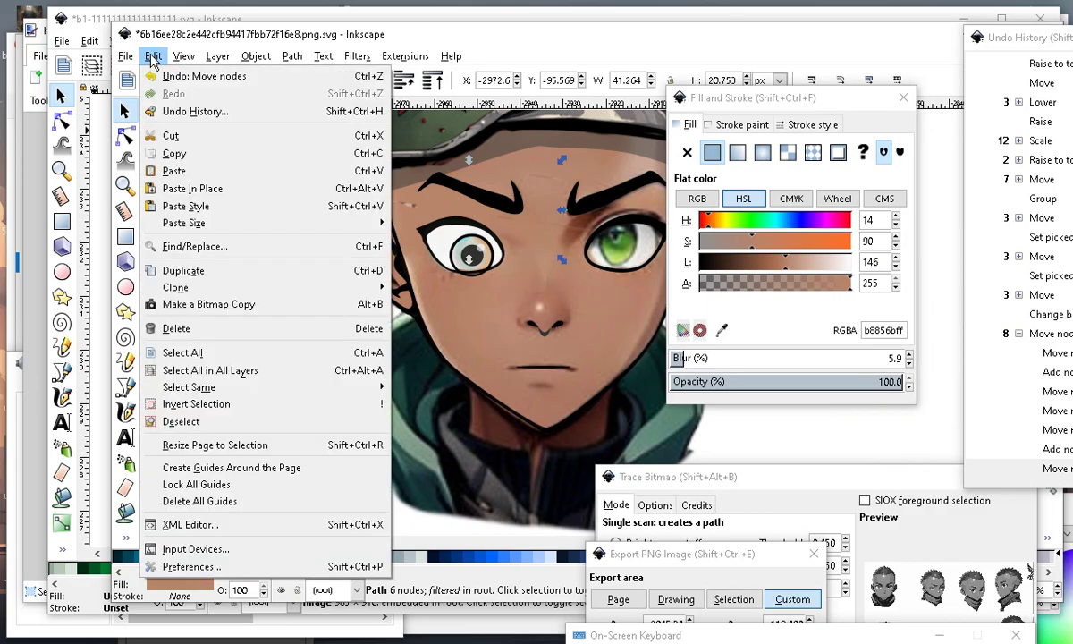
left_click(247, 271)
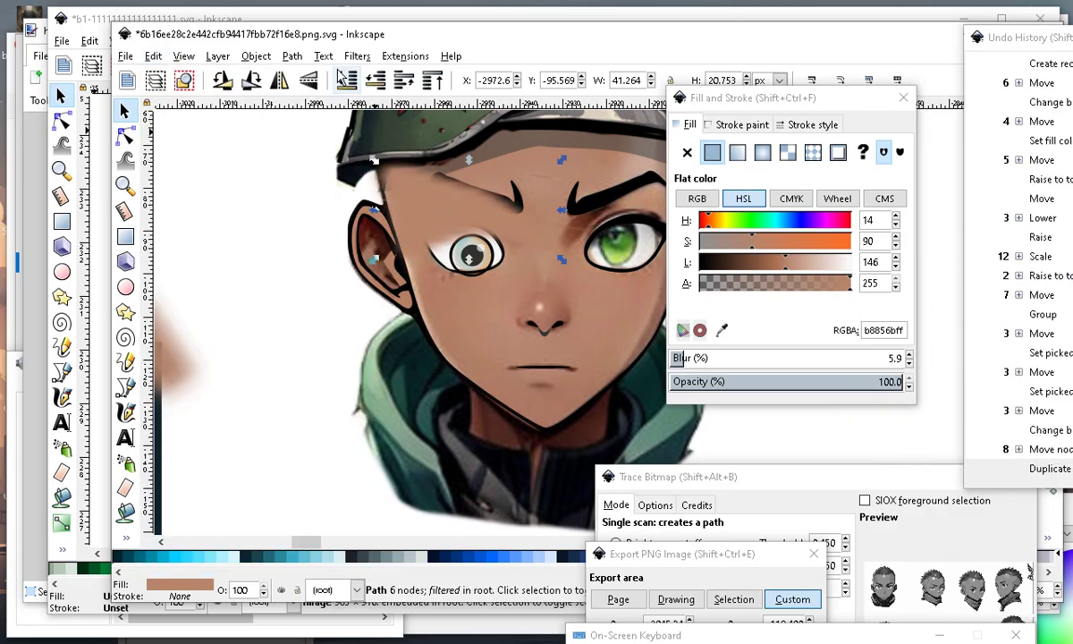
Flip the duplicated skin patch vertically and move it onto the cheek below the replacement eye.
left_click(308, 80)
left_click_drag(444, 204, 440, 284)
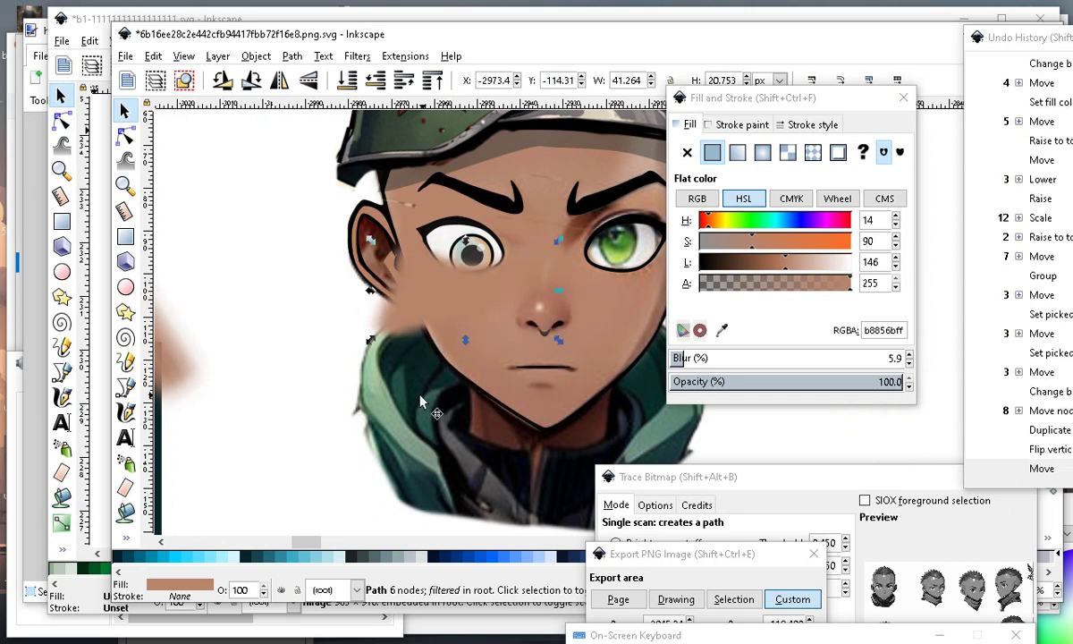
Select the three lower nodes of the flipped skin patch and shift them inward from the hood to the inside of the cheek outline.
left_click(123, 134)
scroll(433, 259, "up", 1)
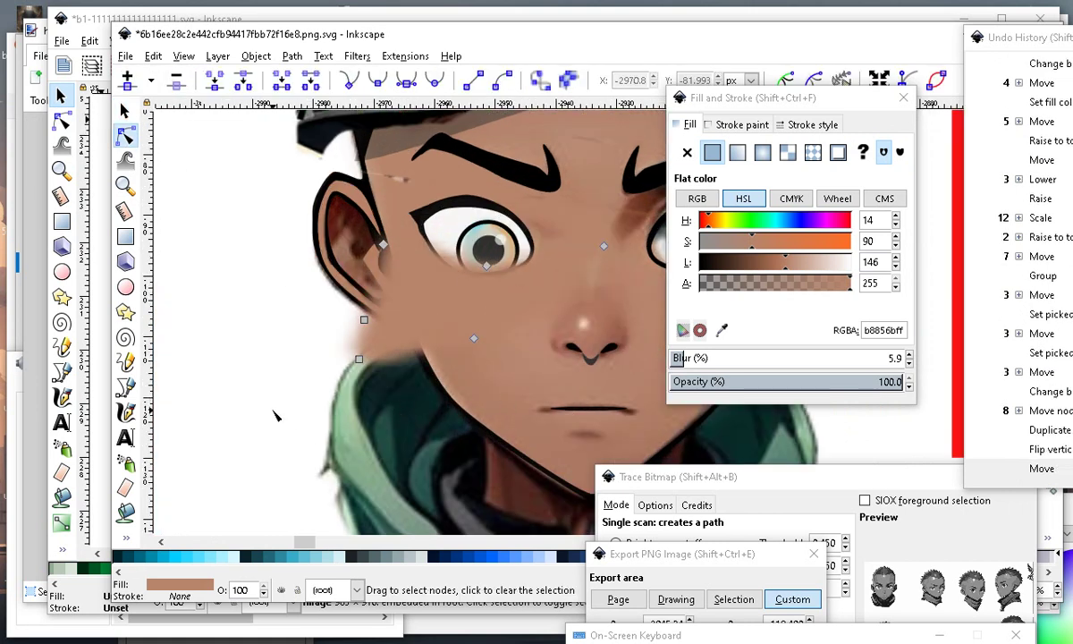
left_click_drag(463, 259, 268, 456)
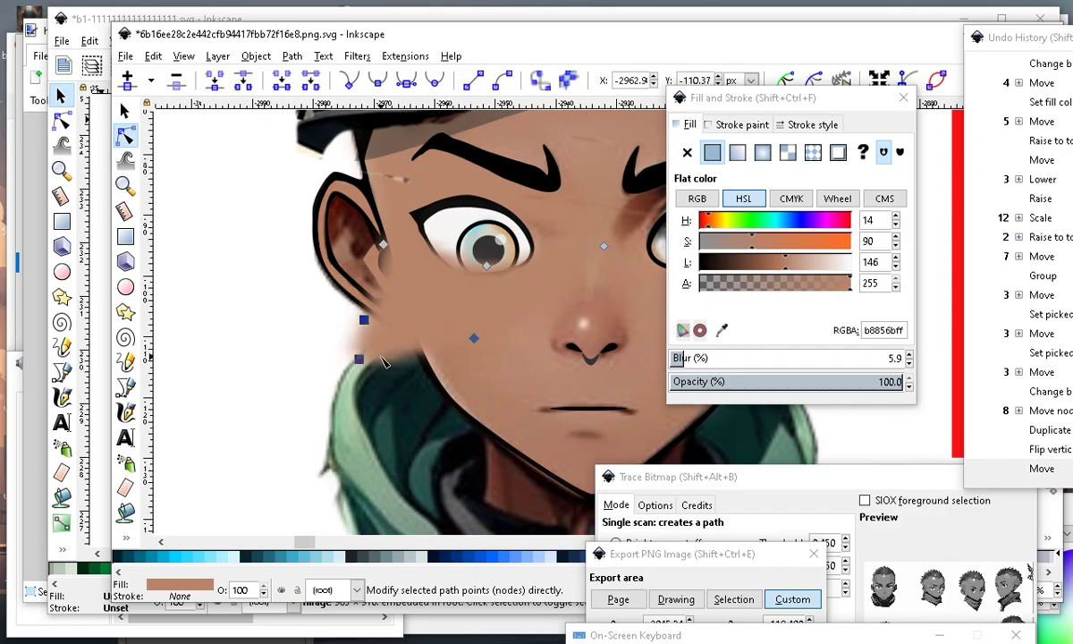
left_click_drag(360, 356, 428, 362)
scroll(487, 247, "up", 2)
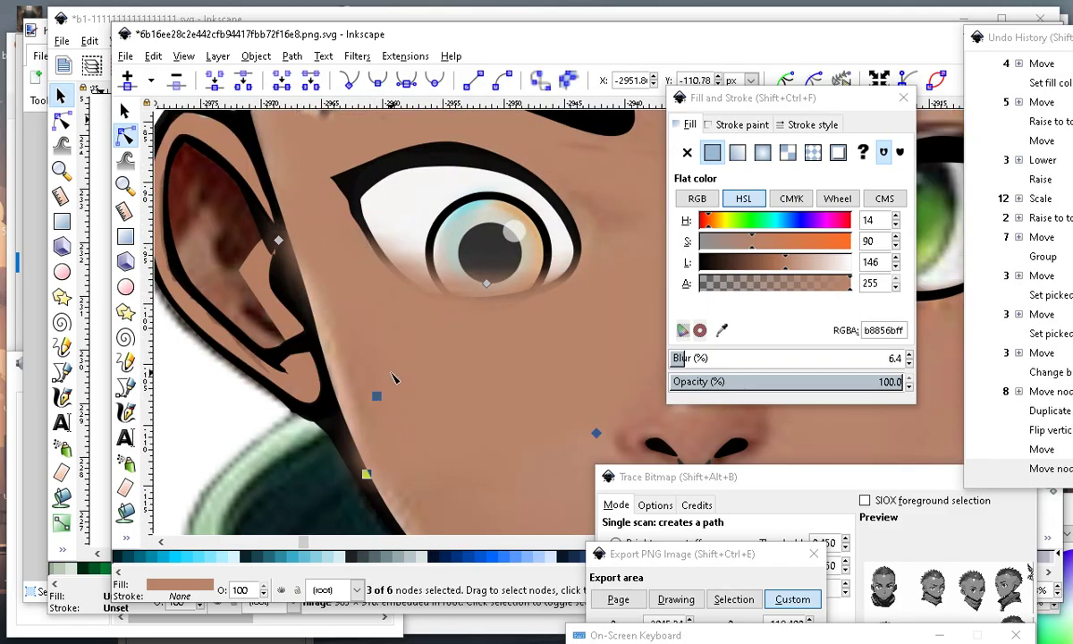
left_click(394, 185)
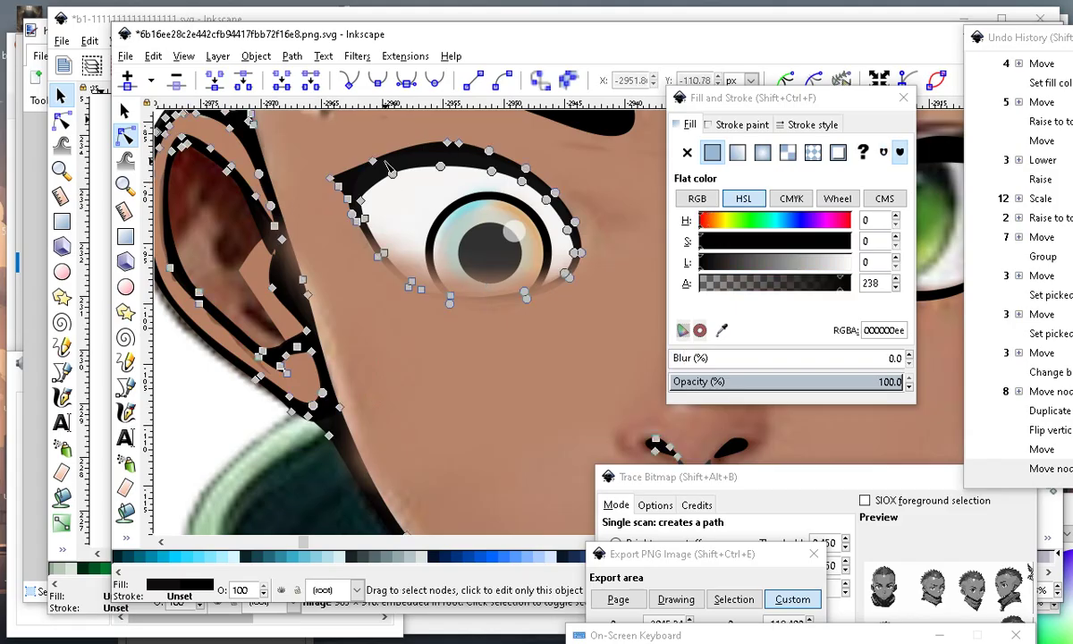
Select the parts of the replacement eye and move them off the face to the blank area beside the ear.
left_click(127, 108)
scroll(675, 298, "down", 2)
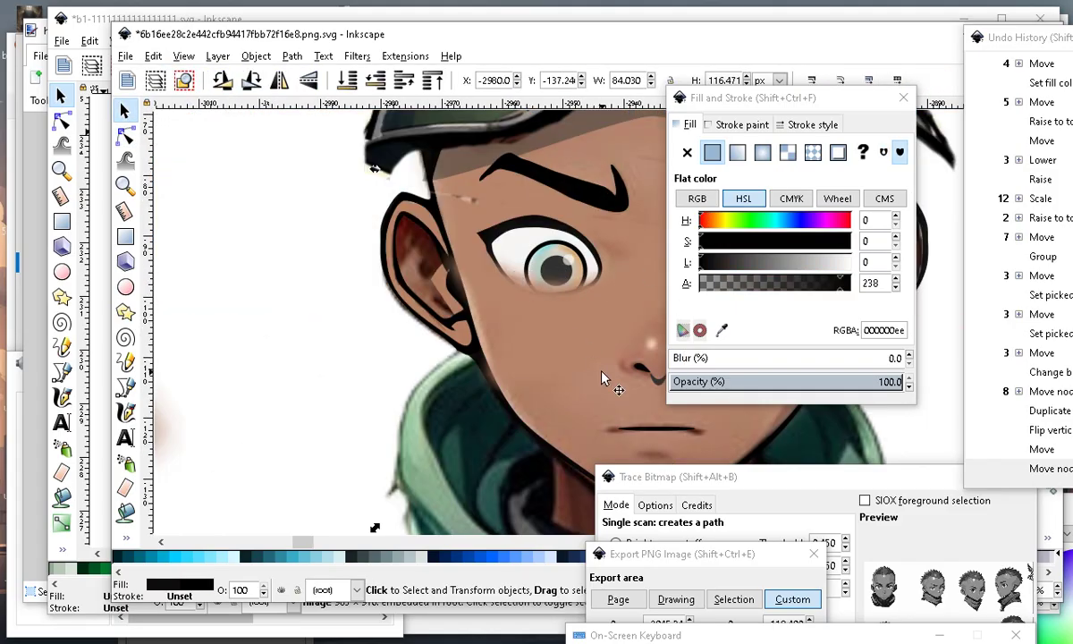
left_click(352, 310)
left_click_drag(269, 216, 608, 362)
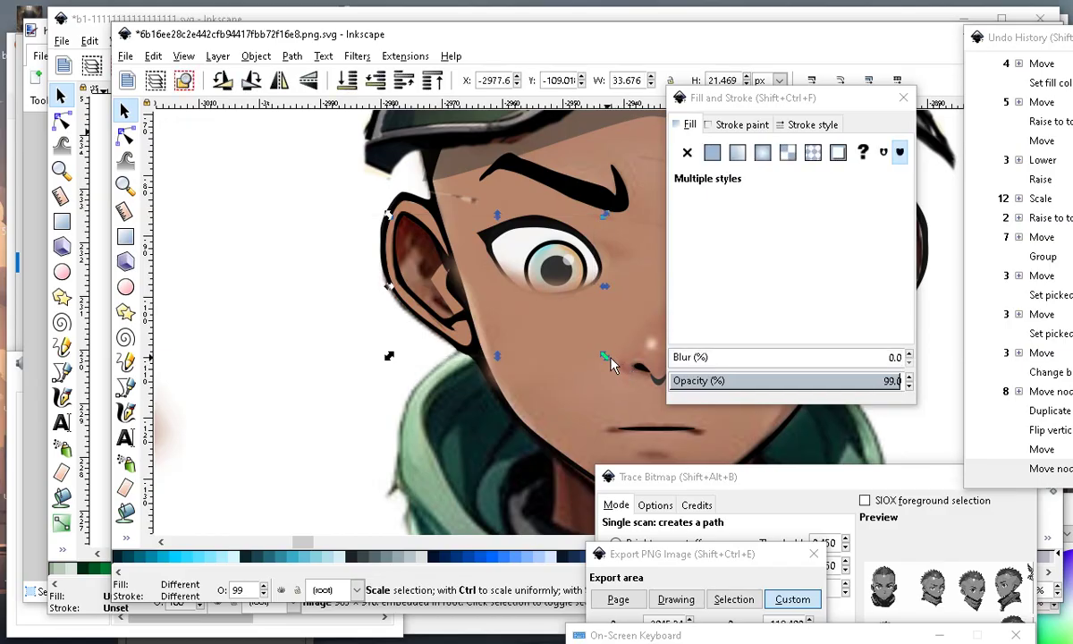
left_click_drag(560, 277, 287, 250)
left_click(273, 225)
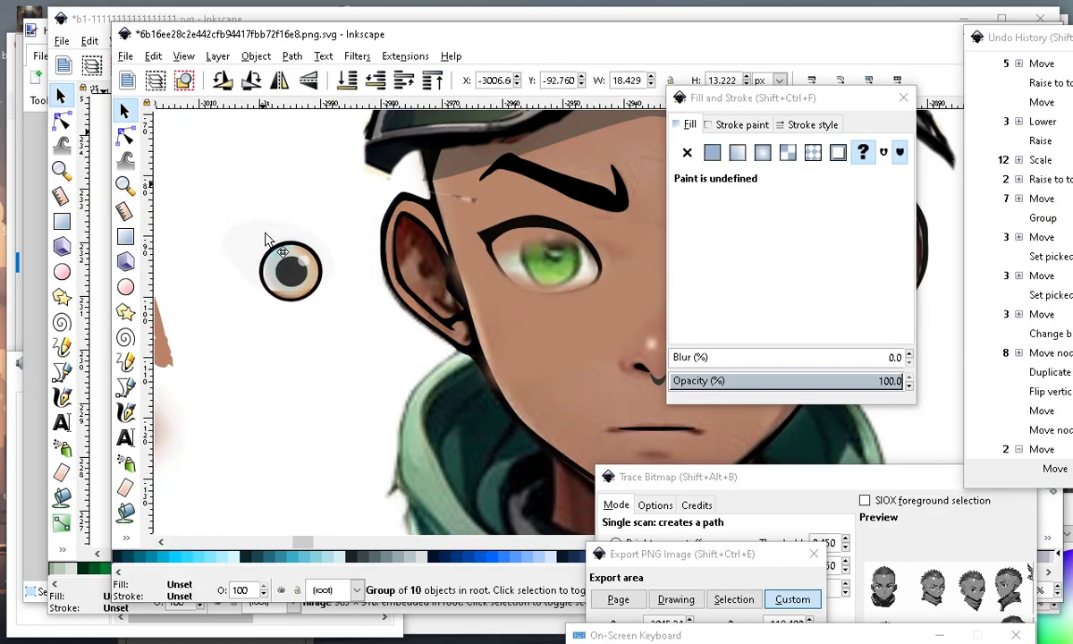
Move the lower skin patch down to the jaw and the upper one off the face beside the helmet, uncovering the original green eye.
left_click(520, 299)
left_click_drag(538, 311, 515, 406)
left_click(529, 207)
left_click(529, 207, "alt")
left_click_drag(529, 208, 210, 107)
Select the traced line-art group around the uncovered green eye.
scroll(541, 152, "up", 1, "ctrl")
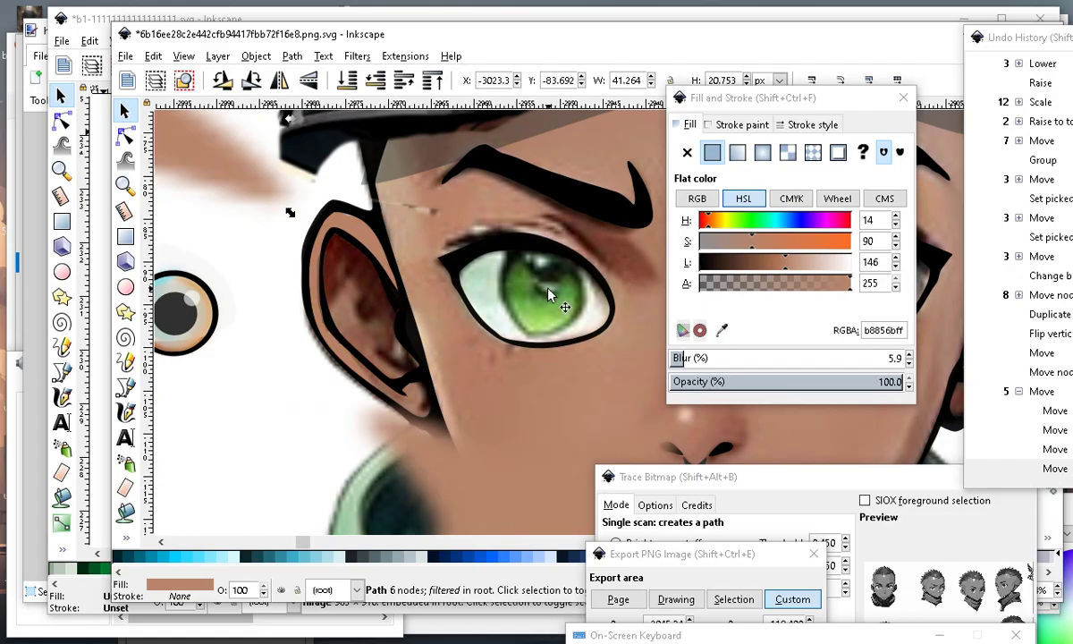
left_click(522, 242)
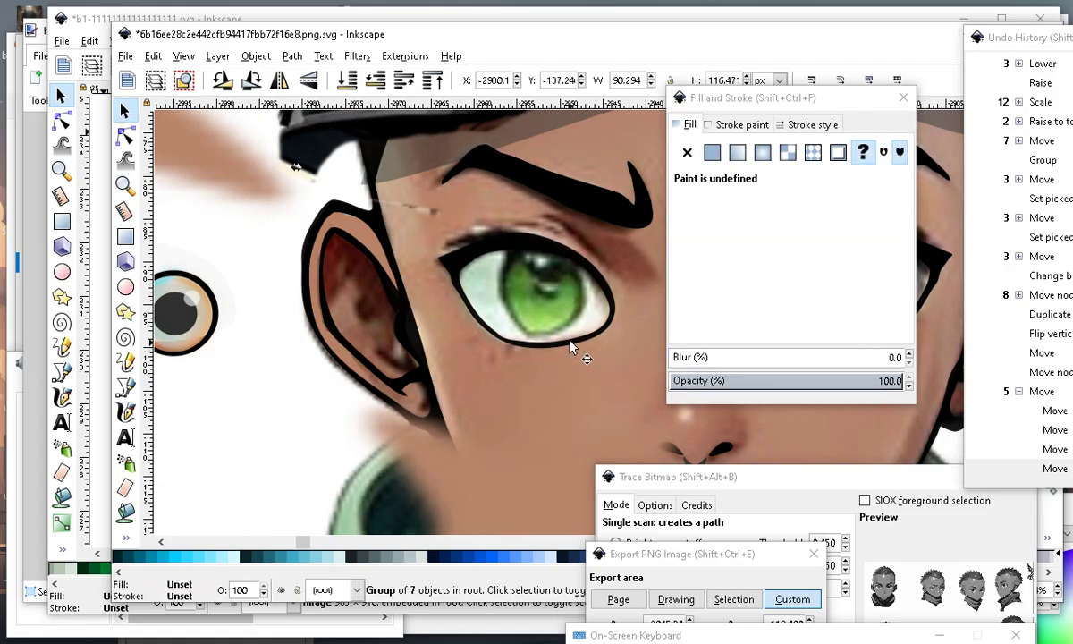
Recolor the outline path of the face, ear and left eye to bright red, RGBA ff2525ee.
double_click(496, 242)
left_click(496, 242)
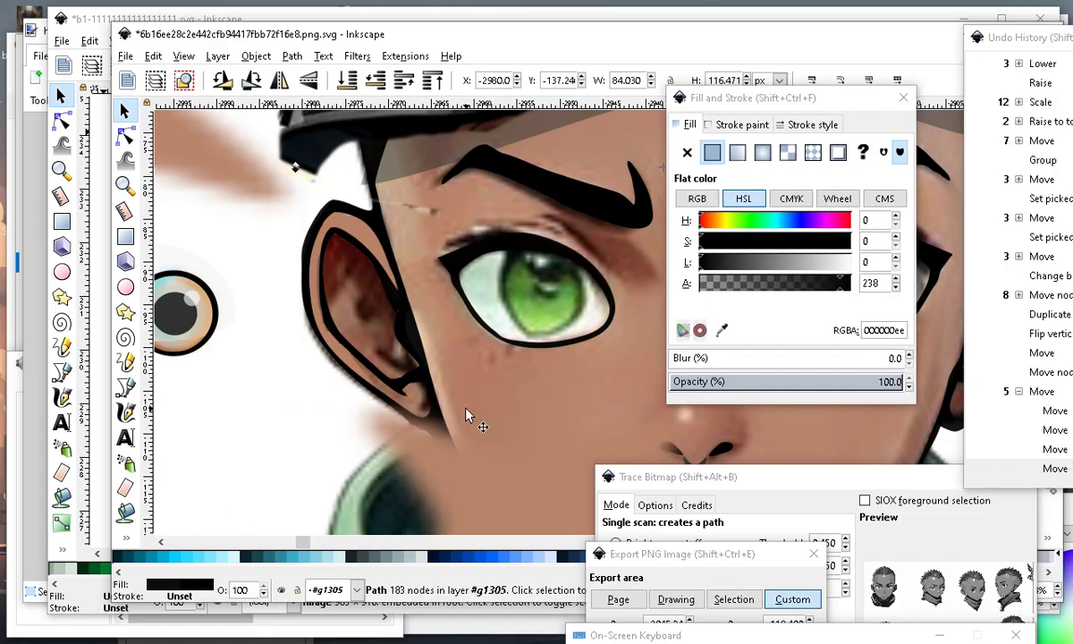
double_click(574, 258)
left_click_drag(751, 259, 976, 249)
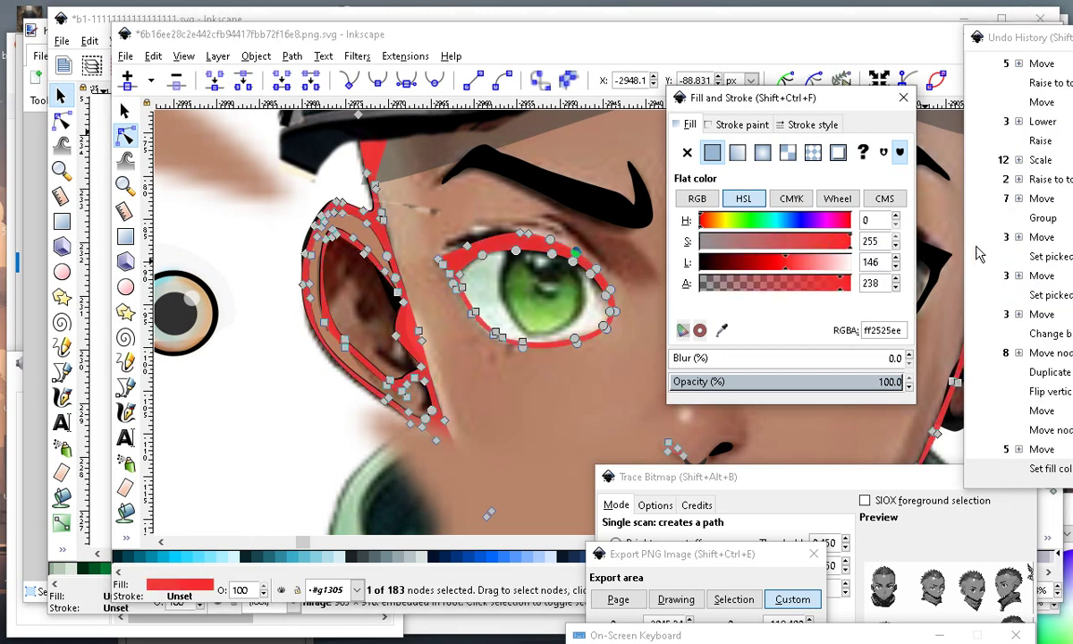
left_click(125, 110)
key("Escape")
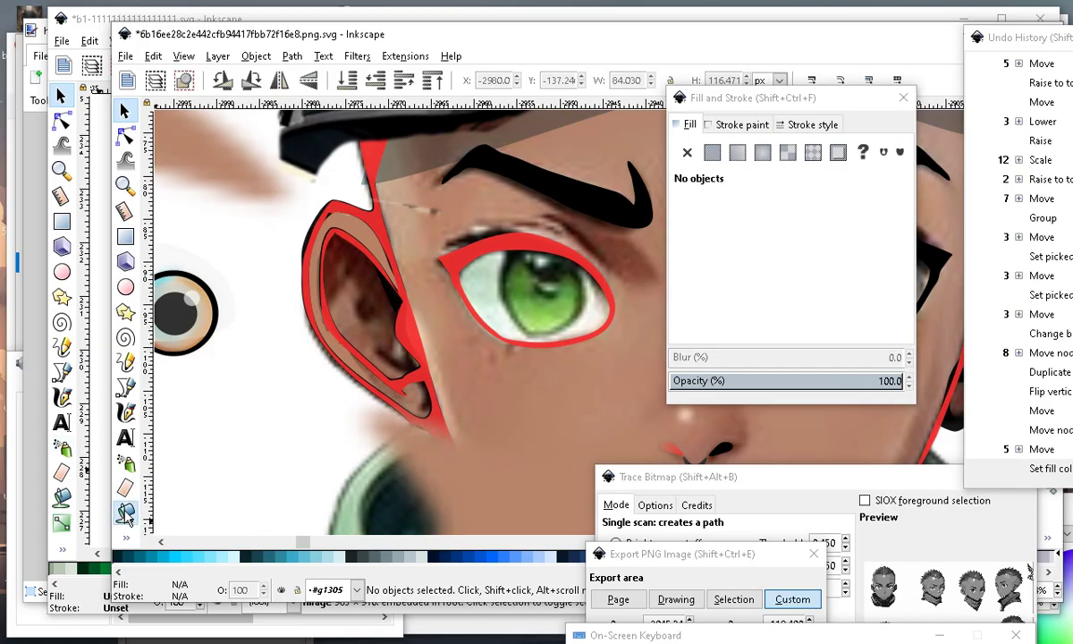
Bucket-fill the red left eye outline to create a separate path, using threshold 13 and 0.08 px growth.
left_click(125, 514)
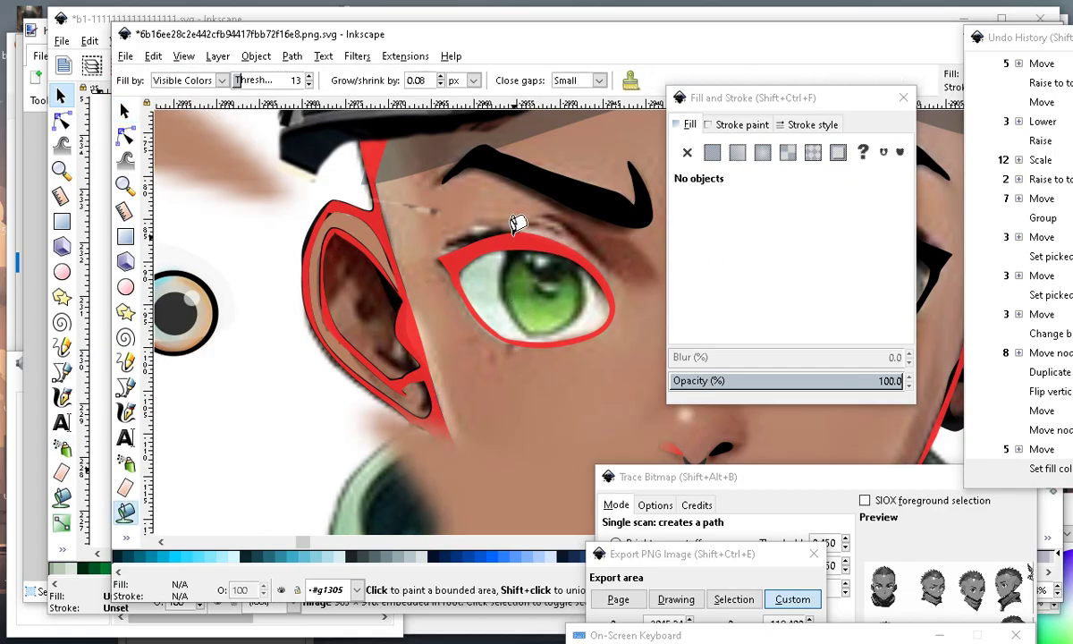
left_click(517, 240)
scroll(490, 232, "down", 2)
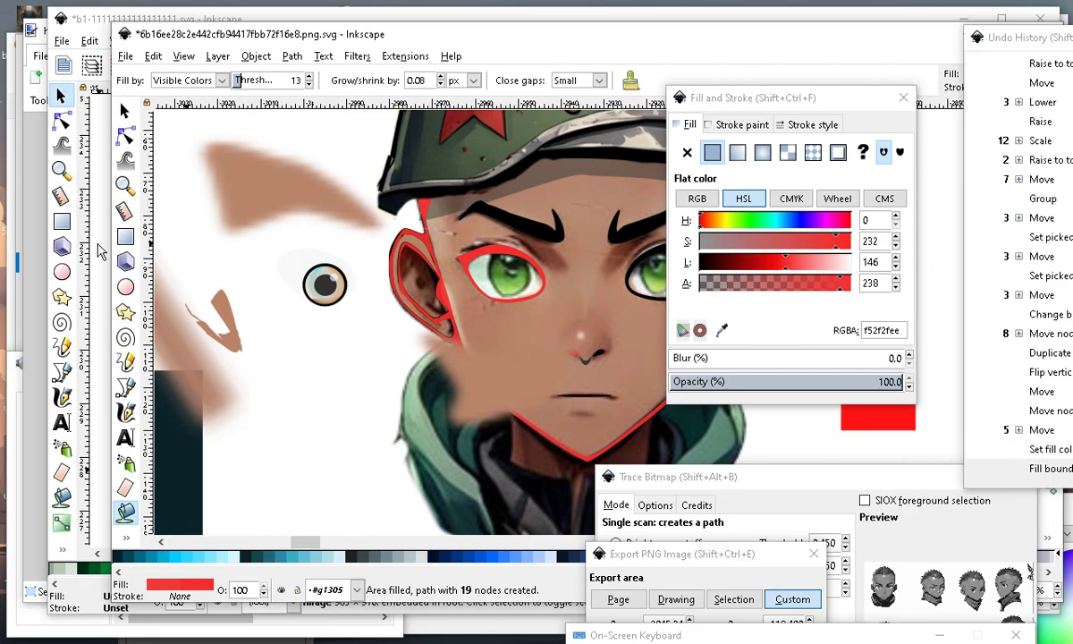
Move the filled eye outline copy to the blank area beside the face and set its fill to black, RGBA 000000ee.
left_click(126, 111)
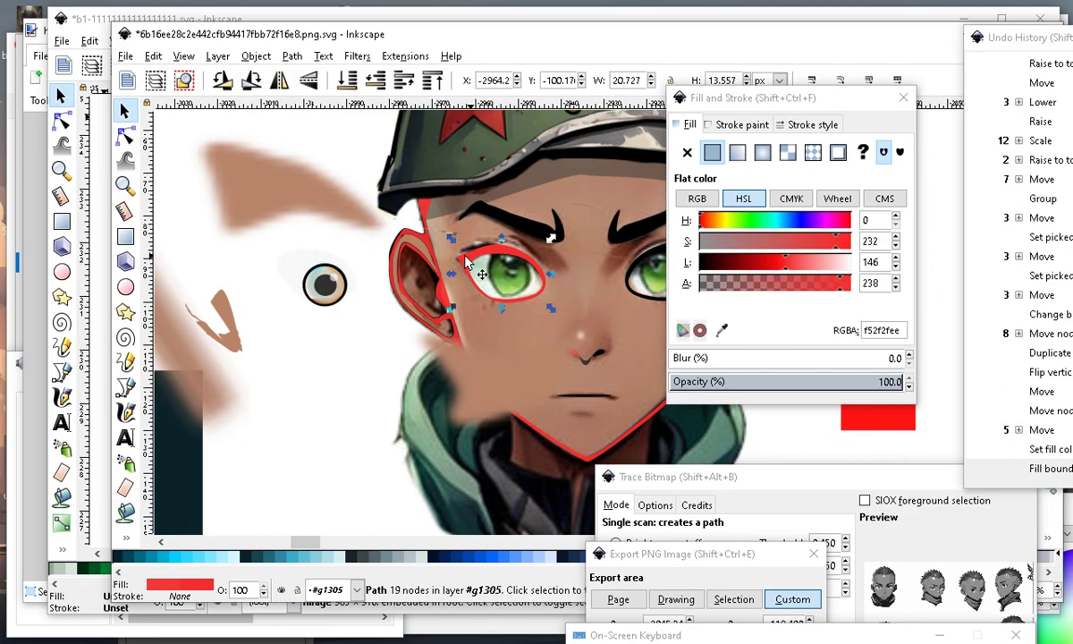
double_click(490, 247)
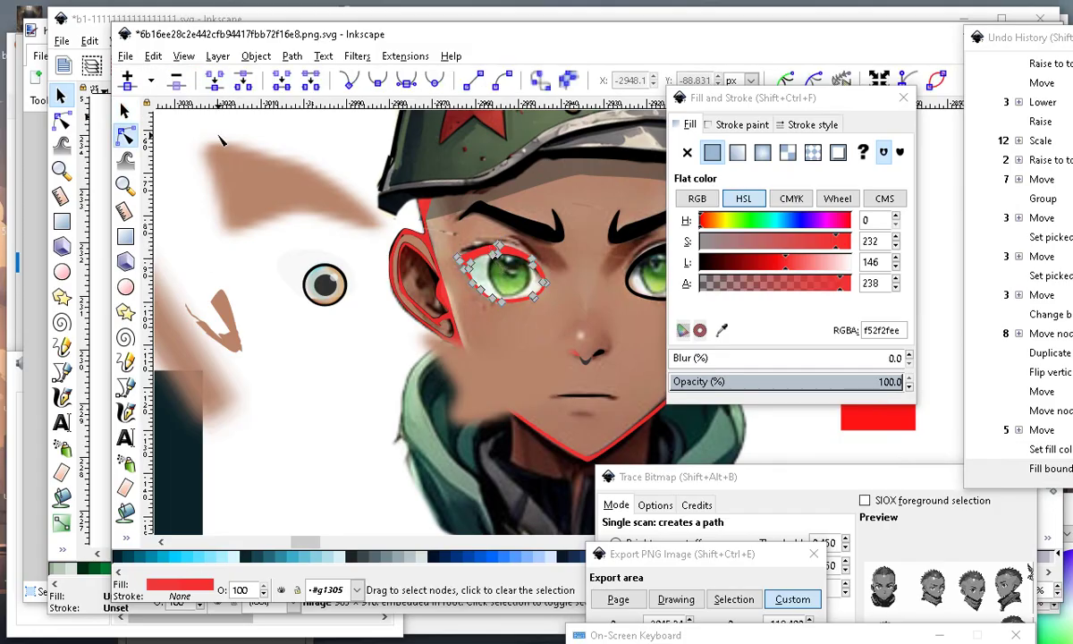
left_click(126, 111)
left_click_drag(516, 264, 340, 360)
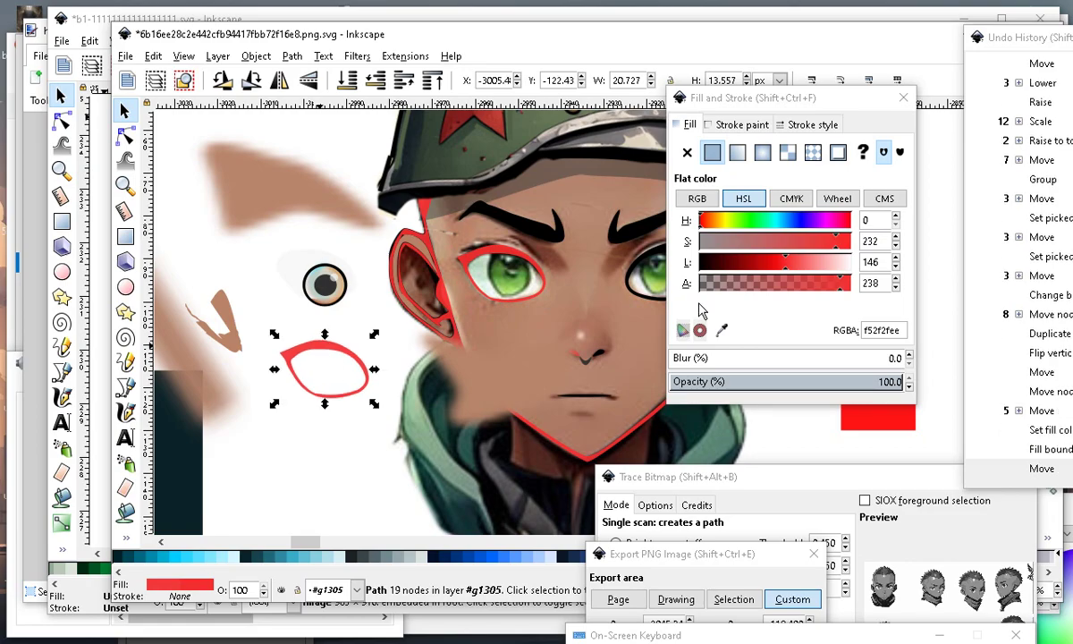
left_click_drag(711, 267, 611, 267)
scroll(400, 307, "up", 1)
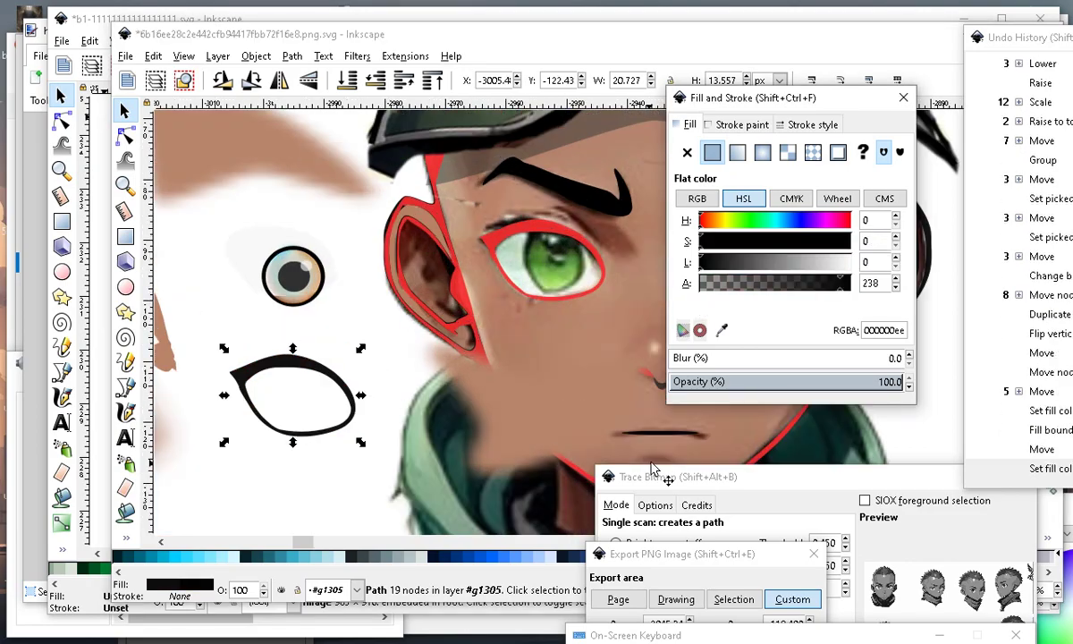
Move the blurred skin-colored patch on the cheek upward to cover the lower part of the left eye.
left_click(512, 423)
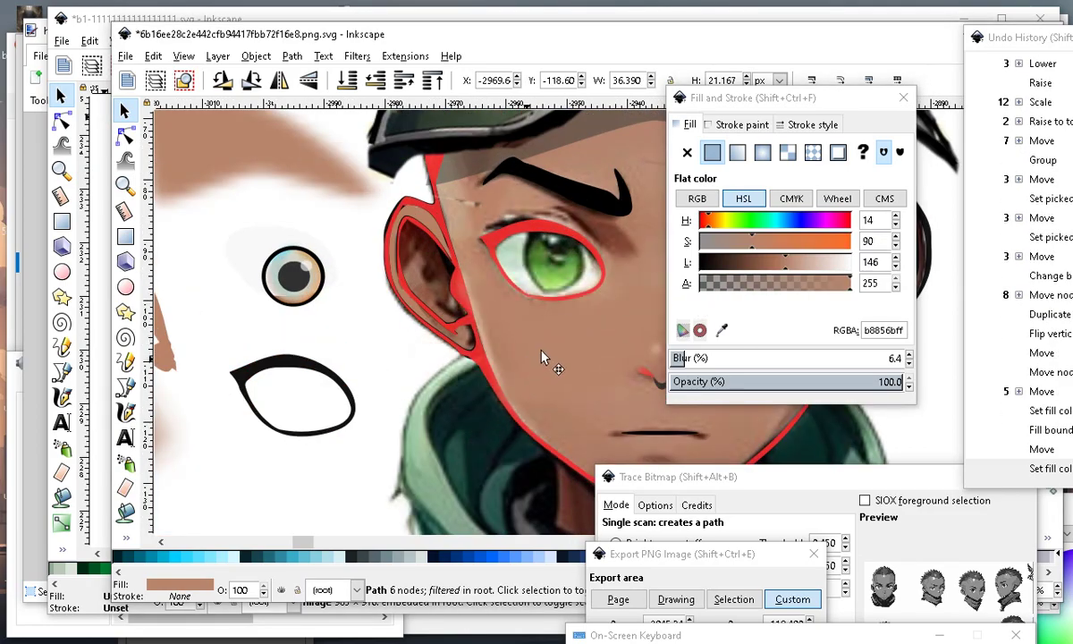
left_click_drag(529, 332, 533, 335)
scroll(389, 266, "down", 2)
scroll(386, 221, "up", 2)
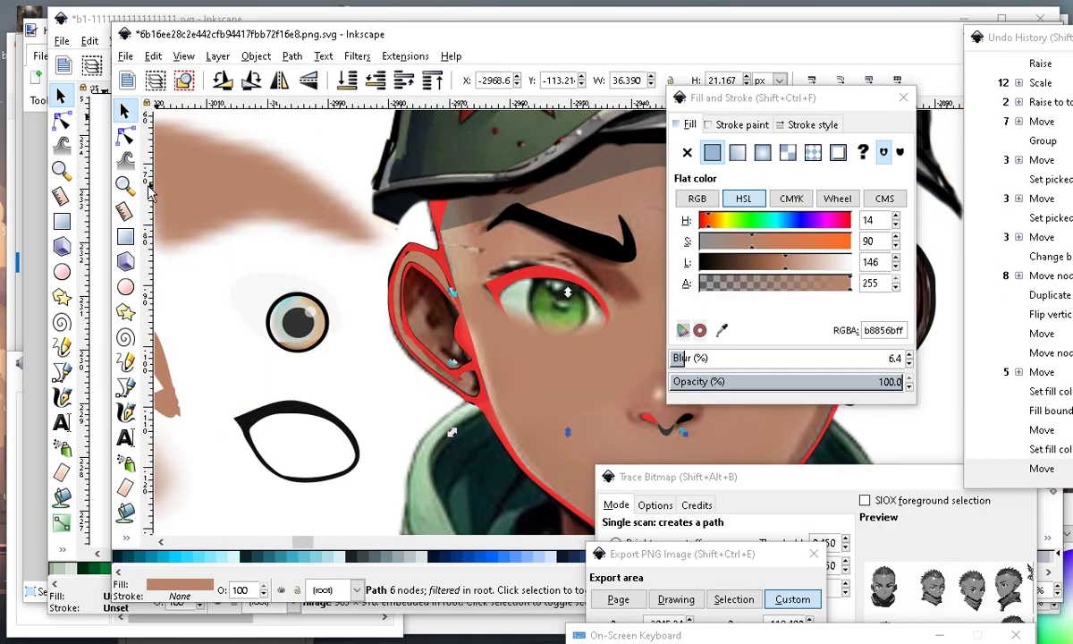
Move the spare blurred skin-colored patch from beside the face onto the brow area above the left eye.
left_click(223, 259)
left_click_drag(223, 259, 535, 276)
scroll(446, 334, "down", 2)
scroll(467, 355, "up", 1)
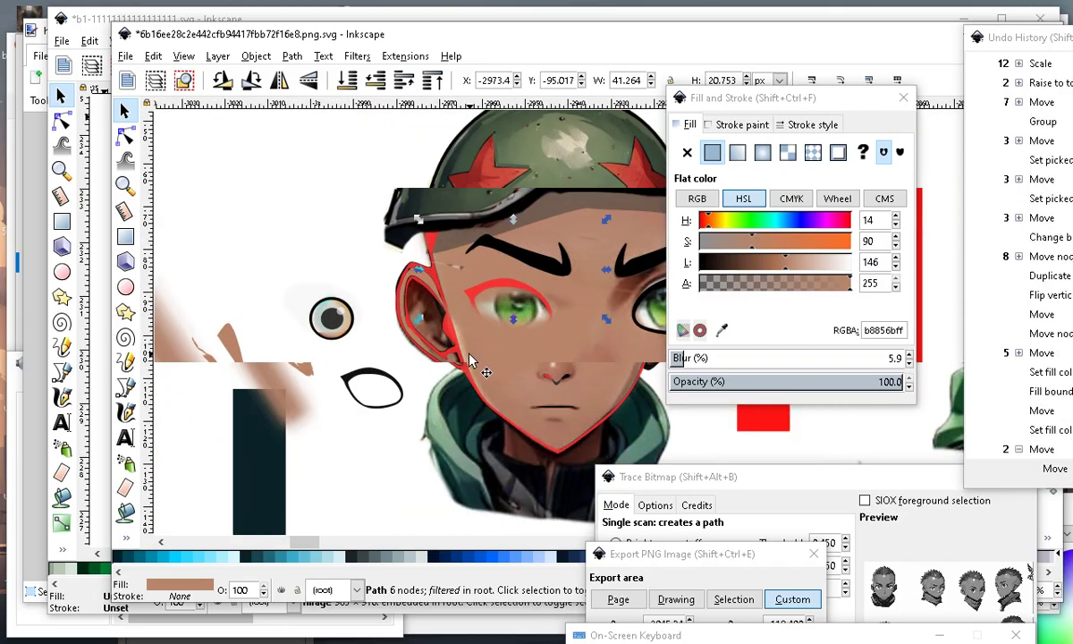
scroll(420, 393, "up", 1)
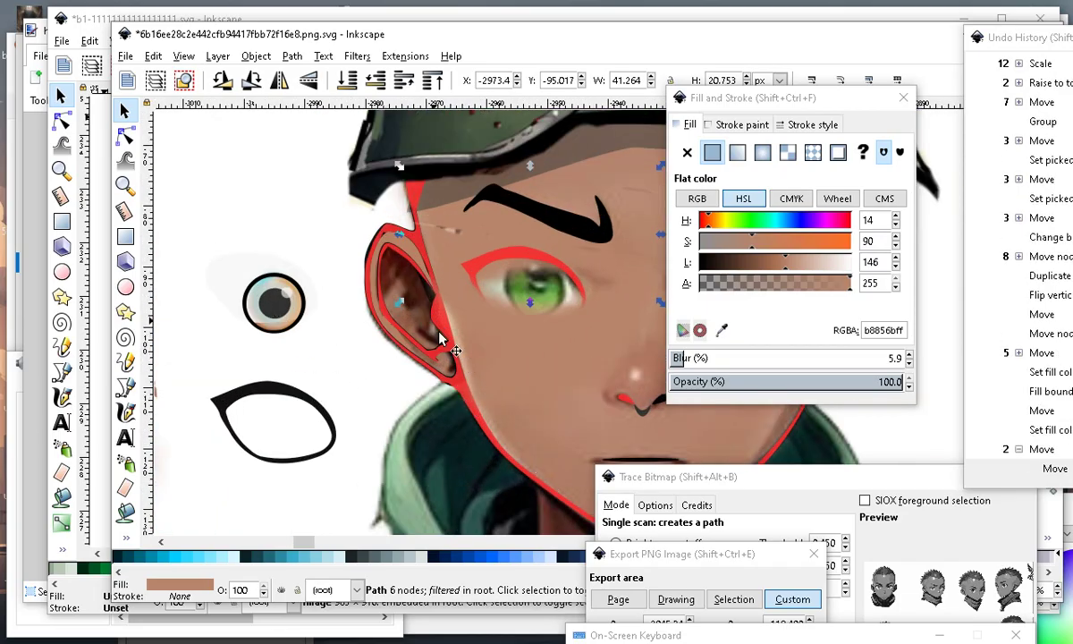
Set the fill of the red face, ear and eye outline path back to black, RGBA 000000ee.
left_click(432, 441)
double_click(444, 326)
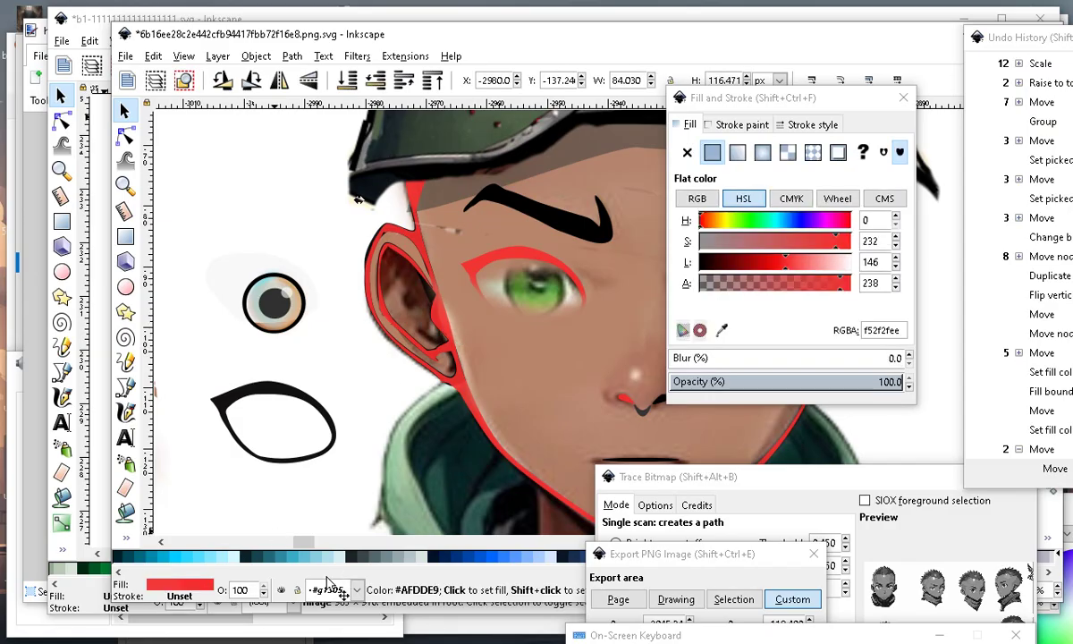
left_click_drag(717, 264, 647, 267)
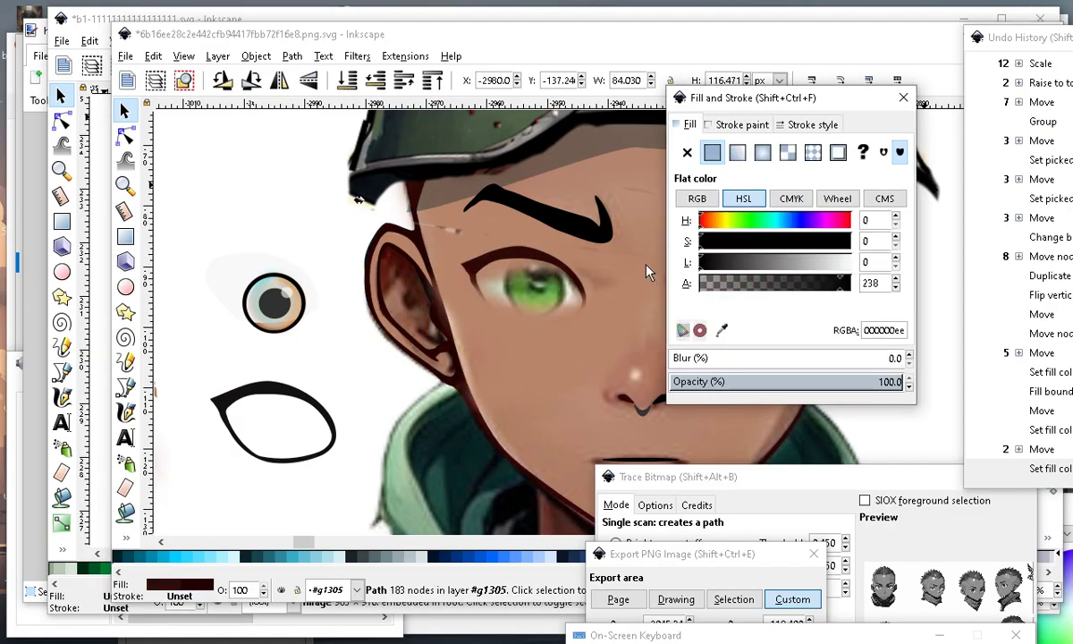
scroll(360, 253, "down", 2)
scroll(427, 246, "up", 2)
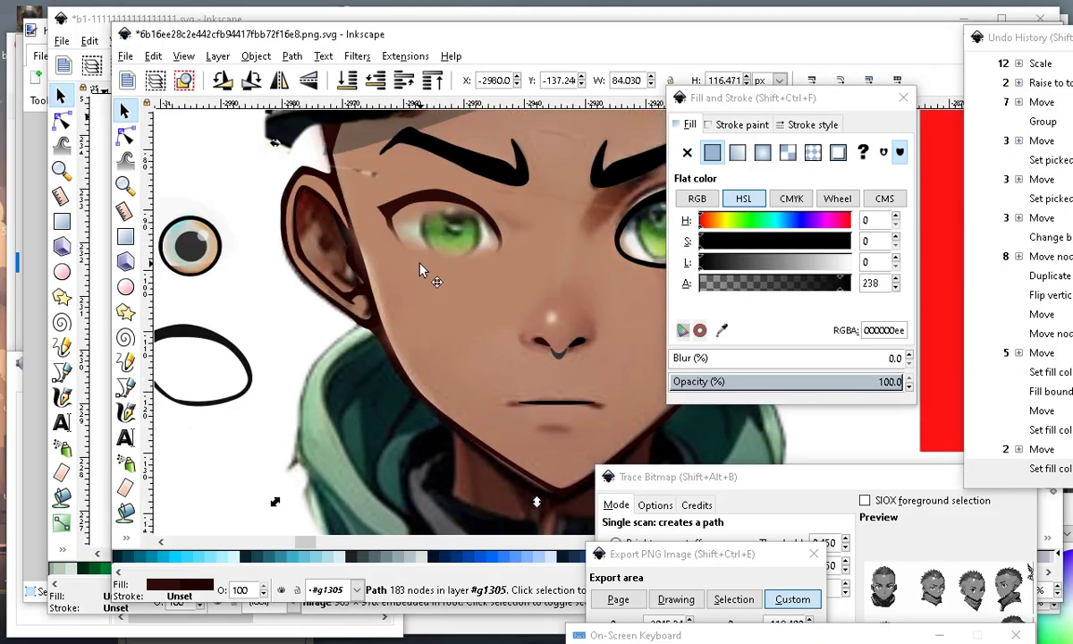
Lower the blurred cheek patch three levels so it sits behind the left eye outline.
left_click(394, 246)
left_click(376, 80)
left_click(375, 81)
left_click(375, 80)
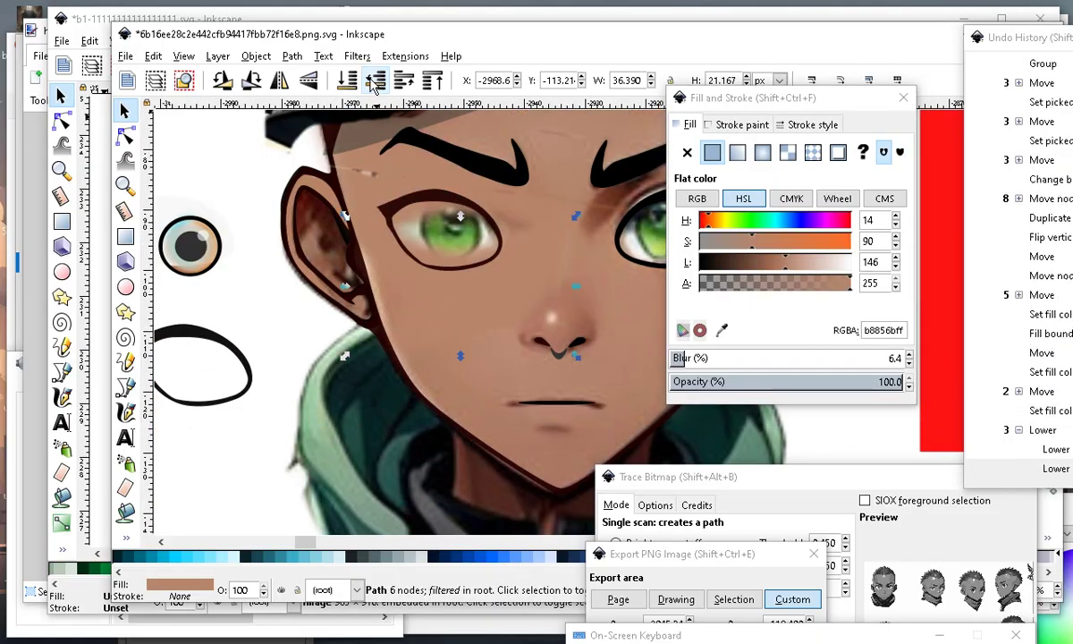
key("minus")
left_click(299, 446)
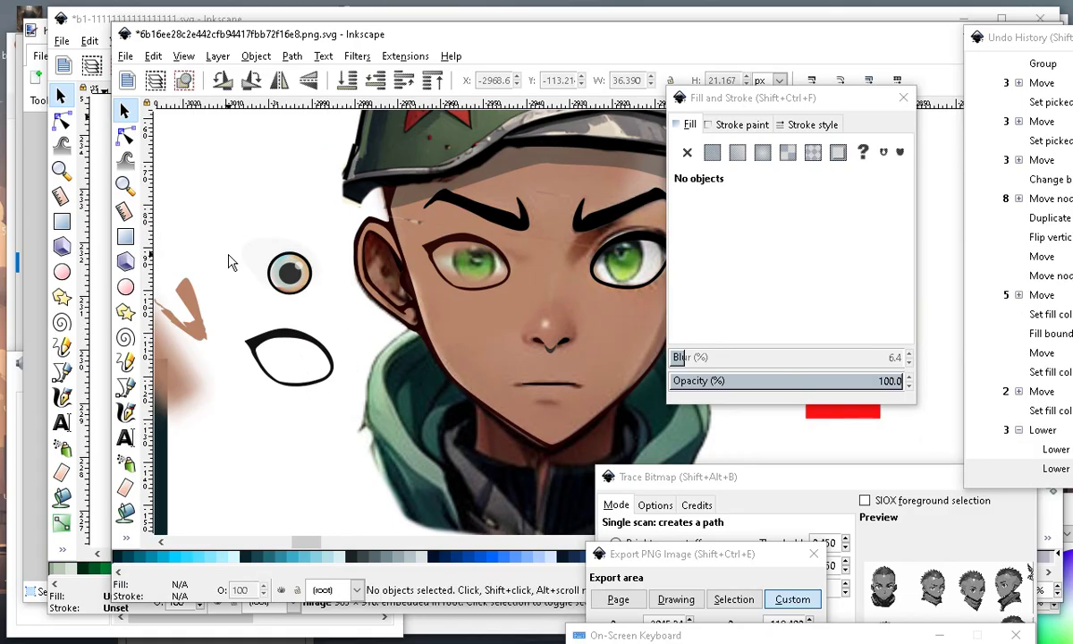
Move the spare eye group up beside the helmet and duplicate it.
left_click(273, 259)
left_click_drag(273, 259, 221, 155)
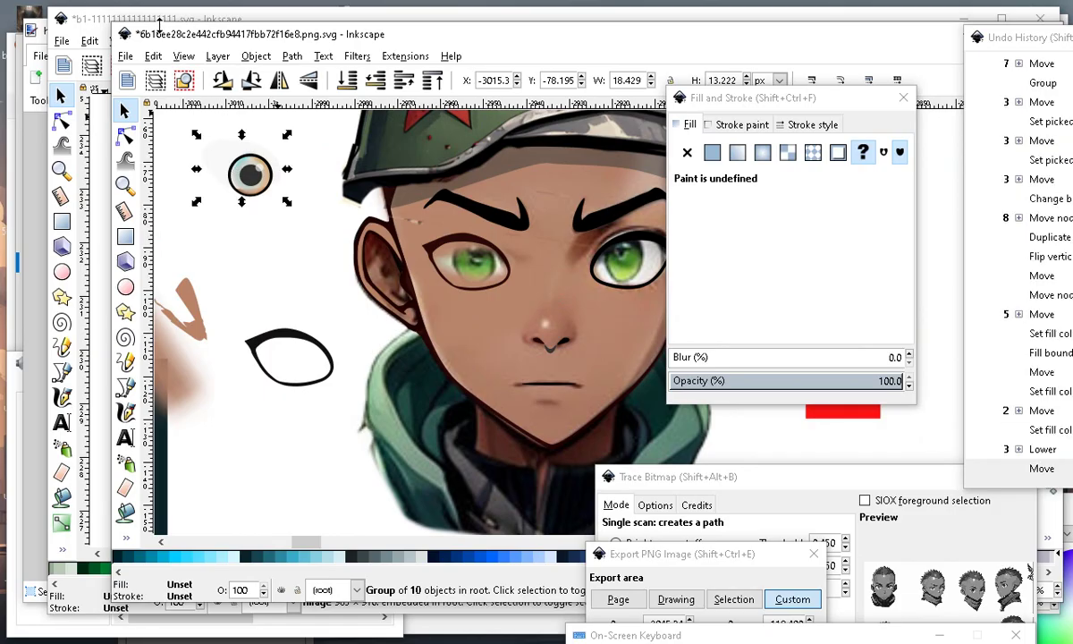
left_click(152, 64)
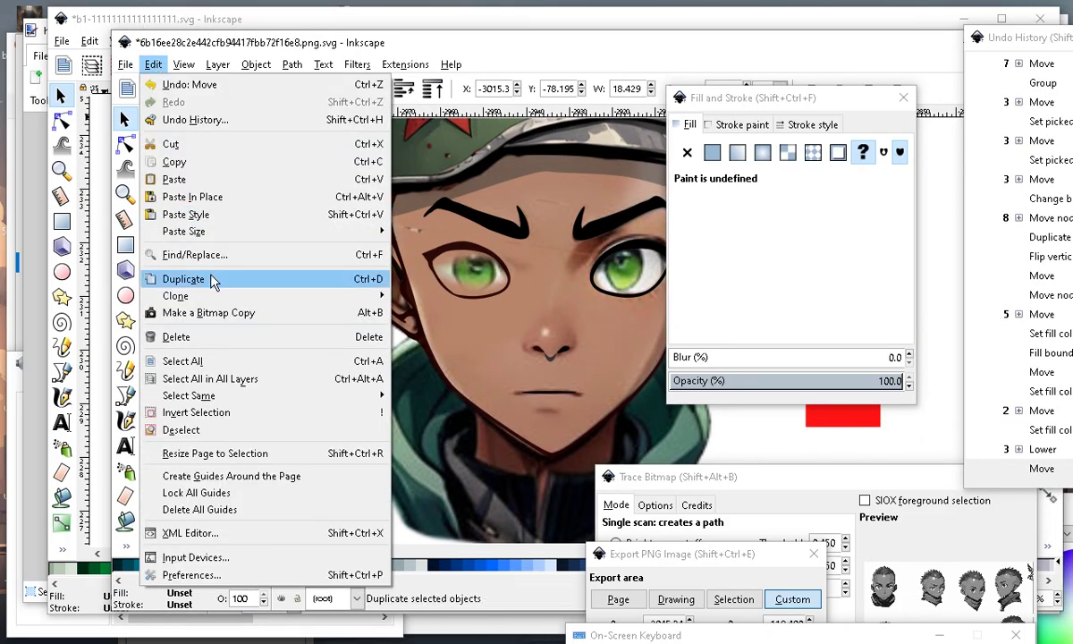
left_click(179, 266)
Place the duplicated eye group's white shape inside the left eye outline on the face.
double_click(223, 165)
left_click(224, 163)
left_click_drag(226, 162, 457, 261)
scroll(557, 232, "up", 2)
mouse_move(376, 323)
left_mouse_down()
mouse_move(367, 300)
mouse_move(375, 308)
left_mouse_up()
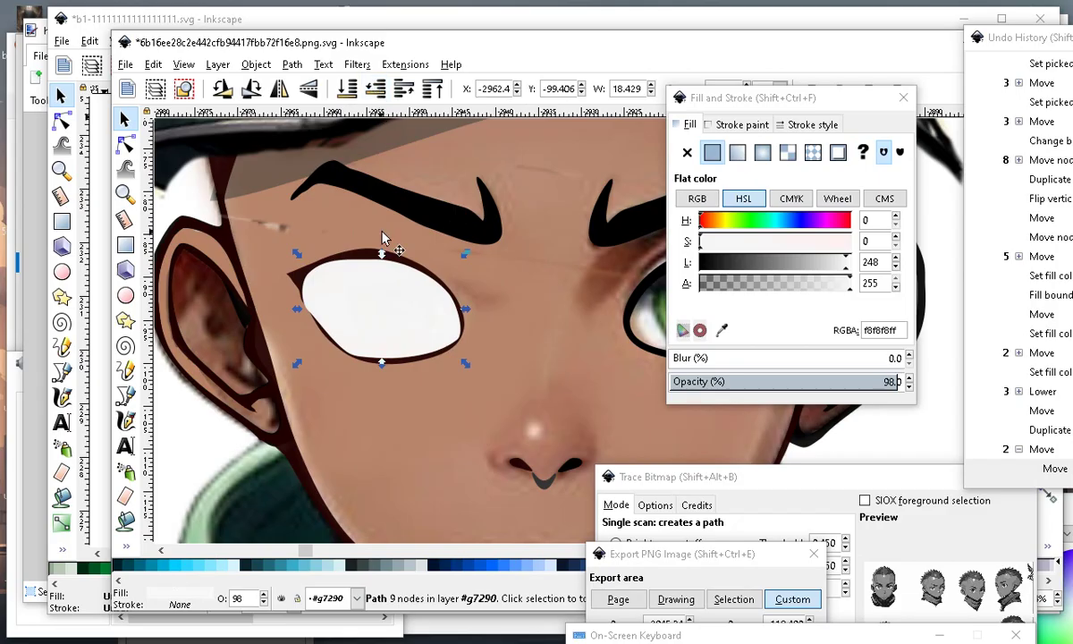
Lower the eye group containing the white shape four levels, behind the left eye outline.
left_click(323, 443)
left_click(364, 307)
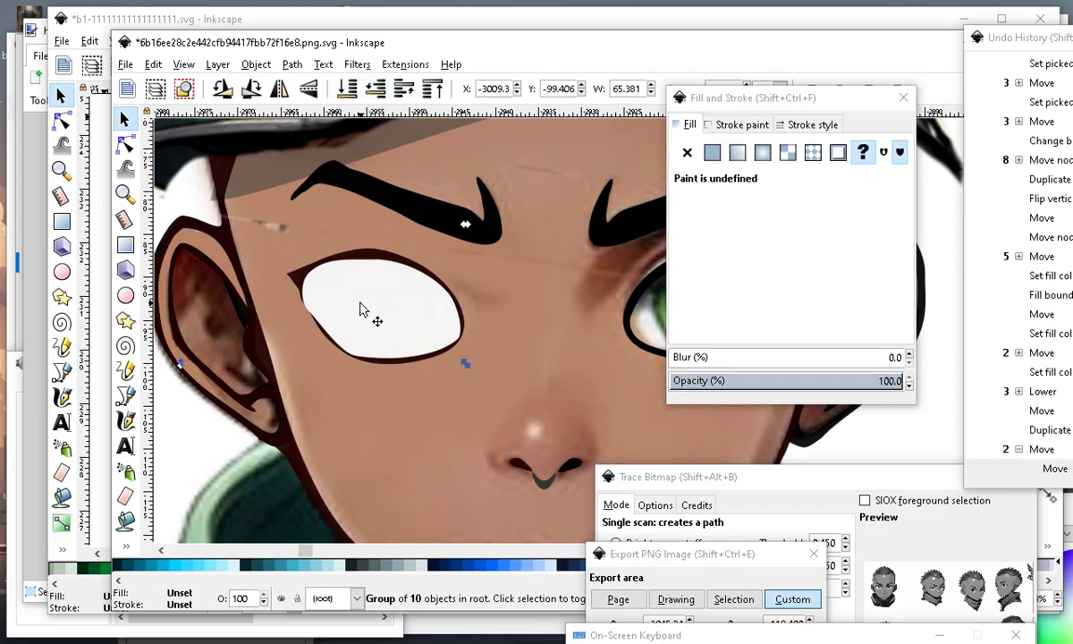
left_click(375, 89)
left_click(376, 90)
left_click(375, 90)
left_click(375, 89)
scroll(413, 395, "down", 6)
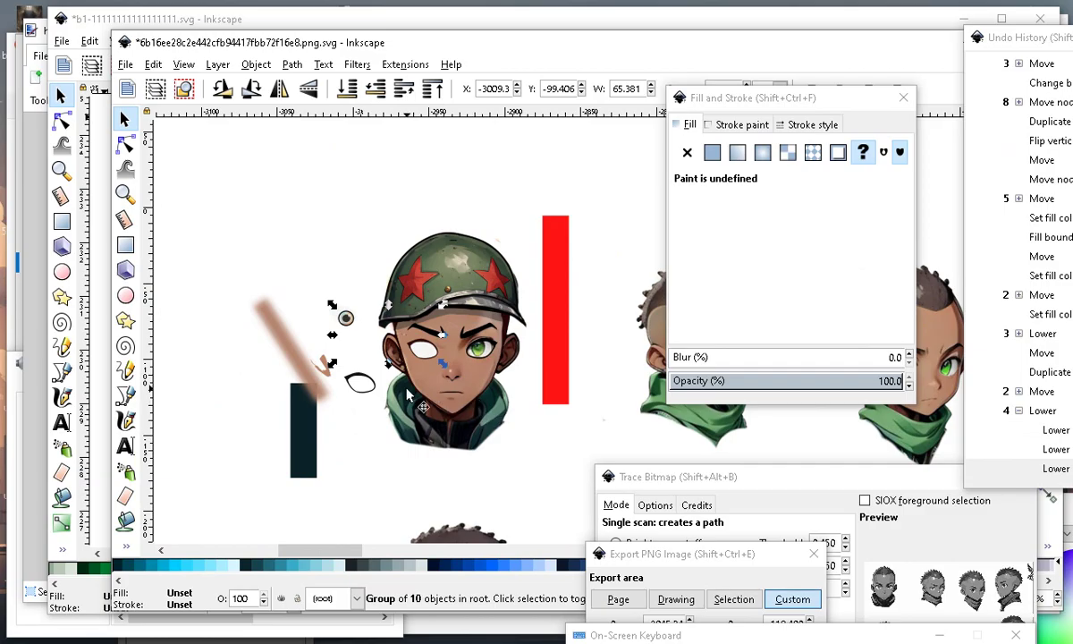
Move the original spare eye group away from the duplicated iris, next to the top of the helmet.
left_click(346, 504)
scroll(358, 357, "up", 5)
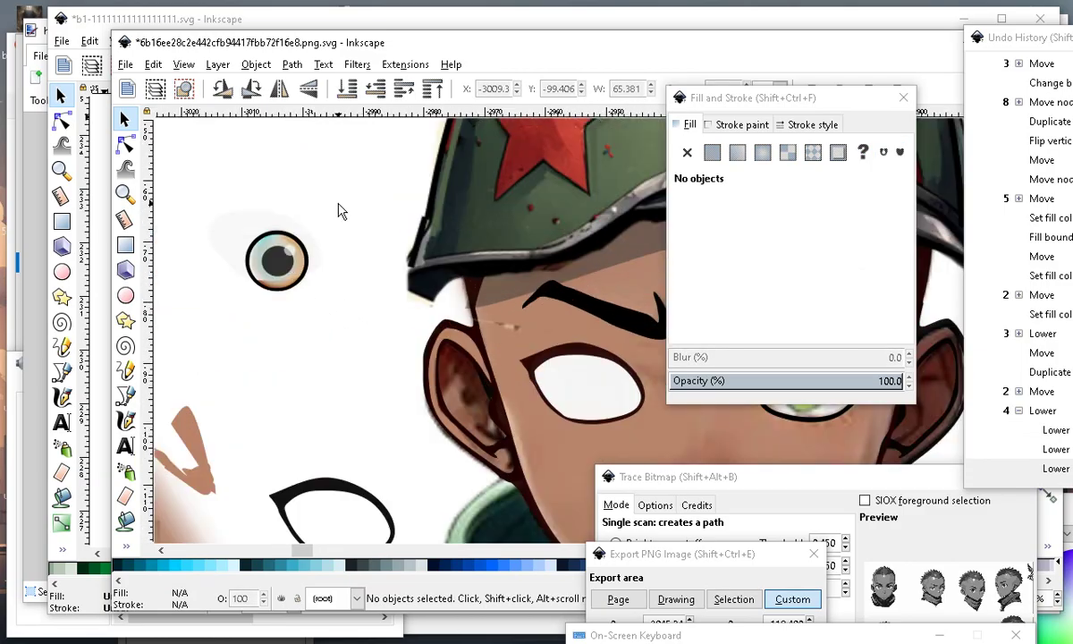
left_click(215, 232)
left_click_drag(218, 236, 406, 172)
scroll(344, 232, "down", 3)
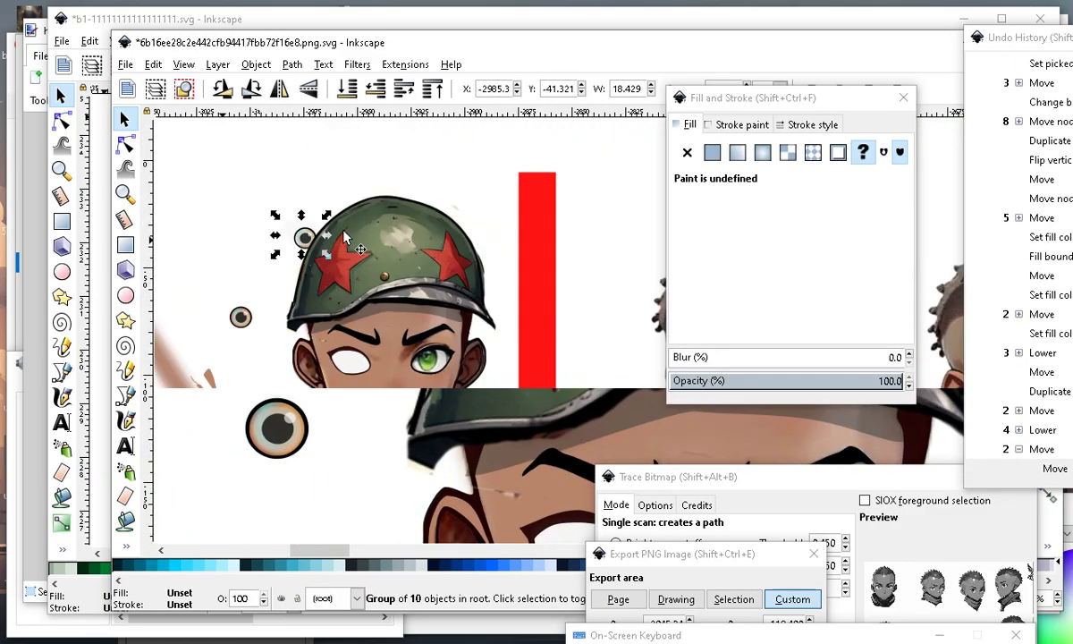
scroll(251, 340, "up", 3)
Select the nine iris pieces inside the duplicated eye group, shift them closer to the face and group them.
left_click_drag(274, 191, 189, 347)
double_click(234, 270)
mouse_move(275, 337)
left_mouse_down()
mouse_move(223, 204)
mouse_move(210, 199)
left_mouse_up()
mouse_move(230, 301)
left_mouse_down()
mouse_move(252, 360)
mouse_move(237, 339)
mouse_move(440, 372)
mouse_move(424, 330)
mouse_move(240, 331)
mouse_move(261, 344)
left_mouse_up()
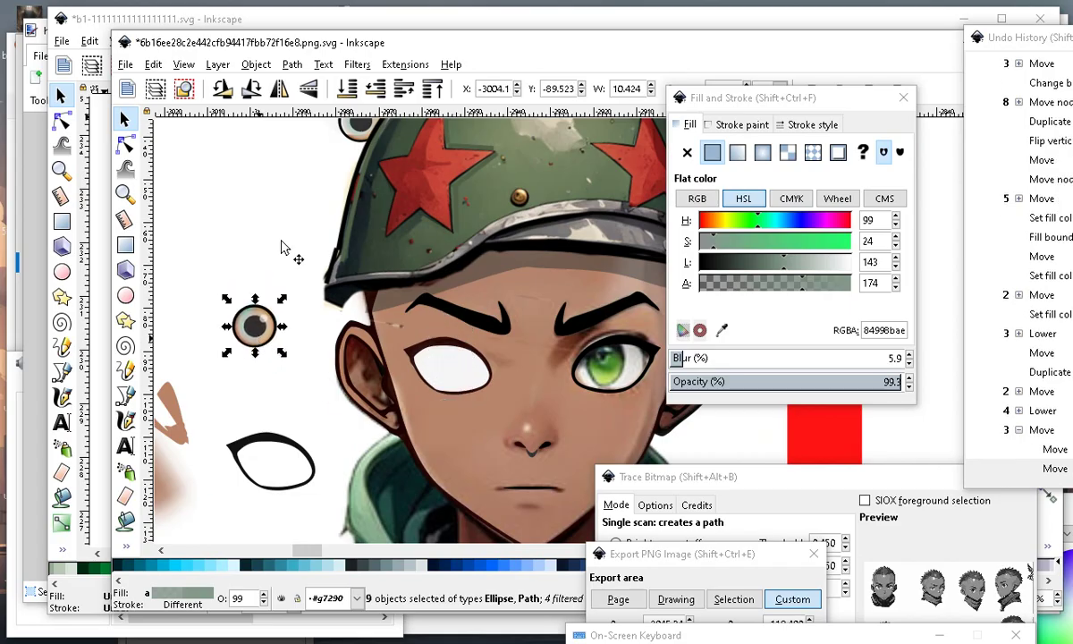
left_click(256, 64)
left_click(268, 184)
Position the iris group in the left eye, stacked directly above the white shape and beneath the outline.
left_click_drag(255, 335, 451, 373)
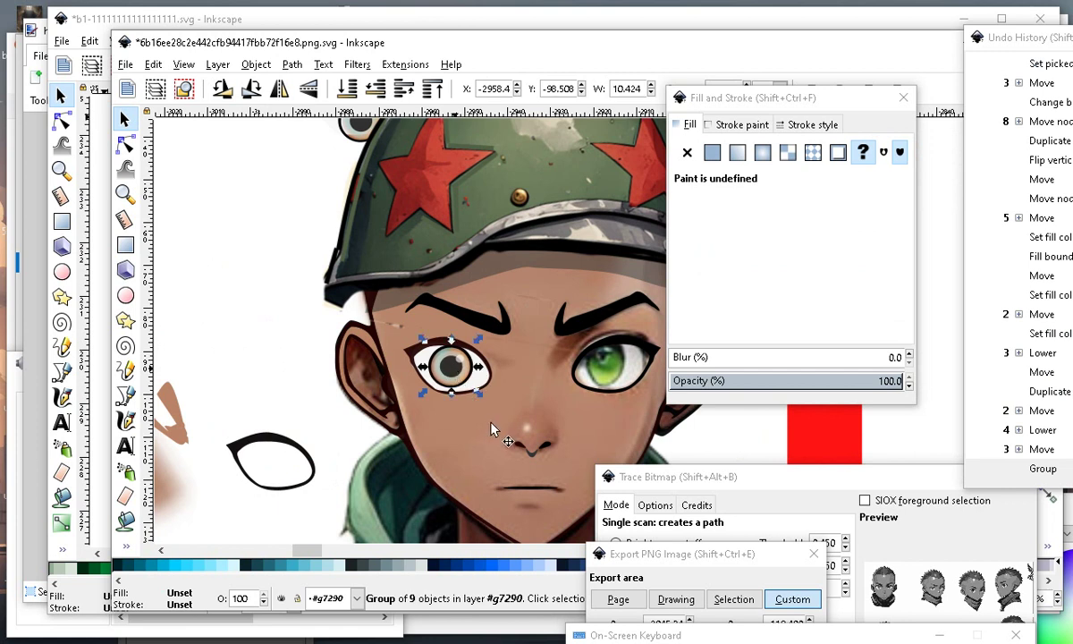
scroll(451, 349, "up", 1)
left_click(336, 93)
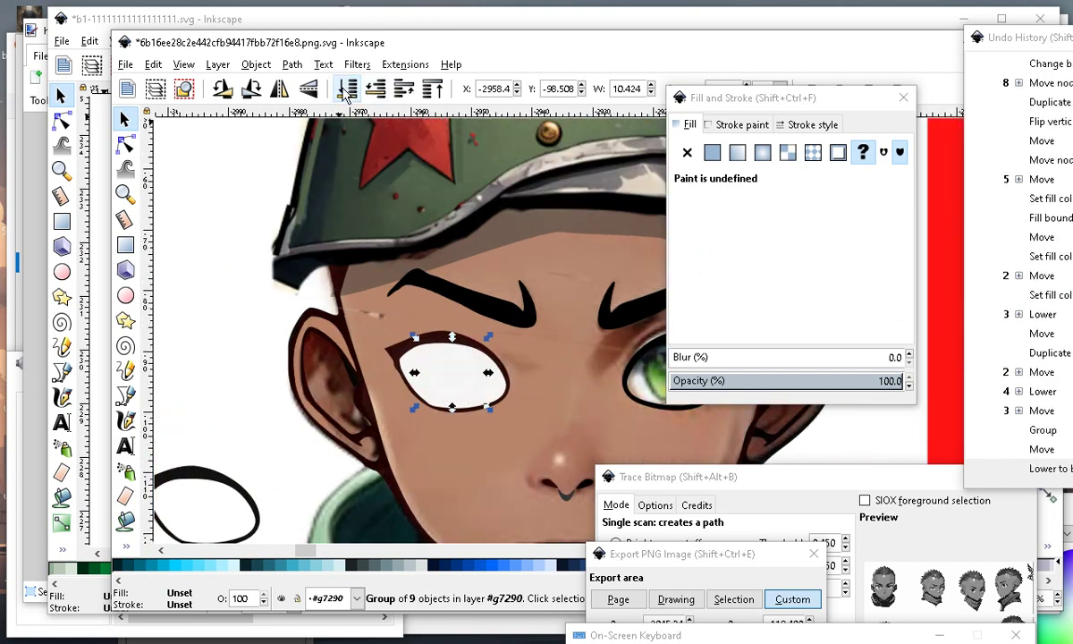
left_click(405, 90)
scroll(486, 402, "up", 2)
left_click_drag(456, 380, 435, 366)
left_click_drag(429, 347, 434, 353)
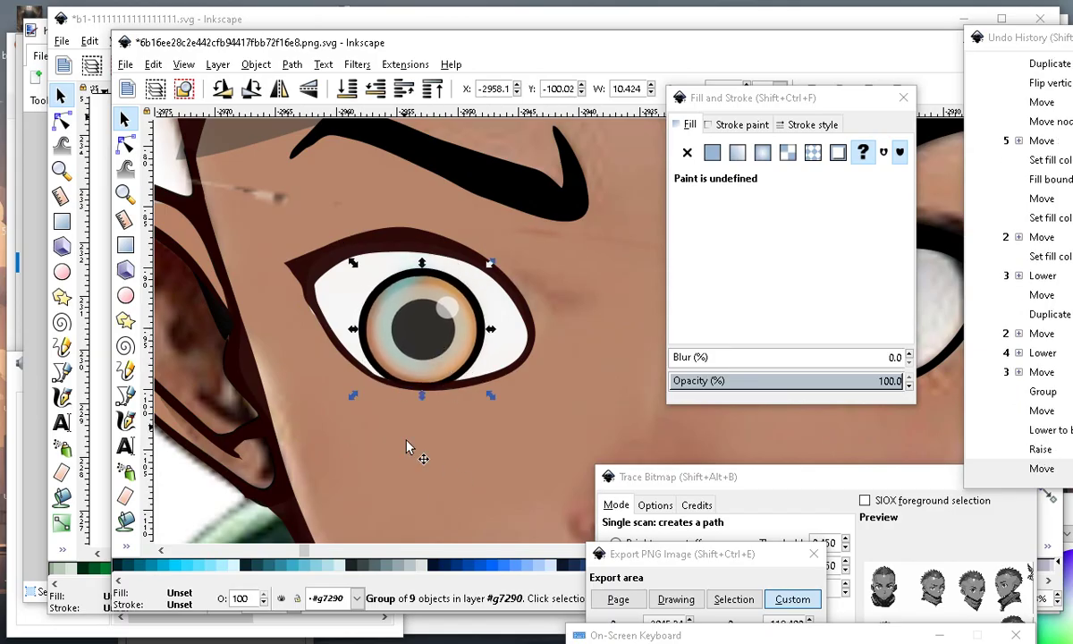
double_click(444, 425)
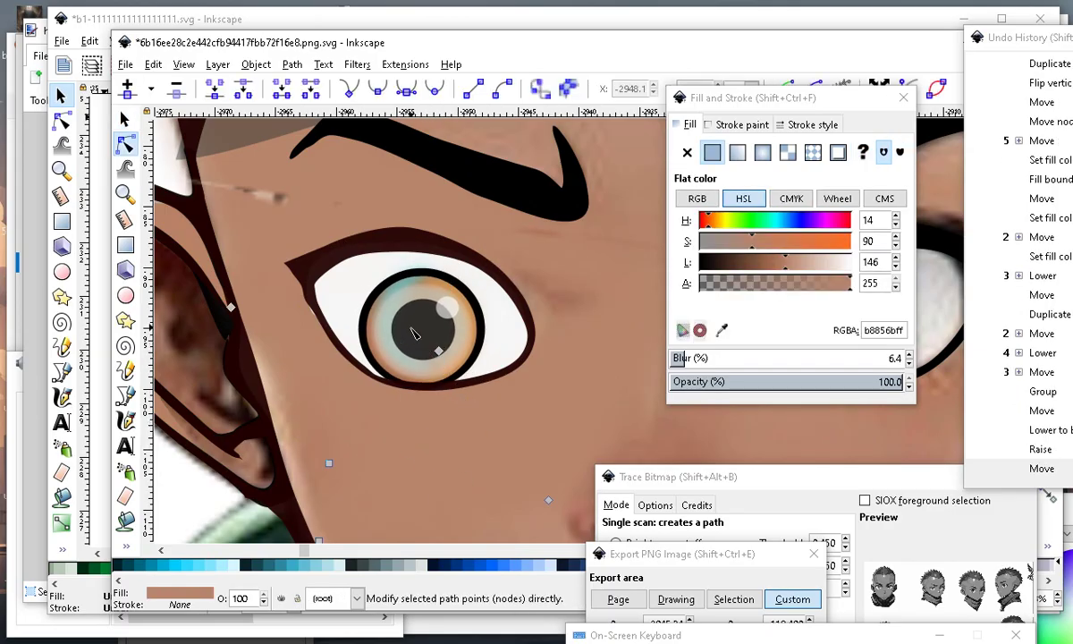
left_click(412, 284)
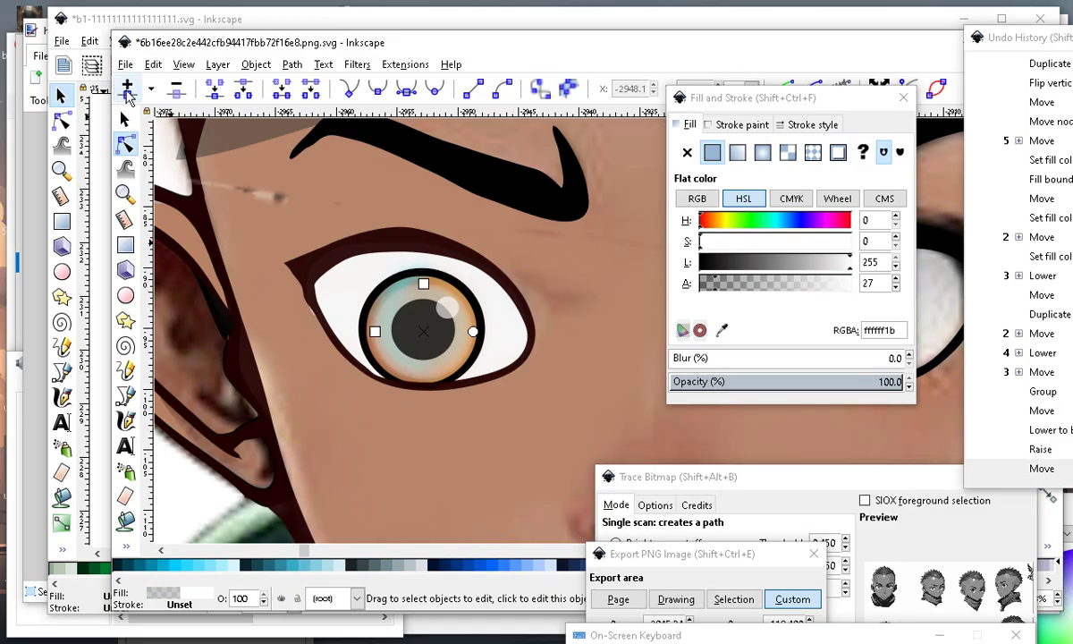
left_click(125, 120)
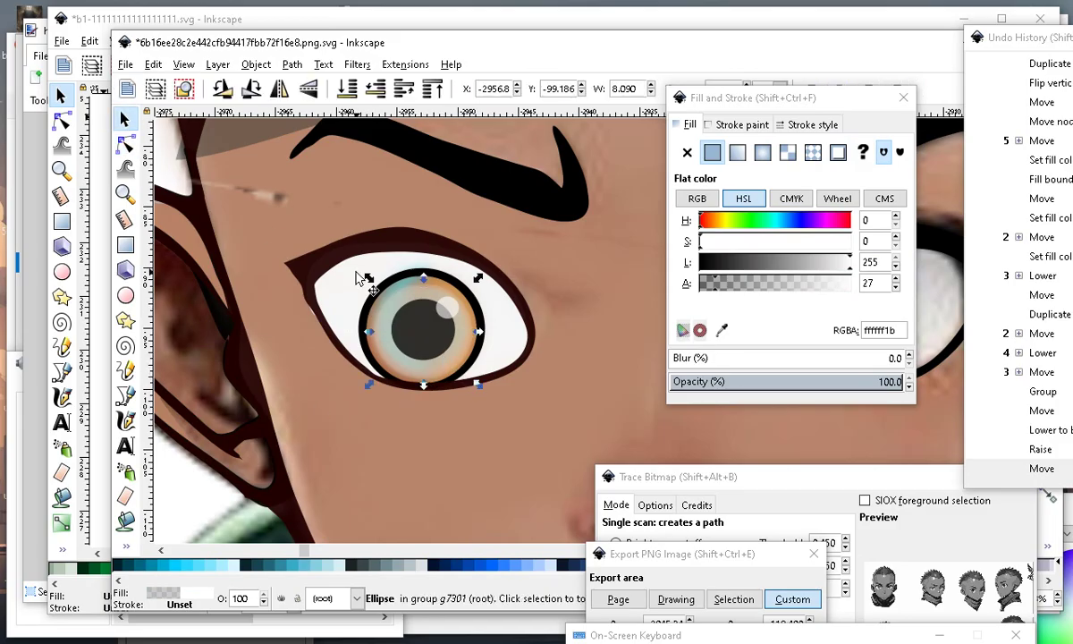
left_click(318, 329)
left_click(347, 444)
Nudge the combined group of eye white and iris slightly upward within the left eye outline.
left_click(397, 327)
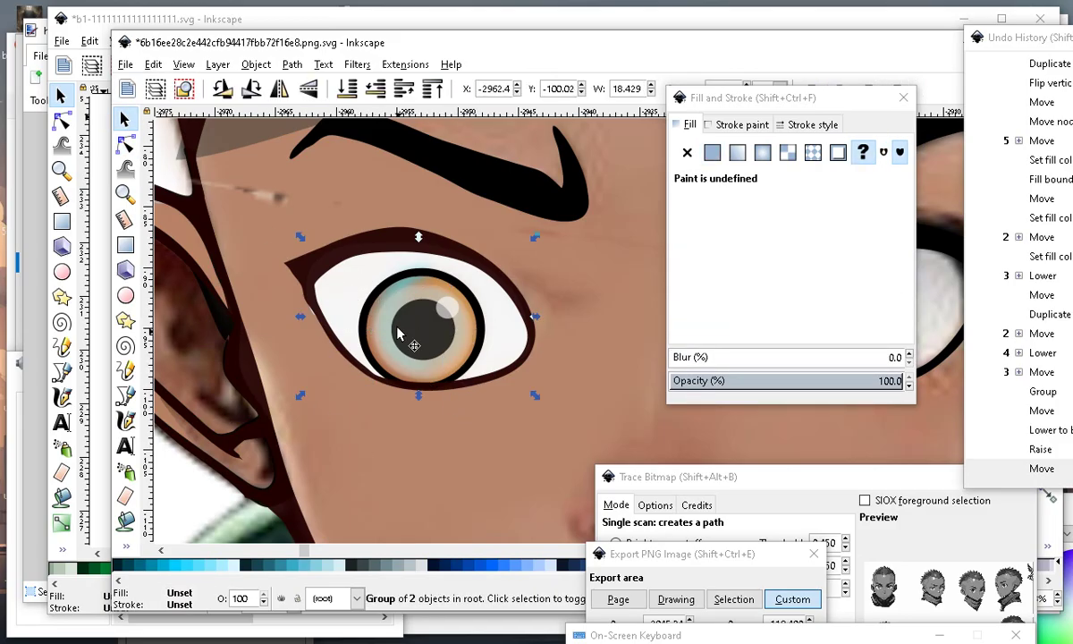
left_click_drag(478, 303, 420, 295)
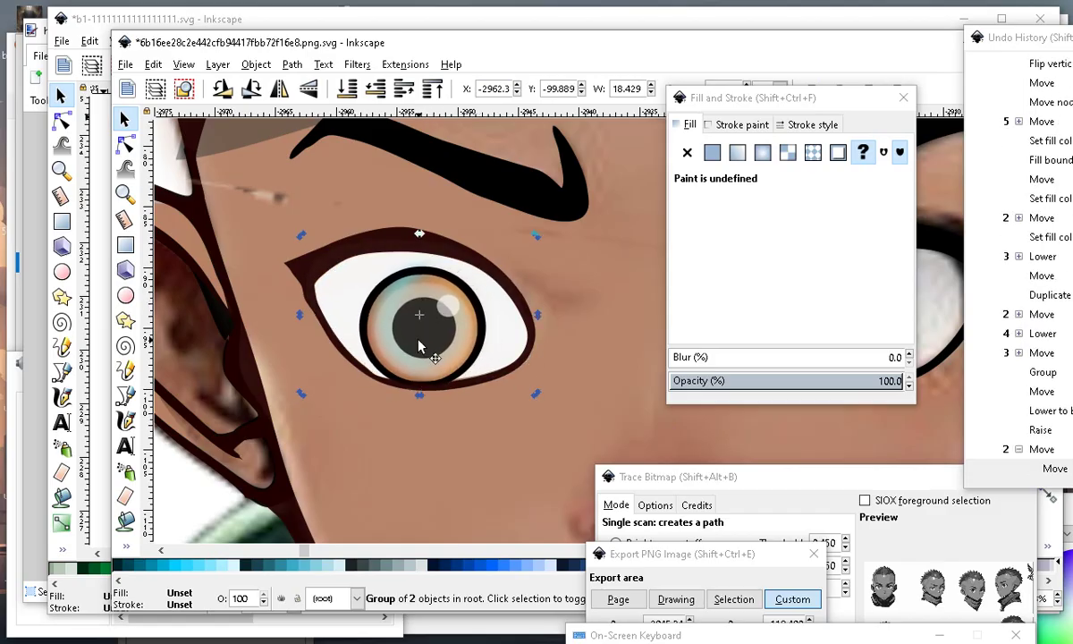
Enter the eye group and move the iris group out of the left eye to the blank area beside the face.
double_click(418, 341)
left_click_drag(380, 355, 393, 309)
scroll(495, 291, "down", 2)
scroll(487, 215, "up", 1)
scroll(532, 234, "down", 2)
left_click_drag(505, 284, 362, 311)
scroll(439, 333, "up", 3)
scroll(536, 384, "up", 1)
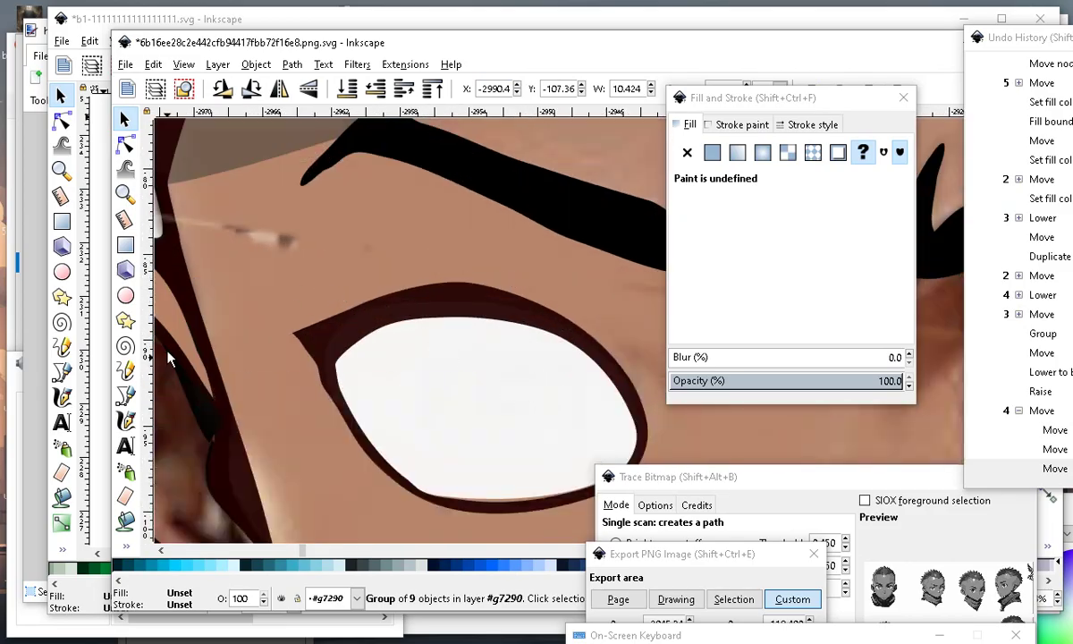
Select the dark brown outline path around the left eye and ear and turn its fill black by setting the lightness to 0.
left_click(447, 310)
scroll(439, 306, "down", 2)
scroll(411, 326, "down", 2)
scroll(437, 314, "up", 2)
key("Escape")
left_click(438, 314, "ctrl")
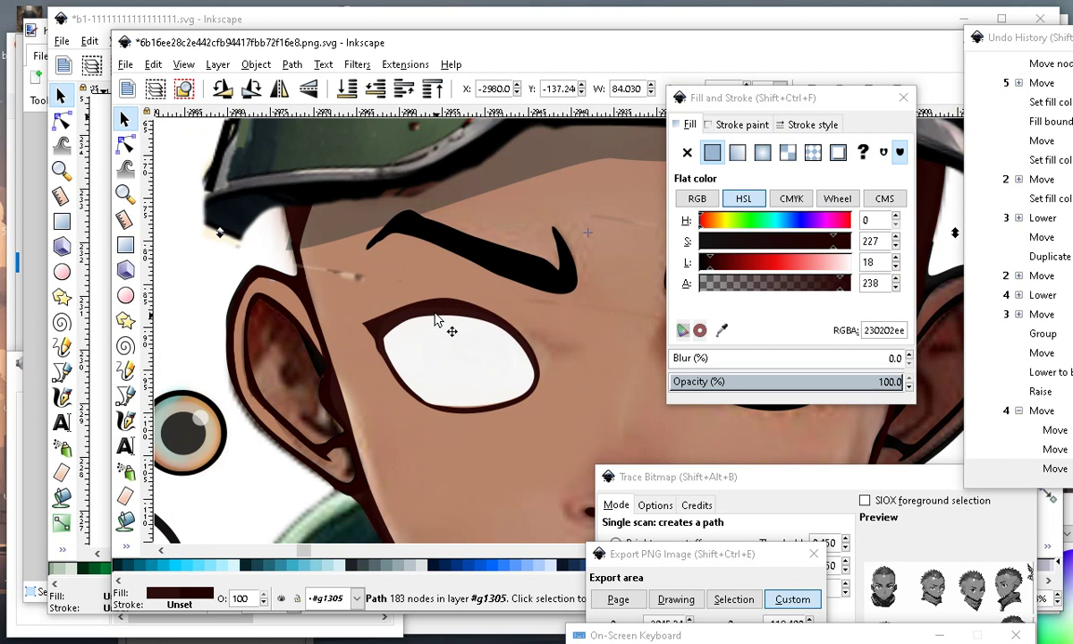
scroll(447, 340, "up", 2)
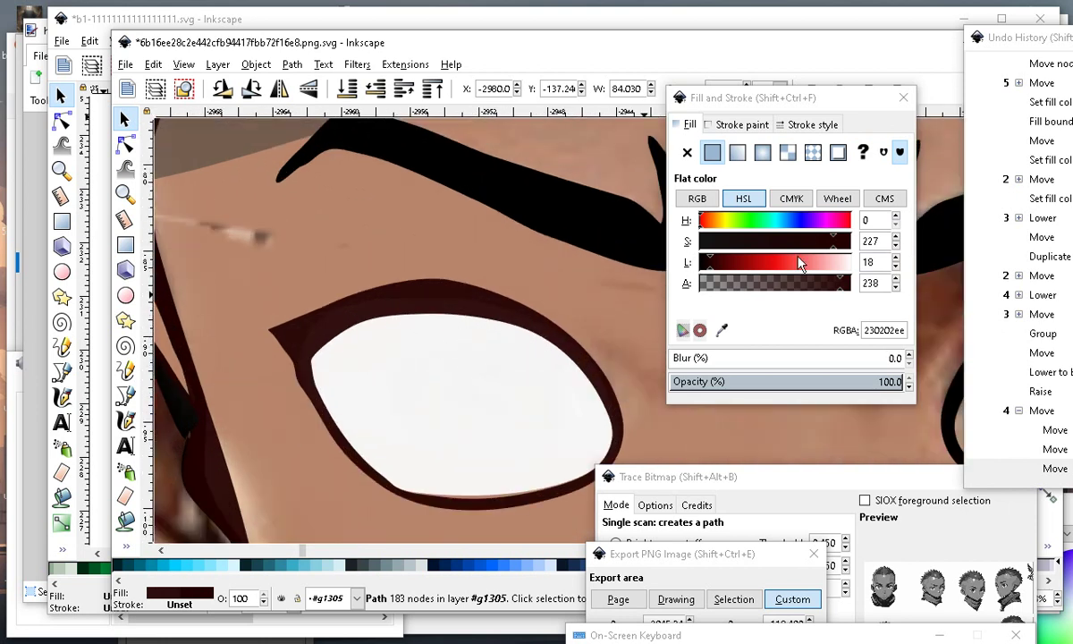
left_click_drag(710, 268, 692, 268)
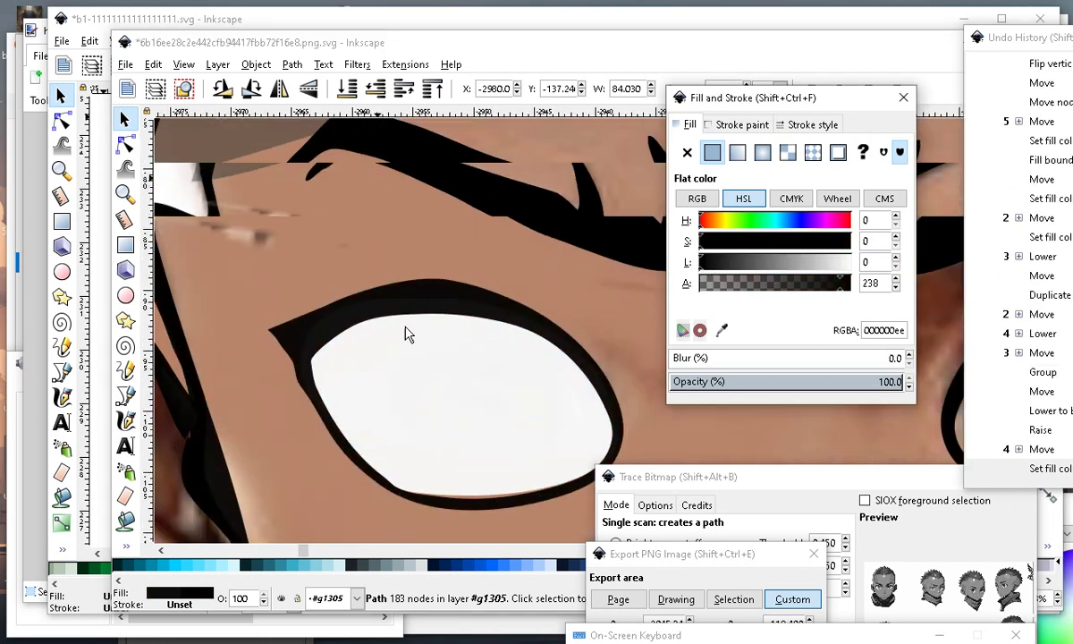
scroll(474, 402, "down", 4)
key("Escape")
Draw a tall narrow black rectangle across the outer part of the left eye as a boundary for a bucket fill.
scroll(421, 295, "up", 5)
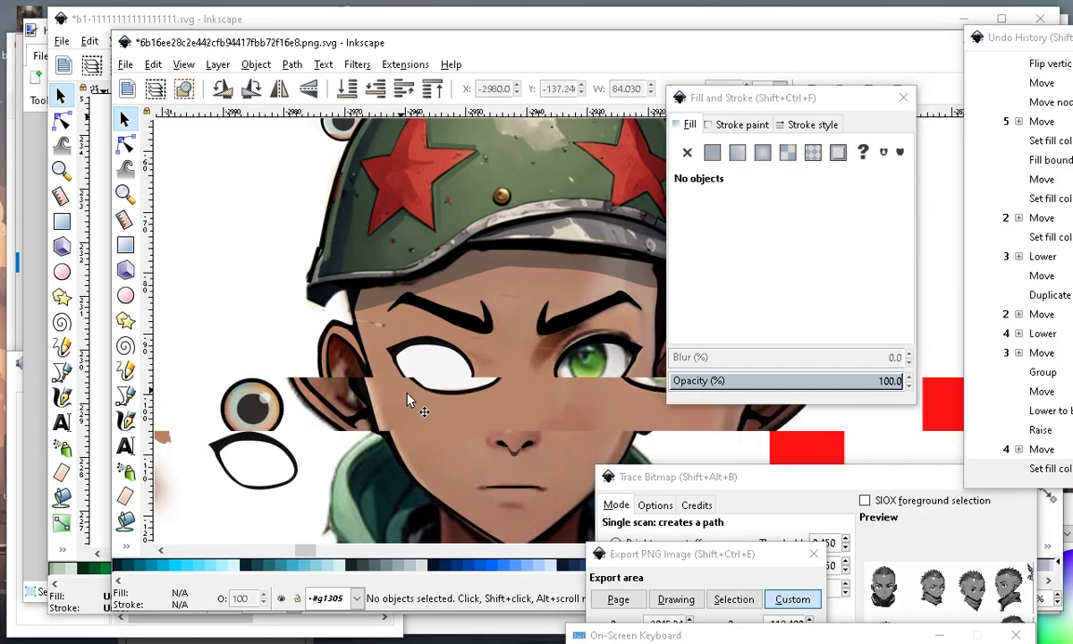
left_click(125, 245)
left_click_drag(421, 249, 485, 438)
left_click(126, 523)
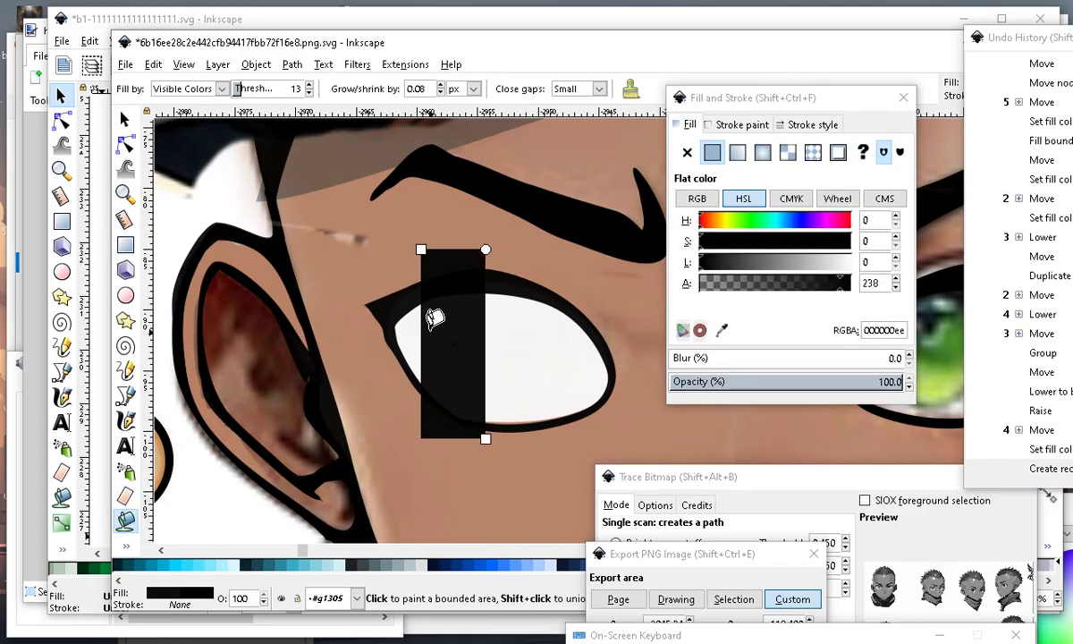
left_click(444, 324)
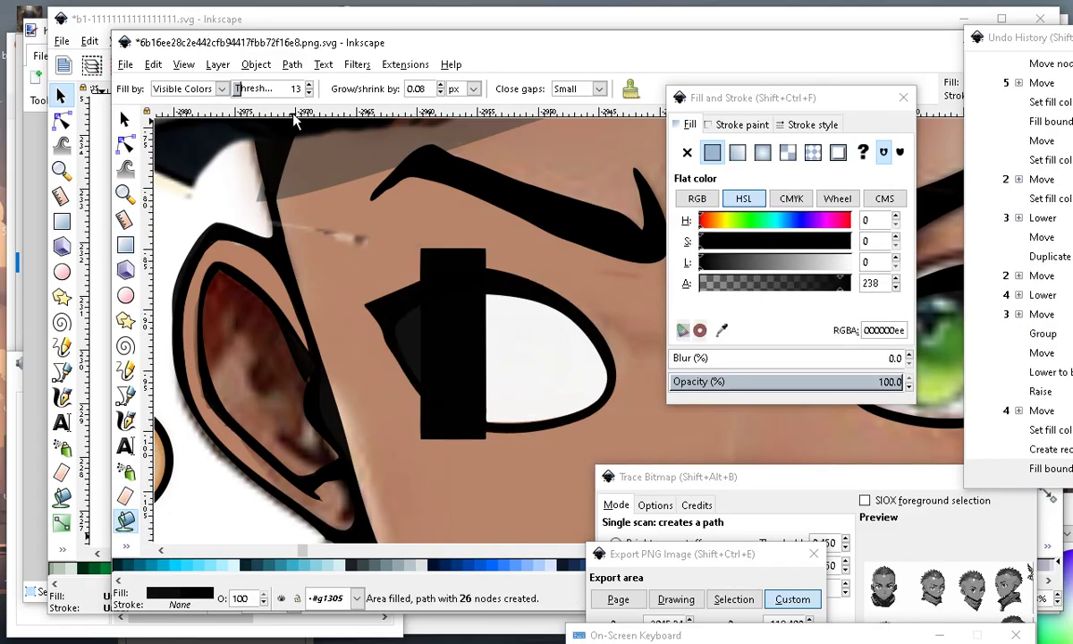
left_click(154, 66)
left_click(191, 86)
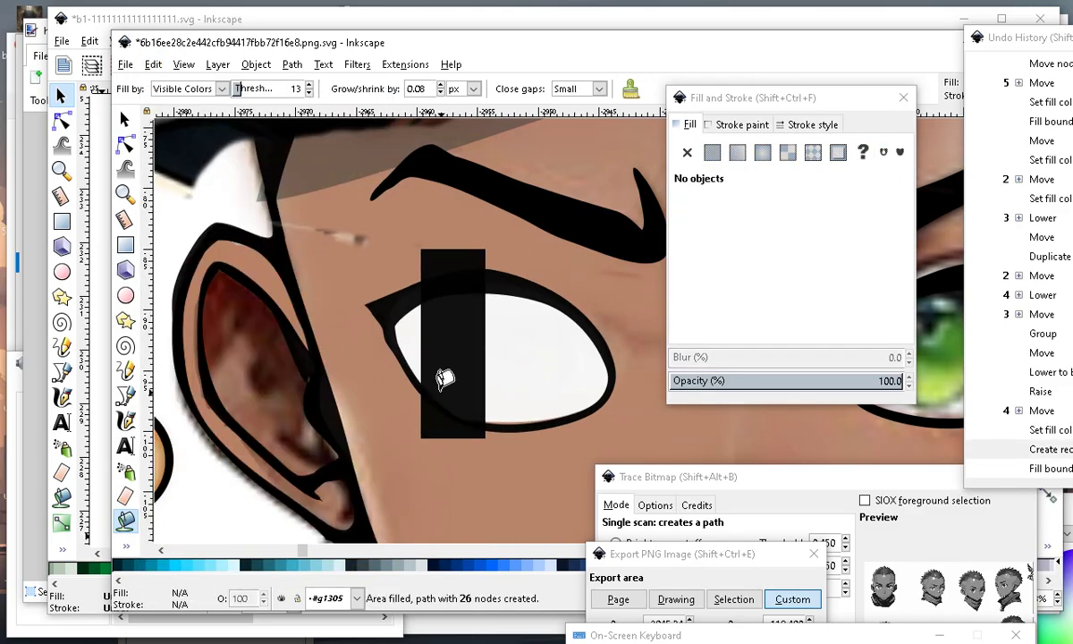
Bucket-fill the eye white's outer corner beside the rectangle and make the fill grey with lightness 183.
left_click(405, 314)
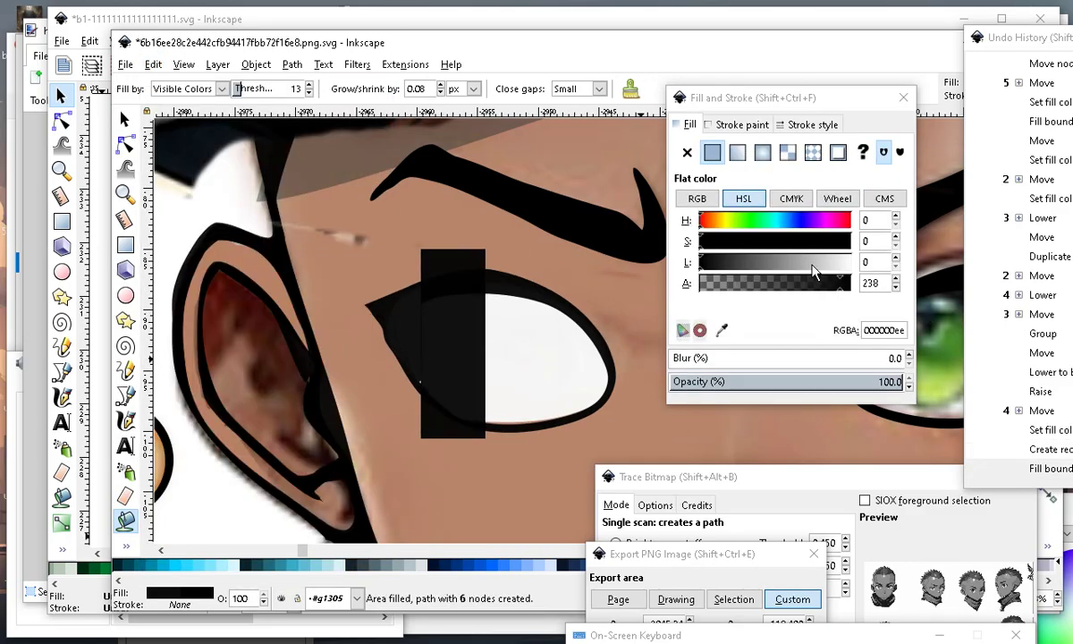
left_click_drag(779, 257, 809, 273)
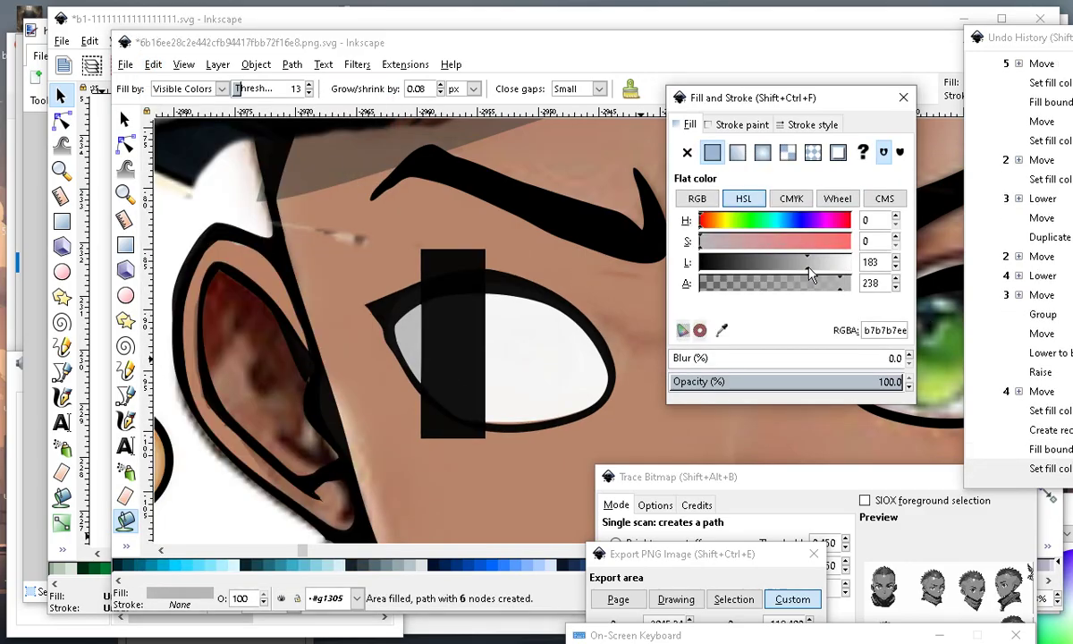
Move the boundary rectangle across the eye to its nose side and bucket-fill the inner corner with the same grey.
left_click(124, 119)
left_click_drag(453, 299, 564, 327)
left_click(126, 522)
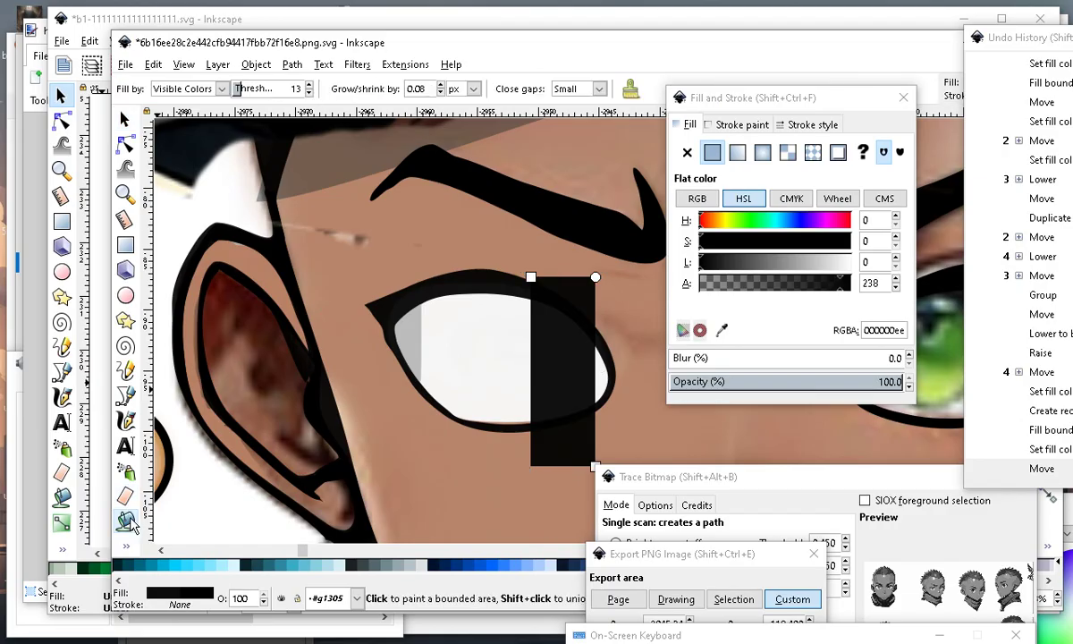
left_click(598, 353)
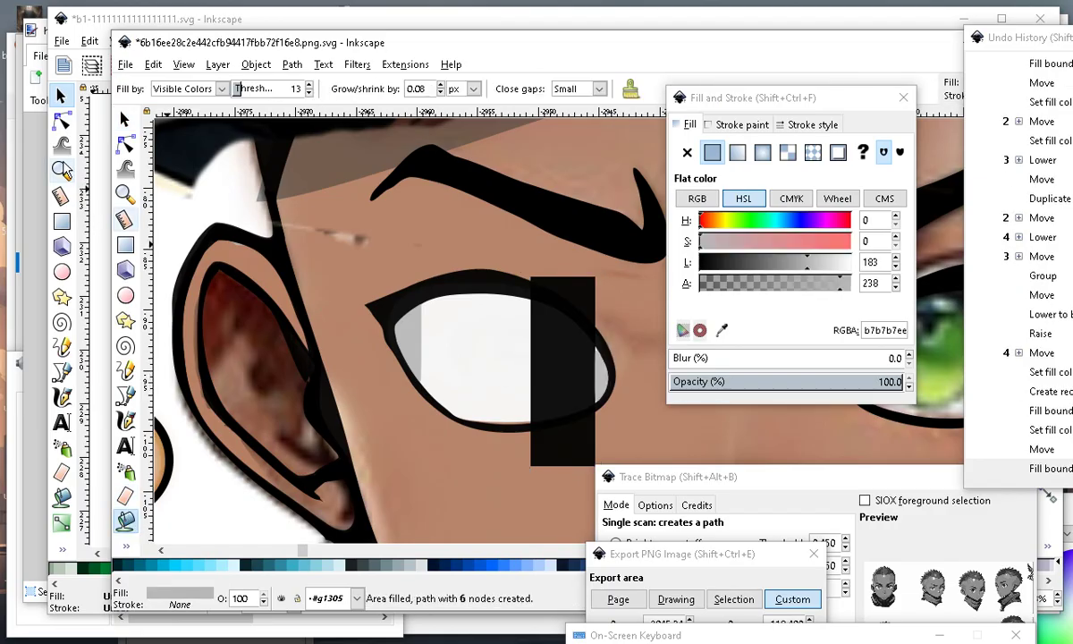
Move the black boundary rectangle off the left eye onto the cheek below it.
left_click(124, 120)
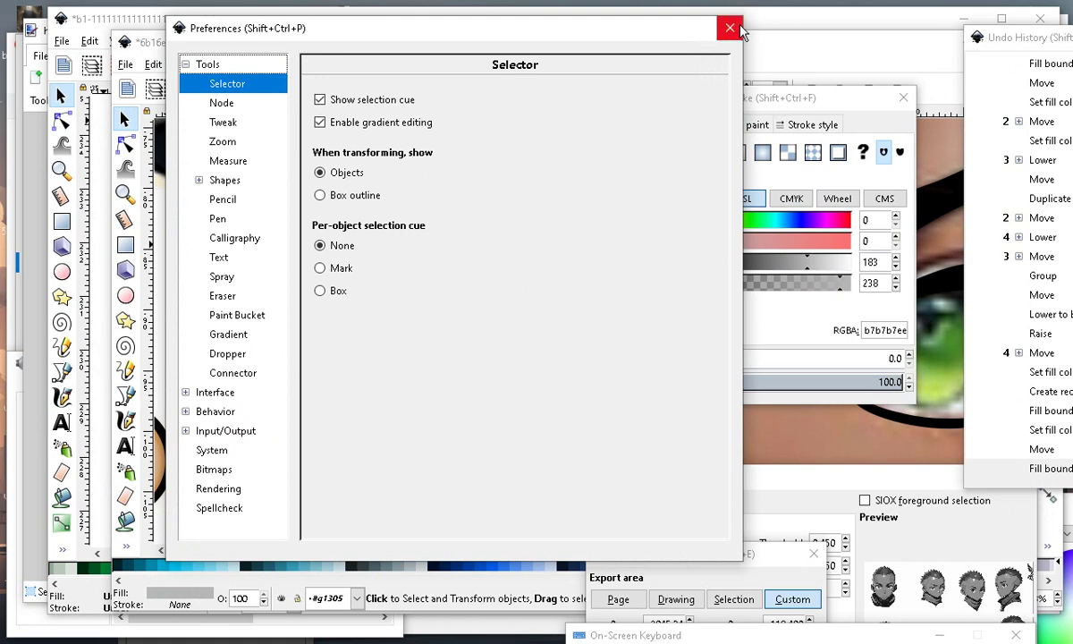
left_click(729, 28)
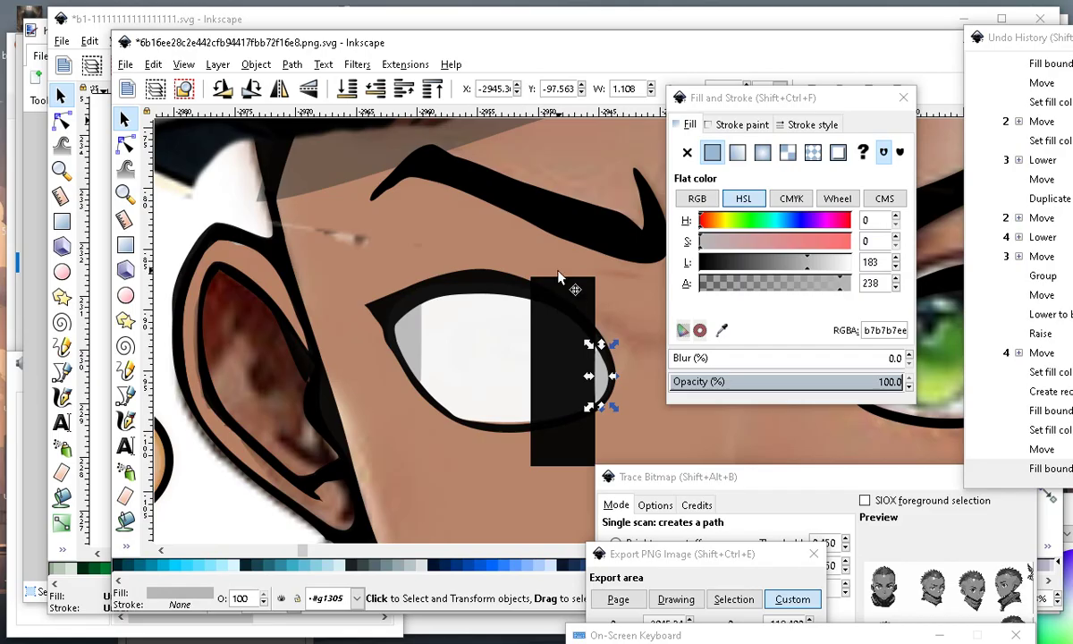
left_click(551, 413)
left_click_drag(573, 344, 452, 489)
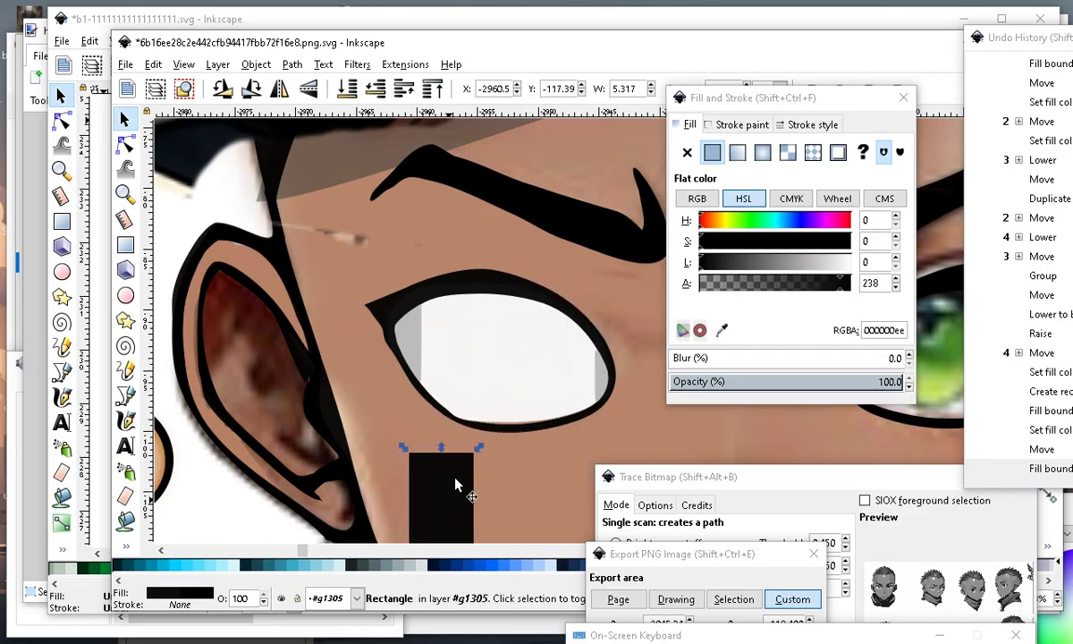
scroll(460, 306, "down", 2)
scroll(460, 330, "down", 3)
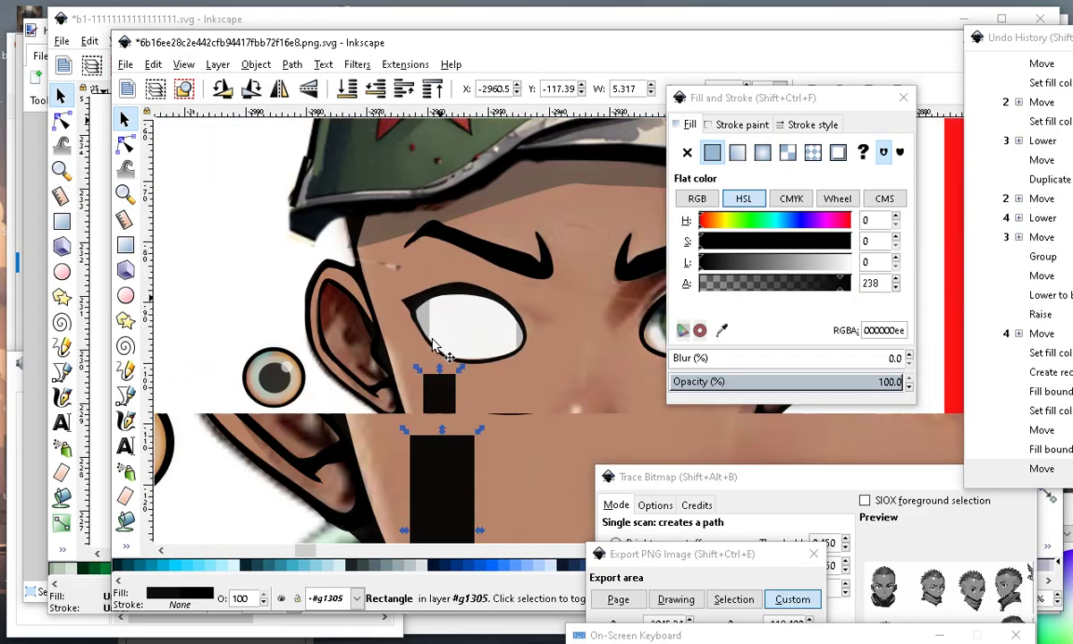
Extend the grey shadow in the eye's outer corner by moving its upper inner node along the upper eyelid.
scroll(412, 360, "up", 3)
left_click(448, 286)
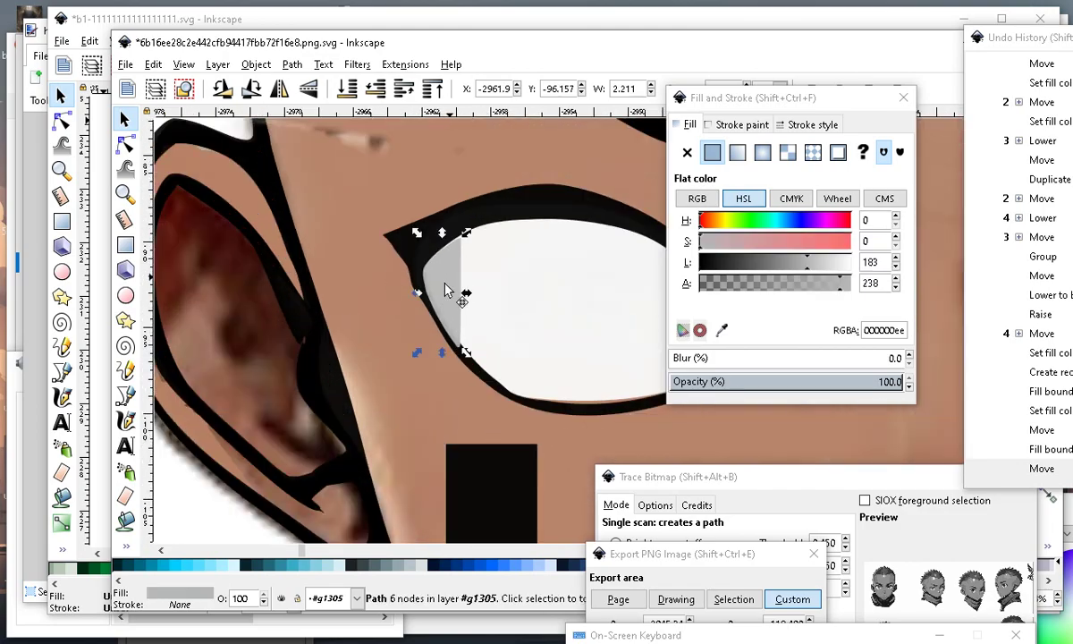
left_click(125, 145)
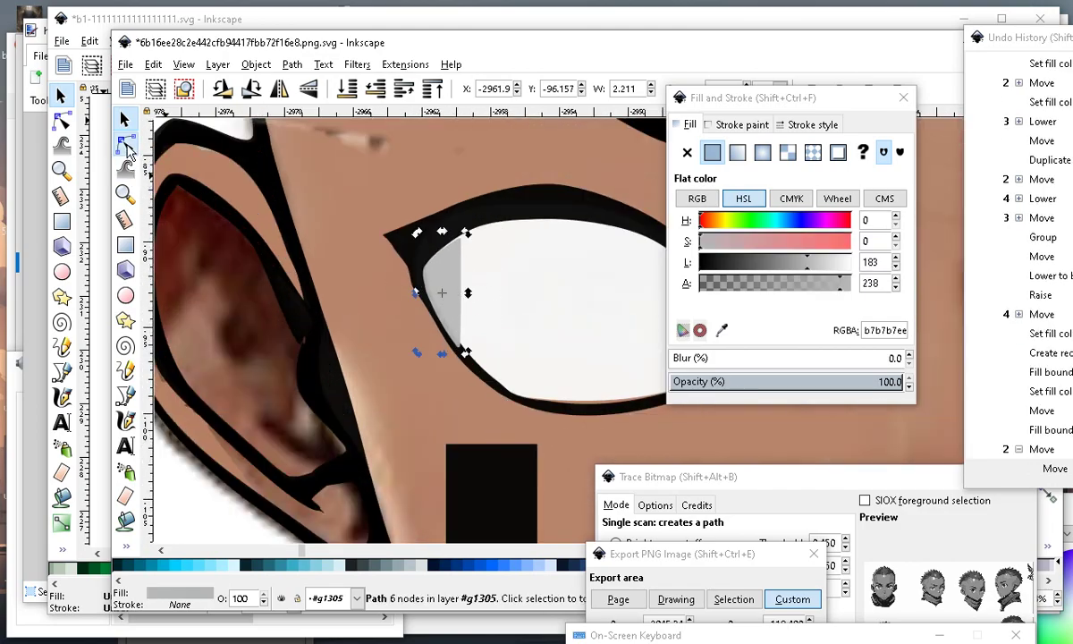
left_click_drag(450, 252, 491, 220)
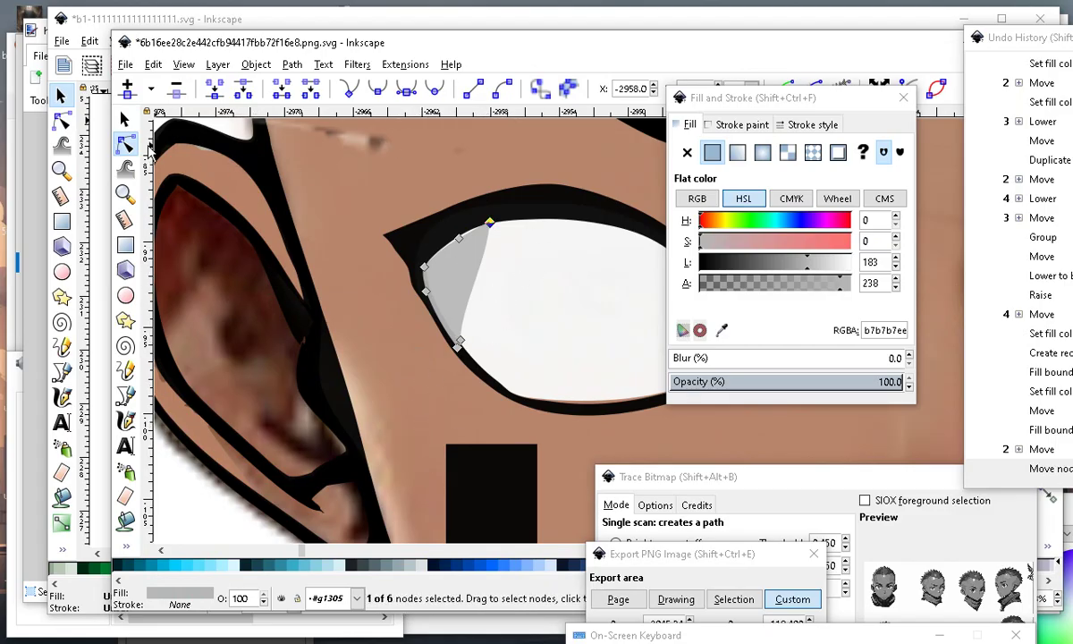
Lower the outer-corner shadow one level in the stack and set its fill alpha to 149.
left_click(125, 119)
left_click(375, 89)
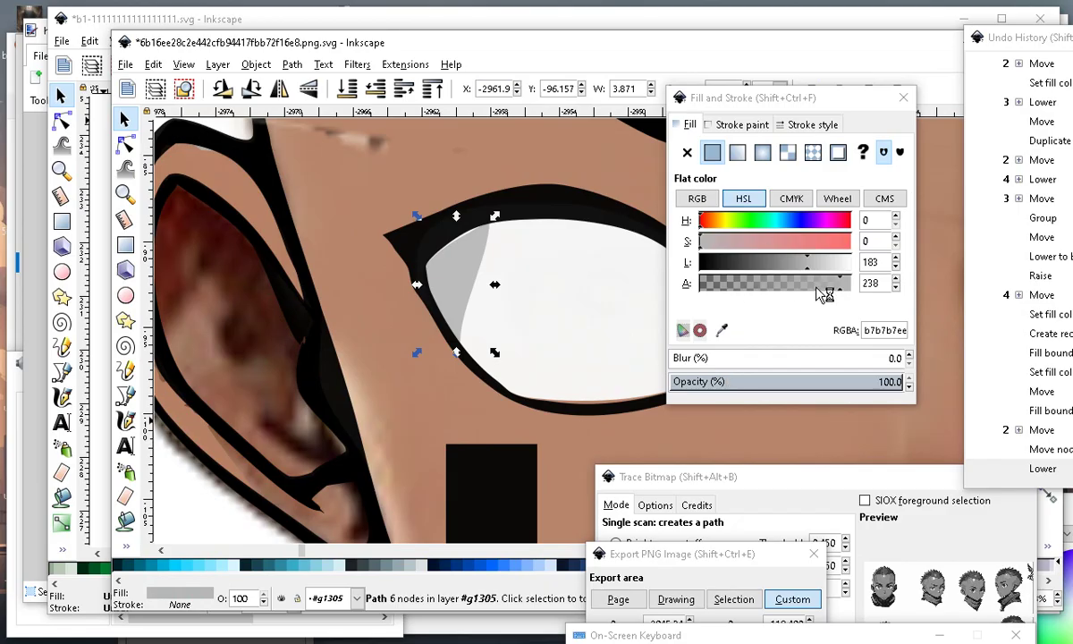
left_click_drag(833, 285, 787, 285)
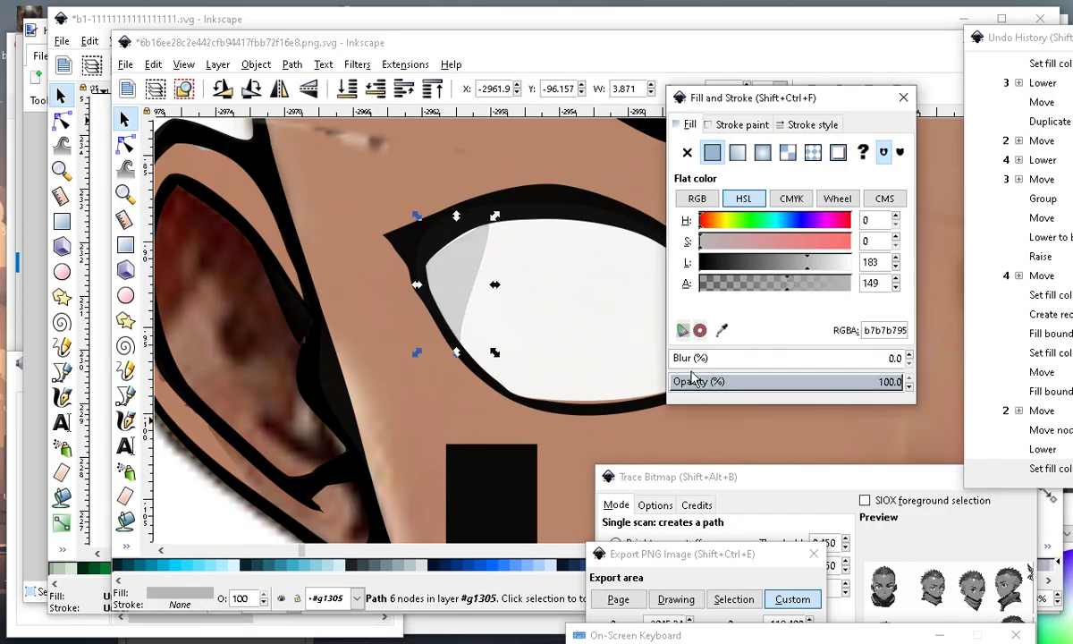
scroll(514, 367, "down", 2)
key("Escape")
scroll(447, 284, "up", 2)
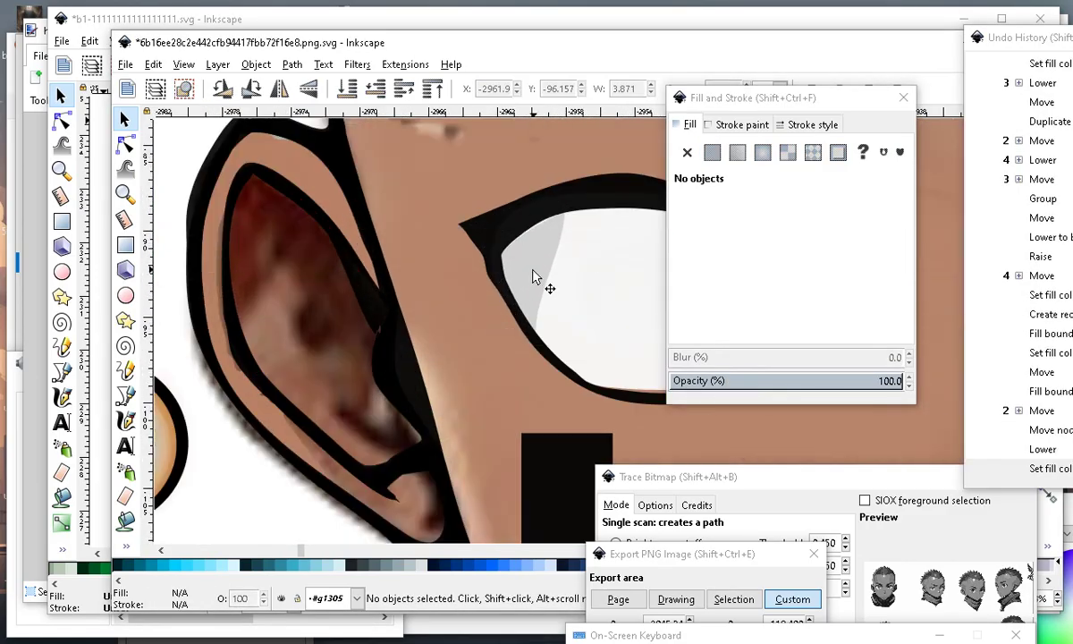
Add a node midway along the outer-corner shadow's inner edge and pull it towards the corner to curve the edge.
left_click(551, 274)
key("n")
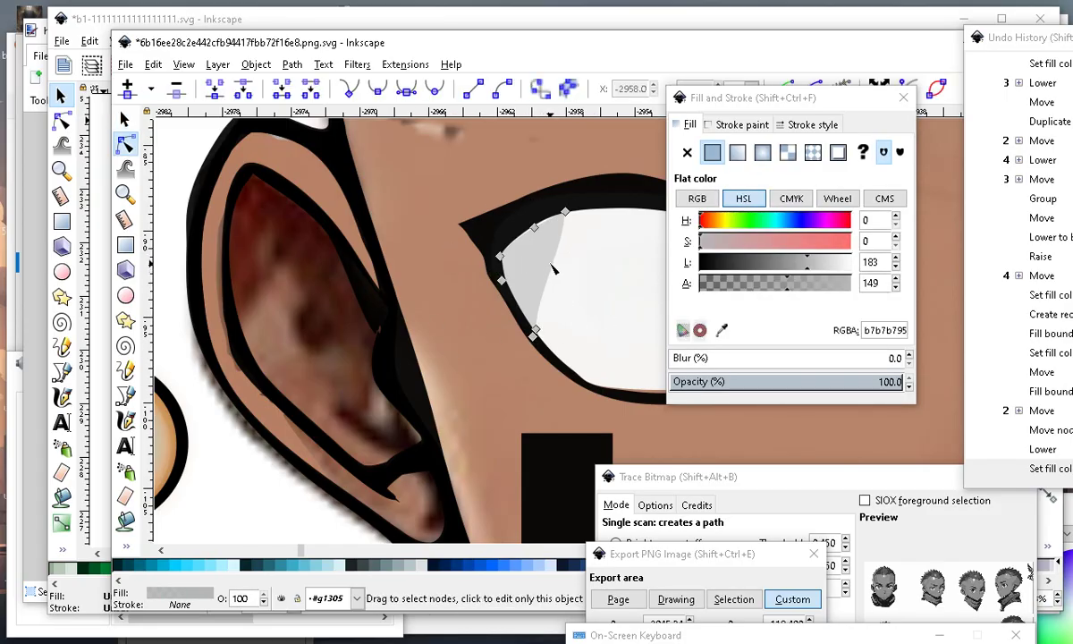
double_click(551, 276)
left_click_drag(550, 275, 529, 275)
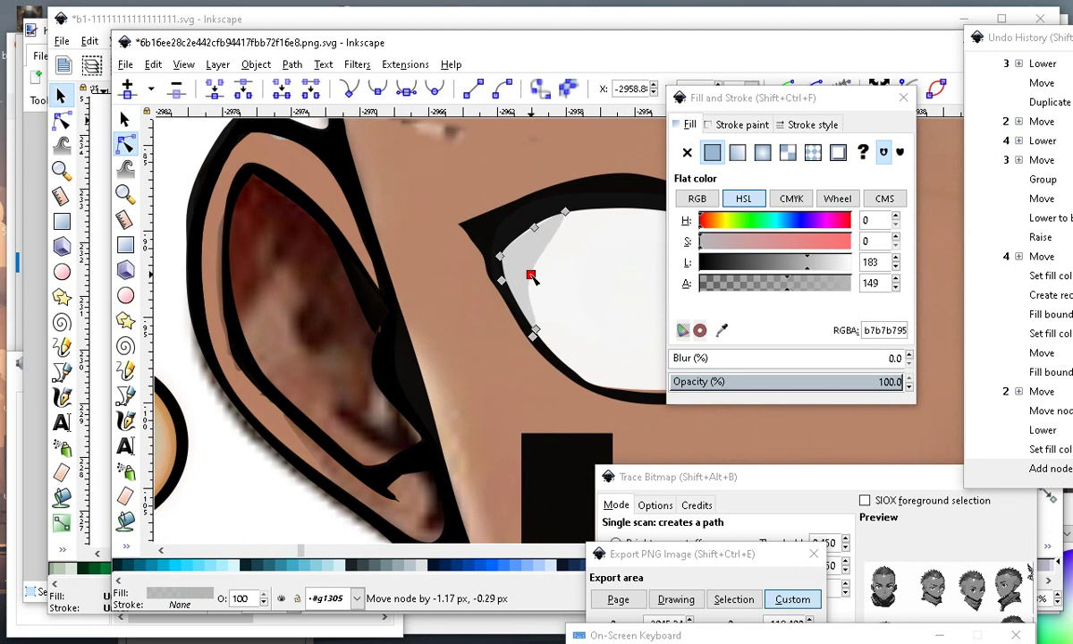
Stretch the grey inner-corner shadow by moving its upper nodes along the upper eyelid and its bottom node along the lower eyelid.
scroll(527, 274, "down", 2)
left_click(323, 266)
scroll(484, 225, "right", 4)
scroll(527, 264, "up", 3)
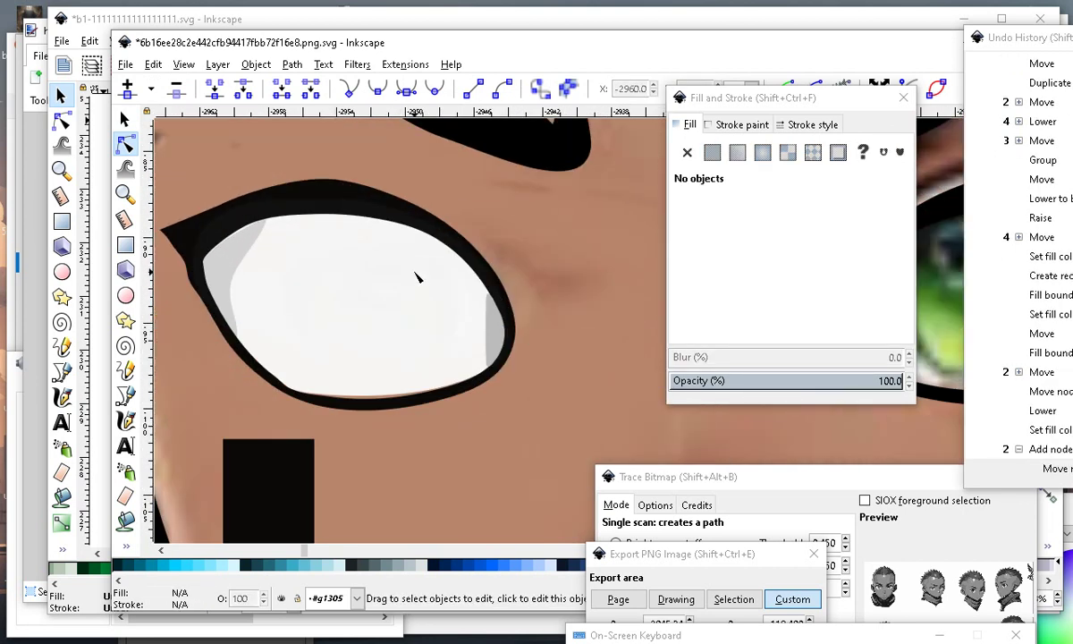
left_click(528, 357)
left_click_drag(523, 298, 463, 215)
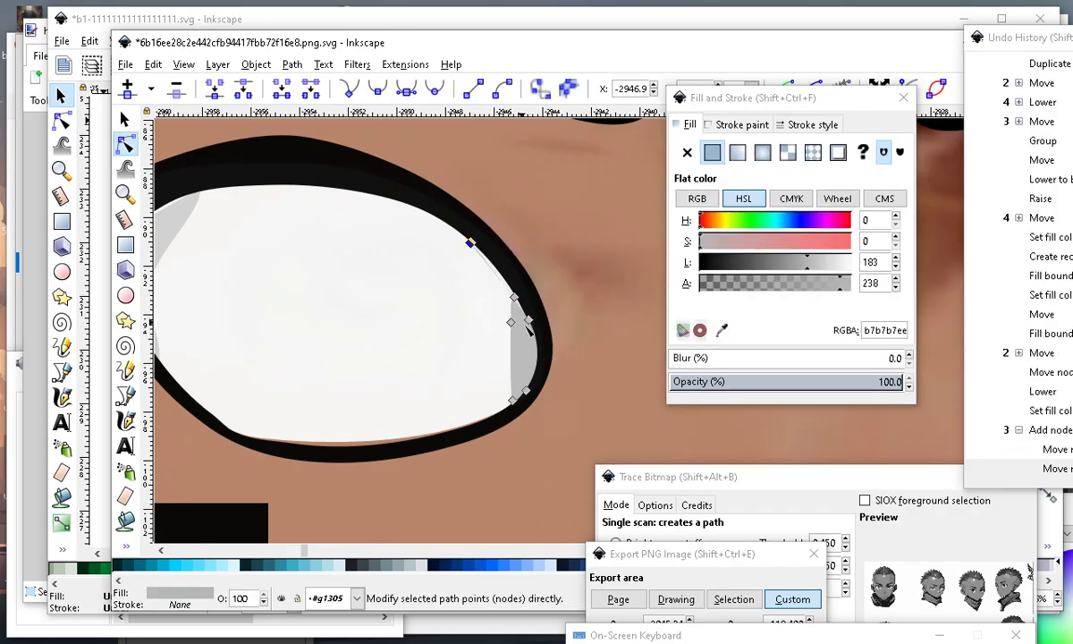
left_click_drag(514, 296, 479, 270)
left_click(512, 399)
left_click_drag(512, 400, 493, 416)
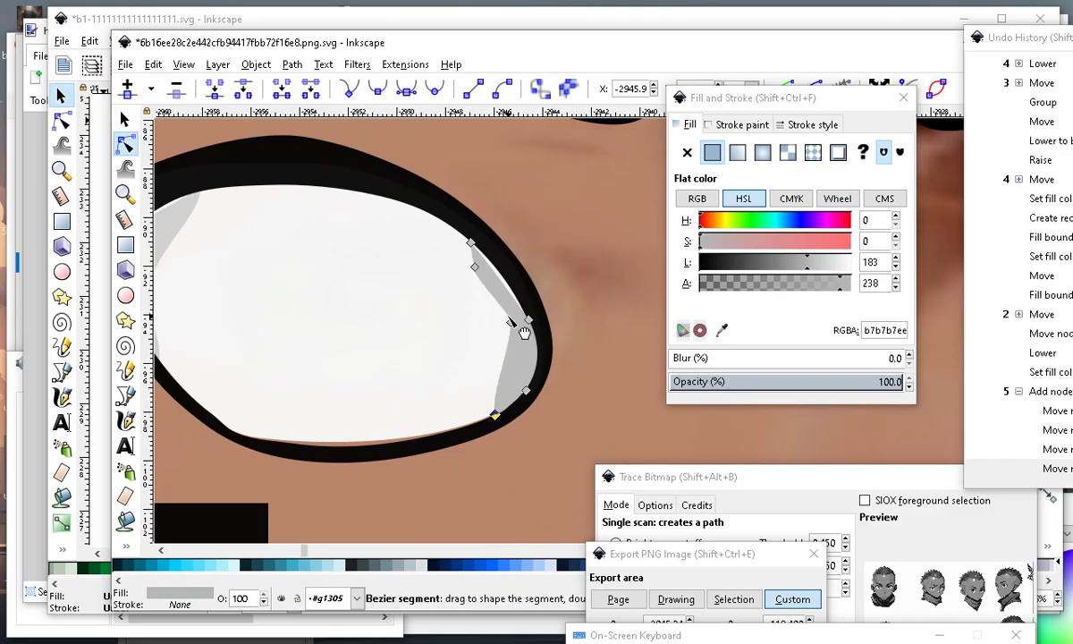
Add a node on the inner-corner shadow's outer edge, push it under the eyelid outline and make the inner edge's middle node auto-smooth.
double_click(499, 277)
left_click_drag(499, 277, 511, 283)
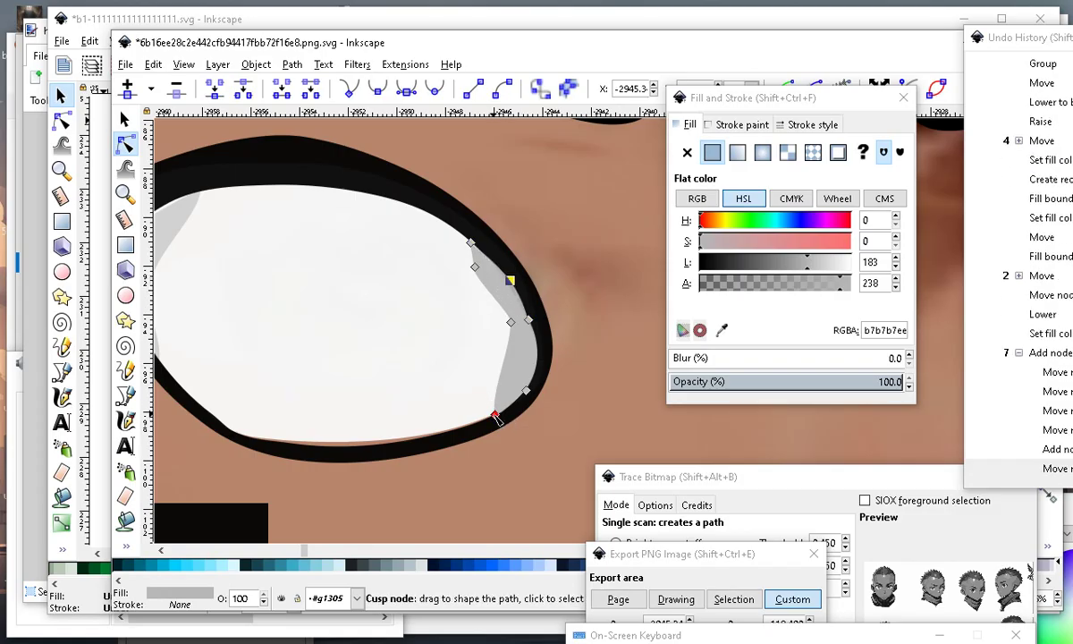
left_click_drag(441, 291, 518, 362)
left_click(436, 90)
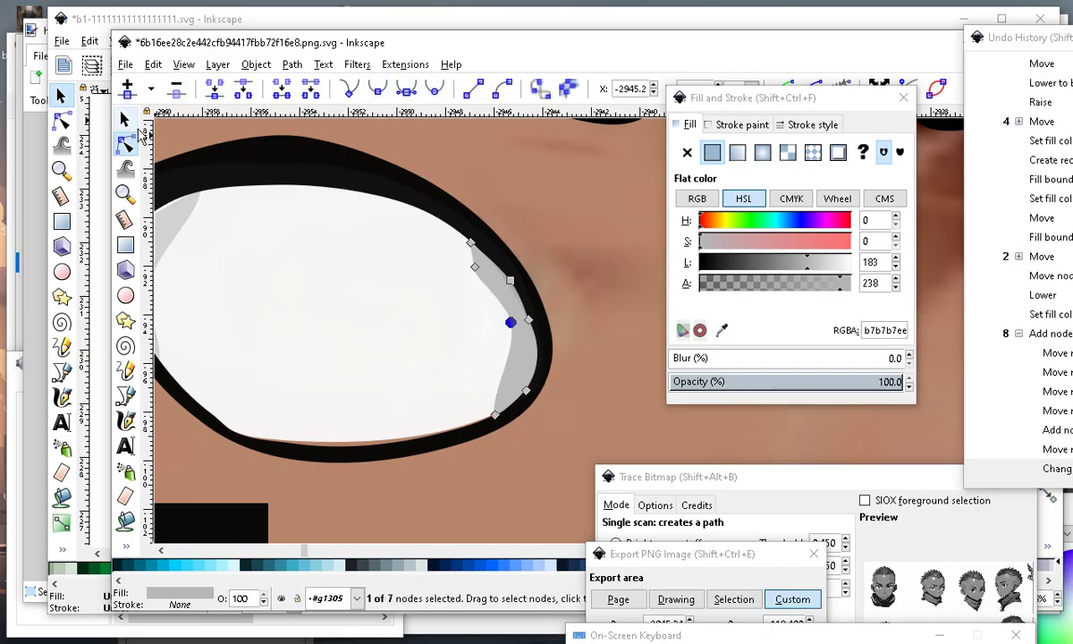
Lower the inner-corner shadow one level in the stack and check both grey shadows against the eye outline.
left_click(125, 119)
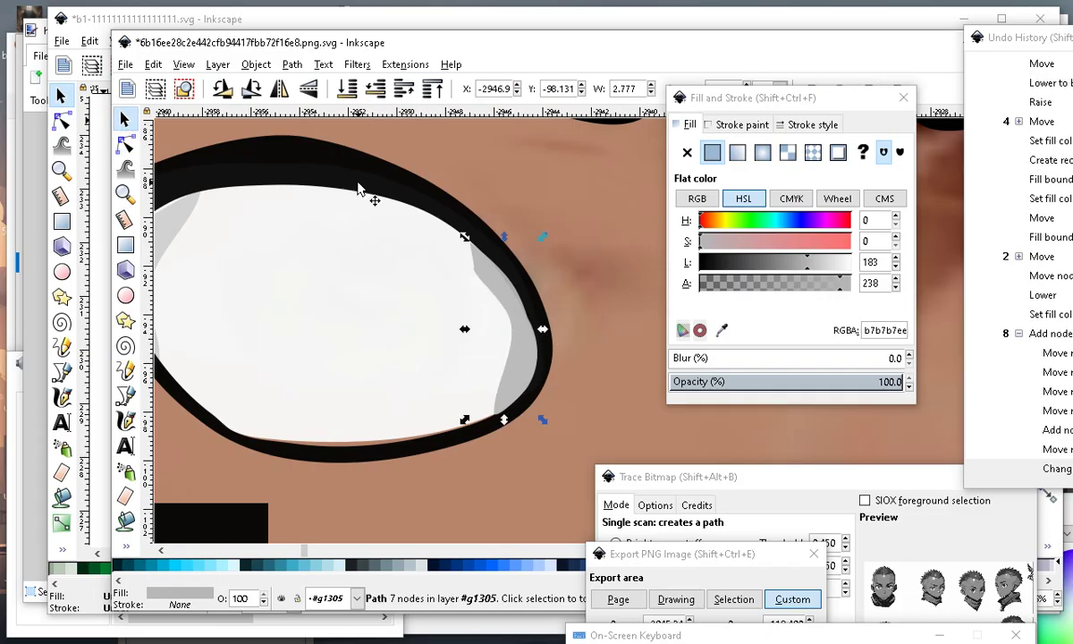
left_click(374, 92)
scroll(499, 250, "down", 2)
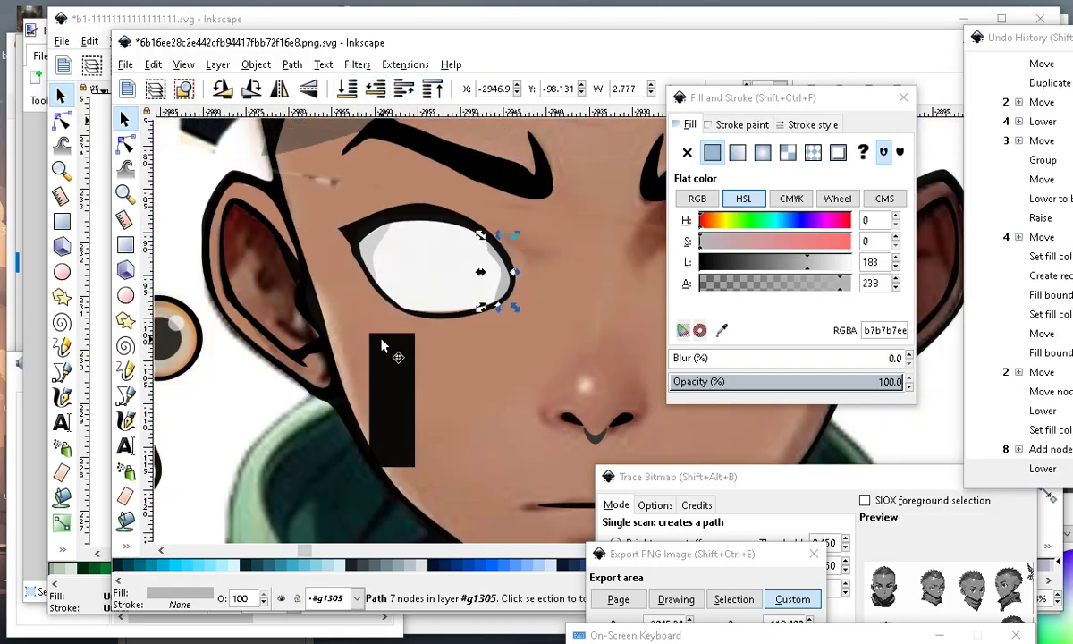
left_click(226, 409)
scroll(515, 259, "up", 3)
left_click(495, 313)
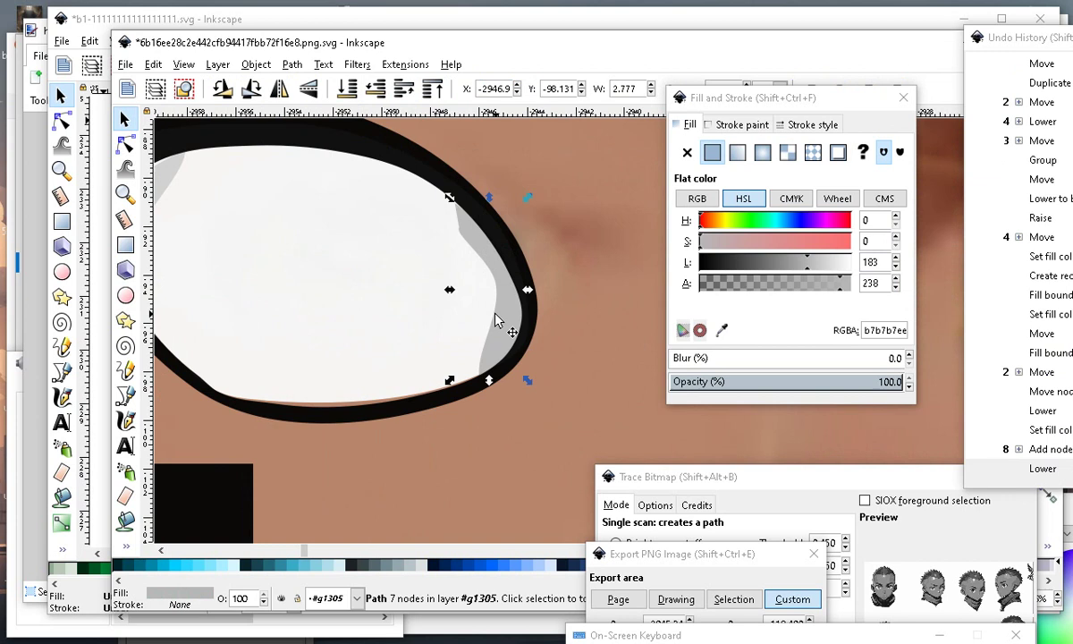
scroll(453, 295, "down", 2)
scroll(388, 449, "up", 1)
left_click(435, 478)
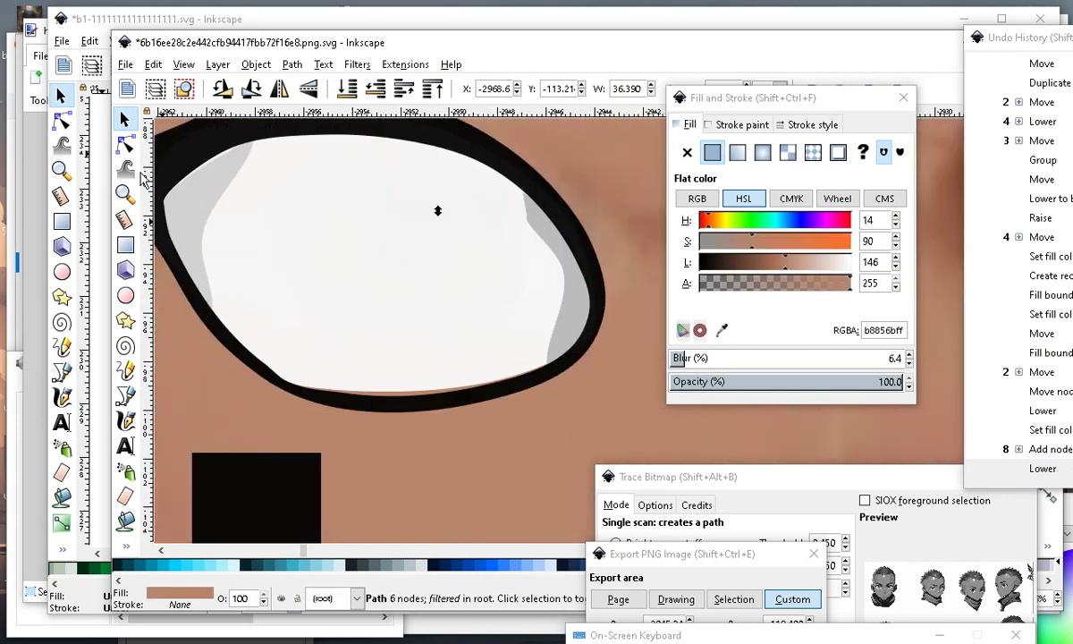
left_click(125, 143)
scroll(408, 422, "up", 2)
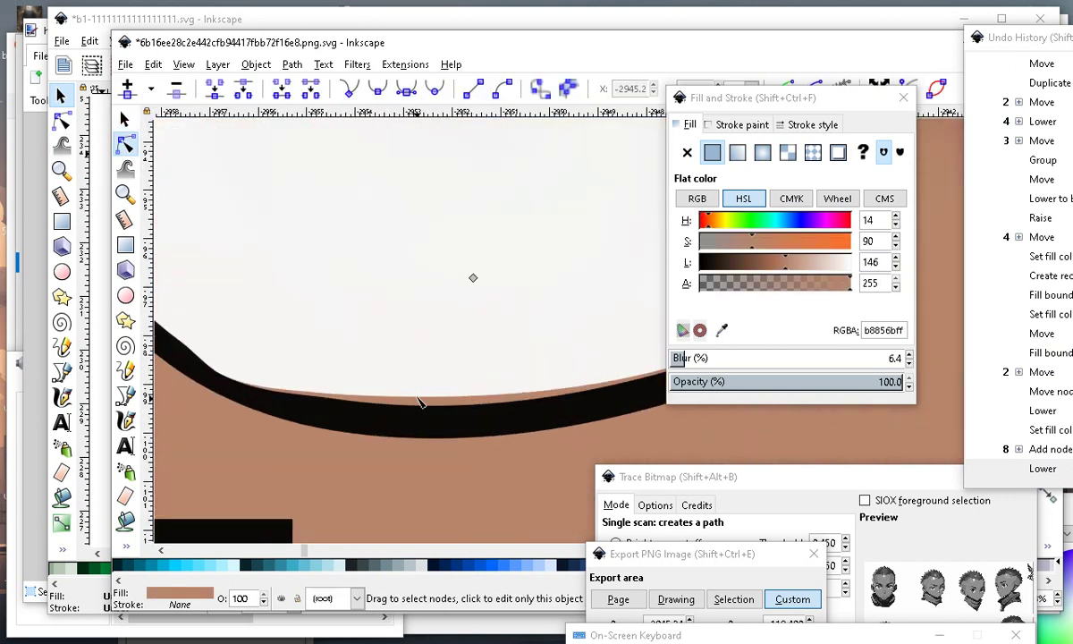
left_click(421, 404)
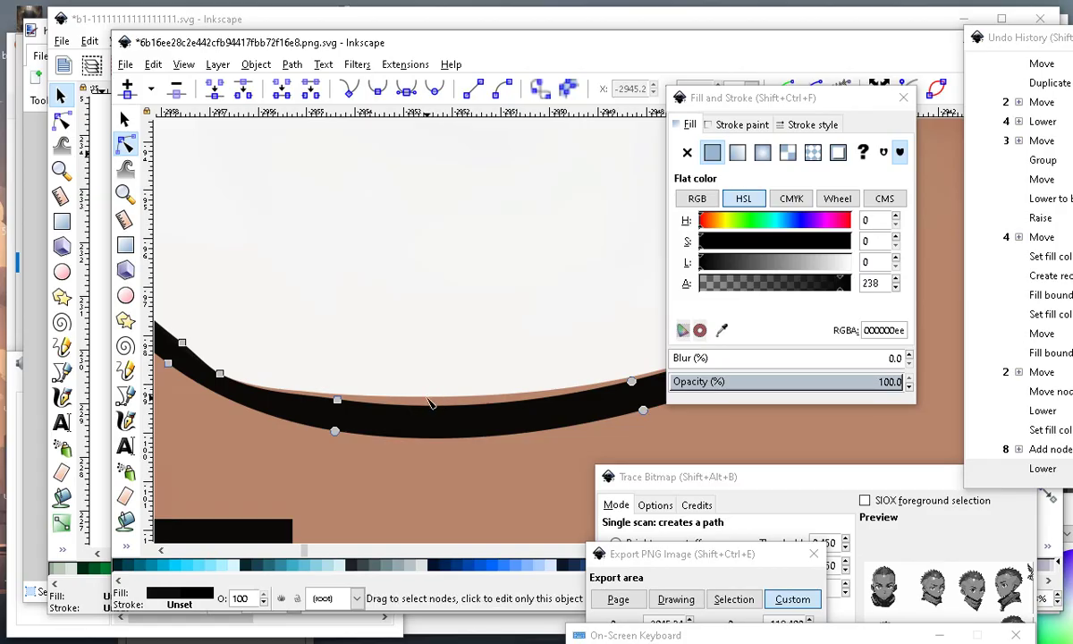
scroll(433, 404, "down", 2)
scroll(433, 349, "down", 2)
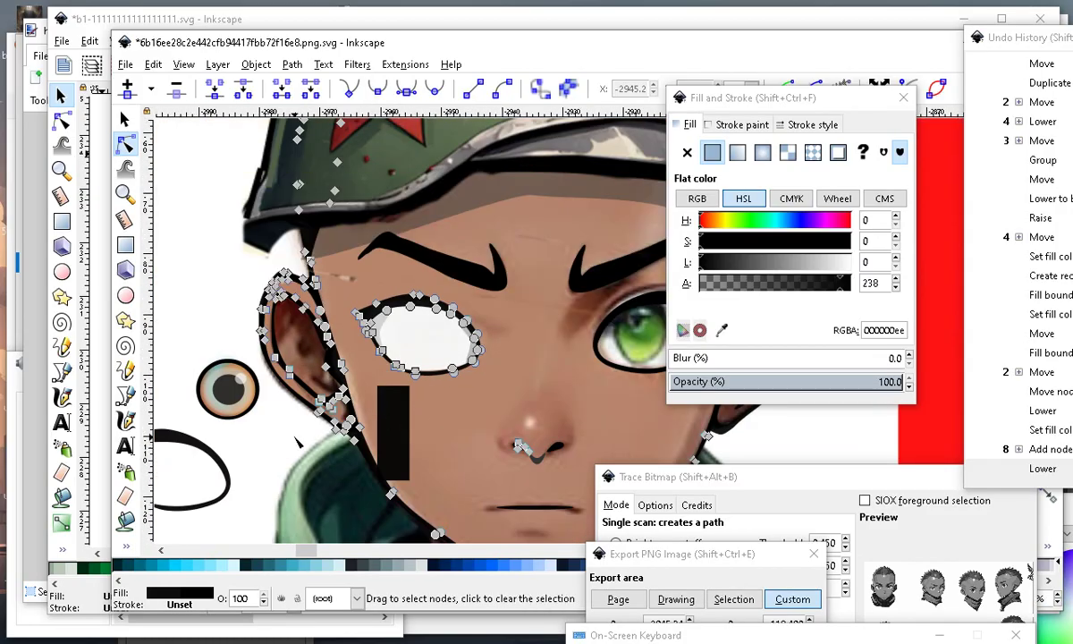
key("Escape")
Reshape the inner-corner shadow by tucking its upper node under the eyelid outline and shifting its middle and bottom nodes downward.
scroll(474, 373, "up", 3)
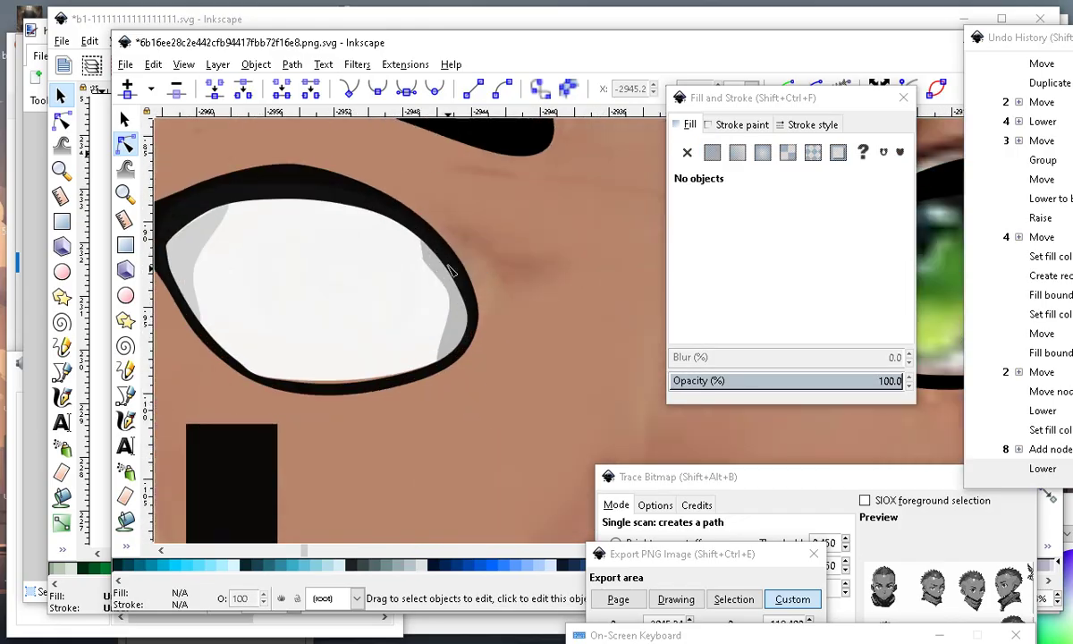
left_click(429, 257)
left_click_drag(429, 257, 433, 247)
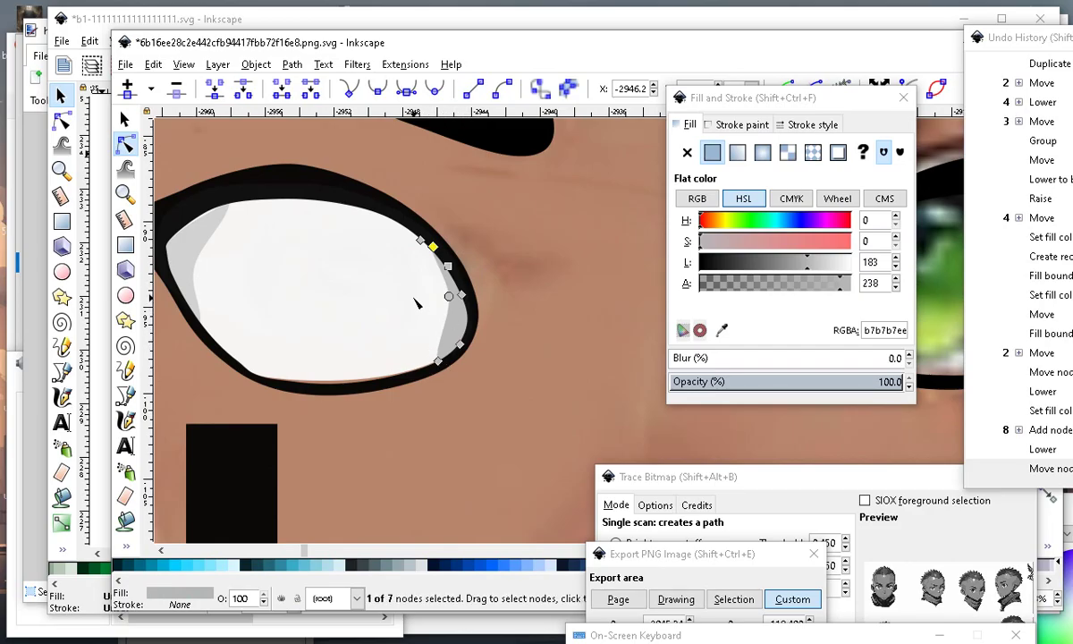
mouse_move(448, 295)
left_mouse_down()
mouse_move(428, 312)
mouse_move(460, 322)
mouse_move(450, 318)
left_mouse_up()
left_click_drag(437, 362, 432, 367)
scroll(374, 347, "down", 3)
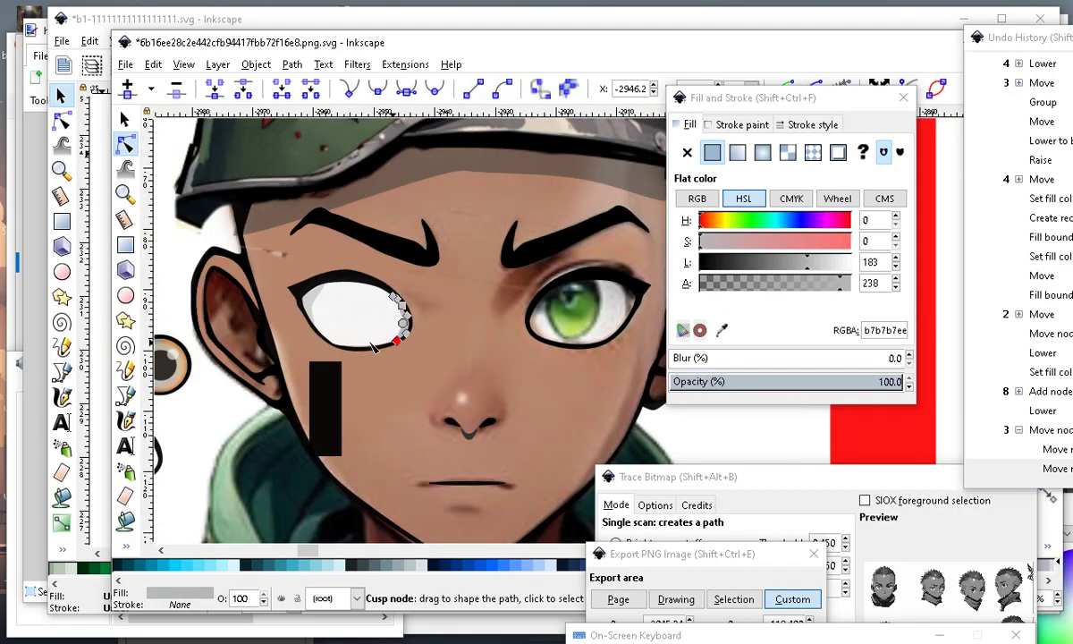
scroll(374, 347, "down", 3)
scroll(311, 309, "up", 2)
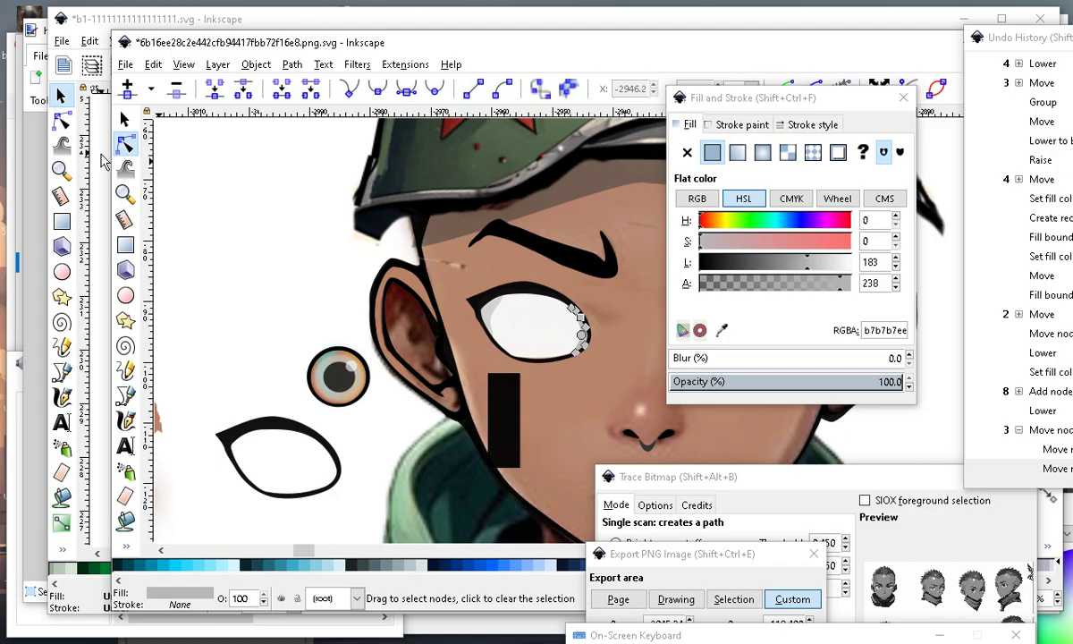
Move the separate orange iris from beside the ear onto the white of the left eye.
left_click(125, 118)
left_click(250, 383)
left_click_drag(225, 255, 347, 432)
left_click(342, 393)
left_click_drag(241, 264, 377, 409)
left_click_drag(330, 366, 530, 331)
left_click_drag(511, 416, 317, 269)
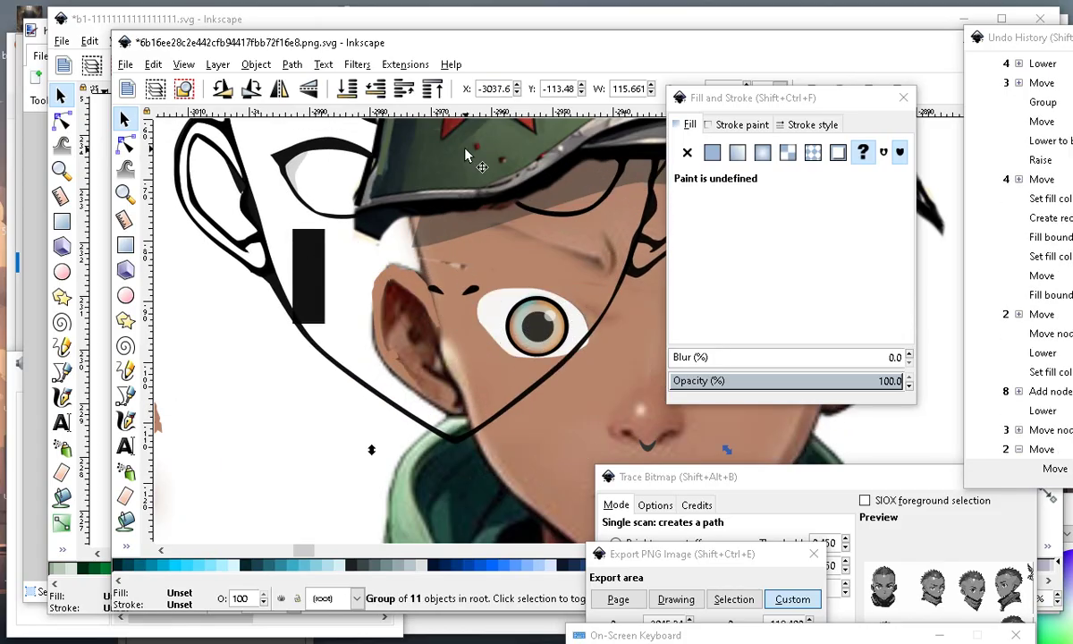
left_click(152, 65)
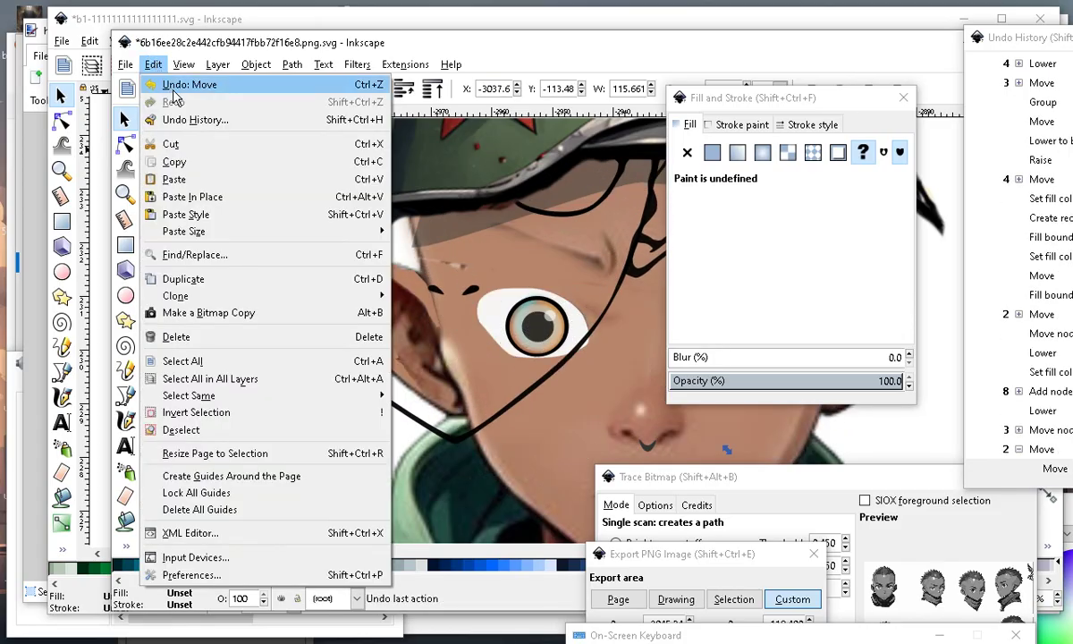
left_click(179, 81)
Move the black rectangle from the cheek to the blank area beside the ear and make it a thin, slightly tilted bar.
left_click(324, 355)
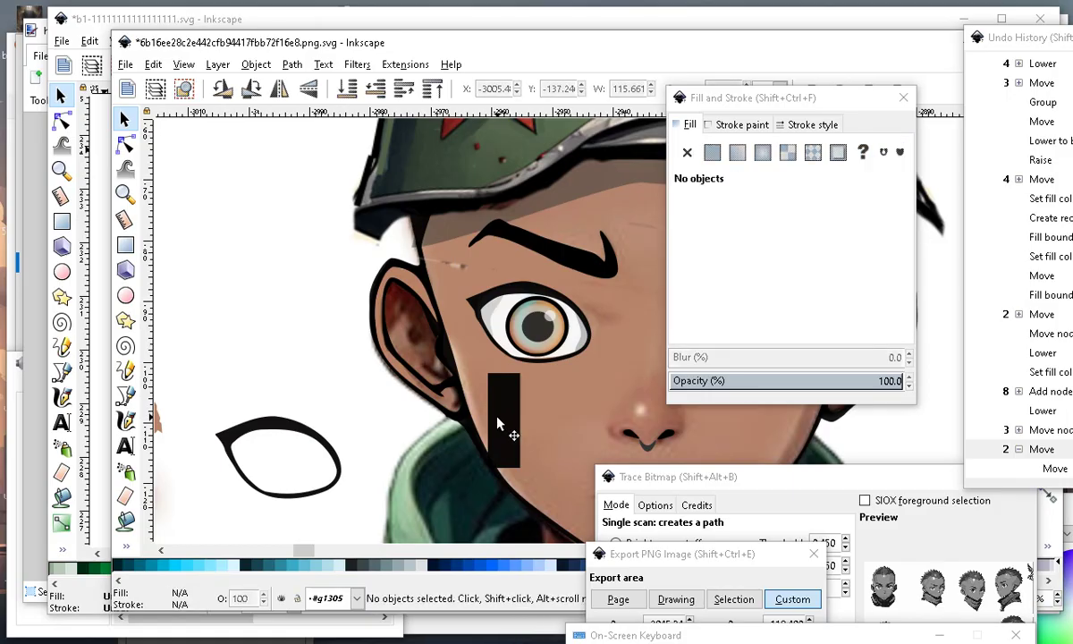
left_click(498, 425)
mouse_move(498, 426)
left_mouse_down()
mouse_move(261, 300)
mouse_move(289, 297)
mouse_move(277, 306)
left_mouse_up()
left_click(285, 300)
left_click_drag(283, 239, 222, 300)
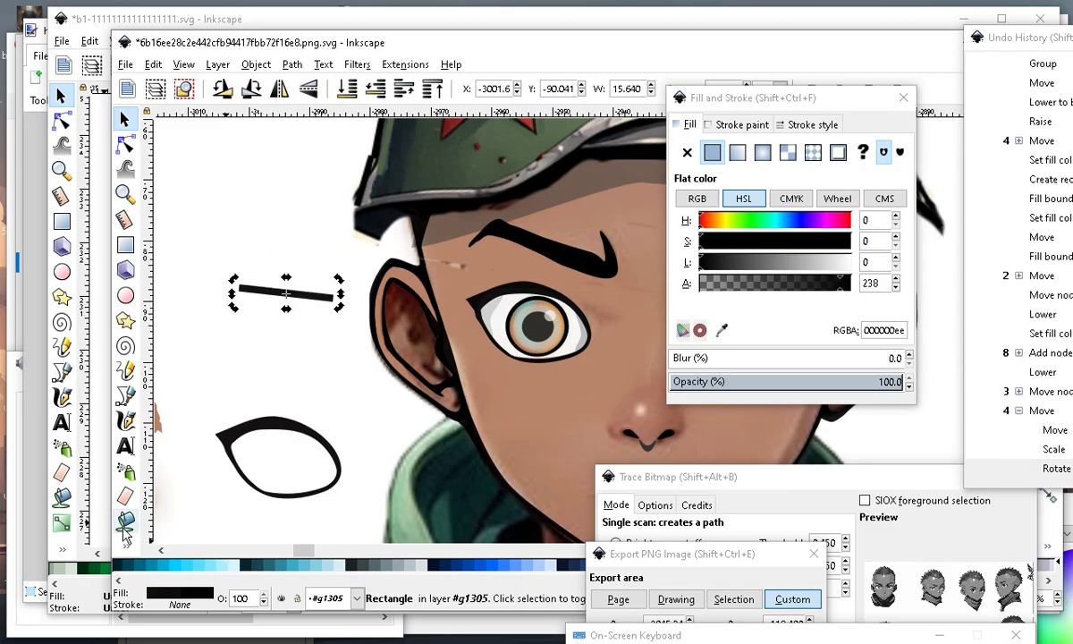
Bucket-fill the thin bar to create an editable path and move that path across the upper part of the left eye.
left_click(126, 522)
scroll(349, 311, "up", 2)
left_click(284, 256)
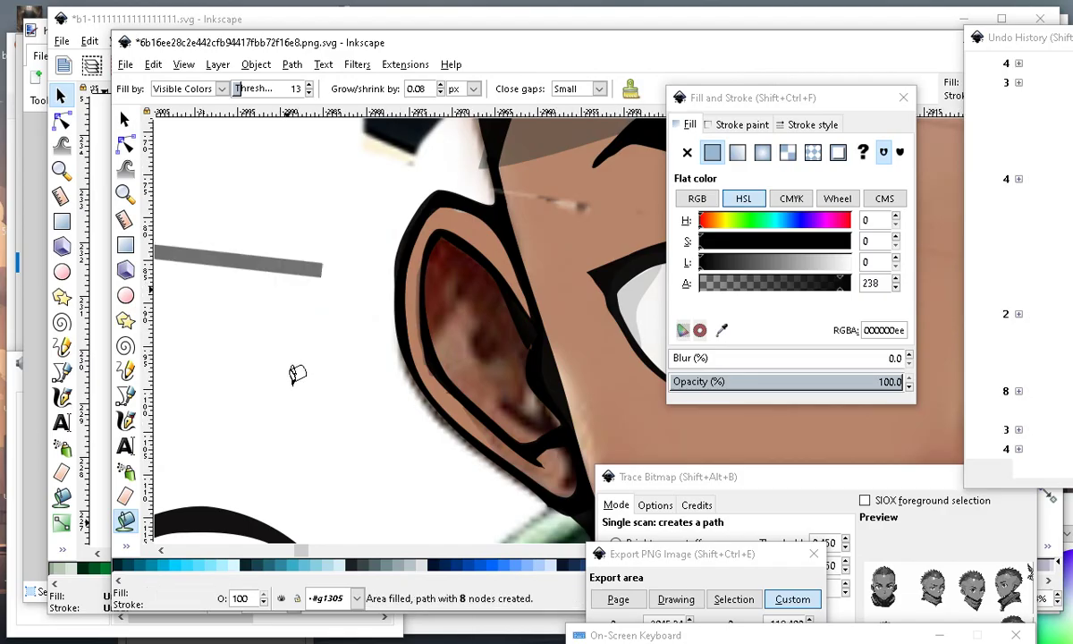
scroll(286, 354, "down", 3)
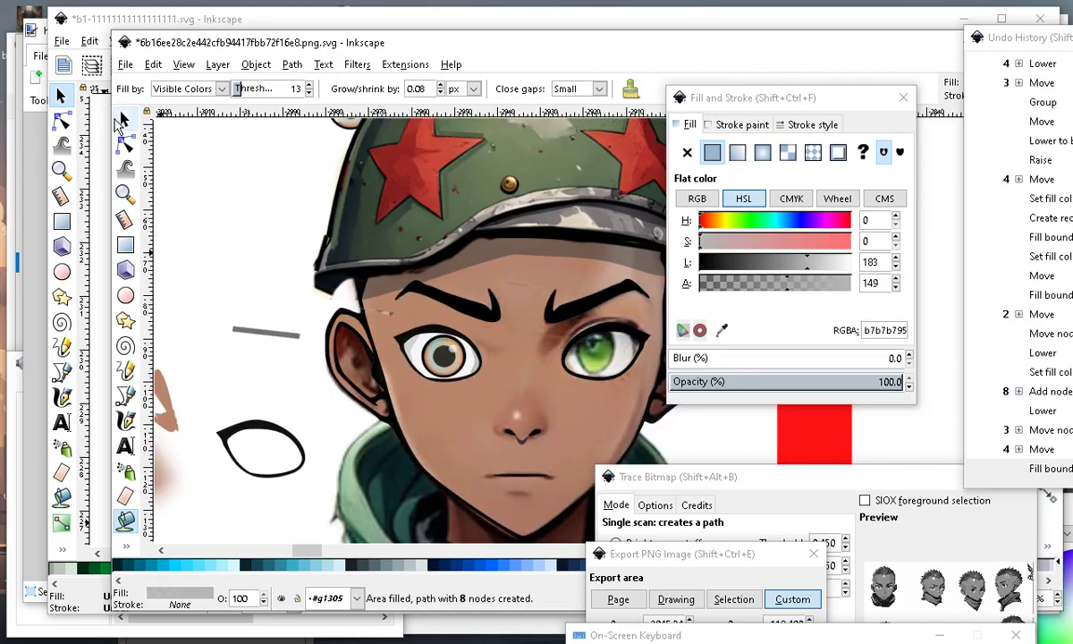
left_click(126, 119)
left_click(265, 333)
scroll(259, 338, "up", 1)
left_click_drag(197, 321, 446, 327)
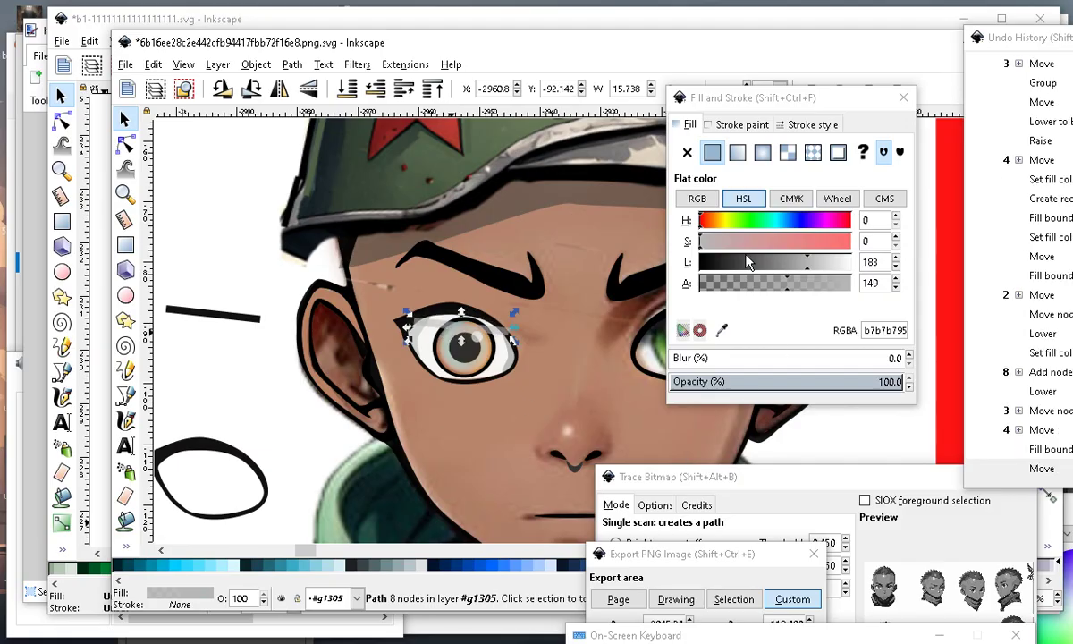
Set the fill of the bar across the eye to fully opaque black, 000000ff.
left_click_drag(744, 258, 689, 236)
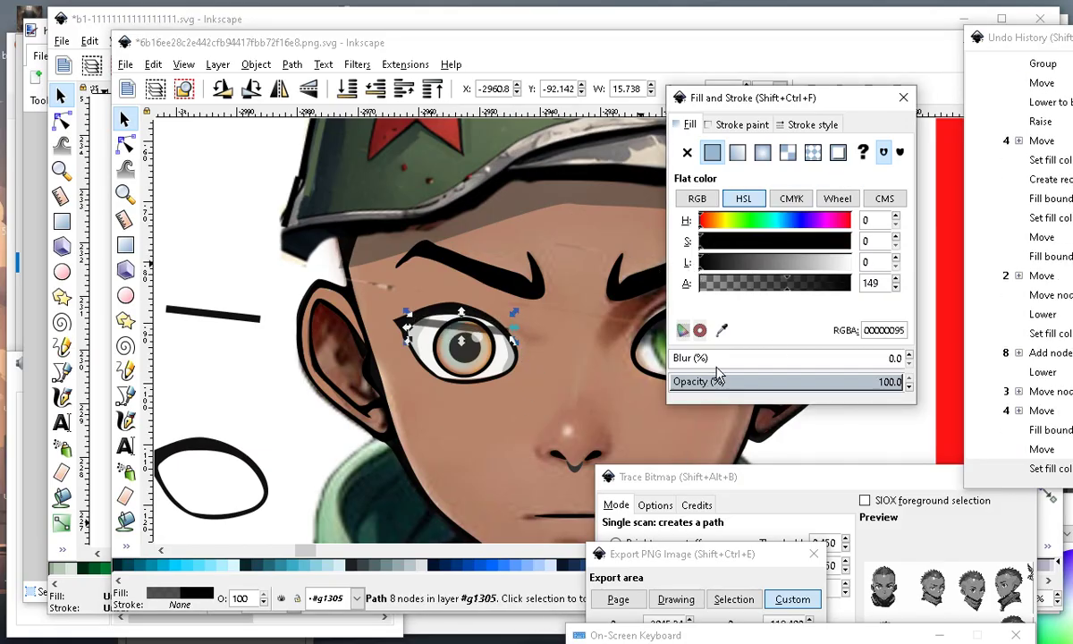
left_click(709, 284)
left_click_drag(804, 286, 849, 284)
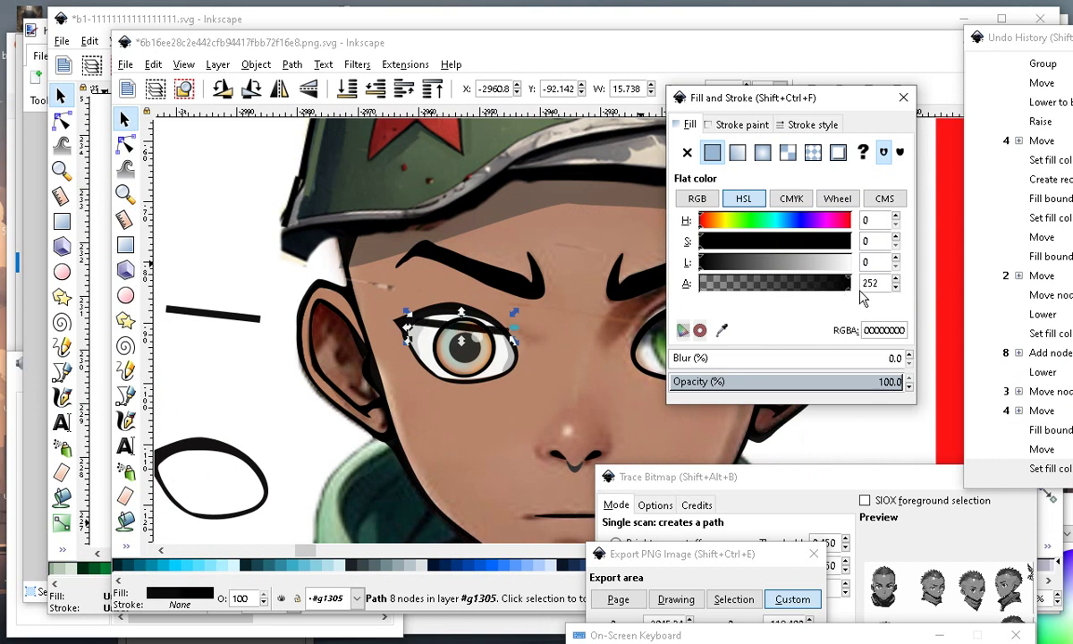
Adjust the corner nodes at both ends of the bar across the eye so they sit within the eyelid outline.
scroll(596, 292, "up", 3)
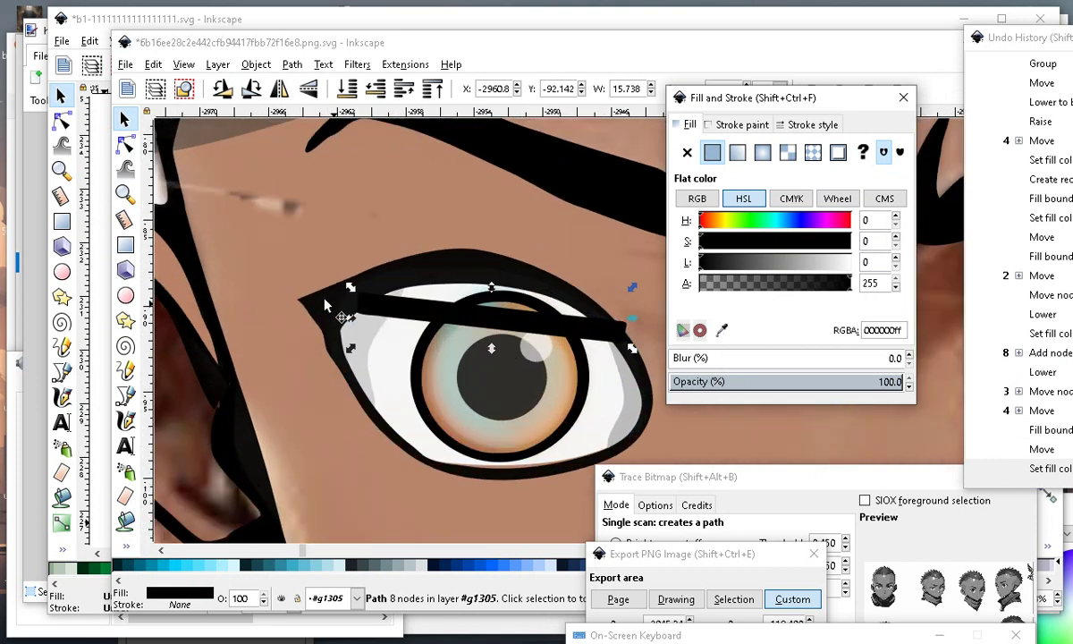
left_click(125, 144)
left_click_drag(623, 329, 611, 330)
left_click_drag(356, 315, 340, 316)
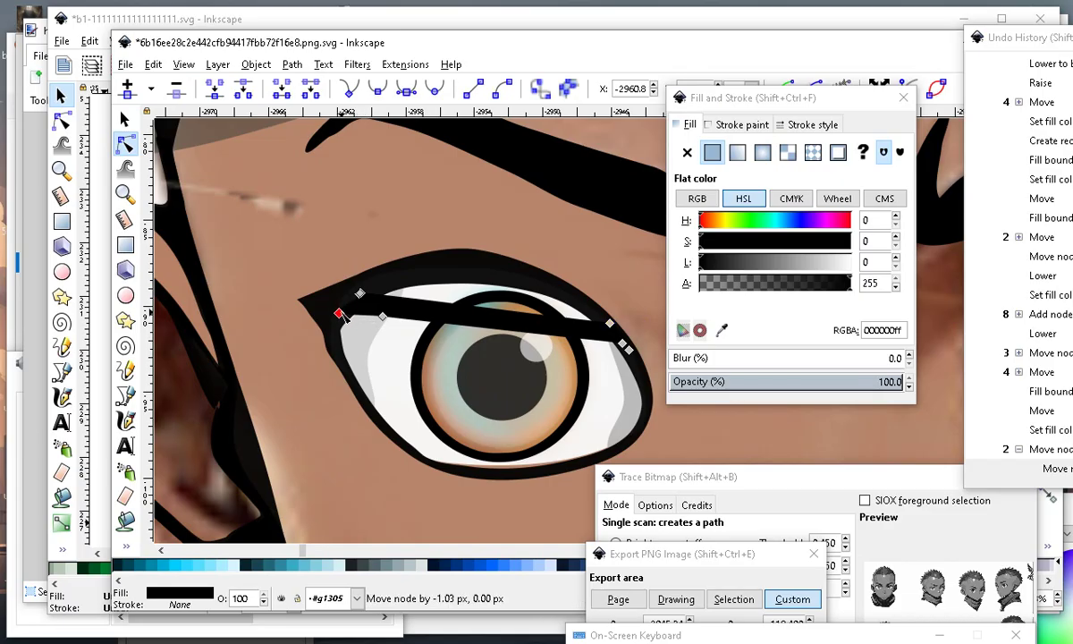
Add a node near each end of the bar's upper edge and pull both down towards the ends to thin the bar.
left_click(427, 306)
left_click_drag(417, 298, 394, 308)
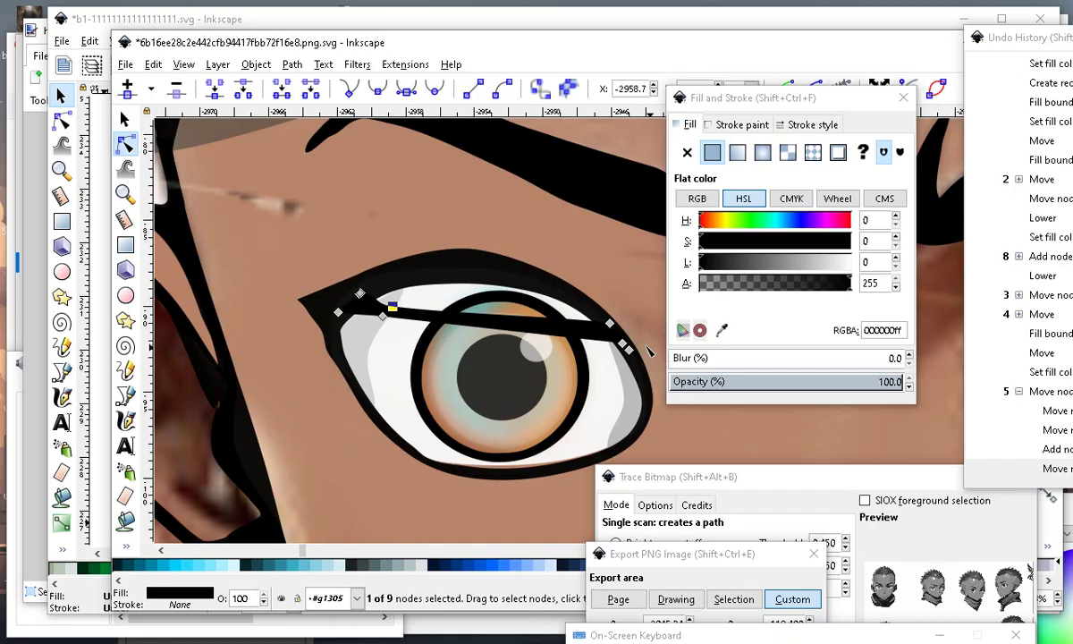
double_click(574, 319)
left_click_drag(574, 319, 595, 329)
scroll(515, 282, "down", 2)
left_click(248, 438)
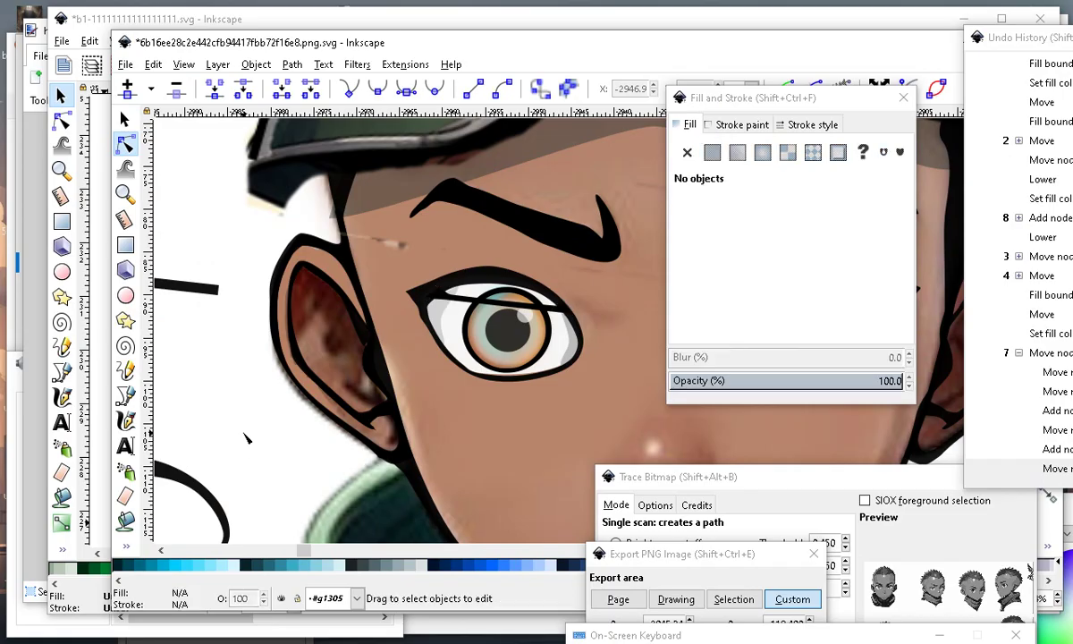
scroll(333, 379, "down", 3)
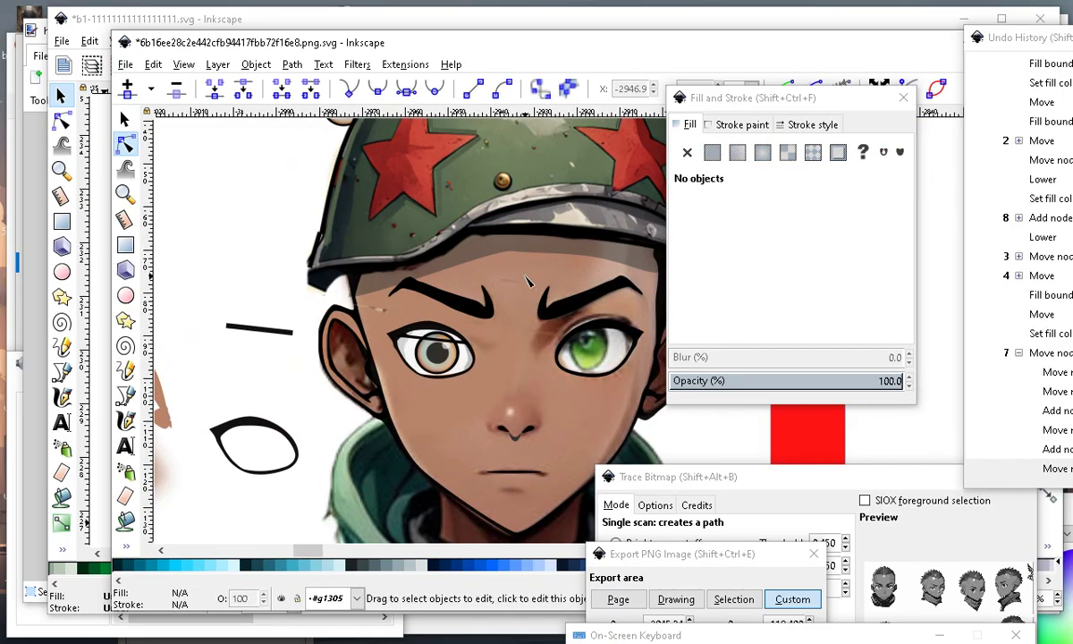
scroll(427, 466, "up", 1)
scroll(541, 318, "down", 1)
scroll(435, 306, "up", 3)
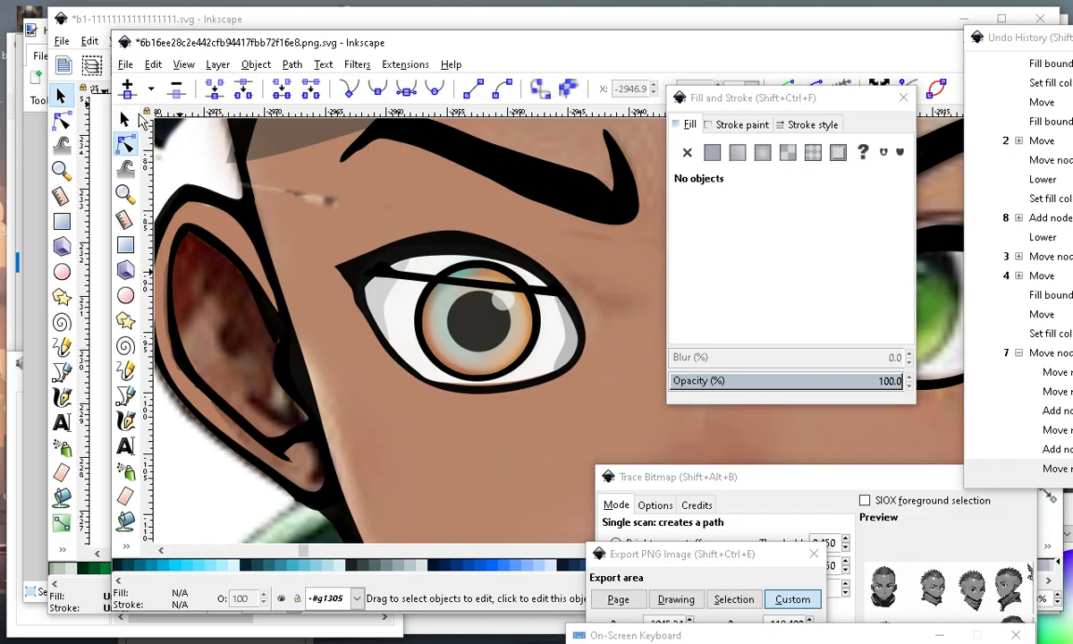
left_click(124, 119)
left_click(478, 342)
scroll(517, 311, "down", 3)
left_click_drag(514, 322, 511, 348)
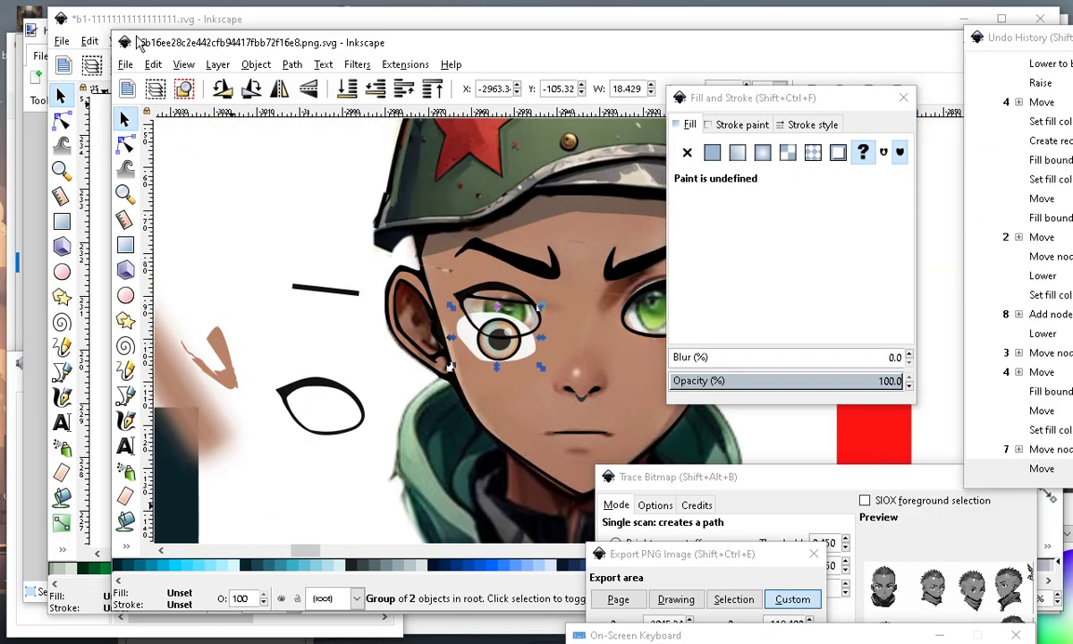
left_click(153, 64)
left_click(174, 85)
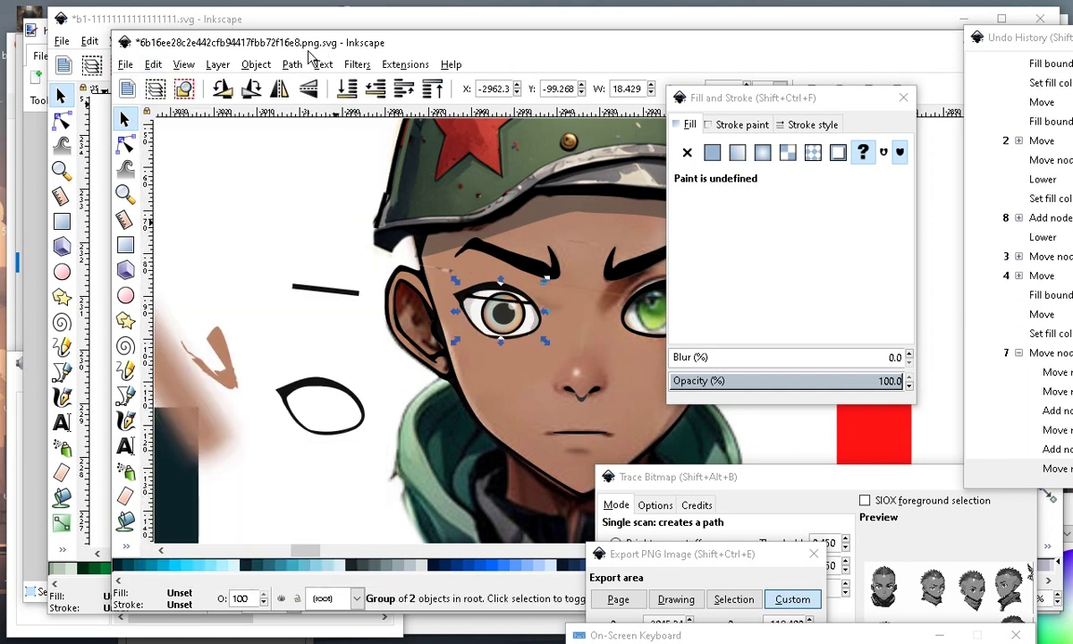
left_click(257, 64)
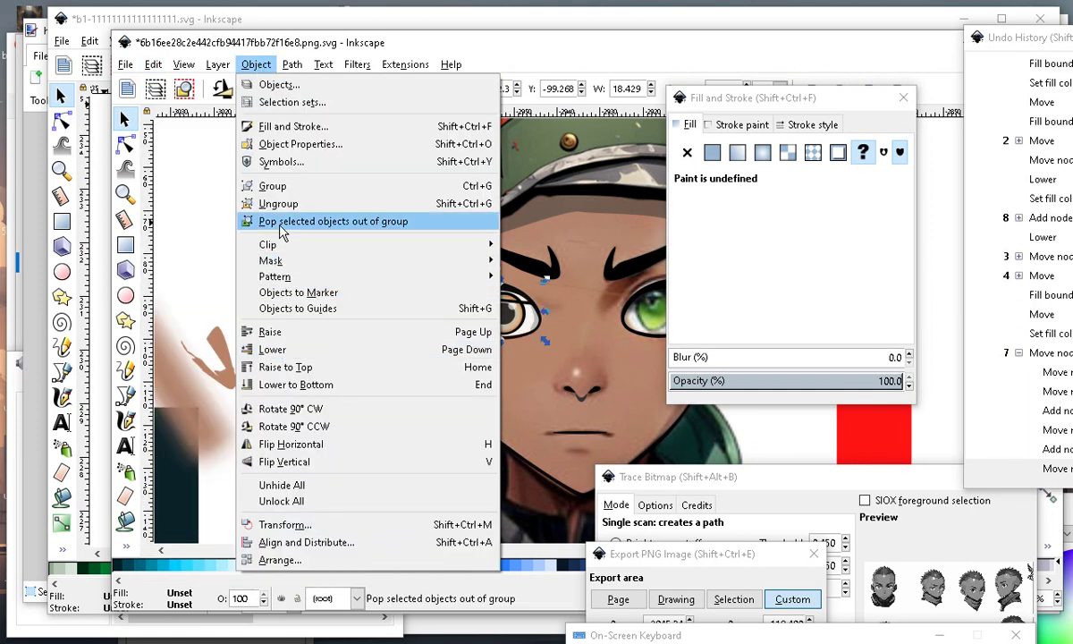
left_click(272, 186)
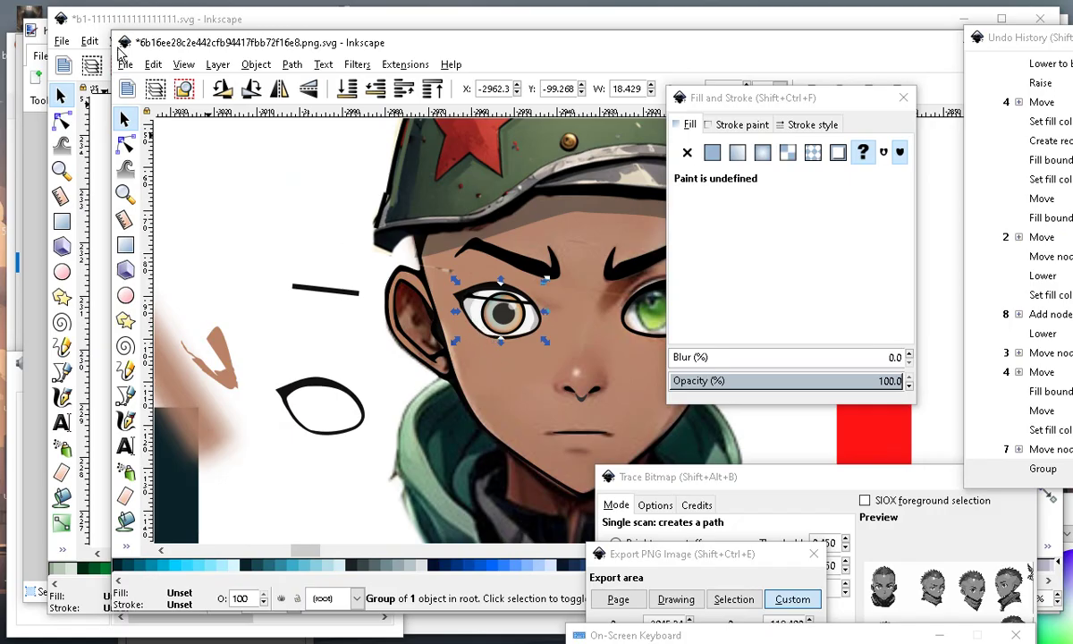
left_click(267, 67)
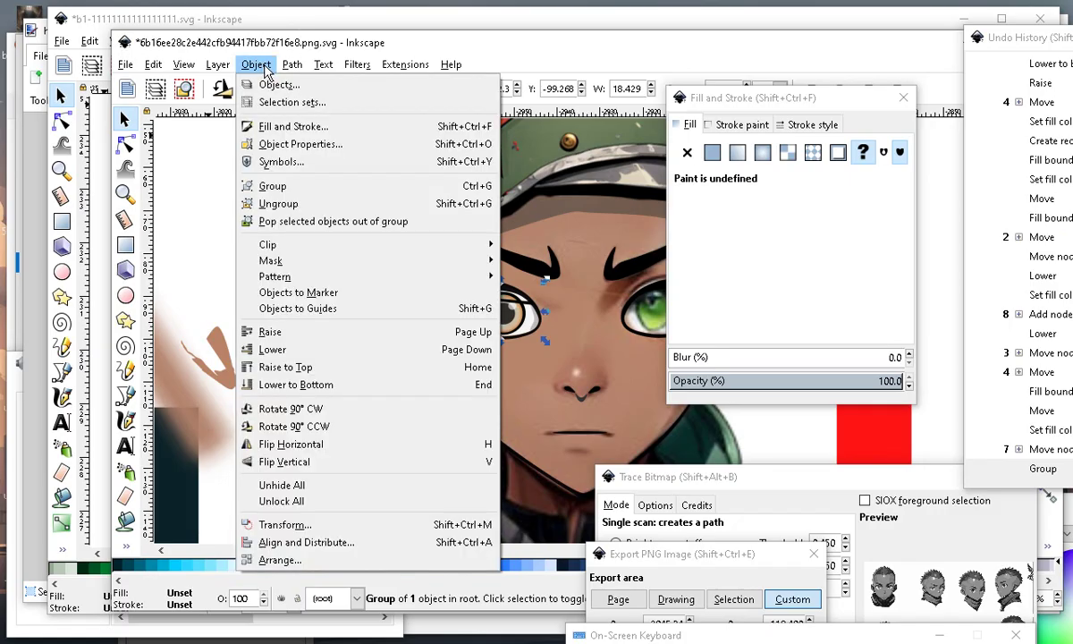
left_click(269, 201)
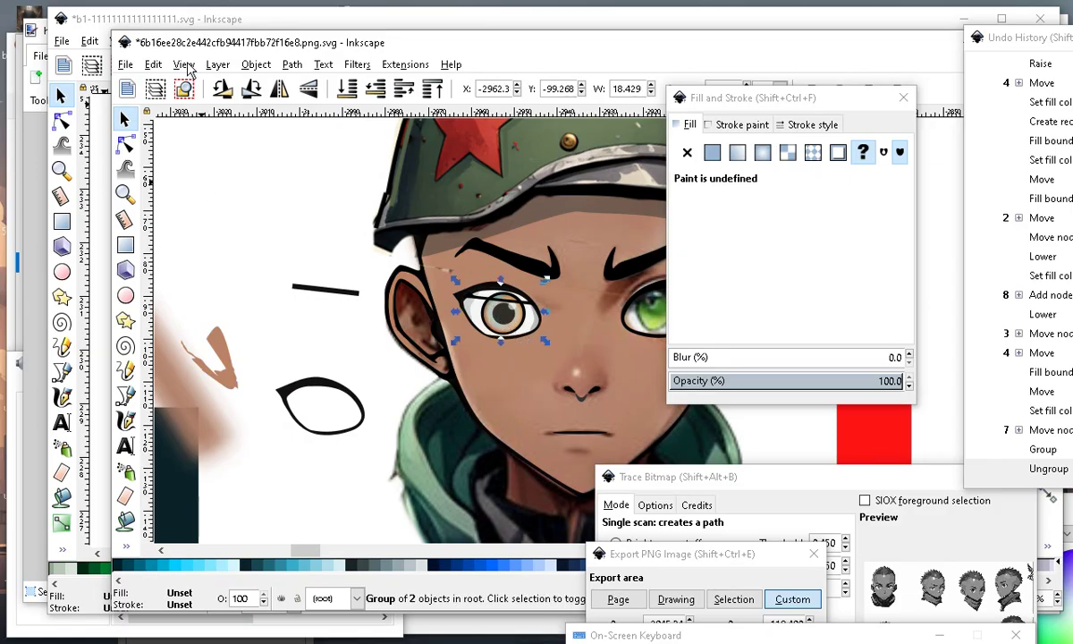
left_click_drag(500, 322, 497, 340)
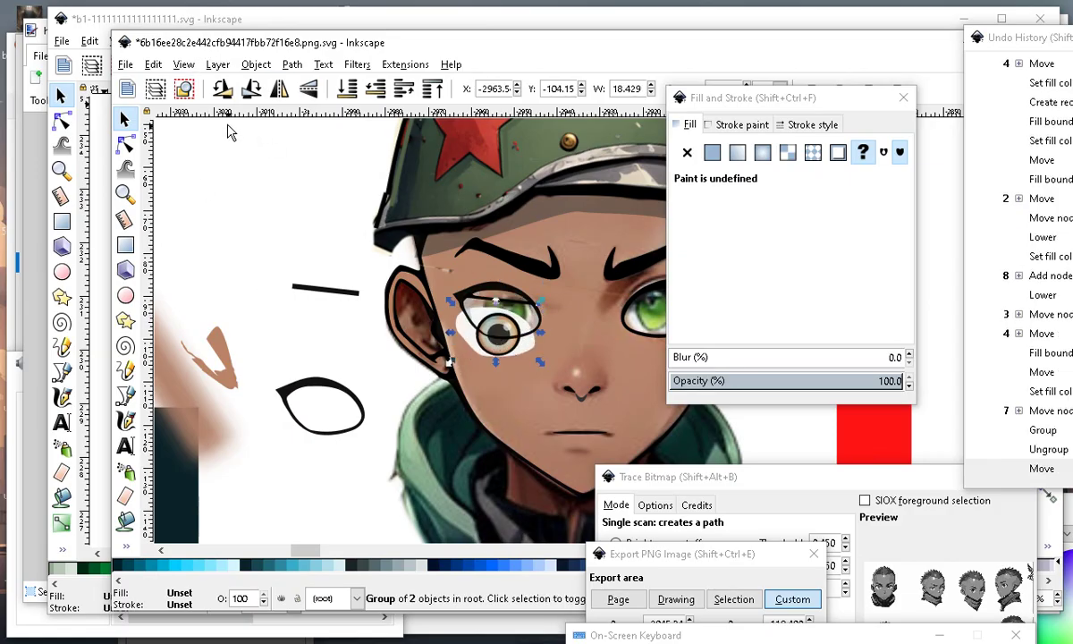
left_click(152, 64)
left_click(188, 82)
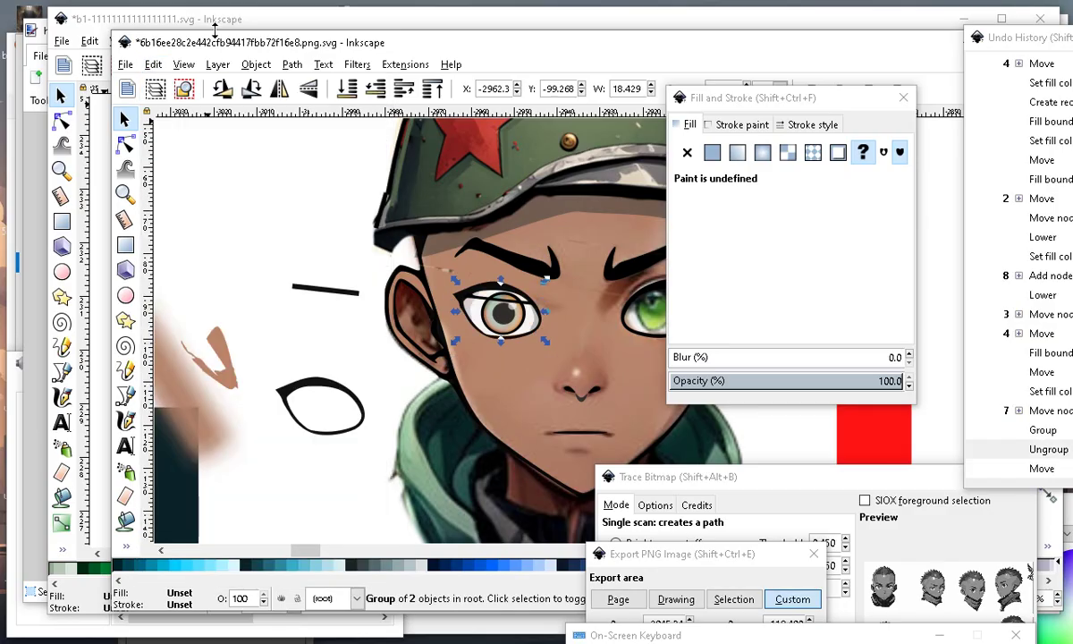
Ungroup the eye white and iris, and move the iris off the face to the blank area beside the ear.
left_click(256, 64)
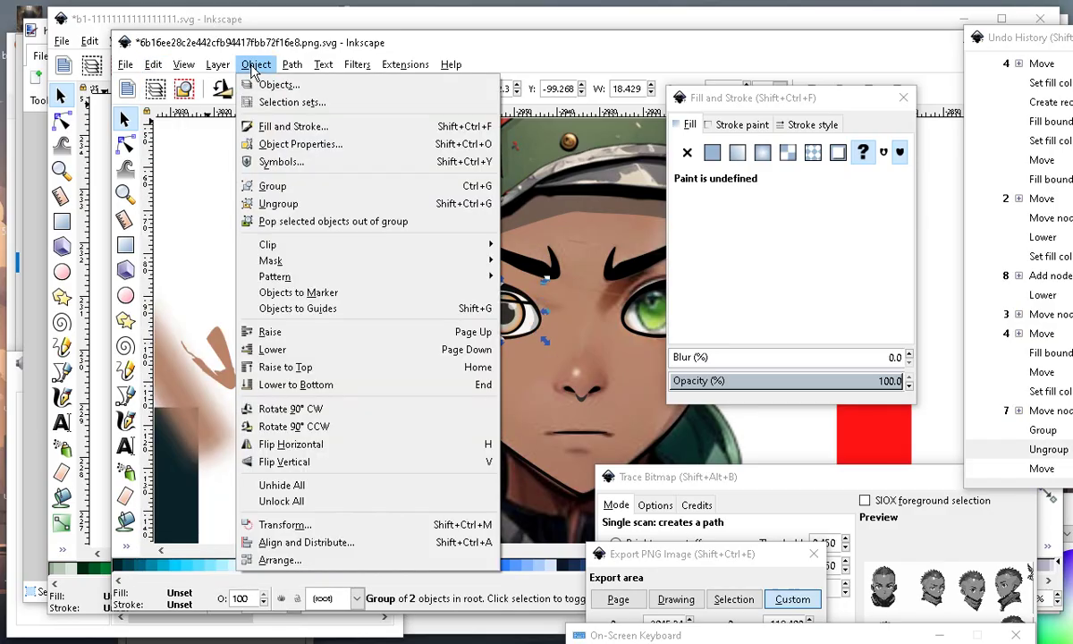
left_click(295, 204)
key("Escape")
left_click(512, 322)
left_click_drag(511, 312, 344, 337)
Bucket-fill the eye area between the upper eyelid outline and the thin bar with black.
scroll(456, 313, "up", 5)
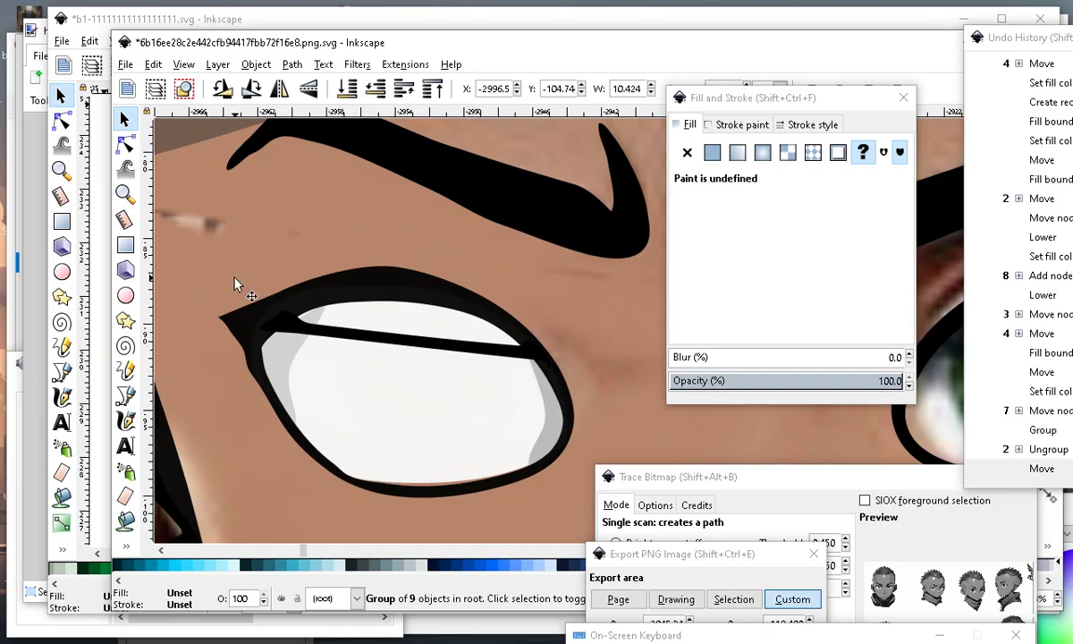
left_click(126, 519)
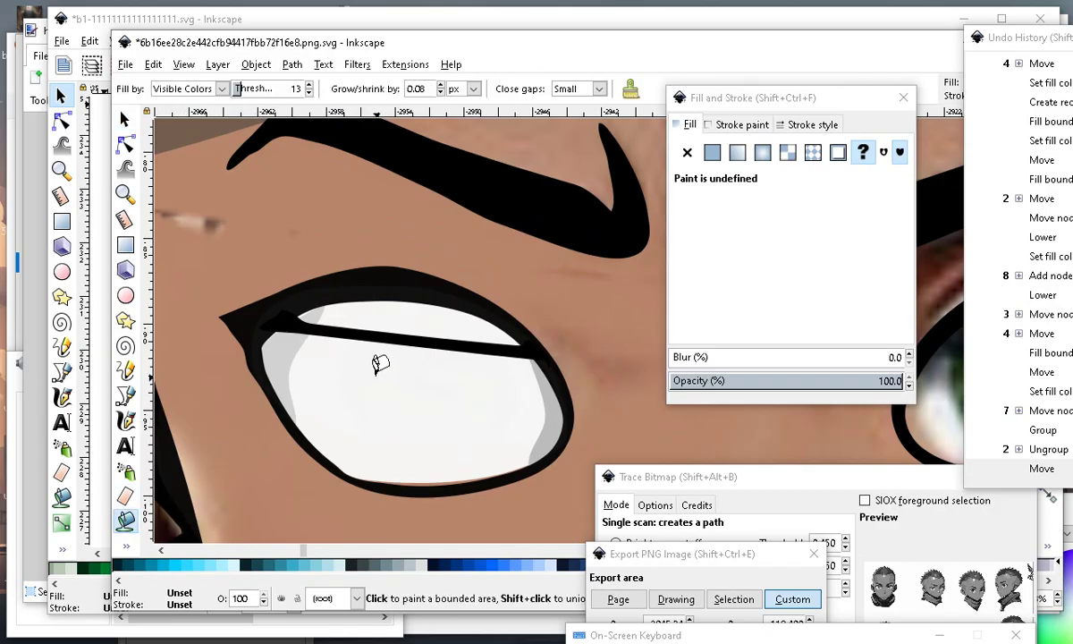
scroll(475, 329, "down", 4)
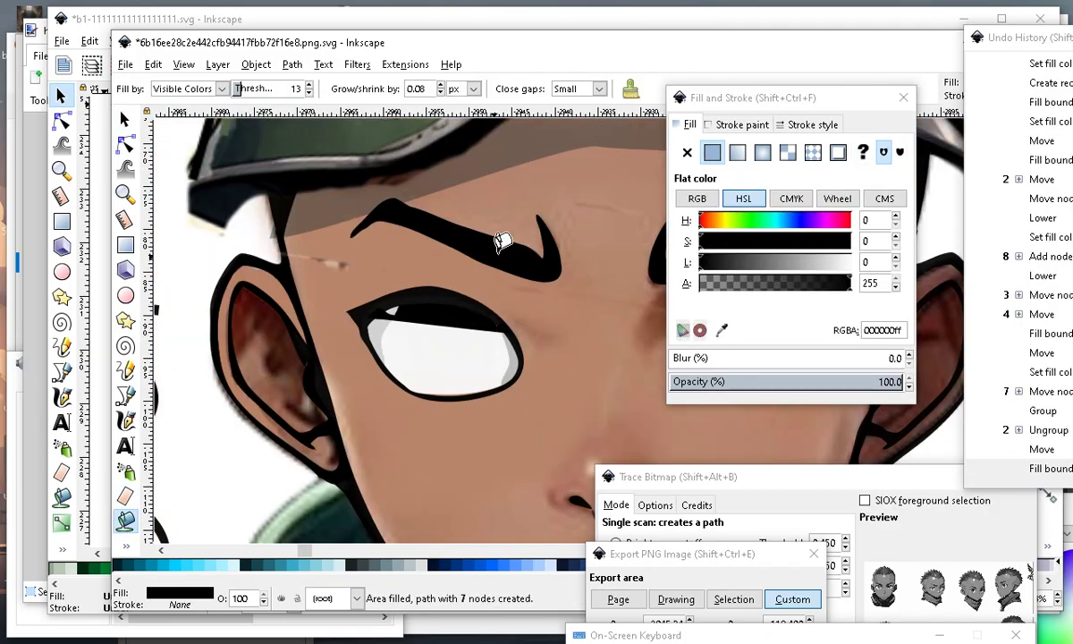
Recolour the black upper-eyelid fill with the skin tone sampled from the forehead beside the eyebrow (b8856b).
scroll(450, 290, "up", 2)
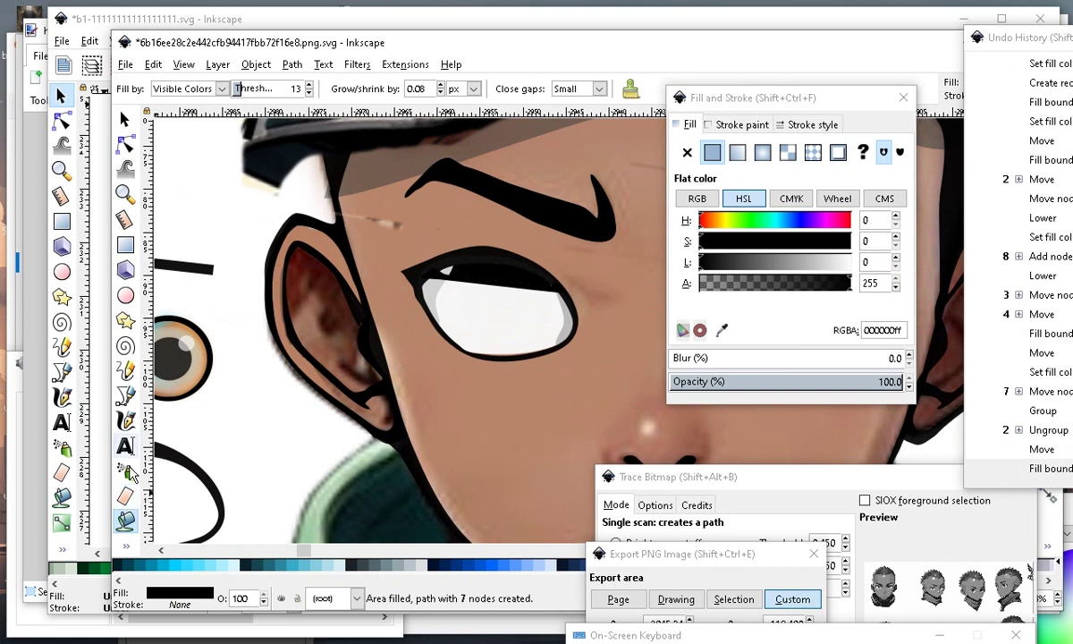
left_click(125, 545)
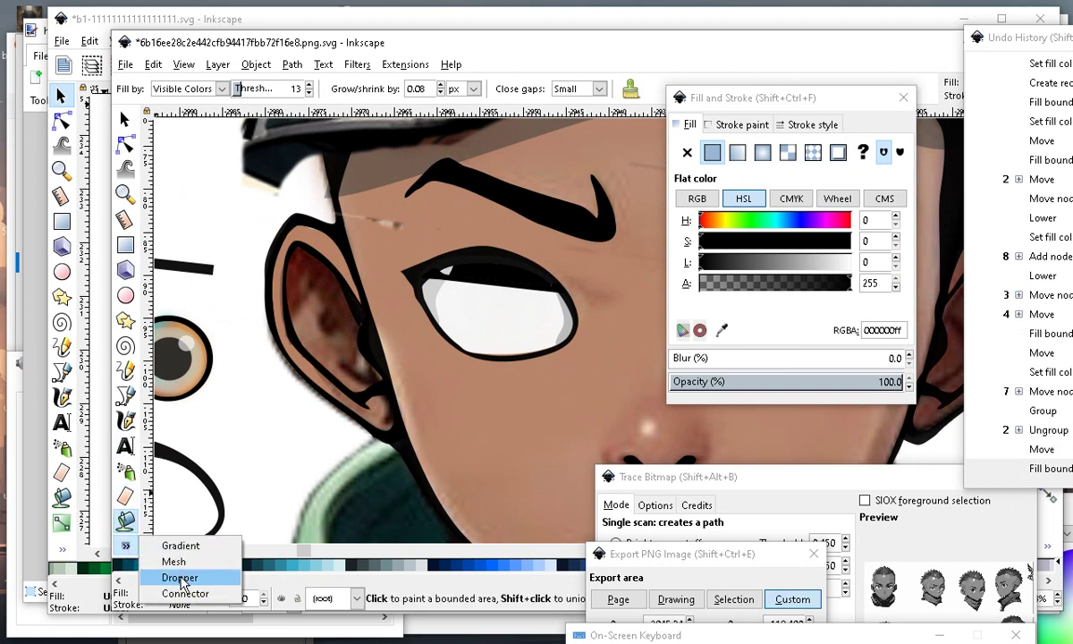
left_click(180, 578)
scroll(545, 349, "up", 2)
left_click(319, 216)
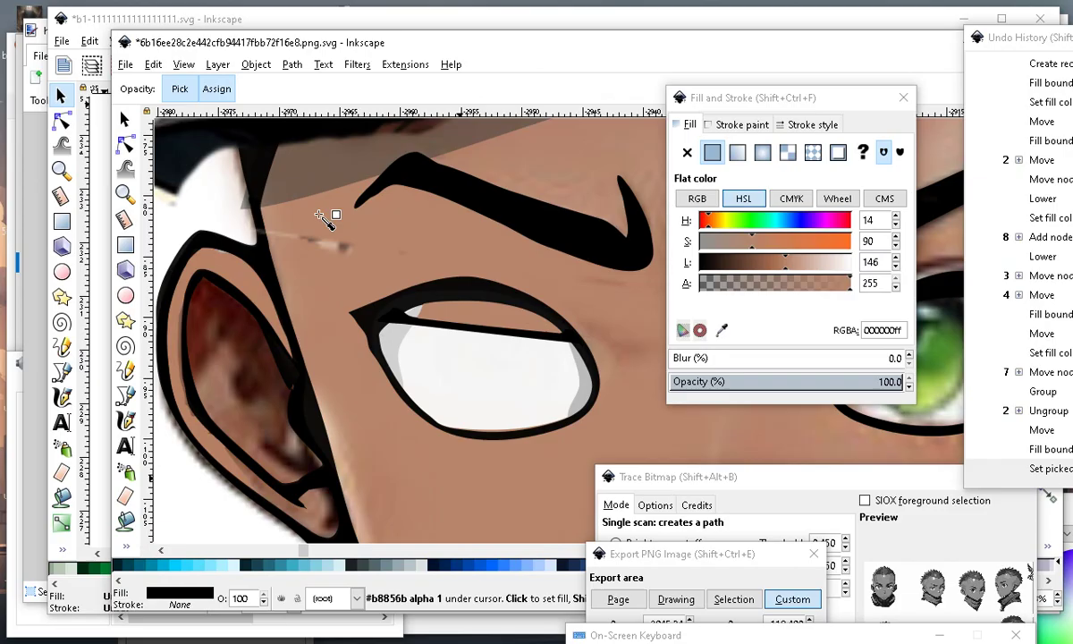
left_click(319, 216)
scroll(522, 240, "down", 2)
scroll(383, 311, "up", 3)
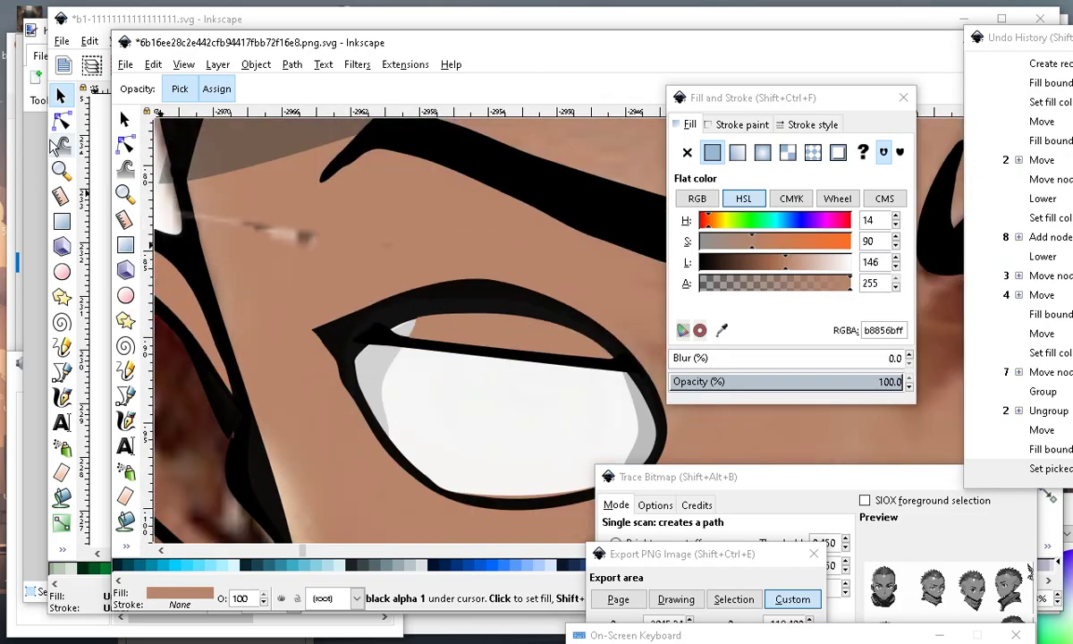
Move the outer-end nodes of the skin-coloured eyelid fill outwards to cover the white gap in the eye corner, and deselect it.
left_click(125, 143)
scroll(409, 338, "up", 2)
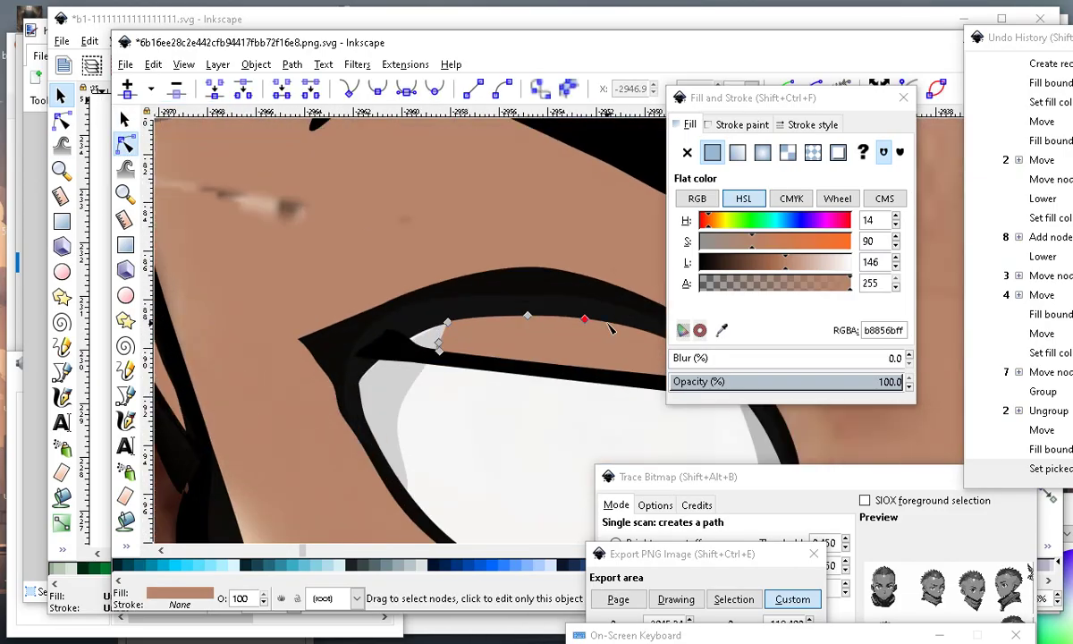
mouse_move(438, 341)
left_mouse_down()
mouse_move(410, 340)
mouse_move(439, 324)
left_mouse_up()
scroll(438, 327, "down", 4)
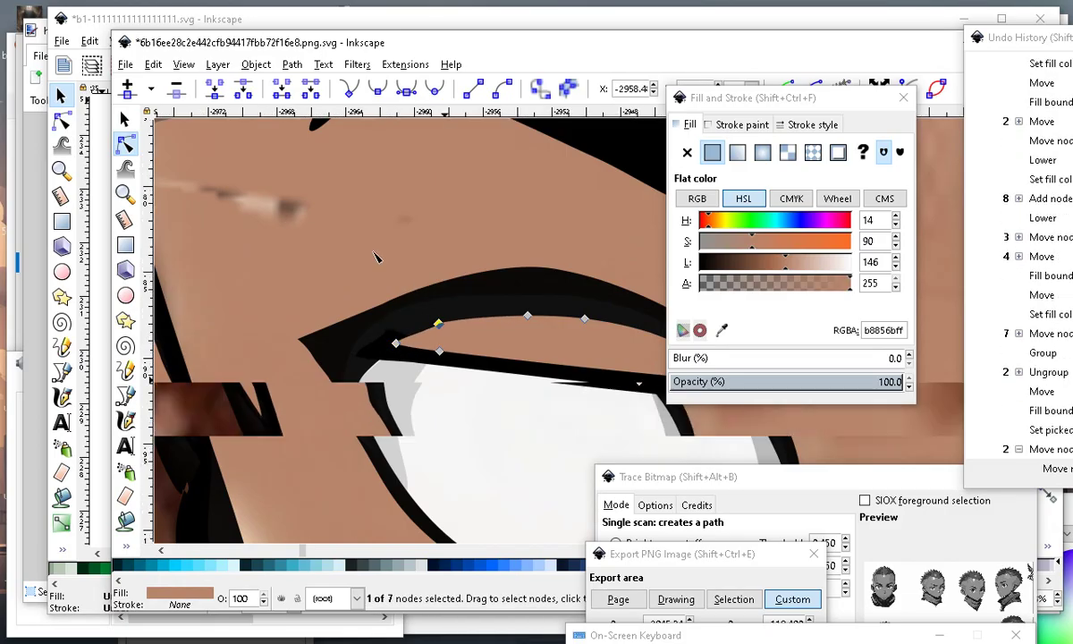
scroll(427, 309, "up", 3)
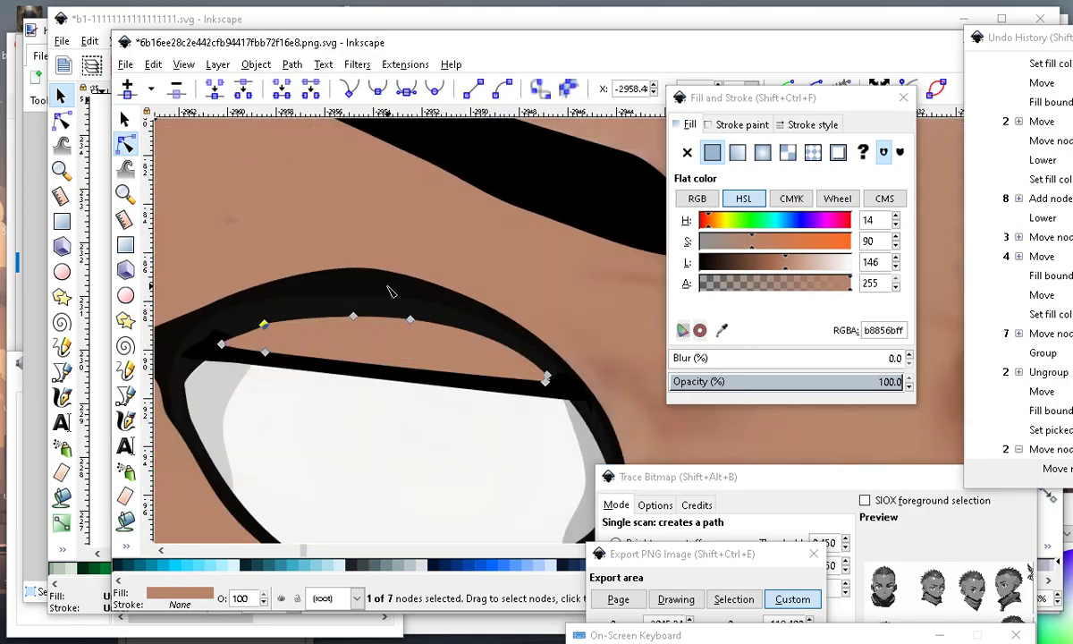
scroll(438, 359, "down", 2)
scroll(497, 391, "up", 2)
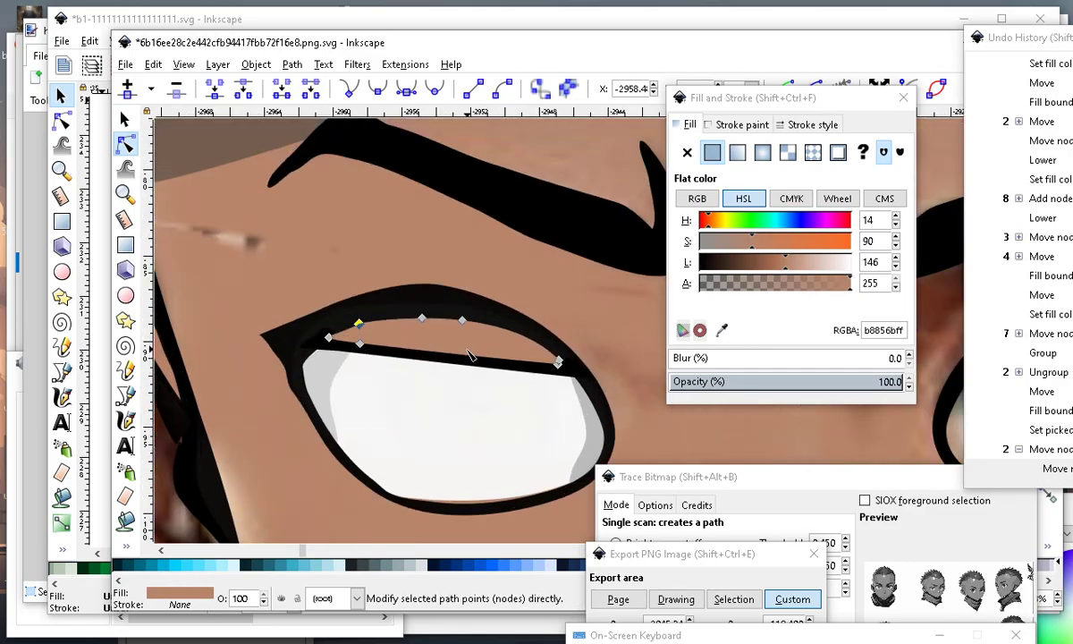
scroll(515, 406, "down", 2)
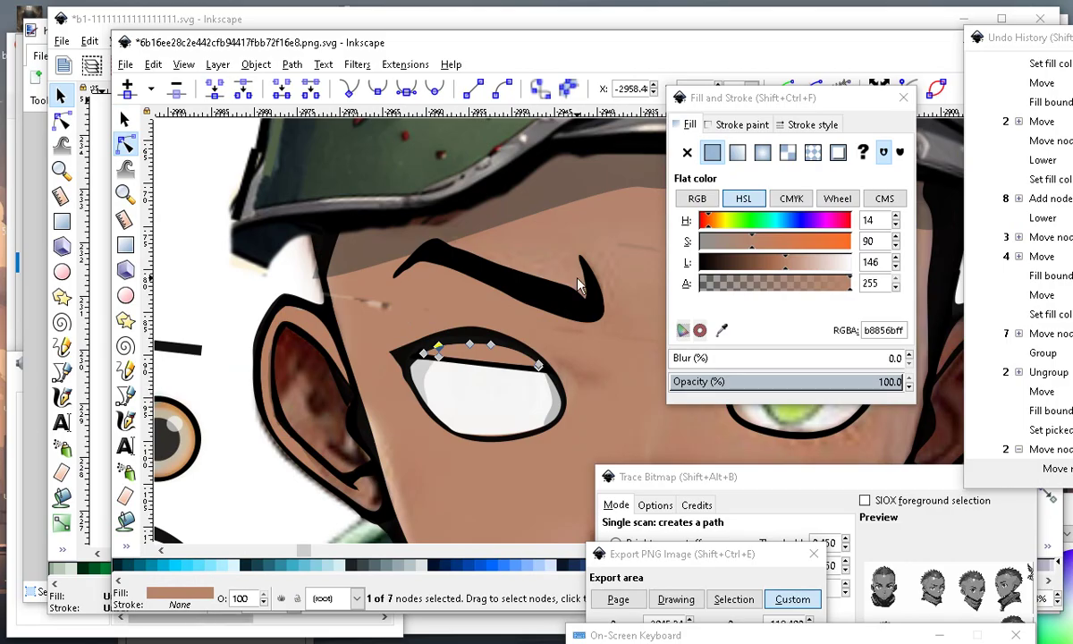
scroll(487, 358, "up", 2)
scroll(447, 393, "down", 3)
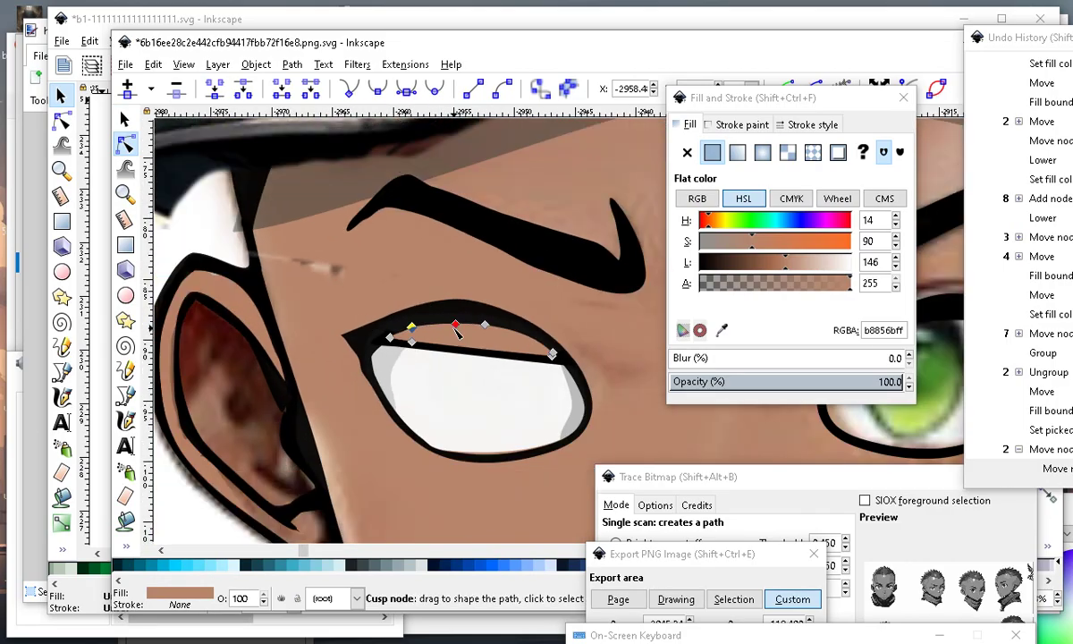
key("Escape")
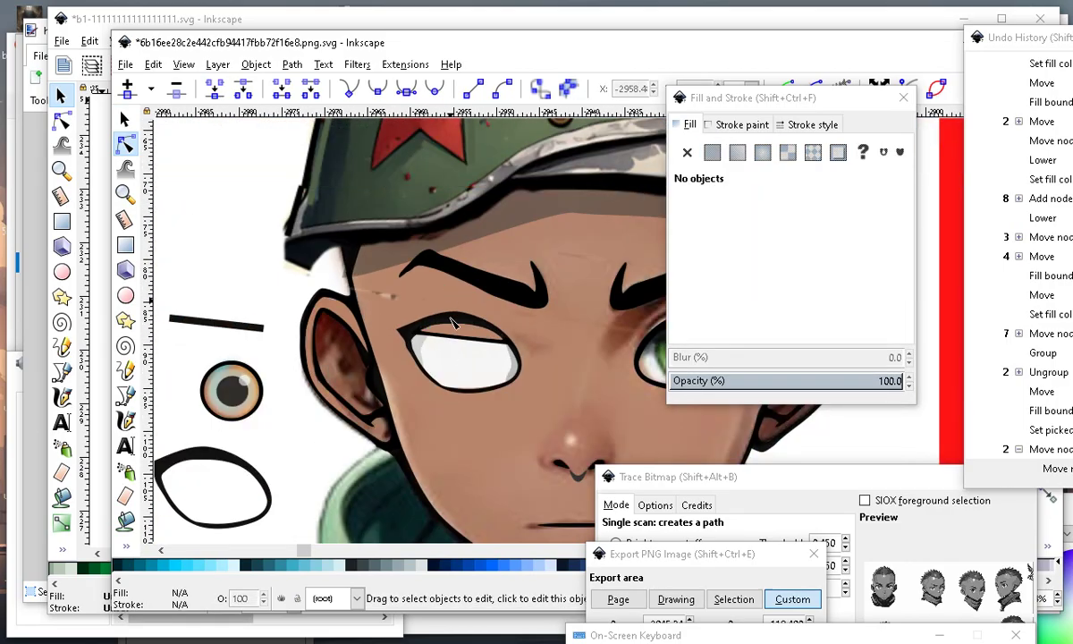
scroll(478, 376, "up", 2)
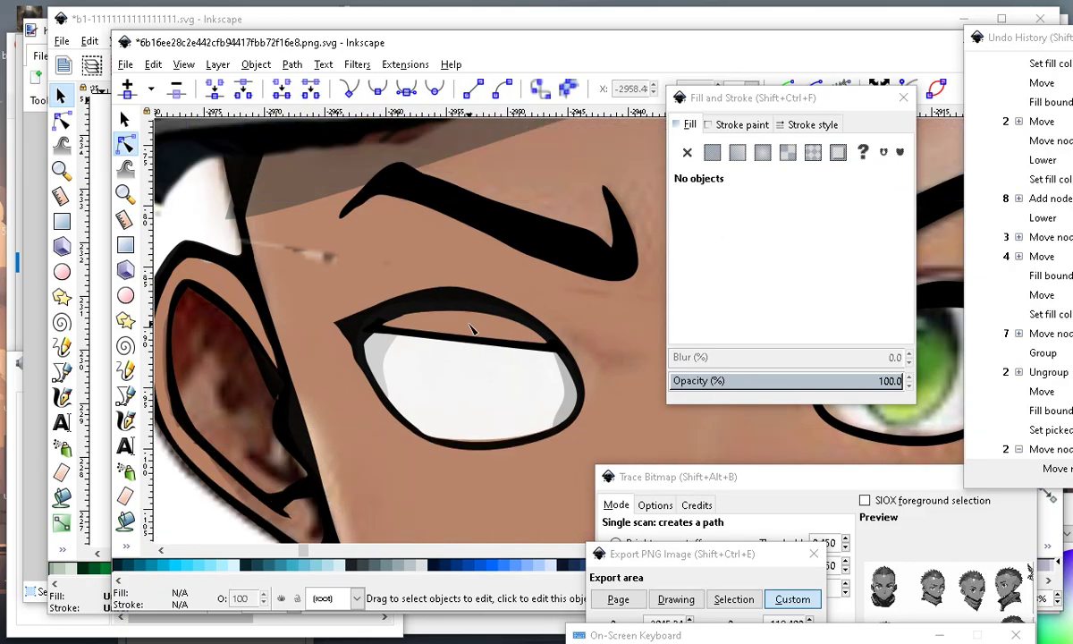
Add a middle node to the lower edges of the black bar and the skin-coloured lid fill, and pull both down into a curve.
left_click(471, 329)
scroll(474, 362, "up", 2)
left_click(471, 359)
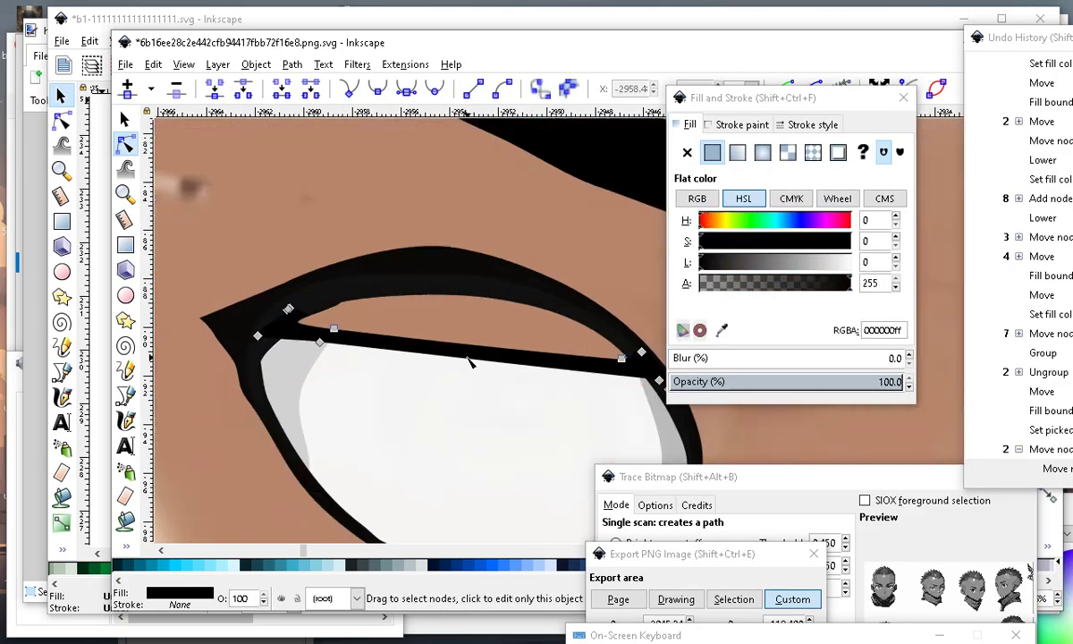
left_click(477, 362)
double_click(464, 359)
mouse_move(464, 359)
left_mouse_down()
mouse_move(462, 384)
mouse_move(471, 361)
mouse_move(463, 367)
left_mouse_up()
left_click(466, 354)
double_click(463, 345)
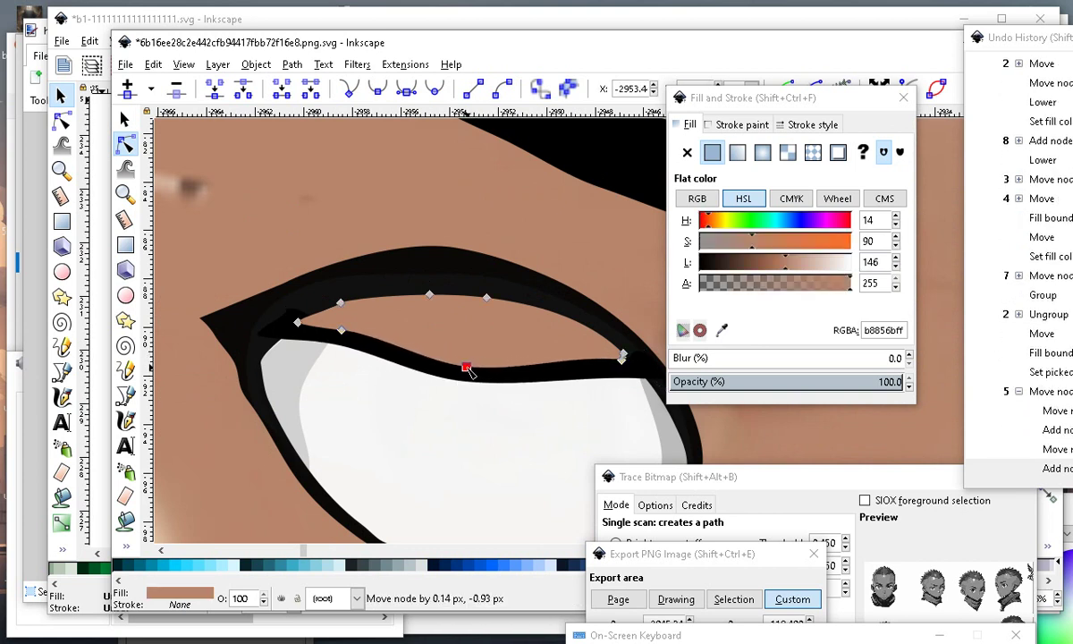
scroll(468, 369, "down", 3)
key("Escape")
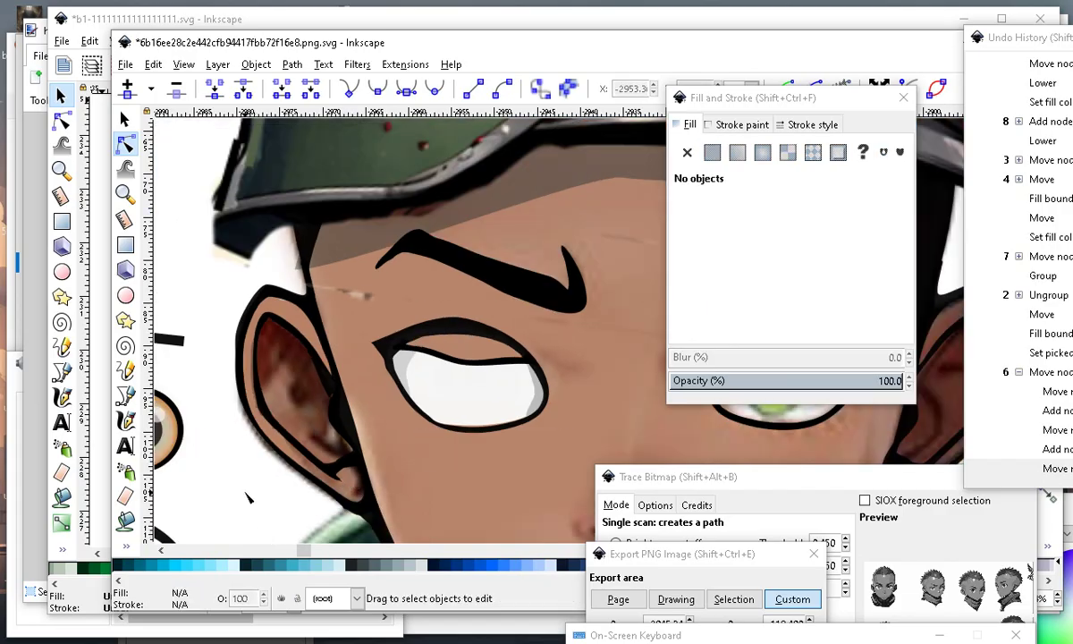
Draw a rectangle about 12 by 3 px above the eye and raise its fill saturation to 255 for a bright orange.
scroll(423, 381, "up", 2)
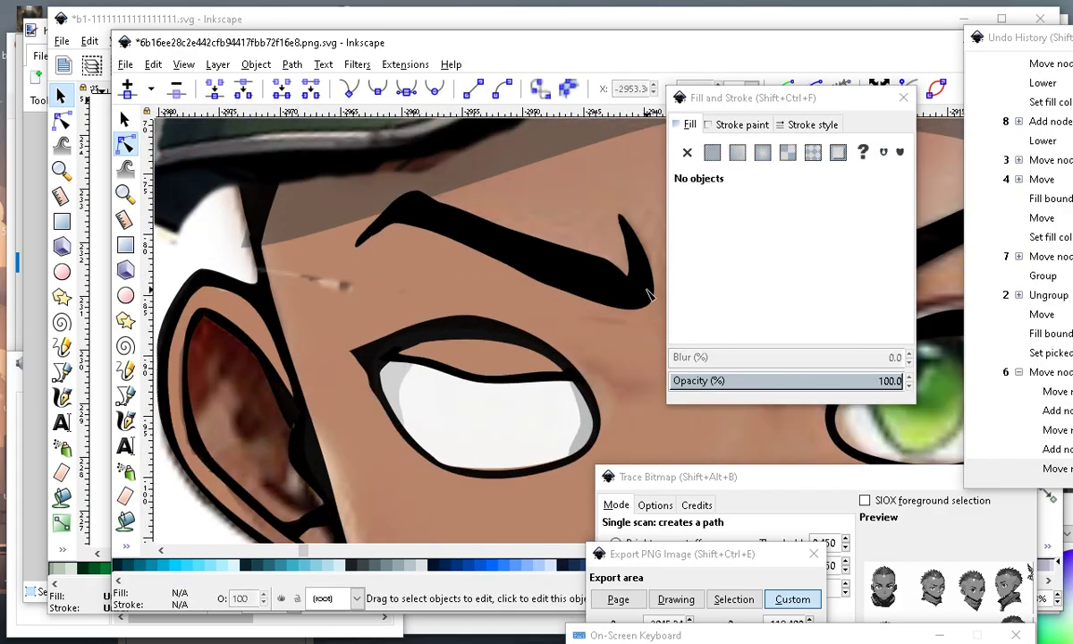
scroll(649, 294, "up", 1)
scroll(361, 384, "up", 1)
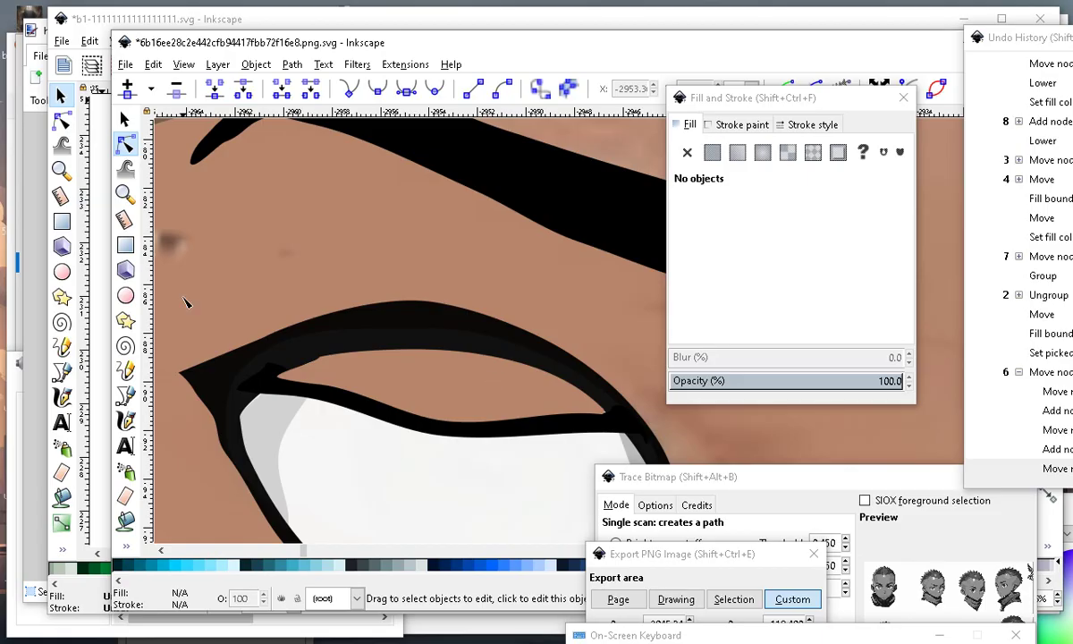
left_click(125, 247)
left_click_drag(208, 231, 500, 305)
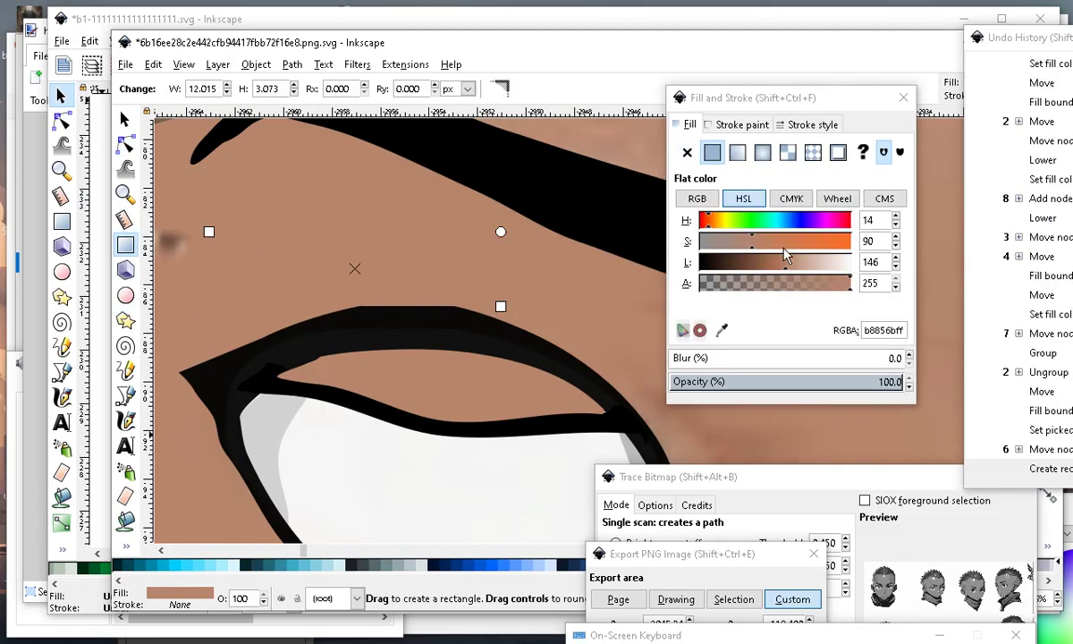
left_click_drag(784, 250, 850, 242)
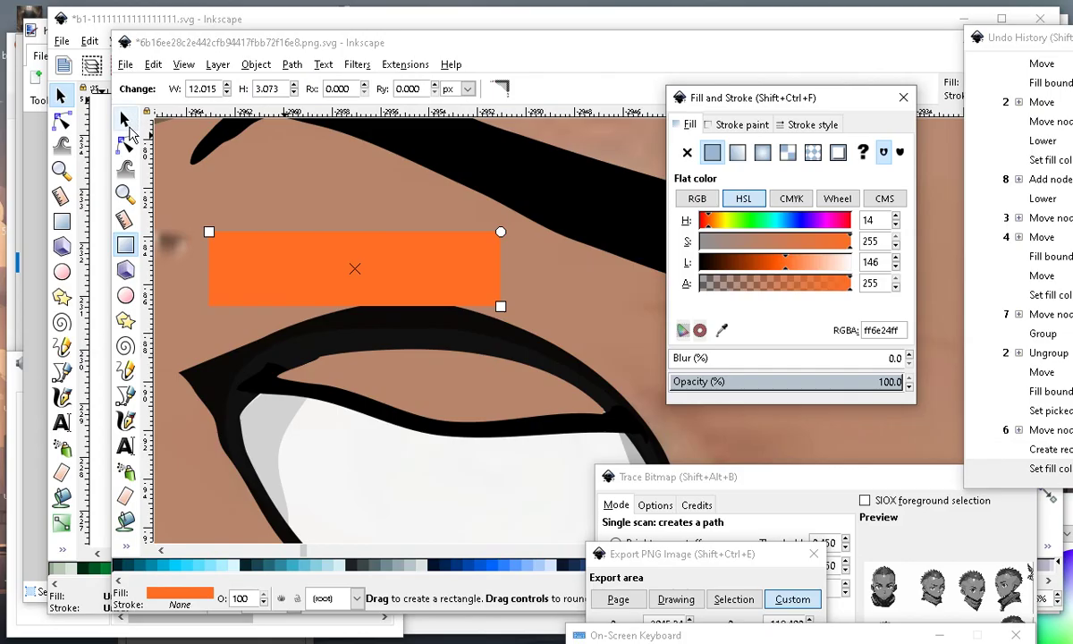
Enlarge the orange rectangle to about 14.6 px wide, tilt it slightly and place it across the upper part of the eyelid.
left_click(125, 120)
left_click_drag(411, 288, 628, 405)
left_click(554, 361)
left_click_drag(484, 336, 489, 352)
left_click_drag(489, 352, 482, 343)
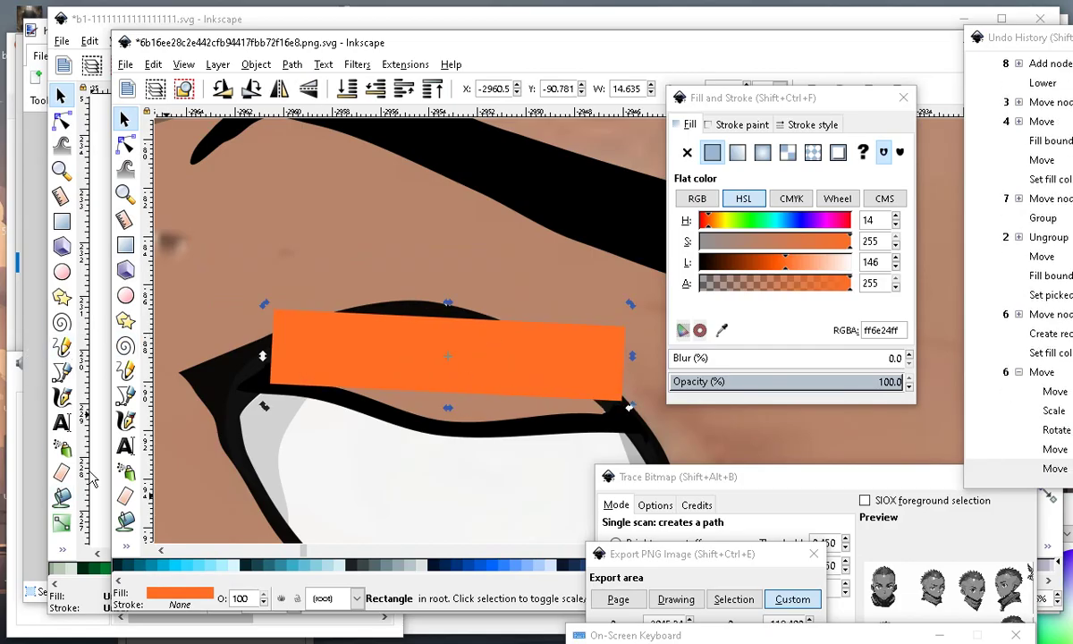
Bucket-fill the eyelid strip below the rectangle with orange, and move the rectangle off the face to the blank area beside the helmet.
left_click(125, 518)
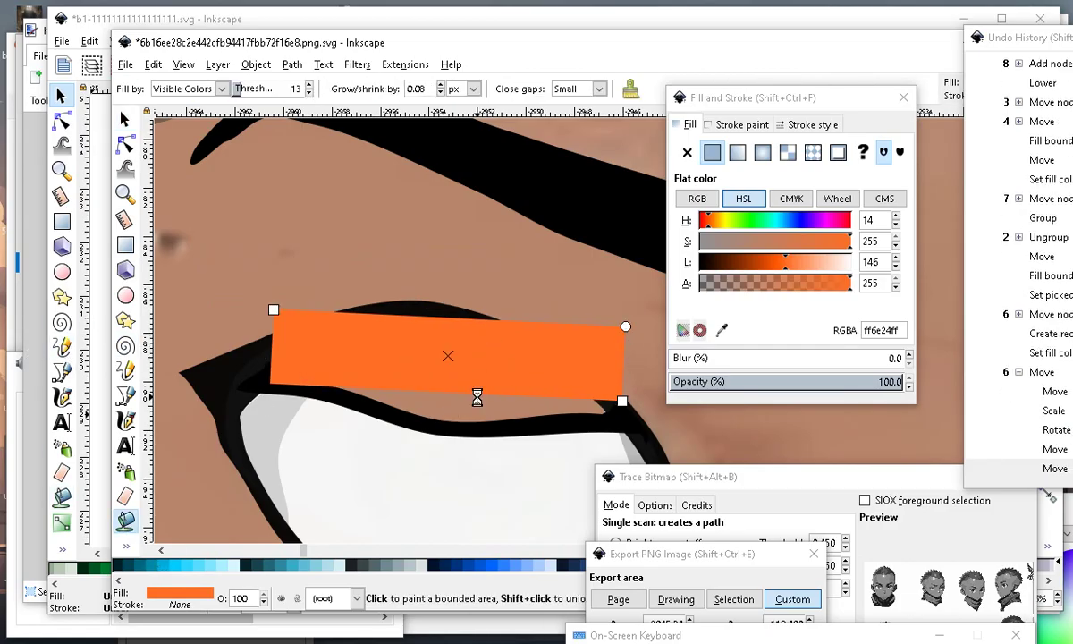
scroll(451, 348, "down", 2)
left_click(125, 118)
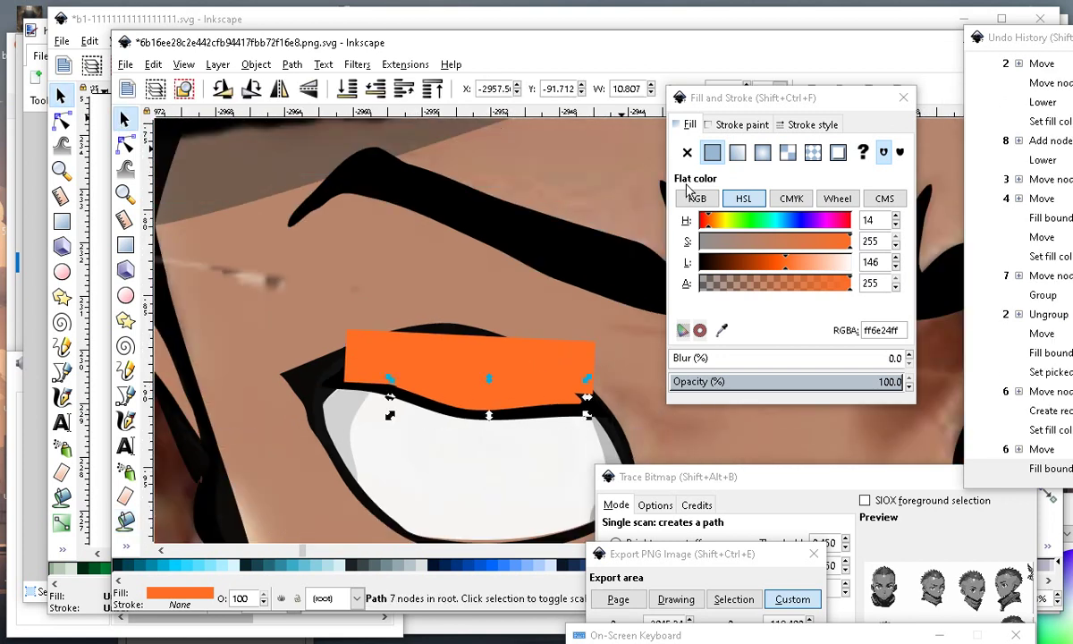
scroll(596, 405, "down", 3)
left_click_drag(518, 375, 250, 296)
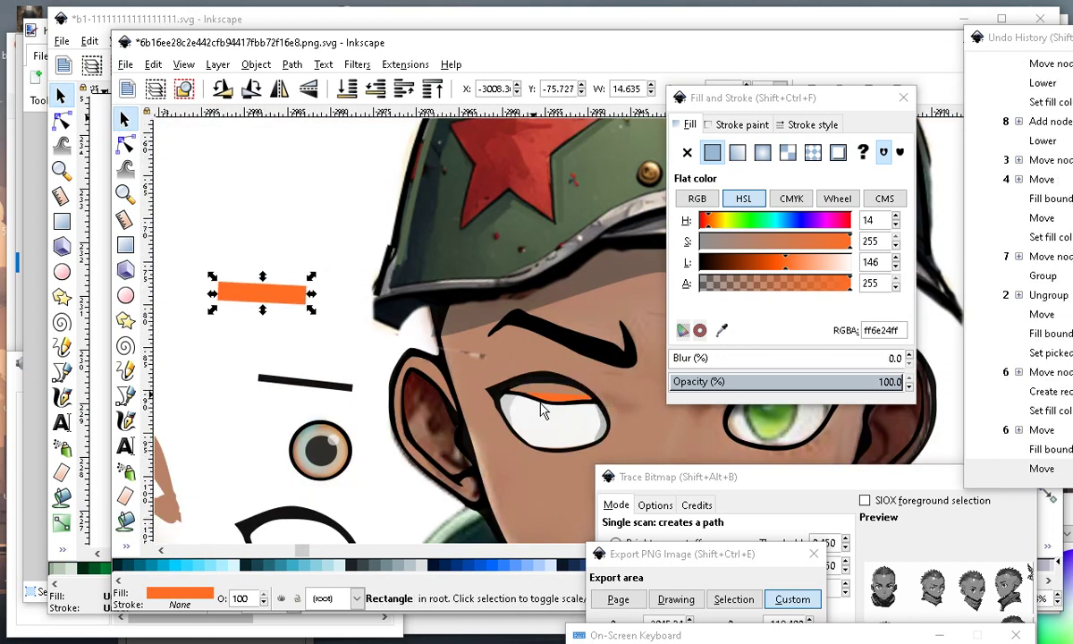
Recolour the orange eyelid strip as a faint transparent red with hue 0, saturation 255, lightness 128 and alpha 23.
scroll(545, 402, "up", 5)
left_click(518, 374)
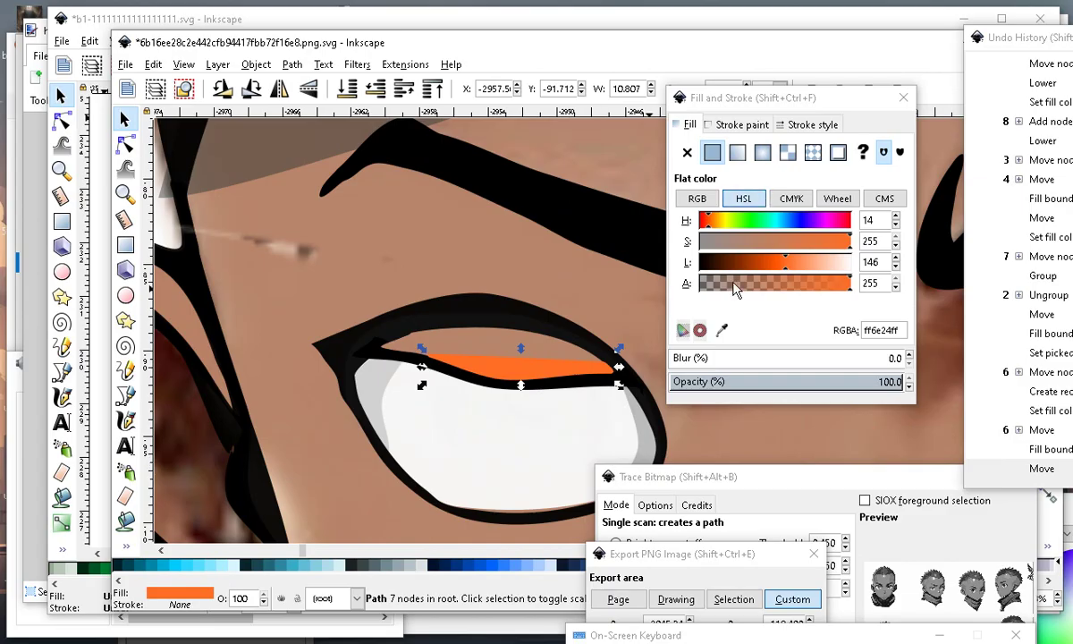
left_click_drag(779, 224, 657, 219)
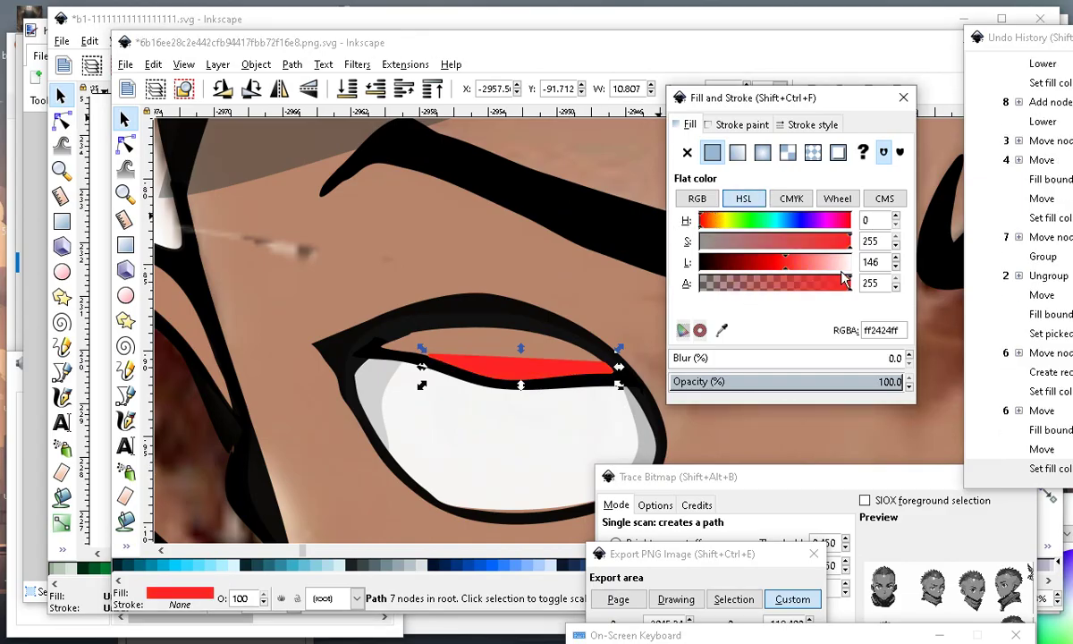
left_click_drag(798, 268, 712, 284)
scroll(448, 461, "down", 2)
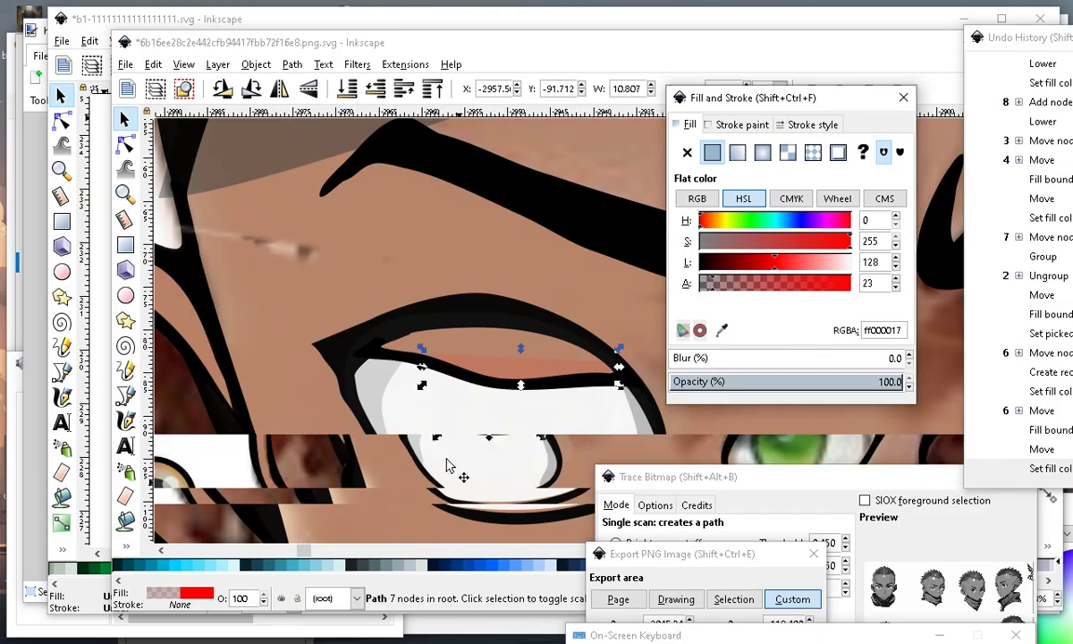
scroll(519, 453, "up", 2)
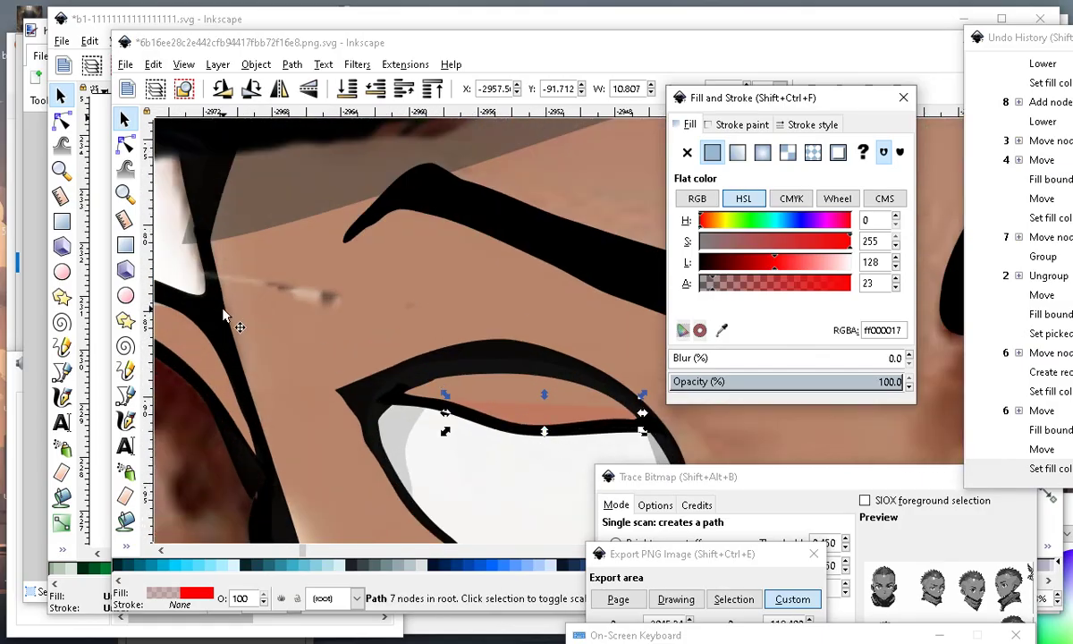
Extend the transparent red strip to the eyelid's outer corner, and add a node on its upper edge and raise it into an arch.
left_click(125, 145)
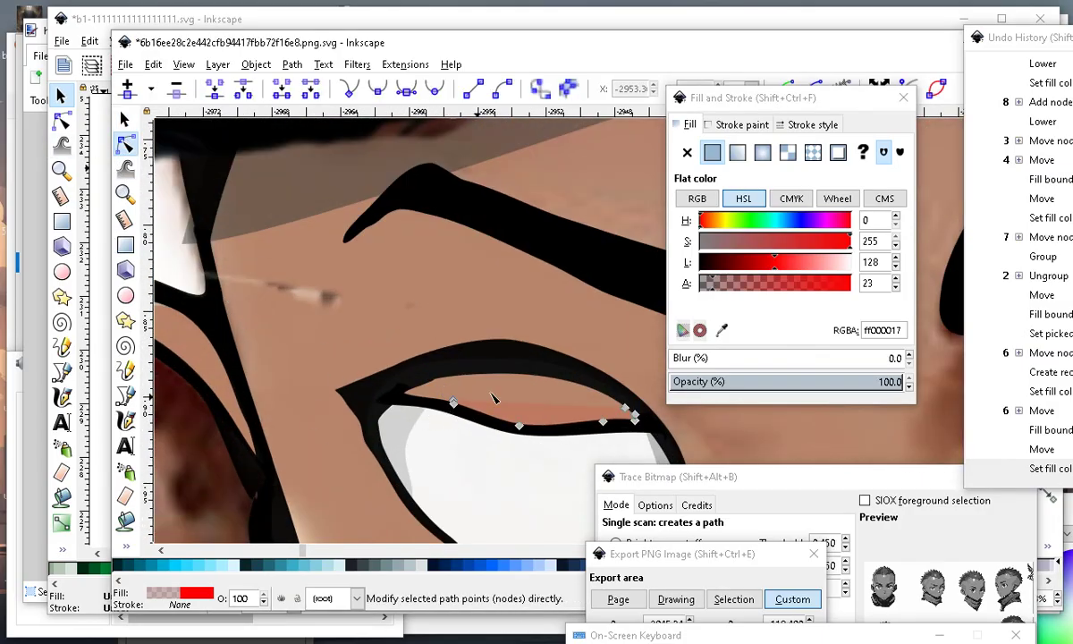
left_click_drag(453, 404, 453, 402)
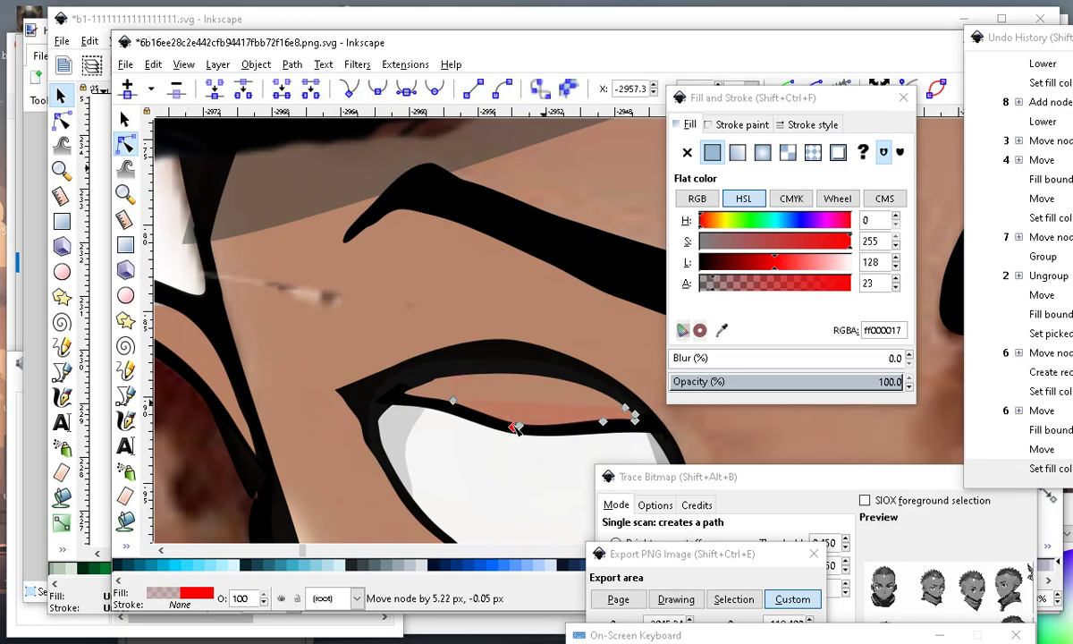
left_click_drag(452, 399, 407, 387)
double_click(532, 398)
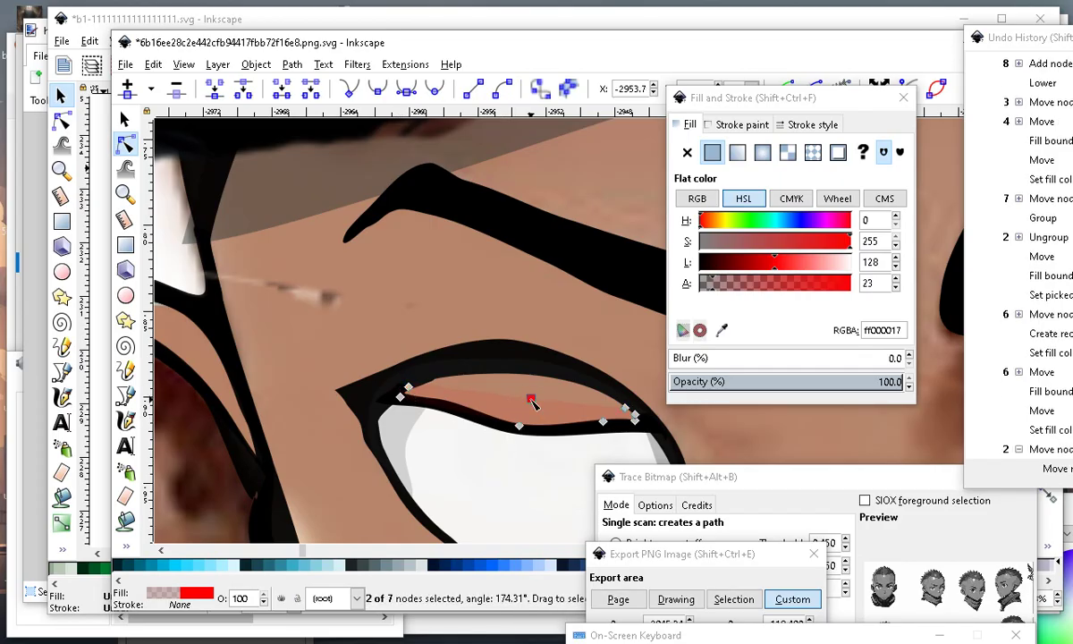
left_click_drag(531, 399, 532, 388)
scroll(535, 396, "down", 2)
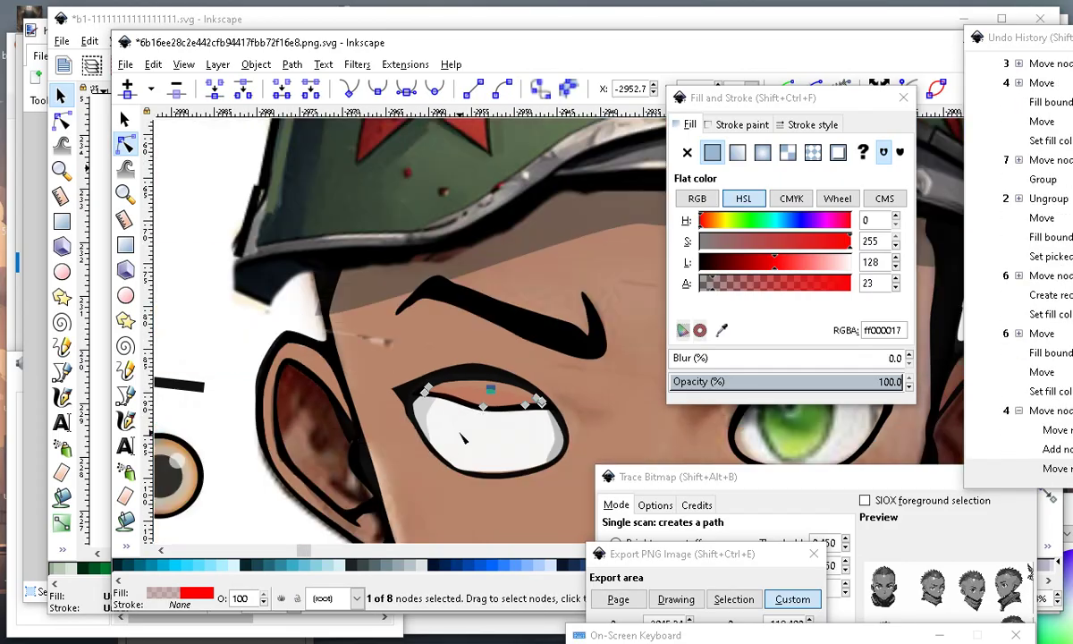
scroll(577, 380, "up", 2)
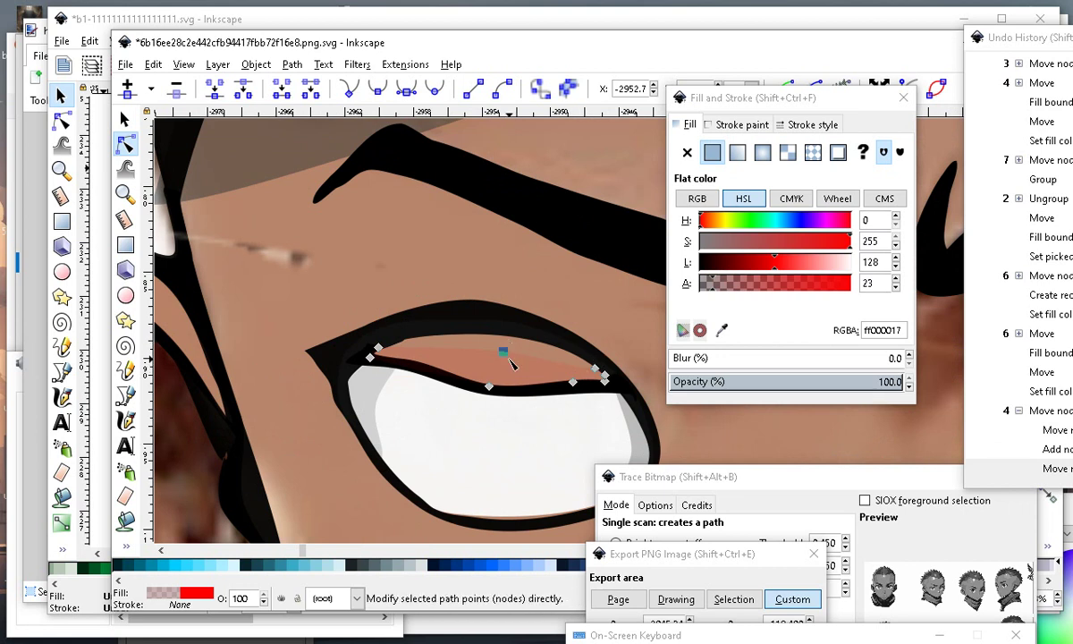
left_click(515, 458)
scroll(507, 358, "down", 1)
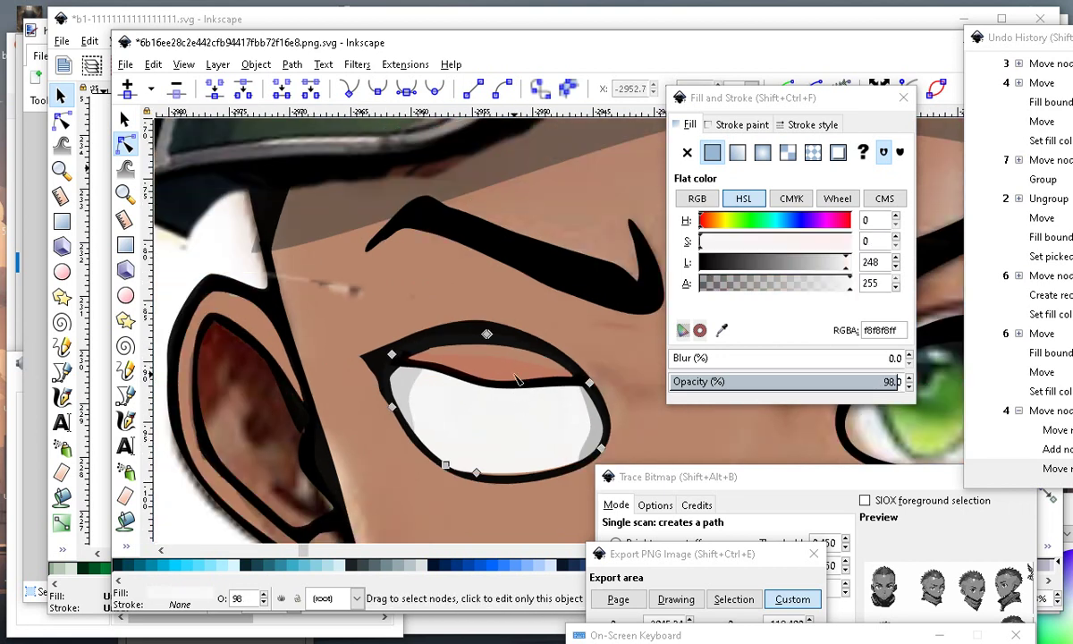
scroll(512, 386, "down", 1)
scroll(409, 322, "up", 2)
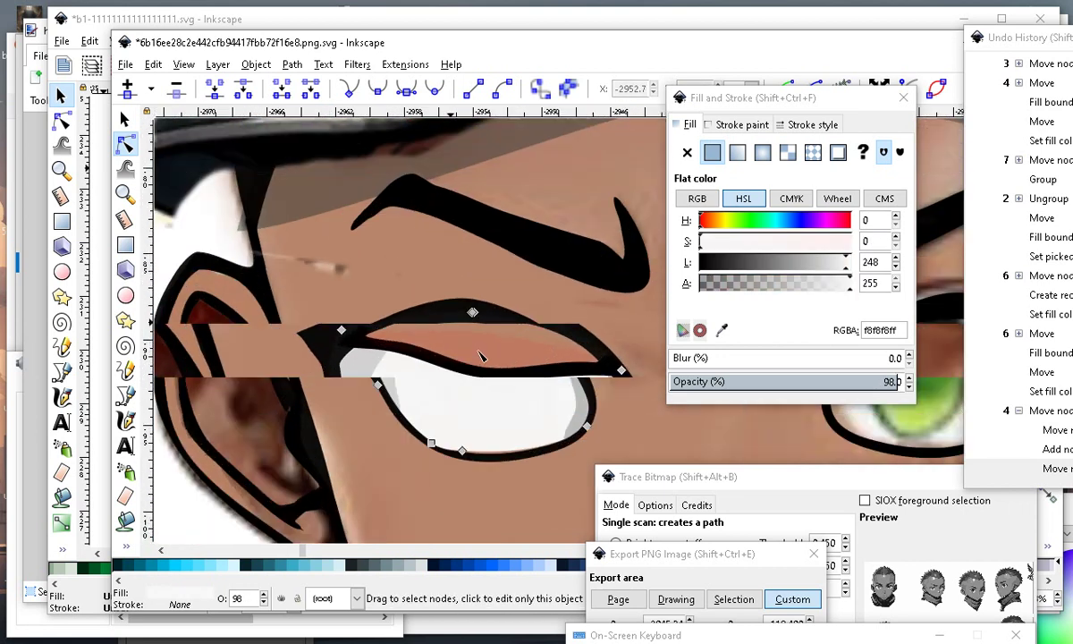
left_click(499, 362)
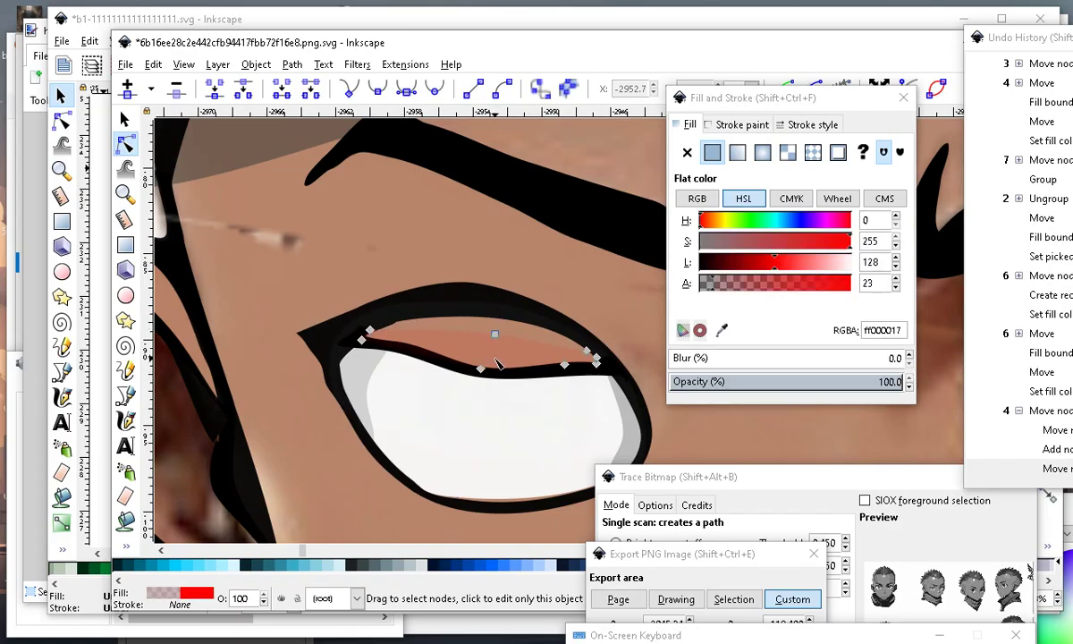
Move the transparent red strip's lower outer corner node farther outward, to the eye's outer corner beneath the lid line.
scroll(518, 383, "down", 2)
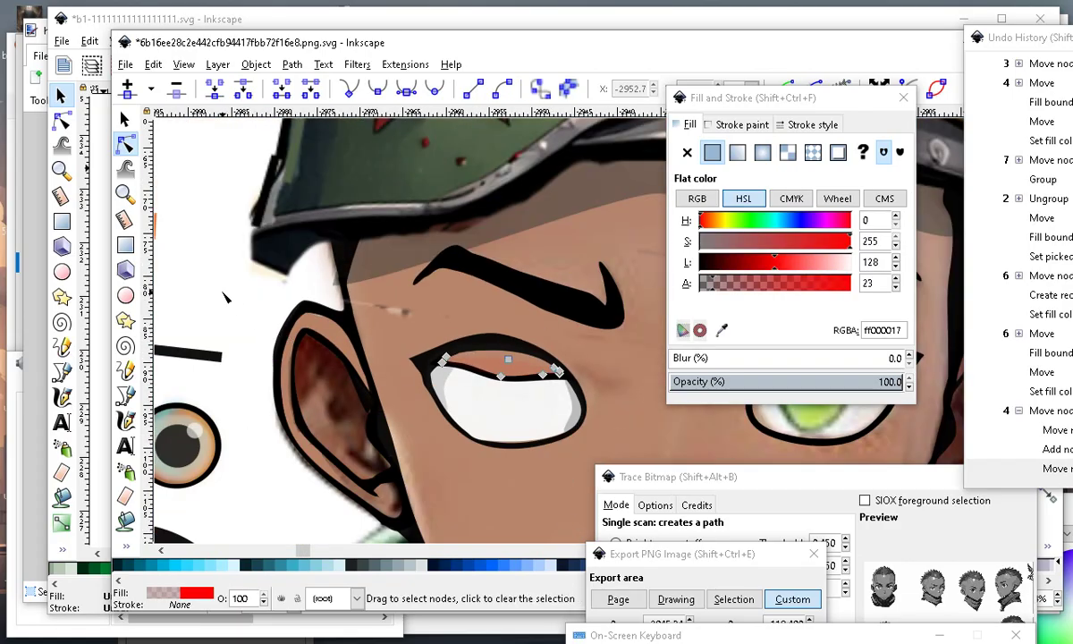
left_click(209, 273)
scroll(582, 390, "down", 1)
scroll(612, 356, "up", 4)
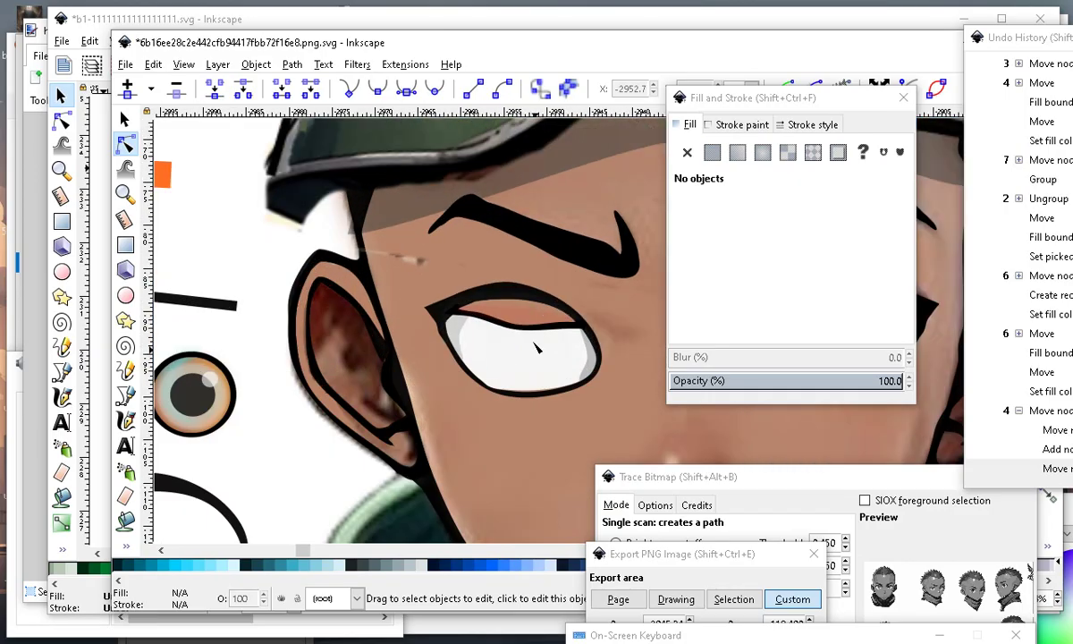
left_click(509, 327)
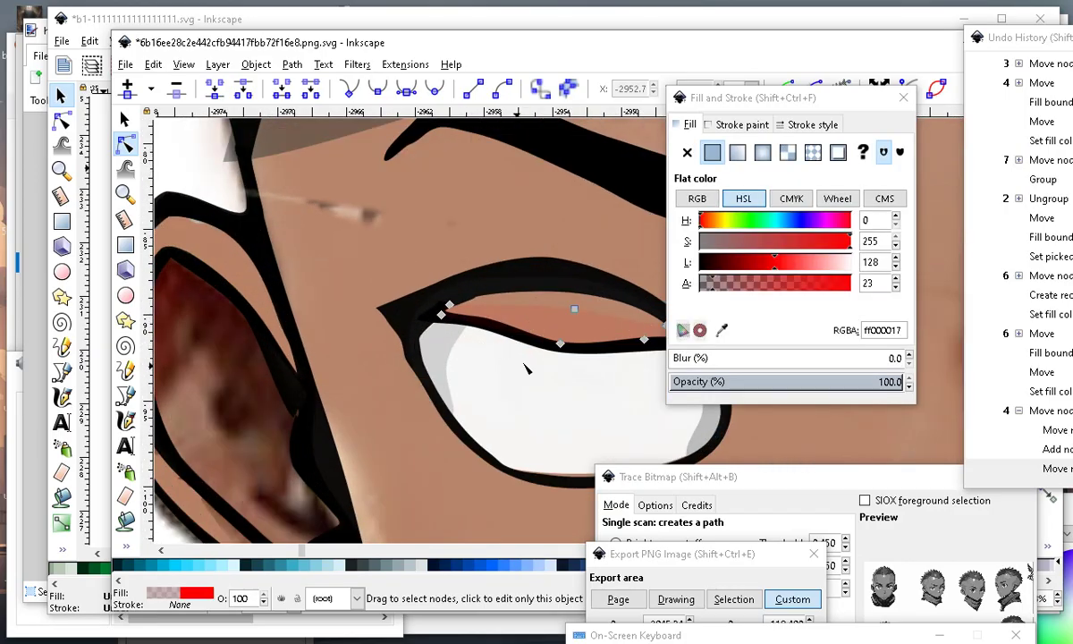
mouse_move(438, 317)
left_mouse_down()
mouse_move(398, 338)
mouse_move(425, 304)
mouse_move(413, 323)
mouse_move(434, 344)
mouse_move(420, 311)
mouse_move(412, 364)
mouse_move(419, 318)
left_mouse_up()
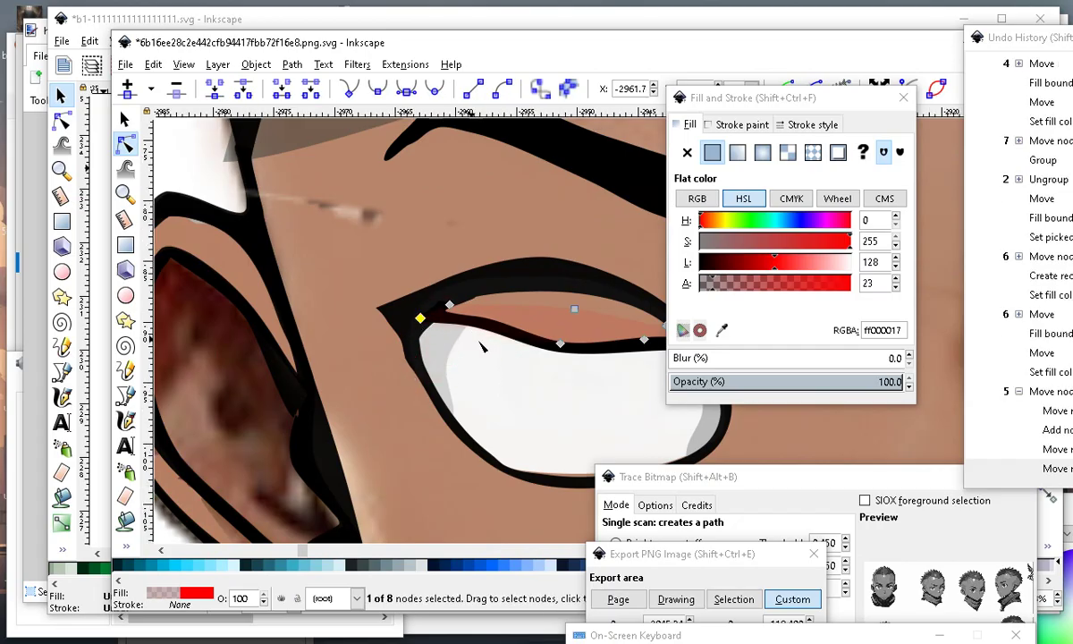
scroll(479, 343, "down", 2, "ctrl")
scroll(528, 379, "up", 2, "ctrl")
left_click(518, 430)
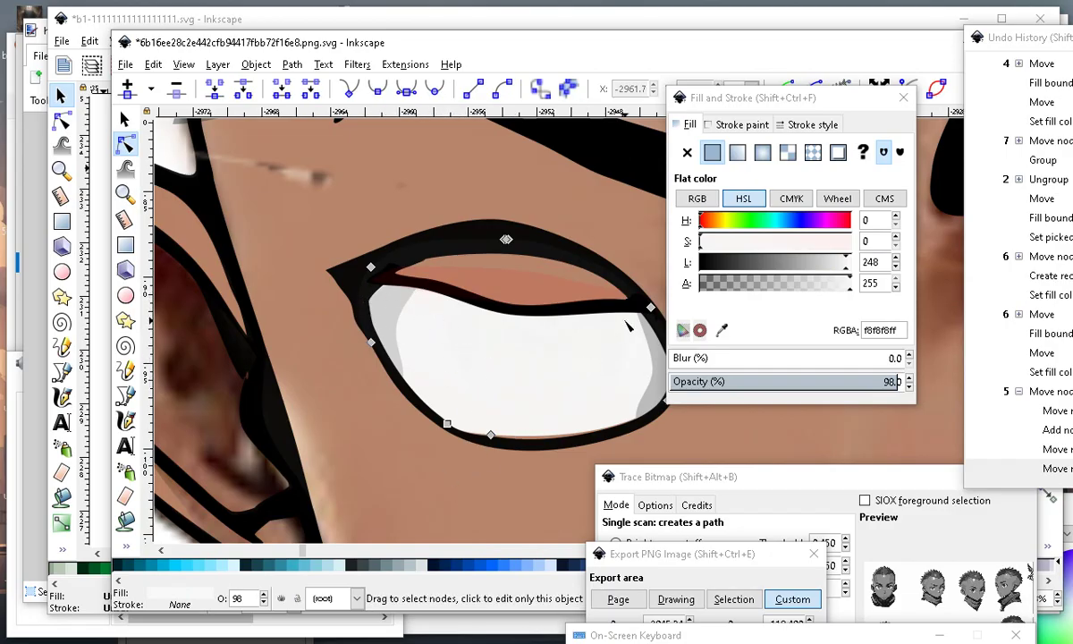
scroll(491, 311, "down", 3)
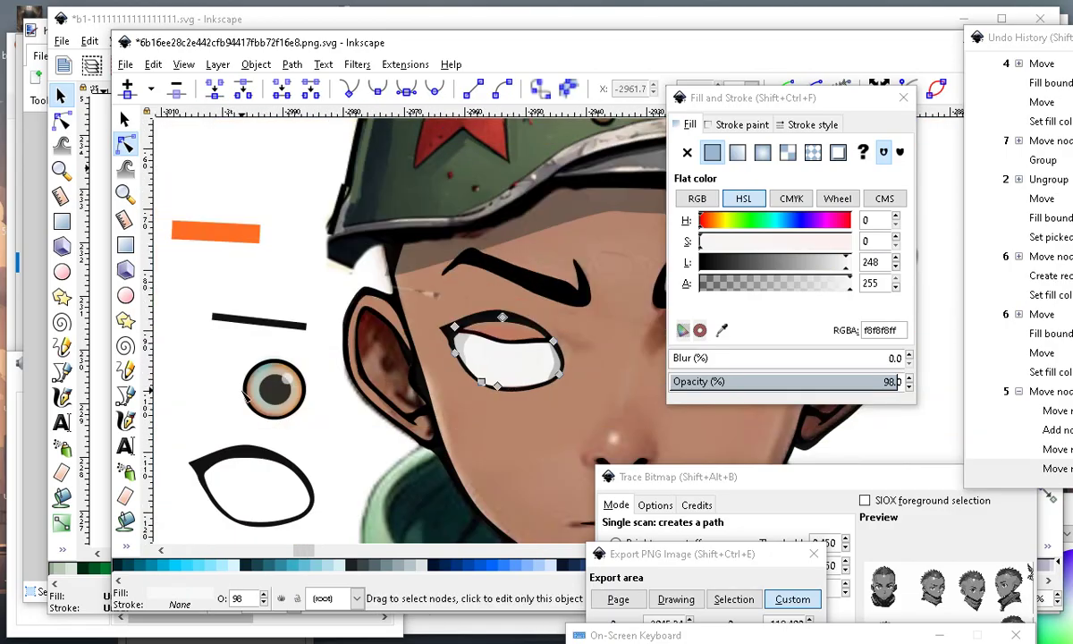
Bucket-fill the slanted black bar beside the helmet and move the resulting strip onto the eye white just below the lid line.
left_click(300, 439)
left_click(125, 519)
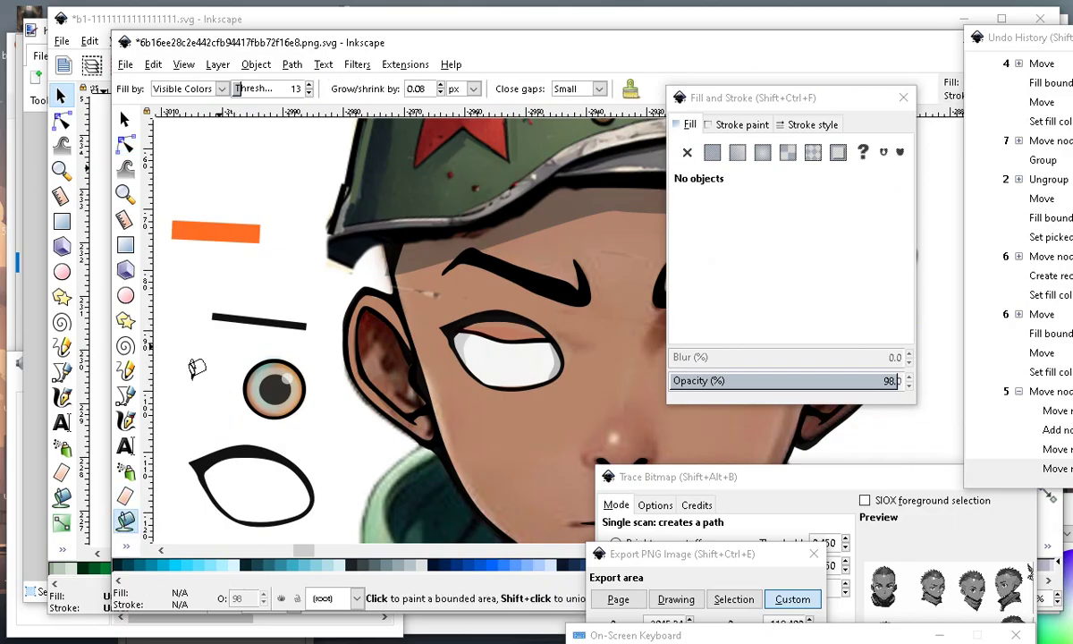
scroll(277, 309, "up", 1)
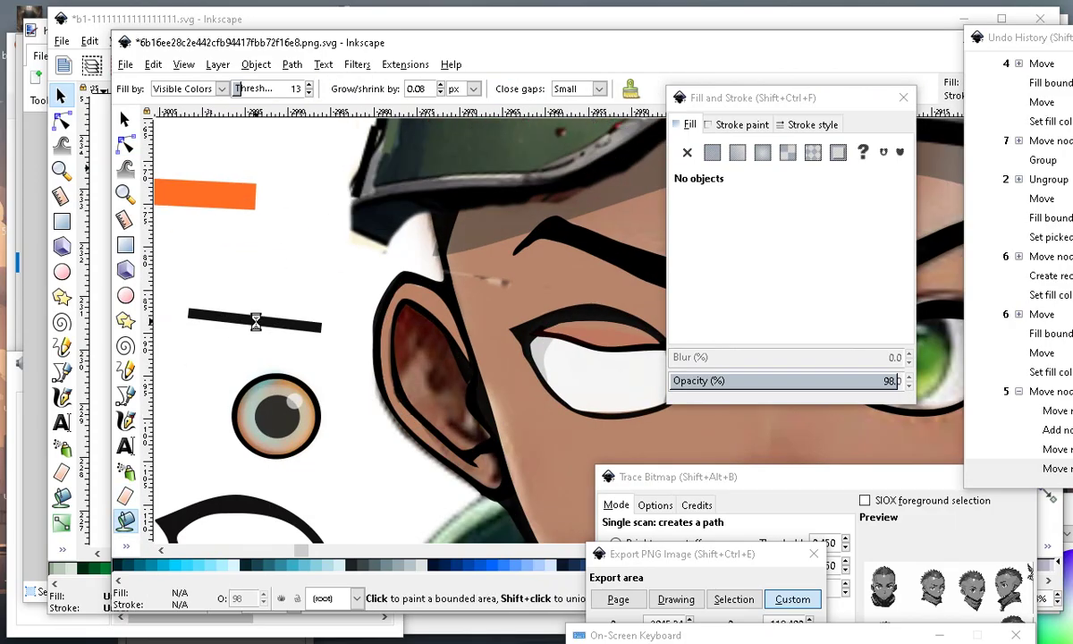
left_click(124, 120)
mouse_move(271, 322)
left_mouse_down()
mouse_move(471, 422)
mouse_move(575, 395)
mouse_move(618, 355)
mouse_move(623, 365)
left_mouse_up()
scroll(453, 321, "down", 3)
scroll(444, 315, "up", 4)
scroll(413, 326, "up", 4)
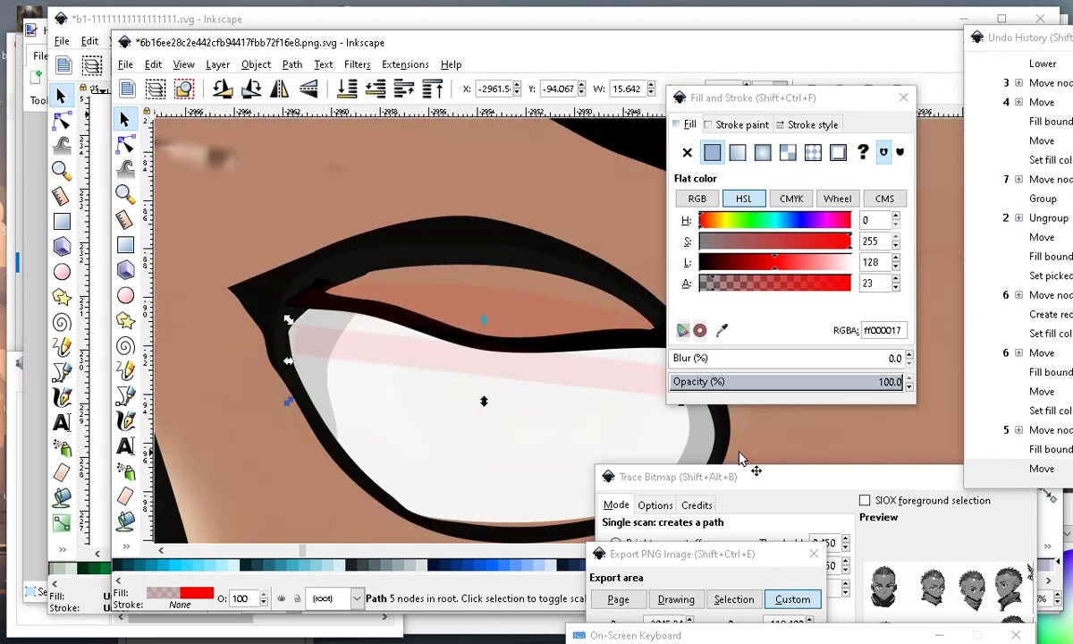
Recolour the new strip as a semi-transparent grey with saturation 0, lightness 128 and alpha 126.
left_click(718, 248)
left_click_drag(712, 247, 700, 247)
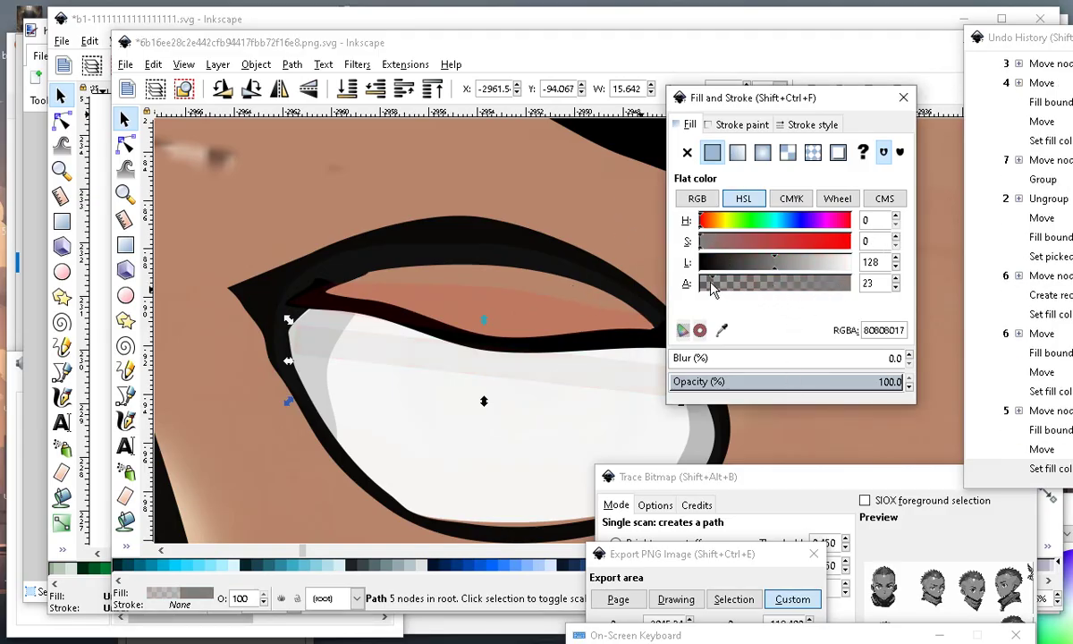
left_click_drag(733, 284, 776, 298)
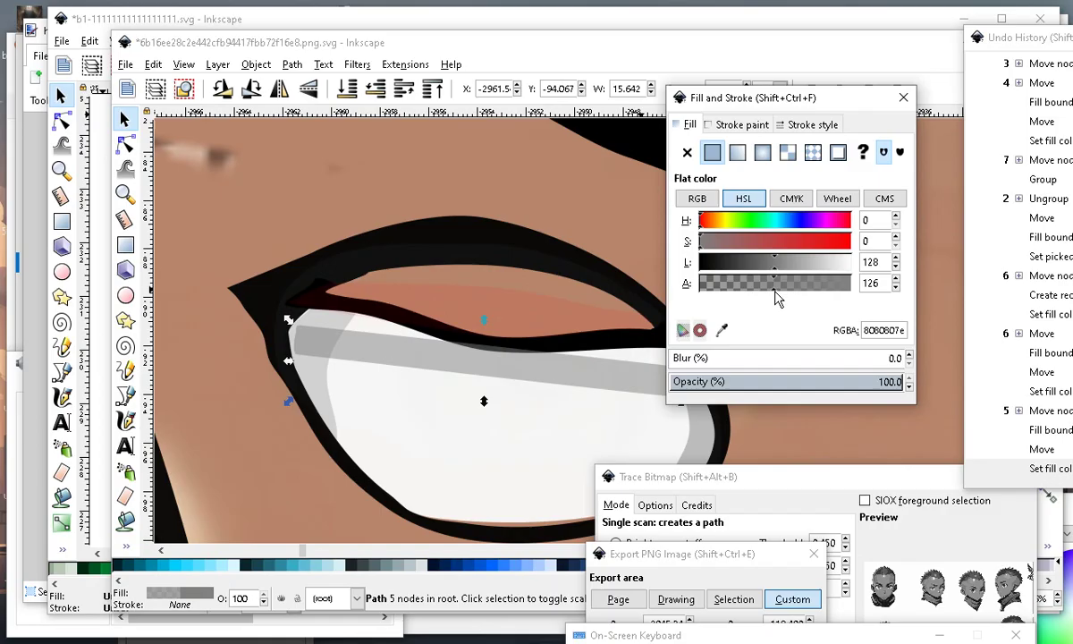
scroll(538, 359, "down", 3)
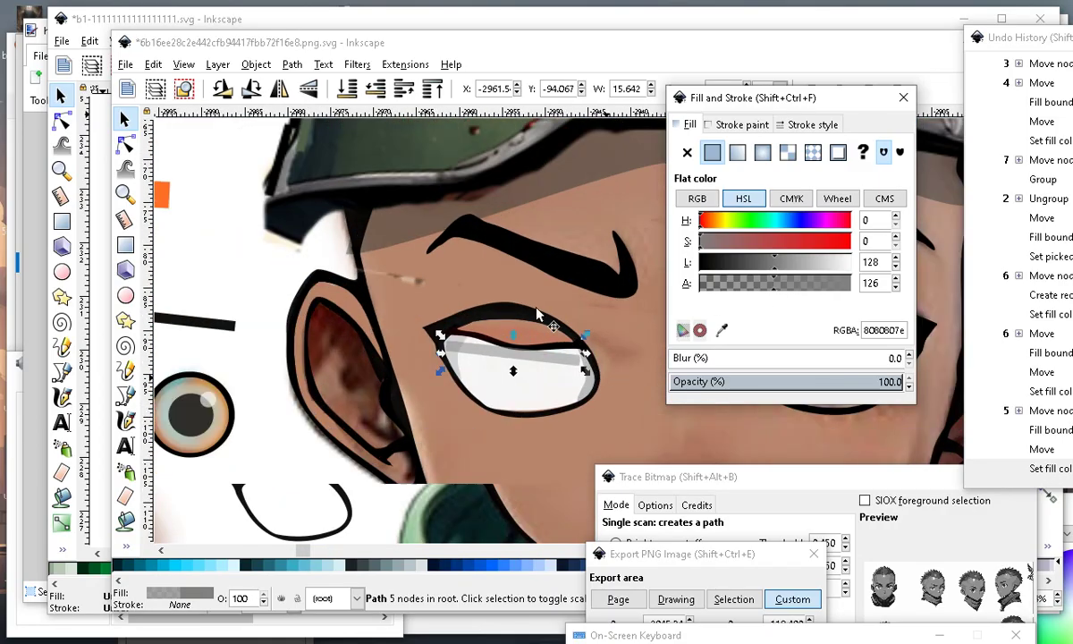
scroll(617, 295, "down", 1)
scroll(576, 358, "up", 2)
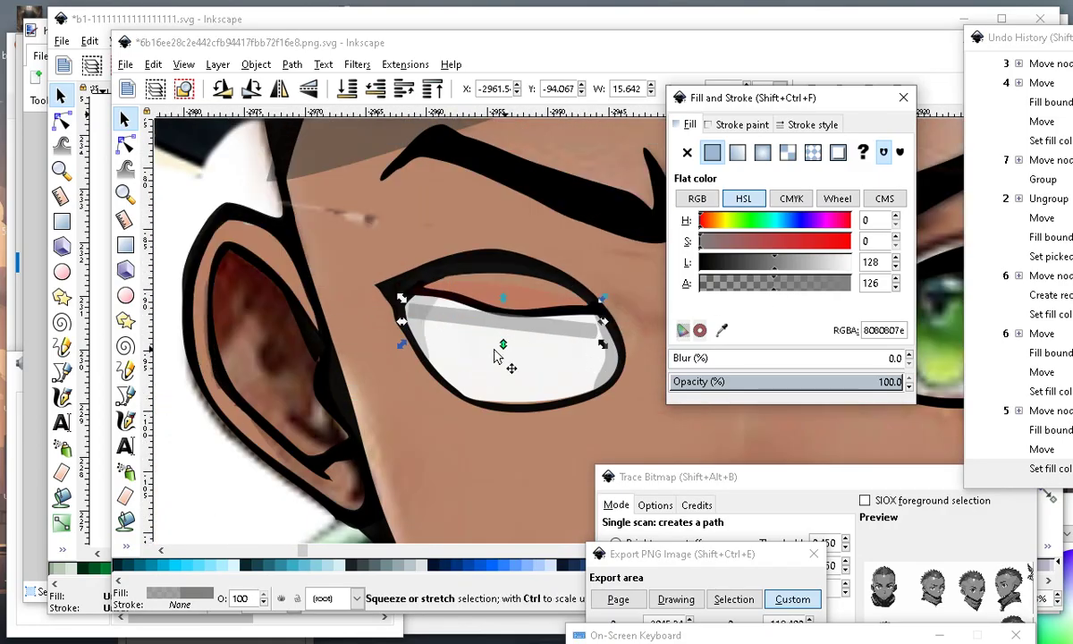
Move the grouped iris from the blank area into the eye opening, centred below the lowered eyelid.
scroll(501, 367, "down", 3)
left_click(369, 393)
left_click_drag(341, 370, 497, 343)
scroll(558, 320, "up", 3)
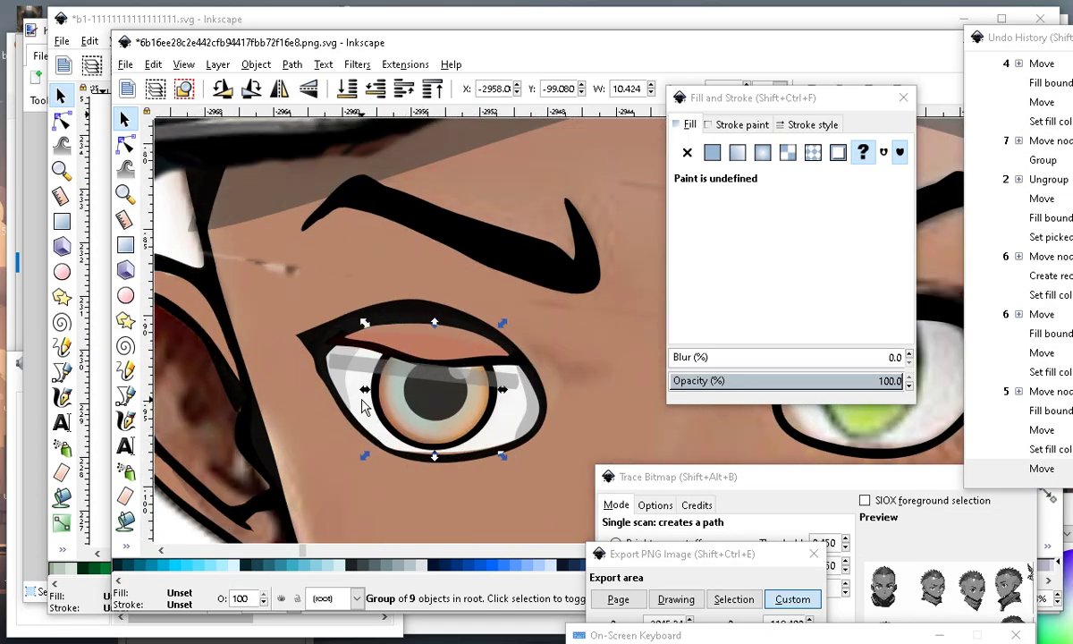
key("plus")
key("plus")
Raise the grey strip against the lid line and pull its lower inner corner node out to the eye's outline.
left_click(375, 331)
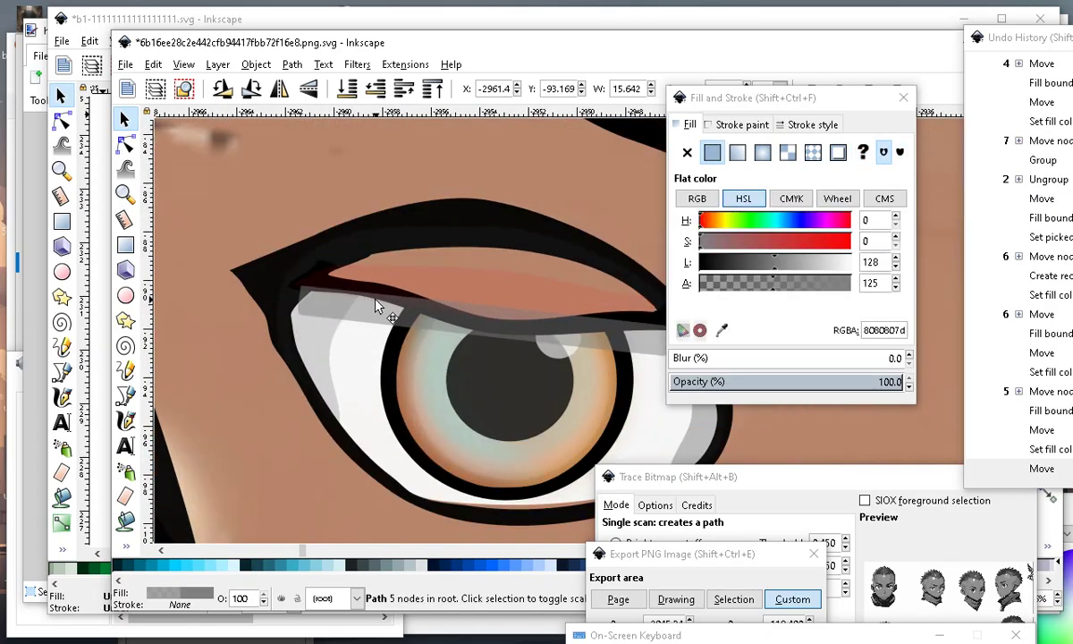
key("minus")
key("minus")
key("minus")
key("minus")
key("plus")
key("plus")
key("plus")
key("plus")
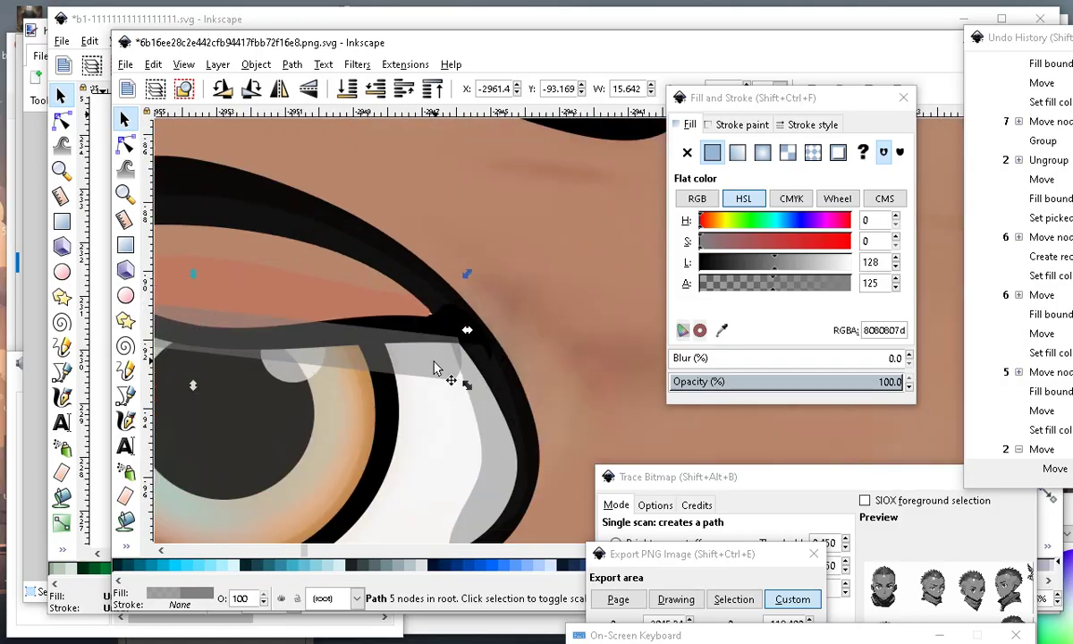
left_click(125, 144)
left_click_drag(429, 363, 483, 383)
key("minus")
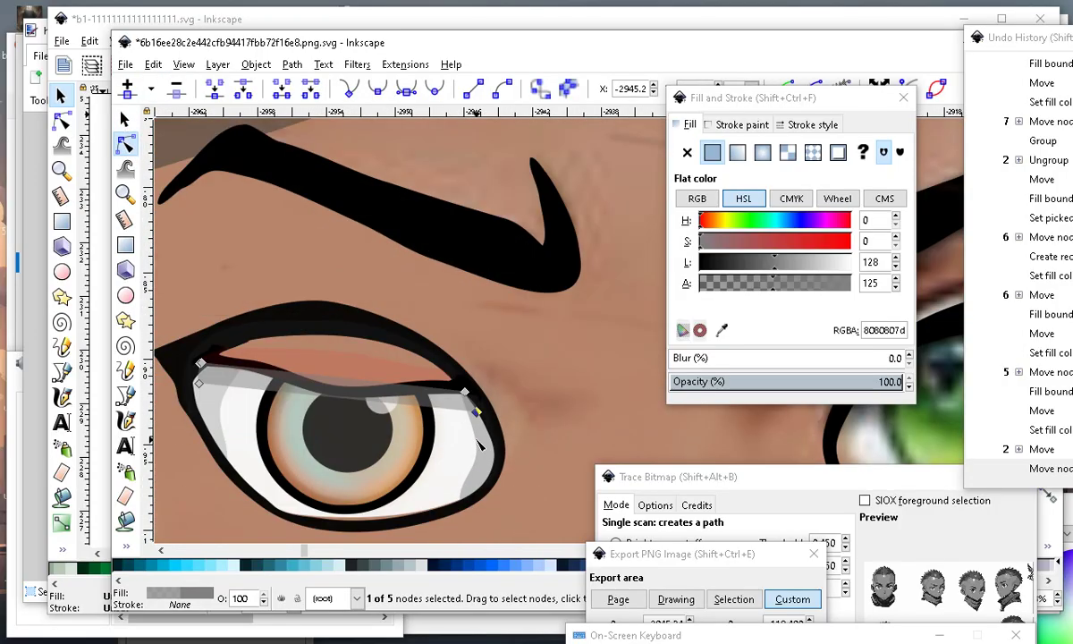
Add a node midway on the grey strip's upper and lower edges and lower both to follow the lid's curve.
key("minus")
key("plus")
scroll(304, 406, "up", 1)
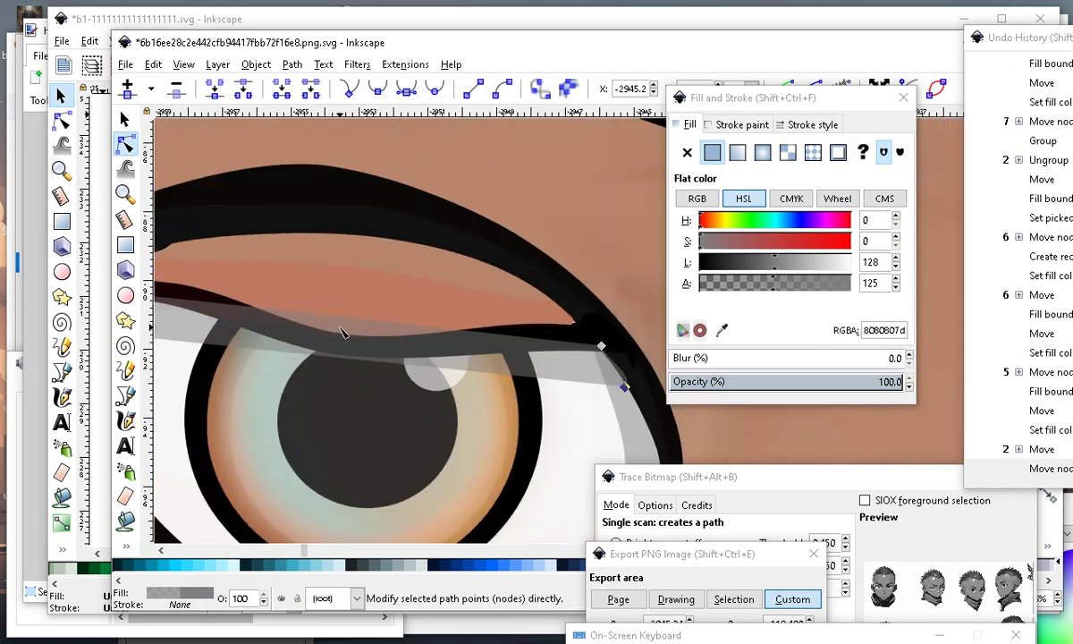
double_click(332, 315)
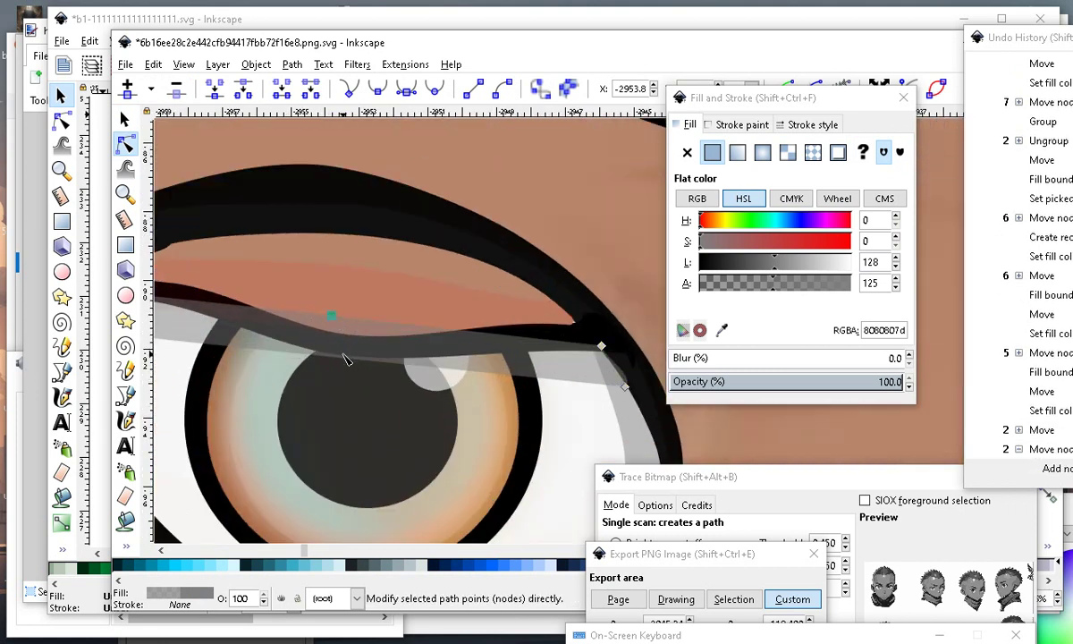
left_click(348, 370)
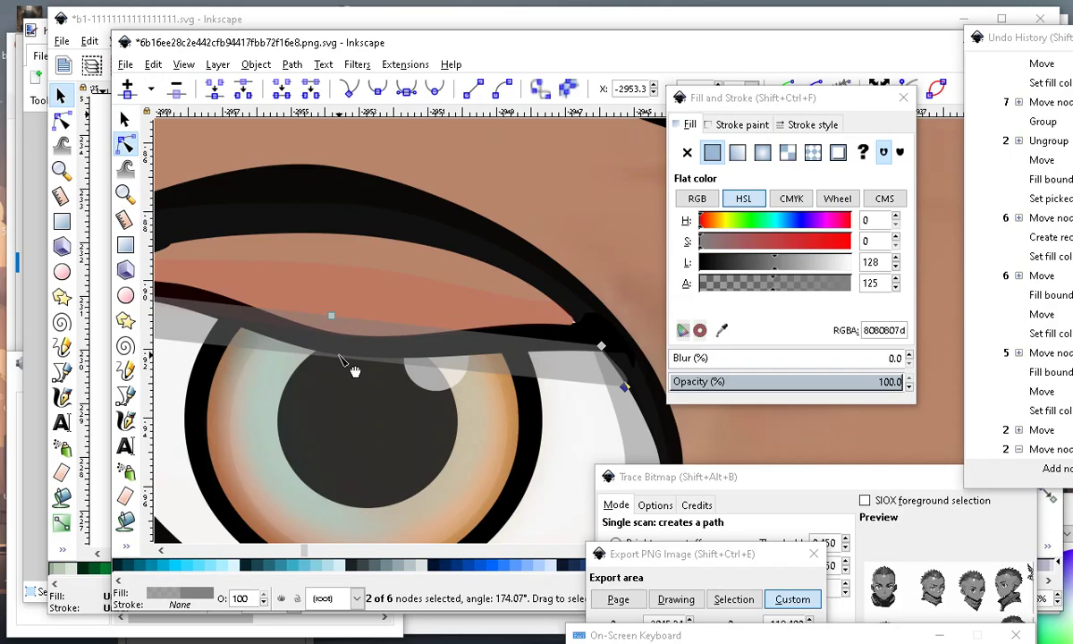
left_click(344, 370)
double_click(338, 359)
left_click_drag(338, 359, 340, 385)
left_click_drag(332, 316, 349, 352)
scroll(483, 326, "down", 3)
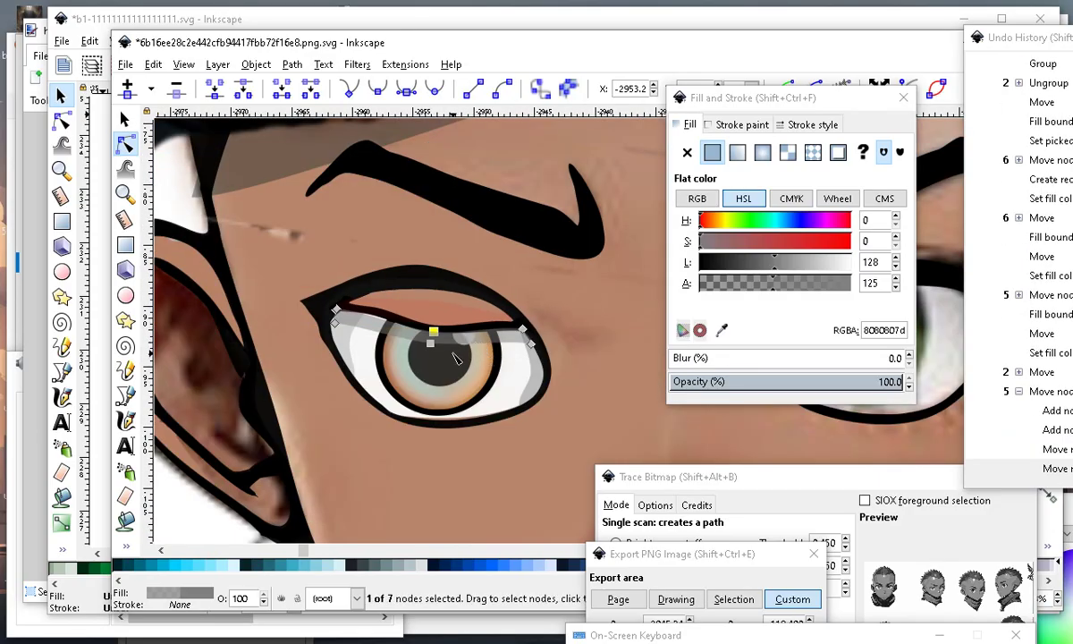
Add a node on the strip's upper edge towards the outer corner and fit its two outer end nodes beneath the lid line.
scroll(364, 334, "up", 2)
left_click(375, 322)
scroll(394, 331, "up", 2)
left_click(402, 329)
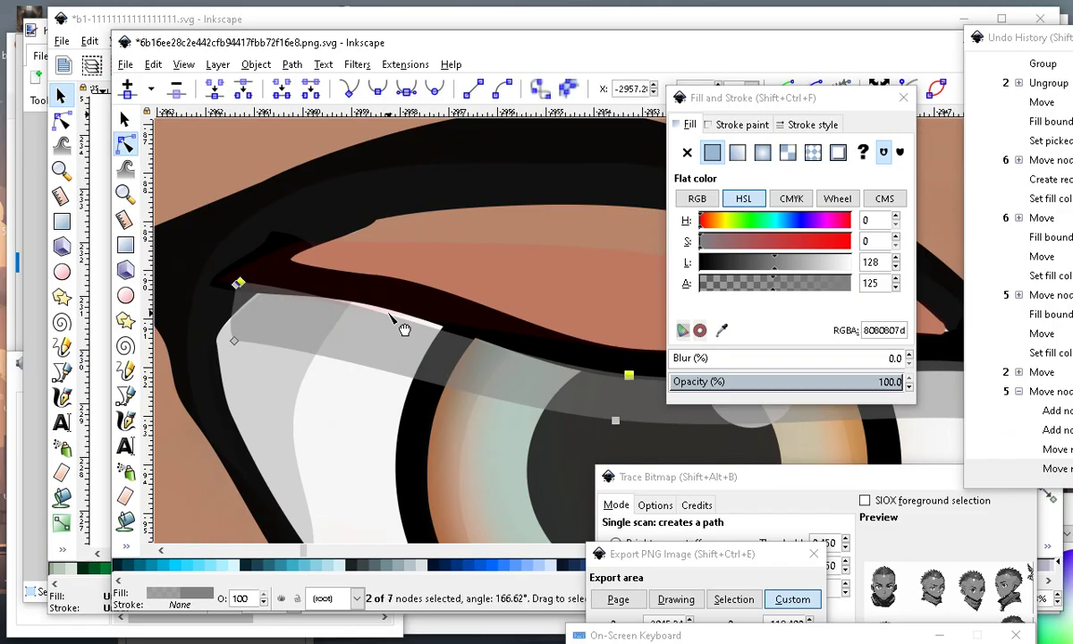
double_click(382, 310)
left_click_drag(382, 310, 403, 311)
left_click_drag(234, 342, 236, 339)
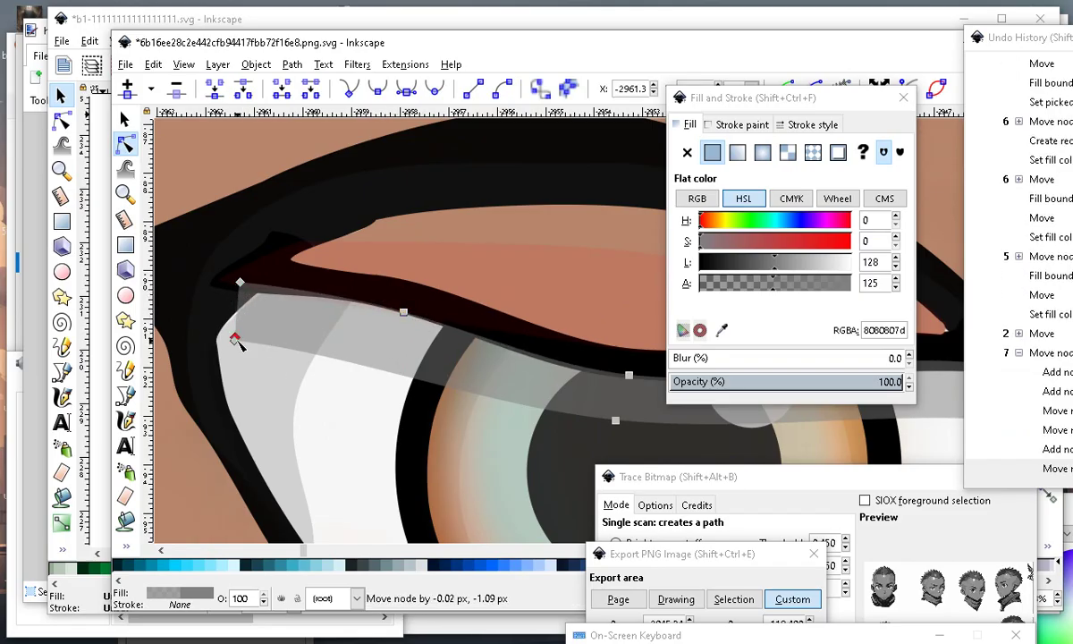
mouse_move(239, 283)
left_mouse_down()
mouse_move(266, 305)
mouse_move(256, 294)
left_mouse_up()
scroll(387, 369, "down", 6, "ctrl")
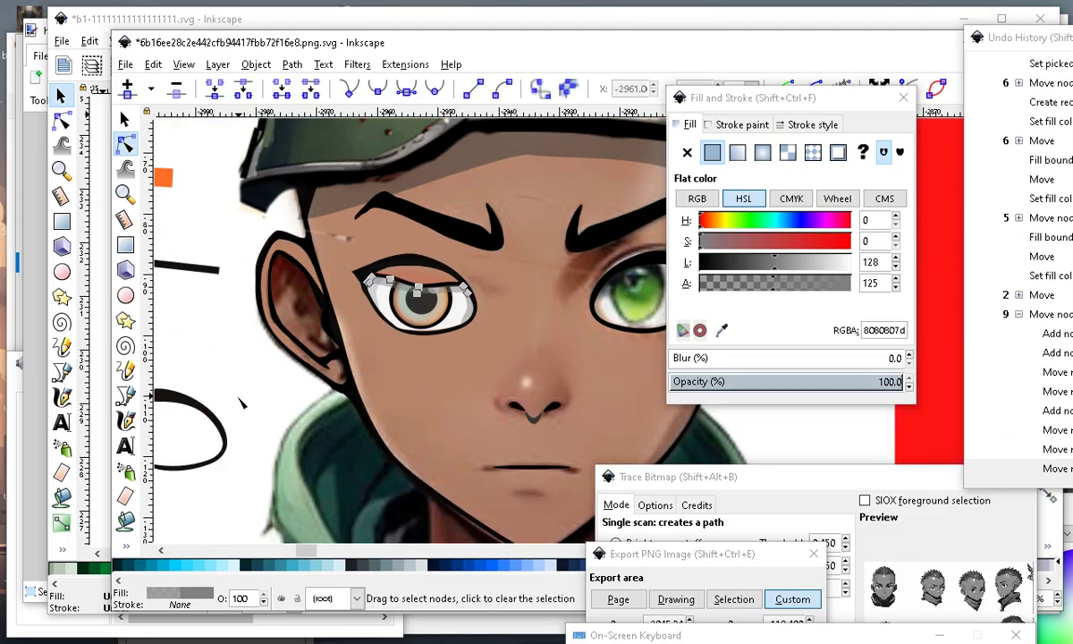
Darken the transparent grey shadow strip beneath the eyelid by setting its lightness to 55.
left_click(241, 404)
scroll(487, 263, "up", 5, "ctrl")
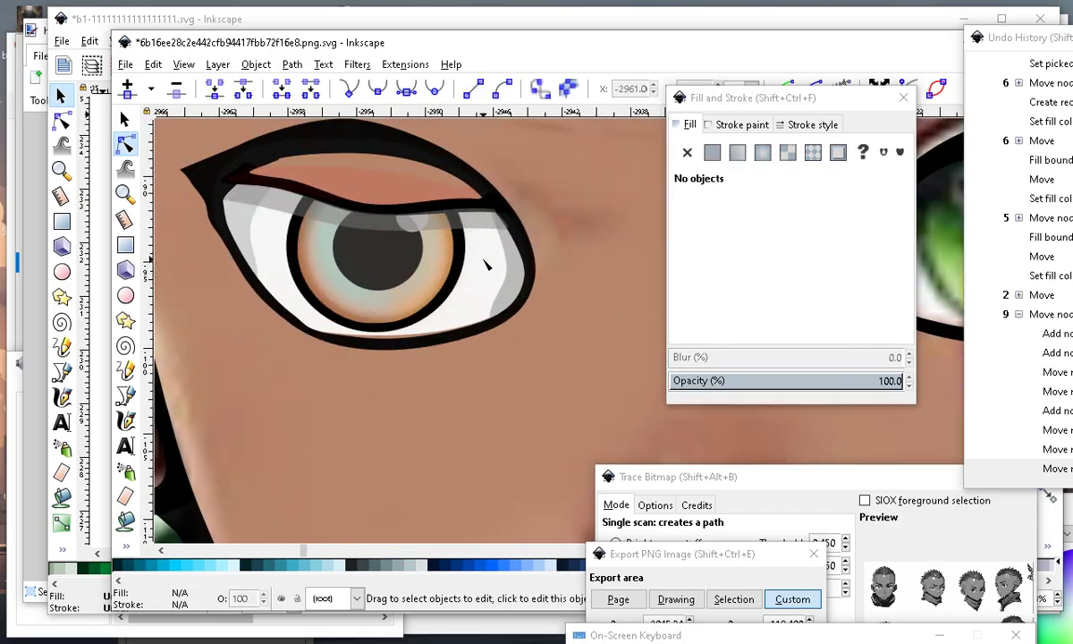
left_click(476, 234)
left_click_drag(776, 271, 732, 264)
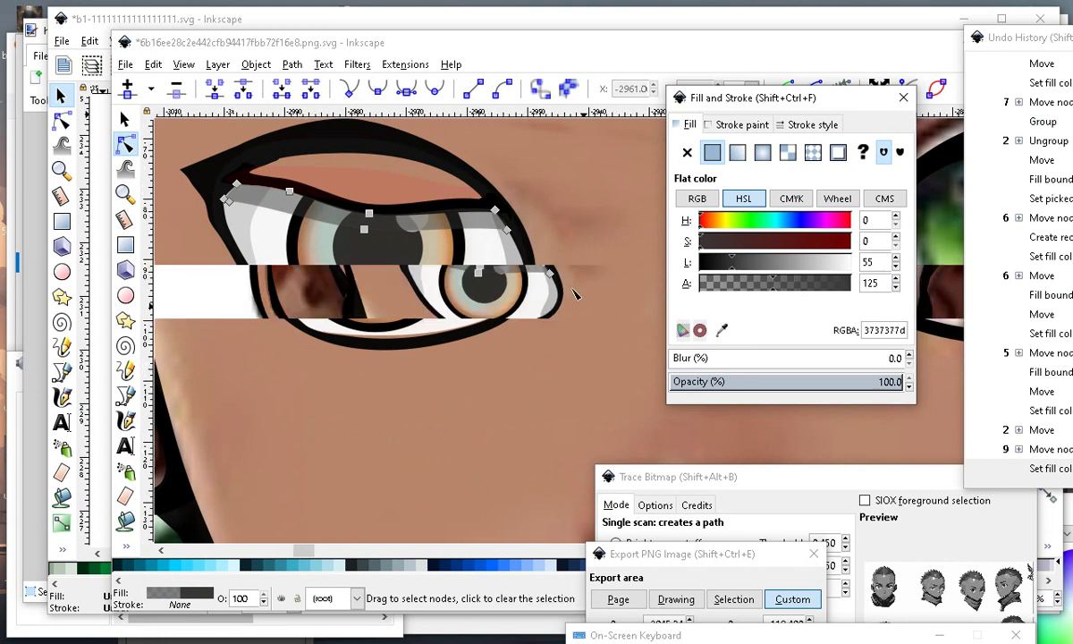
scroll(573, 290, "down", 2, "ctrl")
left_click(273, 274)
scroll(568, 264, "up", 2, "ctrl")
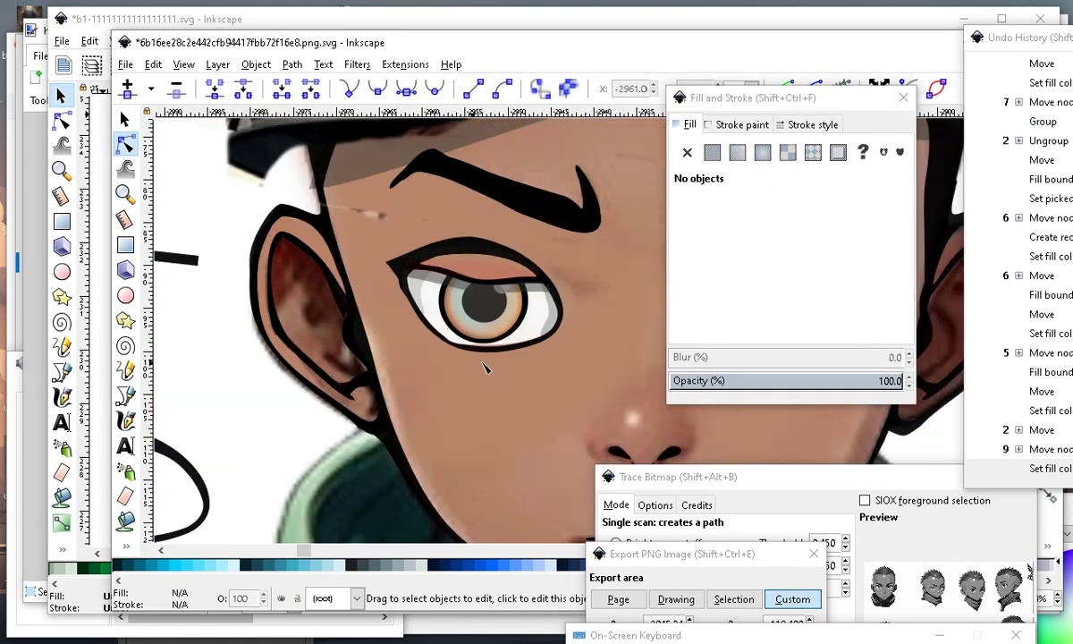
Lower the alpha of the grey shading at the eye's inner corner to 187.
scroll(562, 354, "up", 2, "ctrl")
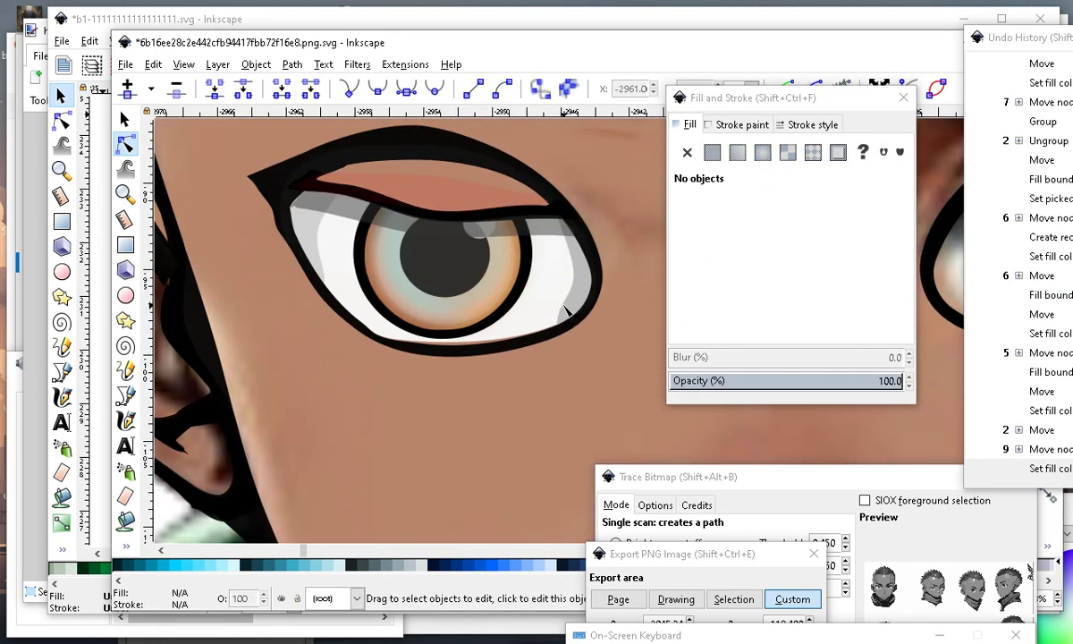
left_click(575, 286)
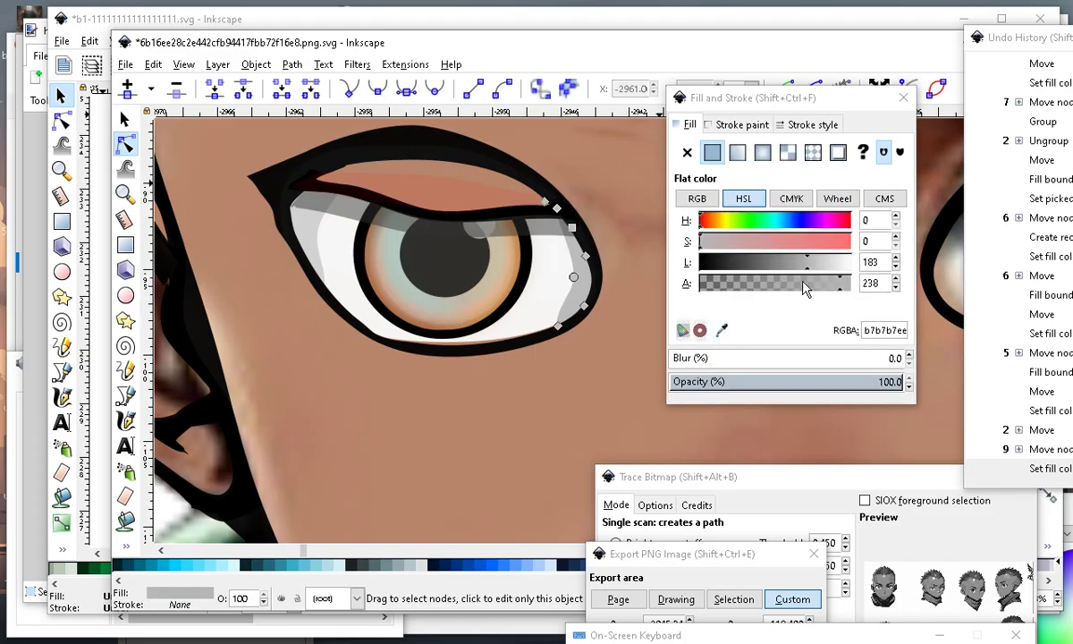
left_click_drag(840, 288, 809, 285)
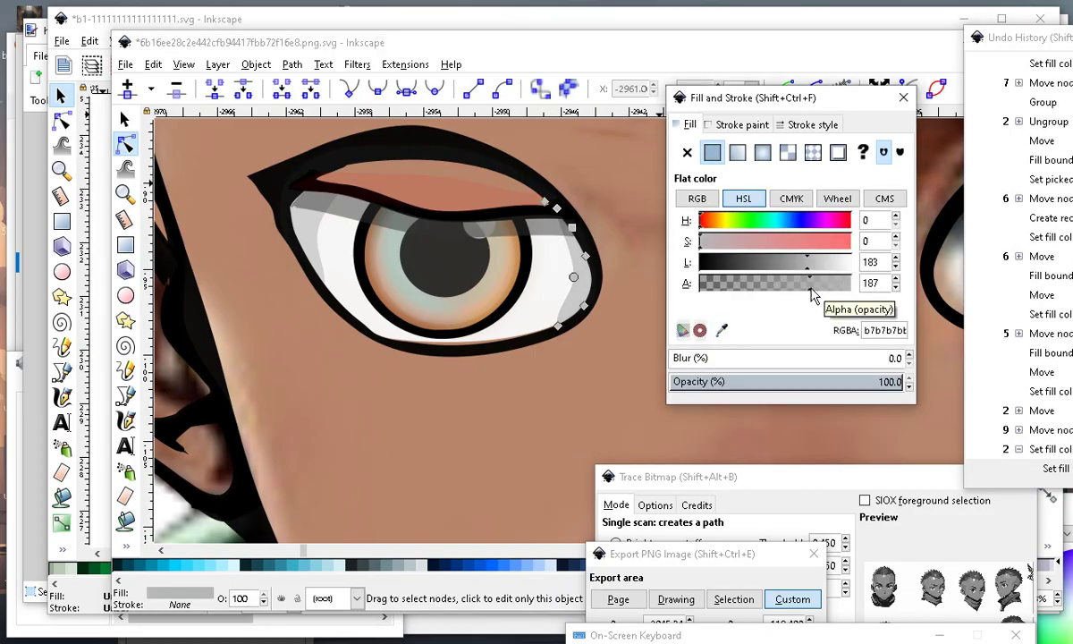
Tint the grey shading at the eye's outer corner transparent pink, with saturation 255 and alpha 101.
left_click(304, 213)
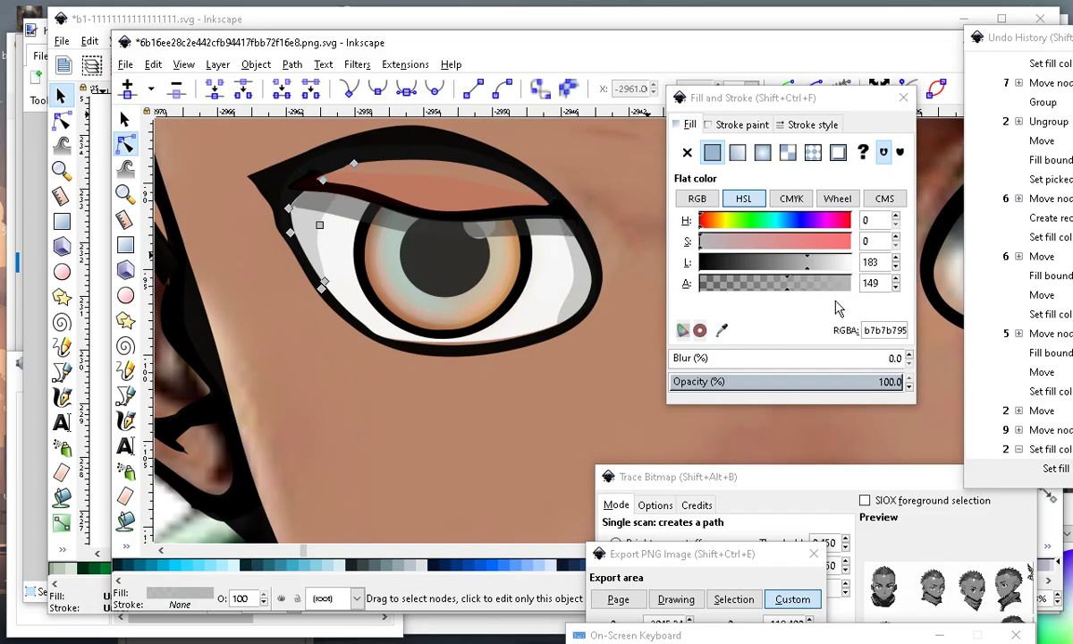
left_click_drag(798, 289, 755, 284)
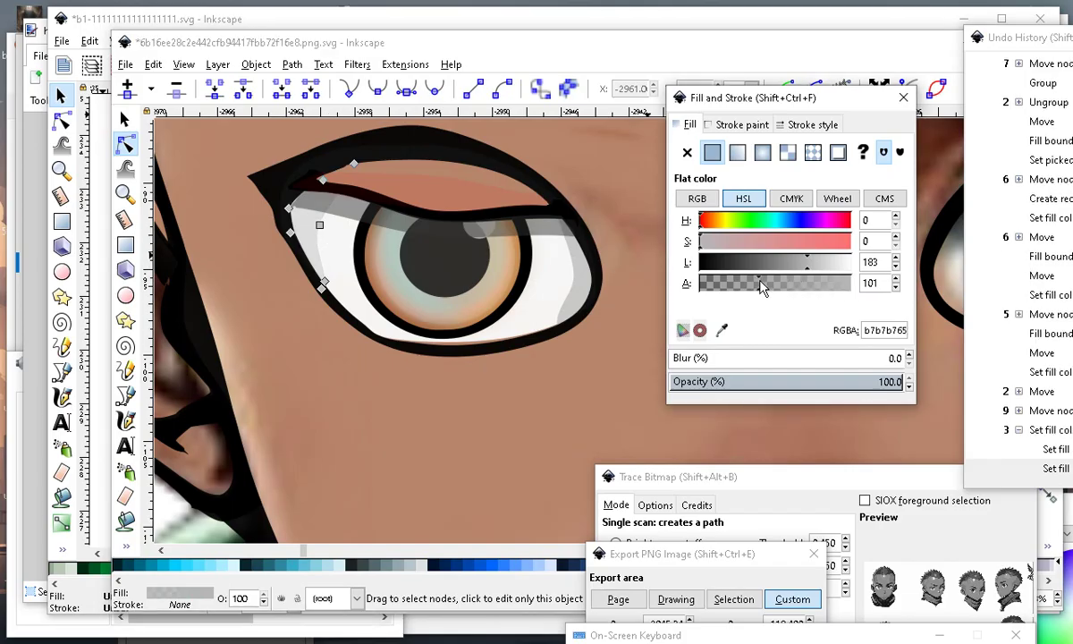
left_click_drag(830, 240, 854, 243)
scroll(468, 222, "down", 3)
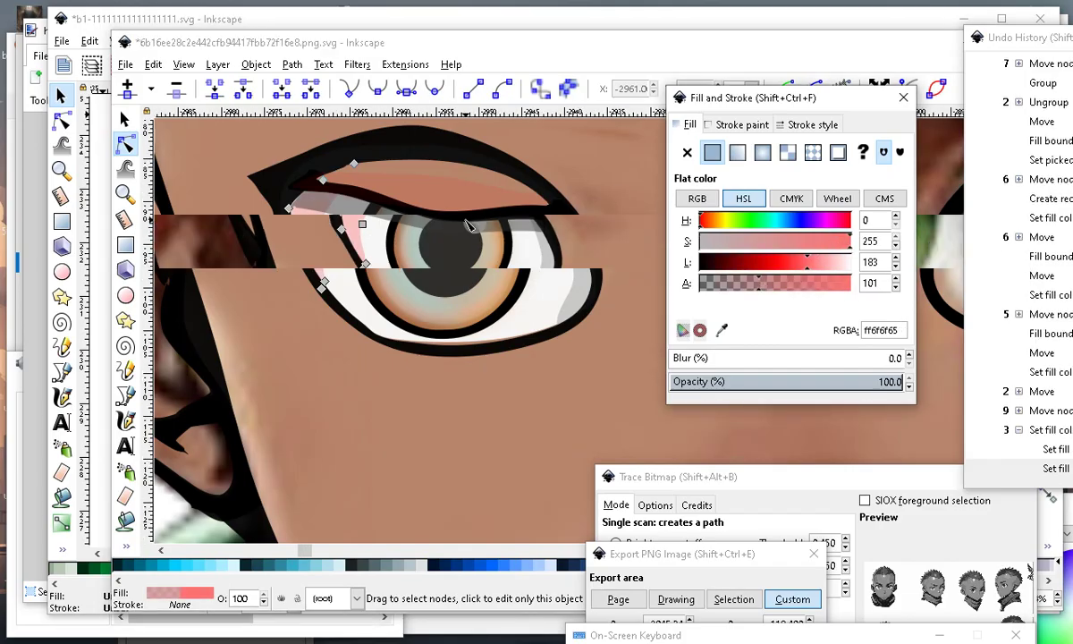
left_click(414, 238)
scroll(416, 243, "up", 3)
scroll(395, 229, "down", 3)
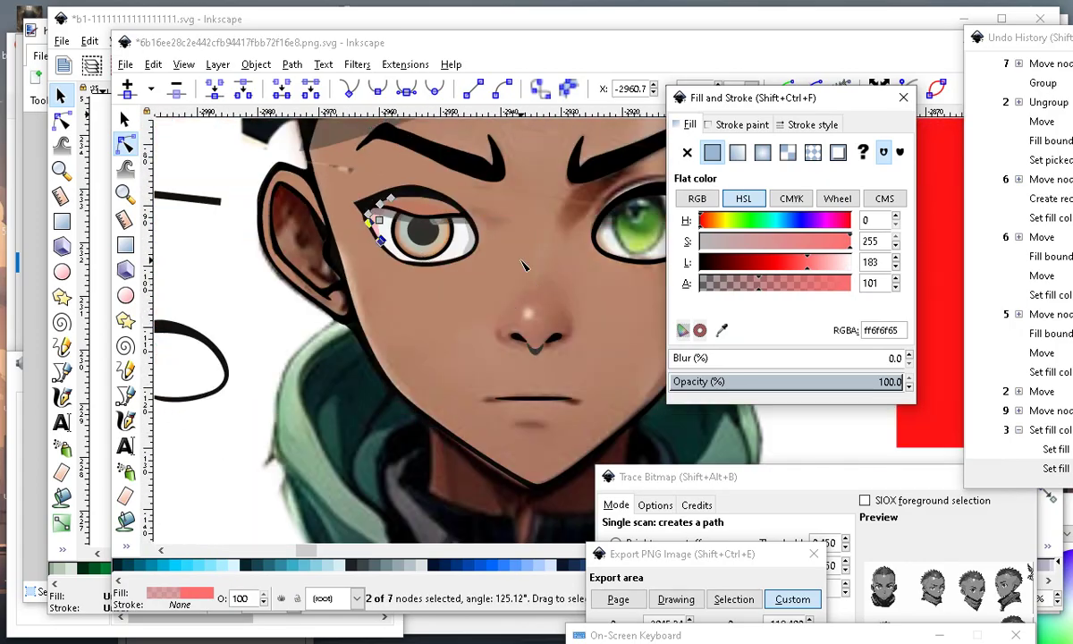
scroll(384, 240, "up", 2)
scroll(438, 355, "up", 3)
scroll(558, 211, "down", 4)
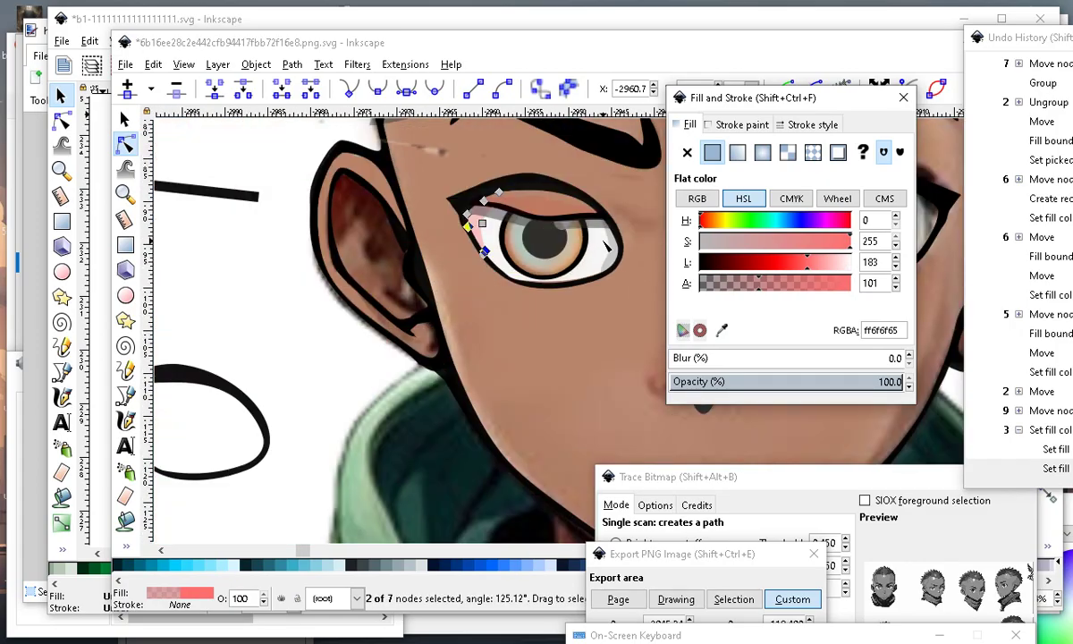
Tint the grey shading at the eye's inner corner pink, with saturation 255 and lightness 196.
left_click(612, 248)
scroll(626, 250, "up", 1)
left_click_drag(809, 241, 901, 232)
left_click_drag(779, 257, 821, 282)
scroll(353, 218, "down", 1)
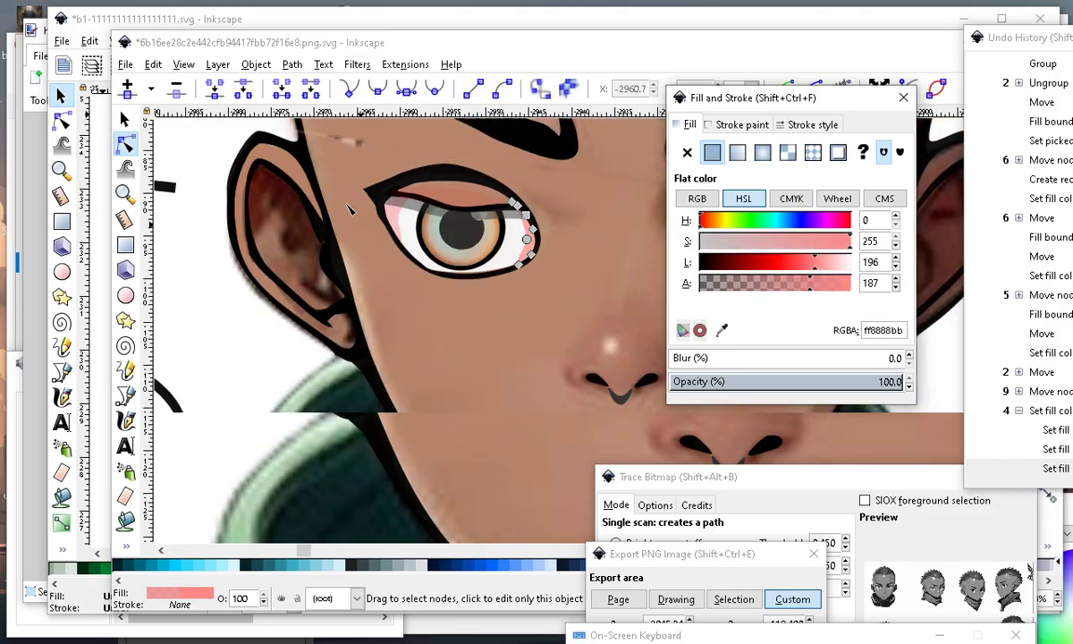
Examine the rebuilt eye close up and against the whole face, comparing it with the original green eye.
scroll(415, 229, "up", 1)
scroll(572, 248, "up", 2)
scroll(555, 327, "down", 5)
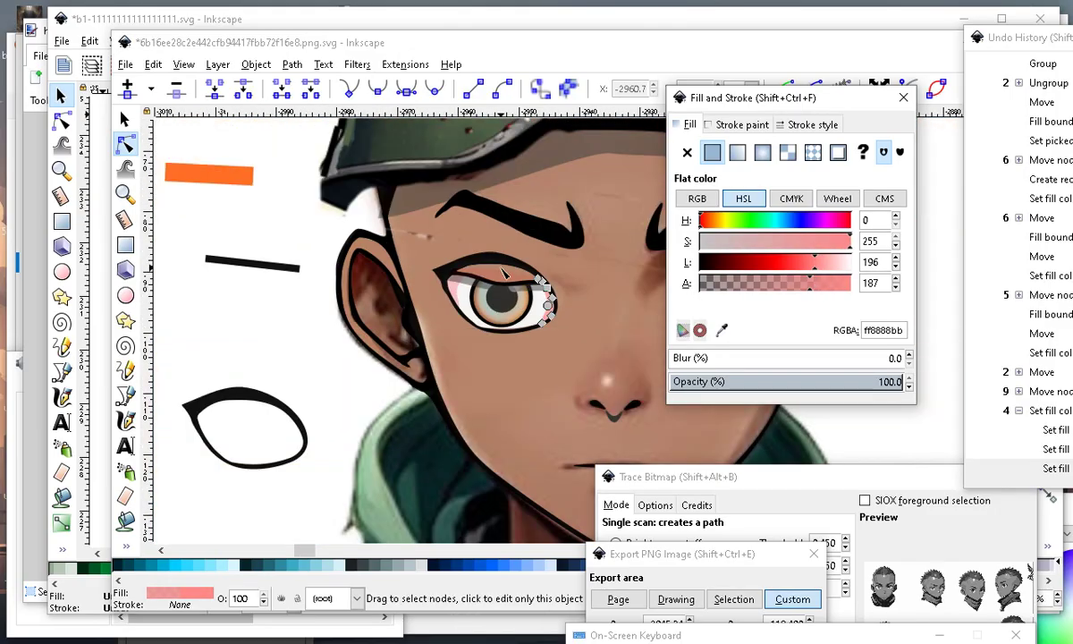
scroll(330, 425, "down", 2)
left_click(277, 402)
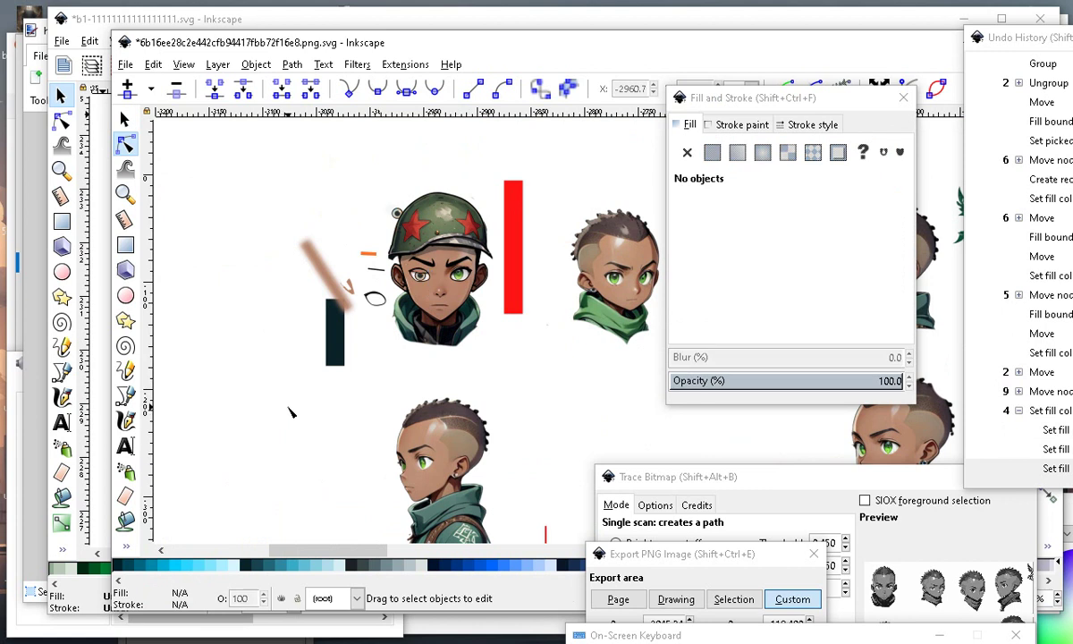
scroll(400, 210, "up", 4)
scroll(331, 266, "up", 1)
scroll(465, 308, "down", 2)
scroll(331, 213, "down", 1)
scroll(392, 227, "up", 4)
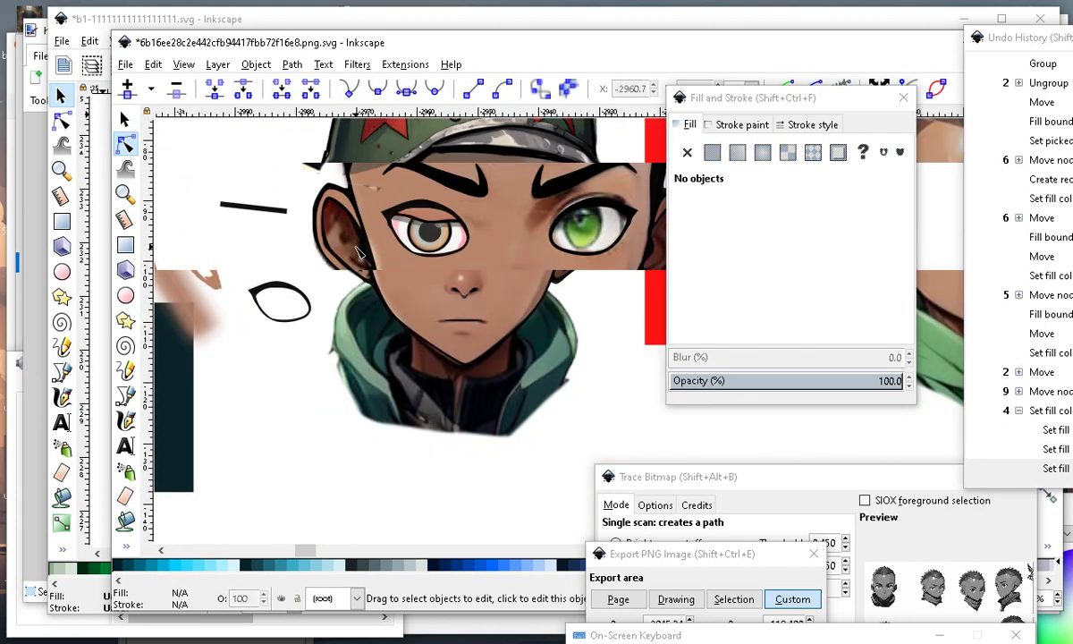
scroll(465, 358, "down", 3)
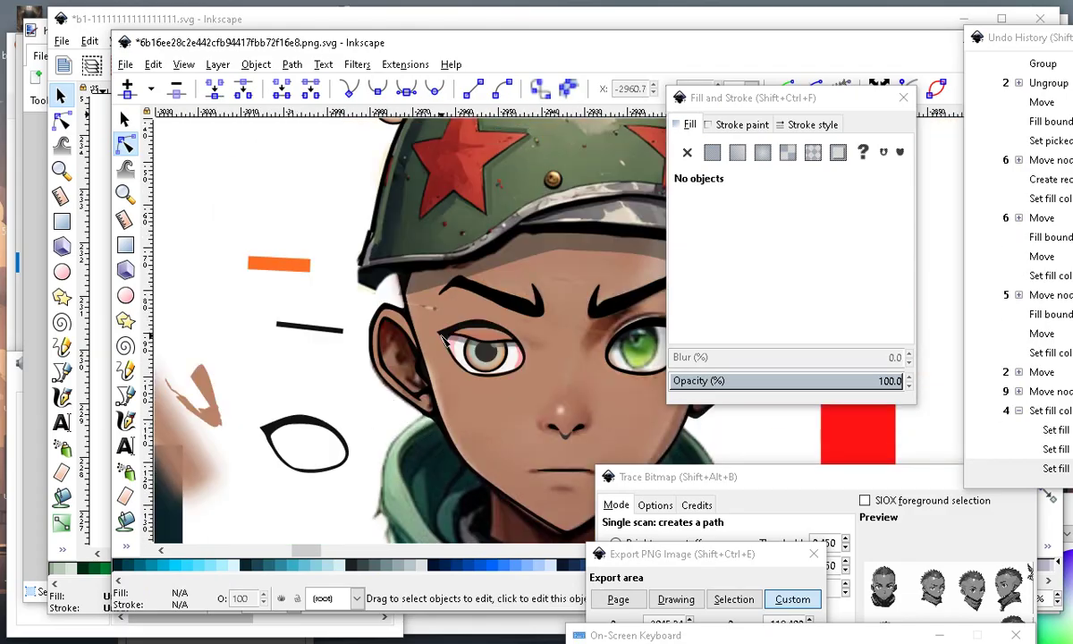
scroll(404, 438, "up", 1)
scroll(650, 329, "down", 3)
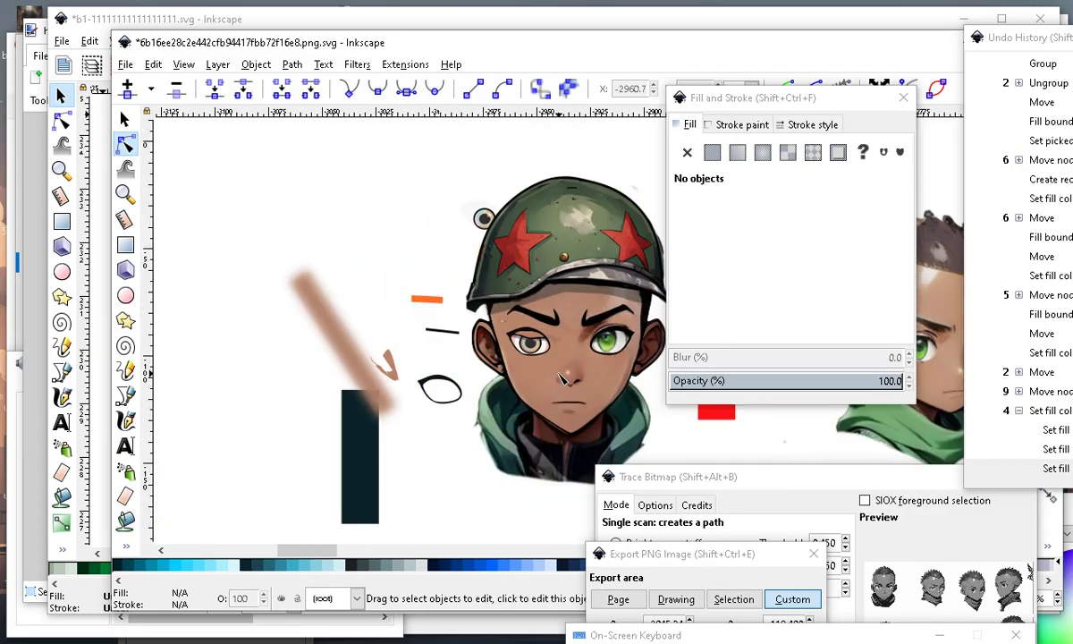
scroll(587, 333, "up", 2)
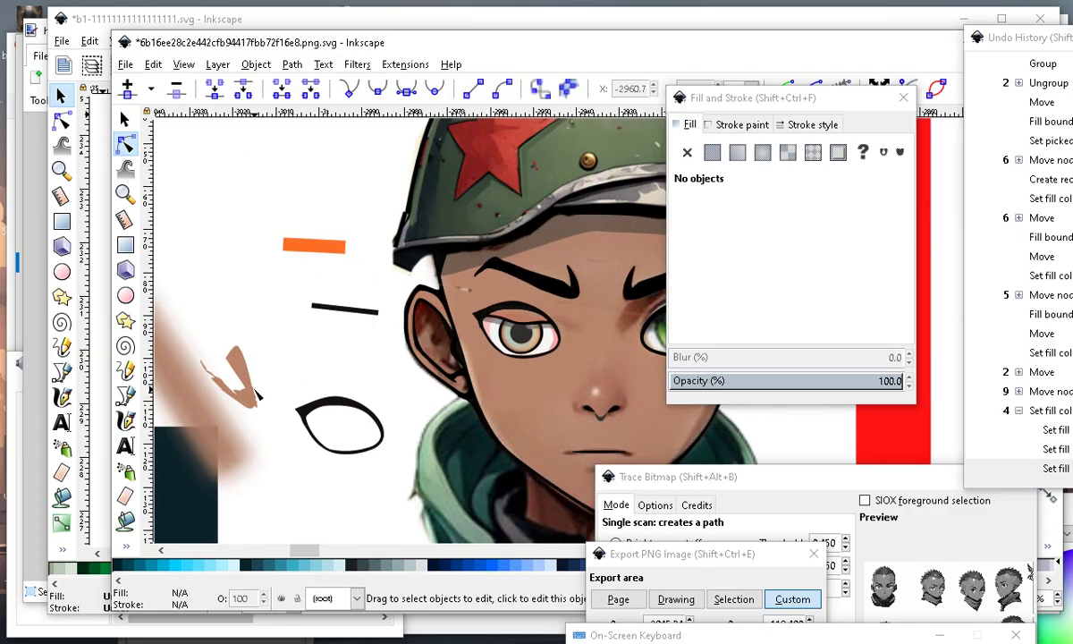
Move the brown V-shaped patch onto the cheek below the eye and fill it with the forehead shadow colour sampled beneath the helmet brim.
double_click(123, 118)
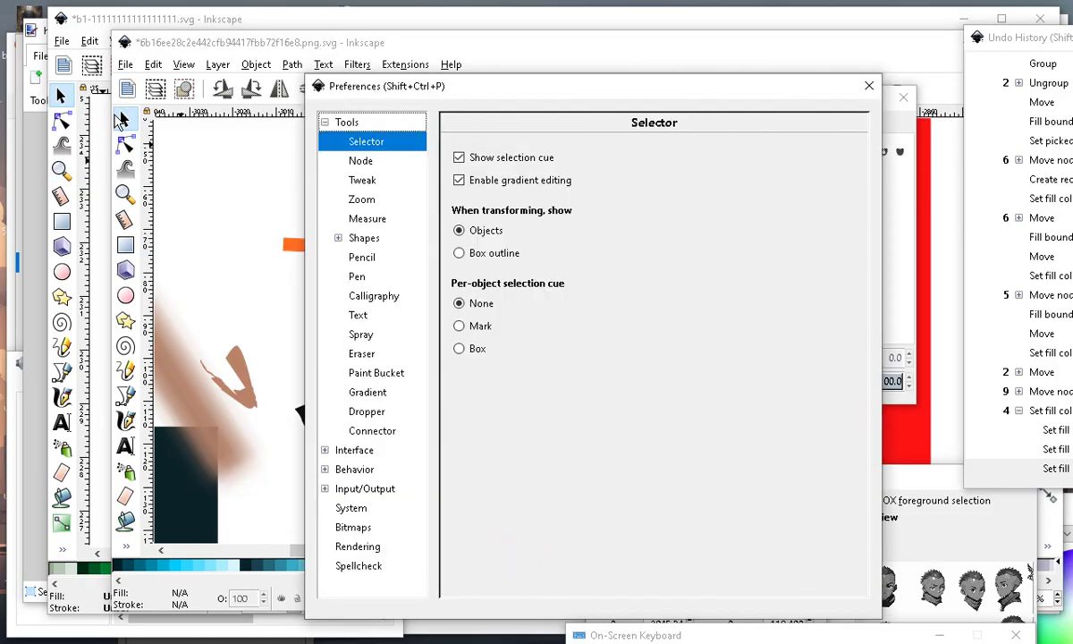
left_click(868, 85)
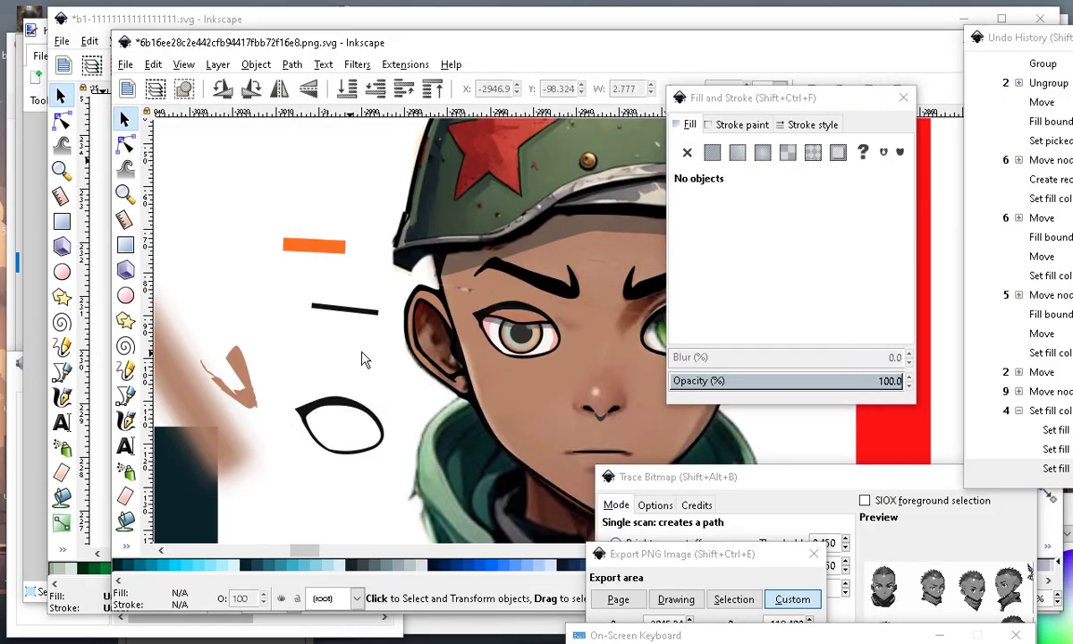
left_click(230, 367)
left_click_drag(241, 373, 585, 322)
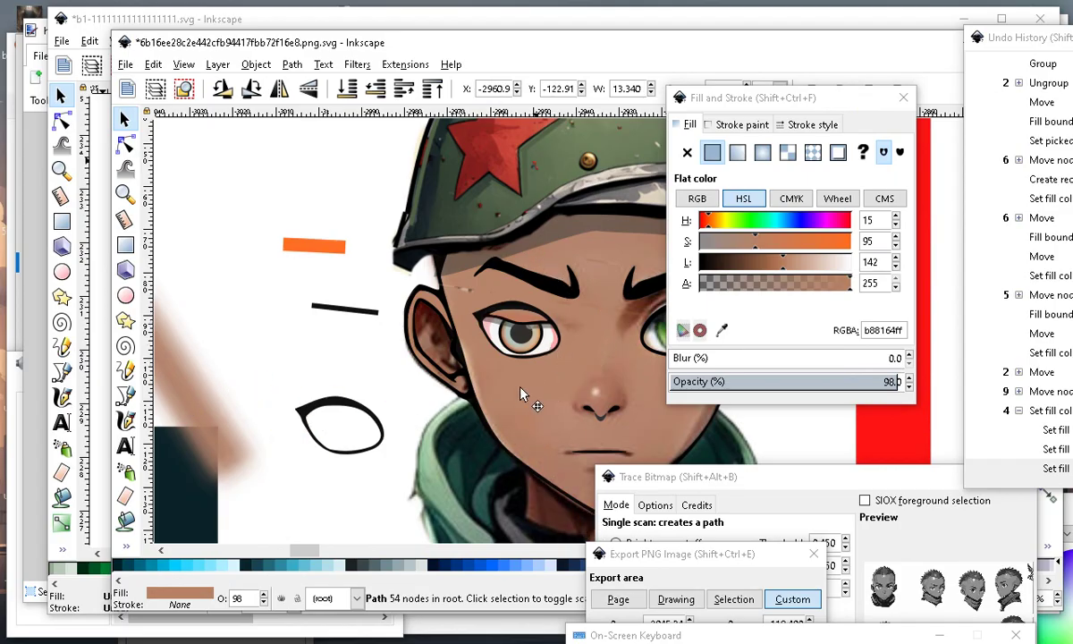
left_click_drag(520, 389, 511, 359)
scroll(533, 327, "up", 1)
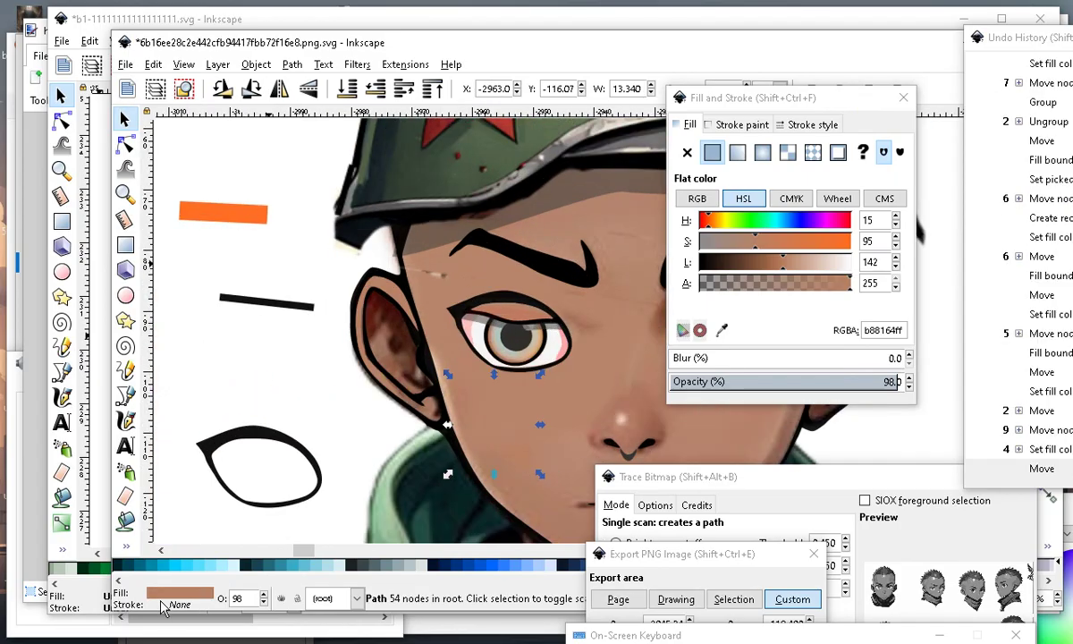
left_click(126, 545)
left_click(175, 543)
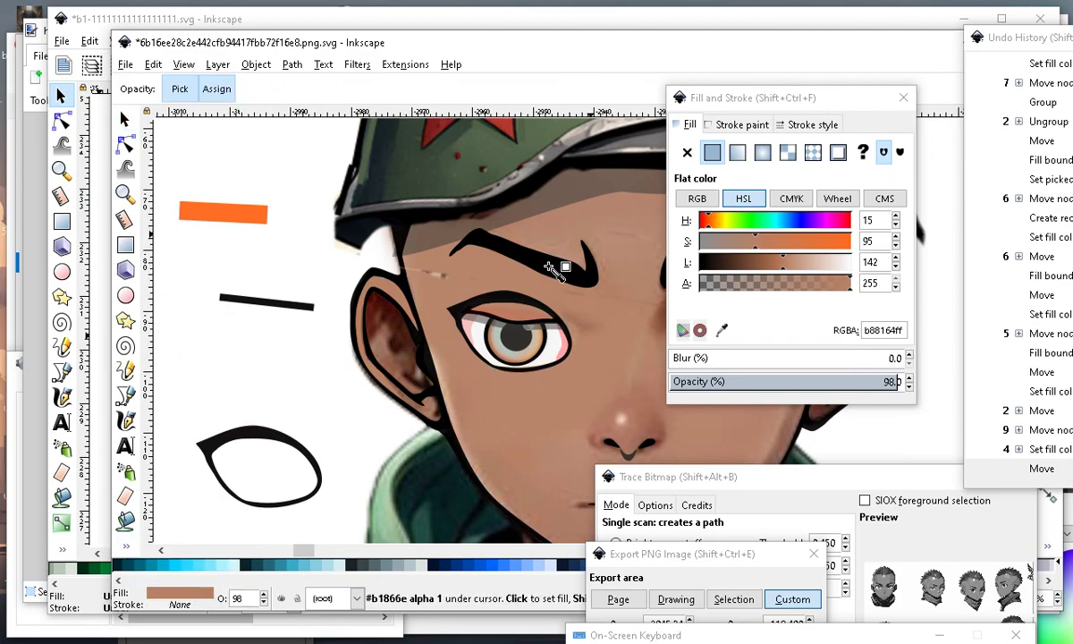
left_click(523, 190)
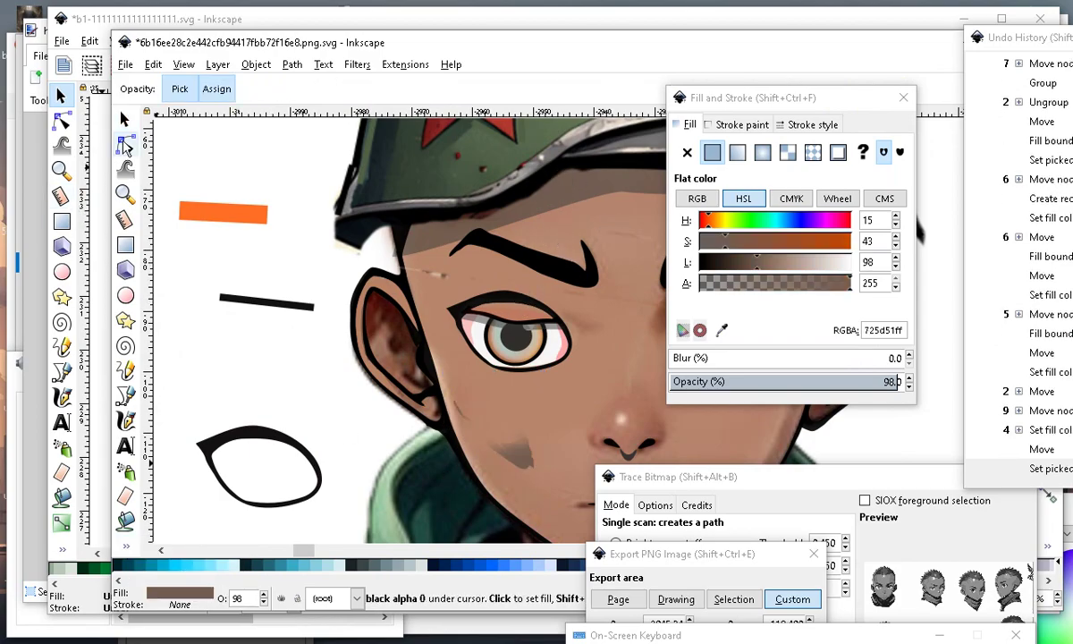
Move the blurred skin-coloured patch from the cheek up over the rebuilt eye and raise it to the top.
left_click(124, 119)
left_click_drag(506, 411, 522, 297)
left_click_drag(514, 351, 513, 346)
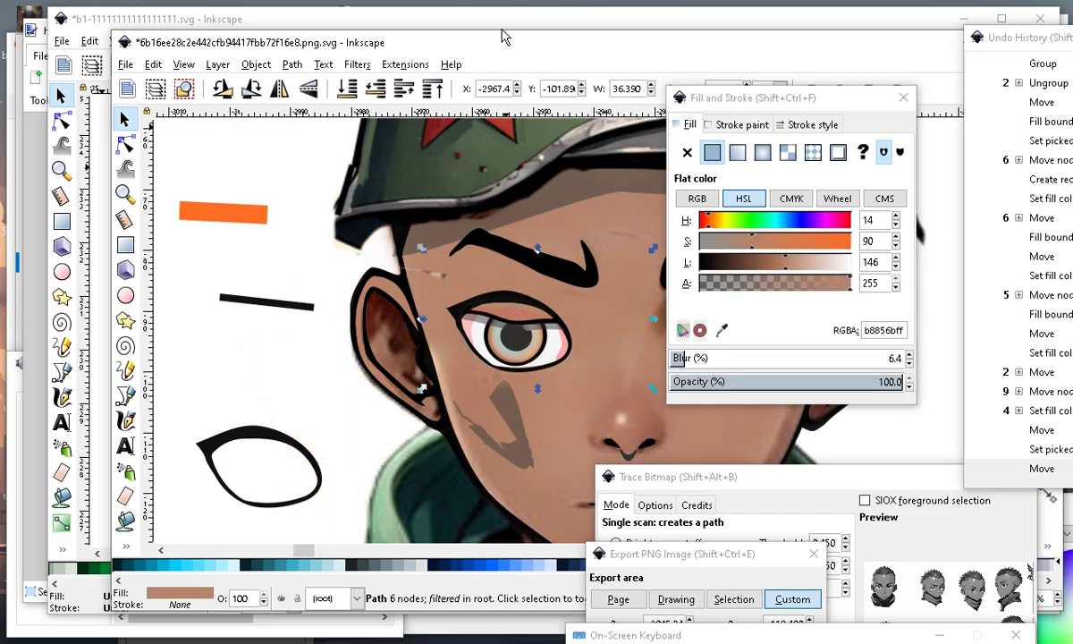
left_click(433, 89)
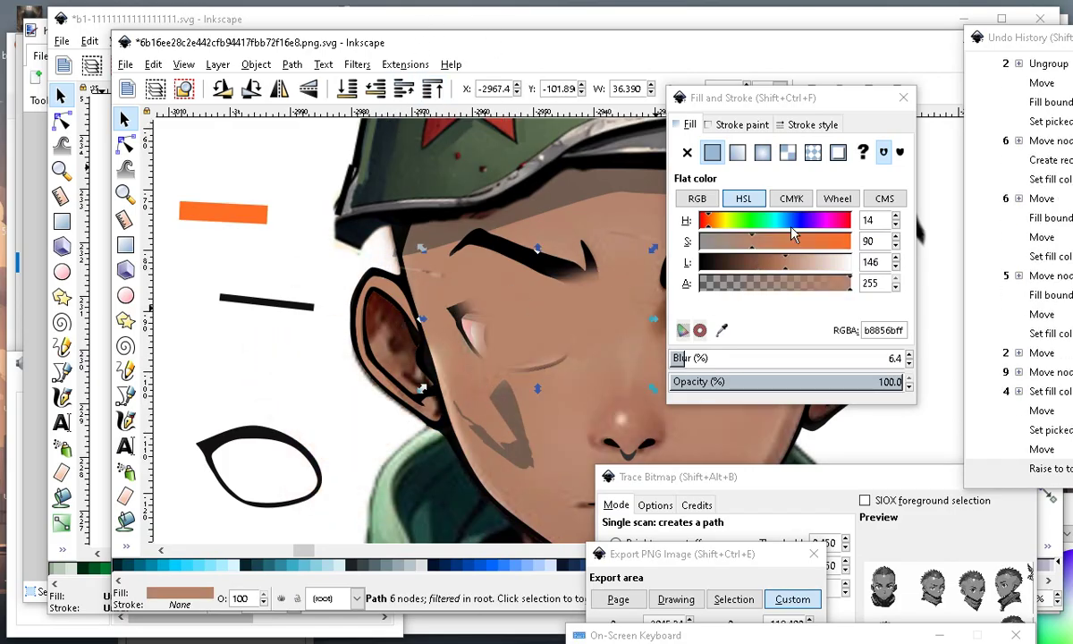
Make the blurred patch over the eye a transparent orange-brown, with saturation 152, lightness 109 and alpha 136.
mouse_move(775, 249)
left_mouse_down()
mouse_move(811, 245)
mouse_move(787, 245)
mouse_move(764, 273)
mouse_move(686, 262)
mouse_move(778, 284)
left_mouse_up()
scroll(418, 310, "down", 2)
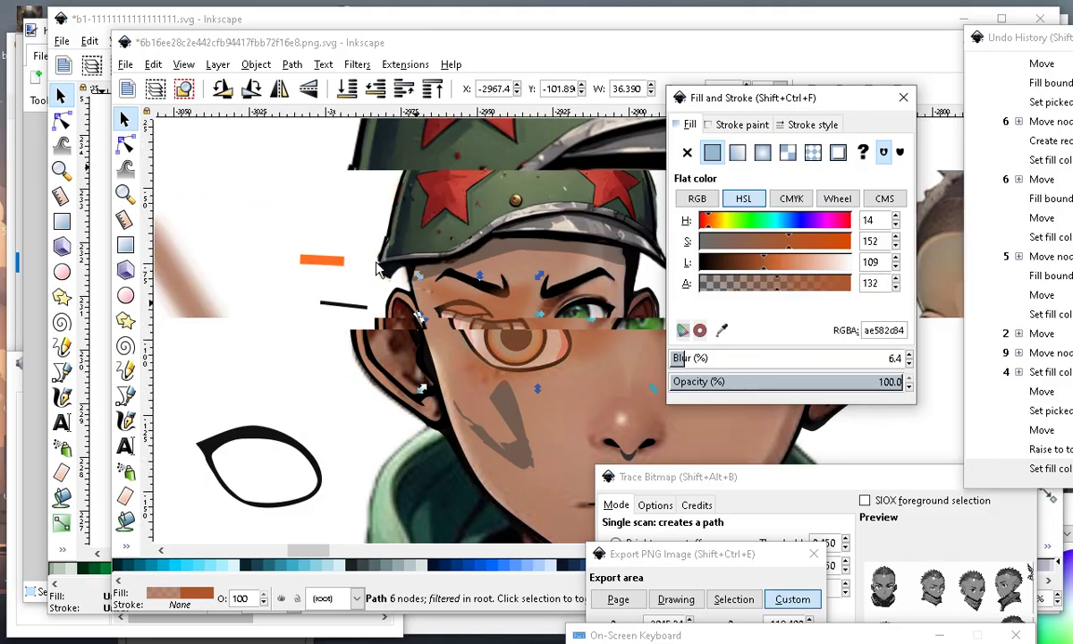
scroll(434, 304, "up", 2)
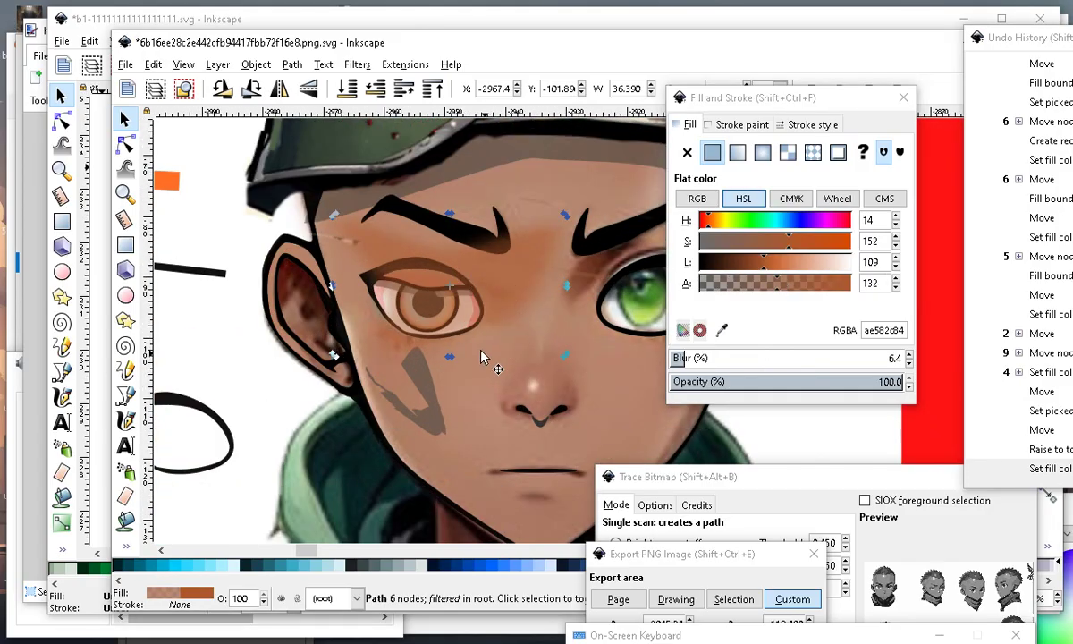
Lower the orange-brown patch five levels in the stacking order, behind the eye outline and eyebrow.
left_click(375, 89)
left_click(376, 89)
left_click(377, 90)
left_click(376, 90)
left_click(376, 90)
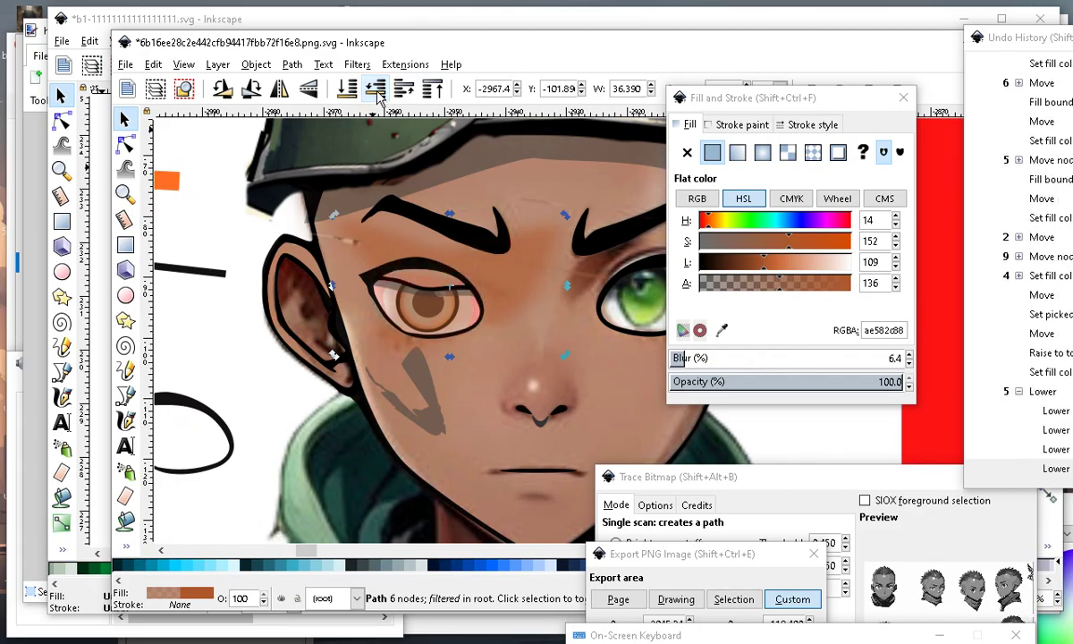
scroll(478, 282, "up", 2)
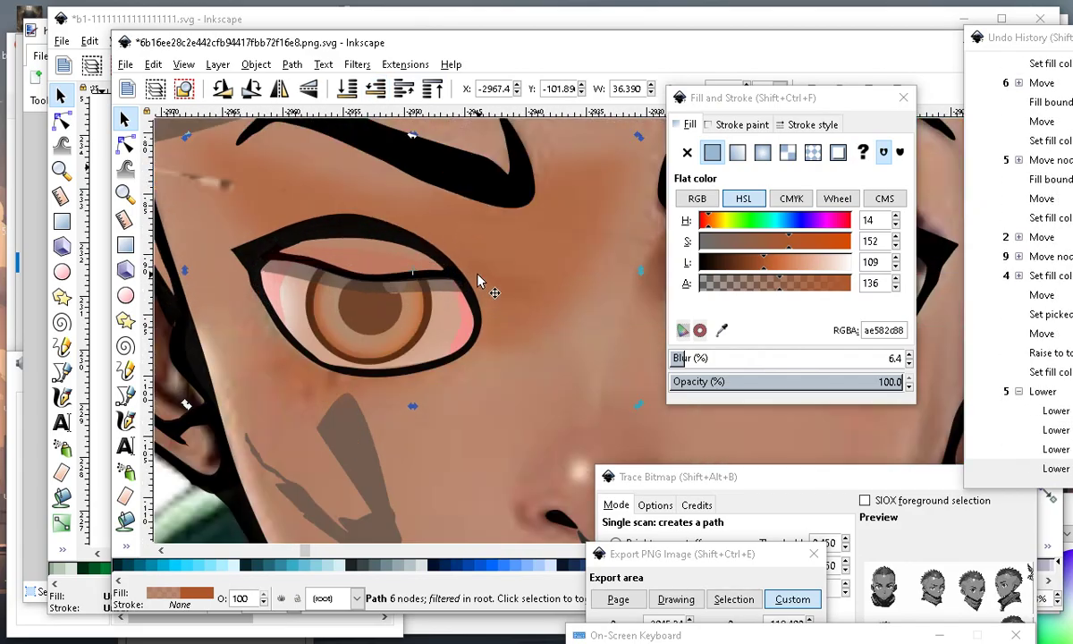
scroll(503, 270, "down", 2)
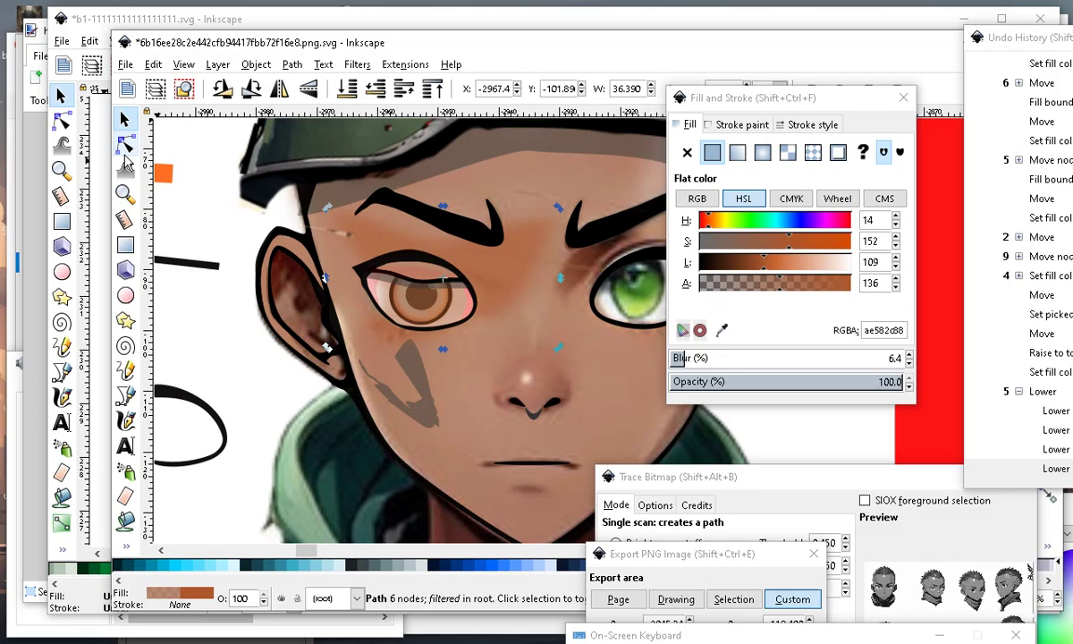
Move the patch's upper middle node up and outwards onto the outer end of the eyebrow.
left_click(125, 144)
scroll(391, 230, "up", 2)
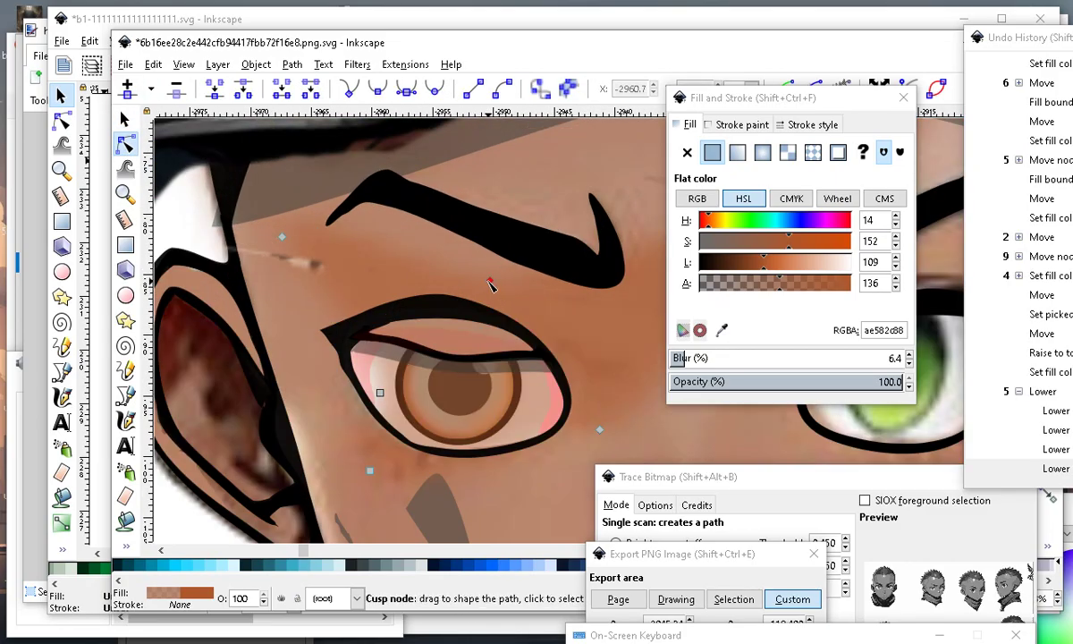
left_click(388, 193)
left_click_drag(388, 193, 387, 192)
scroll(481, 293, "down", 2)
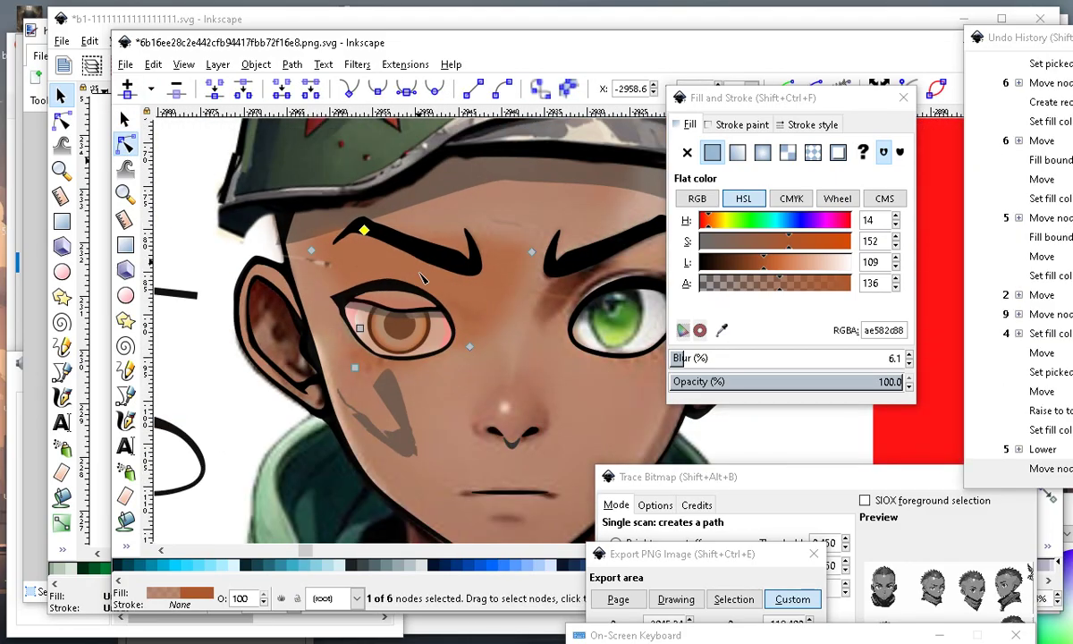
Add a node on the patch's upper edge, pull it down onto the eyebrow, and shift the inner upper corner node inwards.
scroll(561, 296, "up", 2)
double_click(492, 206)
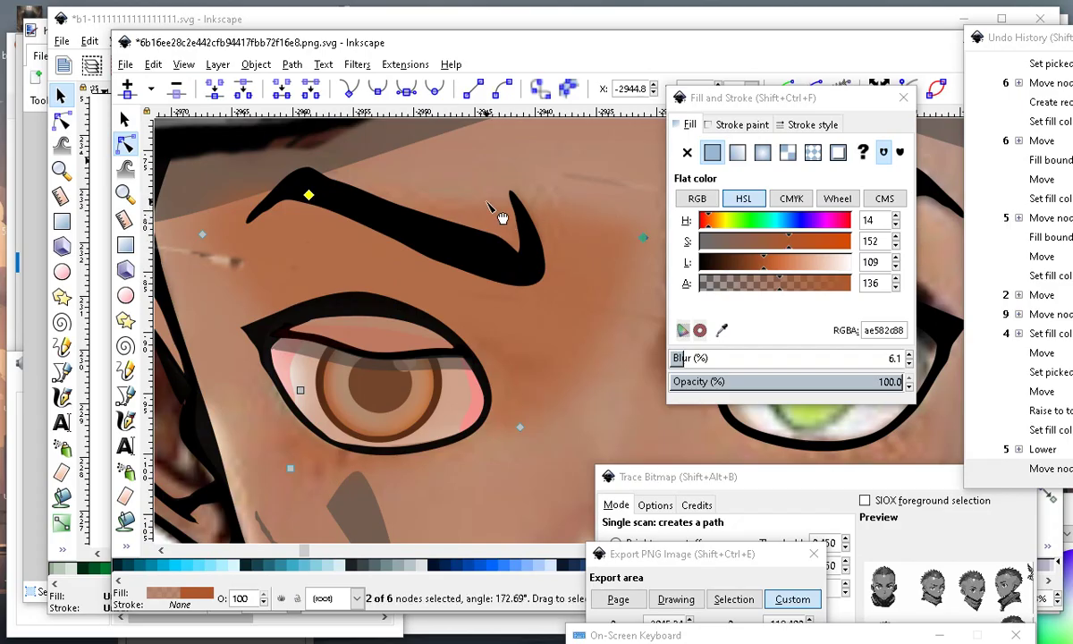
left_click(499, 209)
left_click_drag(488, 205, 479, 249)
scroll(501, 268, "down", 3)
mouse_move(569, 274)
left_mouse_down()
mouse_move(473, 266)
mouse_move(551, 275)
left_mouse_up()
left_click(526, 299)
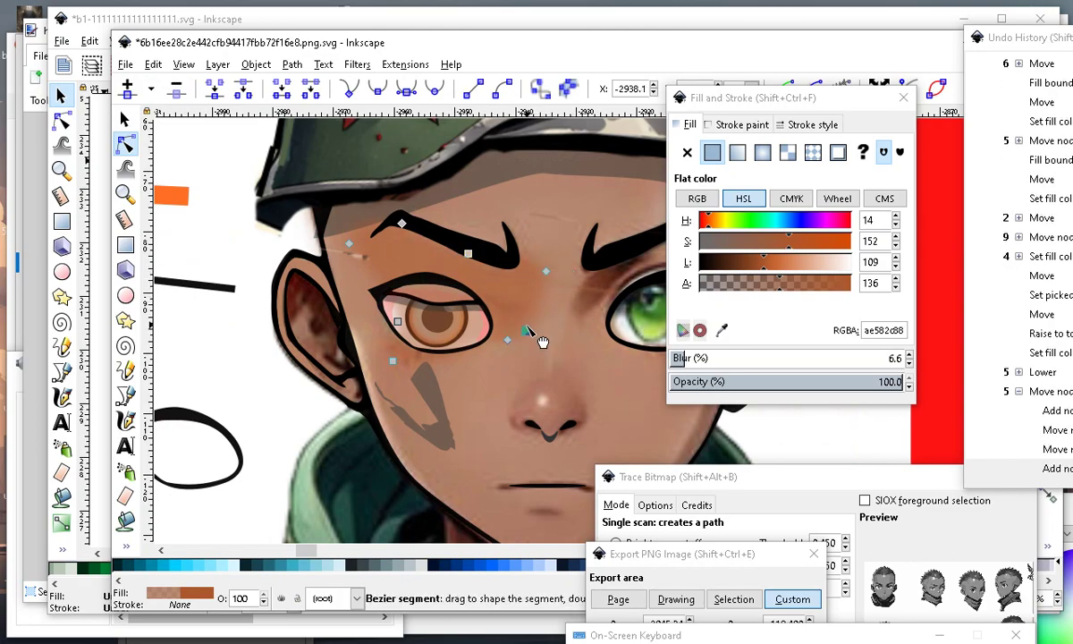
Add a node on the patch's edge beside the nose bridge and adjust it together with the inner upper corner node.
double_click(527, 331)
scroll(526, 332, "up", 2)
scroll(518, 333, "down", 1)
left_click_drag(507, 334, 517, 347)
left_click_drag(521, 247, 515, 247)
scroll(514, 369, "down", 3)
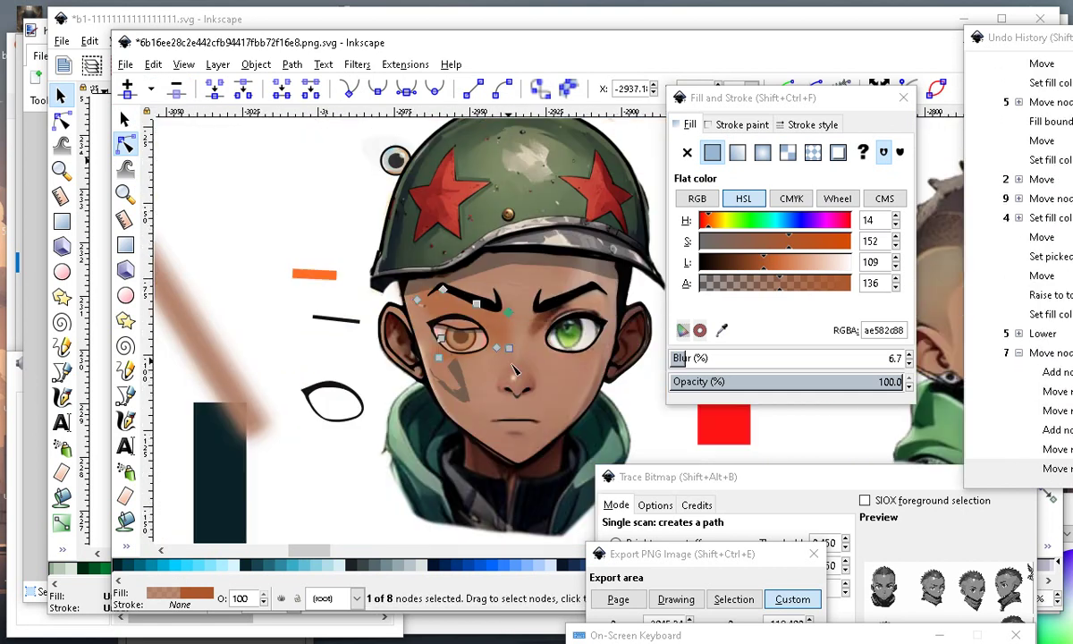
Extend the patch's lower inner edge down towards the nose and move its two outer nodes out to the face's edge.
left_click(325, 462)
scroll(509, 393, "up", 3)
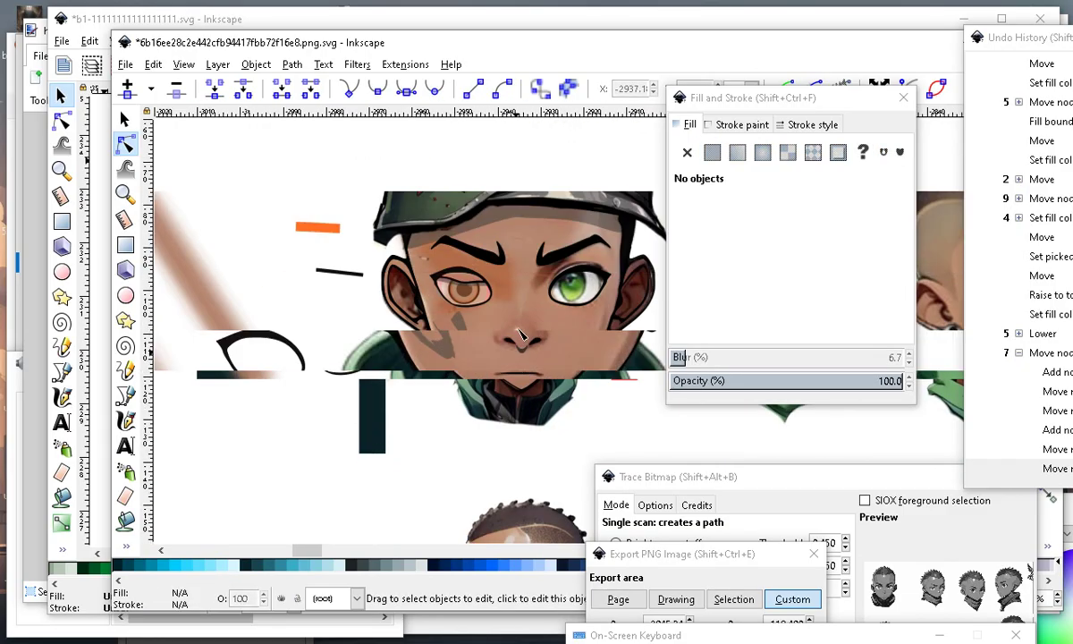
scroll(527, 295, "down", 2)
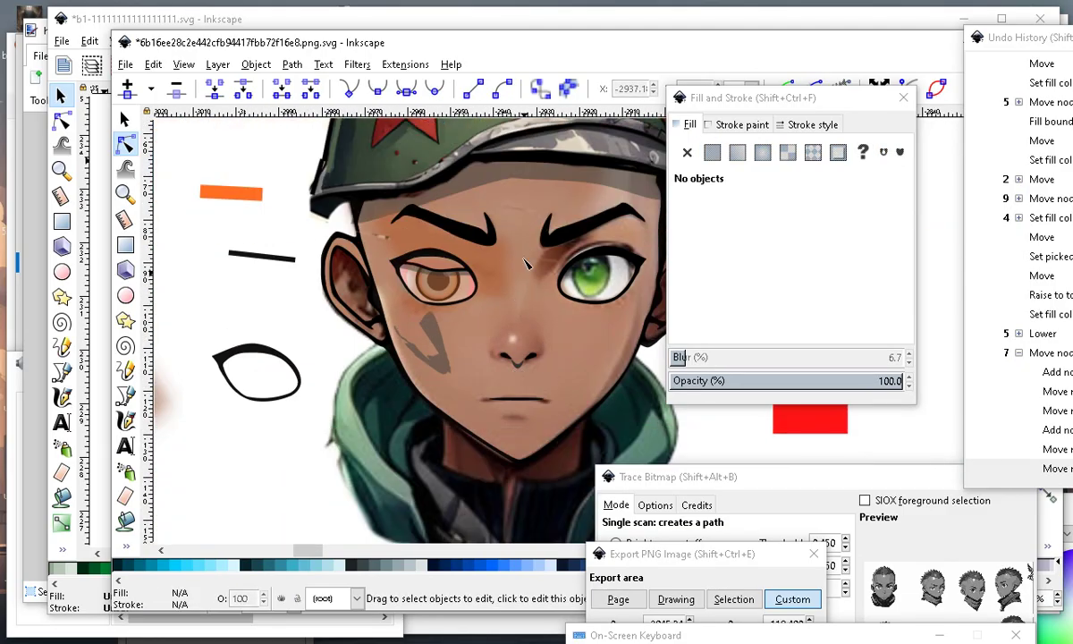
scroll(523, 286, "up", 1)
left_click(477, 288)
scroll(478, 289, "up", 1)
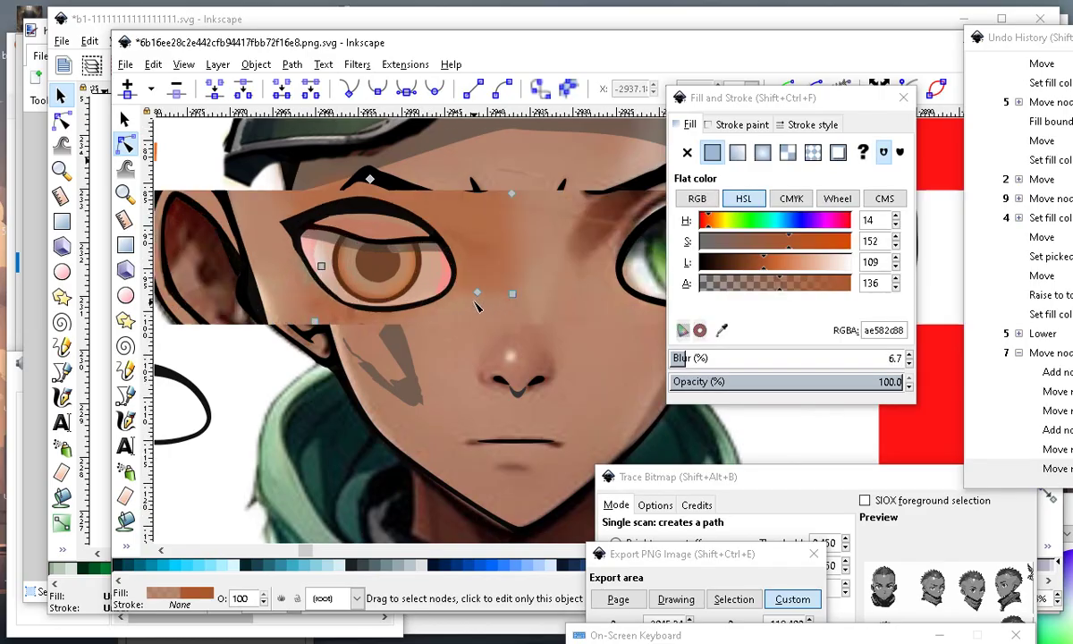
mouse_move(449, 369)
left_mouse_down()
mouse_move(479, 306)
mouse_move(474, 339)
mouse_move(478, 300)
mouse_move(469, 343)
mouse_move(503, 328)
mouse_move(497, 320)
left_mouse_up()
left_click(476, 291)
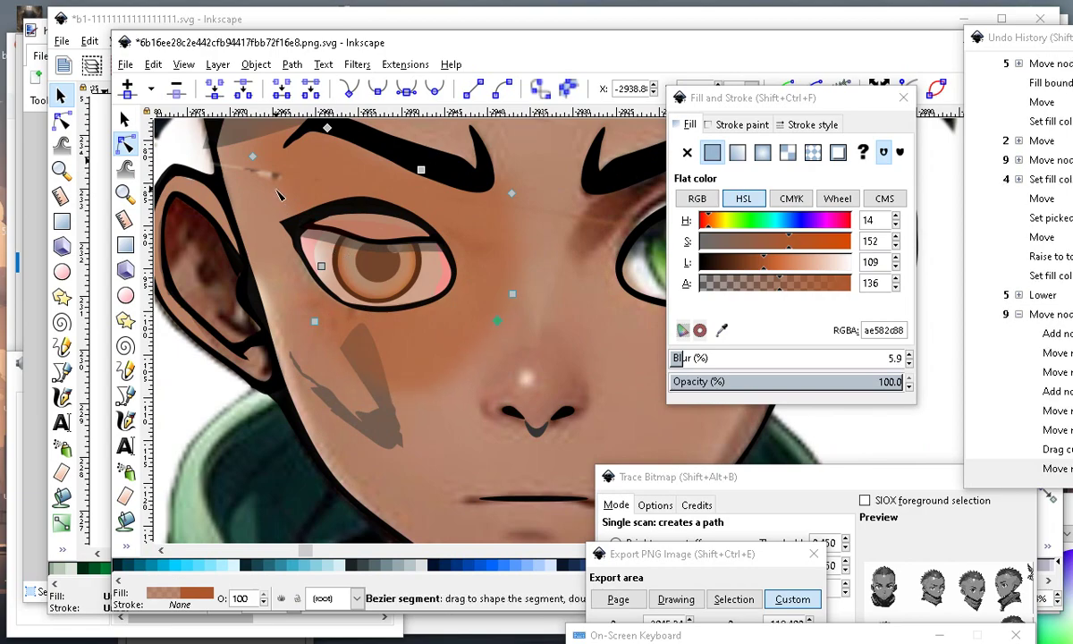
left_click_drag(255, 158, 237, 173)
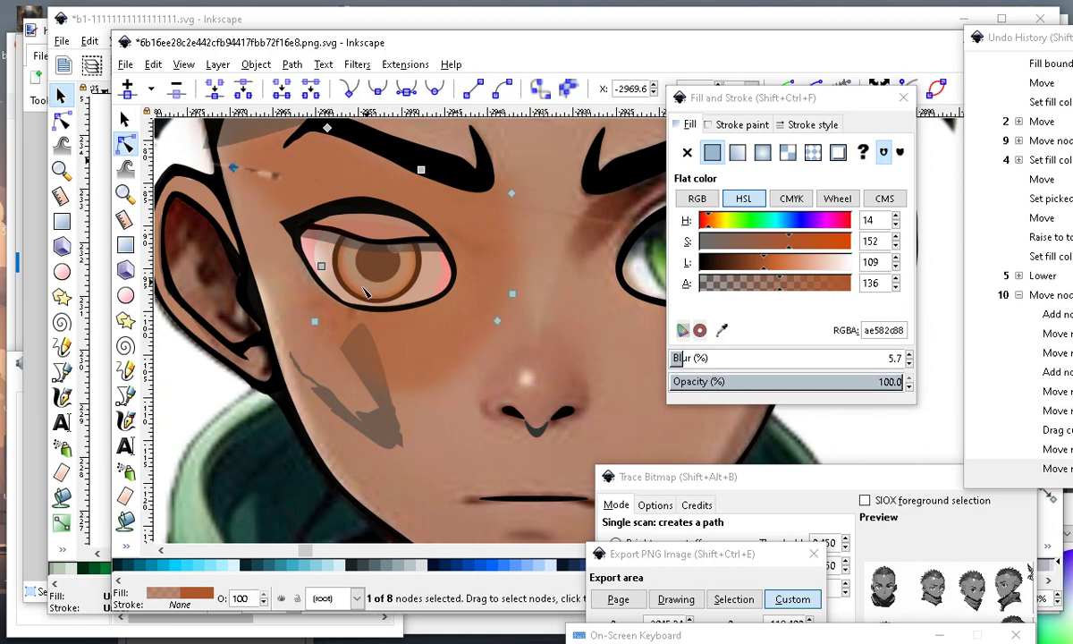
left_click_drag(314, 321, 258, 326)
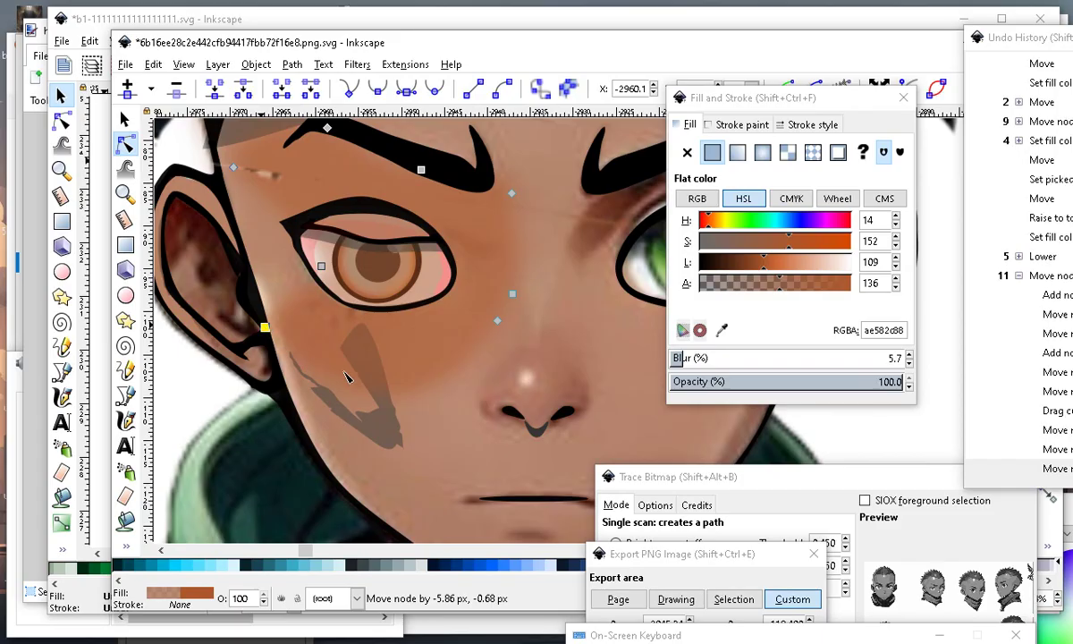
Soften the orange-brown patch around the eye by setting its lightness to 106 and alpha to 75.
scroll(335, 344, "down", 2)
mouse_move(762, 274)
left_mouse_down()
mouse_move(772, 270)
mouse_move(756, 296)
mouse_move(747, 288)
left_mouse_up()
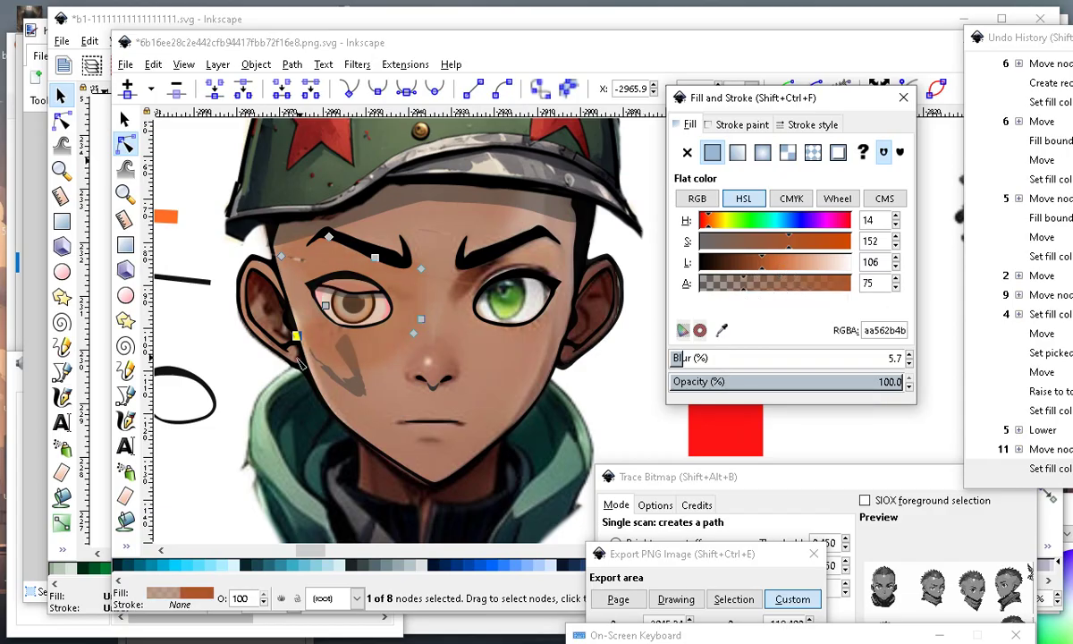
left_click(333, 359)
Move the grey-brown V-shaped patch off the cheek to the blank area beside the head.
left_click(124, 119)
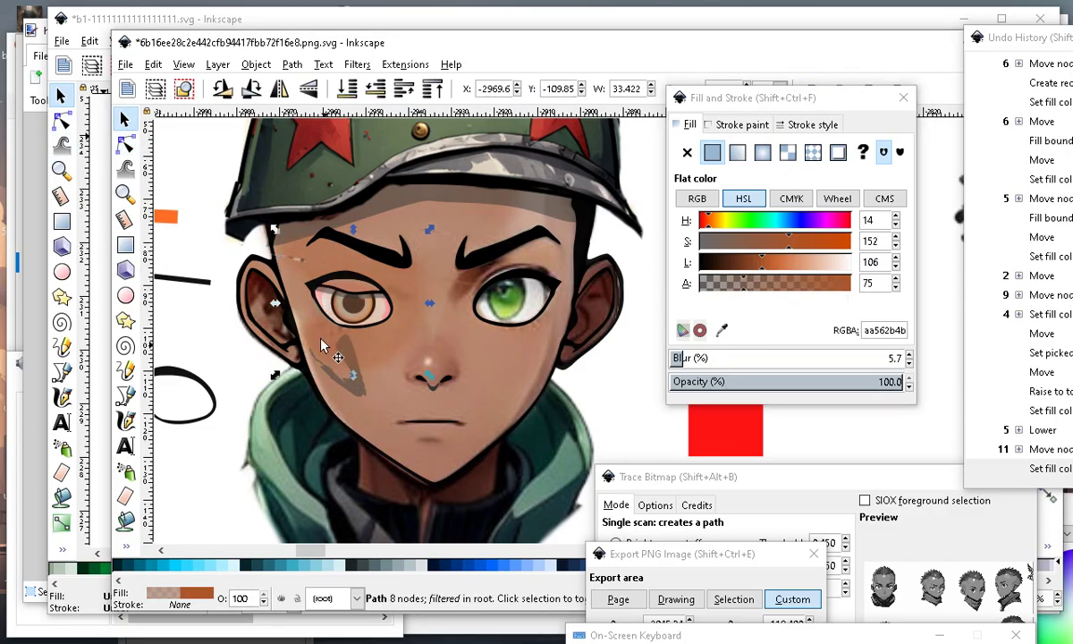
left_click(358, 388)
left_click_drag(362, 396, 202, 447)
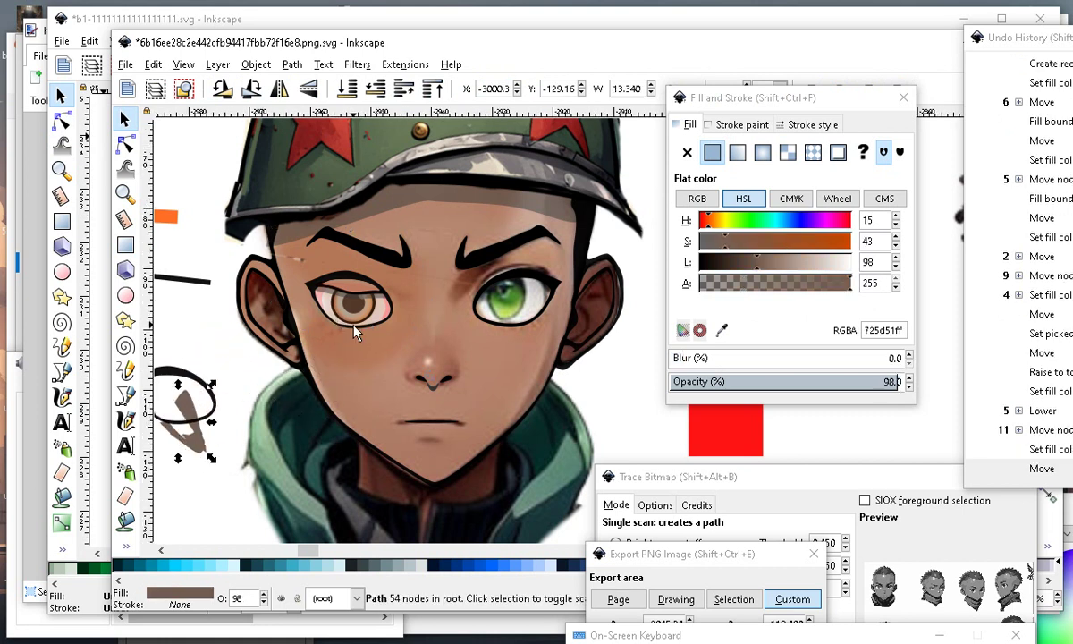
Lower the blurred orange-brown skin patch three levels in the stacking order.
scroll(331, 304, "up", 1)
left_click(397, 386)
scroll(441, 384, "up", 2)
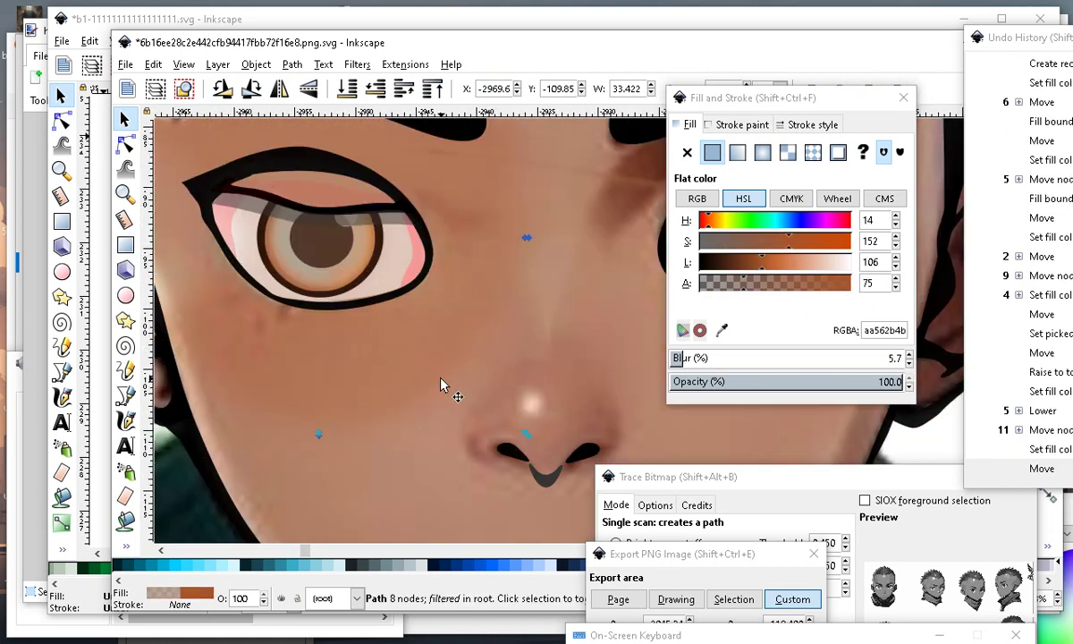
left_click(375, 86)
left_click(376, 87)
left_click(375, 86)
scroll(397, 278, "down", 3)
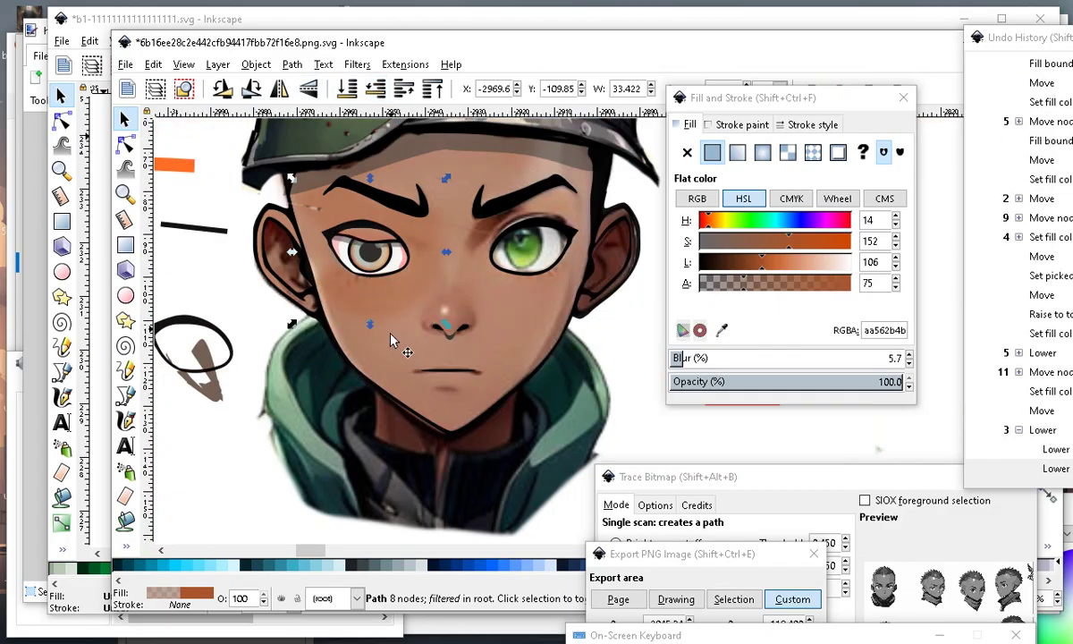
Add two nodes on the orange-brown patch's lower edge and pull them down onto the jaw line.
scroll(393, 281, "up", 2)
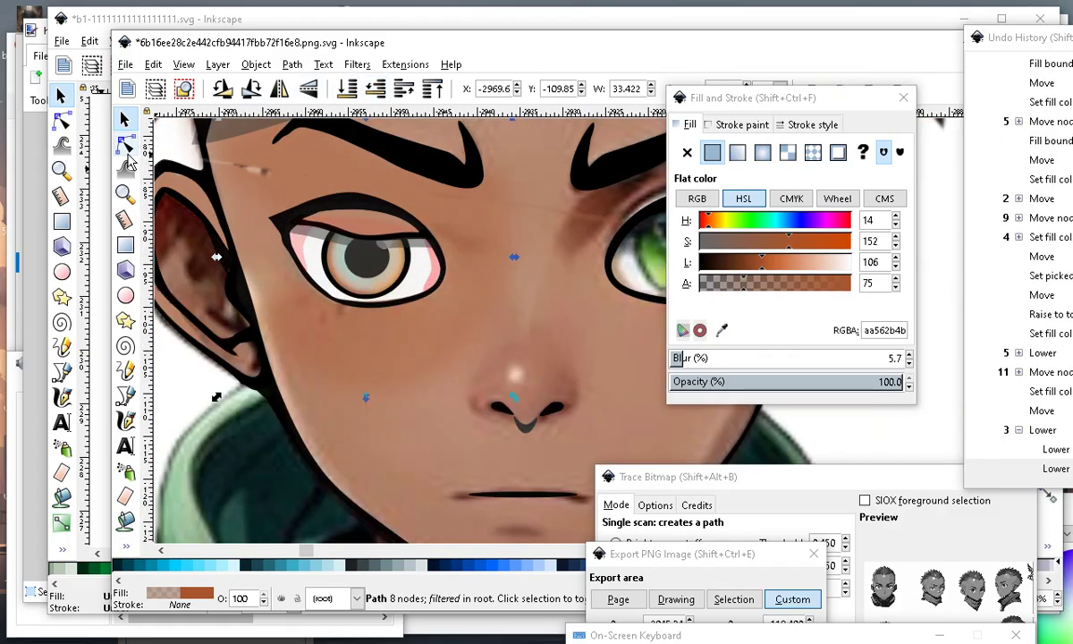
left_click(125, 146)
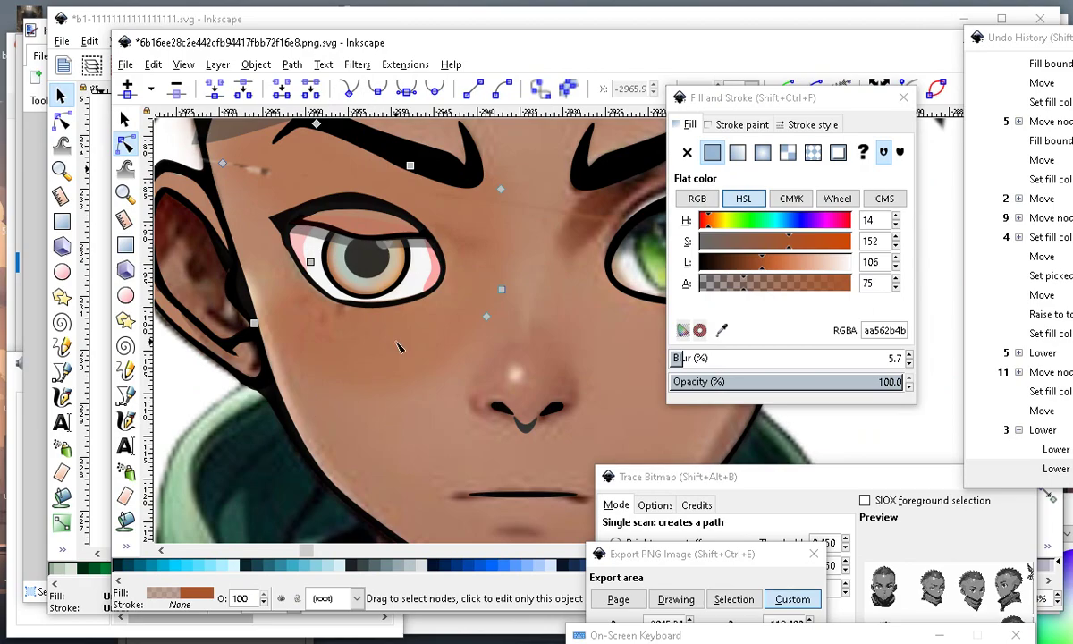
double_click(411, 394)
left_click_drag(407, 391, 358, 488)
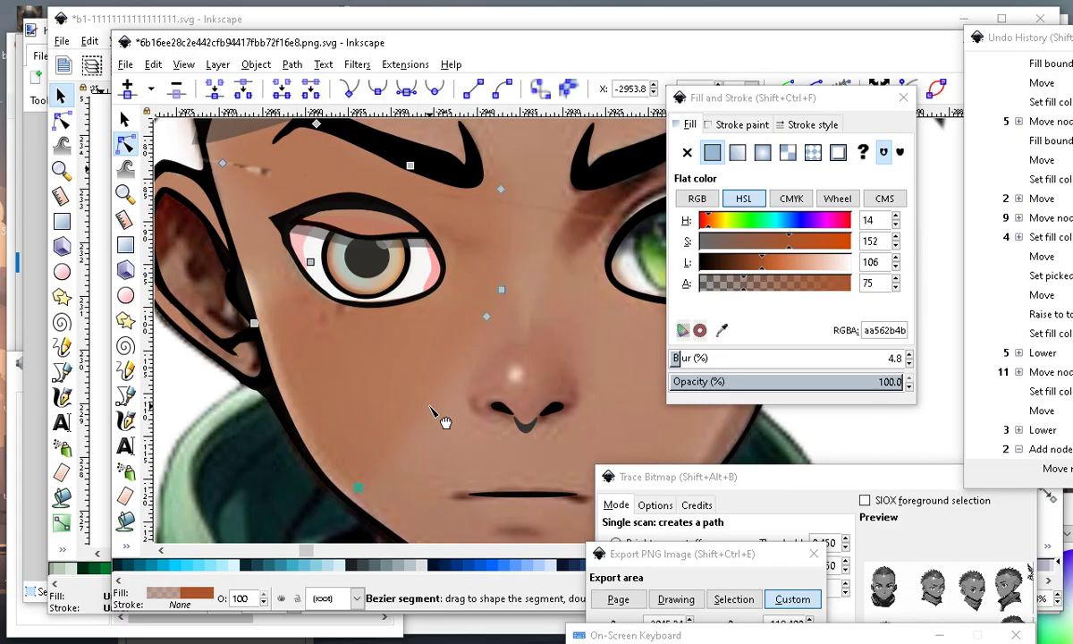
double_click(427, 412)
left_click_drag(427, 412, 388, 522)
left_click_drag(407, 481, 409, 480)
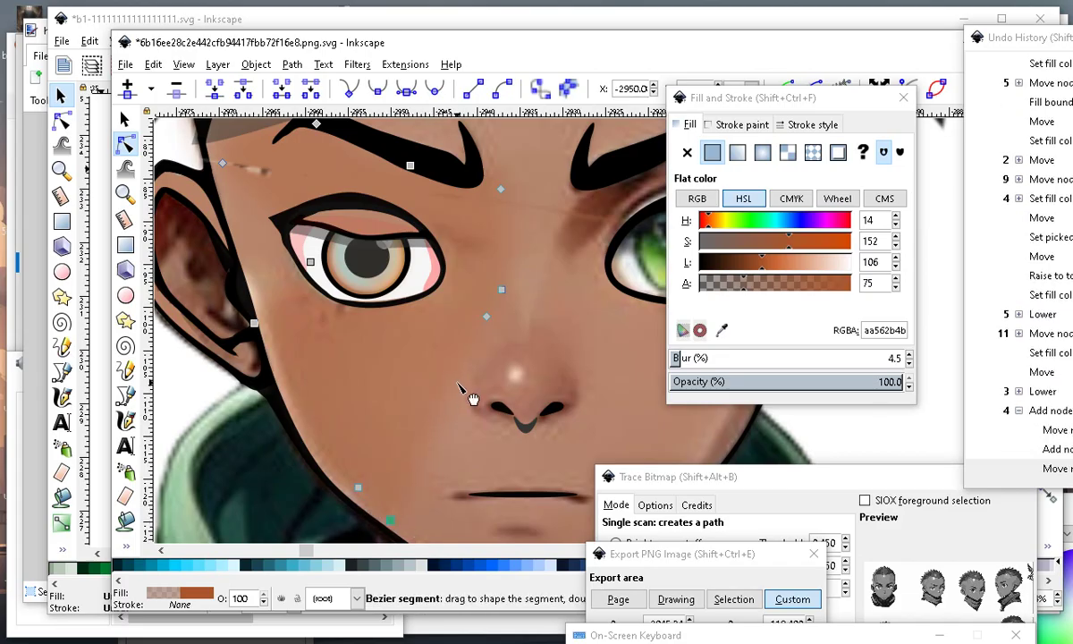
Add a node on the patch's edge beside the nostril, pull it down below the mouth corner, and deselect the patch.
double_click(464, 397)
left_click_drag(464, 398, 468, 399)
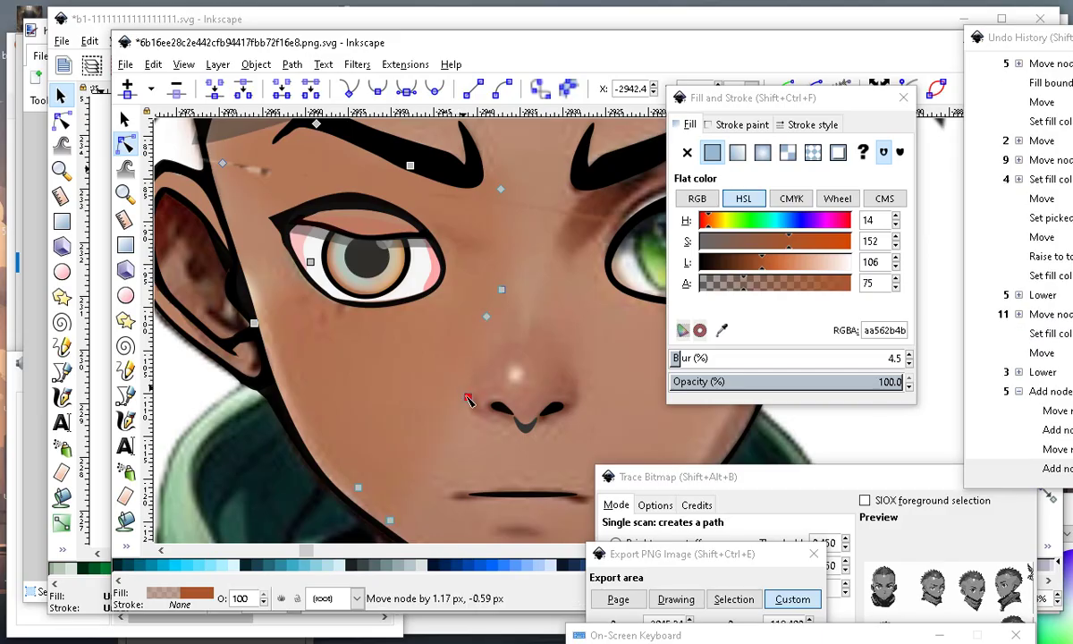
left_click_drag(445, 502, 451, 518)
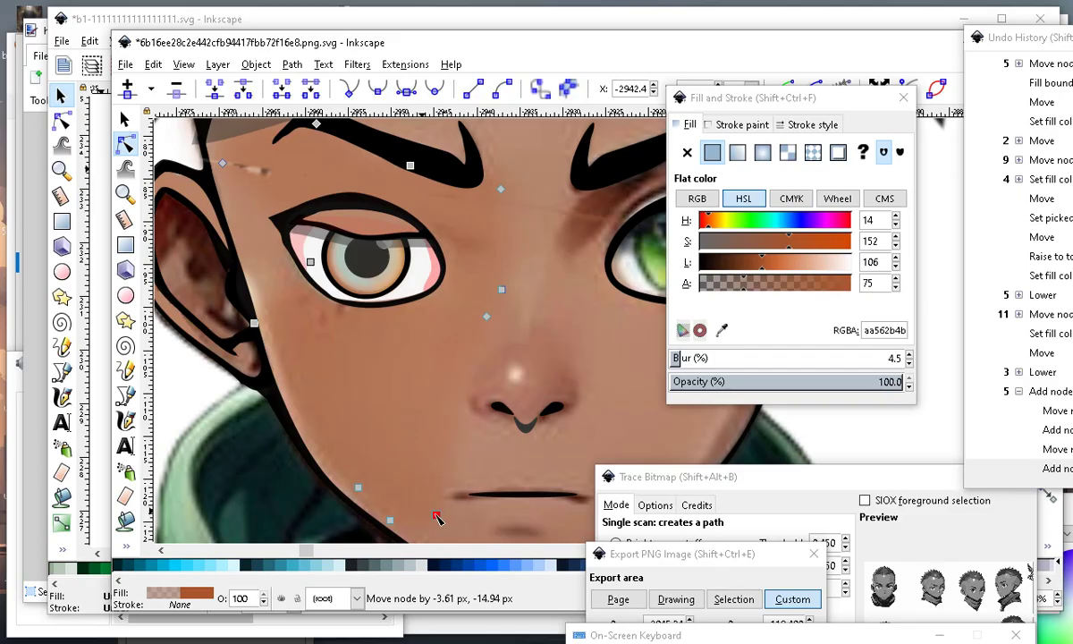
left_click_drag(443, 523, 443, 522)
scroll(371, 414, "down", 2)
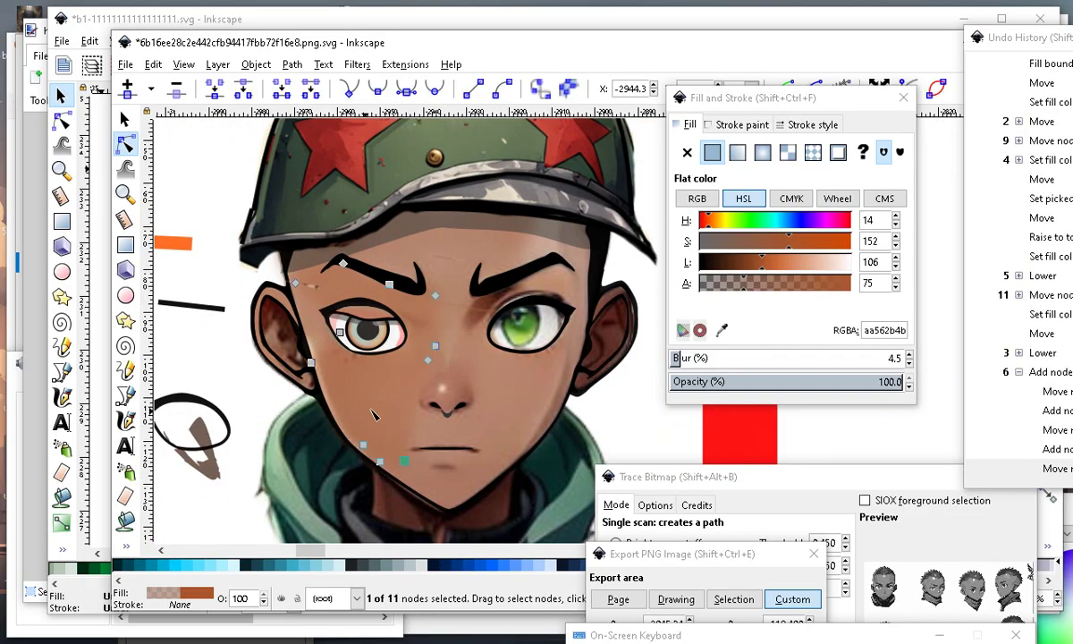
left_click(669, 430)
left_click(670, 429)
Move the orange-brown patch's upper node from the left eyebrow up to the helmet shadow's edge on the forehead.
scroll(418, 231, "up", 3)
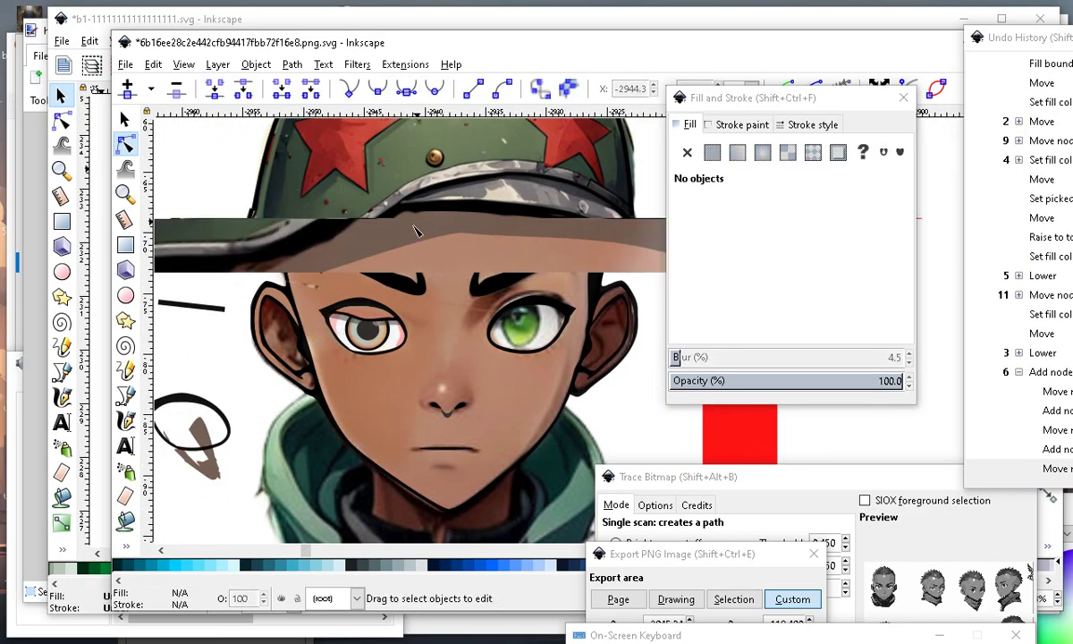
scroll(407, 279, "down", 3)
scroll(385, 281, "up", 1)
left_click(357, 282)
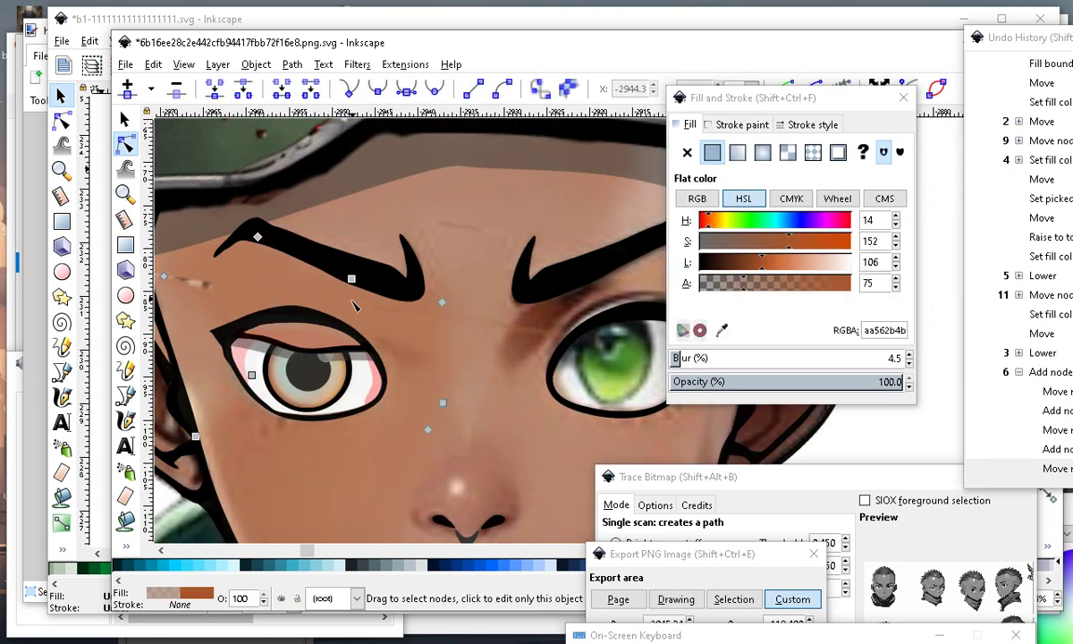
scroll(357, 282, "down", 1)
scroll(358, 282, "up", 2)
left_click_drag(366, 288, 400, 219)
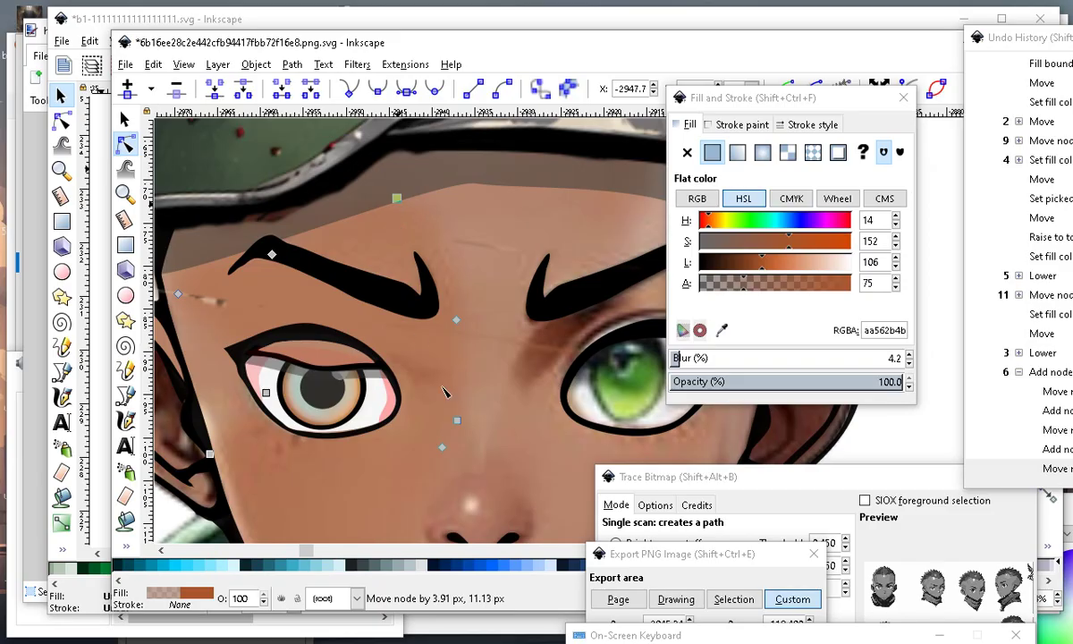
scroll(444, 392, "down", 3)
scroll(589, 309, "up", 2)
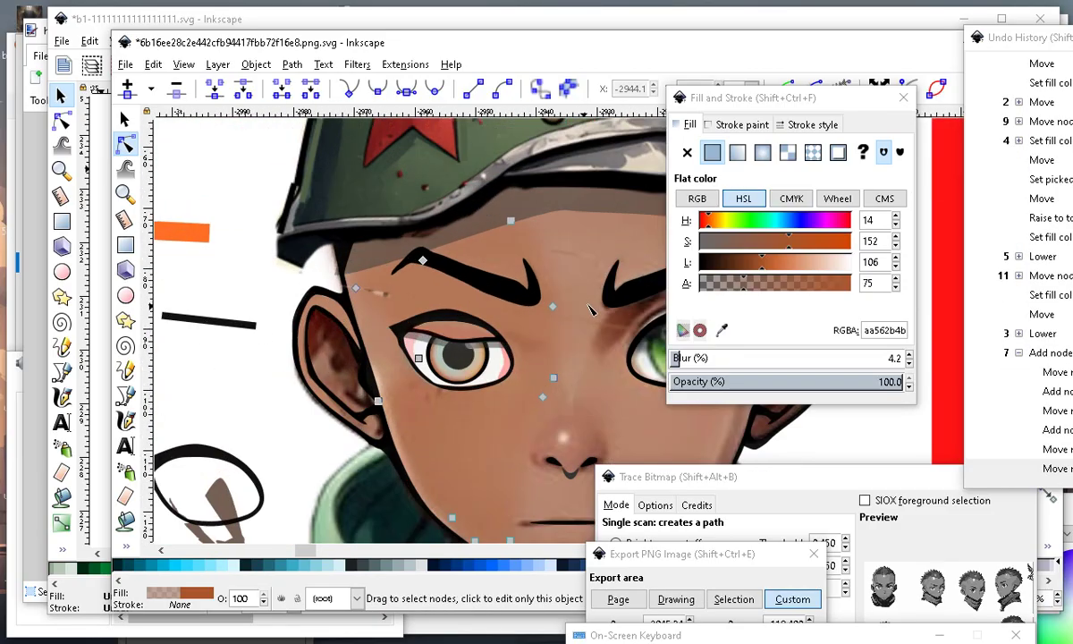
Bucket-fill the thin black bar beside the head with the semi-transparent orange-brown colour.
scroll(673, 412, "down", 2)
scroll(539, 415, "up", 2)
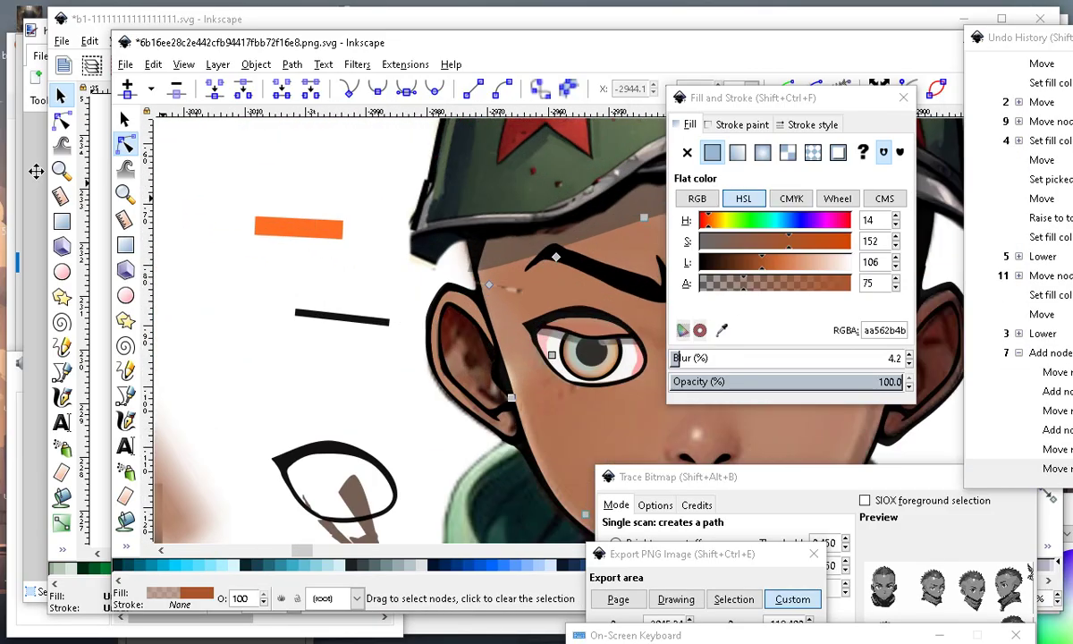
left_click(125, 519)
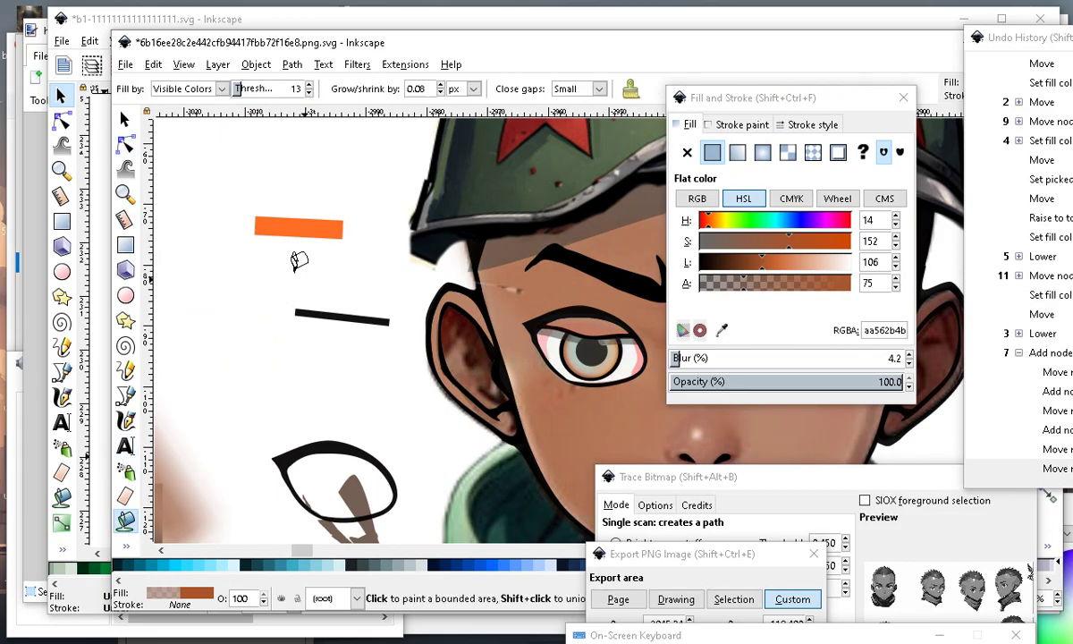
scroll(444, 248, "up", 2)
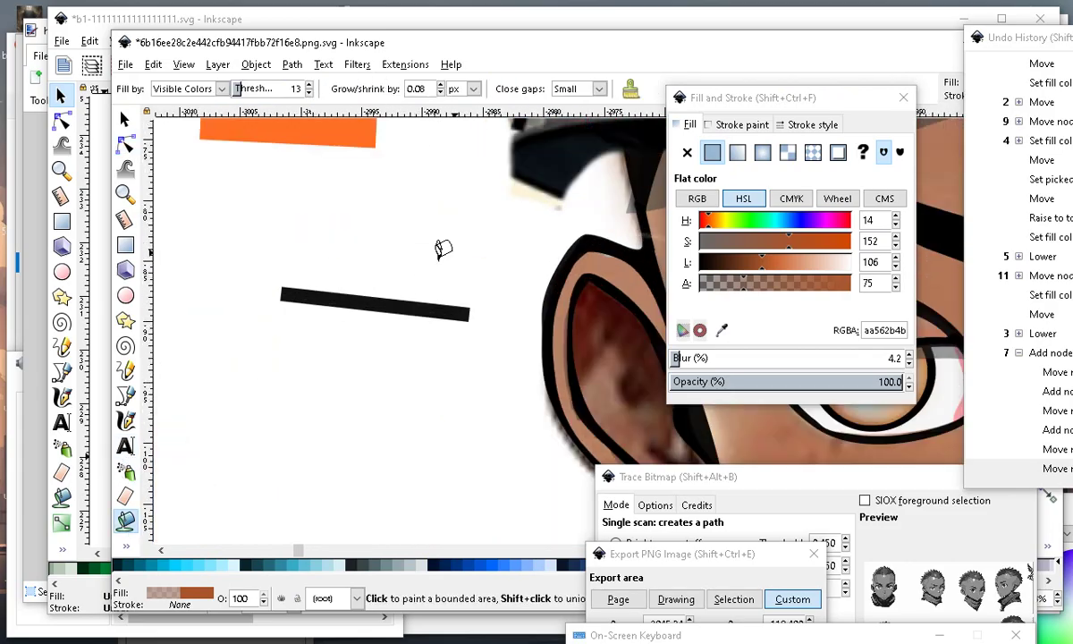
left_click(347, 288)
scroll(268, 291, "down", 4)
scroll(226, 274, "up", 2)
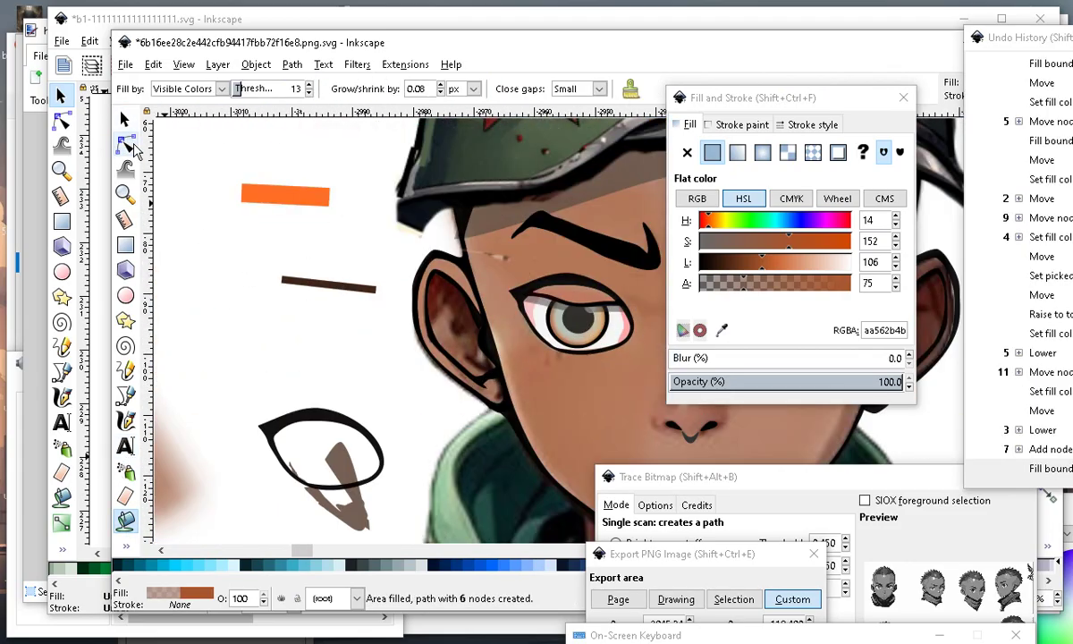
Move the newly filled orange-brown strip onto the face, just below the left eyebrow.
left_click(125, 119)
scroll(319, 282, "down", 1)
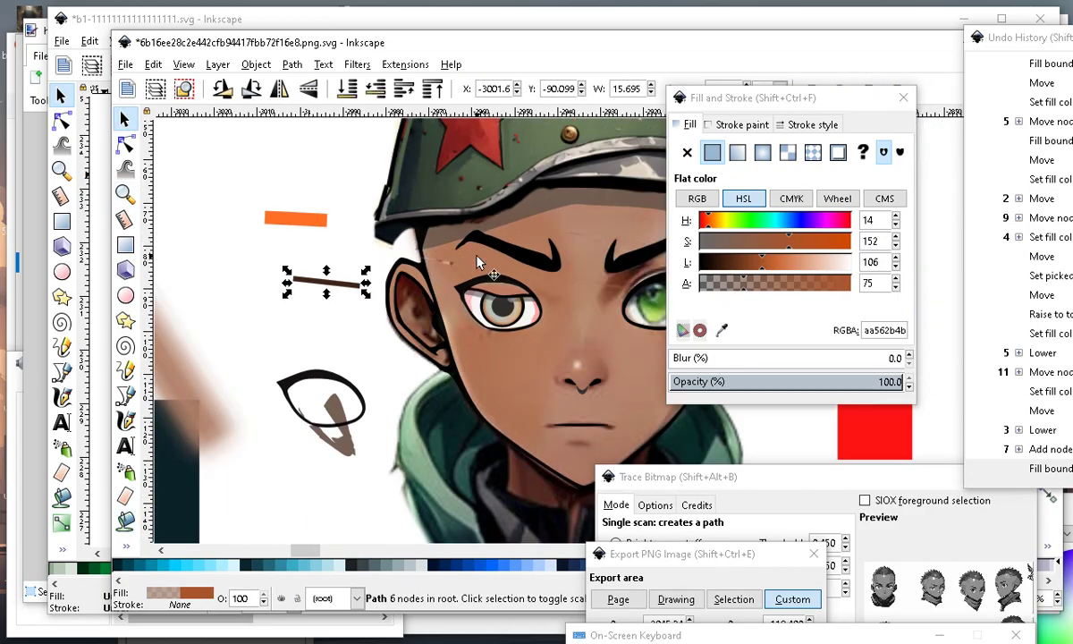
scroll(478, 261, "up", 2)
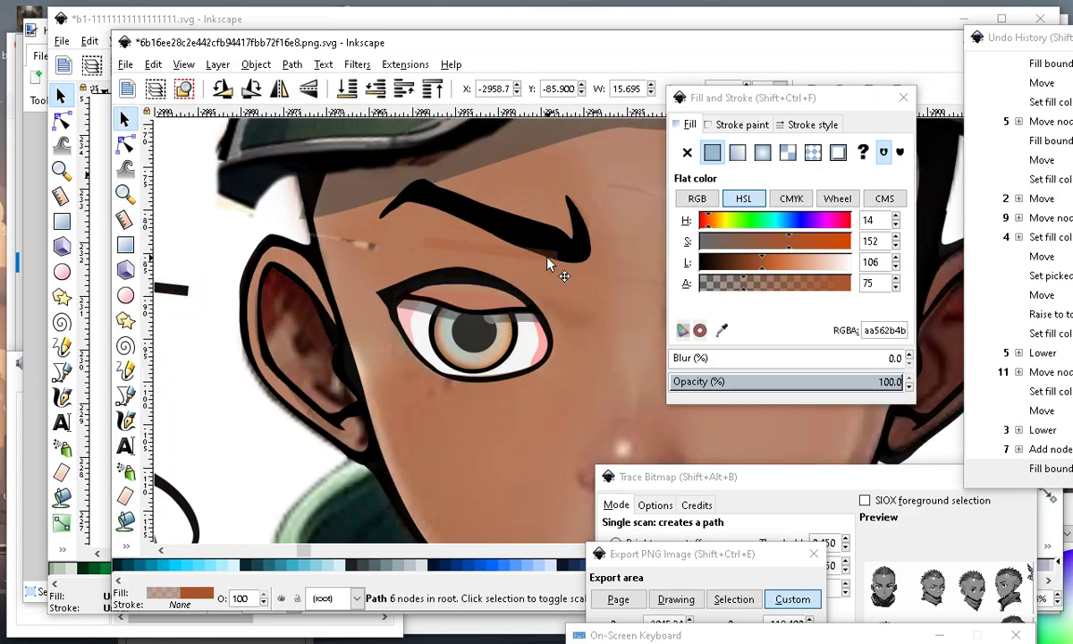
left_click_drag(518, 253, 512, 255)
scroll(509, 250, "up", 1)
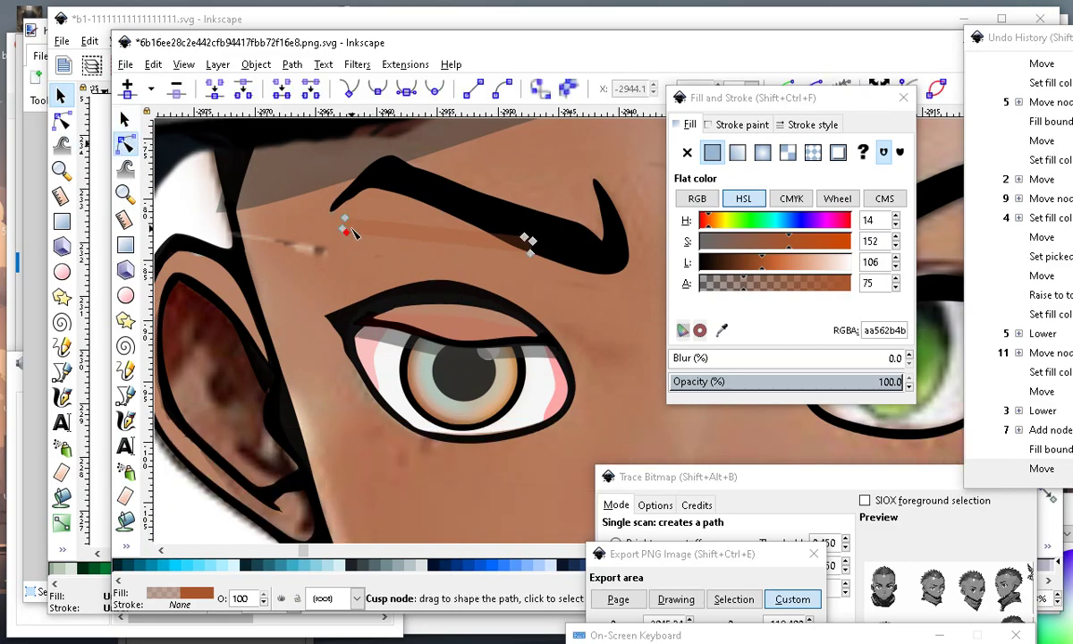
Stretch the strip's ends to both ends of the left eyebrow and reshape its lower edge with added nodes.
left_click_drag(345, 218, 372, 191)
left_click_drag(346, 232, 368, 180)
left_click_drag(531, 254, 628, 235)
double_click(617, 295)
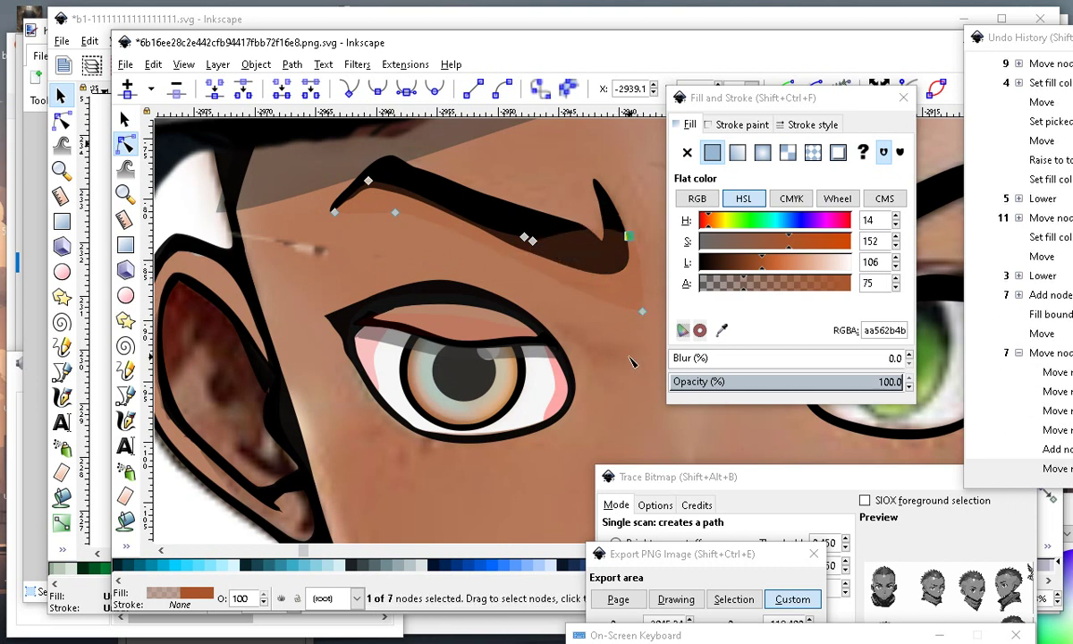
double_click(522, 282)
left_click_drag(524, 284, 499, 254)
mouse_move(642, 311)
left_mouse_down()
mouse_move(634, 292)
mouse_move(626, 303)
left_mouse_up()
left_click(595, 248)
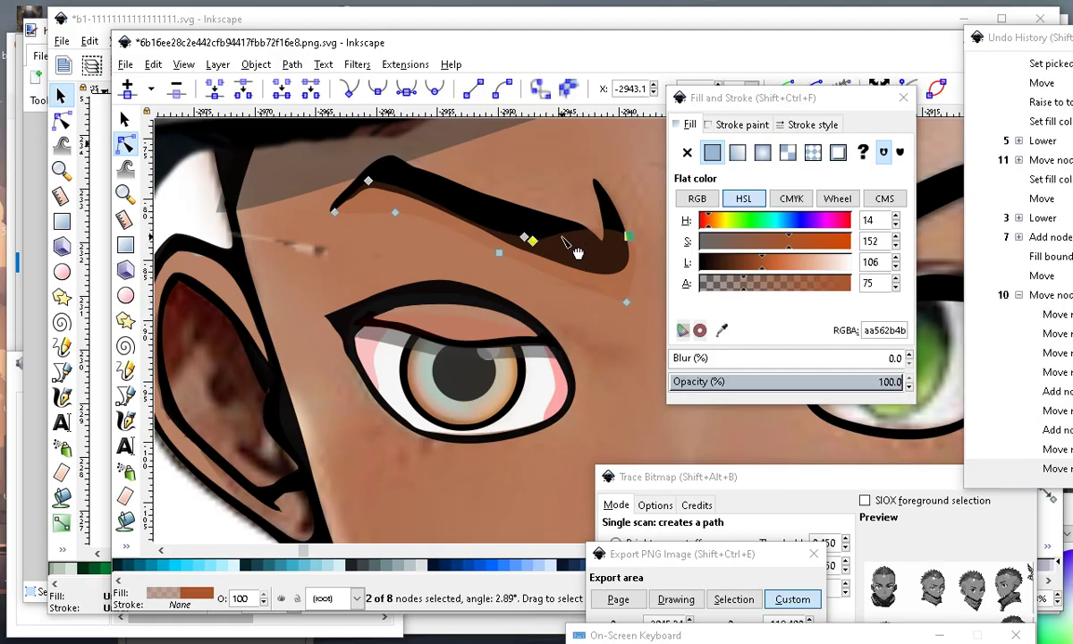
Add a node on the strip's upper edge at the eyebrow's inner lower corner and fit the surrounding nodes along the brow.
double_click(566, 235)
left_click_drag(565, 233, 615, 278)
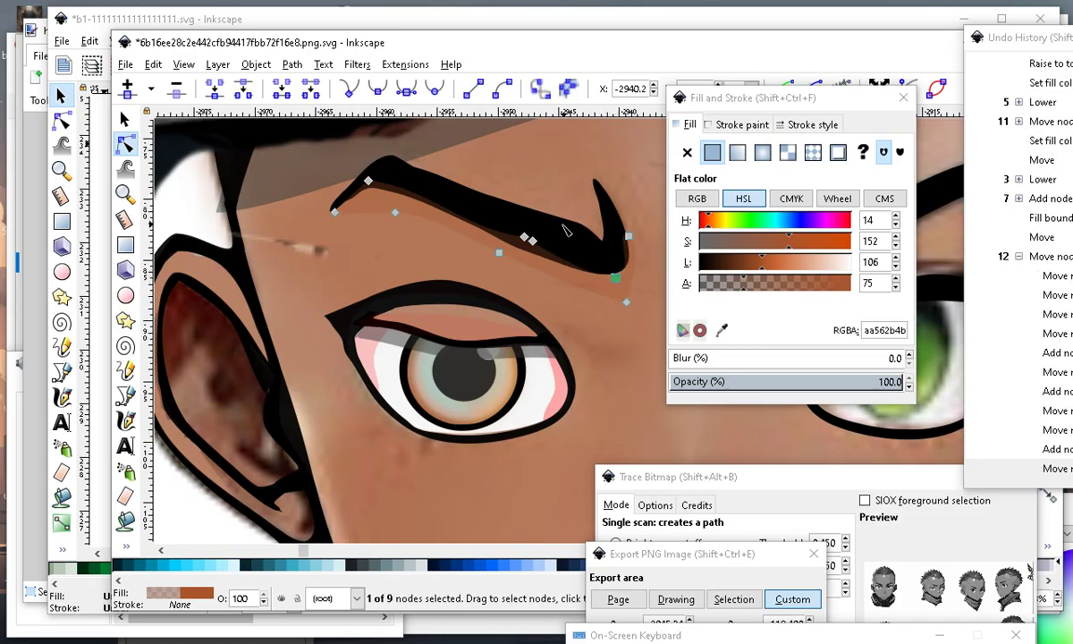
left_click_drag(533, 241, 488, 230)
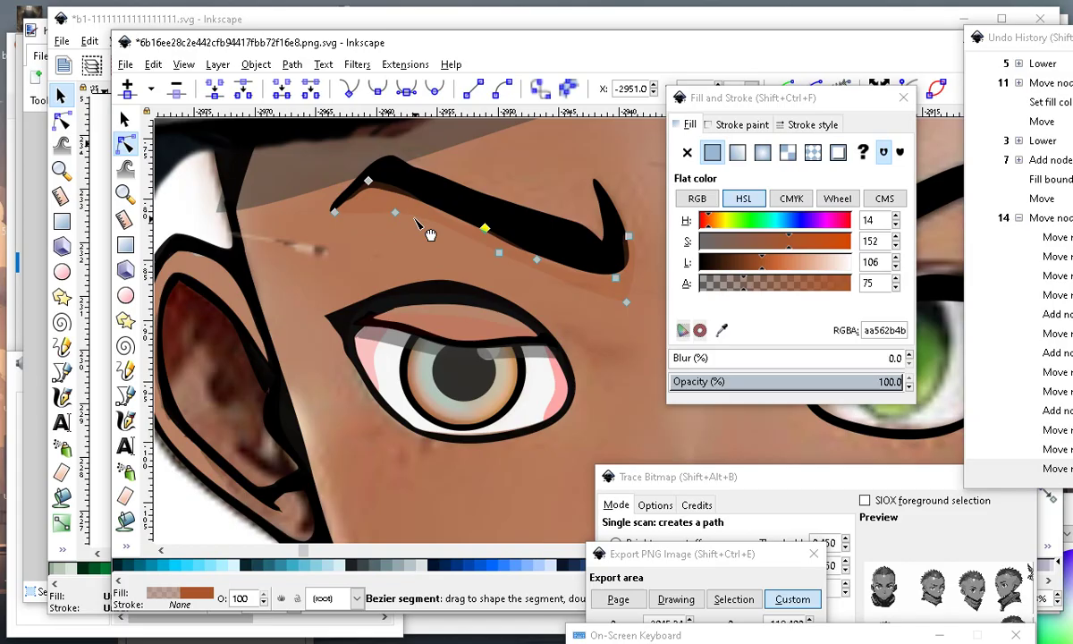
left_click_drag(395, 218, 370, 230)
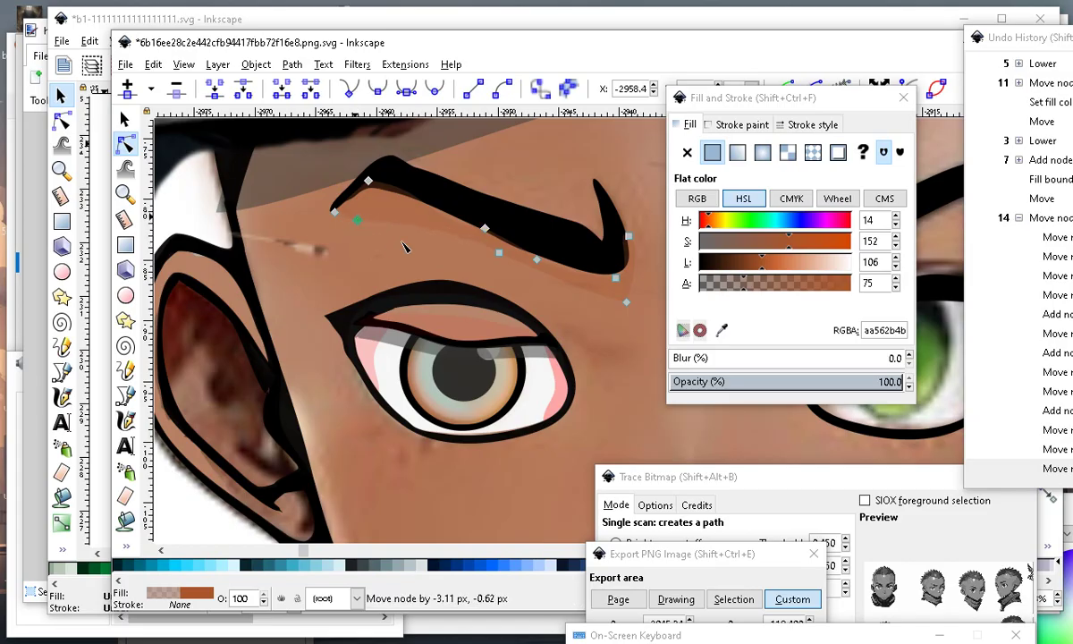
left_click_drag(498, 252, 533, 279)
Add a node at the eyebrow strip's inner end and pull it out towards the nose bridge.
scroll(498, 266, "down", 3)
scroll(526, 259, "up", 2)
left_click_drag(516, 212, 519, 209)
double_click(526, 269)
left_click_drag(525, 268, 546, 259)
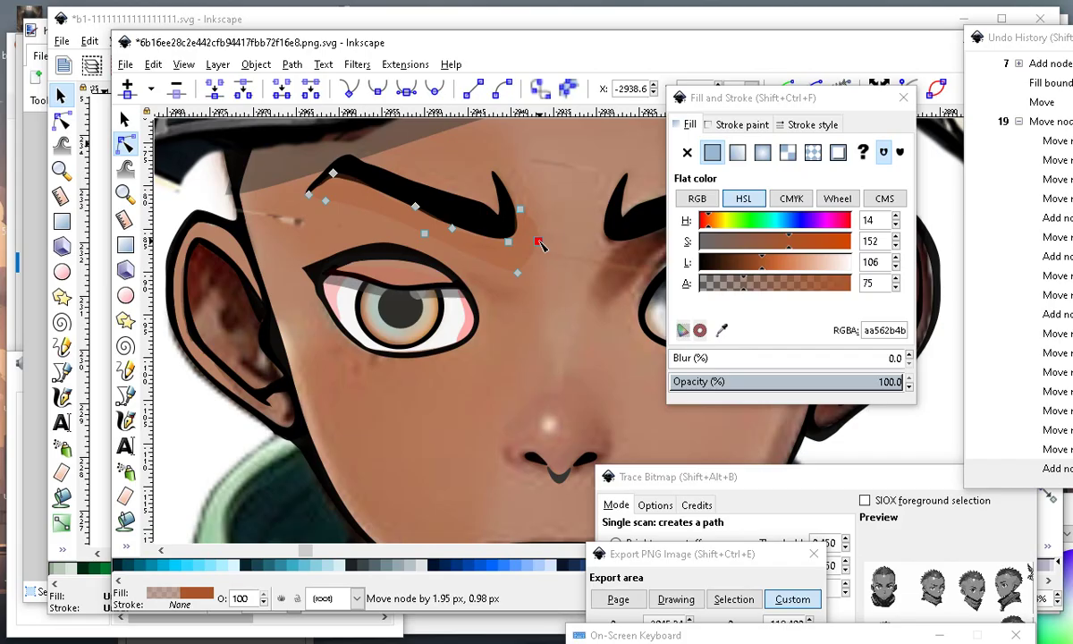
left_click_drag(541, 243, 549, 247)
scroll(559, 211, "down", 2)
scroll(547, 186, "up", 3)
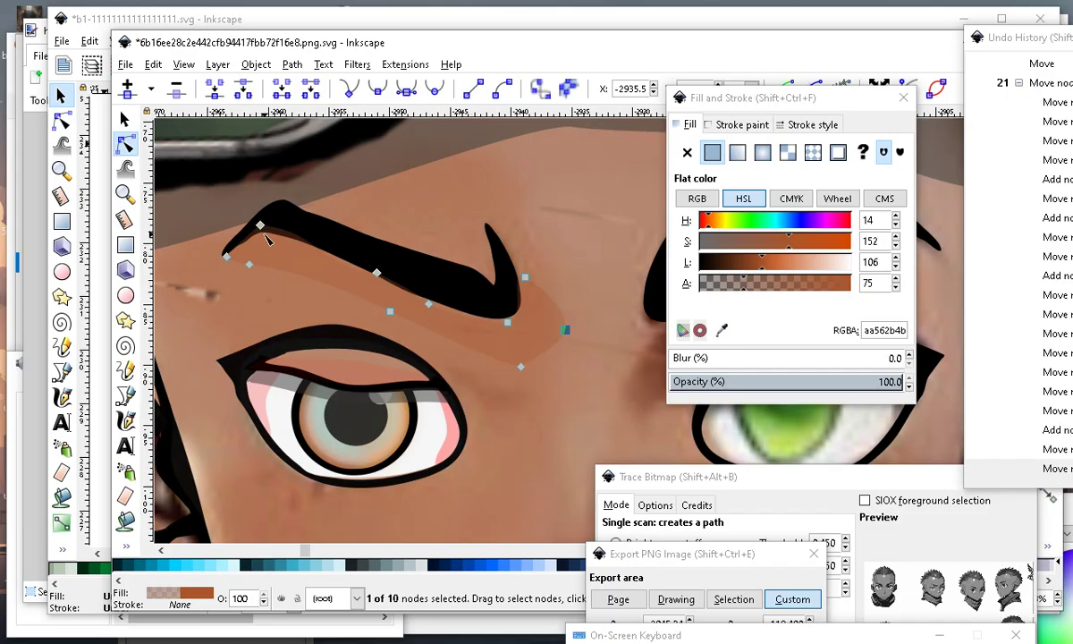
Set the blur of the orange-brown strip under the left eyebrow to 7.2 and deselect it.
scroll(535, 358, "down", 2)
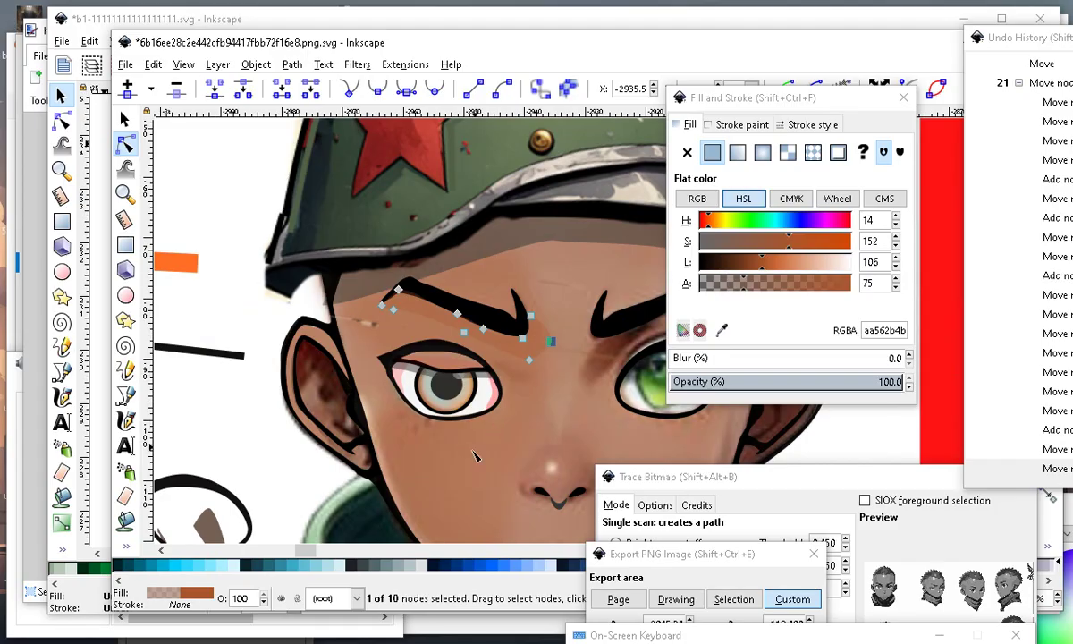
scroll(477, 406, "up", 1)
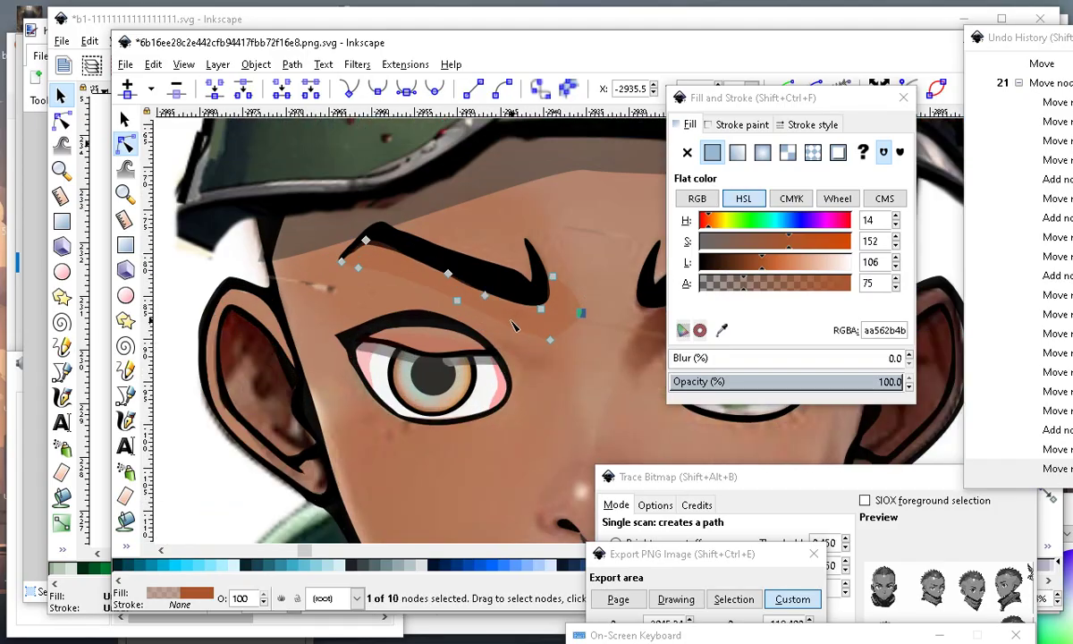
left_click(453, 439)
scroll(474, 344, "down", 3)
scroll(474, 386, "up", 3)
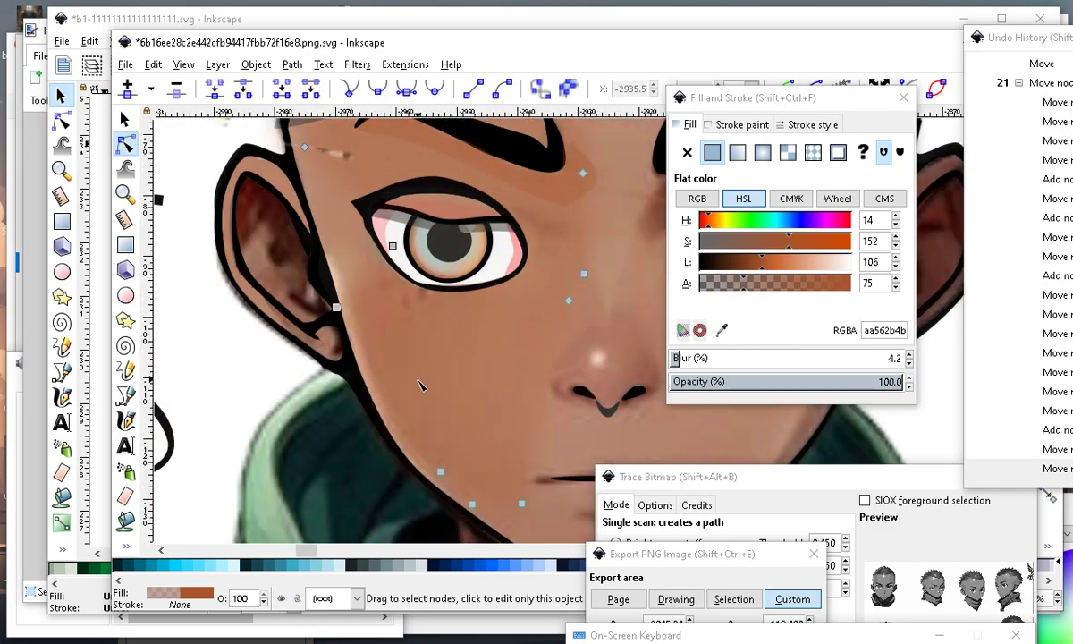
scroll(476, 374, "down", 1)
scroll(531, 281, "up", 2)
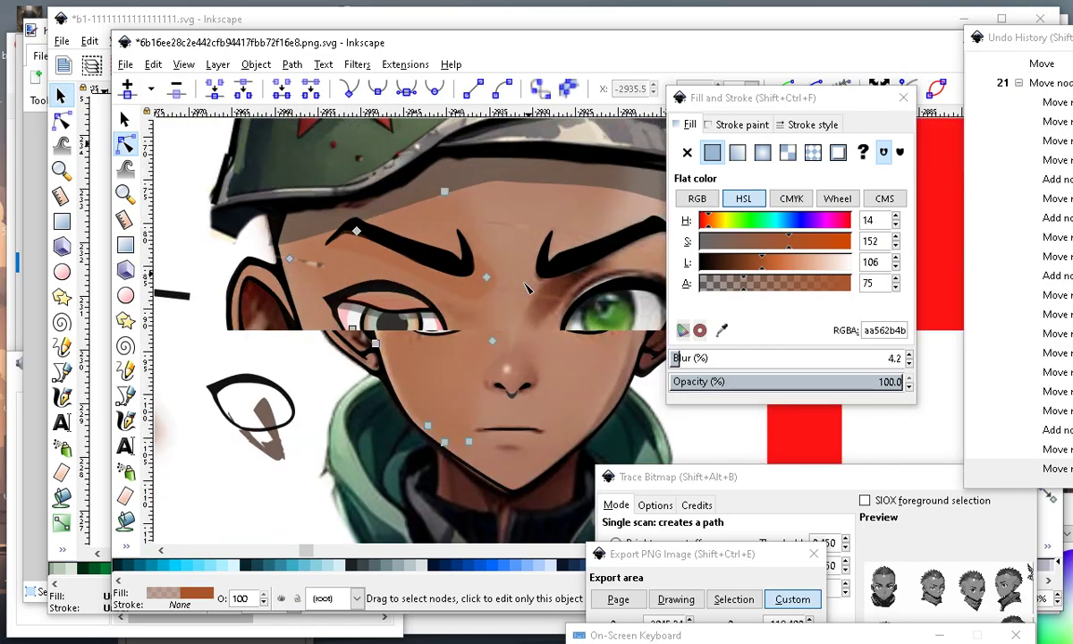
left_click(475, 295)
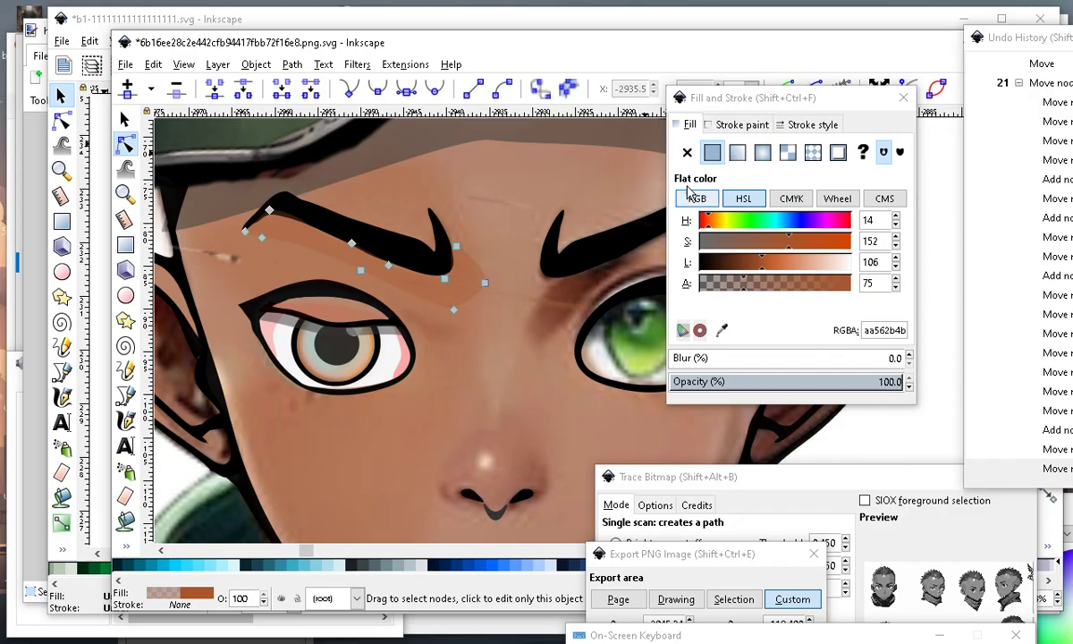
left_click(685, 357)
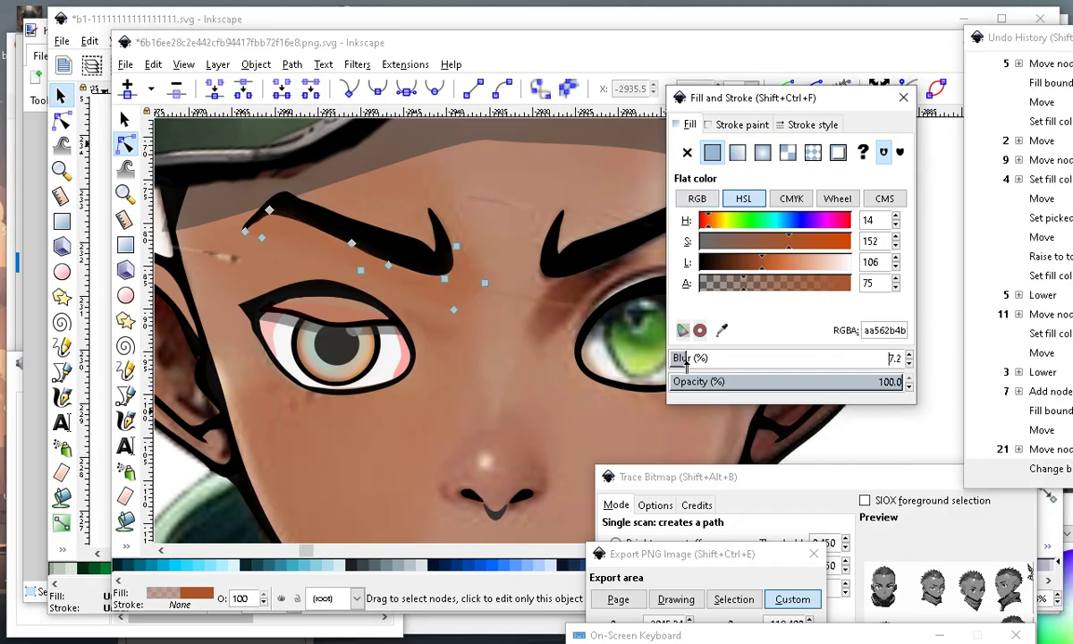
scroll(352, 269, "down", 2)
scroll(347, 259, "up", 2)
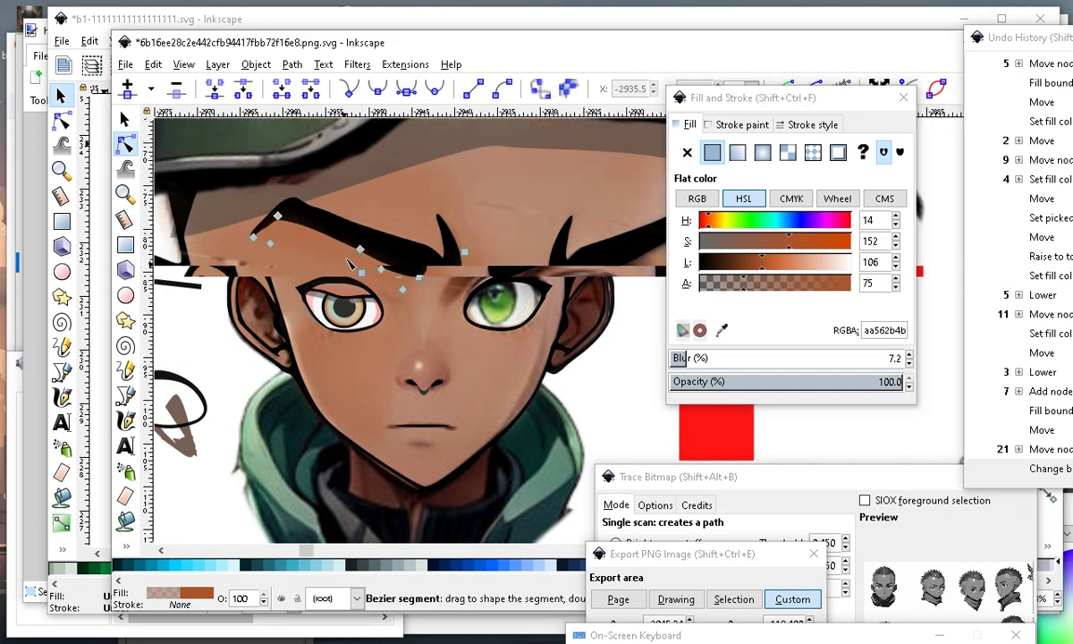
scroll(477, 296, "down", 2)
left_click(264, 330)
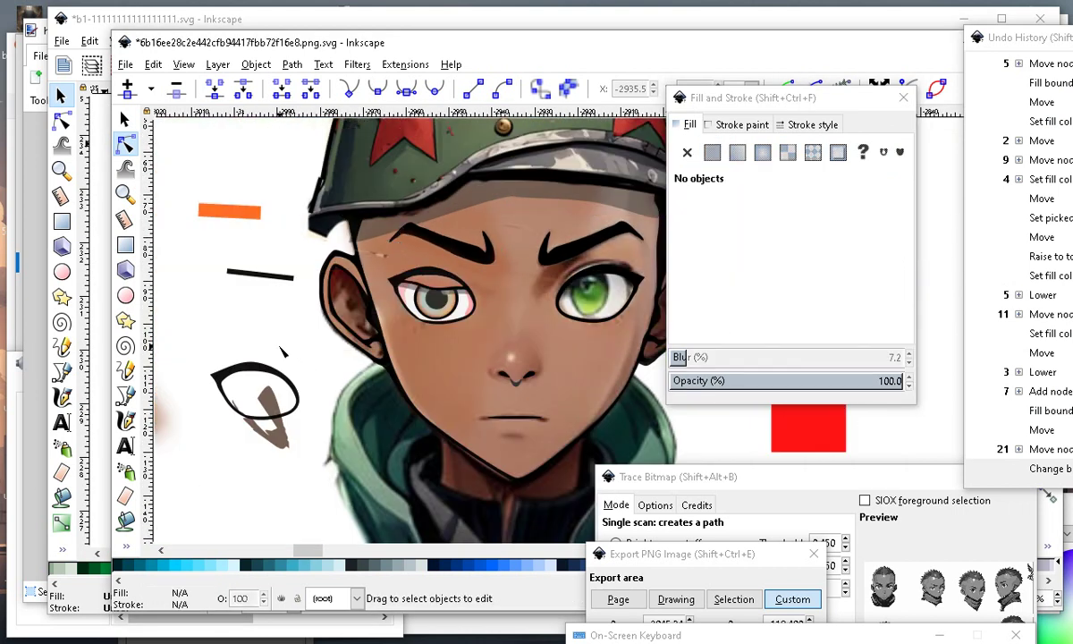
Fill the left eyebrow's bounded area with the Paint Bucket to create a separate shape over it.
scroll(460, 266, "up", 3)
scroll(688, 500, "down", 2)
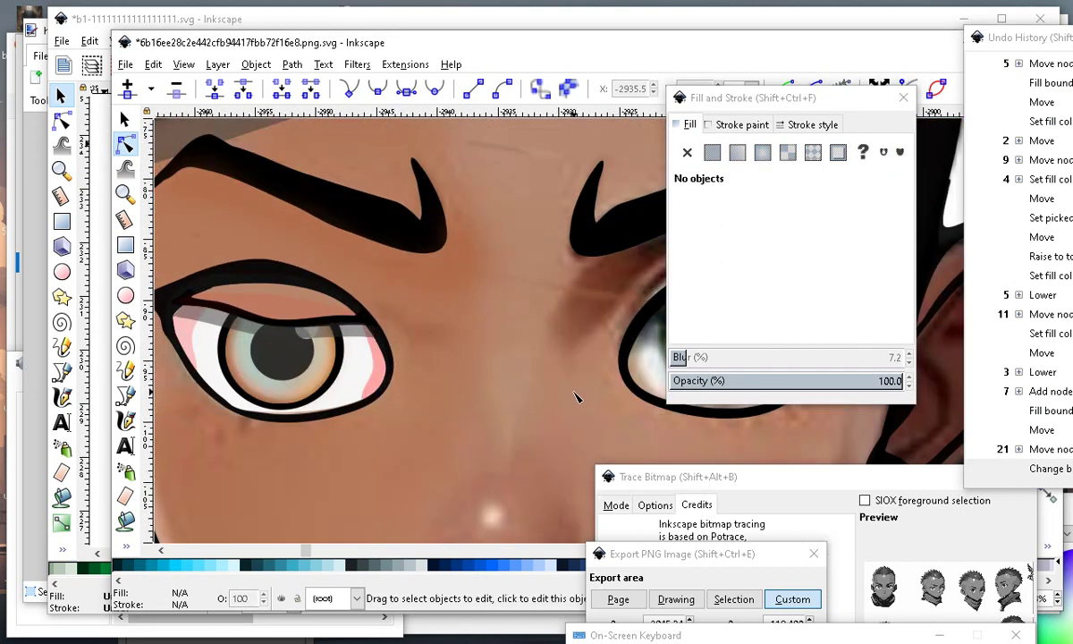
scroll(529, 325, "down", 4)
scroll(500, 303, "up", 2)
left_click(433, 269)
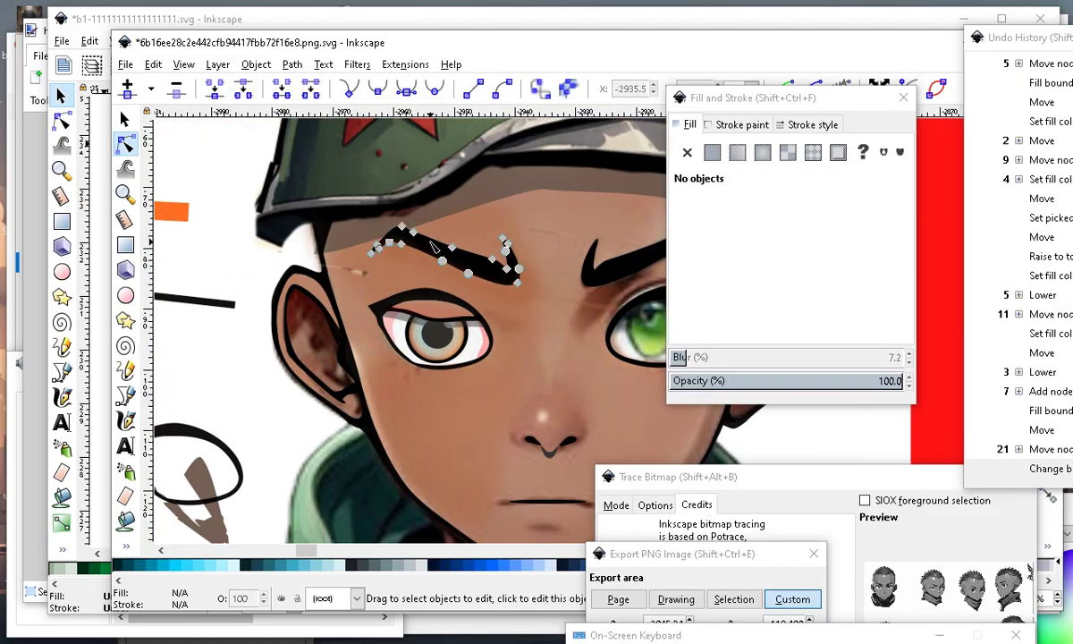
key("shift+F7")
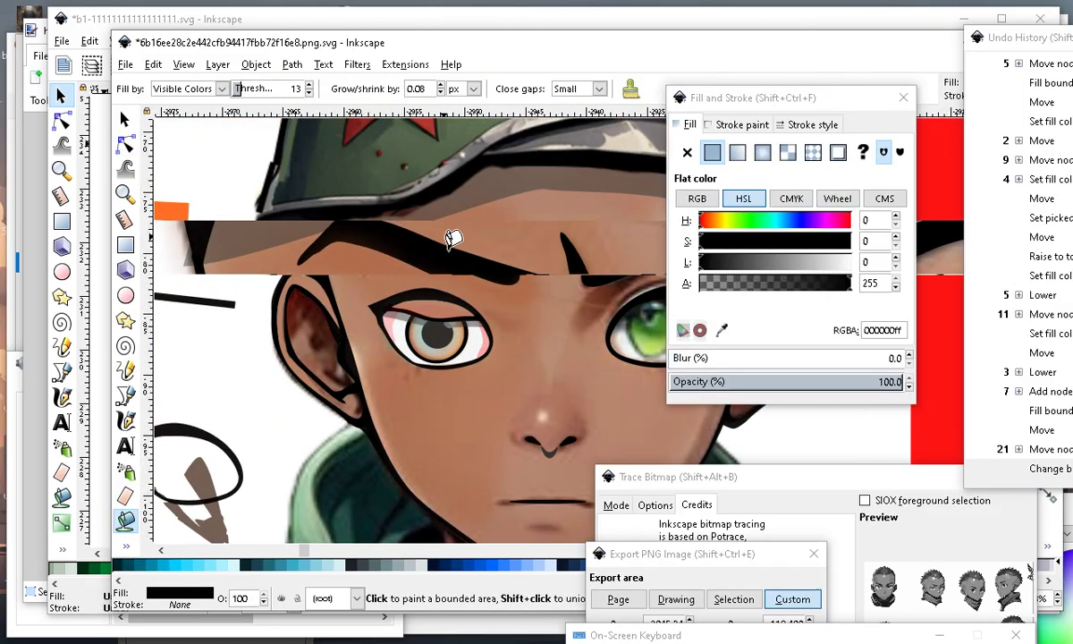
scroll(448, 237, "up", 2)
left_click(402, 223)
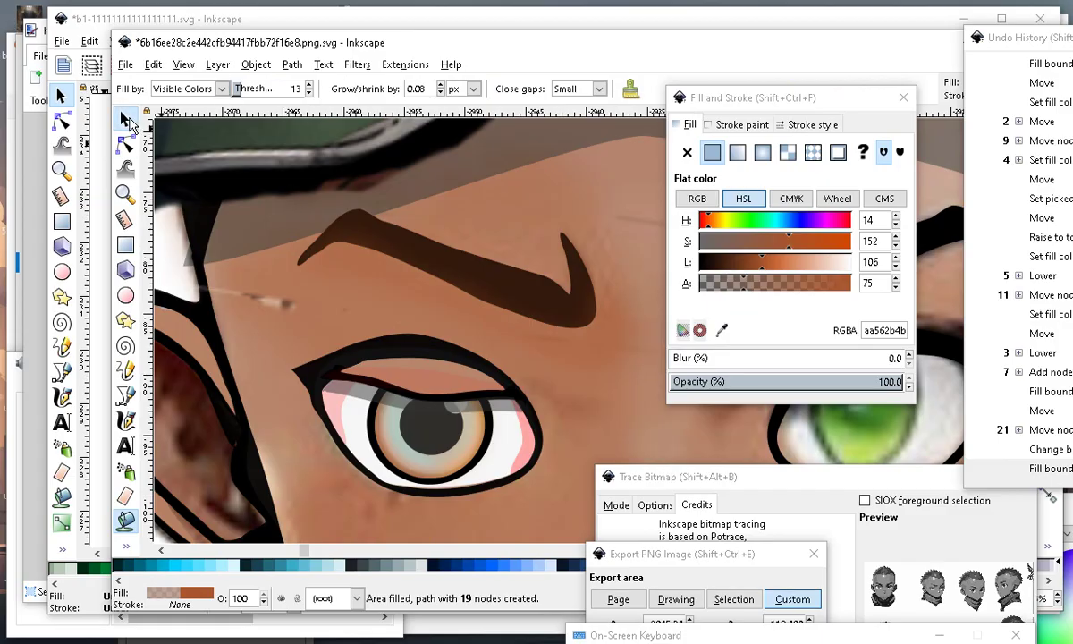
Offset the new shape slightly below the left eyebrow and set its fill to black with alpha 75.
left_click(124, 119)
mouse_move(475, 283)
left_mouse_down()
mouse_move(463, 315)
mouse_move(481, 306)
mouse_move(470, 298)
left_mouse_up()
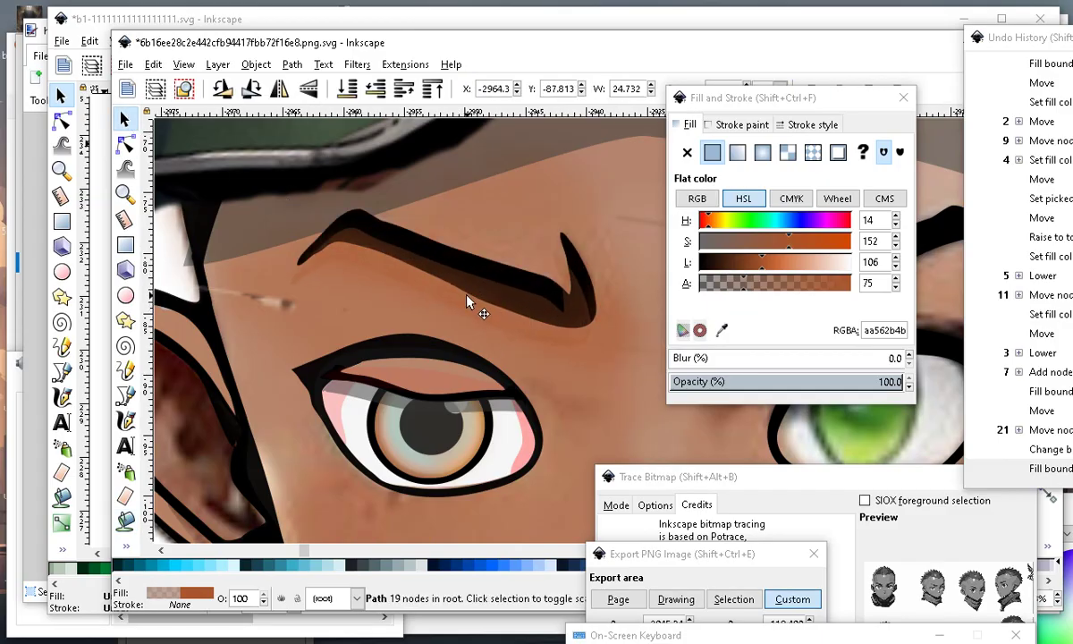
left_click_drag(746, 269, 699, 263)
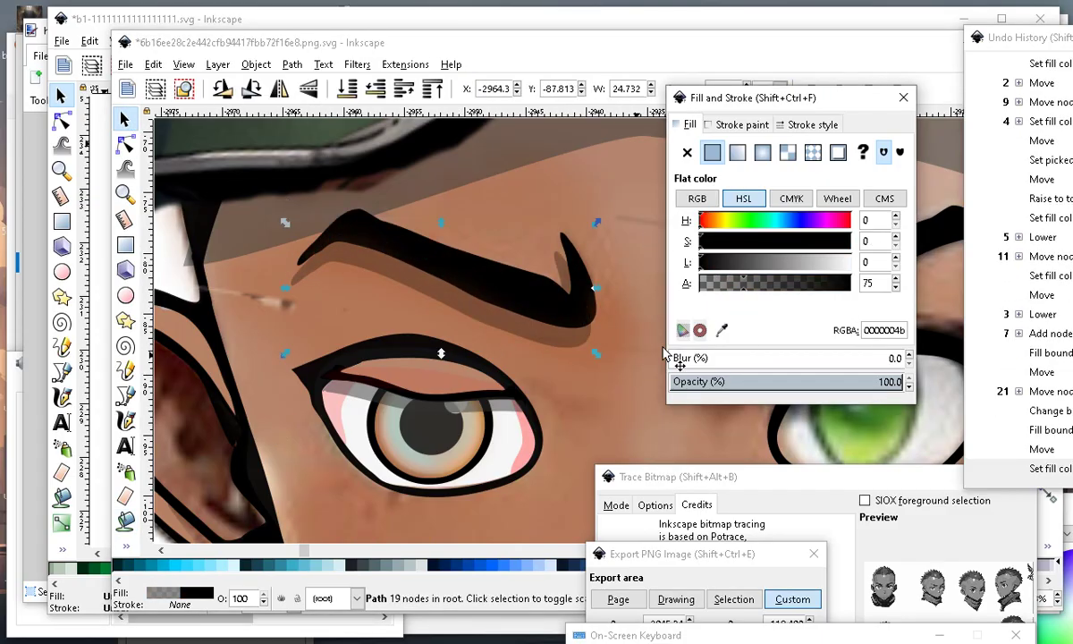
scroll(529, 452, "down", 2)
scroll(543, 335, "up", 1)
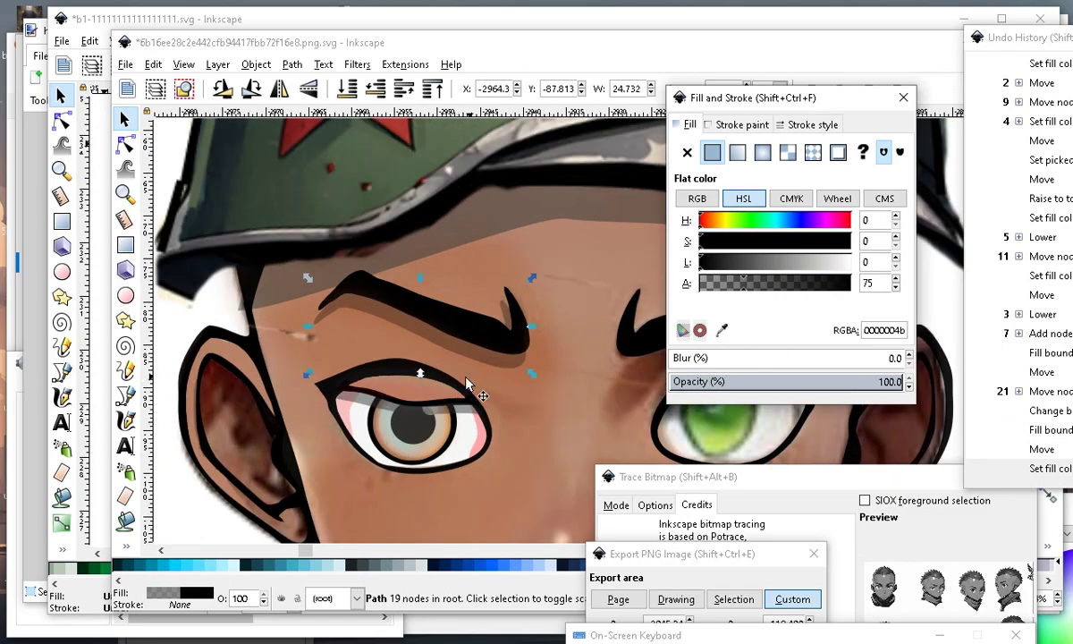
scroll(278, 249, "down", 1)
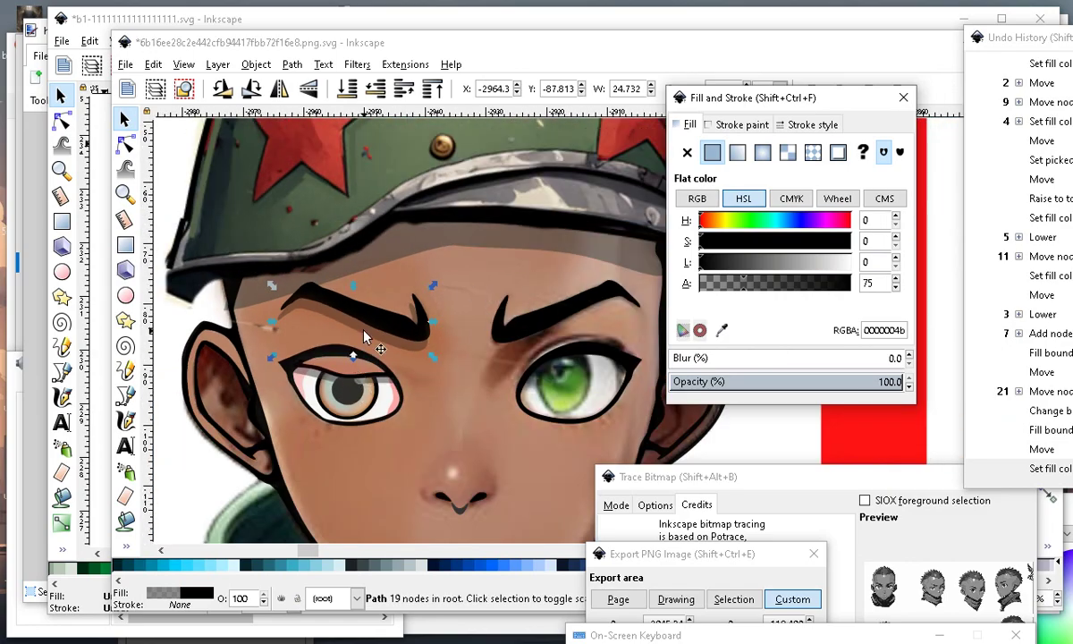
scroll(396, 348, "up", 1)
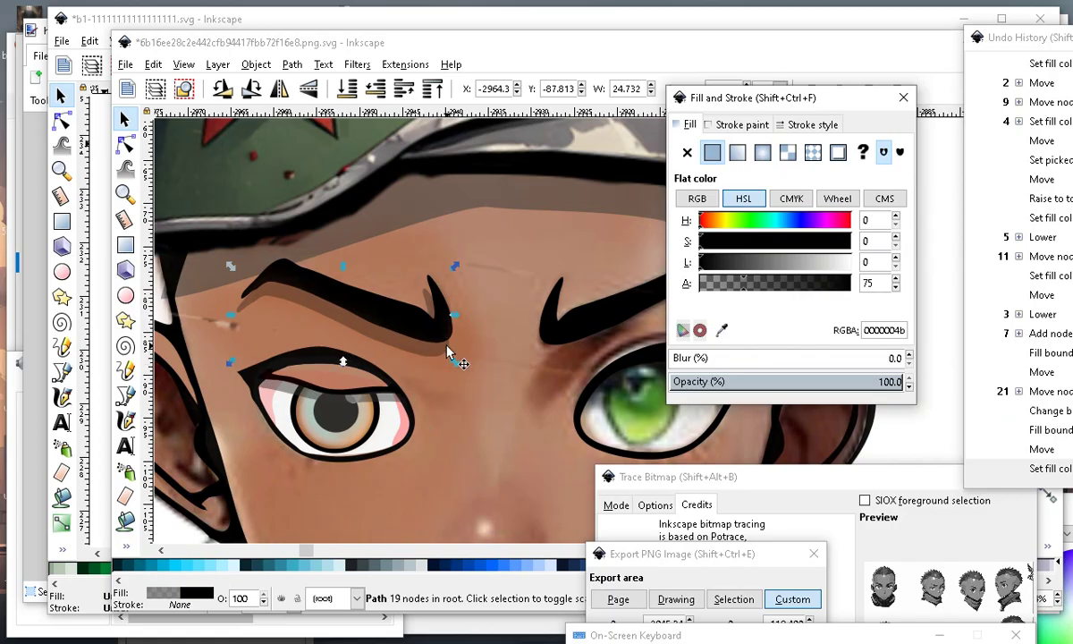
left_click_drag(425, 359, 421, 354)
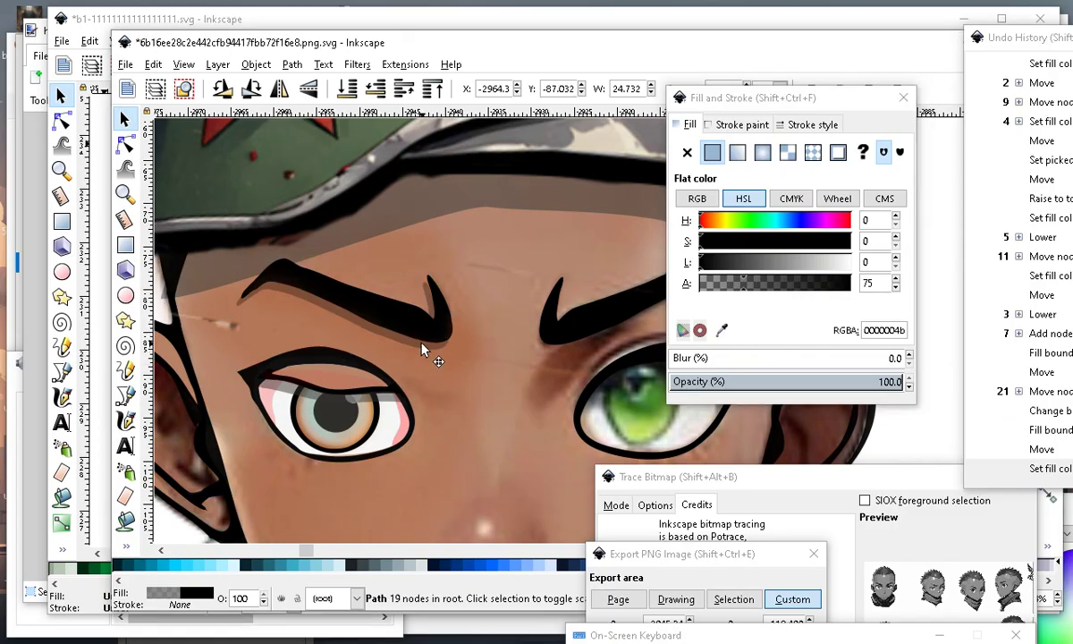
Fit the shadow's inner end to the eyebrow's pointed tip, adding a node on its upper edge and reshaping the curve.
scroll(438, 324, "up", 1)
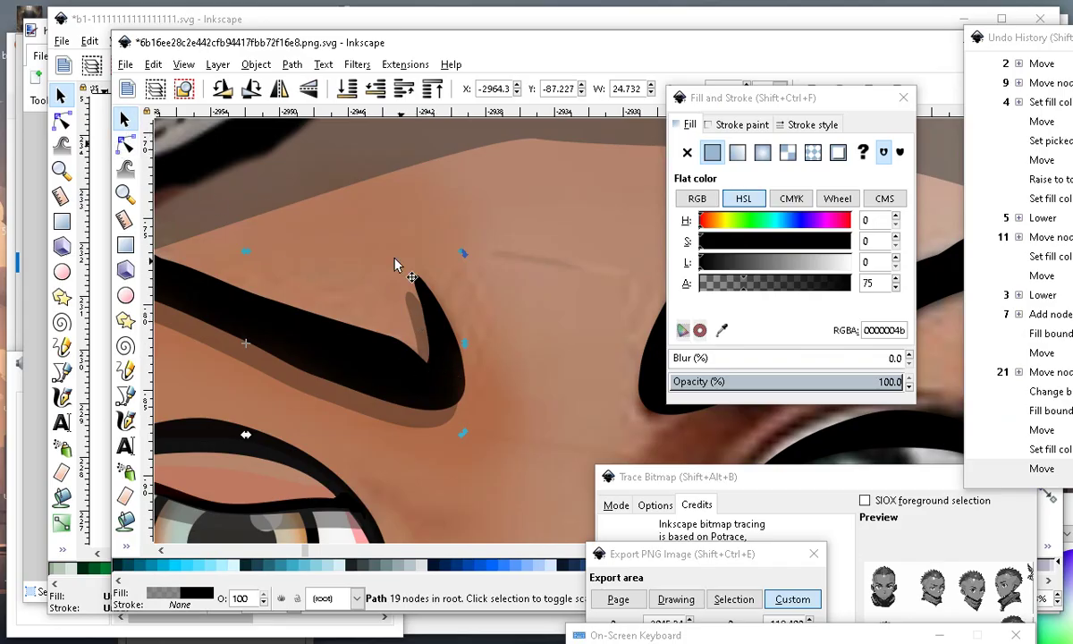
key("n")
left_click_drag(399, 275, 423, 304)
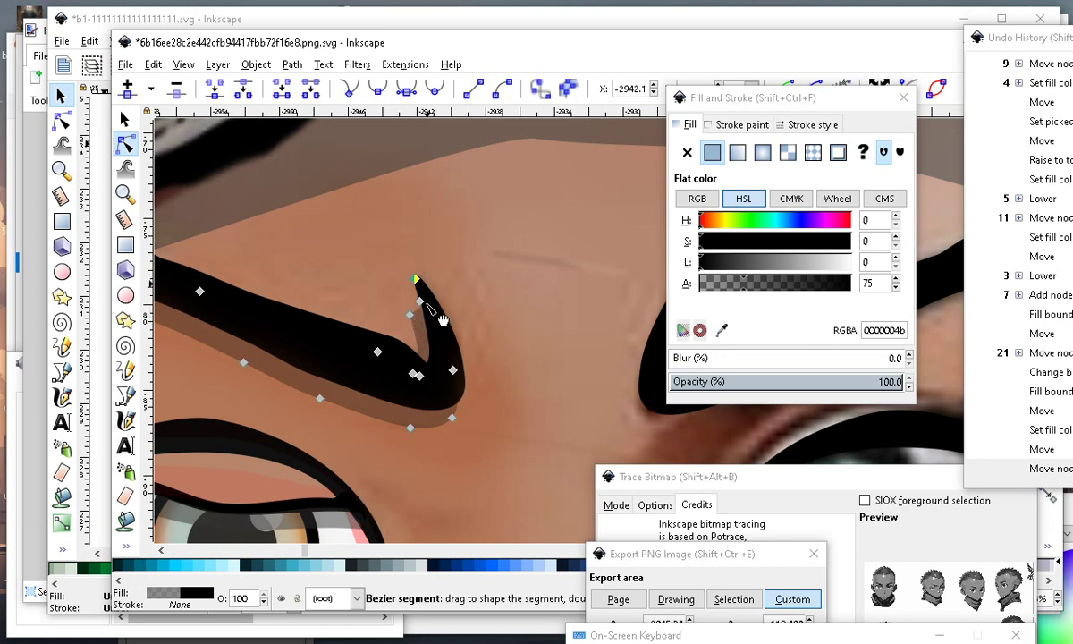
left_click_drag(410, 314, 376, 348)
double_click(380, 343)
scroll(375, 350, "down", 3)
left_click(420, 454)
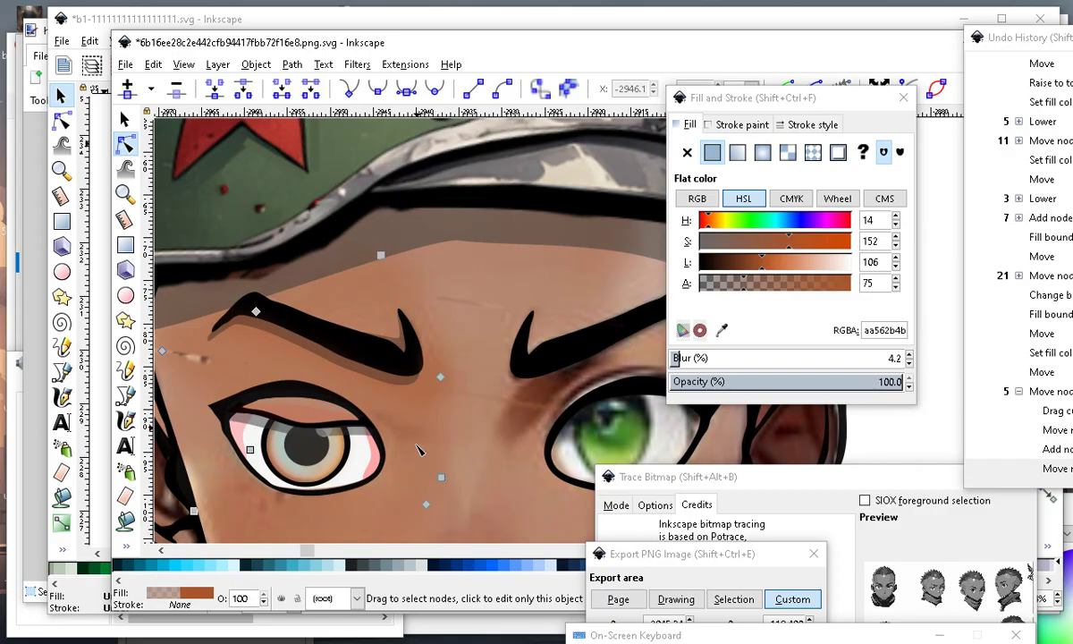
Move the shadow's inner-end nodes out towards the nose bridge so it borders the eyebrow's inner edge and lower corner.
scroll(429, 280, "down", 1)
scroll(430, 316, "up", 1)
scroll(382, 359, "down", 3)
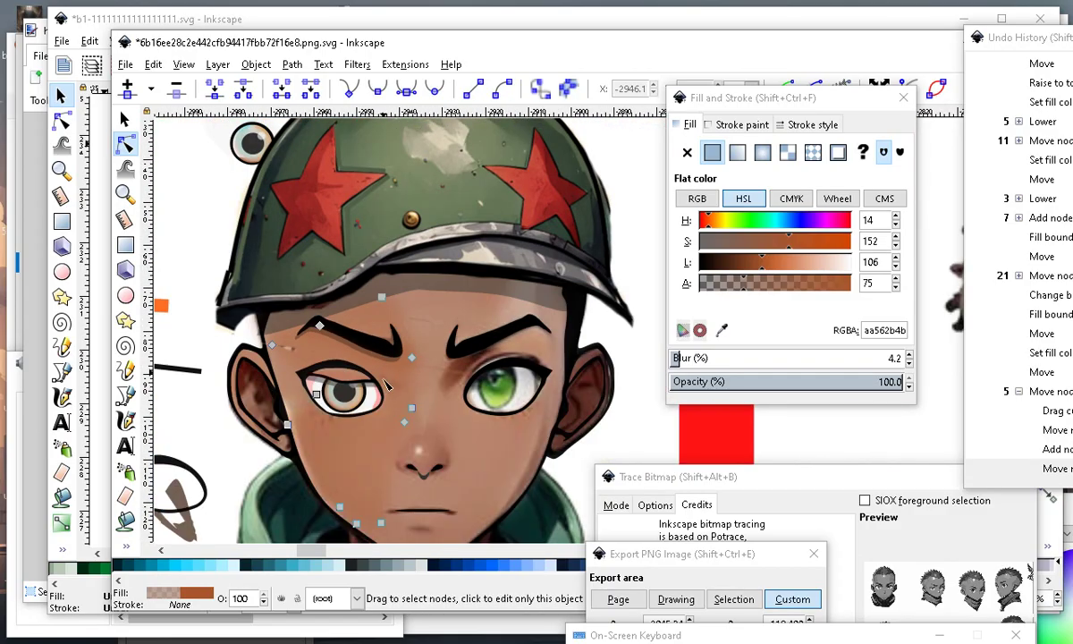
scroll(268, 295, "up", 3)
scroll(246, 313, "up", 2)
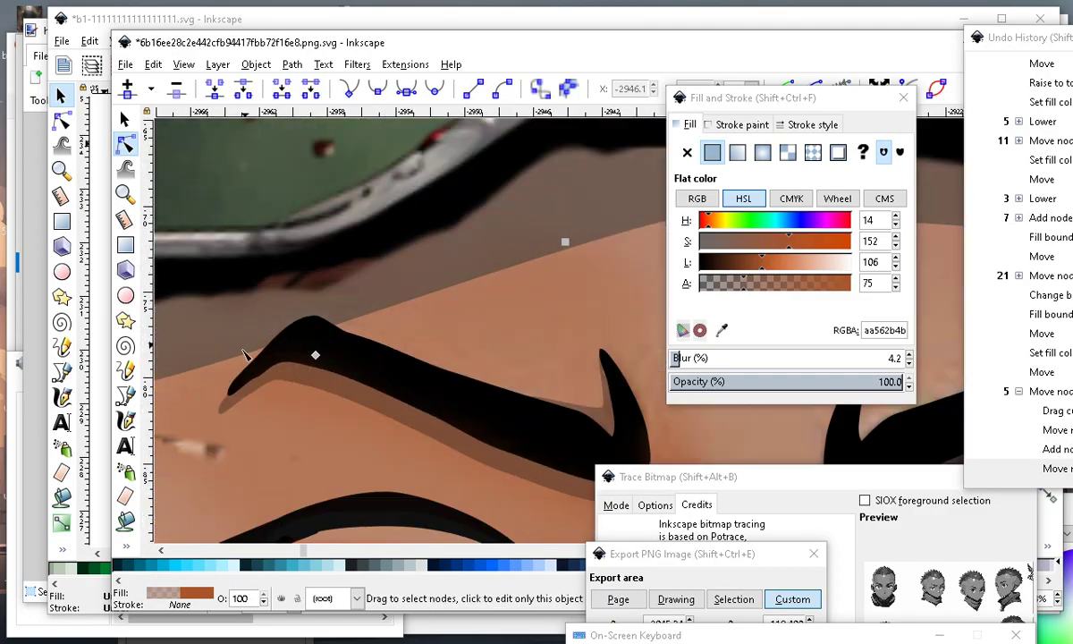
scroll(258, 402, "down", 2)
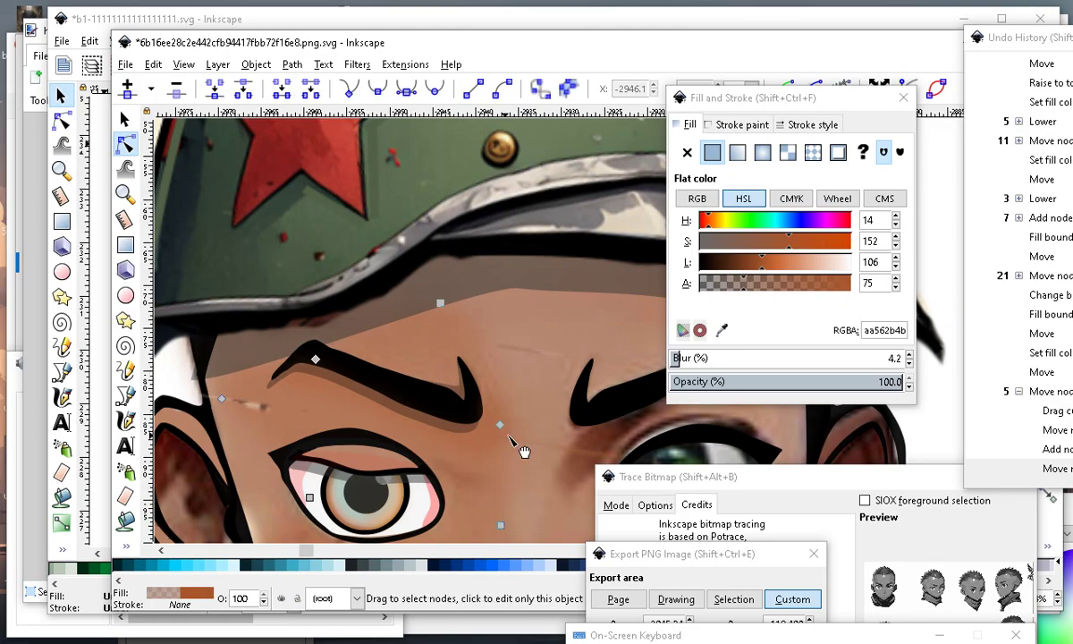
scroll(510, 438, "up", 1)
left_click(479, 433)
left_click_drag(475, 419, 482, 418)
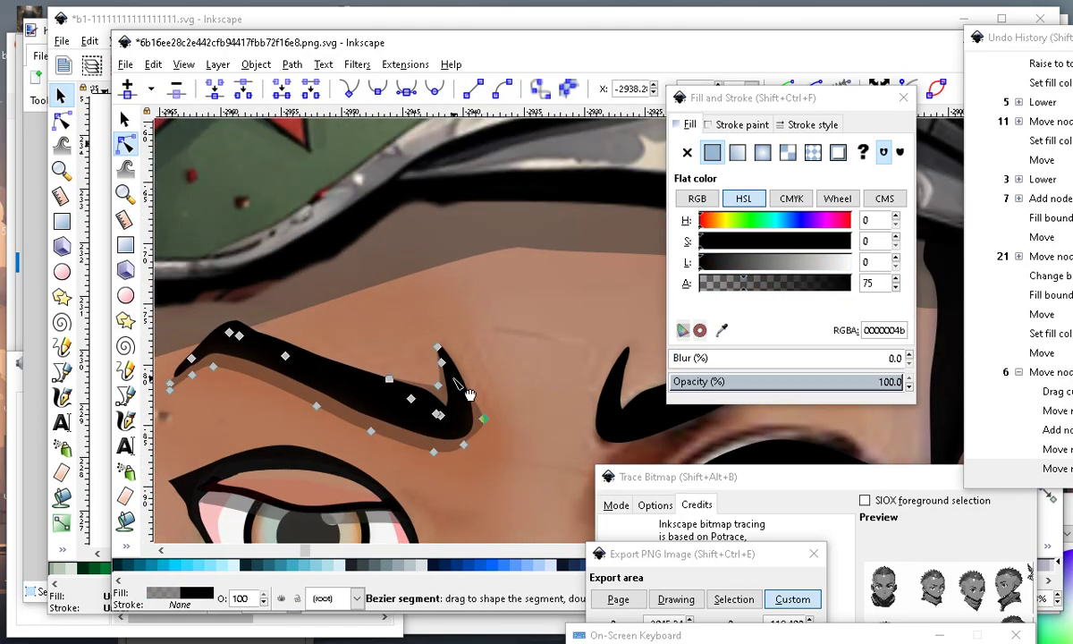
left_click_drag(438, 338, 456, 352)
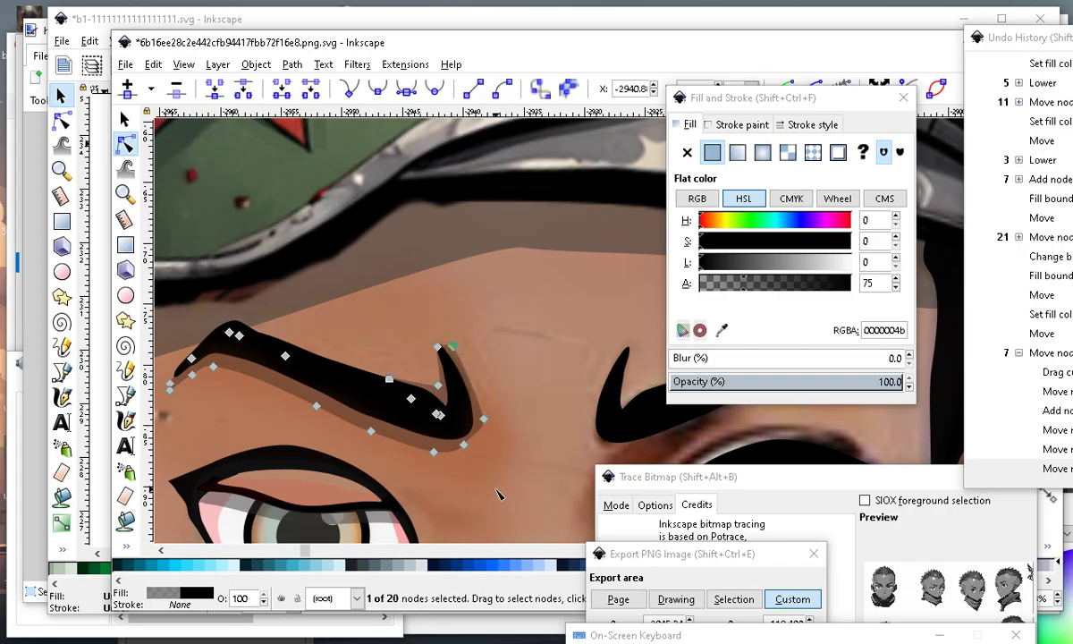
left_click_drag(465, 444, 471, 446)
scroll(438, 393, "down", 2)
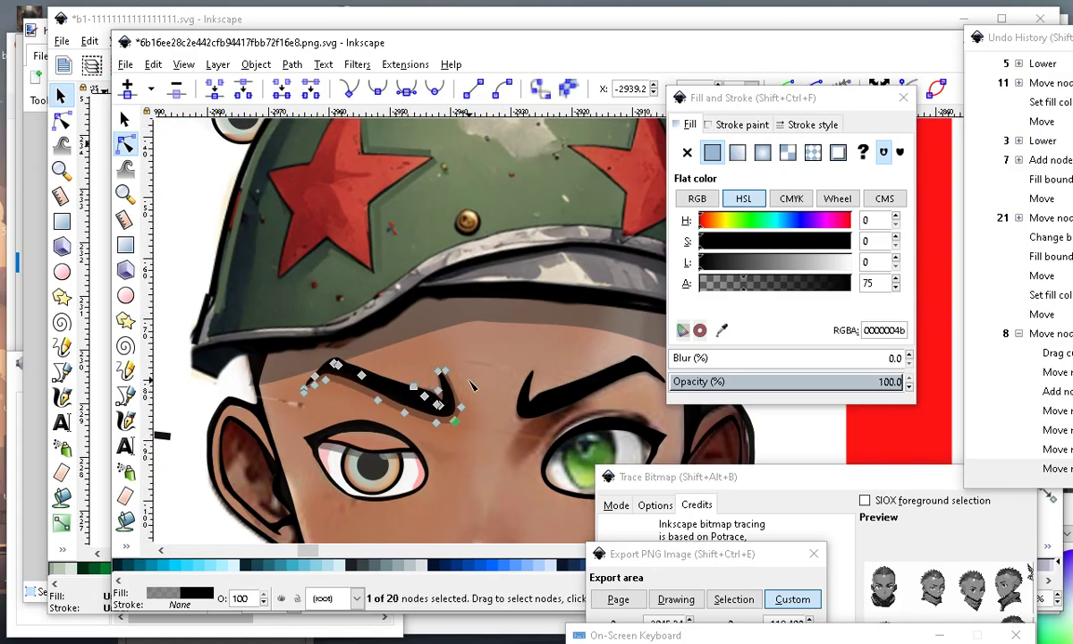
Set the eyebrow shadow's blur to 0.0 and its fill to translucent grey 5b5b5b85.
mouse_move(682, 359)
left_mouse_down()
mouse_move(717, 358)
mouse_move(677, 358)
left_mouse_up()
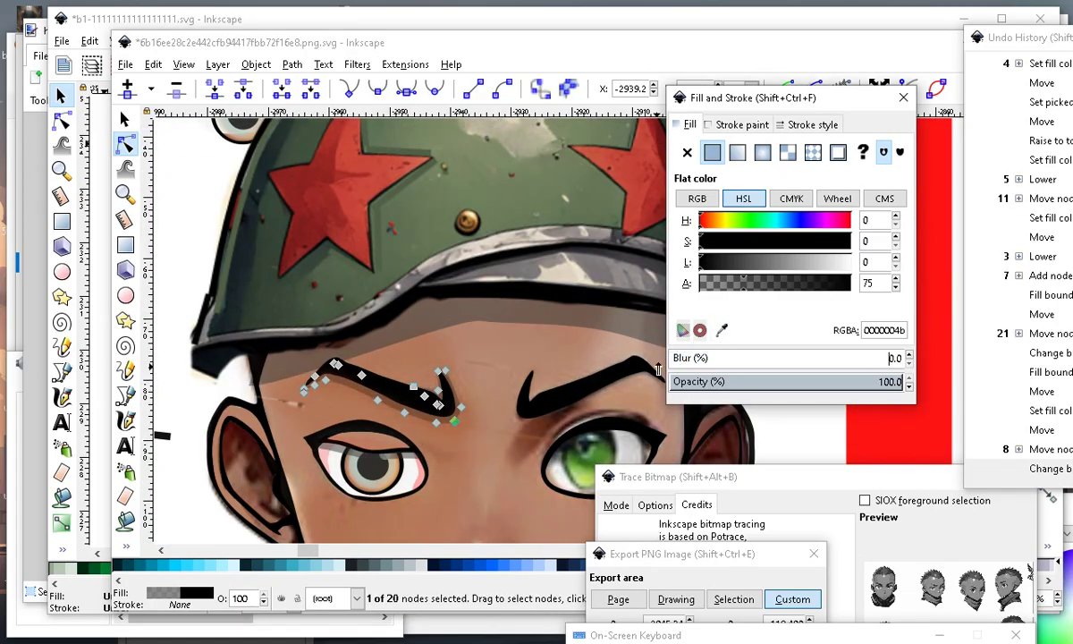
scroll(496, 321, "down", 3)
left_click(282, 347)
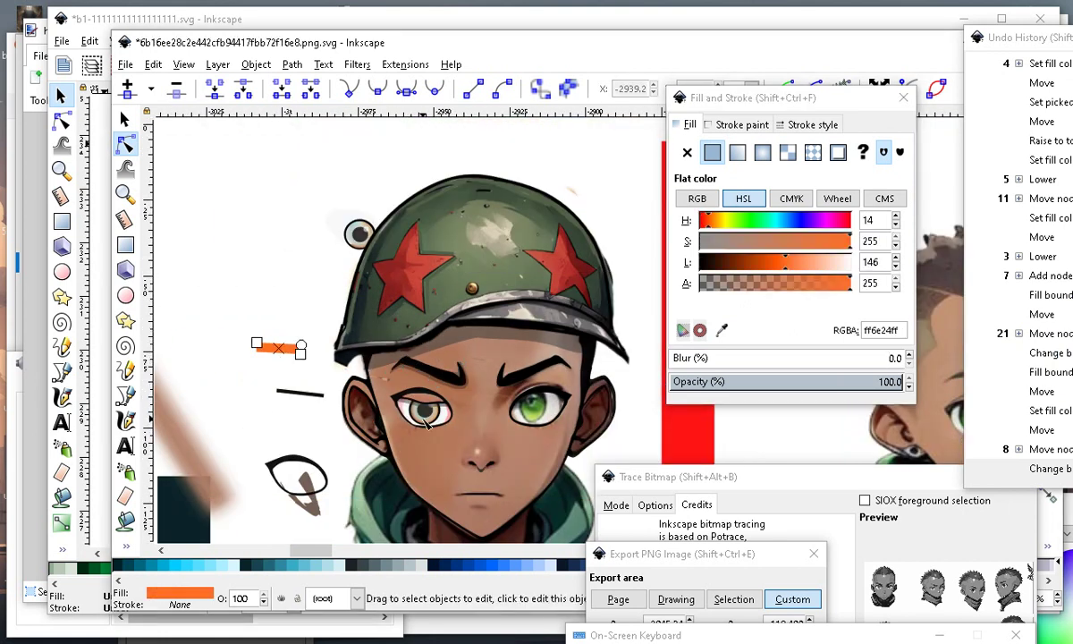
scroll(416, 429, "up", 1)
scroll(416, 429, "up", 1)
scroll(426, 368, "up", 1)
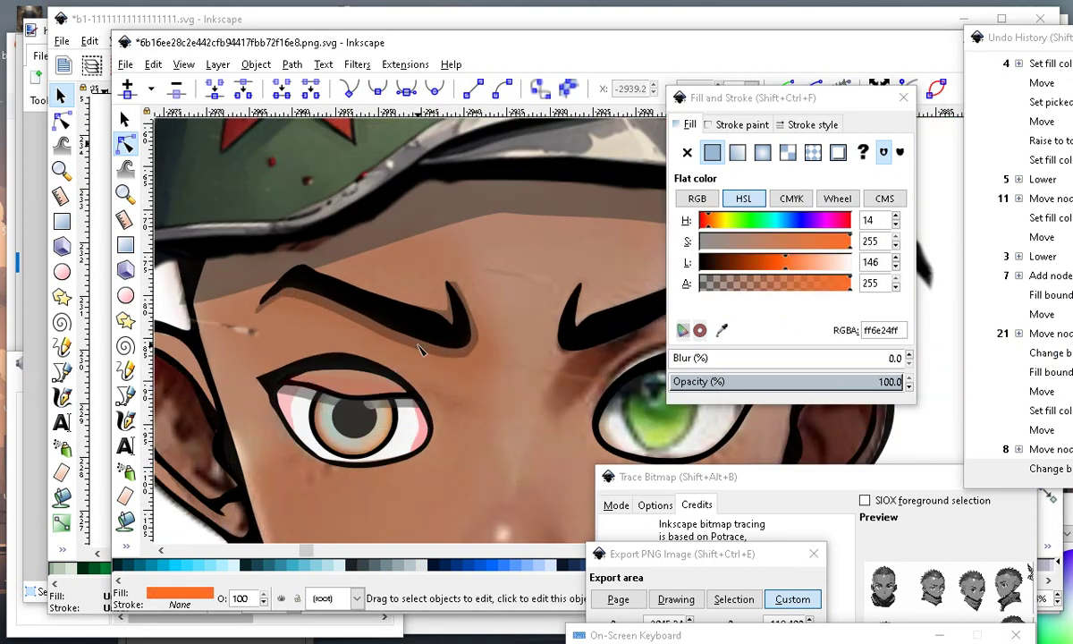
left_click(418, 346)
mouse_move(761, 261)
left_mouse_down()
mouse_move(738, 284)
mouse_move(775, 285)
left_mouse_up()
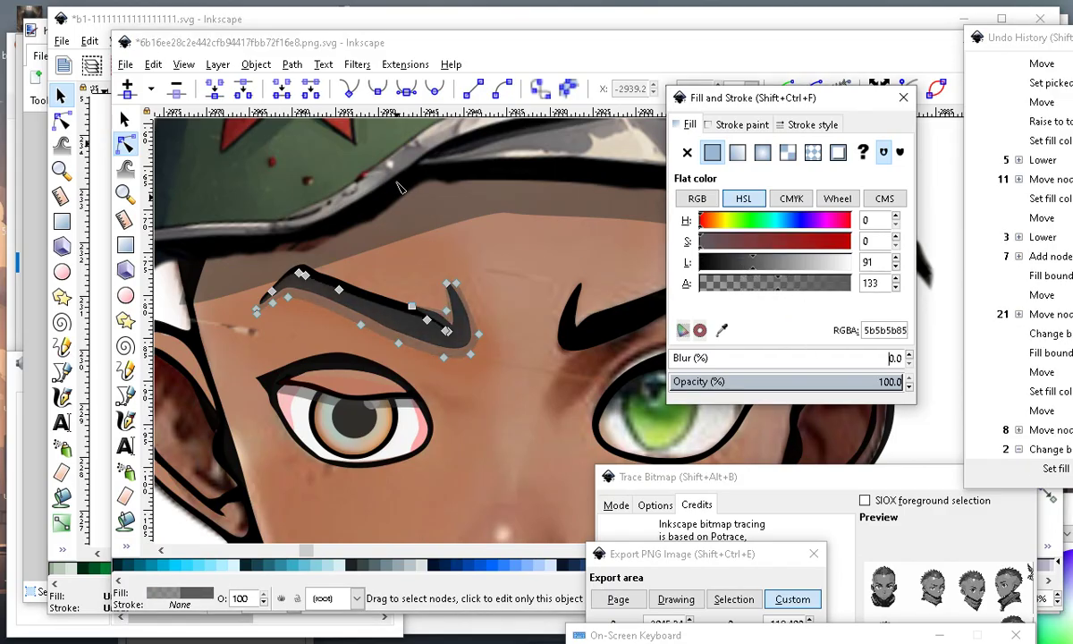
Lower the grey shadow three levels so it lies behind the left eyebrow, and deselect it.
left_click(124, 118)
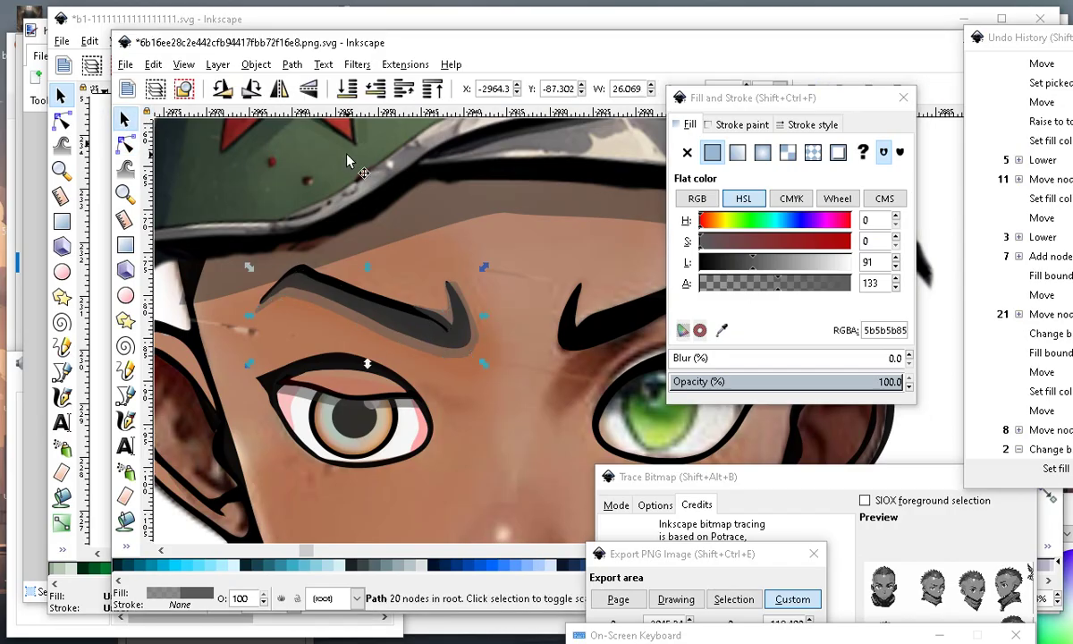
left_click(377, 90)
left_click(376, 91)
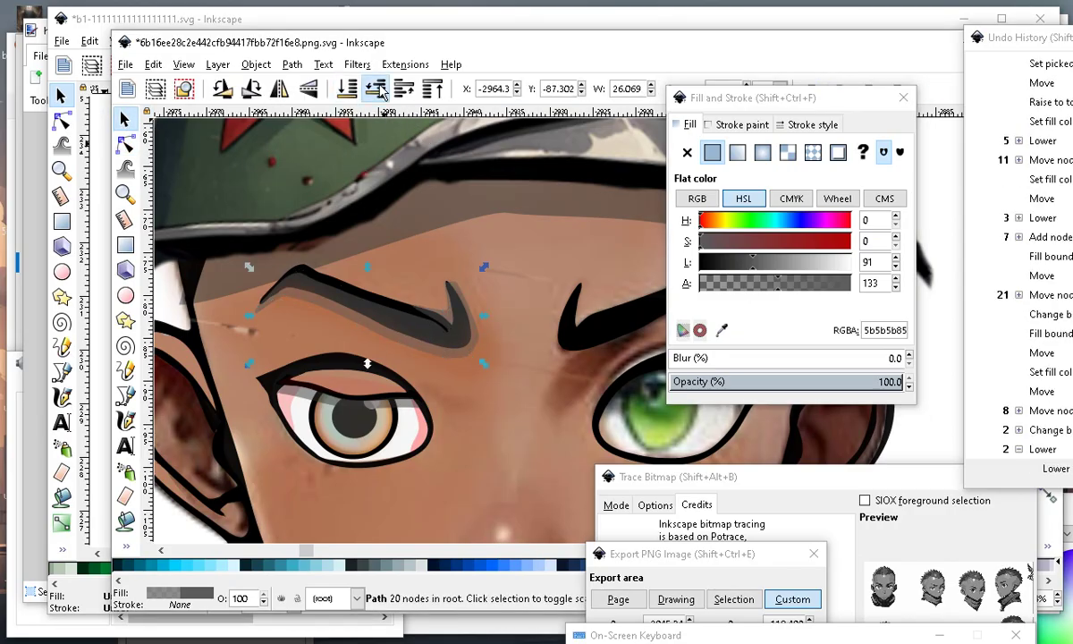
left_click(377, 91)
scroll(445, 222, "down", 3)
left_click(281, 411)
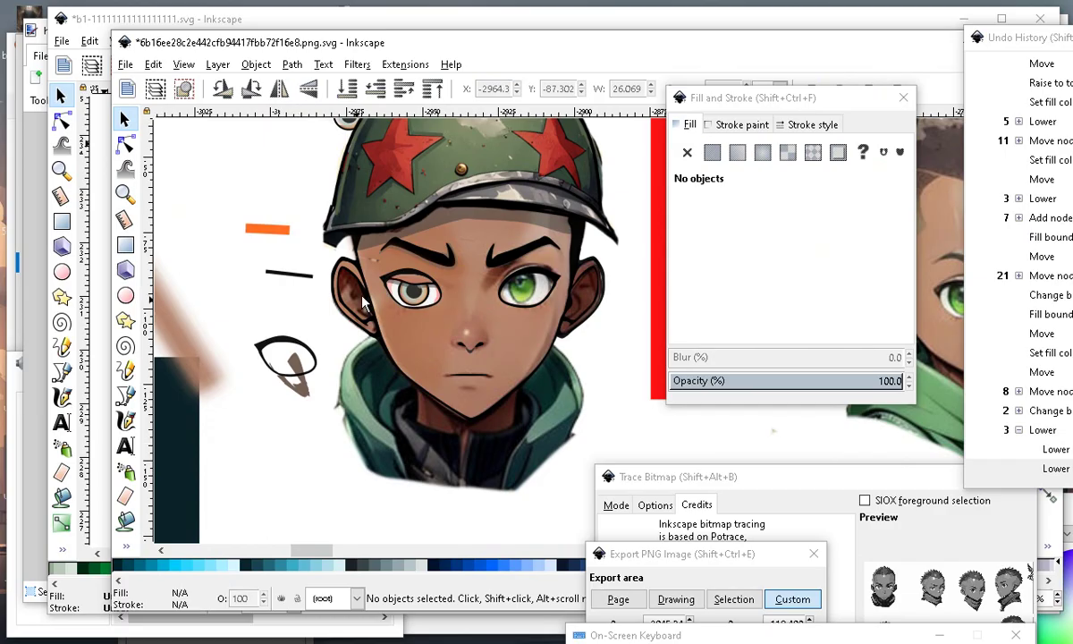
Examine the face close up and as a whole, comparing the rebuilt left eye and brow with the original right side.
scroll(357, 286, "up", 1)
scroll(419, 259, "up", 1)
scroll(295, 296, "down", 1)
scroll(517, 212, "up", 2, "ctrl")
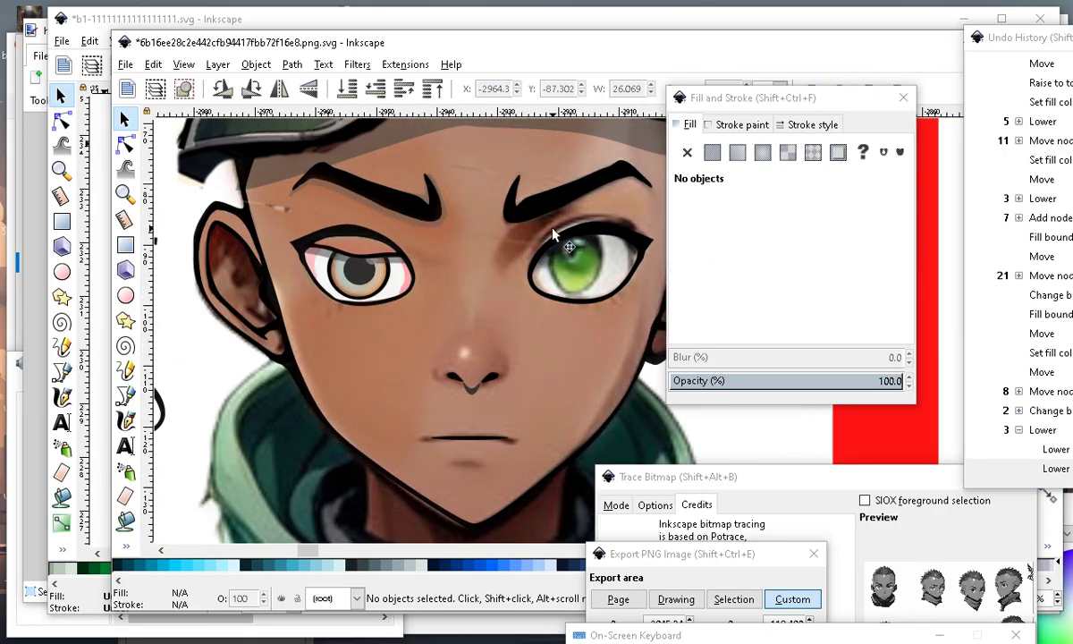
scroll(359, 240, "up", 2, "ctrl")
scroll(473, 283, "down", 1, "ctrl")
scroll(605, 179, "down", 2, "ctrl")
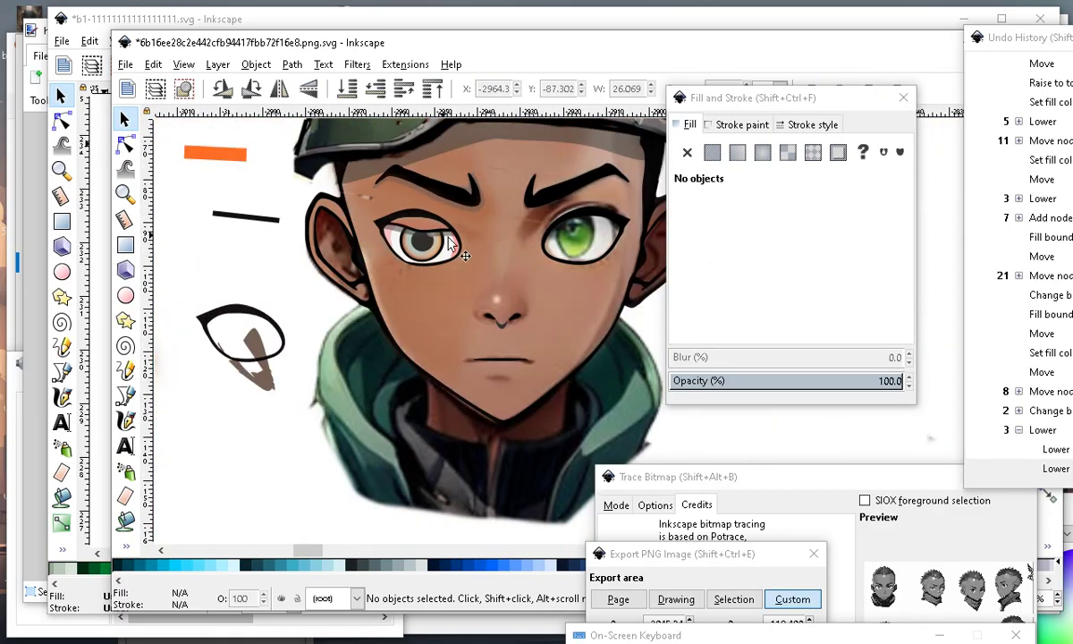
scroll(536, 277, "up", 3, "ctrl")
scroll(520, 298, "down", 2, "ctrl")
scroll(378, 307, "up", 2, "ctrl")
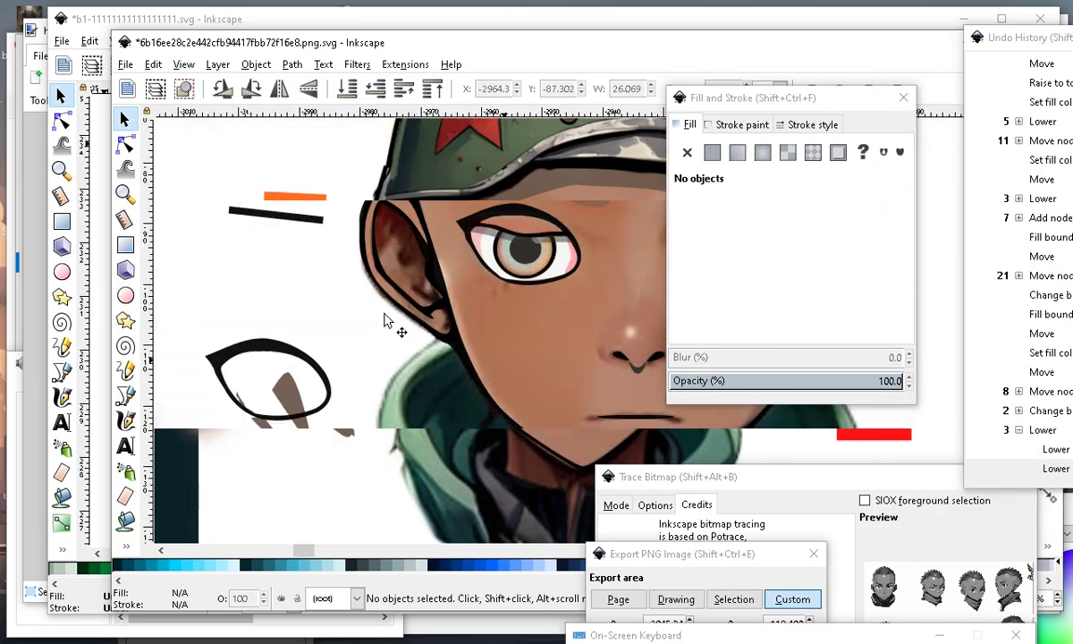
scroll(359, 299, "down", 1, "ctrl")
scroll(473, 277, "up", 3, "ctrl")
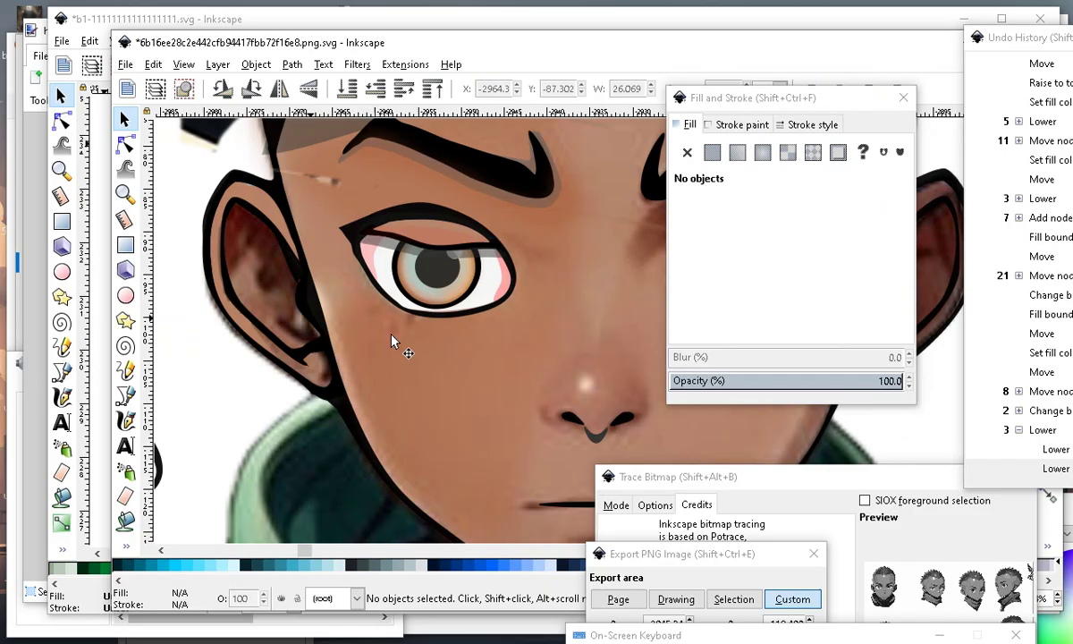
scroll(390, 335, "down", 2, "ctrl")
scroll(376, 214, "up", 2, "ctrl")
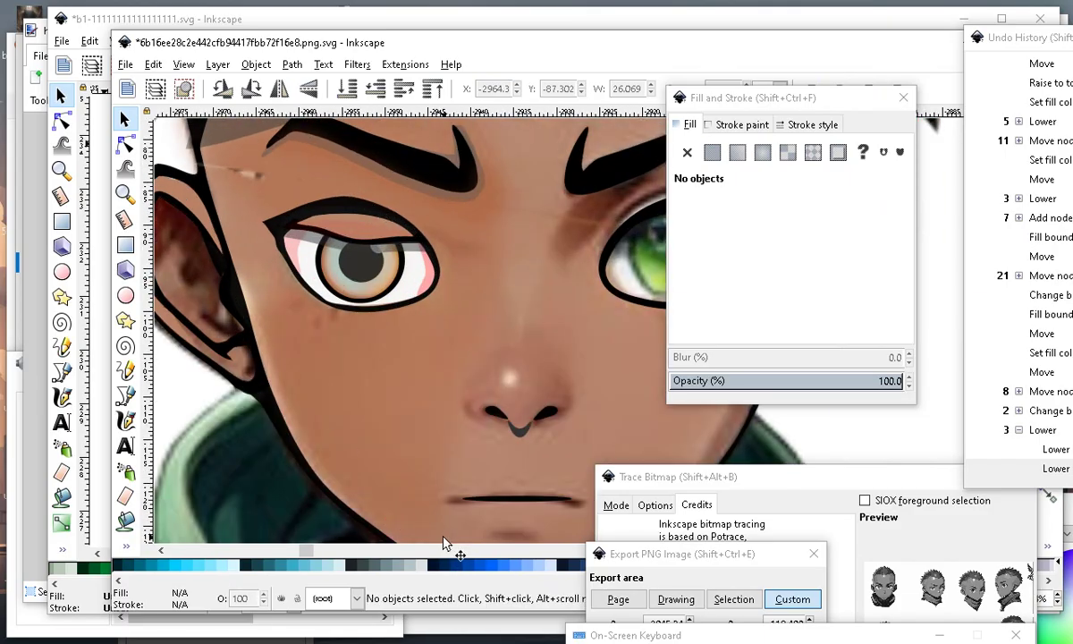
scroll(606, 306, "down", 2, "ctrl")
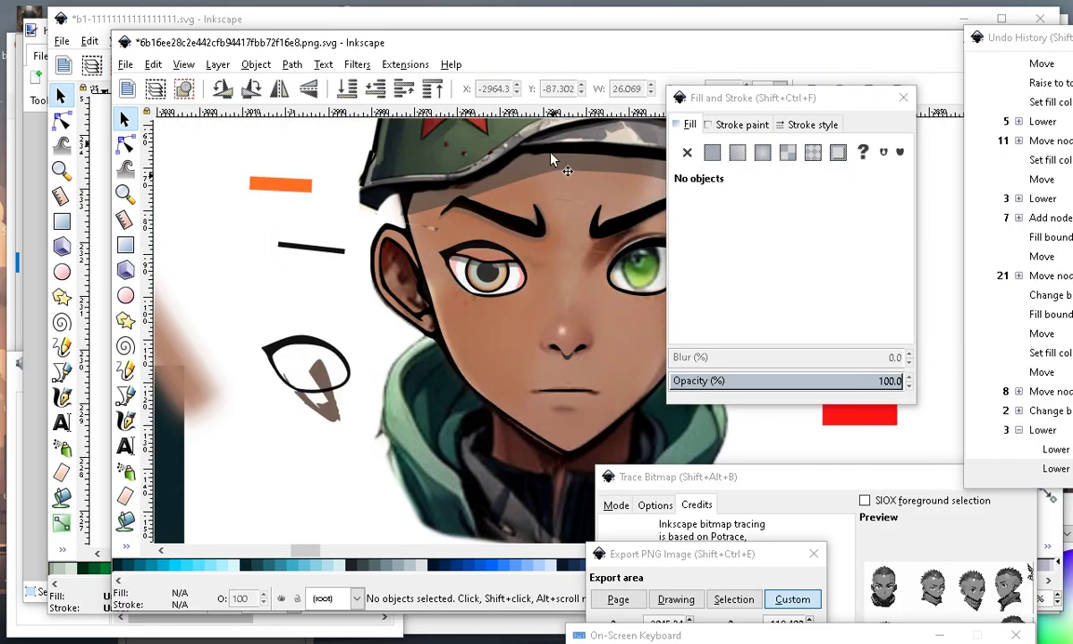
Nudge the left eye's iris group slightly to refine its position within the eye outline.
scroll(554, 313, "up", 3, "ctrl")
left_click(330, 302)
mouse_move(363, 306)
left_mouse_down()
mouse_move(342, 297)
mouse_move(375, 304)
mouse_move(359, 300)
left_mouse_up()
scroll(359, 299, "down", 4, "ctrl")
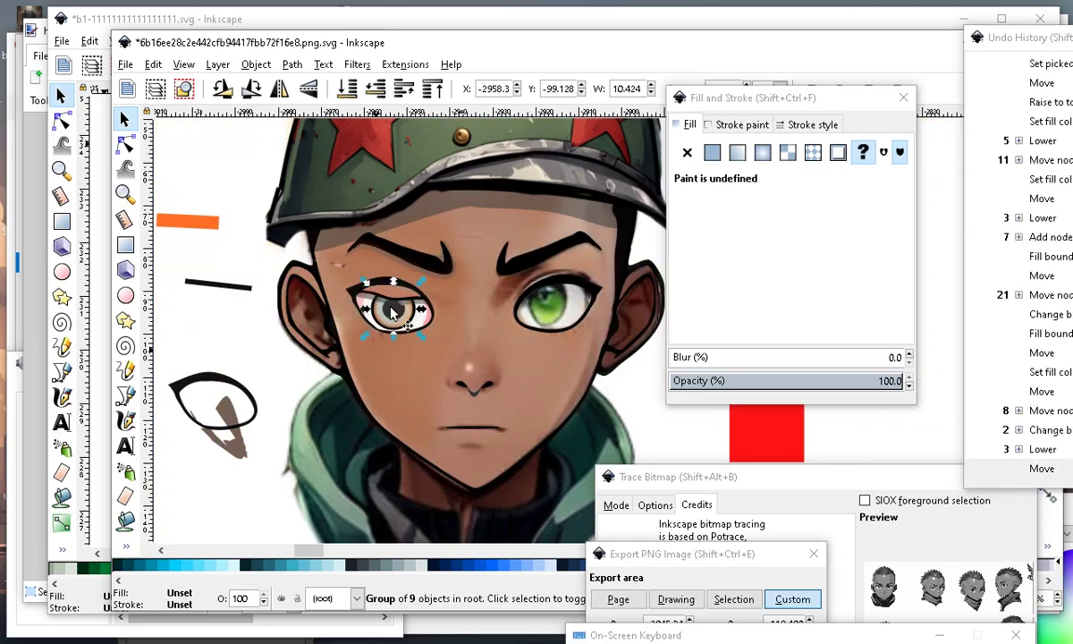
scroll(394, 329, "up", 2, "ctrl")
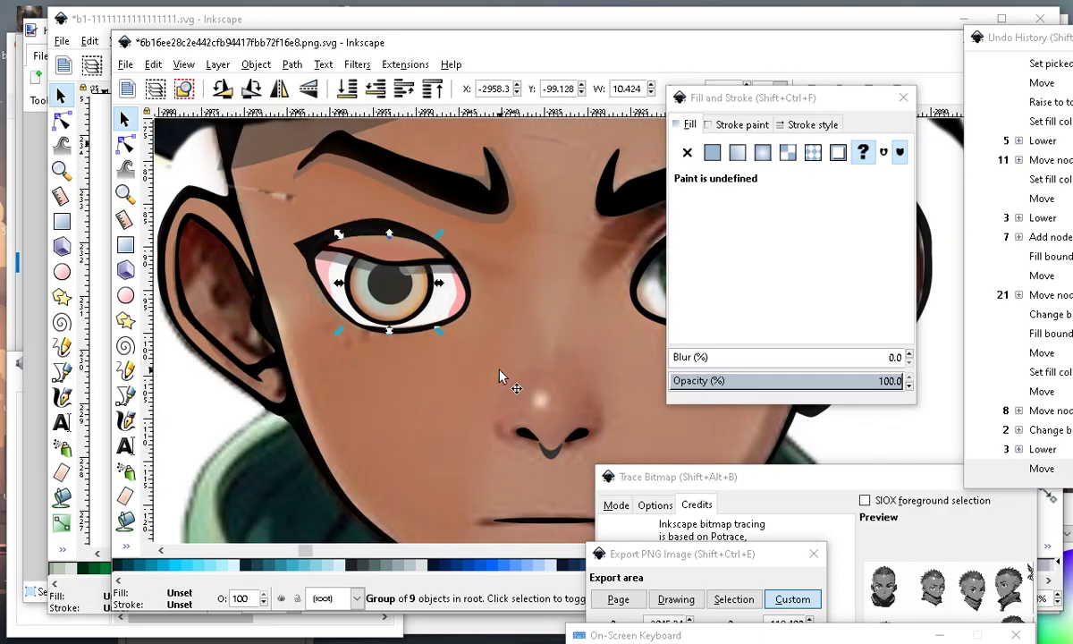
mouse_move(391, 288)
left_mouse_down()
mouse_move(395, 280)
mouse_move(397, 293)
left_mouse_up()
scroll(402, 349, "down", 3)
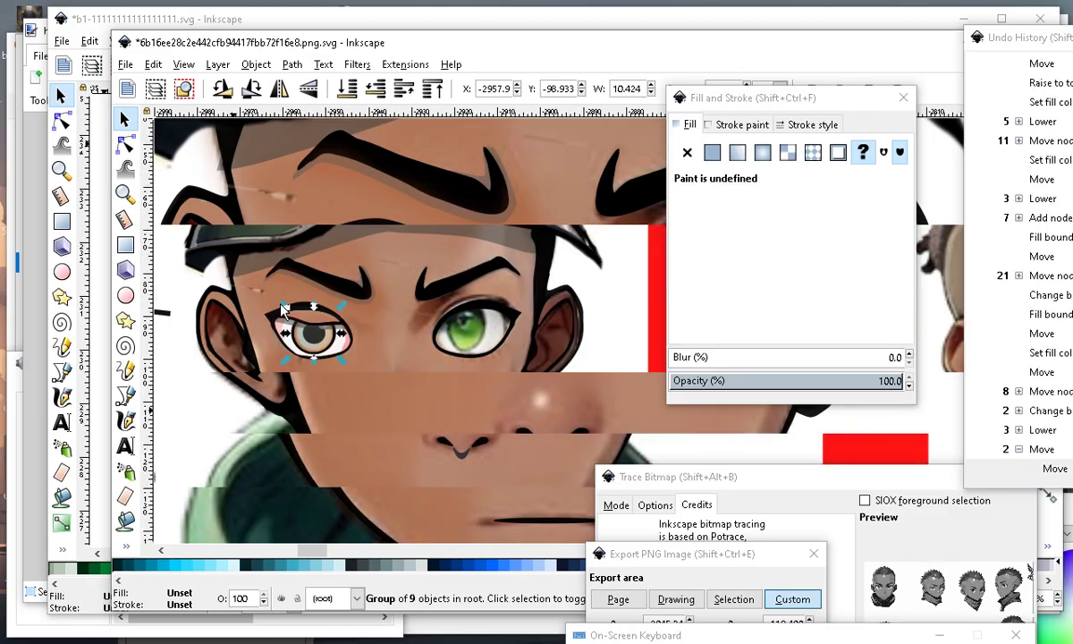
Try moving the grouped face line art away from the helmeted head, and undo the move.
scroll(264, 416, "up", 1, "ctrl")
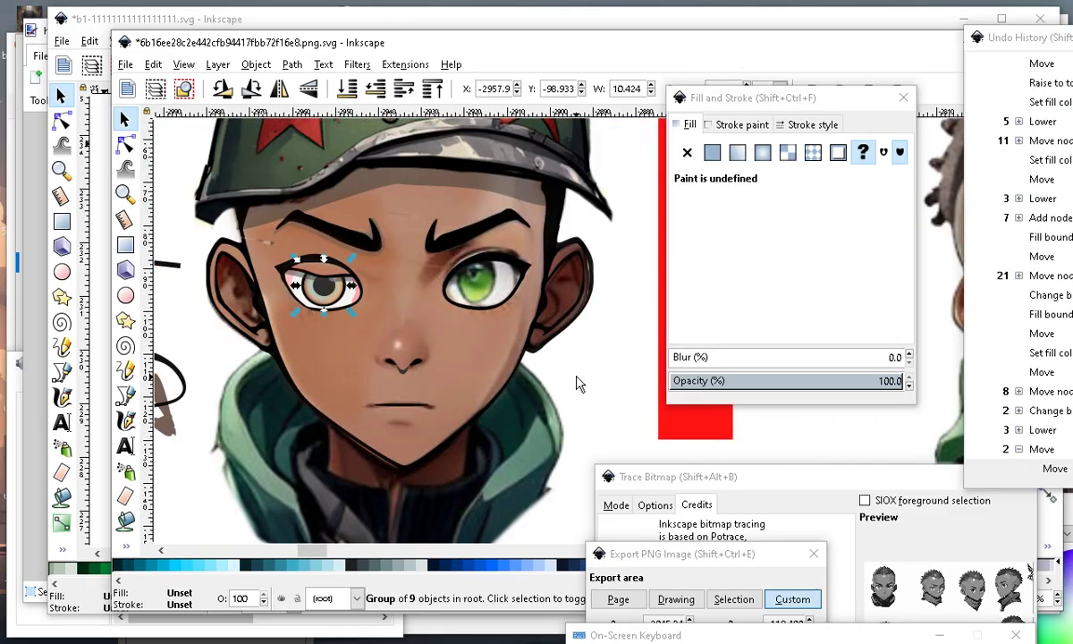
key("Escape")
scroll(373, 416, "down", 2, "ctrl")
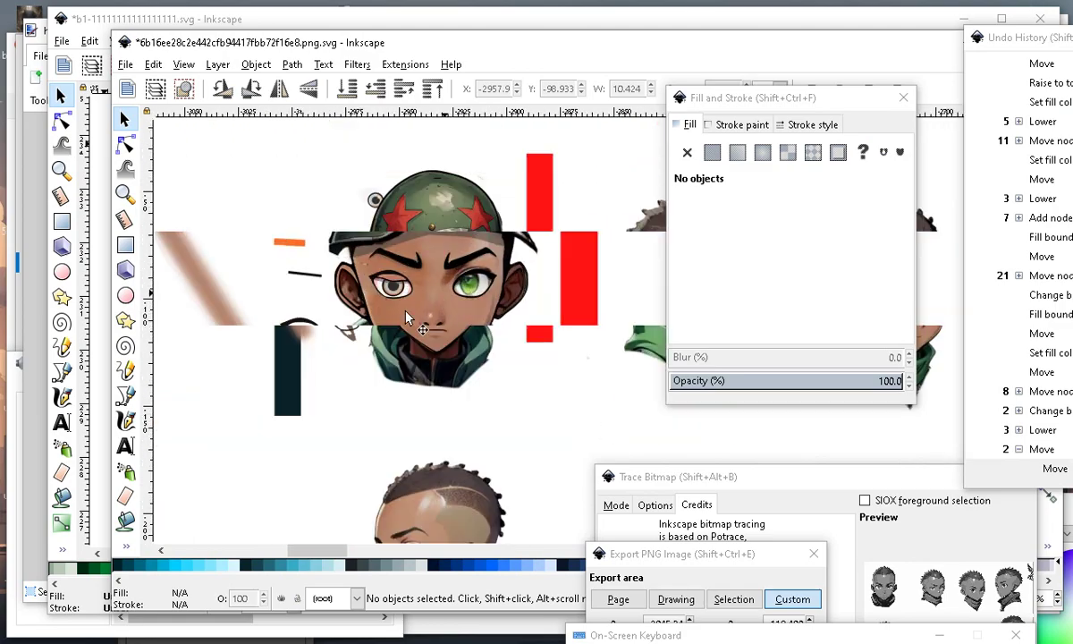
left_click(283, 244)
left_click_drag(223, 172, 329, 422)
left_click_drag(292, 331, 267, 460)
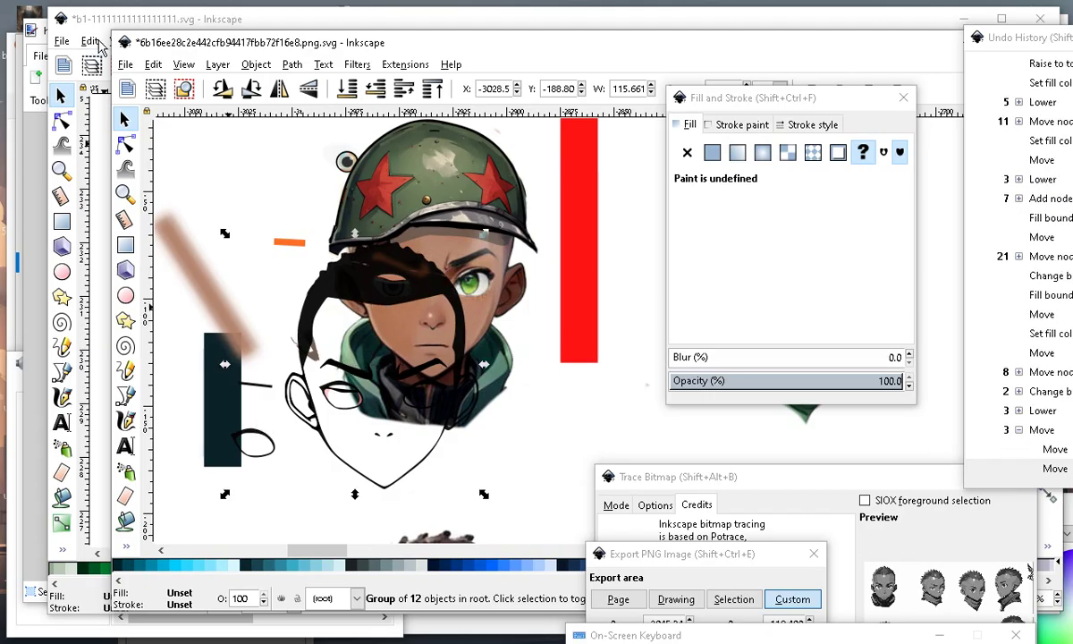
left_click(153, 64)
left_click(189, 84)
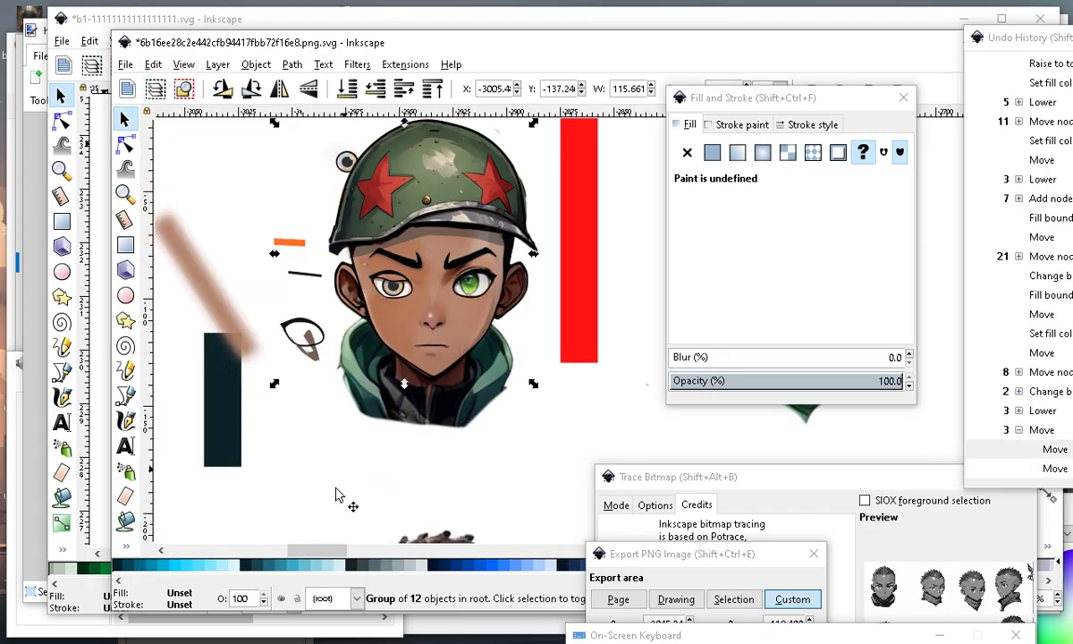
Enter the line-art group and move the loose black eye outline onto the left eye.
double_click(302, 329)
left_click(303, 333)
left_click(266, 453)
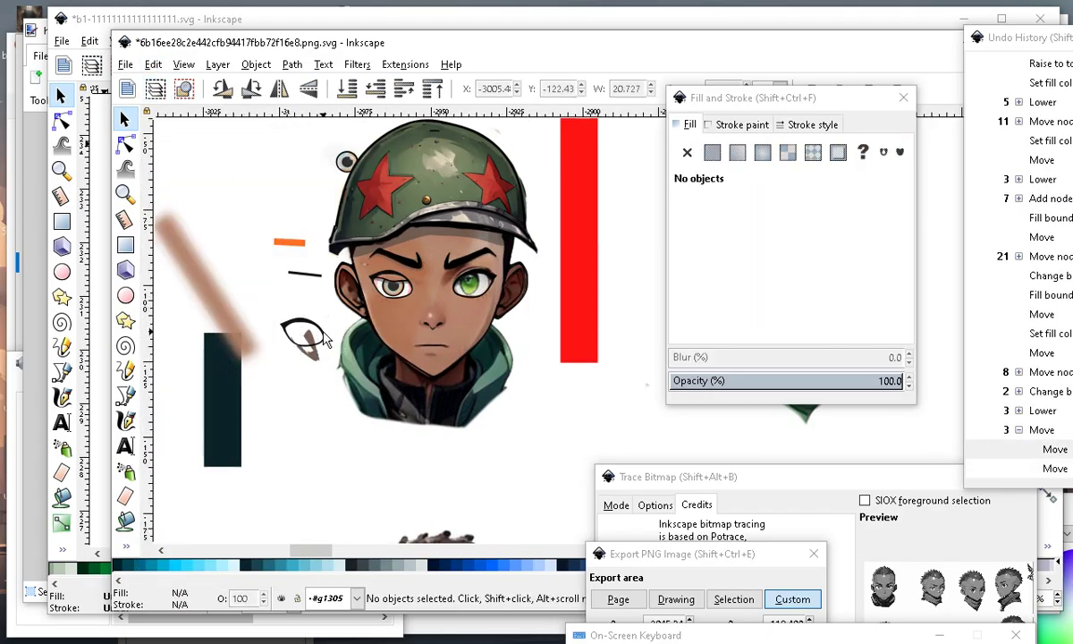
scroll(322, 329, "up", 2)
left_click(311, 319)
left_click_drag(312, 315, 464, 216)
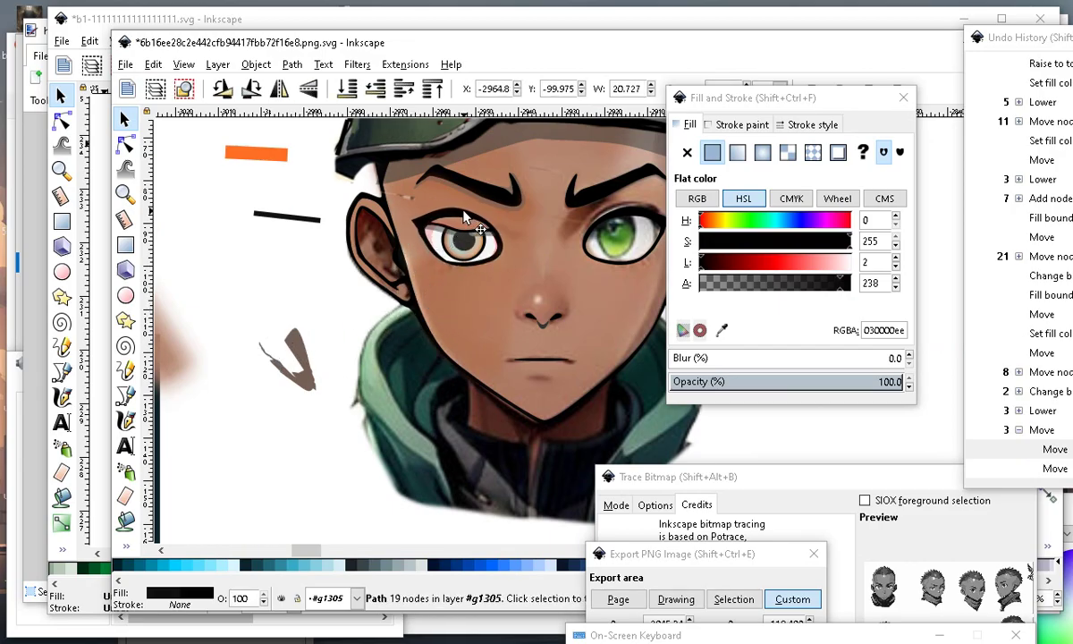
scroll(464, 216, "up", 2)
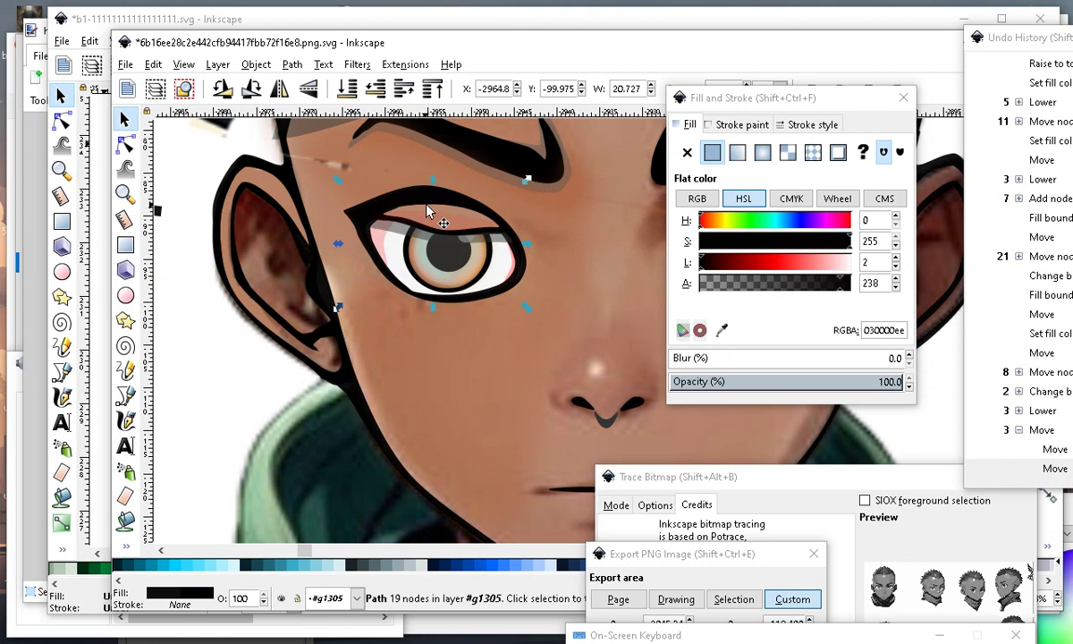
Lower the skin-coloured upper-eyelid path two levels behind the eye's black outline, and deselect it.
mouse_move(420, 213)
left_mouse_down()
mouse_move(427, 255)
mouse_move(412, 194)
mouse_move(415, 206)
left_mouse_up()
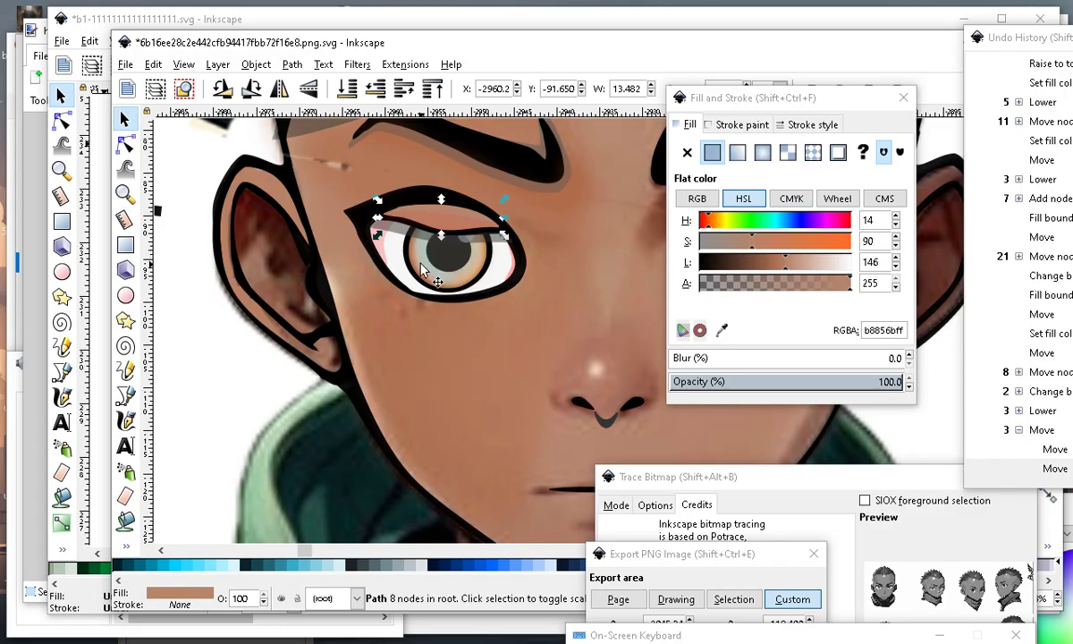
left_click(375, 88)
scroll(492, 217, "down", 3)
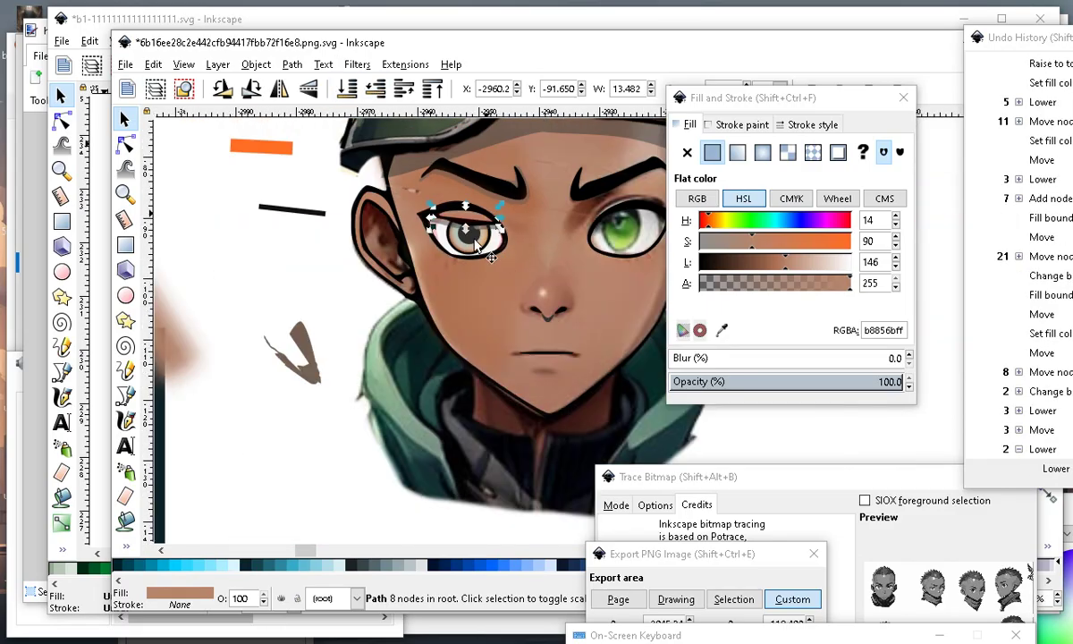
scroll(349, 188, "up", 3)
left_click(237, 304)
scroll(393, 272, "down", 2)
scroll(427, 229, "up", 4)
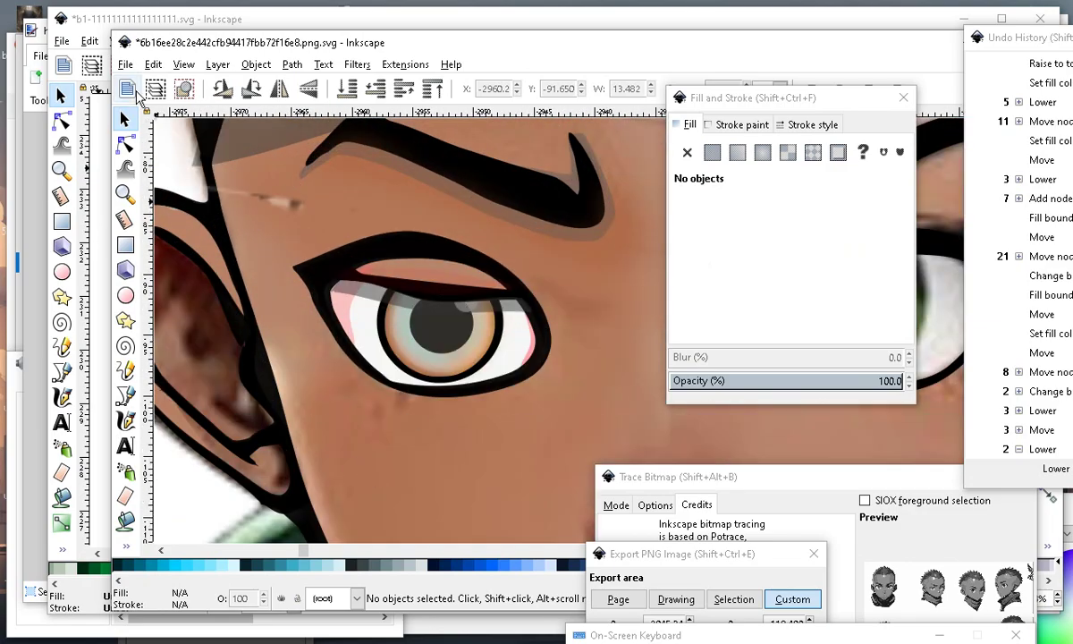
Raise the middle lower-edge node of the translucent red eyelid shape so its edge follows the upper lid.
left_click(125, 144)
left_click(453, 300)
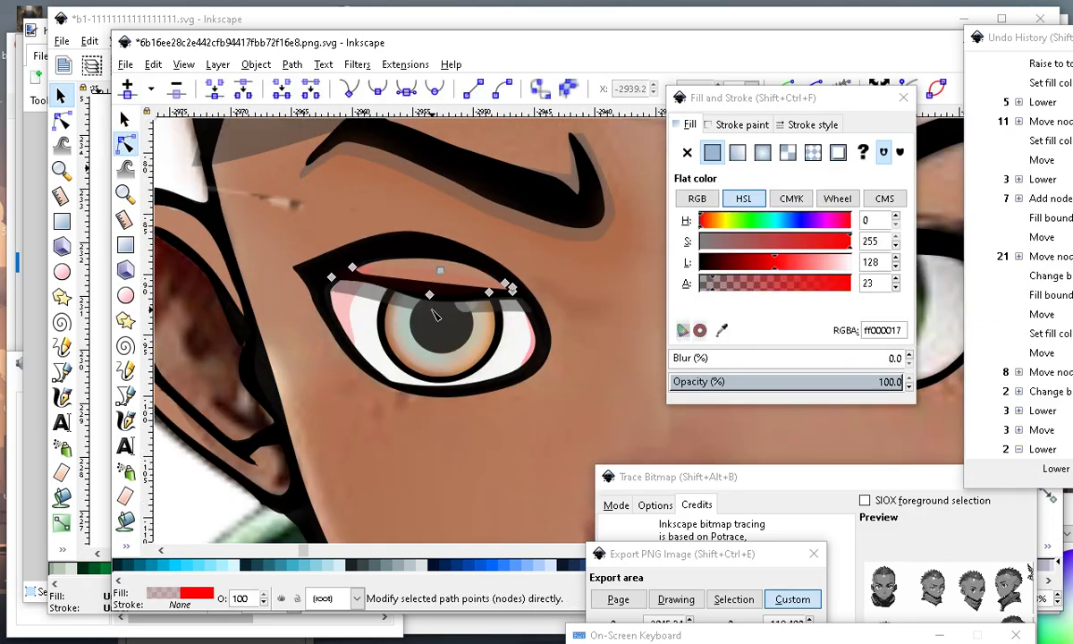
left_click_drag(434, 310, 436, 298)
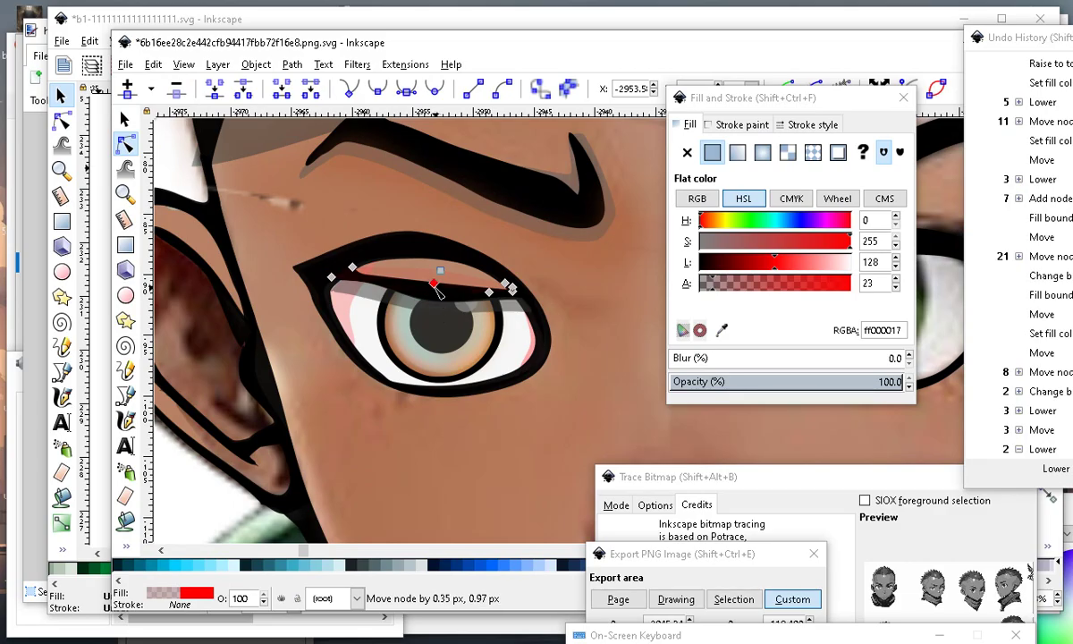
left_click(436, 285)
left_click_drag(436, 283, 440, 302)
left_click(380, 284)
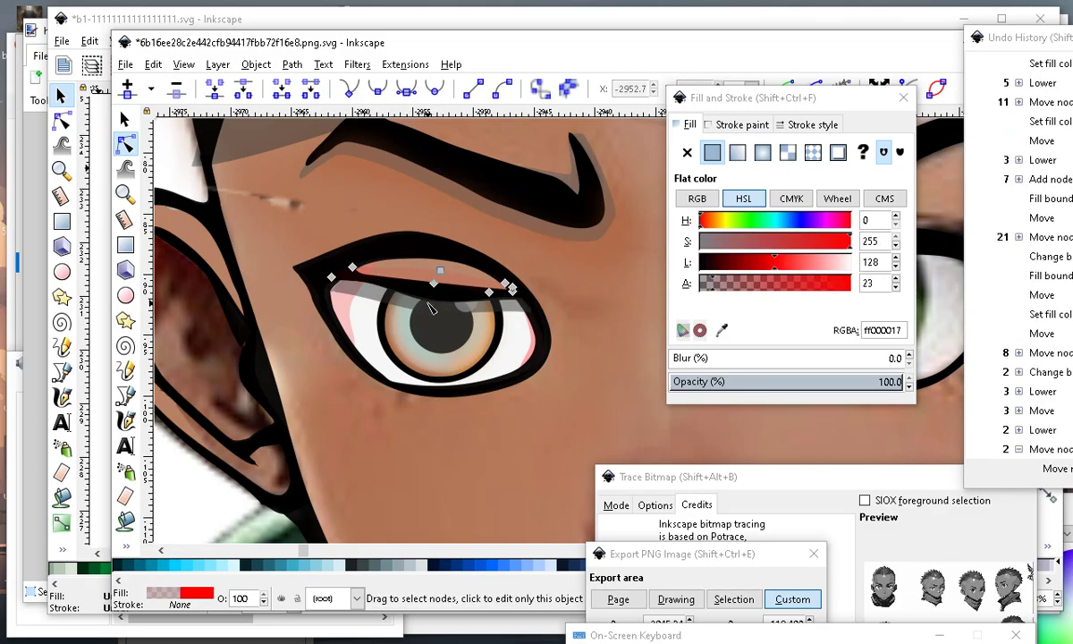
left_click(398, 295)
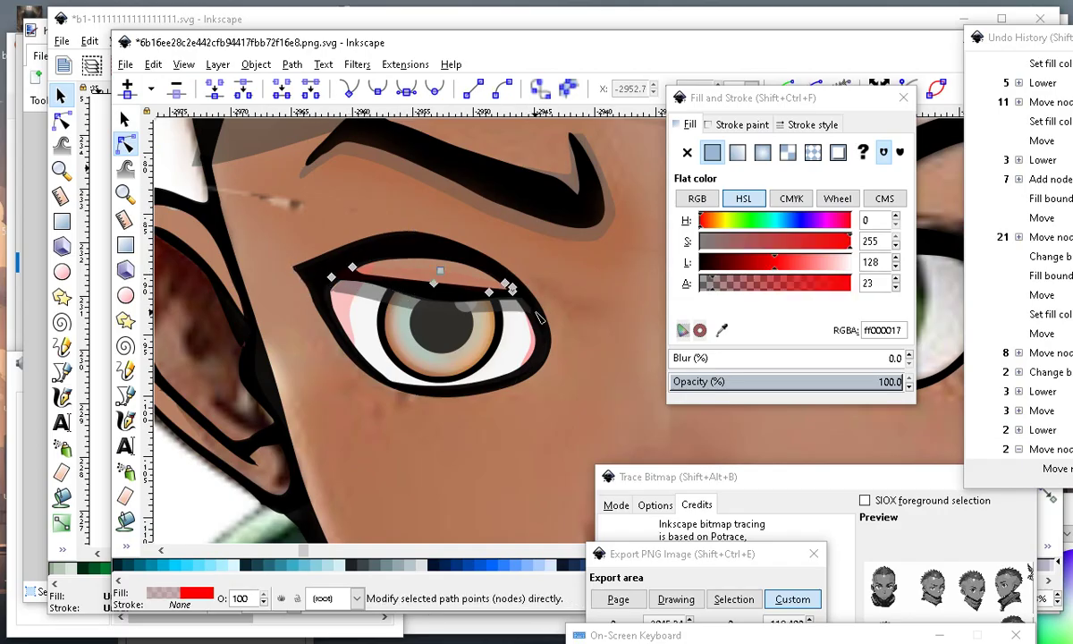
Move the translucent grey eye shadow down from the upper lid to below the left eye.
left_click(425, 299)
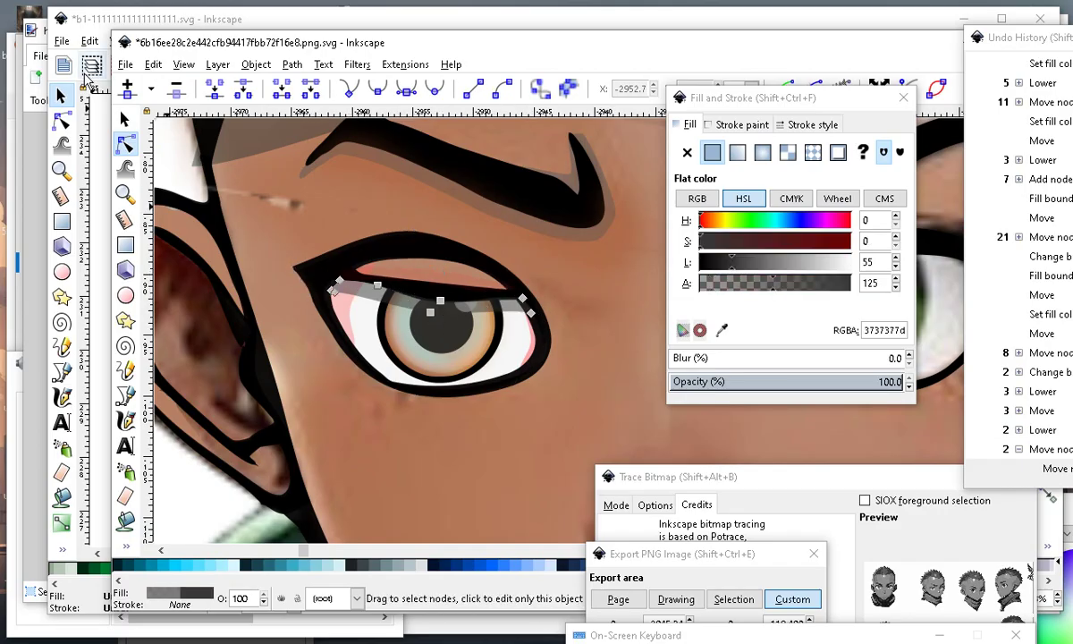
left_click(125, 119)
left_click_drag(349, 296, 369, 386)
Reshape the black upper-eyelid line inside the group by raising its middle node and adjusting its outer end with an added node.
left_click(424, 301)
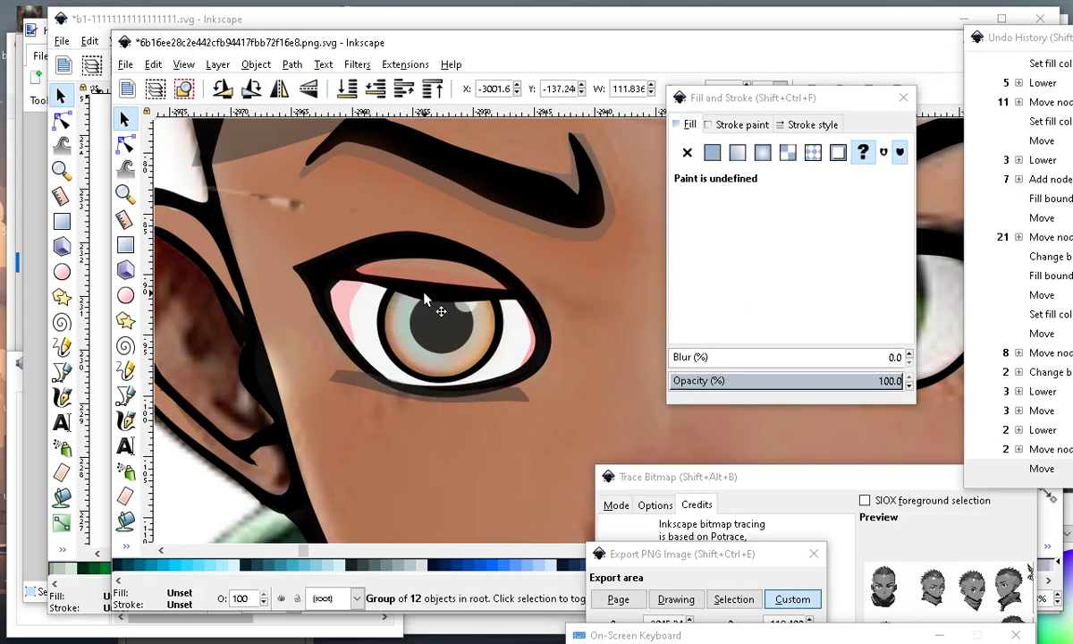
double_click(424, 295)
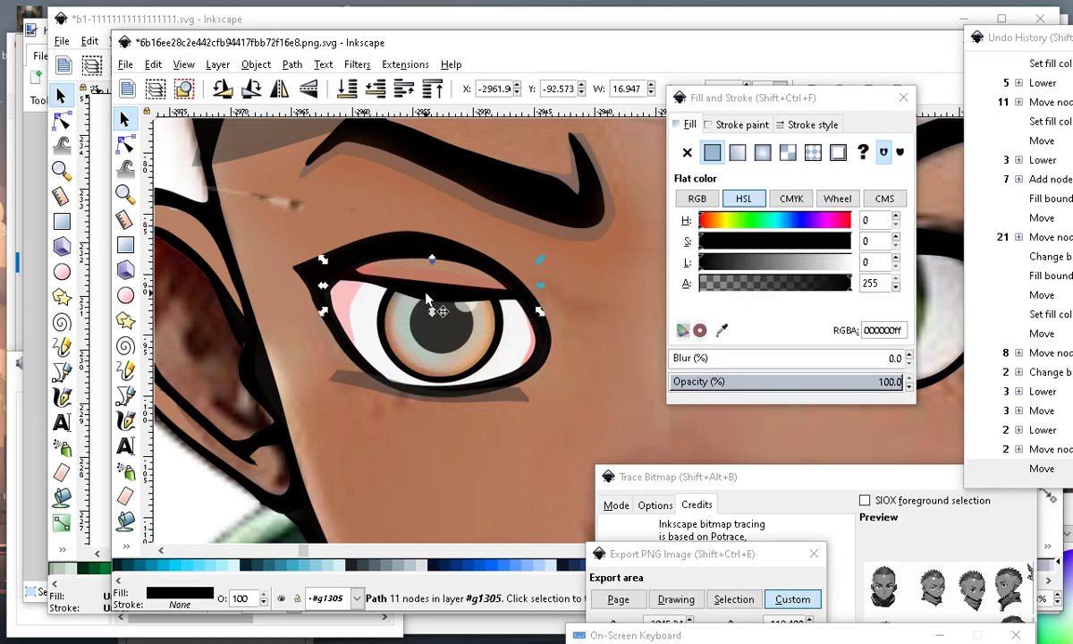
left_click(128, 144)
left_click_drag(431, 302, 426, 293)
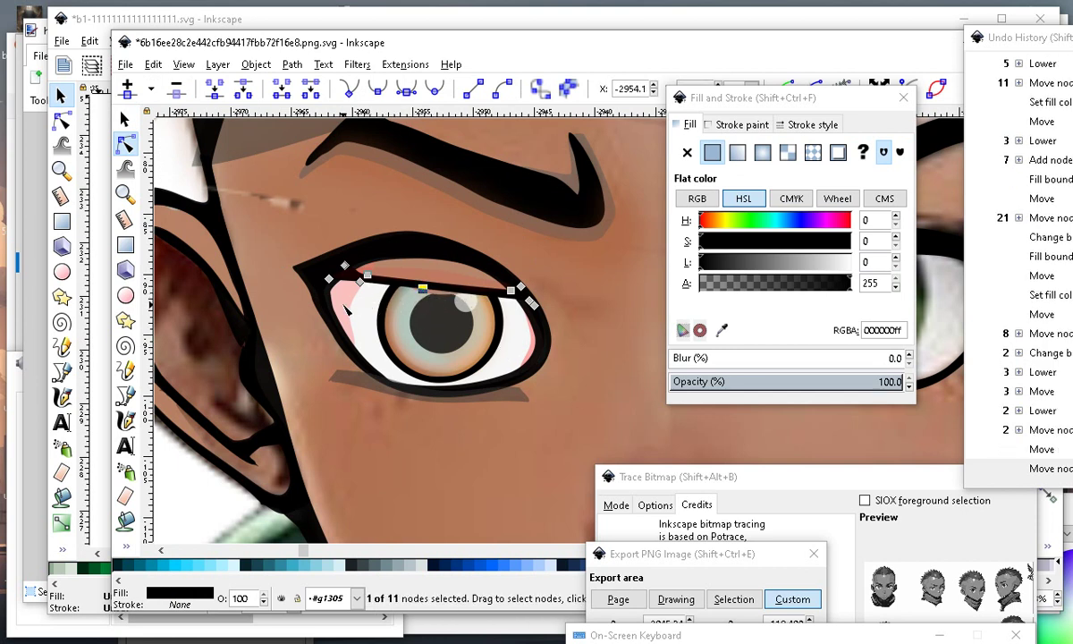
mouse_move(329, 279)
left_mouse_down()
mouse_move(325, 298)
mouse_move(354, 293)
mouse_move(334, 279)
left_mouse_up()
left_click(358, 270)
double_click(356, 272)
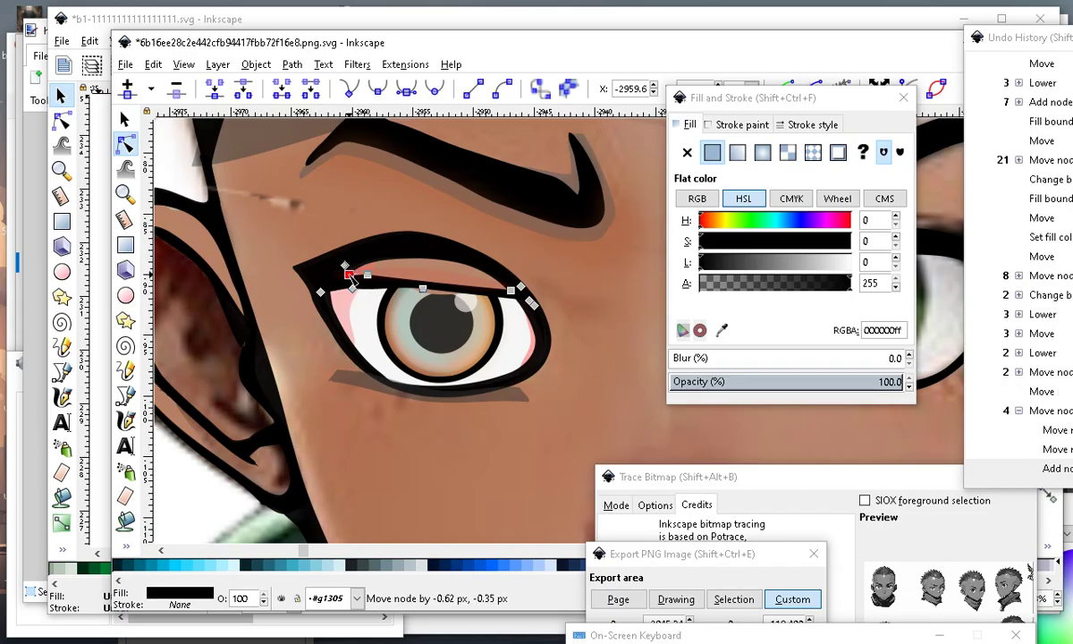
left_click_drag(346, 277, 346, 276)
left_click(538, 339)
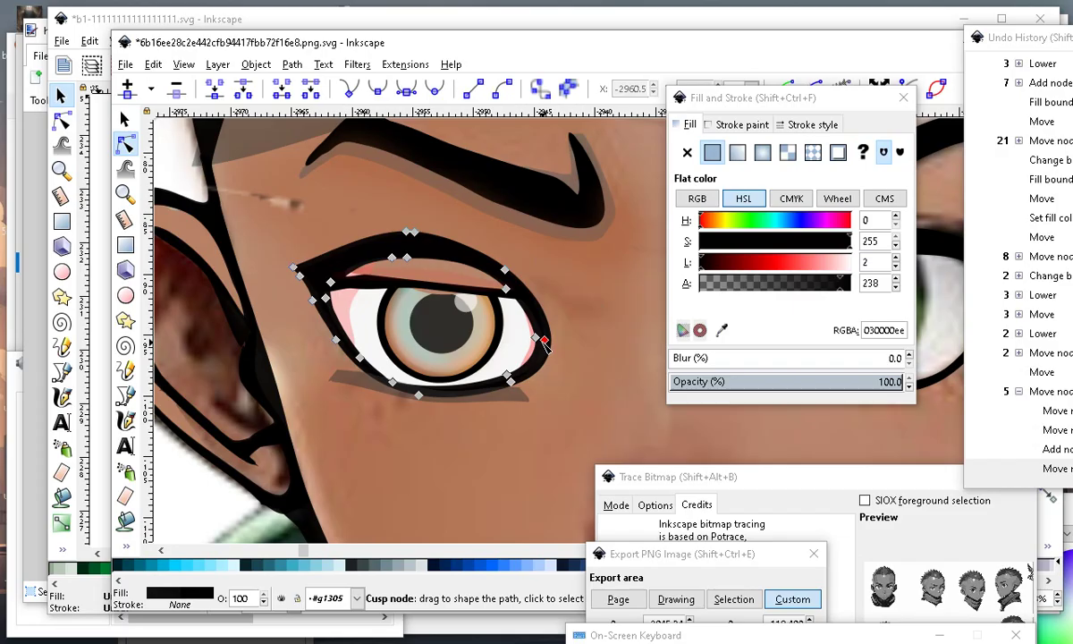
Adjust the outer-corner node of the translucent red eyelid shape to fit the eyelid line, and deselect it.
scroll(398, 269, "down", 1)
scroll(380, 277, "up", 1)
left_click(358, 280)
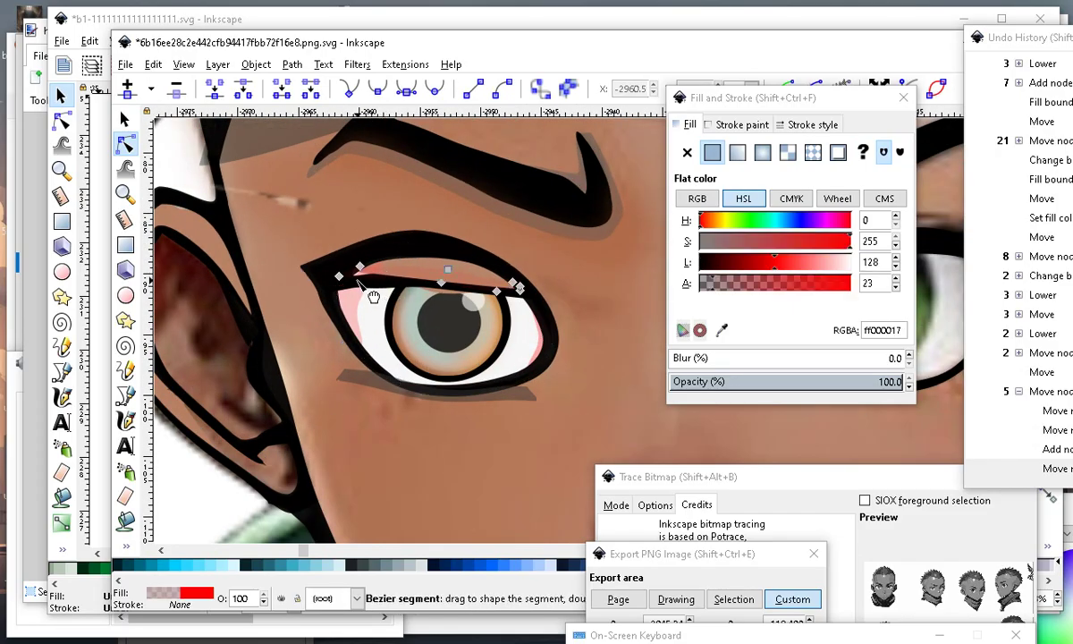
left_click_drag(341, 276, 353, 287)
scroll(350, 288, "down", 2)
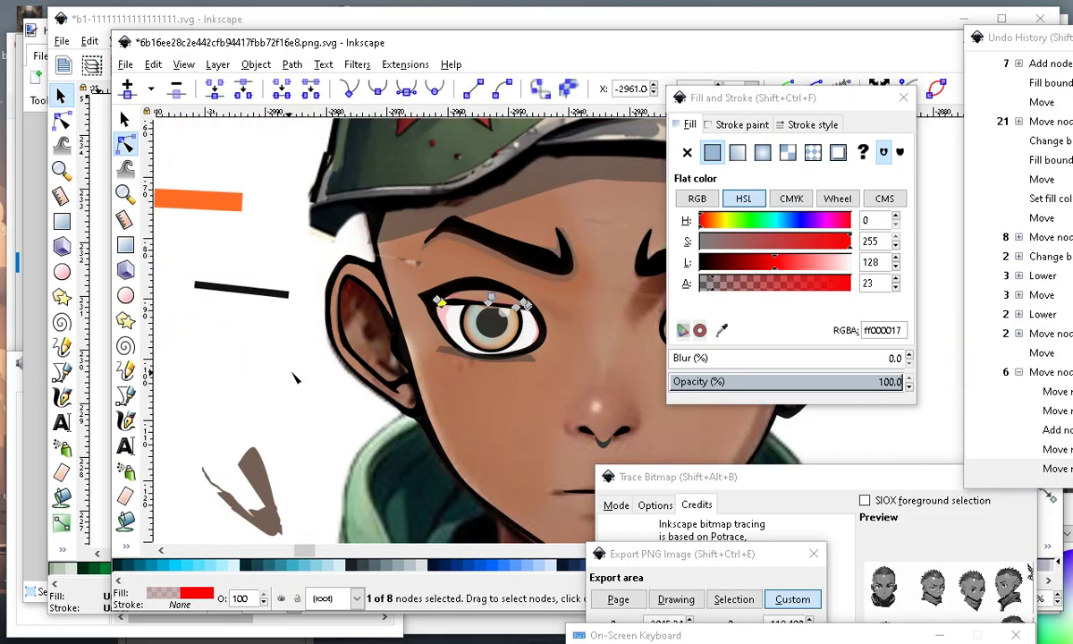
scroll(340, 292, "down", 2)
key("Escape")
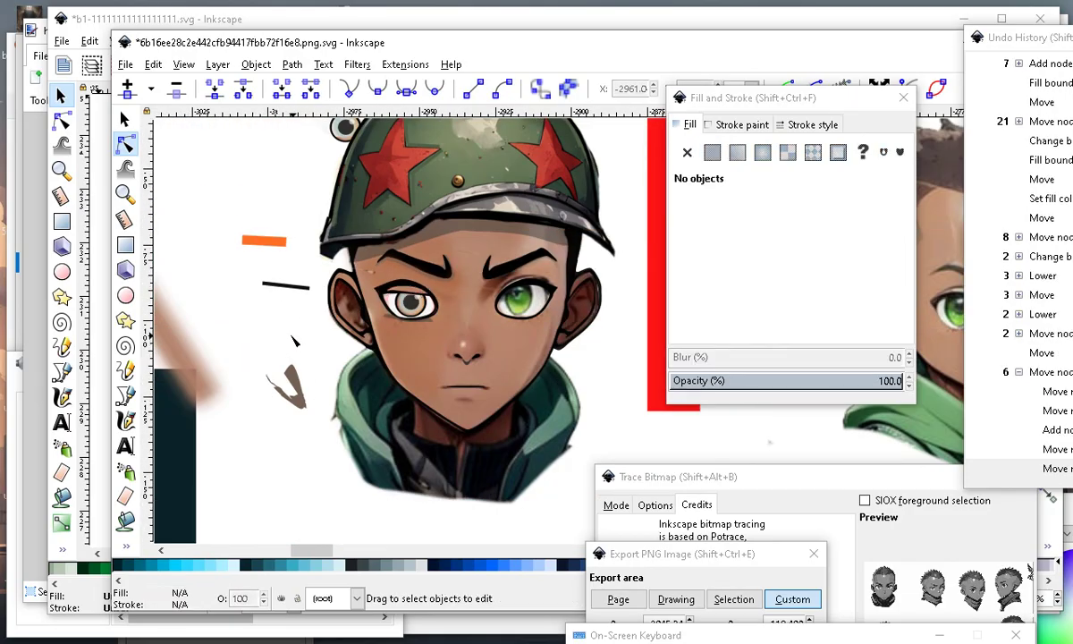
Move the translucent grey shadow back up over the top of the left eye.
scroll(246, 167, "up", 3)
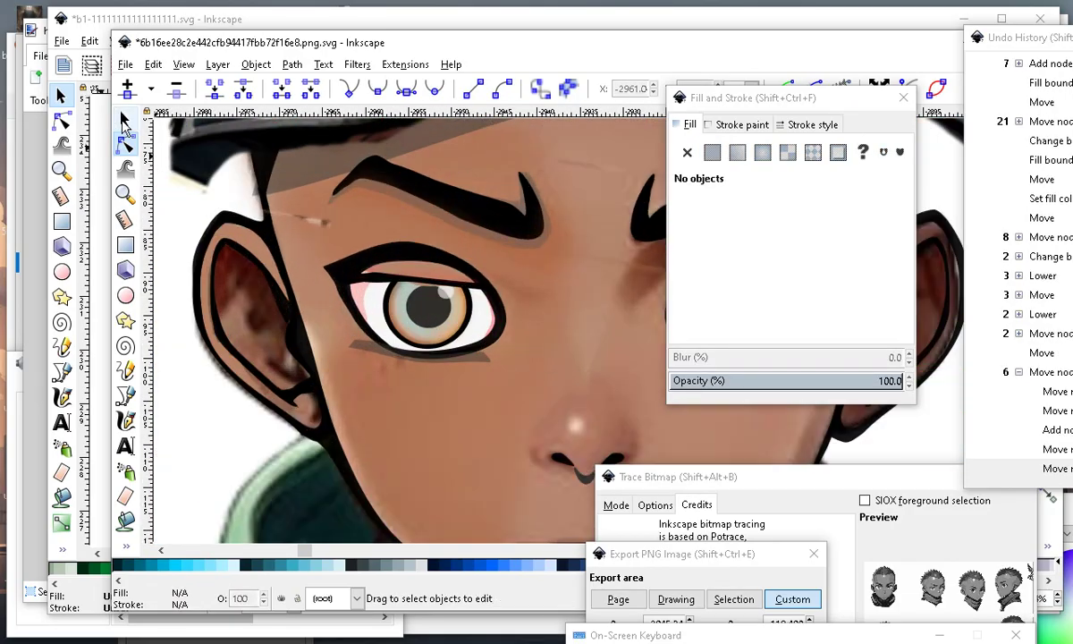
left_click(124, 119)
scroll(420, 335, "up", 2)
left_click_drag(306, 361, 311, 228)
scroll(358, 308, "down", 2)
scroll(304, 187, "down", 2)
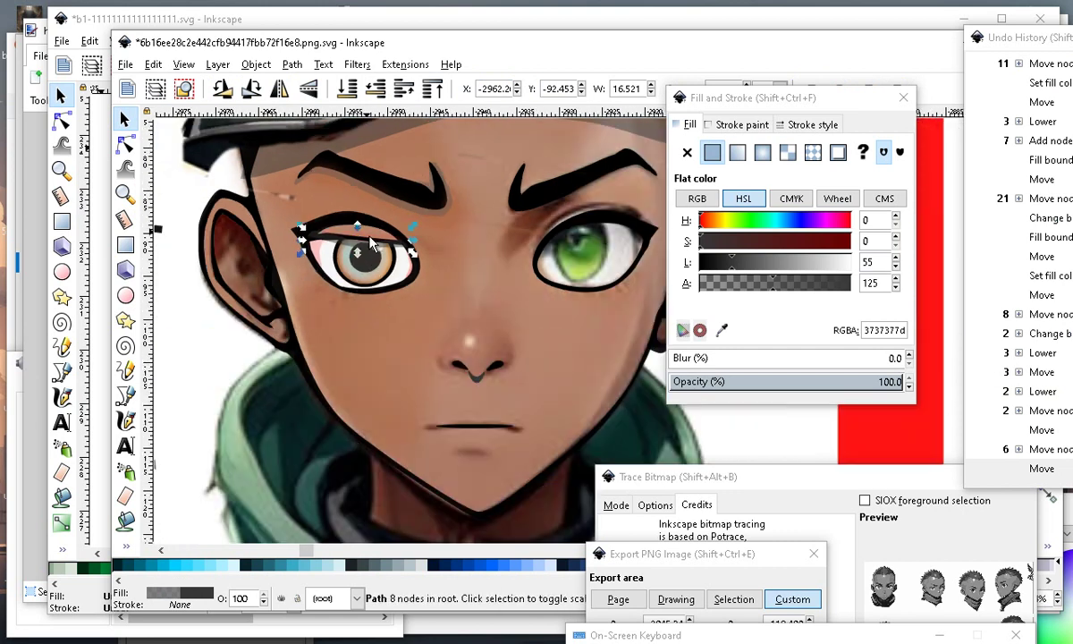
Add a node to the grey shadow's lower edge and pull it down to the eye's inner corner.
scroll(345, 221, "up", 2)
left_click(126, 144)
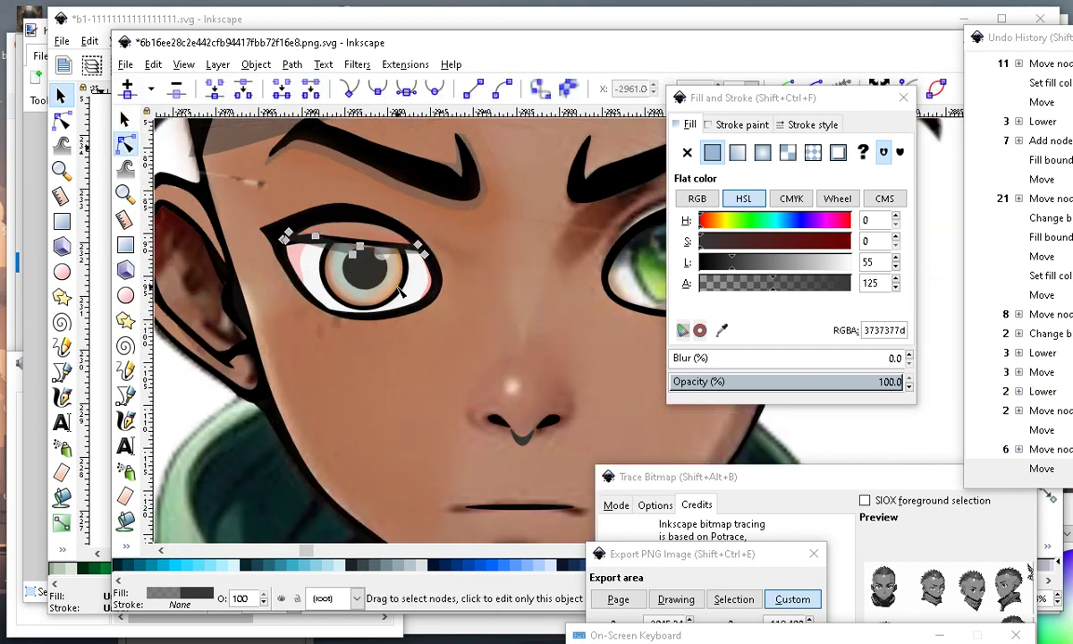
scroll(393, 253, "up", 3)
double_click(398, 255)
left_click_drag(398, 254, 473, 284)
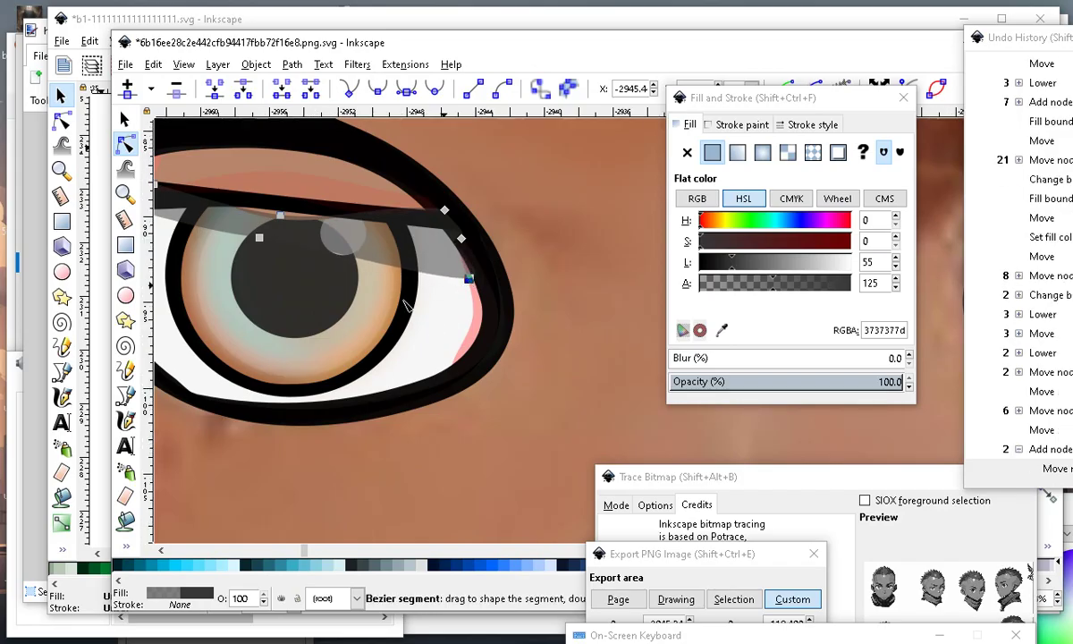
scroll(429, 269, "down", 2)
left_click(188, 427)
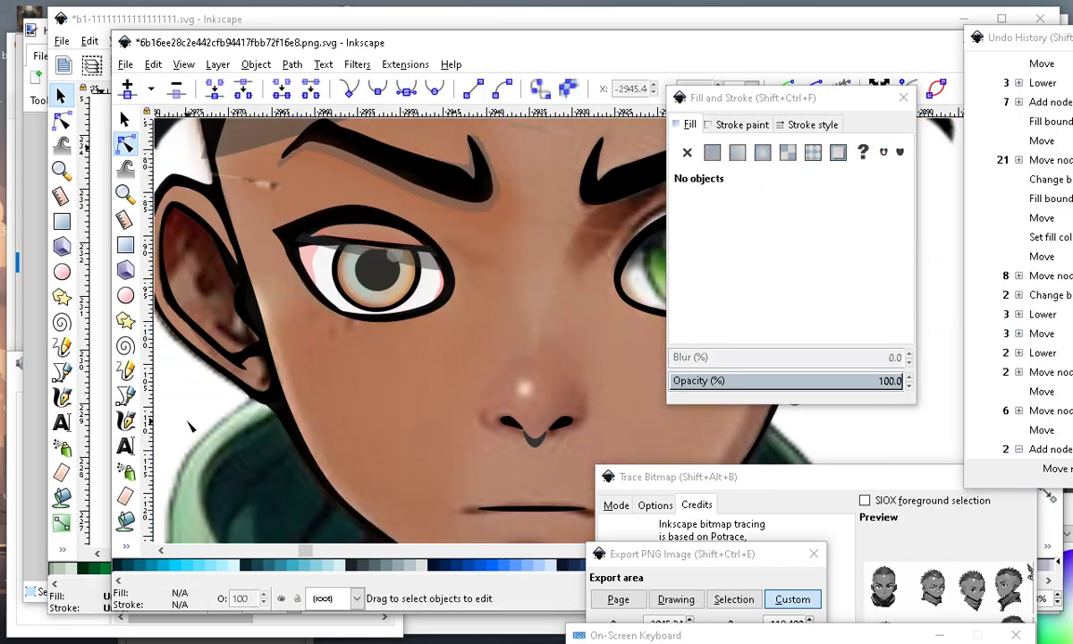
Extend the grey shadow to the eye's outer corner with another added node, and lower its central node across the iris.
scroll(372, 367, "down", 2)
scroll(386, 336, "up", 3)
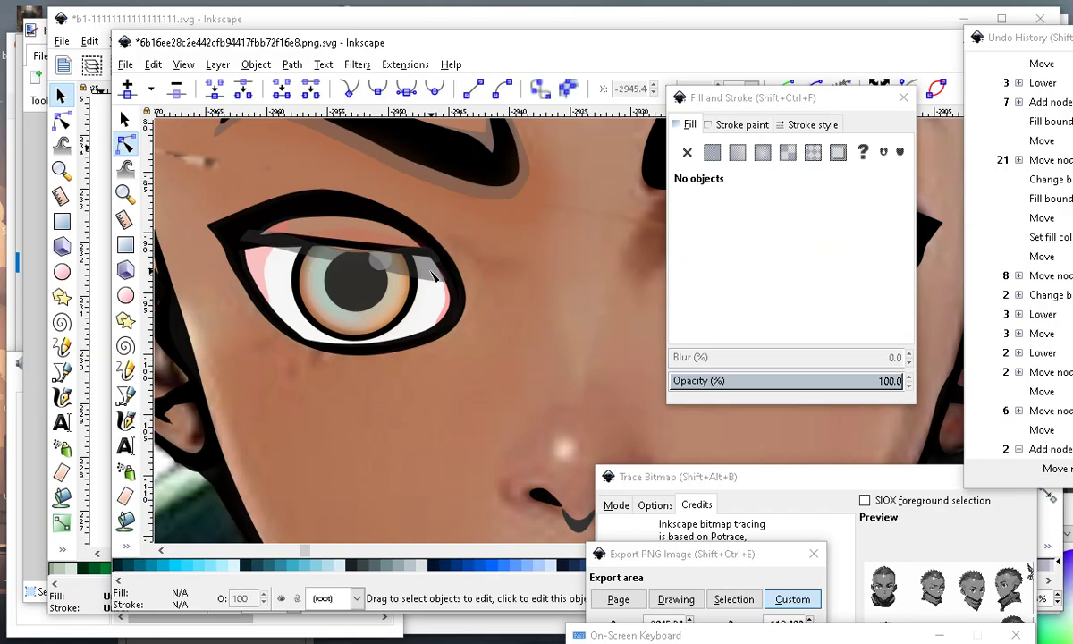
left_click(424, 277)
double_click(297, 254)
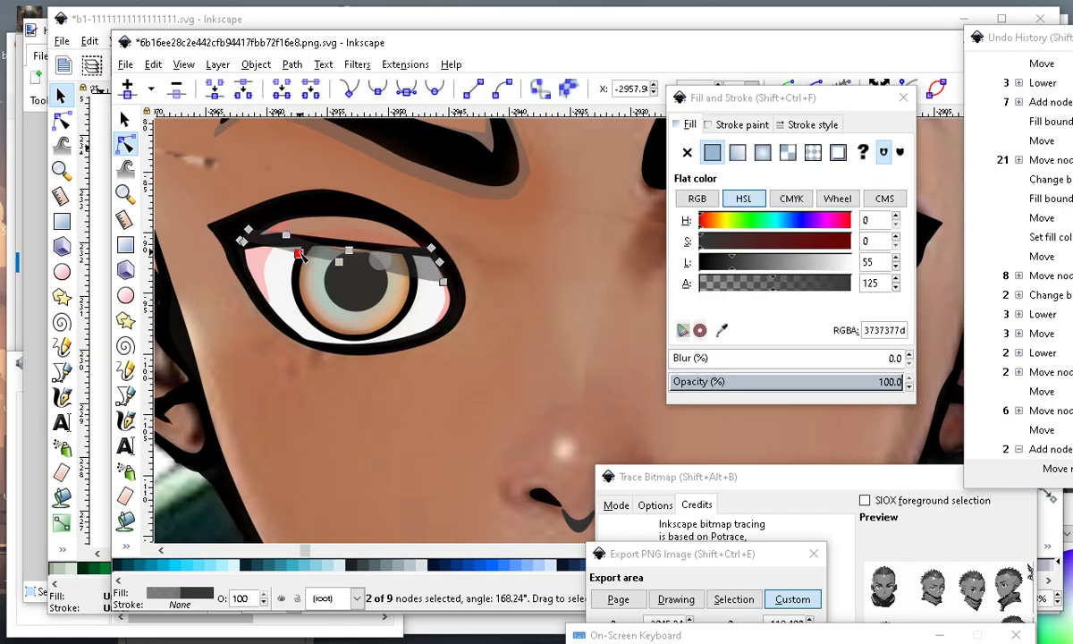
left_click_drag(299, 256, 246, 280)
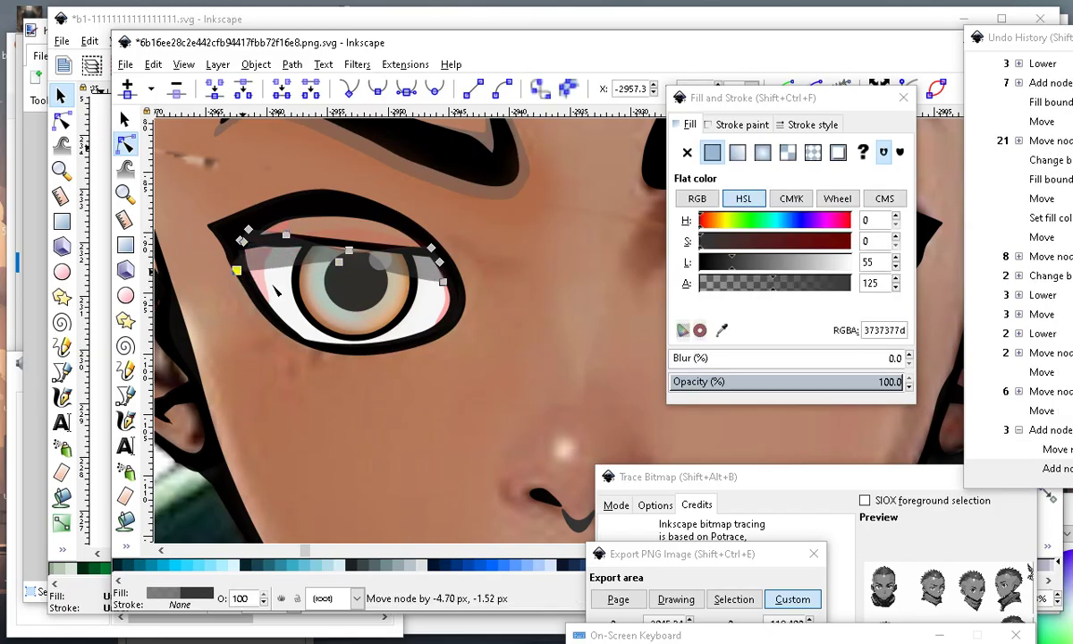
left_click_drag(340, 267, 338, 286)
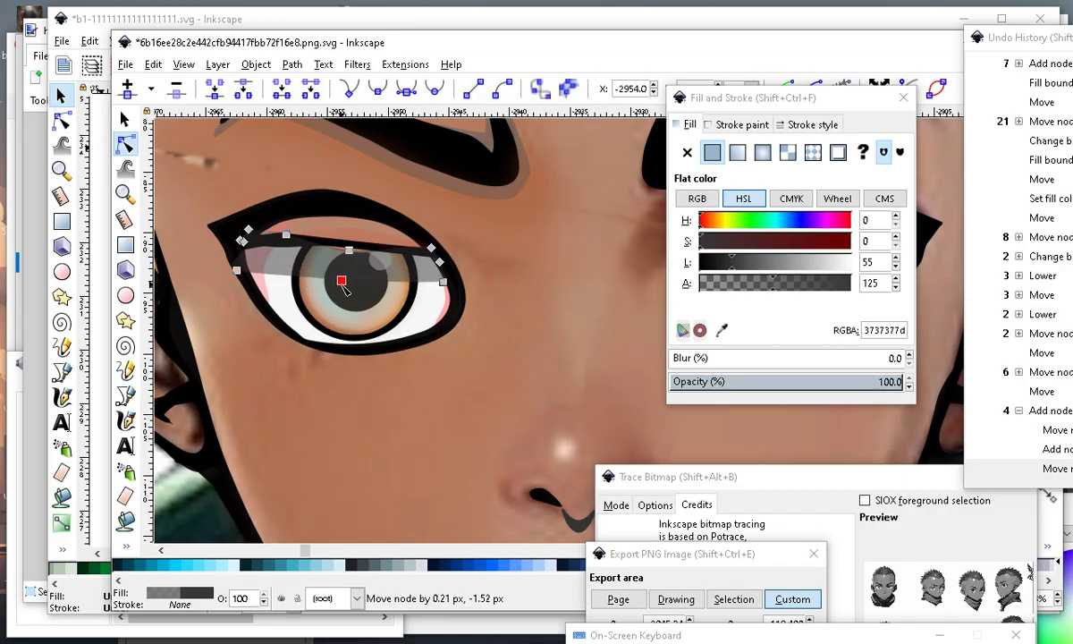
Examine the reshaped shadow on the whole face and the left eye's pink inner corner close up.
scroll(374, 274, "down", 2)
left_click(330, 299)
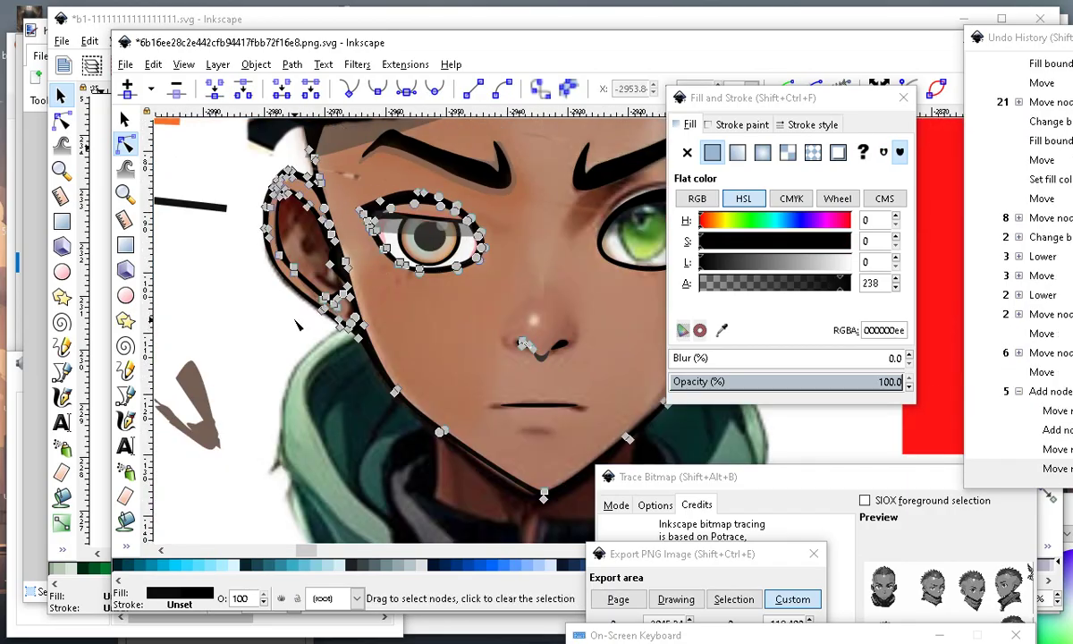
left_click(283, 306)
scroll(383, 271, "down", 2)
scroll(398, 252, "up", 2)
scroll(514, 253, "up", 1)
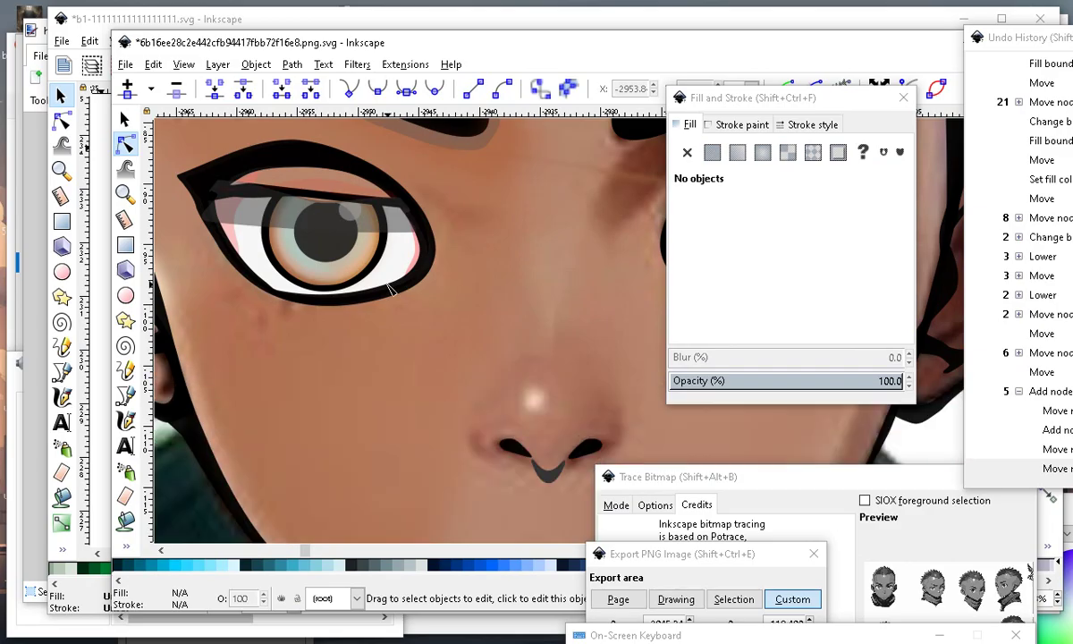
scroll(509, 254, "down", 1)
scroll(482, 256, "up", 2)
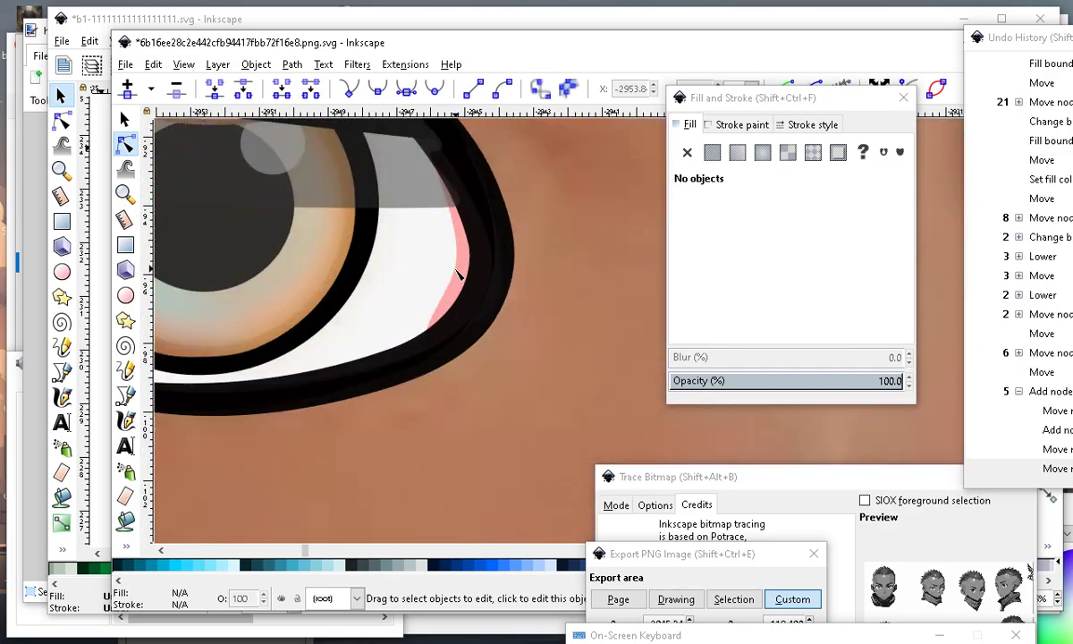
Recolor the pink shape at the left eye's inner corner to translucent grey with saturation 0 and lightness 149.
left_click(458, 275)
left_click_drag(732, 251, 690, 239)
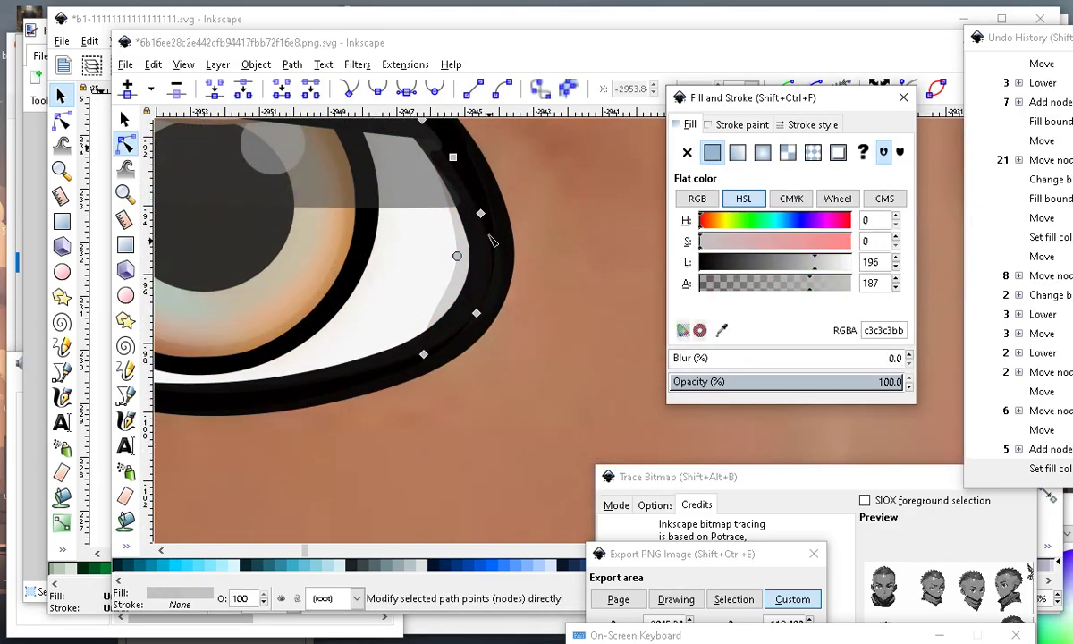
left_click_drag(813, 273, 786, 282)
scroll(567, 307, "down", 3)
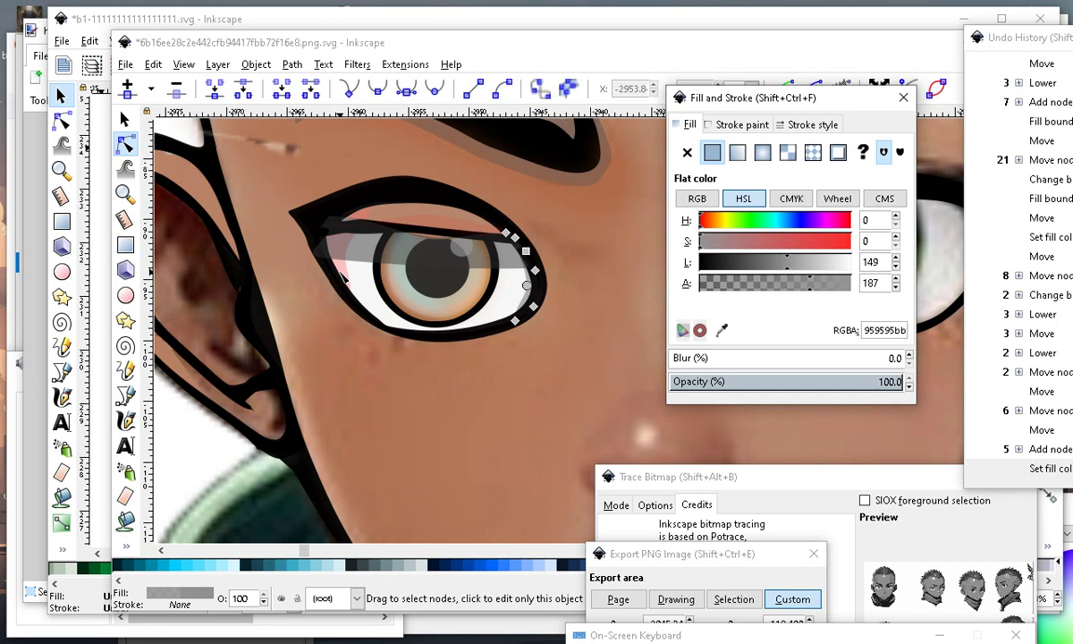
Turn the pink shape at the left eye's outer corner into a darker translucent grey with saturation 0 and lightness 86.
left_click(340, 274)
scroll(352, 267, "up", 2)
left_click(334, 266)
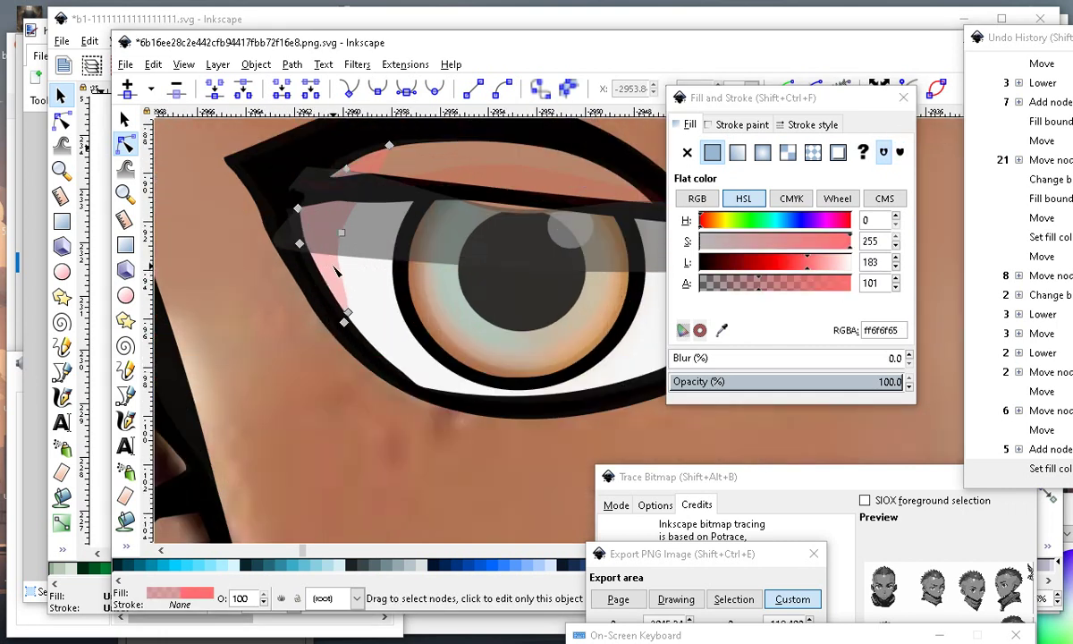
left_click_drag(719, 241, 682, 251)
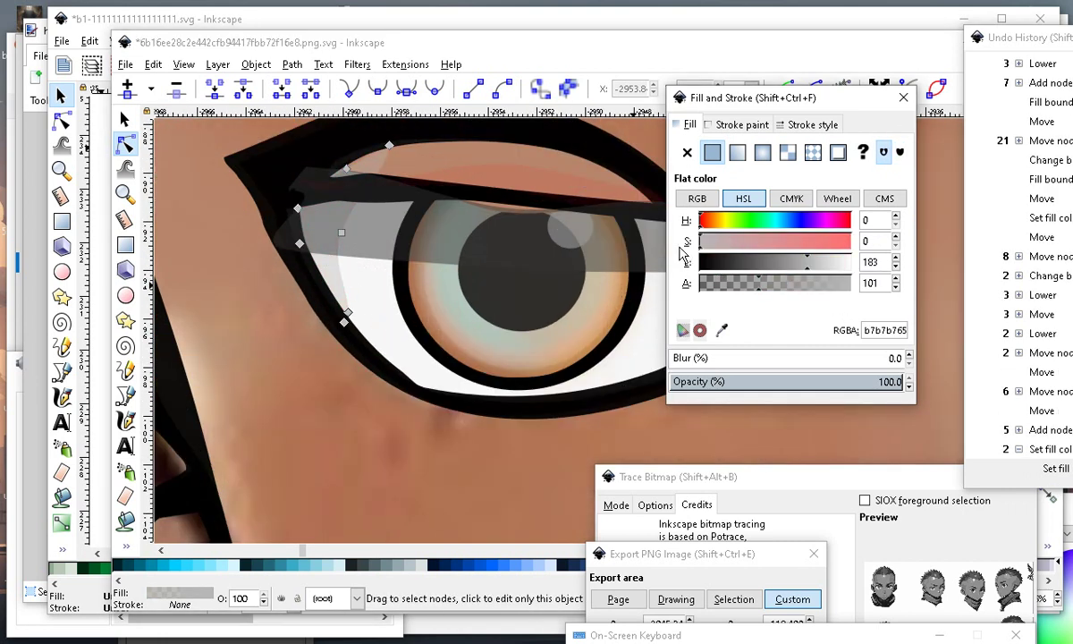
left_click_drag(804, 277, 752, 268)
scroll(371, 252, "down", 3)
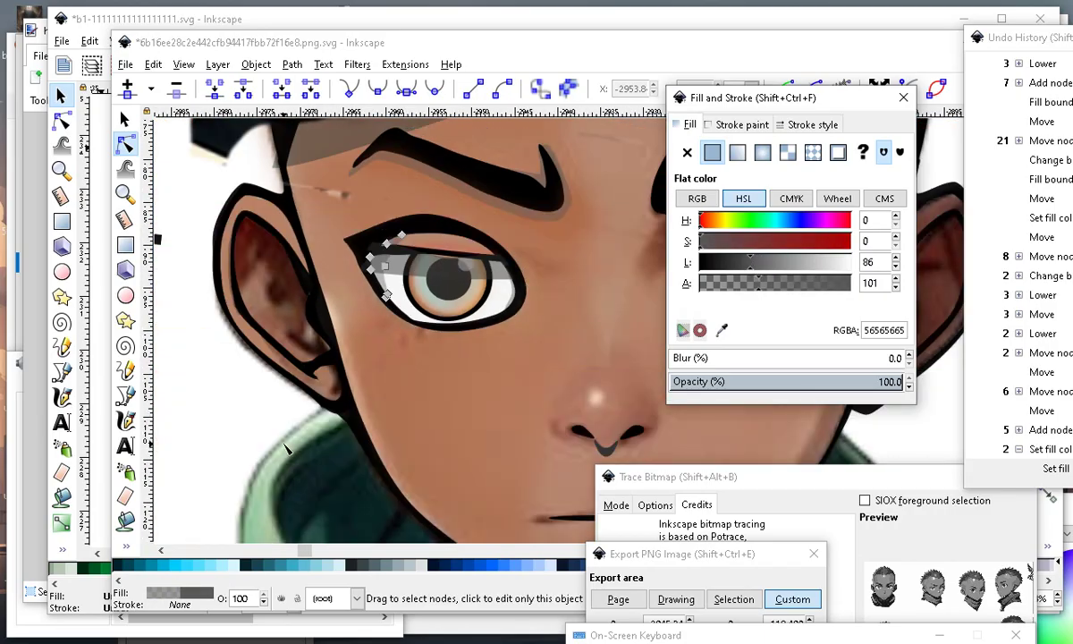
left_click(218, 410)
Examine the recolored outer-corner shape close up and compare the left eye with the rest of the face.
scroll(389, 303, "up", 4)
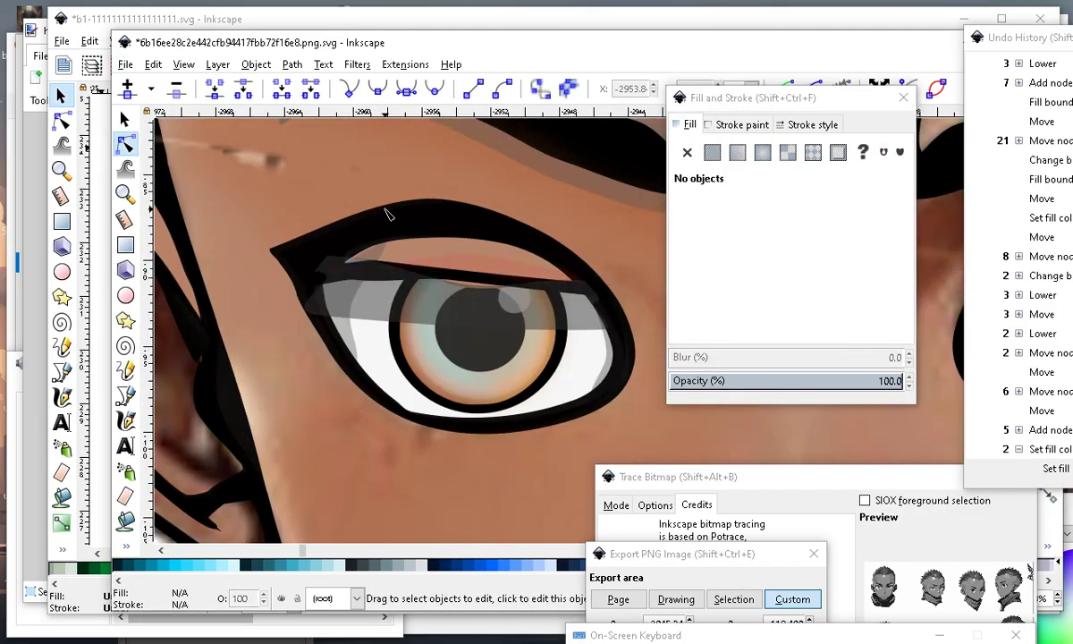
scroll(375, 214, "up", 2)
left_click(386, 332)
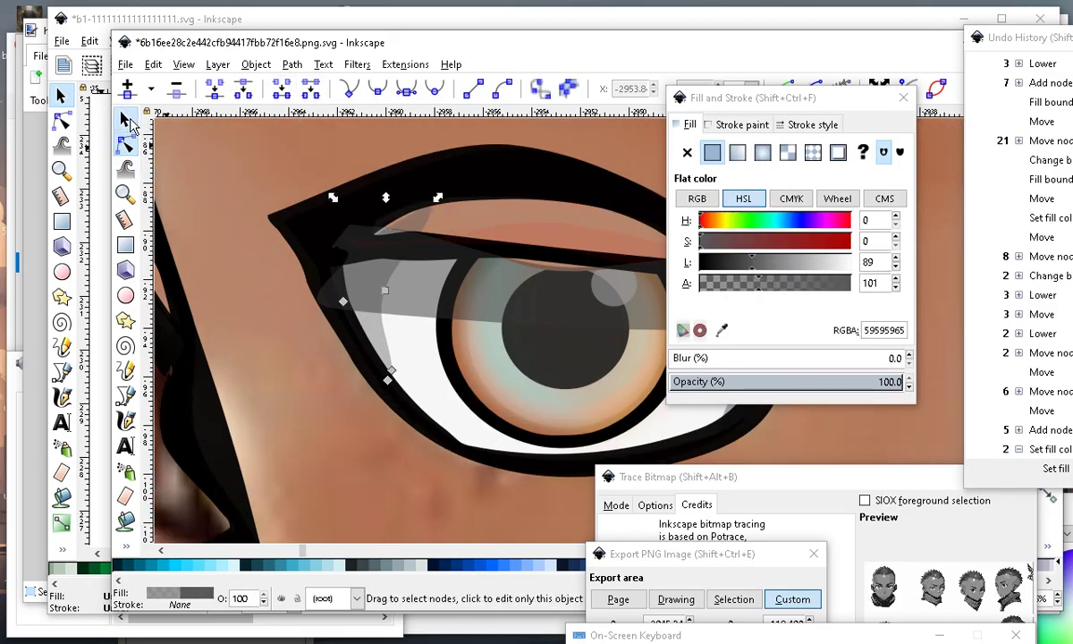
left_click(126, 119)
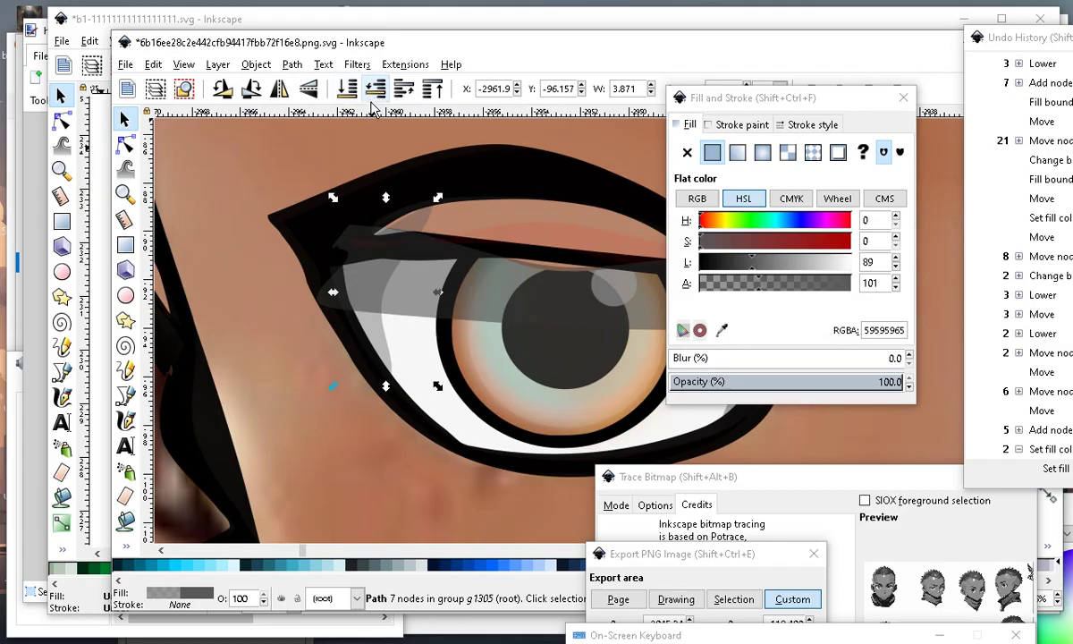
scroll(375, 259, "down", 6)
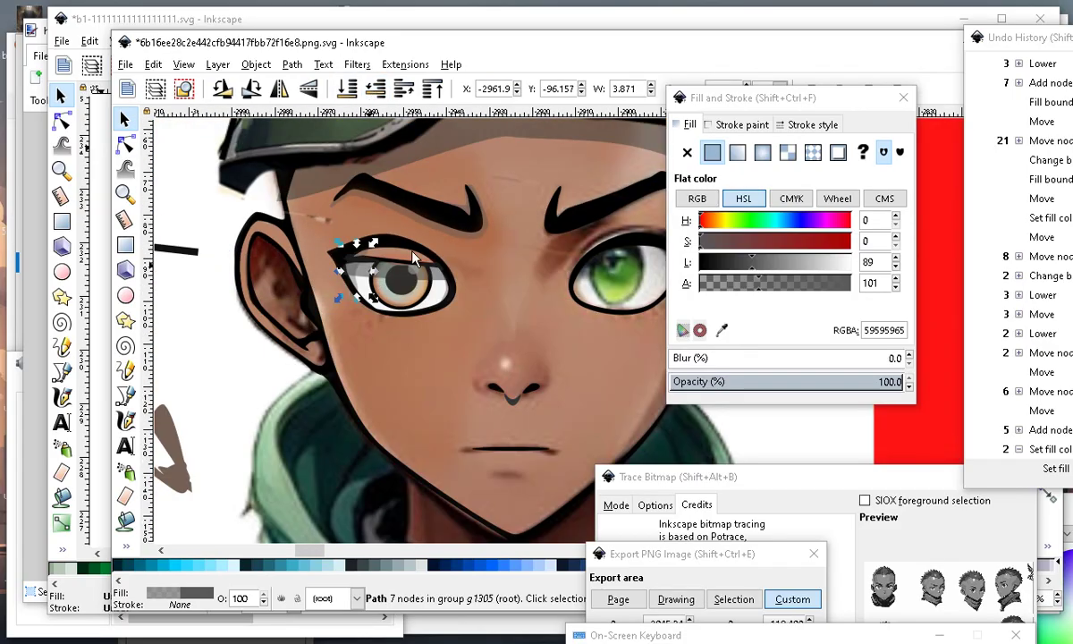
left_click(255, 306)
scroll(399, 248, "up", 5)
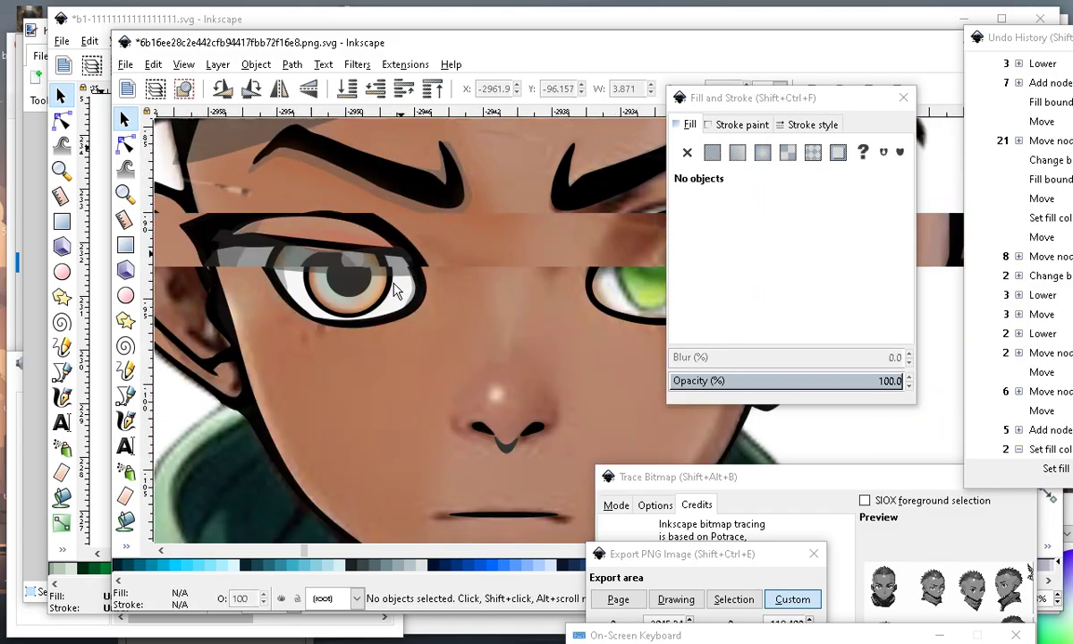
Reshape the translucent red eyelid tint and the grey eyelid shadow on the amber eye by moving their nodes.
scroll(306, 268, "up", 5)
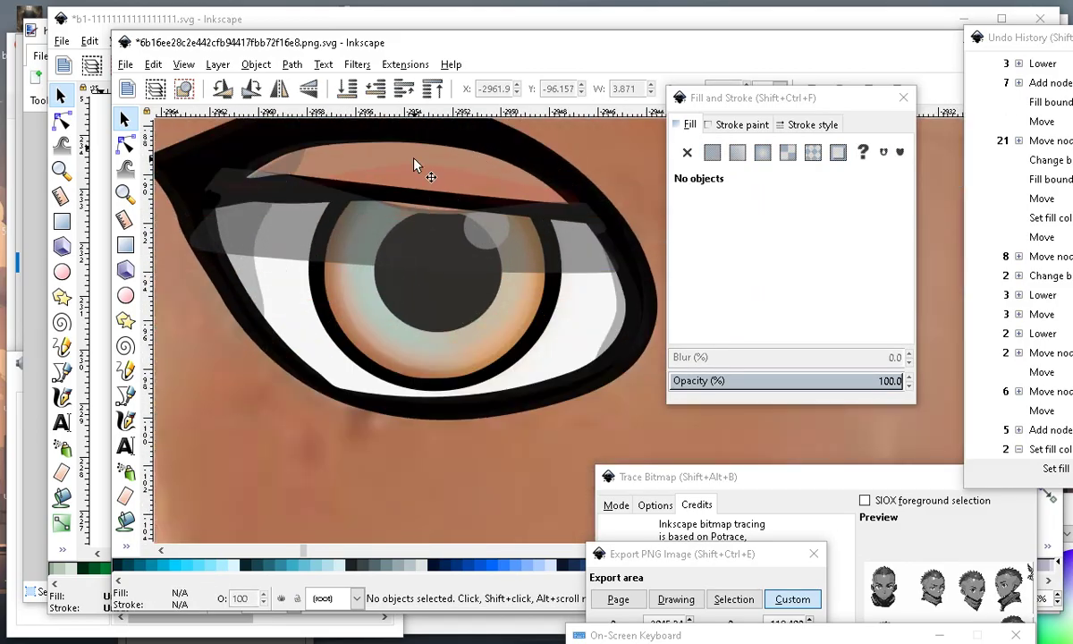
left_click(417, 162)
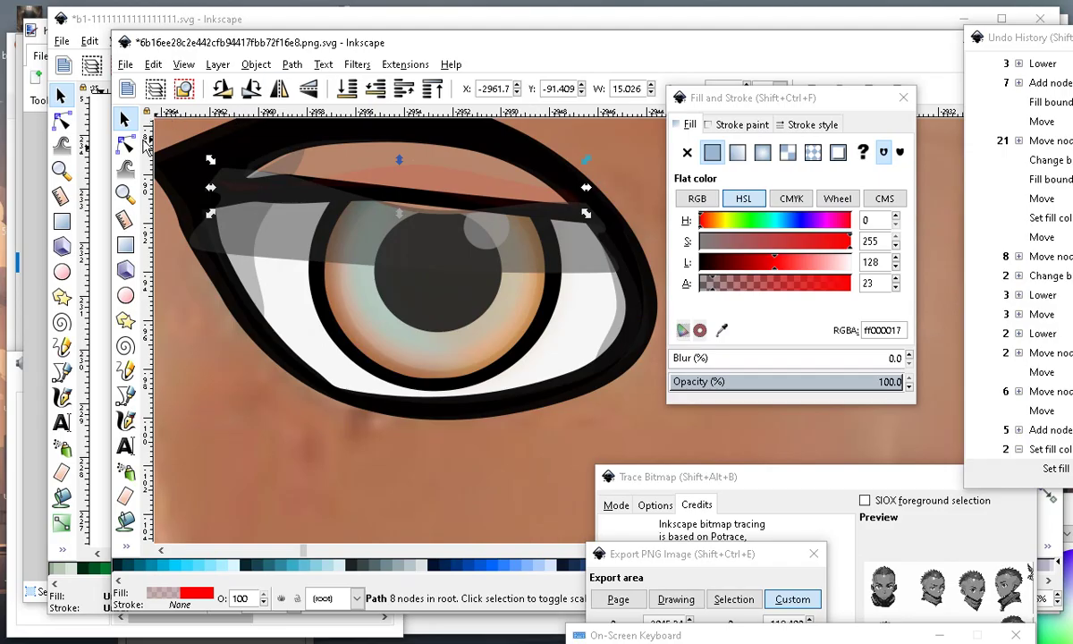
left_click(126, 144)
left_click_drag(421, 193, 427, 242)
left_click_drag(412, 146, 412, 152)
left_click(404, 185)
left_click_drag(427, 198, 426, 212)
left_click(397, 230)
Deselect everything and examine the reworked eye against the full helmeted portrait.
scroll(398, 282, "down", 3, "ctrl")
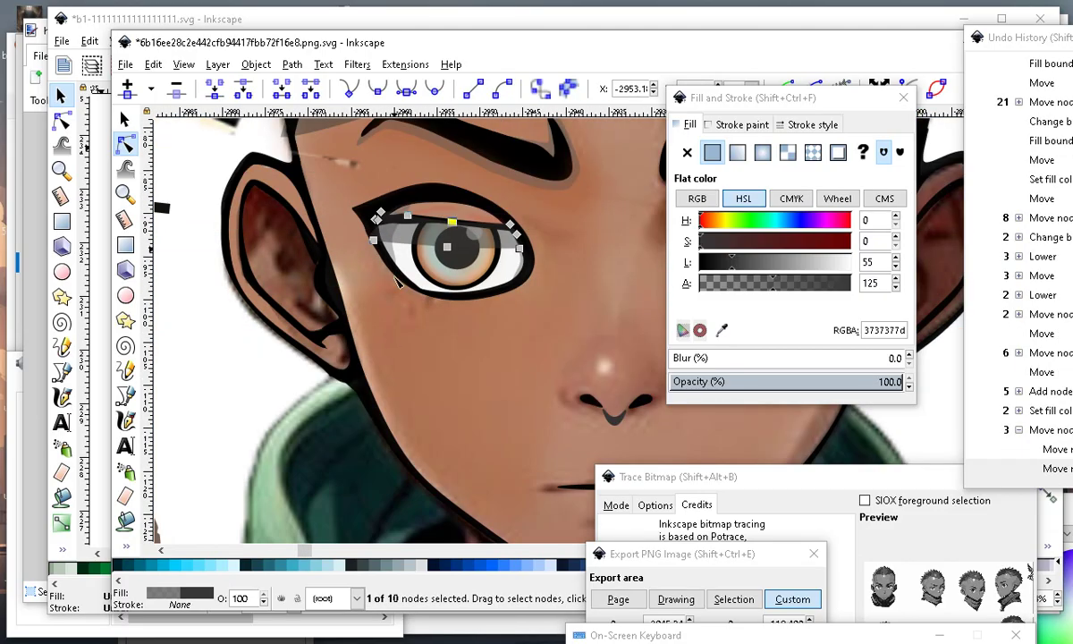
scroll(398, 281, "down", 3, "ctrl")
key("Escape")
scroll(456, 217, "down", 2, "ctrl")
scroll(456, 218, "up", 3, "ctrl")
scroll(456, 217, "down", 3, "ctrl")
scroll(447, 219, "up", 2, "ctrl")
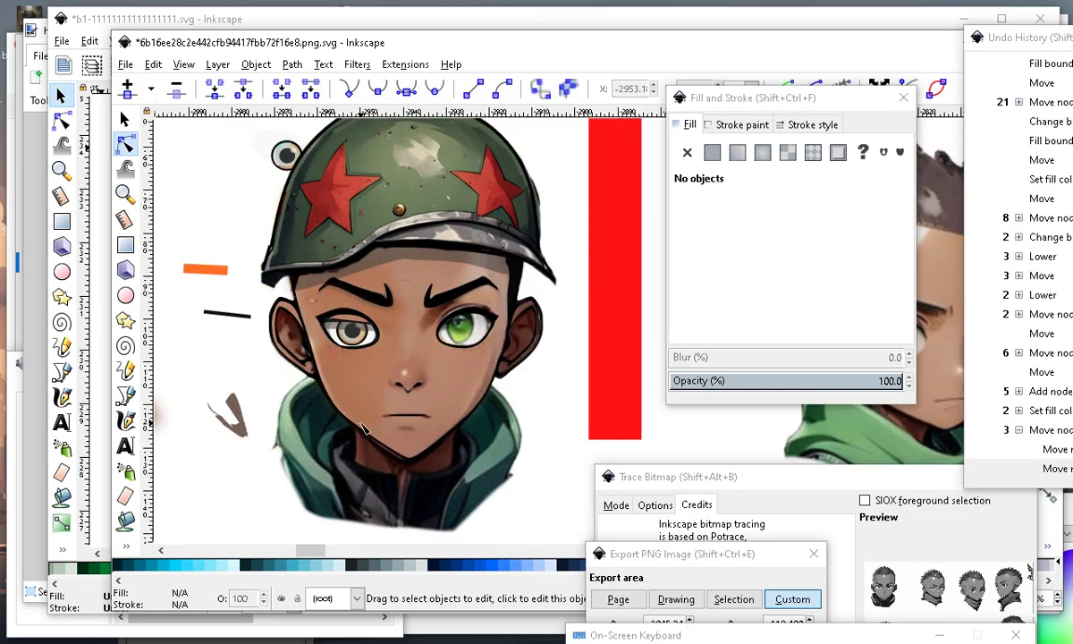
scroll(364, 429, "up", 3, "ctrl")
scroll(232, 322, "down", 2, "ctrl")
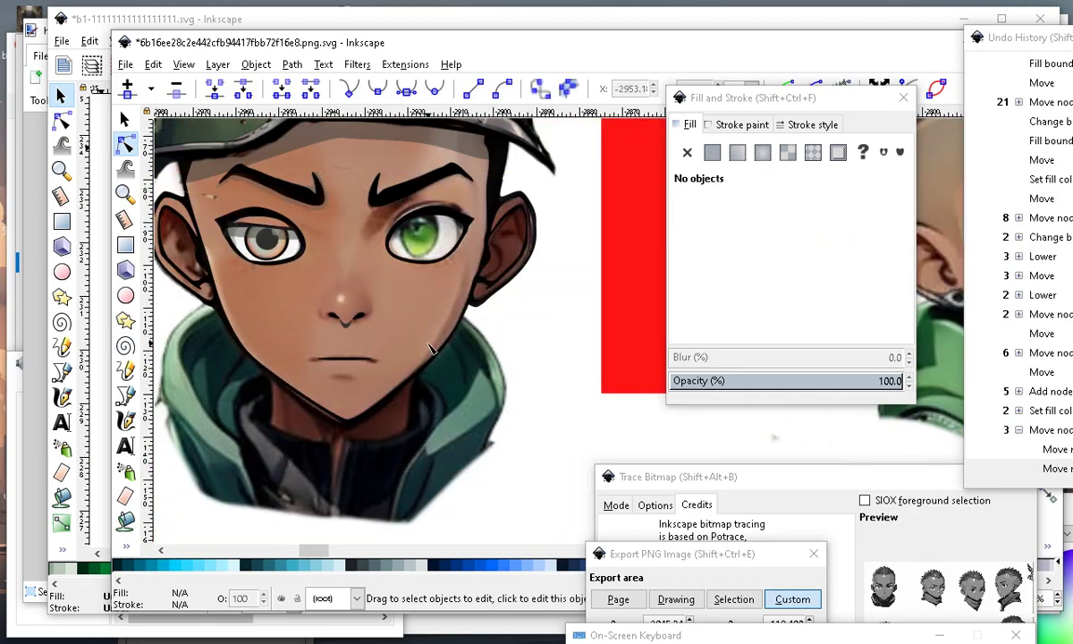
scroll(278, 302, "down", 1, "ctrl")
scroll(324, 241, "up", 2, "ctrl")
Try moving the black line-art group off the portrait's face and undo the last move.
mouse_move(300, 180)
left_mouse_down()
mouse_move(383, 232)
mouse_move(401, 384)
left_mouse_up()
left_click(127, 120)
left_click_drag(349, 224, 206, 531)
left_click_drag(360, 293, 197, 485)
left_click(151, 65)
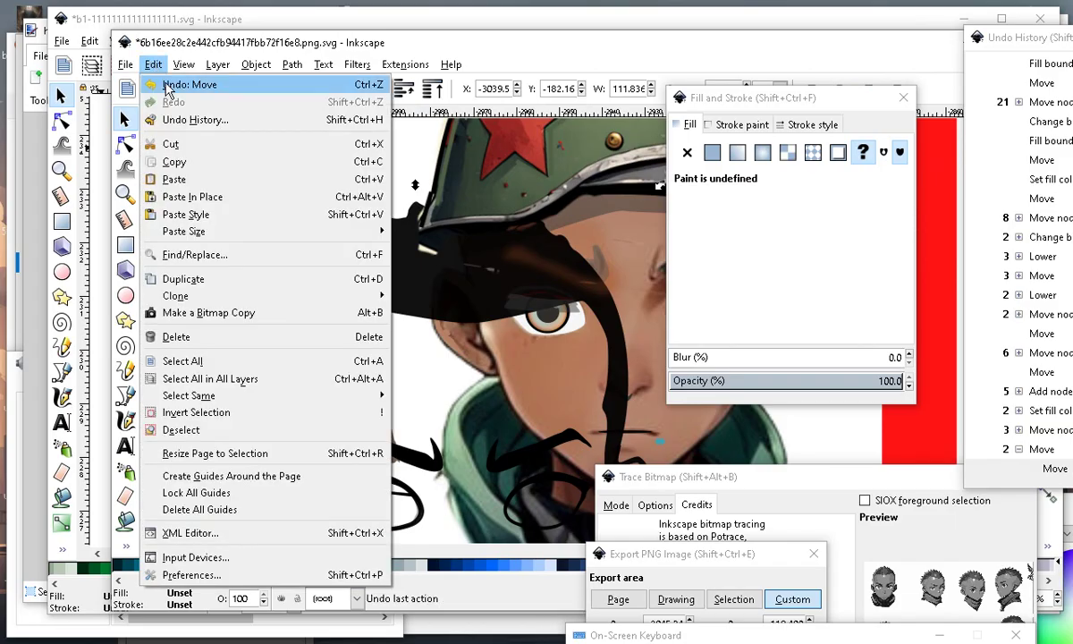
left_click(165, 87)
Skew the brown shading path beside the portrait into a long, thin diagonal shape.
scroll(439, 190, "down", 3, "ctrl")
left_click(350, 291)
left_click(417, 278)
left_click(416, 277)
left_click_drag(401, 276, 286, 371)
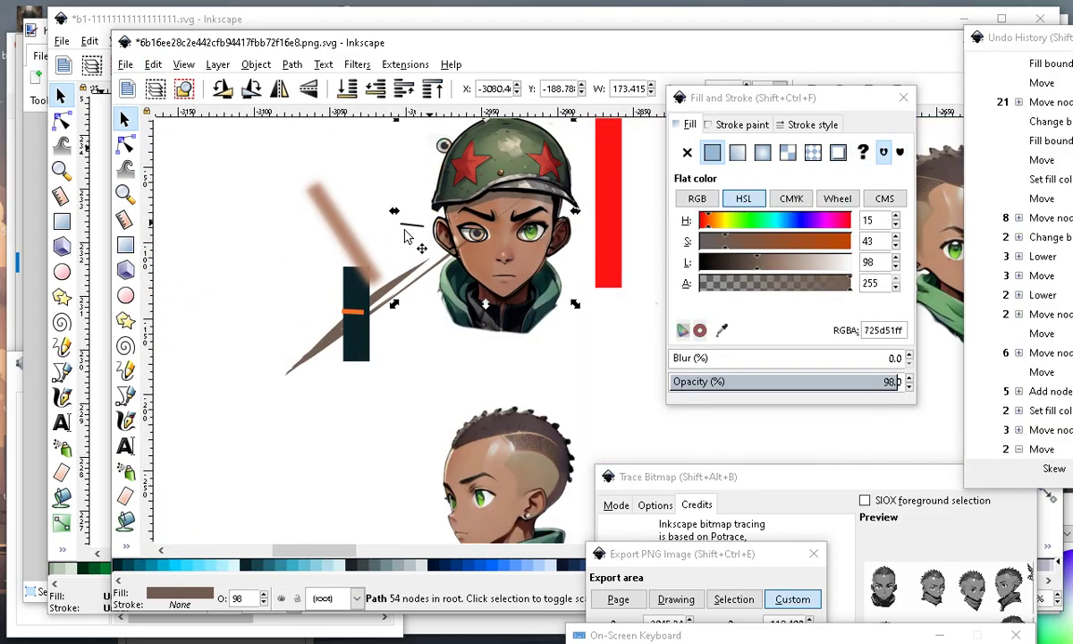
Reposition the small black line beside the helmeted head and stretch it vertically into a tall shape.
left_click_drag(404, 224, 402, 225)
left_click(414, 238)
left_click(412, 226)
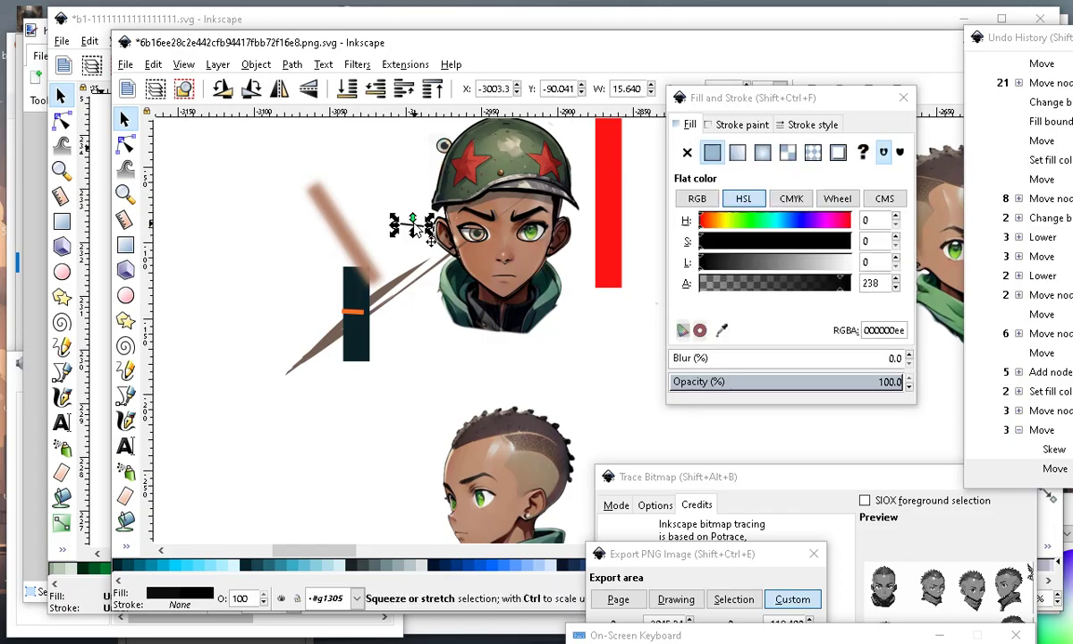
key("r")
left_click(125, 118)
left_click_drag(412, 232, 394, 342)
Move the skewed brown path, blurred brown bar, dark teal bar and orange bar farther away from the portrait.
left_click_drag(414, 268, 191, 404)
left_click_drag(334, 236, 121, 424)
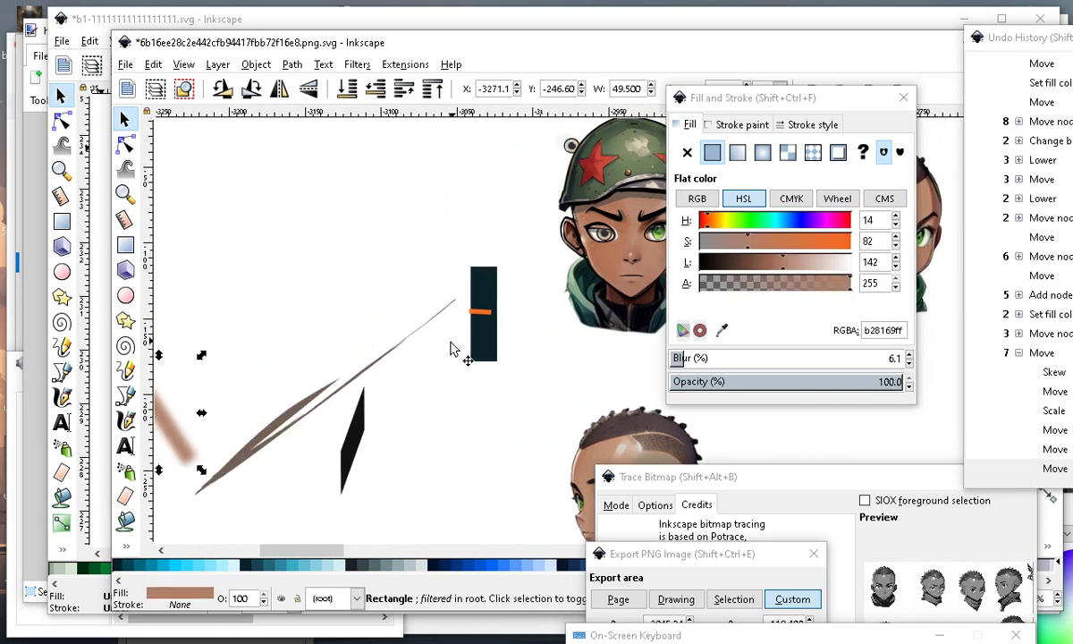
left_click_drag(488, 292, 327, 364)
left_click_drag(488, 312, 187, 359)
Nudge the blurred translucent orange-brown shading path that covers the face.
scroll(258, 340, "down", 3)
scroll(383, 311, "up", 5)
scroll(445, 374, "up", 5)
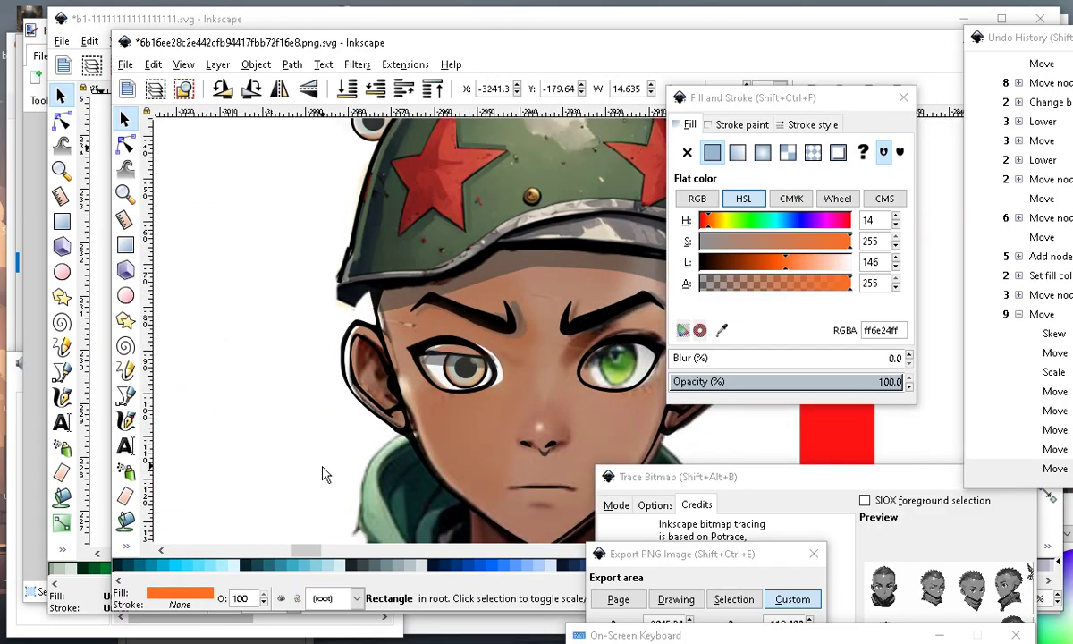
left_click(435, 427)
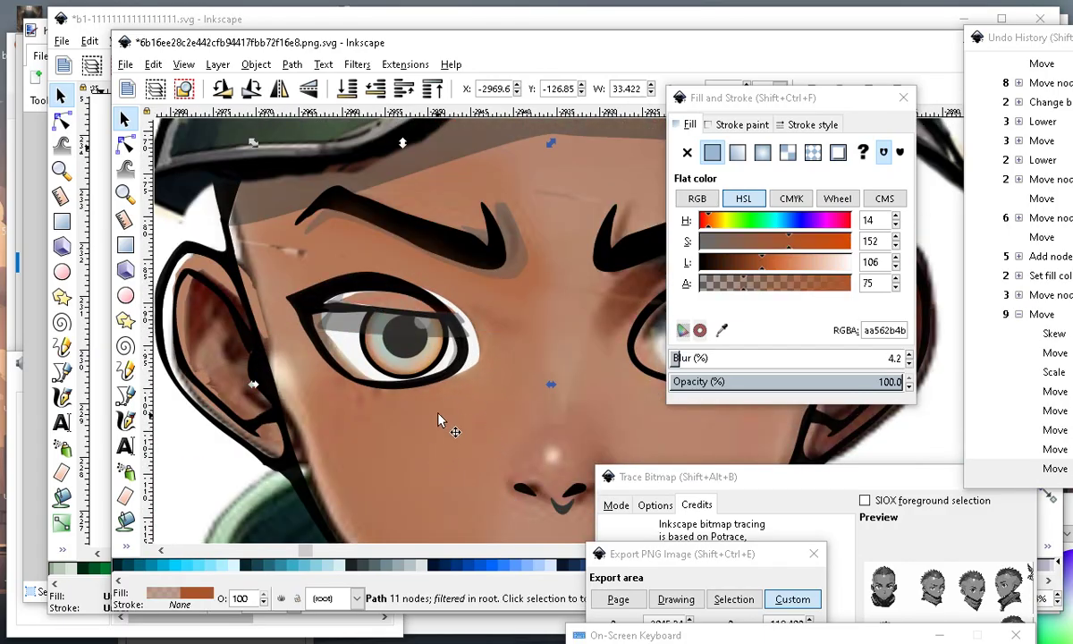
left_click_drag(515, 420, 433, 421)
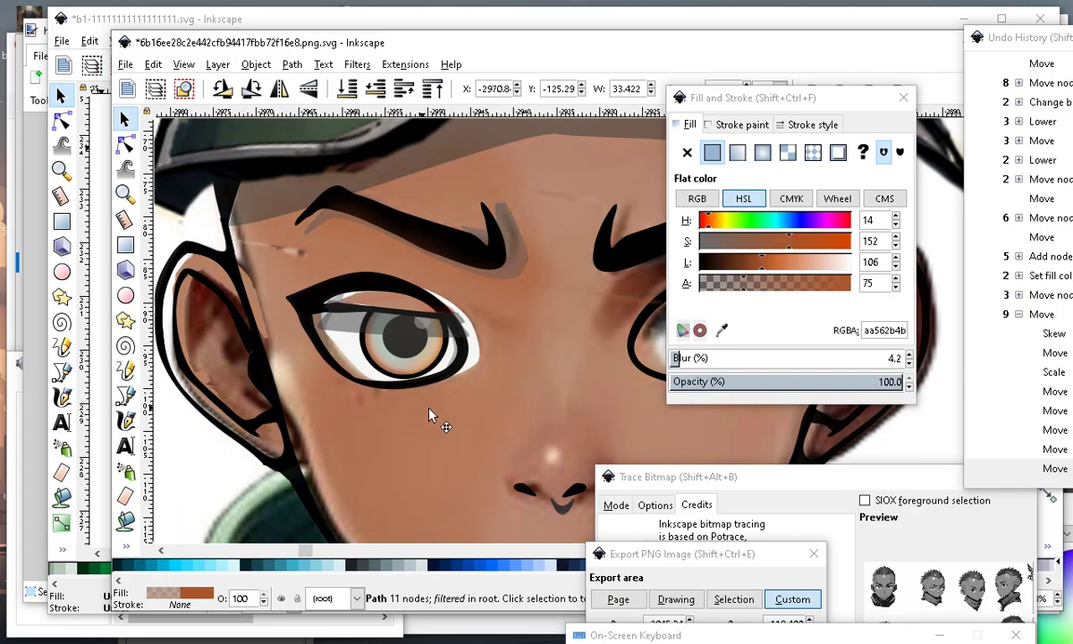
scroll(425, 295, "down", 6)
scroll(282, 342, "up", 2)
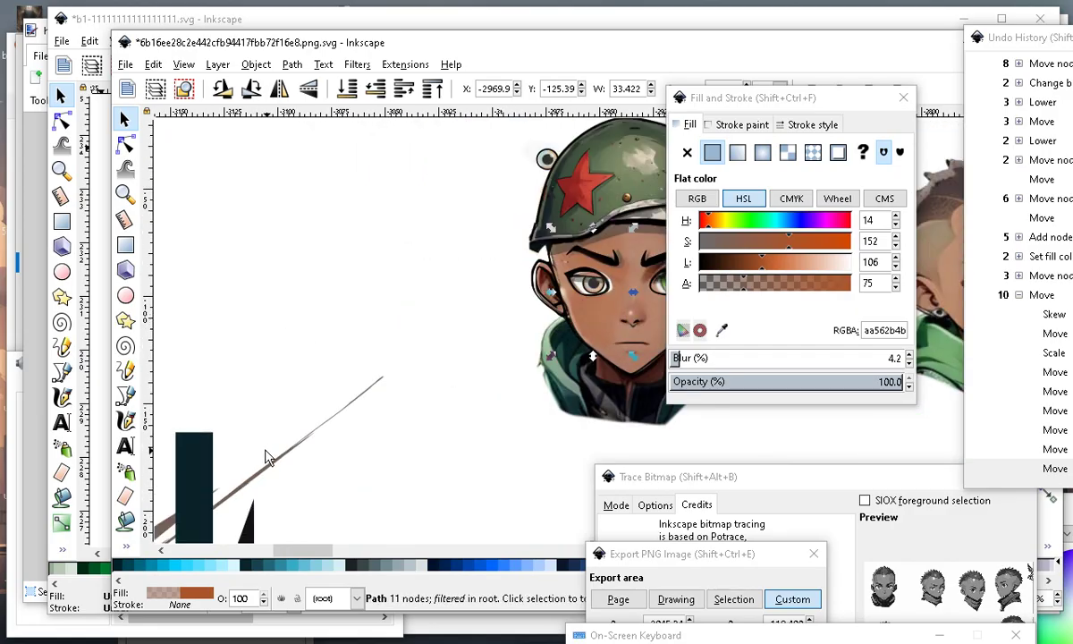
double_click(282, 456)
left_click(283, 456)
scroll(516, 276, "down", 2)
scroll(590, 326, "up", 2)
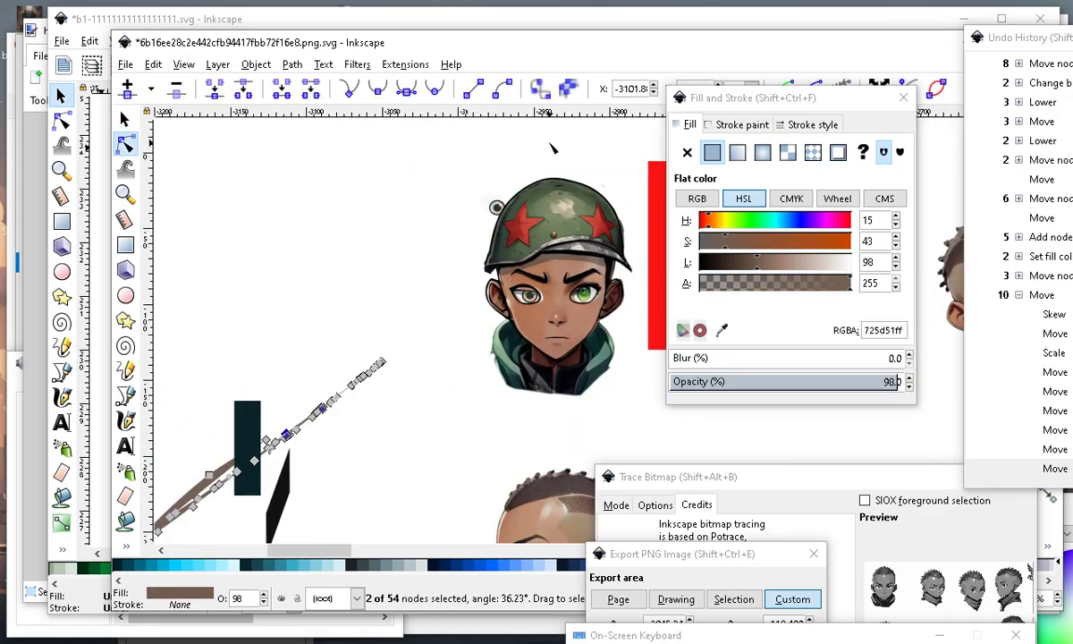
Move the helmet off the boy's head and shift the spare eye group to empty canvas above it.
left_click(125, 118)
left_click(541, 249)
left_click_drag(541, 250, 225, 247)
left_click_drag(388, 160, 324, 154)
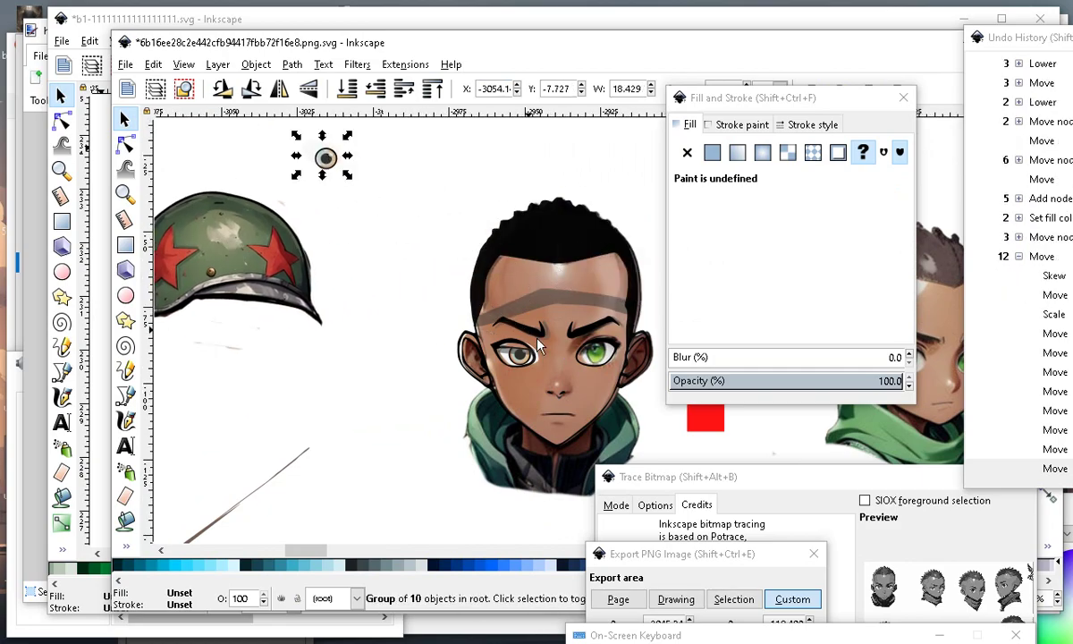
Move the translucent dark shadow band from the forehead to empty canvas above the head.
scroll(531, 332, "up", 2)
scroll(501, 341, "down", 4)
scroll(540, 308, "up", 2)
left_click_drag(518, 333, 455, 112)
scroll(527, 447, "up", 3)
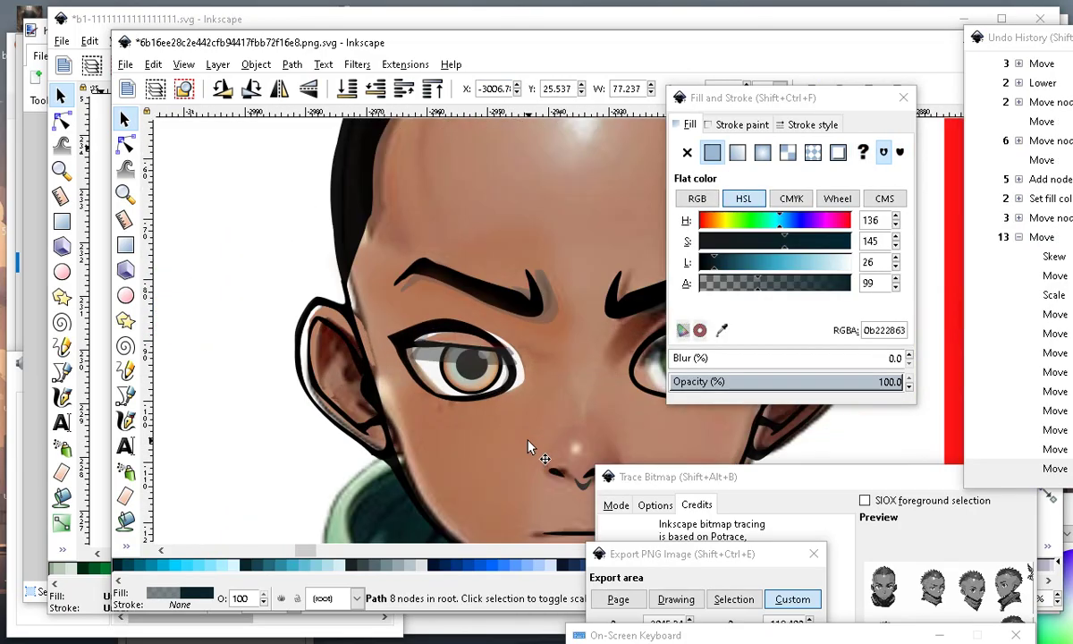
Move the translucent grey eyelid shadow out of the amber eye to empty canvas beside the head.
scroll(474, 399, "up", 1)
left_click(384, 318)
left_click_drag(417, 318, 196, 183)
scroll(490, 365, "down", 2)
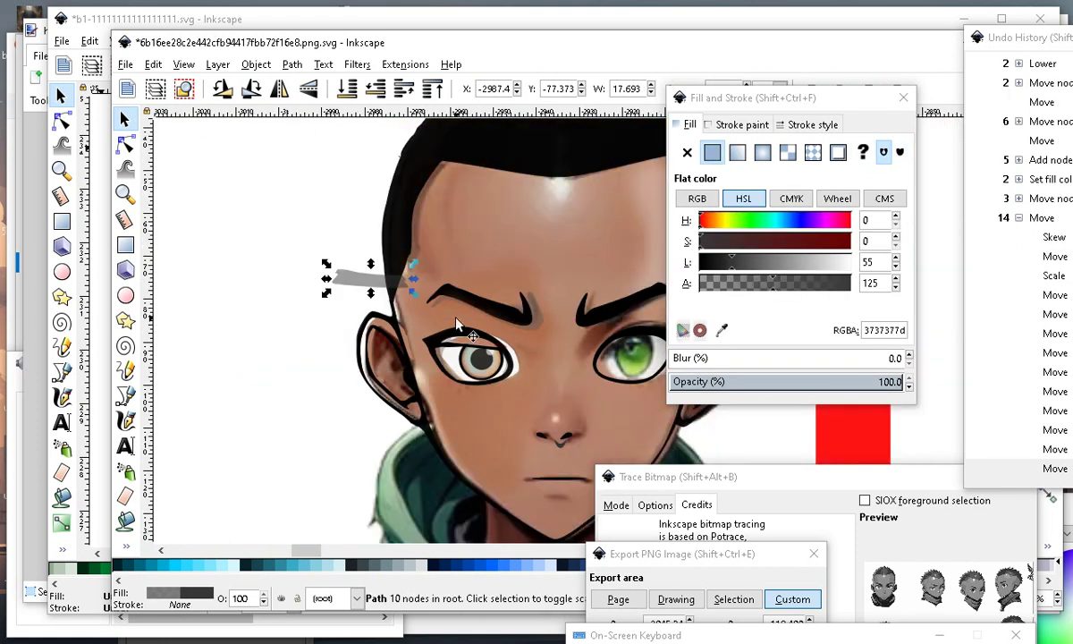
left_click_drag(380, 284, 292, 195)
scroll(493, 296, "down", 2)
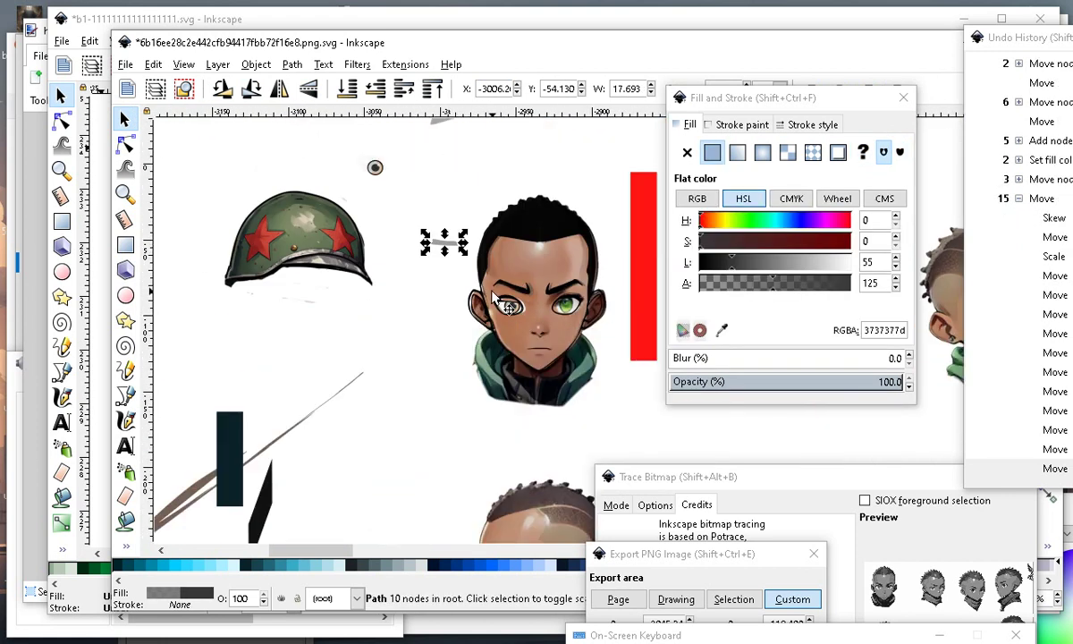
scroll(492, 298, "up", 2)
left_click_drag(387, 207, 279, 152)
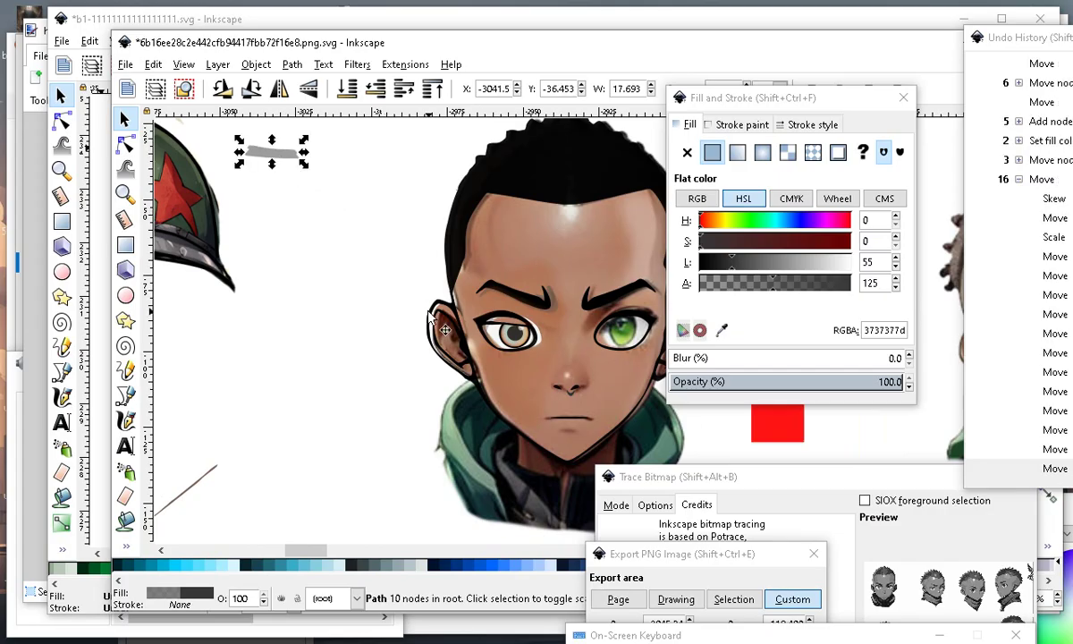
Nudge the skin-coloured fill shapes inside the outlined ear next to the amber eye and clear the selection.
scroll(527, 382, "up", 4)
left_click(431, 357)
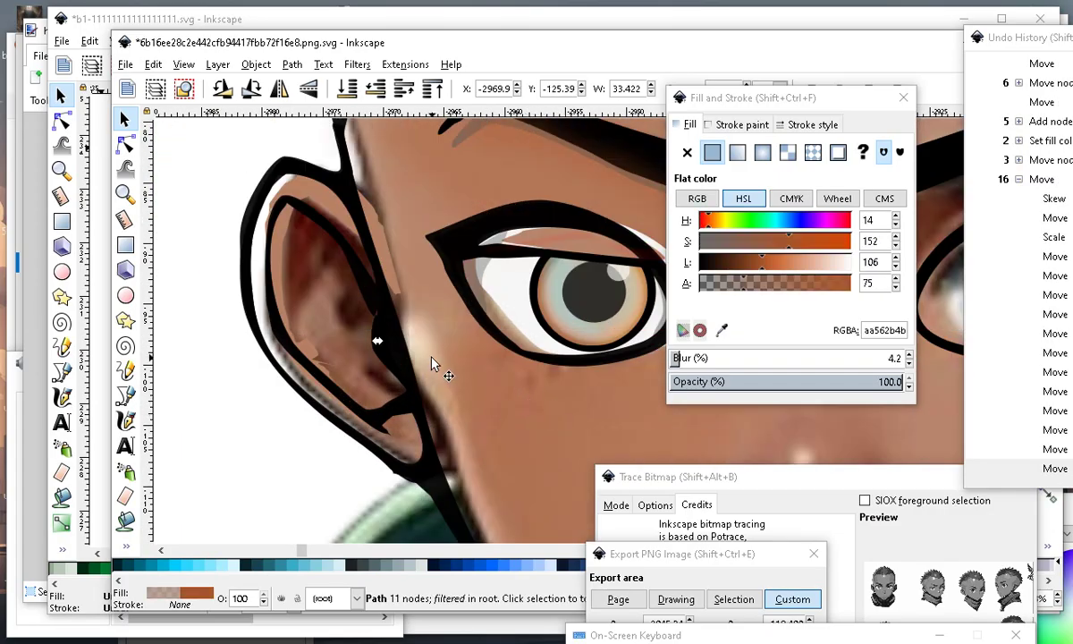
left_click(318, 201)
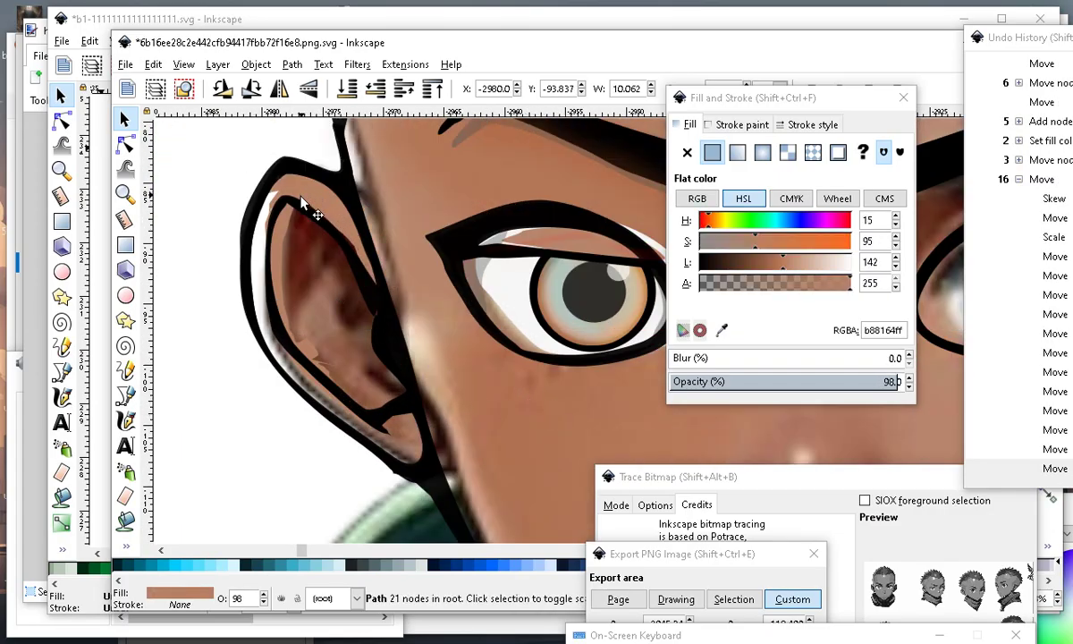
left_click_drag(299, 206, 305, 208)
left_click_drag(279, 262, 260, 270)
scroll(344, 422, "down", 7)
left_click(273, 432)
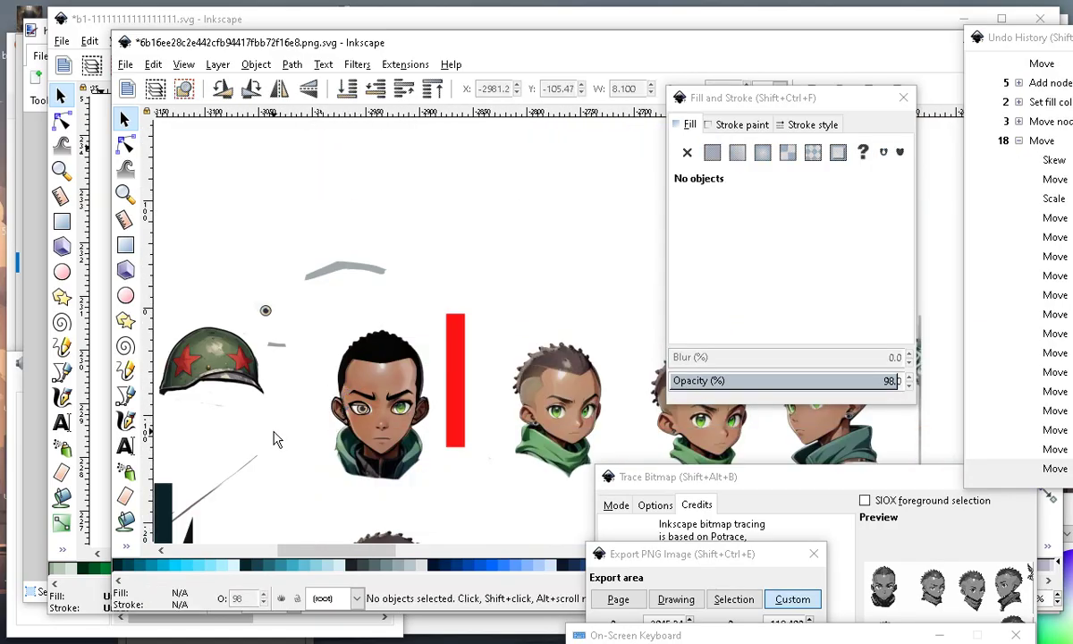
Move the separate black eye outline and the translucent red eyelid tint away from the amber eye.
scroll(277, 438, "up", 8)
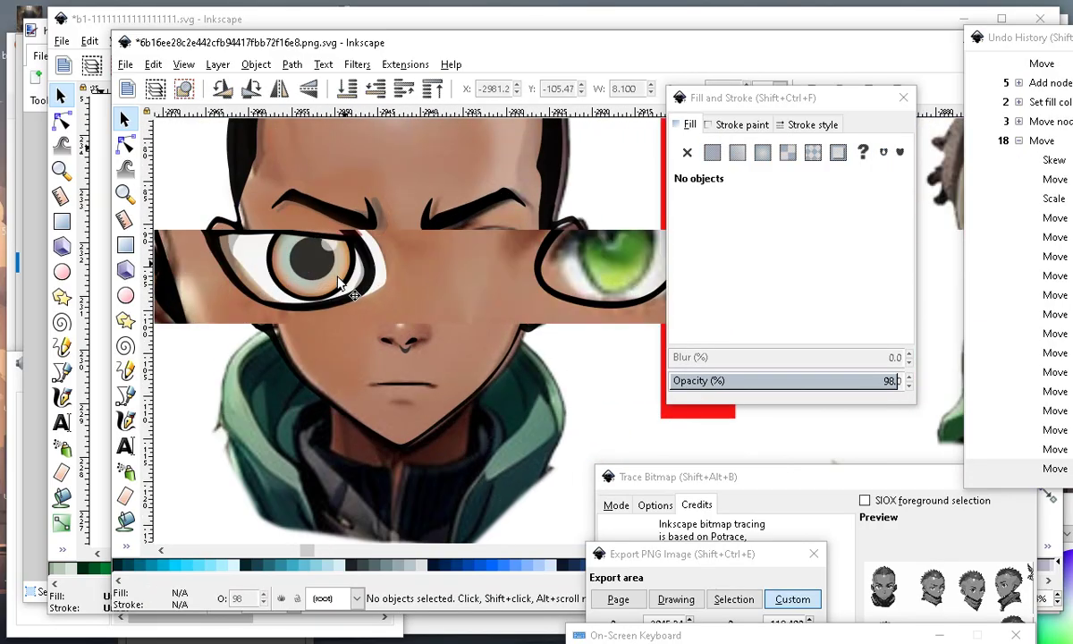
scroll(338, 283, "up", 2)
left_click(215, 183)
scroll(429, 294, "down", 2)
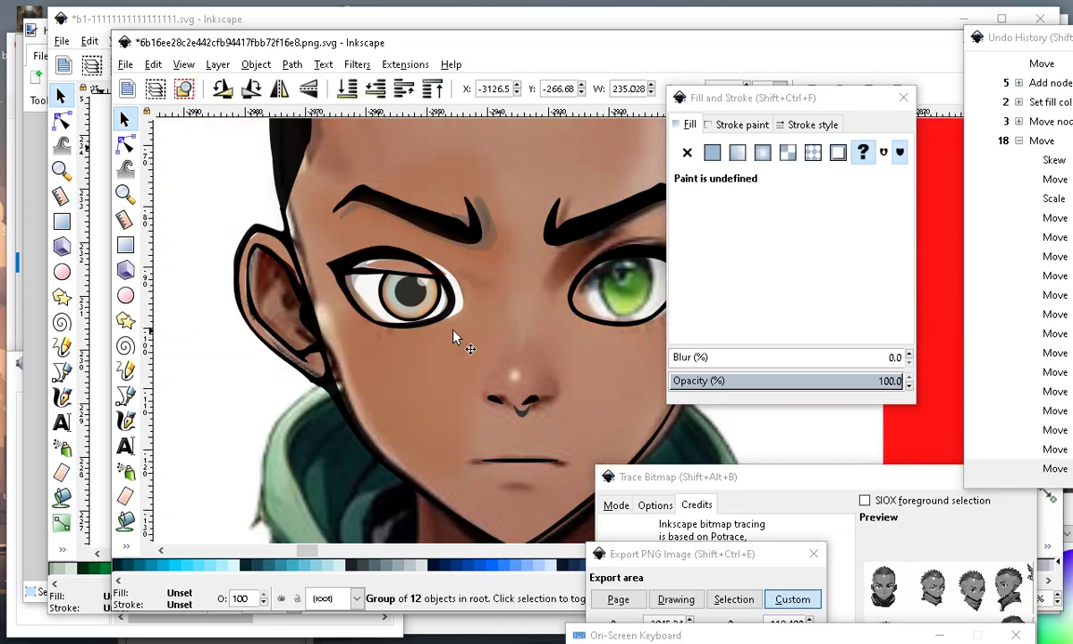
scroll(374, 286, "up", 2)
left_click_drag(367, 245, 366, 421)
scroll(393, 327, "down", 2)
left_click_drag(364, 311, 265, 411)
left_click(320, 250)
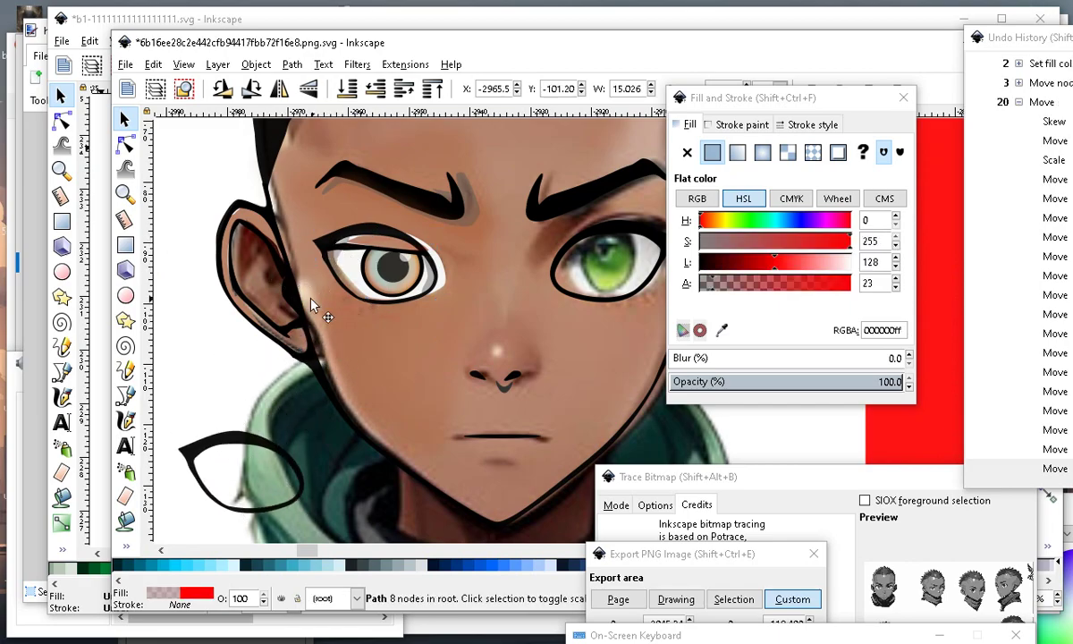
Move the black line-art group of 12 objects down off the painted facial features.
left_click(363, 231)
left_click_drag(363, 231, 300, 333)
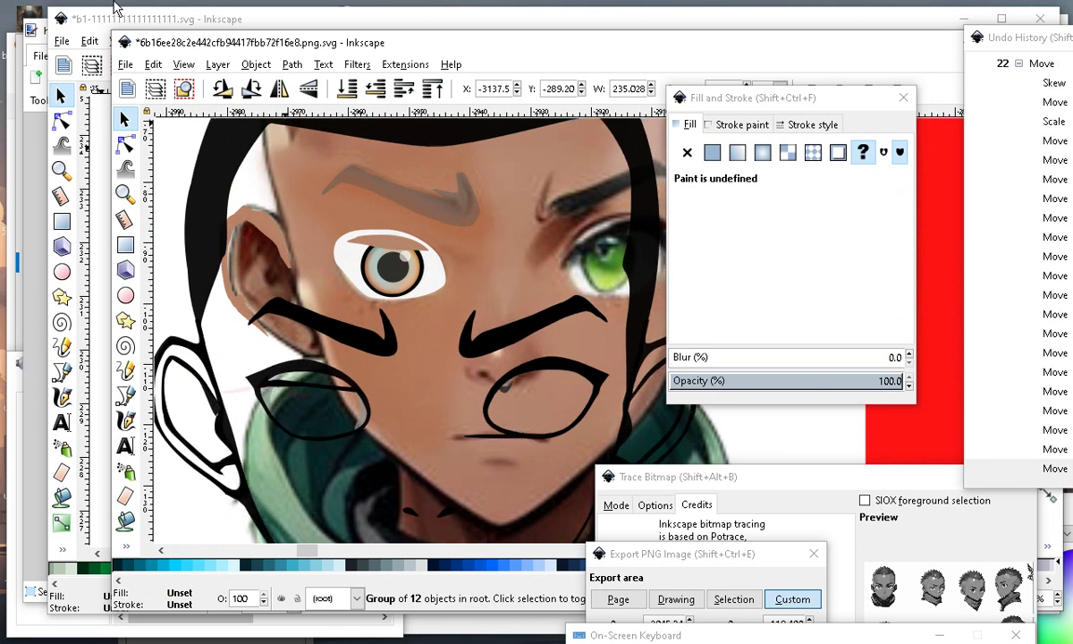
left_click(154, 65)
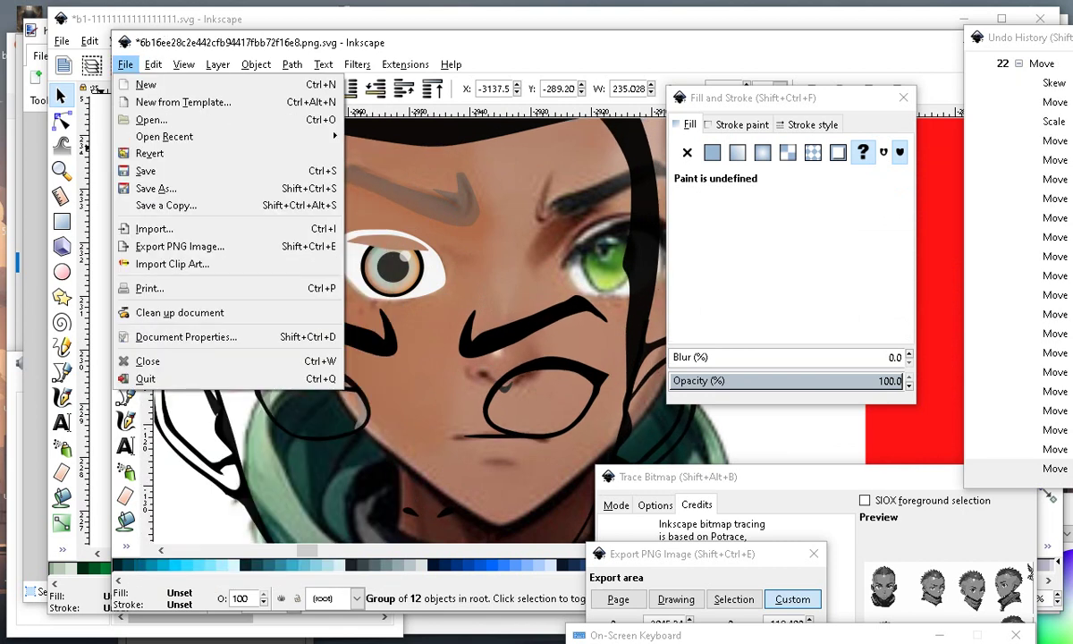
left_click(123, 65)
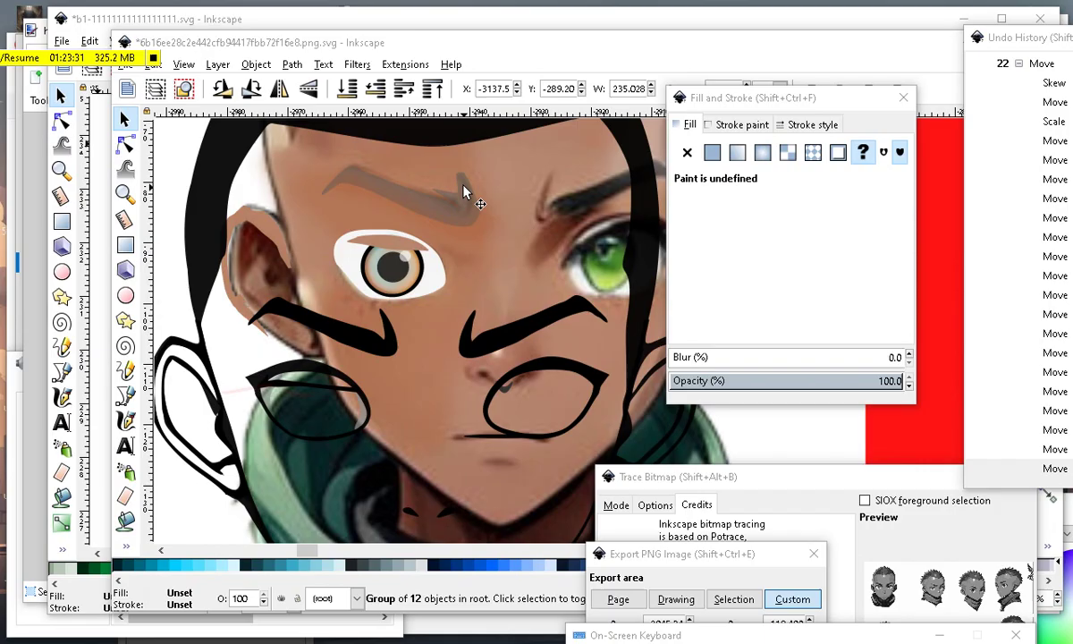
Move the embedded image of the blond full-body character to another spot on the empty canvas.
scroll(488, 345, "down", 7)
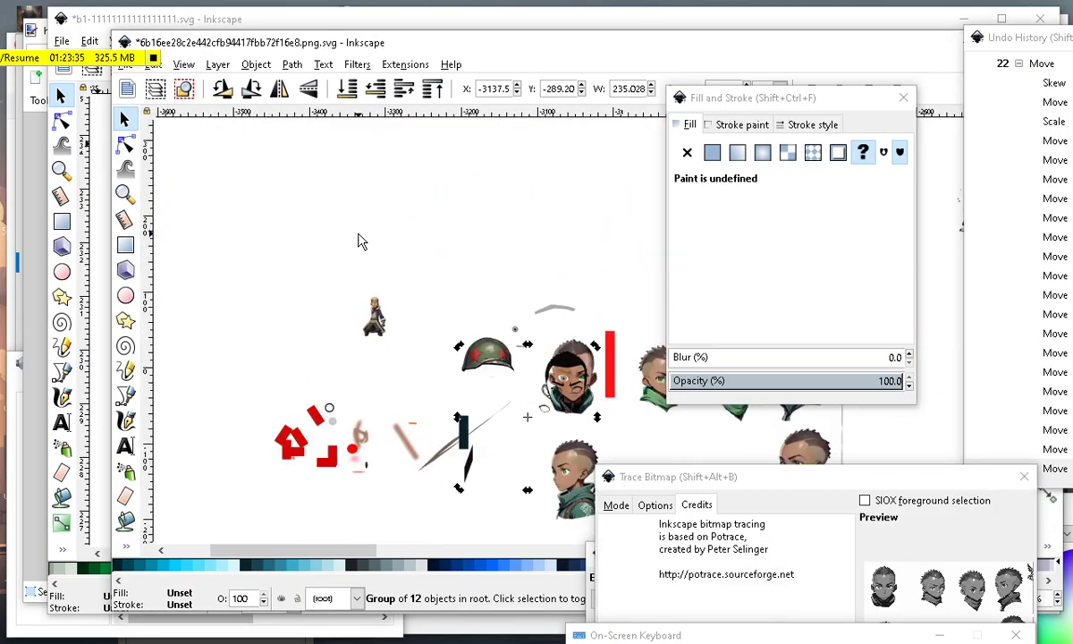
scroll(465, 349, "up", 3)
scroll(672, 380, "down", 3)
scroll(393, 292, "up", 3)
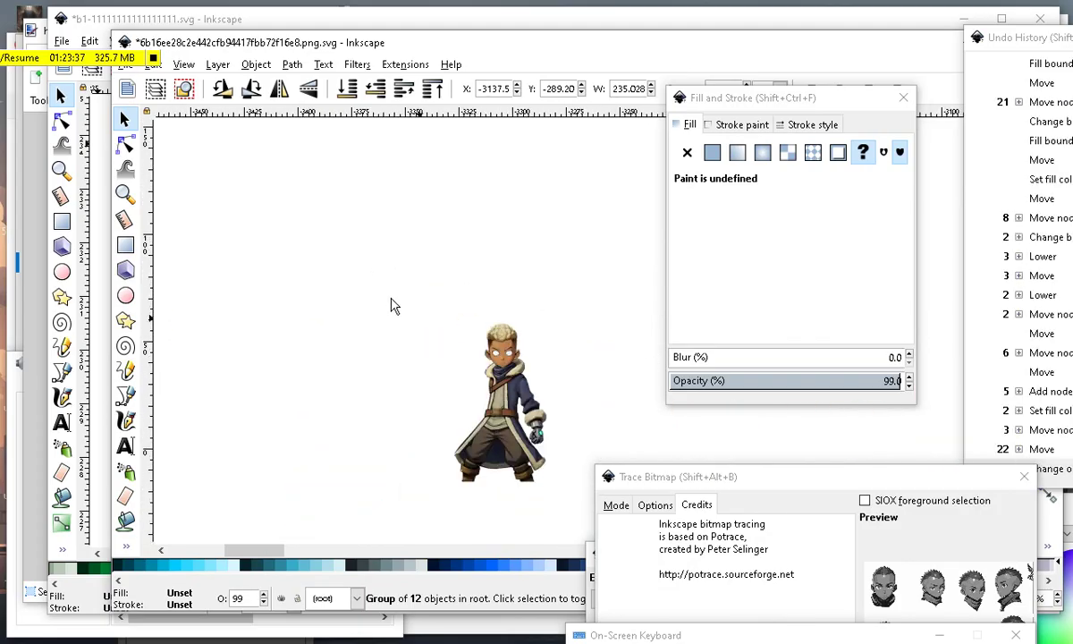
scroll(569, 411, "up", 3)
scroll(327, 239, "down", 3)
scroll(266, 237, "up", 1)
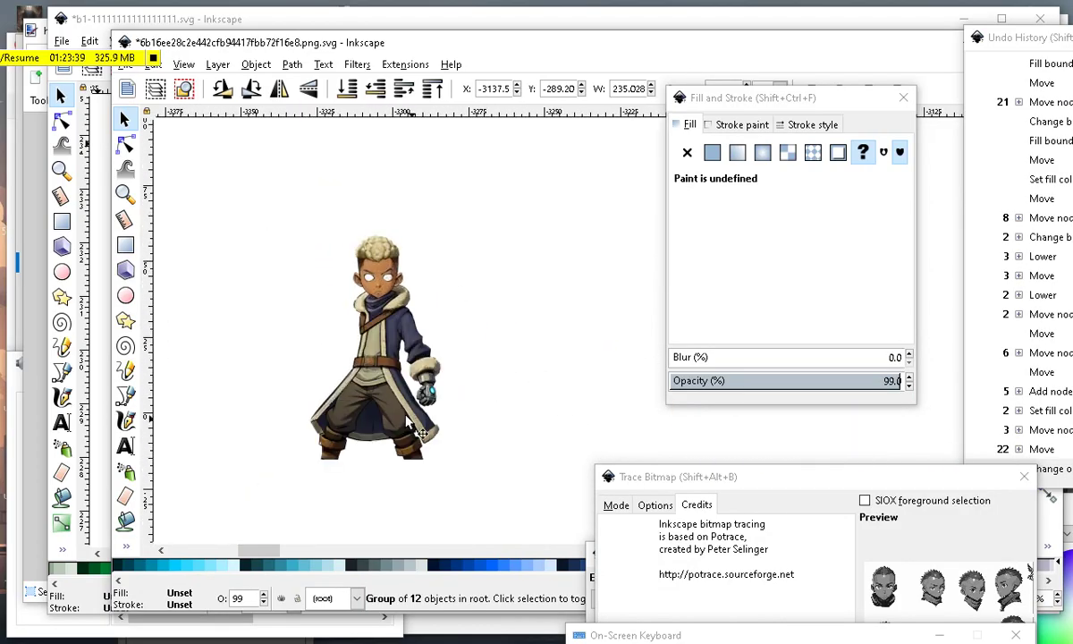
left_click_drag(390, 370, 394, 381)
left_click_drag(375, 335, 273, 276)
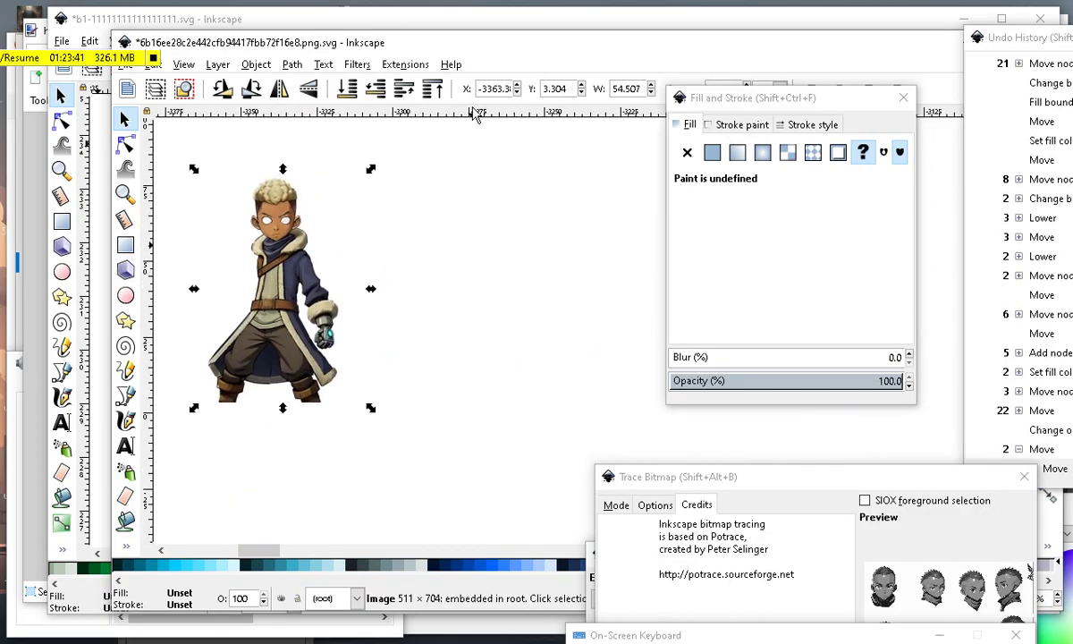
Open Trace Bitmap for the selected full-body character image and place its dialog beside the character.
scroll(315, 235, "up", 2)
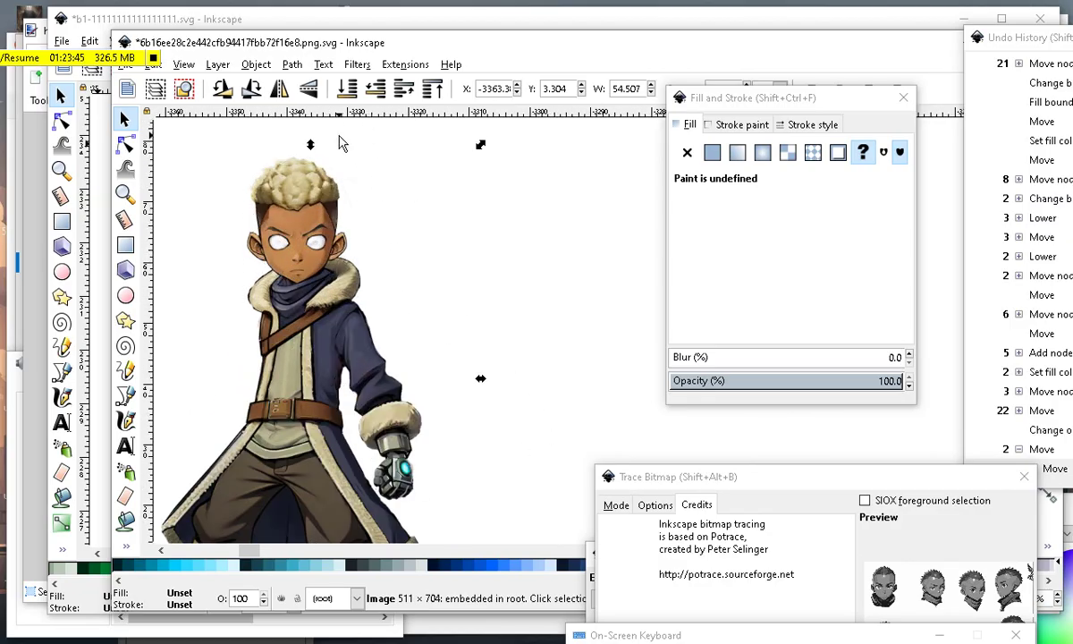
left_click(291, 65)
left_click(292, 64)
left_click(292, 65)
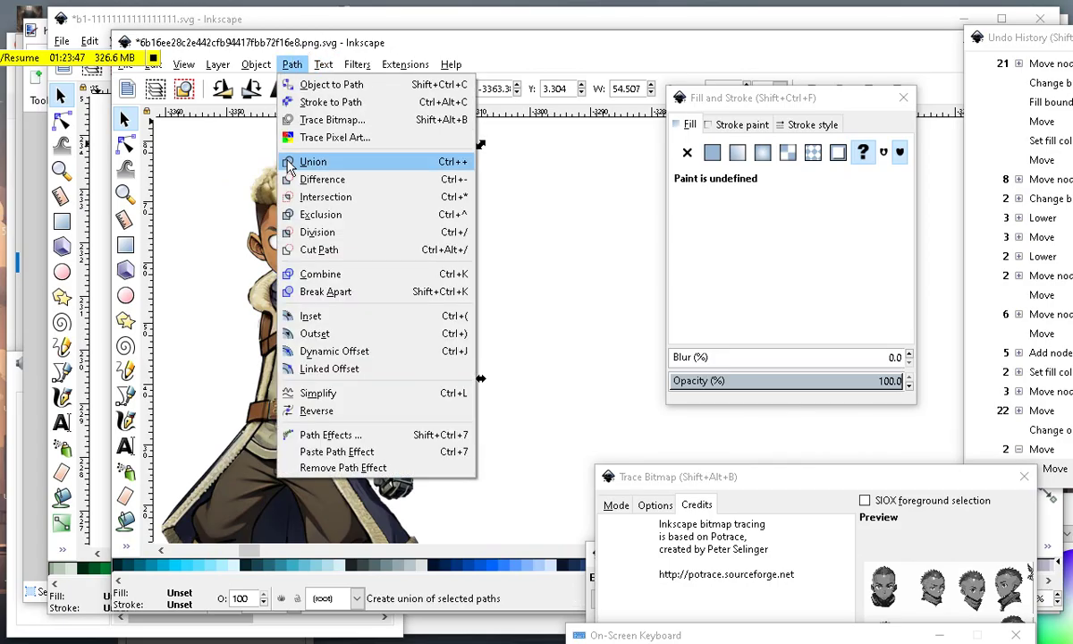
left_click(308, 120)
mouse_move(666, 484)
left_mouse_down()
mouse_move(580, 482)
mouse_move(557, 34)
left_mouse_up()
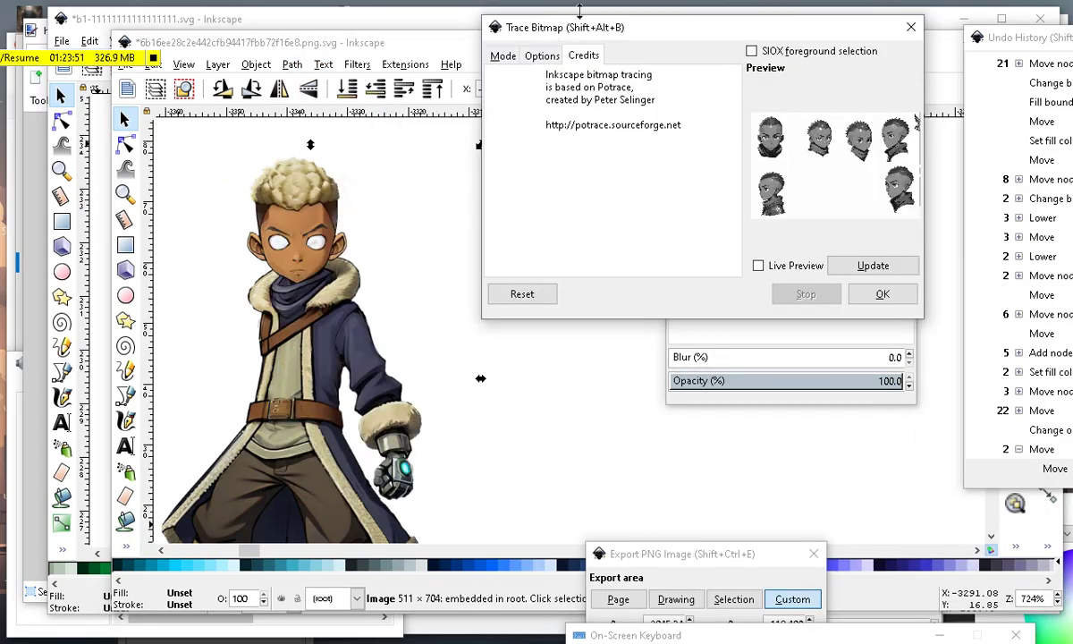
Set the grayscale multiple-scan trace to 10 scans and enable Smooth, keeping stacked scans and background removal on.
left_click(504, 59)
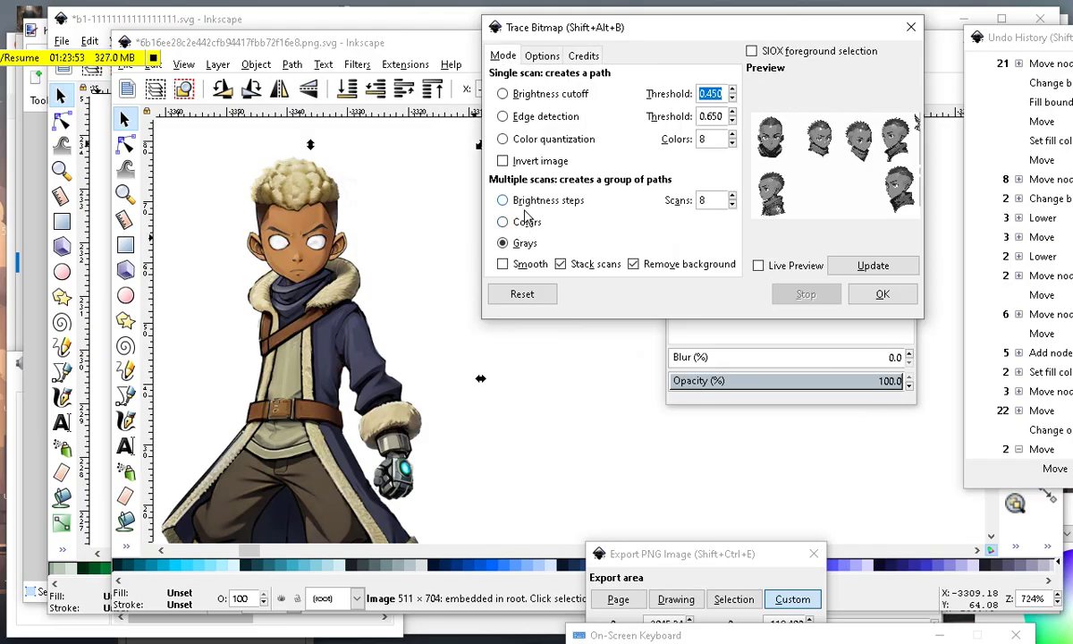
scroll(324, 173, "up", 1)
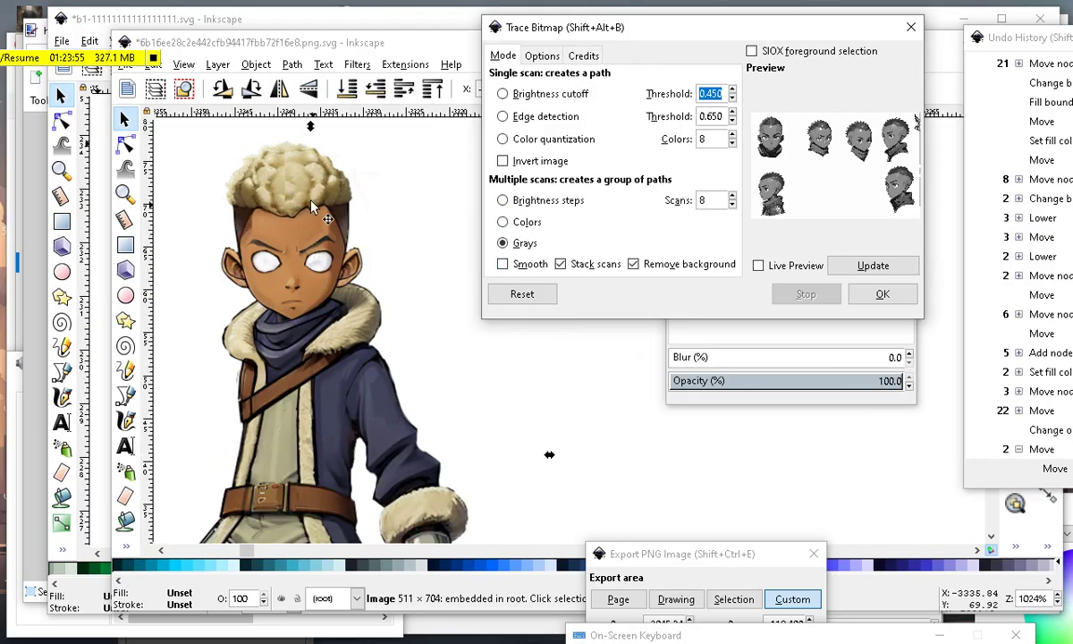
scroll(202, 332, "down", 5)
scroll(285, 241, "up", 3)
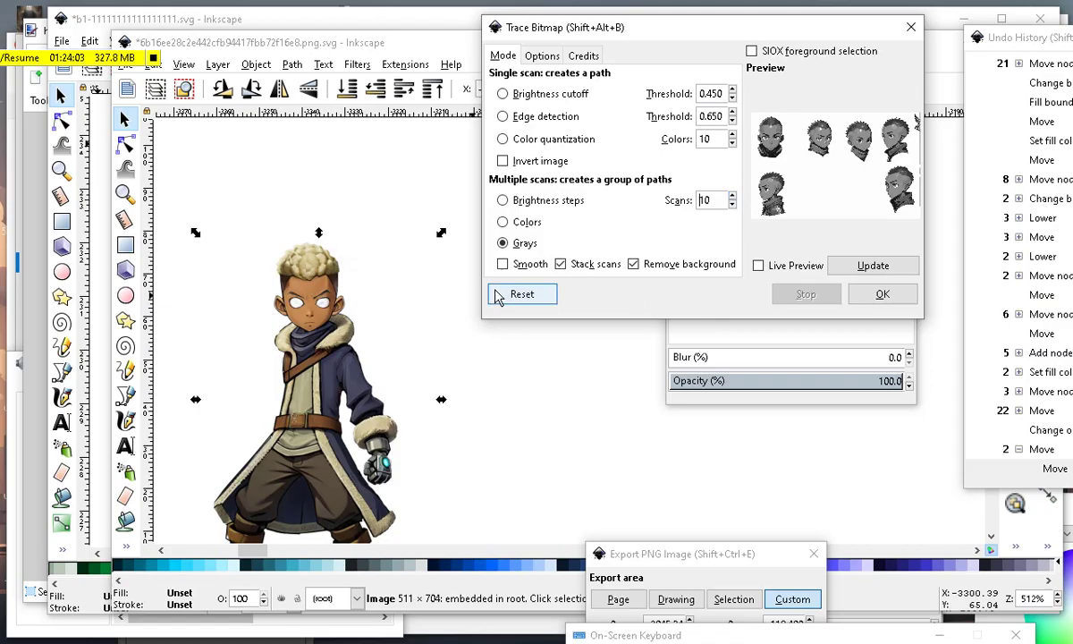
scroll(367, 360, "up", 1)
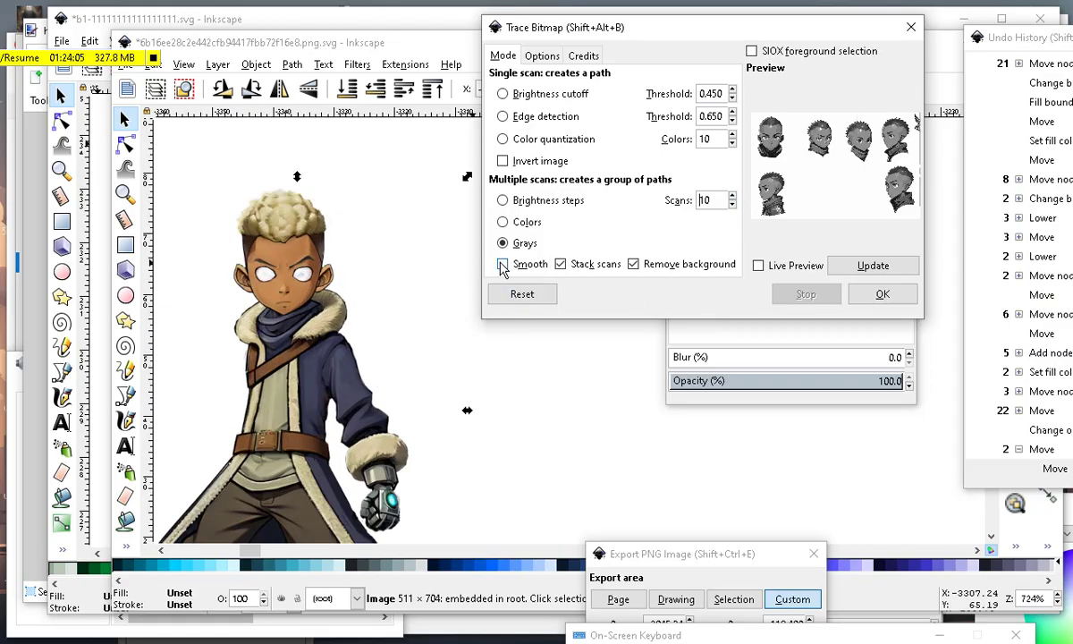
scroll(393, 330, "down", 3)
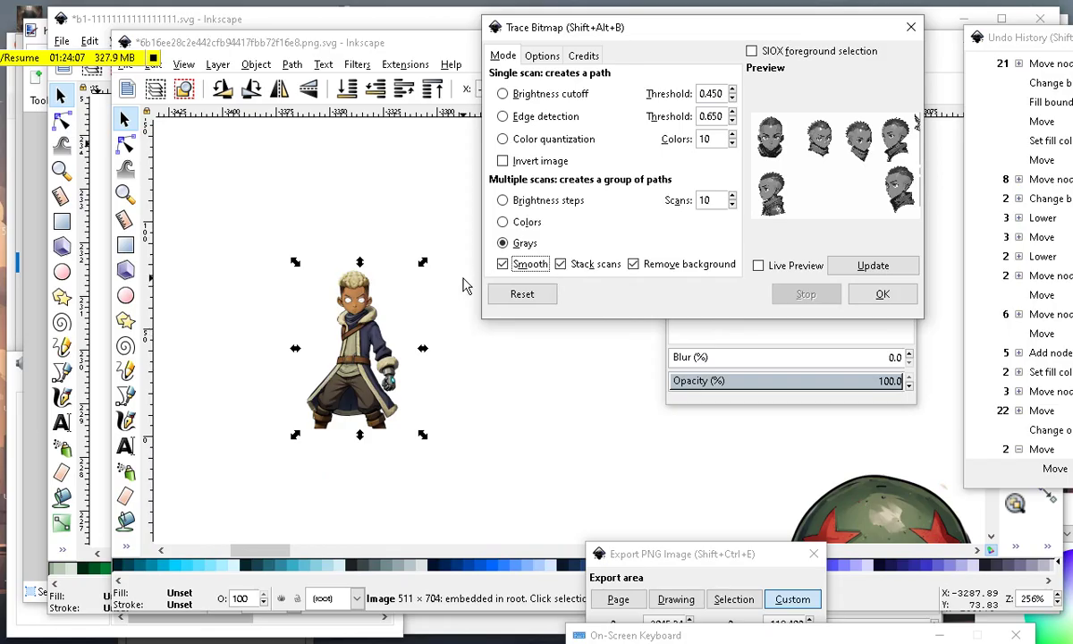
scroll(349, 287, "up", 4)
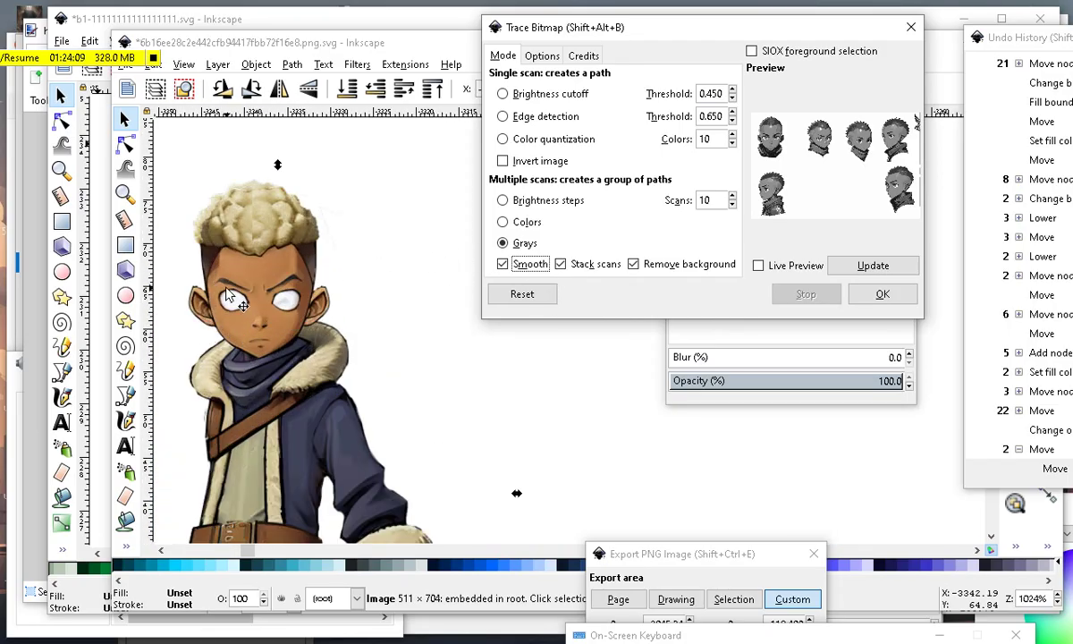
scroll(231, 303, "up", 1)
scroll(293, 235, "down", 4)
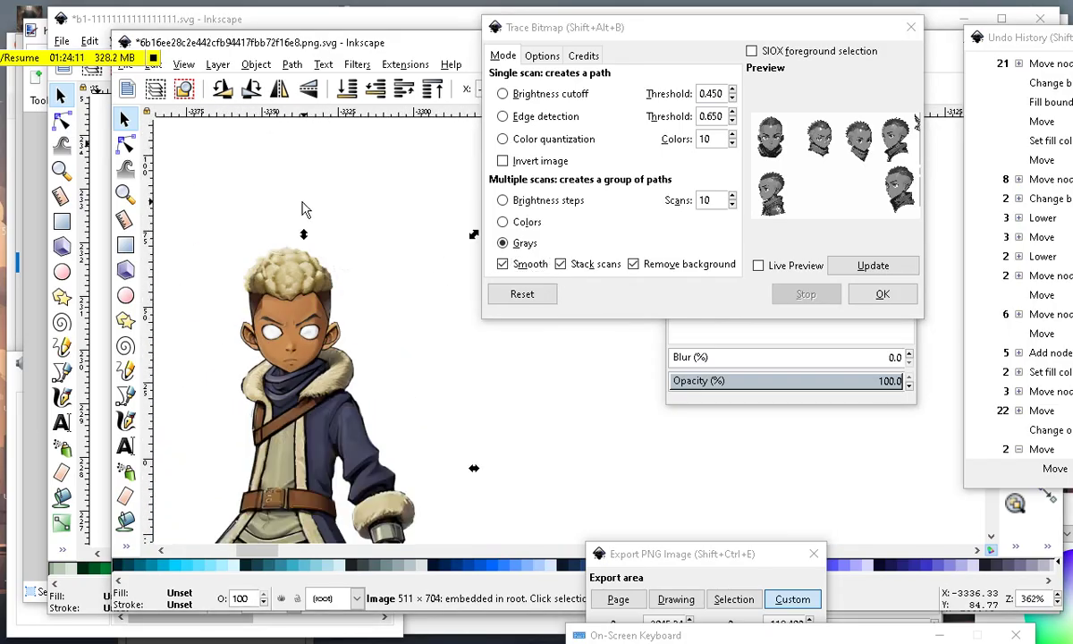
Reposition the full-body character image on the empty canvas and trace it with the current Grays settings.
left_click(391, 356)
left_click_drag(272, 313, 231, 295)
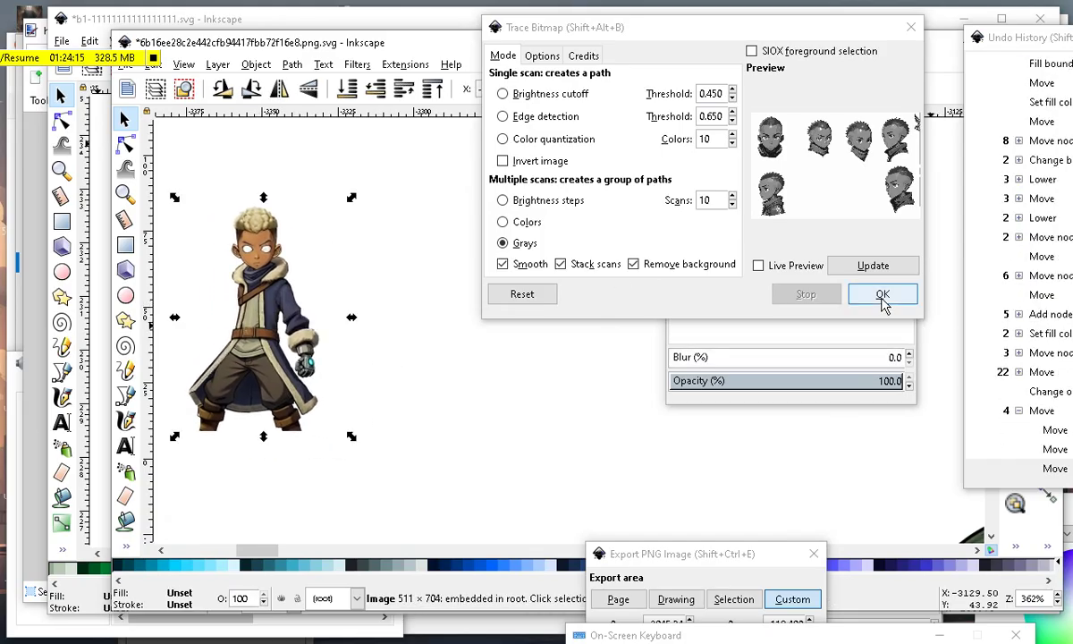
left_click(882, 296)
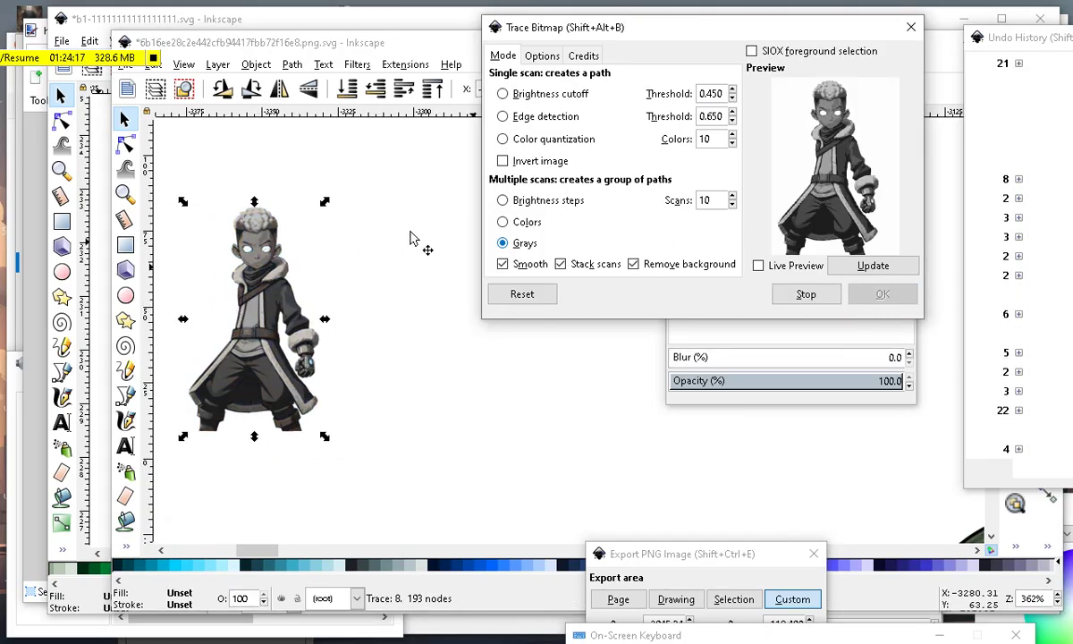
Move the grayscale trace group off the coloured original and shift the original sideways to leave a gap between them.
scroll(320, 295, "up", 2)
mouse_move(178, 202)
left_mouse_down()
mouse_move(459, 311)
mouse_move(379, 261)
left_mouse_up()
scroll(379, 259, "down", 2)
scroll(402, 309, "up", 1)
scroll(402, 310, "up", 2)
mouse_move(324, 316)
left_mouse_down()
mouse_move(356, 265)
mouse_move(411, 235)
left_mouse_up()
scroll(438, 346, "down", 3)
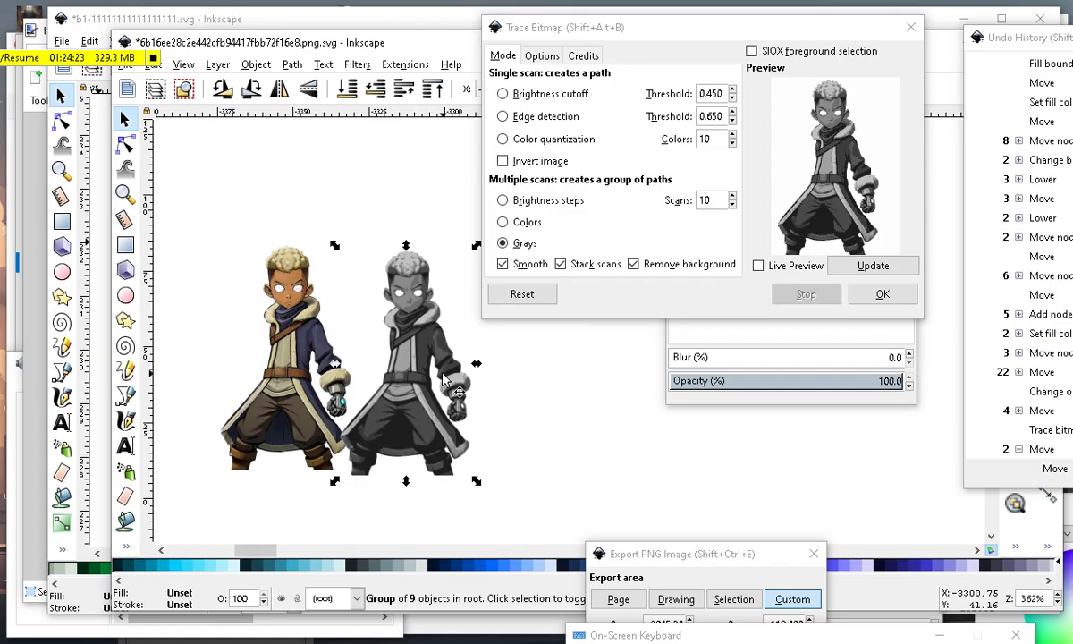
left_click_drag(314, 356, 278, 361)
scroll(241, 366, "down", 2)
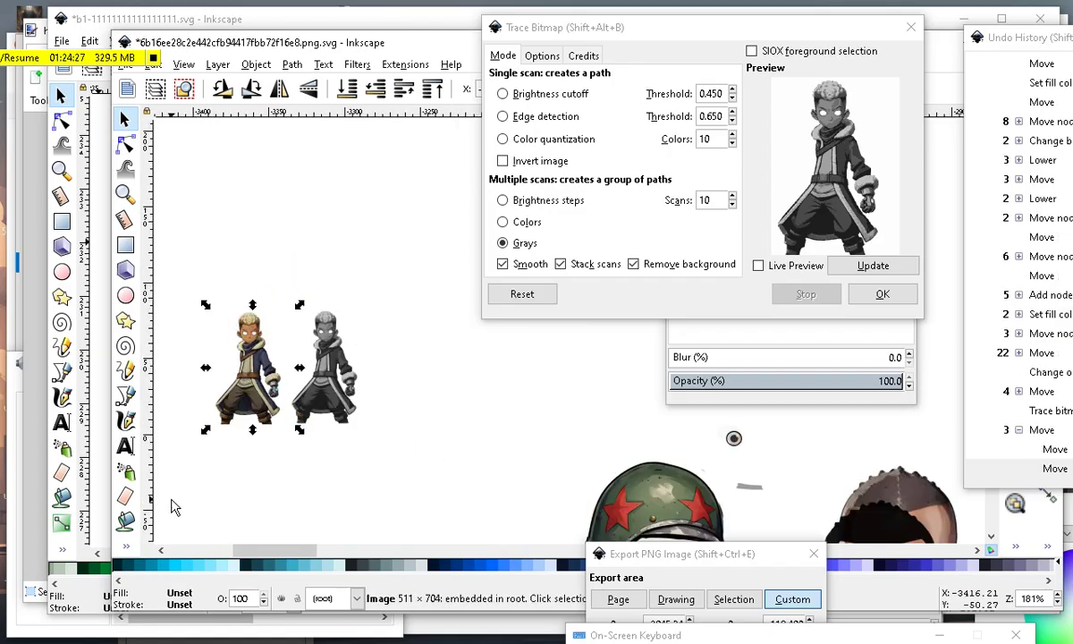
scroll(268, 311, "up", 1)
left_click(451, 427)
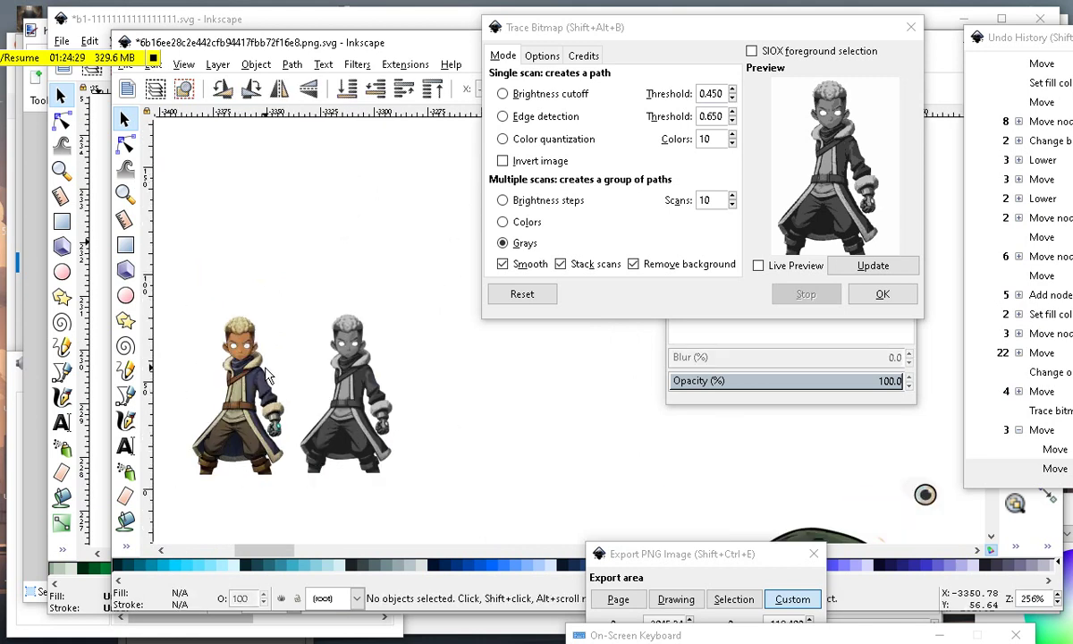
Enter the traced group and spread its stacked gray-tone paths out individually around the coloured character.
double_click(347, 384)
mouse_move(346, 383)
left_mouse_down()
mouse_move(259, 231)
mouse_move(236, 223)
left_mouse_up()
mouse_move(313, 436)
left_mouse_down()
mouse_move(341, 413)
mouse_move(310, 268)
mouse_move(310, 281)
left_mouse_up()
left_click_drag(314, 377, 450, 442)
mouse_move(340, 466)
left_mouse_down()
mouse_move(456, 514)
mouse_move(438, 315)
left_mouse_up()
scroll(393, 367, "up", 2)
mouse_move(285, 361)
left_mouse_down()
mouse_move(551, 404)
mouse_move(571, 299)
left_mouse_up()
scroll(266, 224, "down", 2)
scroll(258, 326, "up", 2)
mouse_move(343, 327)
left_mouse_down()
mouse_move(376, 479)
mouse_move(645, 541)
left_mouse_up()
left_click_drag(318, 272, 487, 512)
scroll(353, 393, "down", 1)
left_click_drag(395, 285, 323, 515)
scroll(342, 519, "down", 2)
mouse_move(375, 416)
left_mouse_down()
mouse_move(179, 411)
mouse_move(187, 517)
left_mouse_up()
Compare the separated tone paths and examine the dark line art around the belt and trousers up close.
key("plus")
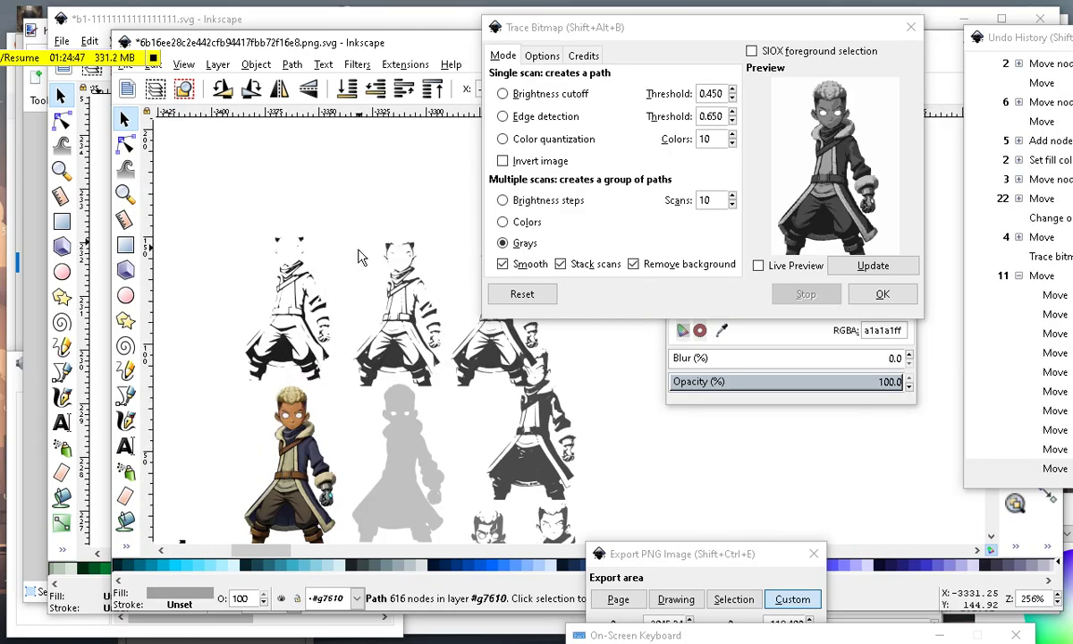
key("plus")
key("plus")
key("minus")
key("minus")
key("minus")
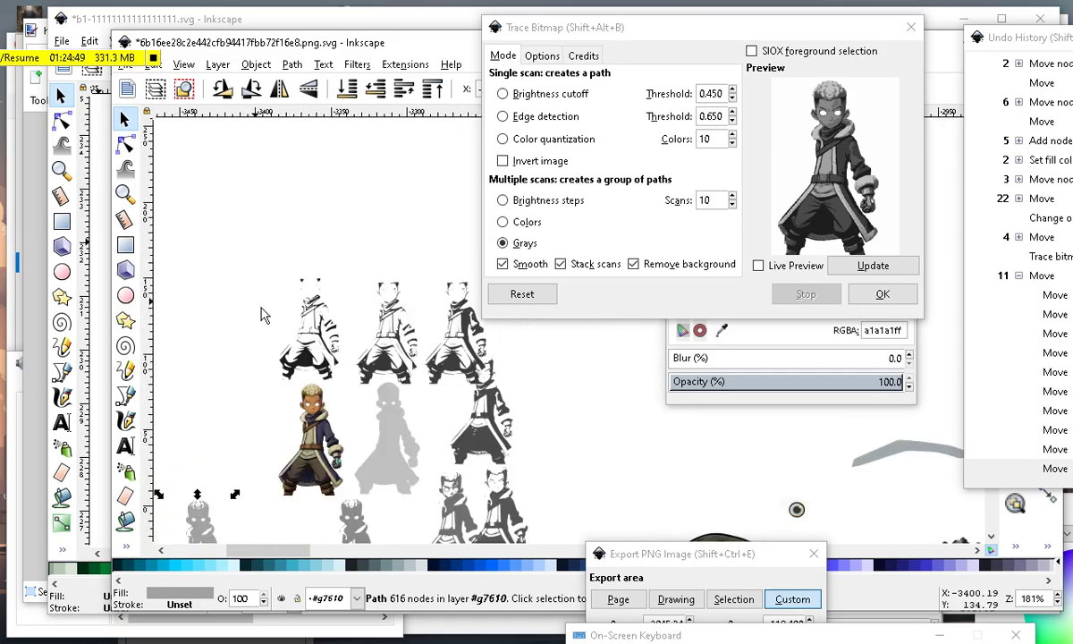
scroll(382, 274, "up", 3)
scroll(384, 358, "down", 3)
scroll(296, 375, "up", 1)
key("plus")
key("plus")
key("plus")
key("plus")
key("plus")
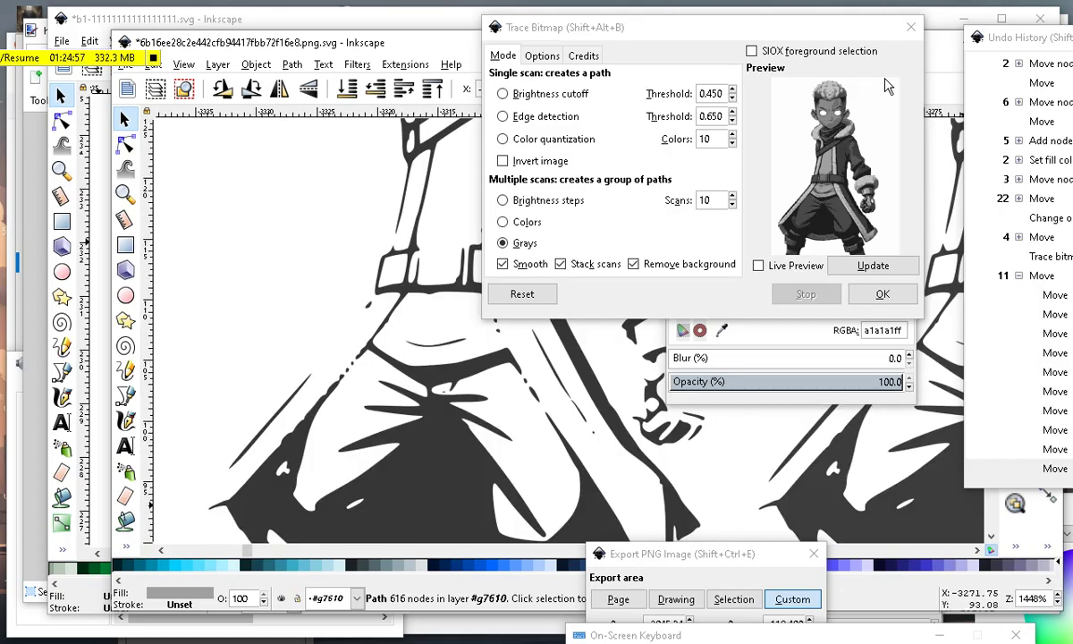
key("minus")
key("minus")
key("minus")
key("minus")
Move the darkest line-art path slightly up and away from its neighbour, and shift the third dark path farther aside.
mouse_move(261, 272)
left_mouse_down()
mouse_move(312, 243)
mouse_move(282, 256)
left_mouse_up()
scroll(259, 286, "up", 1)
scroll(393, 276, "up", 2)
scroll(268, 304, "down", 3)
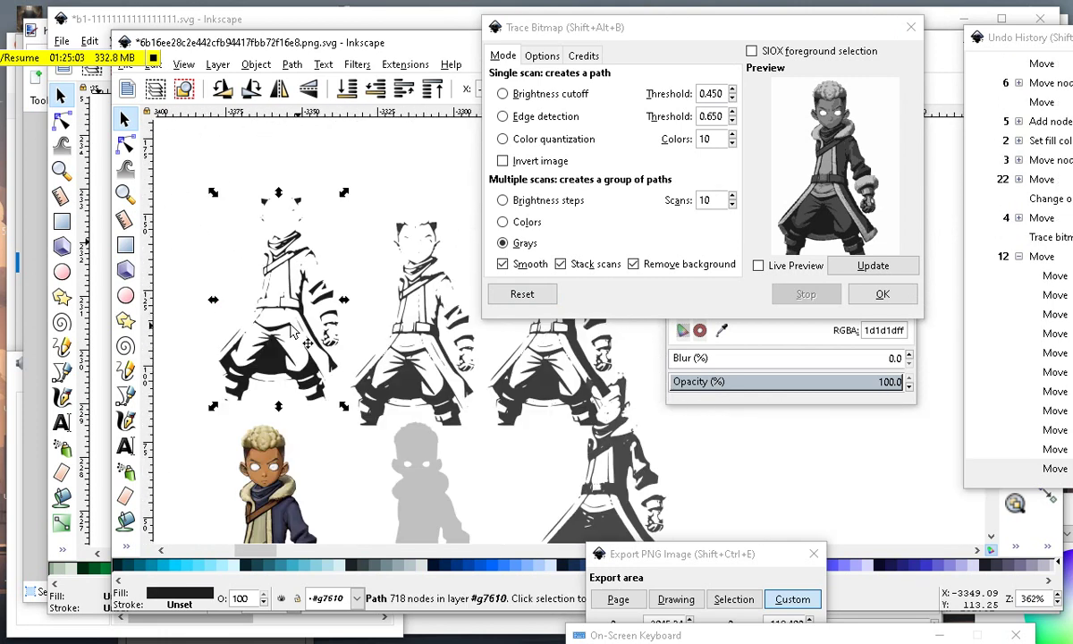
scroll(411, 299, "up", 3)
scroll(271, 312, "down", 3)
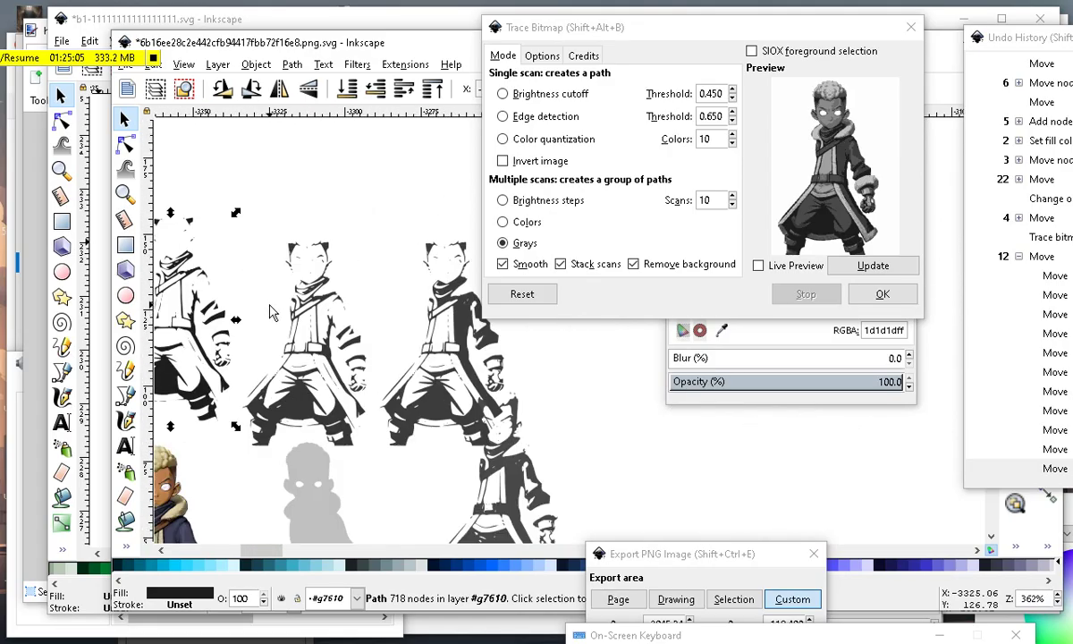
scroll(271, 312, "down", 1)
scroll(295, 295, "up", 3)
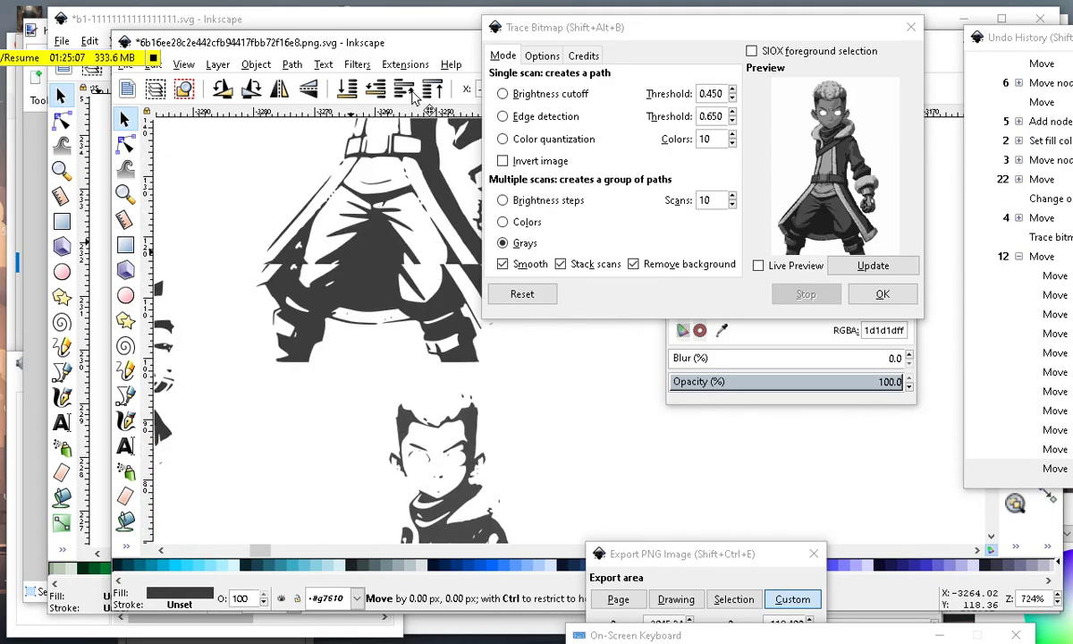
scroll(268, 313, "down", 3)
scroll(215, 375, "up", 4)
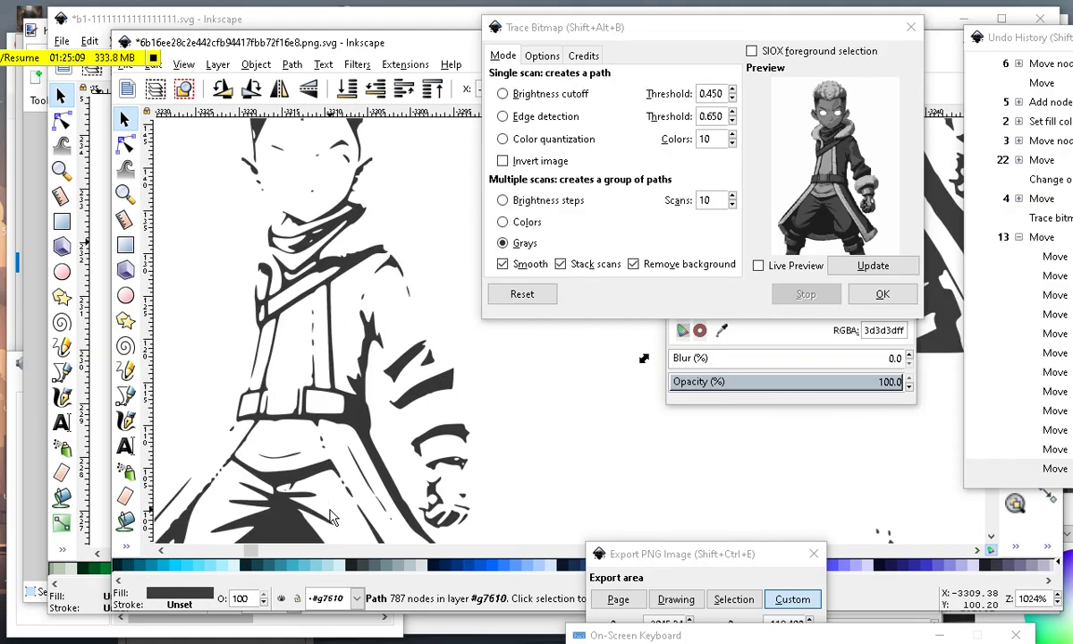
Select the middle dark line-art path for node editing so its nodes show around the belt and trousers.
scroll(393, 340, "up", 1)
scroll(381, 250, "down", 1)
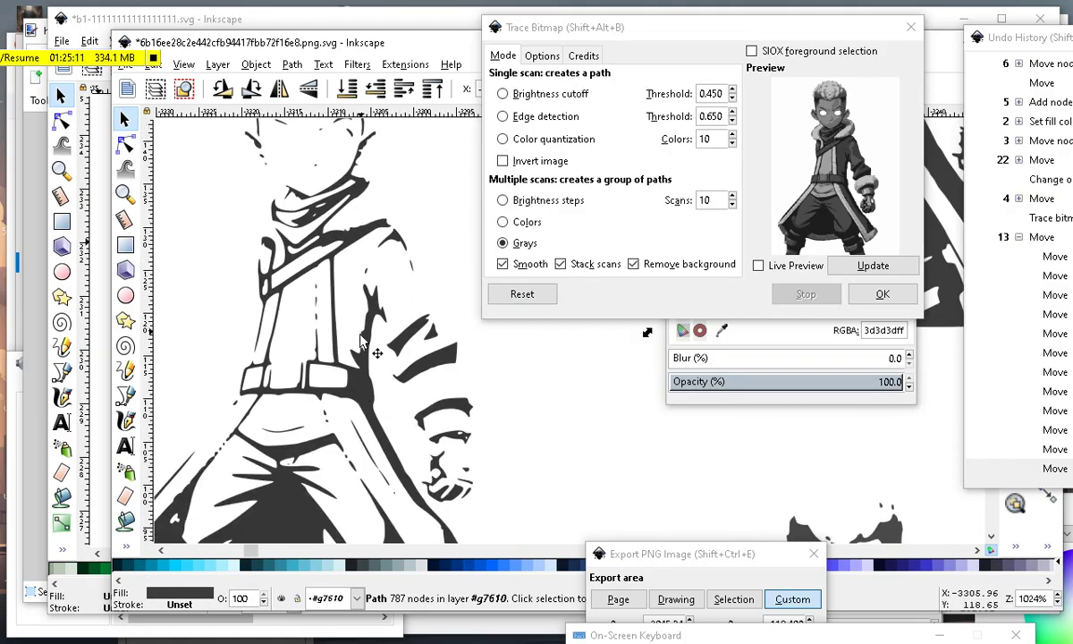
scroll(360, 339, "down", 4)
scroll(313, 380, "up", 7)
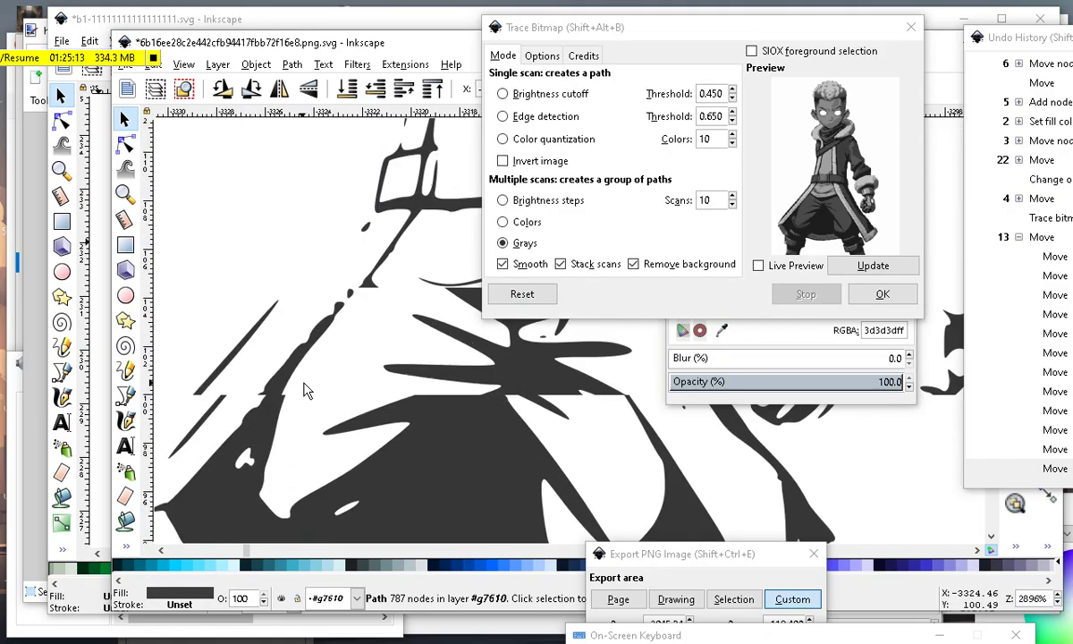
scroll(313, 358, "down", 4)
scroll(268, 330, "up", 3)
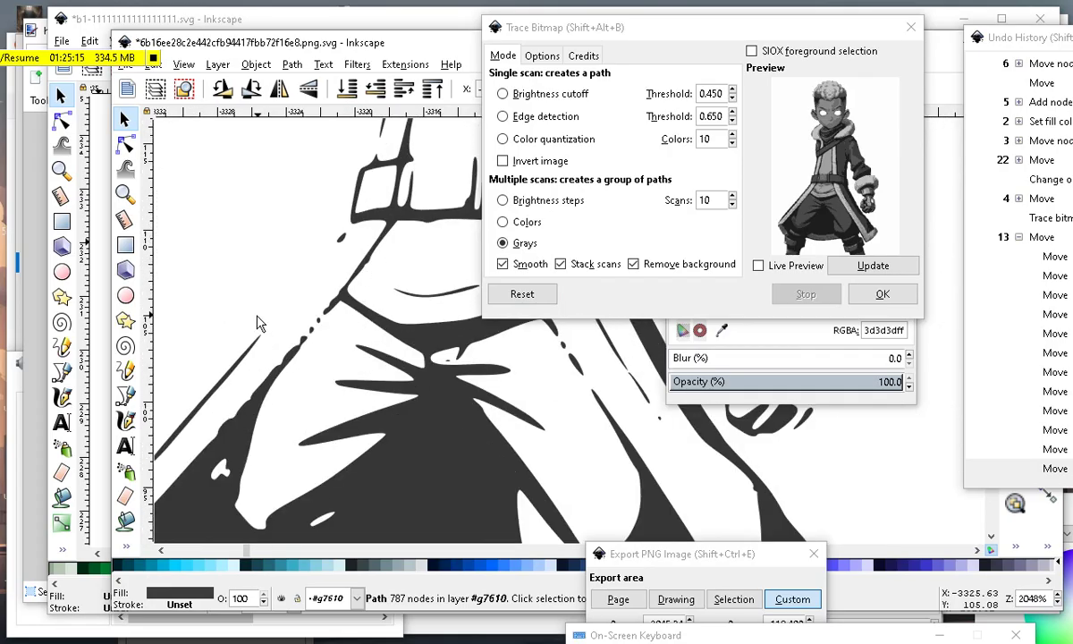
left_click(124, 143)
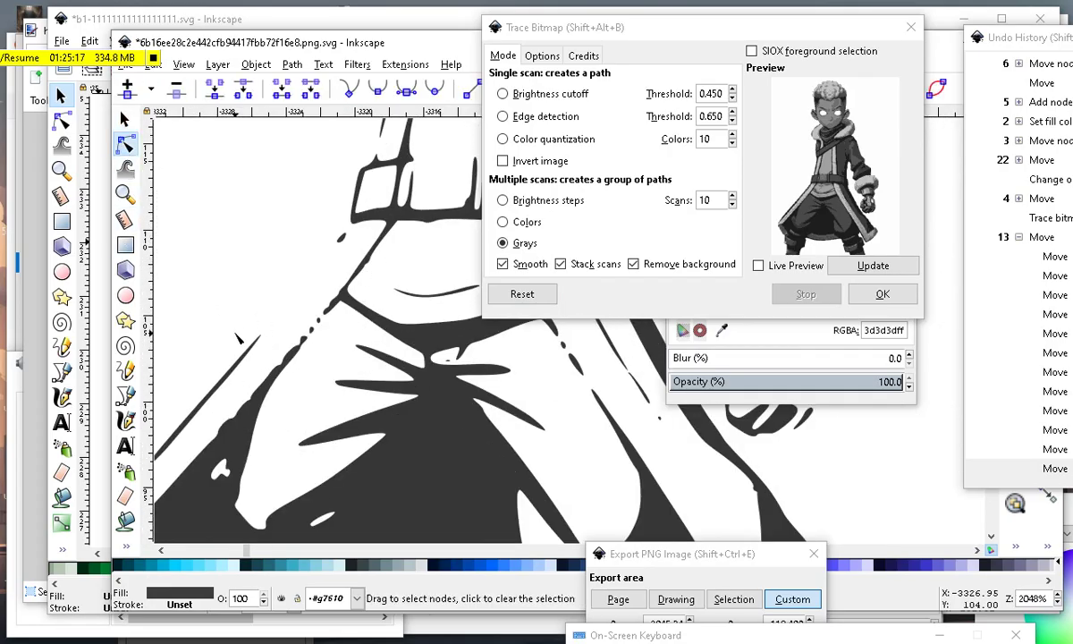
left_click(239, 366)
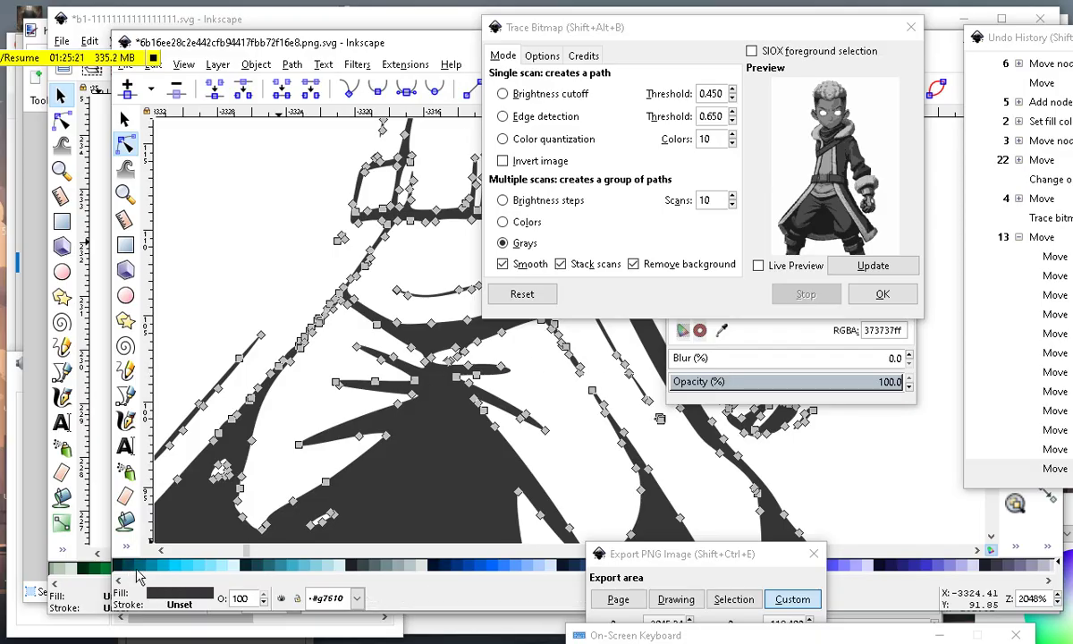
Move the document window clear of the one behind it and fill the selected line-art path with black.
left_click_drag(315, 51, 286, 24)
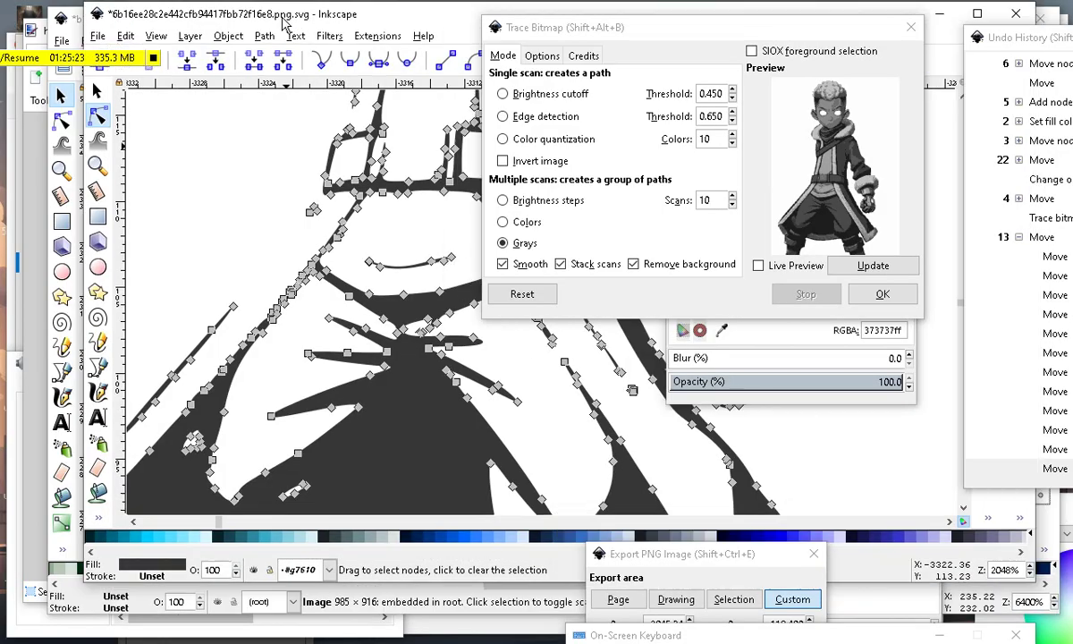
left_click(138, 552)
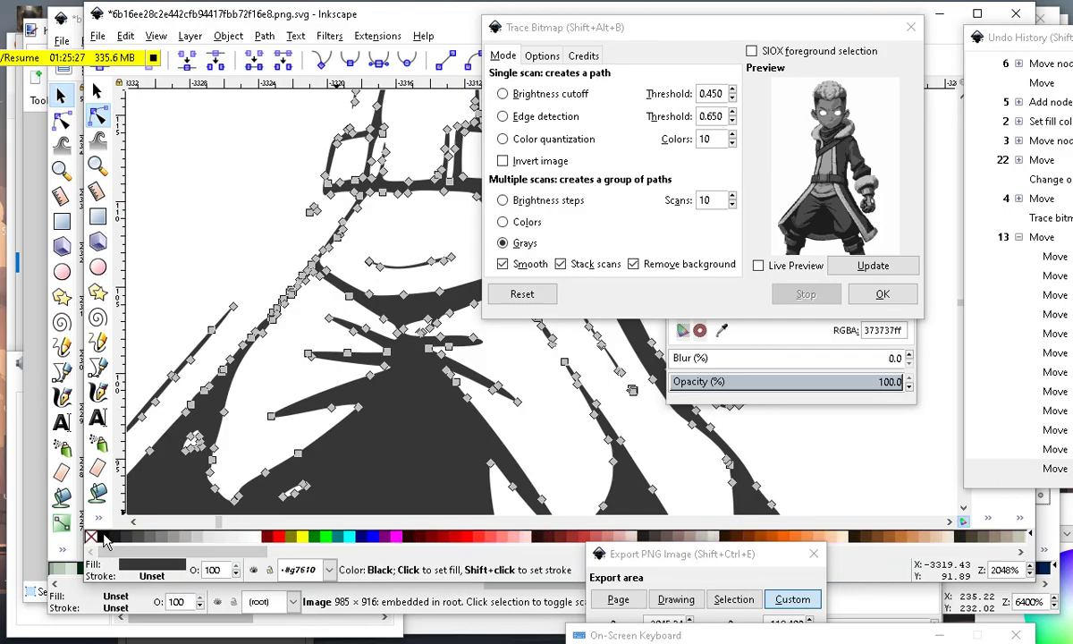
left_click(104, 540)
scroll(373, 382, "down", 3)
left_click(563, 459)
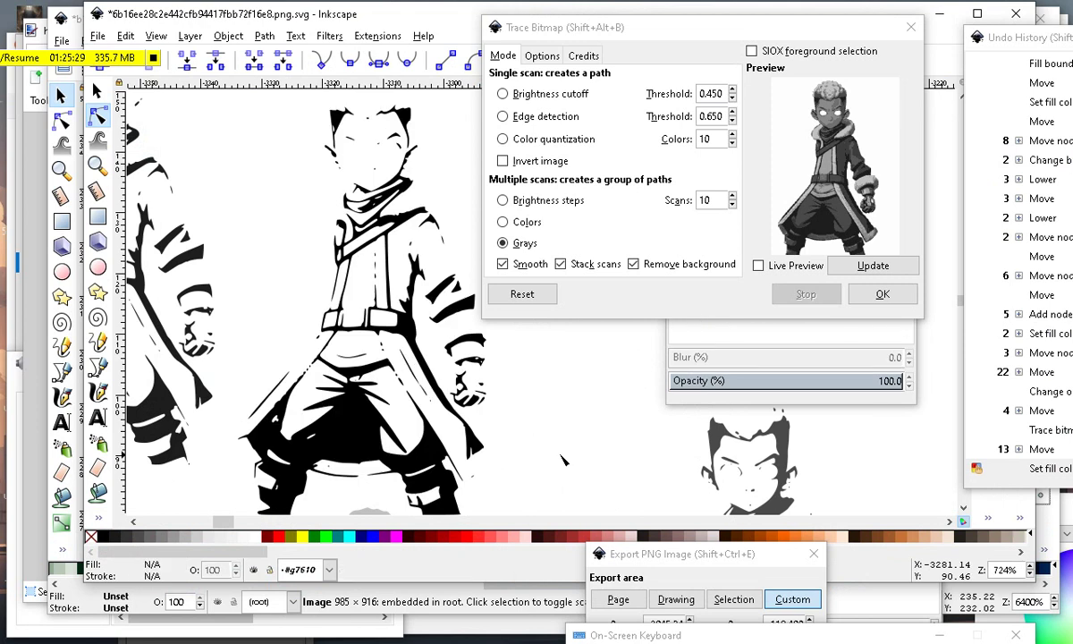
Overlay the black line-art path on the coloured full-body character and align it with the painted outlines.
scroll(399, 211, "up", 3)
scroll(452, 241, "down", 7)
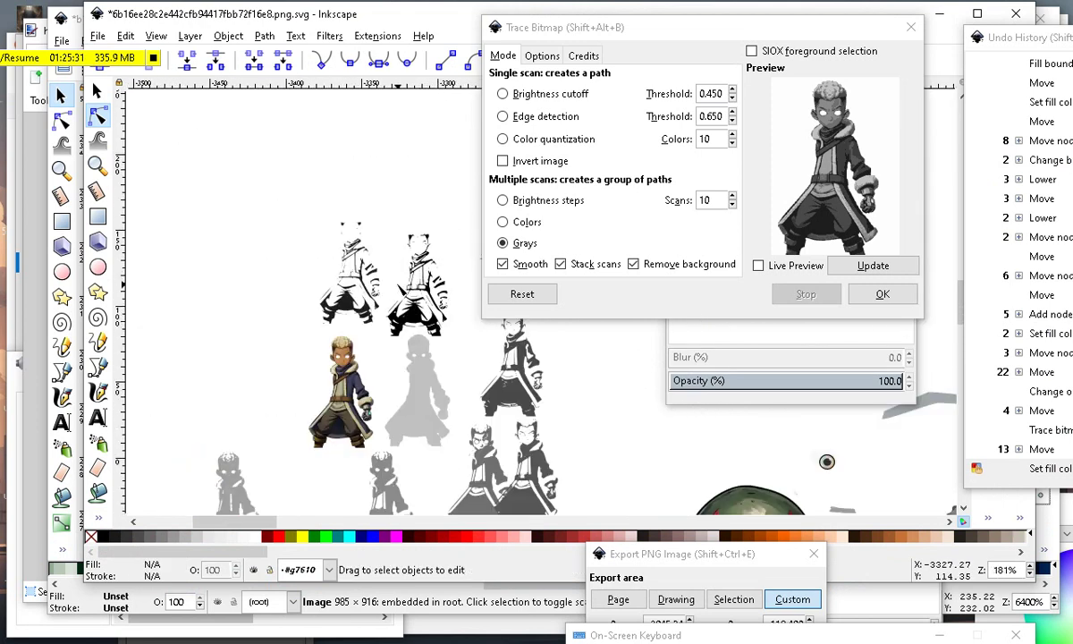
scroll(450, 361, "up", 2)
left_click(96, 92)
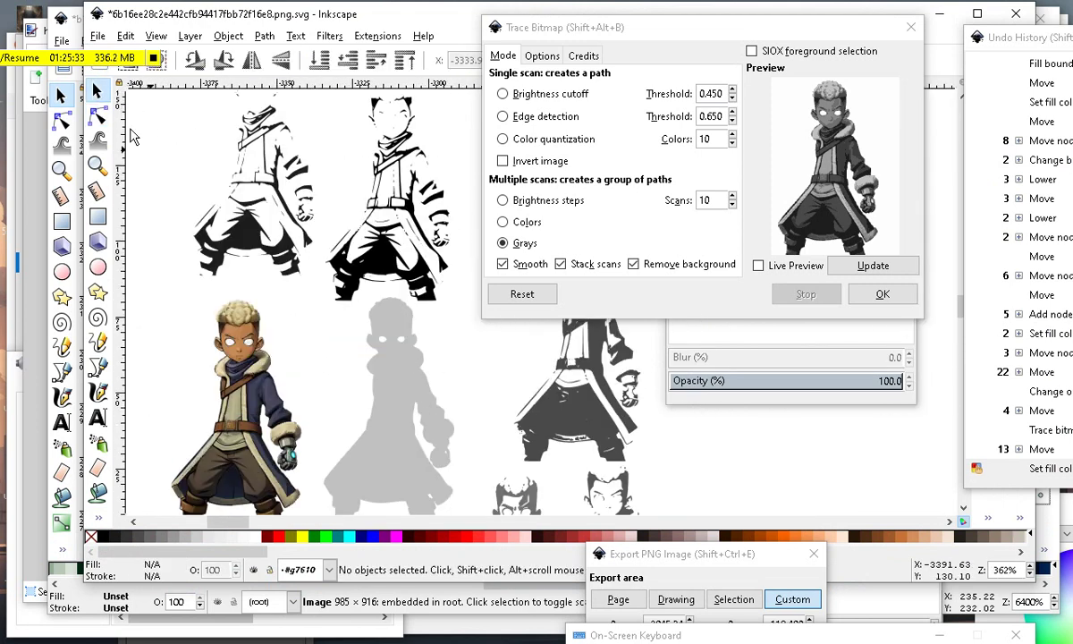
mouse_move(395, 188)
left_mouse_down()
mouse_move(366, 317)
mouse_move(243, 393)
mouse_move(326, 433)
mouse_move(281, 355)
mouse_move(339, 318)
mouse_move(270, 290)
mouse_move(125, 272)
mouse_move(375, 310)
mouse_move(315, 283)
mouse_move(323, 339)
mouse_move(329, 306)
mouse_move(335, 314)
mouse_move(325, 309)
left_mouse_up()
scroll(223, 412, "up", 4)
scroll(270, 290, "down", 4)
scroll(388, 282, "up", 3)
scroll(389, 276, "up", 1)
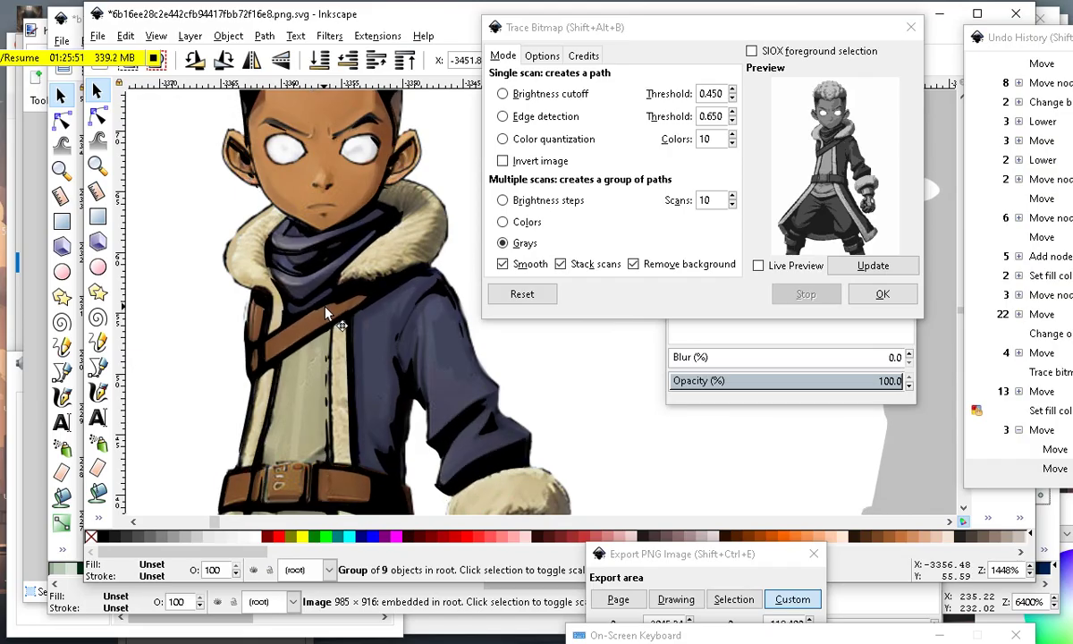
scroll(320, 261, "down", 2)
scroll(320, 261, "up", 1)
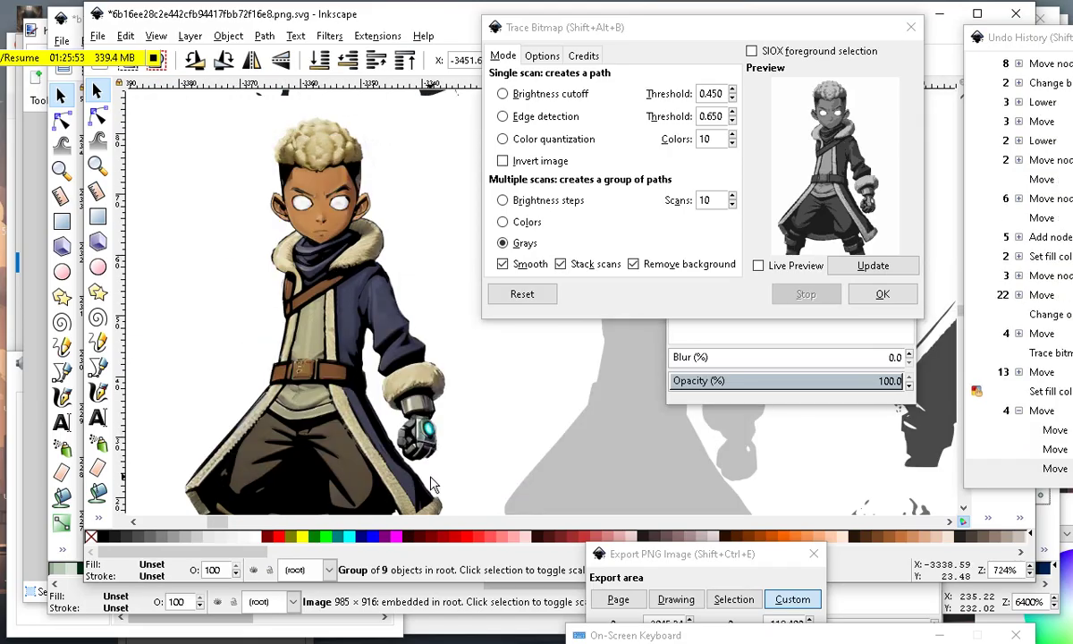
scroll(355, 339, "down", 4)
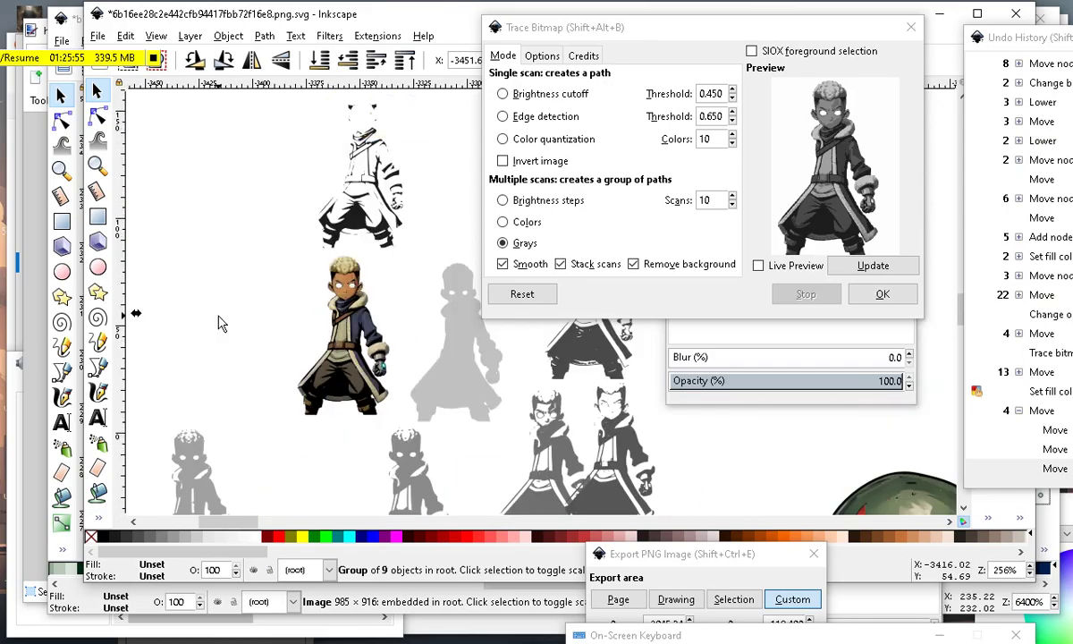
Apply a palette fill to the coloured character image and shift the overlaid black line-art path slightly up and right.
left_click(218, 321)
scroll(344, 286, "up", 3)
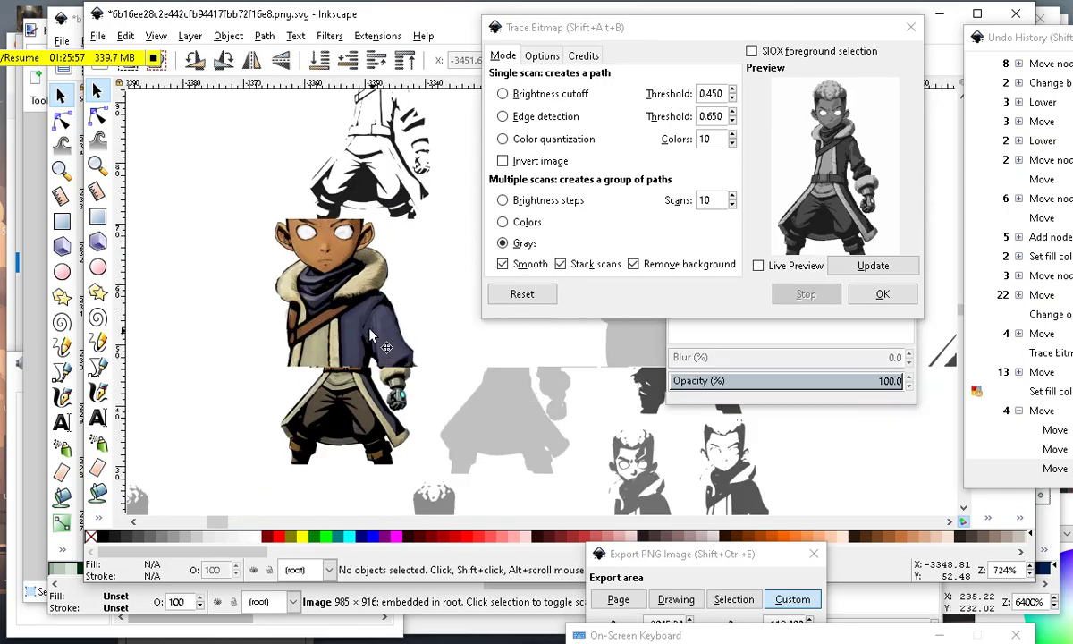
left_click(325, 335)
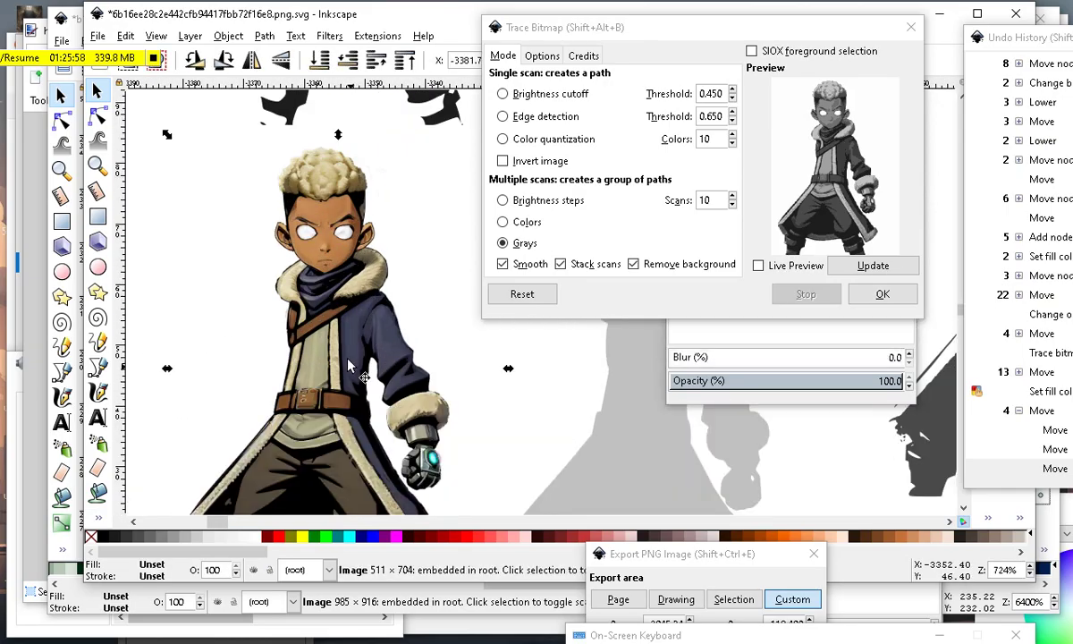
left_click(430, 542)
scroll(348, 380, "up", 2)
key("Escape")
mouse_move(332, 318)
left_mouse_down()
mouse_move(325, 306)
mouse_move(353, 299)
left_mouse_up()
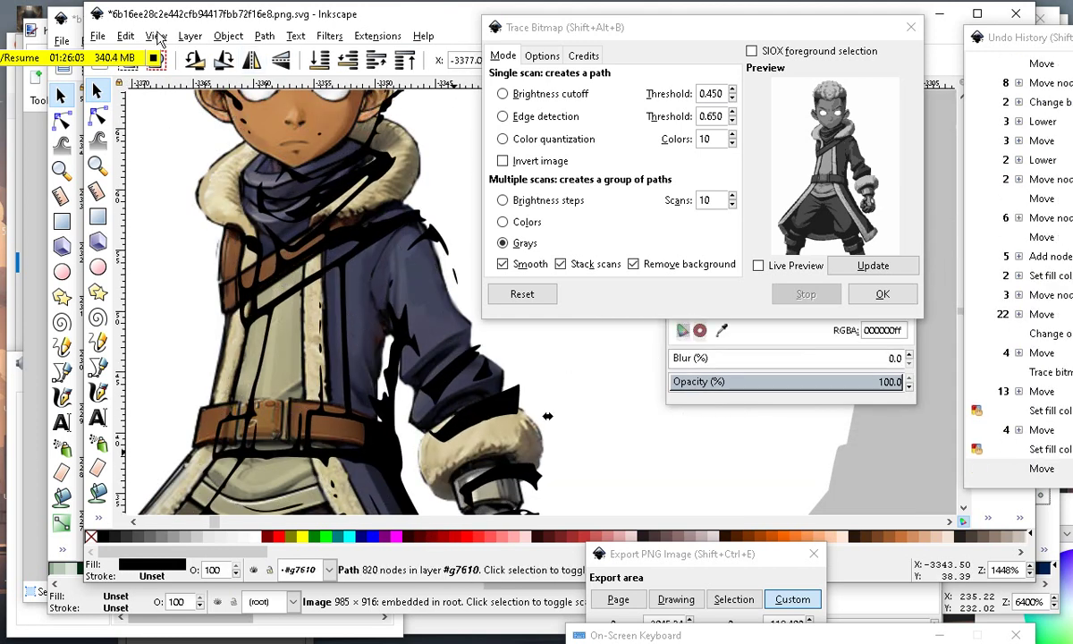
Undo the last move of the overlaid line-art path and fill the path with dark red 800000.
left_click(126, 36)
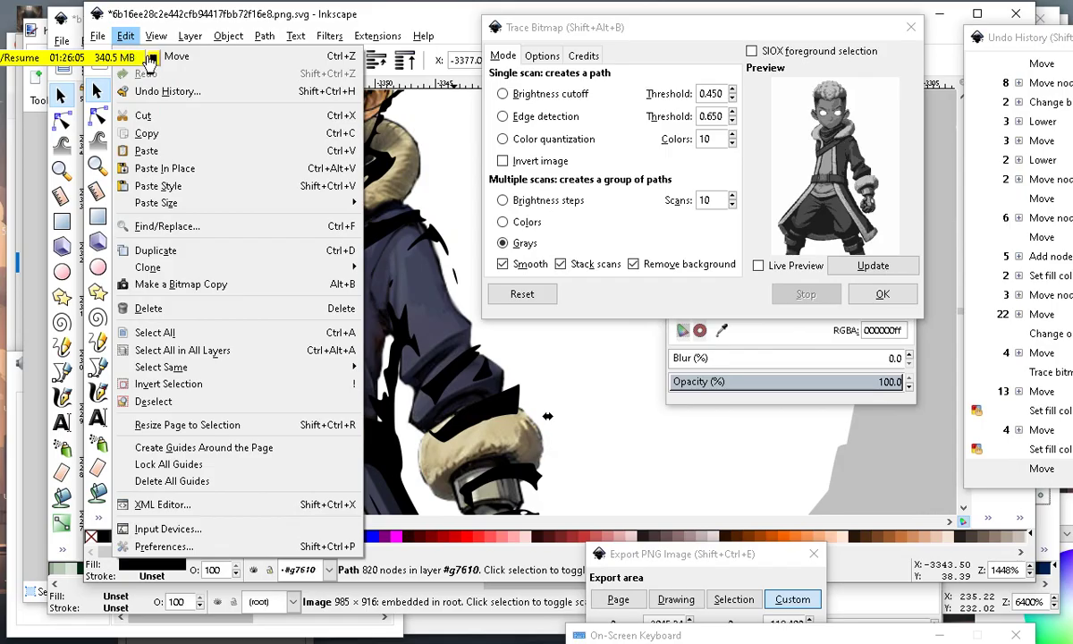
left_click(152, 56)
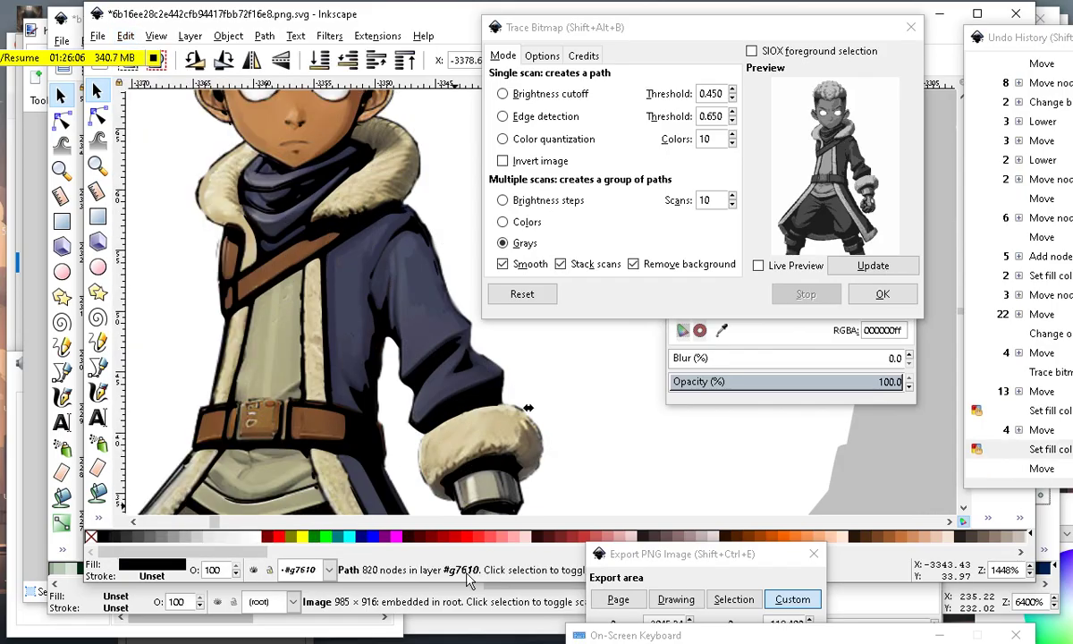
left_click(435, 536)
scroll(353, 357, "down", 3)
scroll(366, 367, "up", 4)
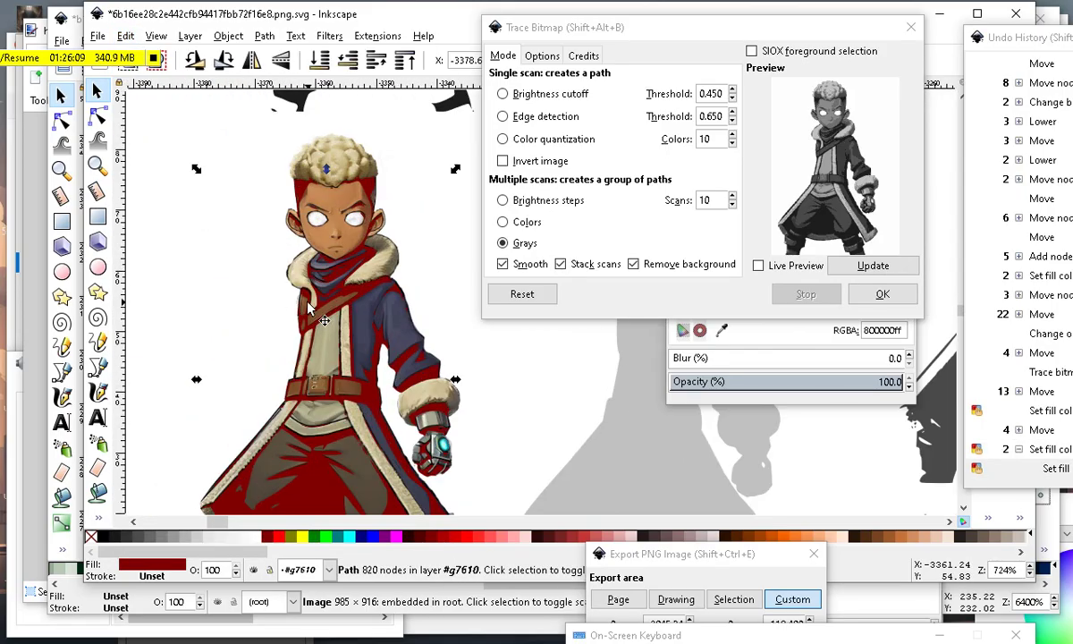
scroll(284, 369, "up", 1)
scroll(304, 373, "up", 1)
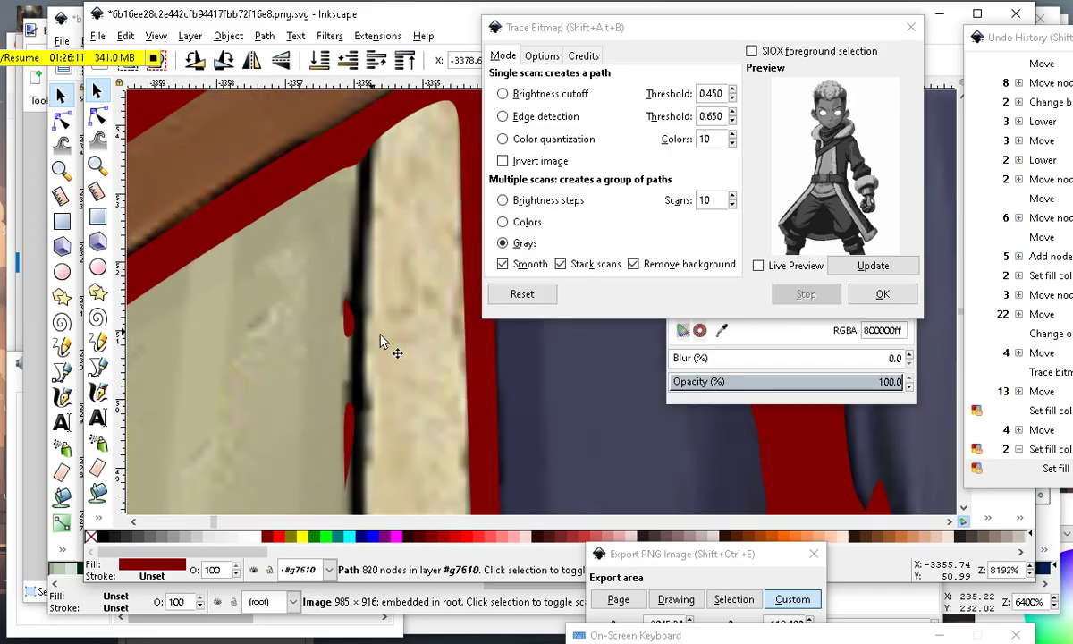
scroll(343, 320, "down", 2)
scroll(357, 295, "up", 2)
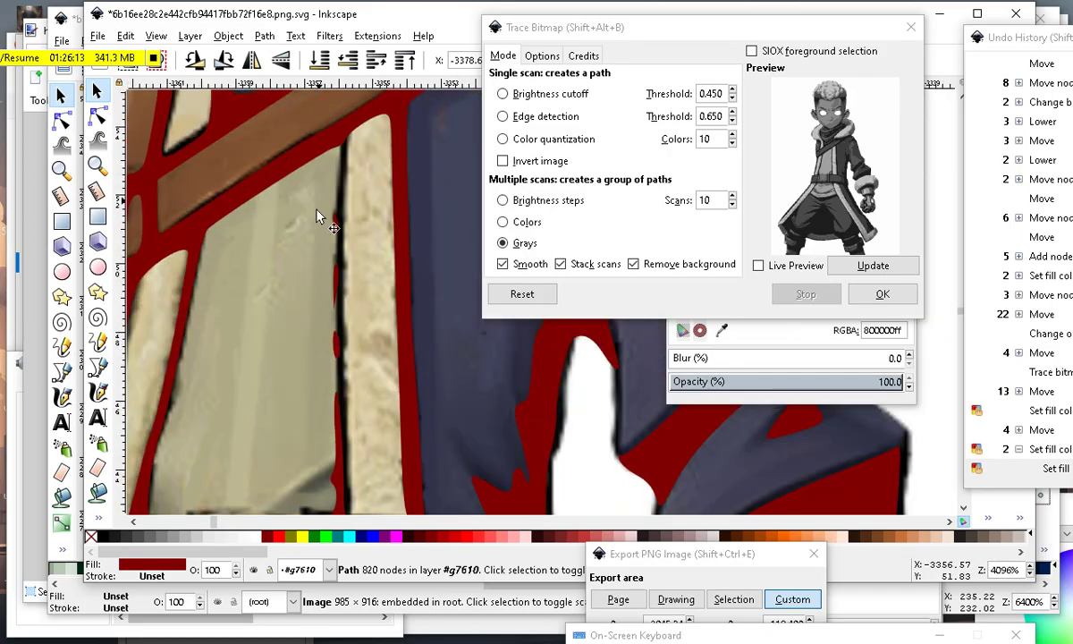
scroll(340, 268, "down", 2)
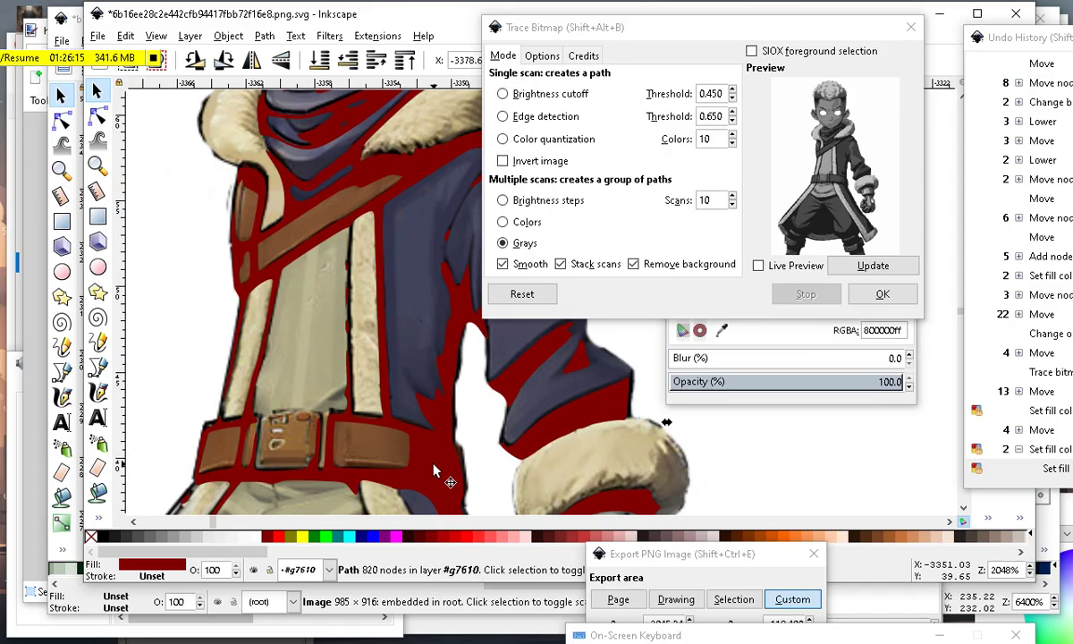
Fill the line-art path with orange d45500 and move it off the coloured character to its left.
left_click(774, 536)
scroll(361, 317, "down", 3)
scroll(360, 317, "up", 3)
scroll(339, 127, "down", 4)
scroll(327, 195, "up", 6)
scroll(358, 390, "down", 3)
scroll(331, 390, "up", 2)
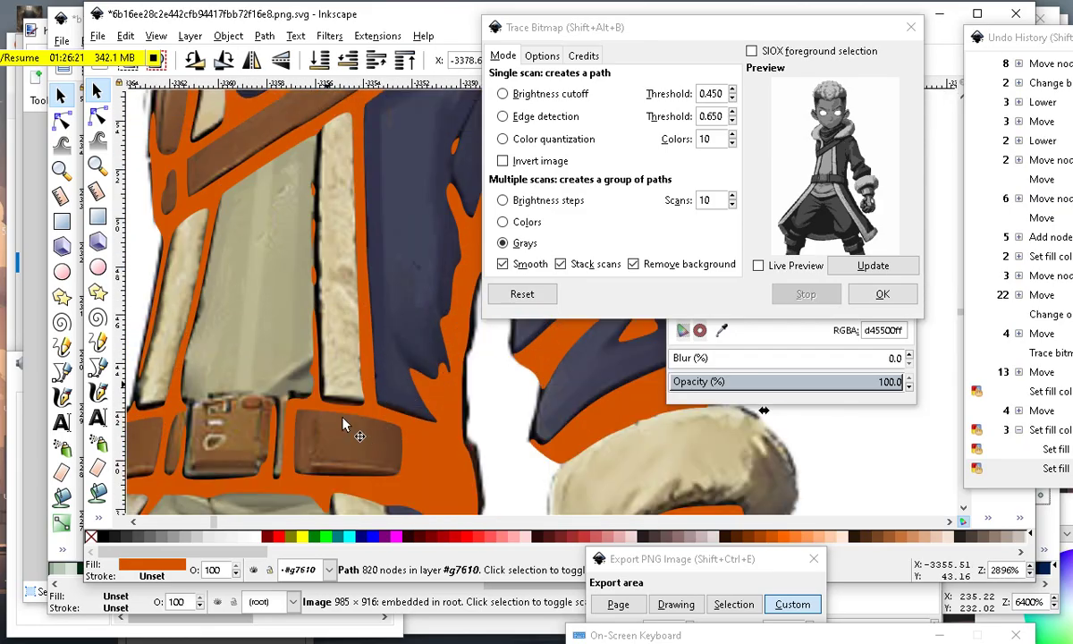
scroll(377, 389, "down", 3)
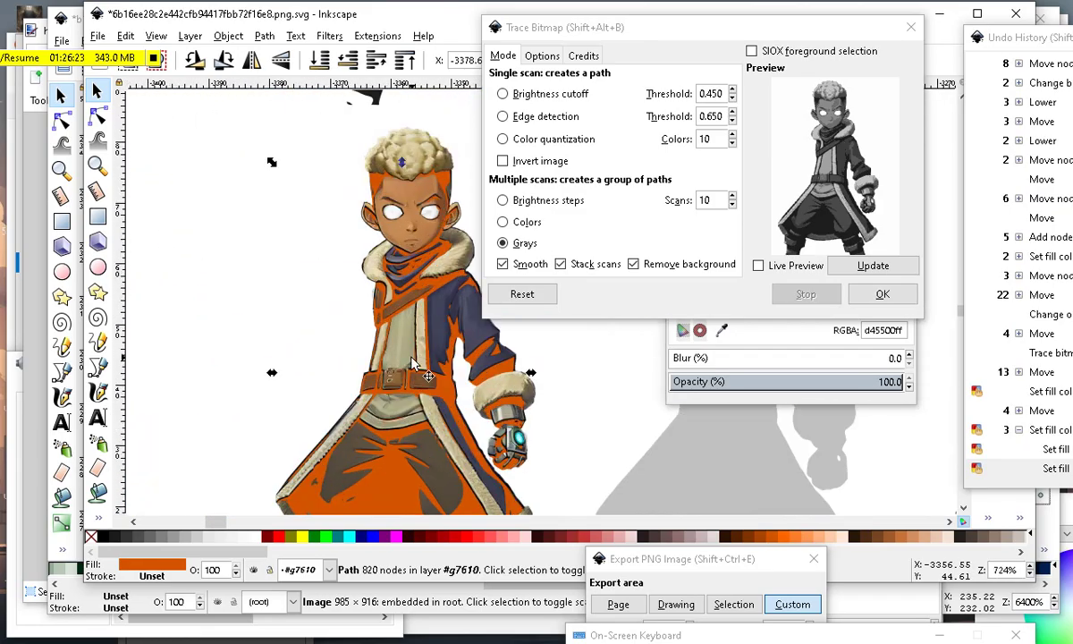
left_click(411, 341)
mouse_move(409, 337)
left_mouse_down()
mouse_move(173, 306)
mouse_move(191, 337)
left_mouse_up()
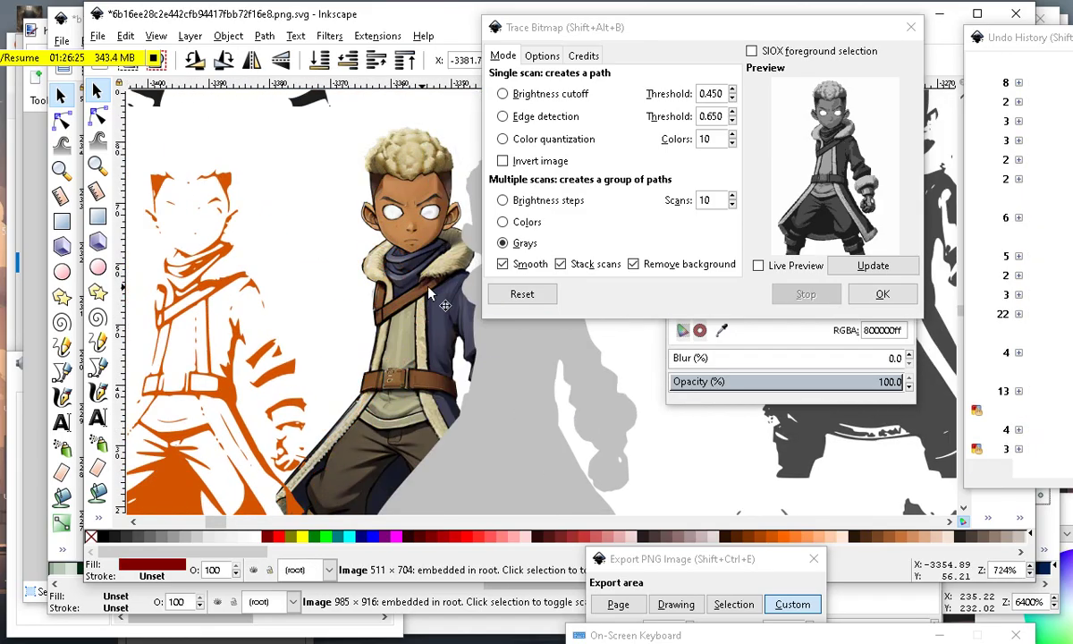
Move the light-gray silhouette off the coloured character and place it to the right near the other gray traces.
scroll(454, 297, "down", 1)
left_click(303, 427)
left_click_drag(411, 386, 423, 328)
left_click_drag(502, 417, 751, 388)
left_click_drag(517, 411, 347, 402)
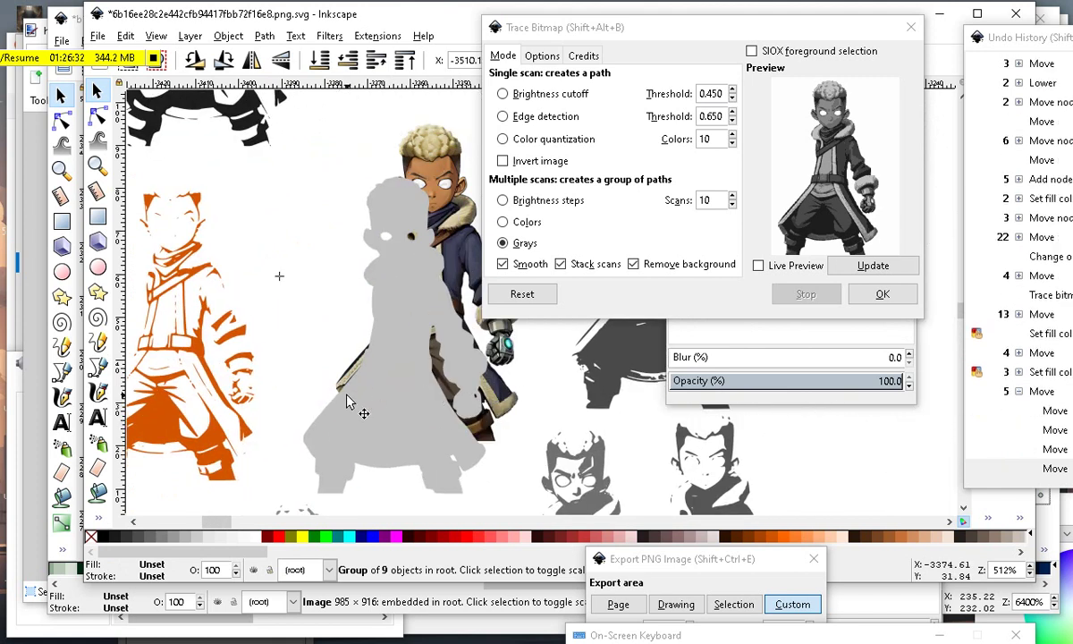
left_click(408, 441, "ctrl")
left_click_drag(409, 444, 783, 410)
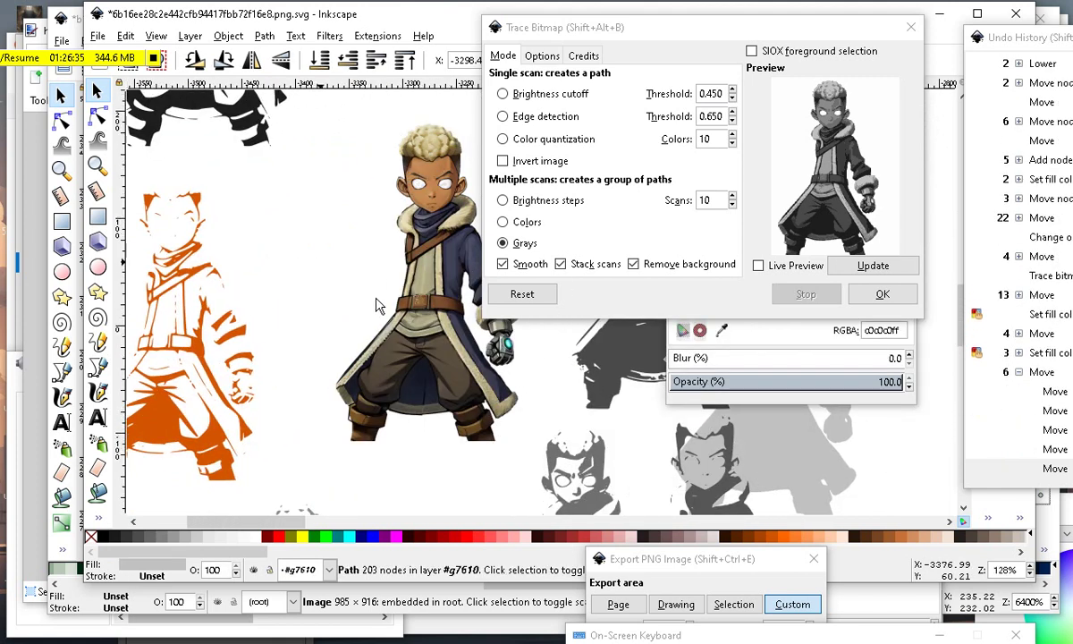
Select the orange line-art path for node editing so its nodes show around the jacket and belt.
scroll(311, 283, "up", 7)
scroll(387, 300, "down", 2)
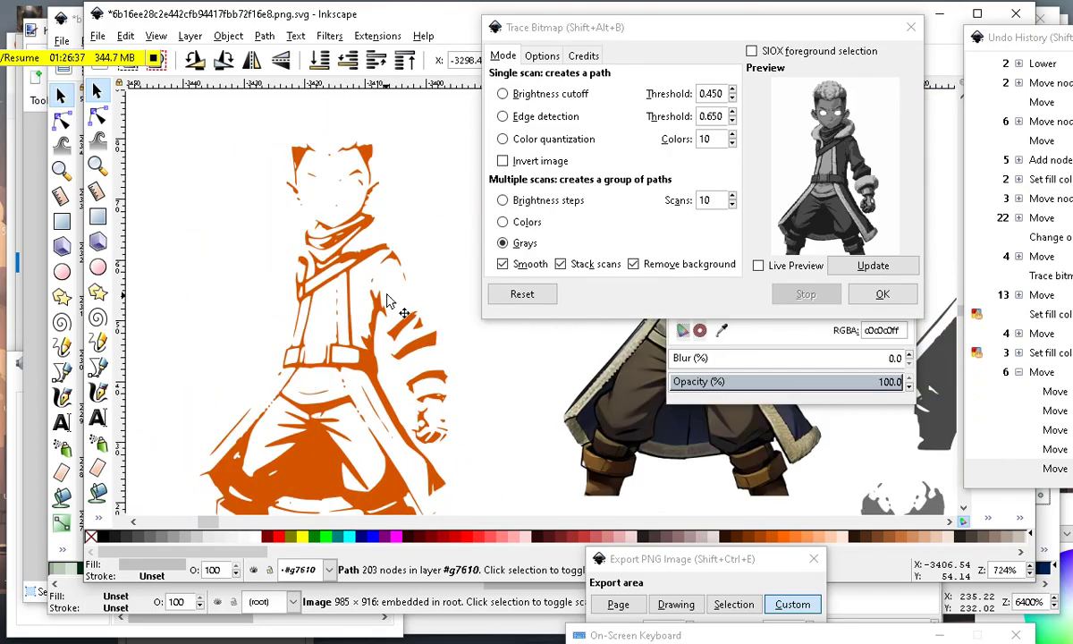
scroll(387, 302, "up", 4)
left_click(401, 291)
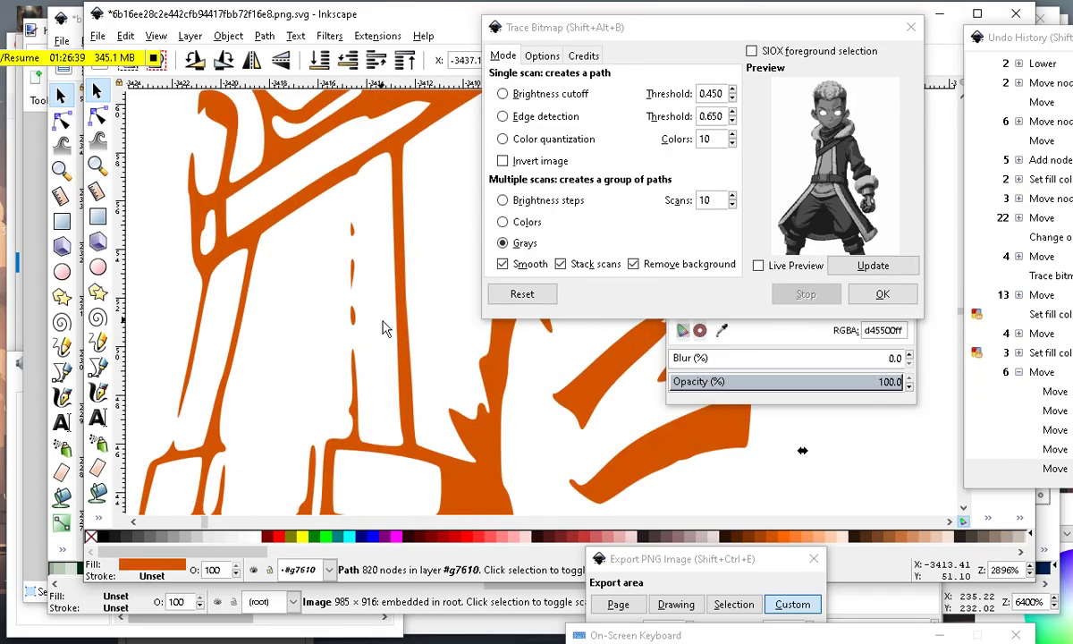
scroll(310, 356, "down", 3)
scroll(322, 372, "up", 2)
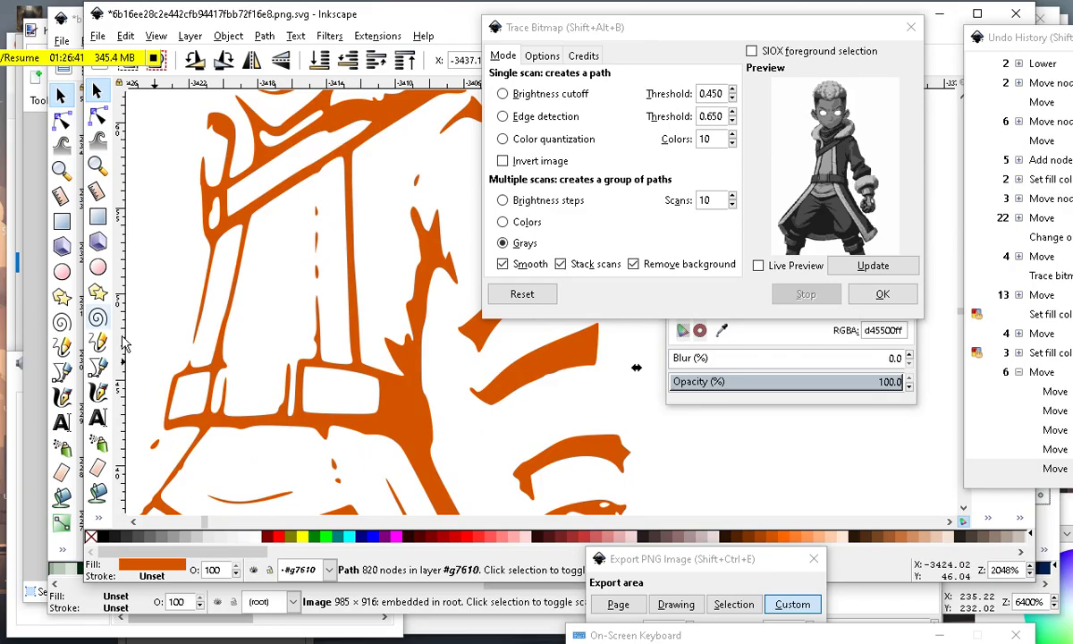
left_click(99, 118)
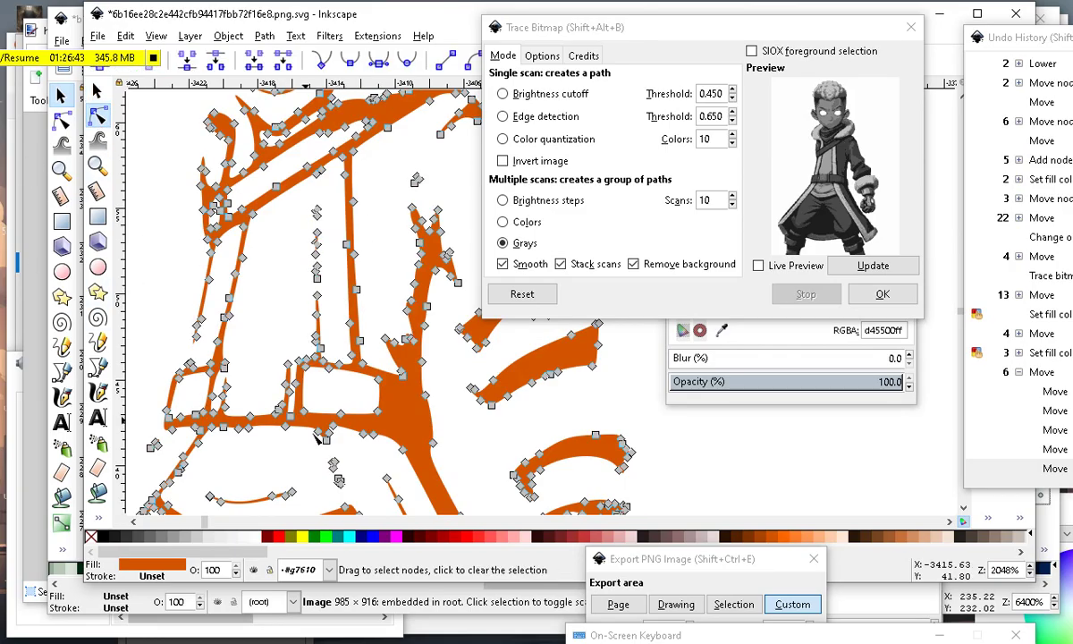
scroll(215, 297, "up", 1)
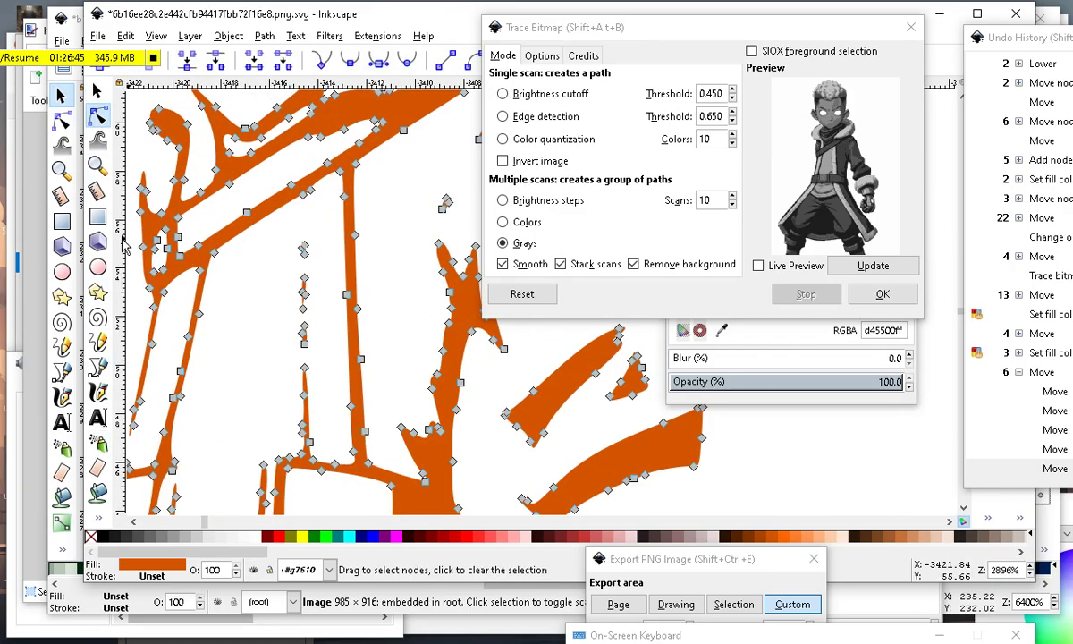
left_click(97, 267)
scroll(346, 354, "down", 5)
scroll(399, 421, "up", 2)
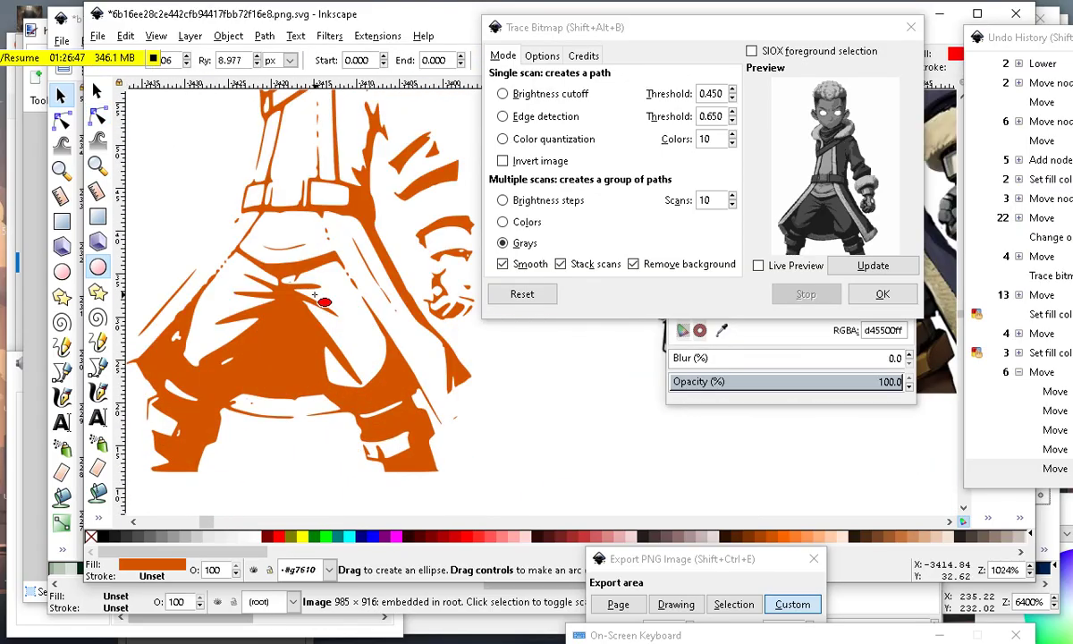
scroll(240, 426, "down", 2)
scroll(276, 363, "up", 3)
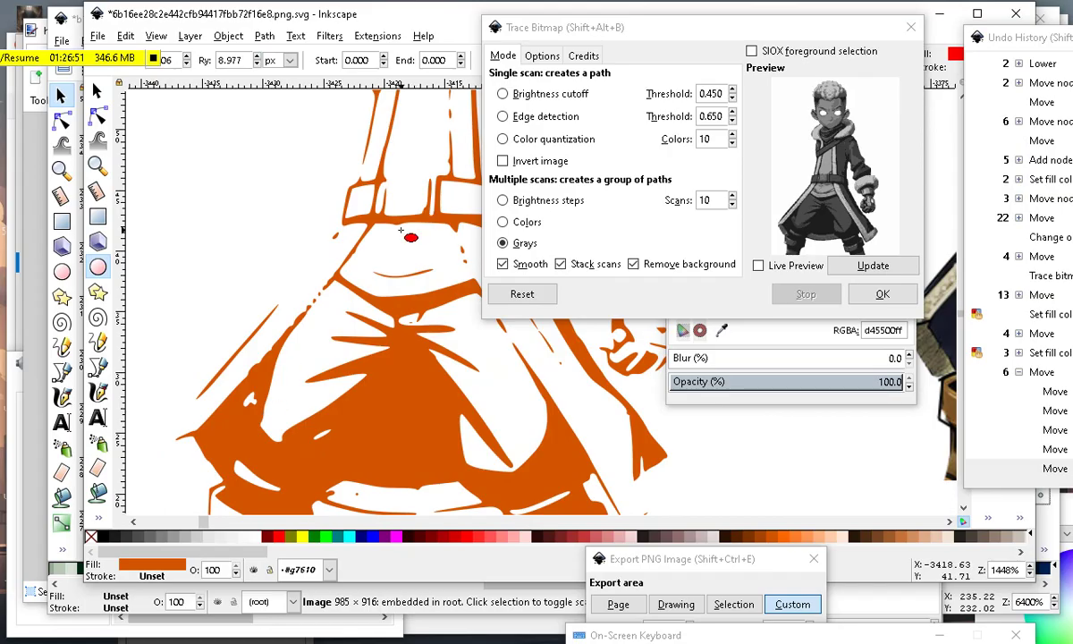
Extend the coat's thin left-edge stroke up to the belt by moving its upper end nodes and adding a node.
left_click(98, 118)
scroll(301, 329, "up", 3)
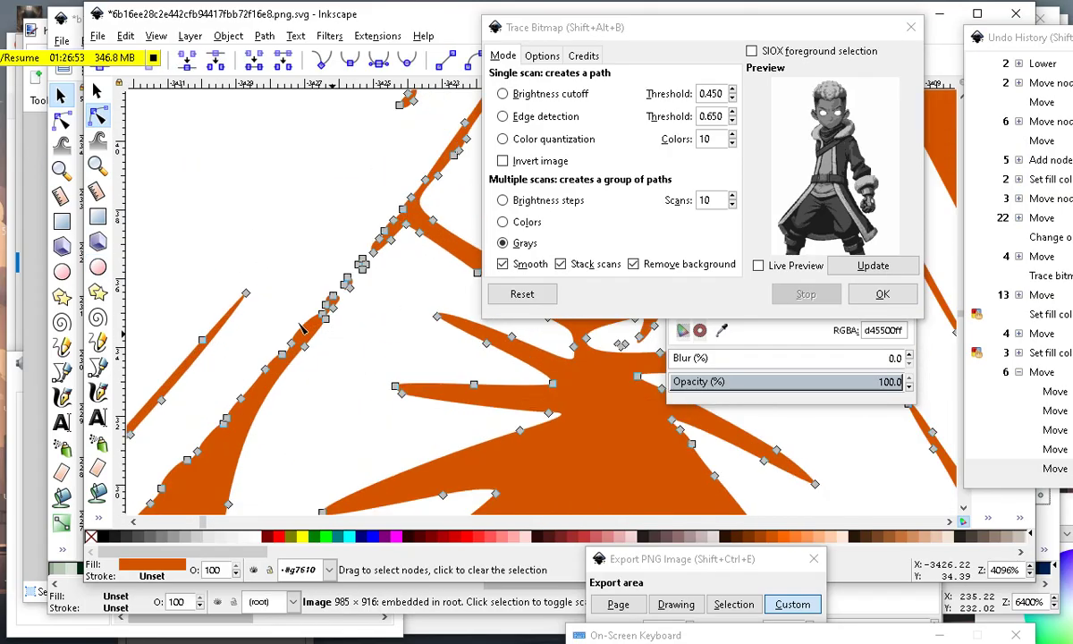
left_click_drag(231, 367, 182, 354)
key("Delete")
left_click_drag(439, 85, 442, 179)
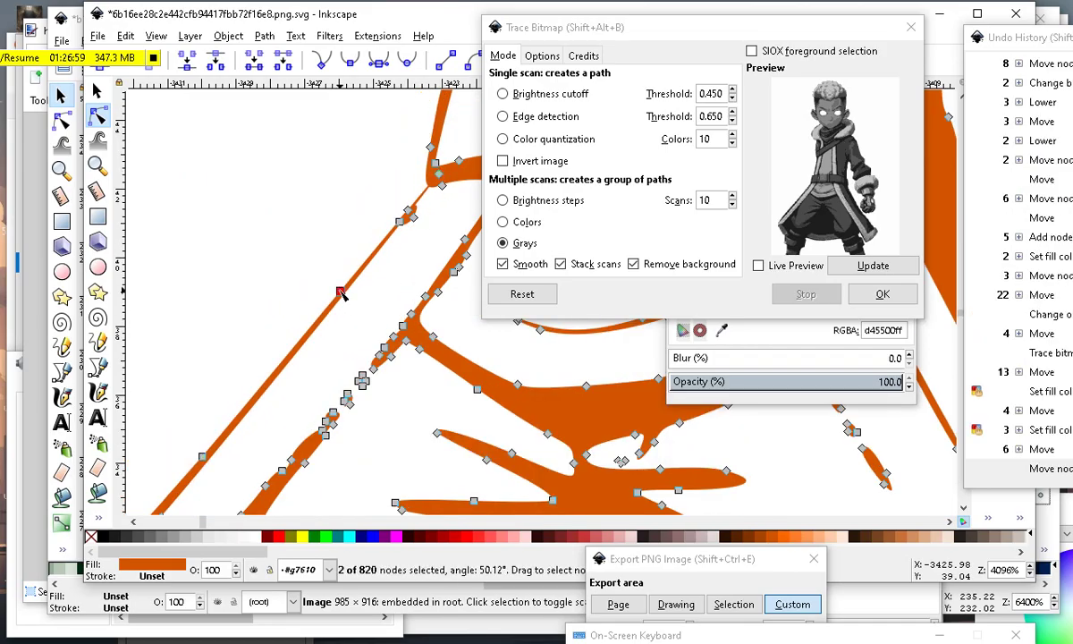
double_click(375, 241)
left_click_drag(376, 236, 389, 215)
scroll(388, 223, "down", 4)
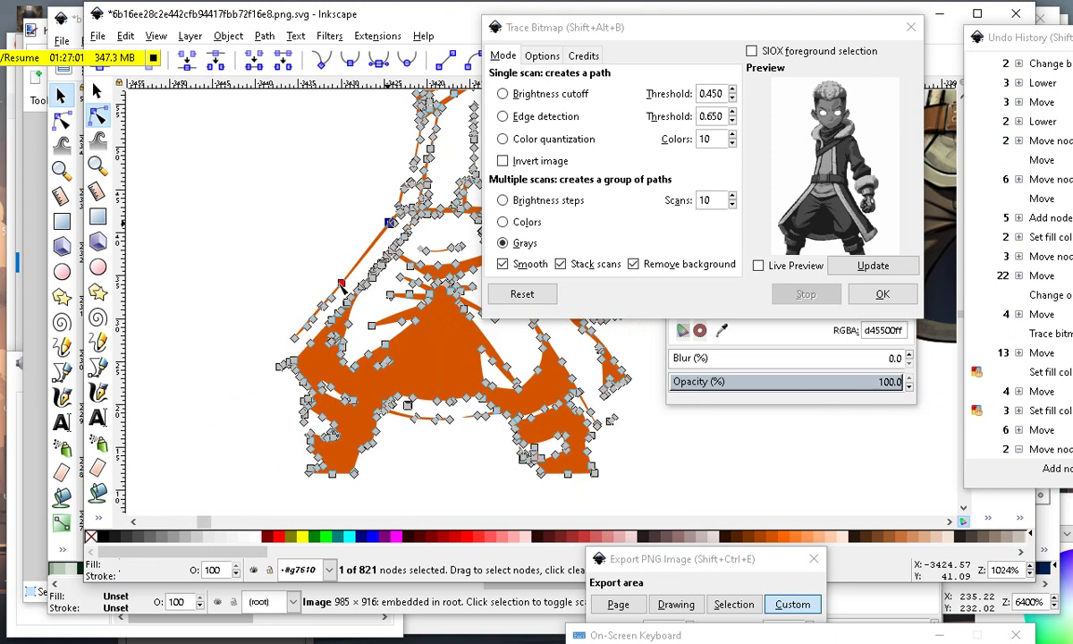
Lengthen the same coat stroke down to the lower left hem corner by moving its end and adding another node.
scroll(318, 407, "up", 2)
scroll(317, 413, "up", 1)
left_click_drag(200, 309, 224, 350)
double_click(275, 272)
left_click_drag(275, 272, 221, 344)
scroll(265, 341, "down", 2)
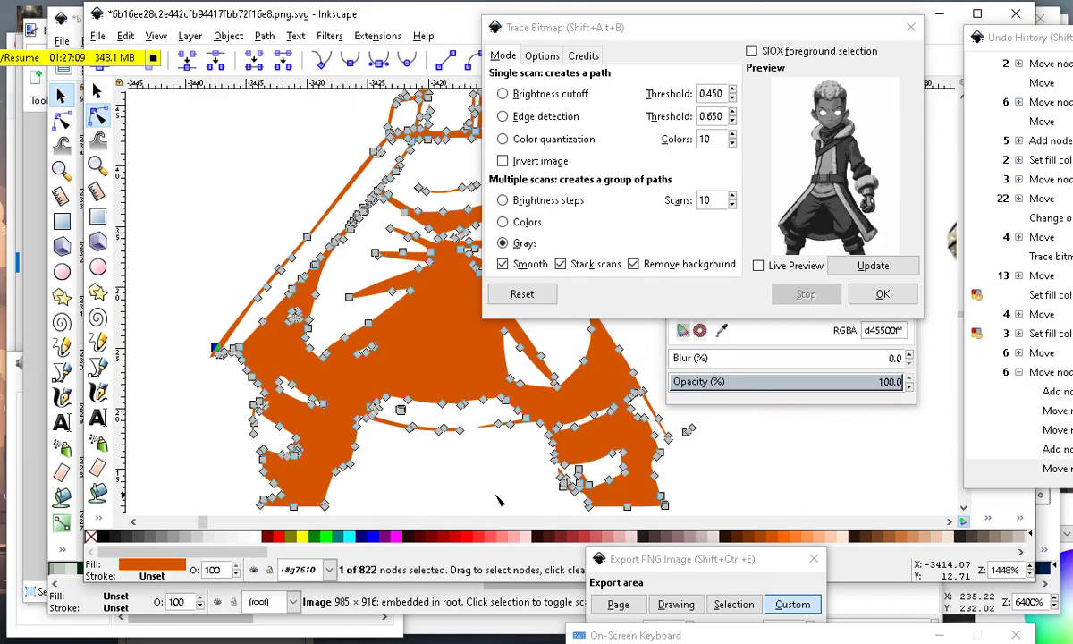
Examine the orange line art around the lower coat and boots and compare it with the coloured character.
scroll(402, 402, "down", 3)
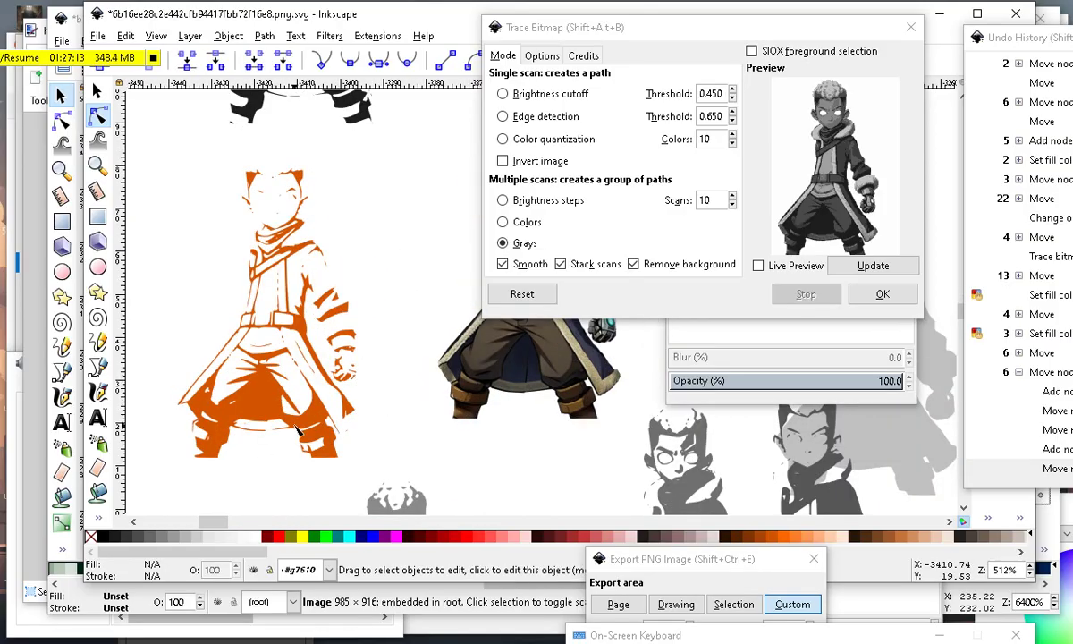
scroll(310, 502, "up", 2)
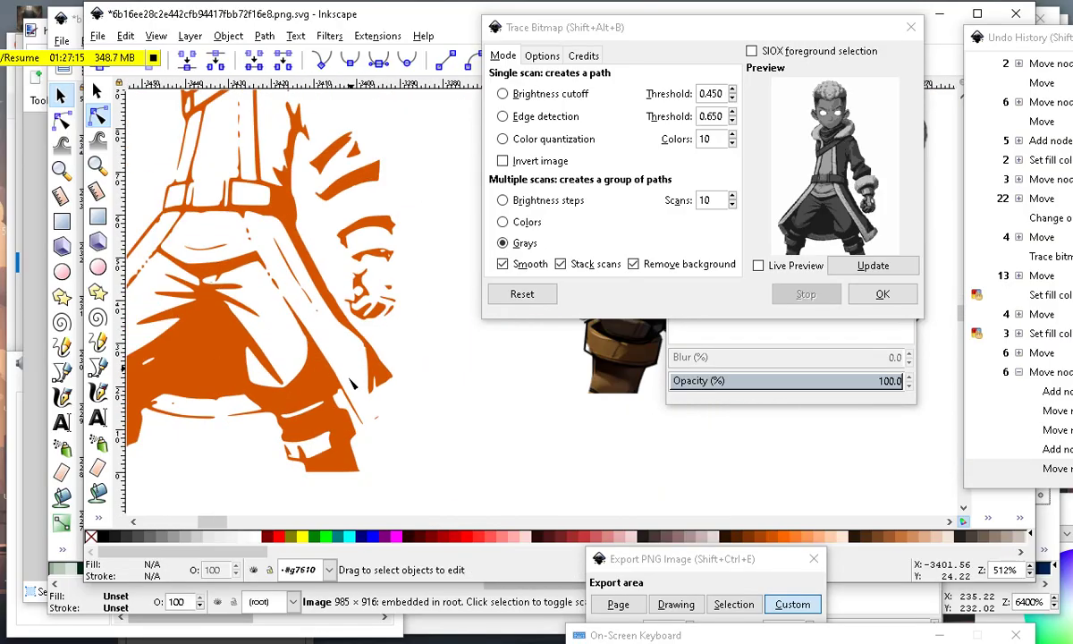
scroll(349, 393, "up", 1)
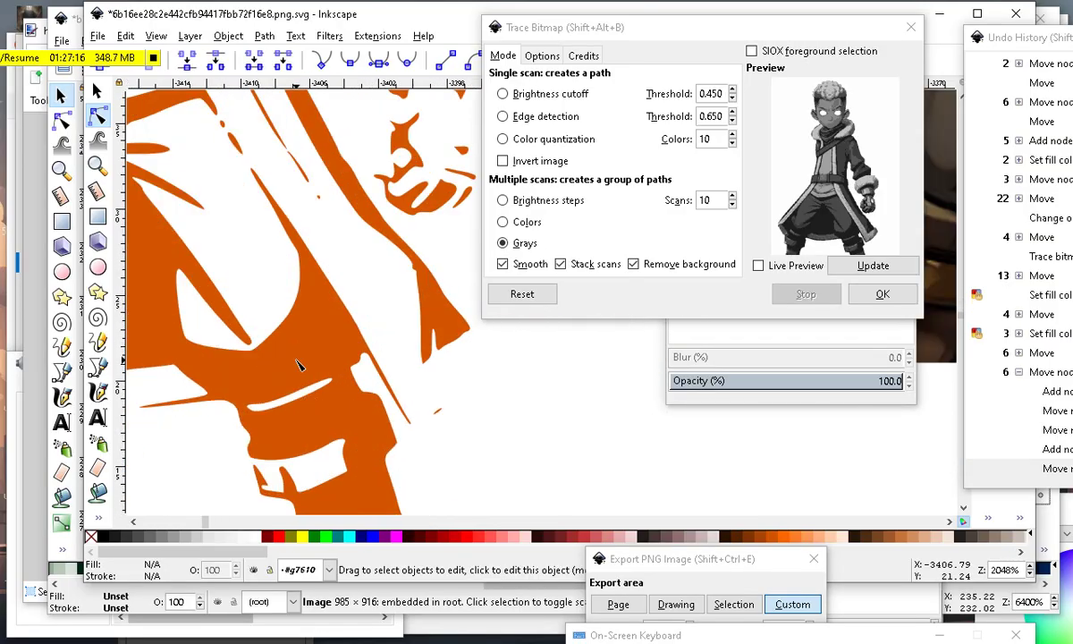
left_click(222, 377)
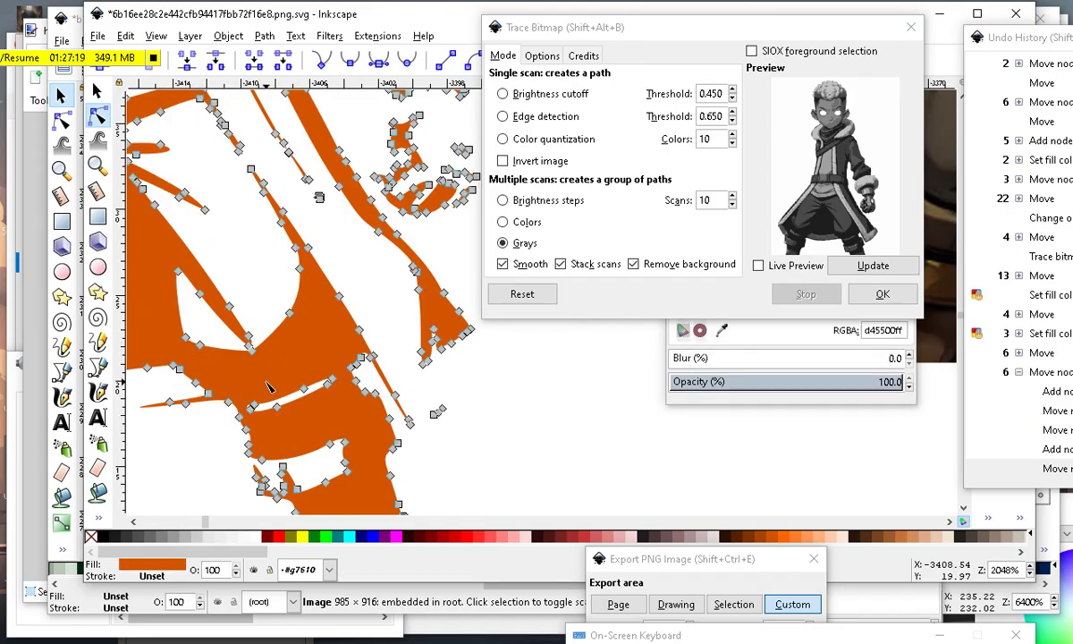
scroll(251, 378, "down", 3)
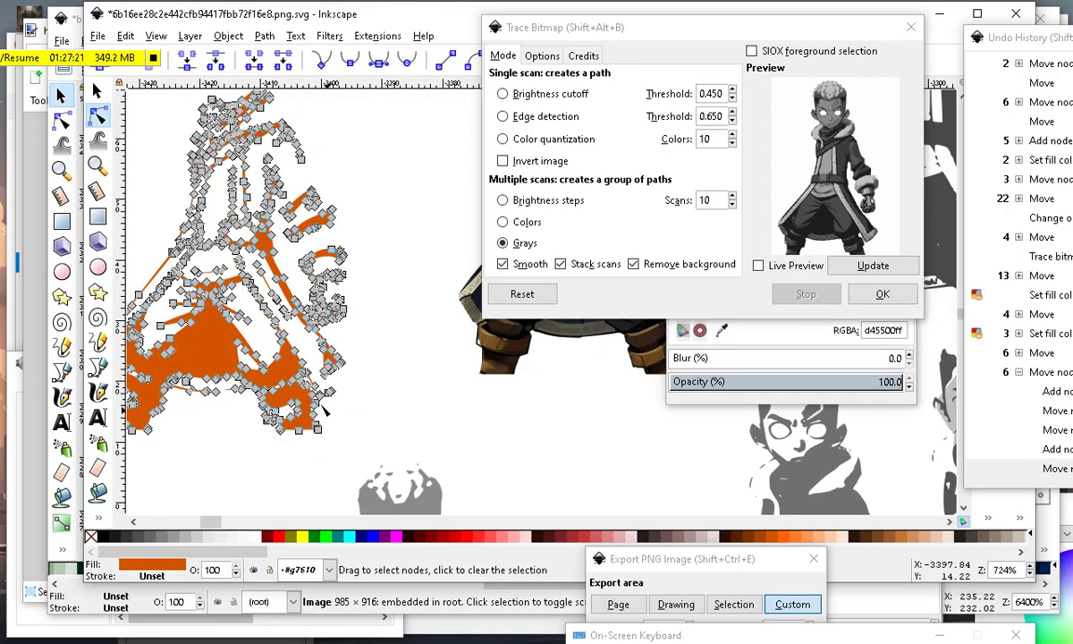
scroll(326, 403, "up", 1)
scroll(286, 335, "down", 3)
scroll(447, 334, "up", 3)
scroll(271, 392, "down", 2)
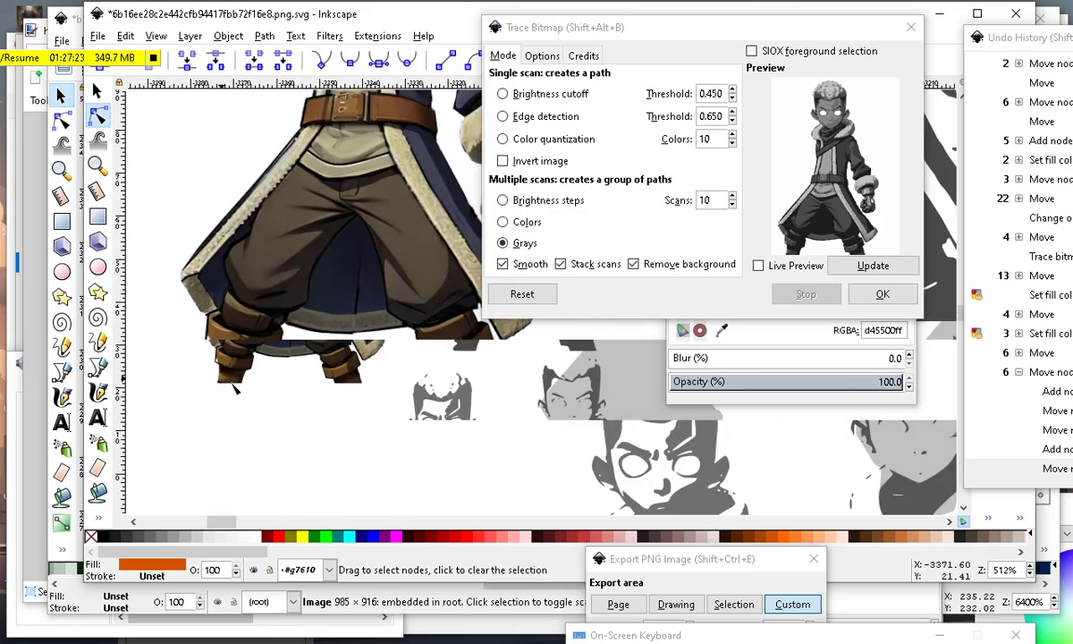
scroll(300, 348, "up", 3)
scroll(352, 338, "down", 2)
scroll(331, 268, "up", 1)
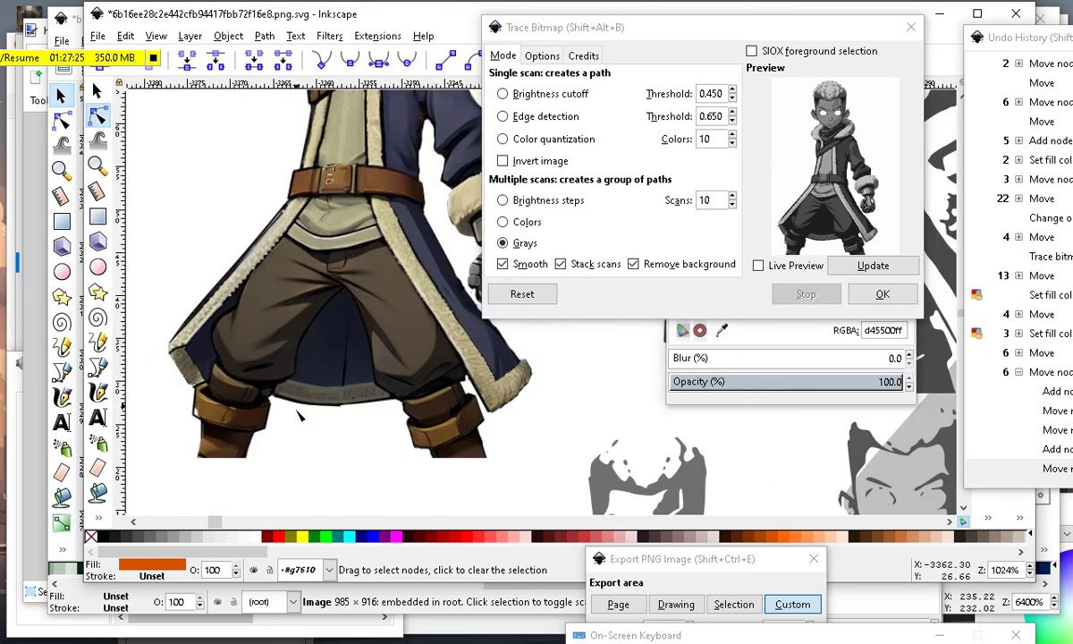
Use the paint bucket on the coloured character's trousers to create a semi-transparent orange shape from the dark shaded area.
left_click(98, 490)
scroll(197, 400, "up", 2)
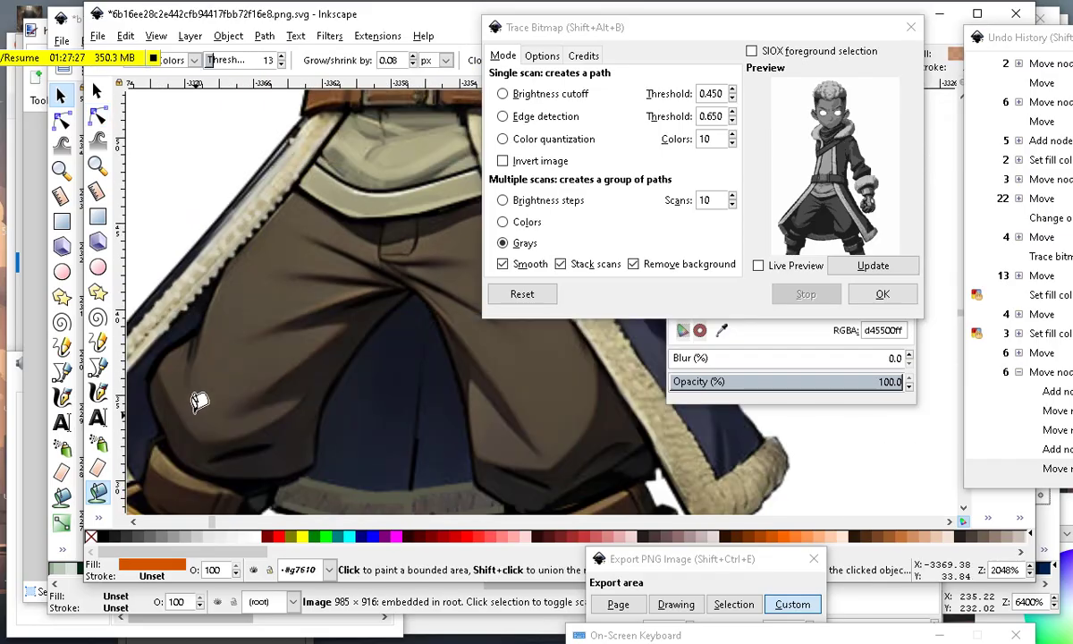
scroll(409, 293, "down", 2)
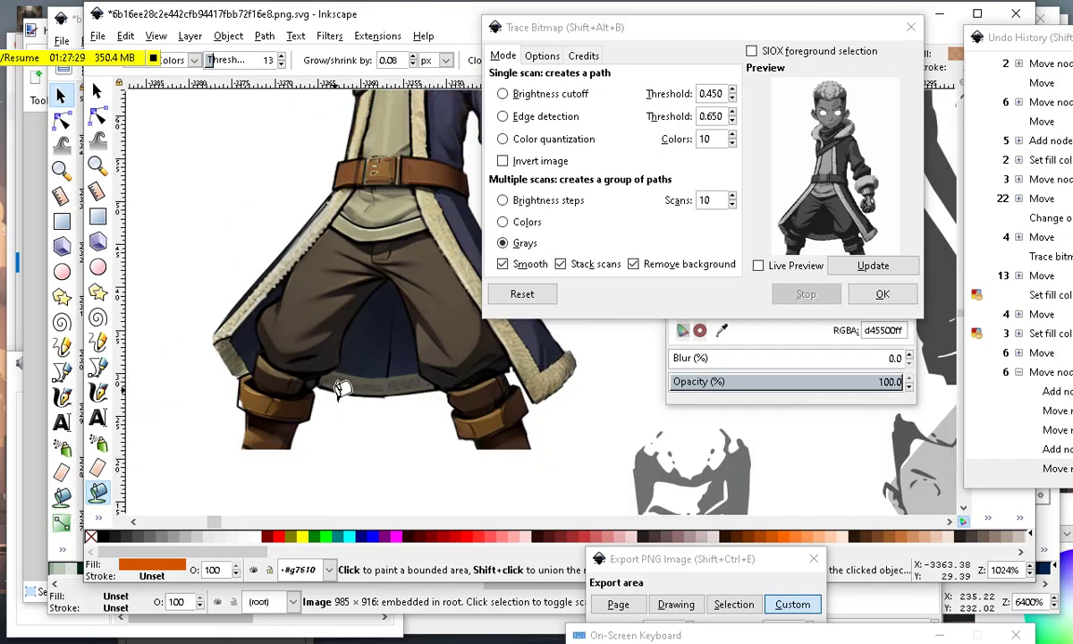
scroll(165, 300, "up", 2)
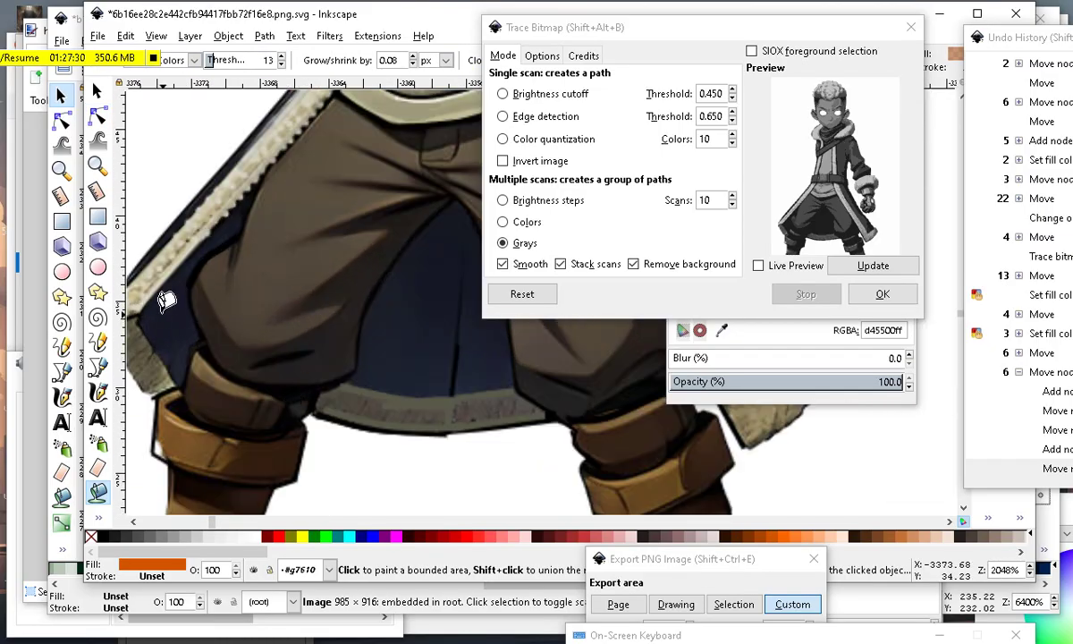
left_click(216, 338)
scroll(299, 348, "down", 4)
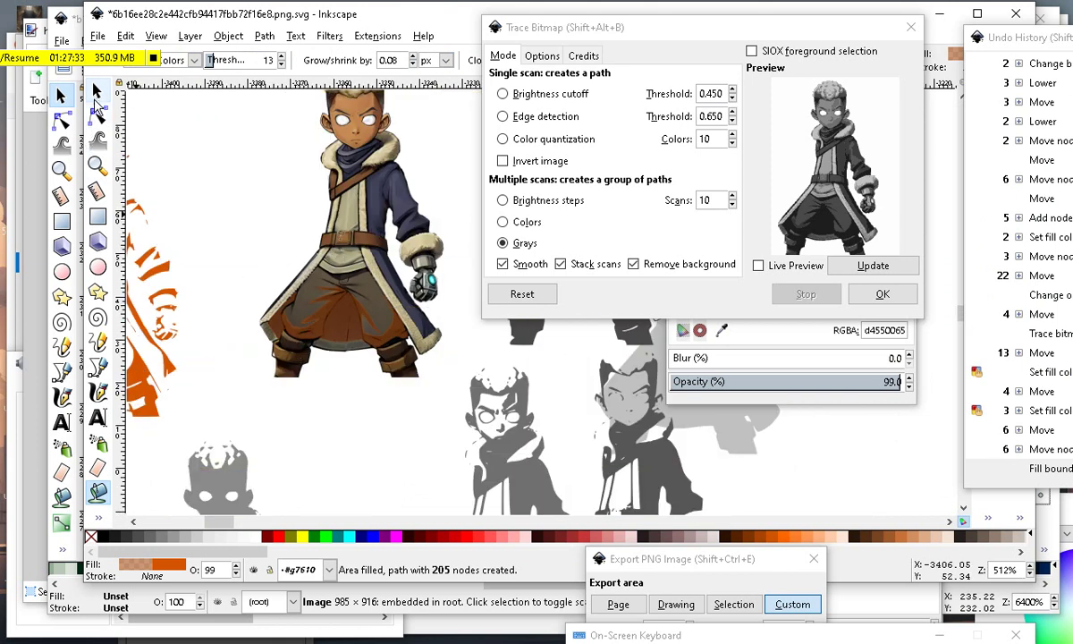
Move the semi-transparent orange shape from the trousers to the empty area below the coloured character's boots.
left_click(96, 96)
left_click_drag(342, 315, 355, 429)
scroll(349, 438, "up", 2)
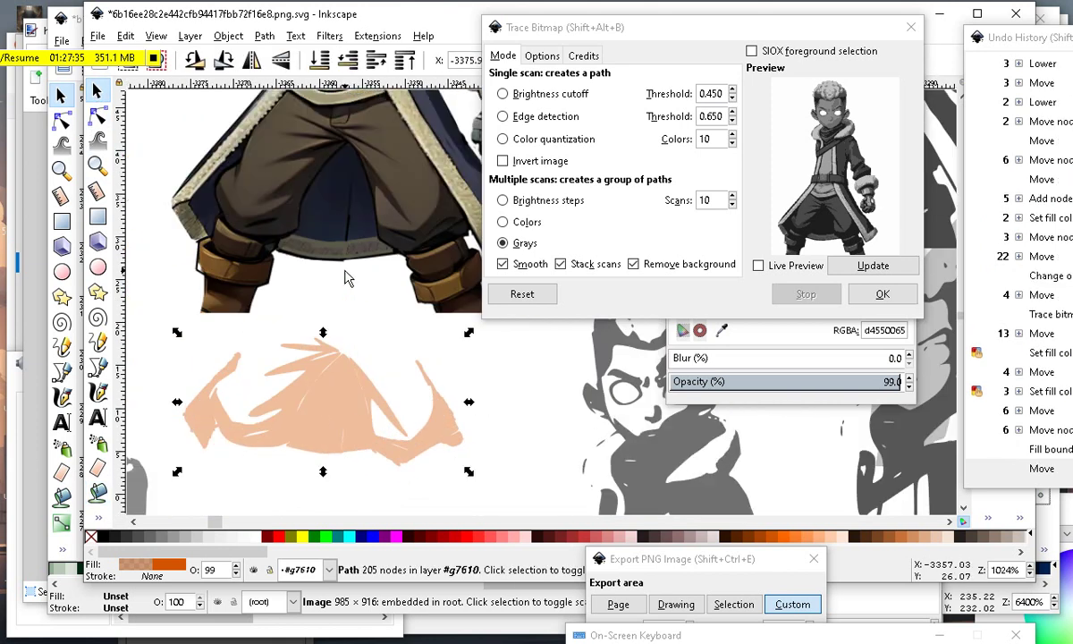
scroll(366, 425, "down", 2)
scroll(395, 262, "up", 2)
scroll(302, 236, "down", 2)
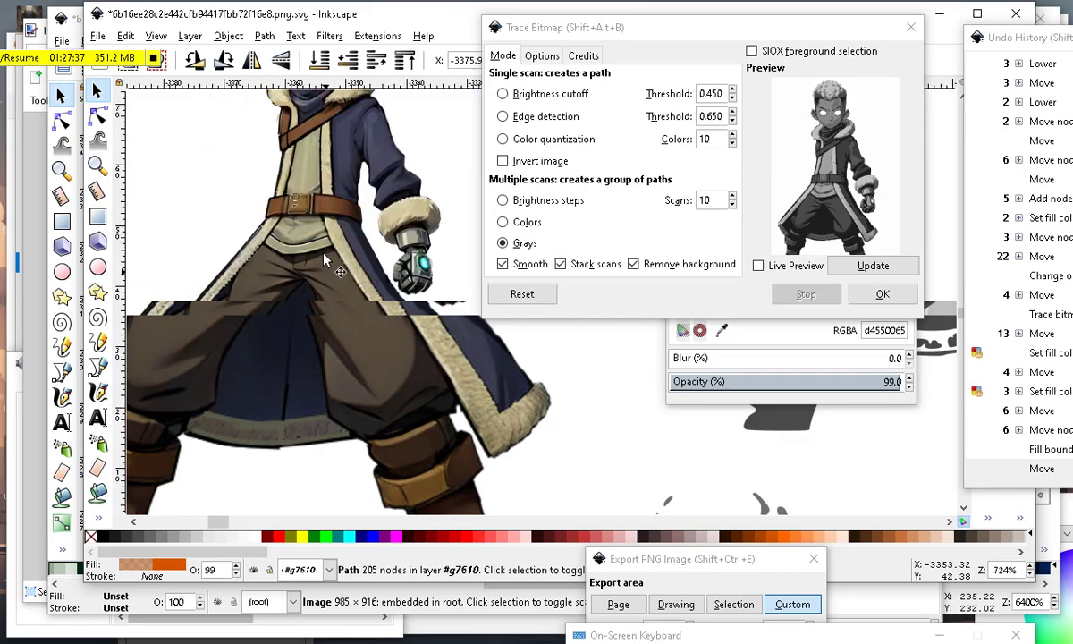
Try to fill the coloured character's shirt above the belt with the paint bucket, and undo the fill attempts.
scroll(311, 386, "up", 3)
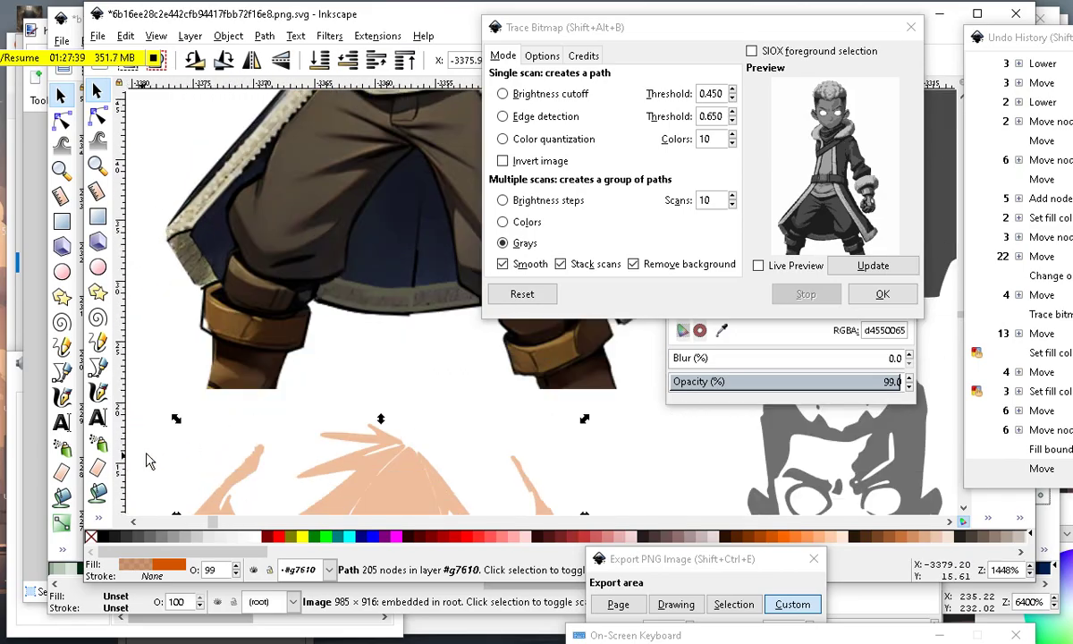
left_click(98, 492)
scroll(295, 313, "down", 3)
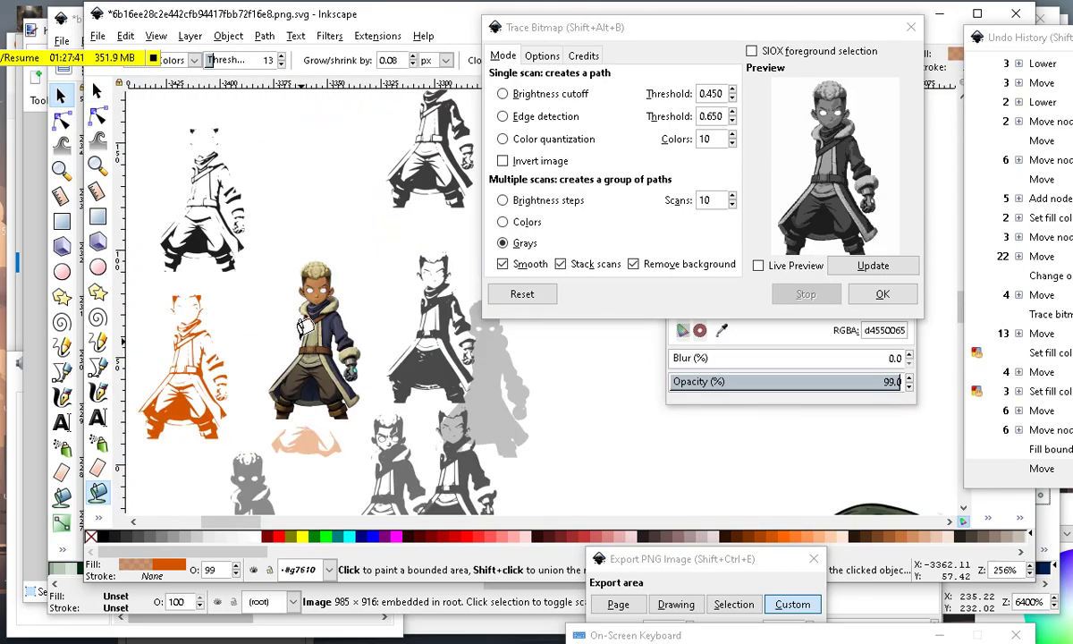
scroll(373, 284, "up", 5)
scroll(369, 290, "down", 3)
scroll(321, 356, "up", 4)
mouse_move(348, 320)
left_mouse_down()
mouse_move(328, 266)
mouse_move(318, 266)
left_mouse_up()
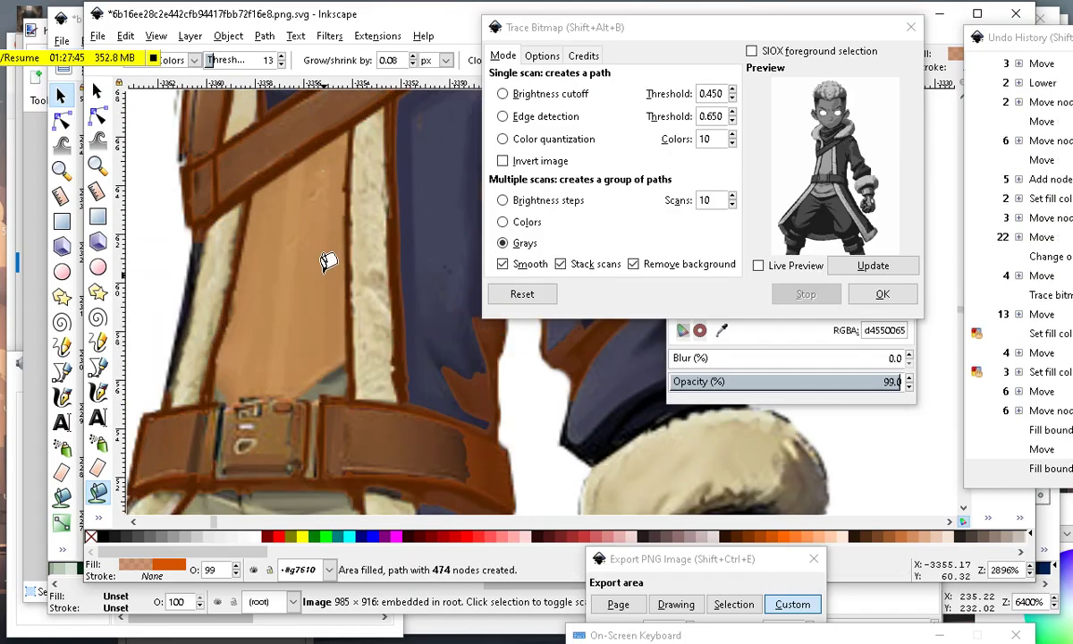
scroll(355, 357, "down", 3)
left_click(121, 40)
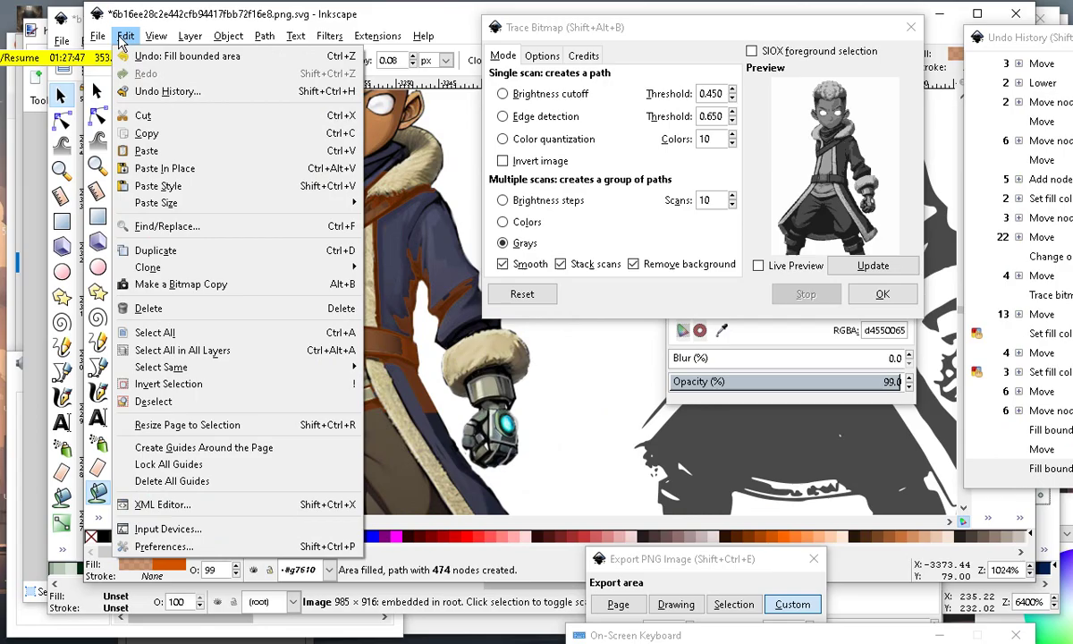
left_click(131, 55)
left_click(298, 211)
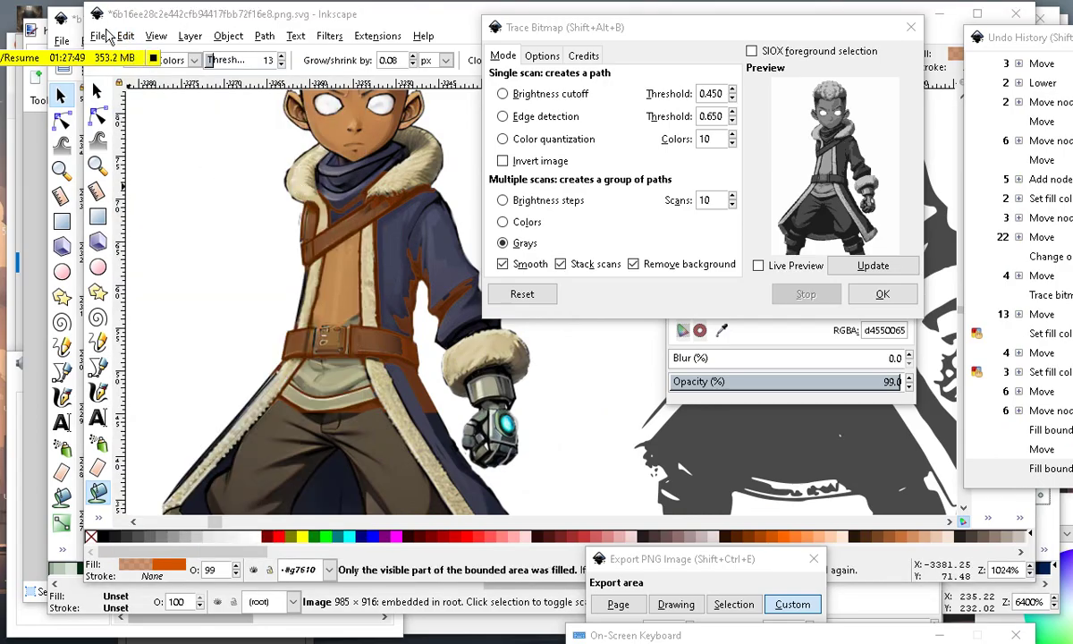
left_click(127, 36)
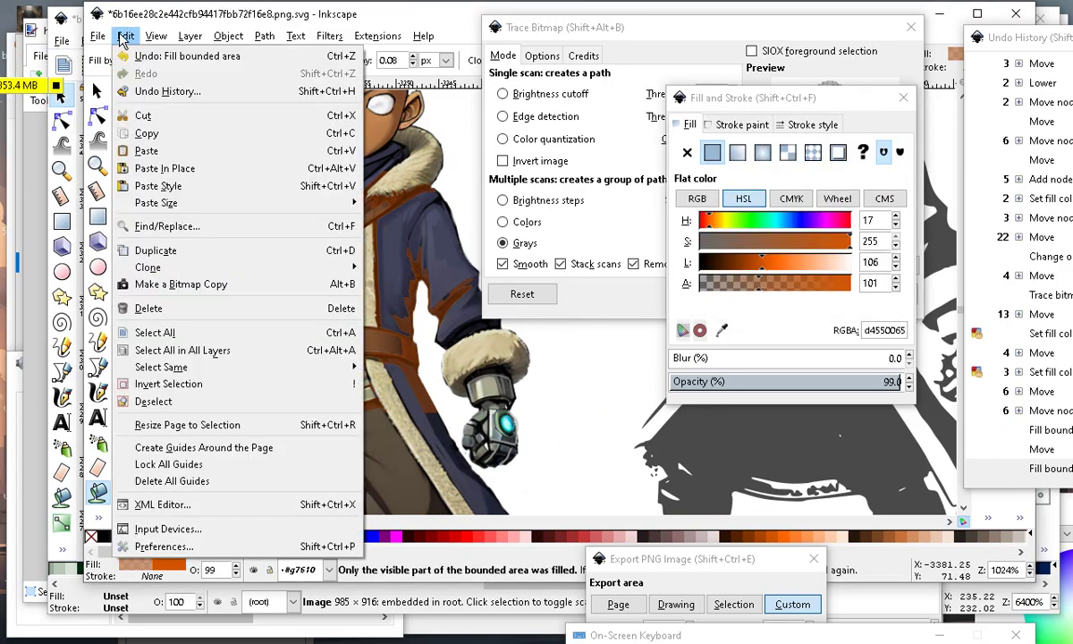
left_click(169, 54)
Lower the paint bucket threshold to 8 and fill the coloured character's shirt above the belt with semi-transparent orange.
scroll(300, 219, "up", 2)
mouse_move(494, 29)
left_mouse_down()
mouse_move(666, 59)
mouse_move(666, 69)
left_mouse_up()
scroll(369, 349, "up", 1)
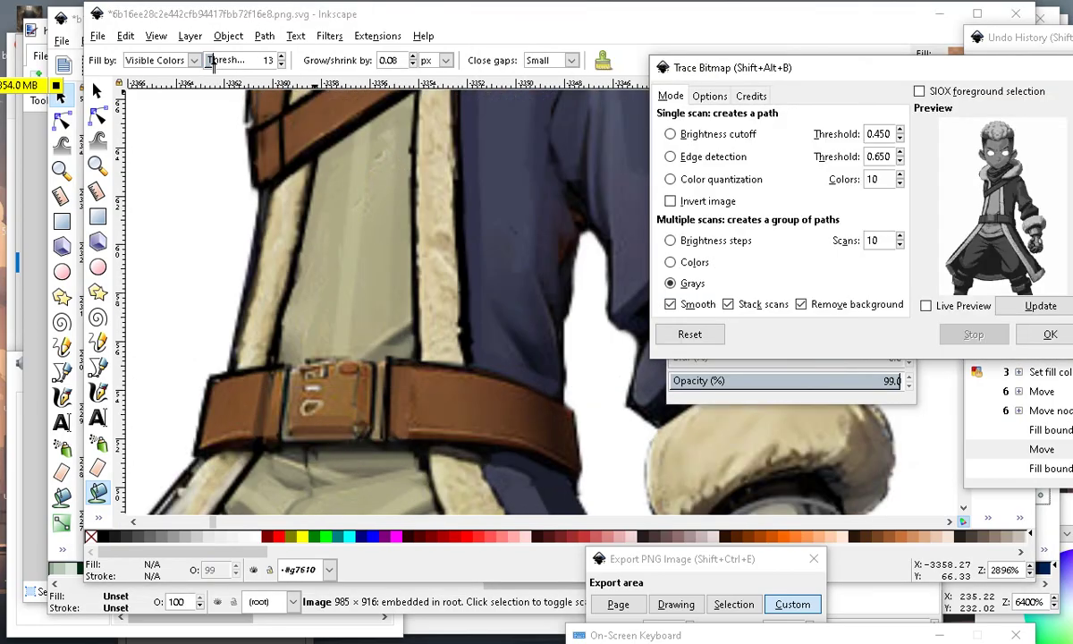
left_click(281, 64)
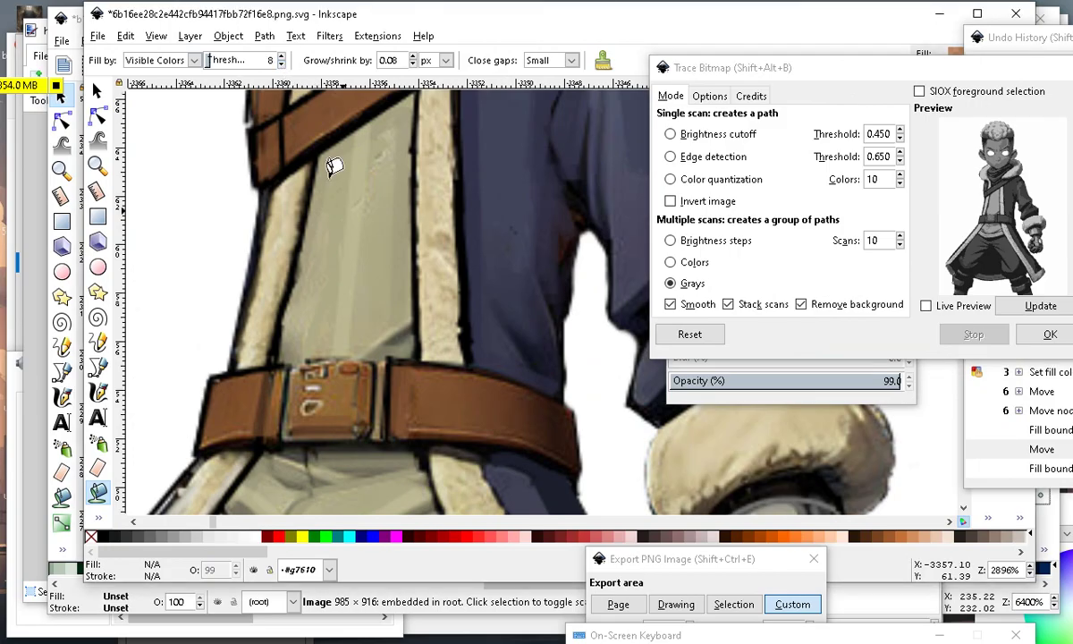
left_click(387, 273)
scroll(389, 358, "down", 2)
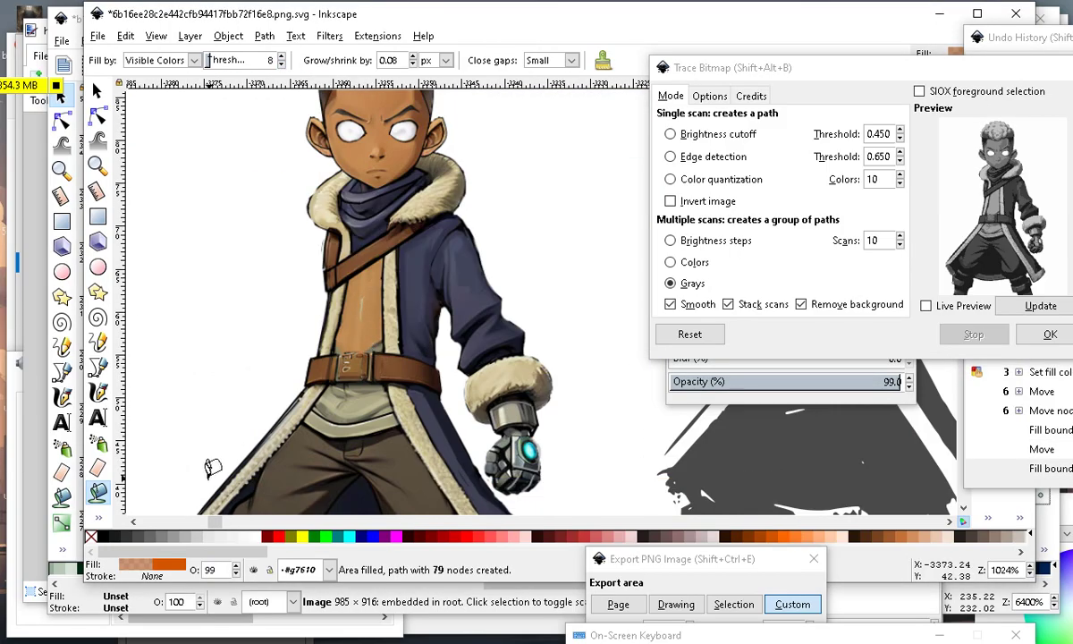
Create semi-transparent orange fills over the shirt's curved hem band and the light fold just below the belt.
scroll(392, 435, "up", 1)
scroll(368, 380, "up", 1)
scroll(358, 313, "down", 1)
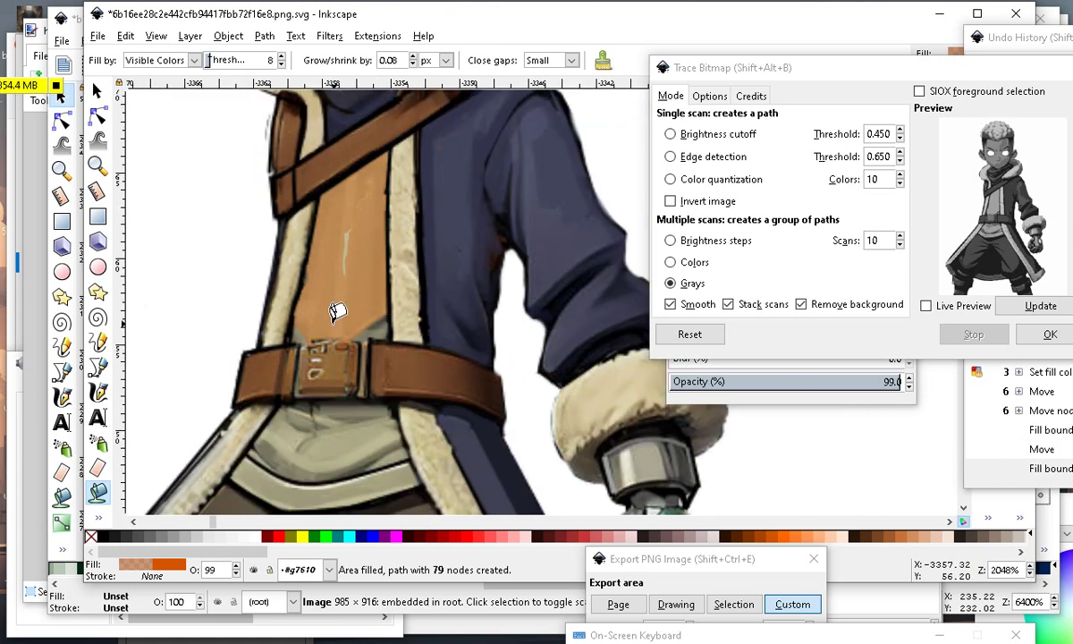
scroll(294, 462, "down", 2)
scroll(307, 419, "up", 1)
scroll(306, 419, "down", 1)
scroll(217, 476, "up", 1)
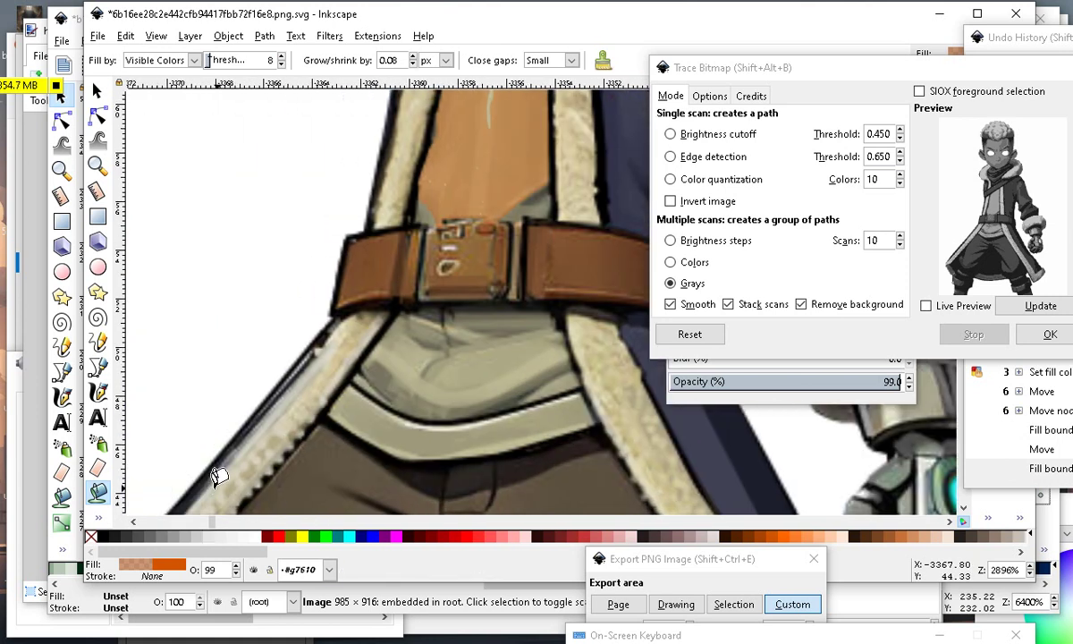
scroll(436, 366, "up", 2)
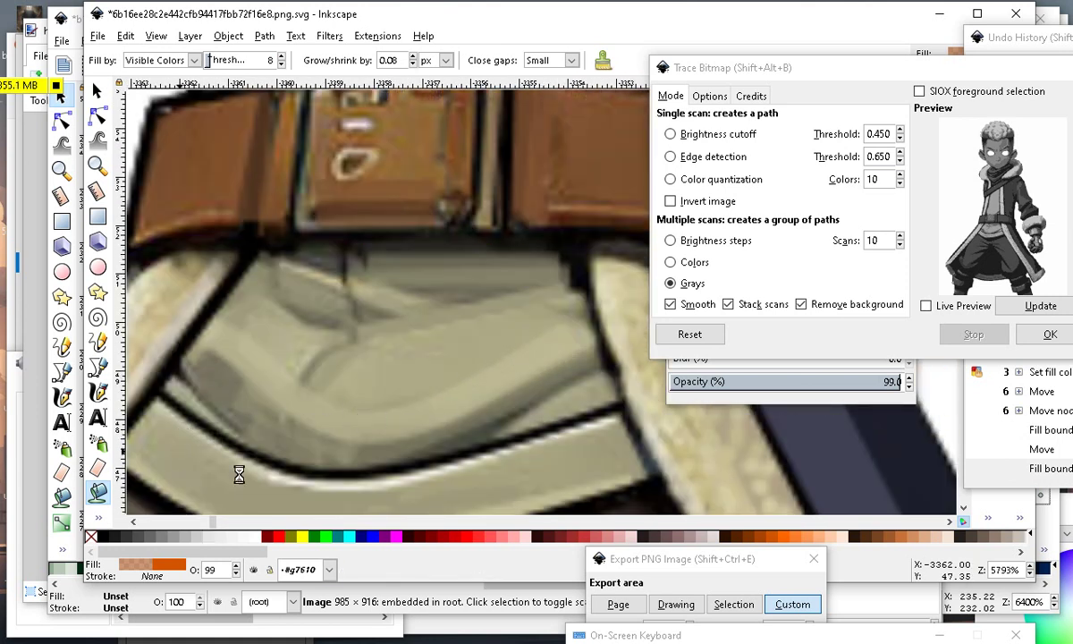
scroll(409, 378, "down", 3)
scroll(328, 438, "up", 2)
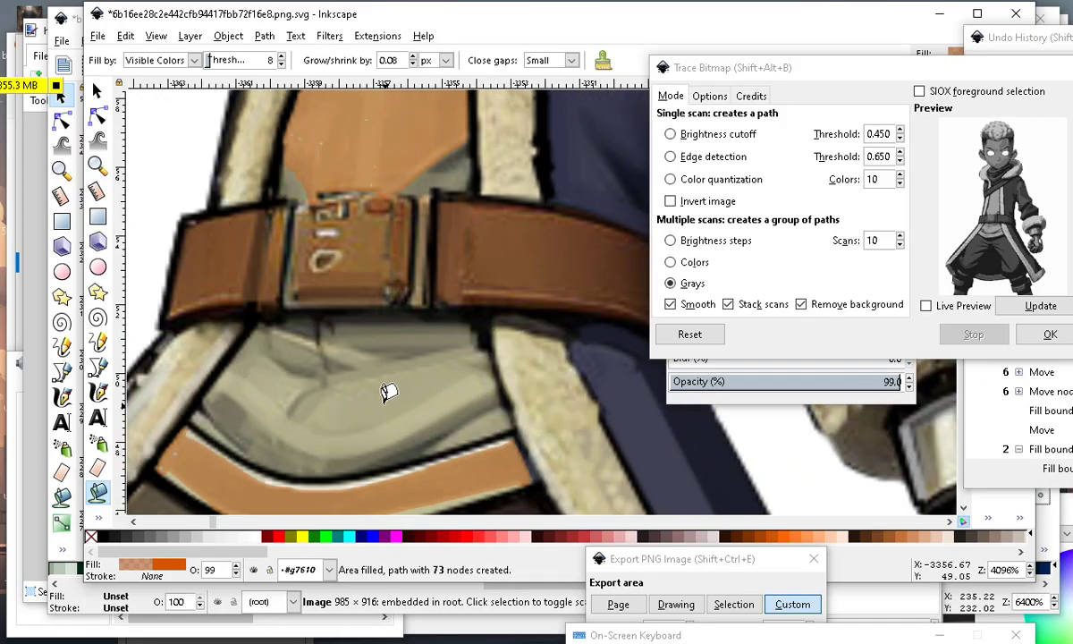
left_click(386, 391)
scroll(375, 396, "down", 2)
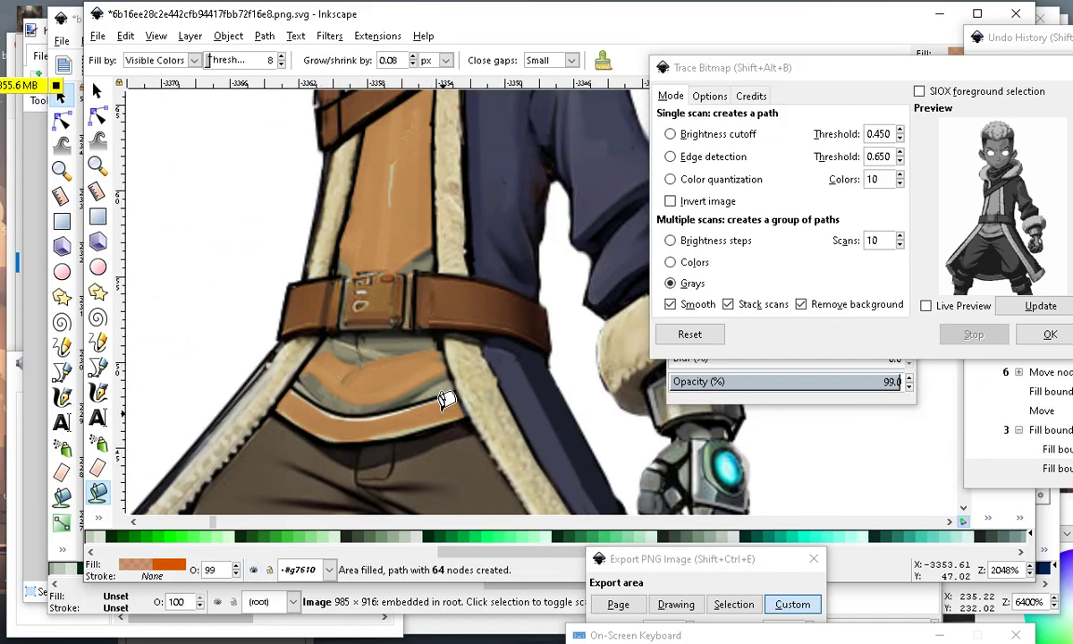
Select the three shirt fill shapes and move them to the empty area between the line art and the coloured character.
scroll(444, 400, "down", 4)
scroll(402, 414, "up", 6)
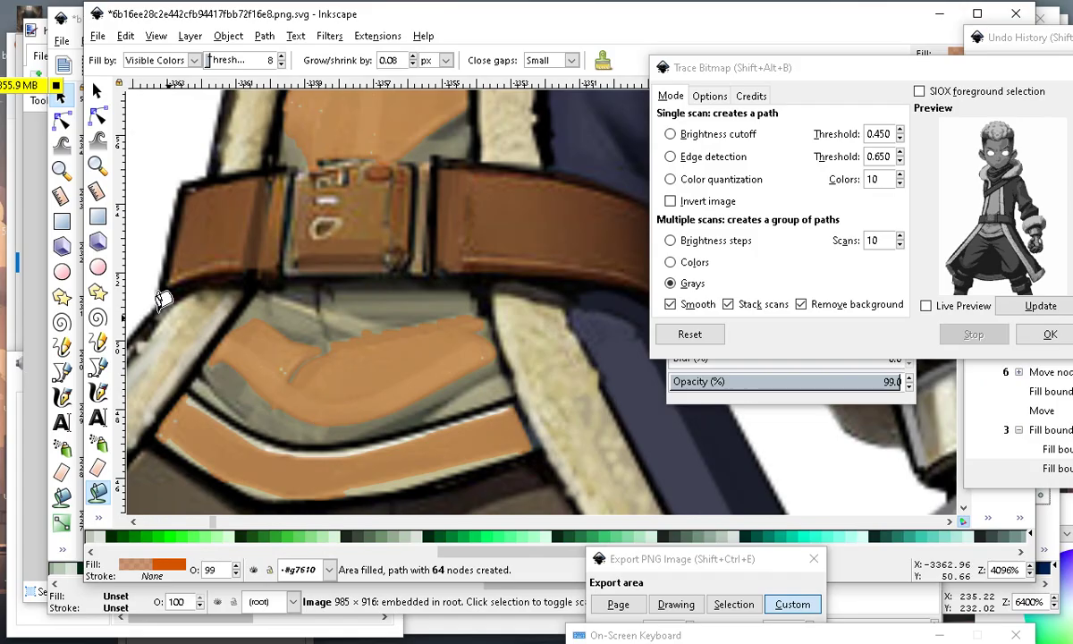
scroll(402, 376, "down", 5)
scroll(511, 311, "down", 3)
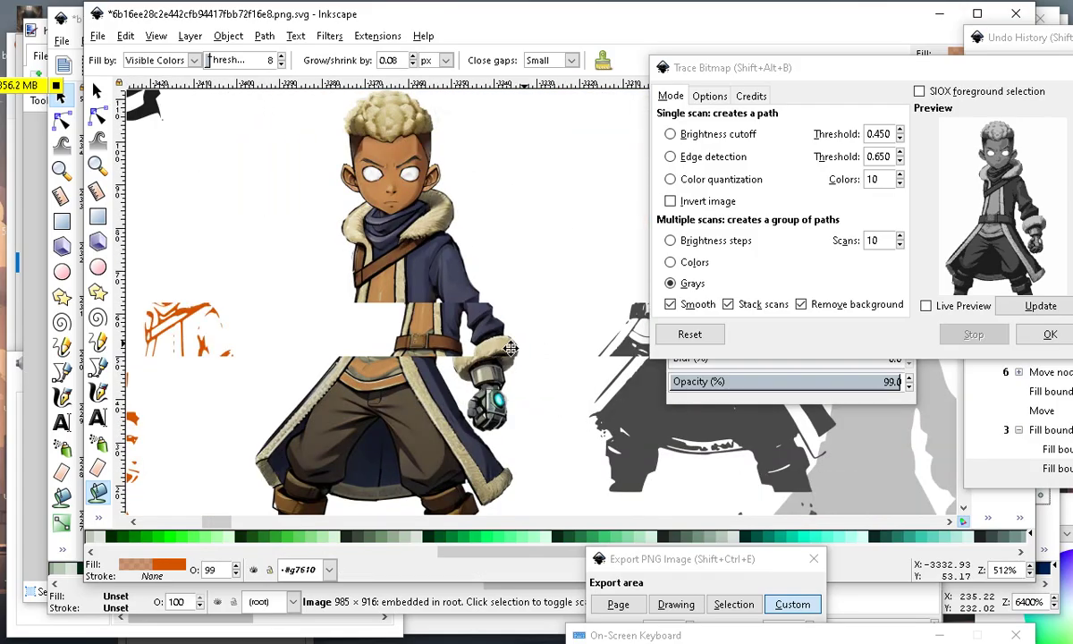
scroll(348, 281, "up", 3)
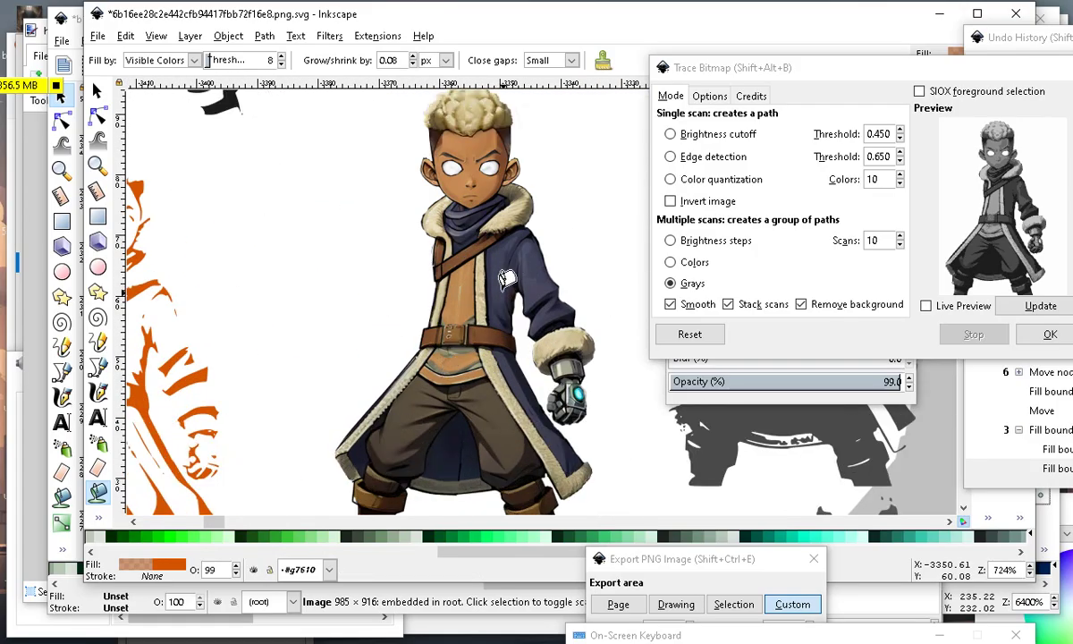
left_click(98, 94)
left_click_drag(358, 197, 556, 408)
left_click_drag(441, 290, 281, 275)
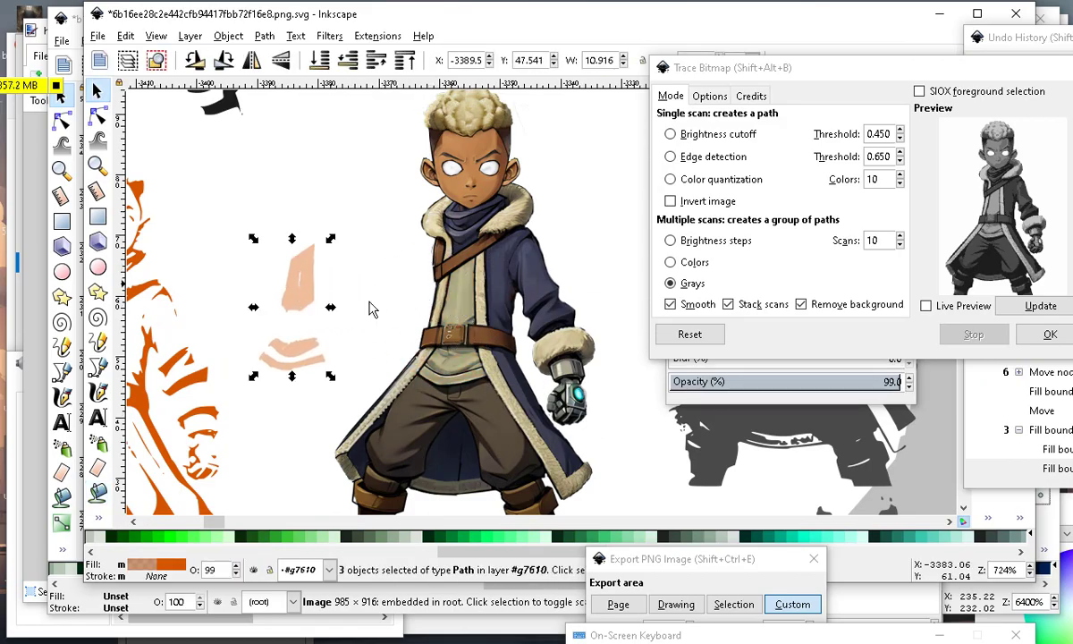
Recolour the orange full-body line art black.
scroll(425, 308, "down", 1)
left_click(187, 320)
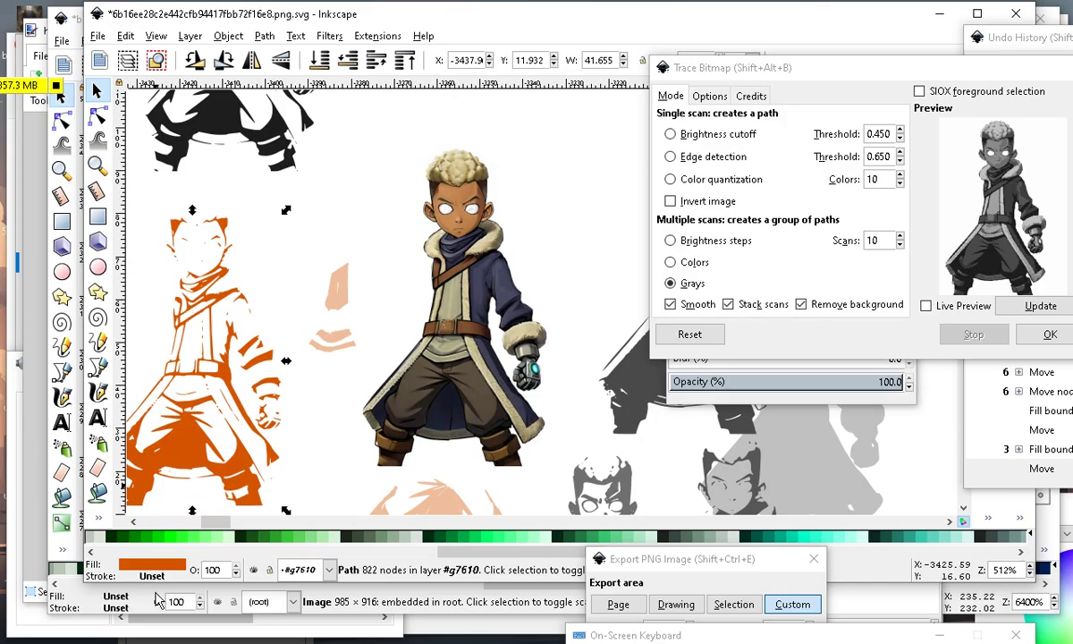
left_click_drag(451, 551, 61, 545)
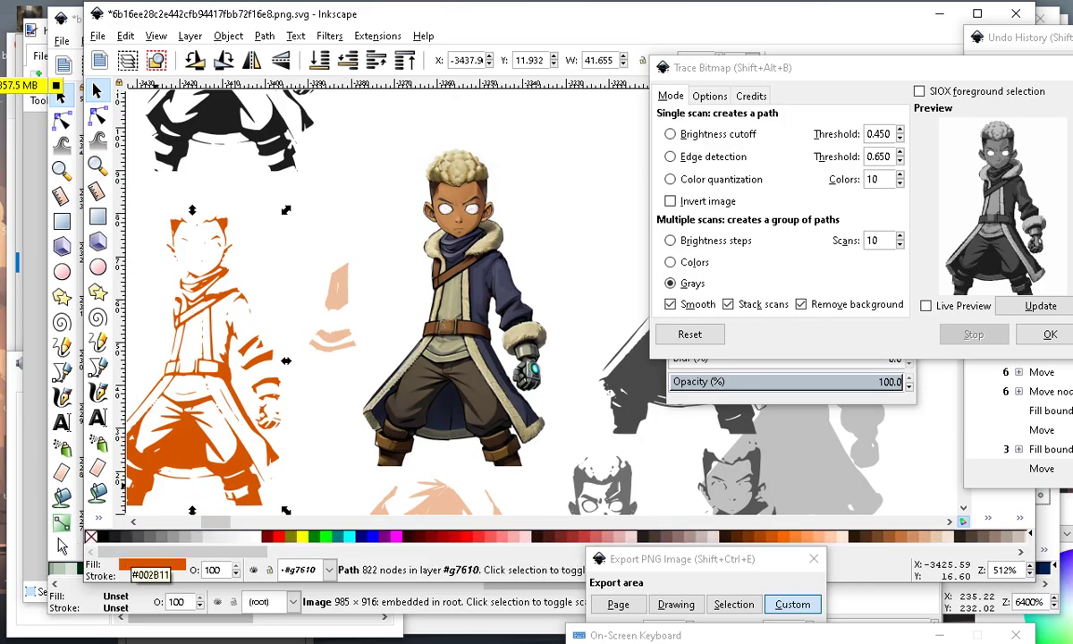
left_click(102, 536)
Recolour the three shirt shapes with the beige-olive colour sampled from the coloured character's shirt.
scroll(411, 232, "up", 1)
left_click_drag(377, 228, 216, 488)
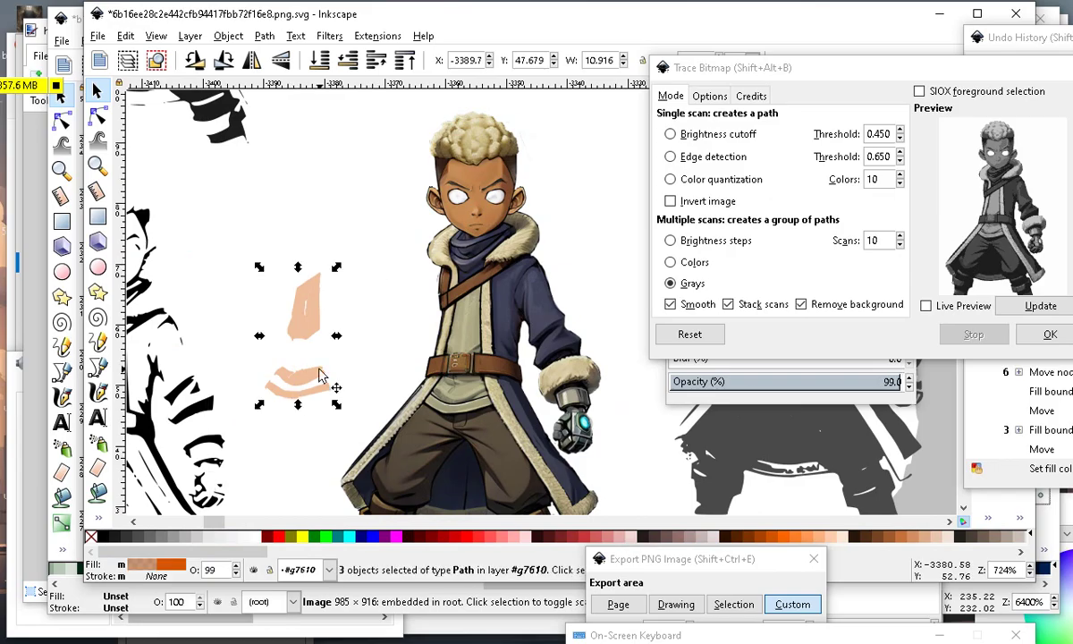
left_click(354, 250)
left_click_drag(353, 189, 230, 432)
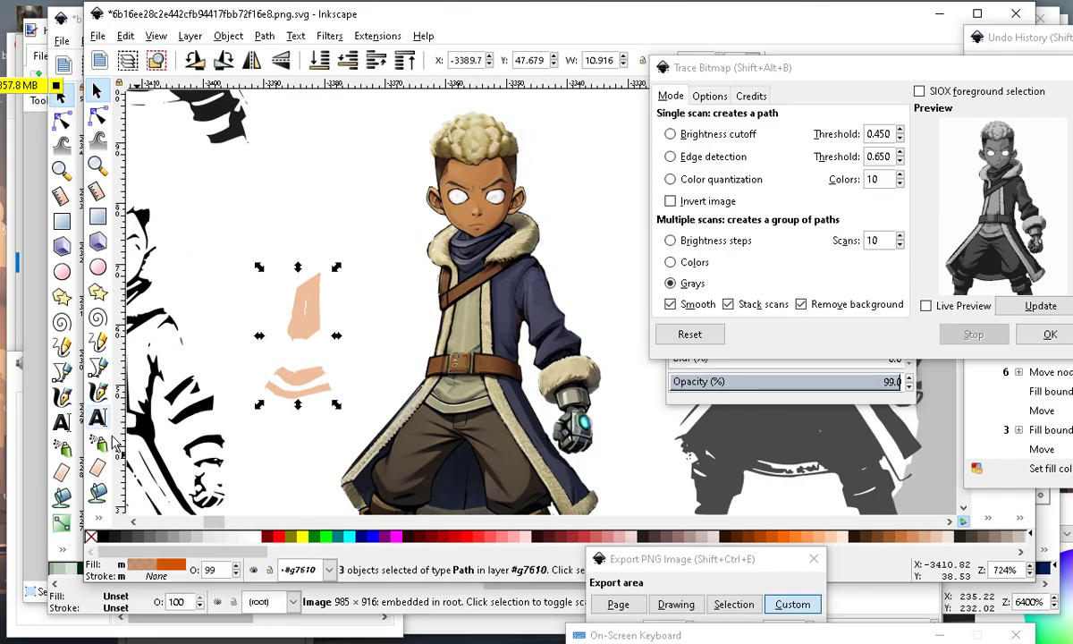
left_click(97, 516)
left_click(134, 516)
left_click(468, 327)
scroll(541, 302, "down", 3)
scroll(493, 331, "up", 2)
scroll(333, 351, "up", 1)
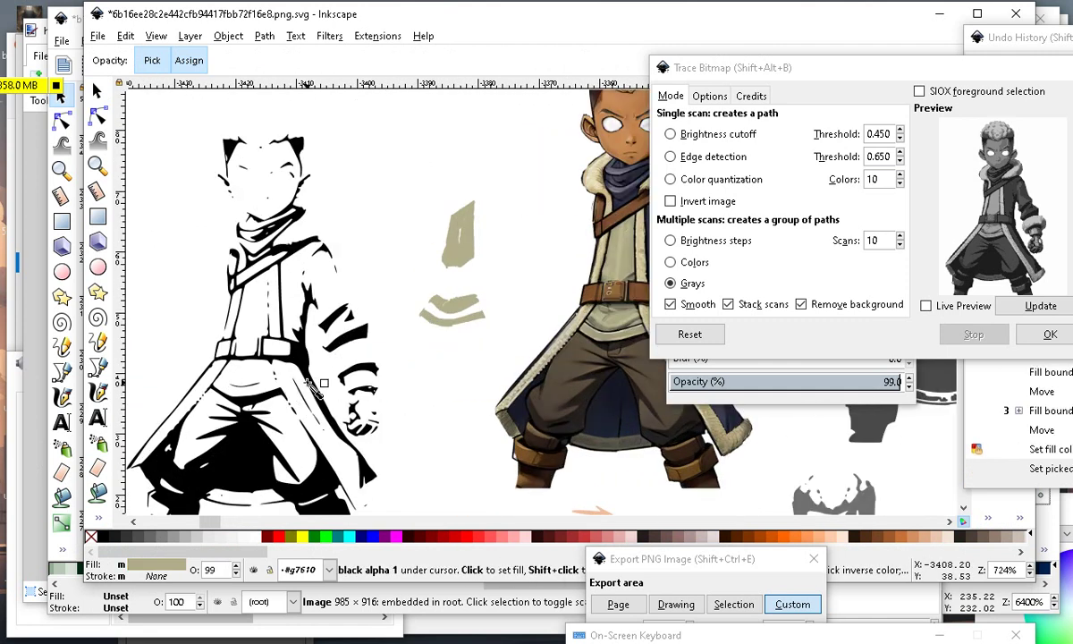
Move the three beige shirt shapes onto the torso of the black line art, above and below the belt.
left_click(98, 94)
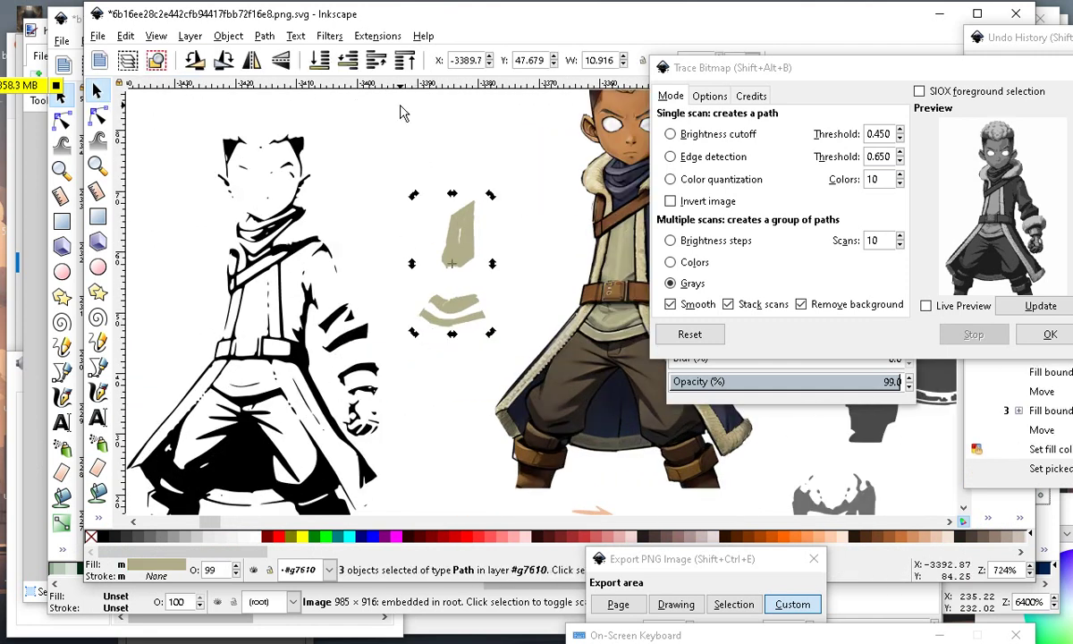
left_click(403, 175)
left_click_drag(378, 161, 505, 323)
mouse_move(461, 243)
left_mouse_down()
mouse_move(279, 328)
mouse_move(242, 268)
mouse_move(256, 263)
mouse_move(263, 279)
mouse_move(252, 344)
mouse_move(269, 272)
mouse_move(298, 314)
mouse_move(262, 319)
left_mouse_up()
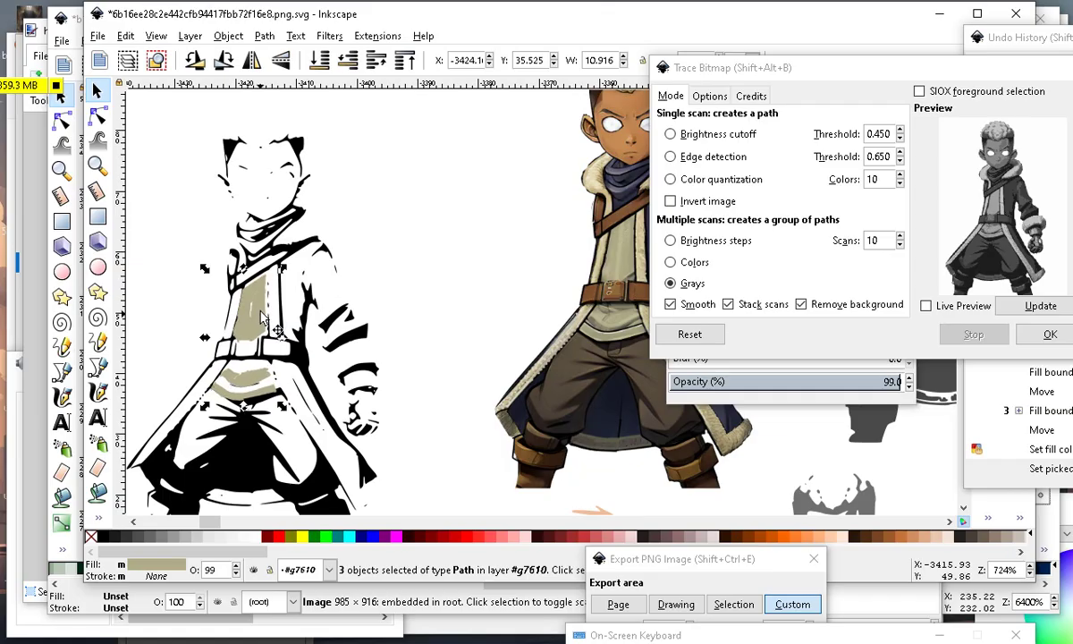
Scale the three shirt shapes slightly to fit the line art's torso and deselect them.
scroll(268, 322, "up", 3)
scroll(357, 331, "down", 1)
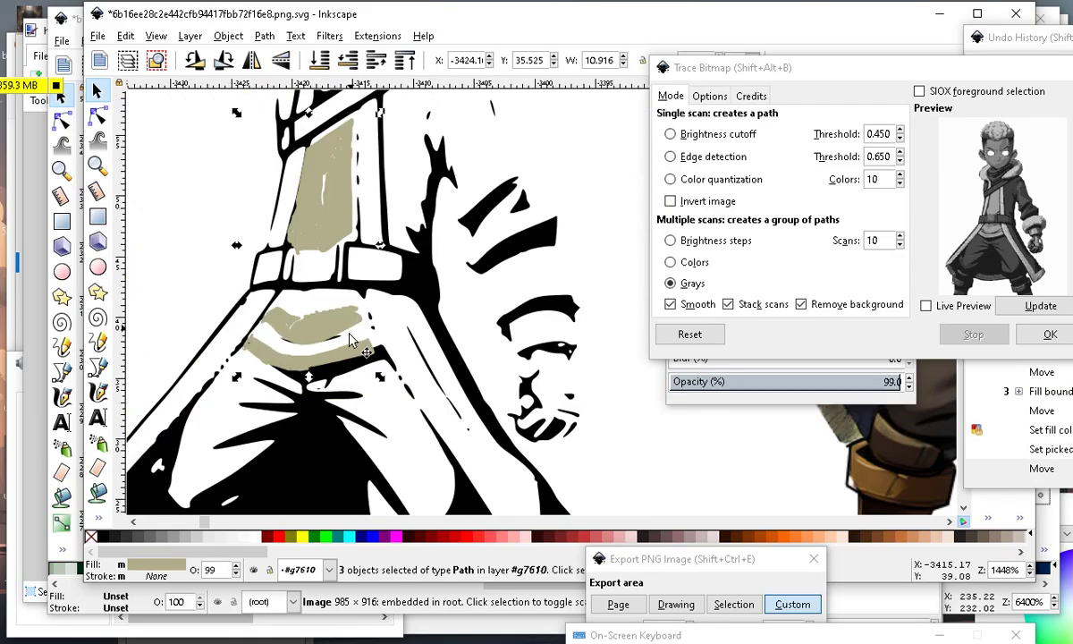
scroll(351, 340, "down", 3)
scroll(342, 222, "up", 5)
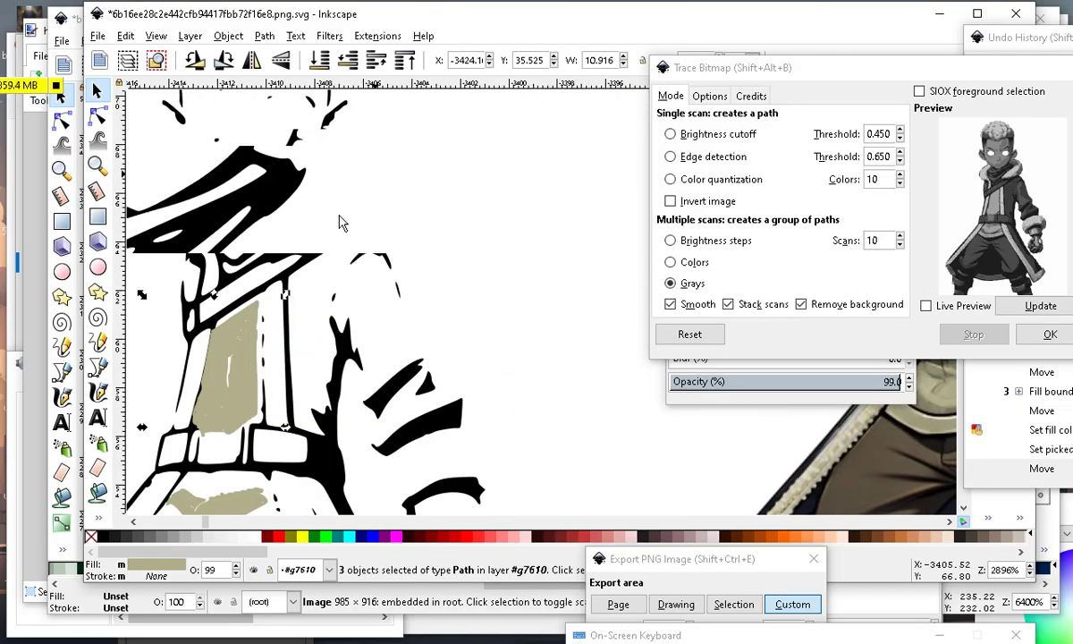
scroll(324, 213, "down", 4)
scroll(263, 308, "up", 2)
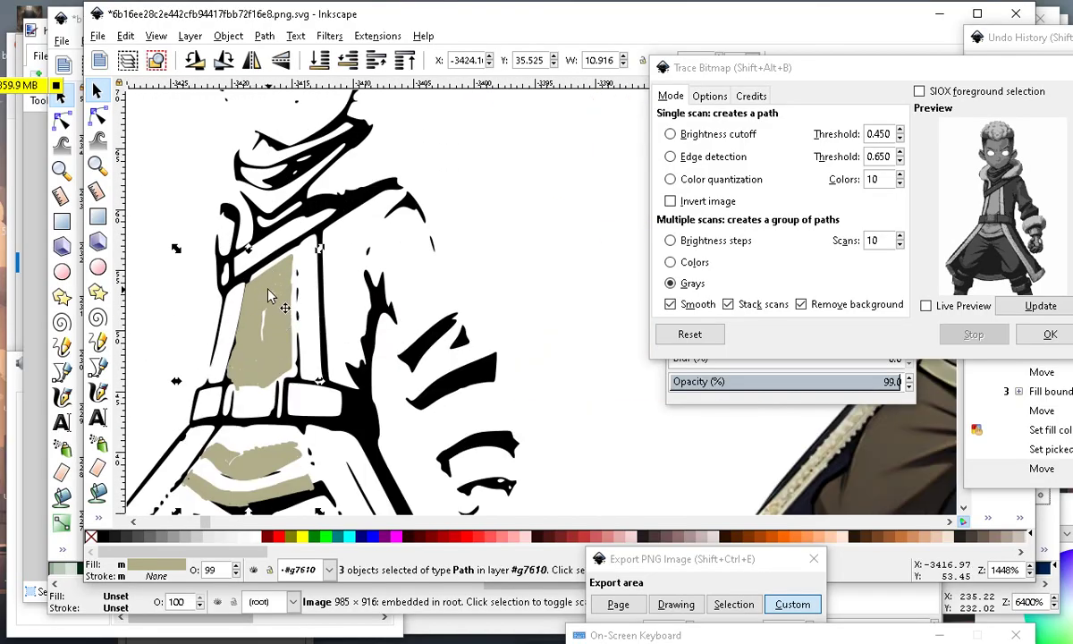
left_click_drag(248, 248, 246, 248)
scroll(259, 243, "down", 3)
left_click(443, 211)
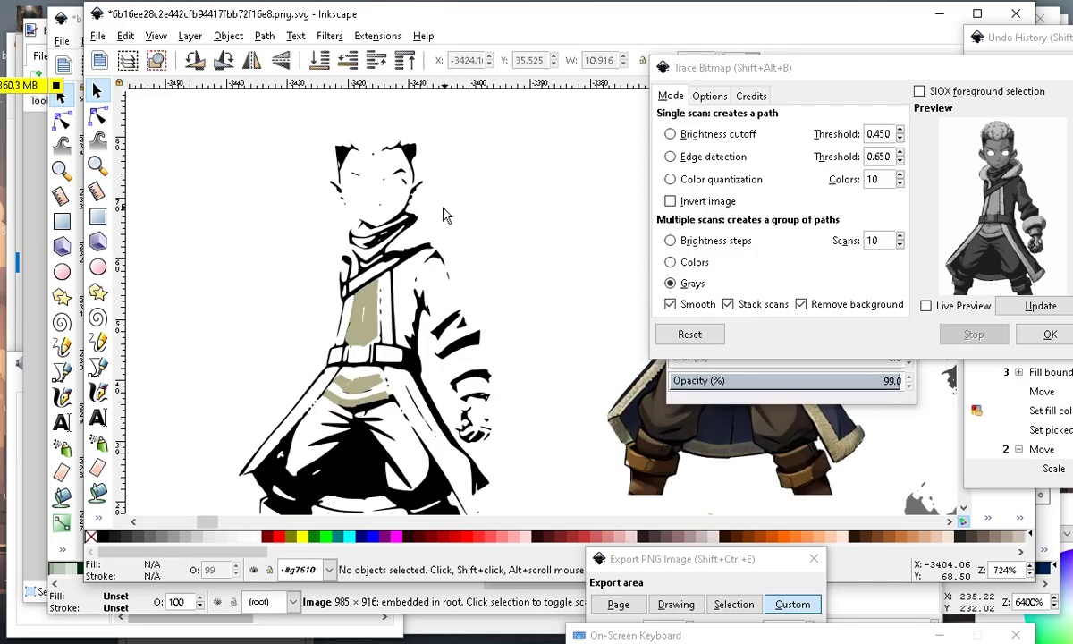
Examine how the beige shirt fill meets the strap and coat outlines in the black line art.
scroll(333, 310, "up", 6)
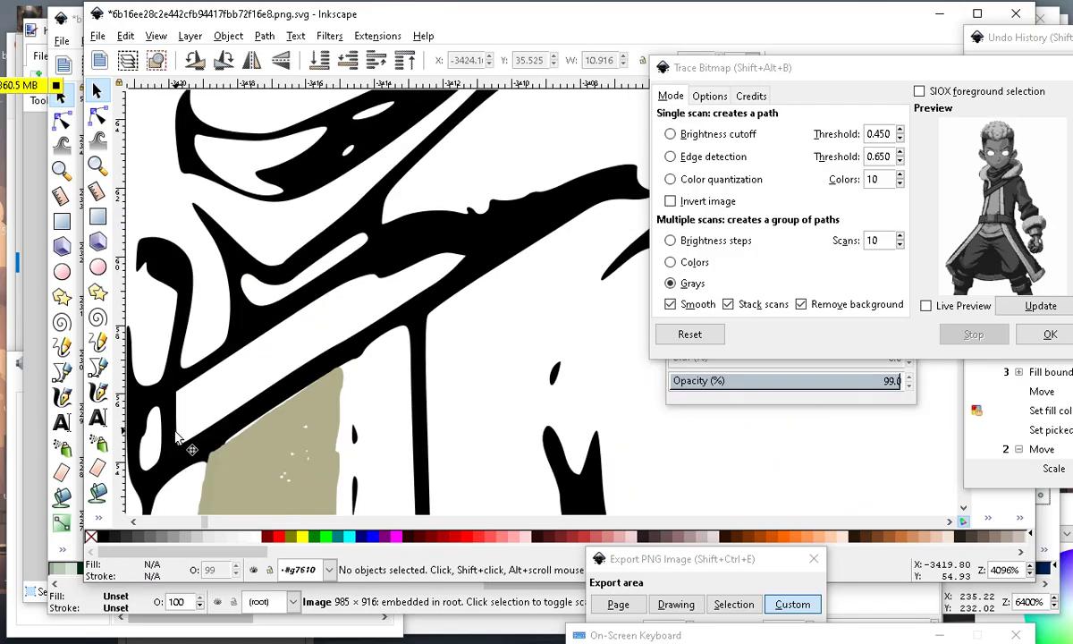
scroll(268, 376, "down", 4)
scroll(603, 232, "up", 3)
scroll(359, 282, "down", 3)
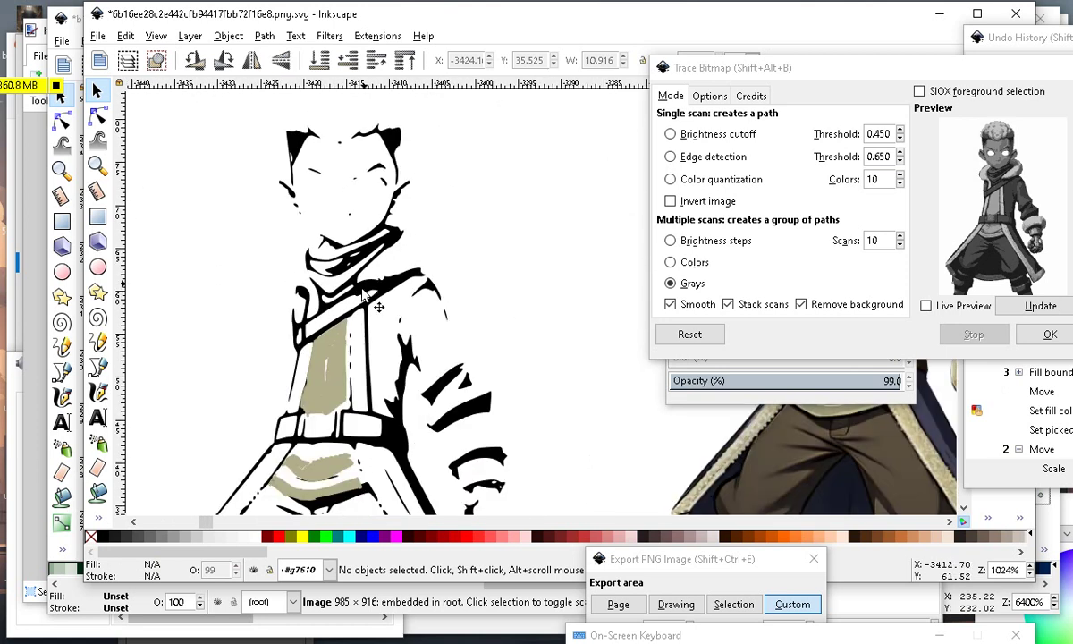
scroll(384, 269, "up", 4)
scroll(376, 375, "down", 3)
scroll(360, 465, "up", 1)
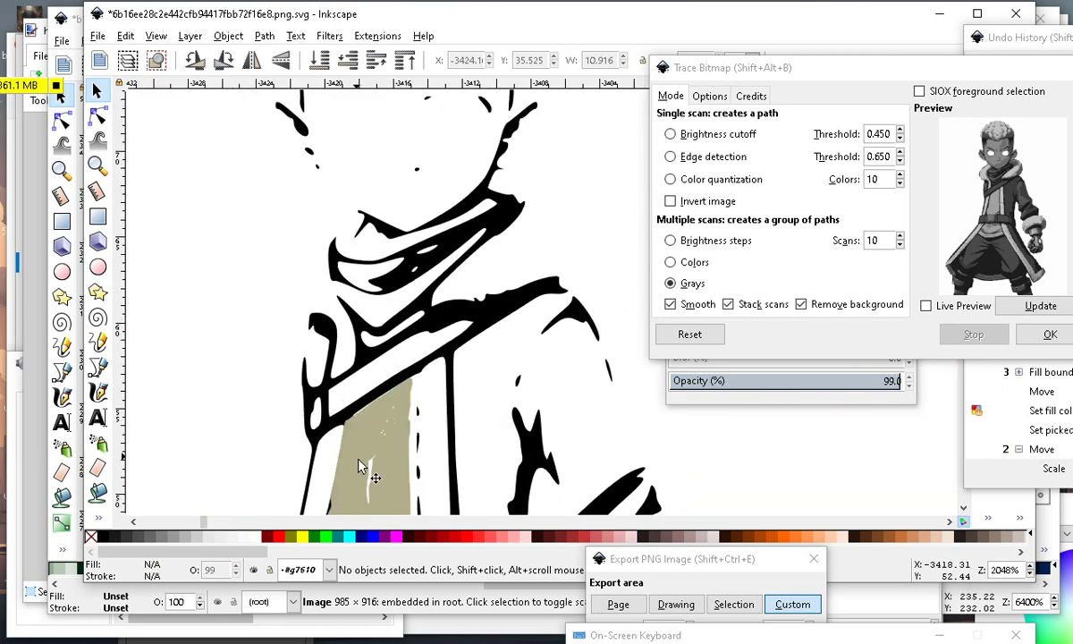
scroll(360, 420, "up", 1)
scroll(215, 159, "up", 1)
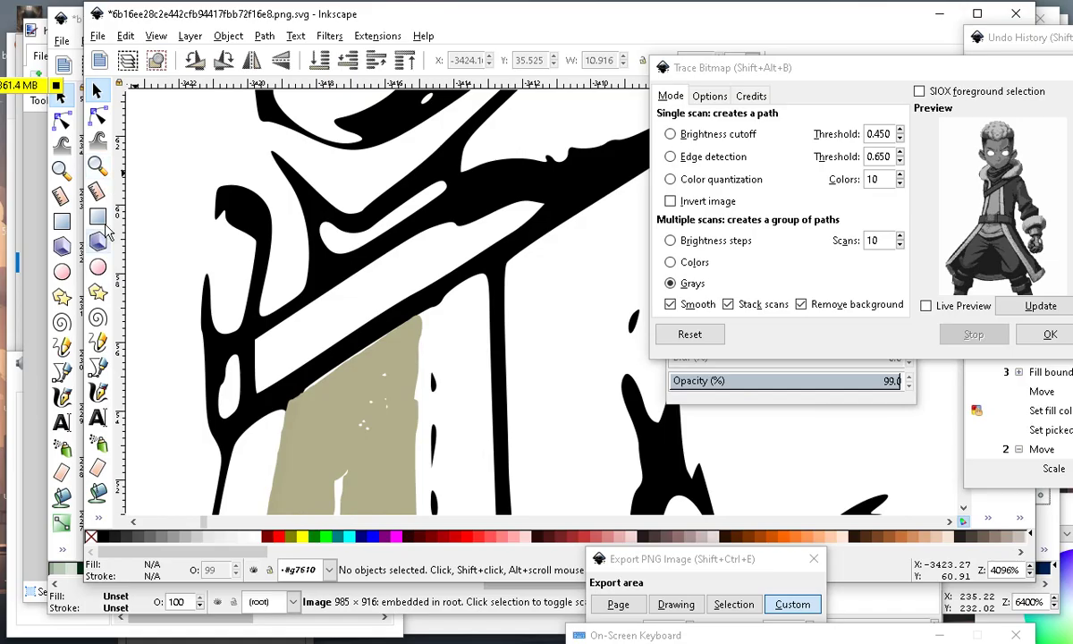
Move the Trace Bitmap and Fill and Stroke dialogs down, clear of the line art and the coloured character.
left_click(98, 492)
scroll(282, 241, "down", 3)
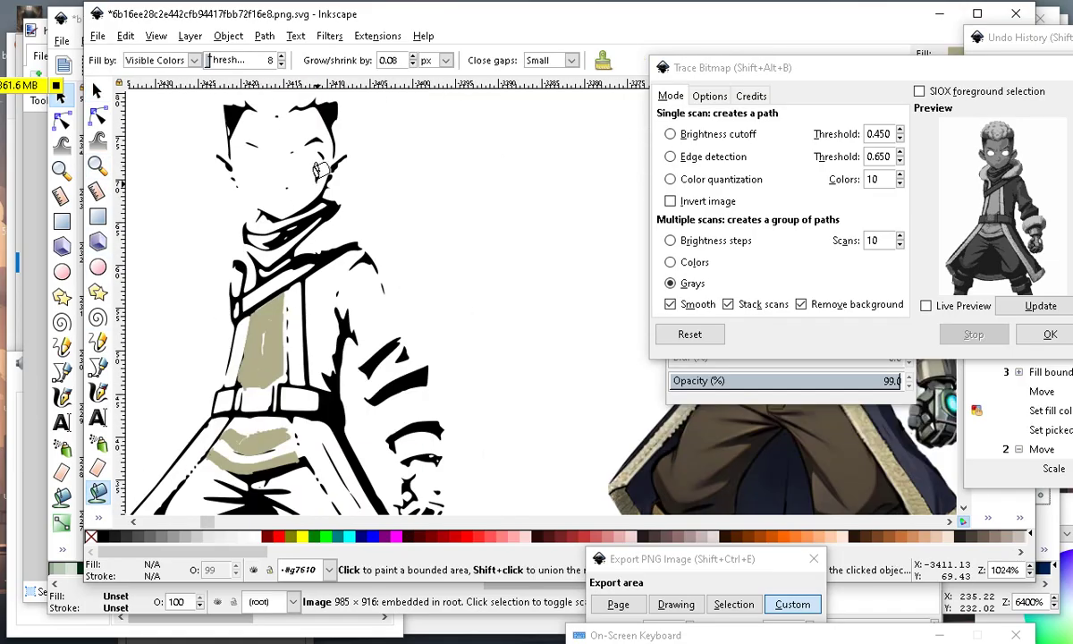
mouse_move(699, 71)
left_mouse_down()
mouse_move(679, 73)
mouse_move(498, 530)
left_mouse_up()
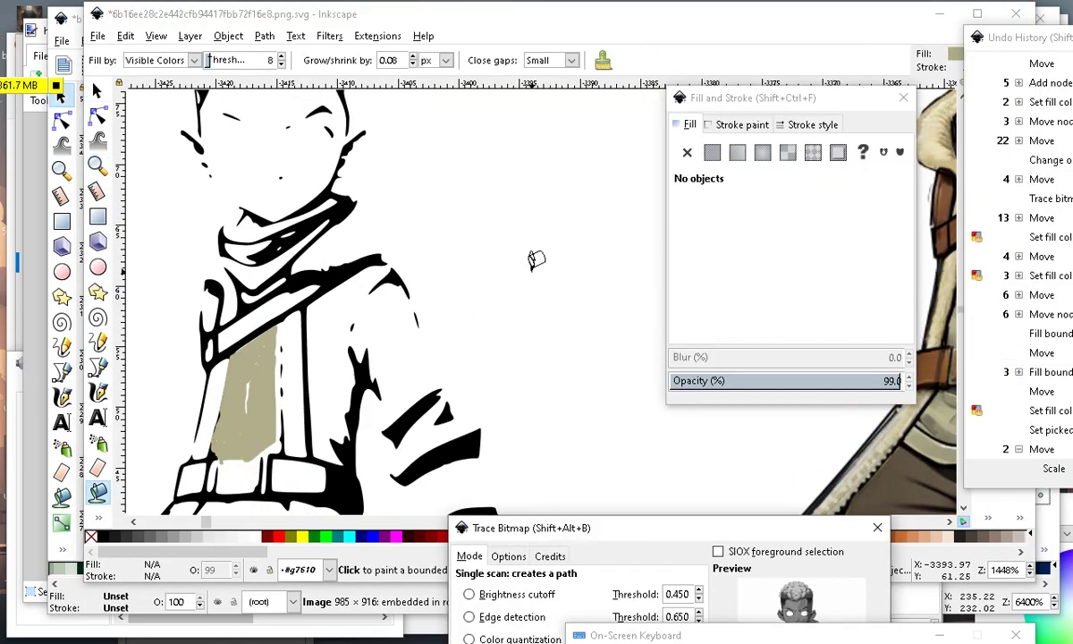
scroll(534, 258, "down", 3)
left_click_drag(745, 108, 715, 416)
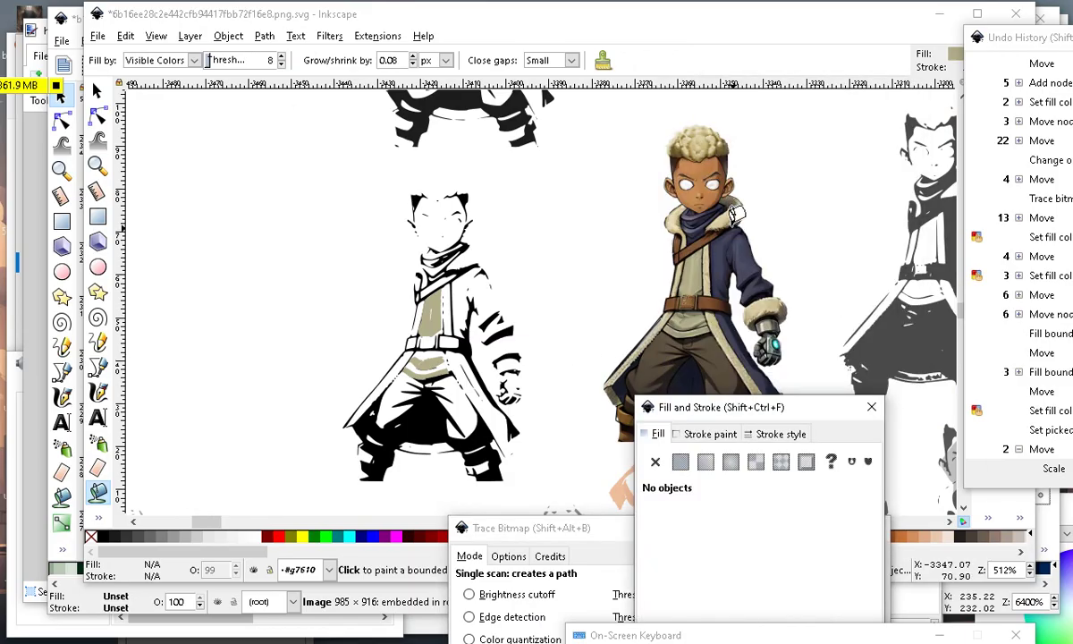
Bucket-fill the diagonal chest strap in the black line art, using visible colours with a threshold of 8.
scroll(657, 290, "up", 2)
scroll(358, 227, "down", 2)
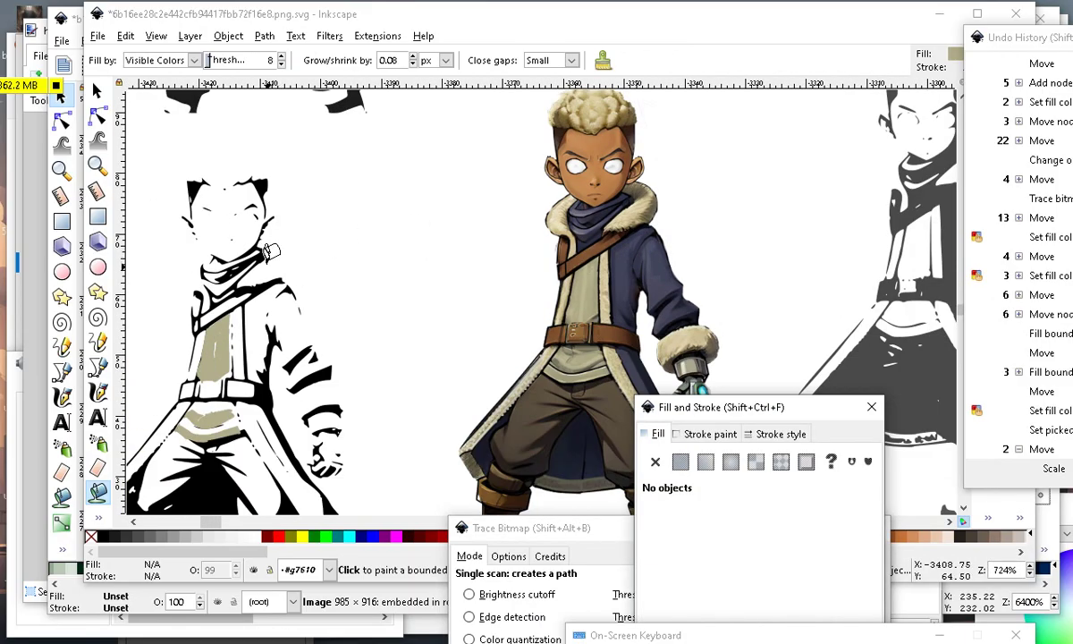
scroll(259, 250, "up", 2)
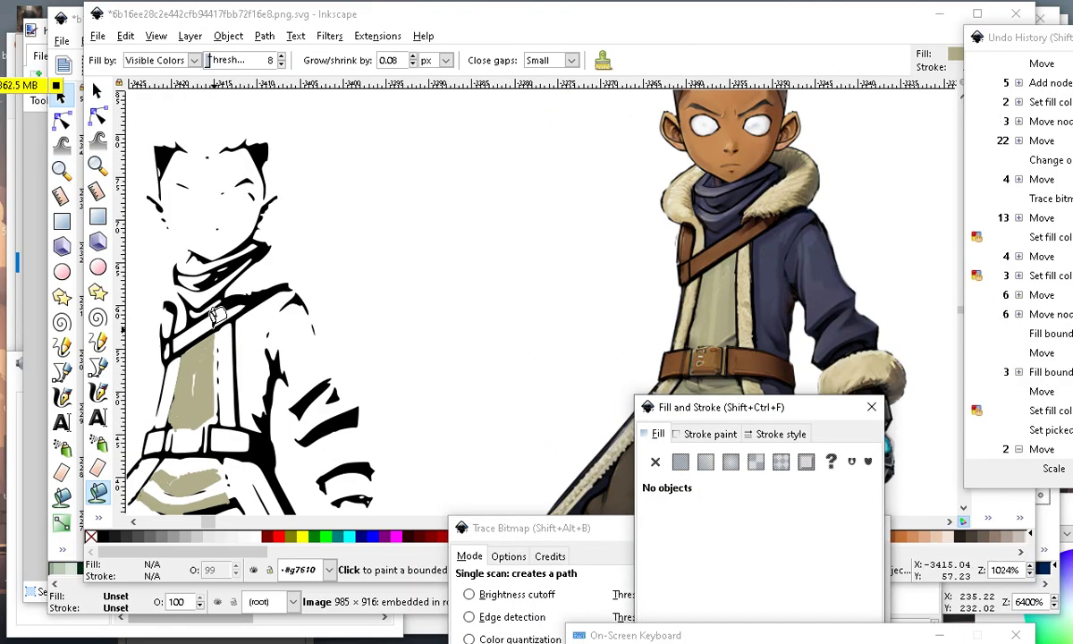
left_click(188, 413)
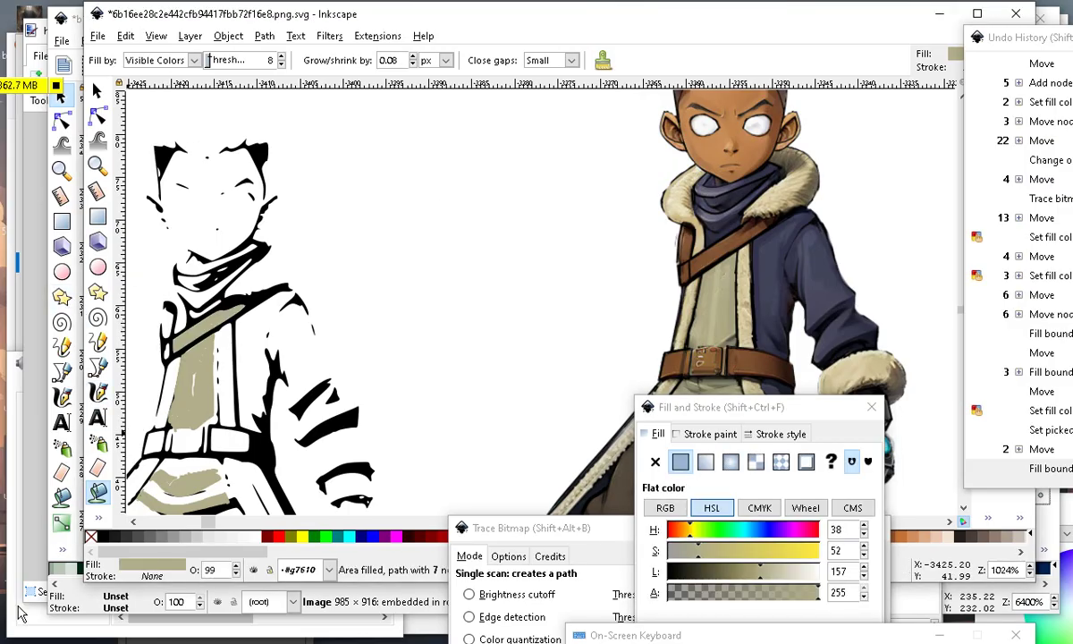
Recolour the new strap fill with the brown sampled from the coloured character's chest strap.
left_click(98, 517)
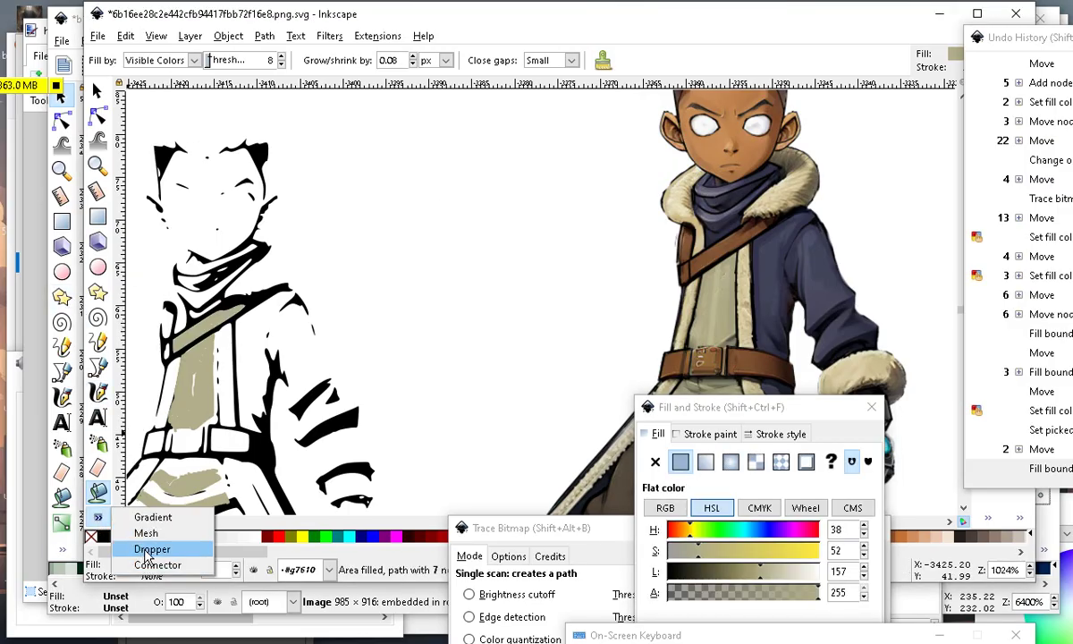
left_click(147, 549)
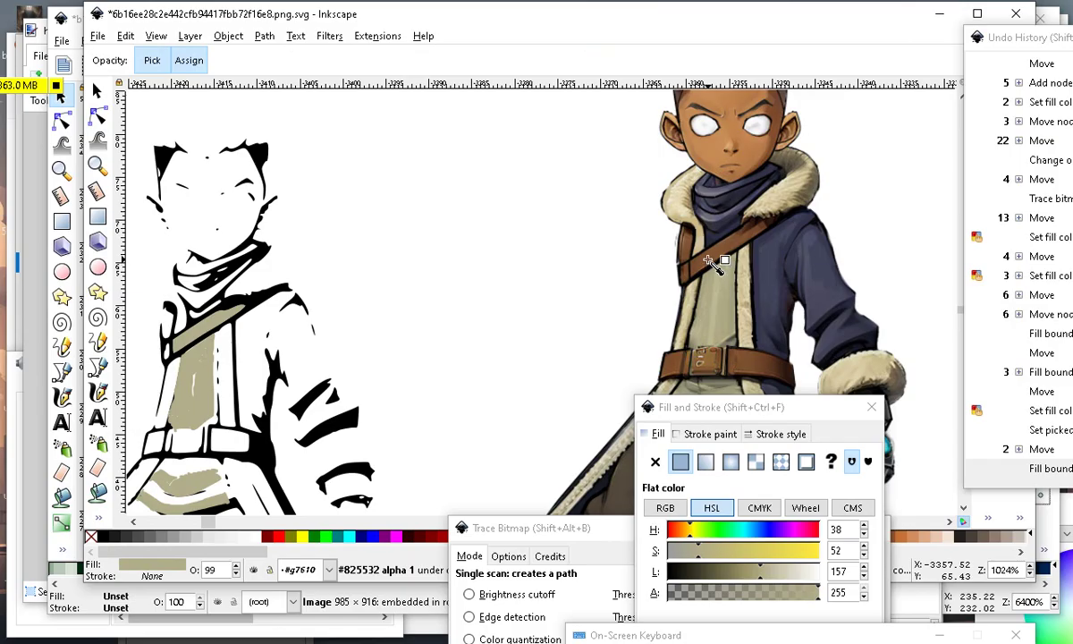
left_click(707, 260)
scroll(161, 320, "up", 3)
scroll(504, 290, "down", 2)
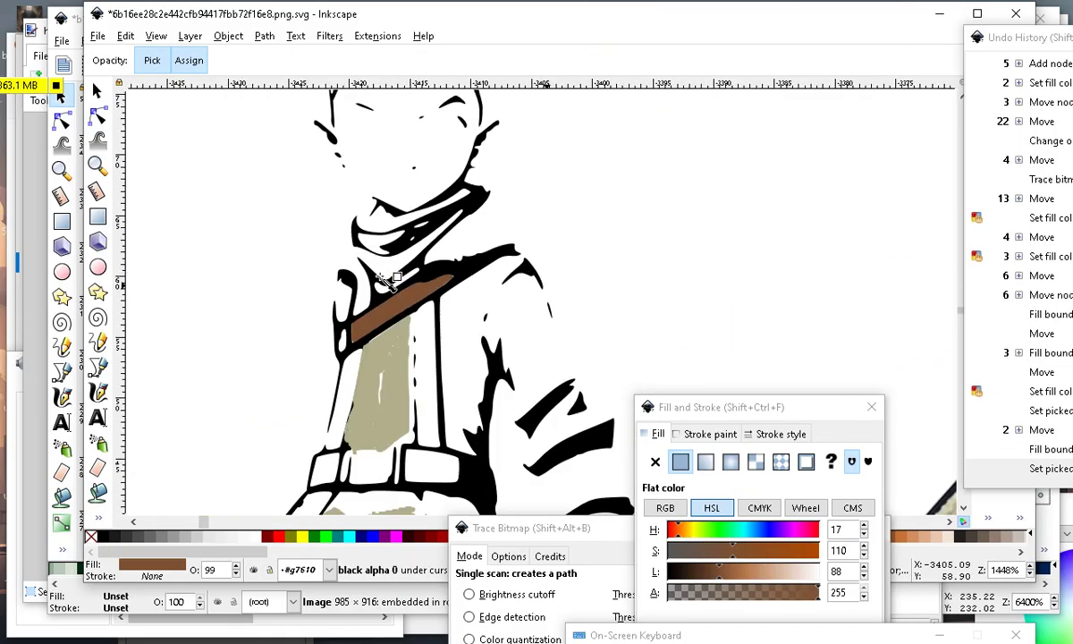
scroll(386, 280, "up", 3)
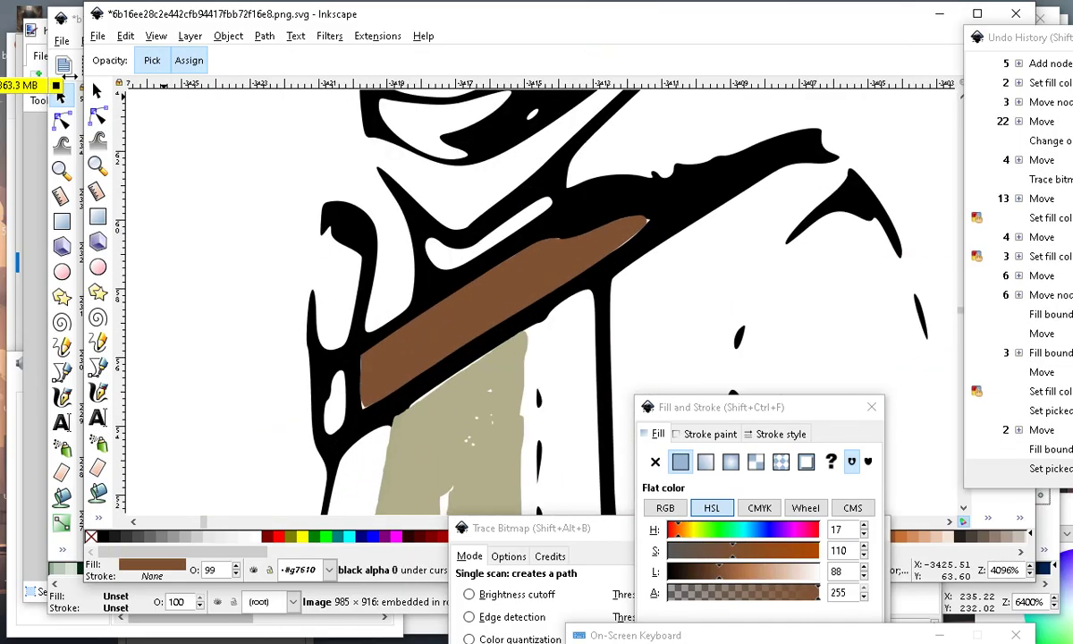
Reshape the brown strap fill by adding and moving nodes to extend its lower end and tuck its upper tip under the outline.
left_click(99, 116)
scroll(350, 374, "up", 2)
left_click_drag(350, 367, 283, 441)
left_click_drag(332, 297, 270, 287)
scroll(404, 361, "down", 3)
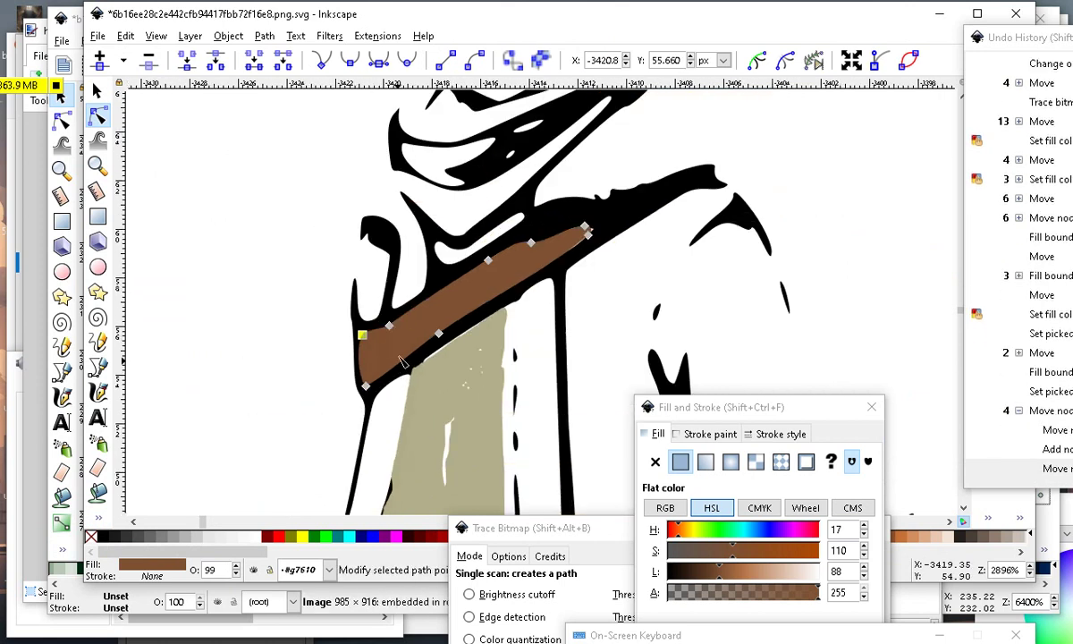
scroll(572, 242, "up", 4)
left_click_drag(685, 227, 675, 220)
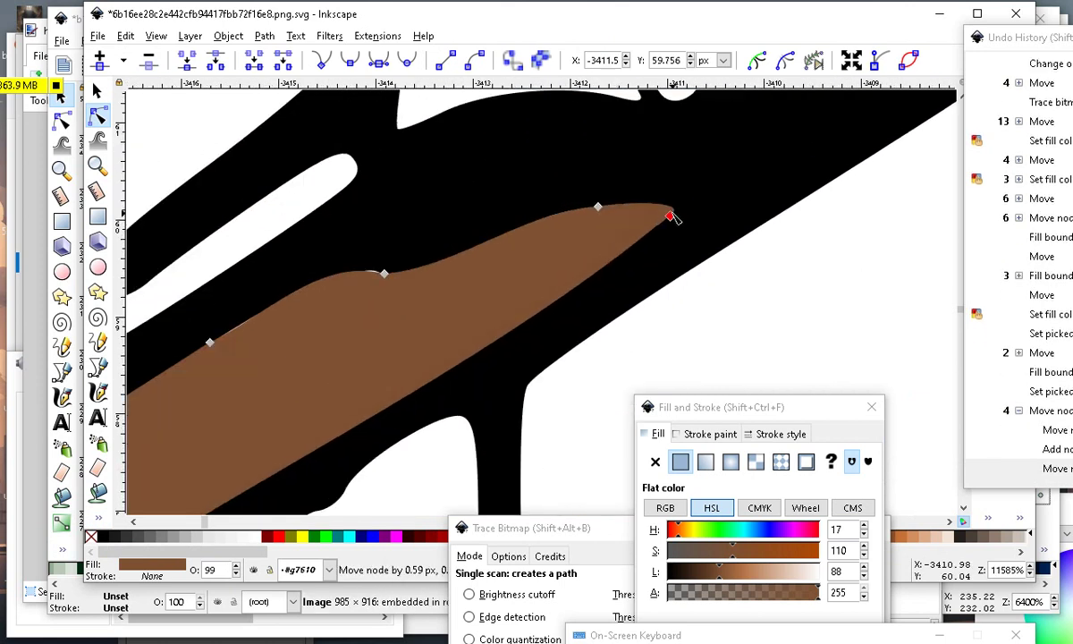
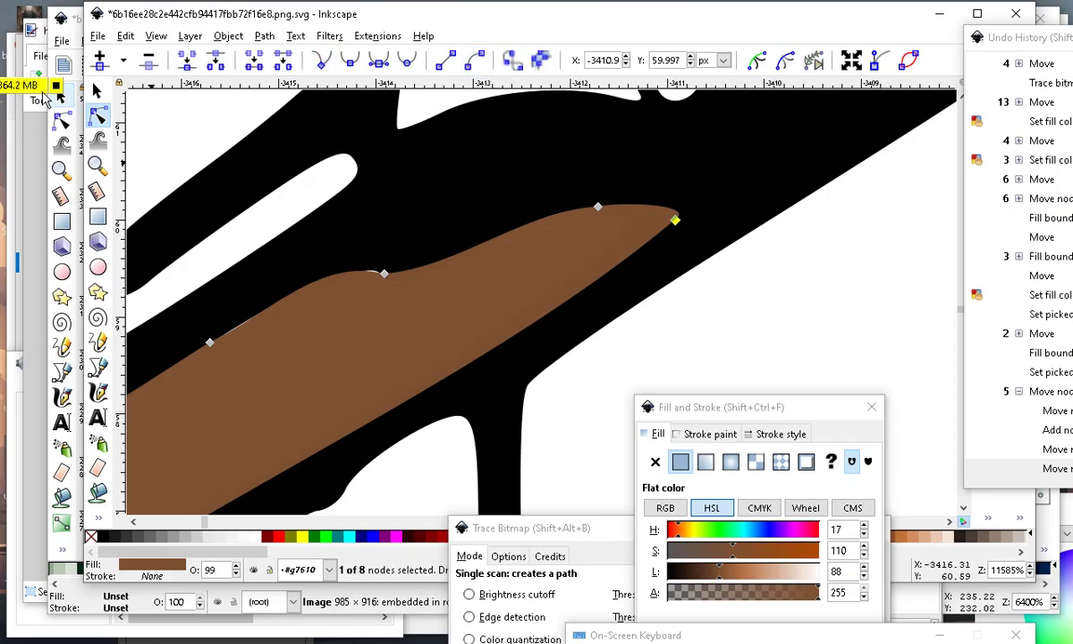
Lower the brown strap shape to the bottom, behind the black line art.
left_click(96, 90)
scroll(411, 416, "down", 2)
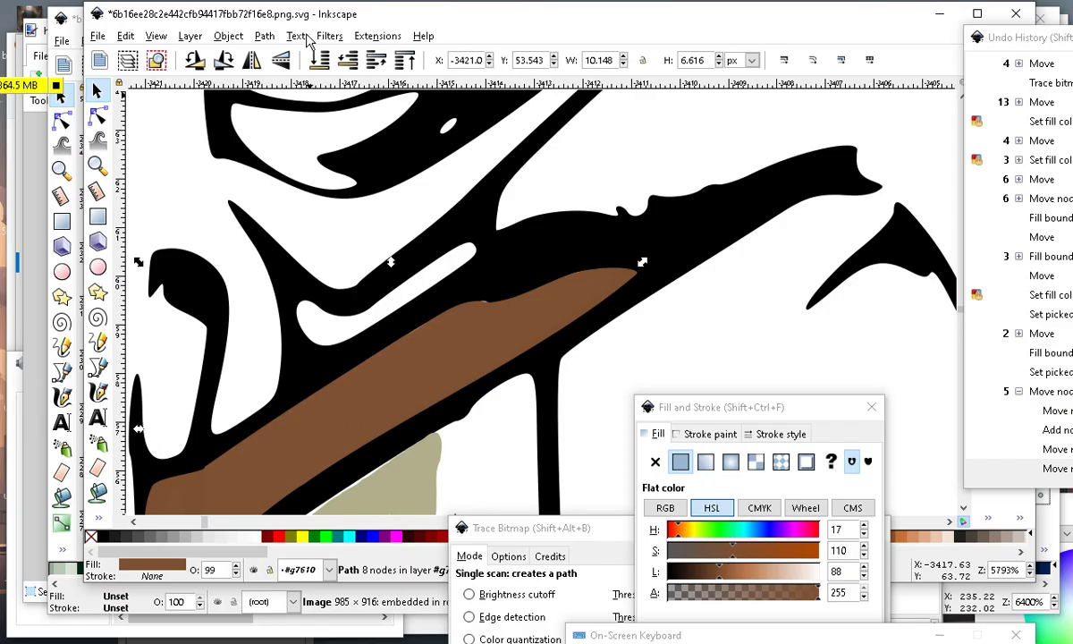
left_click(317, 61)
scroll(585, 239, "down", 4)
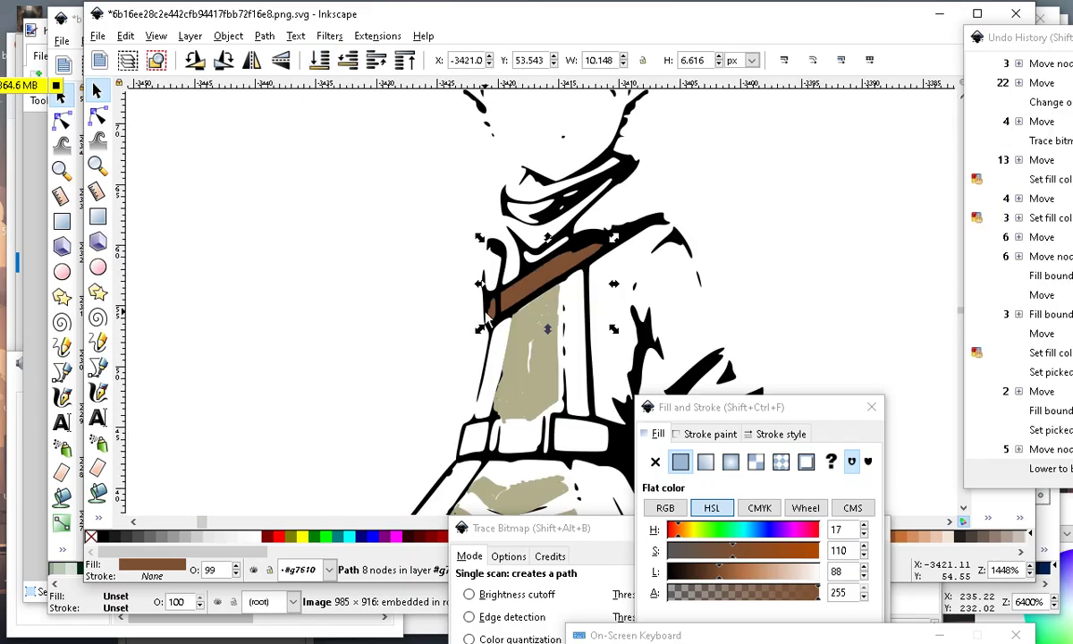
Move a node on the upper edge of the brown strap shape, near its shoulder end, further under the black outline.
scroll(564, 239, "up", 4)
scroll(415, 389, "down", 3)
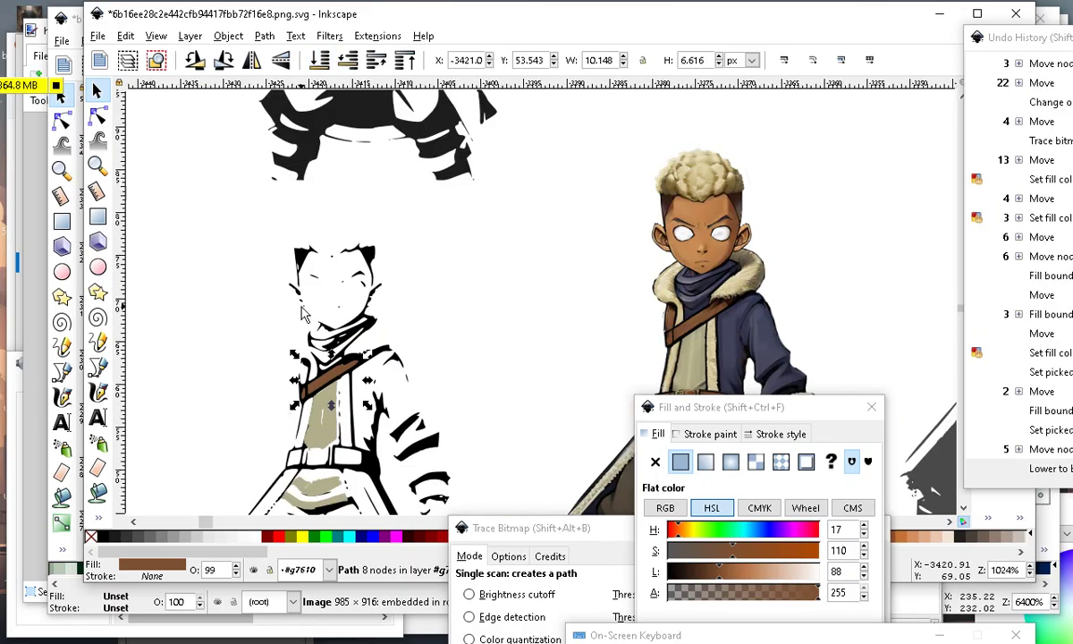
scroll(522, 426, "up", 3)
scroll(531, 291, "down", 5)
scroll(515, 176, "up", 2)
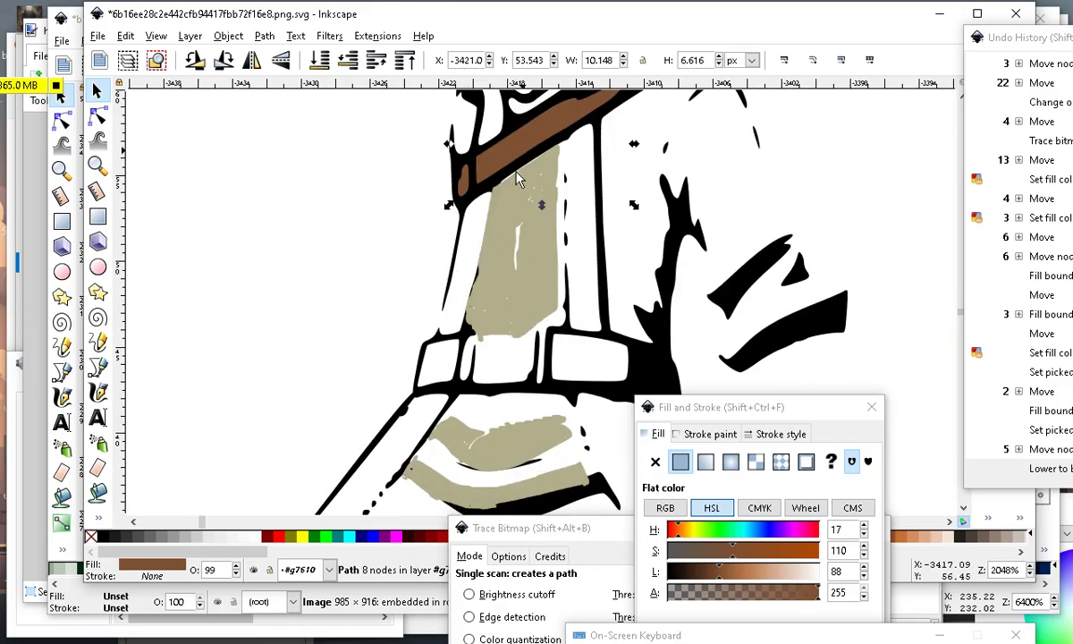
scroll(391, 385, "down", 3)
scroll(390, 385, "up", 6)
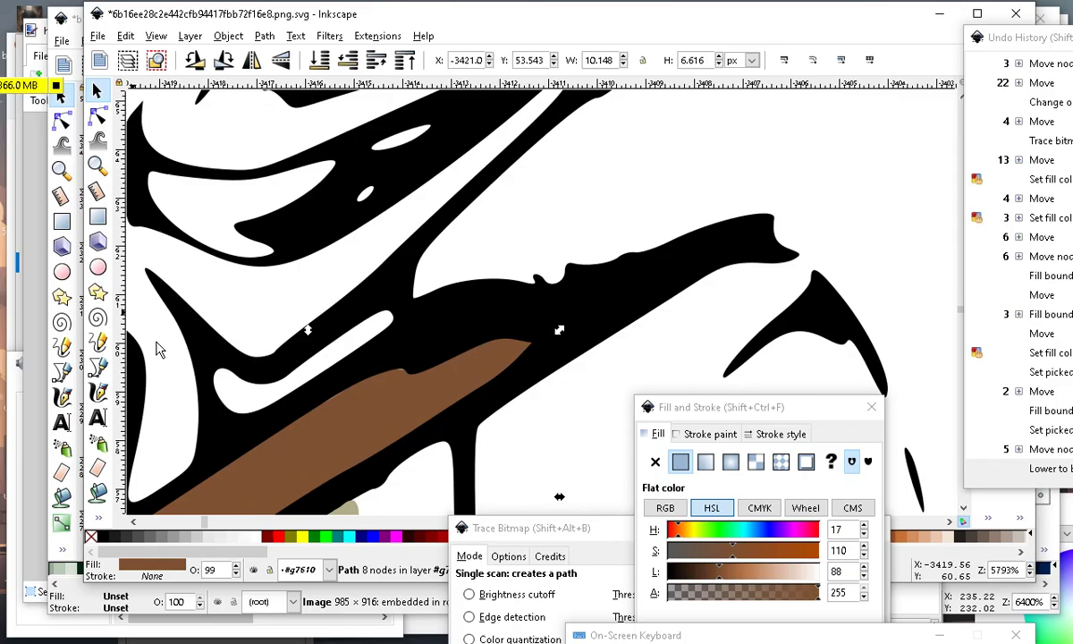
left_click(99, 117)
left_click_drag(407, 372, 420, 302)
scroll(527, 333, "down", 3)
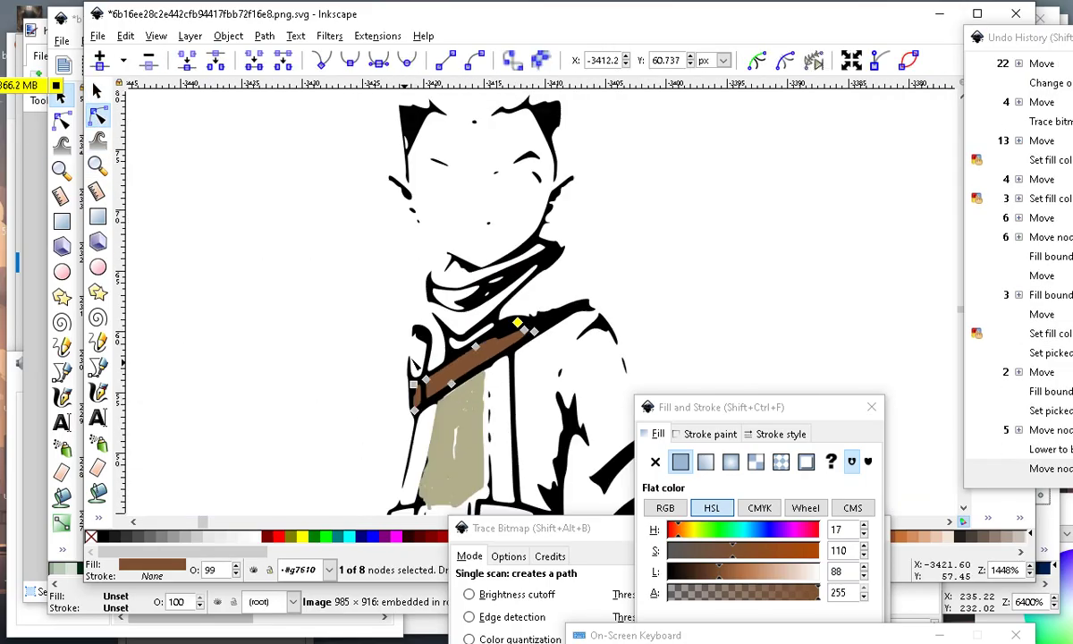
Pull the brown shape's outer end node up into the collar loop and add a node to widen its outer edge.
scroll(357, 409, "up", 5)
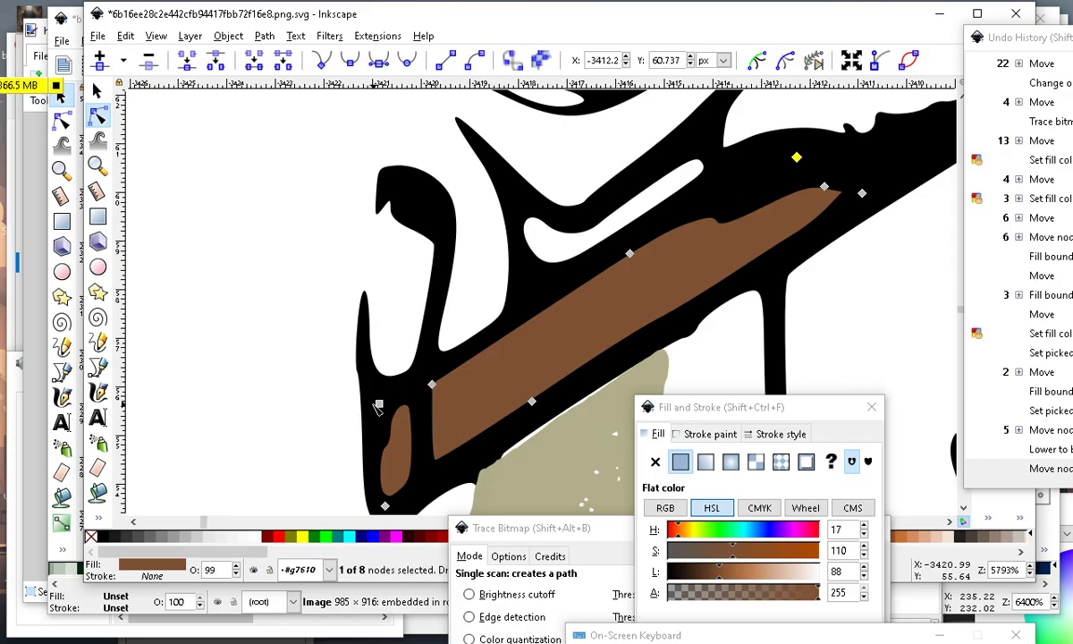
left_click_drag(358, 380, 384, 183)
scroll(275, 305, "down", 2)
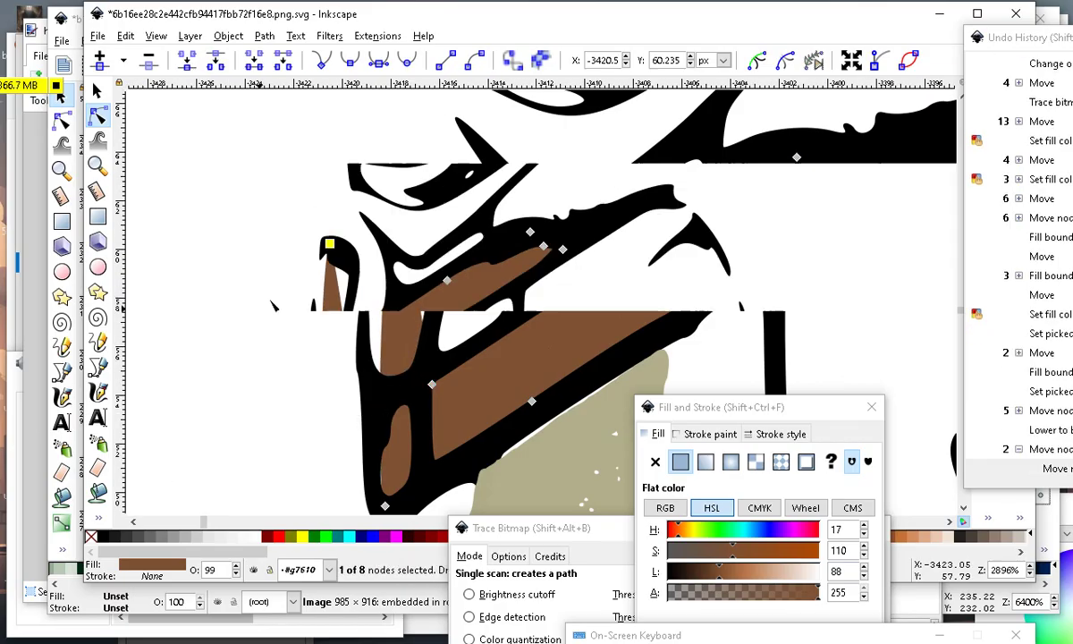
scroll(291, 268, "down", 4)
scroll(245, 304, "up", 8)
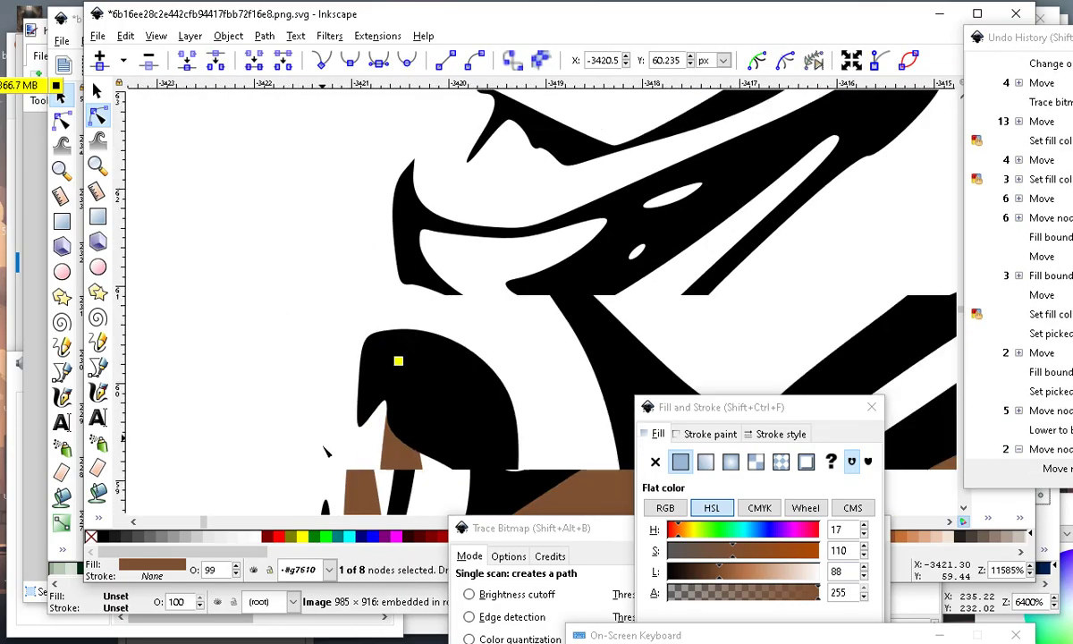
scroll(362, 229, "down", 2)
scroll(361, 489, "up", 2)
left_click(368, 418)
left_click_drag(382, 432, 327, 358)
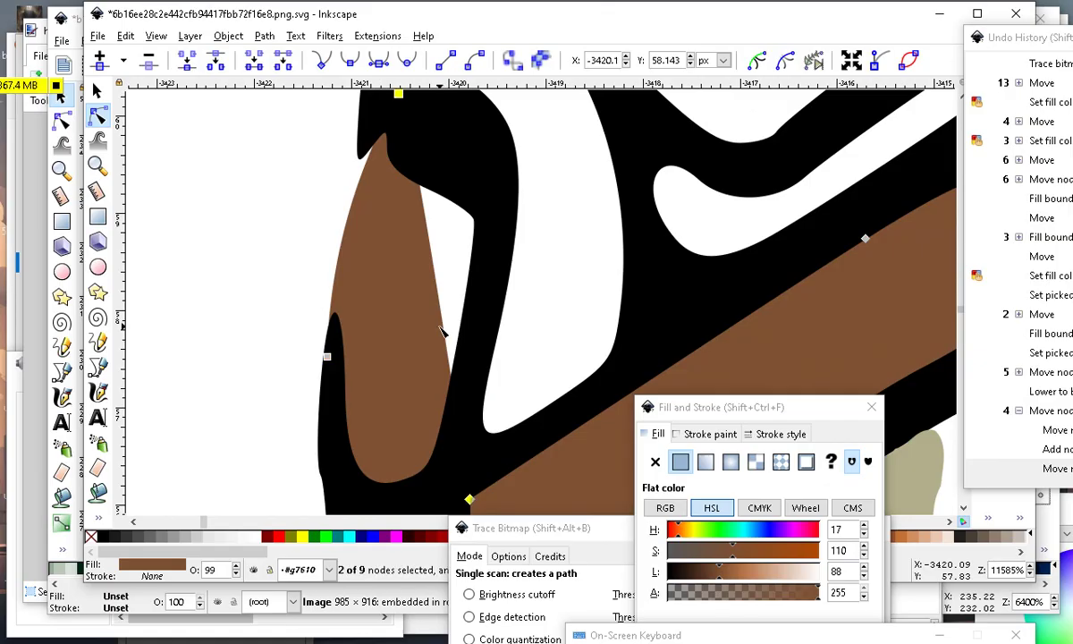
Add nodes on the inner and upper outer edges of the brown shape, move them to fill the collar loop, and deselect.
double_click(443, 323)
left_click_drag(442, 322, 488, 174)
double_click(364, 168)
left_click_drag(364, 168, 367, 132)
scroll(292, 243, "down", 4)
left_click(167, 413)
left_click(177, 413)
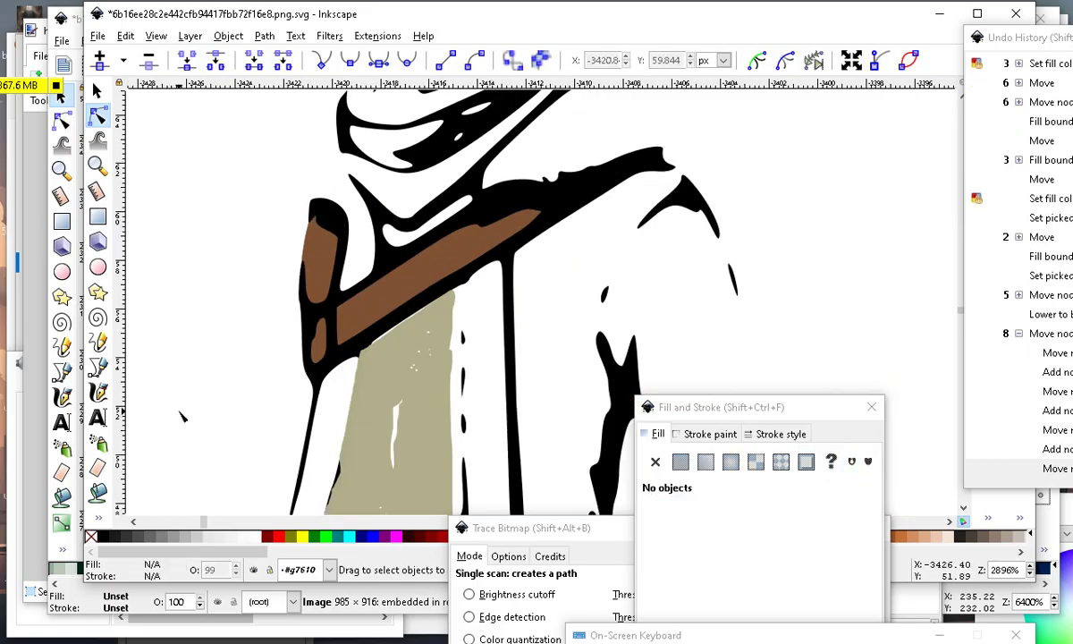
Examine how the brown fill meets the strap and collar outlines, including the line art's nodes.
scroll(394, 305, "down", 4)
scroll(406, 316, "up", 5)
scroll(541, 116, "down", 6)
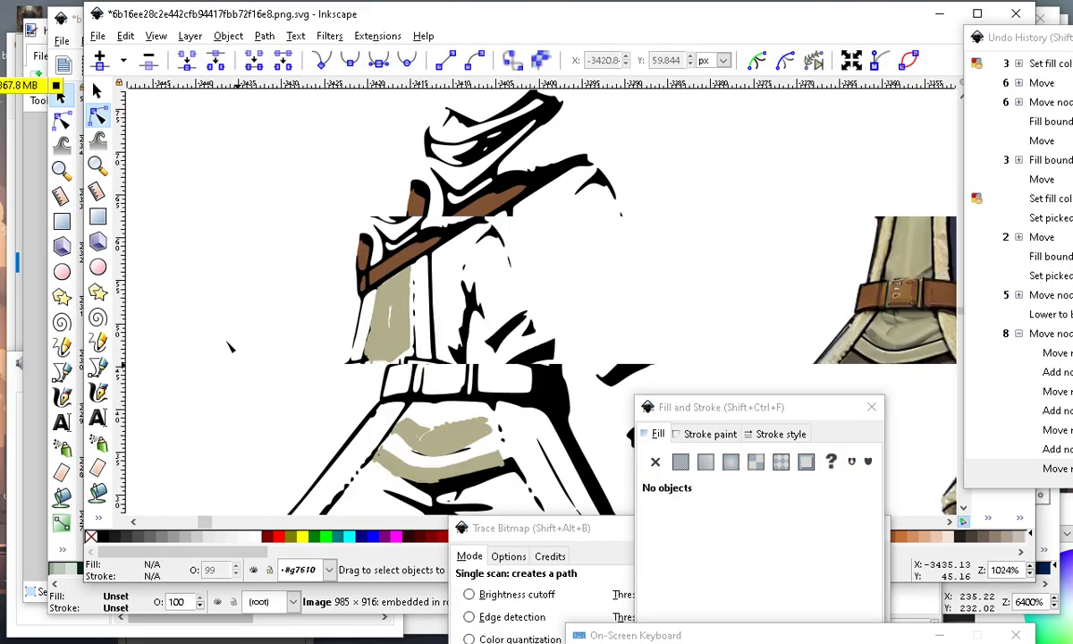
scroll(379, 220, "up", 3)
scroll(411, 197, "up", 5)
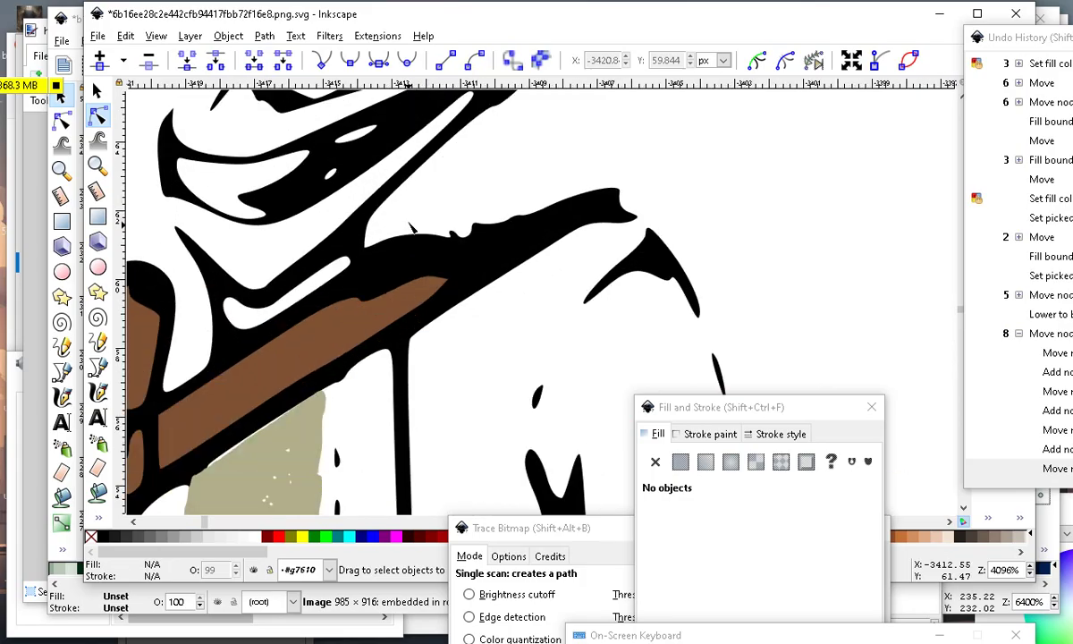
left_click(390, 317)
scroll(390, 318, "down", 5)
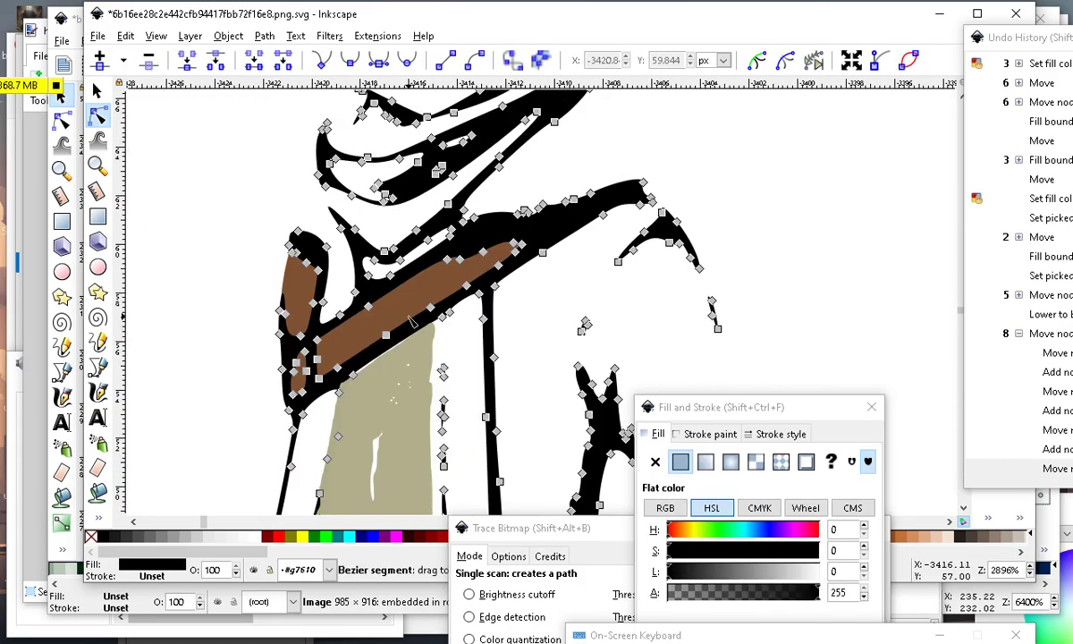
scroll(399, 432, "up", 5)
scroll(399, 414, "down", 3)
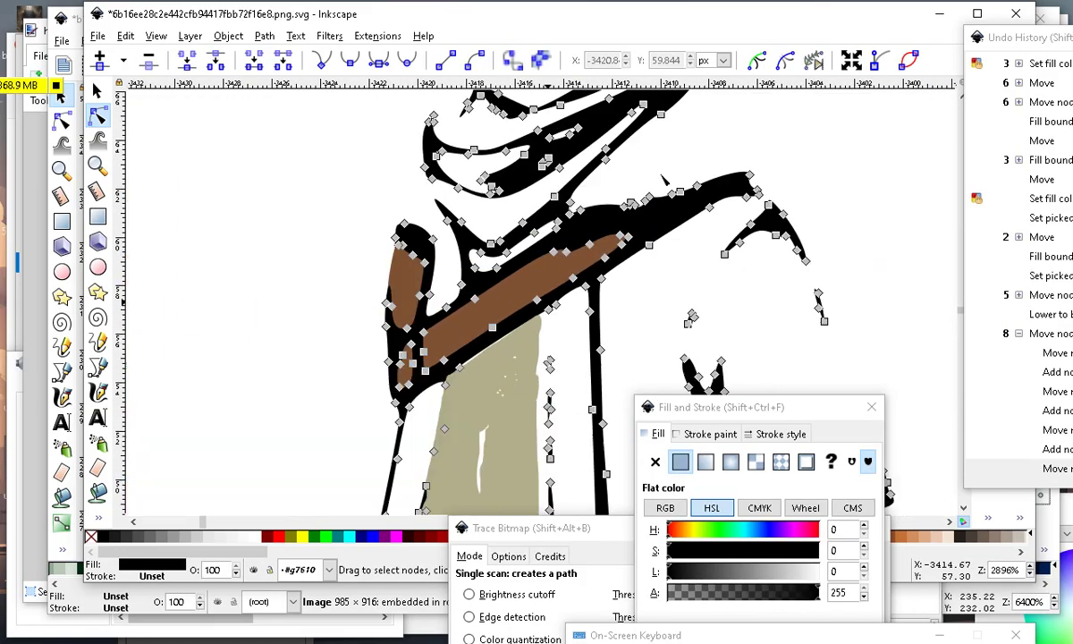
left_click(362, 301)
scroll(438, 340, "up", 2)
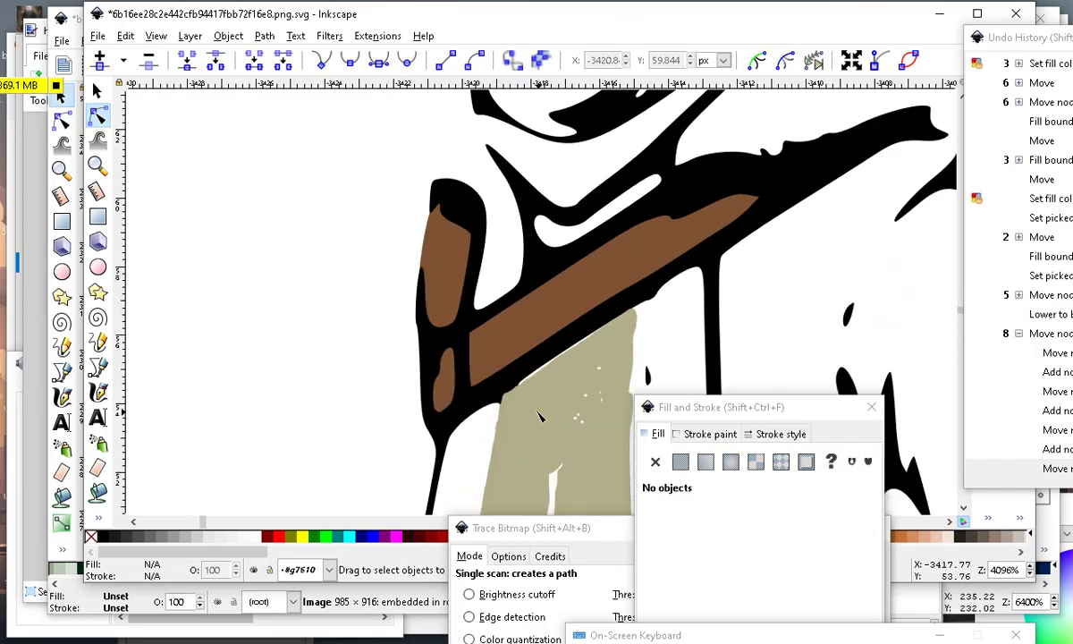
Reshape the small opening at the strap's lower end by moving its upper line-art nodes and straightening the segments between them.
left_click(399, 400)
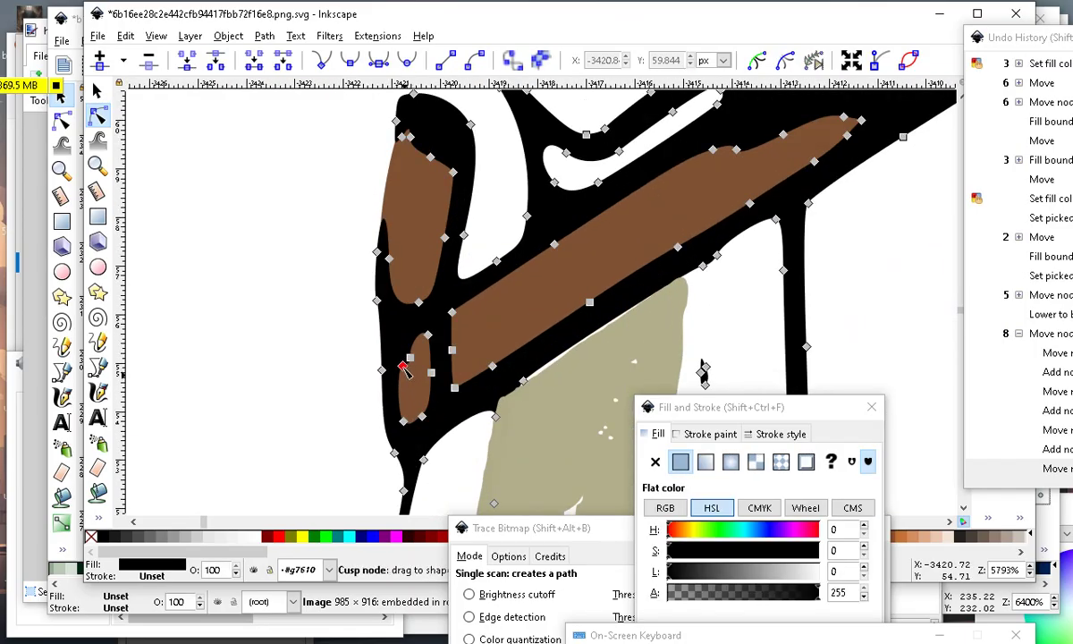
left_click_drag(402, 377, 397, 371)
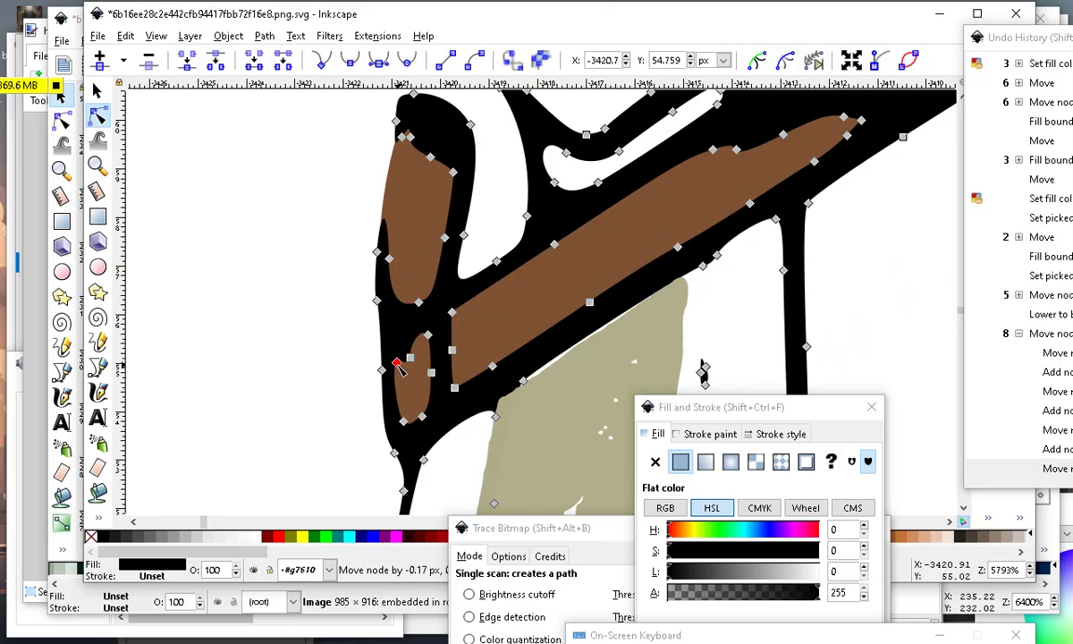
scroll(400, 364, "up", 2)
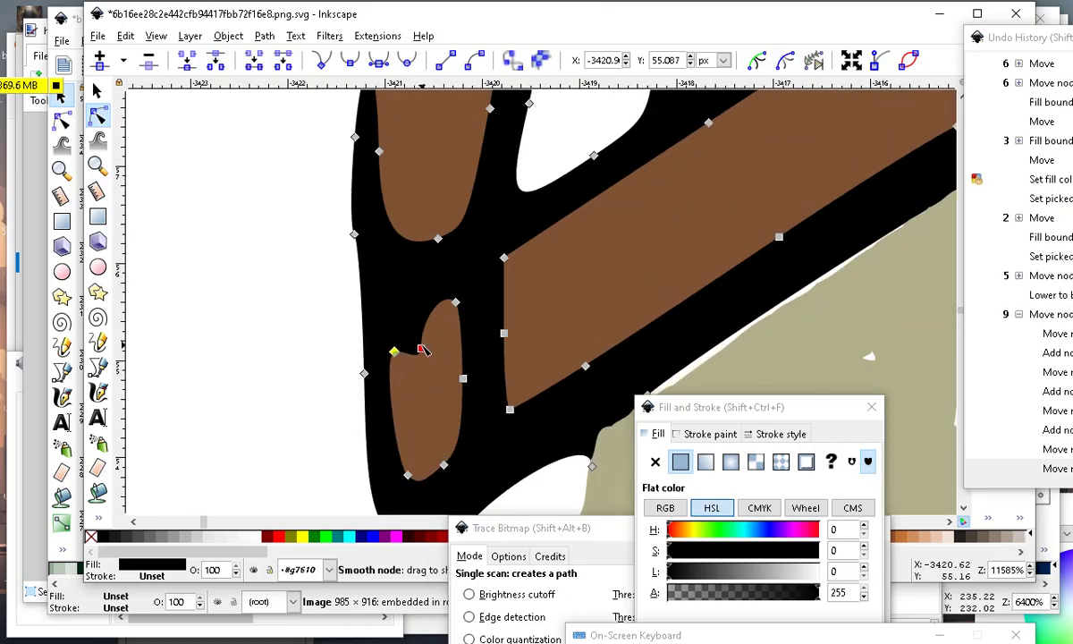
left_click_drag(404, 349, 416, 306)
left_click_drag(472, 258, 375, 362)
left_click(447, 60)
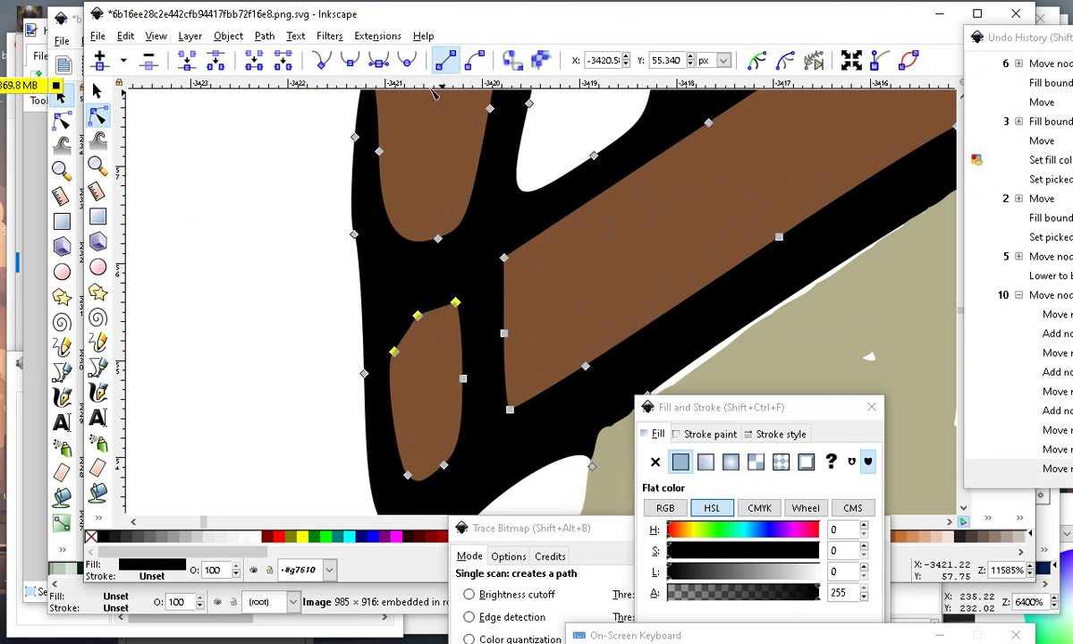
Move an upper node of the small strap opening to square off its top edge, and deselect the line art.
scroll(297, 413, "down", 3)
left_click(294, 409)
scroll(345, 388, "up", 2)
left_click(319, 317)
left_click_drag(313, 352, 363, 304)
left_click(217, 358)
scroll(227, 360, "down", 1)
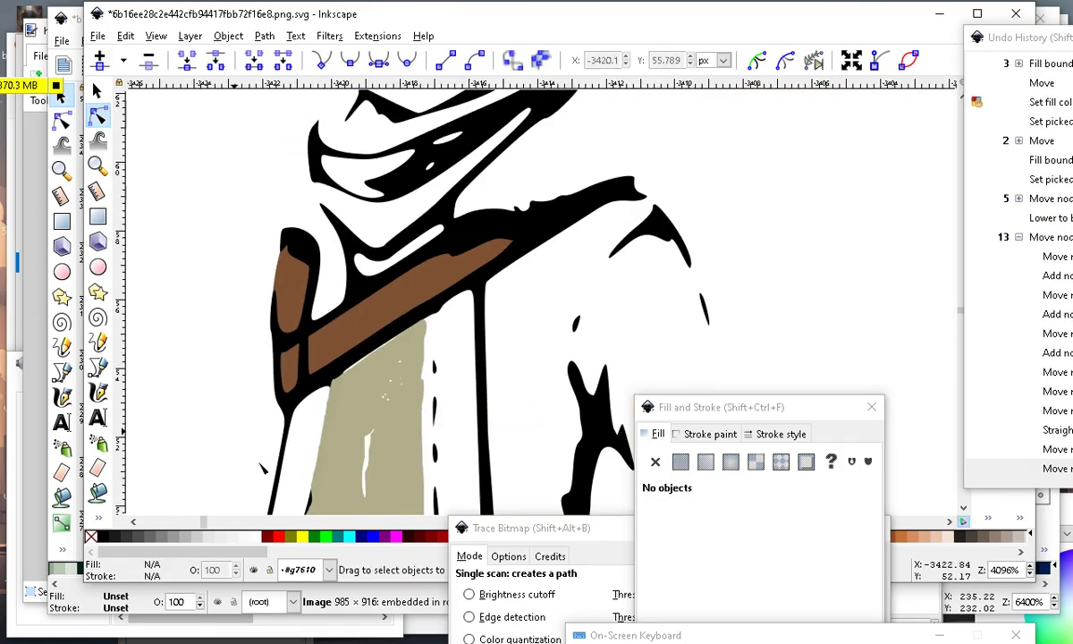
Draw a red ellipse about 4.66 by 4.04 px over the strap's lower end and bucket-fill the uncovered tip of the small opening.
left_click(99, 271)
mouse_move(219, 97)
left_mouse_down()
mouse_move(311, 230)
mouse_move(471, 309)
mouse_move(448, 293)
left_mouse_up()
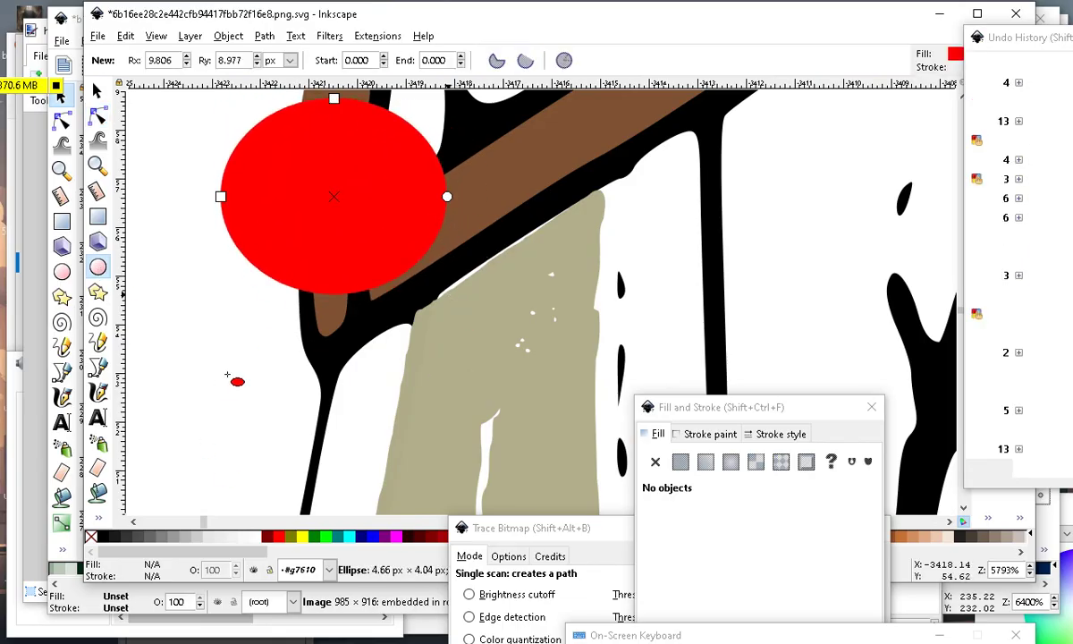
scroll(223, 366, "up", 1)
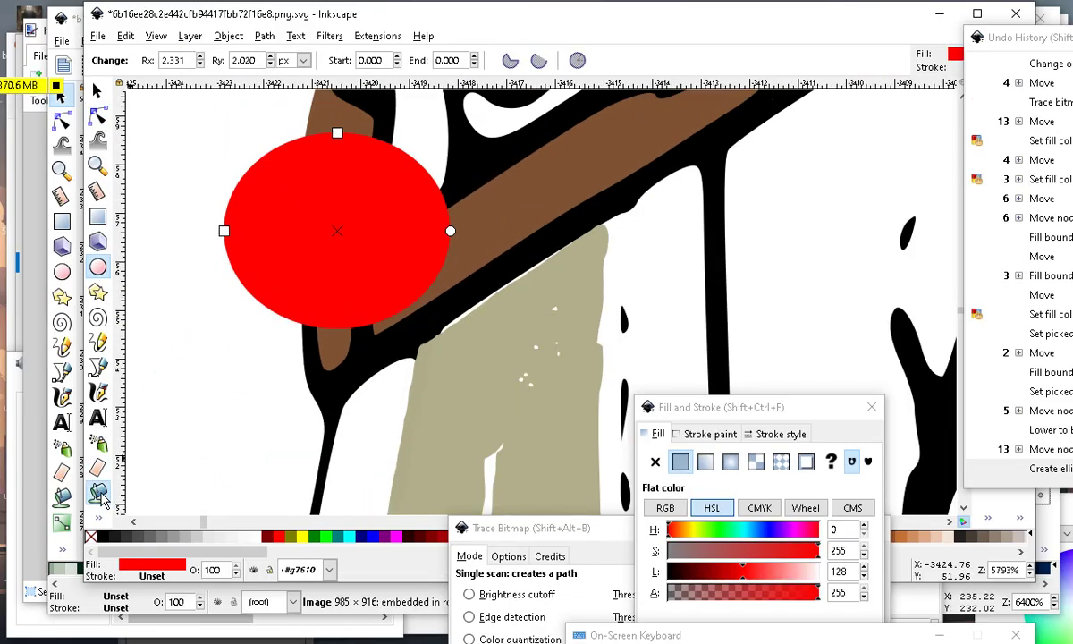
left_click(100, 498)
scroll(238, 419, "up", 1)
left_click(384, 301)
scroll(483, 464, "down", 4)
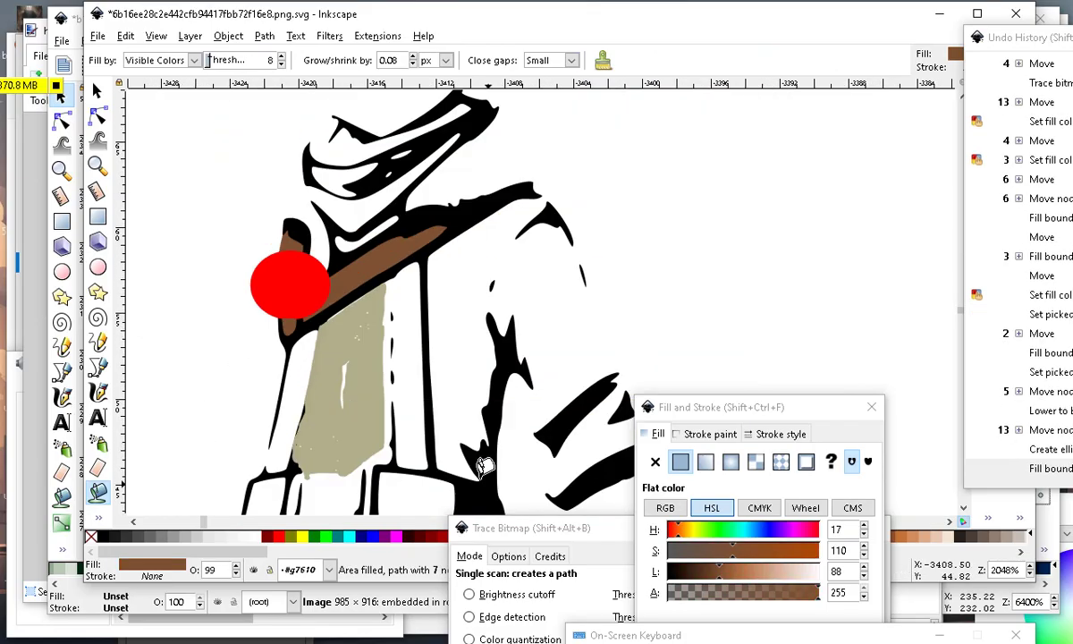
Set the new fill's lightness to 136 and move the red ellipse off the strap onto the shirt.
left_click_drag(730, 412, 619, 232)
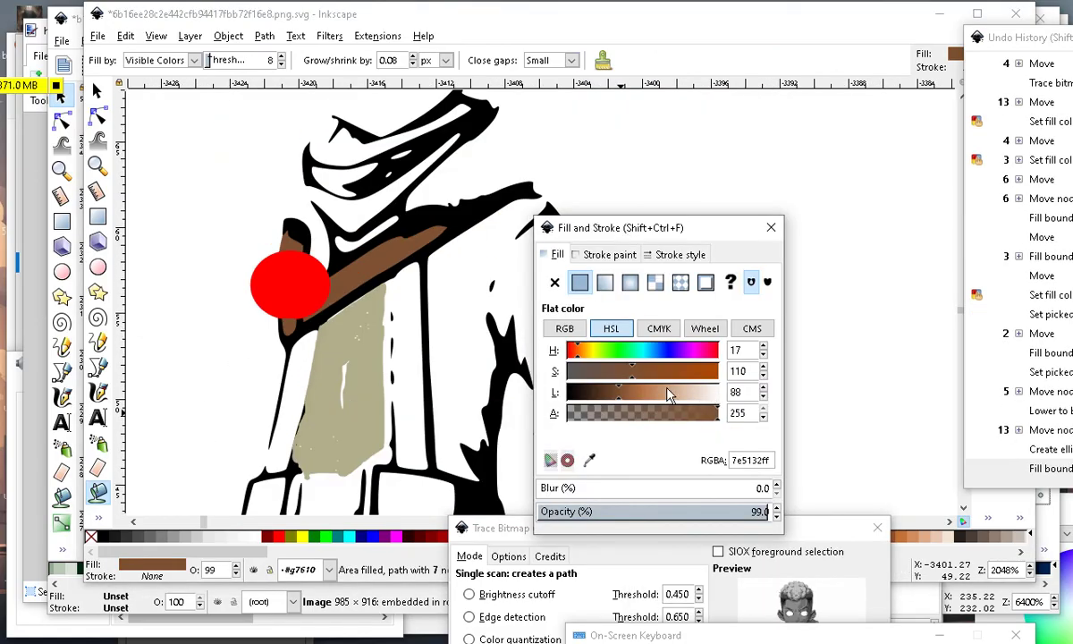
left_click_drag(632, 390, 645, 391)
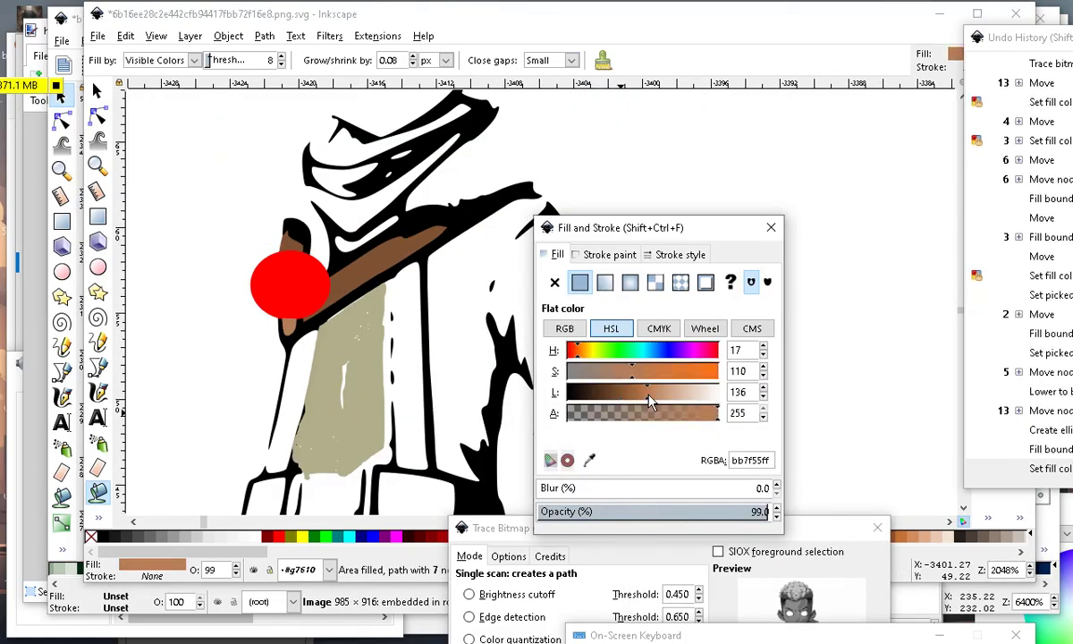
left_click(97, 89)
left_click_drag(304, 282, 375, 366)
Lower the light brown fill in the small strap opening two levels so it sits behind the line art.
scroll(309, 358, "up", 3)
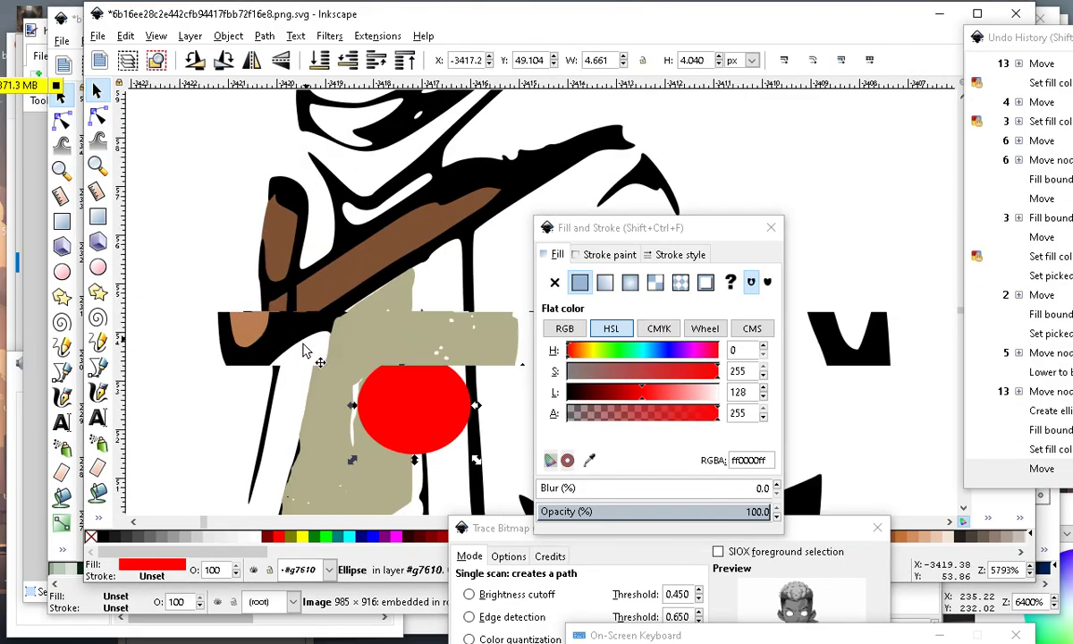
scroll(304, 351, "up", 1)
left_click(221, 324)
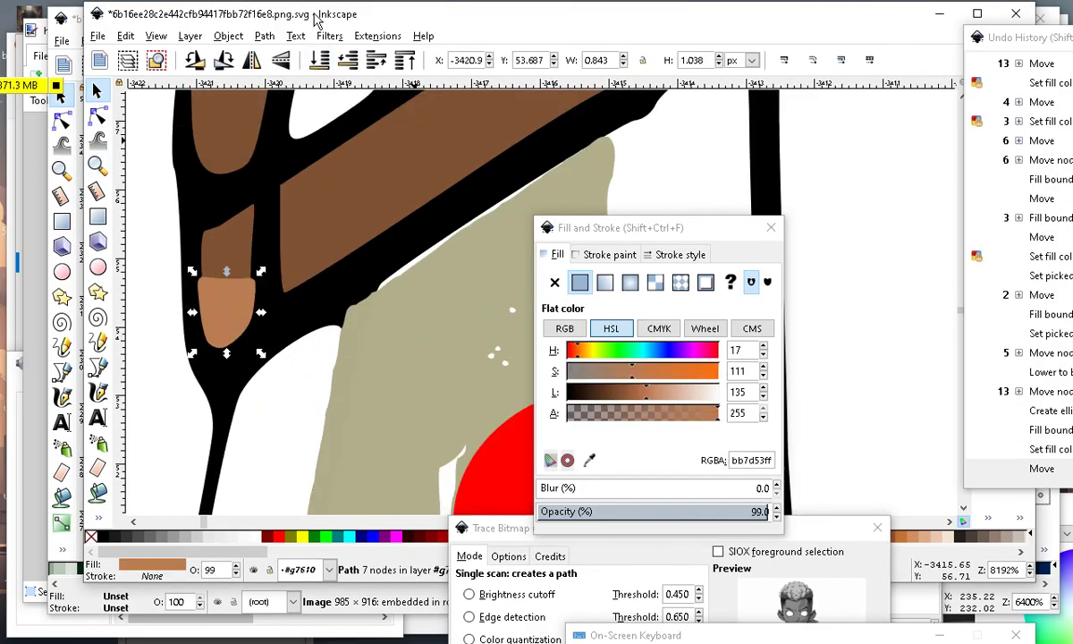
left_click(348, 66)
left_click(346, 66)
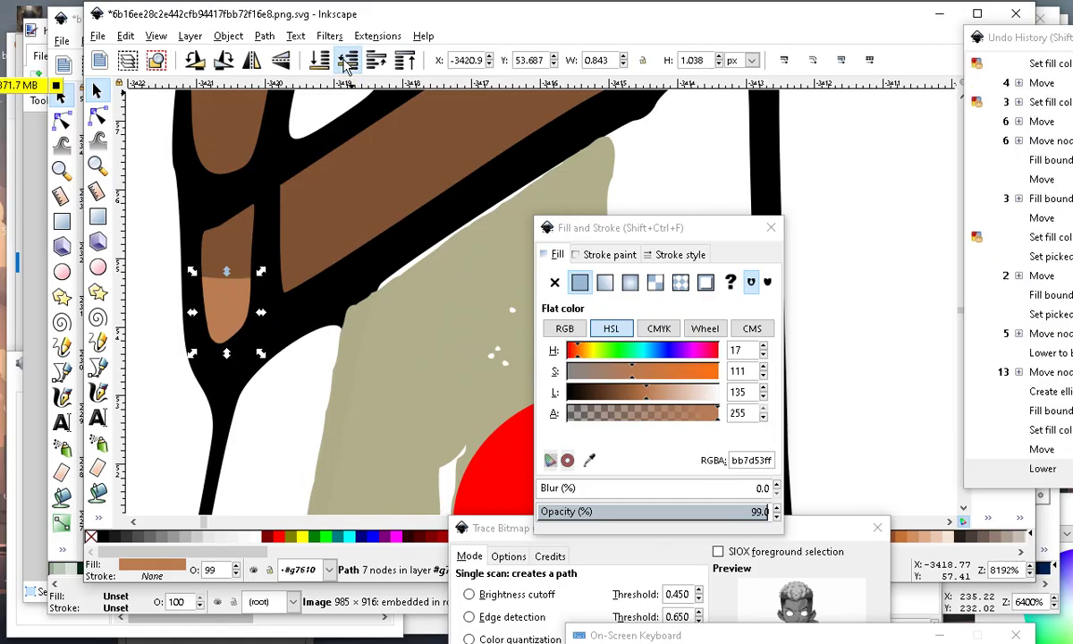
Set the alpha of the light brown fill in the small opening to 105 and deselect it.
scroll(476, 386, "down", 2)
left_click_drag(697, 416, 607, 413)
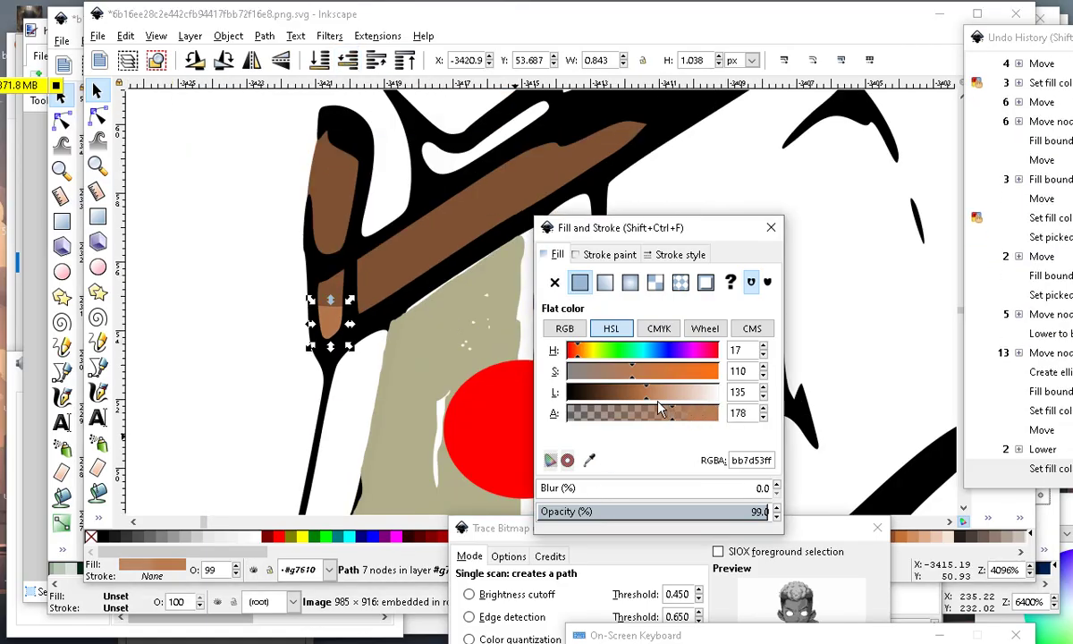
left_click(299, 308)
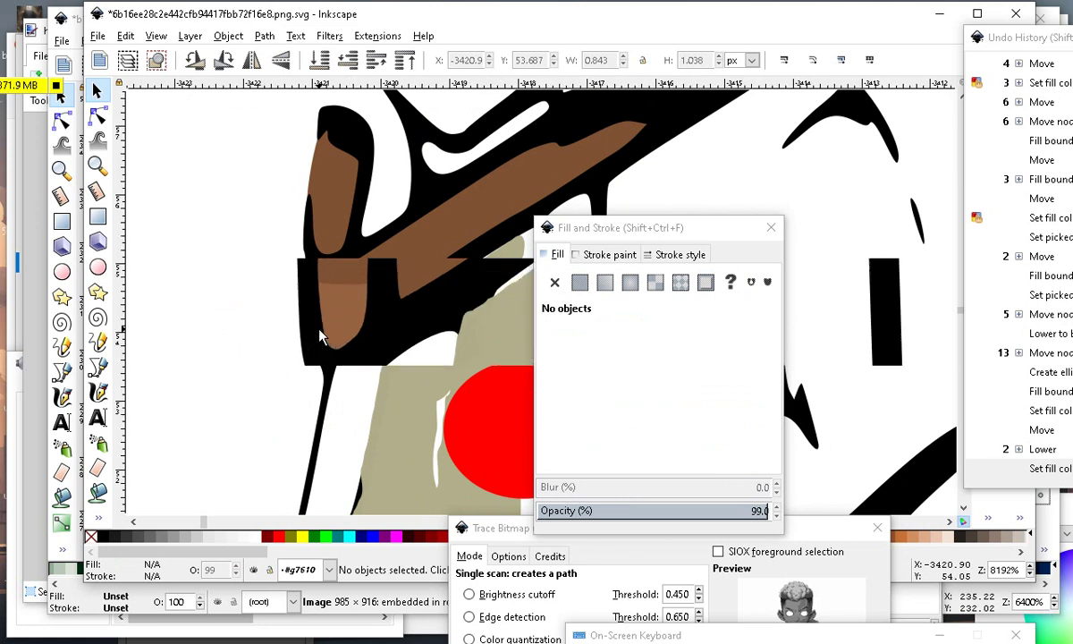
Place the red ellipse across the middle of the strap and bucket-fill the strap's upper end with the translucent light brown.
scroll(303, 280, "down", 2)
scroll(303, 281, "up", 2)
left_click_drag(391, 462, 380, 219)
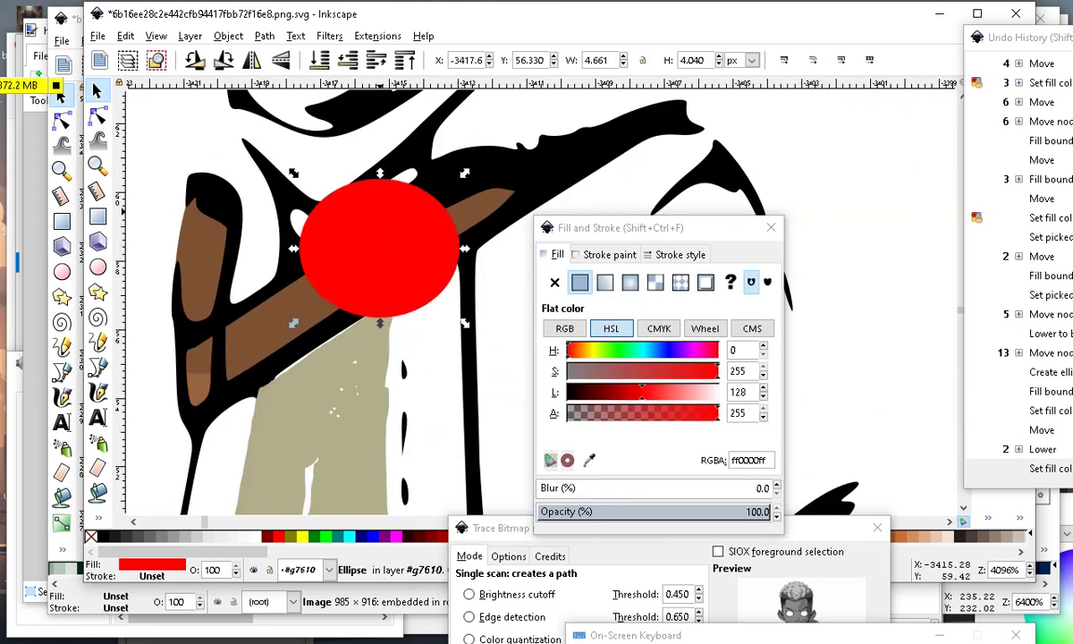
left_click(98, 493)
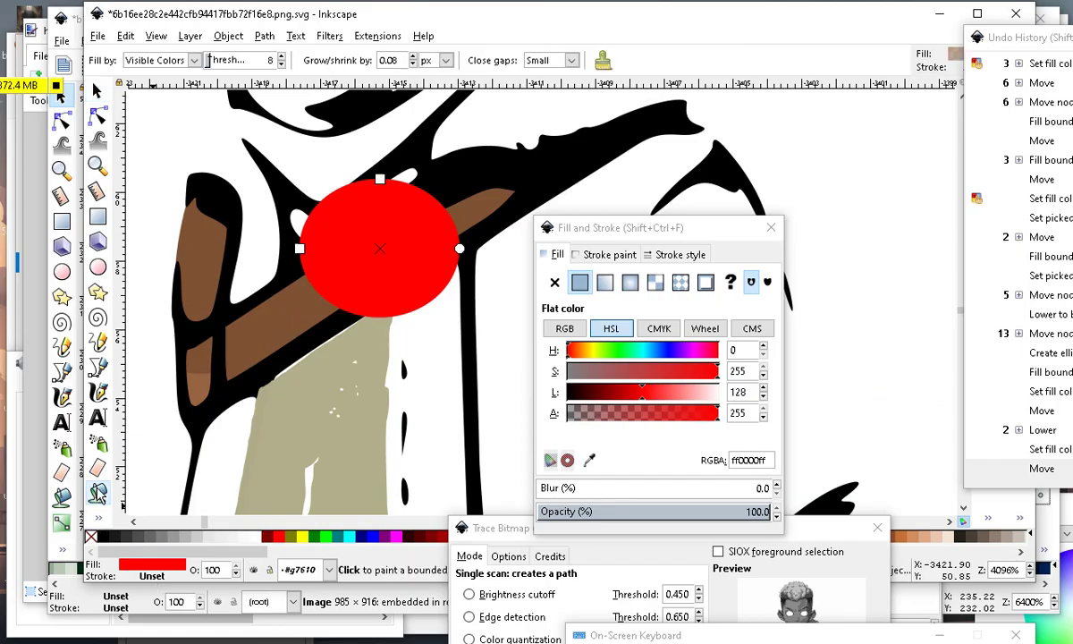
left_click(476, 181)
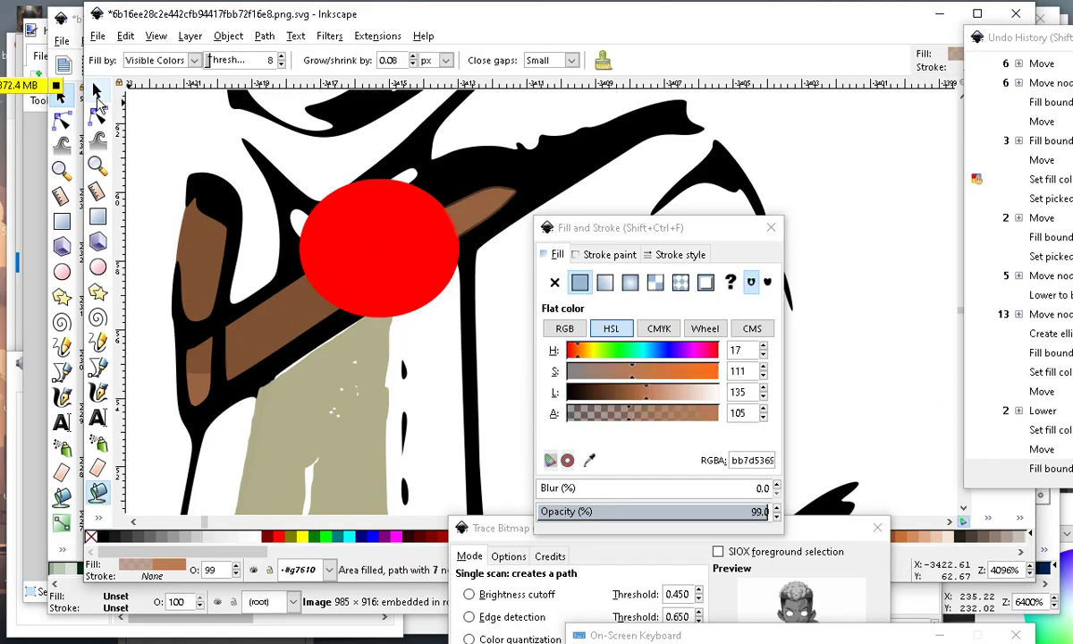
Move the red ellipse off the strap, down onto the lower part of the shirt.
left_click(97, 97)
scroll(427, 273, "down", 2)
scroll(407, 310, "up", 1)
left_click_drag(417, 253, 410, 417)
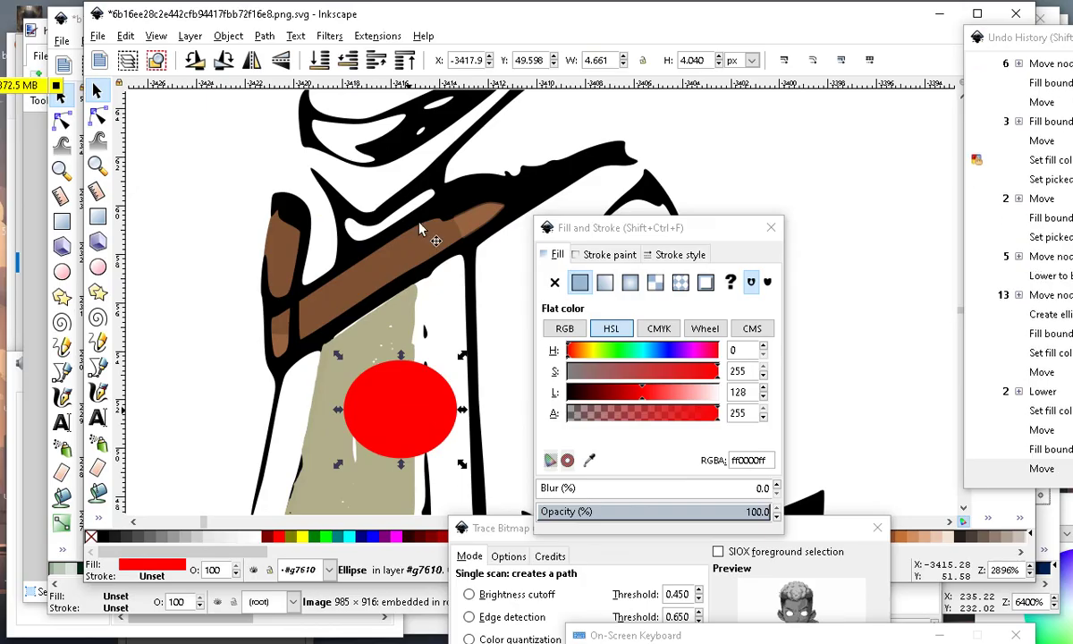
Move nodes of the translucent highlight so it extends down the strap's lower half to its bottom corner.
key("plus")
key("n")
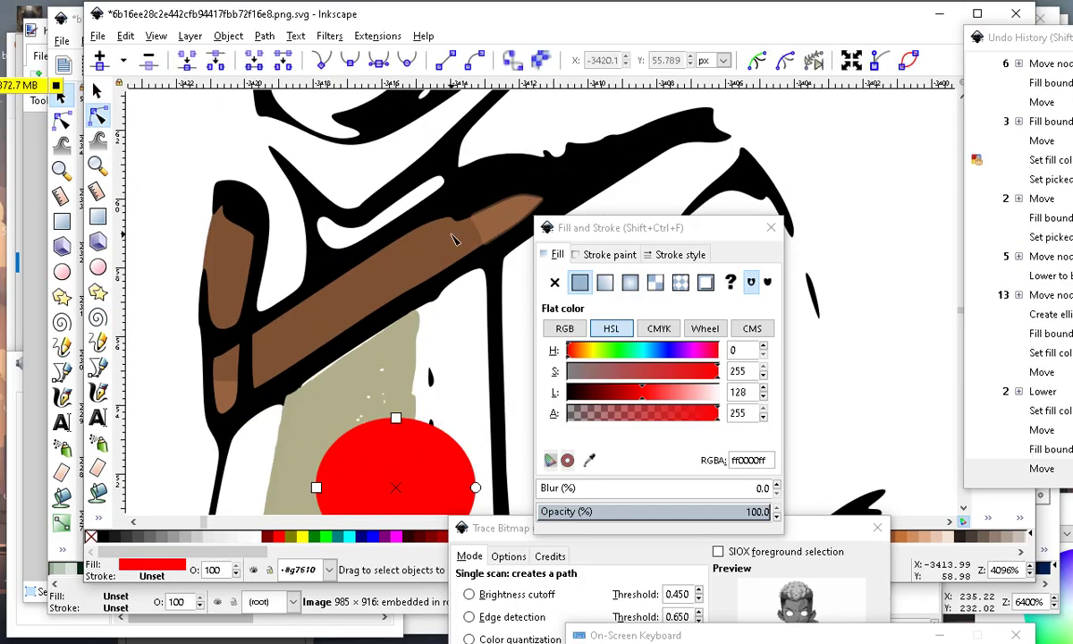
left_click(454, 239)
left_click_drag(259, 396, 254, 390)
left_click_drag(479, 236, 253, 391)
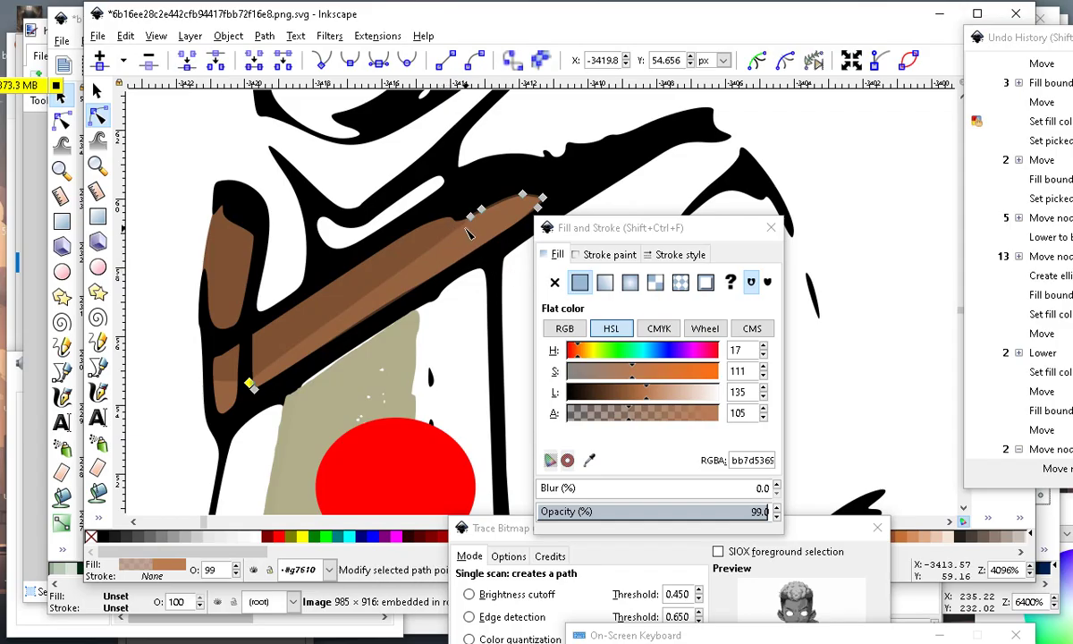
left_click_drag(519, 192, 455, 269)
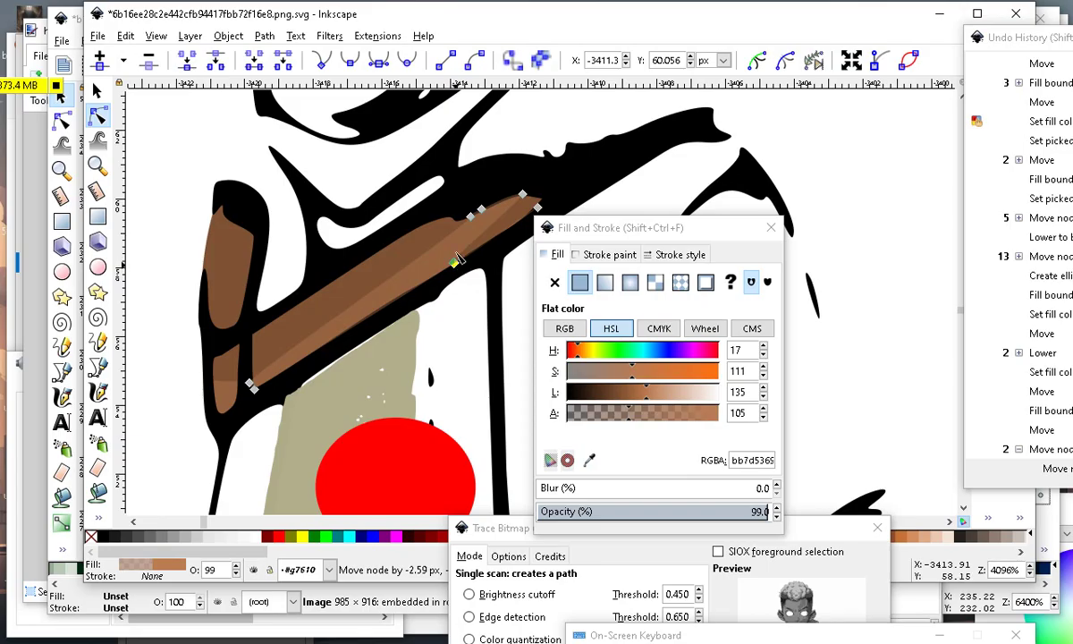
left_click_drag(522, 195, 492, 224)
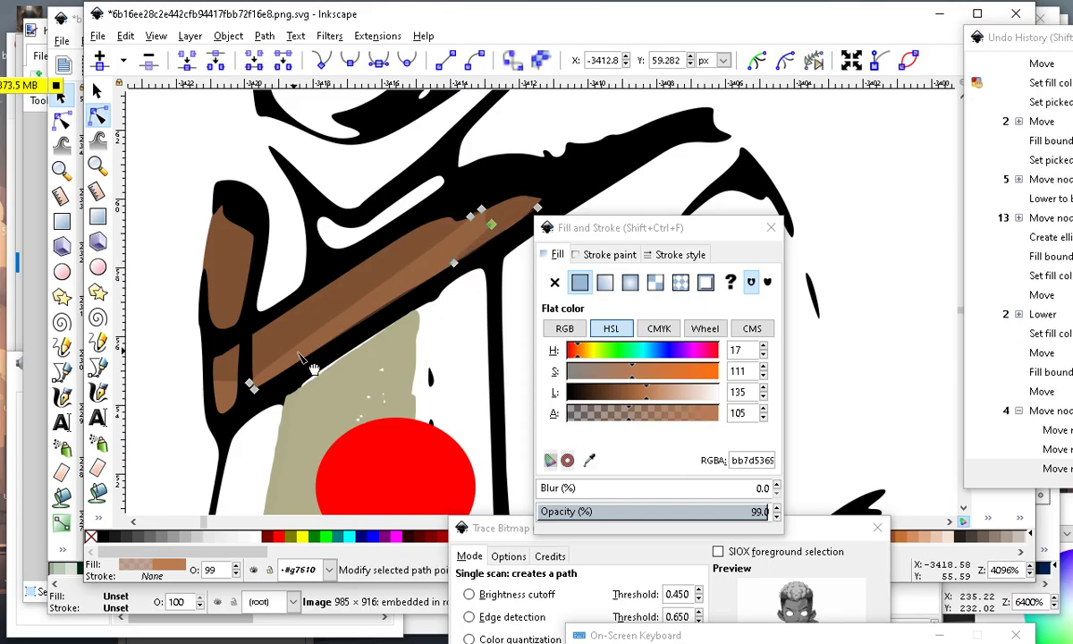
Draw a vertical strip about 0.24 by 11.19 px beside the figure and fill it translucent red with lightness 102.
key("minus")
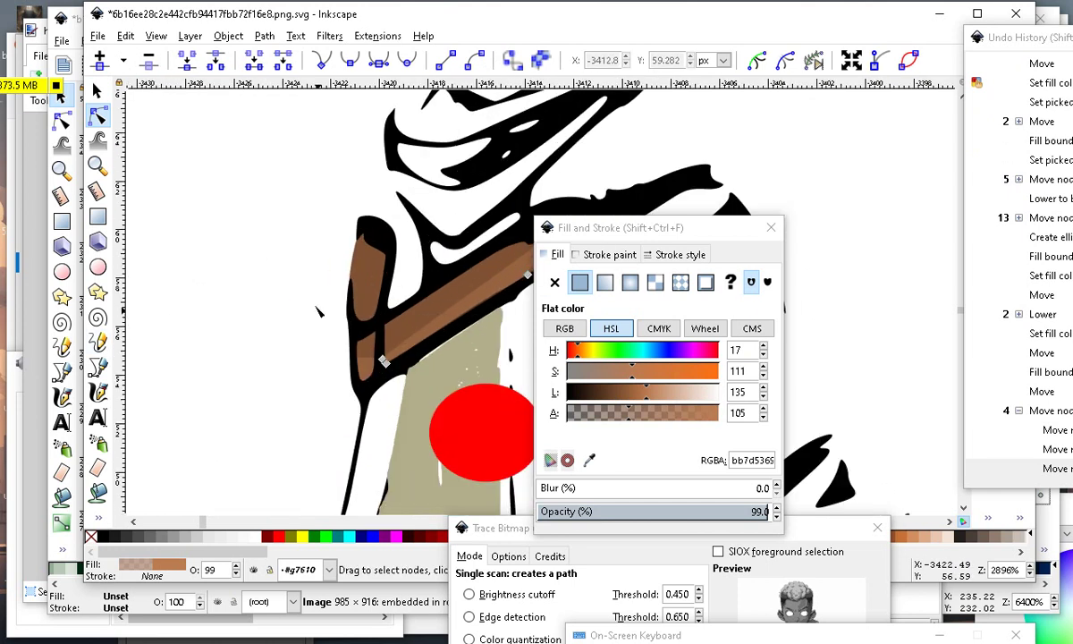
left_click(98, 217)
left_click(277, 247)
mouse_move(234, 194)
left_mouse_down()
mouse_move(228, 483)
mouse_move(240, 466)
left_mouse_up()
left_click(413, 536)
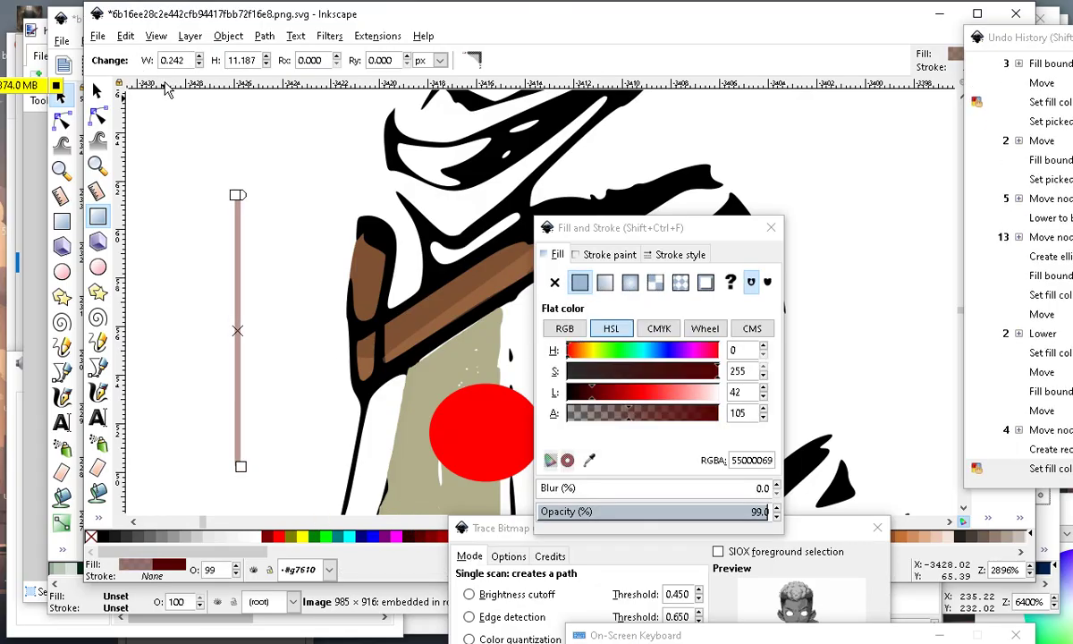
left_click(99, 95)
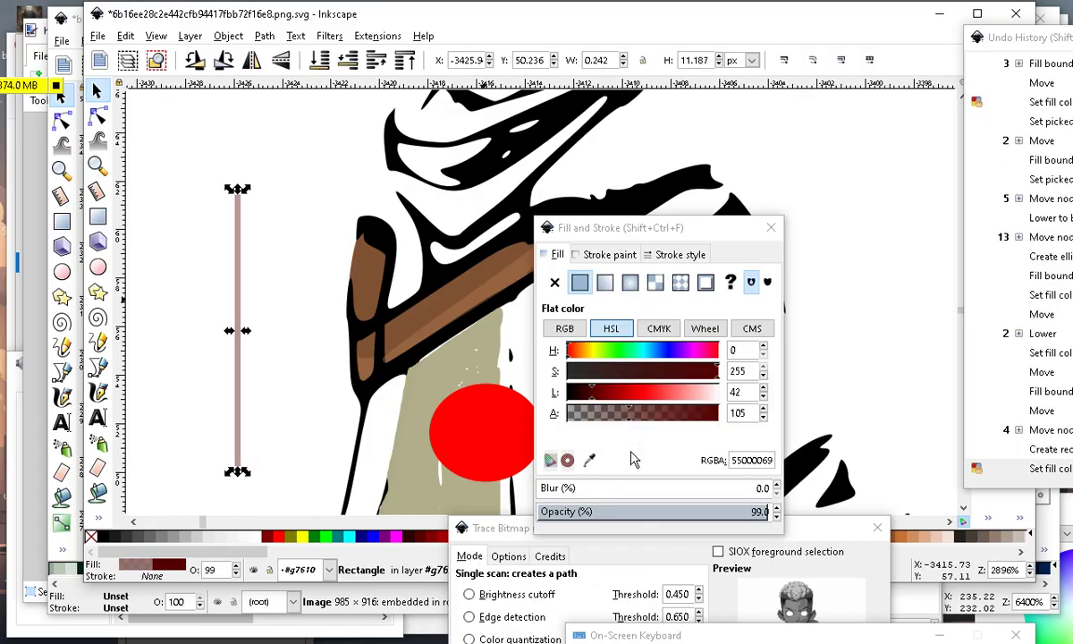
left_click(624, 393)
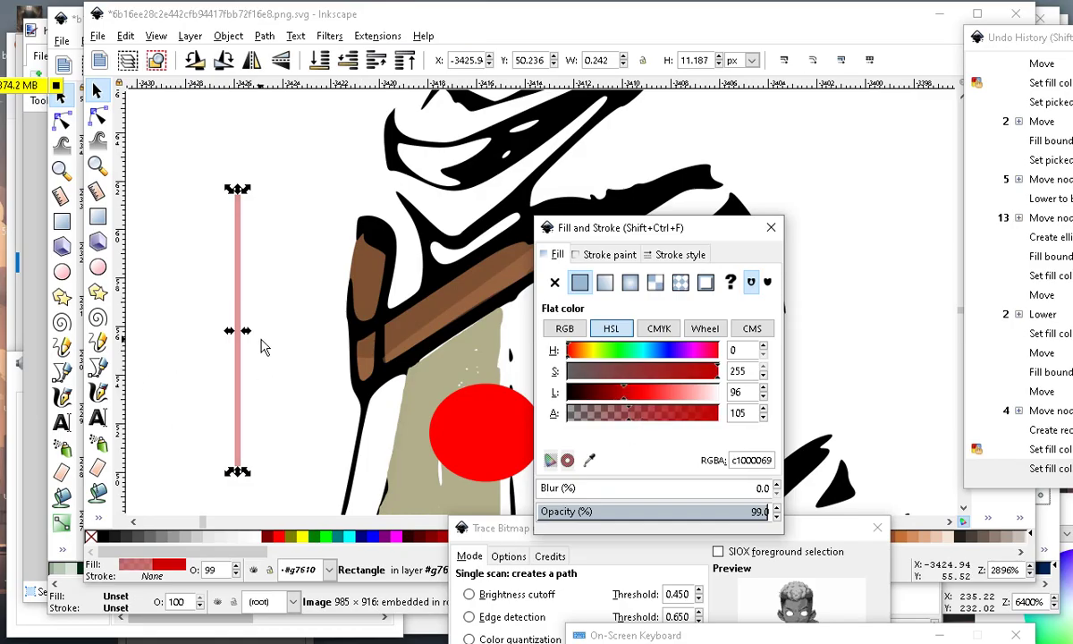
Narrow the red strip to about 0.17 px wide and rotate it to match the strap's slant.
mouse_move(243, 332)
left_mouse_down()
mouse_move(244, 359)
mouse_move(248, 335)
left_mouse_up()
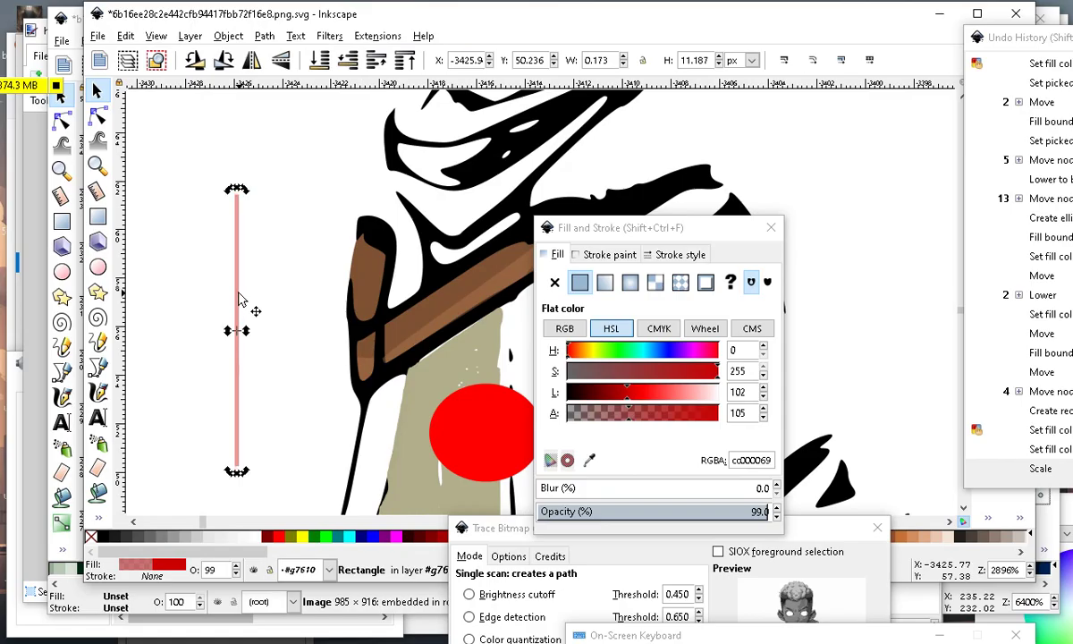
left_click(237, 240)
left_click_drag(234, 187, 285, 305)
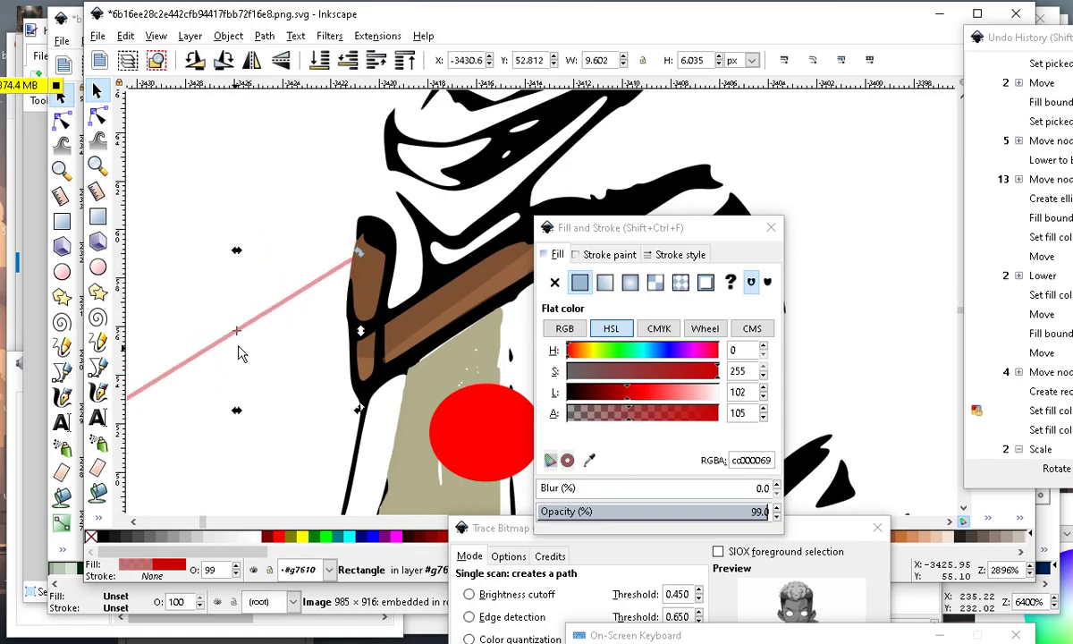
Move the slanted red strip onto the strap and align it with the strap's lower edge.
left_click_drag(192, 366, 366, 379)
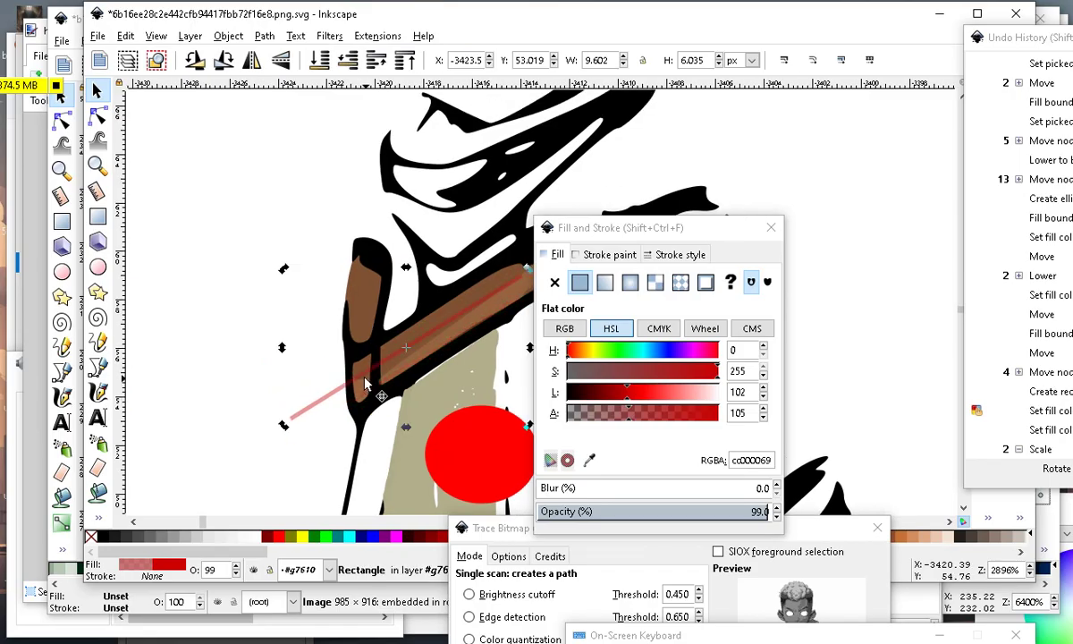
scroll(365, 379, "down", 3)
scroll(245, 347, "up", 3)
left_click_drag(189, 383, 244, 364)
scroll(244, 364, "up", 2)
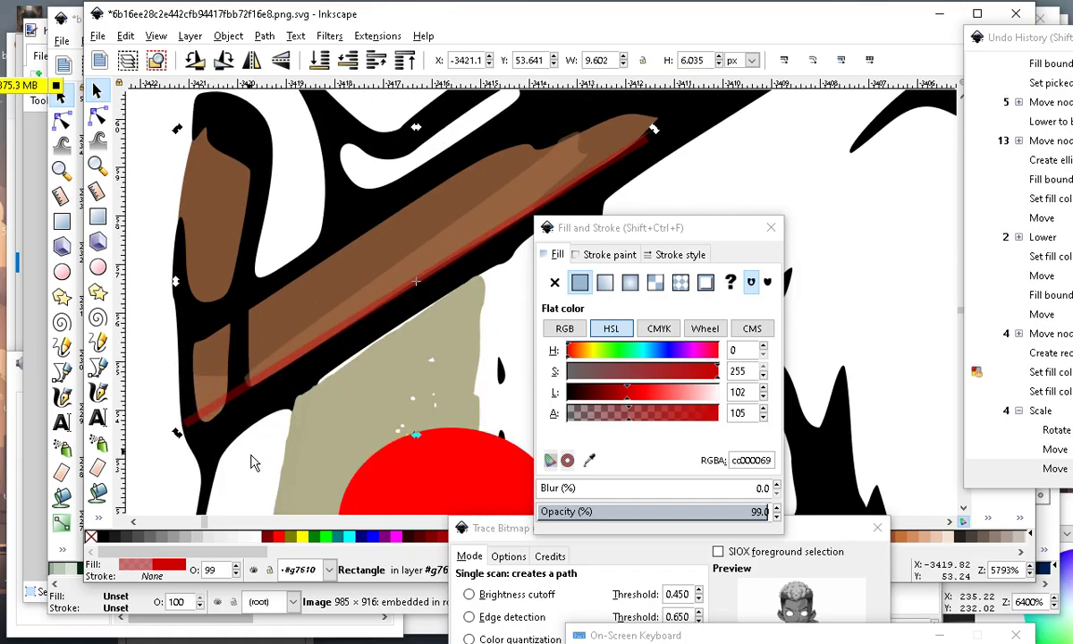
Shorten the red strip to about 8.38 by 5.29 px from its lower end and nudge it up inside the strap's edge.
left_click(222, 406)
left_click_drag(177, 433, 238, 395)
scroll(239, 395, "down", 1)
scroll(416, 344, "up", 2)
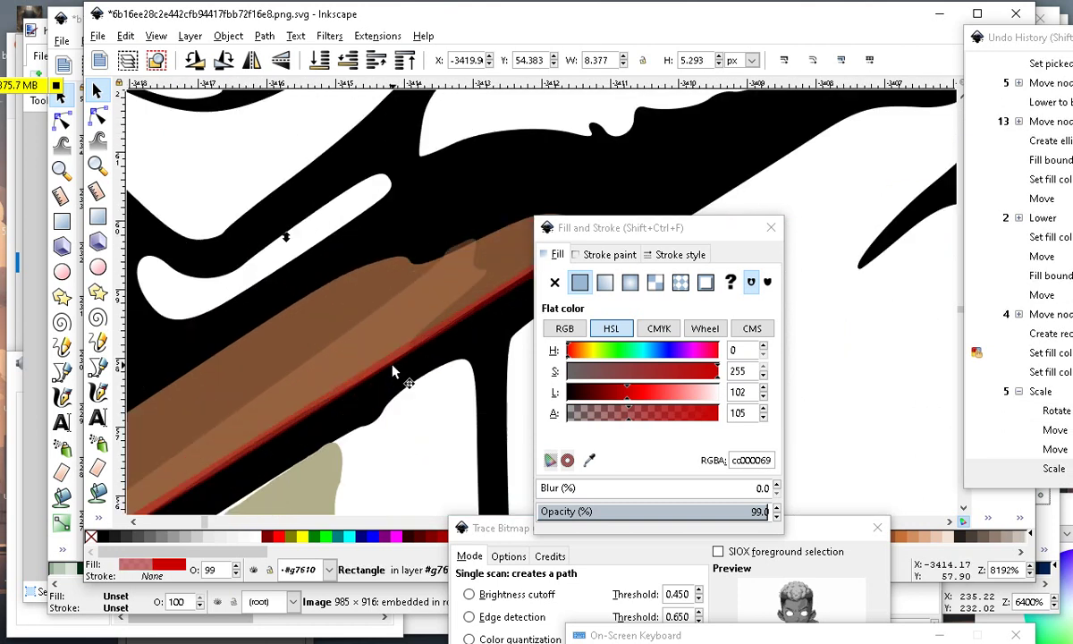
left_click_drag(395, 369, 397, 355)
scroll(190, 462, "down", 3)
left_click(231, 426)
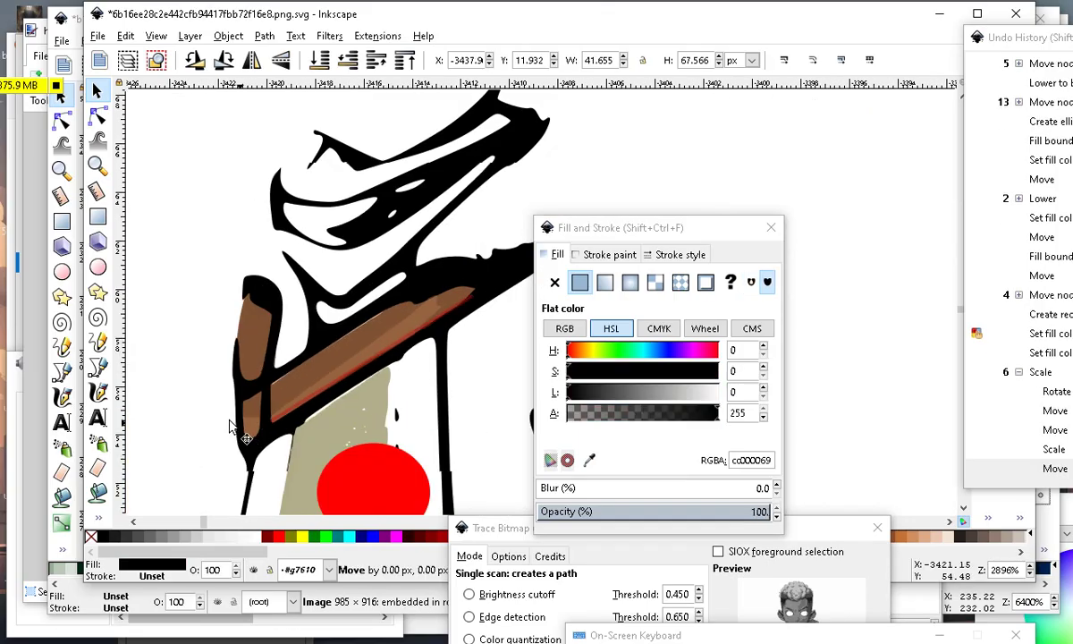
scroll(226, 471, "up", 1)
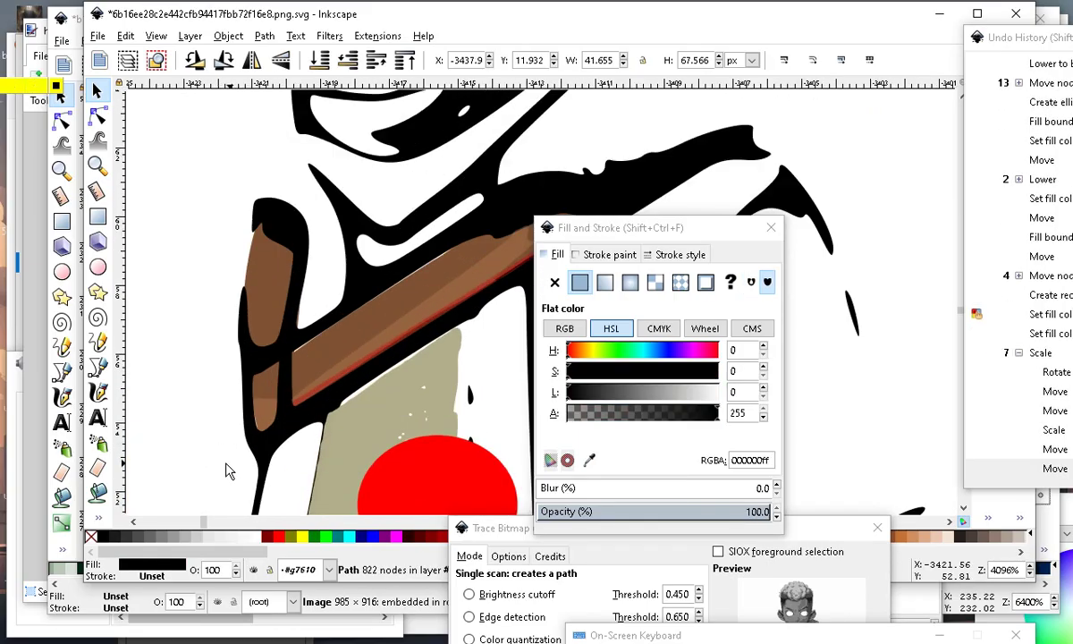
left_click(127, 35)
left_click(136, 60)
Draw a vertical strip about 0.27 by 2.09 px along the small opening's inner edge and set its fill saturation to 52.
scroll(209, 437, "up", 2)
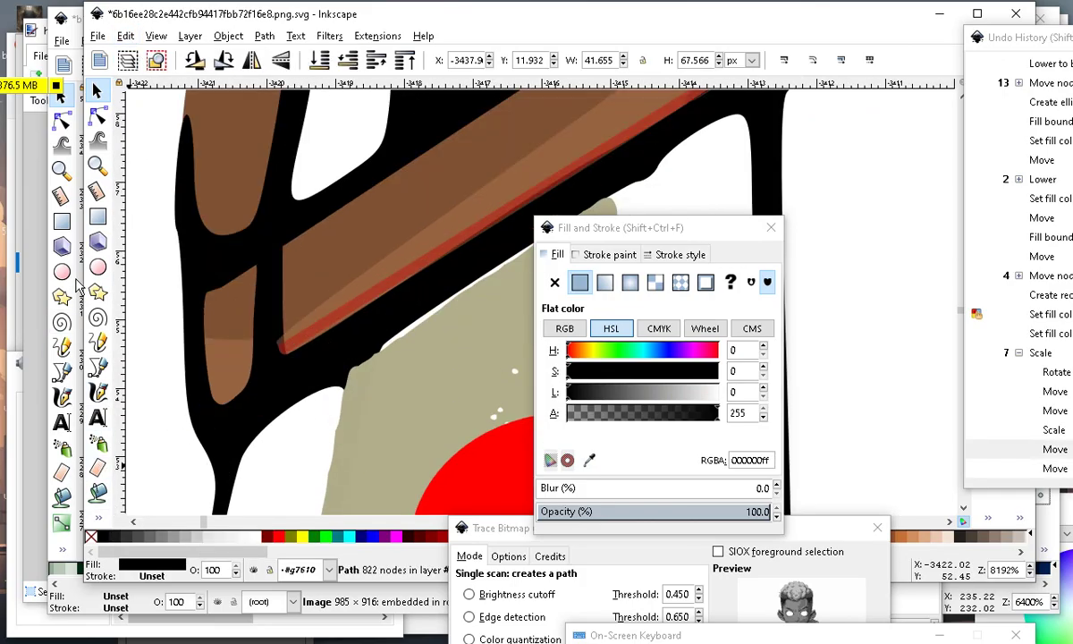
left_click(98, 220)
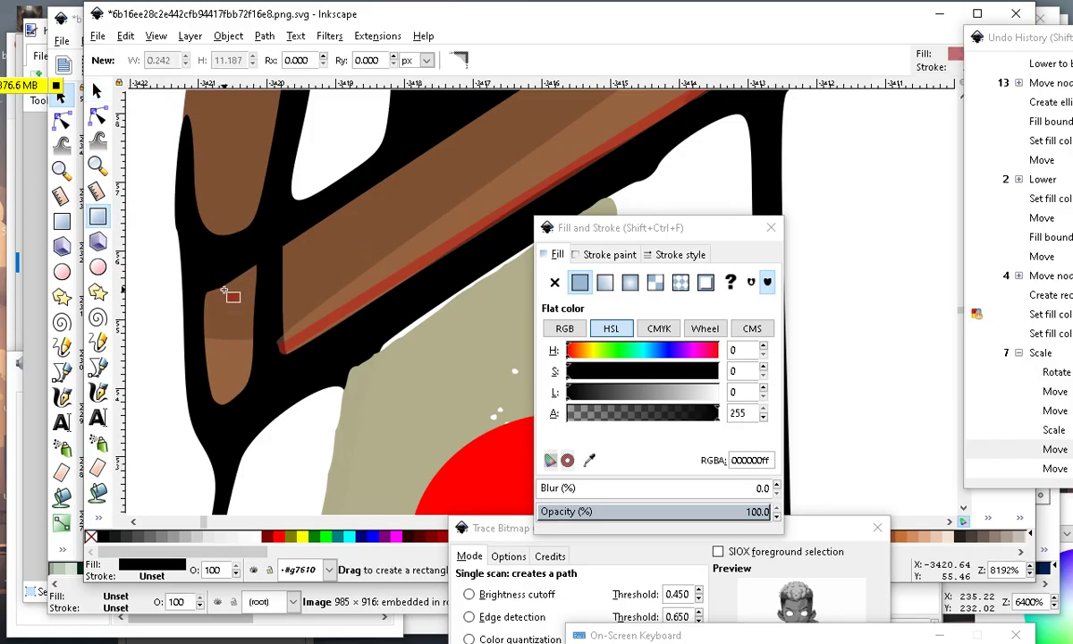
left_click_drag(237, 271, 257, 399)
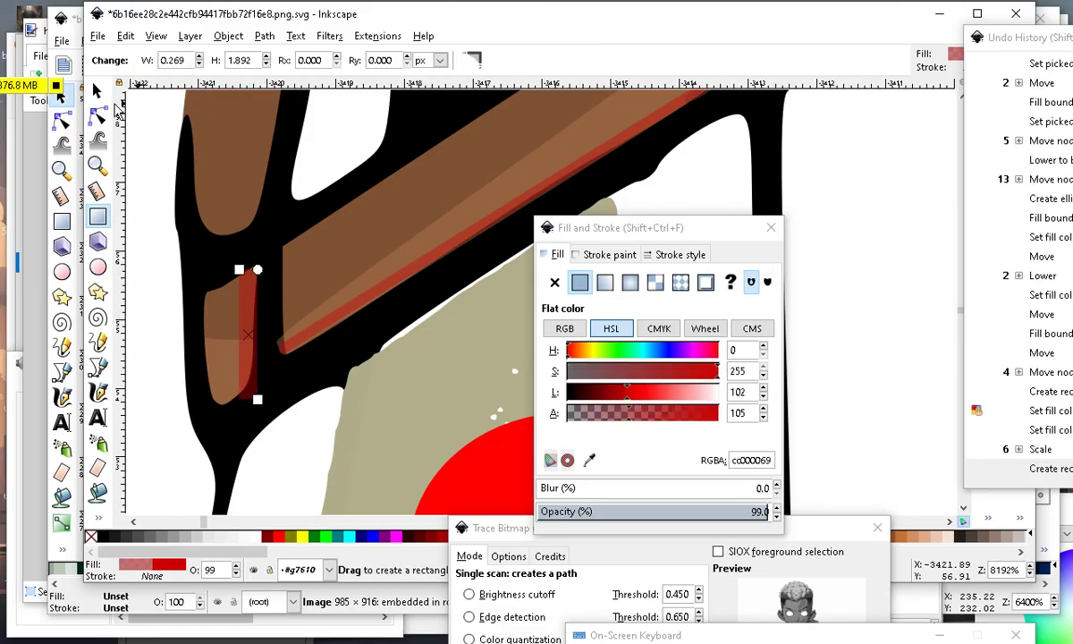
left_click(99, 92)
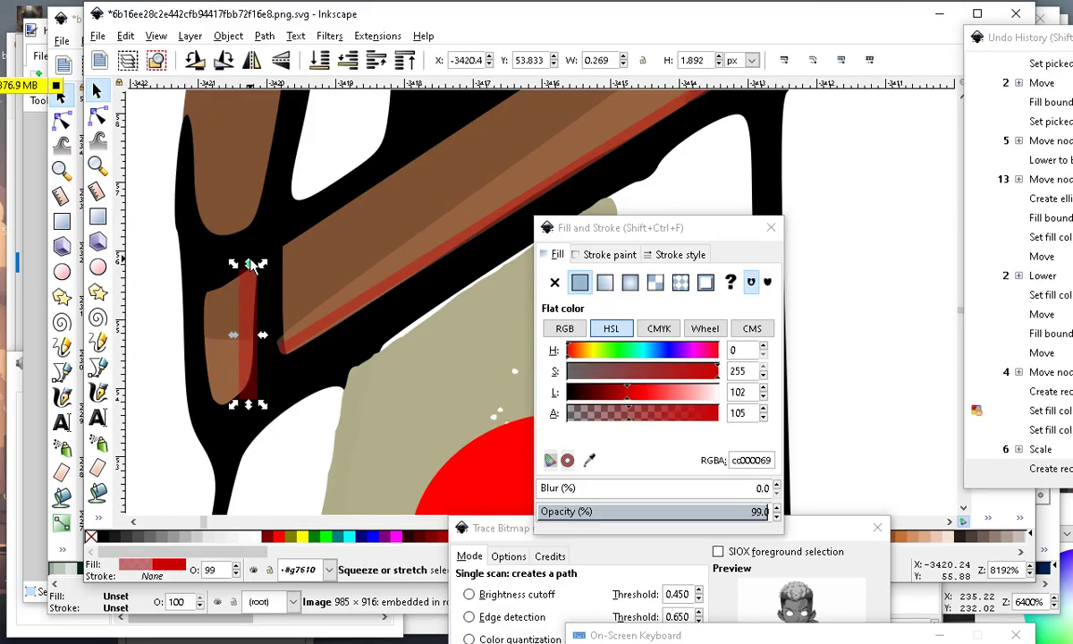
left_click_drag(262, 264, 252, 258)
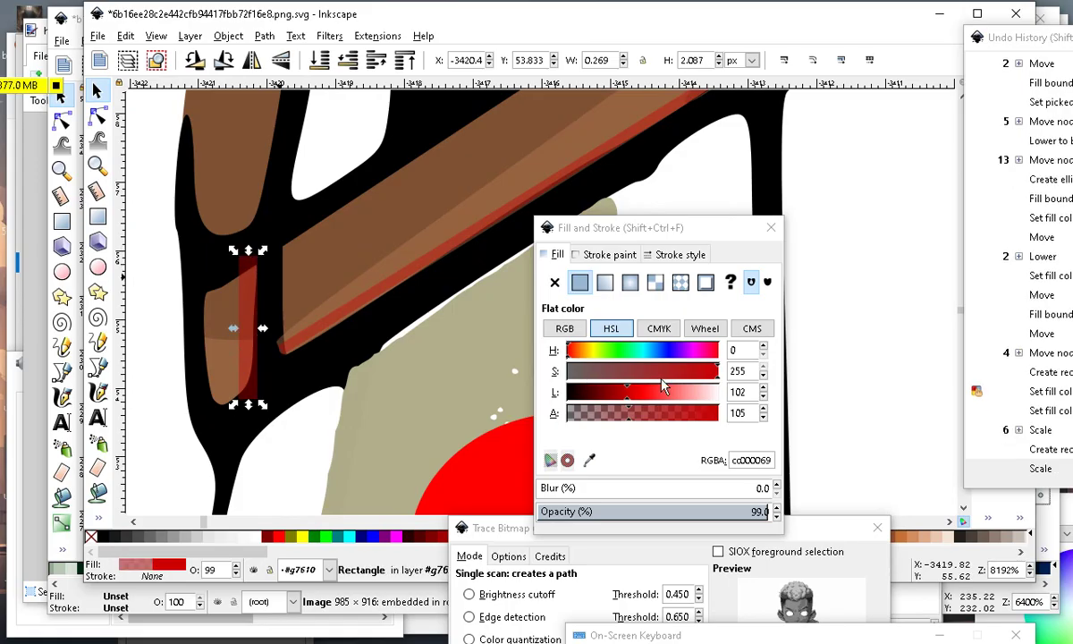
left_click(597, 371)
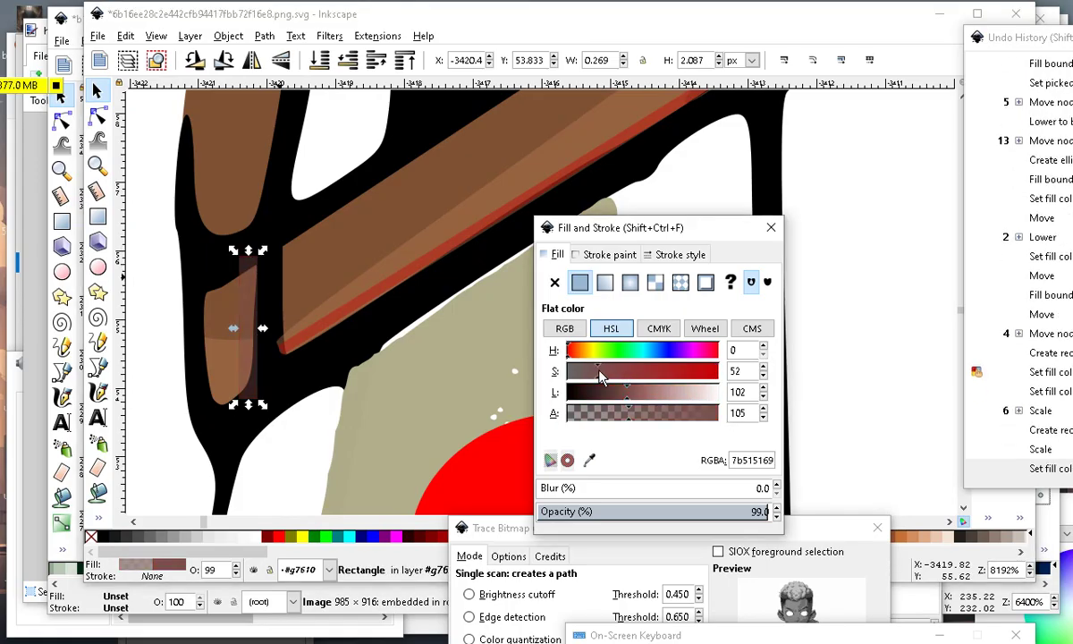
Set the vertical strip's fill to hue 19 and saturation 158, and nudge it against the small opening's inner edge.
left_click(662, 371)
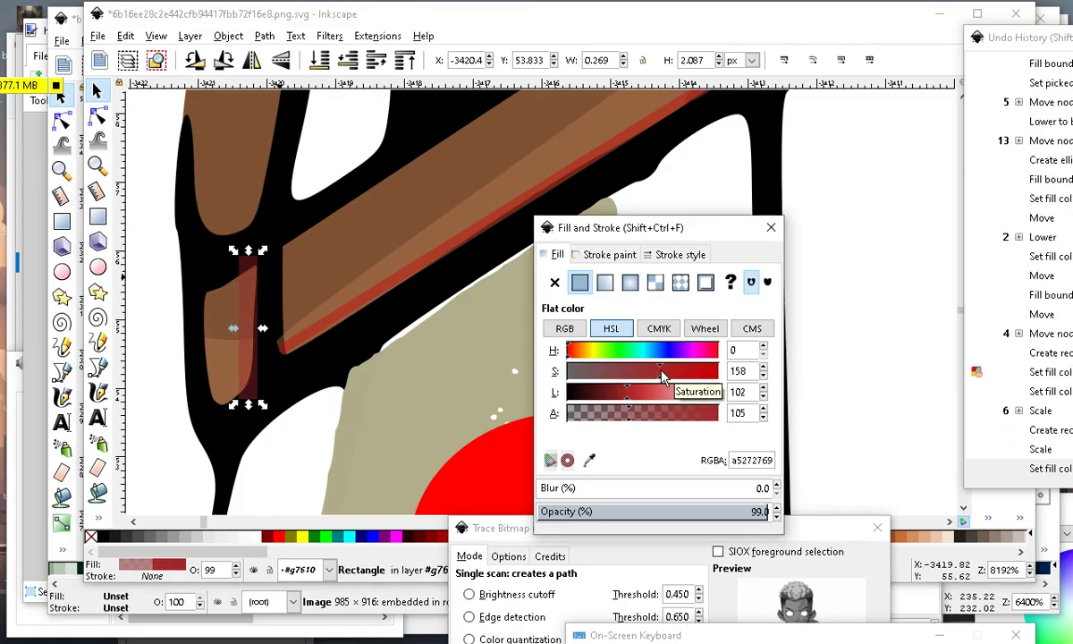
left_click(580, 351)
left_click_drag(589, 355, 579, 355)
scroll(302, 341, "down", 1)
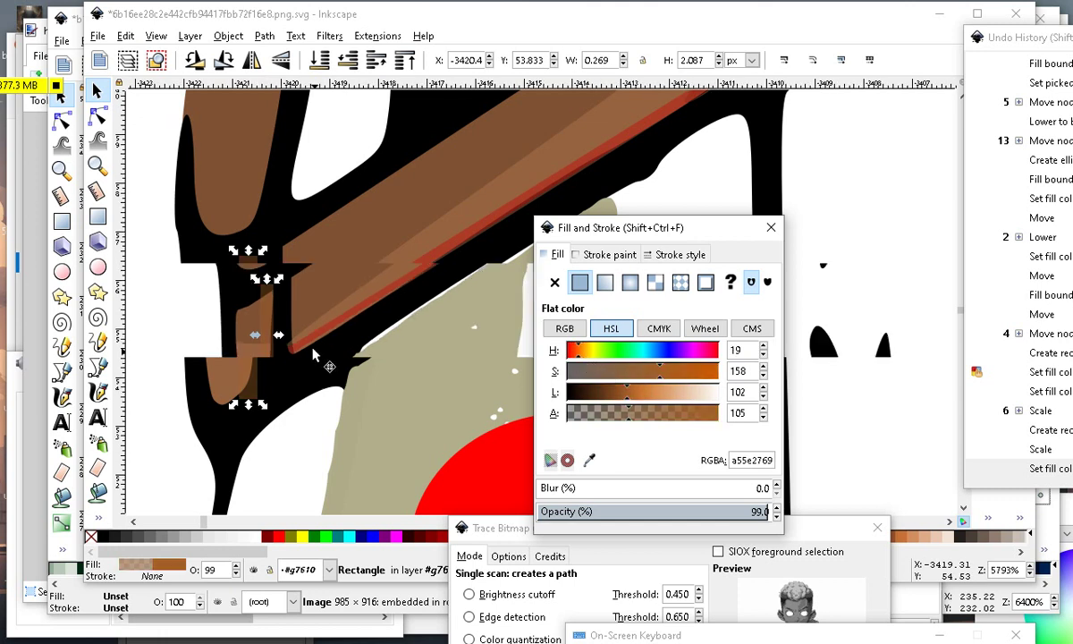
left_click(169, 427)
scroll(163, 308, "down", 3)
scroll(188, 329, "up", 5)
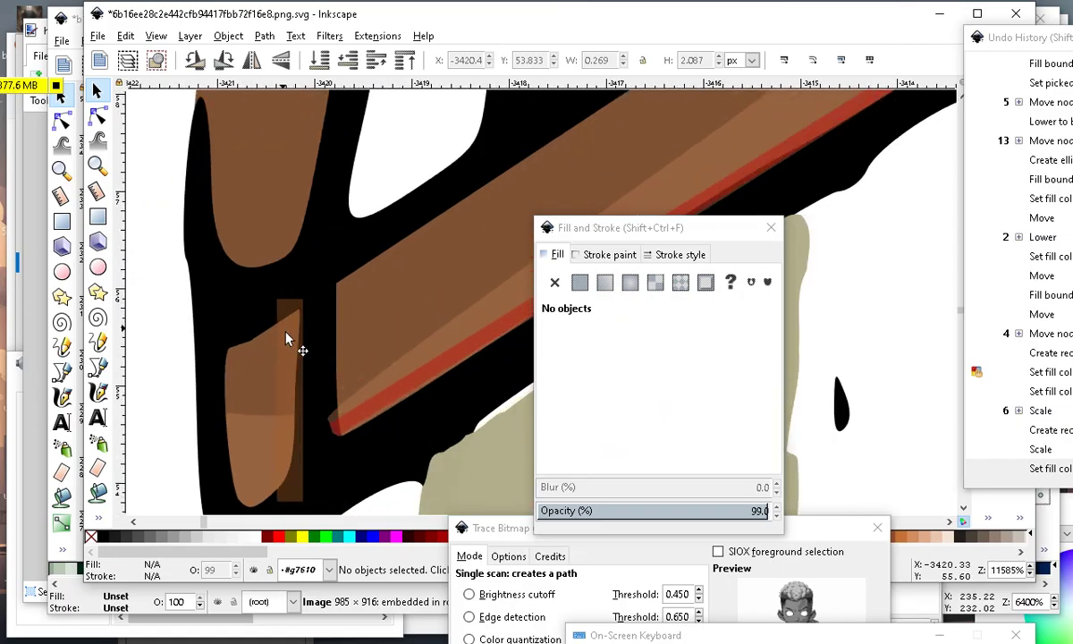
left_click(290, 344)
scroll(291, 344, "down", 3)
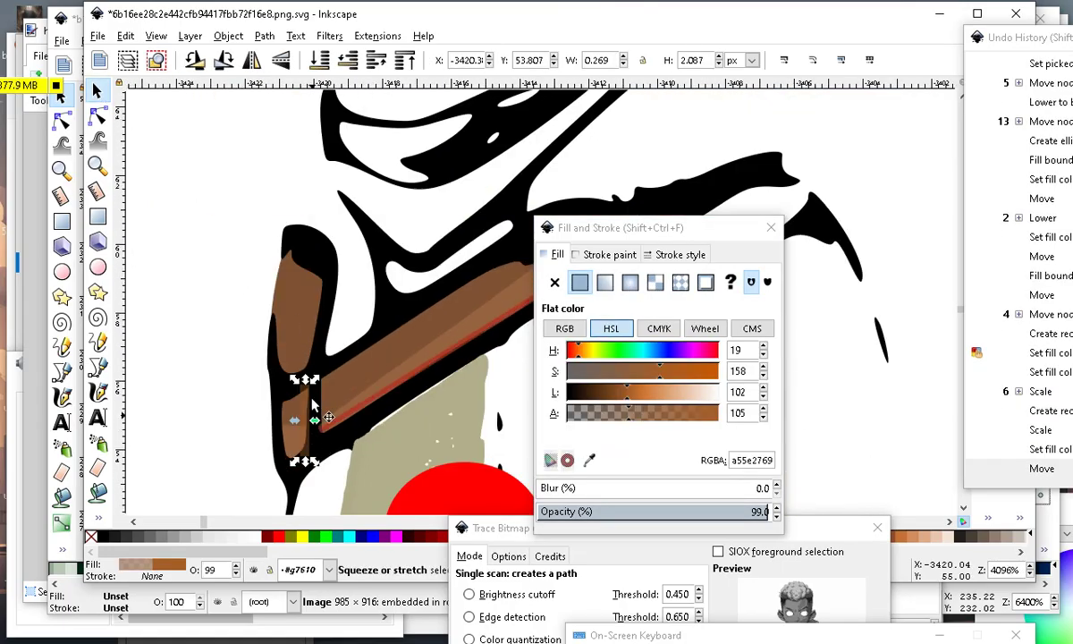
Duplicate the vertical strip and move the copy up onto the larger brown area above the small opening.
left_click(126, 36)
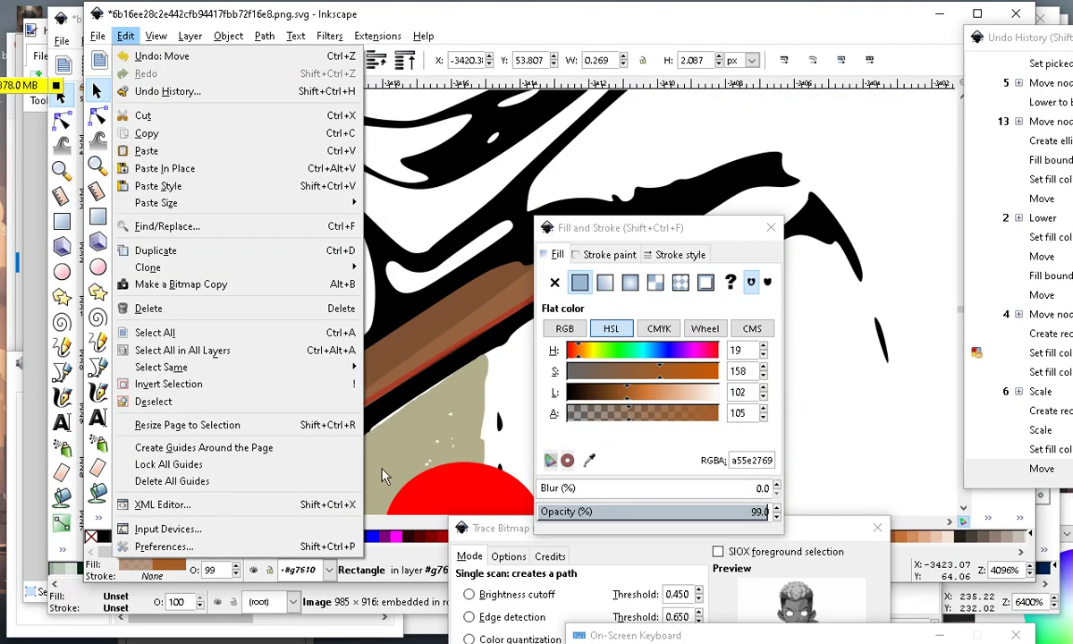
left_click(382, 468)
scroll(321, 418, "up", 3)
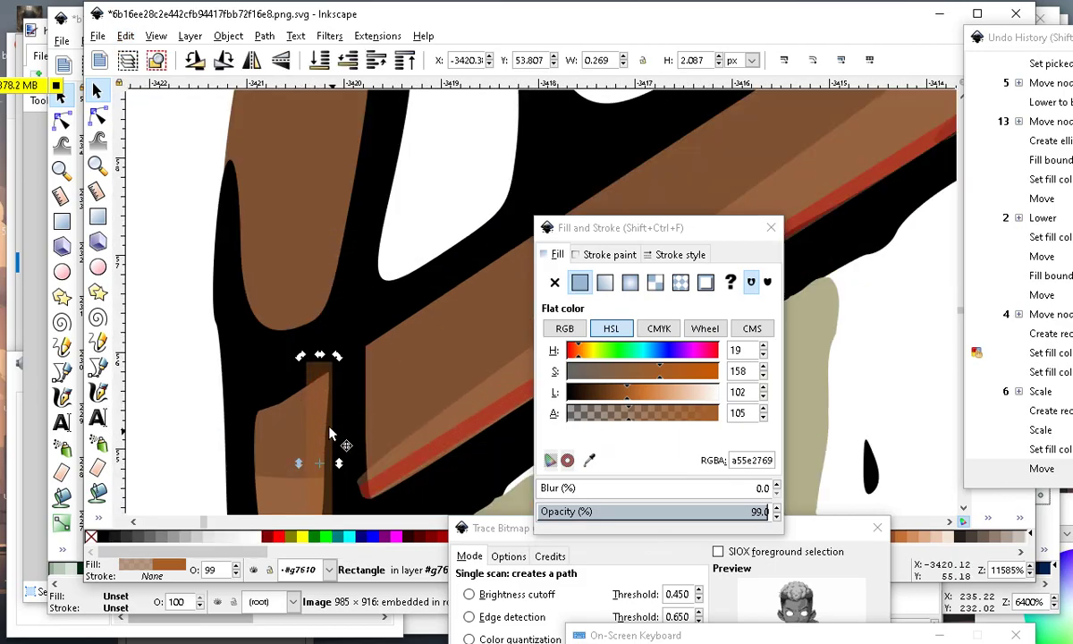
left_click(124, 37)
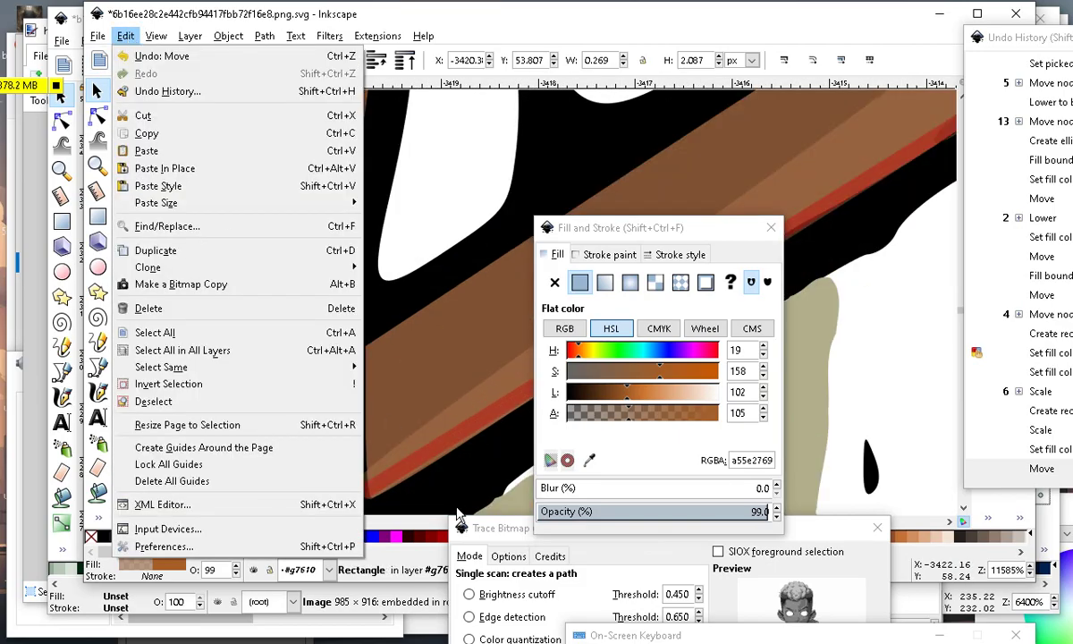
left_click(402, 304)
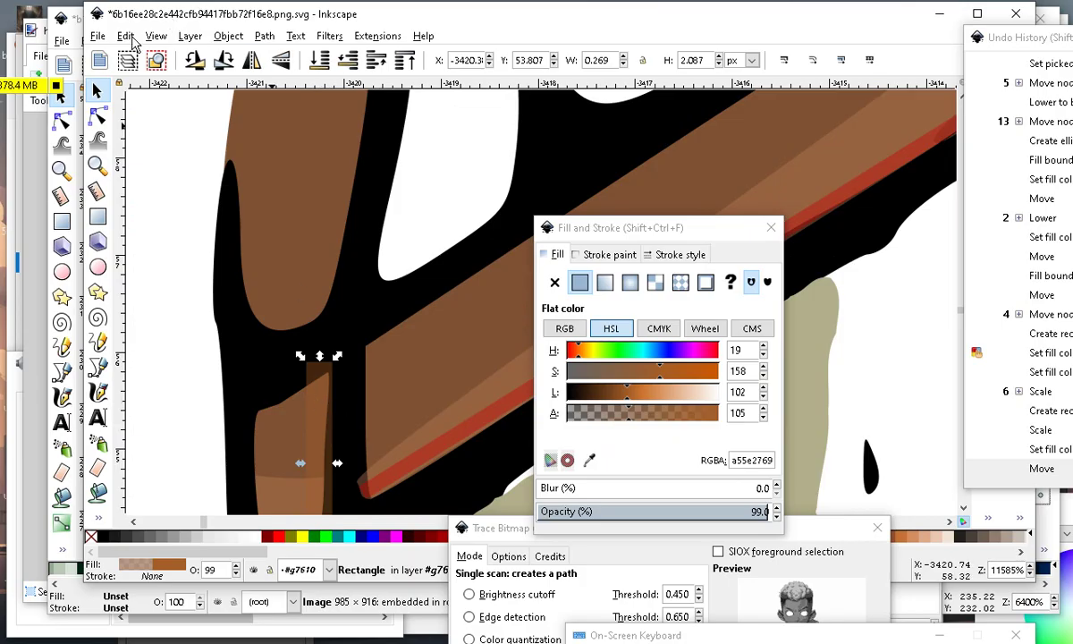
left_click(126, 37)
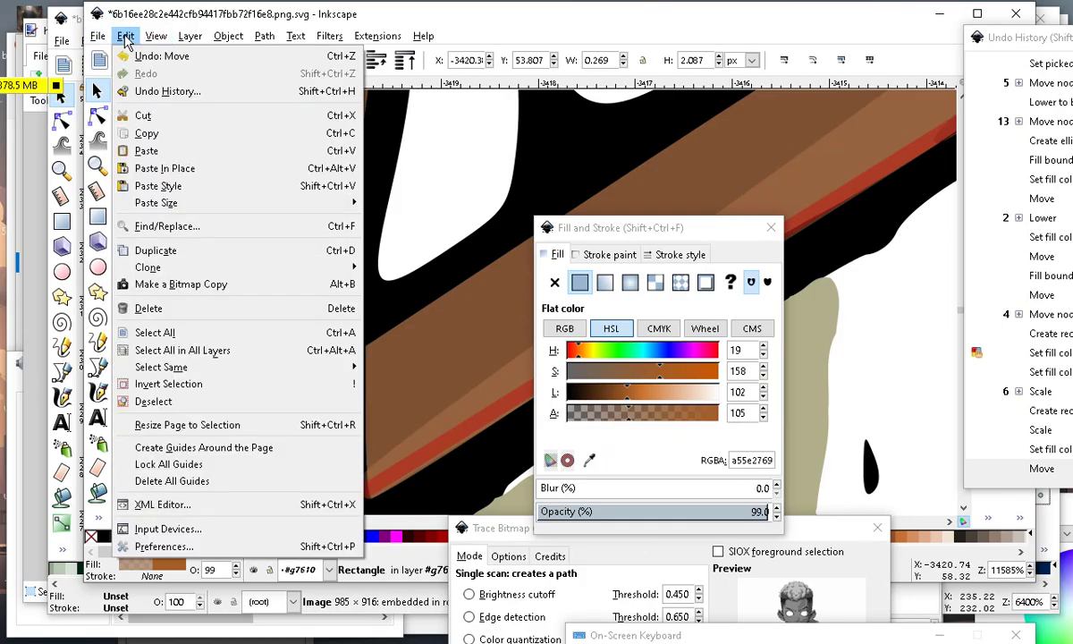
left_click(156, 250)
left_click_drag(338, 443, 304, 256)
scroll(325, 212, "down", 3, "ctrl")
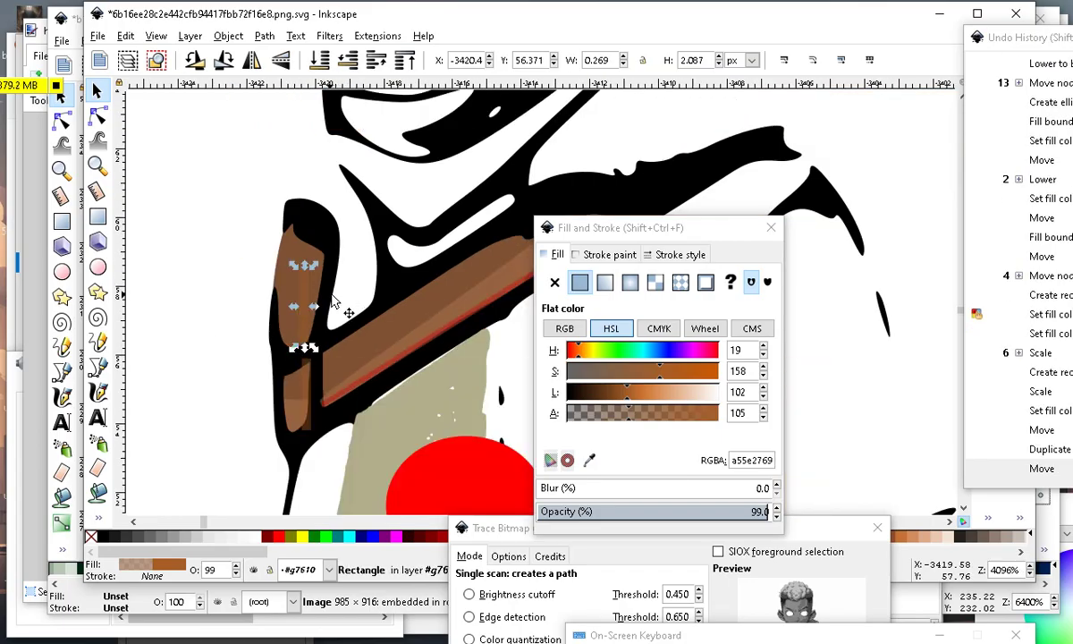
scroll(326, 299, "up", 3, "ctrl")
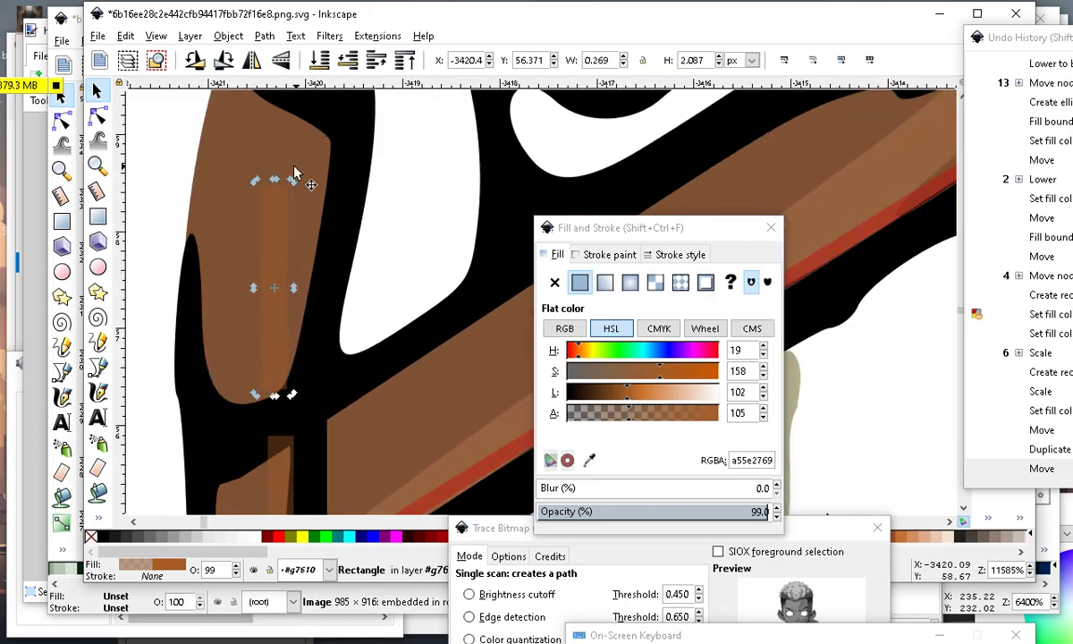
Rotate the copied strip to follow the upper brown area's inner edge and enlarge it to about 0.99 by 2.50 px overall.
mouse_move(292, 190)
left_mouse_down()
mouse_move(312, 192)
mouse_move(307, 178)
left_mouse_up()
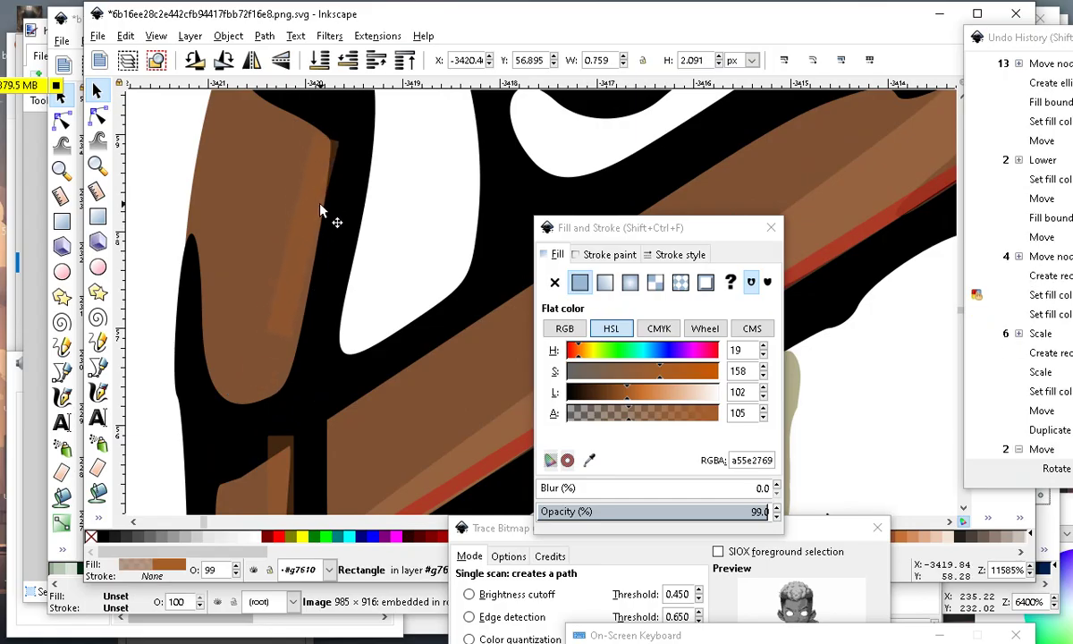
left_click_drag(321, 210, 320, 209)
left_click(96, 117)
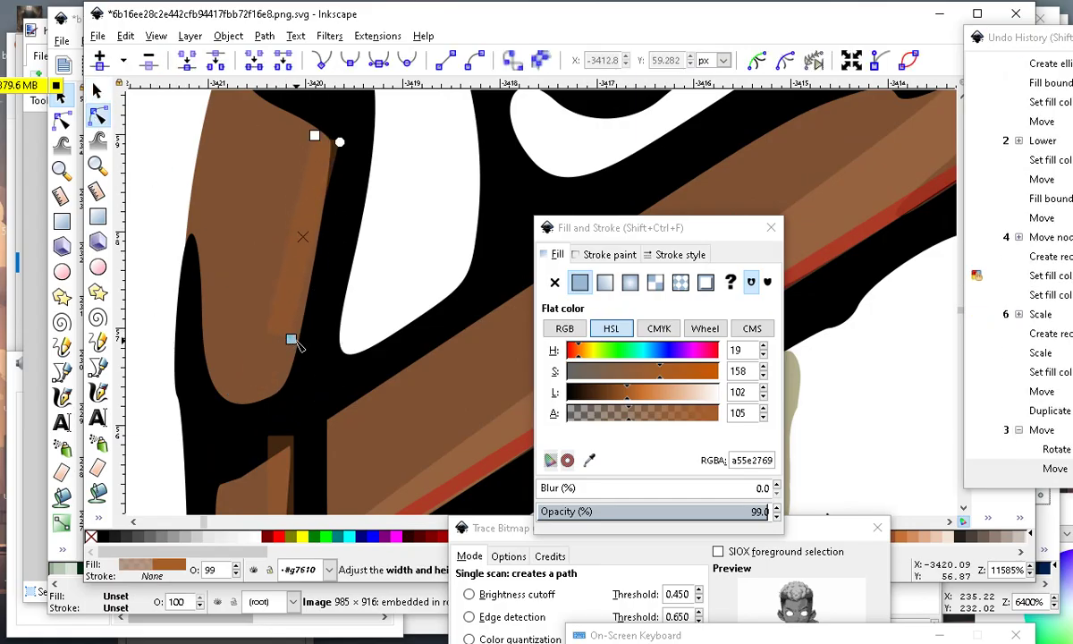
left_click_drag(291, 365, 292, 375)
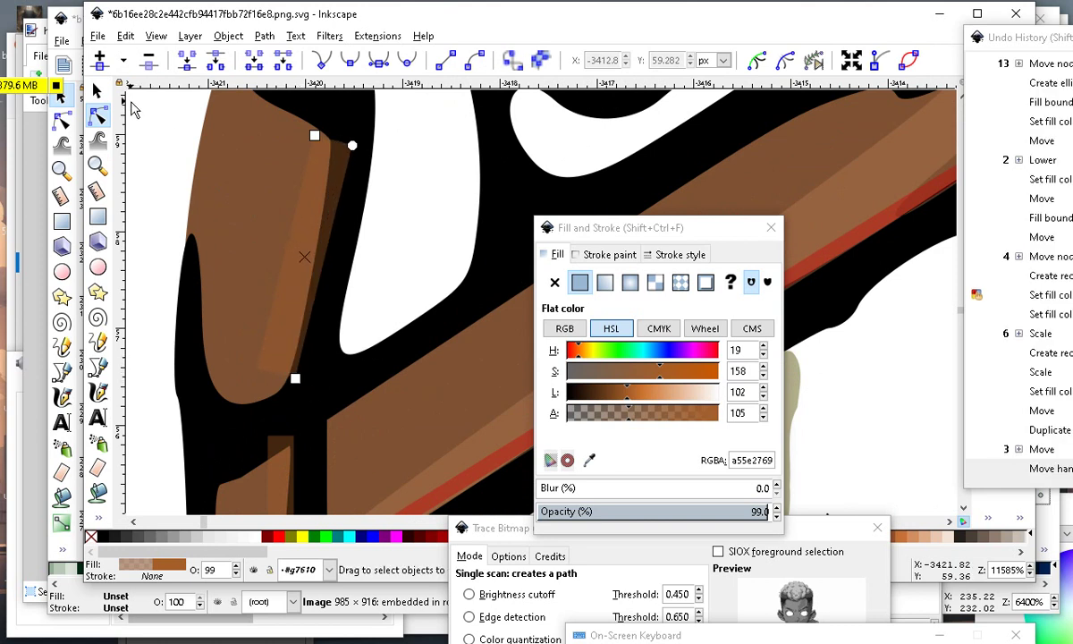
left_click(96, 91)
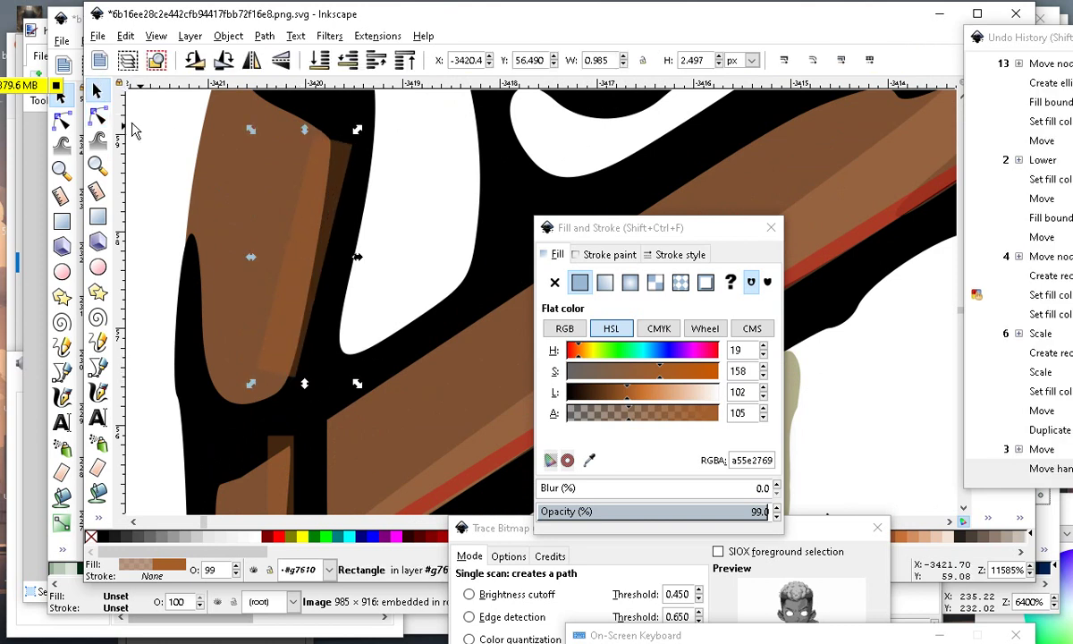
Lower the slanted strip in the stacking order behind the black line art, then raise it one level.
left_click(348, 64)
left_click(348, 62)
left_click(348, 63)
left_click(347, 62)
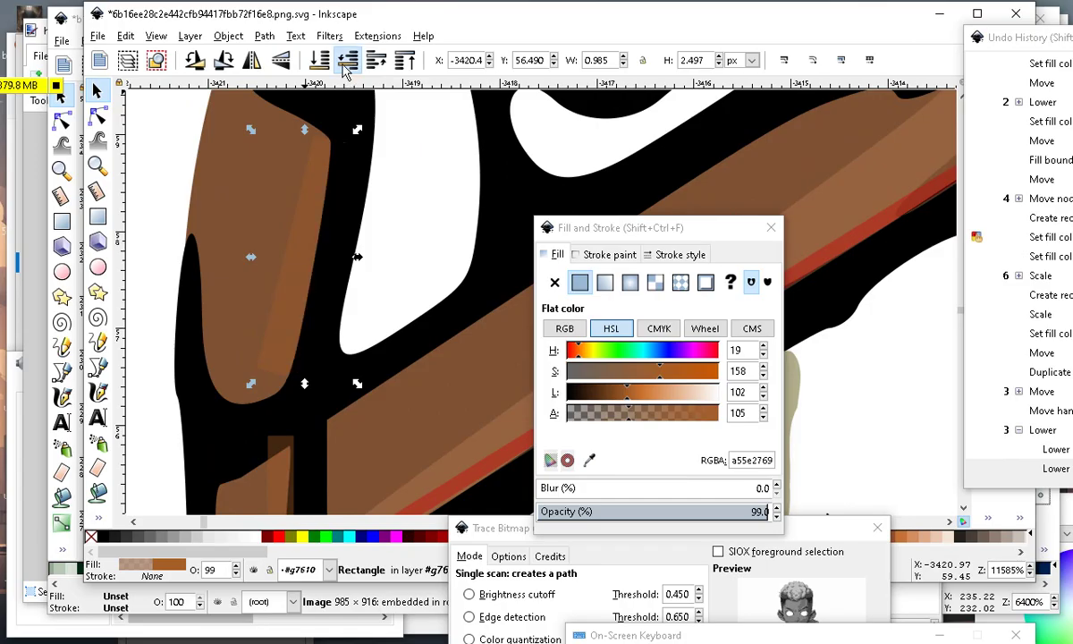
left_click(347, 63)
left_click(375, 63)
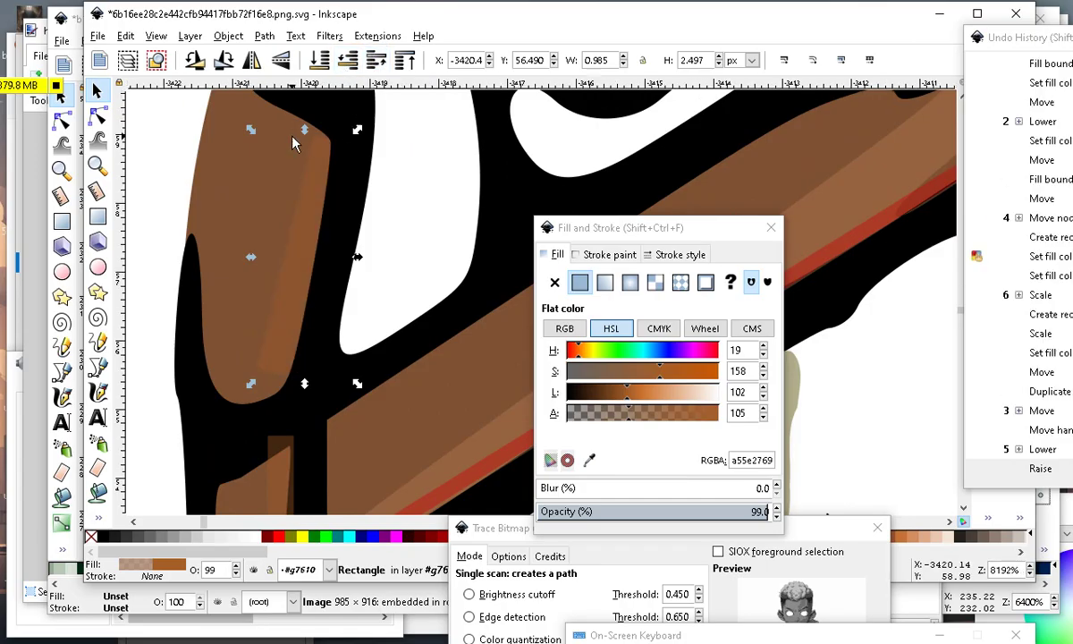
Deselect the strip and examine the shading on the strap and its brown end pieces at several zoom levels.
scroll(249, 201, "down", 5)
scroll(383, 251, "down", 3)
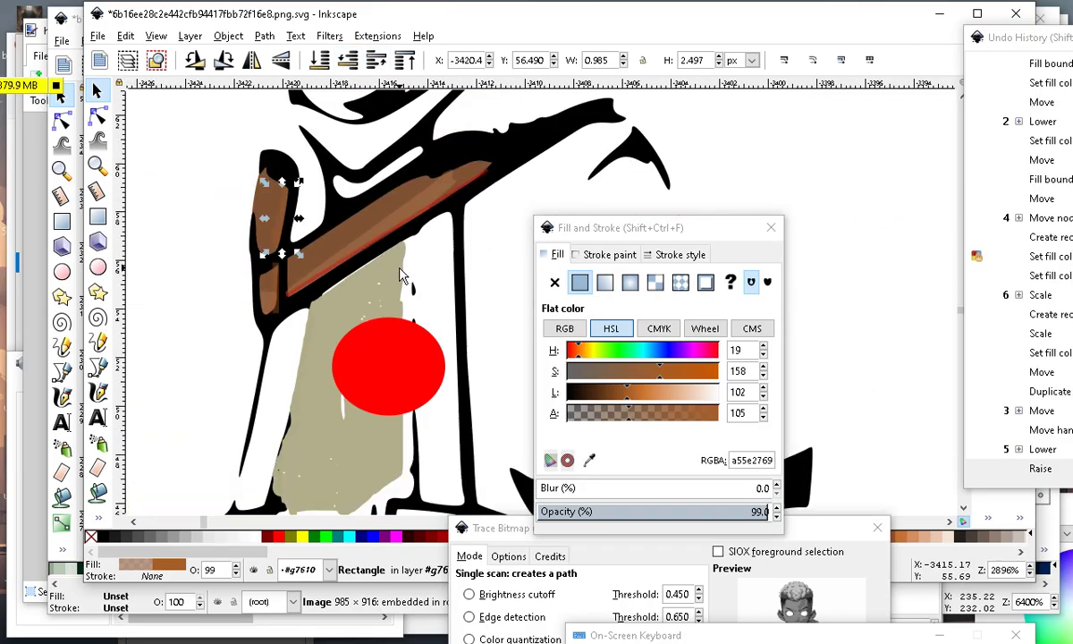
scroll(390, 255, "up", 2)
scroll(424, 250, "down", 2)
scroll(409, 241, "up", 1)
scroll(371, 239, "up", 1)
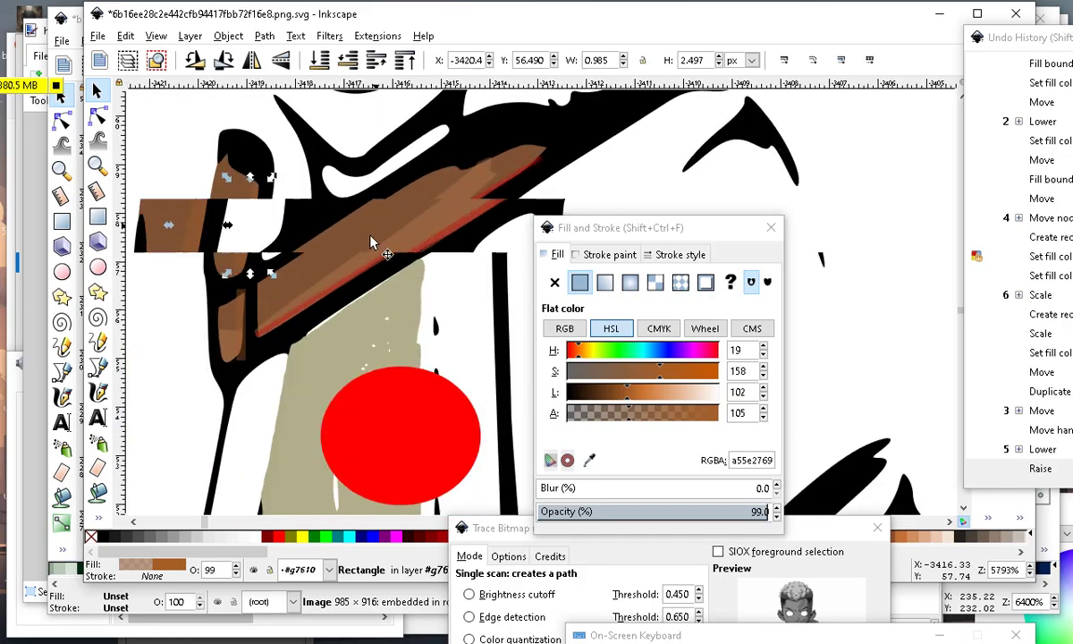
key("Escape")
scroll(456, 360, "down", 2)
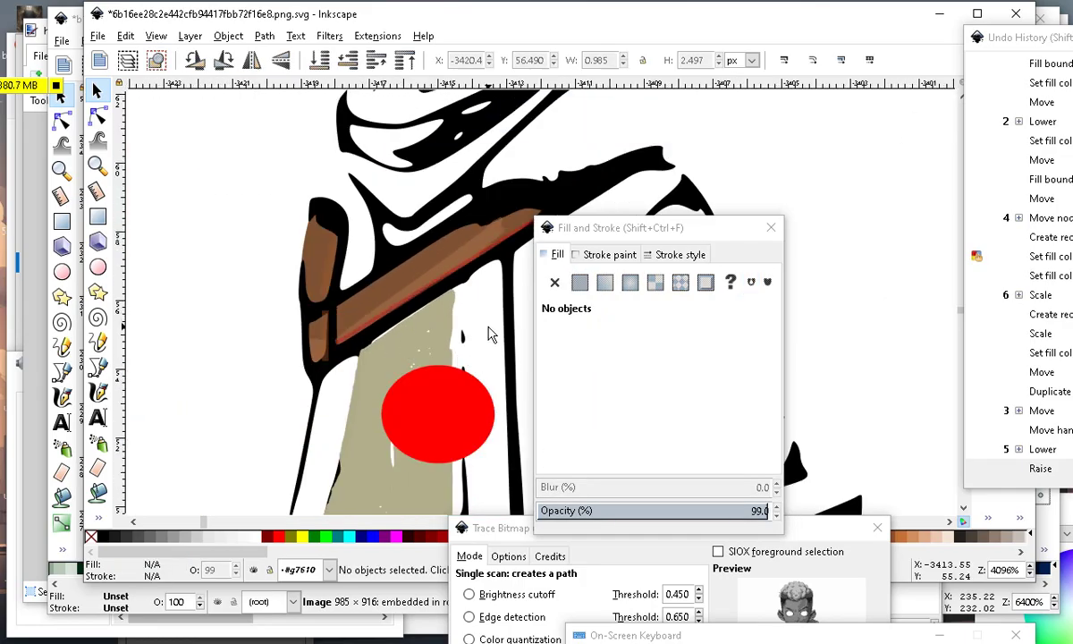
scroll(487, 327, "up", 2)
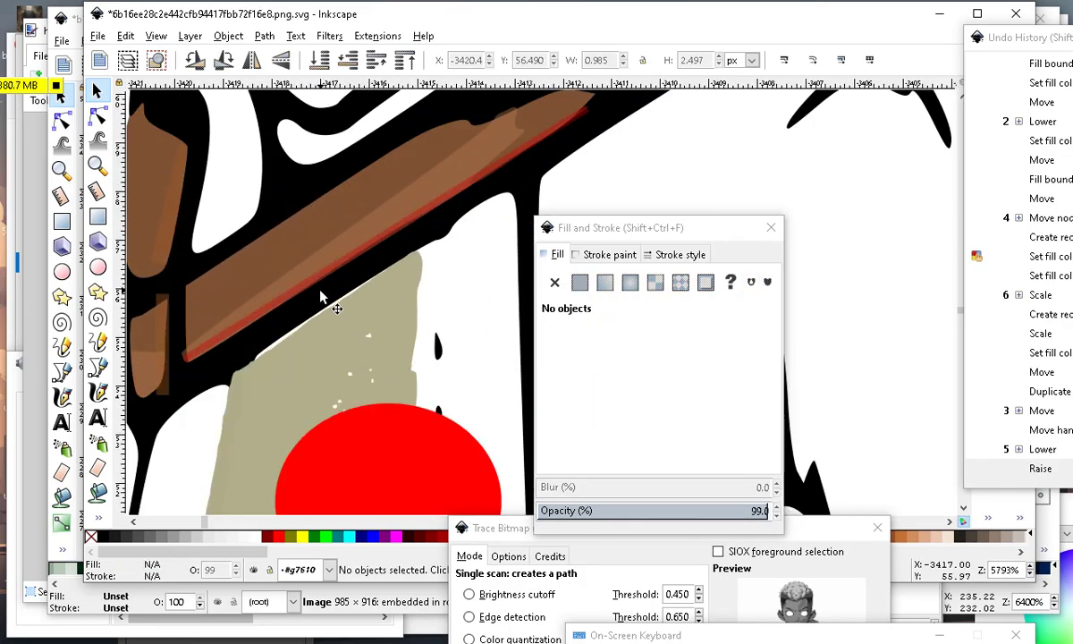
Draw a small ellipse about 0.41 by 0.48 px near the strap's lower end and fill it with black.
left_click(98, 268)
left_click_drag(239, 263, 254, 299)
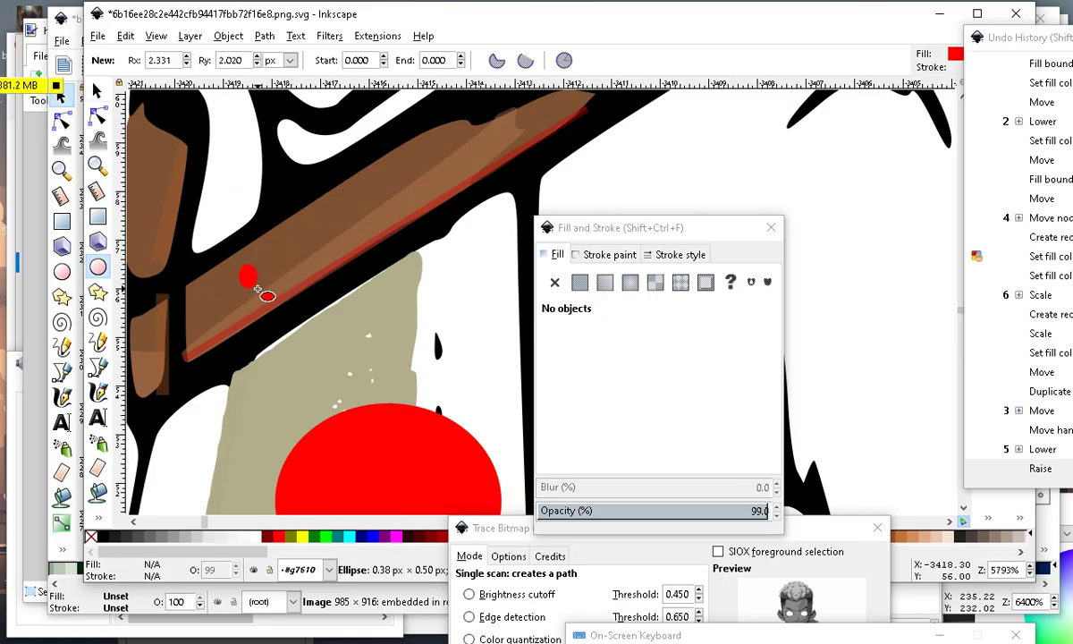
left_click_drag(262, 288, 259, 288)
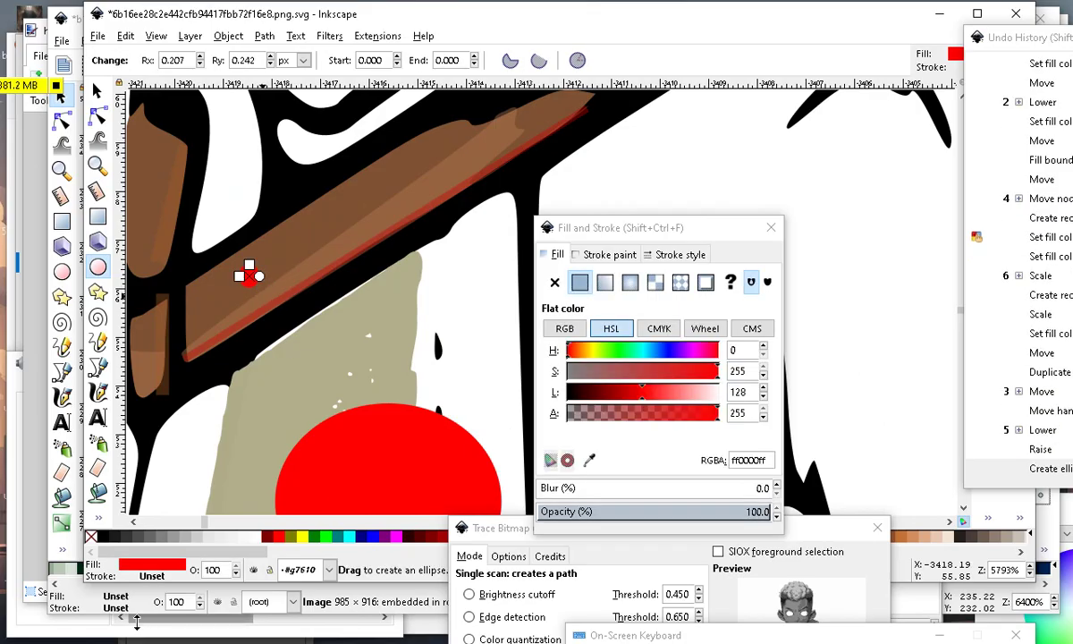
left_click(103, 536)
scroll(289, 285, "down", 3)
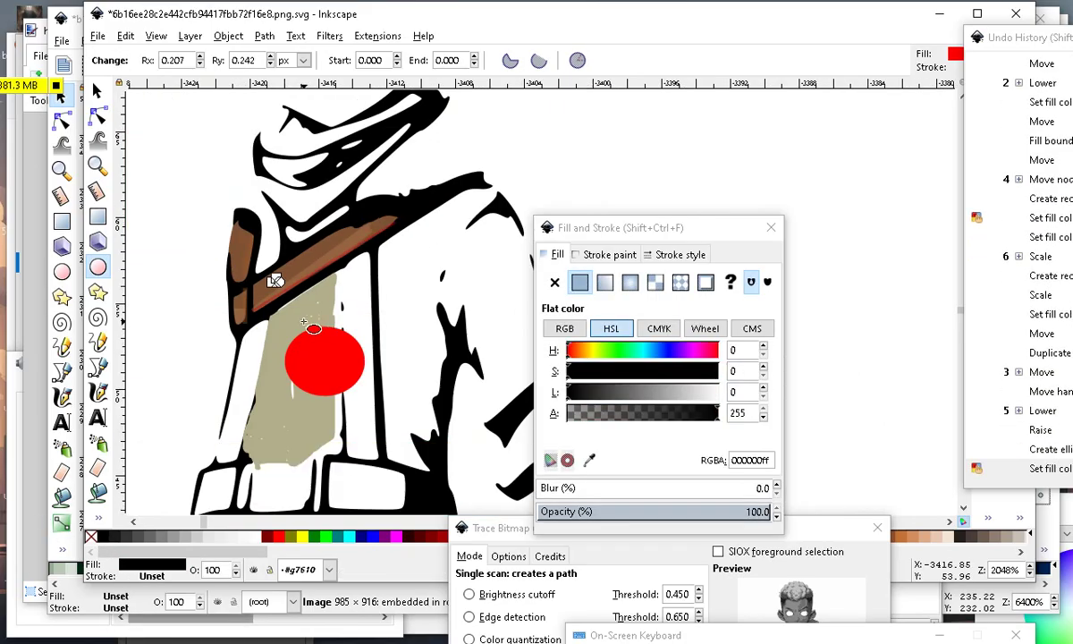
Enlarge the black ellipse on the strap about its centre to about 0.60 by 0.68 px.
left_click(97, 90)
key("Escape")
scroll(250, 264, "up", 5)
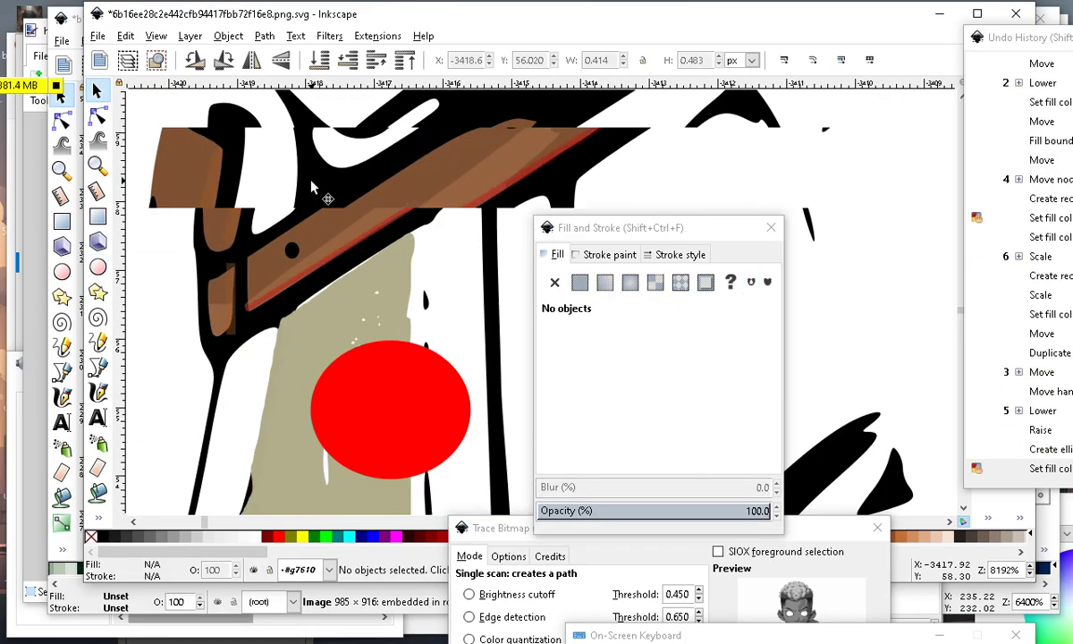
left_click(257, 359)
mouse_move(280, 333)
left_mouse_down()
mouse_move(300, 310)
mouse_move(314, 322)
mouse_move(304, 315)
left_mouse_up()
scroll(358, 308, "down", 4)
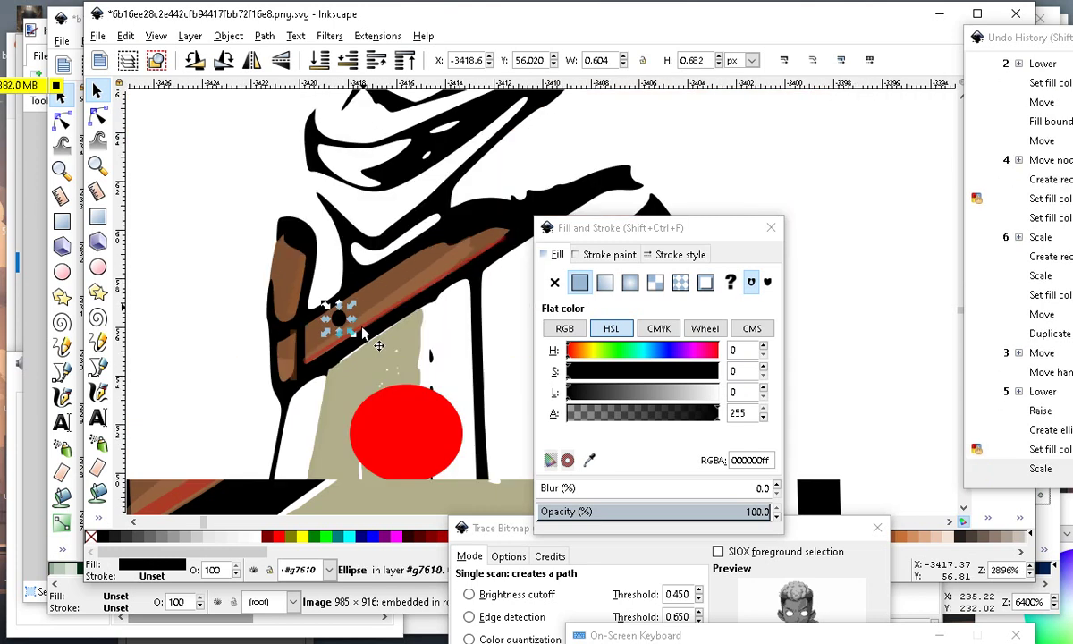
left_click(205, 332)
scroll(366, 339, "up", 5)
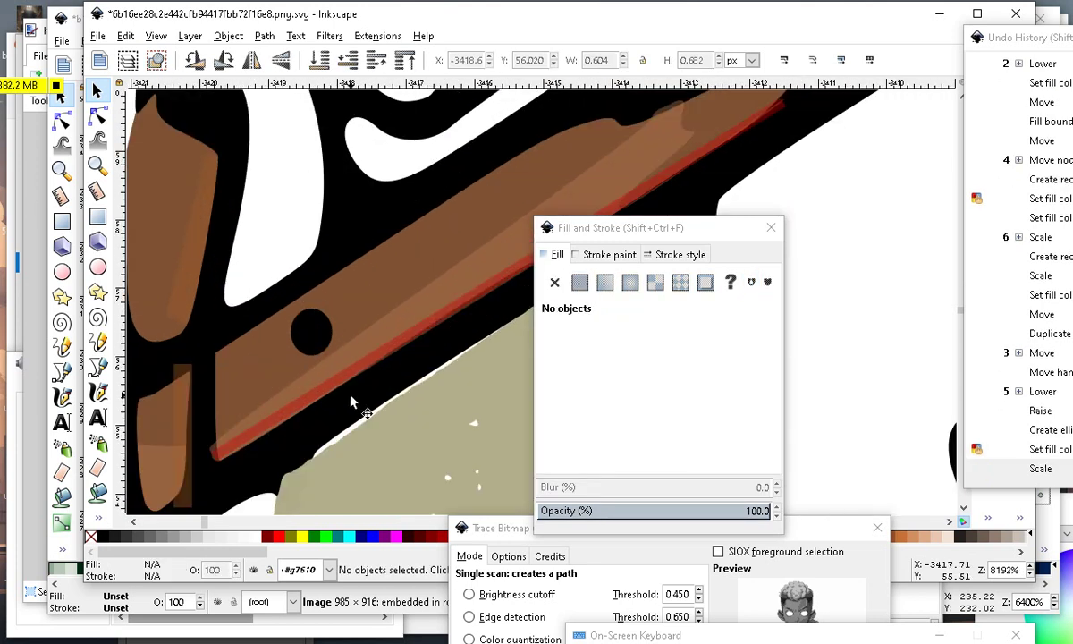
Duplicate the black ellipse, enlarge the copy to about 0.77 by 0.85 px and centre it over the original.
left_click(286, 302)
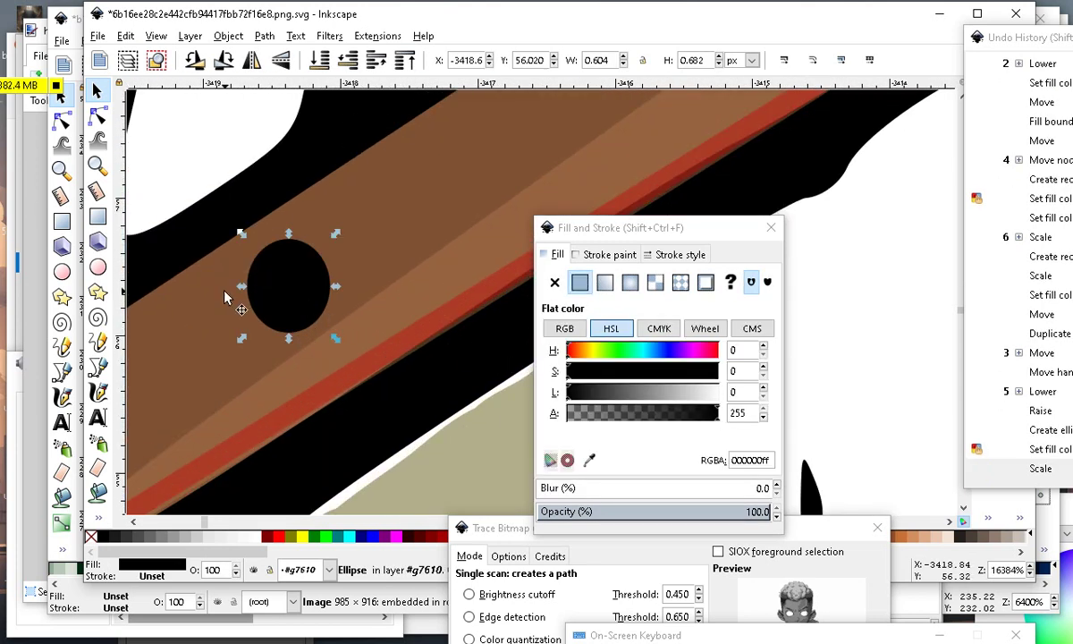
left_click(126, 37)
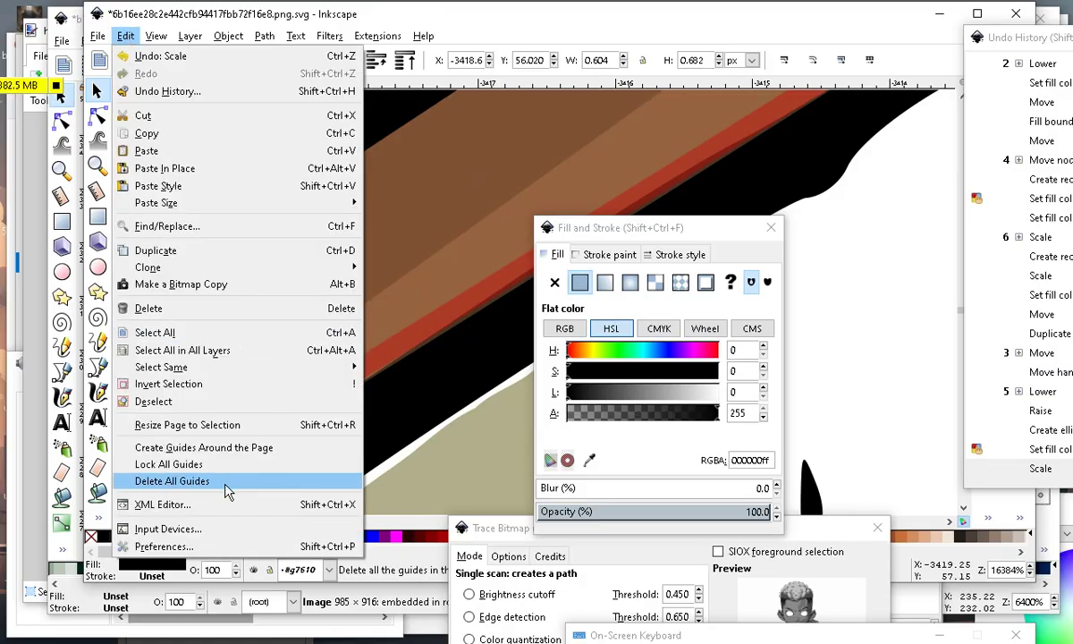
left_click(157, 251)
left_click_drag(243, 334, 291, 338)
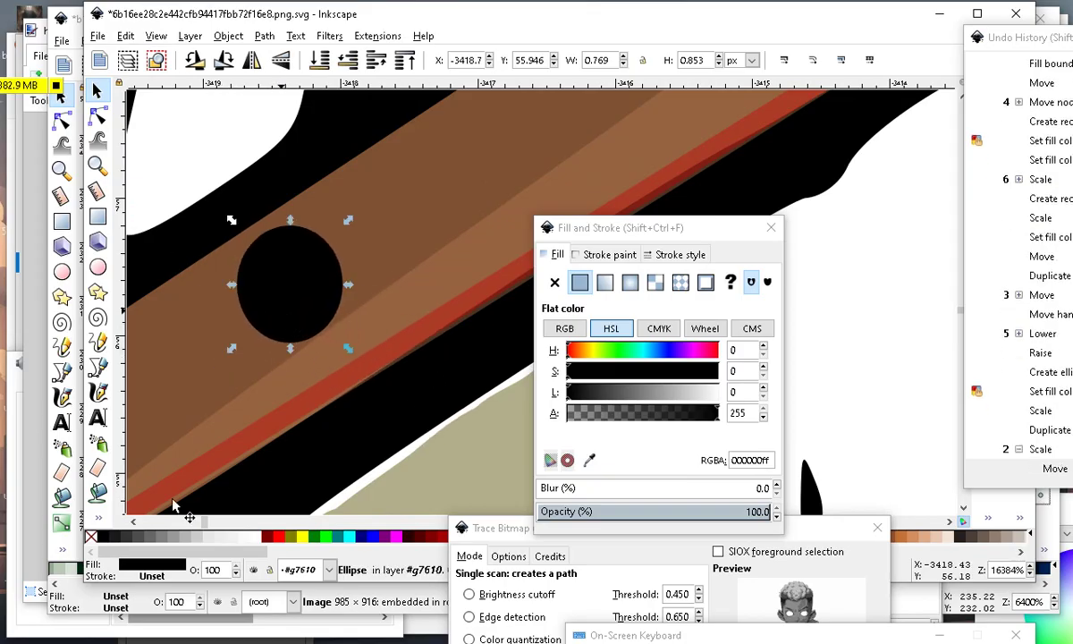
Fill the larger ellipse with the red picked from the strap's edge strip.
left_click(97, 517)
left_click(148, 547)
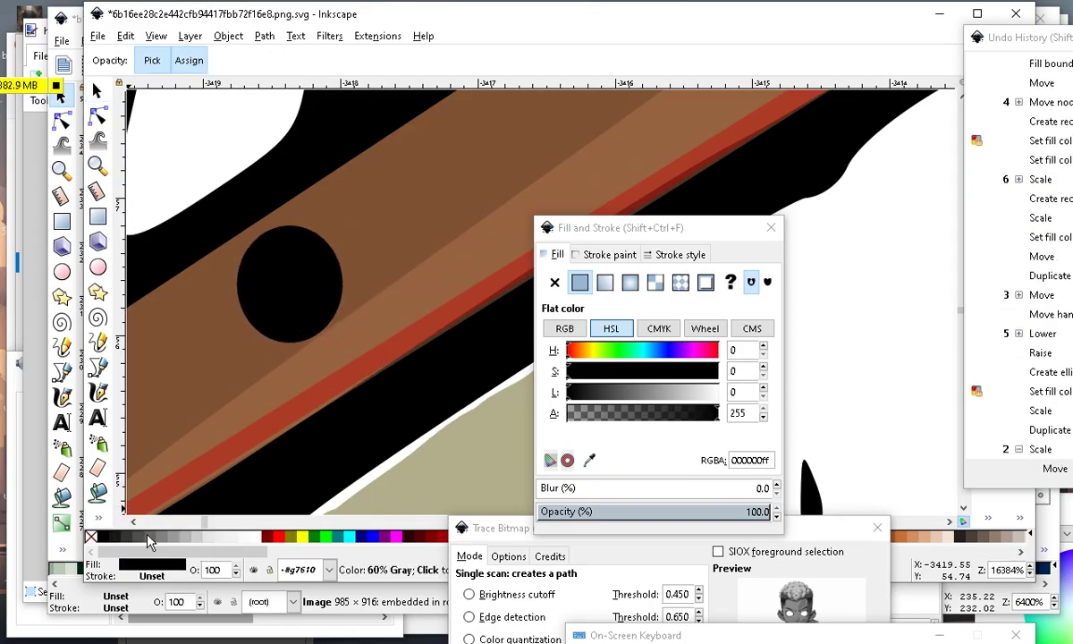
left_click(353, 369)
scroll(349, 351, "down", 3)
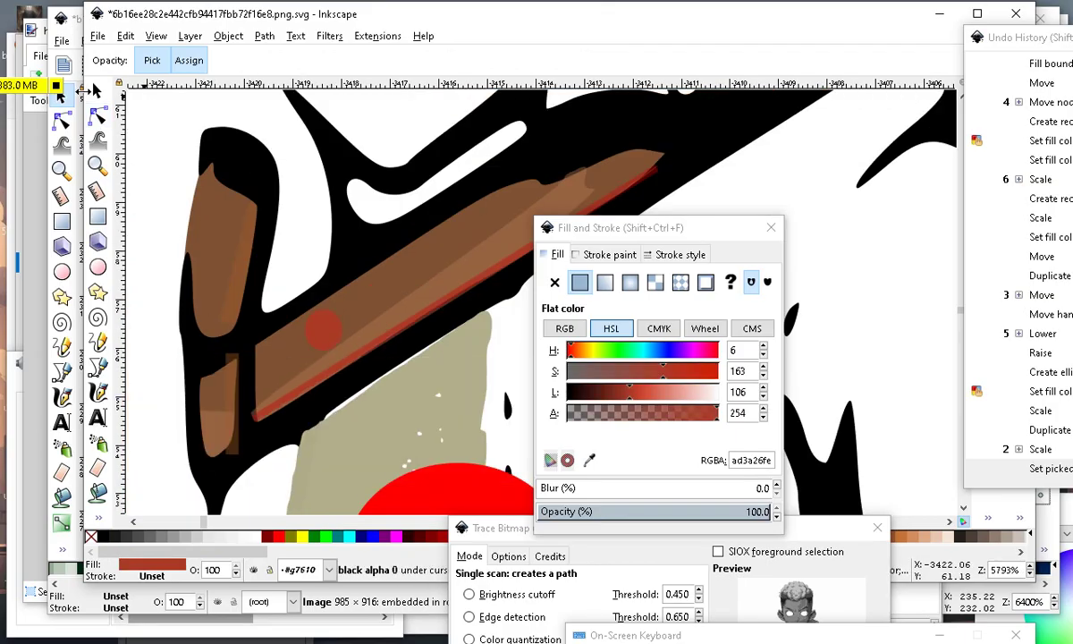
Lower the red ellipse one level behind the black one so it forms a rim around the hole, and deselect it.
left_click(97, 92)
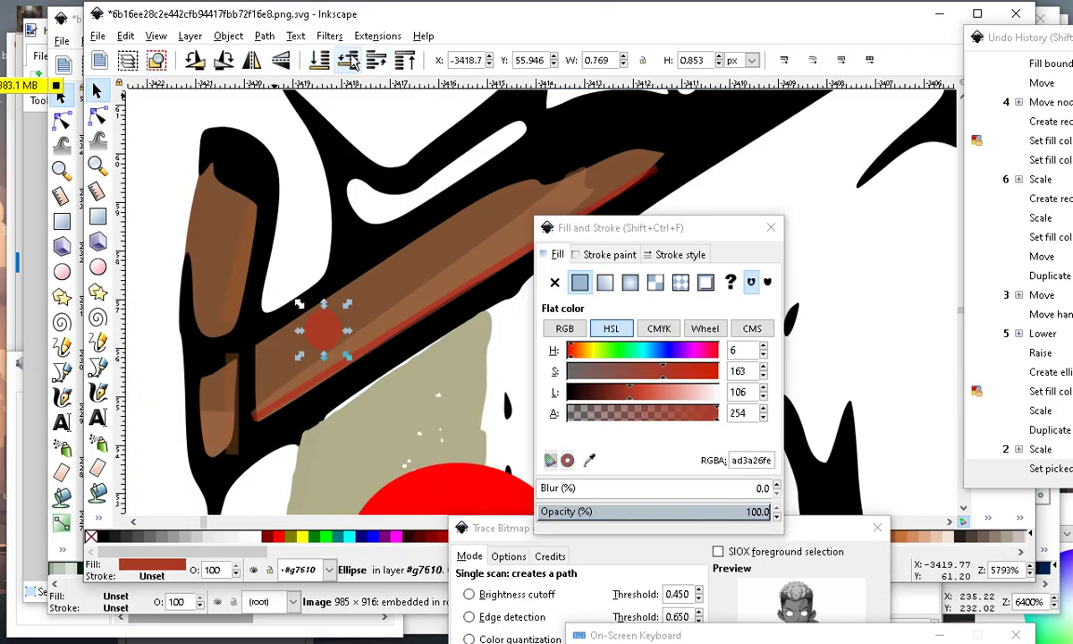
left_click(322, 60)
scroll(304, 277, "down", 2)
left_click(222, 389)
scroll(366, 300, "up", 5)
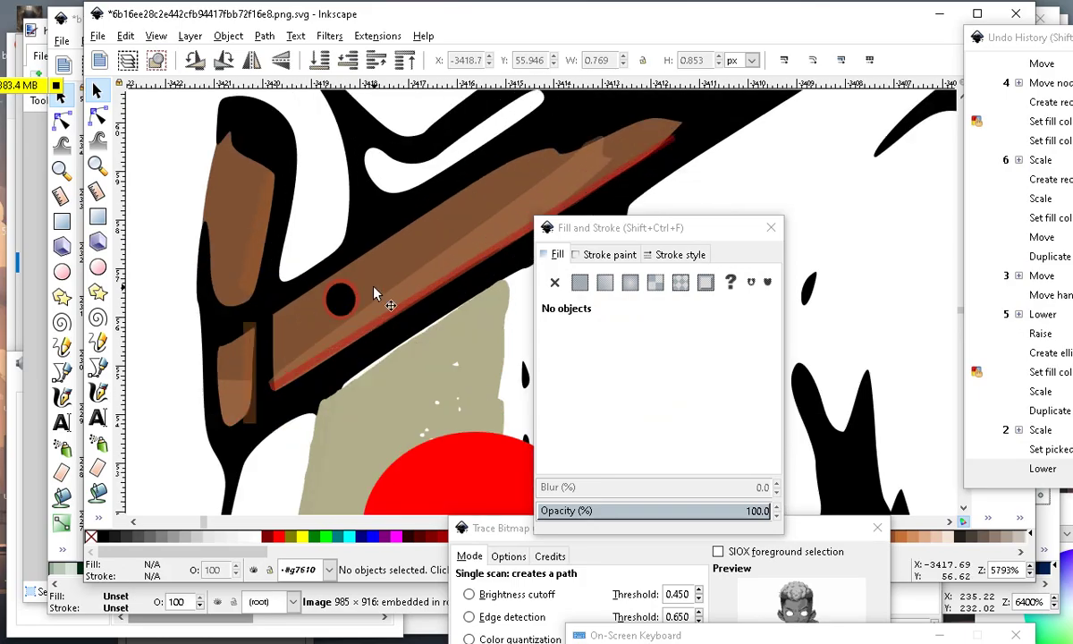
scroll(371, 331, "down", 4)
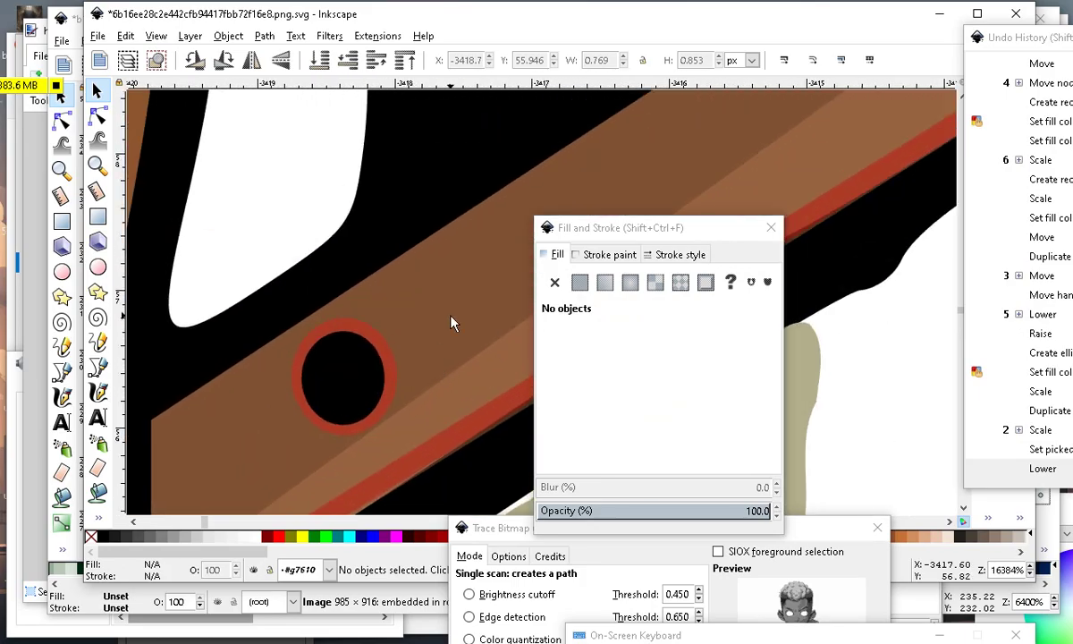
Select both ellipses of the strap hole, narrow them to about 0.58 by 0.81 px, and deselect them.
scroll(433, 286, "up", 3)
mouse_move(245, 201)
left_mouse_down()
mouse_move(359, 371)
mouse_move(404, 415)
left_mouse_up()
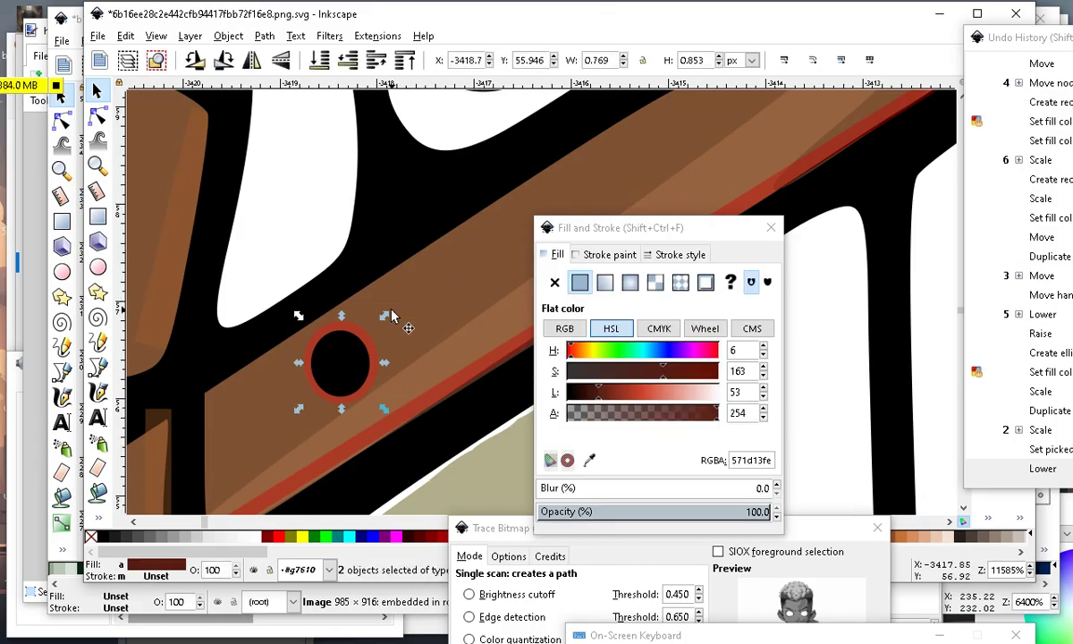
left_click_drag(384, 315, 362, 318)
key("Escape")
scroll(259, 329, "down", 4)
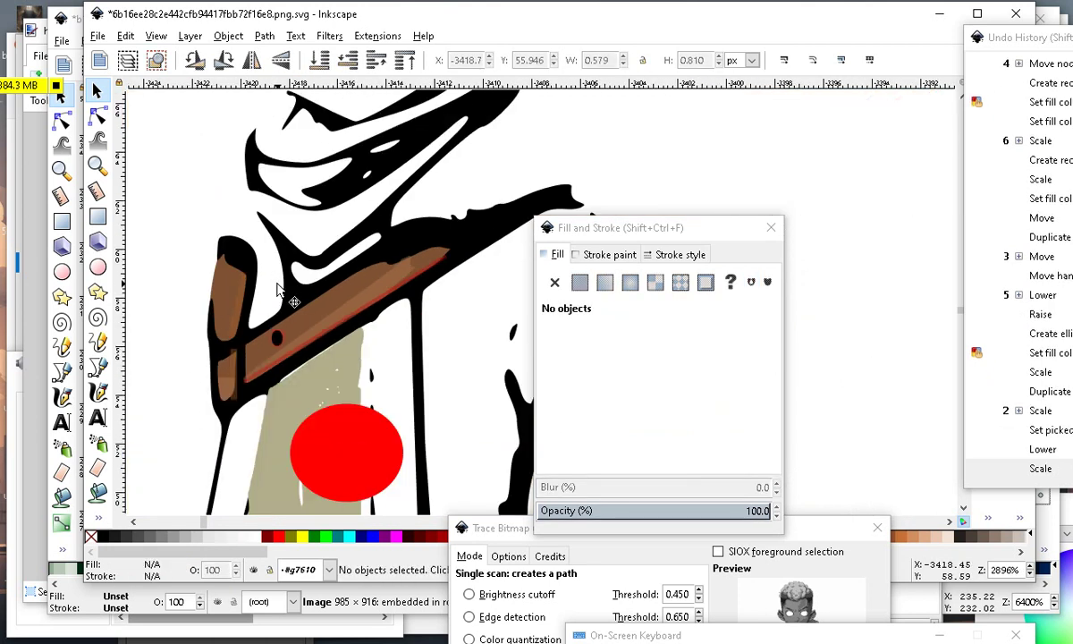
scroll(277, 291, "up", 3)
scroll(304, 295, "down", 2)
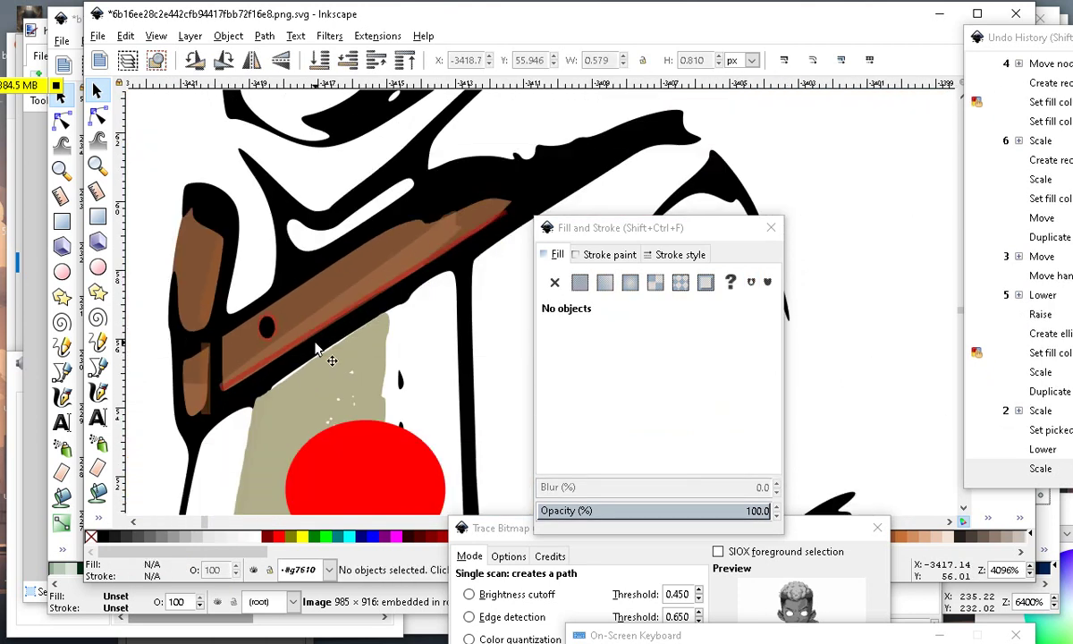
Draw a small ellipse with radii of about 0.13 by 0.23 px inside the black one and fill it with the strap's picked brown.
scroll(314, 348, "up", 5)
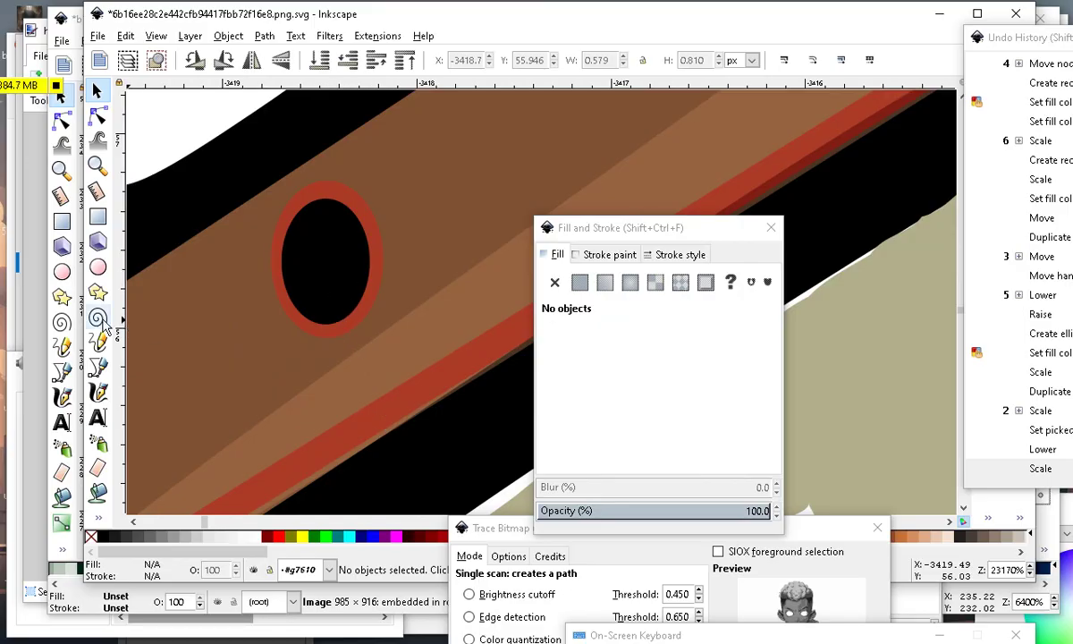
left_click(98, 268)
left_click_drag(295, 210, 355, 304)
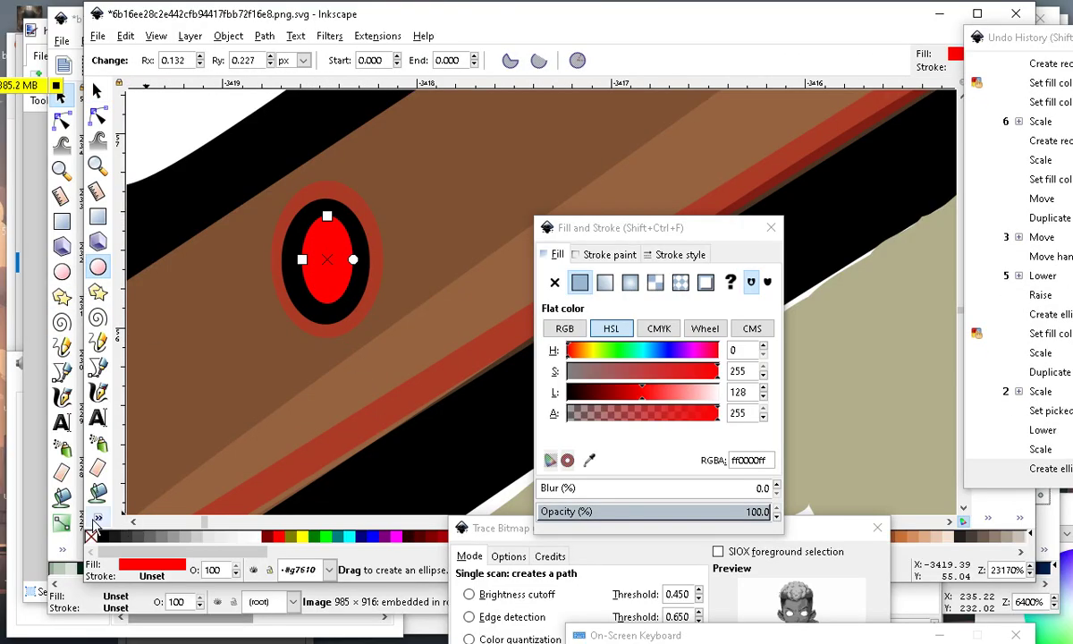
left_click(97, 517)
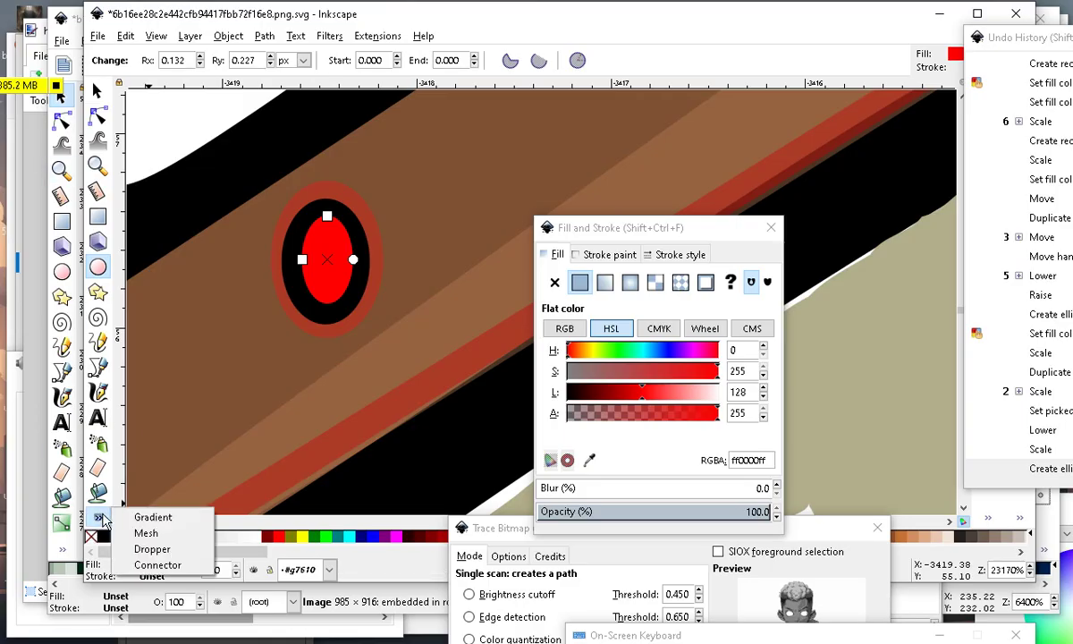
left_click(156, 615)
left_click(187, 338)
scroll(376, 356, "down", 4)
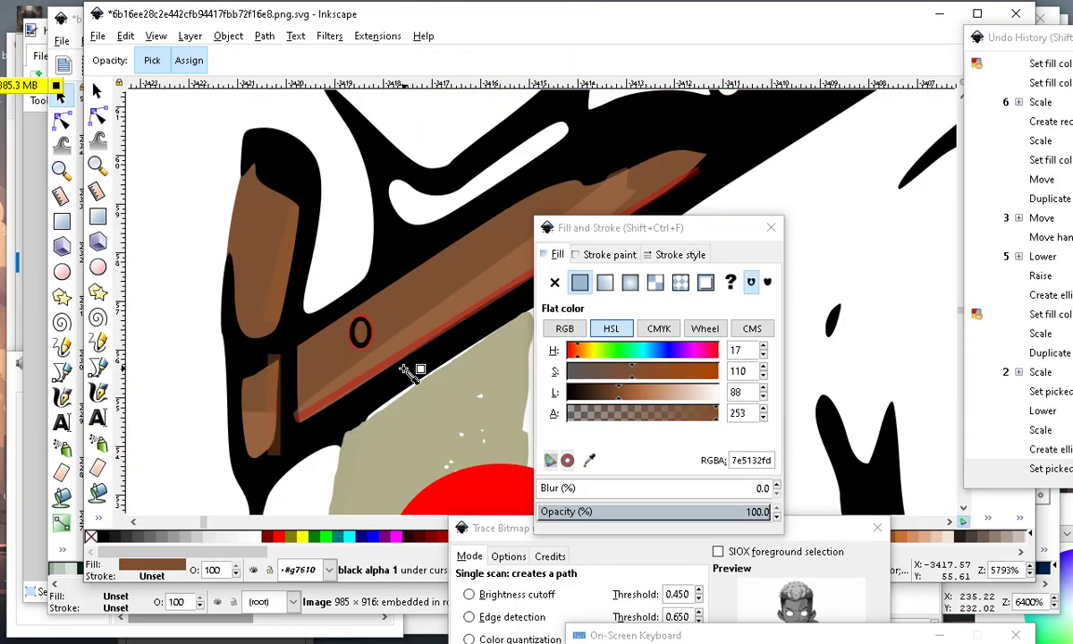
Blur the red rim ellipse around the hole by 14.7% and deselect it.
scroll(313, 356, "up", 3)
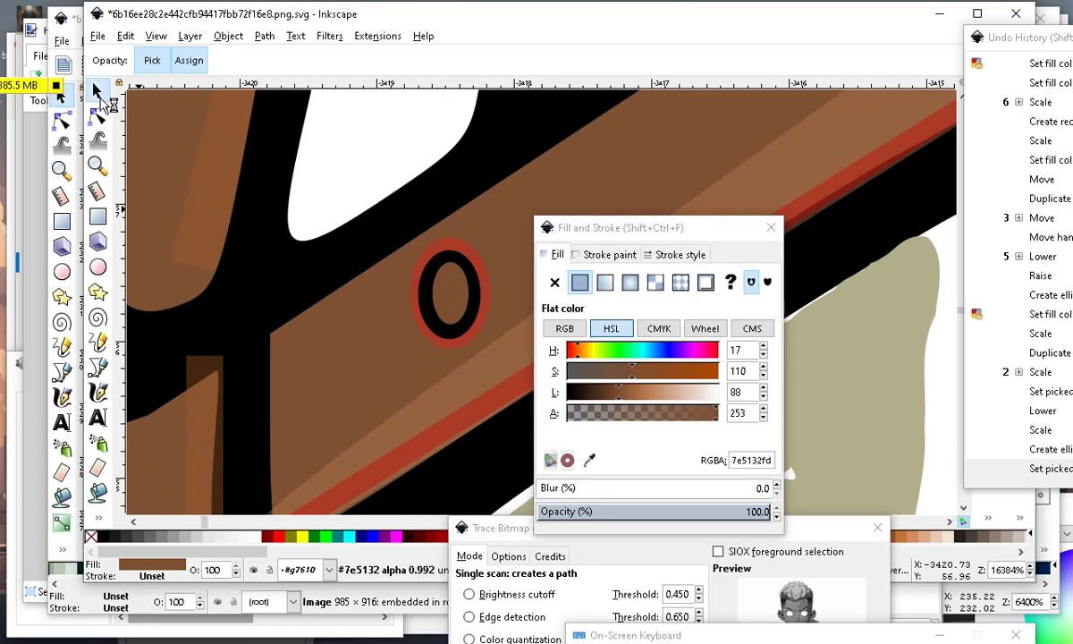
left_click(98, 91)
scroll(523, 301, "up", 1)
left_click(413, 213)
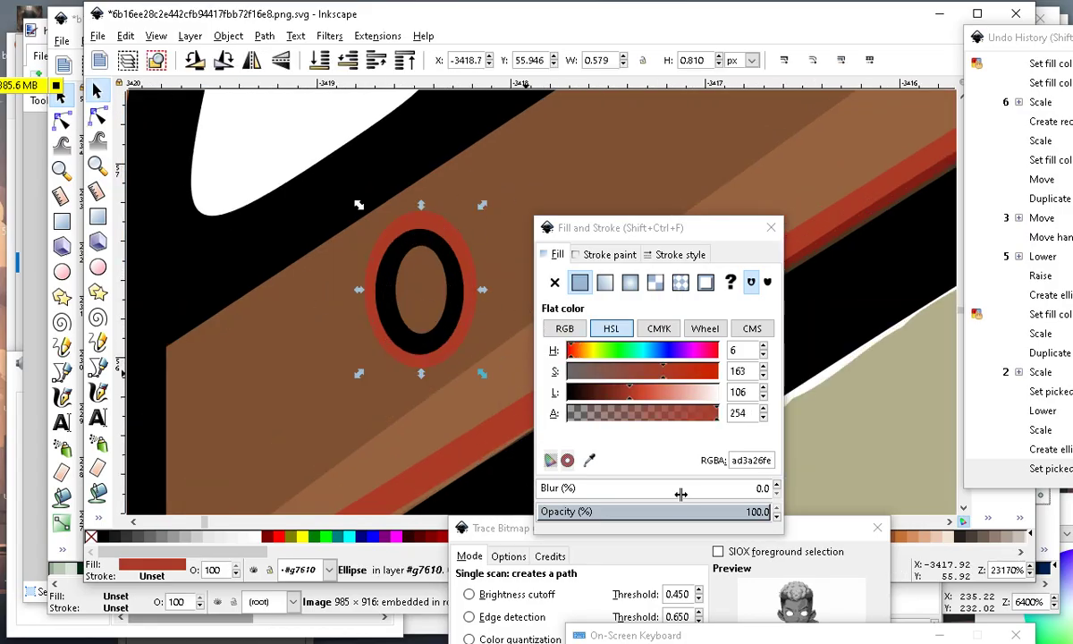
left_click_drag(553, 489, 573, 488)
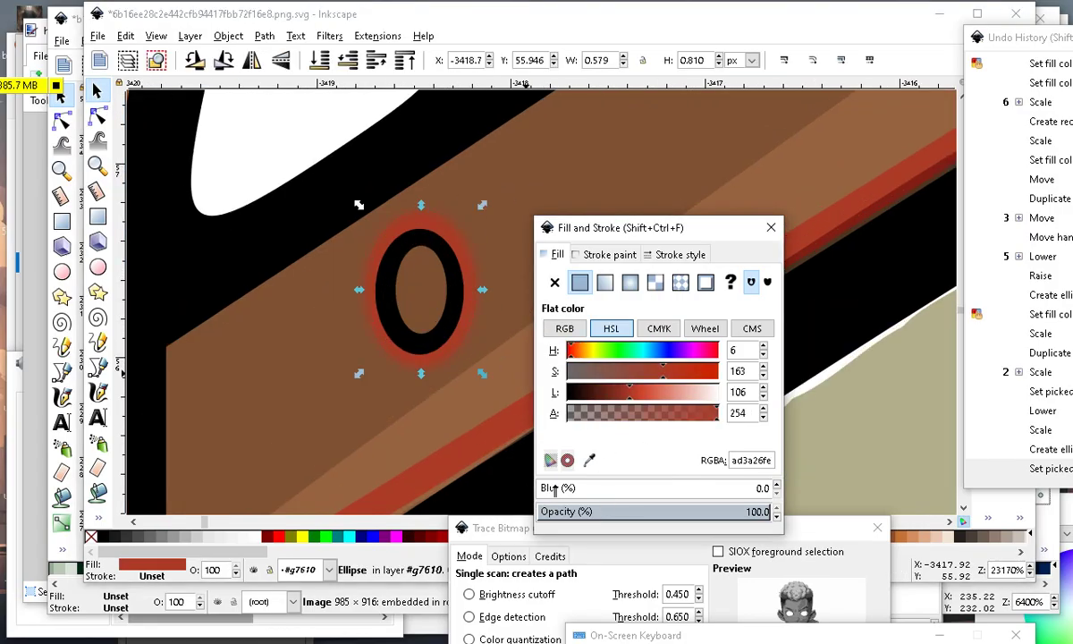
scroll(410, 343, "down", 4)
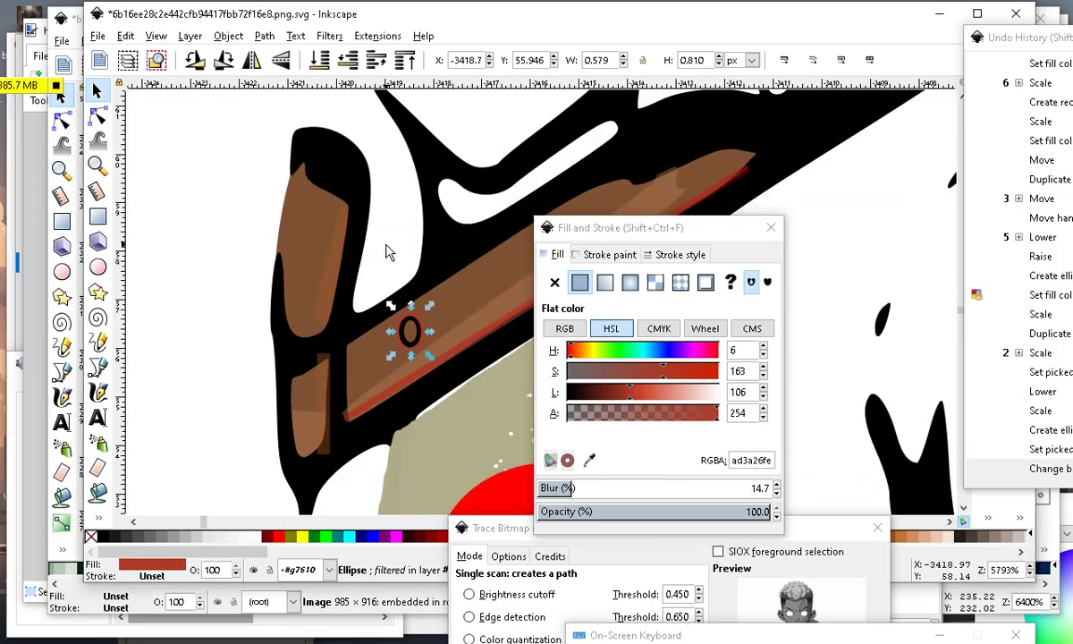
left_click(385, 249)
Darken the small brown ellipse inside the hole to a lightness of 37 and deselect it.
scroll(451, 321, "up", 3)
left_click(357, 336)
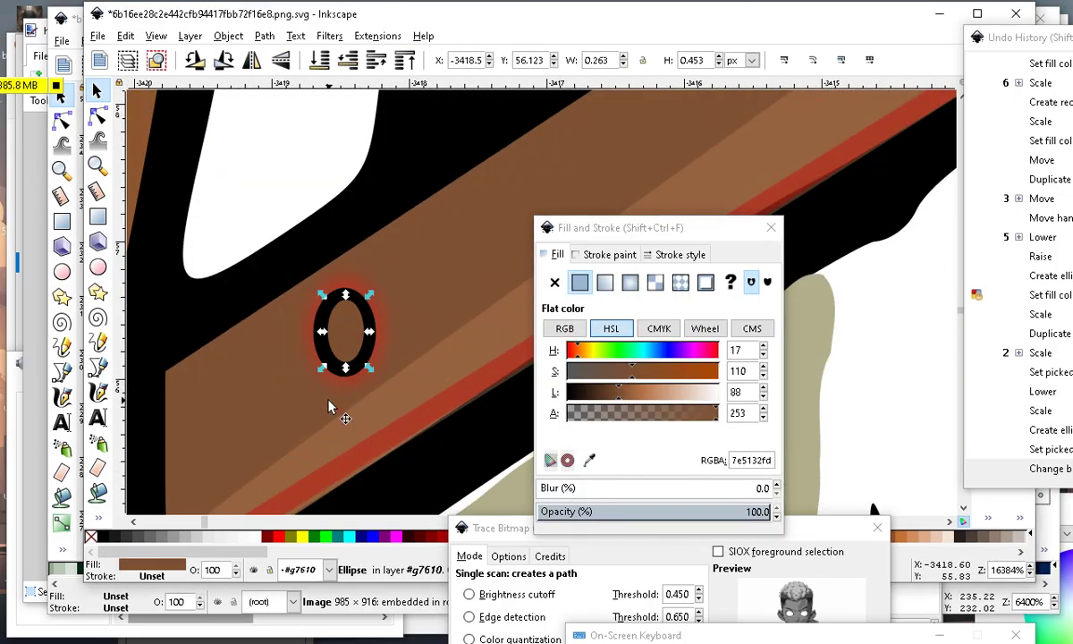
left_click_drag(619, 395, 590, 409)
scroll(348, 282, "down", 2)
left_click(266, 211)
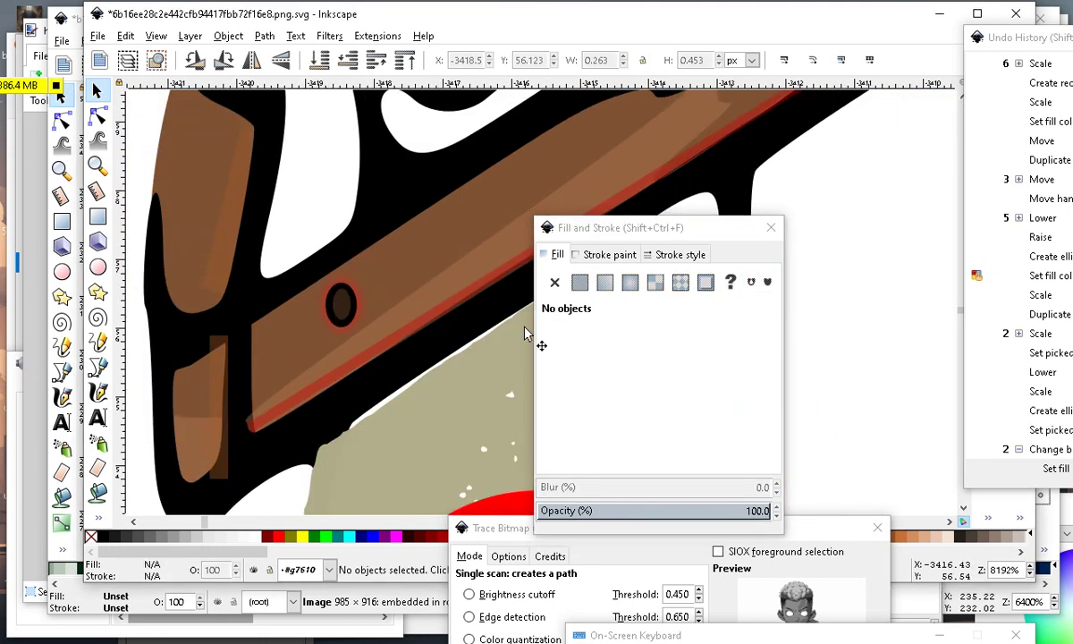
Duplicate the hole's three ellipses and place the copy a short distance further up the strap as a second hole.
scroll(291, 416, "down", 2)
scroll(318, 357, "up", 3)
left_click_drag(229, 231, 391, 456)
left_click(125, 36)
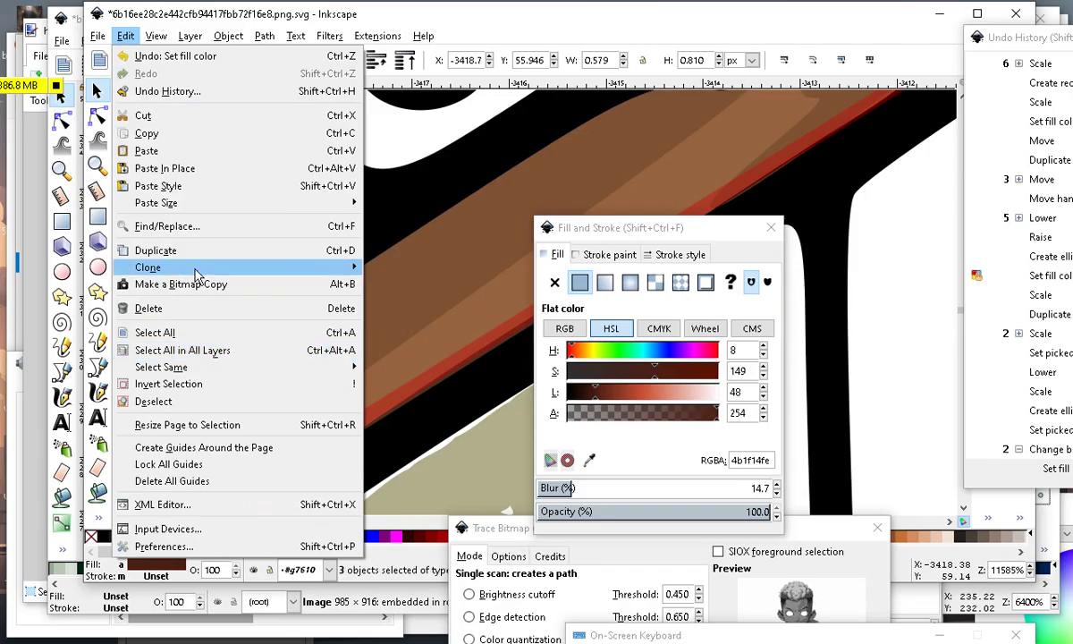
left_click(175, 245)
left_click_drag(274, 394, 350, 327)
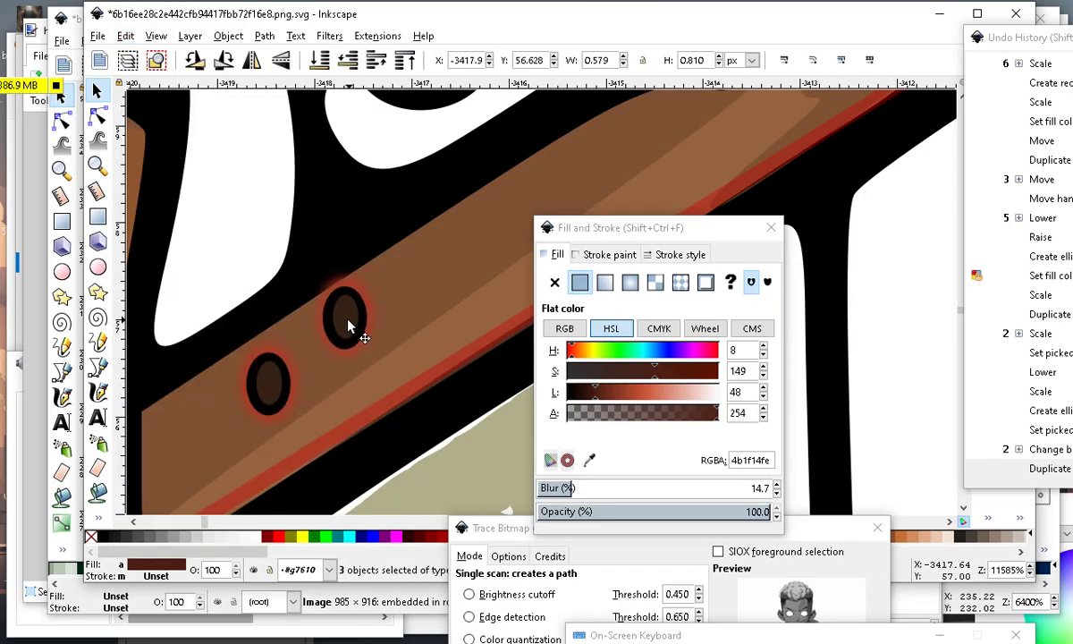
scroll(362, 331, "down", 4)
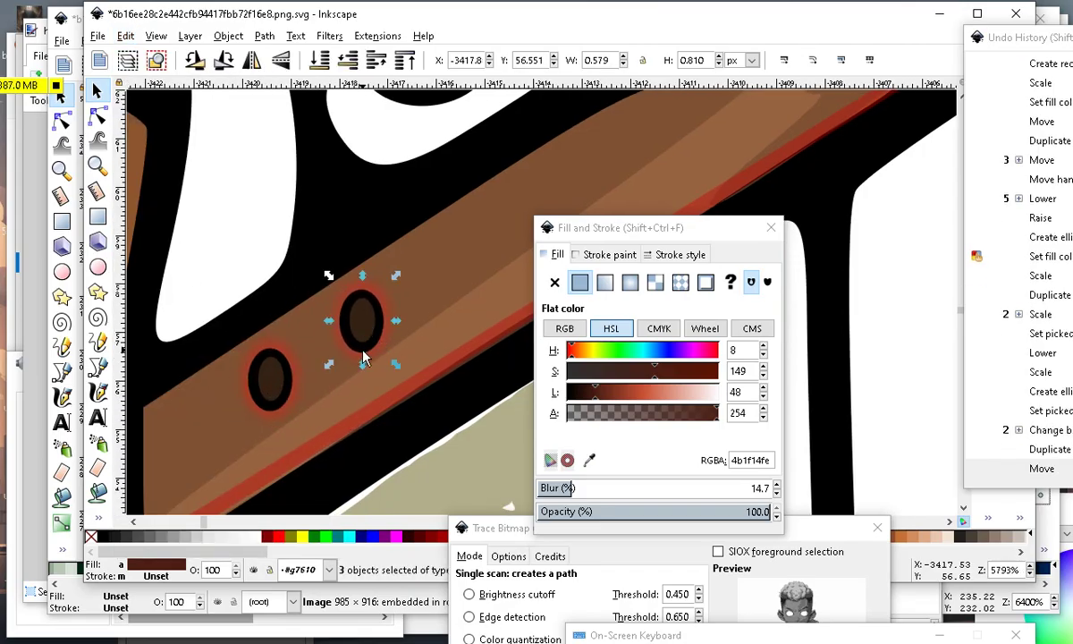
key("Escape")
Draw a calligraphic stroke starting inside the lower strap hole.
scroll(360, 339, "up", 1)
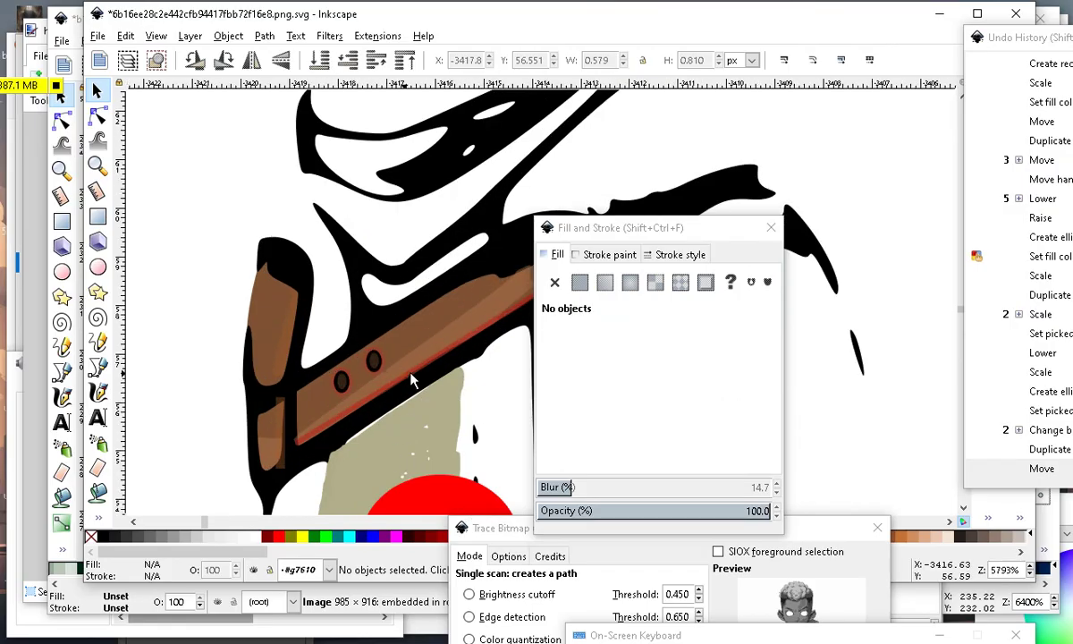
scroll(411, 374, "up", 2)
scroll(391, 345, "down", 2)
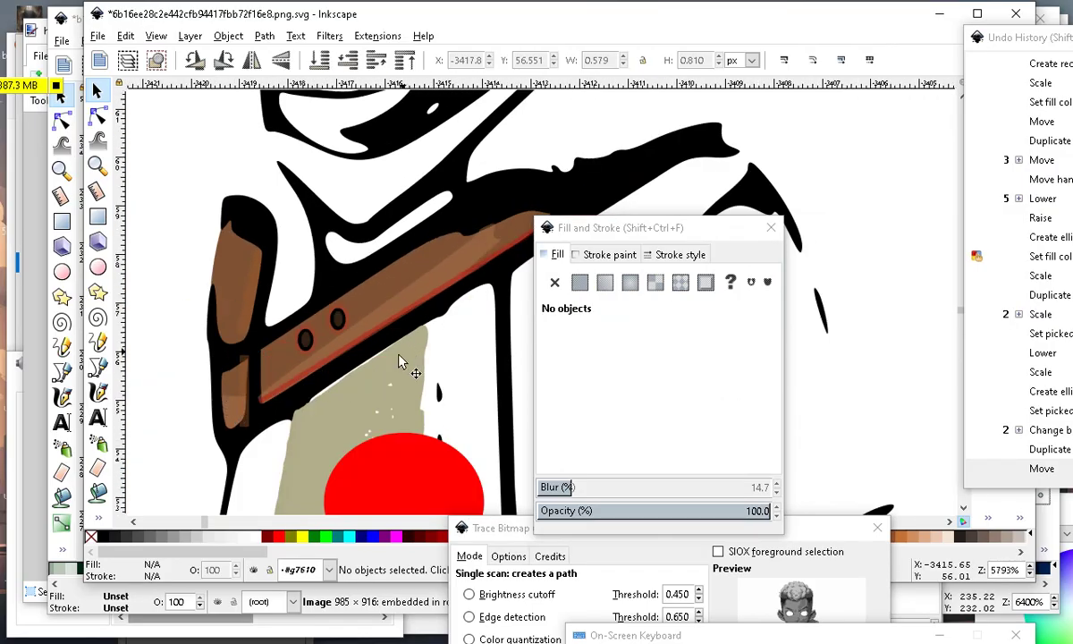
scroll(375, 348, "up", 4)
scroll(272, 356, "up", 2)
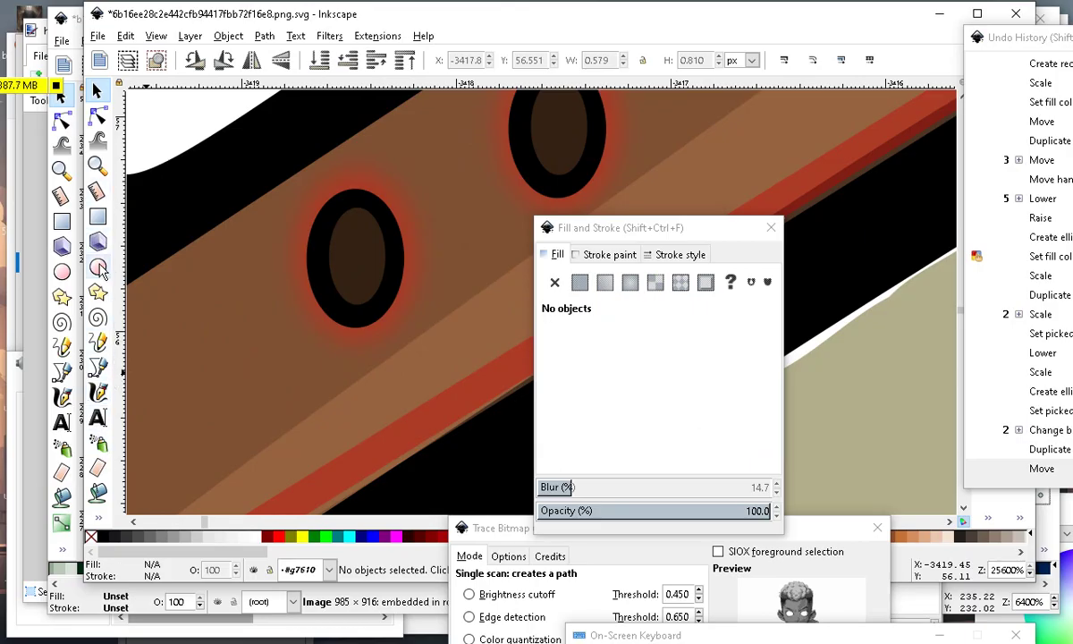
left_click(99, 393)
mouse_move(358, 227)
left_mouse_down()
mouse_move(359, 260)
mouse_move(372, 265)
left_mouse_up()
scroll(376, 267, "down", 3)
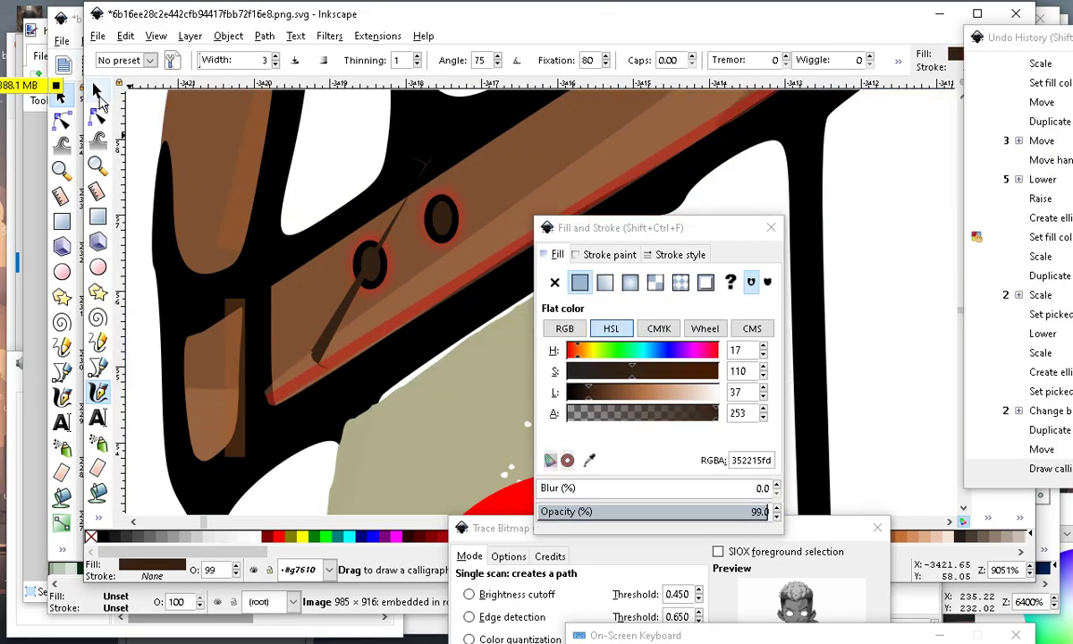
Shrink the calligraphic stroke to about 0.31 by 0.58 px and move it onto the lower hole.
left_click(97, 90)
left_click(353, 255)
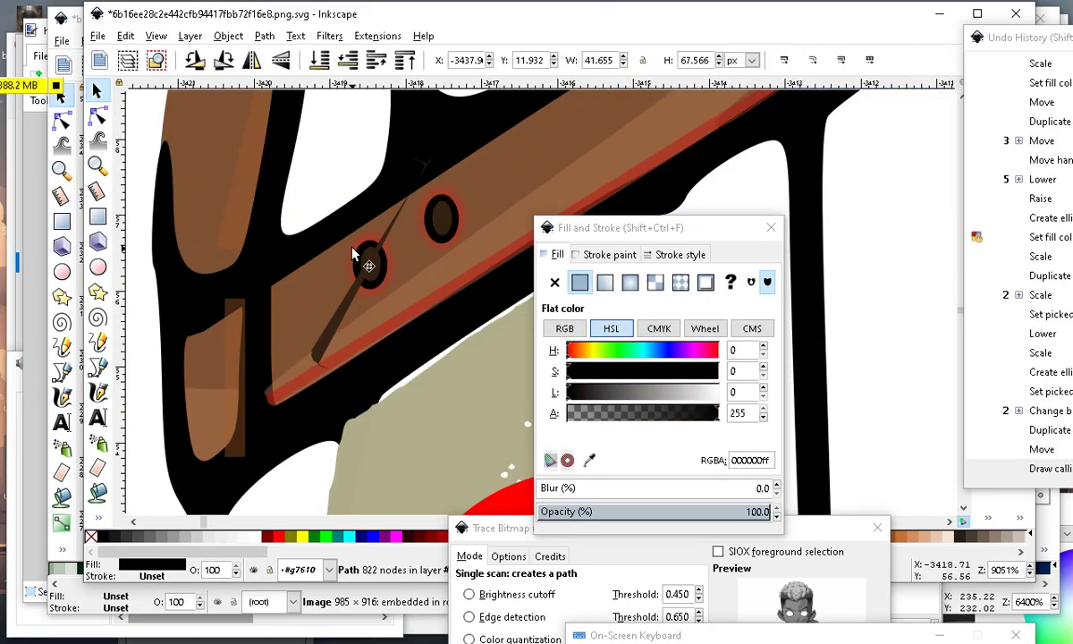
left_click(320, 340)
mouse_move(417, 148)
left_mouse_down()
mouse_move(374, 308)
mouse_move(322, 326)
mouse_move(345, 323)
mouse_move(336, 327)
left_mouse_up()
mouse_move(320, 365)
left_mouse_down()
mouse_move(324, 373)
mouse_move(385, 265)
left_mouse_up()
scroll(385, 264, "up", 3)
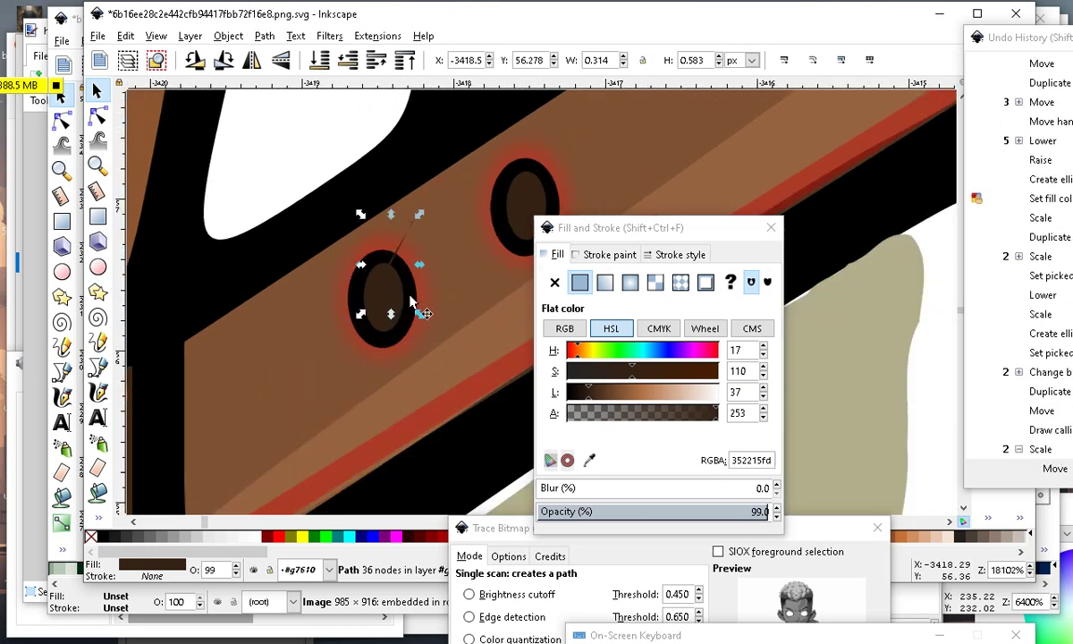
Lighten the stroke to a lightness of 177 and fit it inside the hole at about 0.22 by 0.27 px.
left_click_drag(634, 394, 675, 411)
mouse_move(369, 327)
left_mouse_down()
mouse_move(394, 351)
mouse_move(375, 355)
left_mouse_up()
mouse_move(422, 243)
left_mouse_down()
mouse_move(376, 336)
mouse_move(405, 315)
left_mouse_up()
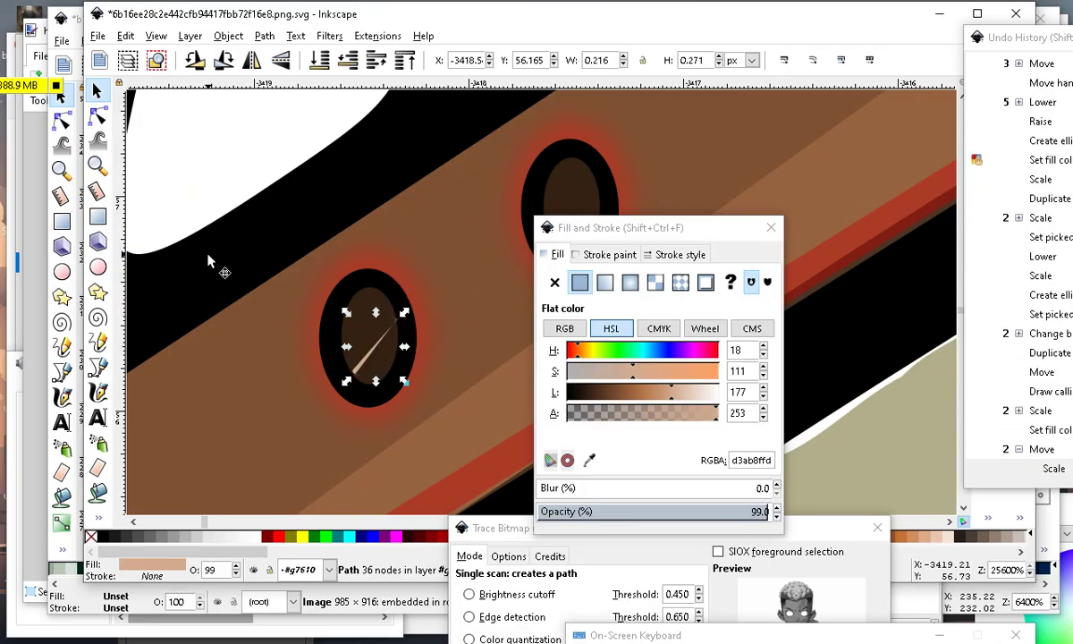
Add nodes to the pale stroke and pull them outward to widen it into a polygon covering the hole's brown centre.
left_click(97, 119)
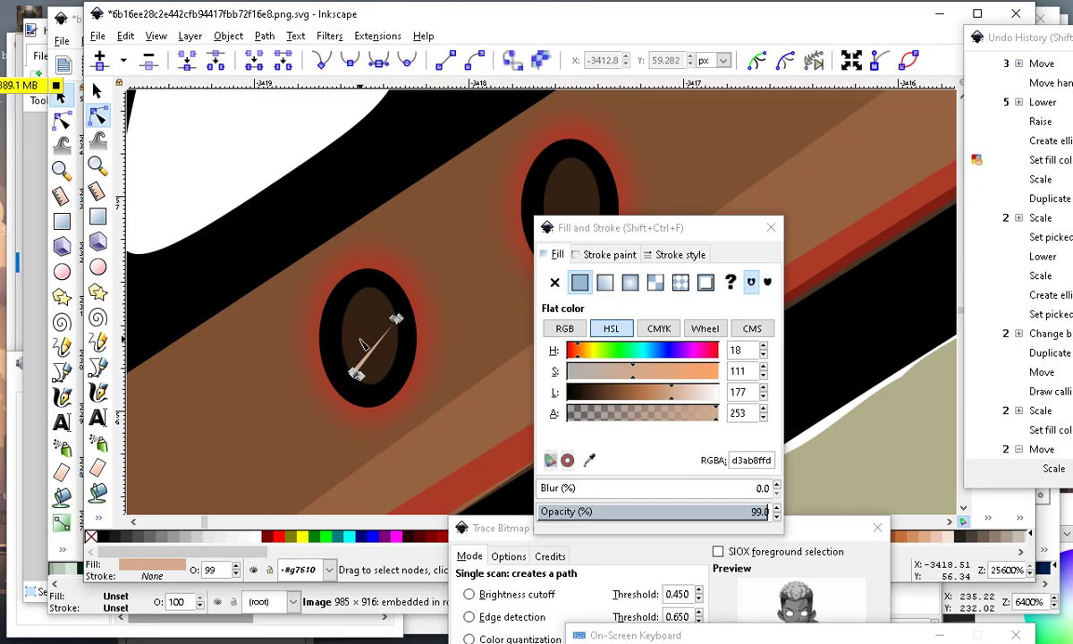
left_click(368, 357)
double_click(368, 357)
mouse_move(368, 357)
left_mouse_down()
mouse_move(392, 387)
mouse_move(358, 309)
mouse_move(329, 311)
mouse_move(366, 376)
mouse_move(379, 377)
left_mouse_up()
double_click(372, 353)
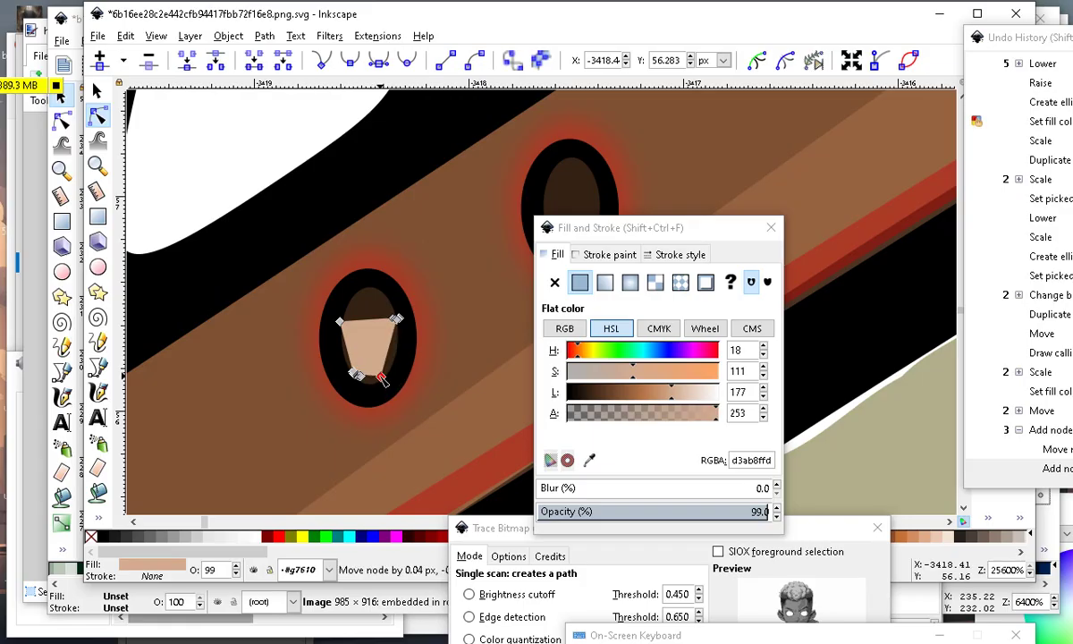
double_click(364, 320)
left_click_drag(364, 320, 343, 335)
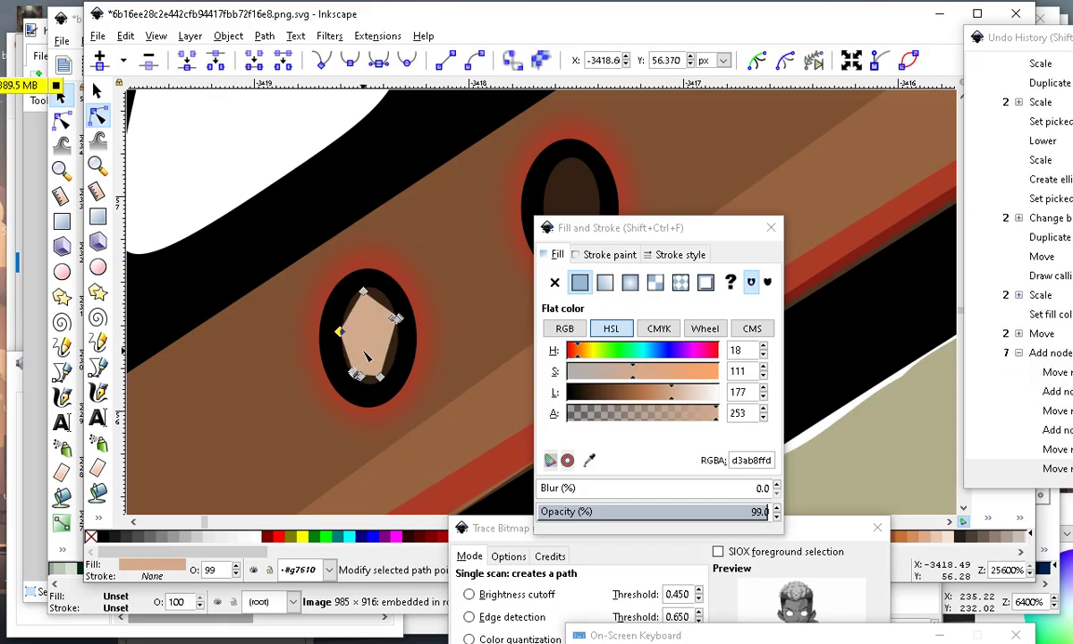
Erase a short slit inside the pale polygon and spread the slit's nodes outward to leave a thin rim.
left_click(98, 466)
left_click_drag(384, 327, 369, 355)
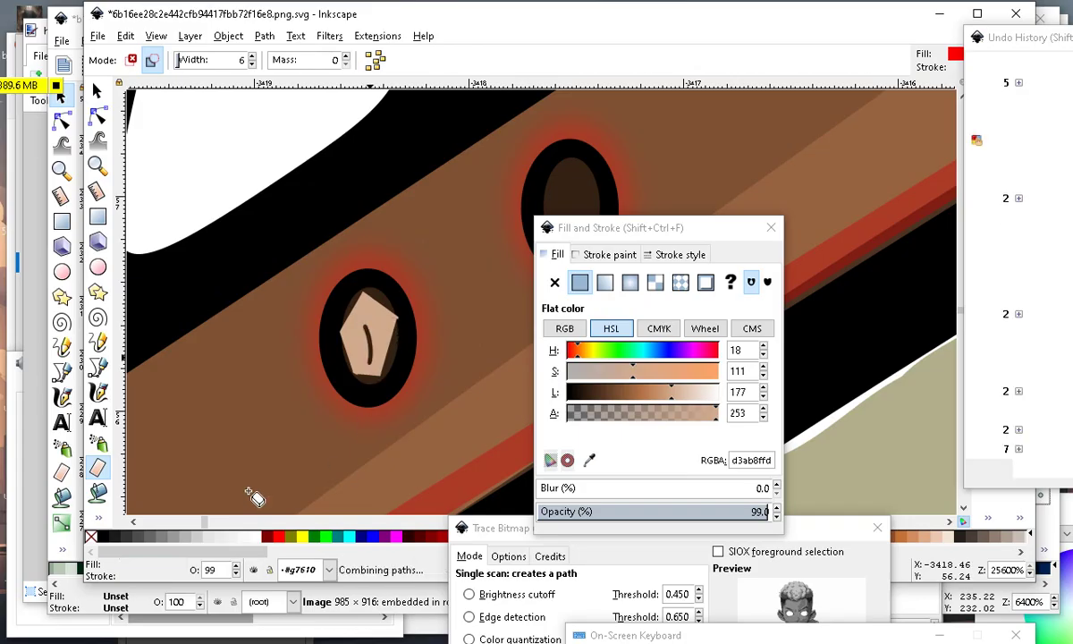
left_click(98, 119)
left_click(367, 368)
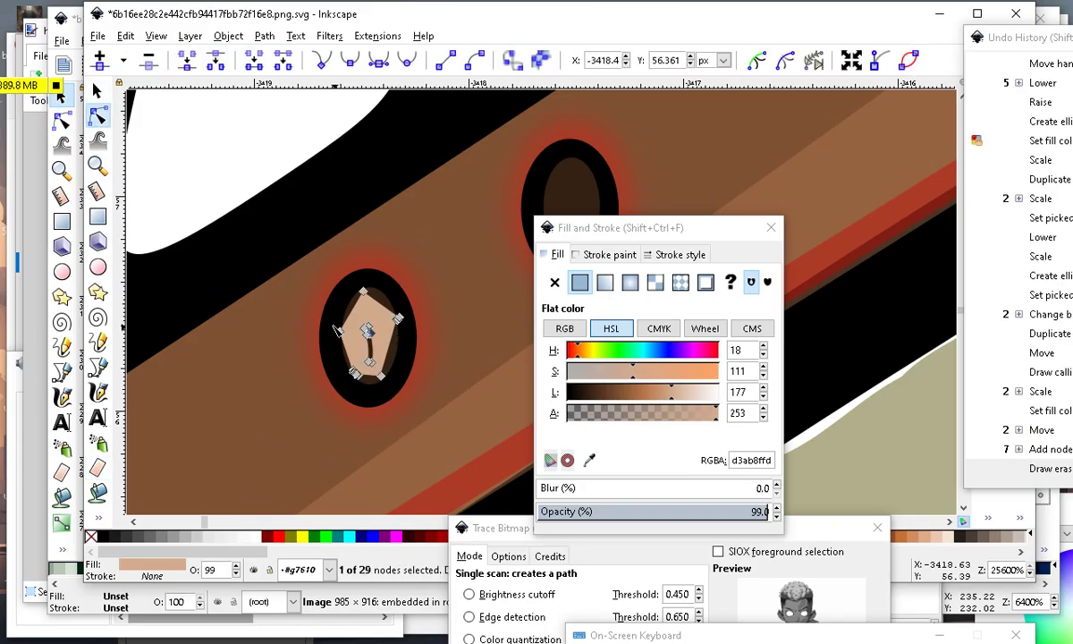
mouse_move(368, 359)
left_mouse_down()
mouse_move(343, 308)
mouse_move(365, 299)
mouse_move(388, 318)
mouse_move(392, 361)
left_mouse_up()
double_click(385, 359)
left_click_drag(398, 319, 373, 303)
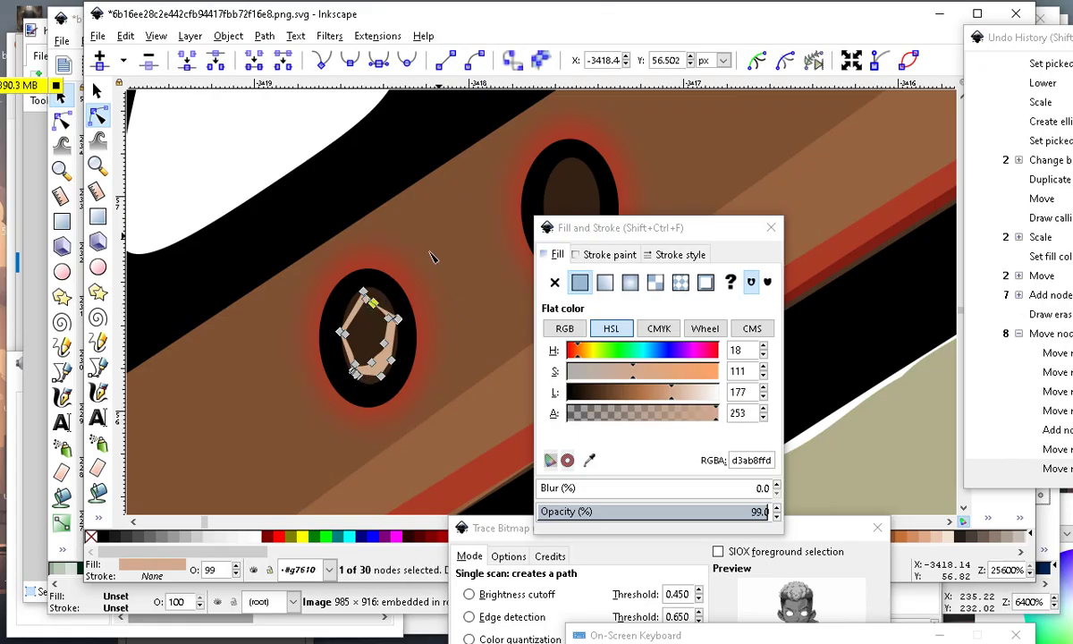
Select all nodes of the pale rim, make them auto-smooth, and deselect the shape.
left_click_drag(418, 196, 306, 382)
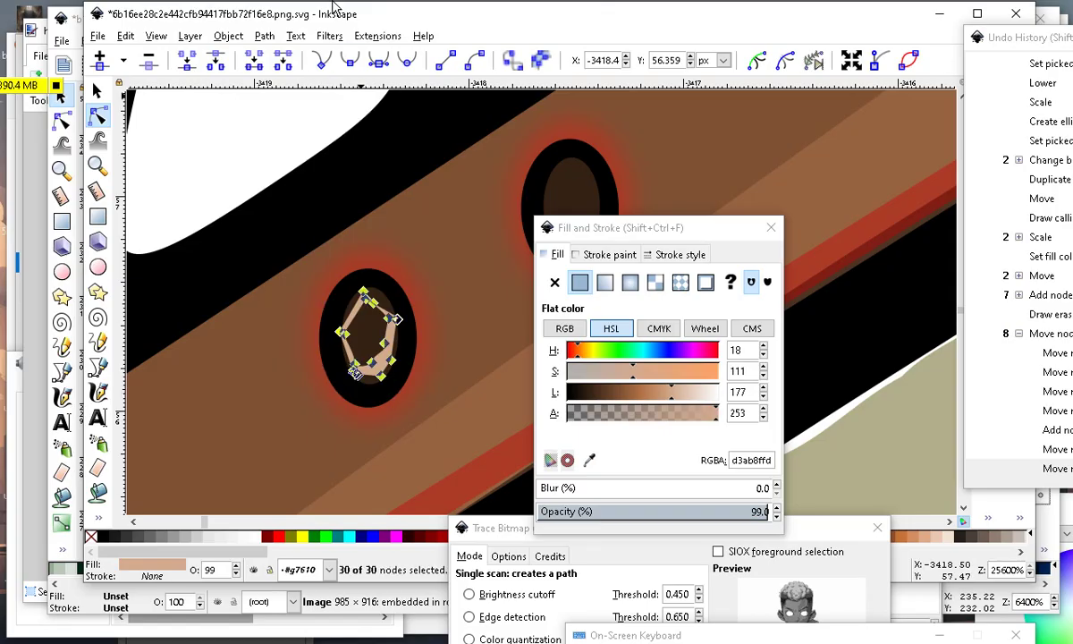
left_click(404, 60)
scroll(458, 324, "down", 3)
left_click(365, 221)
left_click(365, 221)
Examine the strap and beige shirt colouring against the reference picture, moving the Fill and Stroke dialog clear of it.
scroll(234, 323, "down", 2)
scroll(458, 367, "up", 2)
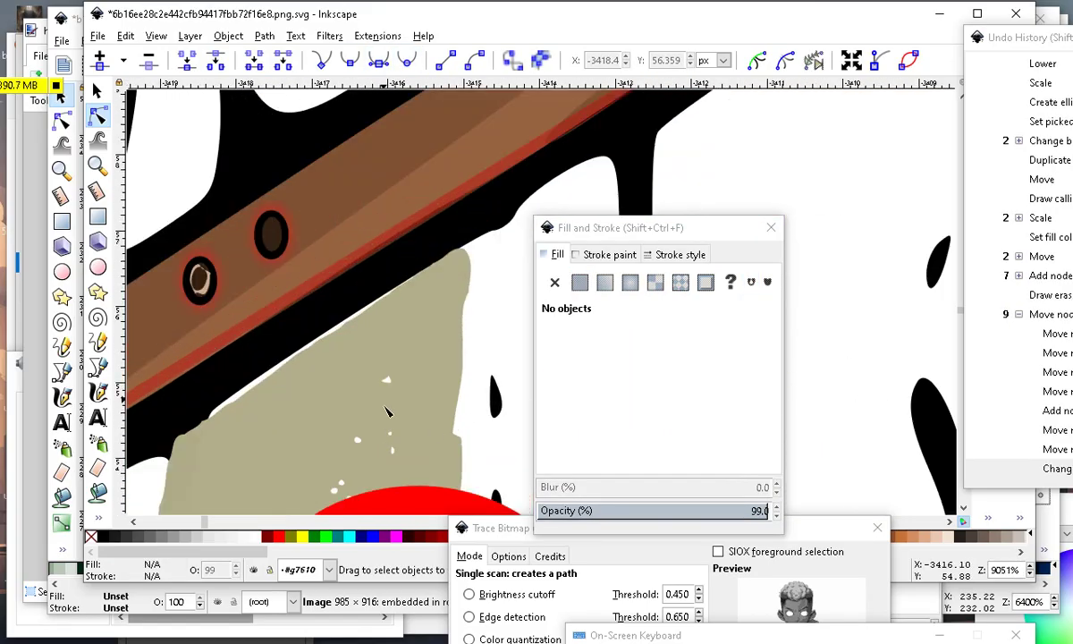
scroll(386, 412, "down", 7)
scroll(271, 357, "up", 2)
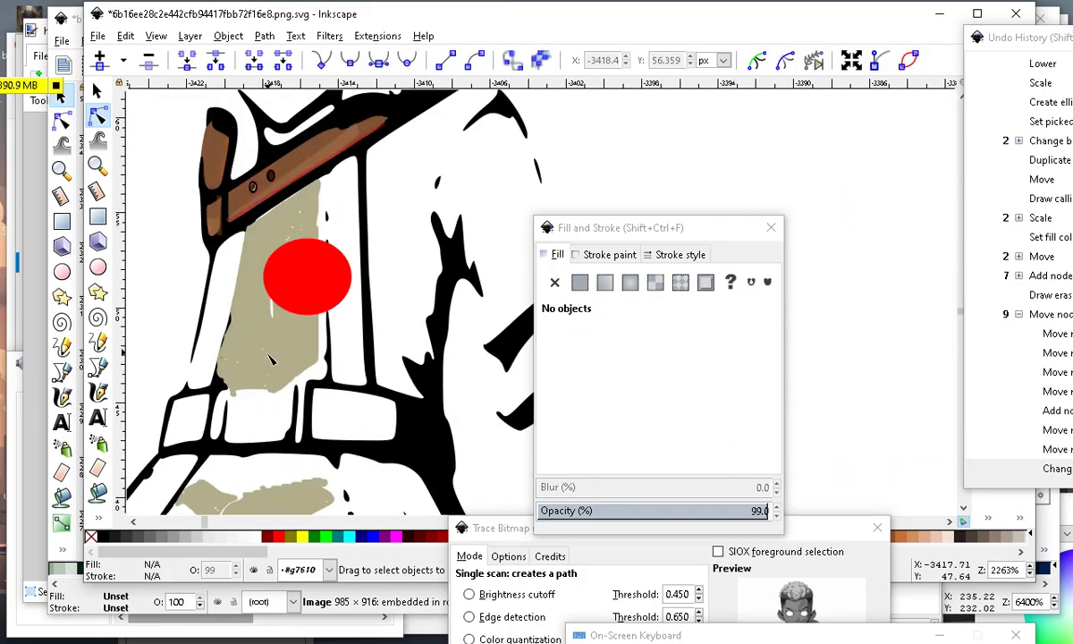
left_click(271, 358)
scroll(271, 358, "down", 2)
scroll(452, 318, "up", 5)
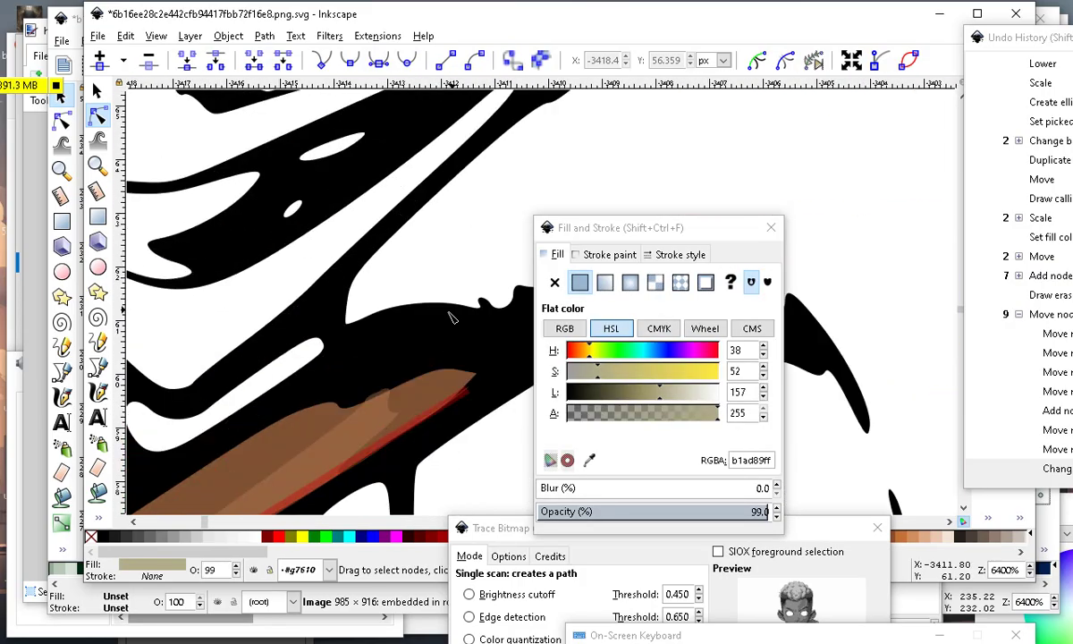
scroll(452, 317, "down", 4)
scroll(452, 317, "up", 1)
scroll(758, 320, "down", 2)
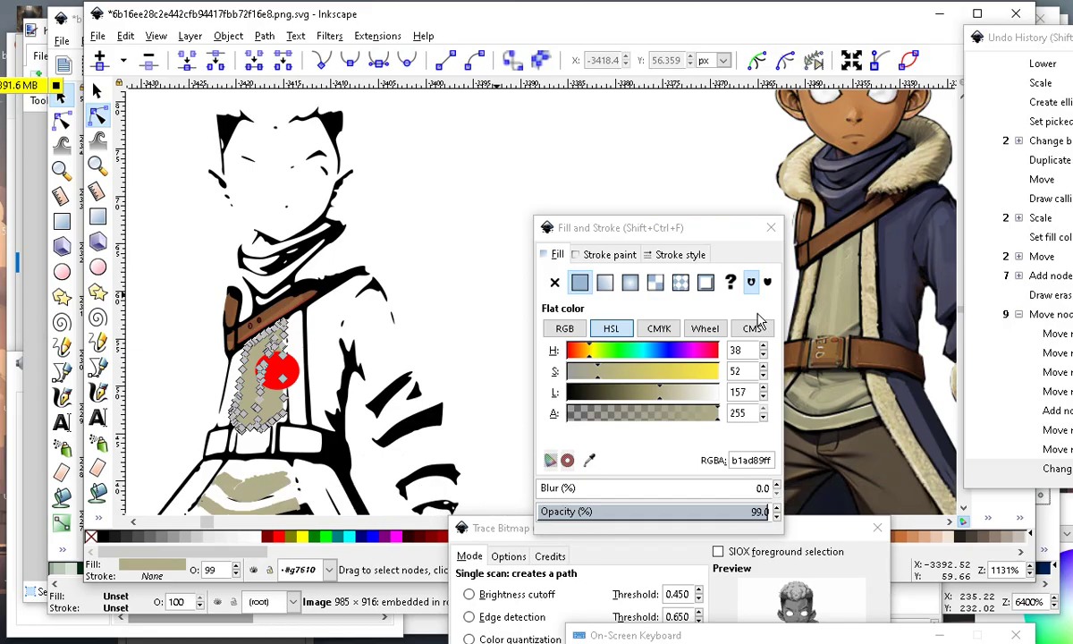
left_click_drag(626, 230, 535, 534)
left_click(835, 250)
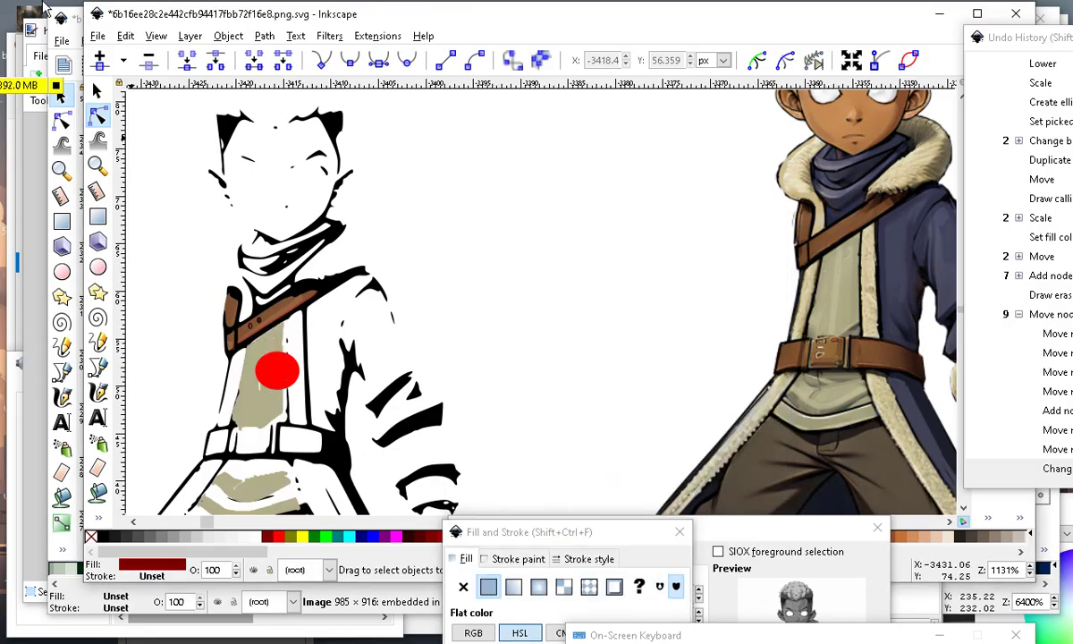
Move the coloured reference picture closer to the line art so the two figures stand side by side.
left_click(97, 90)
left_click_drag(887, 239, 537, 308)
scroll(393, 324, "up", 1)
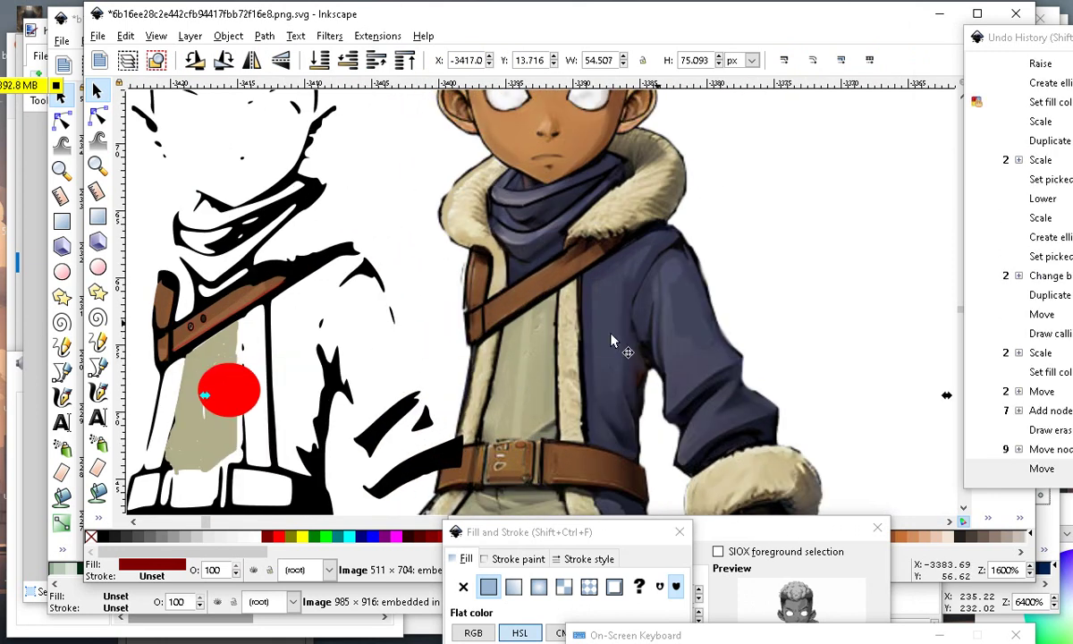
Try to bucket-fill the two lighter fold highlights on the reference picture's blue scarf.
left_click(99, 492)
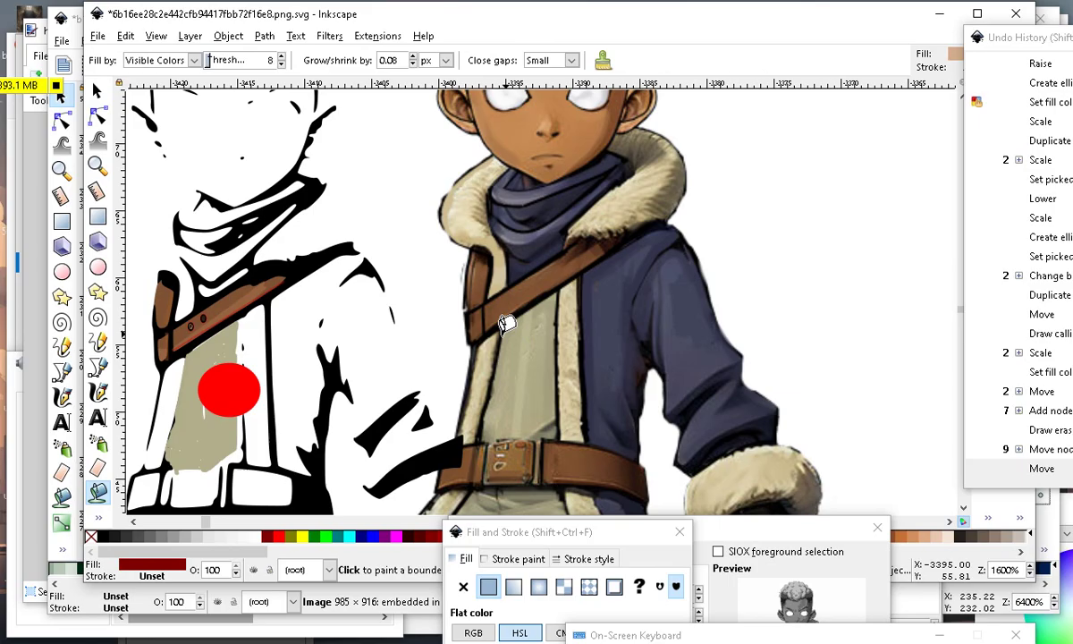
scroll(504, 197, "up", 1)
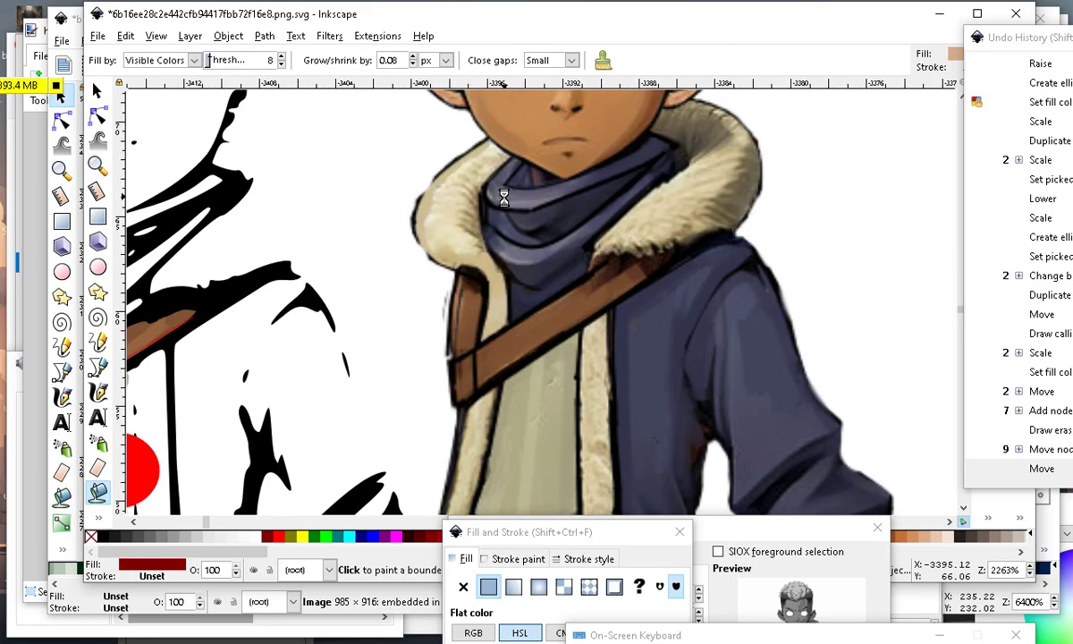
left_click(504, 197)
scroll(614, 277, "down", 2)
scroll(768, 253, "up", 2)
scroll(597, 257, "up", 1)
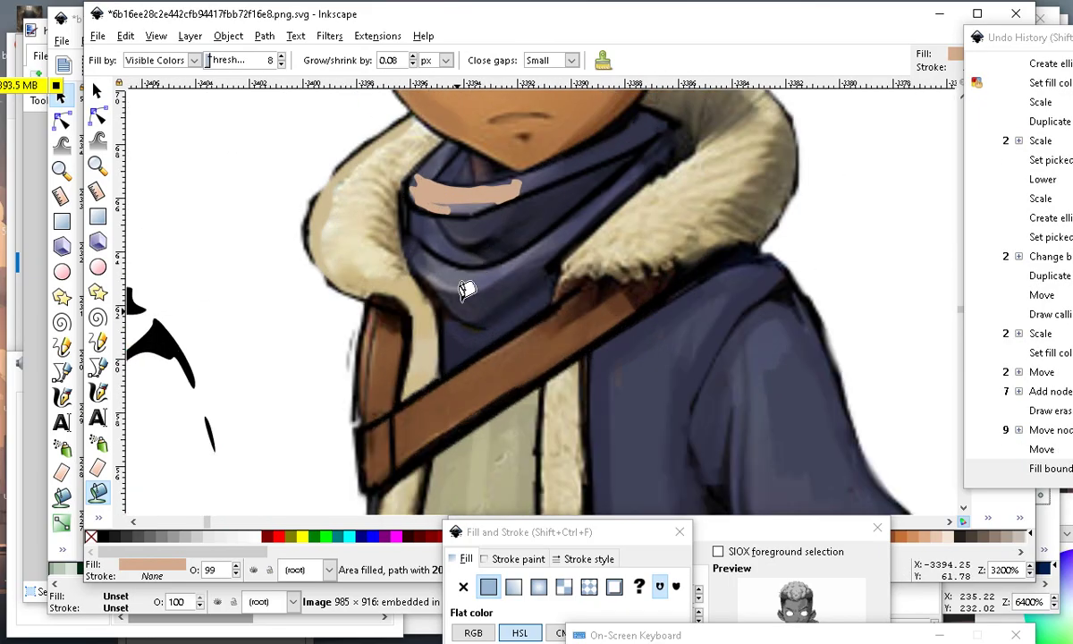
left_click(420, 263)
scroll(591, 212, "down", 1)
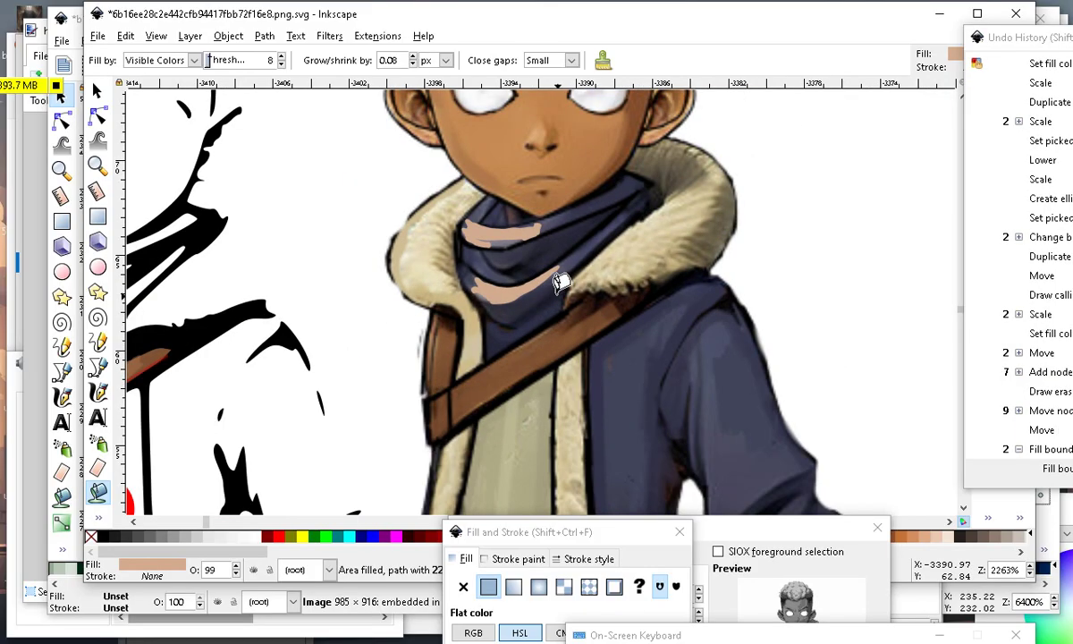
Undo both bucket fills made on the reference scarf.
left_click(126, 35)
left_click(137, 57)
left_click(126, 36)
left_click(136, 56)
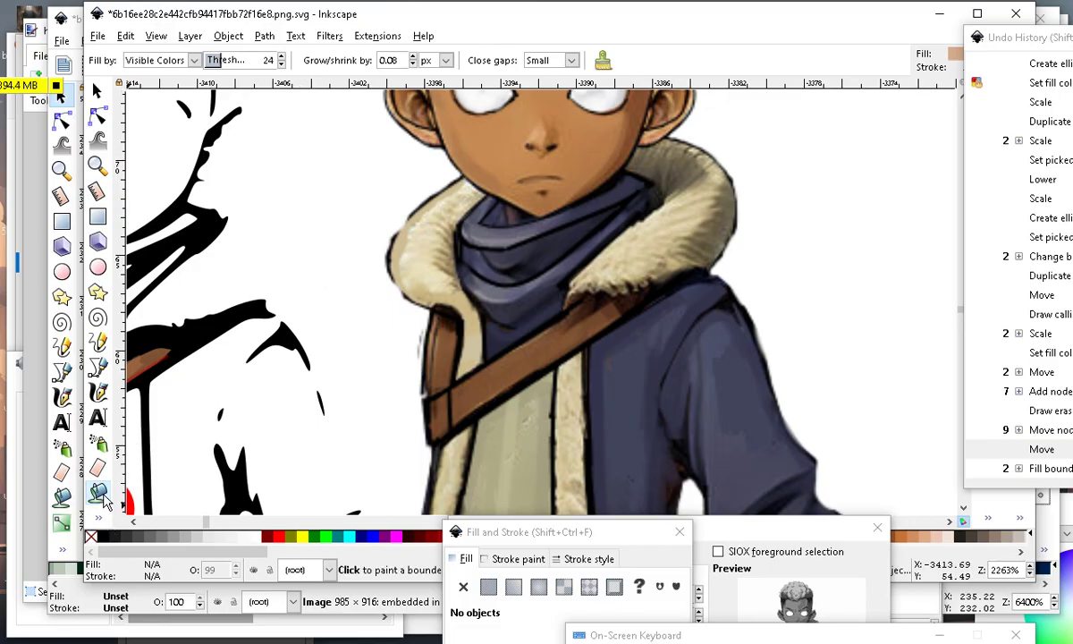
Bucket-fill the upper and middle folds of the reference scarf with the threshold set to 24.
scroll(514, 219, "up", 1)
left_click(471, 212)
scroll(471, 212, "down", 5)
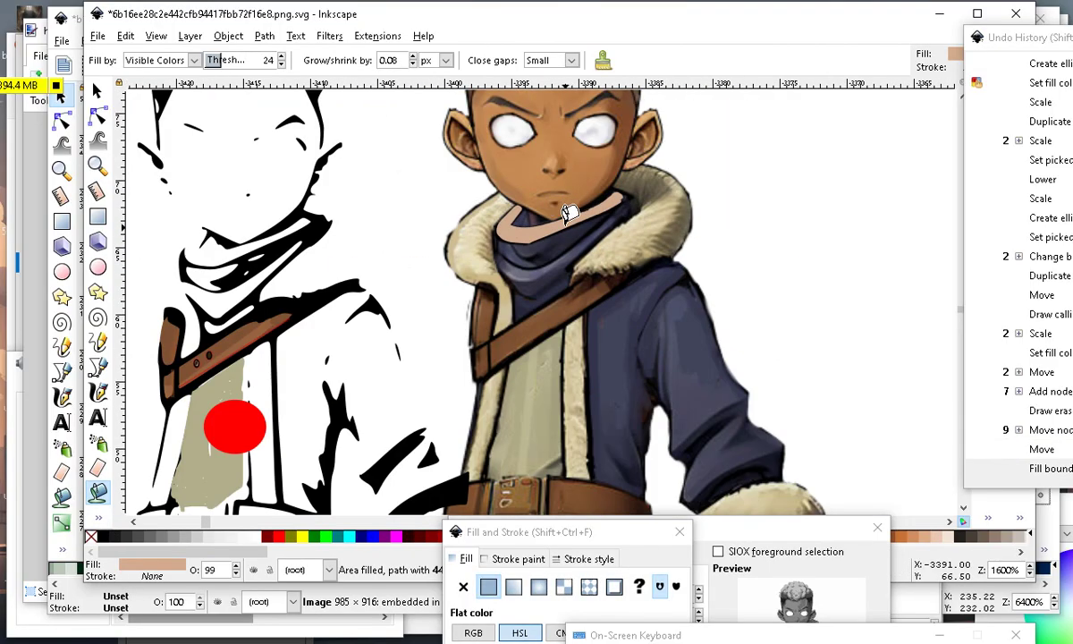
scroll(827, 295, "up", 4)
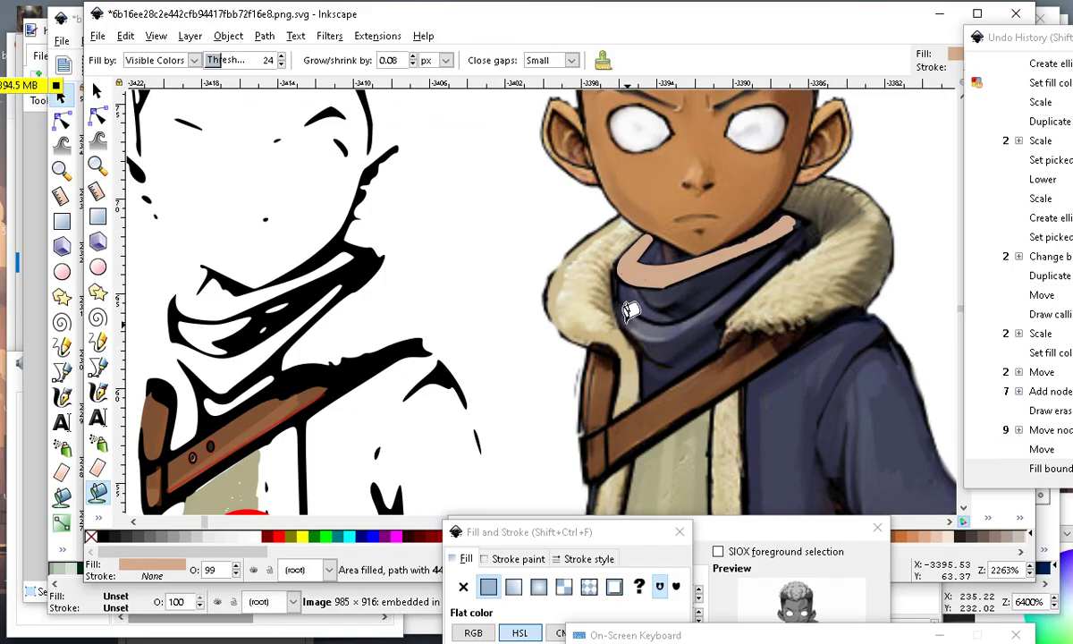
left_click(626, 313)
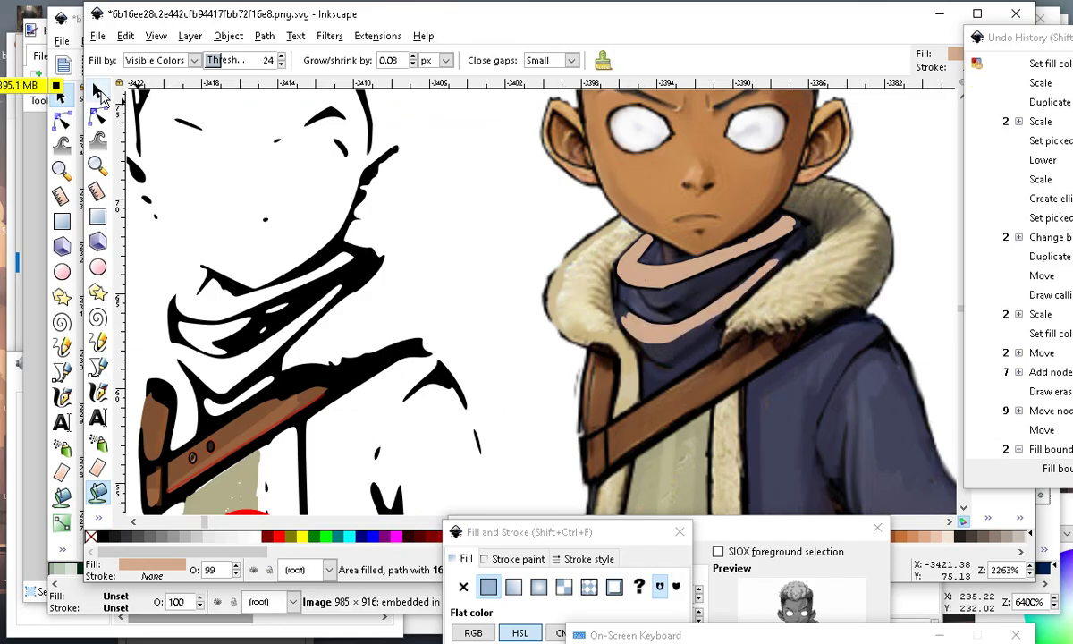
Move the two filled fold shapes from the reference onto the matching scarf folds of the line art.
left_click(98, 92)
mouse_move(414, 394)
left_mouse_down()
mouse_move(572, 379)
mouse_move(635, 280)
mouse_move(642, 287)
mouse_move(183, 291)
mouse_move(197, 280)
left_mouse_up()
mouse_move(630, 309)
left_mouse_down()
mouse_move(223, 353)
mouse_move(226, 381)
mouse_move(241, 358)
left_mouse_up()
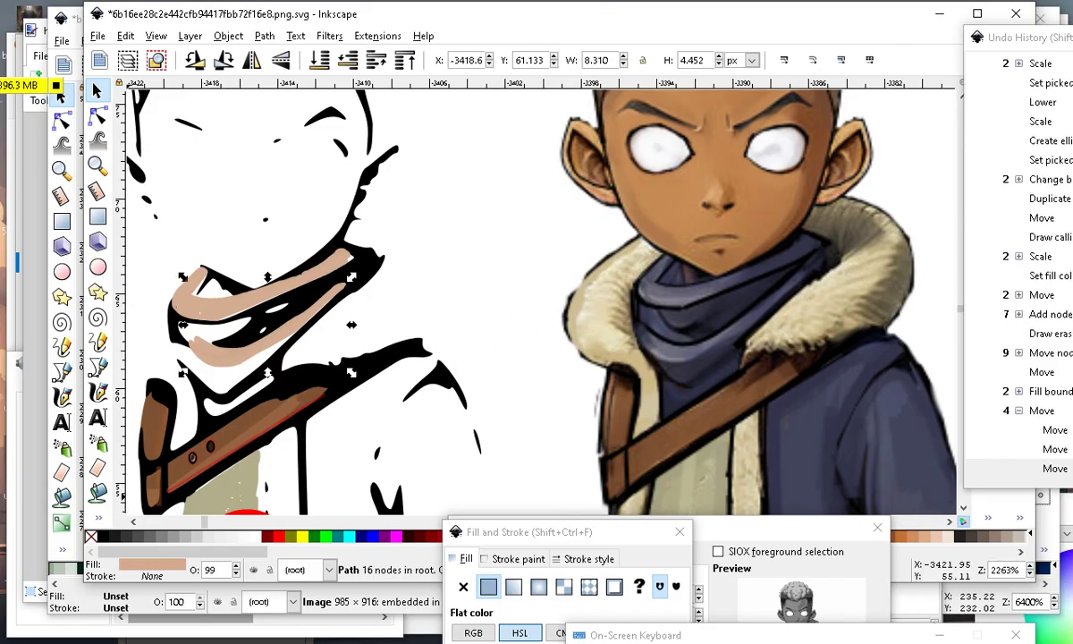
Recolour the lower and upper scarf fold shapes with greyish tones picked from the reference scarf using the Dropper.
left_click(97, 516)
left_click(143, 546)
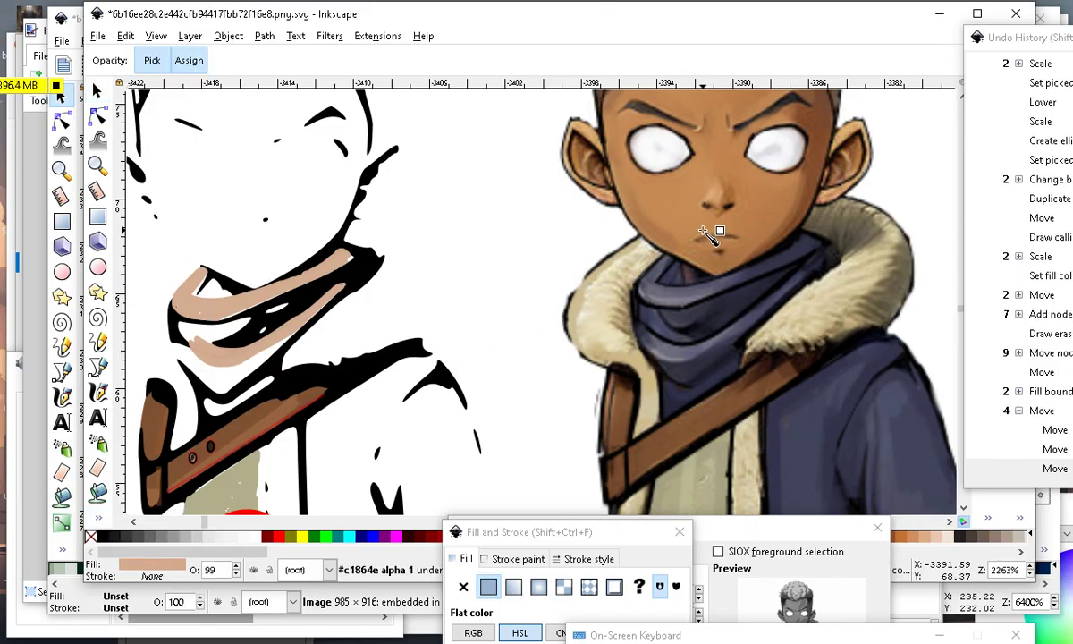
left_click(642, 287)
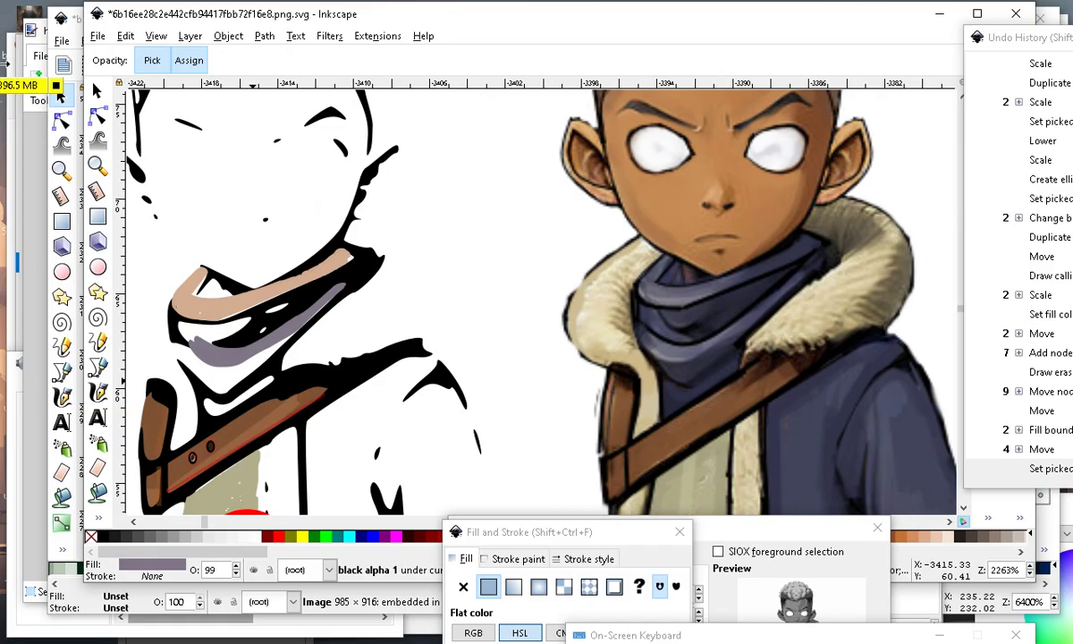
left_click(97, 90)
left_click(223, 311)
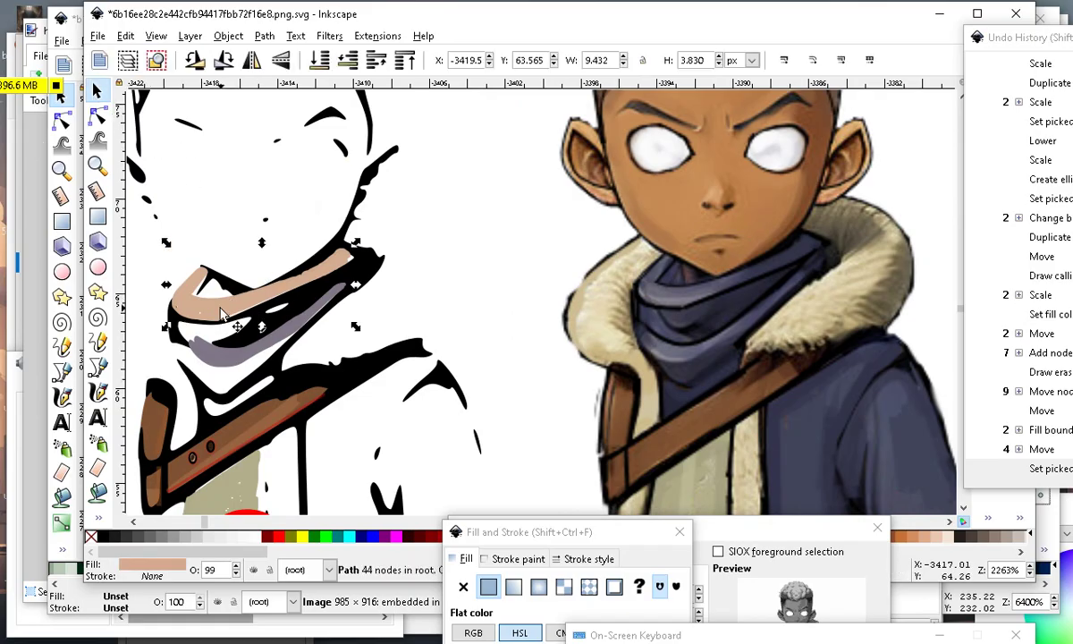
left_click(98, 516)
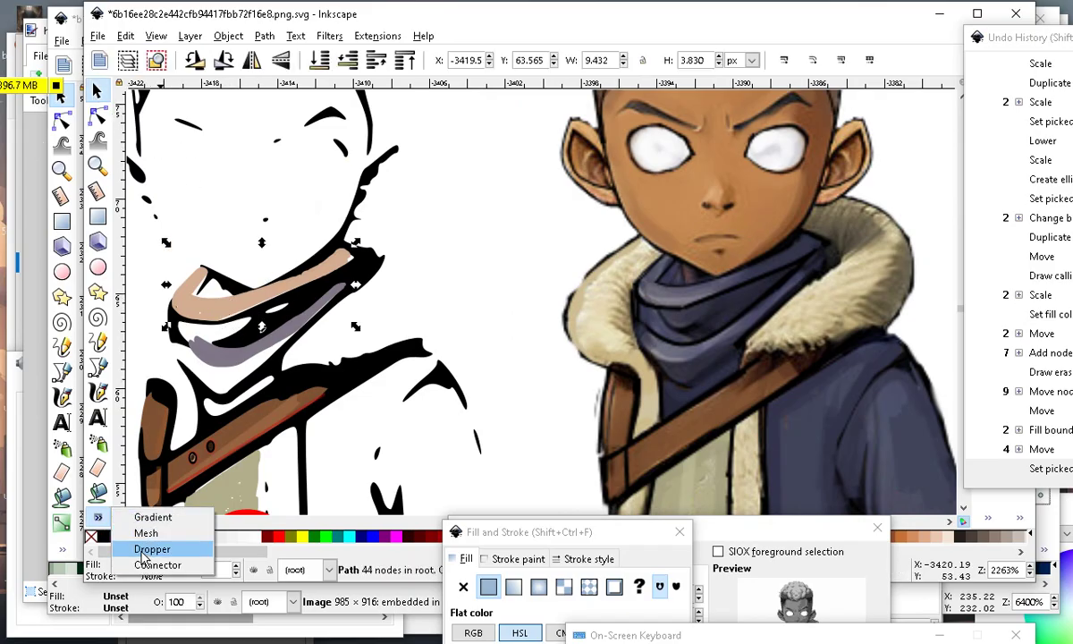
left_click(144, 549)
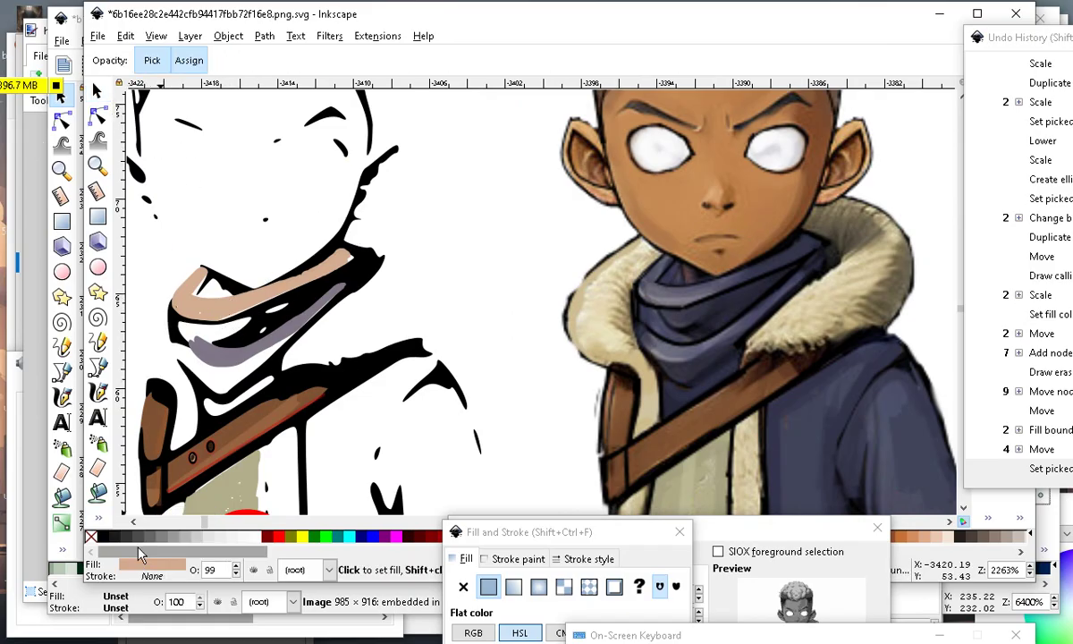
left_click(676, 287)
scroll(338, 303, "down", 2)
scroll(312, 258, "up", 2)
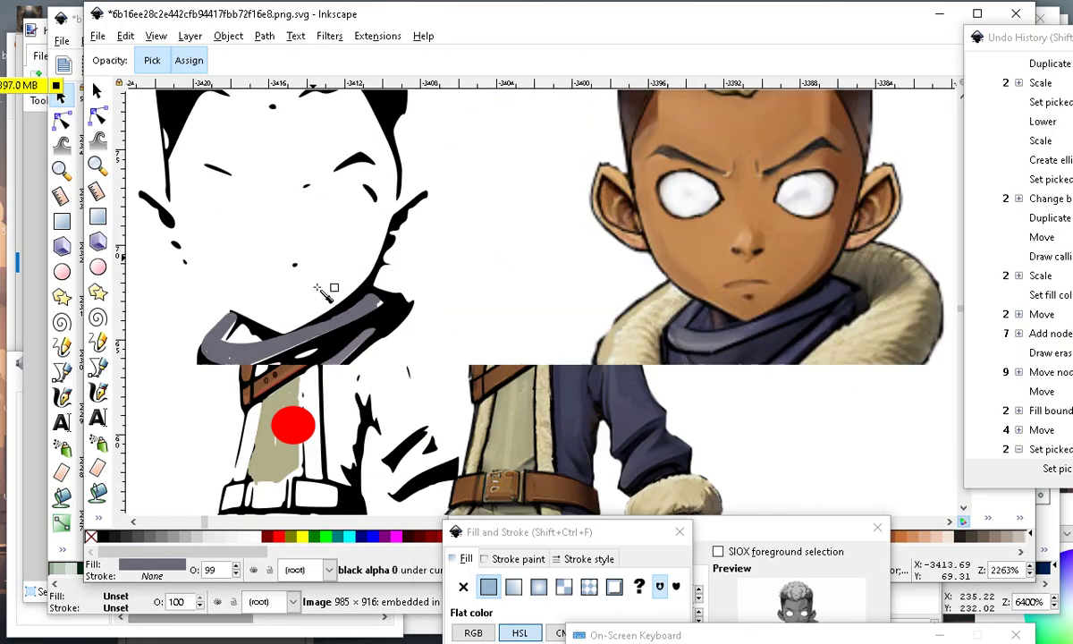
Lower the upper scarf fold shape to the bottom of the stacking order, beneath the black line art.
scroll(326, 292, "up", 1)
left_click(97, 116)
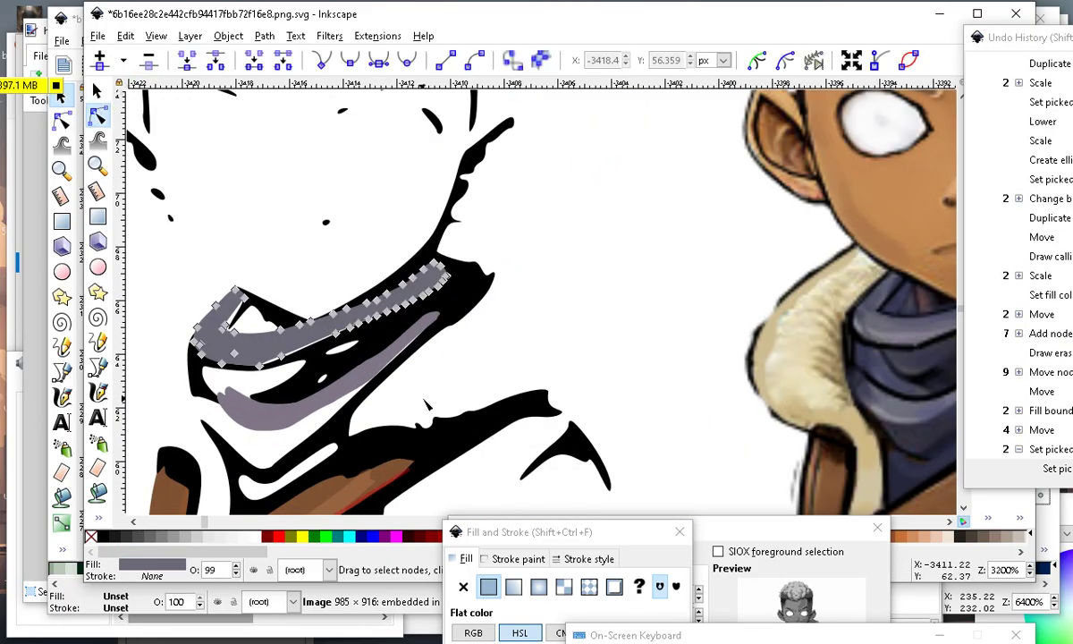
scroll(237, 320, "up", 2)
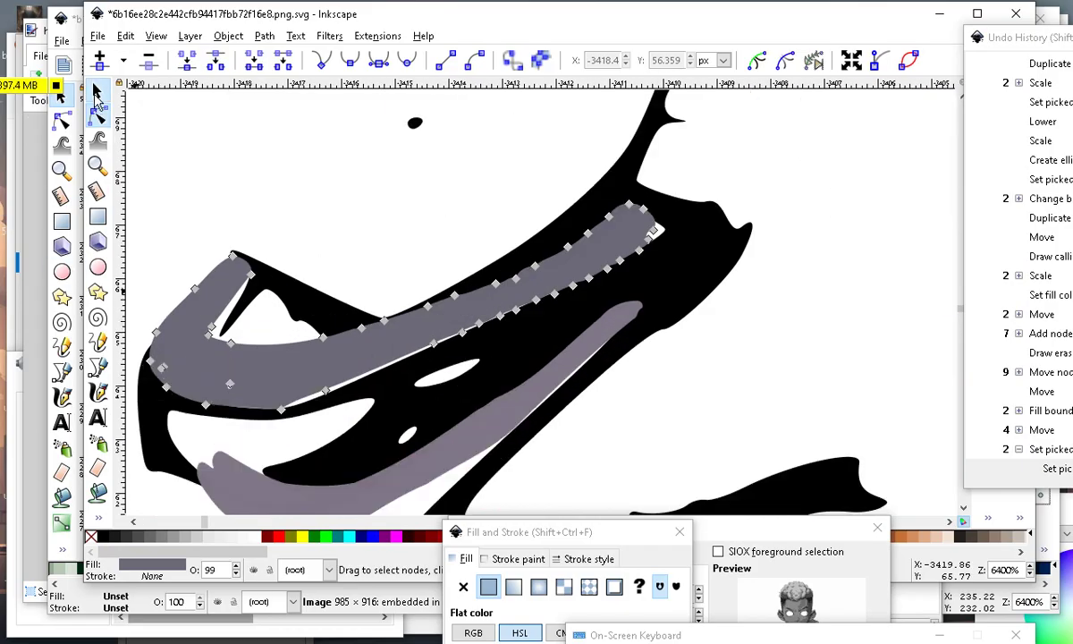
left_click(97, 92)
left_click(319, 60)
scroll(375, 356, "down", 1)
scroll(375, 362, "down", 3)
scroll(267, 246, "up", 4)
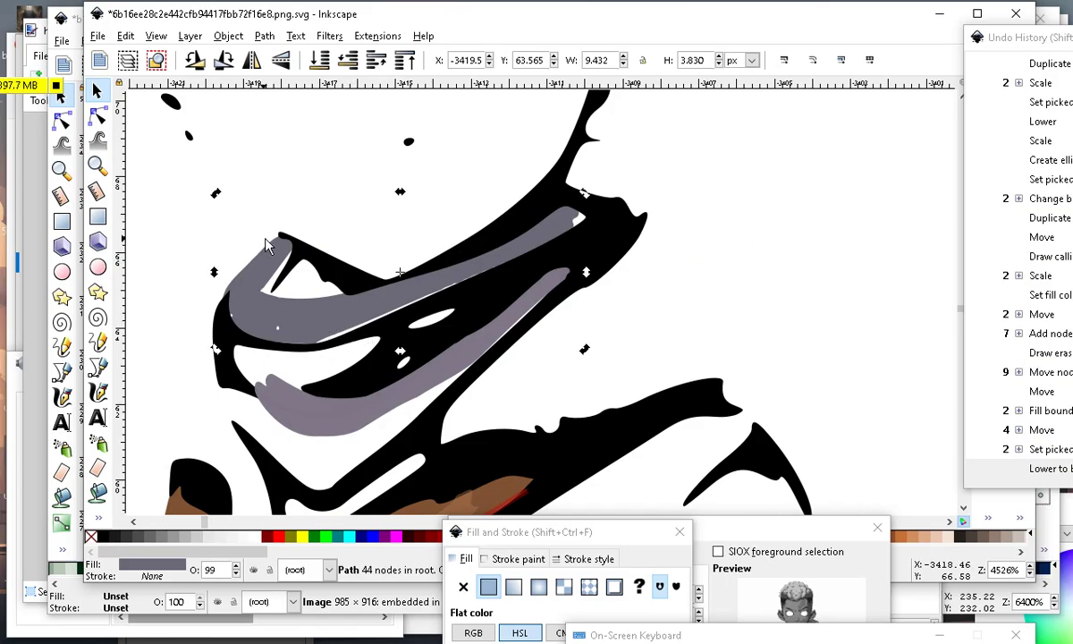
Pull the nodes and curves along the upper fold shape's lower edge outward to close the white gaps beside the outline.
left_click(96, 116)
scroll(353, 320, "up", 1)
left_click_drag(340, 312, 358, 315)
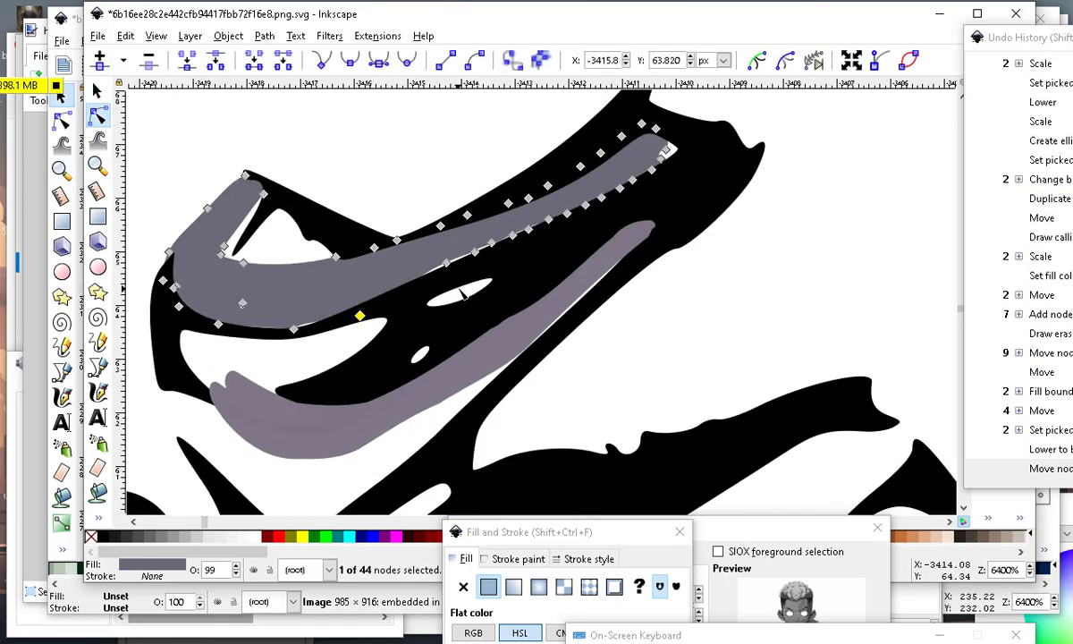
left_click_drag(445, 263, 457, 277)
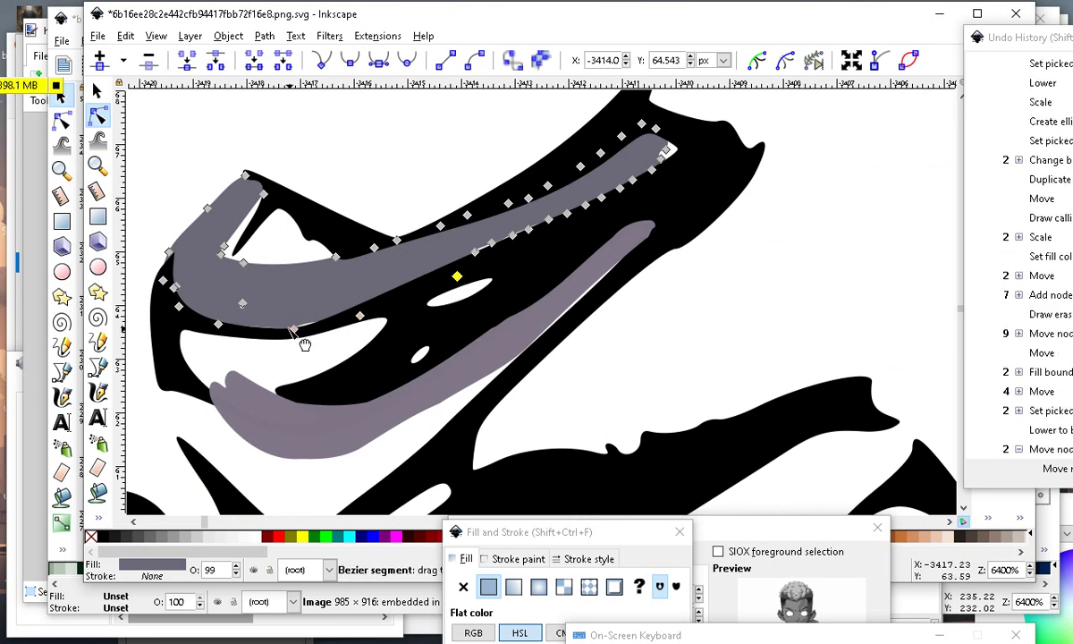
mouse_move(295, 329)
left_mouse_down()
mouse_move(321, 368)
mouse_move(303, 338)
mouse_move(314, 342)
mouse_move(298, 348)
left_mouse_up()
scroll(357, 413, "down", 1)
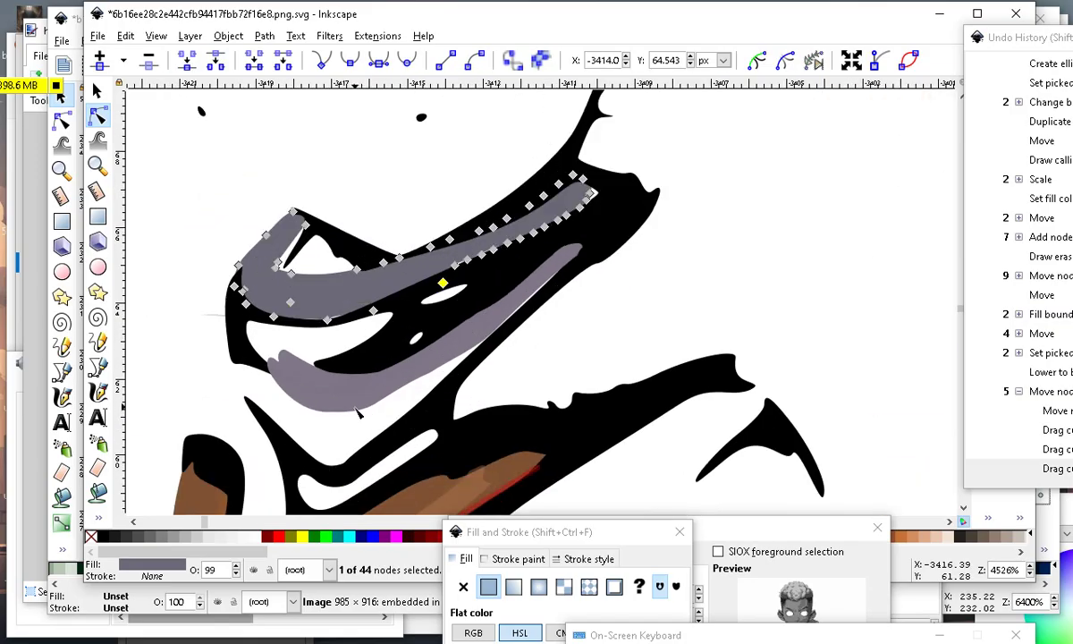
Lower the lower scarf fold shape two levels in the stacking order and deselect it.
left_click(349, 385)
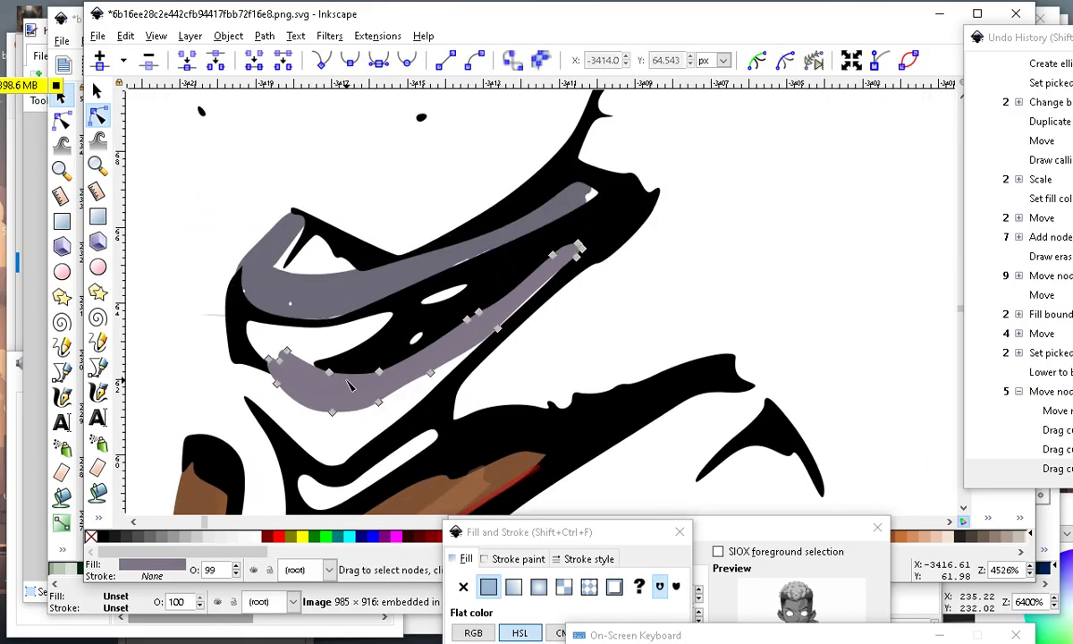
left_click(97, 90)
left_click(348, 59)
left_click(348, 59)
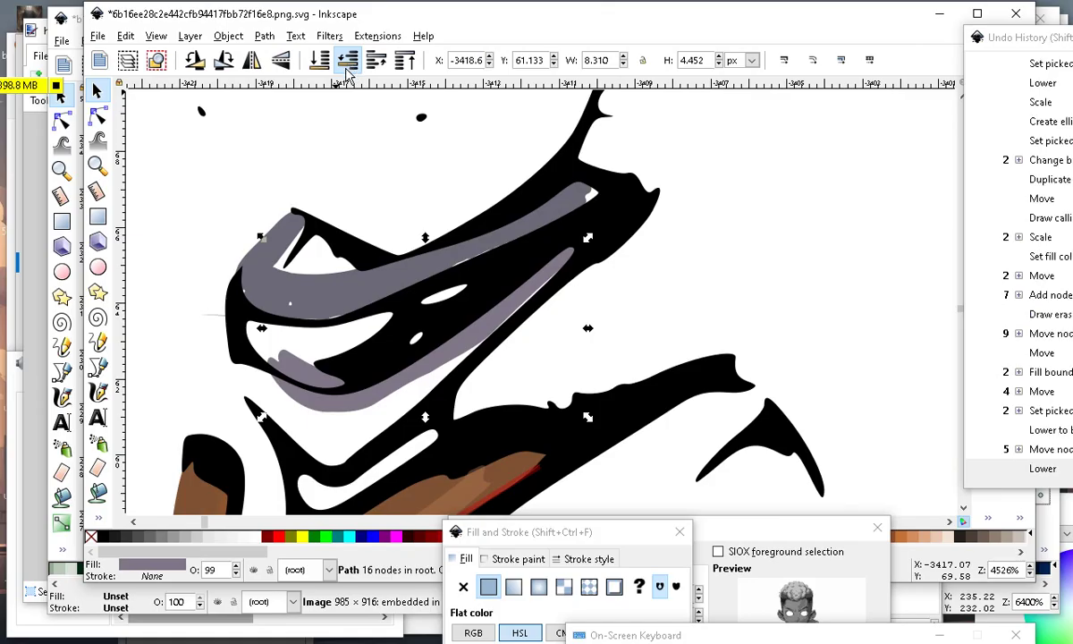
scroll(345, 296, "down", 3)
scroll(344, 333, "up", 4)
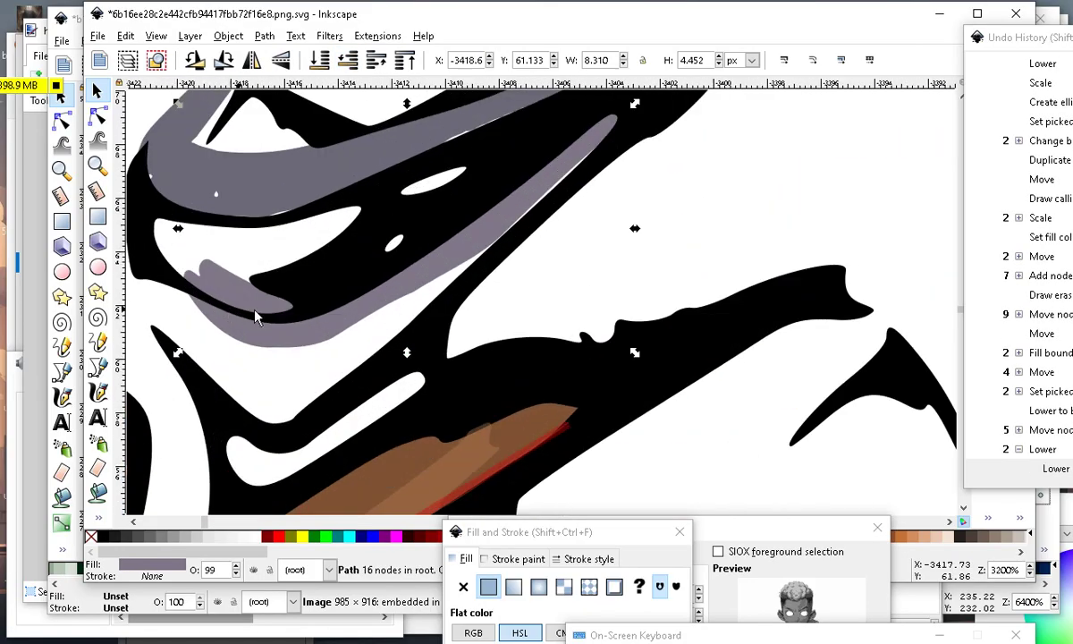
scroll(268, 321, "down", 3)
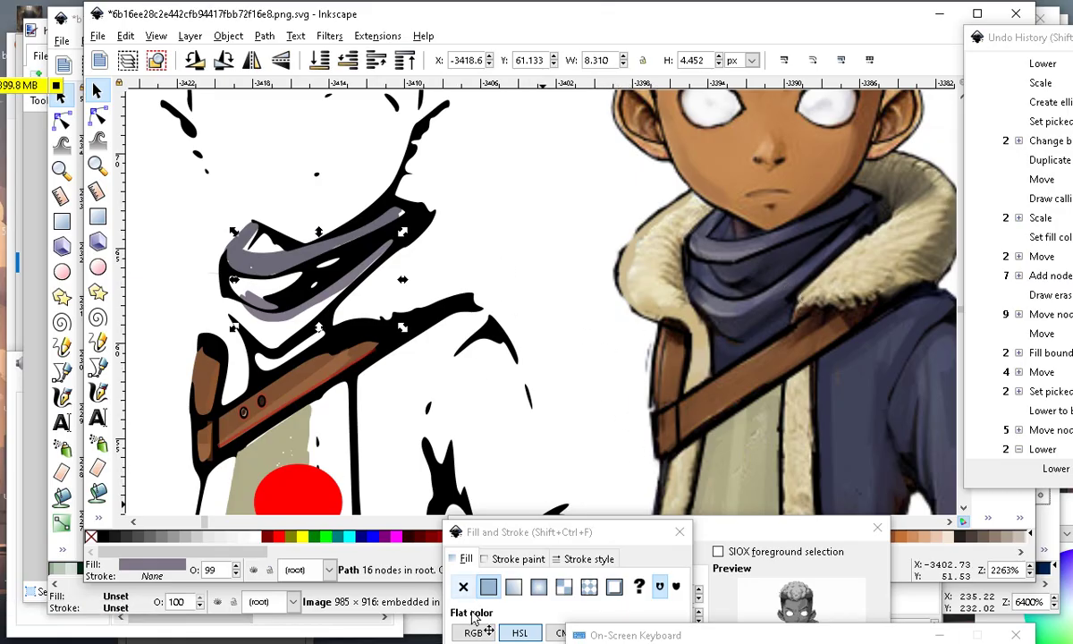
scroll(631, 215, "down", 6)
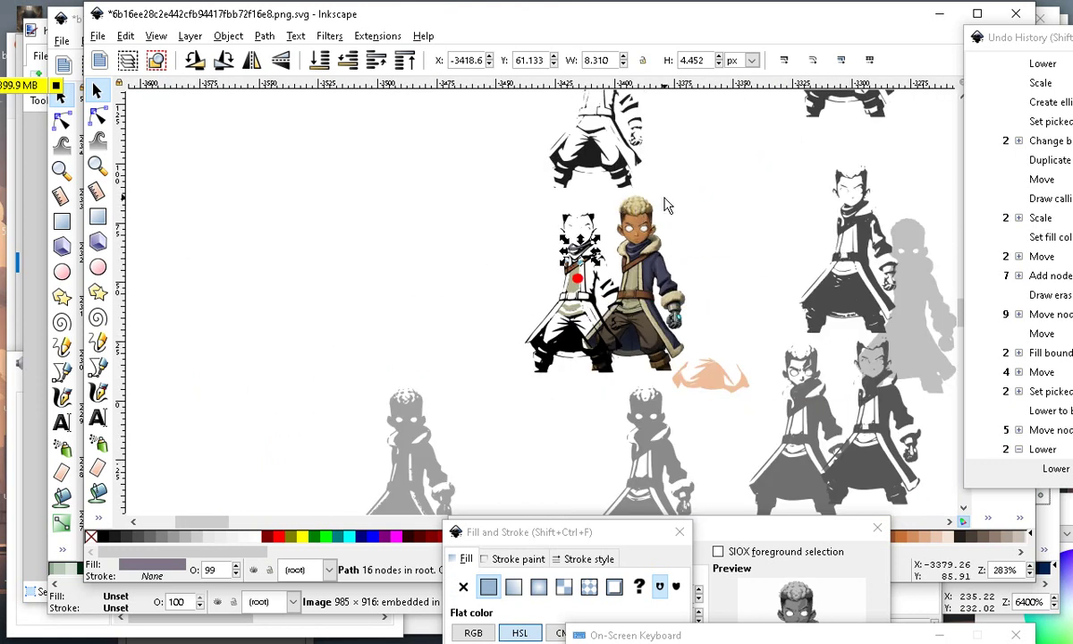
scroll(579, 243, "up", 2)
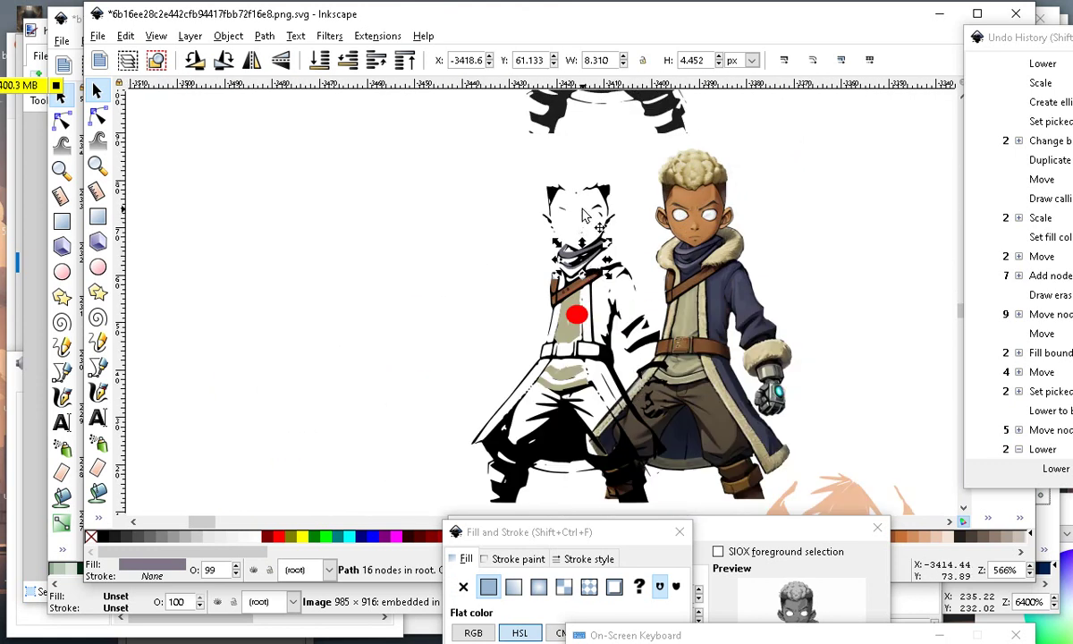
left_click(502, 332)
scroll(456, 344, "up", 1)
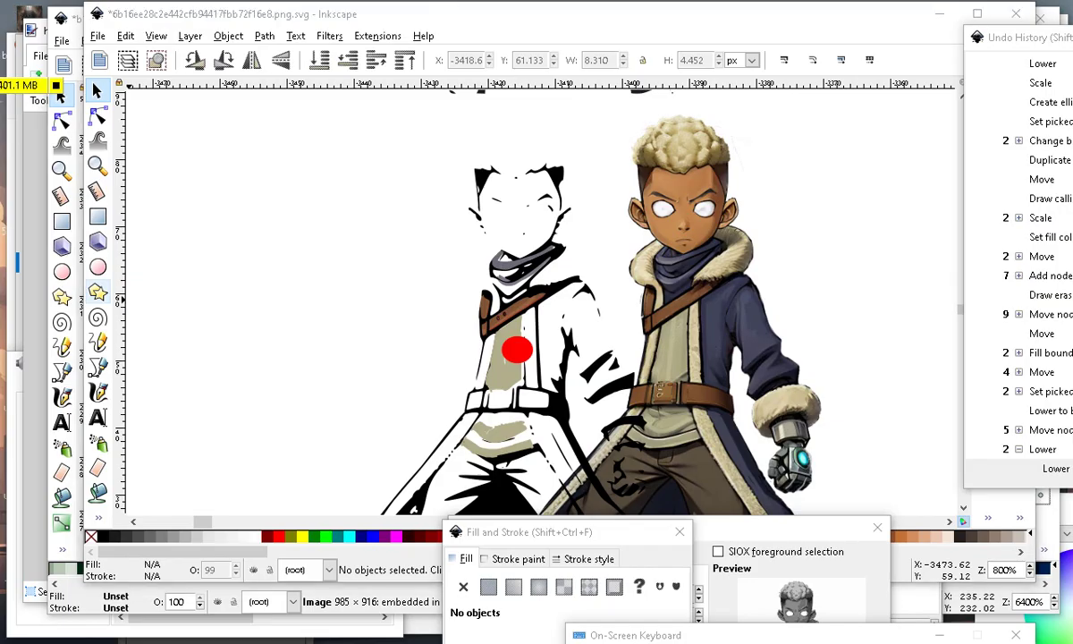
Switch to Filmora and play the spark explosion over the snowy robot scene, shifting the window aside.
left_click(42, 375)
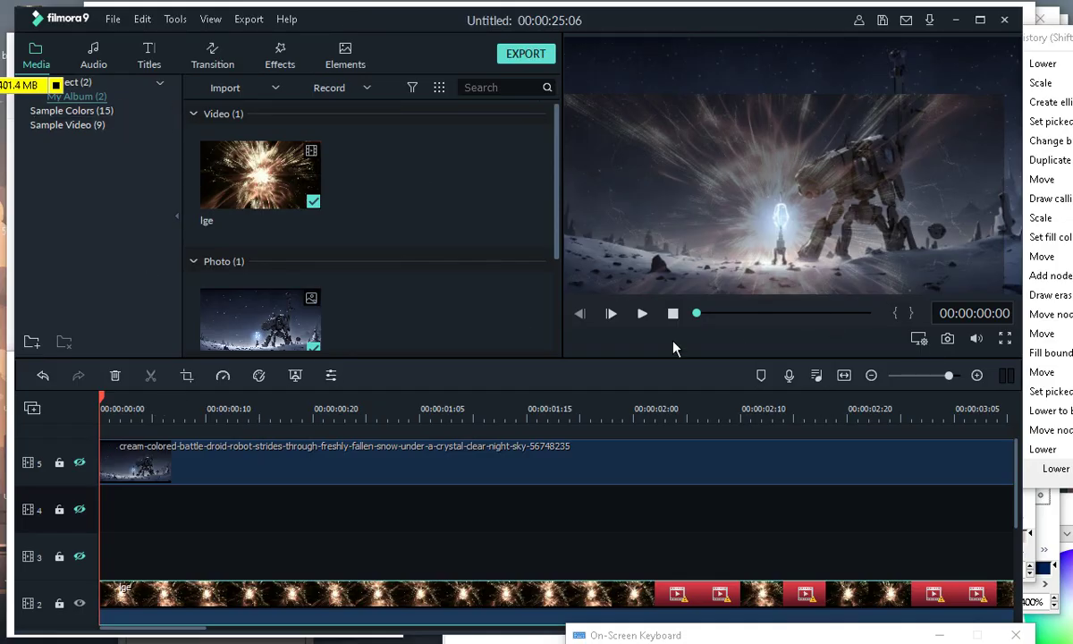
left_click(641, 313)
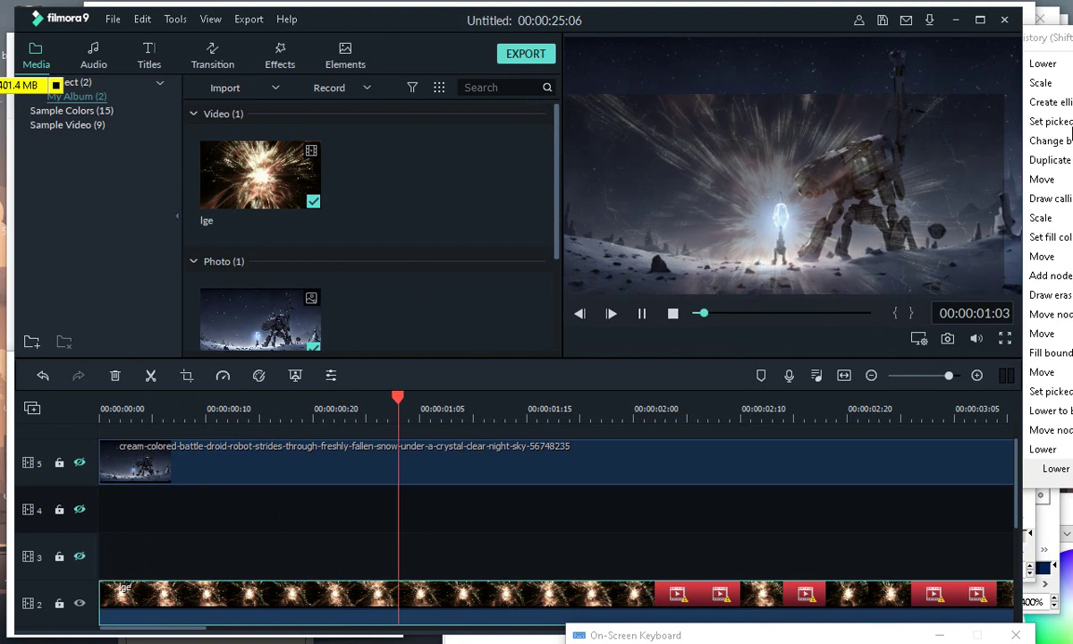
left_click_drag(698, 23, 647, 23)
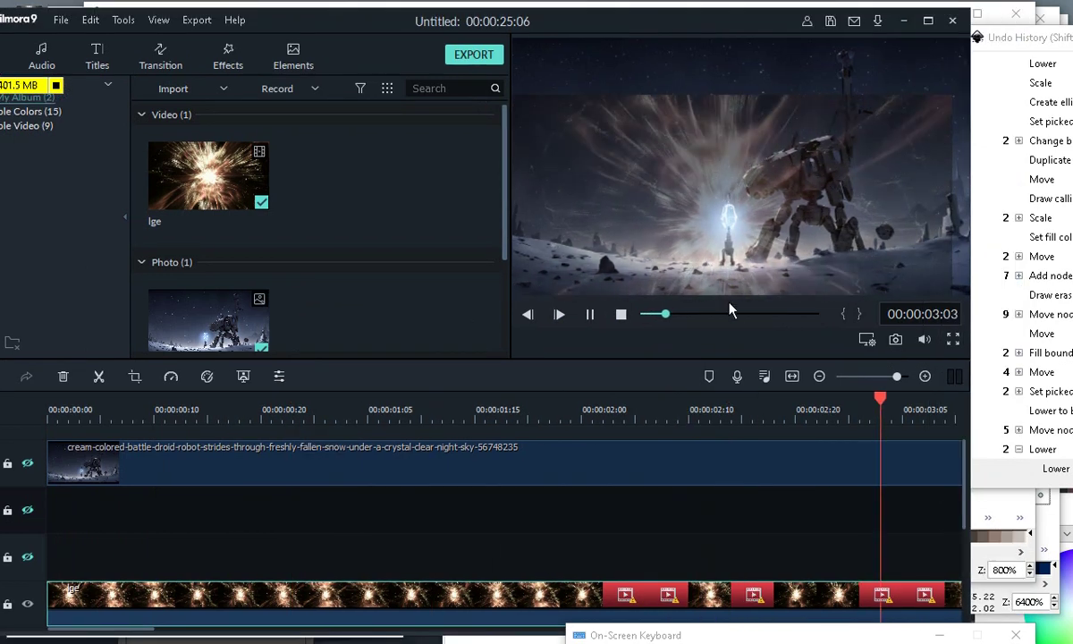
left_click(497, 407)
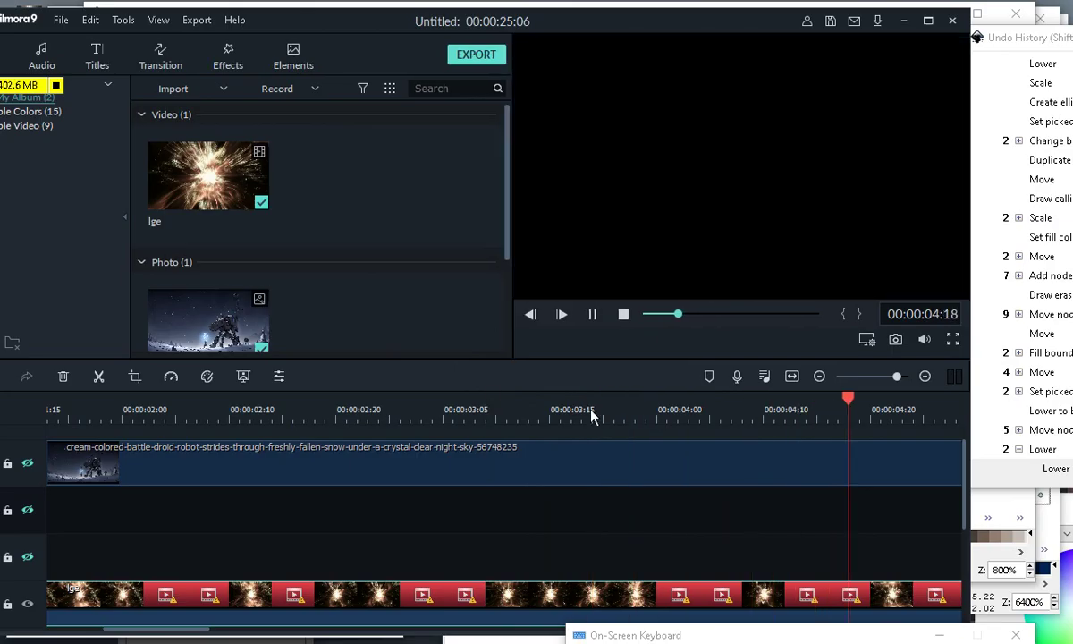
Switch to Moho Pro, browse the images in the best 222 folder, and dismiss the image selection dialog.
left_click(904, 20)
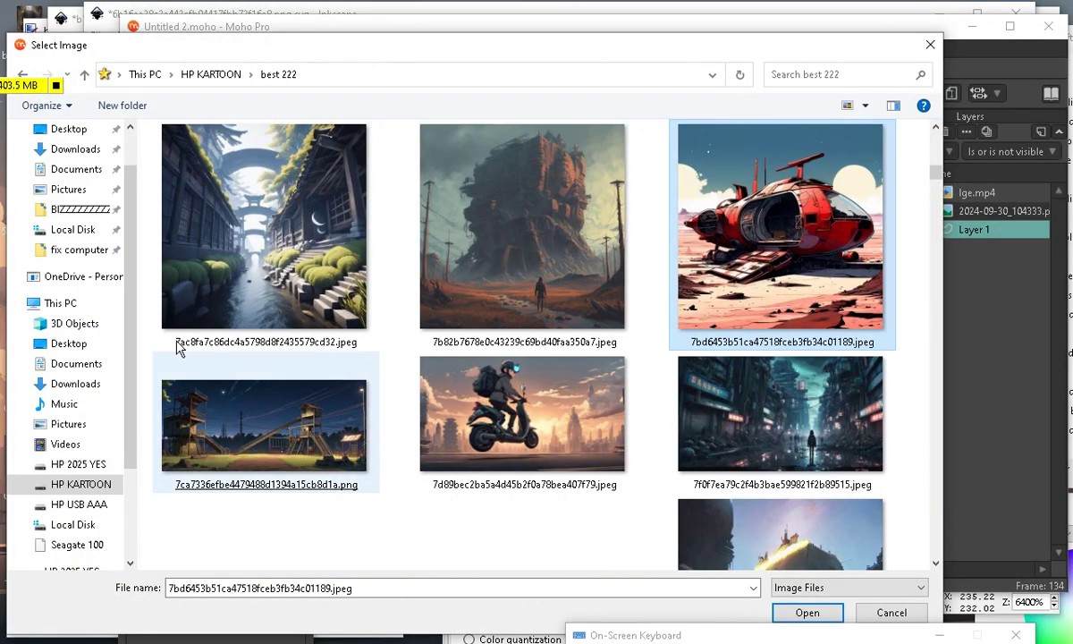
scroll(409, 438, "down", 5)
left_click(930, 44)
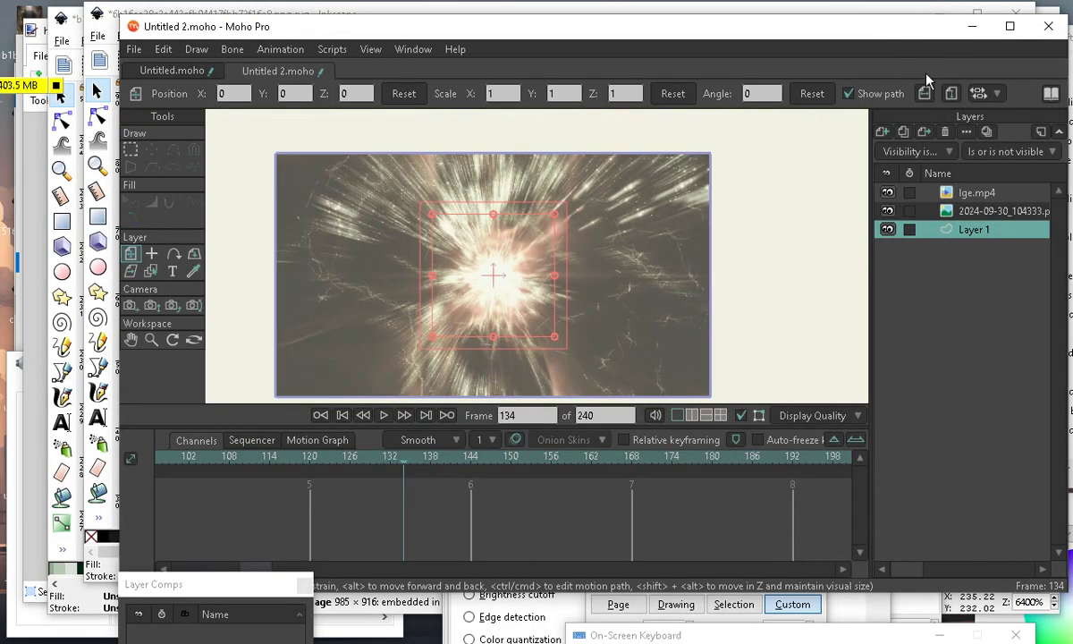
Move Layer 1 at frame 134 off the spark video's right side, to about X 3.09, Y -0.37.
scroll(487, 316, "down", 3)
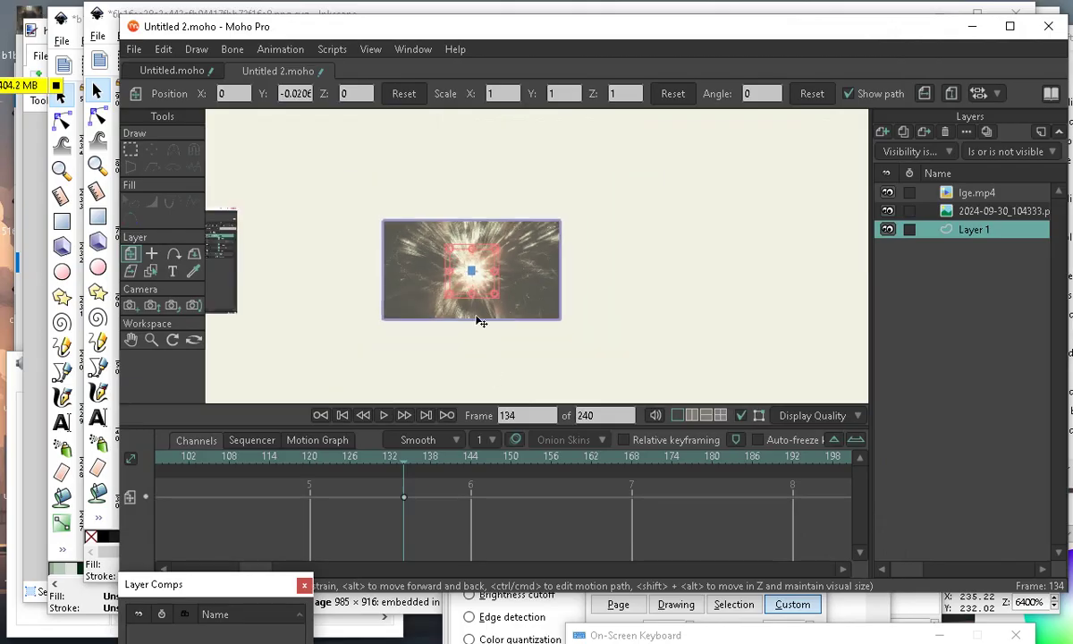
scroll(432, 240, "up", 3)
scroll(725, 328, "down", 4)
scroll(672, 345, "up", 3)
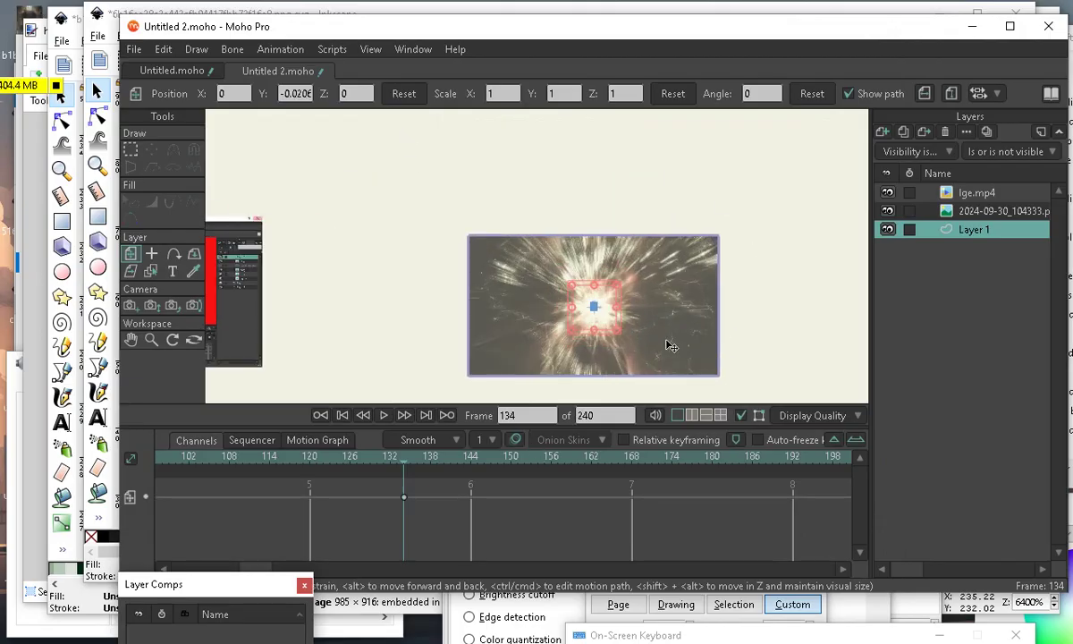
scroll(572, 232, "down", 2)
scroll(549, 210, "up", 1)
mouse_move(334, 303)
left_mouse_down()
mouse_move(395, 322)
mouse_move(486, 314)
mouse_move(762, 364)
left_mouse_up()
scroll(762, 364, "up", 1)
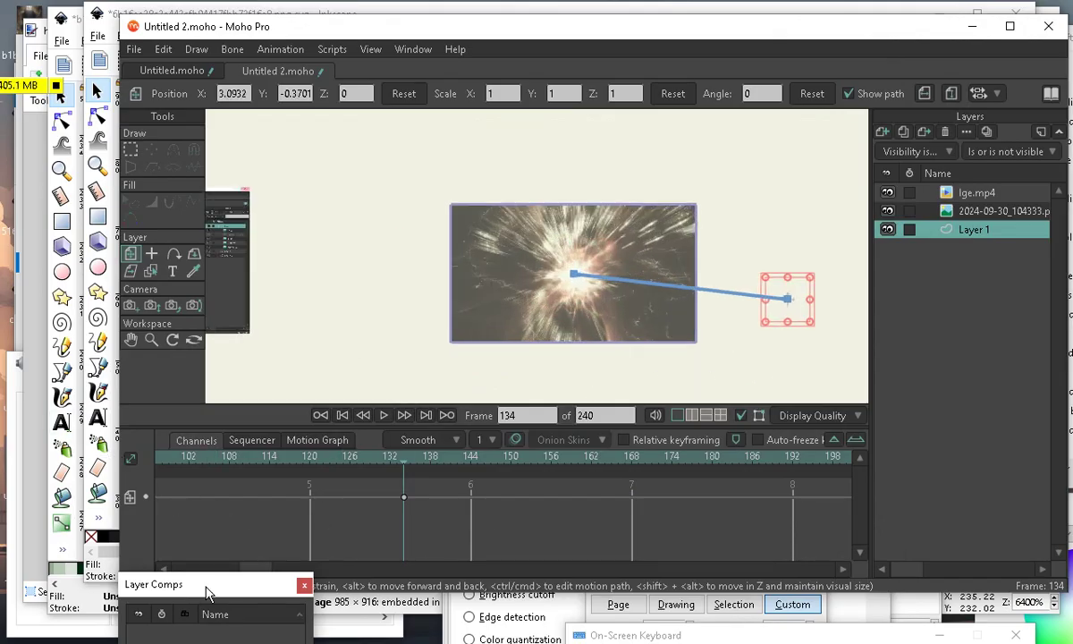
Shift the Layer Comps window clear of the timeline and add a Layer 1 translation keyframe at frame 55.
left_click_drag(212, 593, 219, 629)
left_click_drag(249, 569, 79, 574)
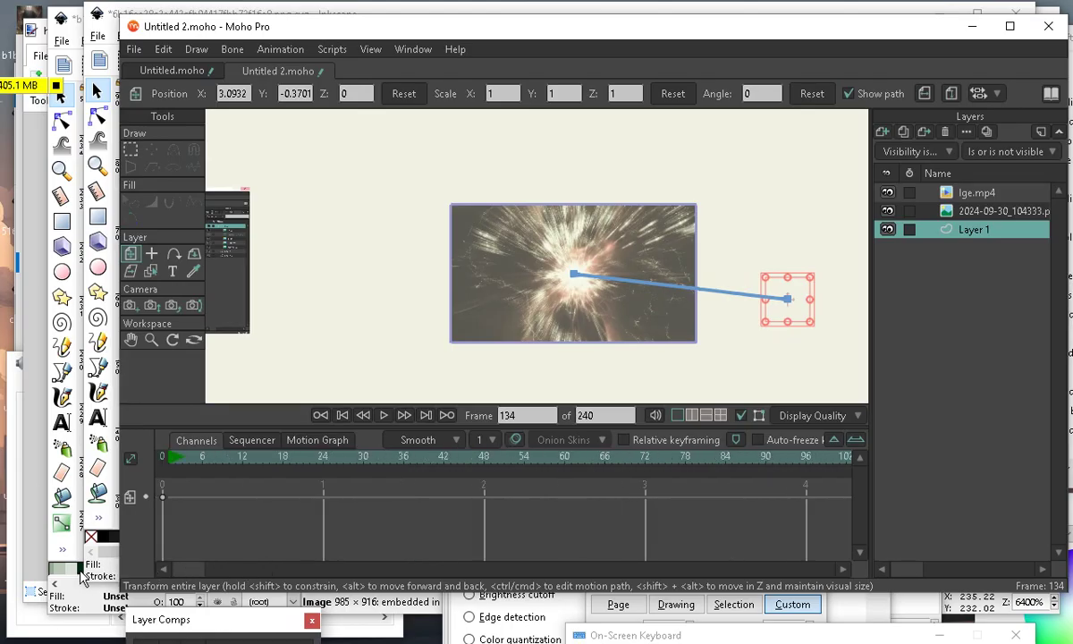
left_click(296, 456)
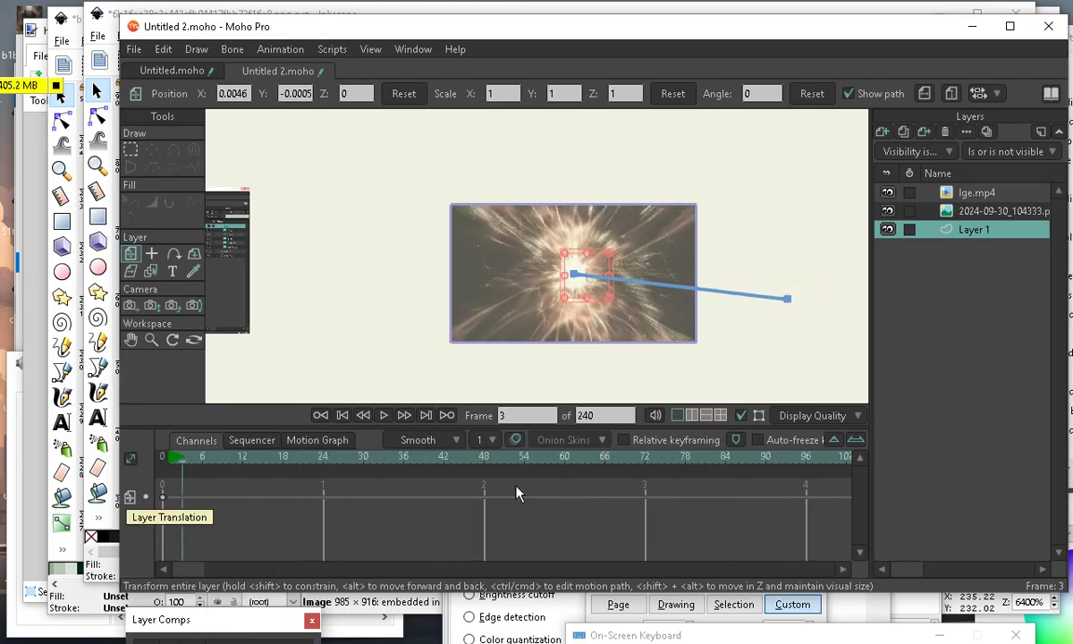
left_click(531, 455)
left_click(622, 375)
View the spark video and Layer 1's motion path at frame 55, and shift the Moho Pro window partly off Inkscape.
scroll(563, 262, "up", 2)
scroll(636, 274, "up", 2)
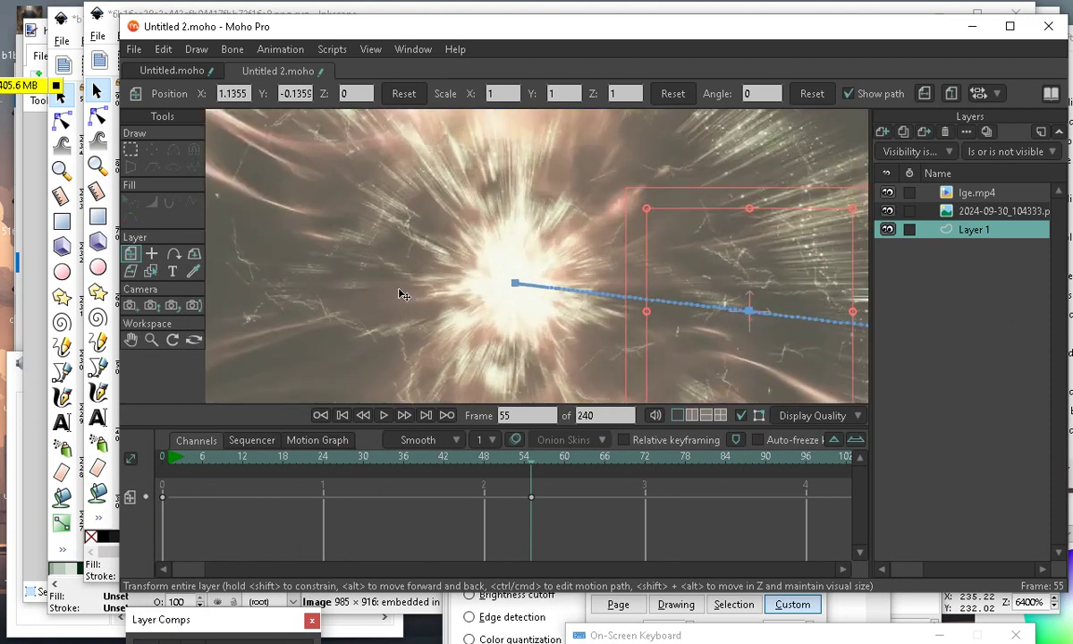
scroll(400, 294, "down", 4)
scroll(384, 293, "up", 1)
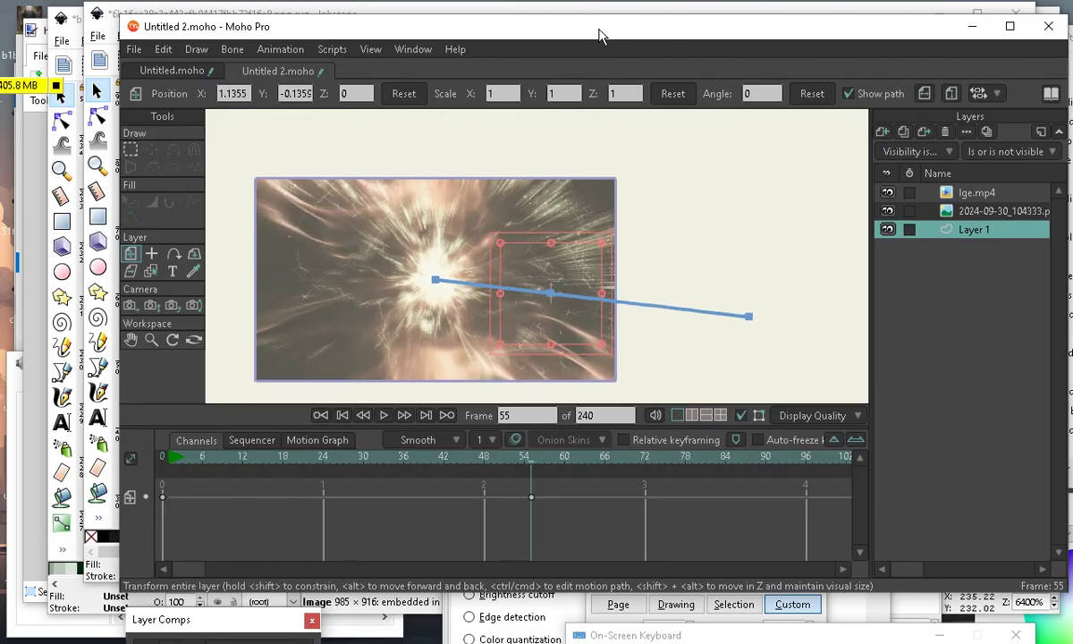
left_click_drag(546, 25, 486, 53)
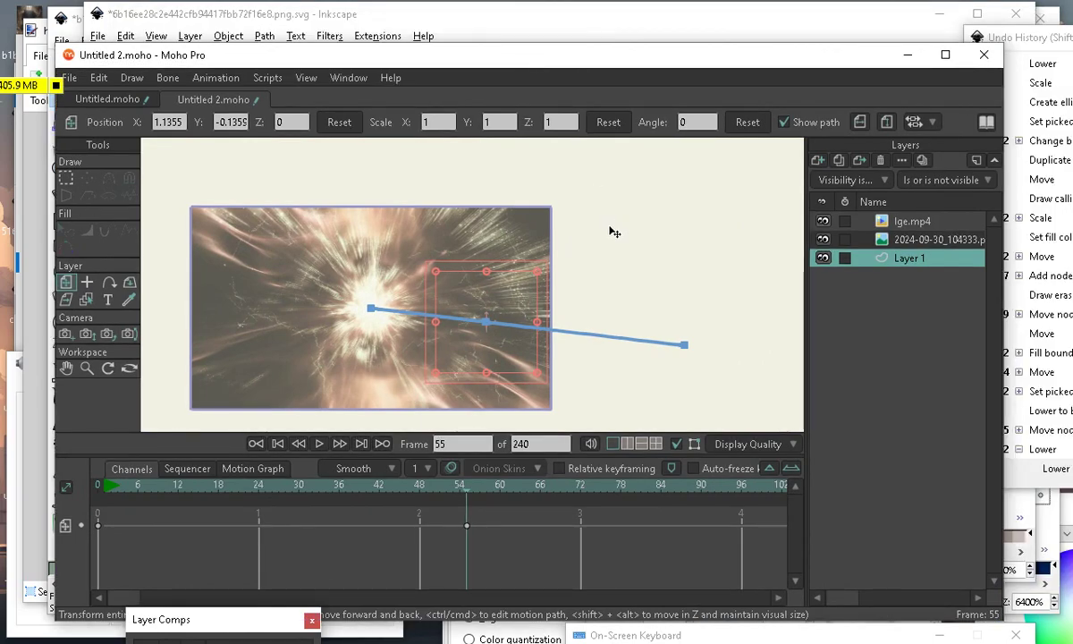